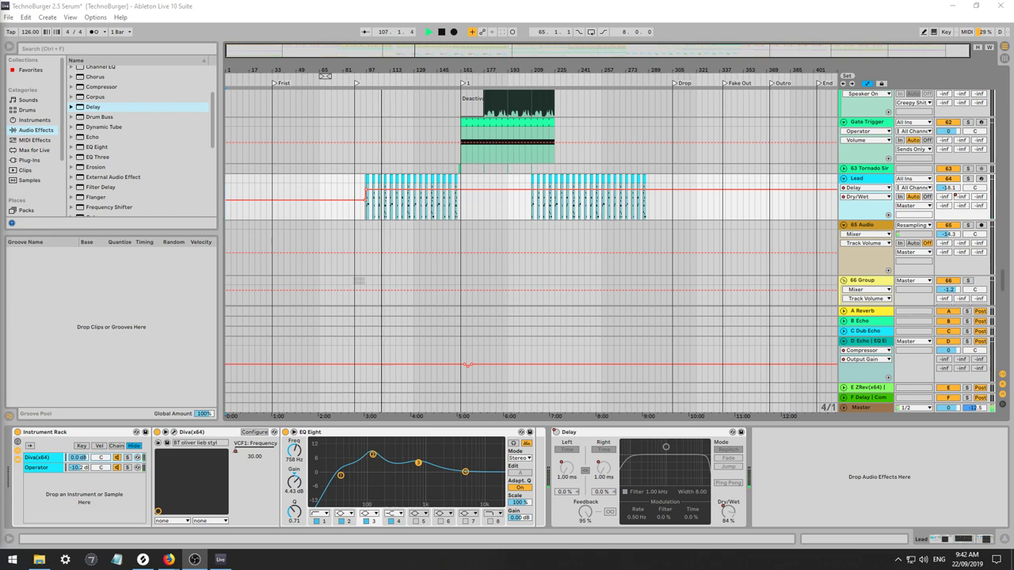
Switch to the Session mixer with the browser hidden and 66 Group unfolded.
{"action": "key", "text": "Tab"}
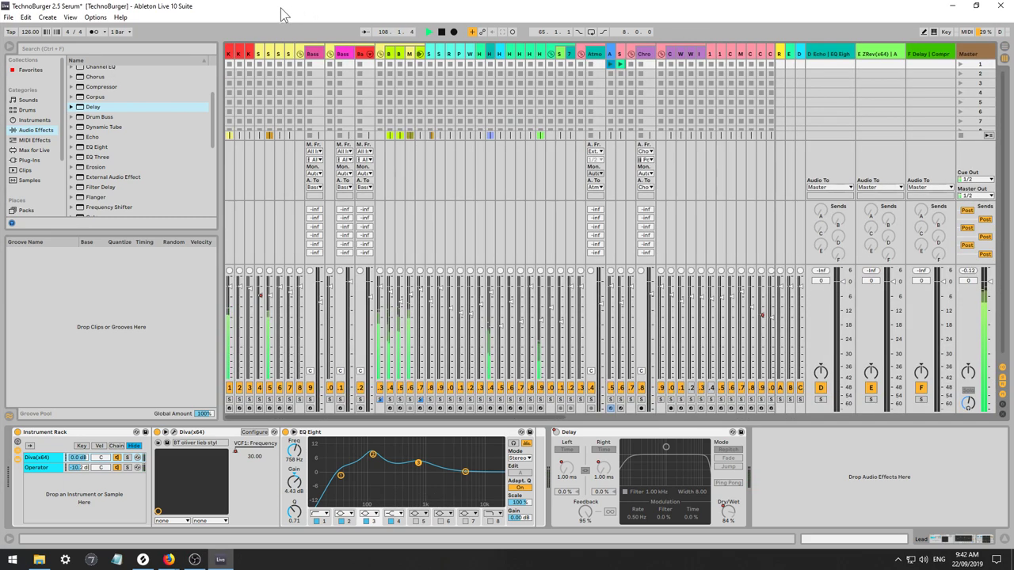
{"action": "left_click", "coordinate": [9, 42]}
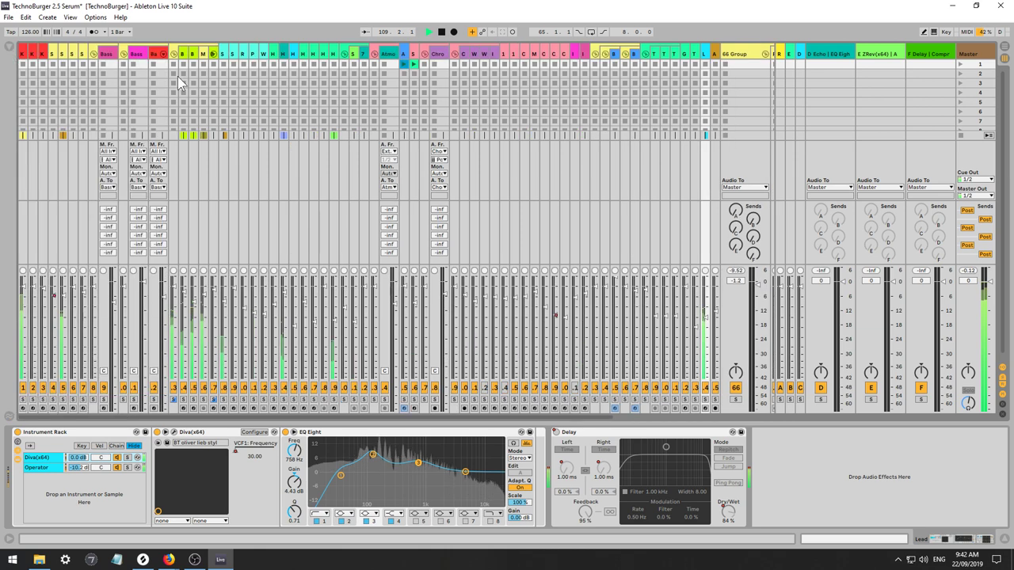
{"action": "left_click", "coordinate": [765, 53]}
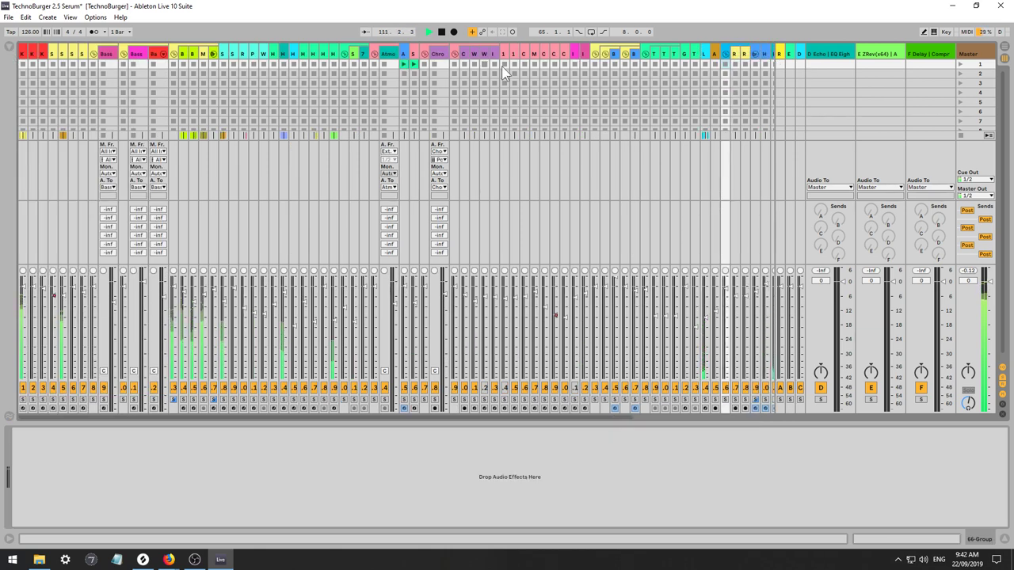
Narrow the return and Bass track columns, then inspect the Chords, Atmos and Master chains.
{"action": "left_click", "coordinate": [827, 54]}
{"action": "left_click_drag", "start_coordinate": [827, 55], "coordinate": [935, 56]}
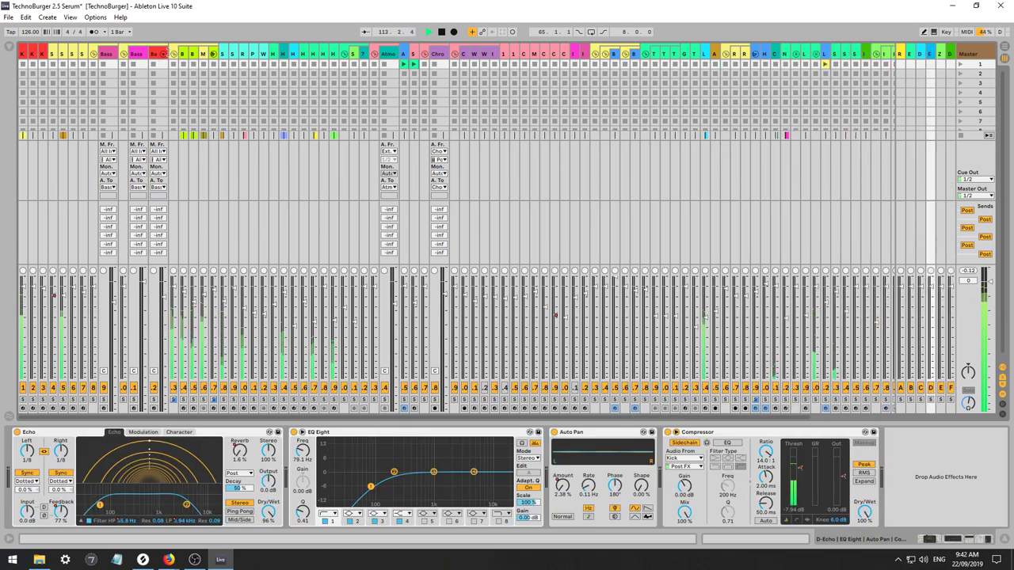
{"action": "left_click_drag", "start_coordinate": [168, 55], "coordinate": [147, 55]}
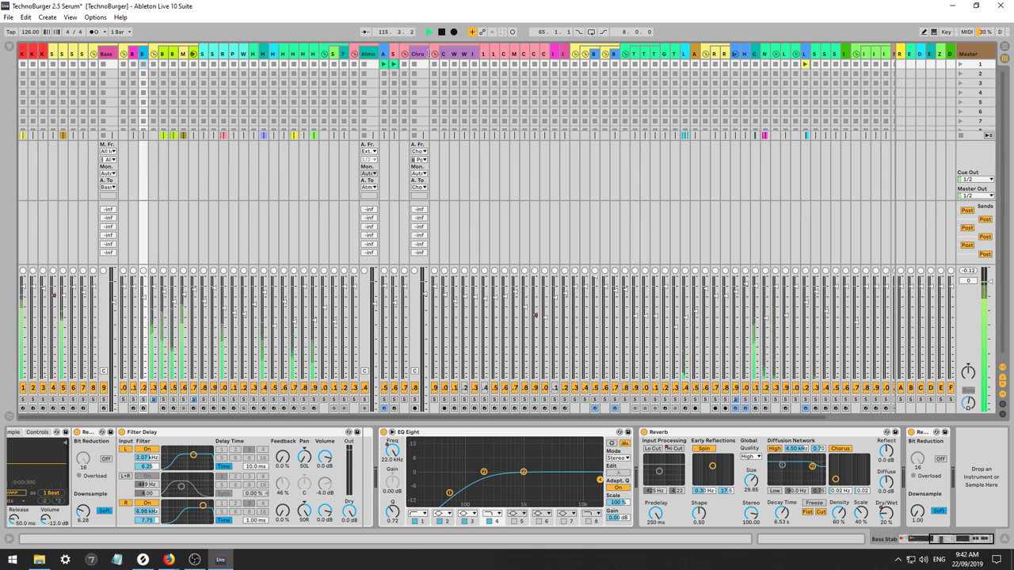
{"action": "left_click", "coordinate": [422, 55]}
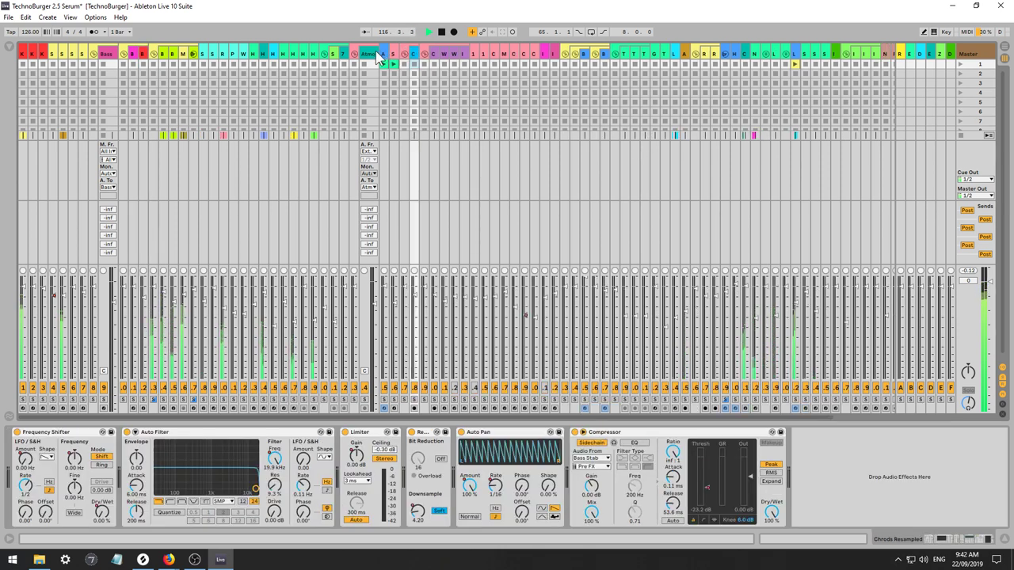
{"action": "left_click", "coordinate": [379, 55]}
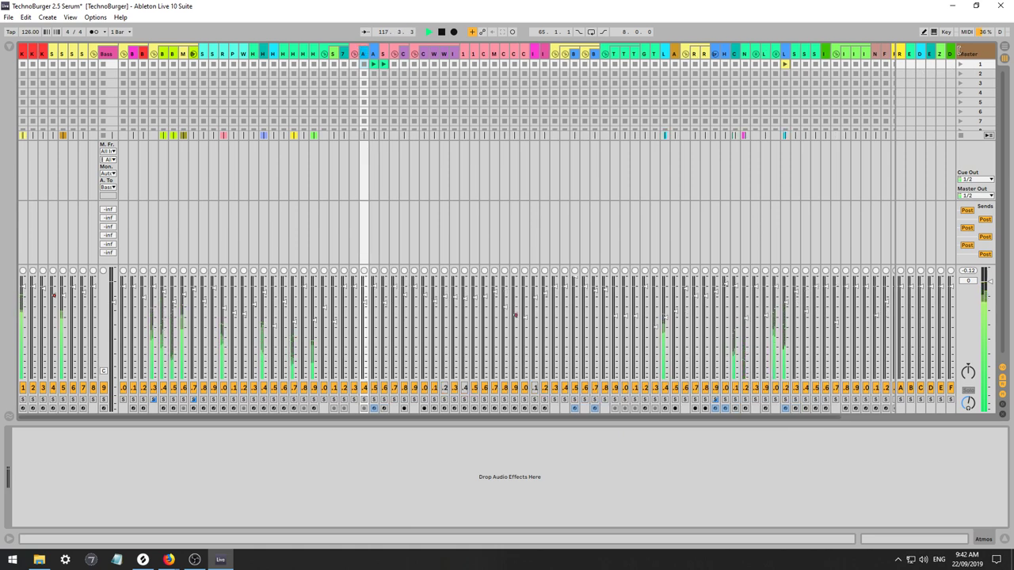
{"action": "left_click", "coordinate": [961, 55]}
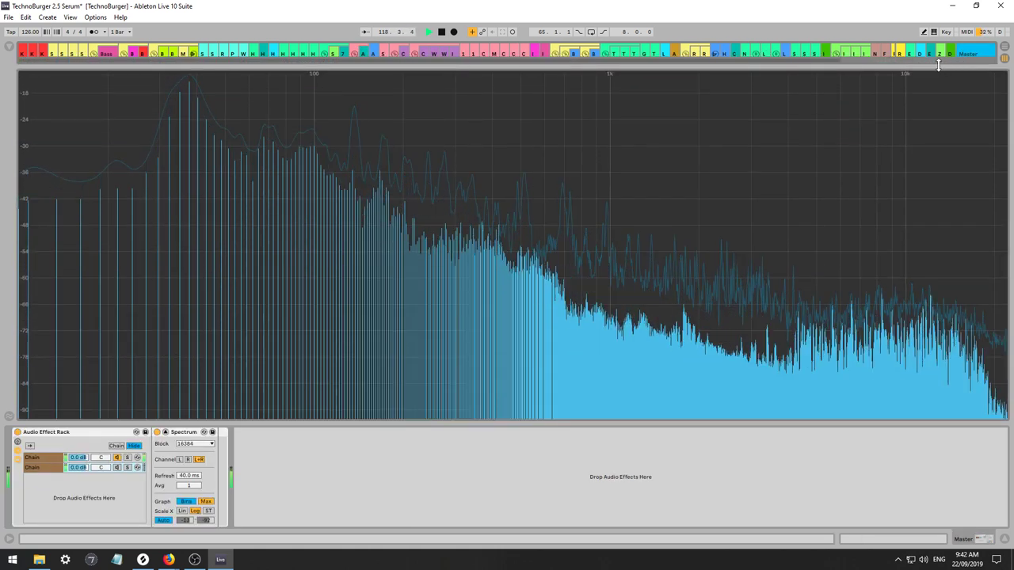
Shrink the Master's Spectrum and add an EQ Eight after it.
{"action": "left_click_drag", "start_coordinate": [940, 66], "coordinate": [895, 296]}
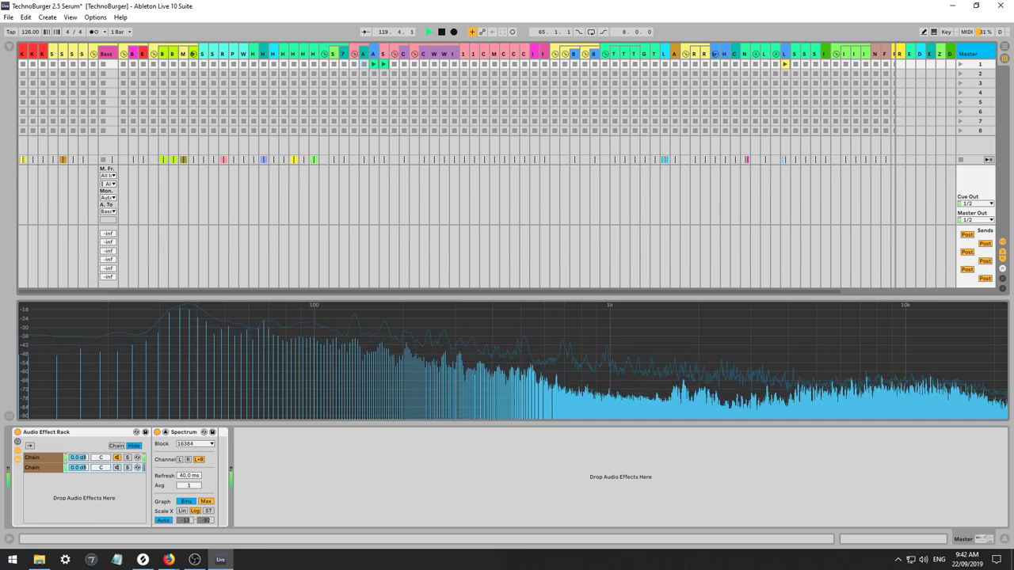
{"action": "left_click", "coordinate": [9, 47]}
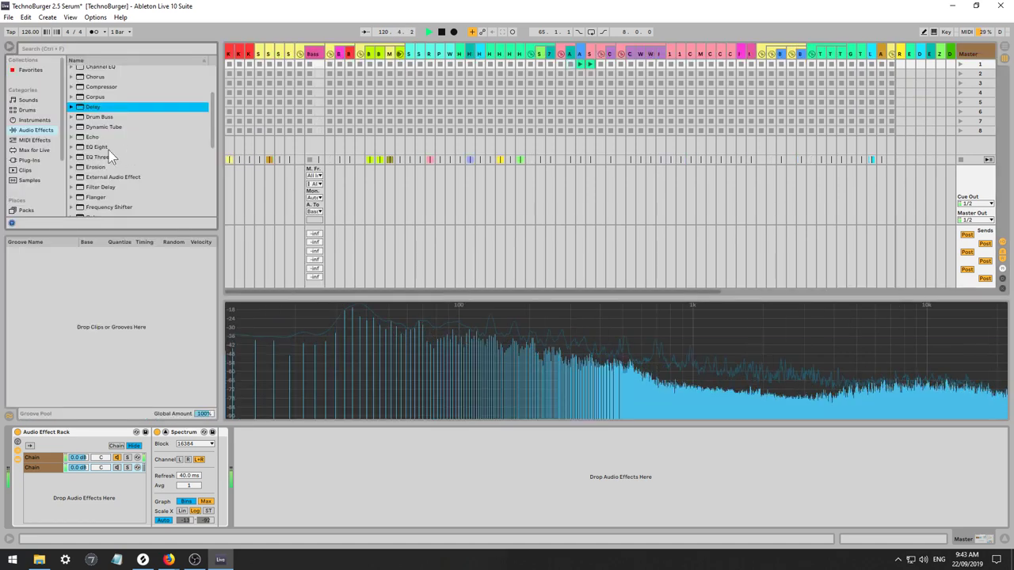
{"action": "mouse_move", "coordinate": [96, 146]}
{"action": "left_mouse_down"}
{"action": "mouse_move", "coordinate": [316, 299]}
{"action": "mouse_move", "coordinate": [329, 291]}
{"action": "mouse_move", "coordinate": [267, 450]}
{"action": "mouse_move", "coordinate": [220, 462]}
{"action": "left_mouse_up"}
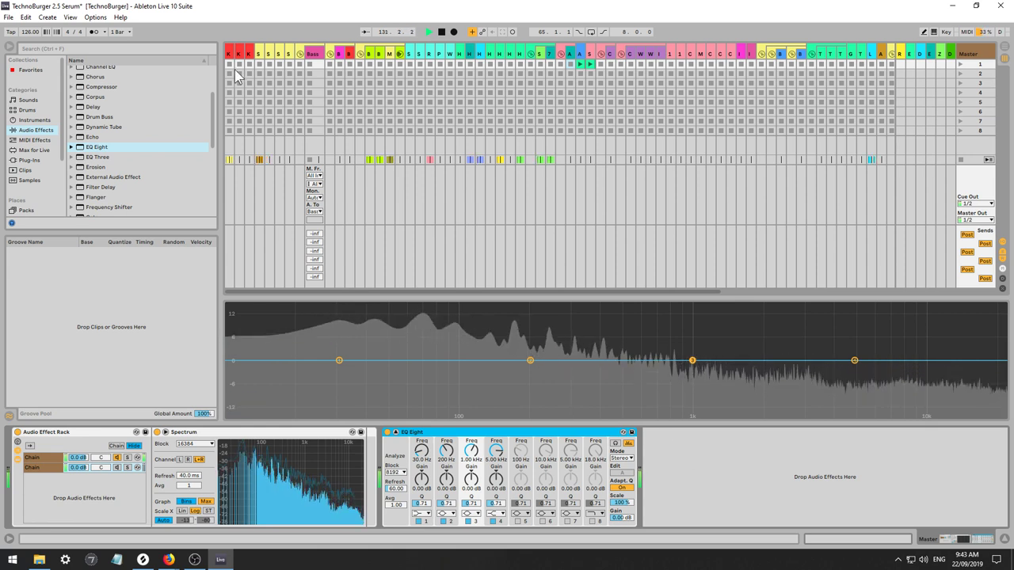
Hide the browser, sends and returns, enlarge the faders, and narrow the Bass track.
{"action": "left_click", "coordinate": [10, 49]}
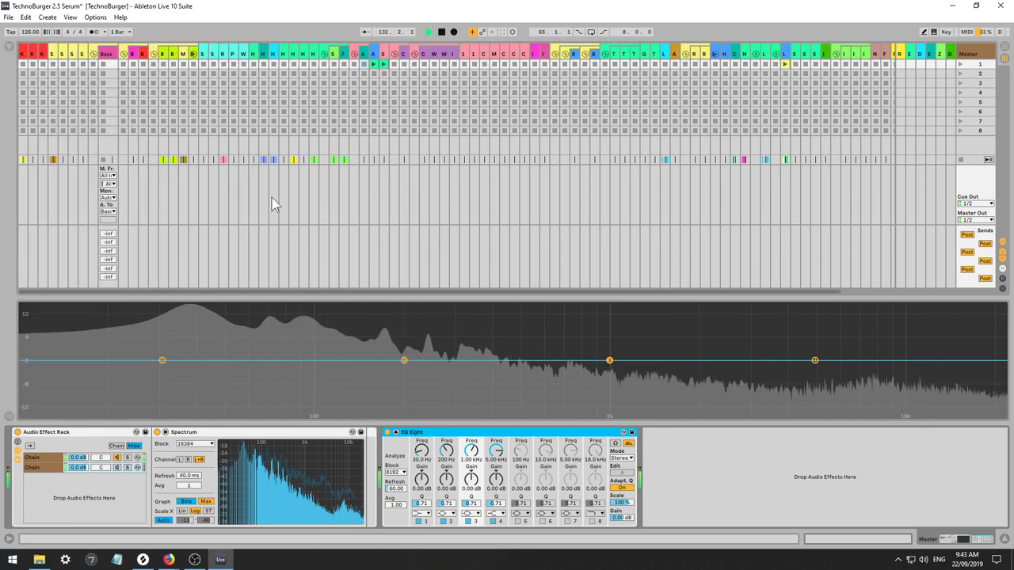
{"action": "left_click", "coordinate": [1004, 251]}
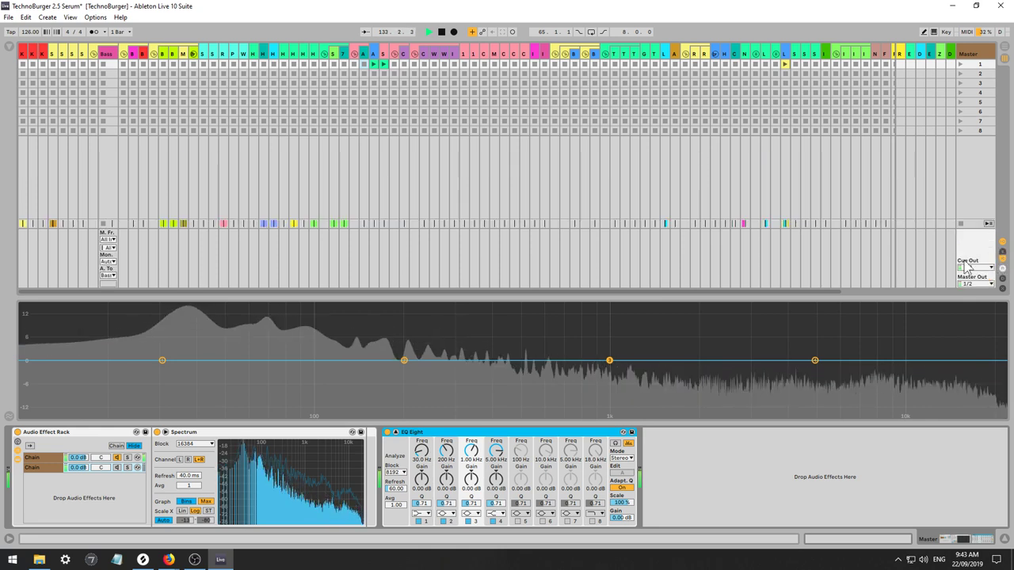
{"action": "left_click", "coordinate": [1002, 259]}
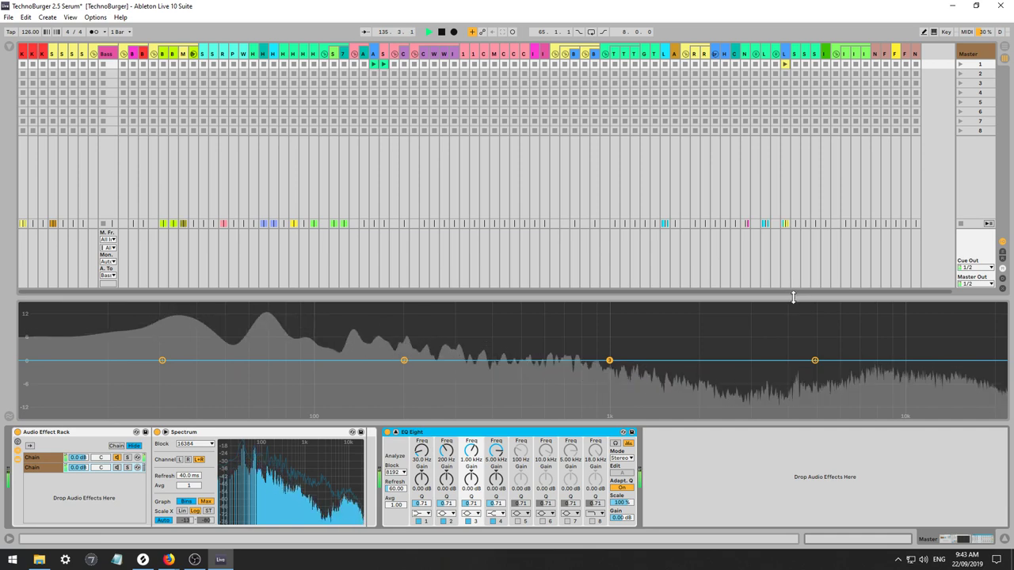
{"action": "left_click_drag", "start_coordinate": [792, 295], "coordinate": [796, 311]}
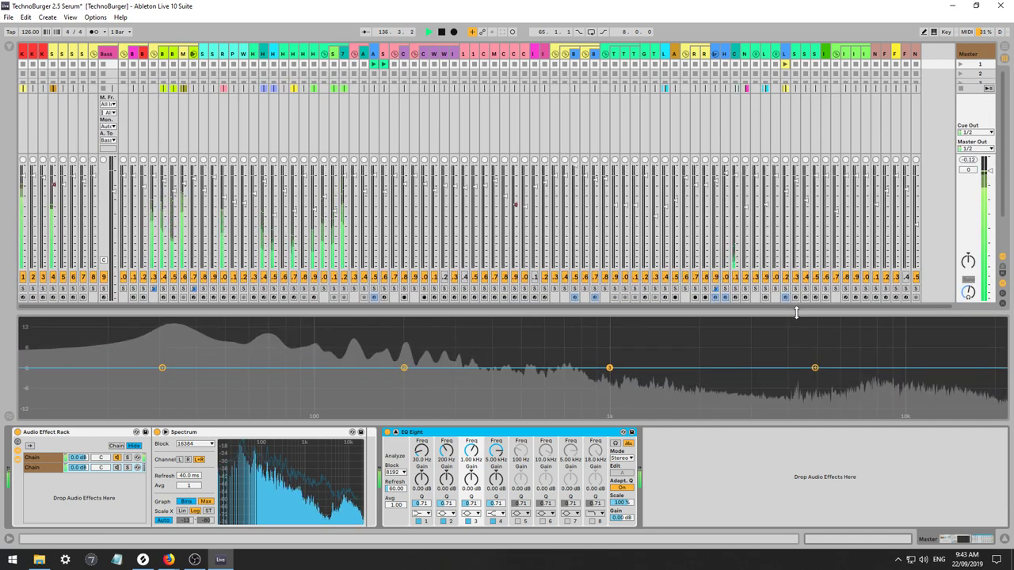
{"action": "left_click_drag", "start_coordinate": [117, 54], "coordinate": [103, 53]}
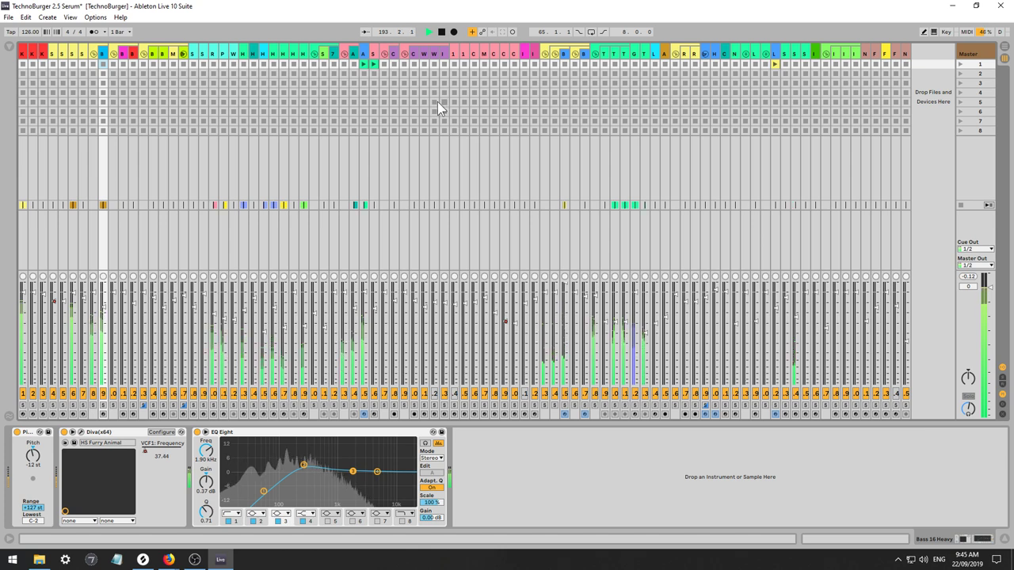
Select Alarm Lead, move to the Arrangement view, and unfreeze the track from its context menu.
{"action": "left_click", "coordinate": [354, 58]}
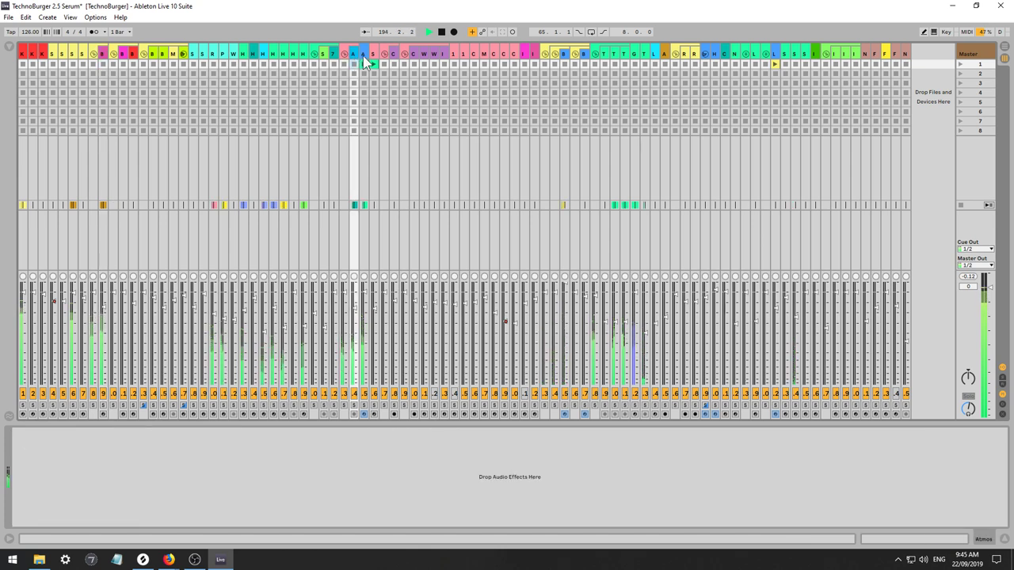
{"action": "left_click", "coordinate": [363, 62]}
{"action": "key", "text": "Tab"}
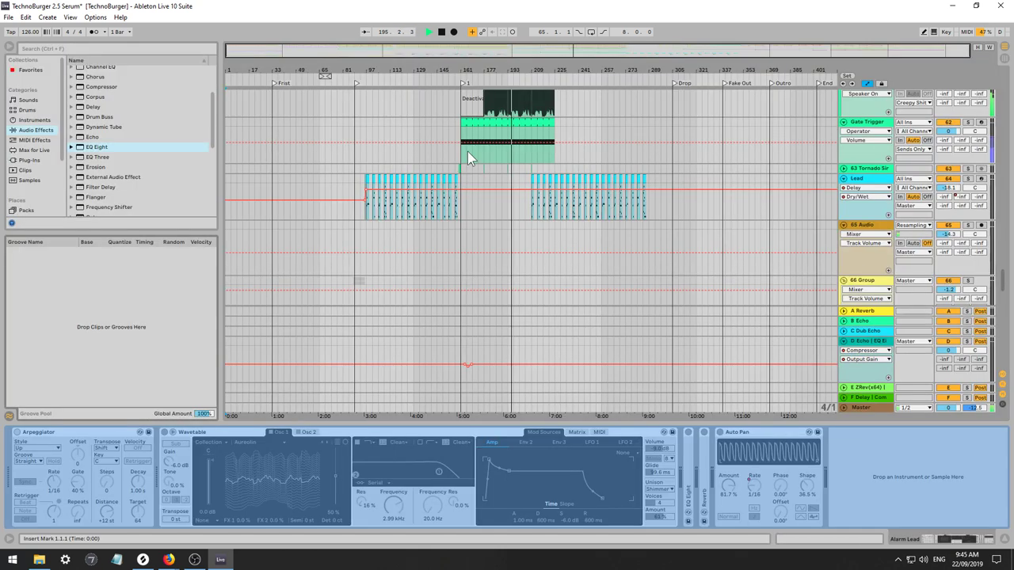
{"action": "scroll", "coordinate": [784, 262], "scroll_direction": "down", "scroll_amount": 10}
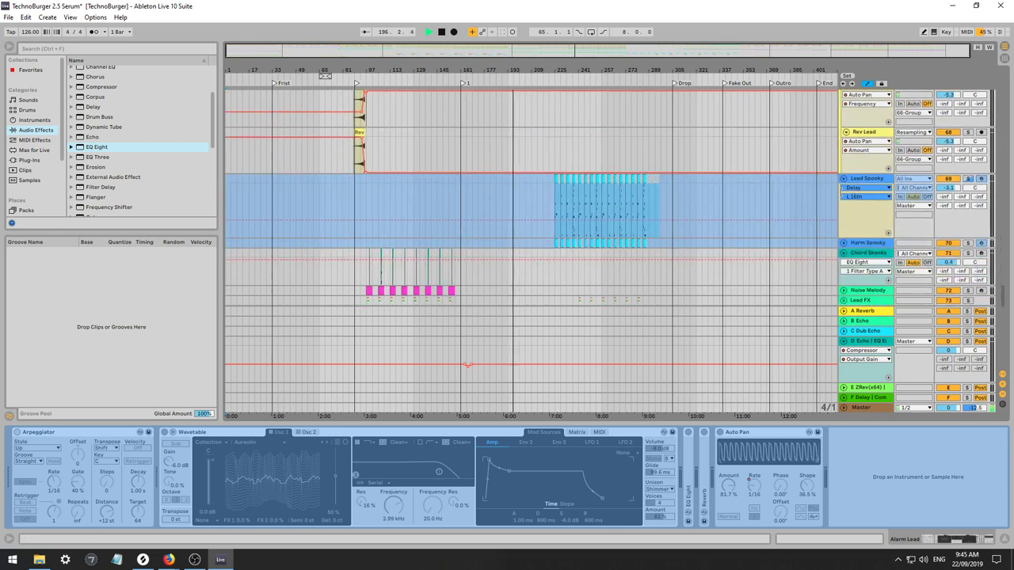
{"action": "scroll", "coordinate": [812, 198], "scroll_direction": "down", "scroll_amount": 10}
{"action": "scroll", "coordinate": [804, 214], "scroll_direction": "down", "scroll_amount": 3}
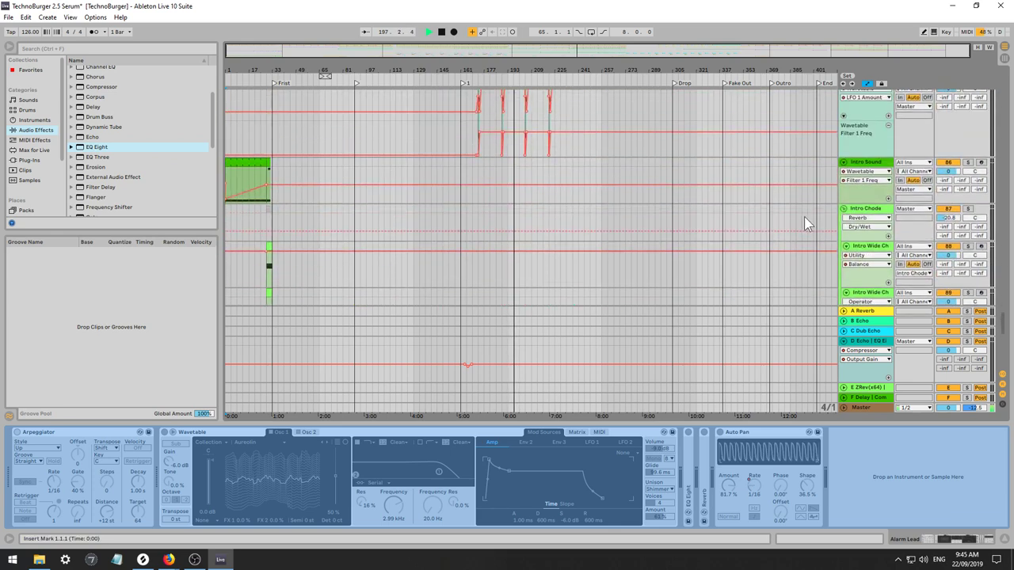
{"action": "scroll", "coordinate": [804, 217], "scroll_direction": "up", "scroll_amount": 2}
{"action": "left_click_drag", "start_coordinate": [1004, 319], "coordinate": [1006, 255]}
{"action": "scroll", "coordinate": [1006, 262], "scroll_direction": "up", "scroll_amount": 15}
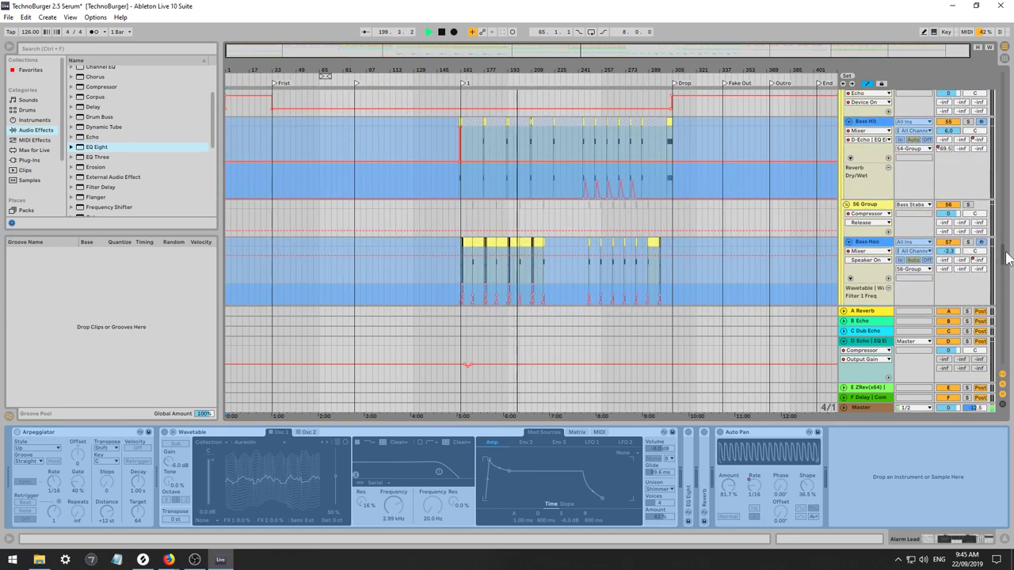
{"action": "scroll", "coordinate": [1001, 170], "scroll_direction": "down", "scroll_amount": 5}
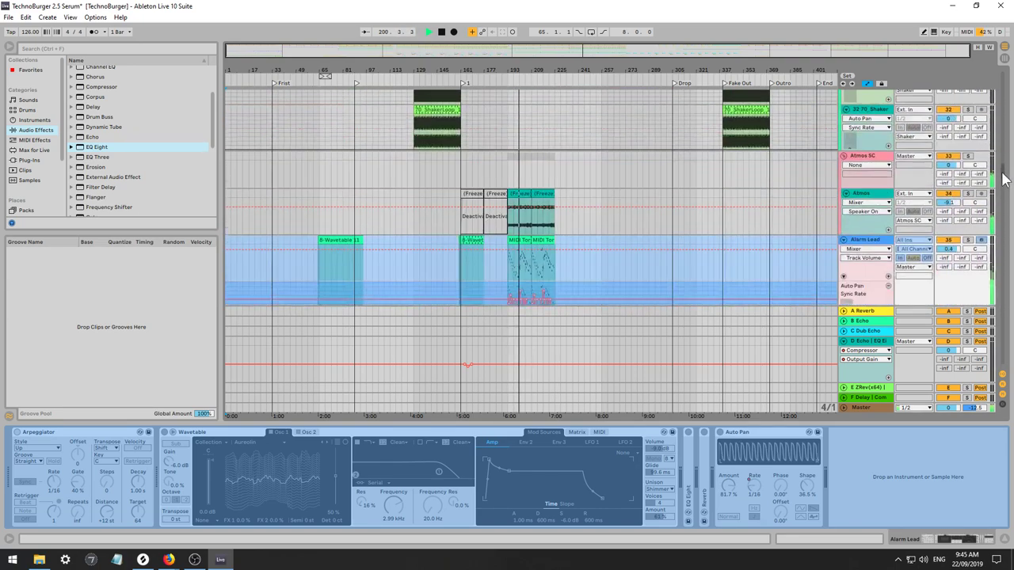
{"action": "right_click", "coordinate": [868, 222]}
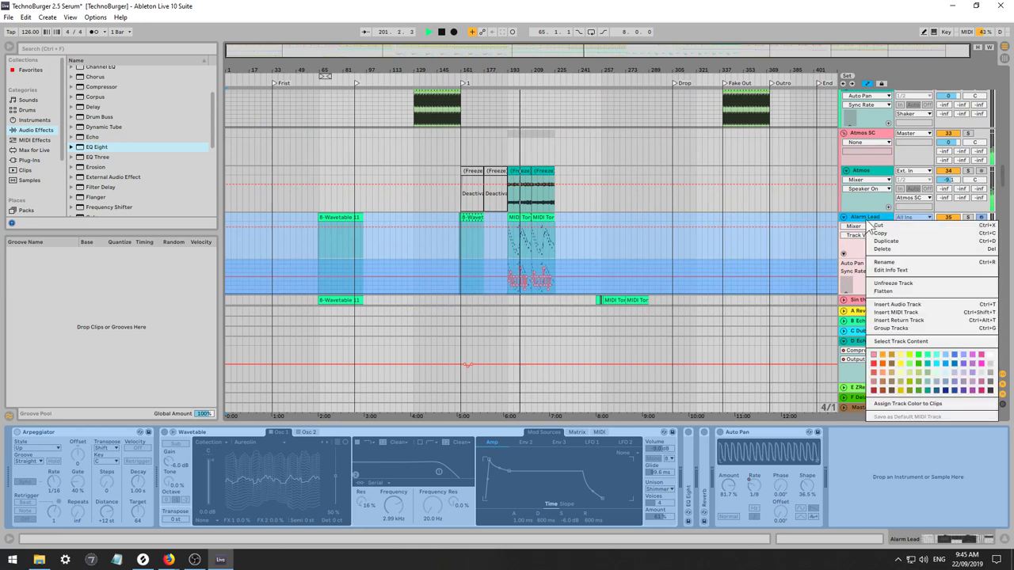
{"action": "left_click", "coordinate": [893, 283]}
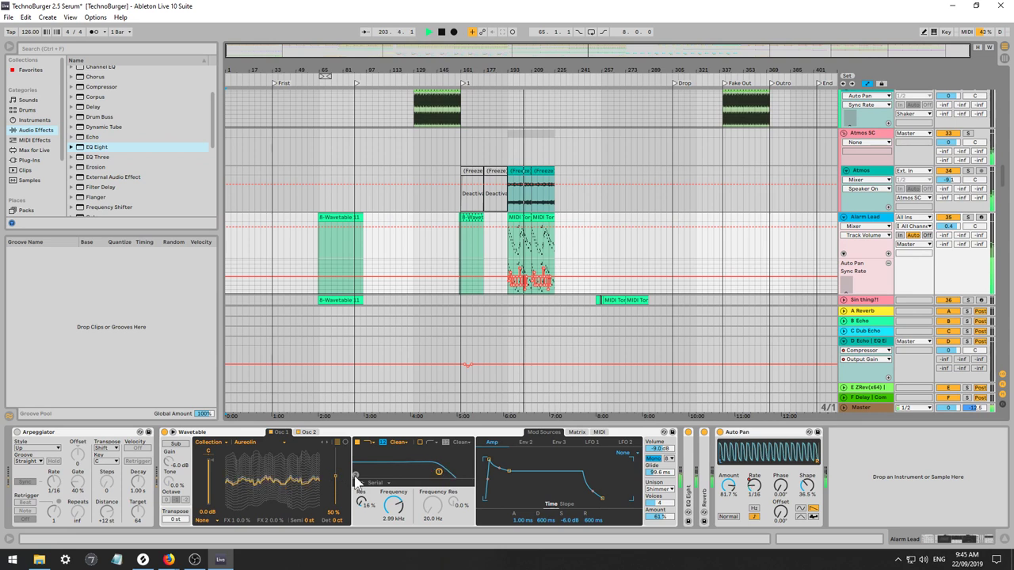
Expand the Alarm Lead EQ Eight, boost band 3 and lower band 4's frequency.
{"action": "double_click", "coordinate": [689, 511]}
{"action": "left_click_drag", "start_coordinate": [869, 466], "coordinate": [844, 472]}
{"action": "left_click", "coordinate": [864, 458]}
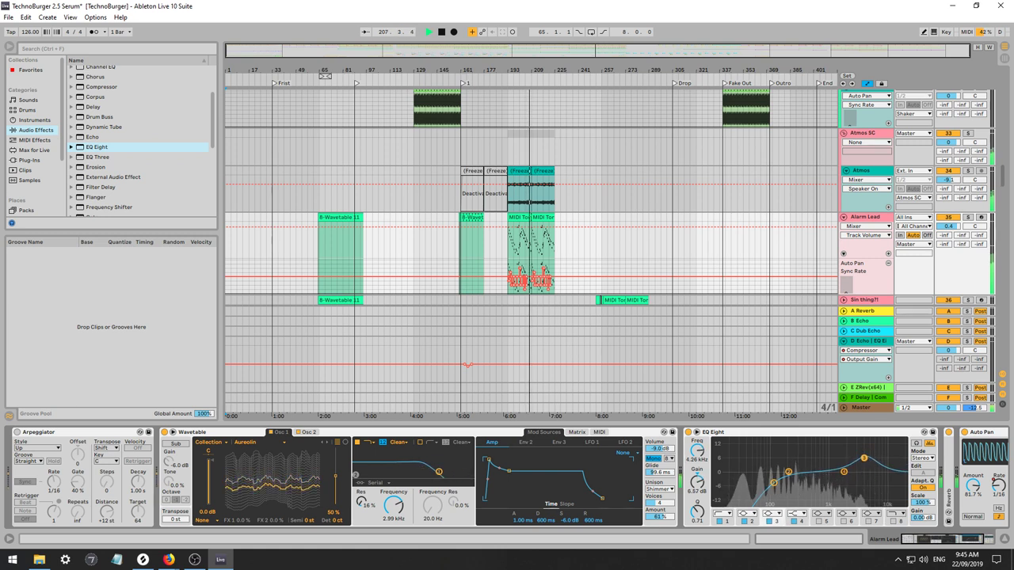
Set Wavetable Osc 2 to 12 st, refine EQ band 4, and raise unison amount to 100%.
{"action": "left_click", "coordinate": [308, 432]}
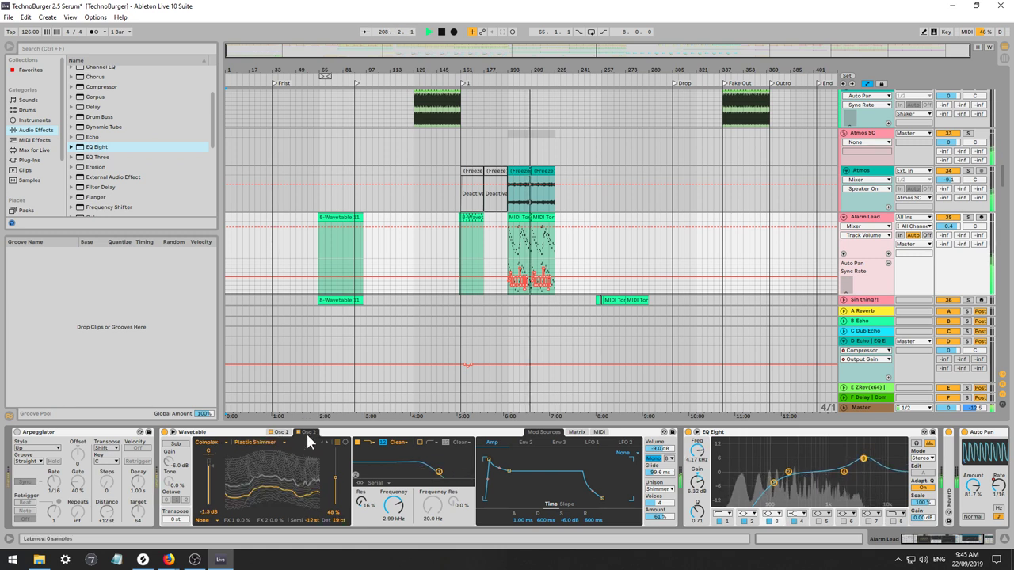
{"action": "double_click", "coordinate": [312, 520]}
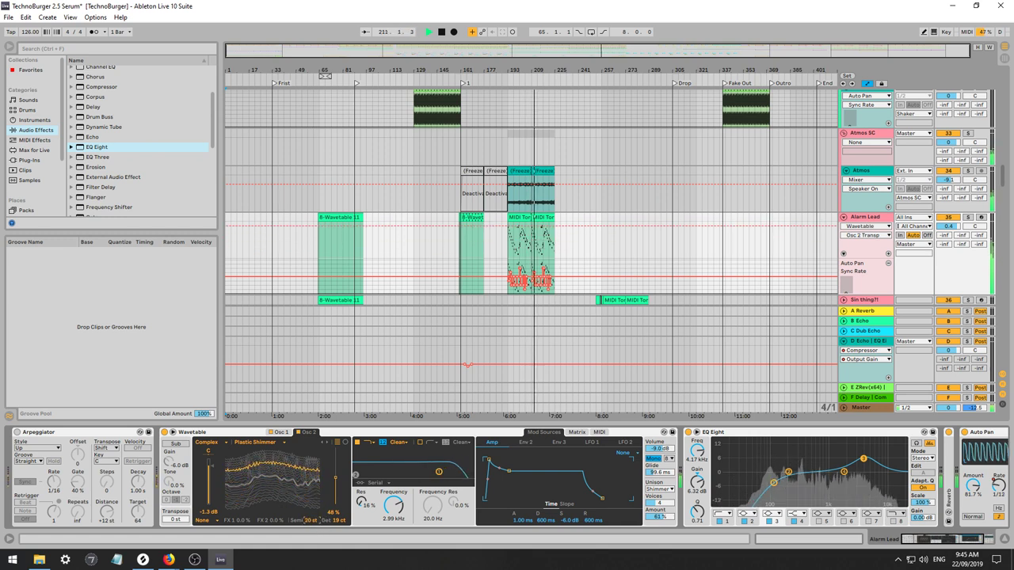
{"action": "left_click_drag", "start_coordinate": [311, 520], "coordinate": [310, 503]}
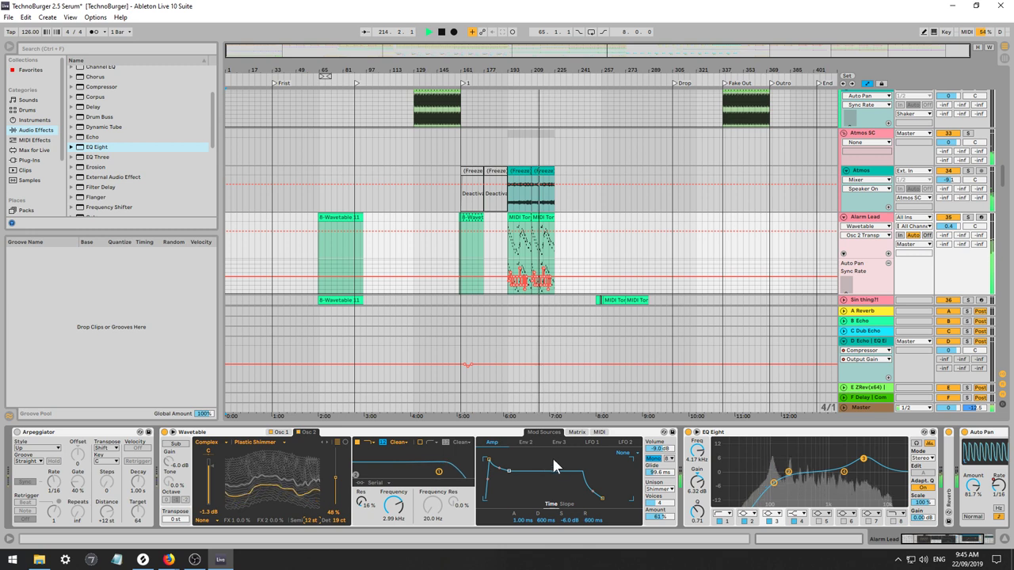
{"action": "left_click_drag", "start_coordinate": [844, 473], "coordinate": [871, 464]}
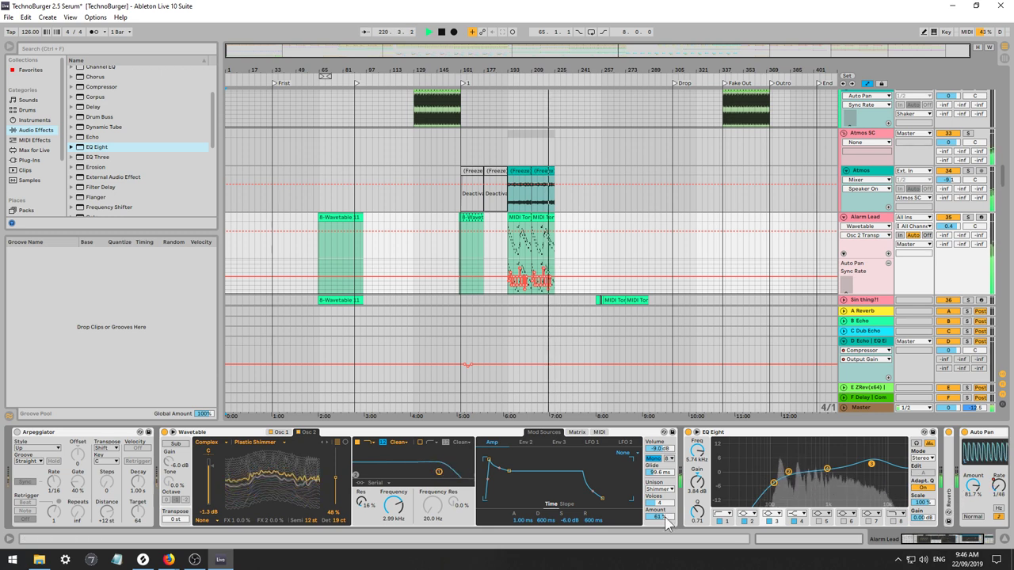
{"action": "mouse_move", "coordinate": [660, 518]}
{"action": "left_mouse_down"}
{"action": "mouse_move", "coordinate": [659, 484]}
{"action": "mouse_move", "coordinate": [657, 521]}
{"action": "mouse_move", "coordinate": [667, 522]}
{"action": "left_mouse_up"}
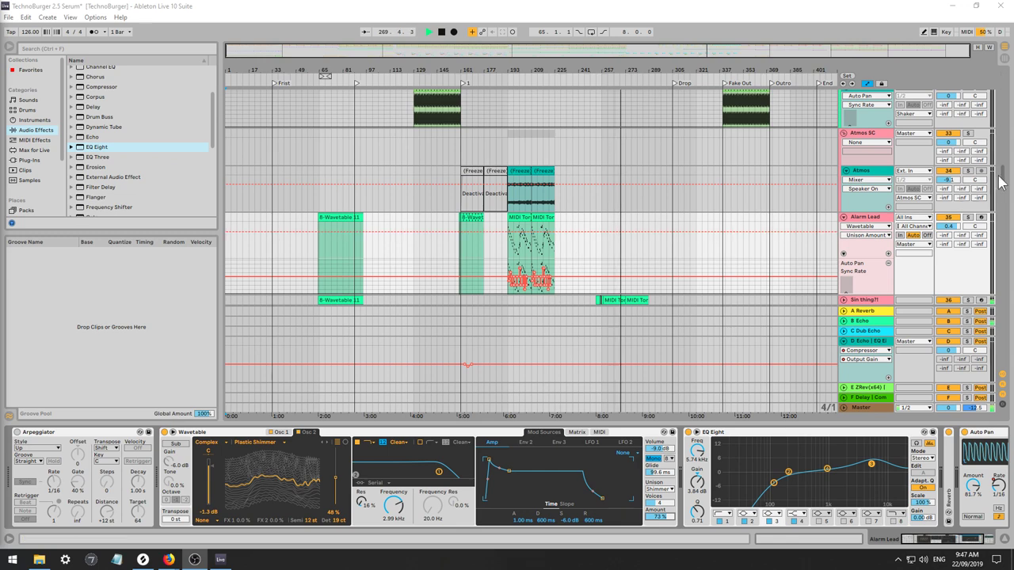
Zoom into the later song sections and select track 45 to view its effects.
{"action": "left_click_drag", "start_coordinate": [1001, 176], "coordinate": [998, 219]}
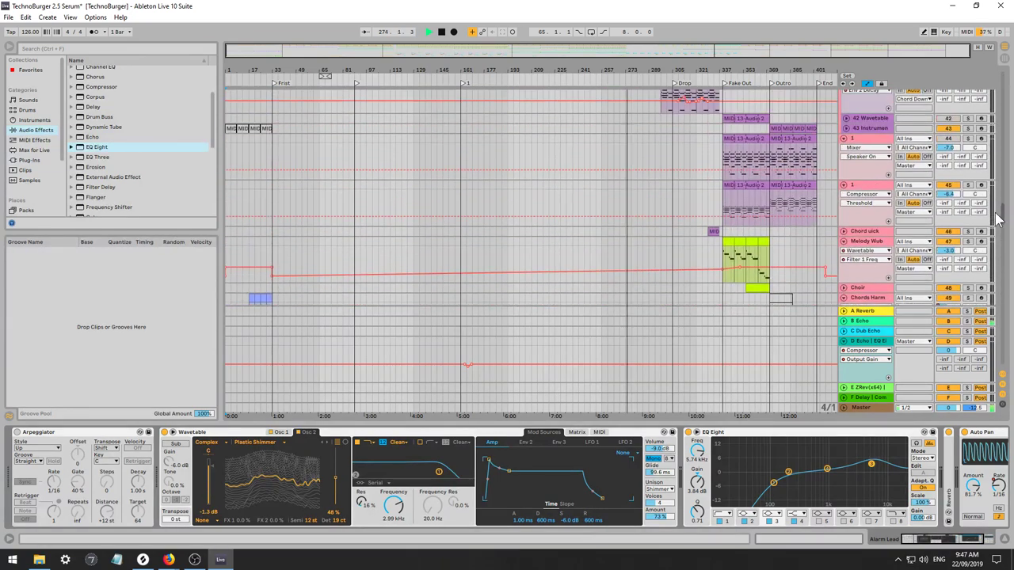
{"action": "left_click_drag", "start_coordinate": [716, 53], "coordinate": [716, 76]}
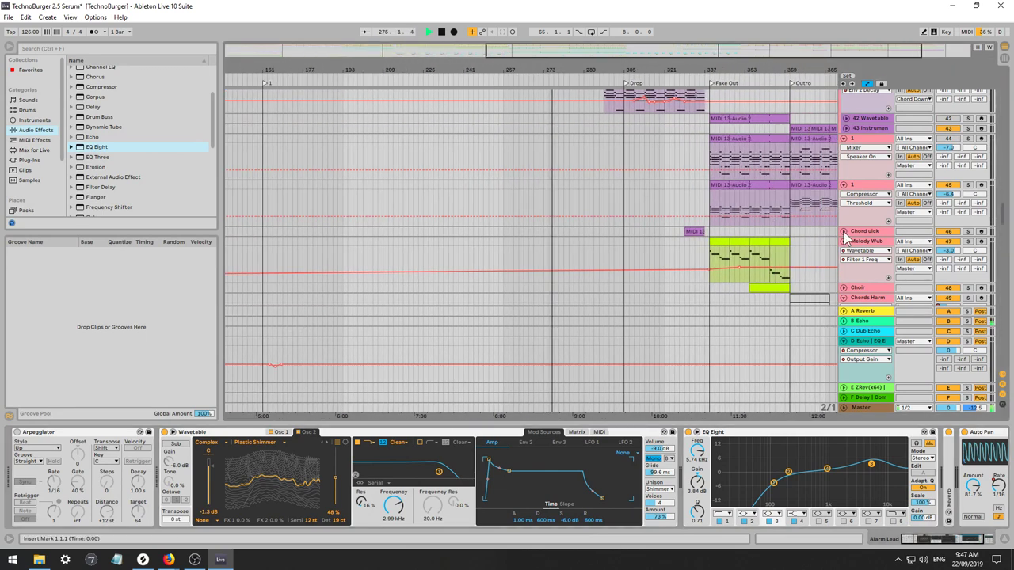
{"action": "left_click", "coordinate": [865, 188]}
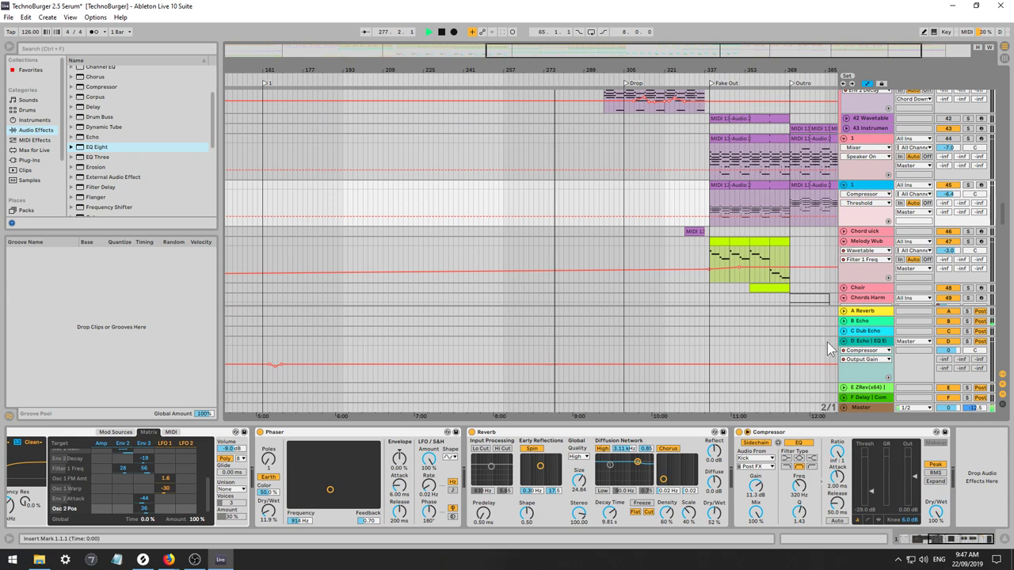
{"action": "left_click_drag", "start_coordinate": [948, 540], "coordinate": [911, 504]}
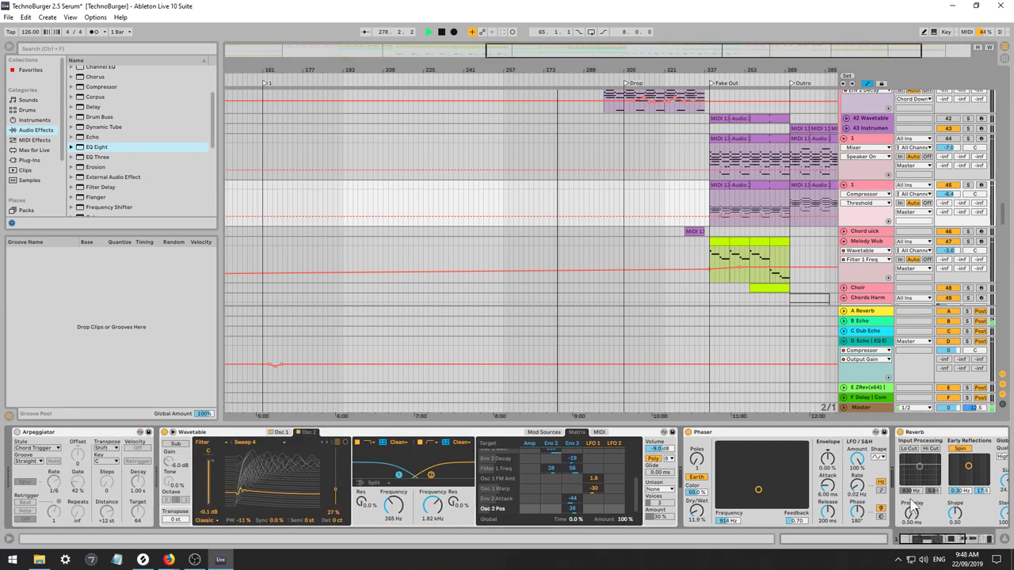
{"action": "scroll", "coordinate": [865, 193], "scroll_direction": "up", "scroll_amount": 2}
{"action": "left_click", "coordinate": [865, 189]}
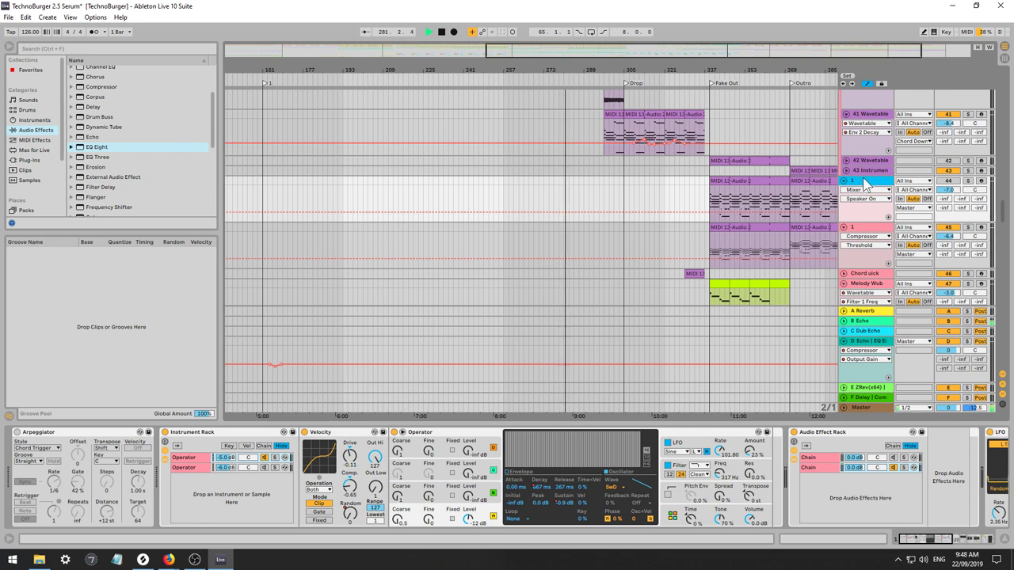
{"action": "scroll", "coordinate": [865, 184], "scroll_direction": "down", "scroll_amount": 2}
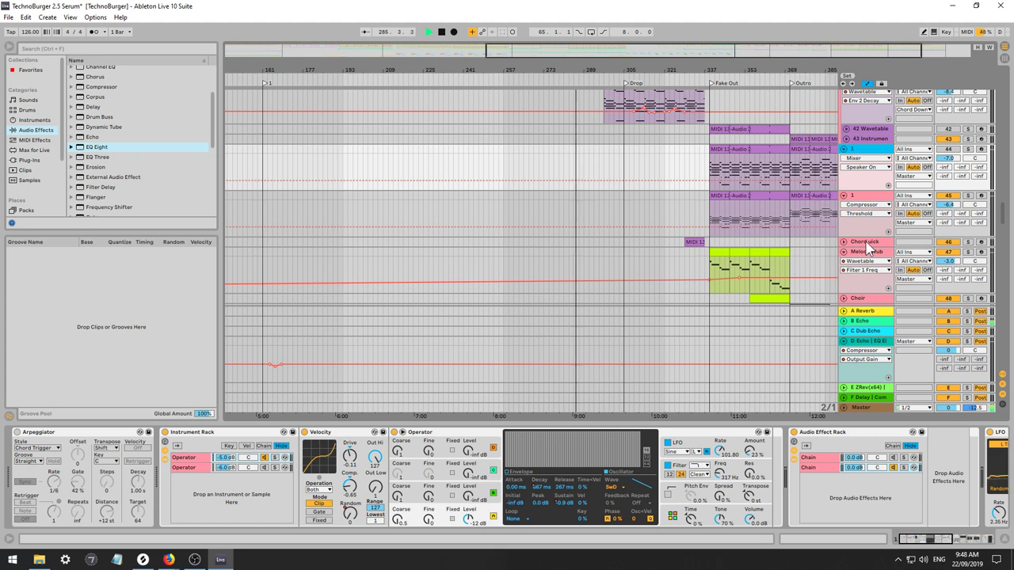
{"action": "scroll", "coordinate": [766, 250], "scroll_direction": "up", "scroll_amount": 3}
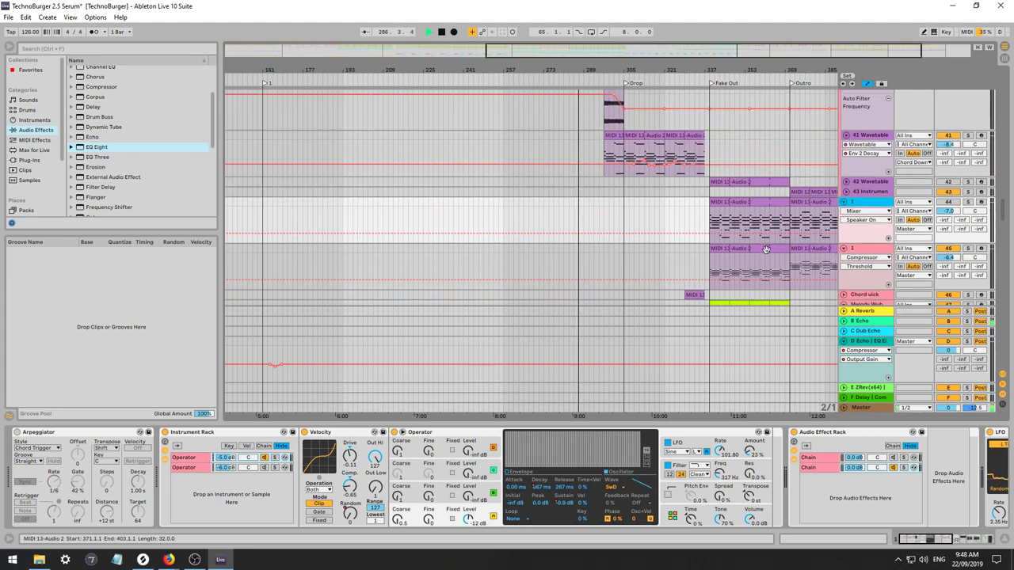
{"action": "scroll", "coordinate": [766, 250], "scroll_direction": "down", "scroll_amount": 3}
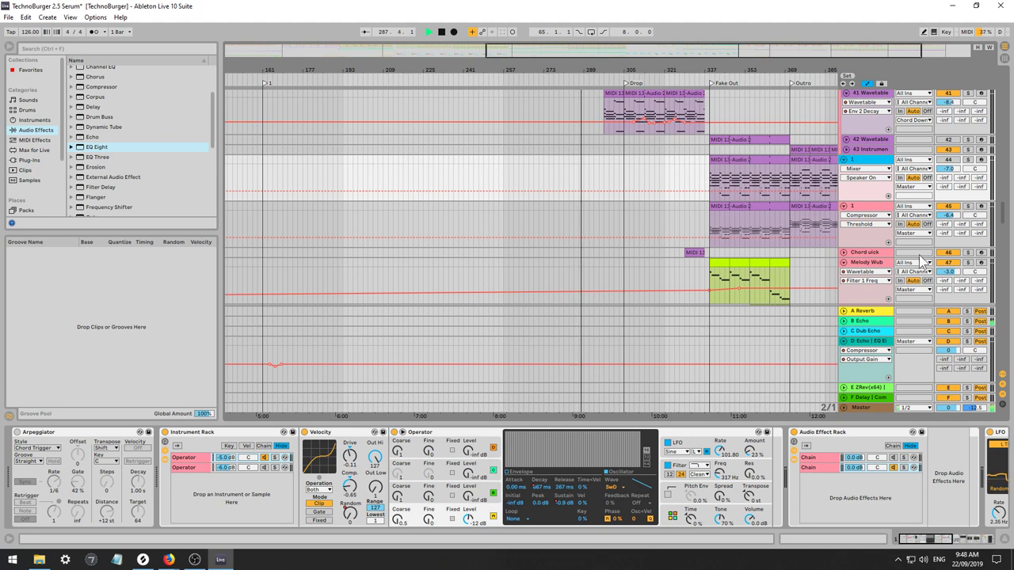
{"action": "scroll", "coordinate": [923, 261], "scroll_direction": "down", "scroll_amount": 2}
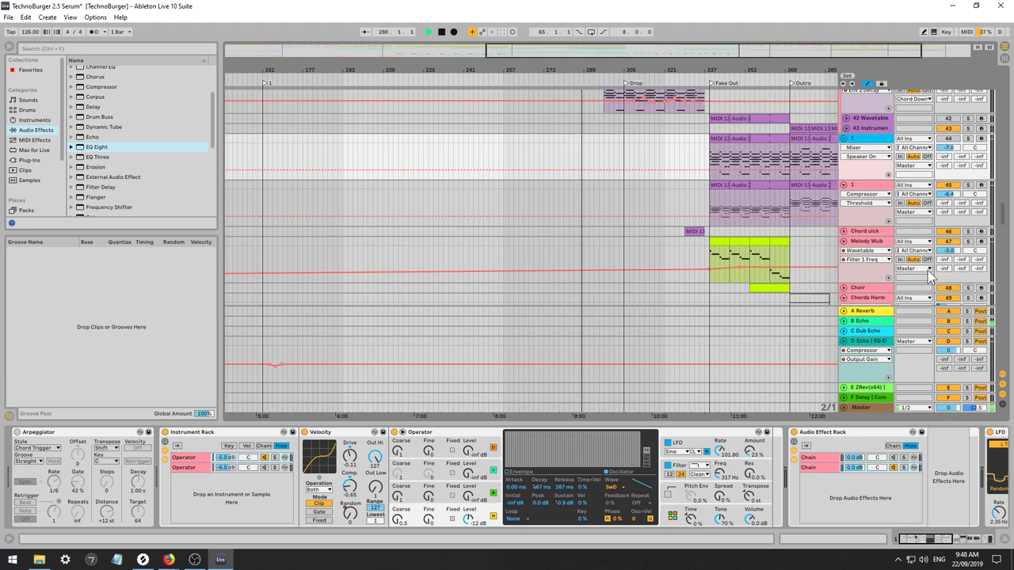
{"action": "left_click", "coordinate": [869, 195]}
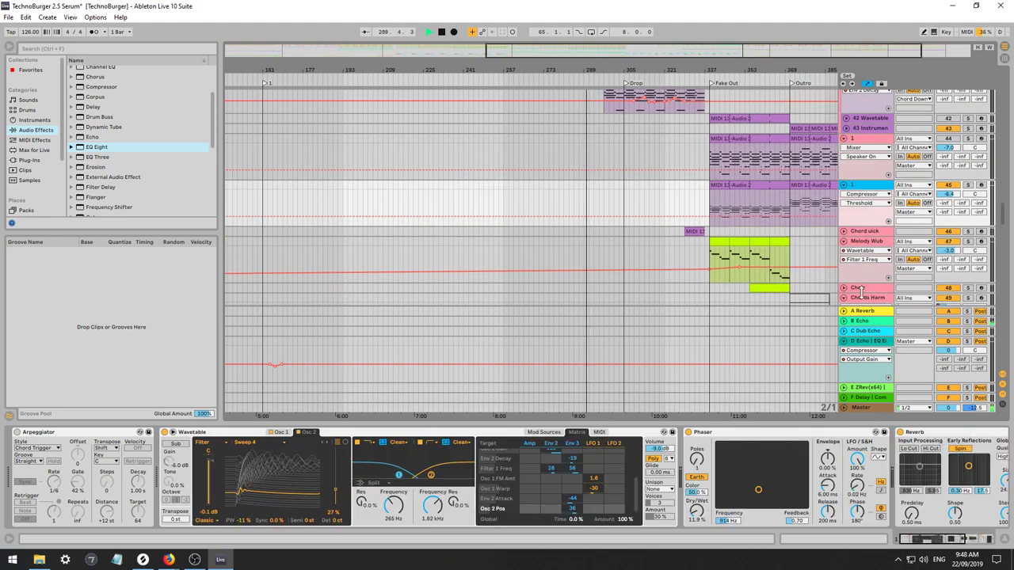
Add an Auto Pan after track 45's Compressor.
{"action": "left_click_drag", "start_coordinate": [921, 541], "coordinate": [964, 543]}
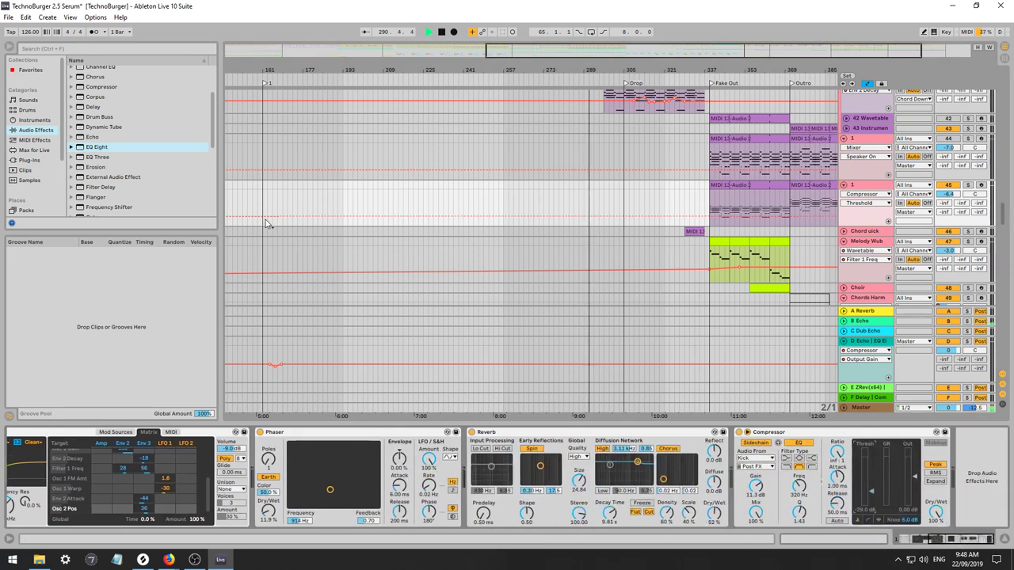
{"action": "scroll", "coordinate": [174, 160], "scroll_direction": "down", "scroll_amount": 5}
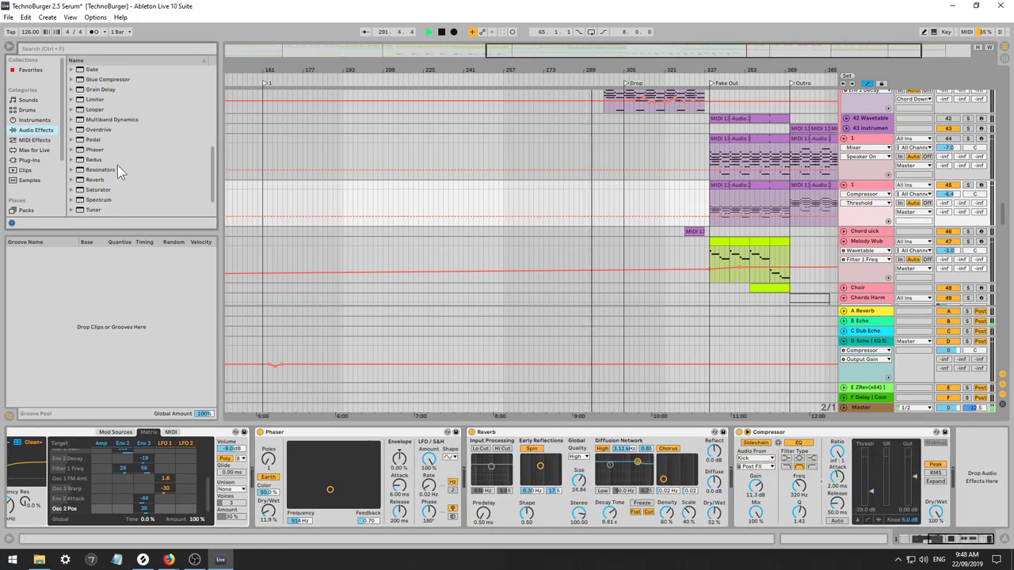
{"action": "left_click_drag", "start_coordinate": [213, 167], "coordinate": [211, 79]}
{"action": "left_click_drag", "start_coordinate": [94, 102], "coordinate": [960, 456]}
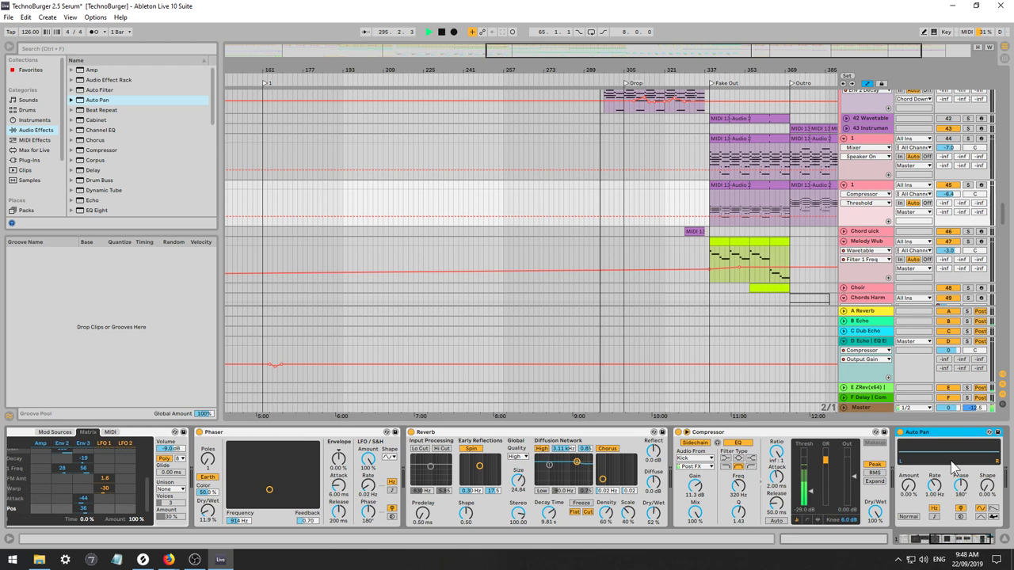
Sync Auto Pan to 1/16 with Amount about 83% and Shape 54.8%, and re-enable track 44.
{"action": "left_click", "coordinate": [981, 508]}
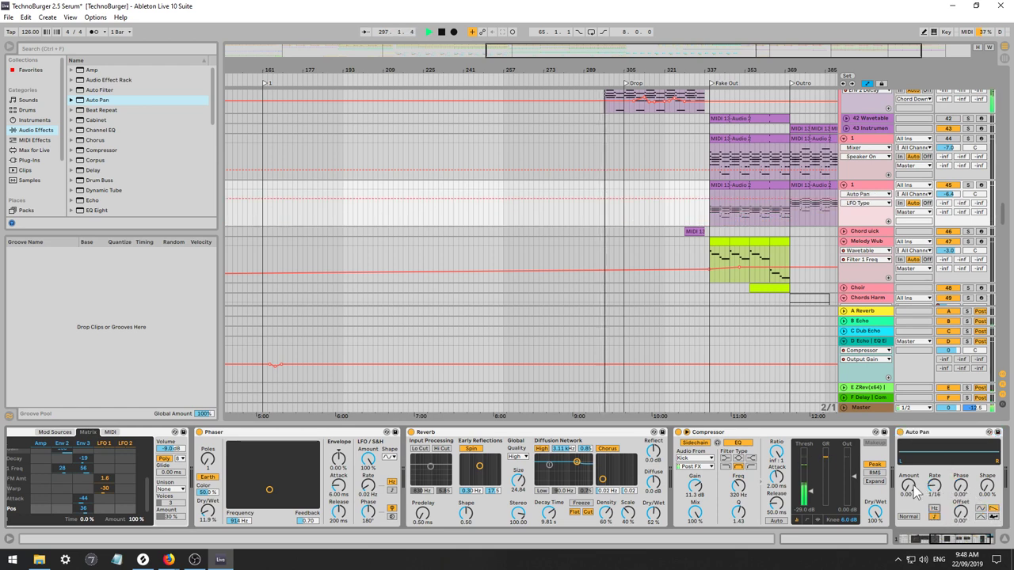
{"action": "left_click_drag", "start_coordinate": [911, 488], "coordinate": [911, 443]}
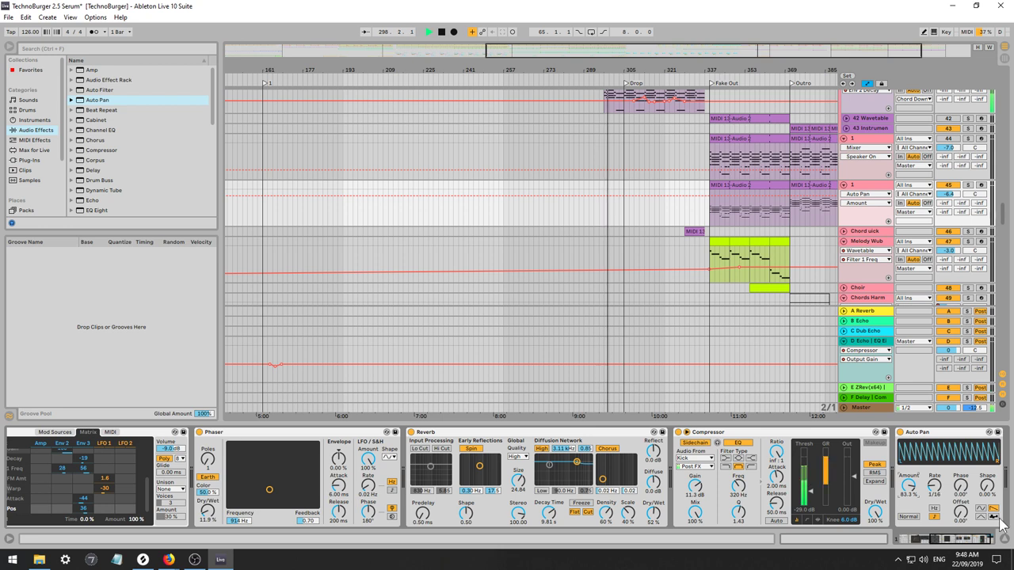
{"action": "left_click_drag", "start_coordinate": [986, 488], "coordinate": [986, 460]}
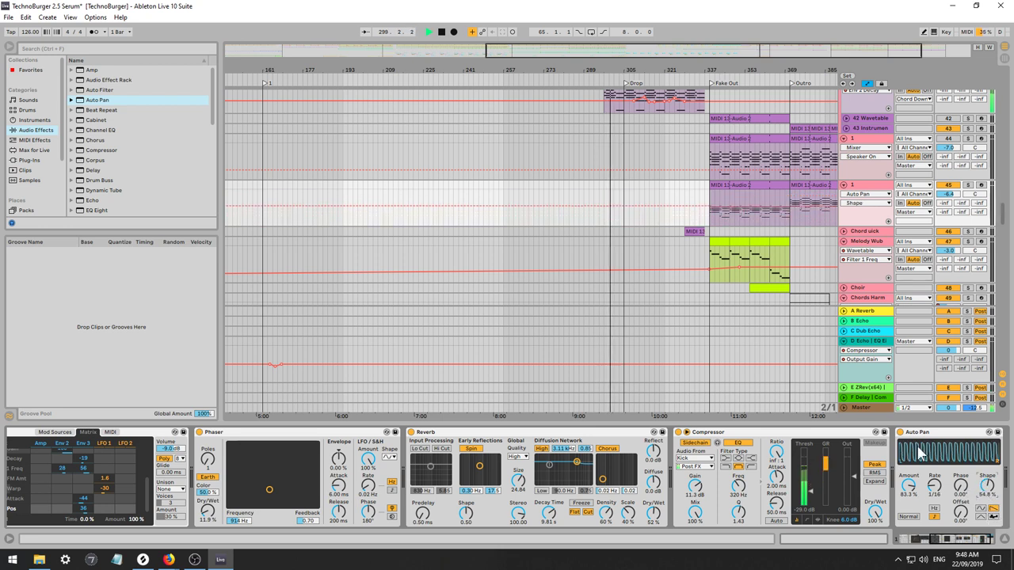
{"action": "left_click_drag", "start_coordinate": [909, 485], "coordinate": [909, 474]}
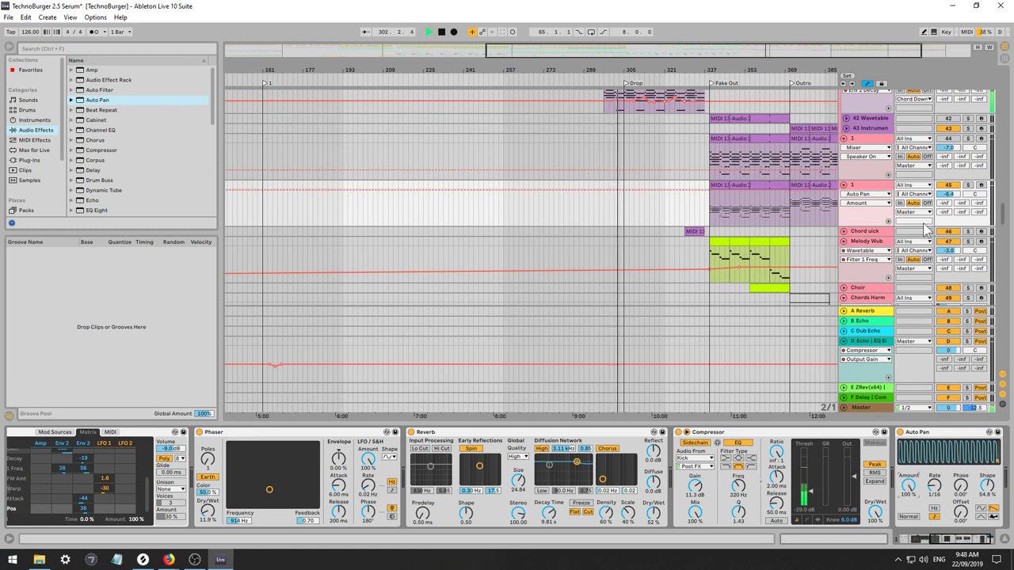
{"action": "left_click", "coordinate": [949, 138]}
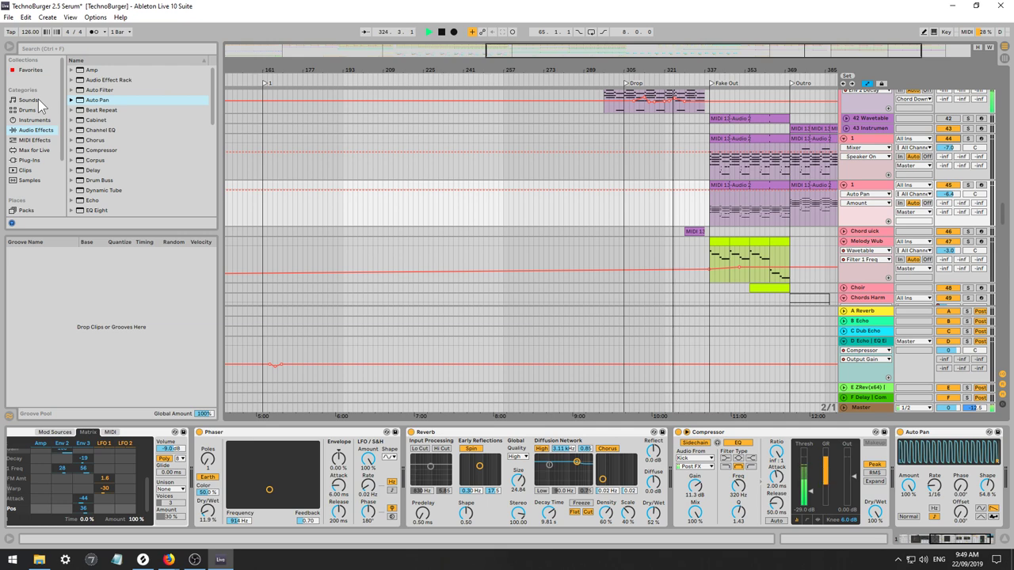
Zoom to the outro, set track 44 volume to -18.8 dB and Auto Pan Amount to 98.4%.
{"action": "scroll", "coordinate": [744, 232], "scroll_direction": "up", "scroll_amount": 5}
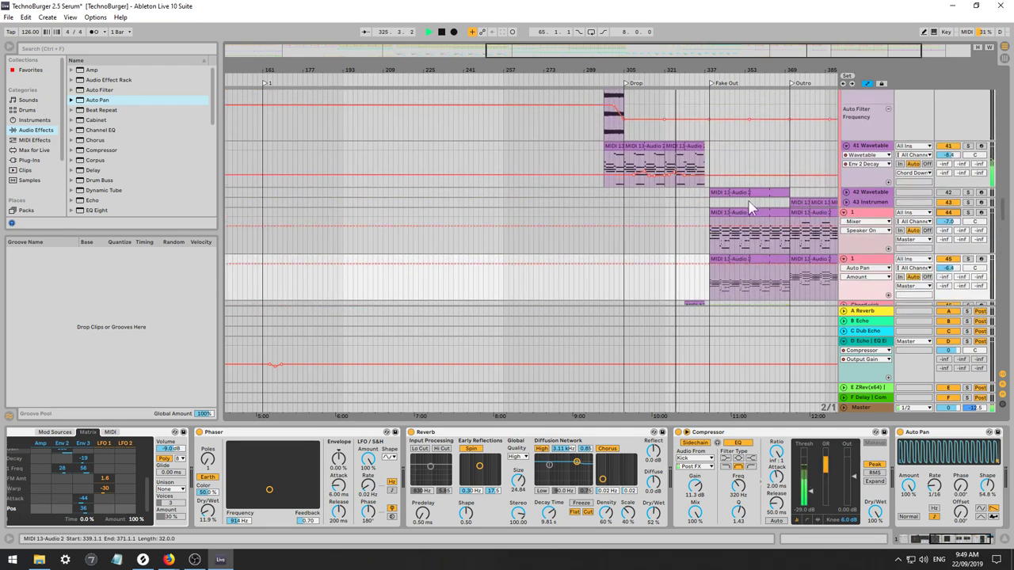
{"action": "left_click_drag", "start_coordinate": [572, 49], "coordinate": [714, 95]}
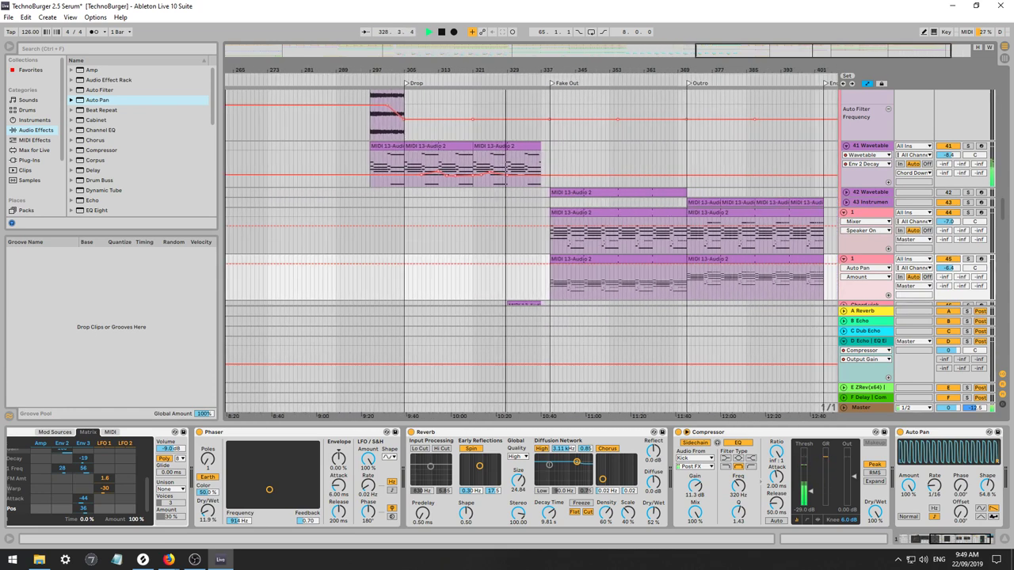
{"action": "left_click_drag", "start_coordinate": [715, 95], "coordinate": [714, 96]}
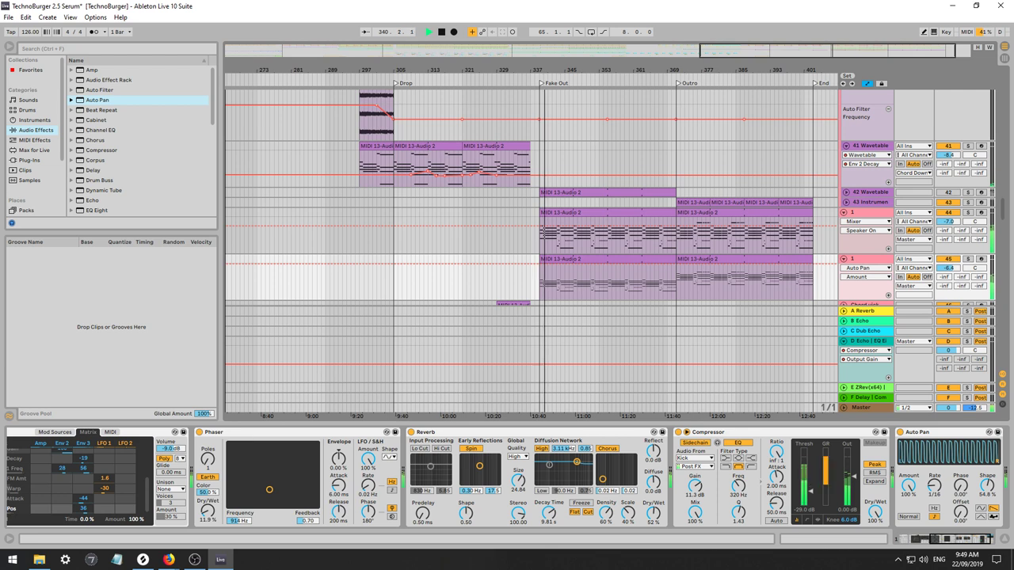
{"action": "left_click", "coordinate": [950, 222]}
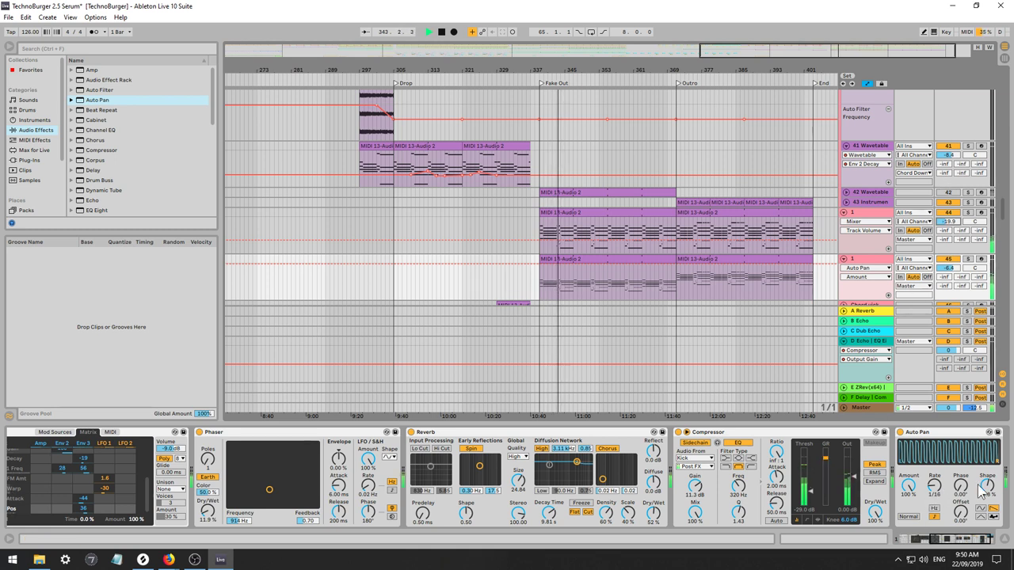
{"action": "left_click_drag", "start_coordinate": [982, 493], "coordinate": [982, 452]}
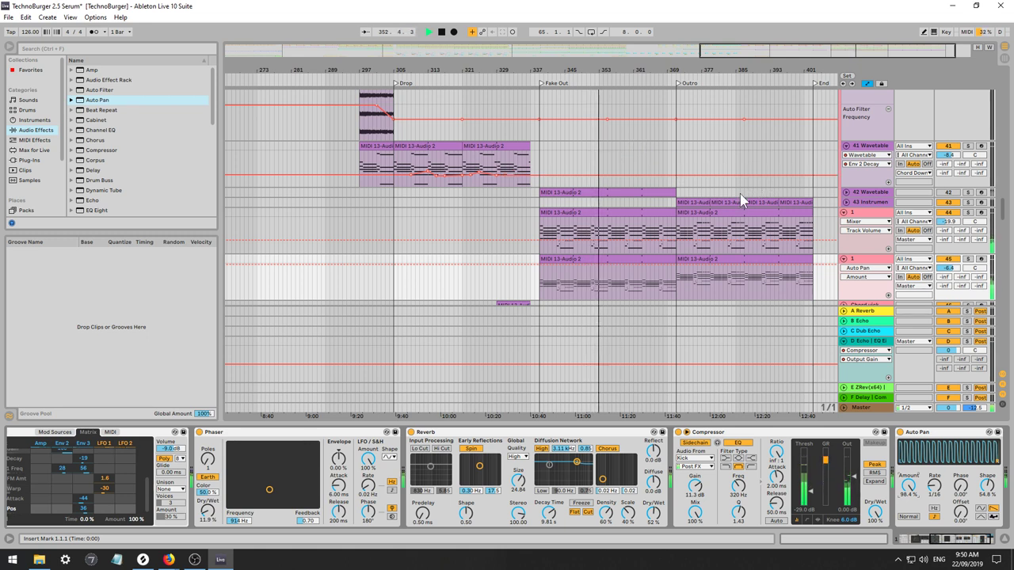
{"action": "left_click", "coordinate": [605, 202]}
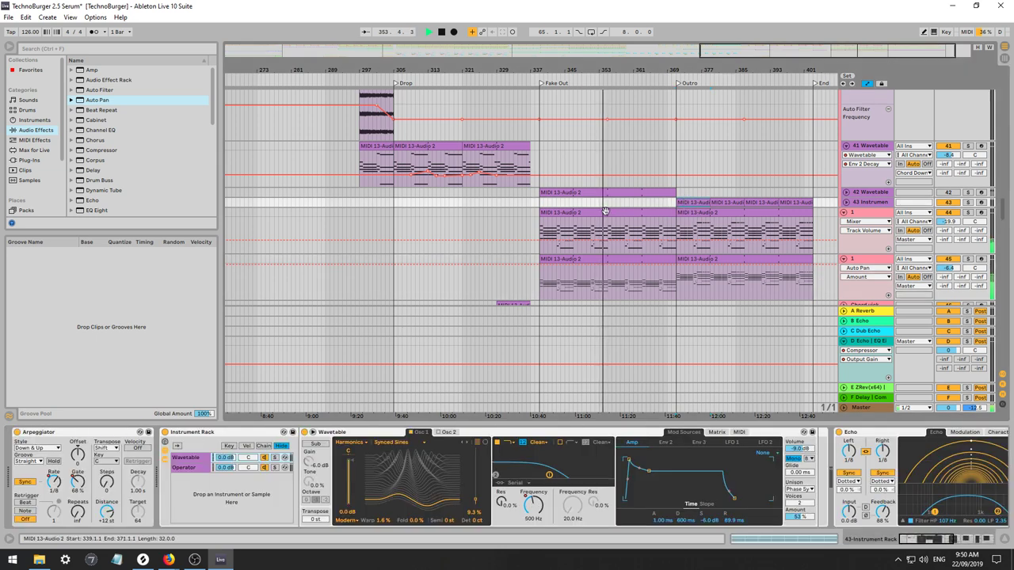
Paste the copied 8-bar MIDI clip at bar 355 on track 43 and play from bar 295.
{"action": "left_click", "coordinate": [609, 204]}
{"action": "key", "text": "ctrl+v"}
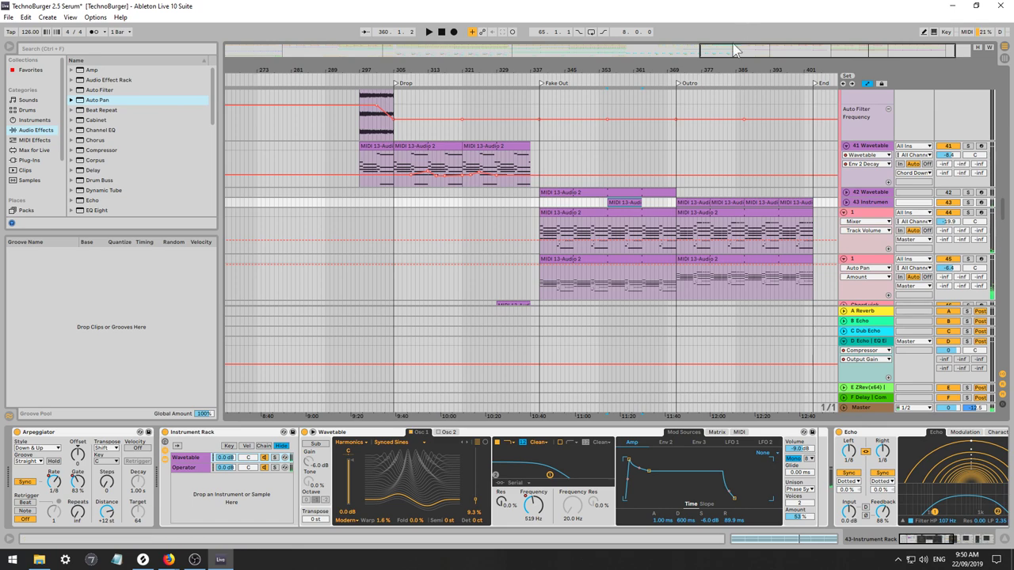
{"action": "left_click_drag", "start_coordinate": [733, 50], "coordinate": [765, 49]}
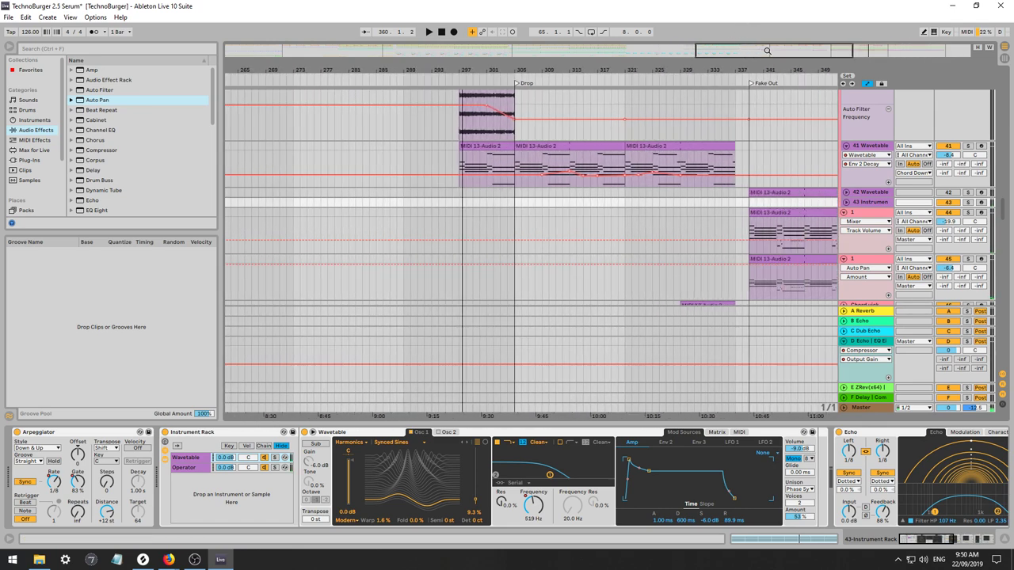
{"action": "left_click", "coordinate": [437, 206]}
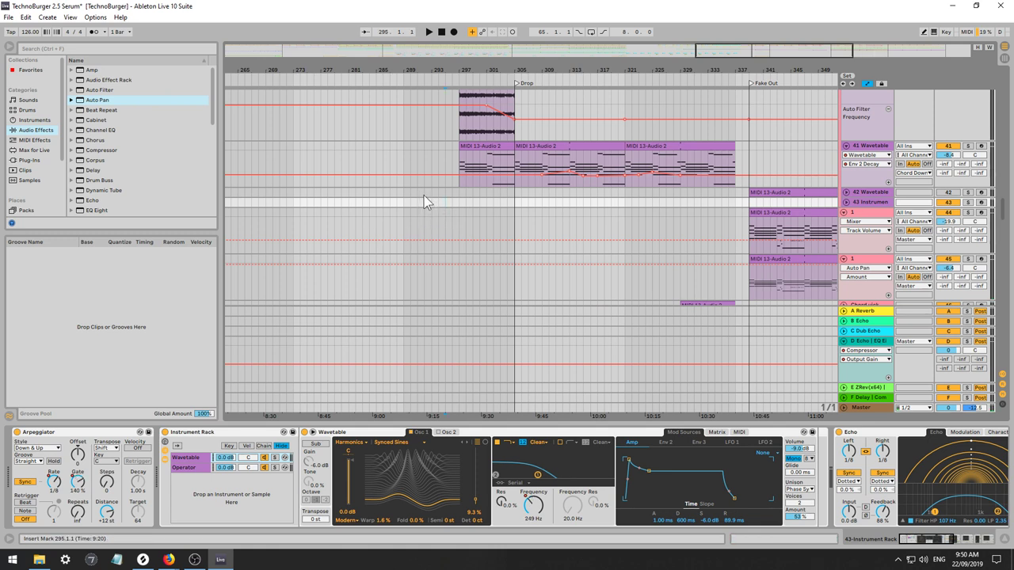
{"action": "key", "text": "space"}
{"action": "key", "text": "space"}
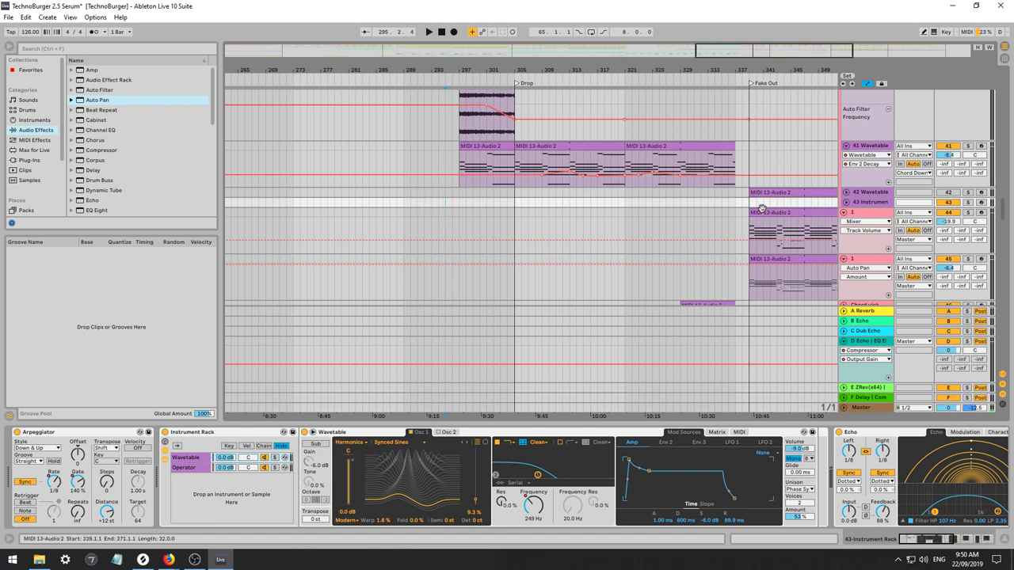
Select track 44's clip and play the arrangement from bar 129.
{"action": "left_click", "coordinate": [759, 211]}
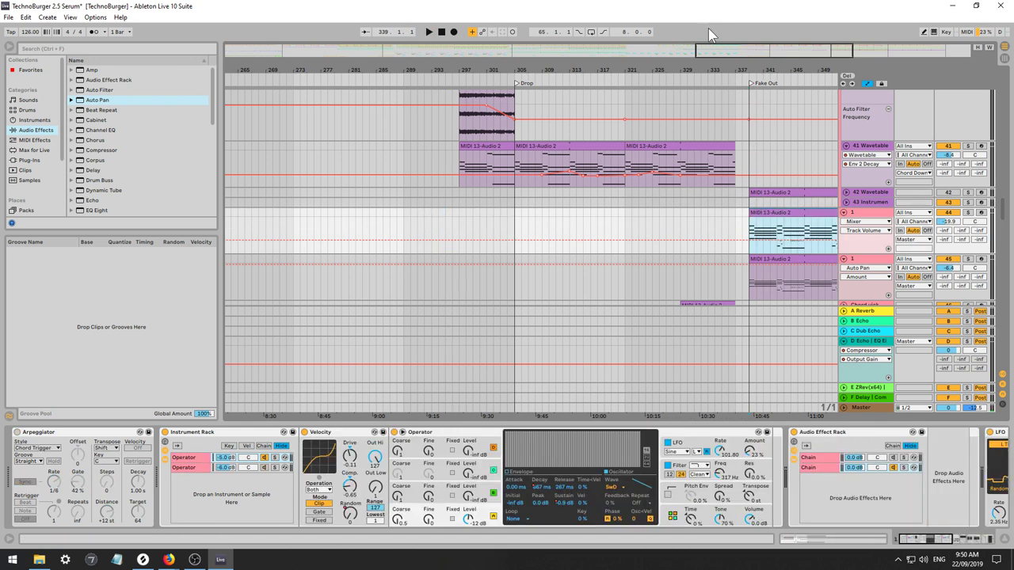
{"action": "left_click_drag", "start_coordinate": [726, 49], "coordinate": [651, 16]}
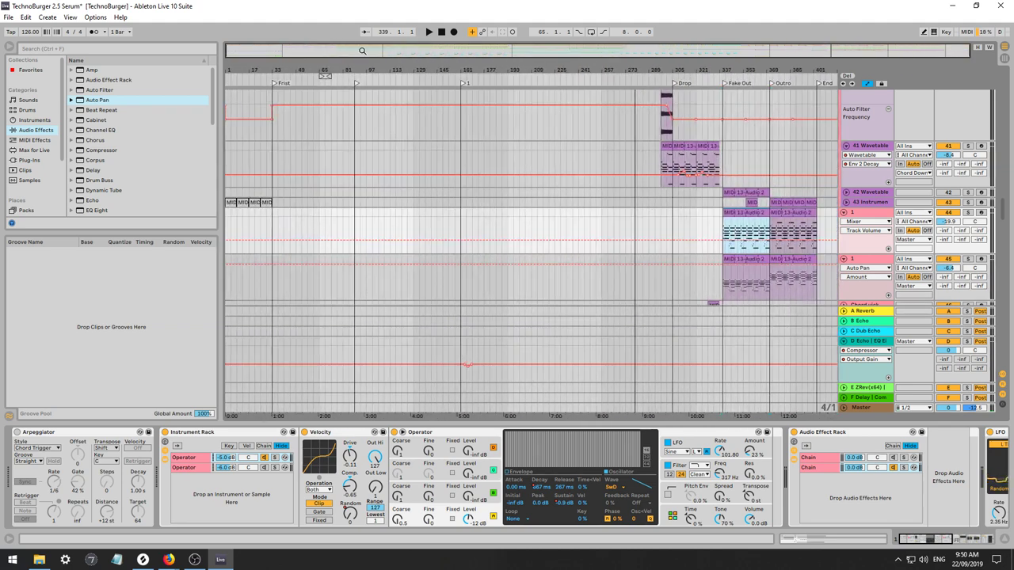
{"action": "scroll", "coordinate": [548, 233], "scroll_direction": "down", "scroll_amount": 10}
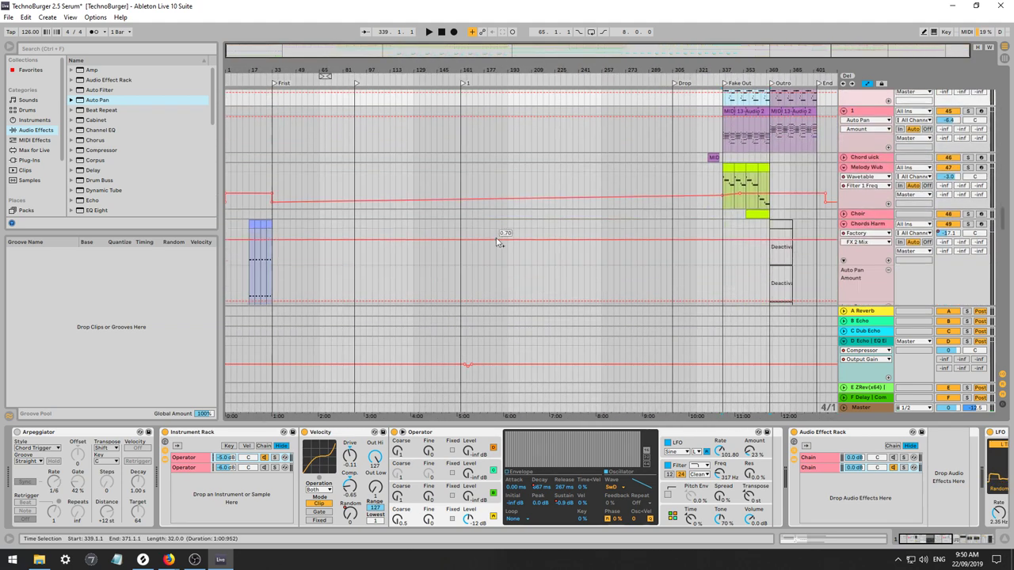
{"action": "left_click", "coordinate": [355, 252]}
{"action": "left_click", "coordinate": [413, 252]}
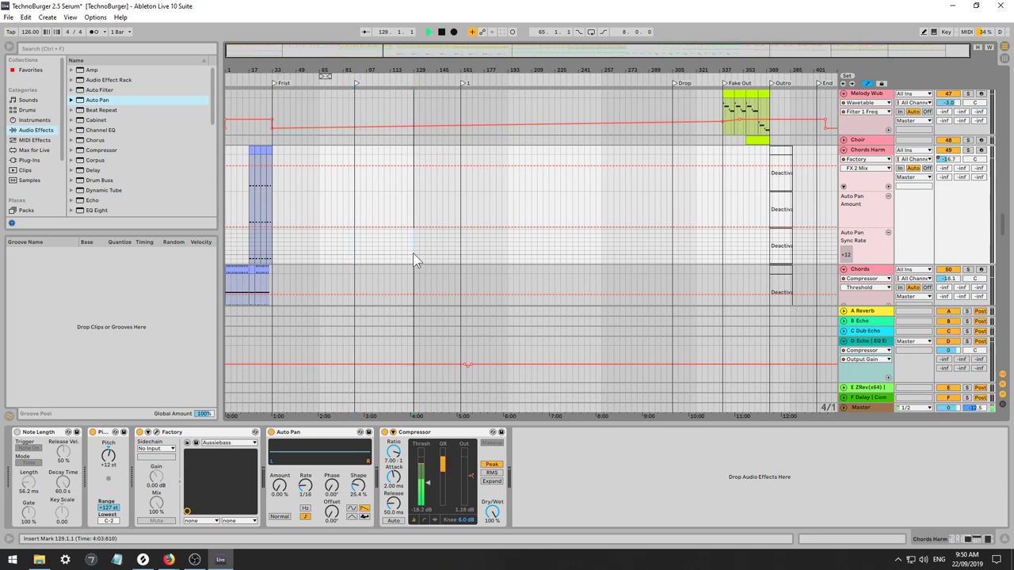
{"action": "key", "text": "space"}
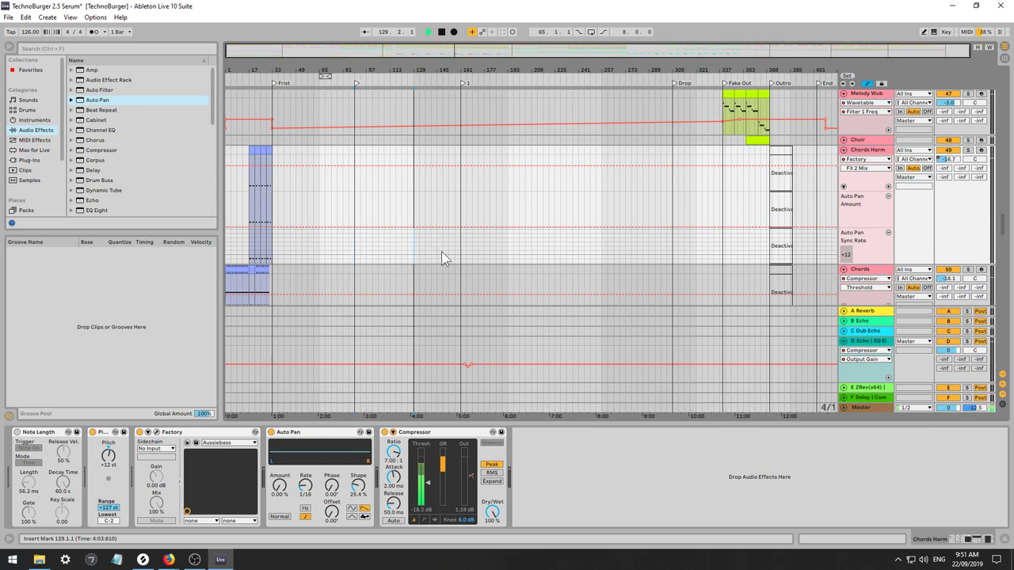
Insert a new MIDI track directly below the 32 70 Shaker track.
{"action": "left_click", "coordinate": [396, 103]}
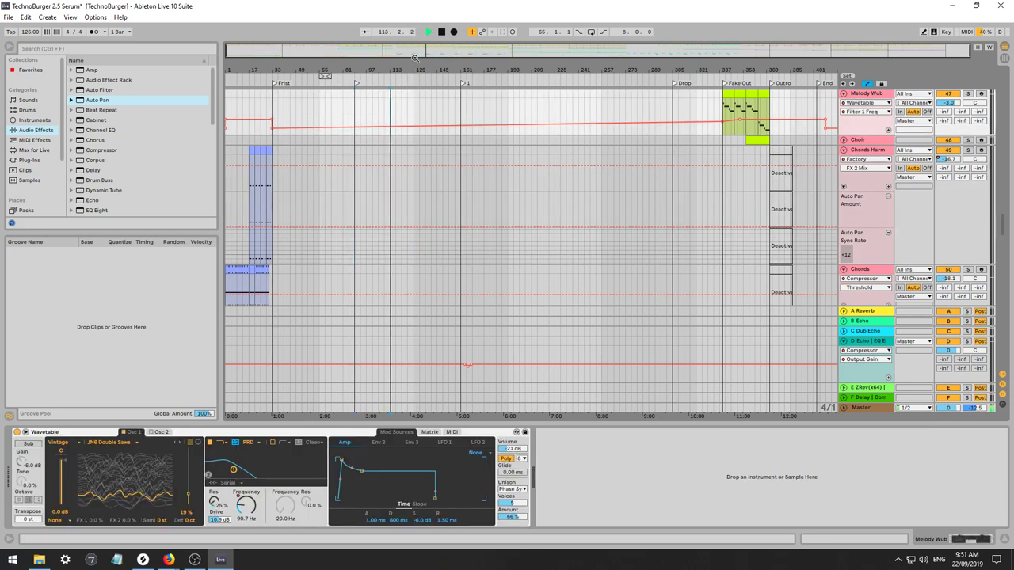
{"action": "scroll", "coordinate": [420, 106], "scroll_direction": "up", "scroll_amount": 2}
{"action": "left_click", "coordinate": [442, 108]}
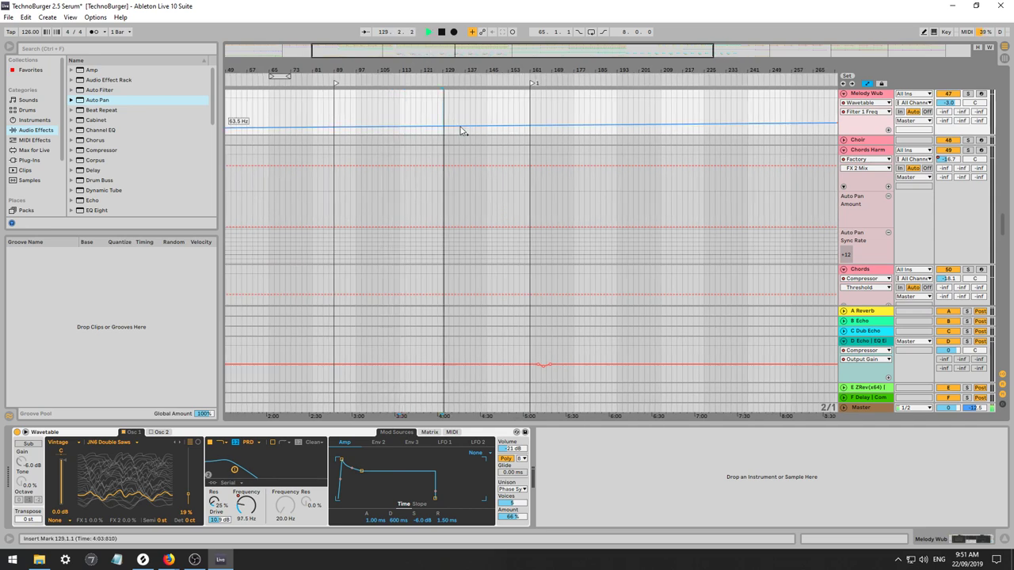
{"action": "left_click_drag", "start_coordinate": [1003, 230], "coordinate": [977, 169]}
{"action": "scroll", "coordinate": [976, 169], "scroll_direction": "down", "scroll_amount": 7}
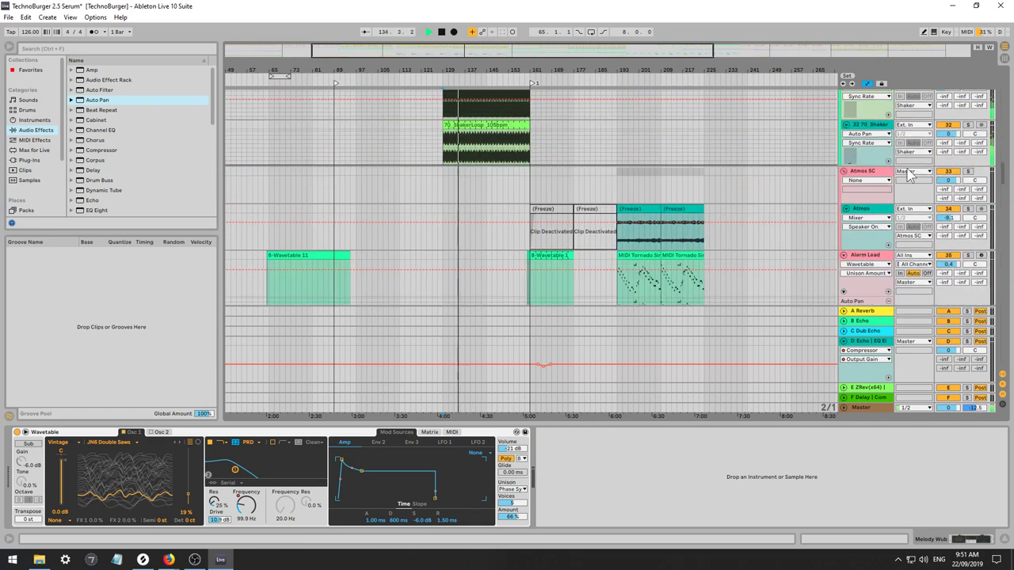
{"action": "scroll", "coordinate": [908, 170], "scroll_direction": "up", "scroll_amount": 3}
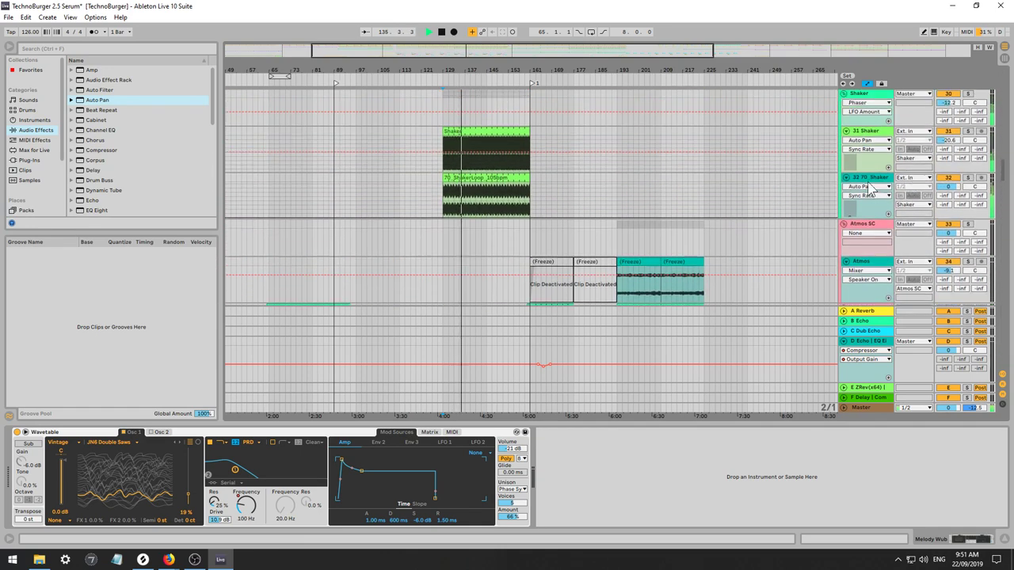
{"action": "left_click", "coordinate": [875, 182]}
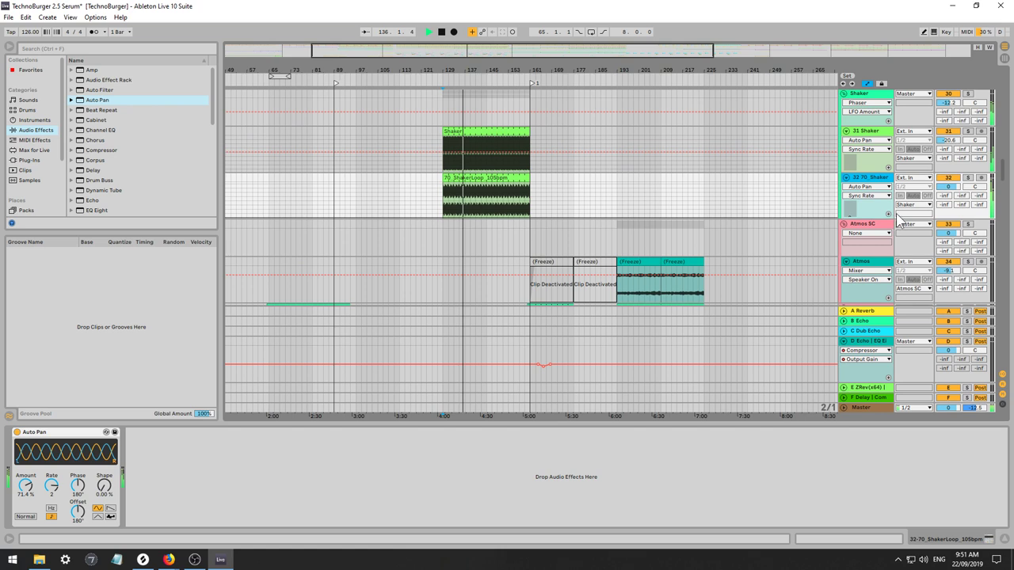
{"action": "key", "text": "ctrl+shift+t"}
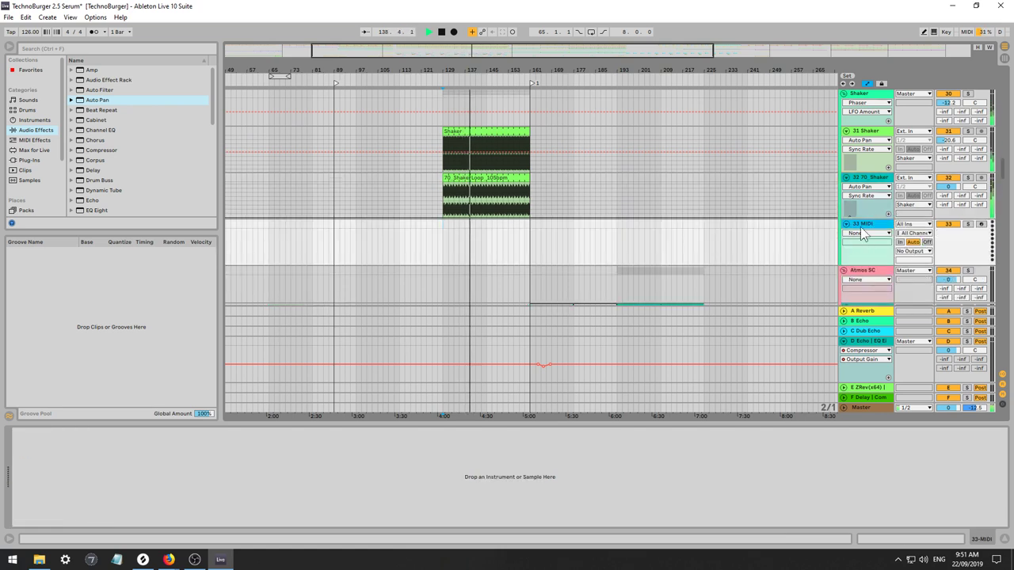
Load an empty Drum Rack from the Drums browser onto track 33 and stop playback.
{"action": "left_click_drag", "start_coordinate": [856, 273], "coordinate": [856, 270]}
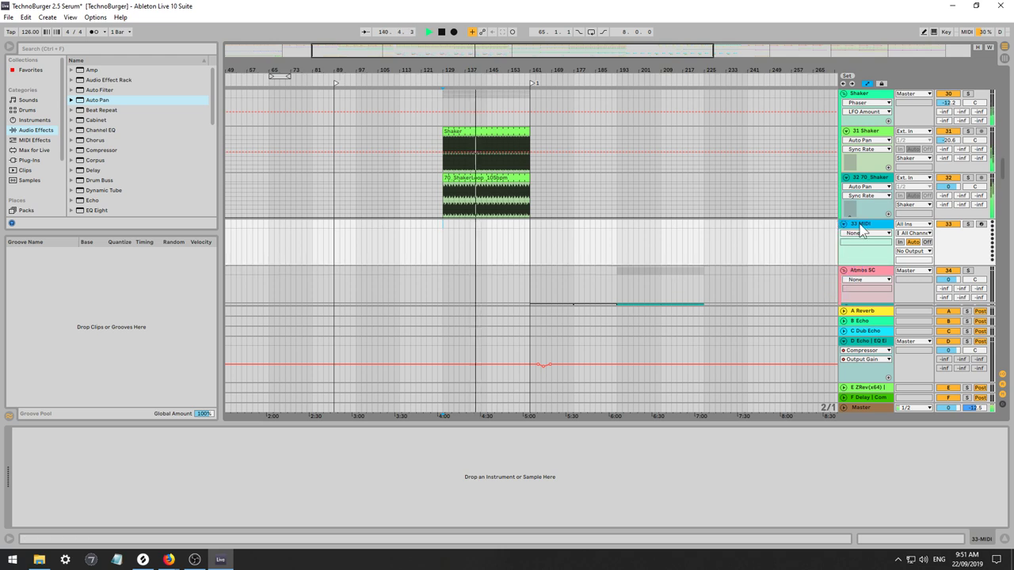
{"action": "left_click", "coordinate": [35, 120]}
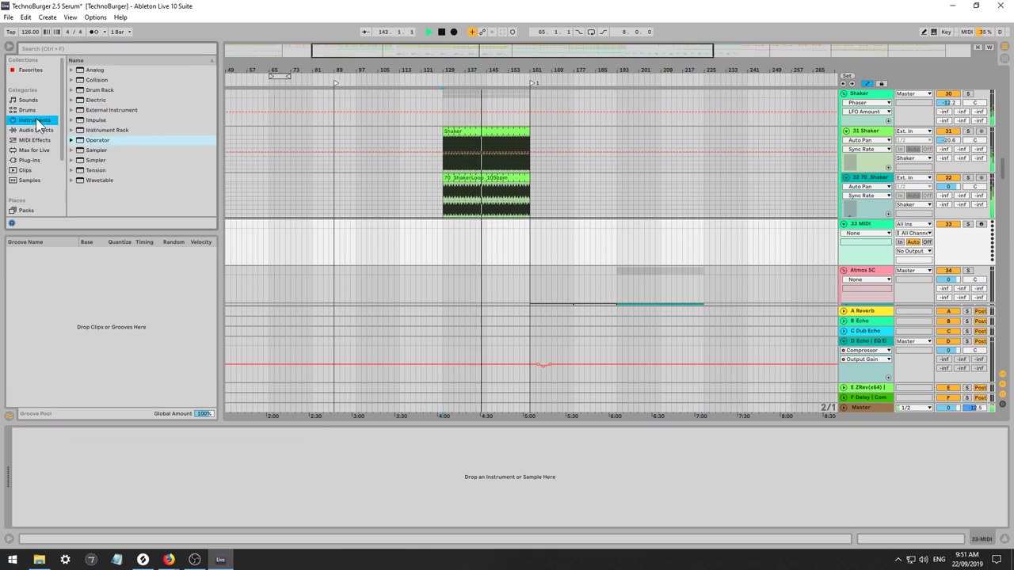
{"action": "left_click", "coordinate": [28, 110]}
{"action": "left_click", "coordinate": [89, 80]}
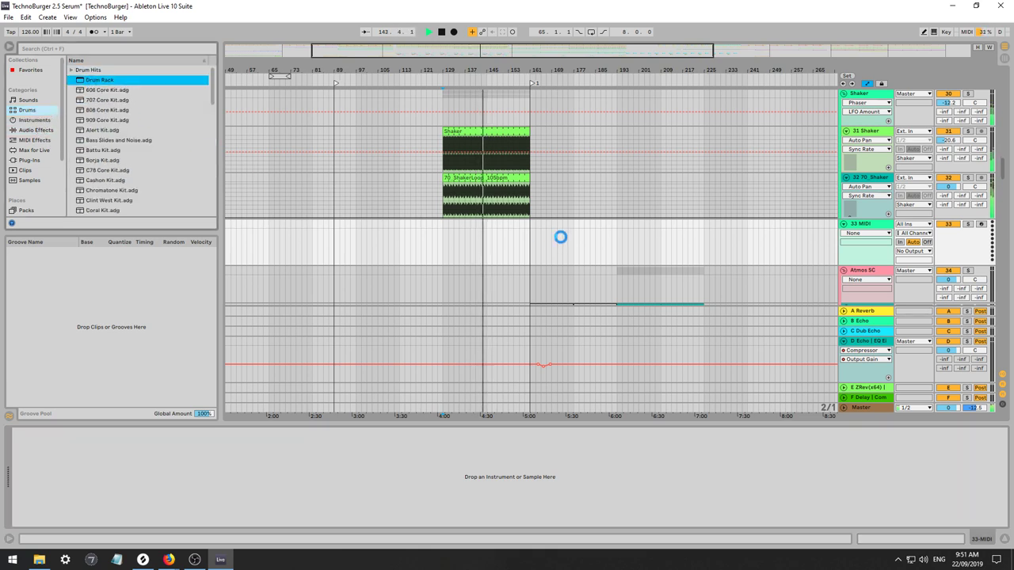
{"action": "left_click_drag", "start_coordinate": [525, 227], "coordinate": [528, 231]}
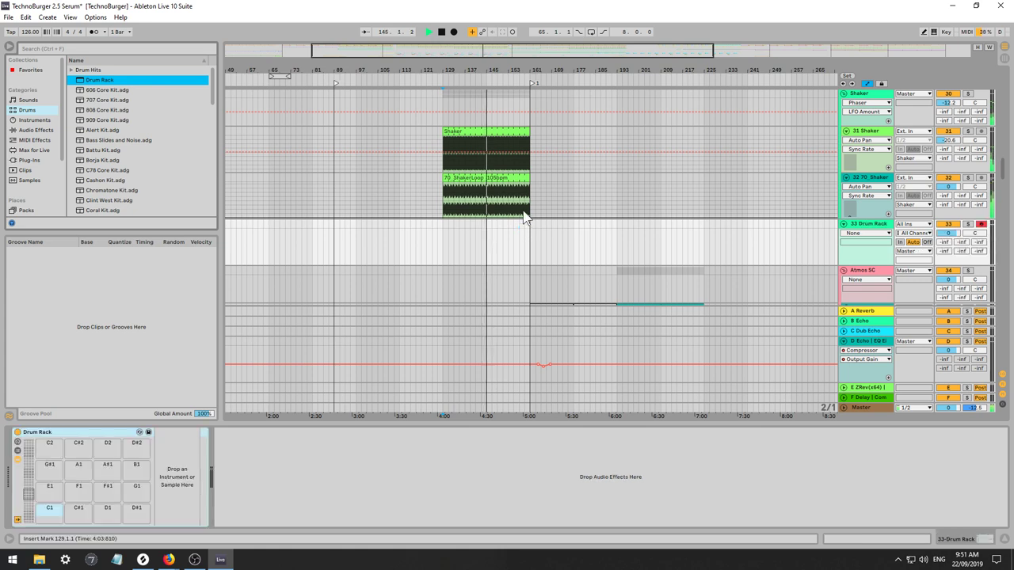
{"action": "key", "text": "space"}
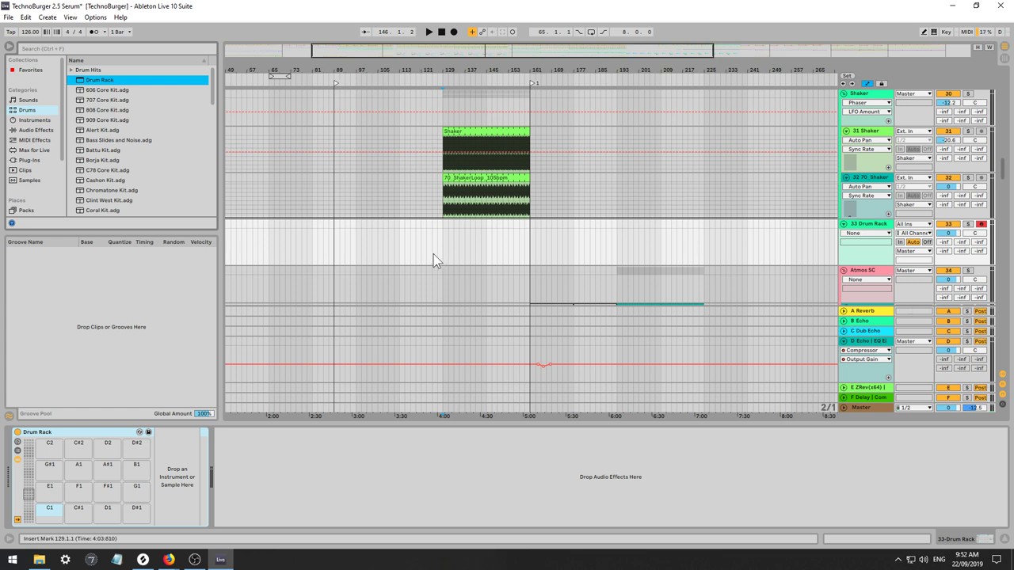
Set the insert marker at bar 129 and play from there.
{"action": "left_click", "coordinate": [356, 246]}
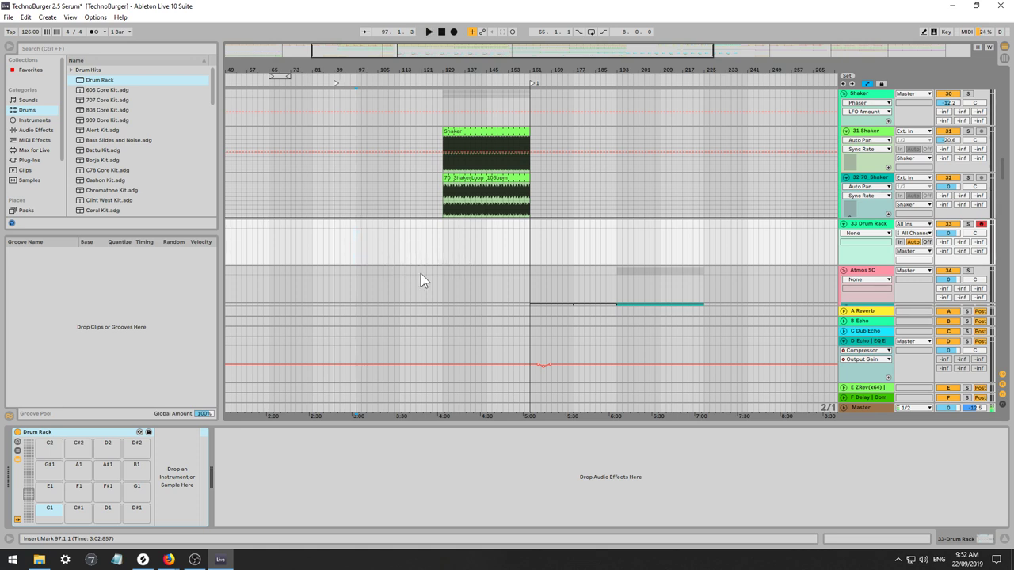
{"action": "left_click", "coordinate": [439, 253]}
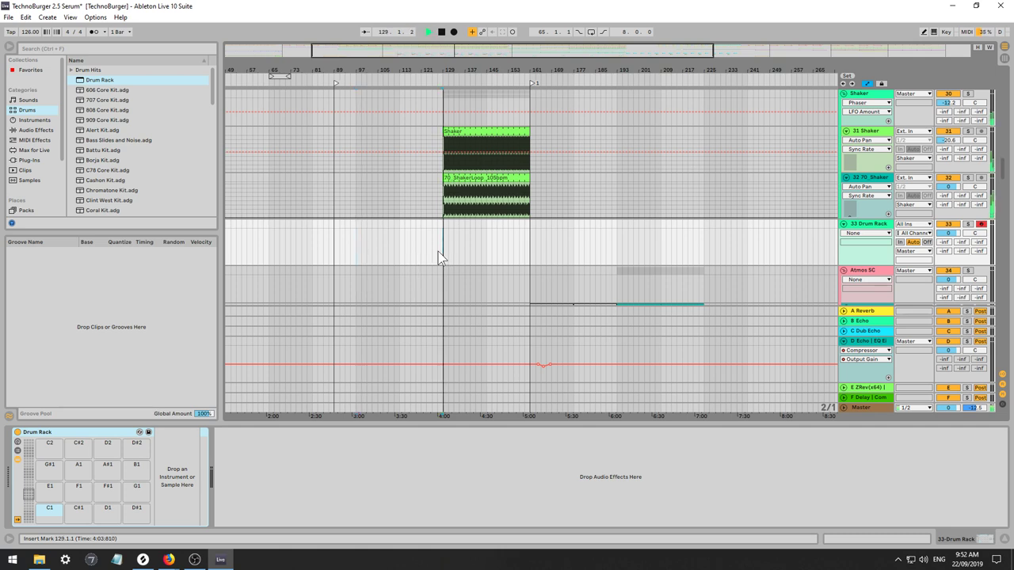
{"action": "left_click", "coordinate": [387, 255]}
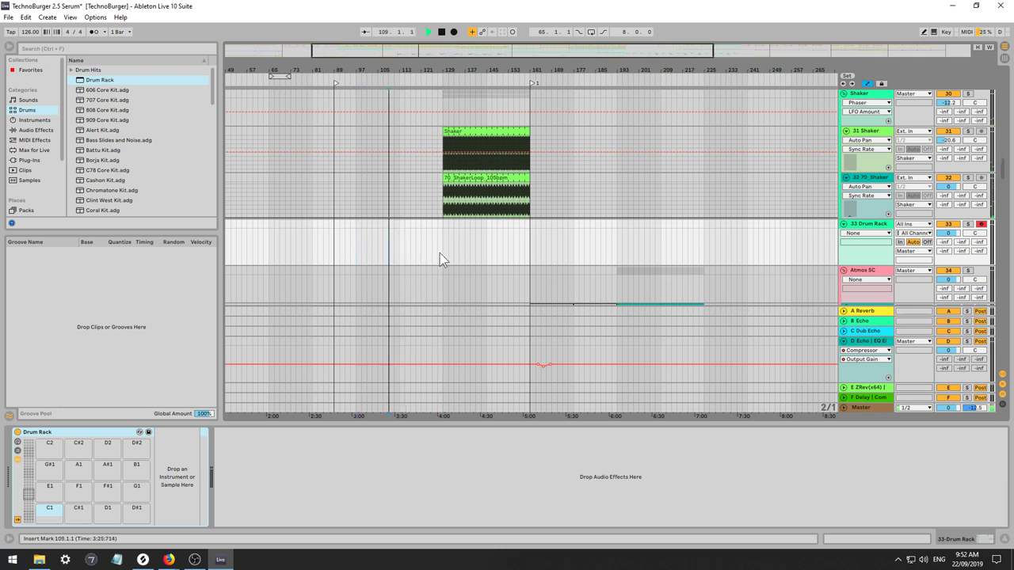
{"action": "left_click", "coordinate": [442, 256]}
{"action": "key", "text": "space"}
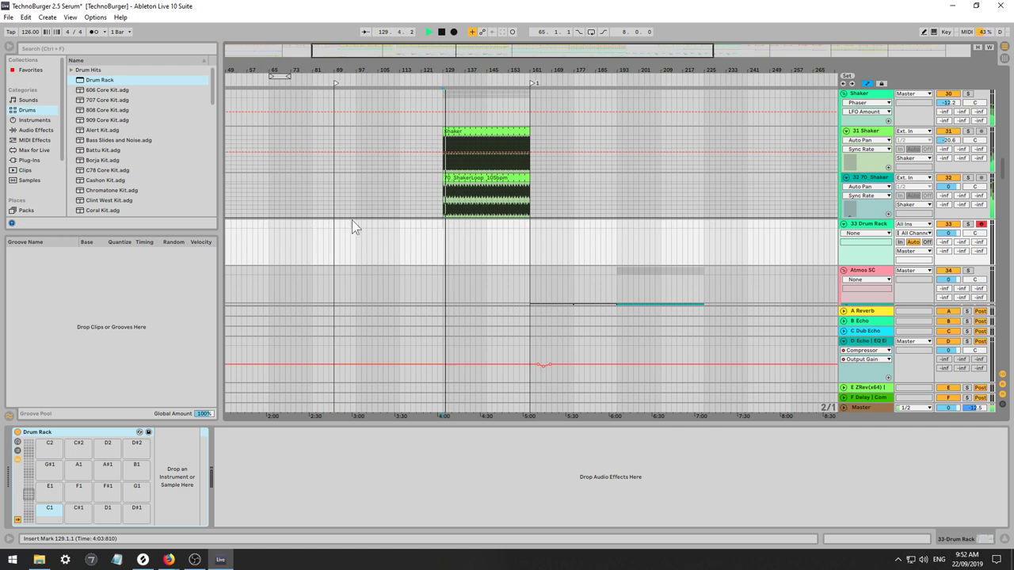
Search the library for 'bongo' across all results and preview the first matches.
{"action": "left_click", "coordinate": [39, 46]}
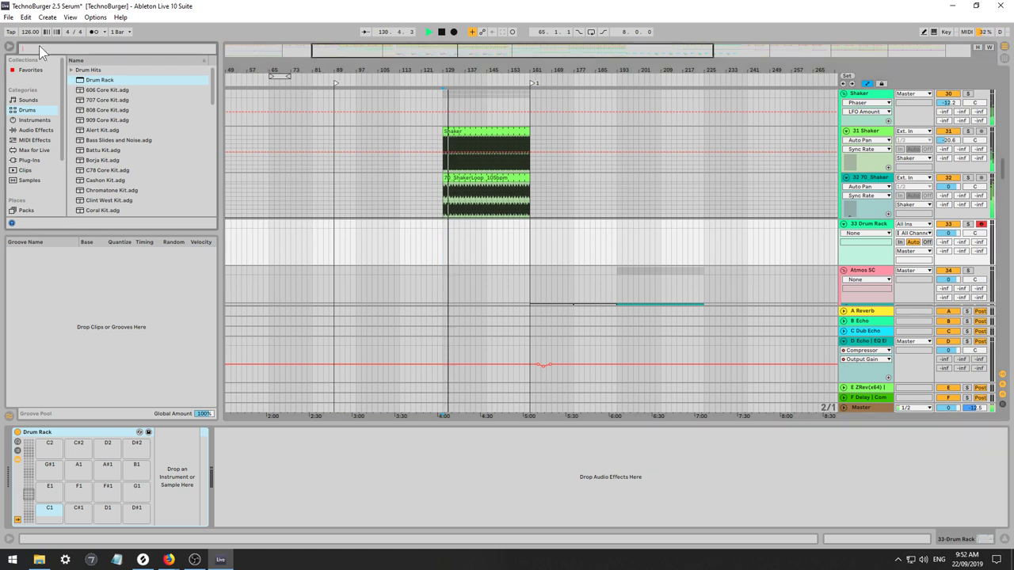
{"action": "type", "text": "bongo"}
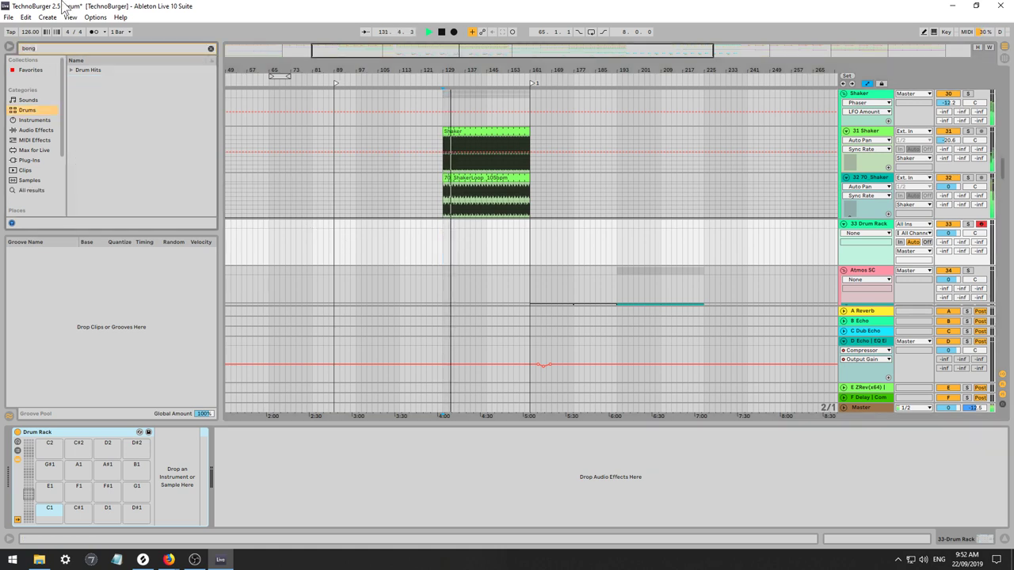
{"action": "left_click", "coordinate": [34, 191]}
{"action": "key", "text": "space"}
{"action": "left_click", "coordinate": [148, 125]}
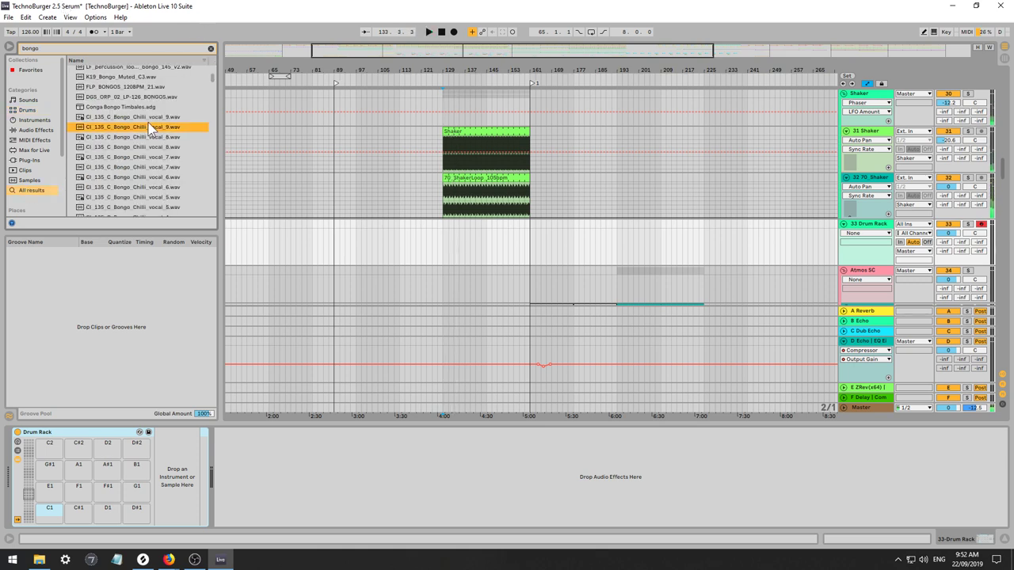
{"action": "key", "text": "Up"}
Audition the BONGO-CONGA117, 118 and 119 samples.
{"action": "scroll", "coordinate": [188, 121], "scroll_direction": "down", "scroll_amount": 5}
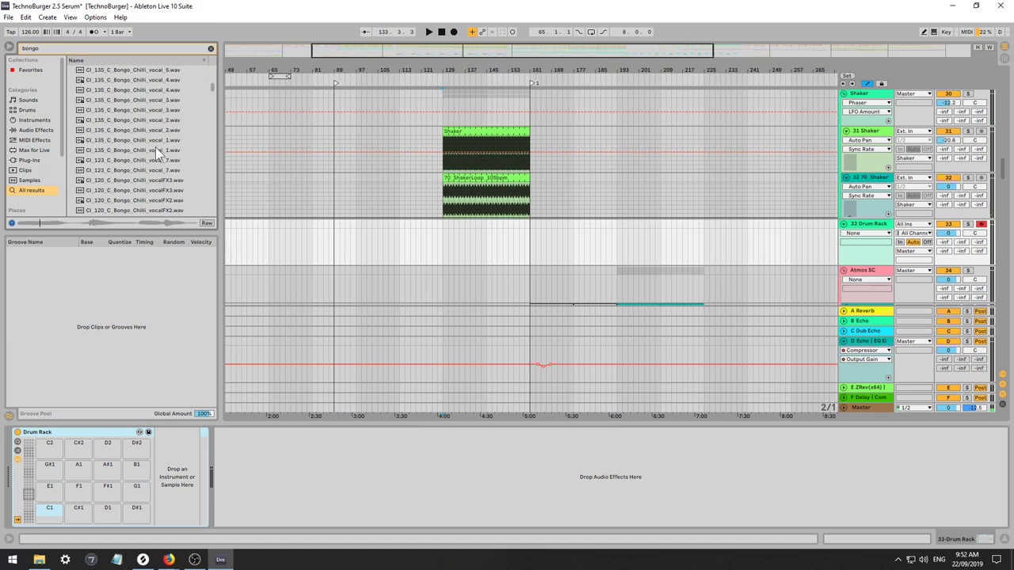
{"action": "scroll", "coordinate": [151, 162], "scroll_direction": "down", "scroll_amount": 3}
{"action": "left_click", "coordinate": [142, 161]}
{"action": "scroll", "coordinate": [147, 162], "scroll_direction": "down", "scroll_amount": 1}
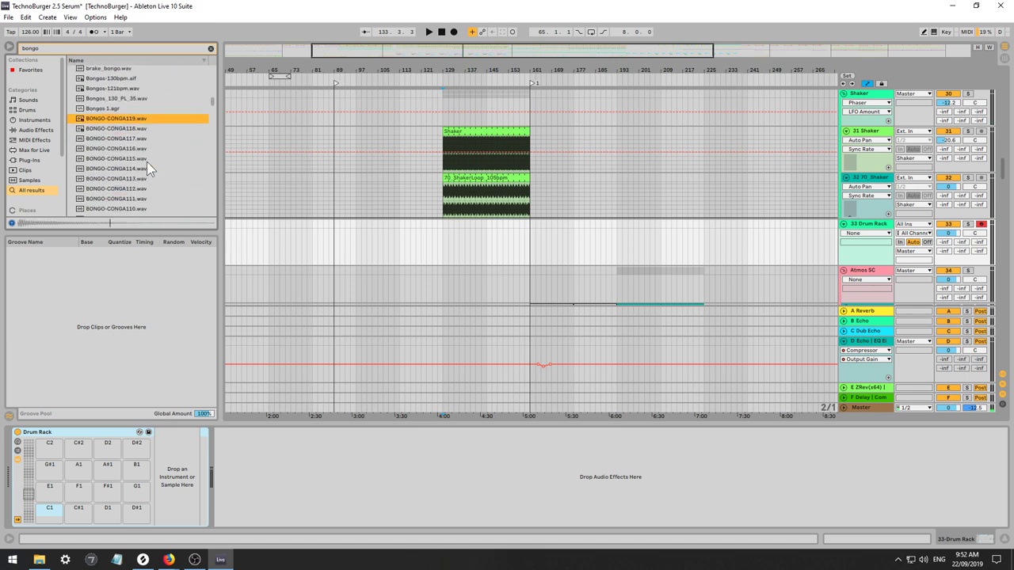
{"action": "key", "text": "Down"}
{"action": "key", "text": "Down"}
{"action": "key", "text": "Down"}
{"action": "left_click", "coordinate": [131, 120]}
{"action": "scroll", "coordinate": [131, 127], "scroll_direction": "down", "scroll_amount": 2}
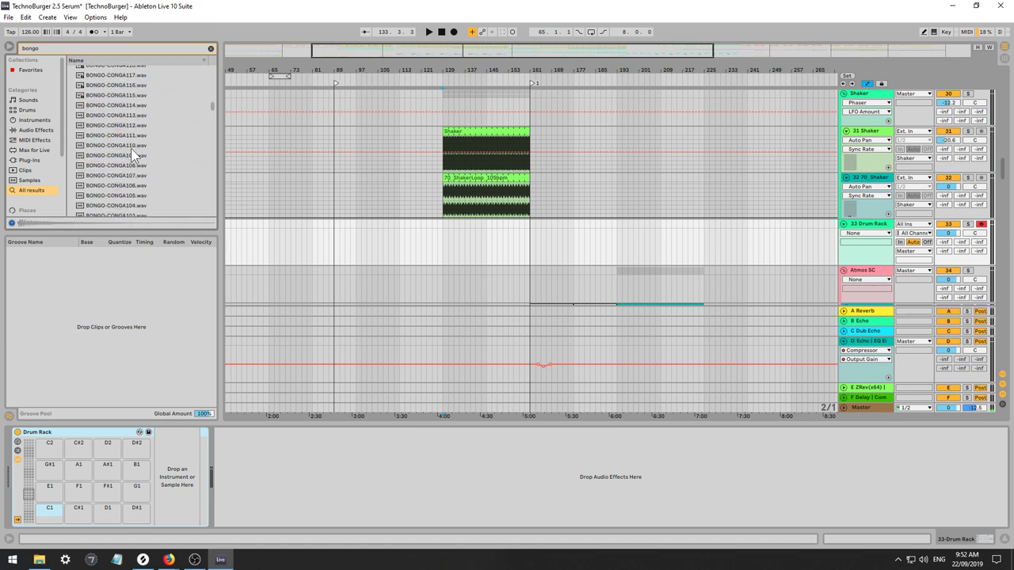
{"action": "scroll", "coordinate": [126, 200], "scroll_direction": "down", "scroll_amount": 3}
Select the BONGO-CONGA samples down to 101 and drop them onto the Drum Rack pads.
{"action": "left_click", "coordinate": [124, 151], "text": "shift"}
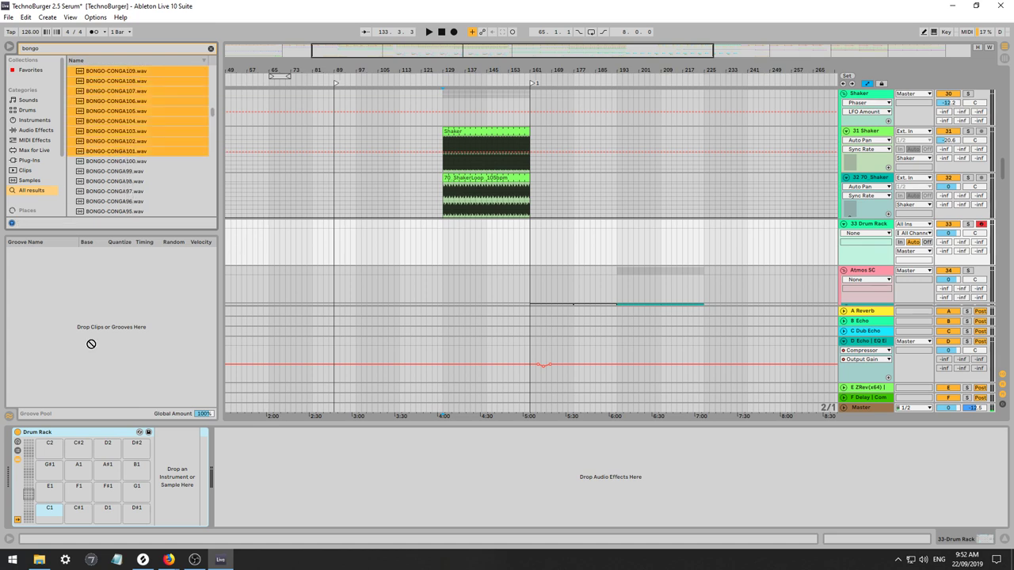
{"action": "left_click_drag", "start_coordinate": [47, 520], "coordinate": [47, 519]}
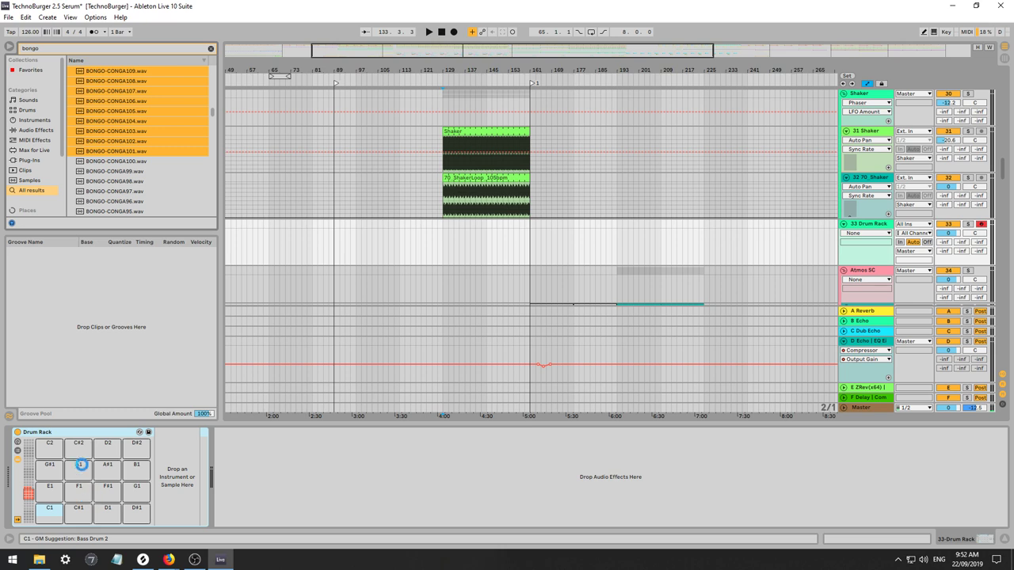
{"action": "left_click_drag", "start_coordinate": [81, 465], "coordinate": [81, 465]}
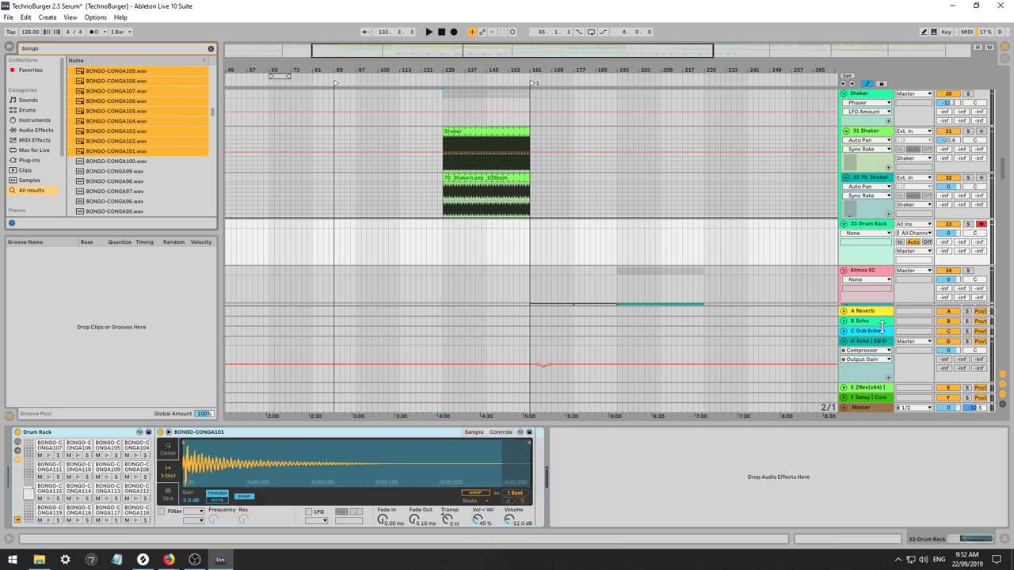
{"action": "scroll", "coordinate": [880, 328], "scroll_direction": "down", "scroll_amount": 3}
{"action": "scroll", "coordinate": [891, 354], "scroll_direction": "up", "scroll_amount": 2}
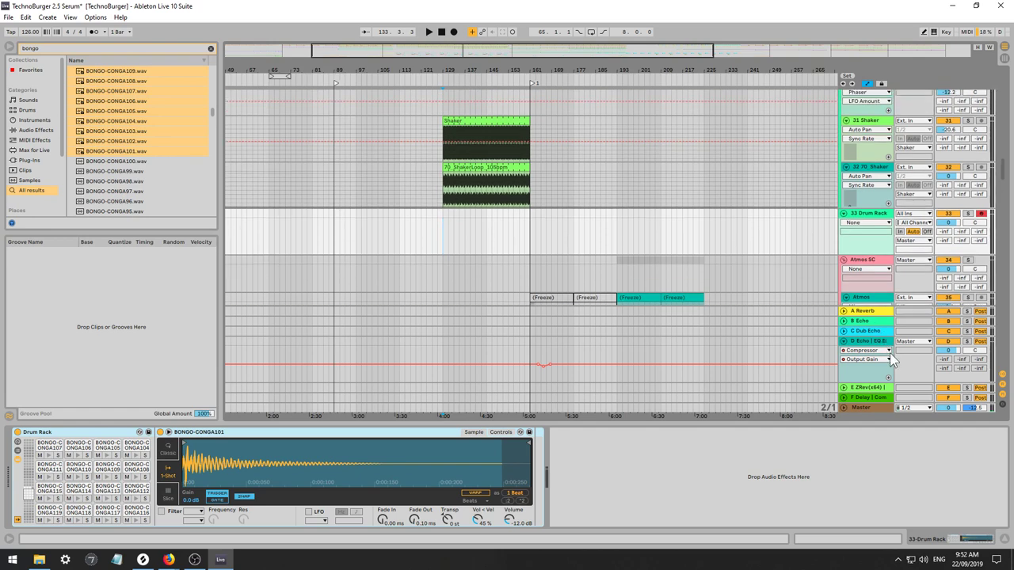
Hide the return tracks and collapse Atmos to bring the Drum Rack track into view.
{"action": "left_click", "coordinate": [1002, 386]}
{"action": "left_click", "coordinate": [1002, 386]}
{"action": "left_click", "coordinate": [1002, 385]}
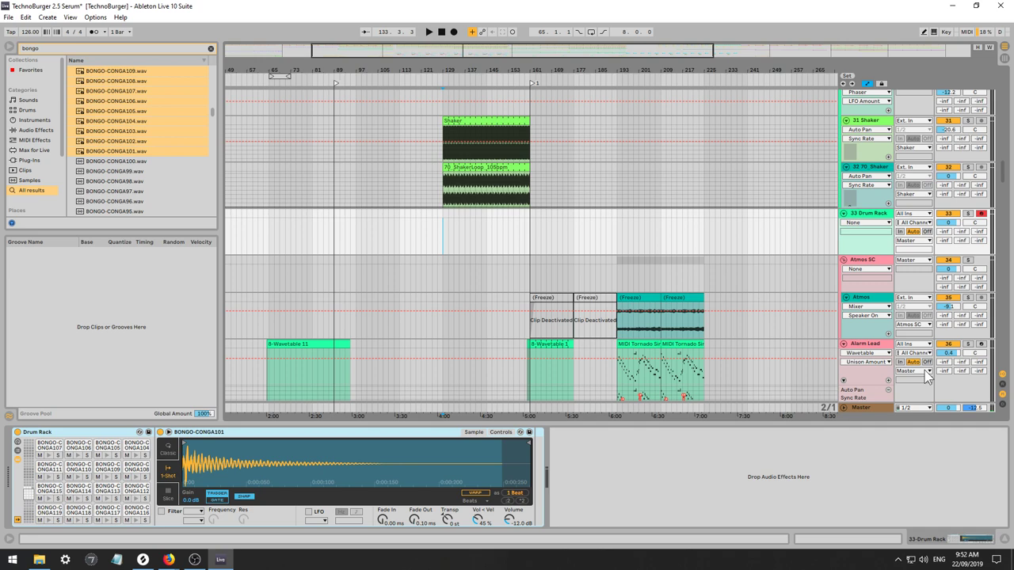
{"action": "left_click", "coordinate": [1003, 388]}
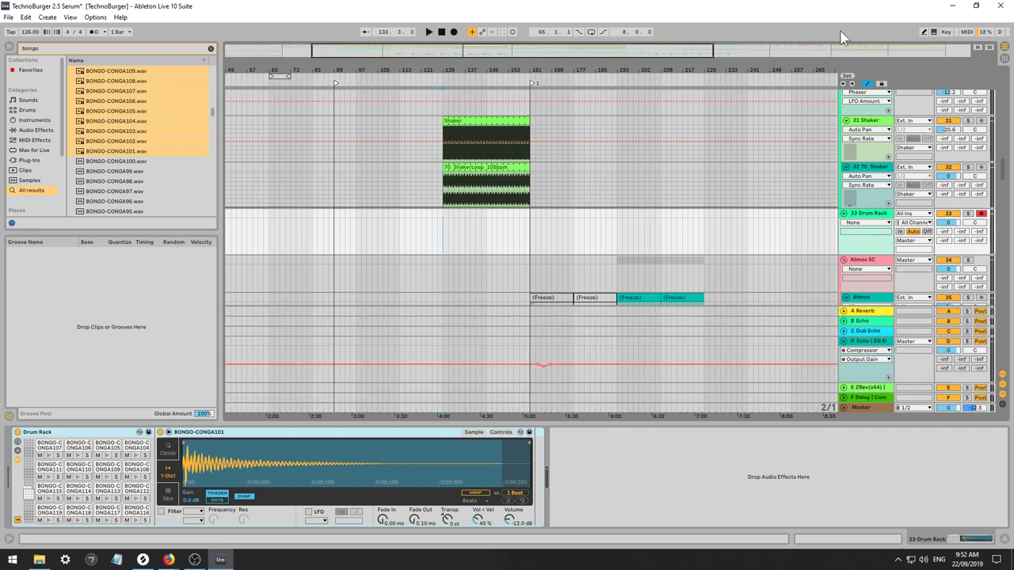
{"action": "scroll", "coordinate": [853, 190], "scroll_direction": "down", "scroll_amount": 2}
{"action": "scroll", "coordinate": [856, 195], "scroll_direction": "up", "scroll_amount": 2}
{"action": "scroll", "coordinate": [858, 201], "scroll_direction": "down", "scroll_amount": 1}
{"action": "scroll", "coordinate": [862, 206], "scroll_direction": "up", "scroll_amount": 1}
{"action": "scroll", "coordinate": [742, 215], "scroll_direction": "up", "scroll_amount": 1}
{"action": "scroll", "coordinate": [738, 213], "scroll_direction": "down", "scroll_amount": 1}
{"action": "key", "text": "space"}
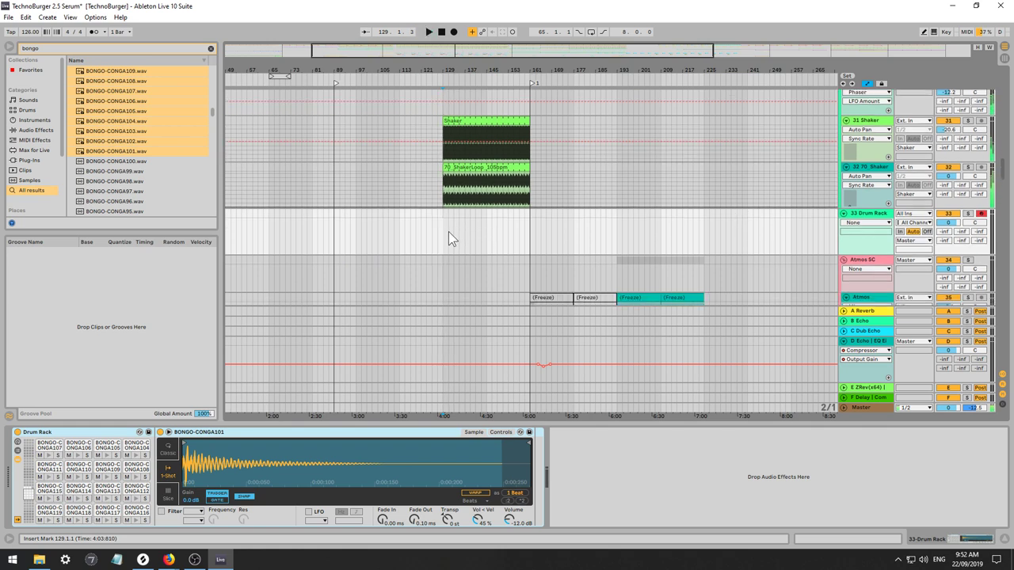
{"action": "key", "text": "space"}
Select bars 129–131 on 33 Drum Rack and insert an empty two-bar MIDI clip.
{"action": "mouse_move", "coordinate": [443, 236]}
{"action": "left_mouse_down"}
{"action": "mouse_move", "coordinate": [459, 241]}
{"action": "mouse_move", "coordinate": [450, 233]}
{"action": "left_mouse_up"}
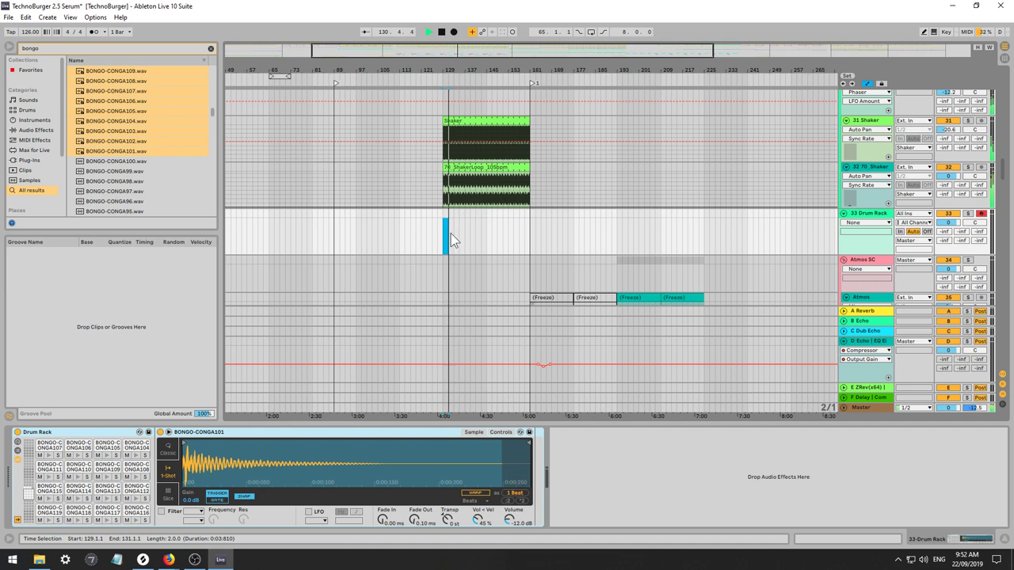
{"action": "key", "text": "ctrl+shift+m"}
{"action": "scroll", "coordinate": [473, 179], "scroll_direction": "down", "scroll_amount": 1}
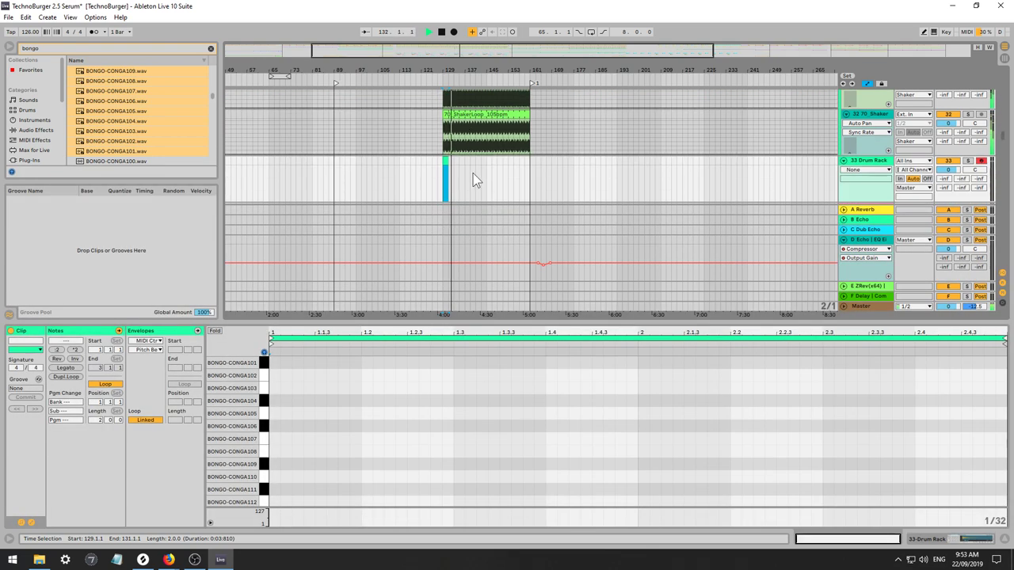
{"action": "scroll", "coordinate": [473, 179], "scroll_direction": "down", "scroll_amount": 1}
{"action": "key", "text": "space"}
{"action": "left_click", "coordinate": [302, 496]}
Draw a BONGO-CONGA119 note at 1.2.3 and a BONGO-CONGA115 note at 1.2.4, then audition them.
{"action": "double_click", "coordinate": [280, 502]}
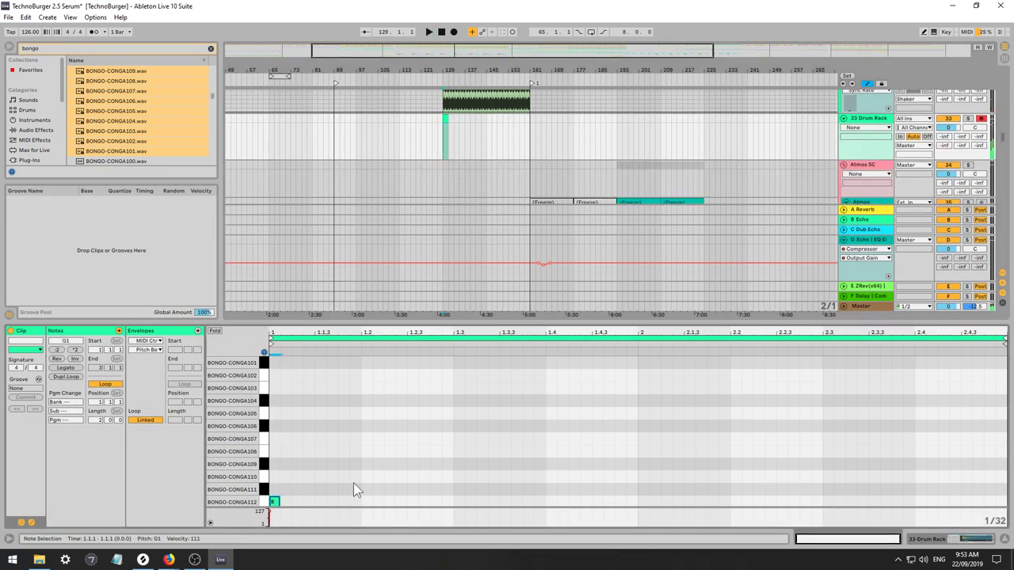
{"action": "key", "text": "space"}
{"action": "scroll", "coordinate": [373, 490], "scroll_direction": "down", "scroll_amount": 1}
{"action": "scroll", "coordinate": [375, 485], "scroll_direction": "down", "scroll_amount": 4}
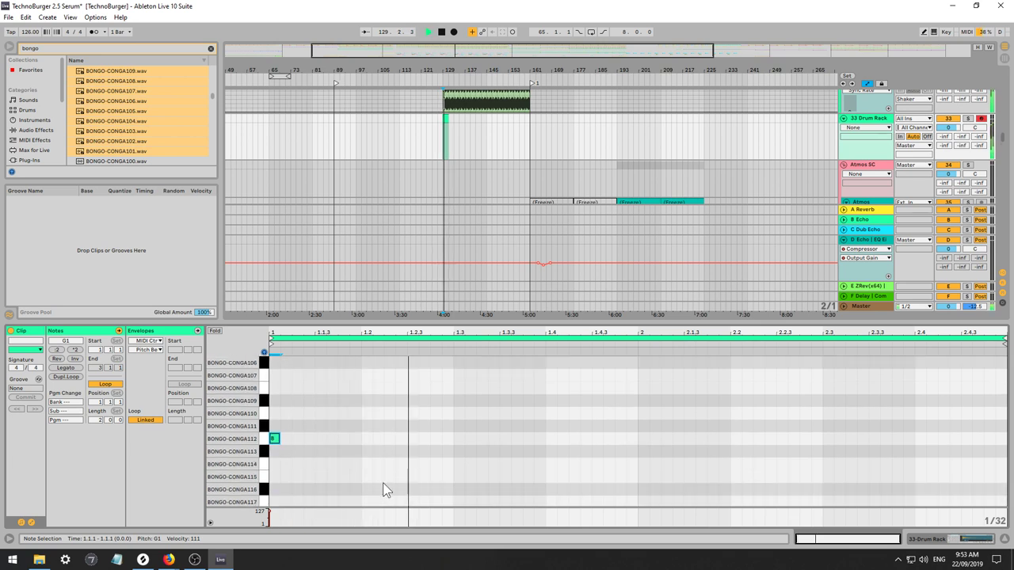
{"action": "key", "text": "space"}
{"action": "double_click", "coordinate": [425, 442]}
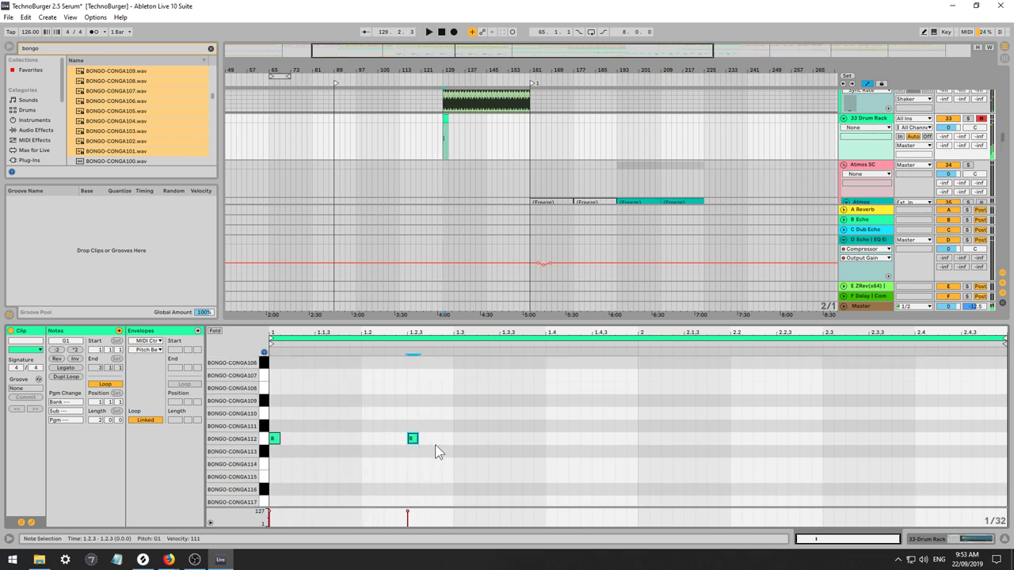
{"action": "key", "text": "Down"}
{"action": "key", "text": "Down"}
{"action": "key", "text": "Down"}
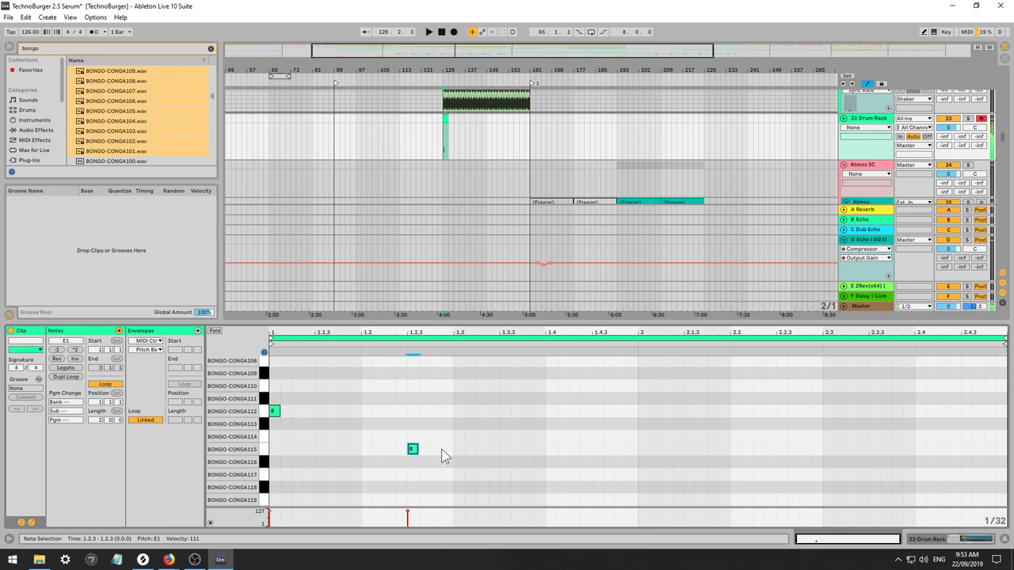
{"action": "key", "text": "Down"}
{"action": "double_click", "coordinate": [435, 475]}
{"action": "key", "text": "Up"}
{"action": "key", "text": "Up"}
{"action": "key", "text": "space"}
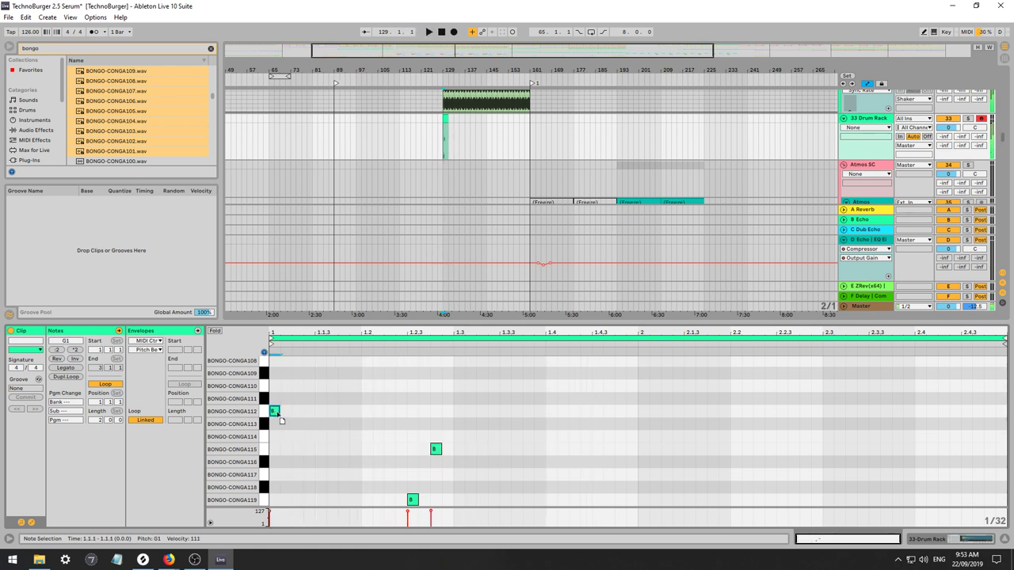
Shift the first note later, add a note at 1.1.4, and raise the 1.1.3 note to BONGO-CONGA104.
{"action": "left_click_drag", "start_coordinate": [277, 413], "coordinate": [322, 403]}
{"action": "key", "text": "space"}
{"action": "key", "text": "Up"}
{"action": "key", "text": "Up"}
{"action": "key", "text": "Up"}
{"action": "key", "text": "Up"}
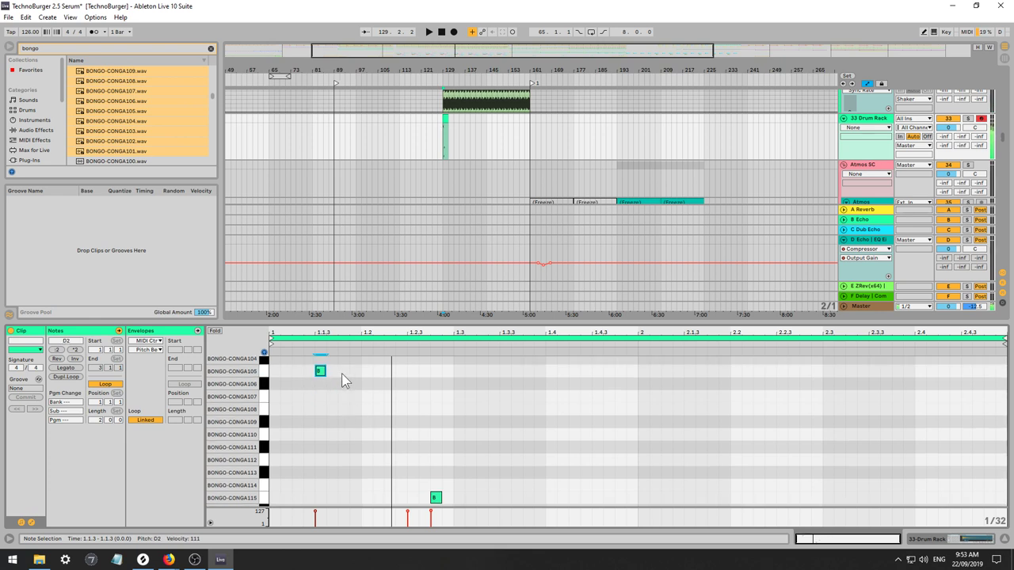
{"action": "key", "text": "Down"}
{"action": "double_click", "coordinate": [343, 373]}
{"action": "key", "text": "Down"}
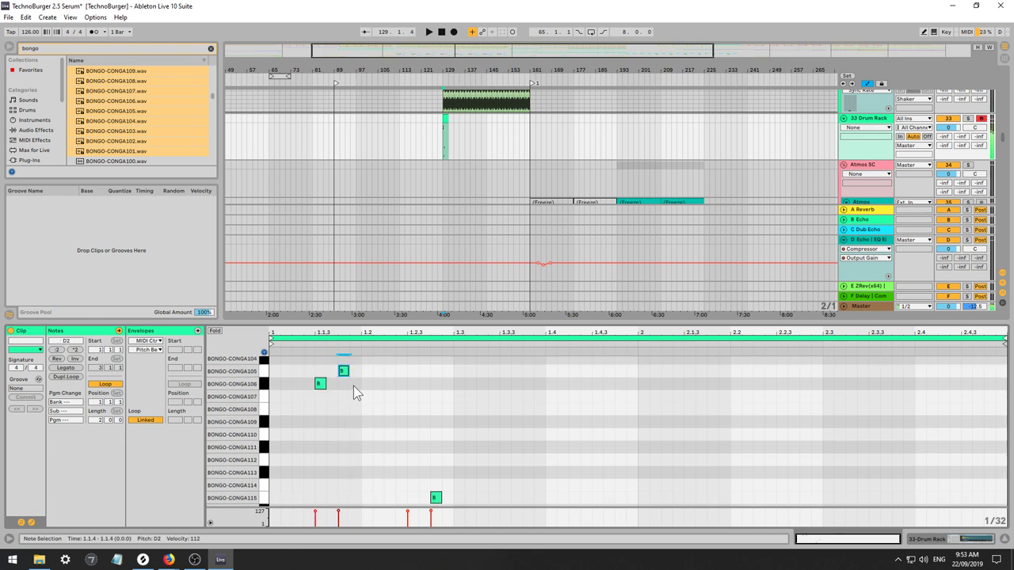
{"action": "key", "text": "space"}
{"action": "key", "text": "space"}
{"action": "scroll", "coordinate": [352, 384], "scroll_direction": "up", "scroll_amount": 1}
{"action": "left_click", "coordinate": [327, 401]}
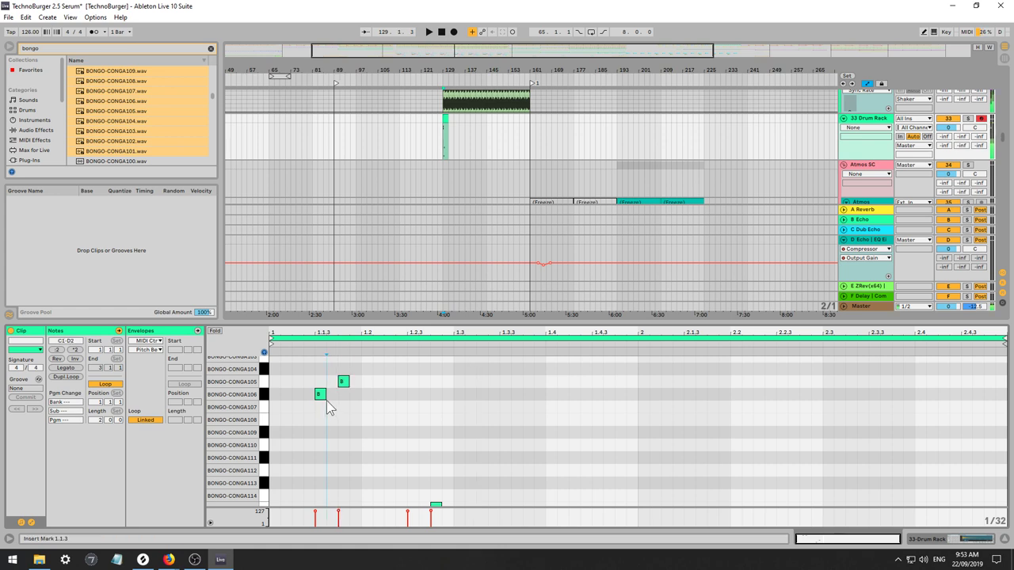
{"action": "left_click", "coordinate": [322, 396]}
{"action": "key", "text": "Up"}
{"action": "key", "text": "Up"}
{"action": "key", "text": "space"}
Add a BONGO-CONGA119 note at 1.2.2 and select it with the 1.2.4 BONGO-CONGA115 note.
{"action": "scroll", "coordinate": [369, 418], "scroll_direction": "down", "scroll_amount": 3}
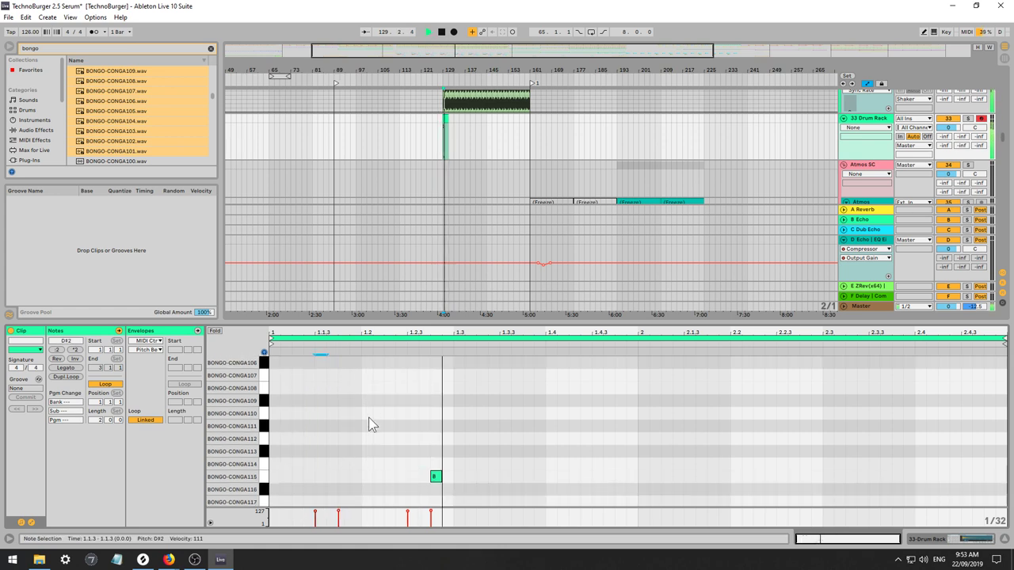
{"action": "scroll", "coordinate": [447, 467], "scroll_direction": "down", "scroll_amount": 2}
{"action": "double_click", "coordinate": [412, 500]}
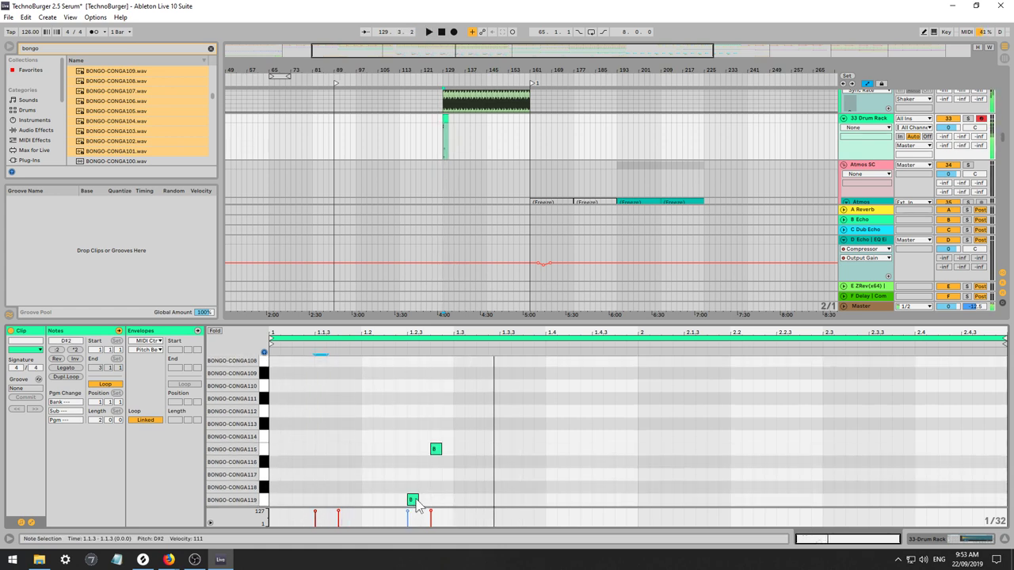
{"action": "left_click", "coordinate": [435, 450]}
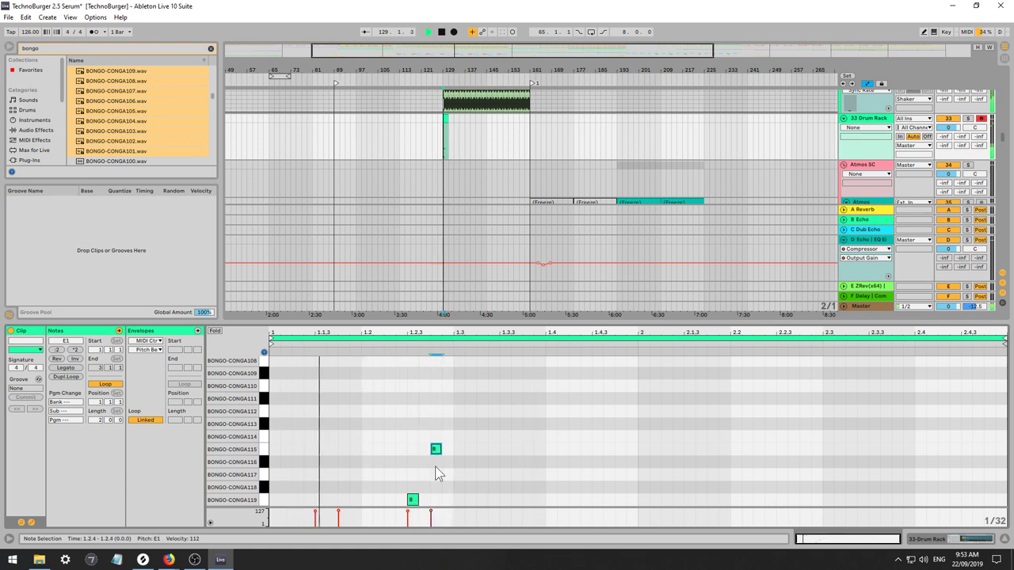
{"action": "left_click_drag", "start_coordinate": [412, 500], "coordinate": [389, 500]}
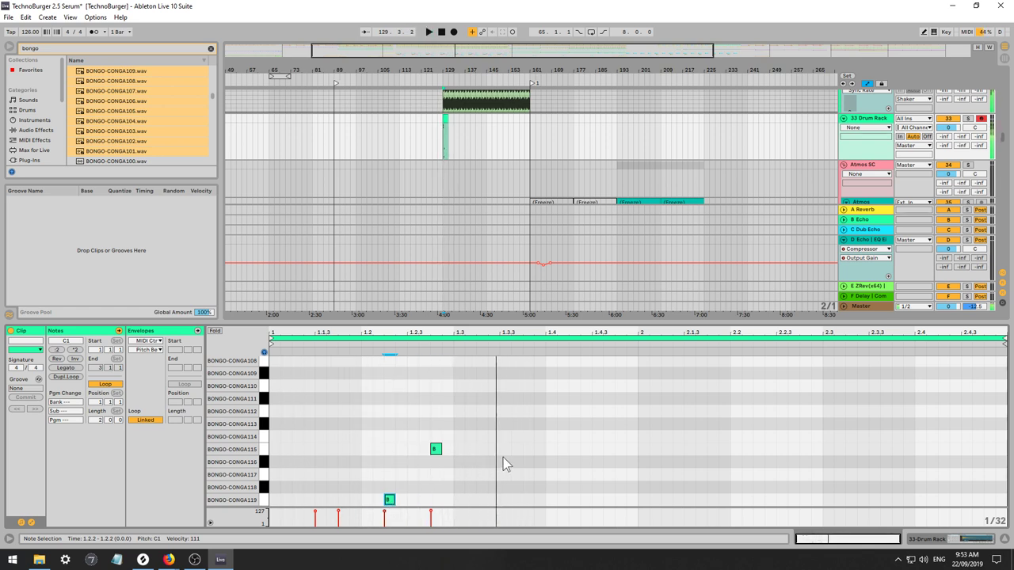
{"action": "key", "text": "ctrl+a"}
Duplicate the last two conga notes and shift the copies later in the bar.
{"action": "key", "text": "ctrl+d"}
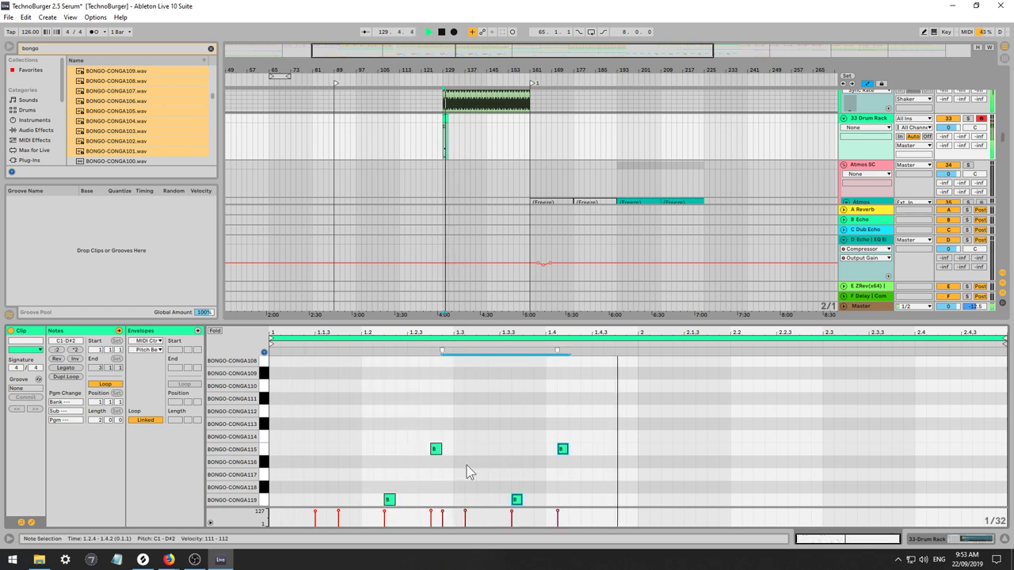
{"action": "key", "text": "space"}
{"action": "left_click", "coordinate": [515, 500]}
{"action": "key", "text": "Right"}
{"action": "key", "text": "Right"}
{"action": "key", "text": "Right"}
{"action": "key", "text": "Right"}
{"action": "key", "text": "Right"}
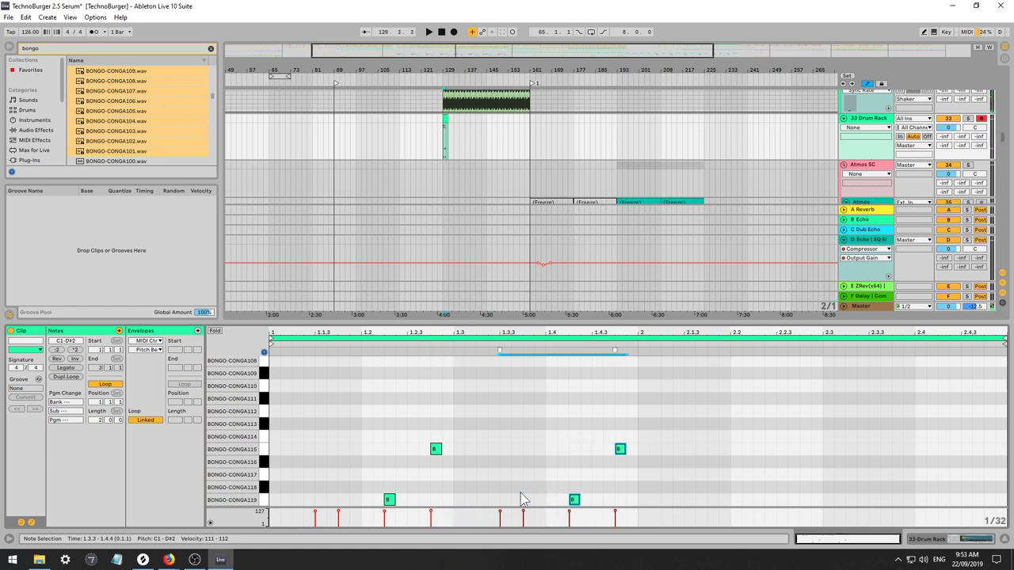
{"action": "key", "text": "space"}
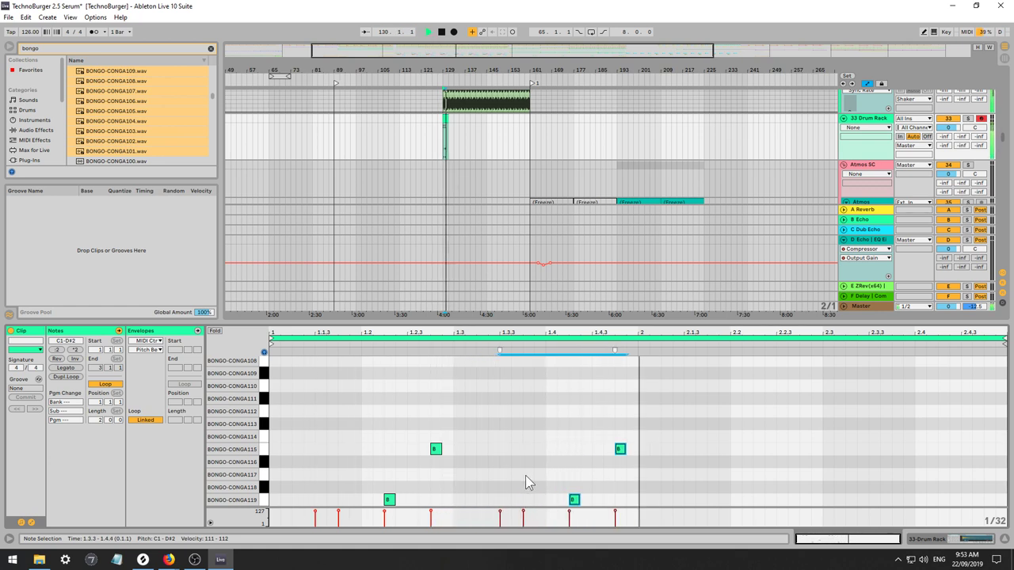
{"action": "scroll", "coordinate": [549, 471], "scroll_direction": "up", "scroll_amount": 3}
{"action": "scroll", "coordinate": [533, 471], "scroll_direction": "up", "scroll_amount": 1}
{"action": "key", "text": "space"}
{"action": "key", "text": "space"}
{"action": "key", "text": "space"}
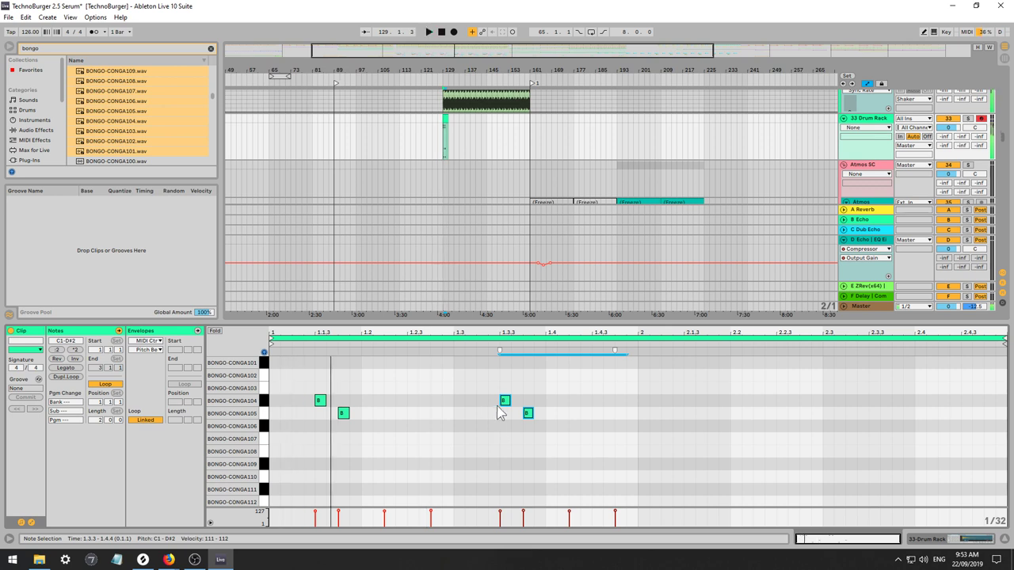
{"action": "key", "text": "ctrl+Left"}
Try new pitches for the 1.3.4 note and add a BONGO-CONGA105 note at 1.3.2.
{"action": "left_click", "coordinate": [527, 413]}
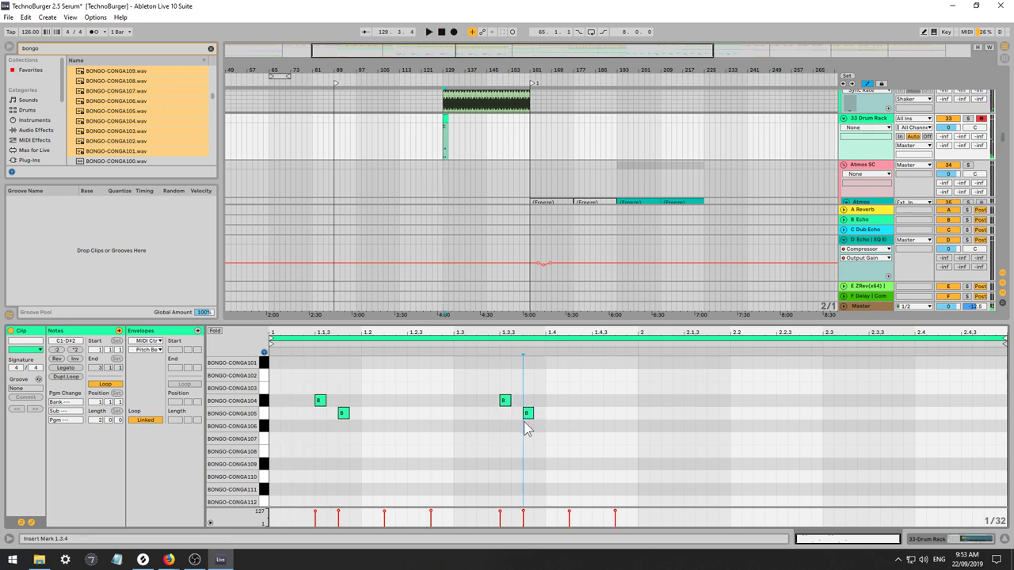
{"action": "key", "text": "Up"}
{"action": "key", "text": "Up"}
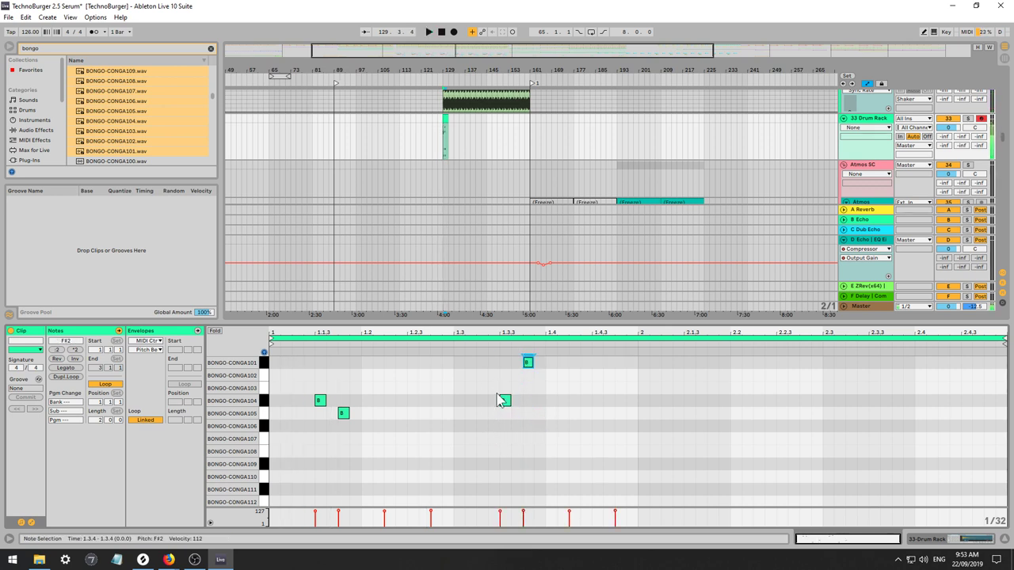
{"action": "key", "text": "Down"}
{"action": "key", "text": "Down"}
{"action": "key", "text": "Down"}
{"action": "key", "text": "Down"}
{"action": "scroll", "coordinate": [494, 420], "scroll_direction": "down", "scroll_amount": 1}
{"action": "key", "text": "Down"}
{"action": "key", "text": "Down"}
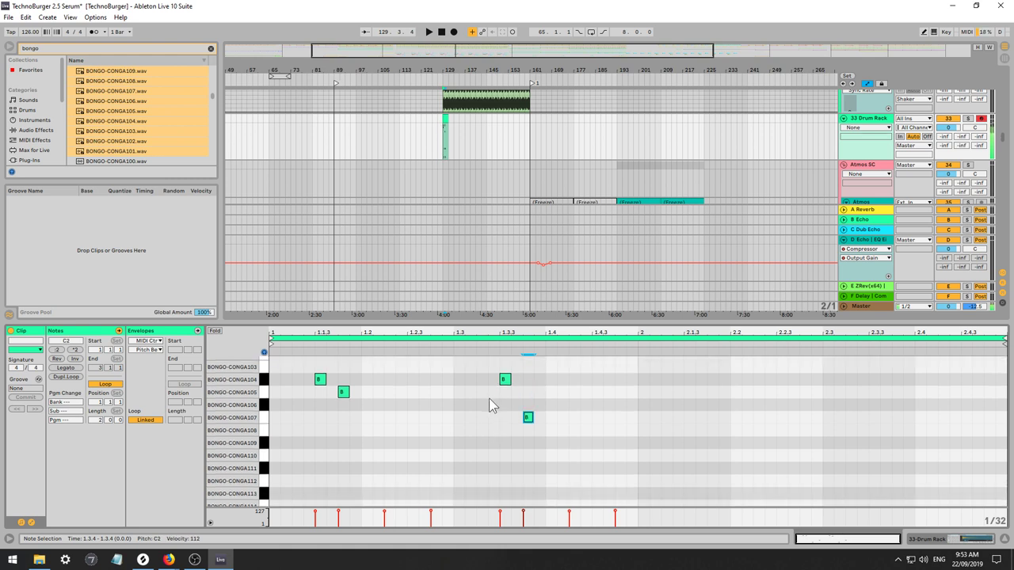
{"action": "key", "text": "Up"}
{"action": "left_click", "coordinate": [484, 394]}
{"action": "double_click", "coordinate": [469, 393]}
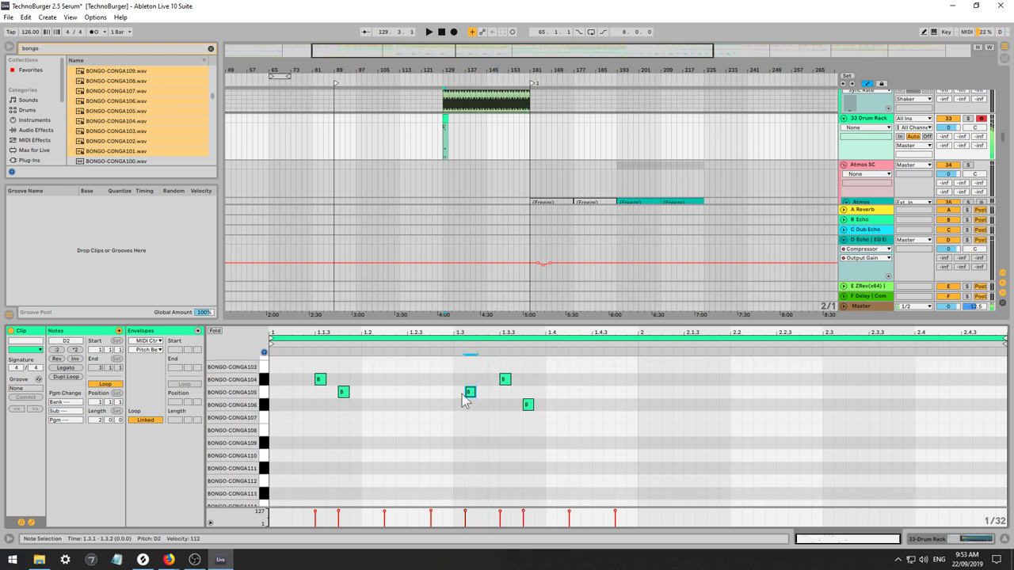
{"action": "key", "text": "Right"}
{"action": "key", "text": "space"}
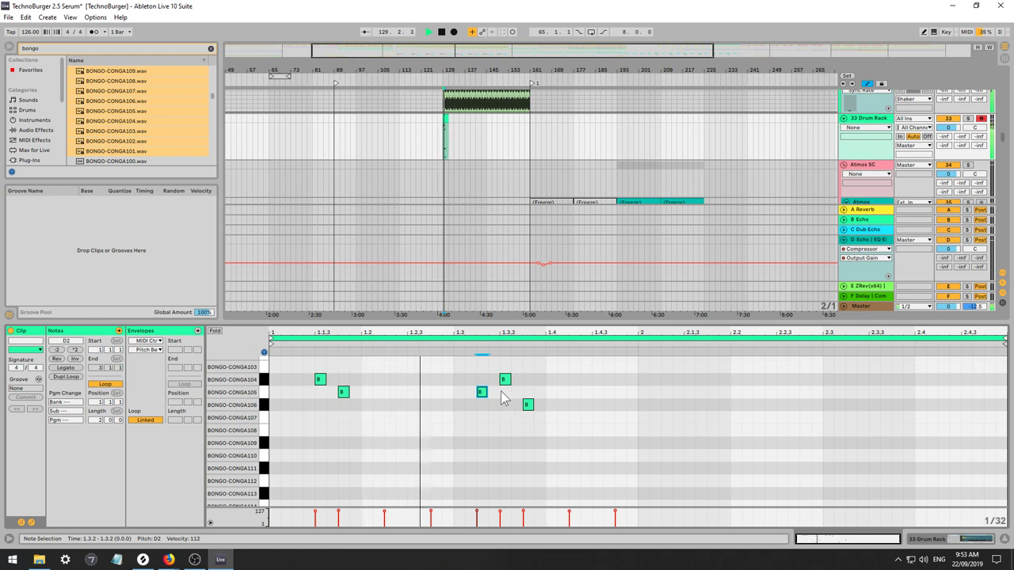
Raise the later BONGO-CONGA115 hit to BONGO-CONGA112 and add a BONGO-CONGA113 note at 1.4.3.
{"action": "scroll", "coordinate": [505, 432], "scroll_direction": "down", "scroll_amount": 5}
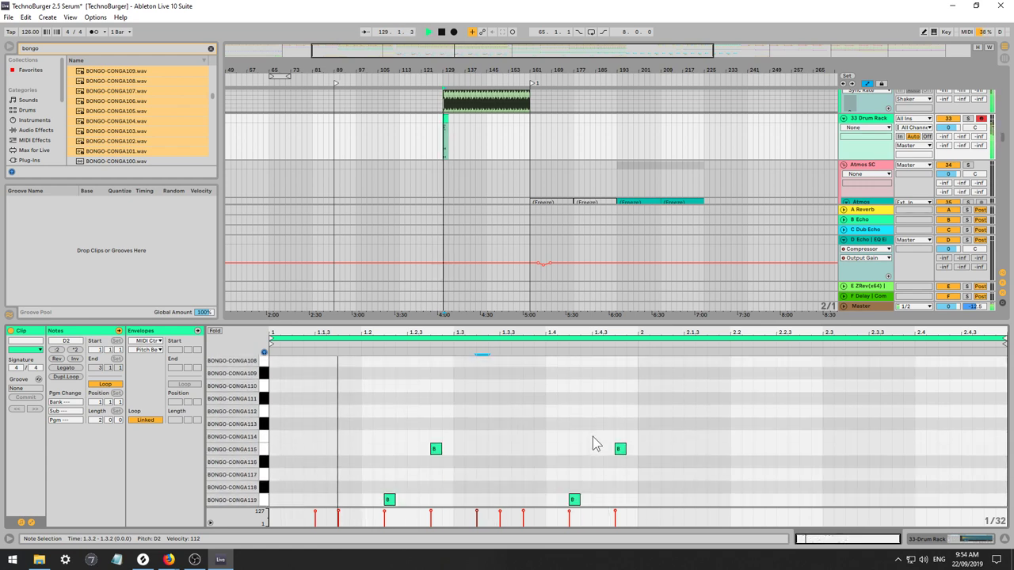
{"action": "key", "text": "space"}
{"action": "left_click", "coordinate": [631, 452]}
{"action": "left_click", "coordinate": [623, 450]}
{"action": "key", "text": "Up"}
{"action": "key", "text": "Up"}
{"action": "key", "text": "Up"}
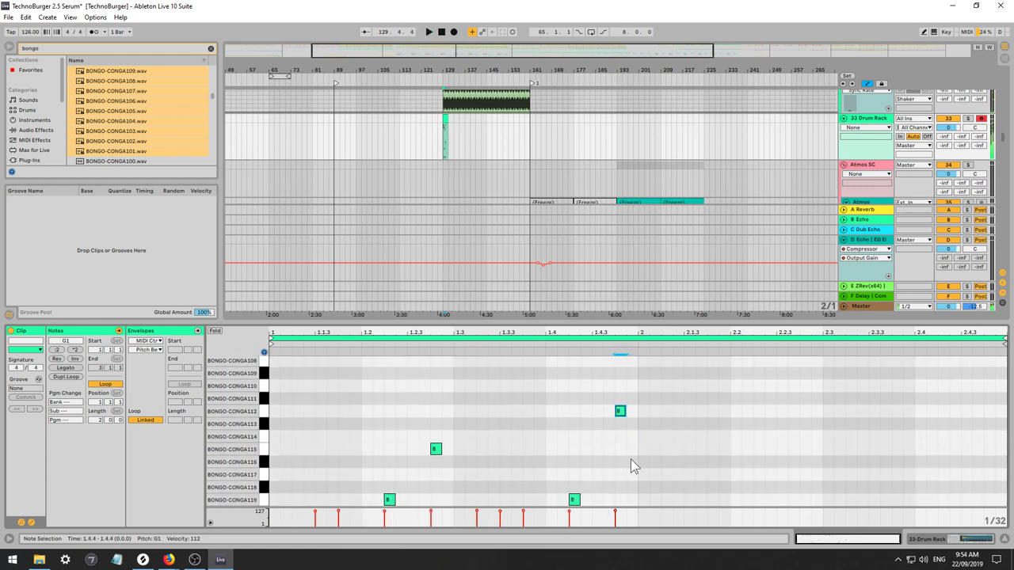
{"action": "key", "text": "space"}
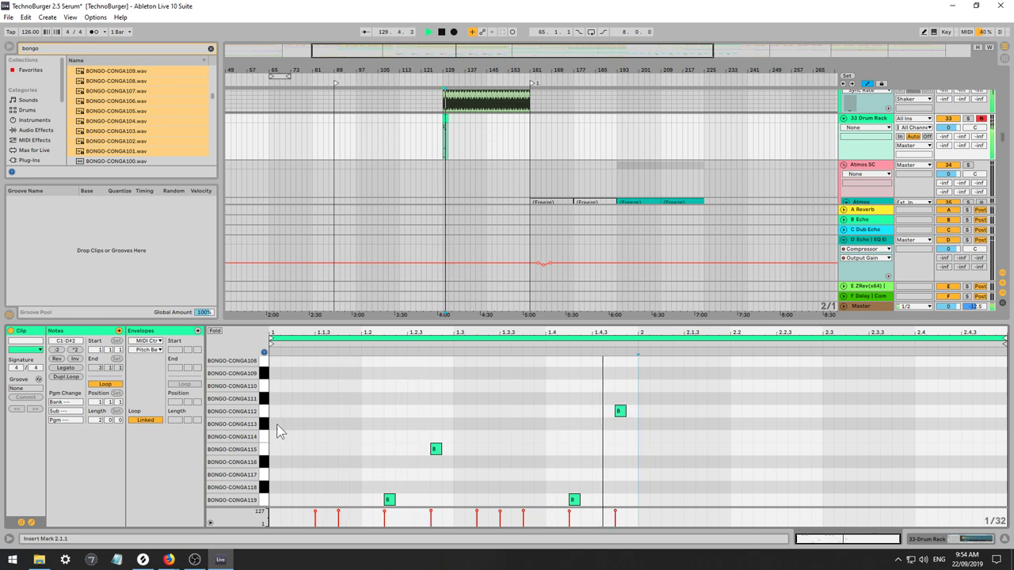
{"action": "left_click", "coordinate": [633, 498]}
{"action": "double_click", "coordinate": [597, 461]}
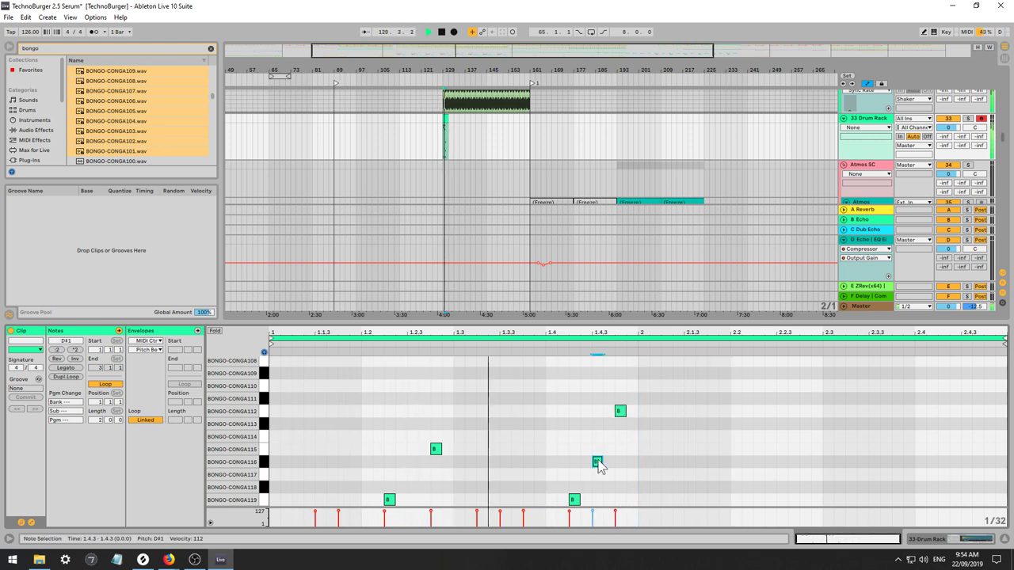
{"action": "left_click", "coordinate": [598, 462]}
{"action": "key", "text": "Down"}
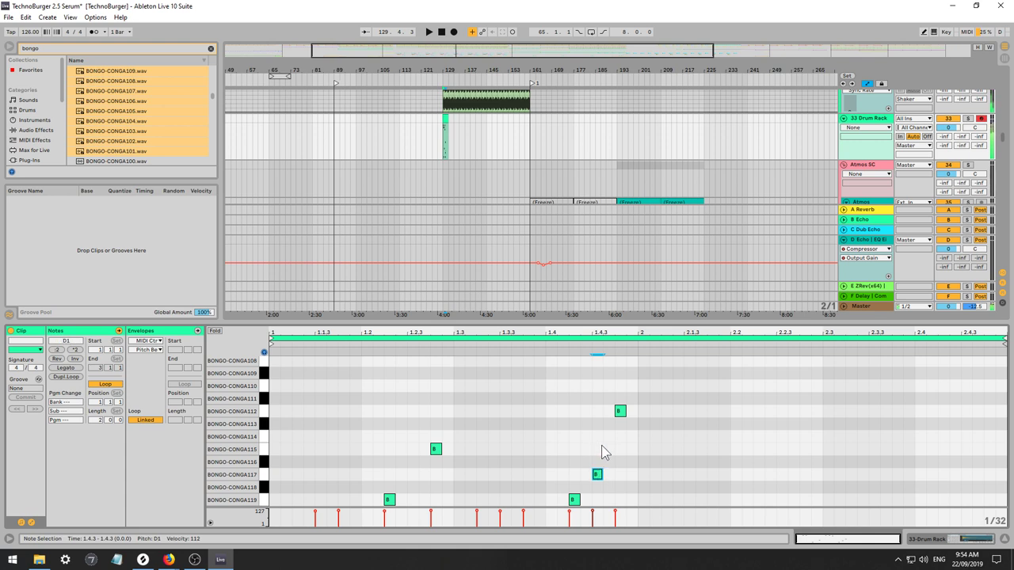
{"action": "key", "text": "Up"}
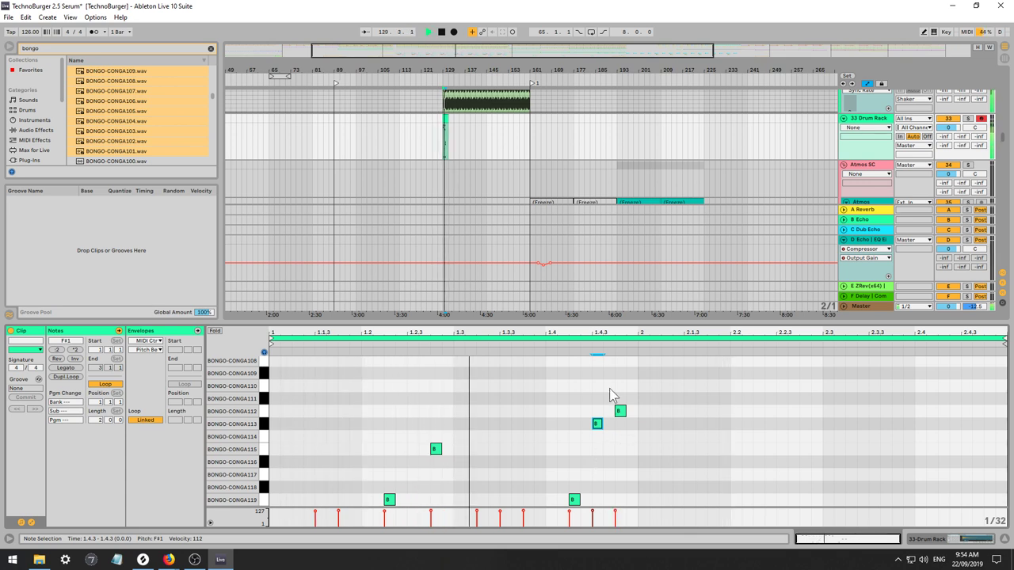
Copy the F#1 note up to G1 as a short hit just before 1.4.3, then select all notes.
{"action": "left_click_drag", "start_coordinate": [612, 335], "coordinate": [572, 412]}
{"action": "key", "text": "space"}
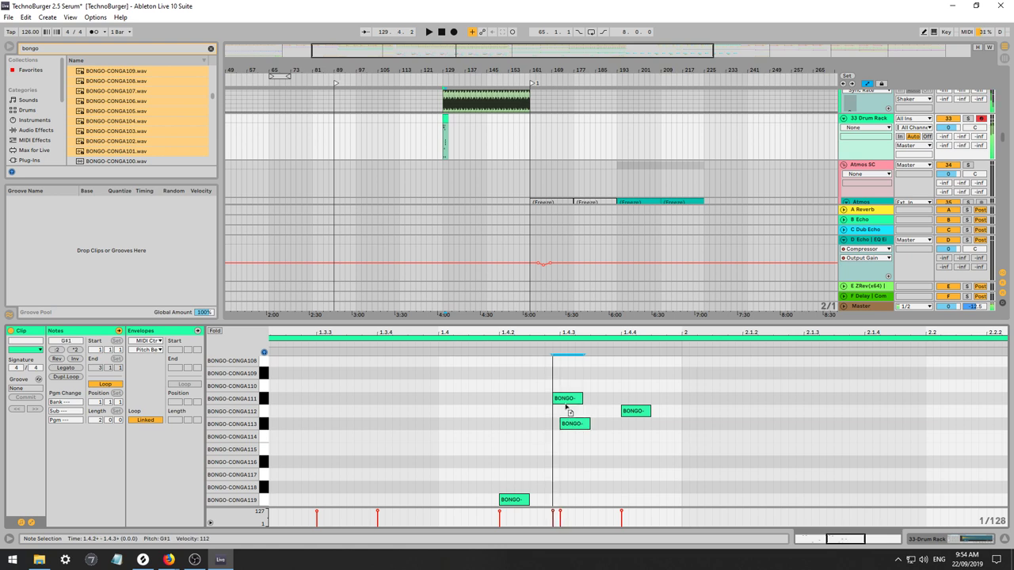
{"action": "key", "text": "Left"}
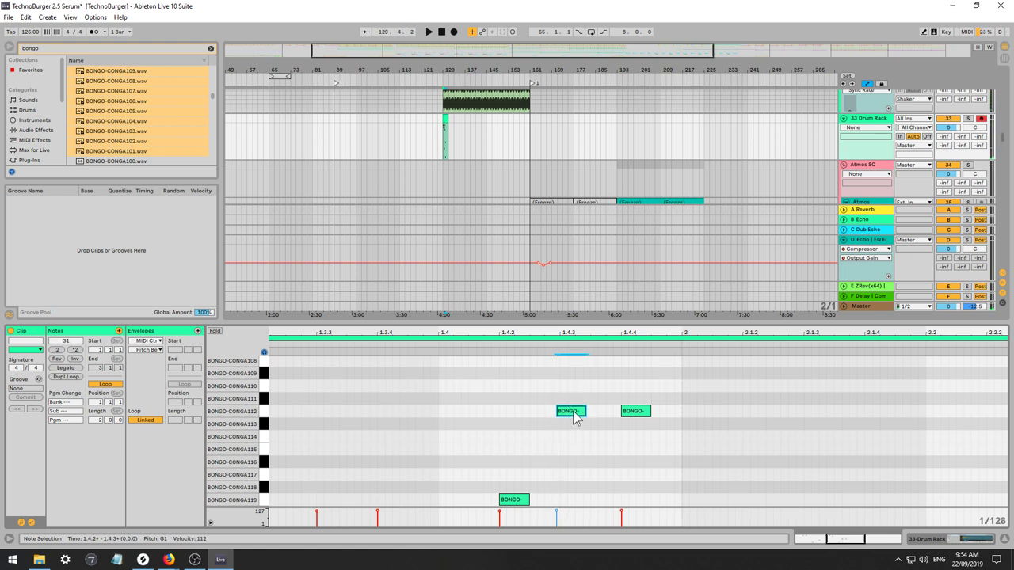
{"action": "key", "text": "ctrl+z"}
{"action": "left_click_drag", "start_coordinate": [572, 426], "coordinate": [568, 412], "text": "ctrl"}
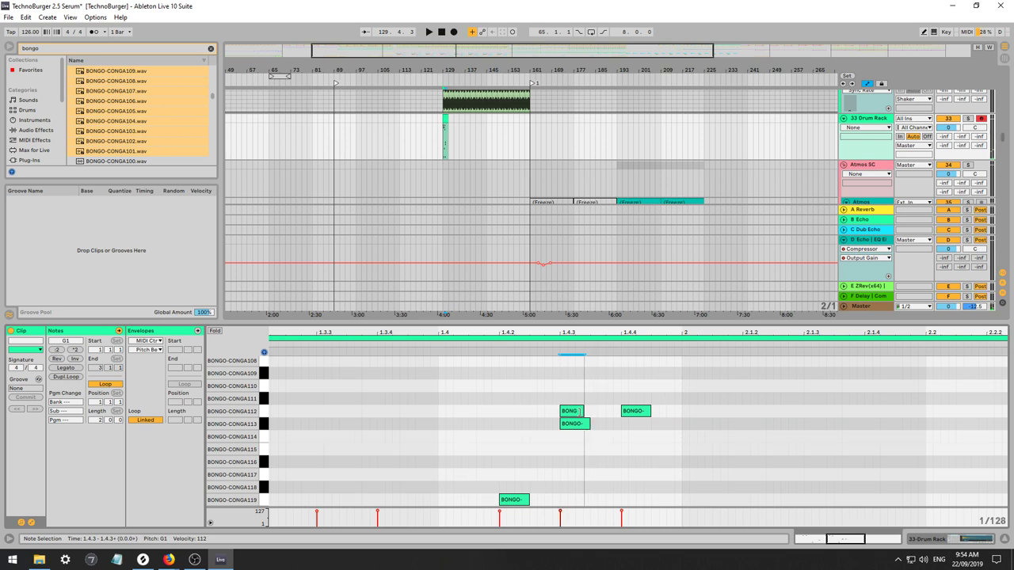
{"action": "left_click_drag", "start_coordinate": [562, 414], "coordinate": [556, 412]}
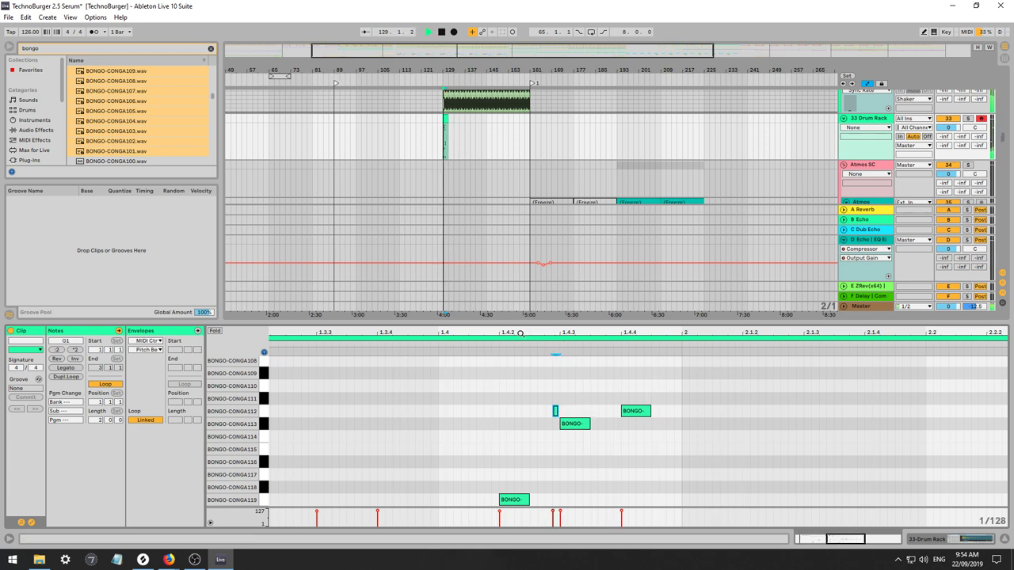
{"action": "left_click_drag", "start_coordinate": [520, 334], "coordinate": [530, 285]}
{"action": "key", "text": "ctrl+a"}
Delete the misaligned copy, enable Fold, and duplicate bar 1's conga notes cleanly into bar 2.
{"action": "key", "text": "ctrl+d"}
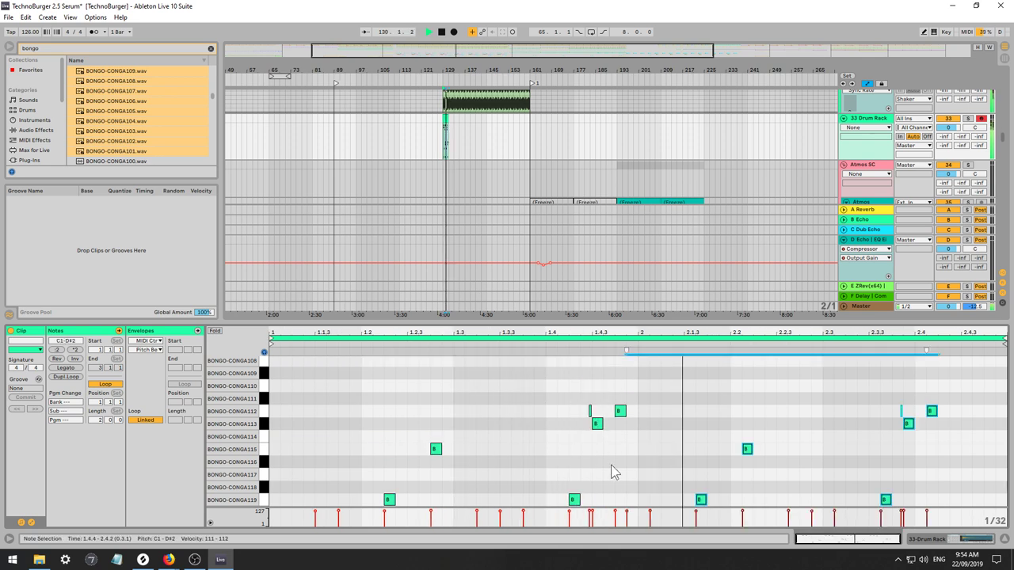
{"action": "left_click_drag", "start_coordinate": [701, 498], "coordinate": [708, 491]}
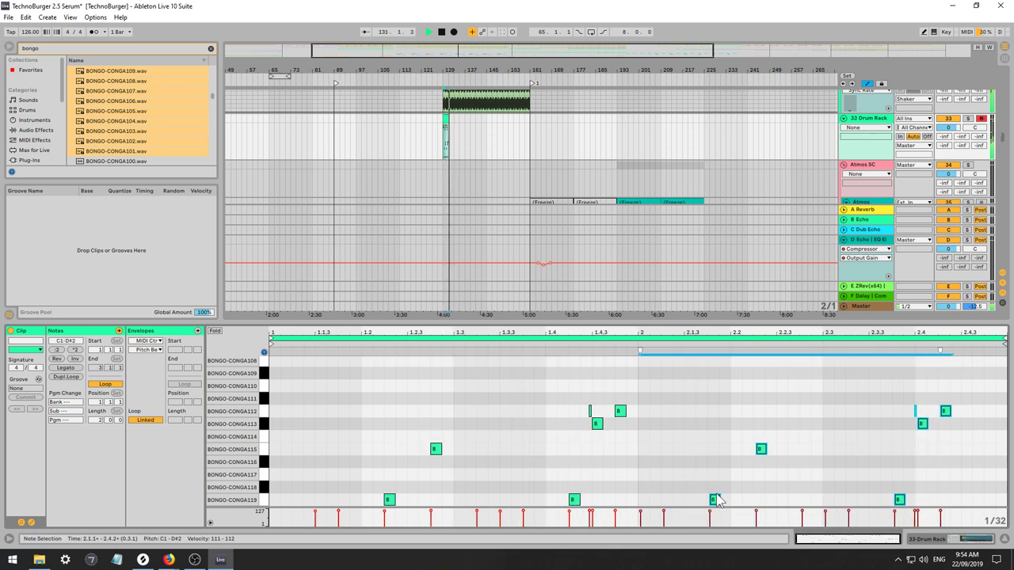
{"action": "key", "text": "Delete"}
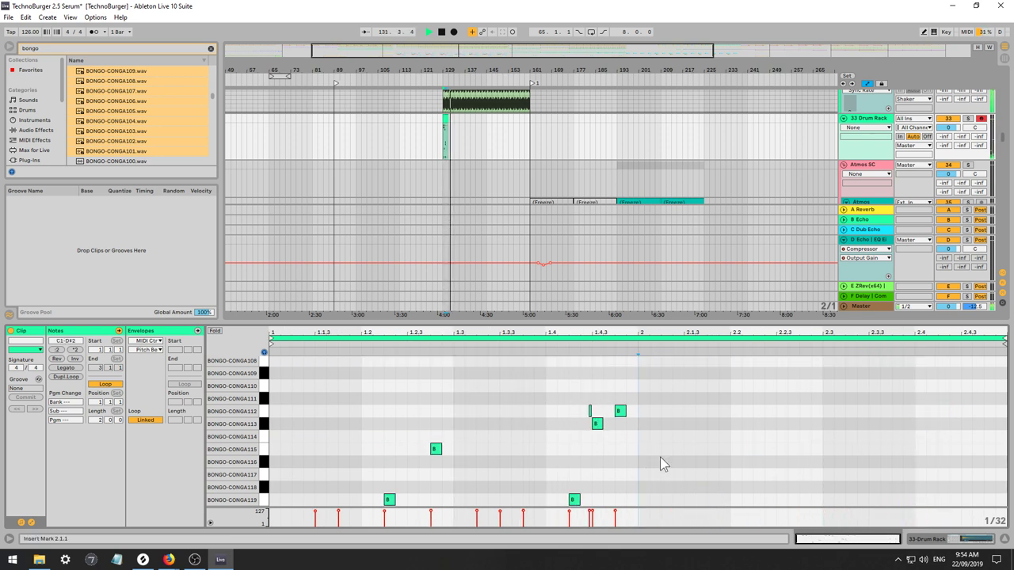
{"action": "left_click", "coordinate": [215, 332]}
{"action": "left_click_drag", "start_coordinate": [634, 483], "coordinate": [270, 356]}
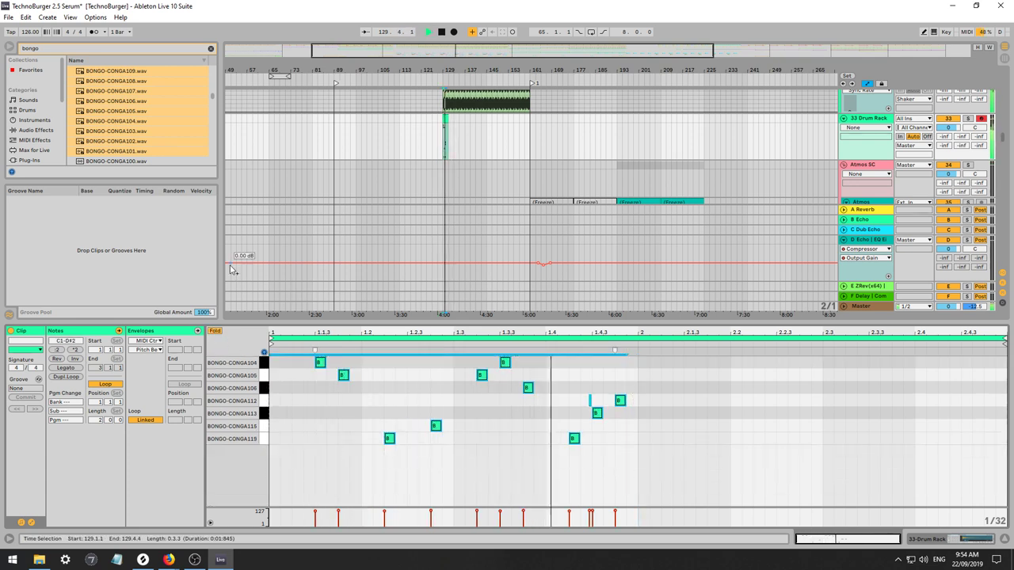
{"action": "left_click_drag", "start_coordinate": [640, 457], "coordinate": [269, 353]}
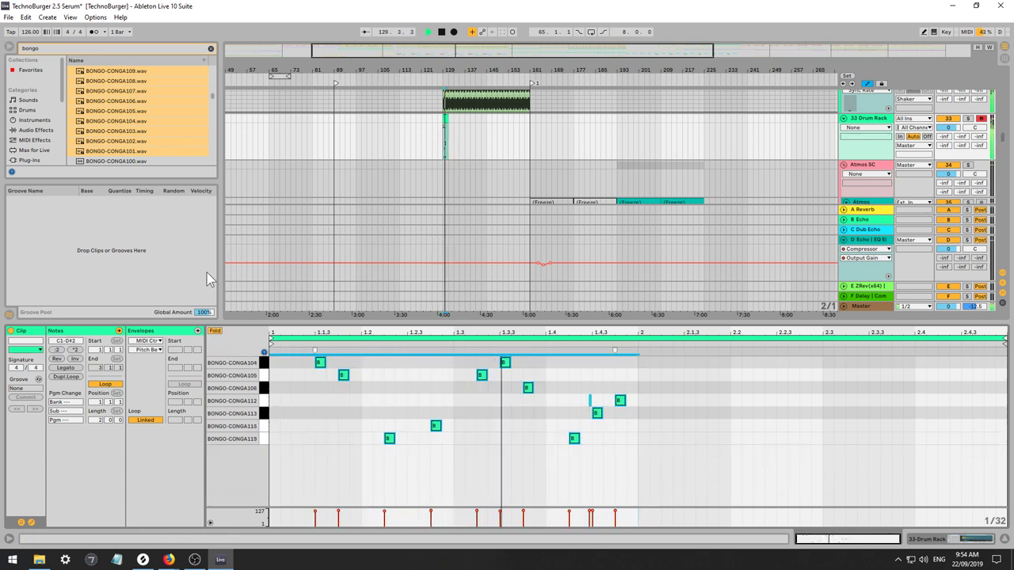
{"action": "key", "text": "ctrl+d"}
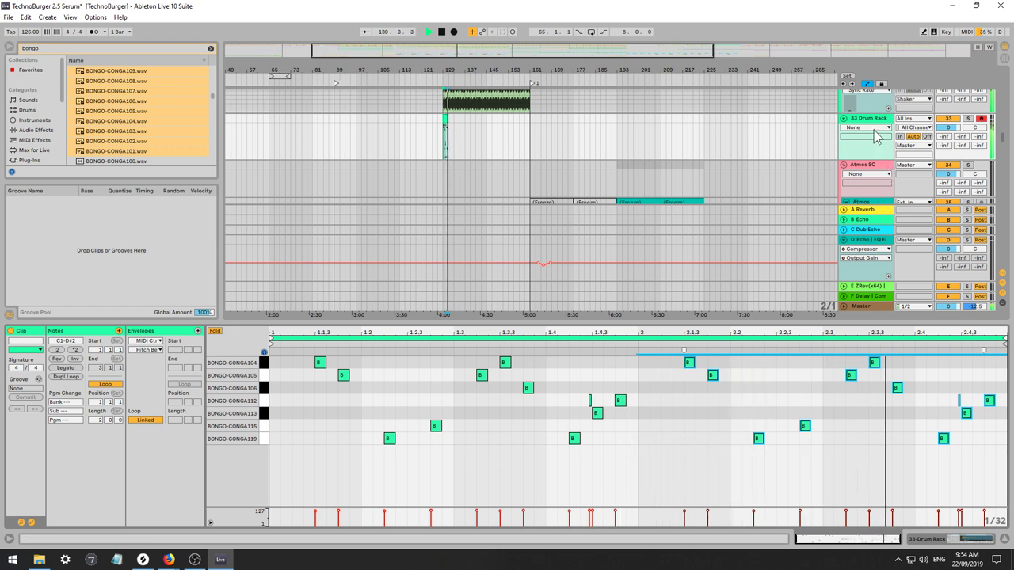
Turn the 33 Drum Rack track volume down to -4.5 dB.
{"action": "scroll", "coordinate": [875, 136], "scroll_direction": "down", "scroll_amount": 1}
{"action": "scroll", "coordinate": [875, 137], "scroll_direction": "up", "scroll_amount": 1}
{"action": "left_click_drag", "start_coordinate": [948, 127], "coordinate": [948, 136]}
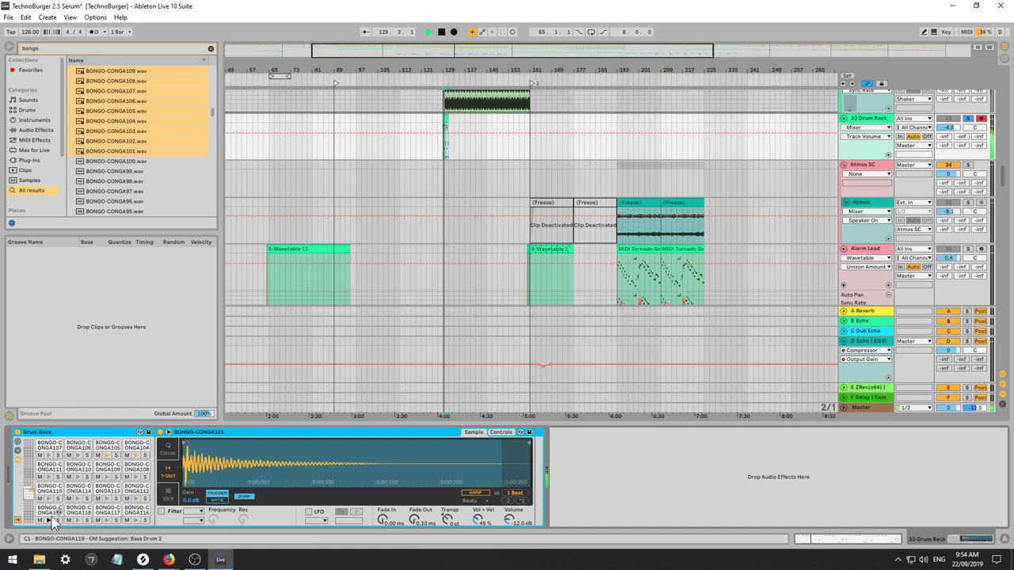
Transpose the BONGO-CONGA105 pad to -4 st and copy that value to all sibling pads.
{"action": "left_click", "coordinate": [108, 455]}
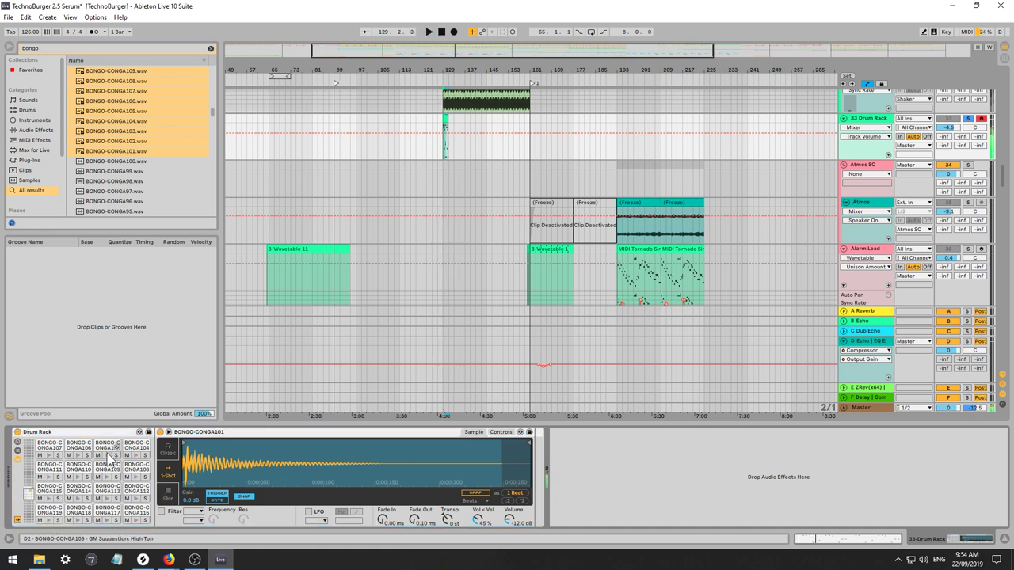
{"action": "left_click", "coordinate": [109, 450]}
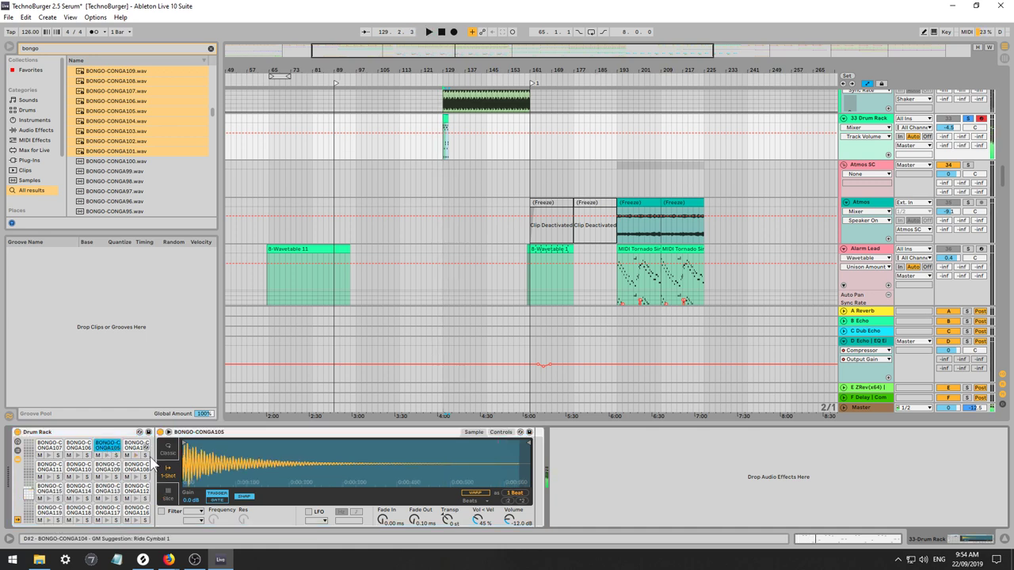
{"action": "left_click", "coordinate": [500, 432]}
{"action": "left_click_drag", "start_coordinate": [480, 497], "coordinate": [486, 505]}
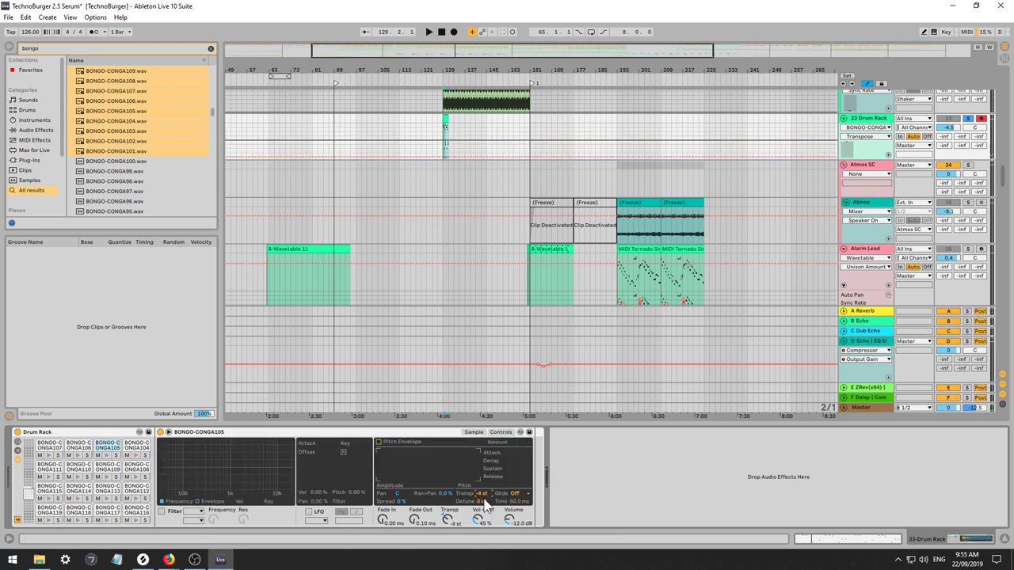
{"action": "right_click", "coordinate": [485, 494]}
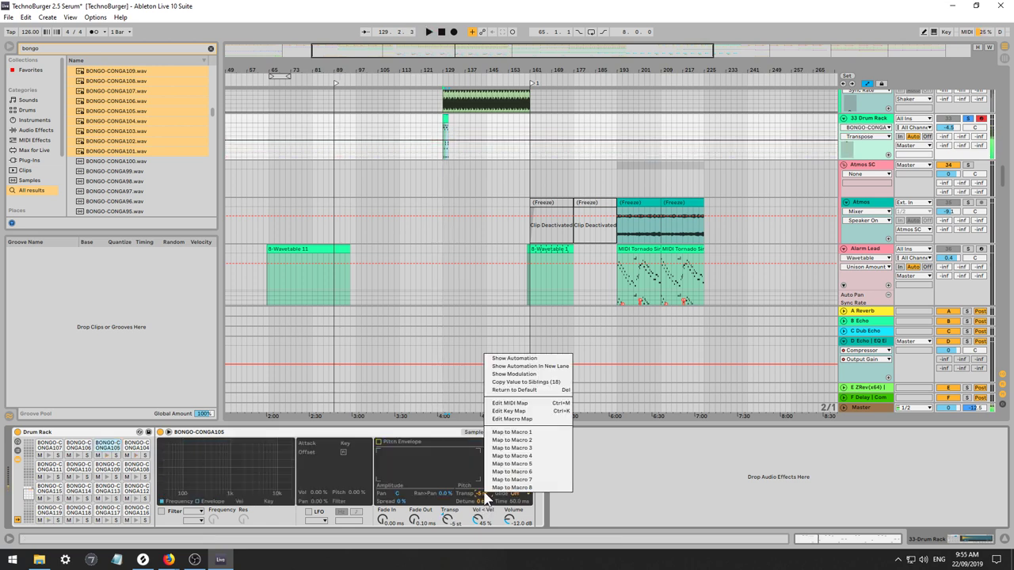
{"action": "left_click", "coordinate": [534, 382]}
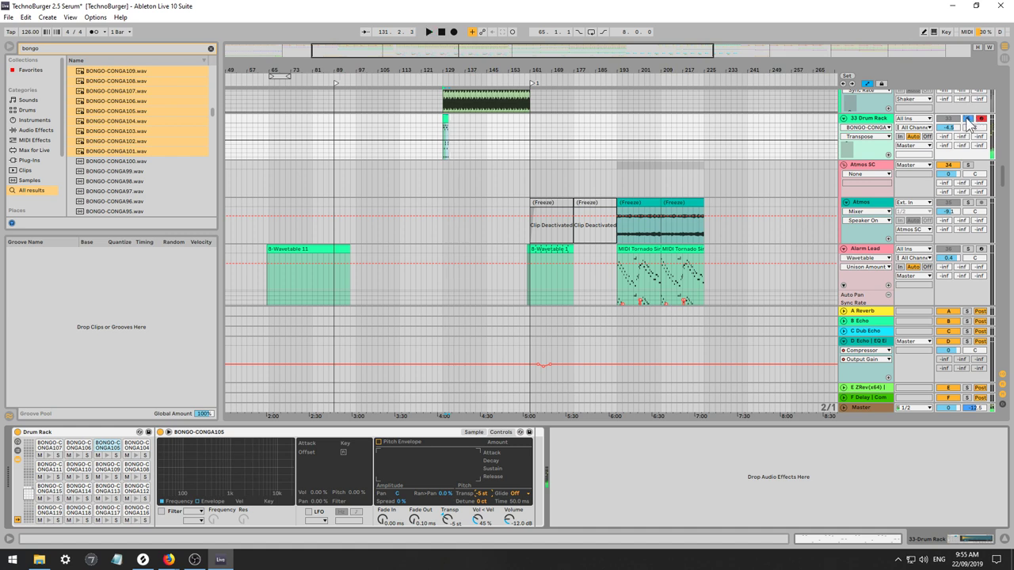
{"action": "key", "text": "space"}
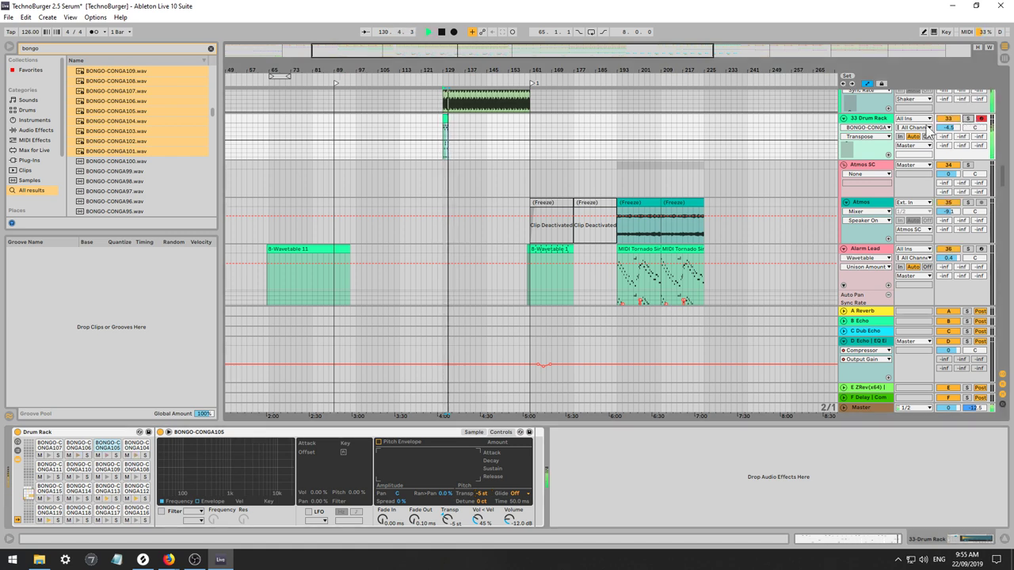
{"action": "key", "text": "space"}
{"action": "key", "text": "space"}
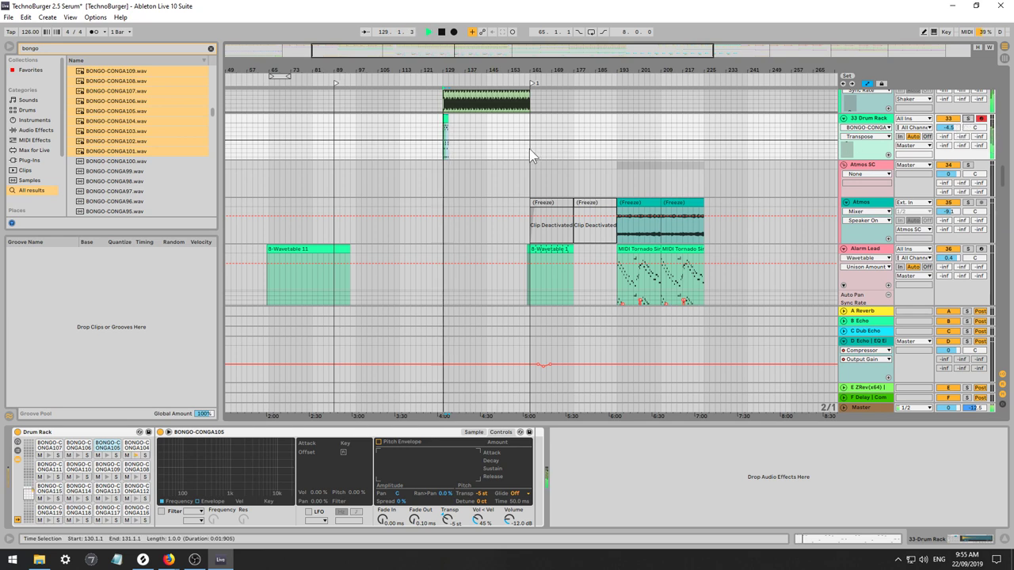
Extend the Drum Rack clip to bar 161 and view the BONGO-CONGA119 pad's tuning settings.
{"action": "left_click", "coordinate": [460, 123]}
{"action": "left_click_drag", "start_coordinate": [447, 119], "coordinate": [529, 124]}
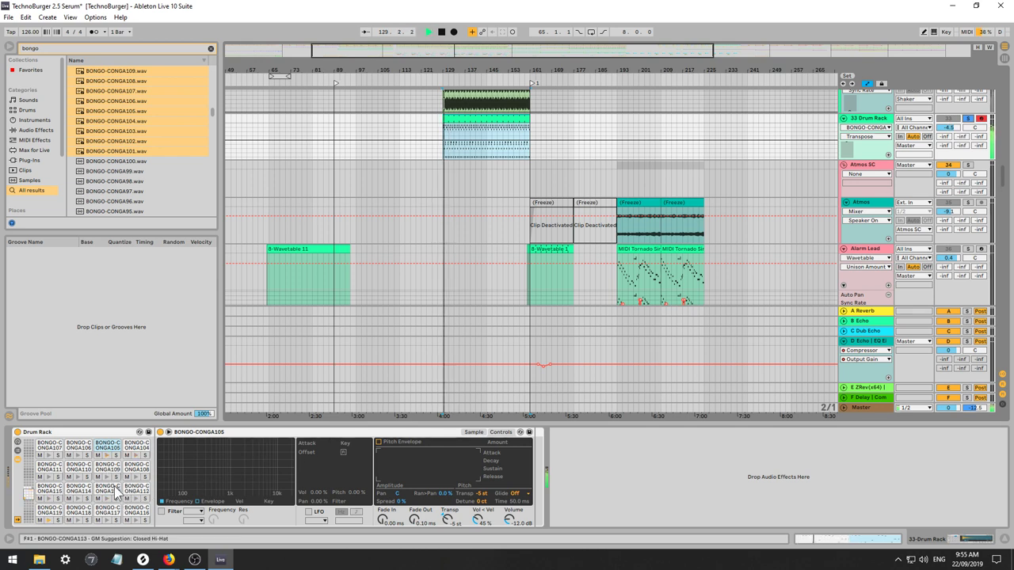
{"action": "left_click", "coordinate": [49, 511]}
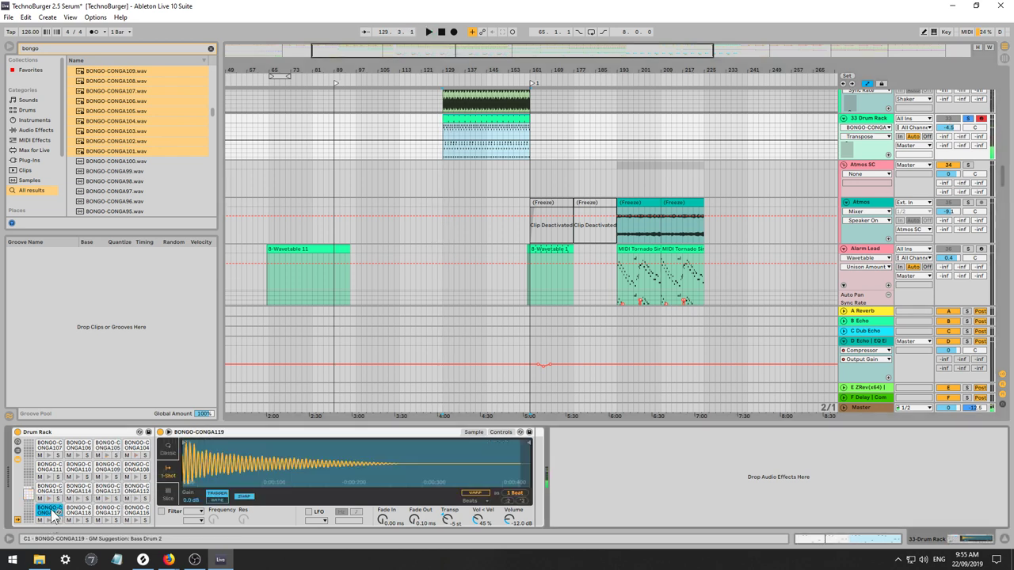
{"action": "left_click", "coordinate": [501, 432]}
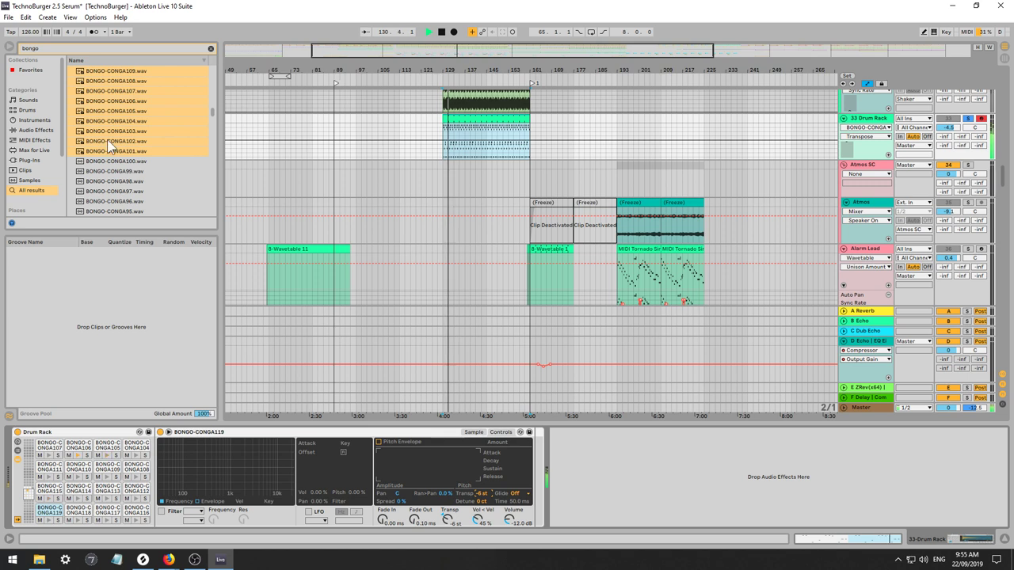
Load EQ Eight from the audio effects onto the 33 Drum Rack track.
{"action": "left_click", "coordinate": [30, 121]}
{"action": "left_click", "coordinate": [31, 130]}
{"action": "left_click", "coordinate": [210, 48]}
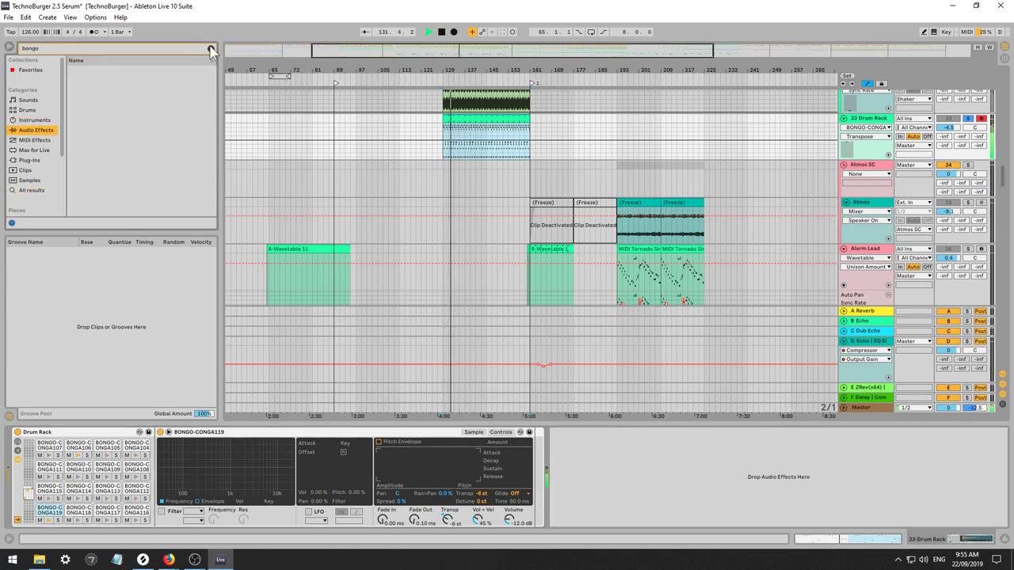
{"action": "scroll", "coordinate": [110, 157], "scroll_direction": "down", "scroll_amount": 1}
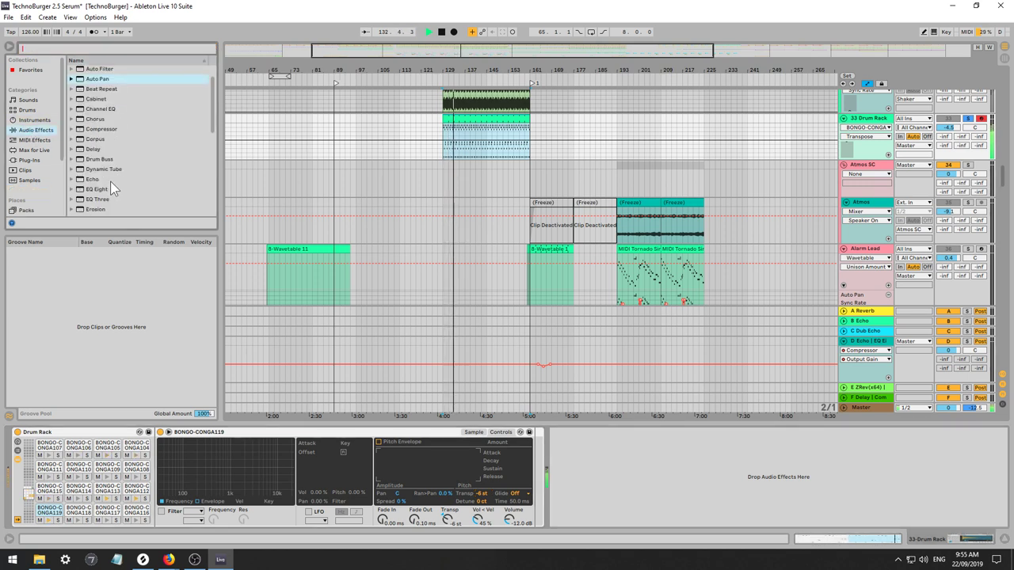
{"action": "left_click", "coordinate": [97, 191]}
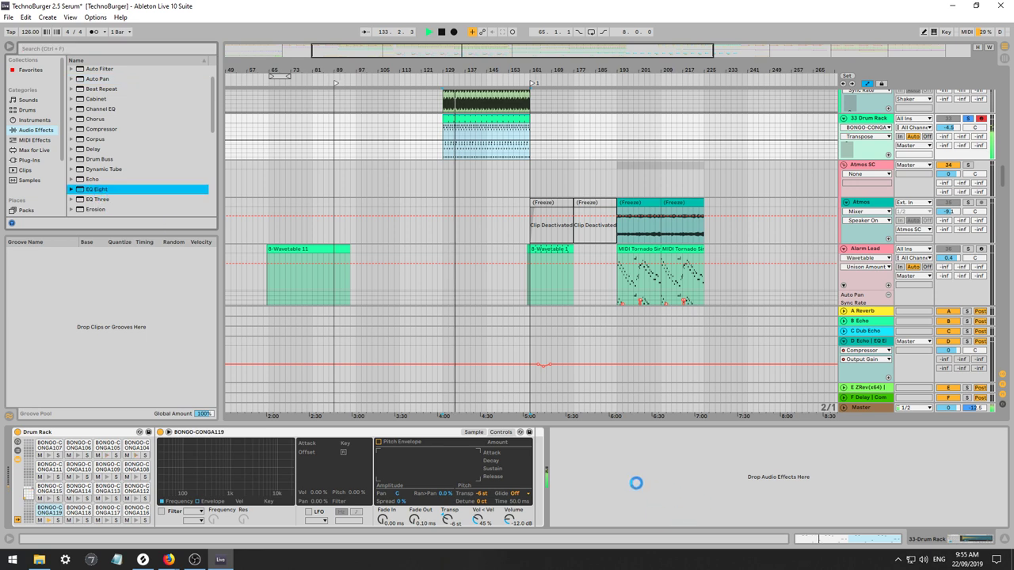
Set EQ band 1 to a low cut near 167 Hz and boost band 4 about 1.6 dB.
{"action": "left_click", "coordinate": [588, 513]}
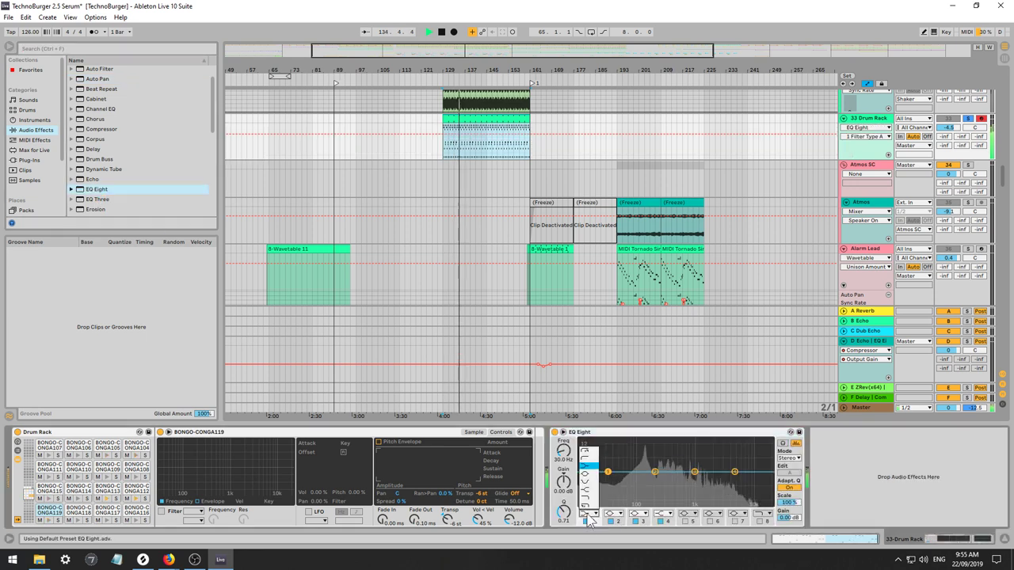
{"action": "left_click", "coordinate": [586, 459]}
{"action": "left_click_drag", "start_coordinate": [608, 480], "coordinate": [651, 492]}
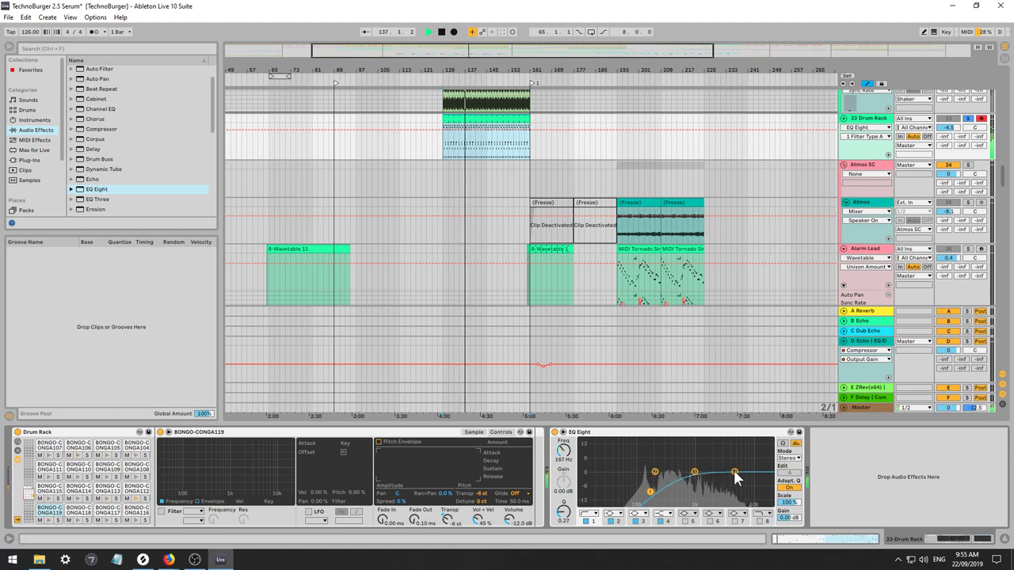
{"action": "left_click_drag", "start_coordinate": [735, 473], "coordinate": [704, 497]}
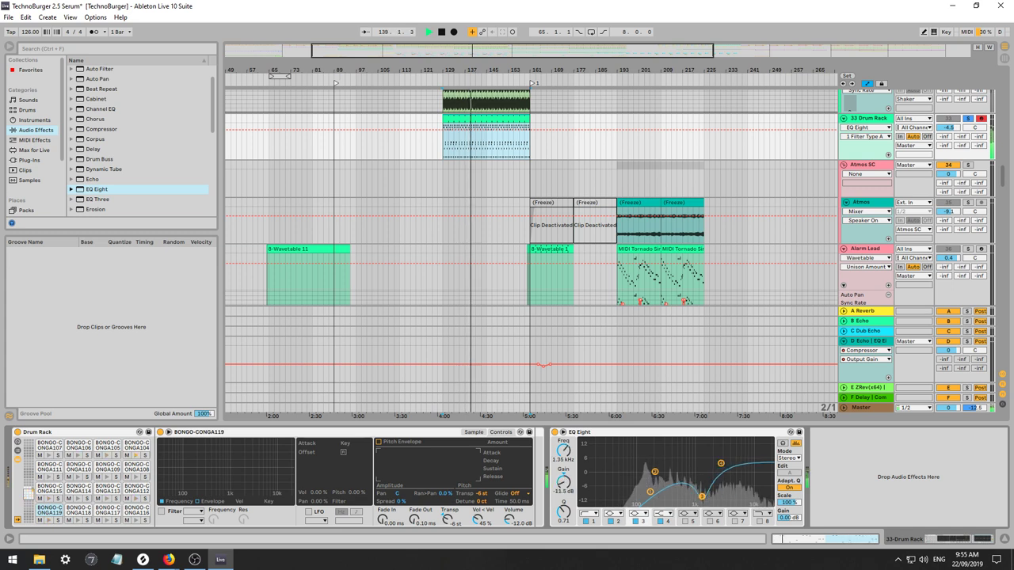
{"action": "left_click_drag", "start_coordinate": [722, 464], "coordinate": [713, 460]}
{"action": "key", "text": "space"}
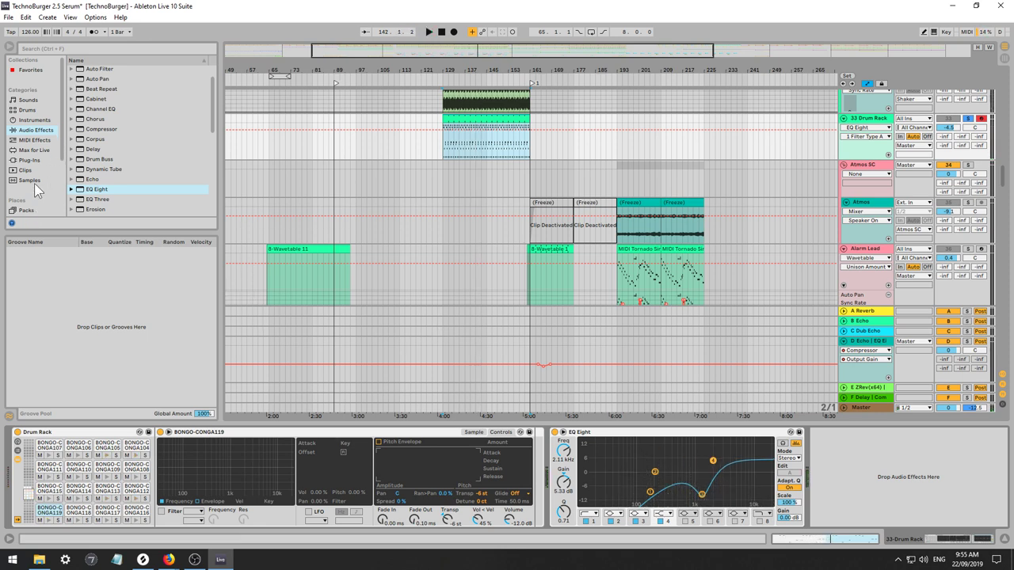
Raise the Drum Rack track volume to -2.2 dB and cut EQ band 4 to -2.36 dB at 1.78 kHz.
{"action": "left_click", "coordinate": [32, 180]}
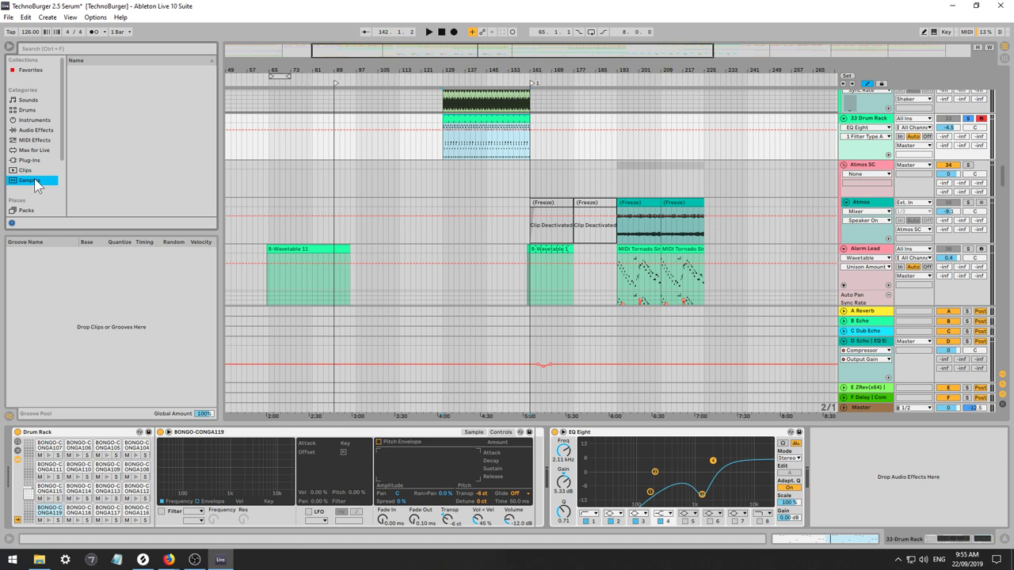
{"action": "left_click", "coordinate": [79, 490]}
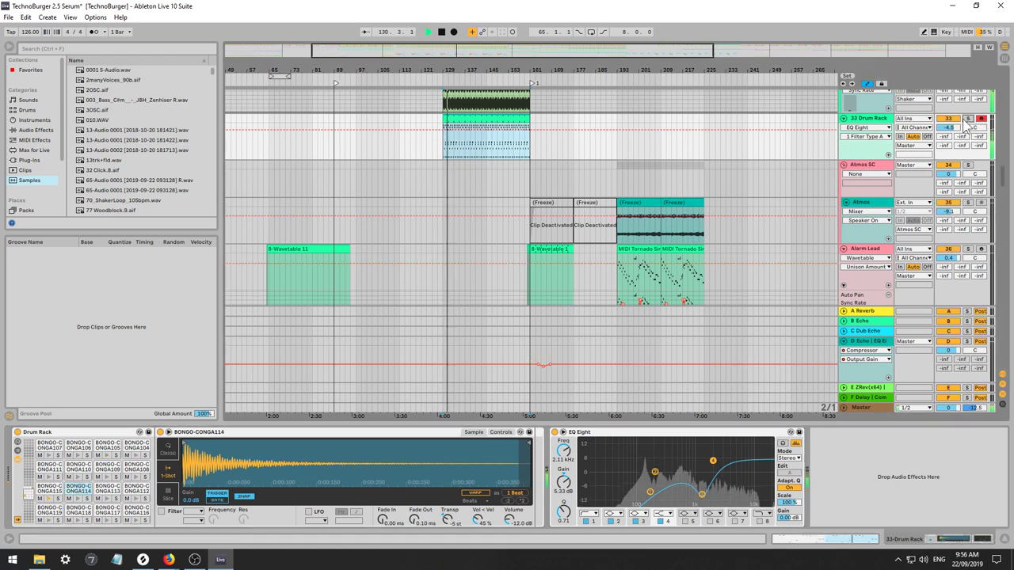
{"action": "left_click_drag", "start_coordinate": [948, 128], "coordinate": [949, 116]}
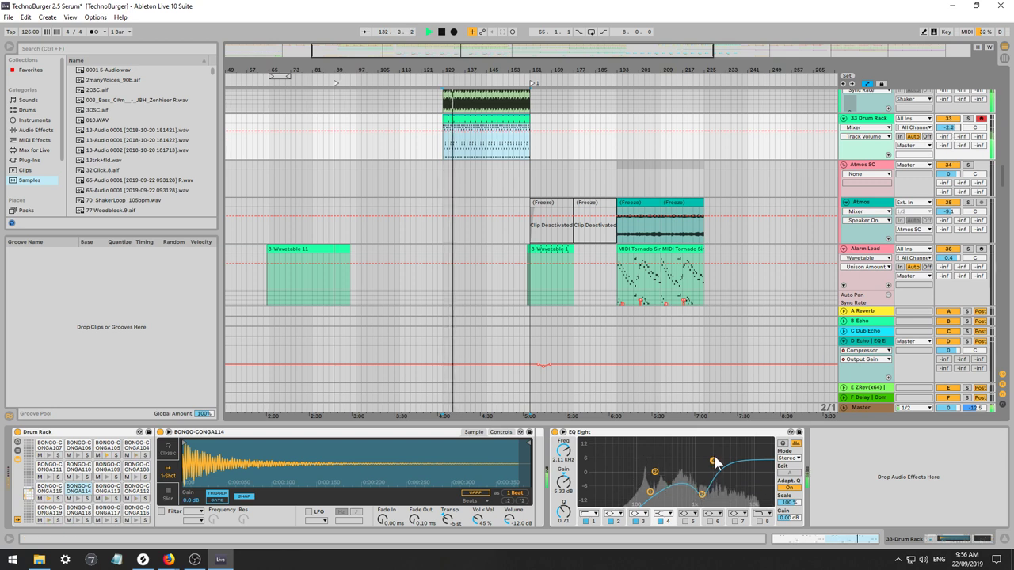
{"action": "mouse_move", "coordinate": [713, 460]}
{"action": "left_mouse_down"}
{"action": "mouse_move", "coordinate": [702, 494]}
{"action": "mouse_move", "coordinate": [685, 493]}
{"action": "mouse_move", "coordinate": [709, 476]}
{"action": "left_mouse_up"}
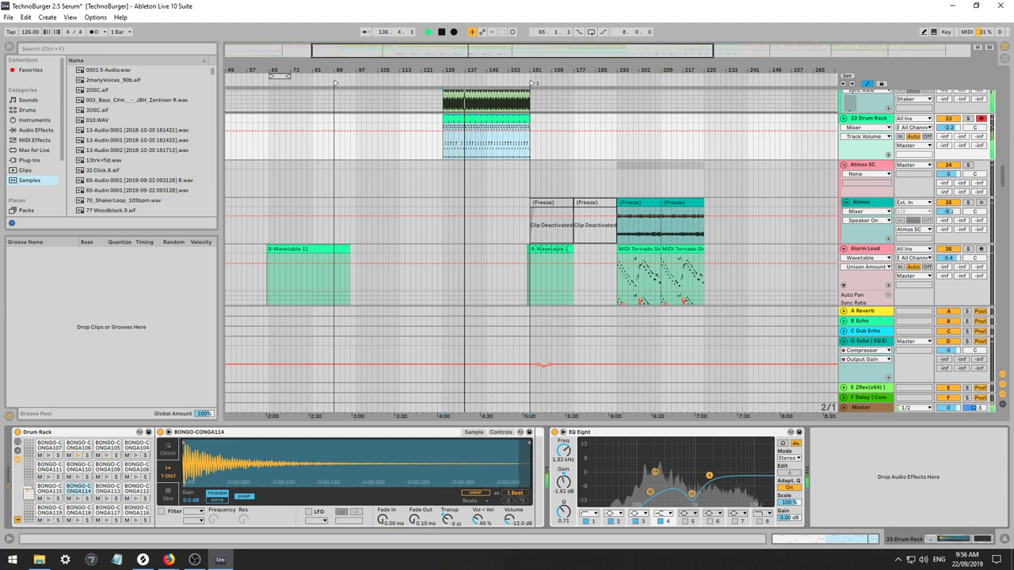
Double the conga clip to a four-bar loop with Dupl.Loop and audition from beat 2.4.
{"action": "double_click", "coordinate": [452, 129]}
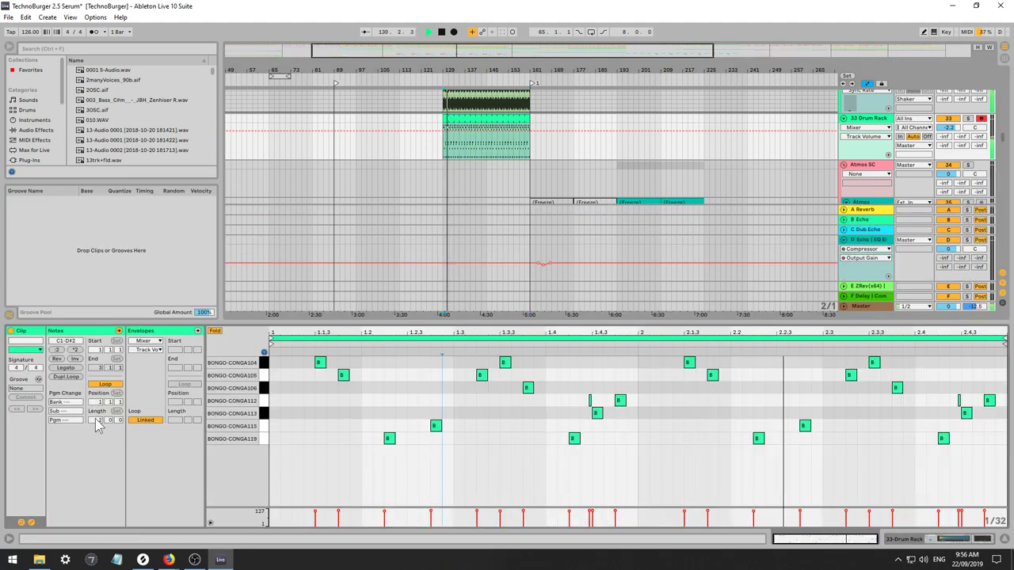
{"action": "left_click", "coordinate": [67, 379]}
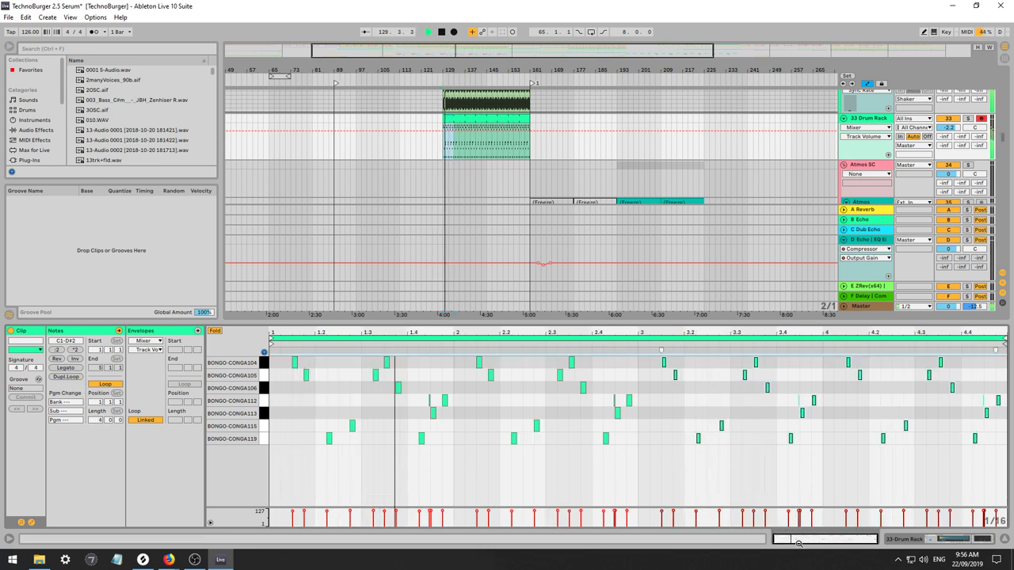
{"action": "left_click_drag", "start_coordinate": [799, 540], "coordinate": [820, 566]}
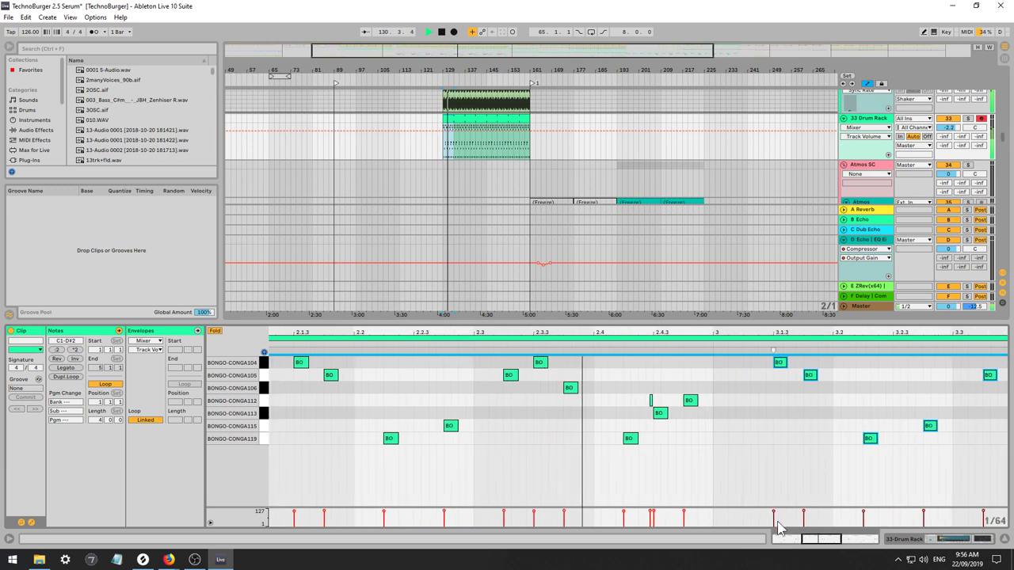
{"action": "key", "text": "space"}
{"action": "left_click", "coordinate": [651, 401]}
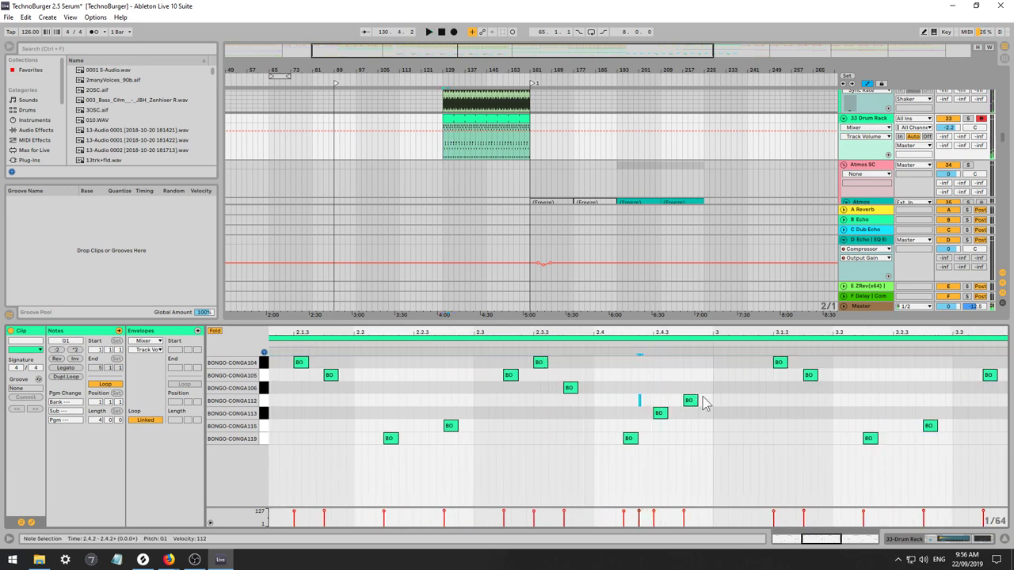
{"action": "left_click", "coordinate": [596, 346]}
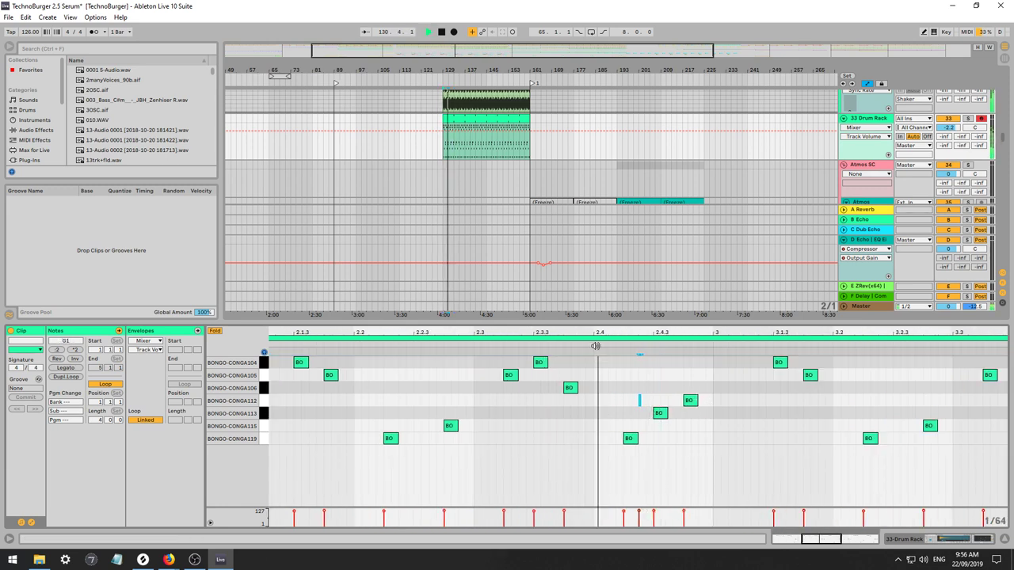
{"action": "key", "text": "space"}
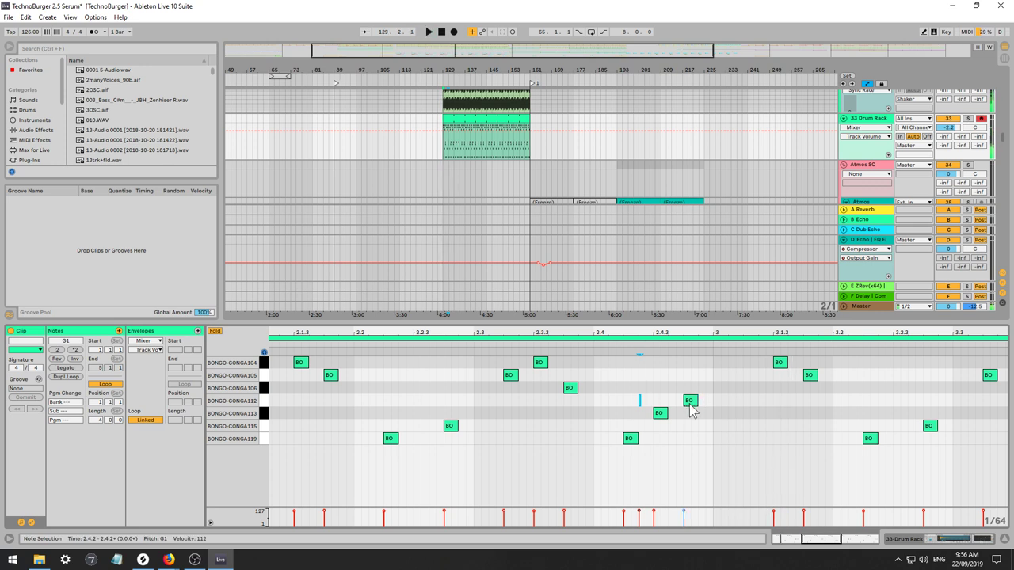
Add then delete a test note near 2.4.4, turn off Fold, and view the whole clip.
{"action": "double_click", "coordinate": [701, 376]}
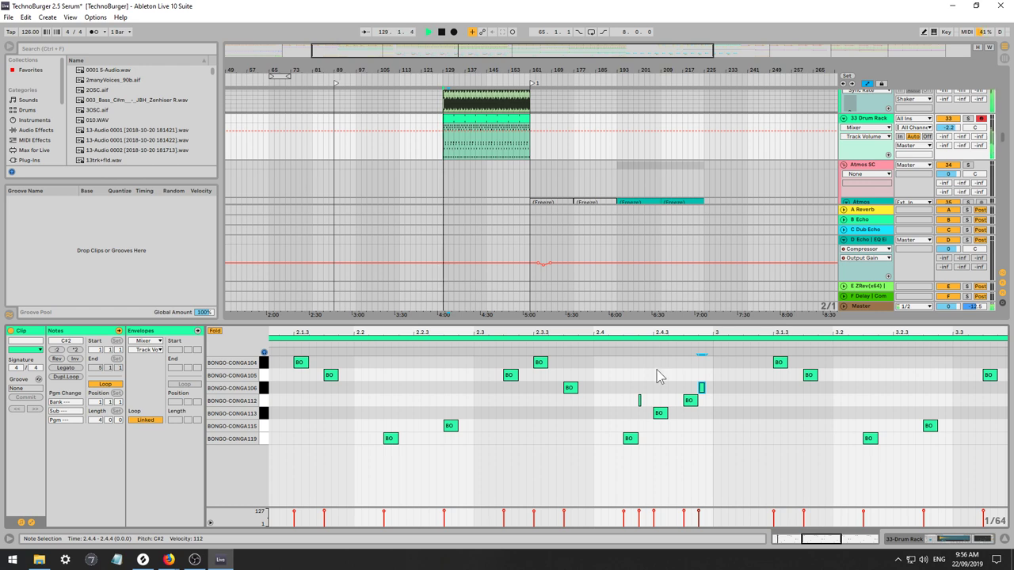
{"action": "key", "text": "space"}
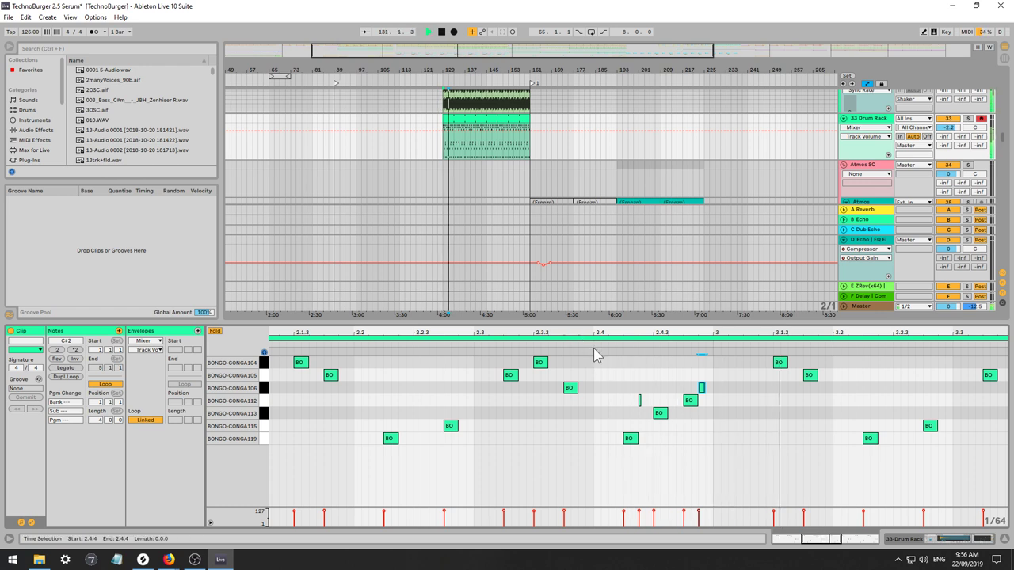
{"action": "key", "text": "space"}
{"action": "double_click", "coordinate": [697, 388]}
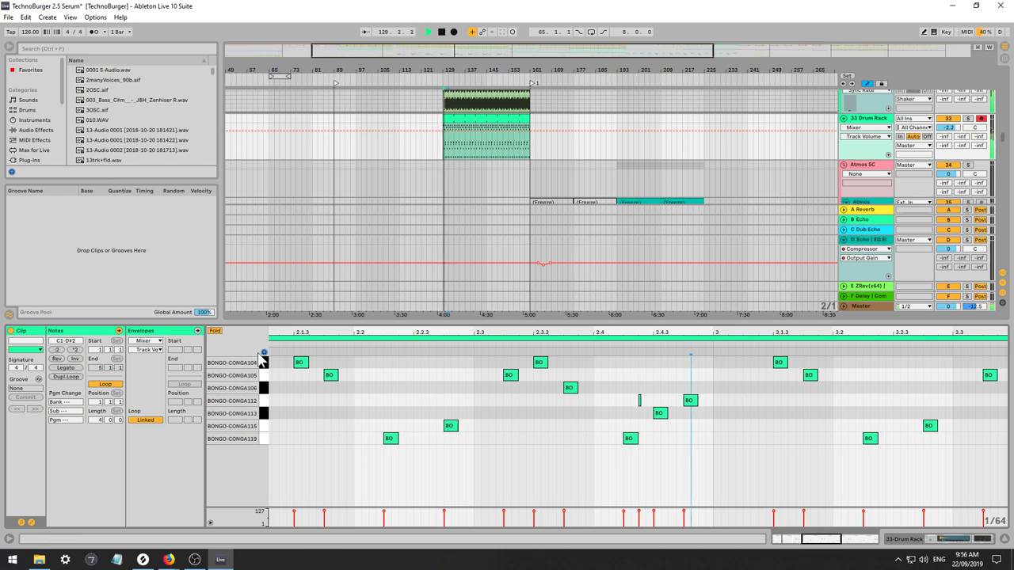
{"action": "left_click", "coordinate": [217, 333]}
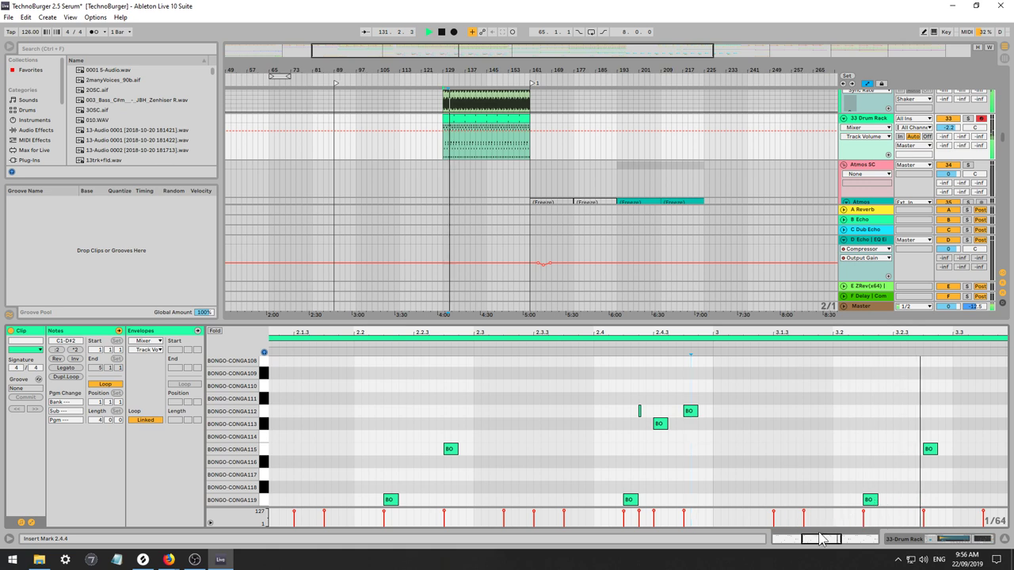
{"action": "left_click_drag", "start_coordinate": [828, 540], "coordinate": [828, 487]}
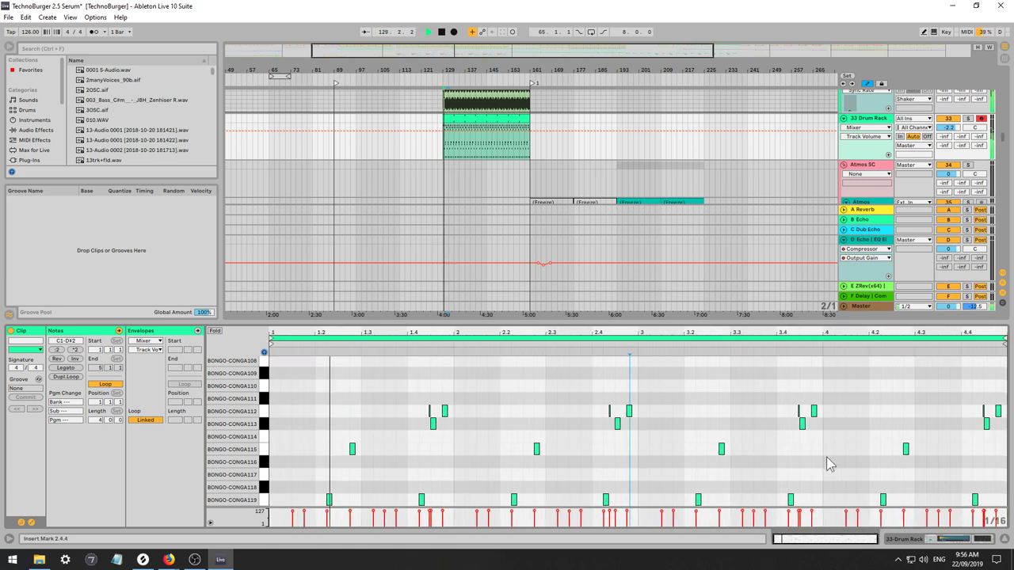
Add F#1 conga notes in bar 3 on the BONGO-CONGA113 row, shifting one to 3.3.1.
{"action": "key", "text": "space"}
{"action": "double_click", "coordinate": [656, 424]}
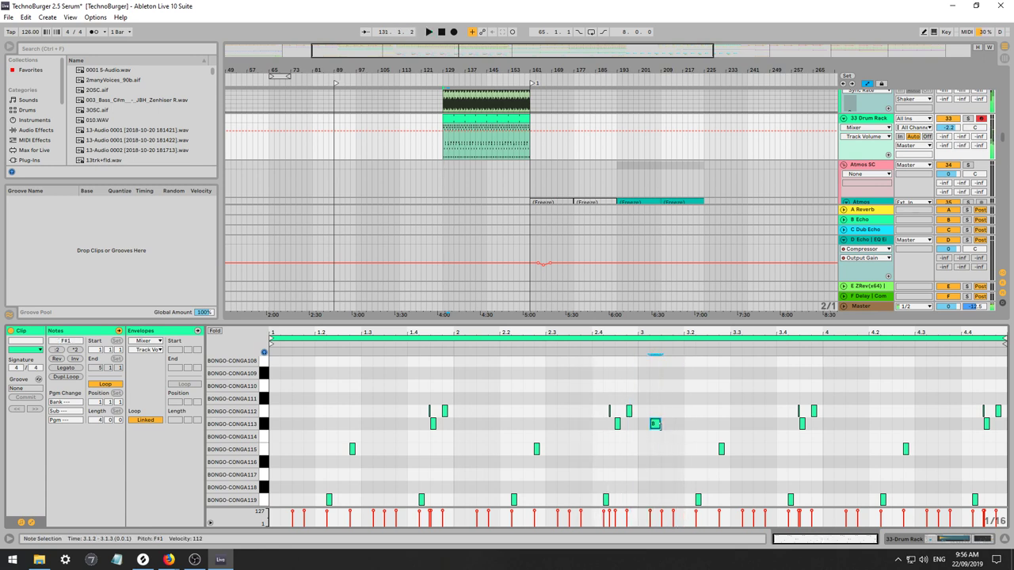
{"action": "left_click", "coordinate": [708, 434]}
{"action": "double_click", "coordinate": [712, 425]}
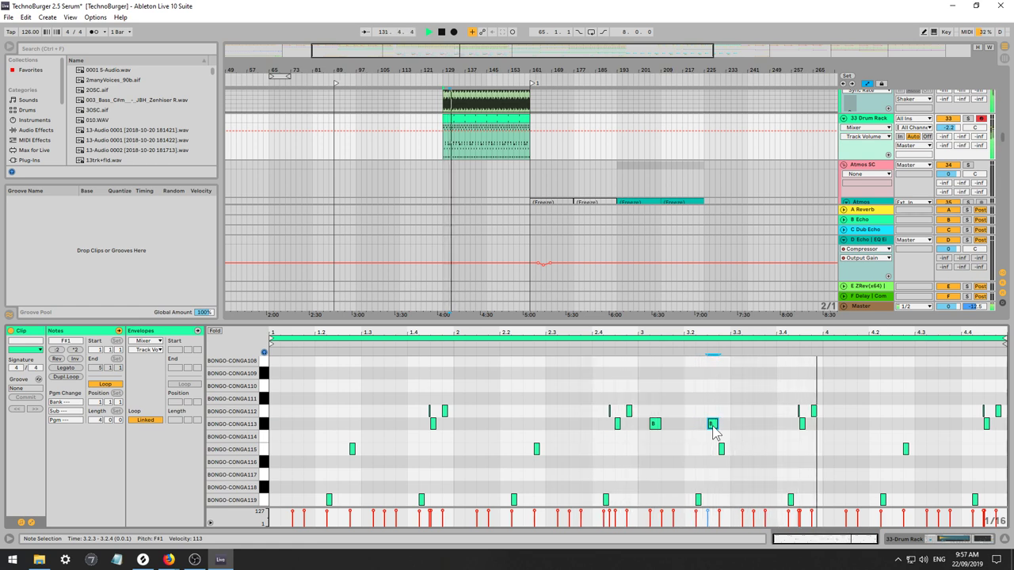
{"action": "mouse_move", "coordinate": [712, 426]}
{"action": "left_mouse_down"}
{"action": "mouse_move", "coordinate": [772, 432]}
{"action": "mouse_move", "coordinate": [704, 431]}
{"action": "mouse_move", "coordinate": [723, 433]}
{"action": "left_mouse_up"}
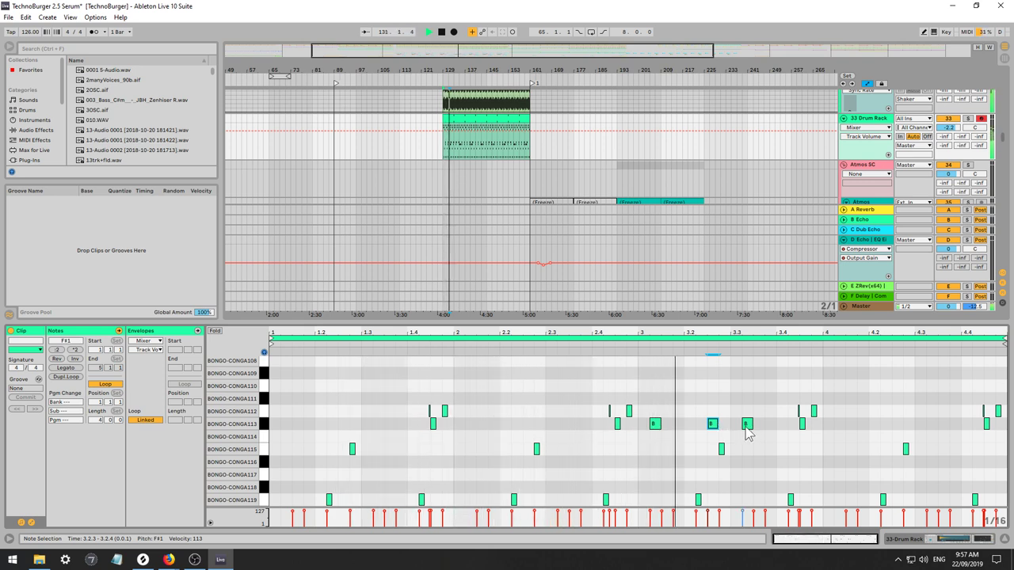
Audition the pattern and add a G#1 conga note at 4.1.2.
{"action": "key", "text": "space"}
{"action": "left_click", "coordinate": [814, 411]}
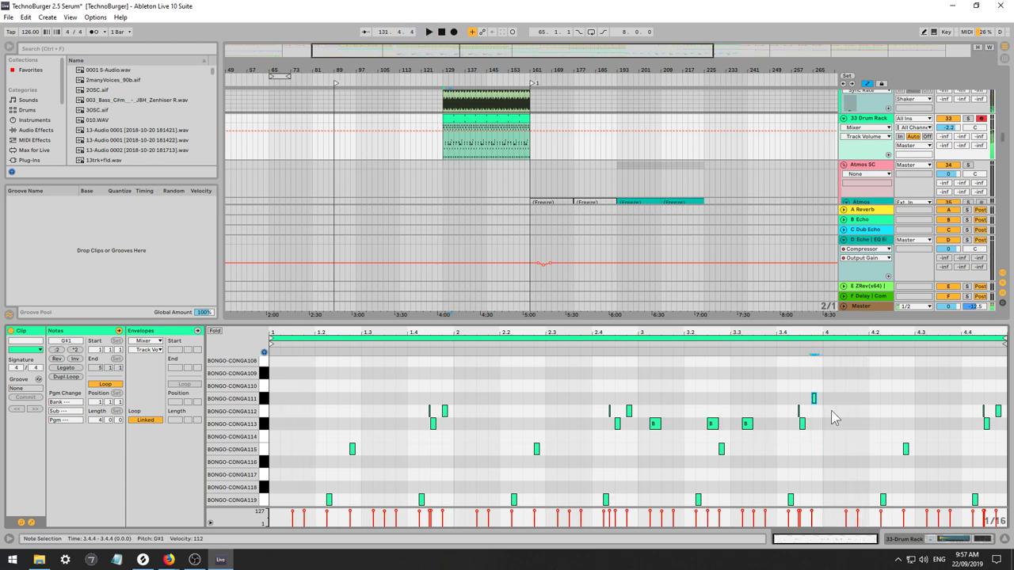
{"action": "key", "text": "space"}
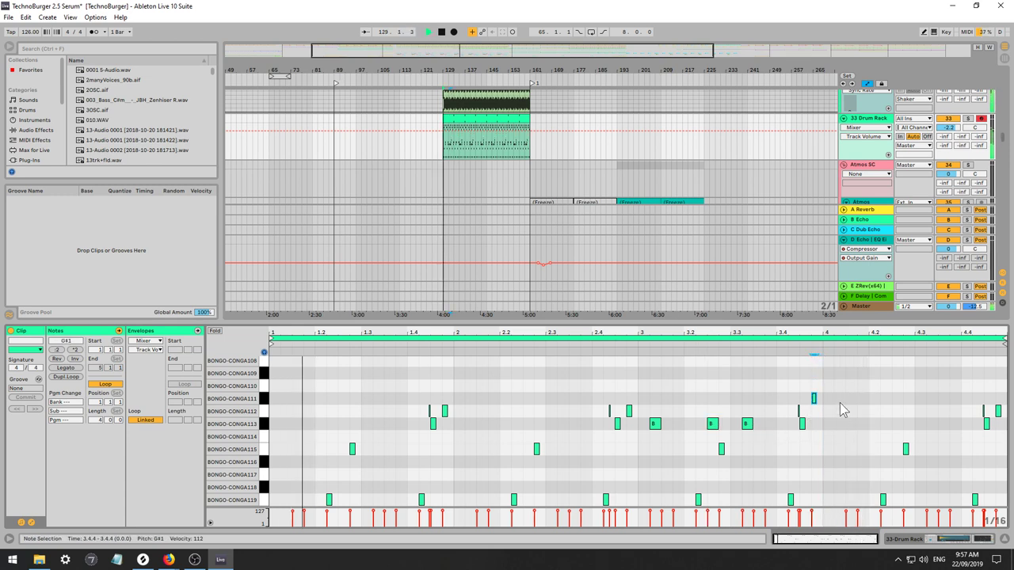
{"action": "double_click", "coordinate": [840, 399]}
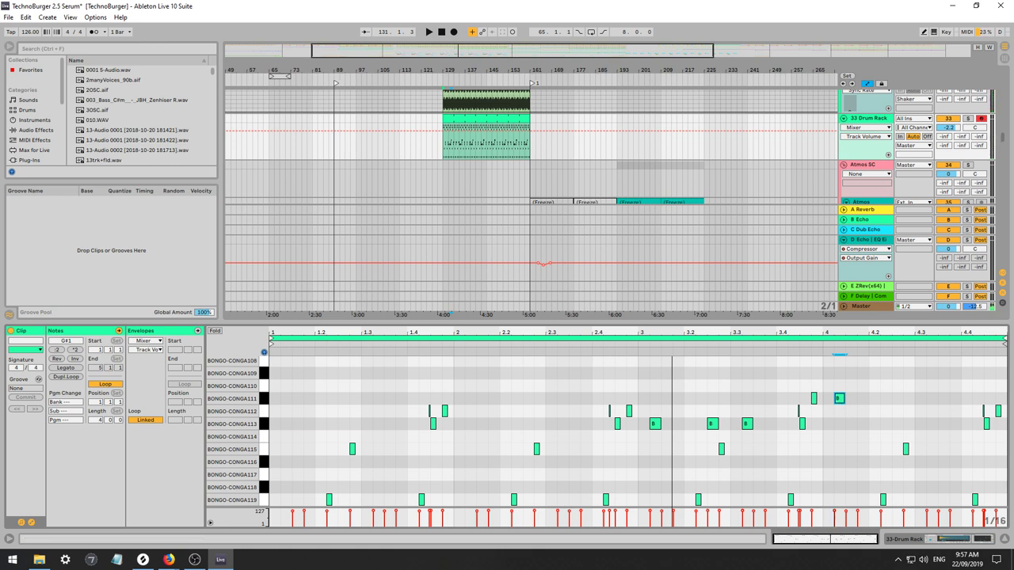
Check the drum and Alarm Lead track devices, then reopen the drum clip's notes.
{"action": "key", "text": "alt+Tab"}
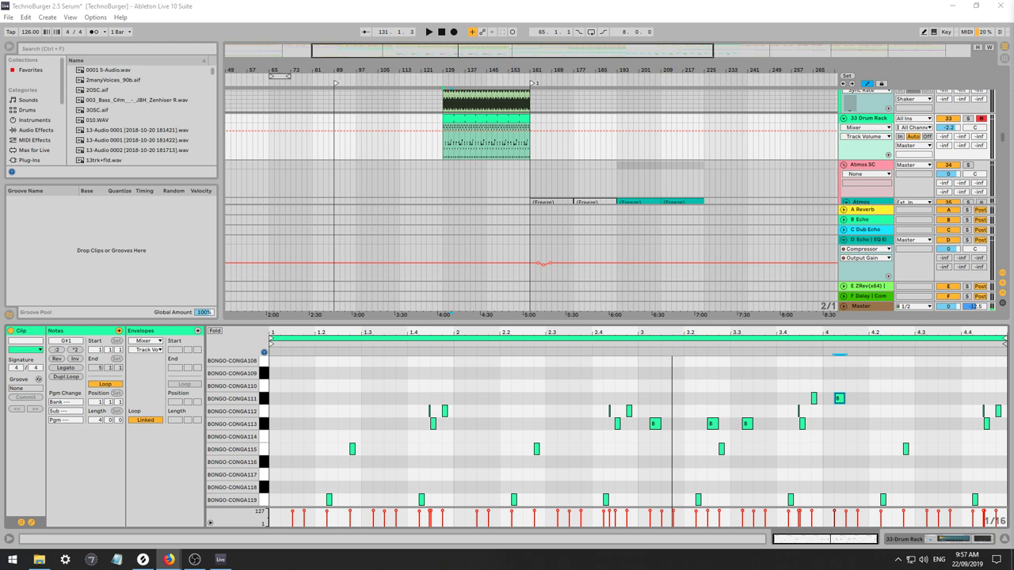
{"action": "left_click", "coordinate": [869, 118]}
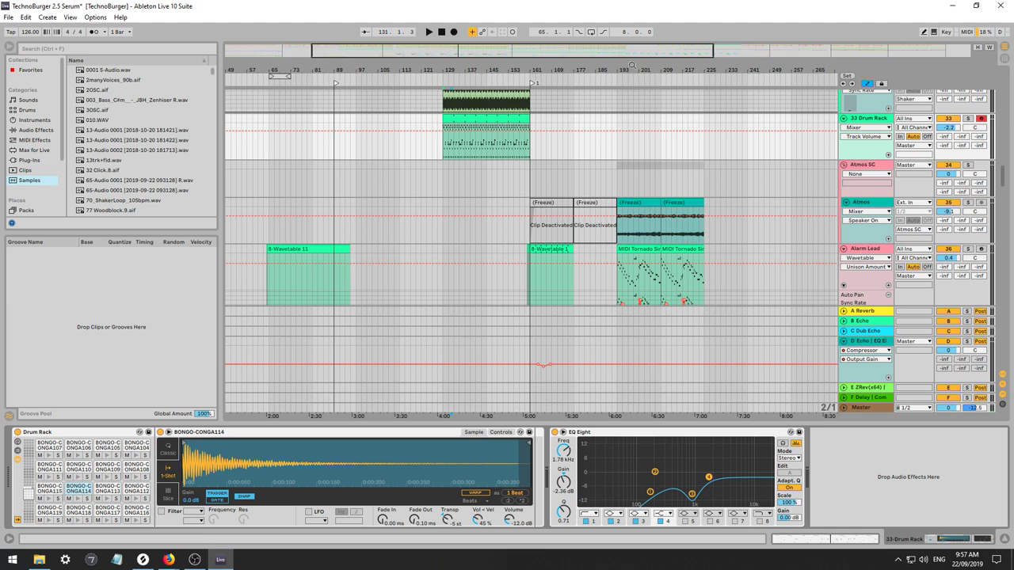
{"action": "left_click_drag", "start_coordinate": [624, 54], "coordinate": [655, 129]}
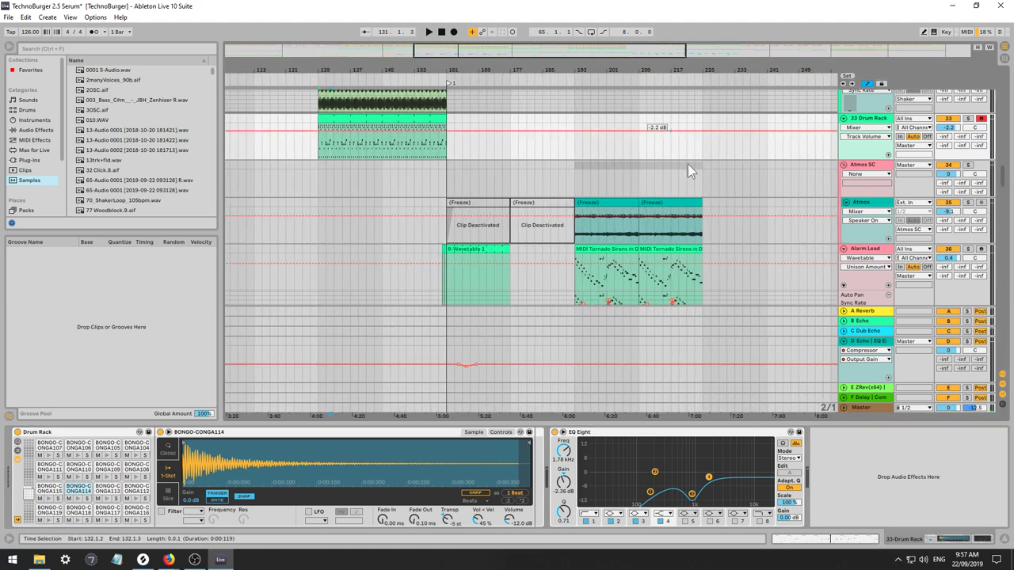
{"action": "left_click", "coordinate": [580, 281]}
{"action": "left_click", "coordinate": [452, 257]}
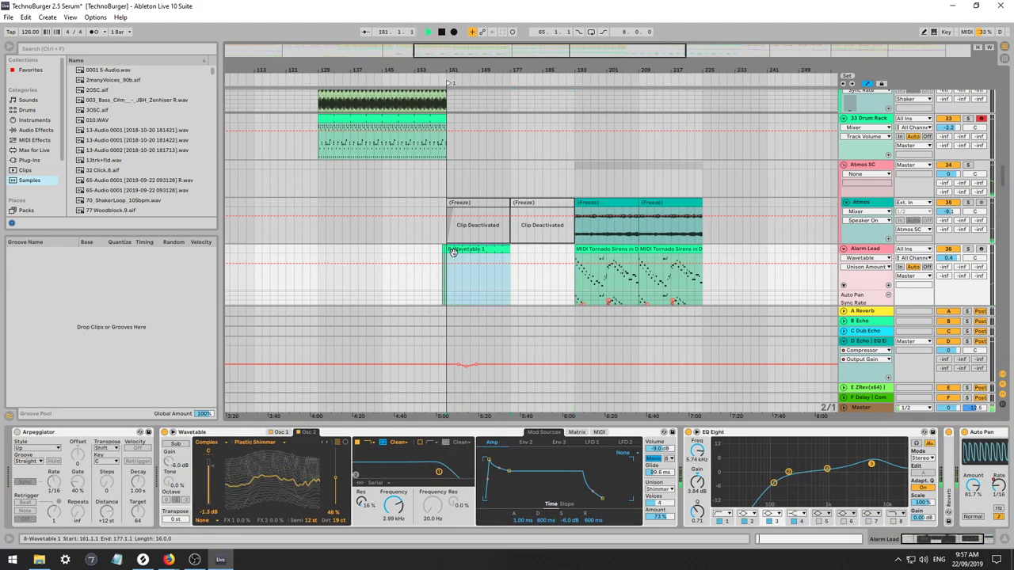
{"action": "left_click", "coordinate": [337, 120]}
{"action": "key", "text": "space"}
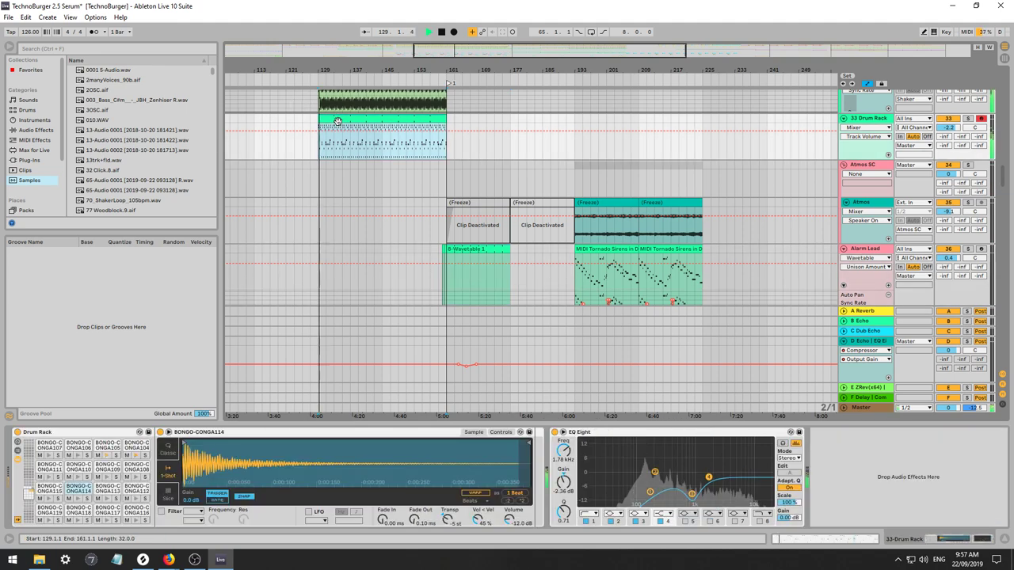
{"action": "double_click", "coordinate": [339, 122]}
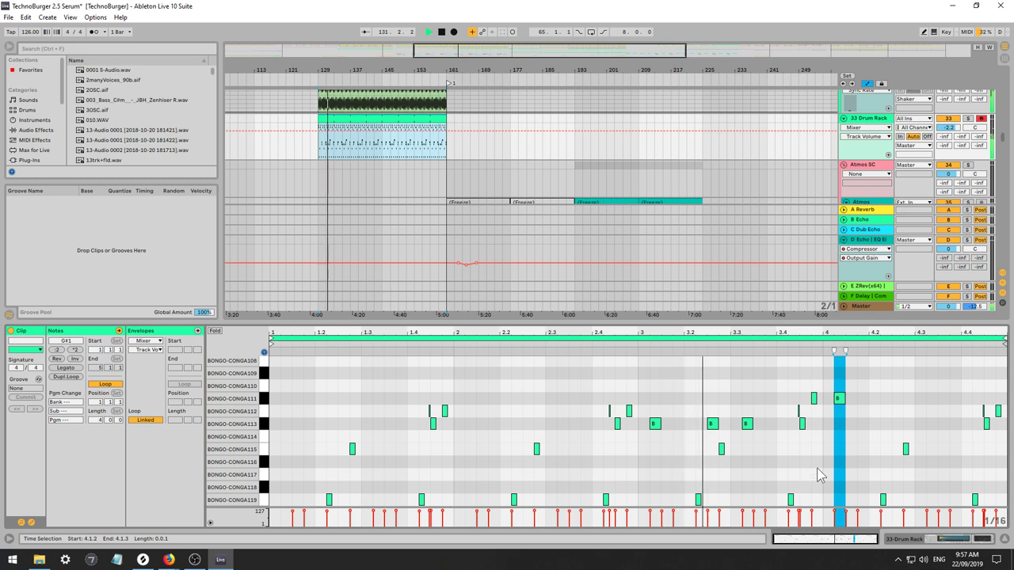
Move the bar 3 conga notes up a row or two and audition the result.
{"action": "key", "text": "space"}
{"action": "left_click", "coordinate": [654, 424]}
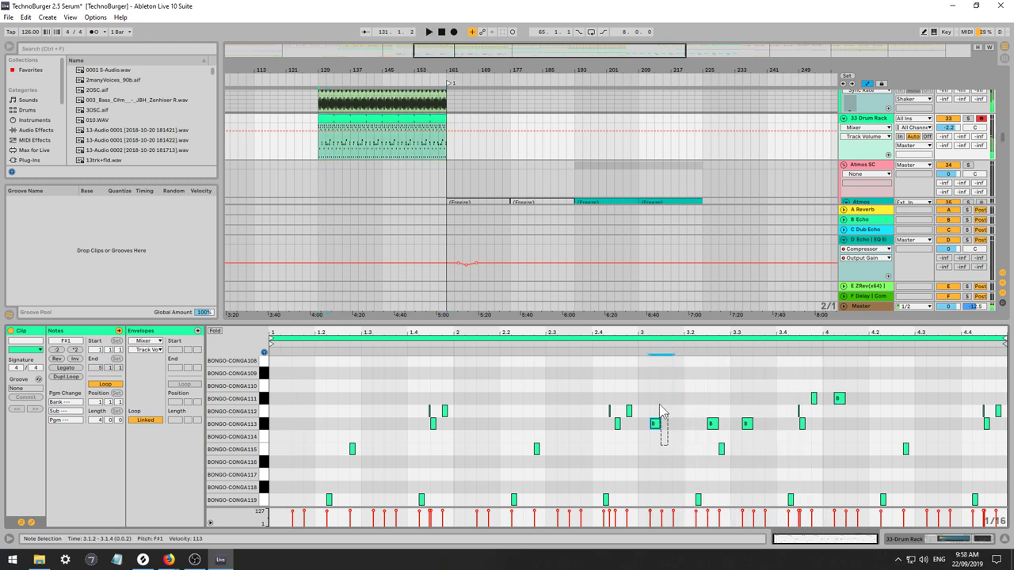
{"action": "mouse_move", "coordinate": [737, 414]}
{"action": "left_mouse_down"}
{"action": "mouse_move", "coordinate": [705, 419]}
{"action": "mouse_move", "coordinate": [738, 420]}
{"action": "left_mouse_up"}
{"action": "key", "text": "Up"}
{"action": "key", "text": "Up"}
{"action": "key", "text": "Up"}
{"action": "key", "text": "Down"}
{"action": "key", "text": "space"}
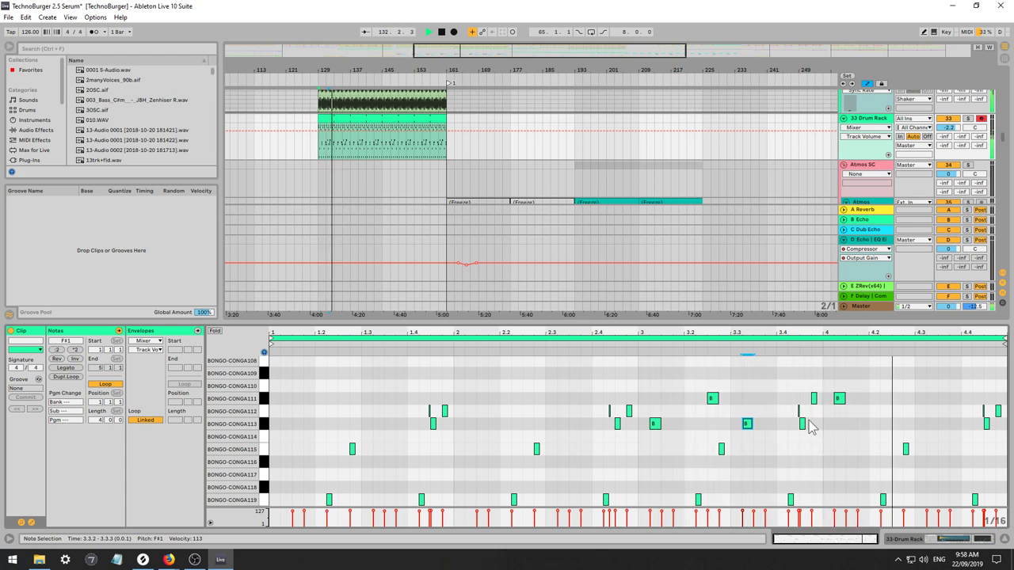
Raise the note at 3.4.3 up to the BONGO-CONGA109 row.
{"action": "key", "text": "space"}
{"action": "left_click", "coordinate": [802, 424]}
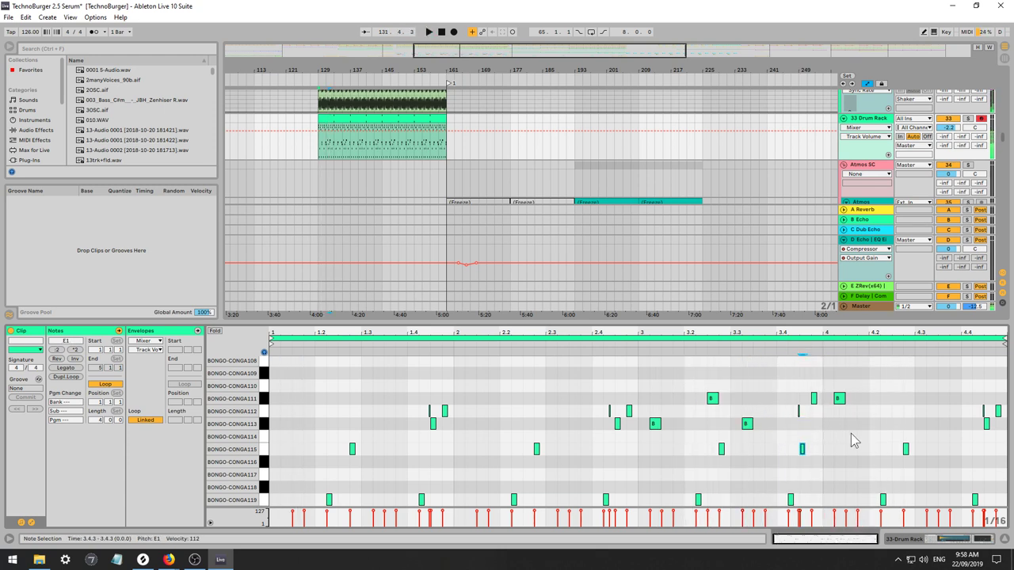
{"action": "key", "text": "Up"}
{"action": "key", "text": "Up"}
{"action": "key", "text": "Up"}
{"action": "key", "text": "Up"}
{"action": "key", "text": "space"}
{"action": "key", "text": "space"}
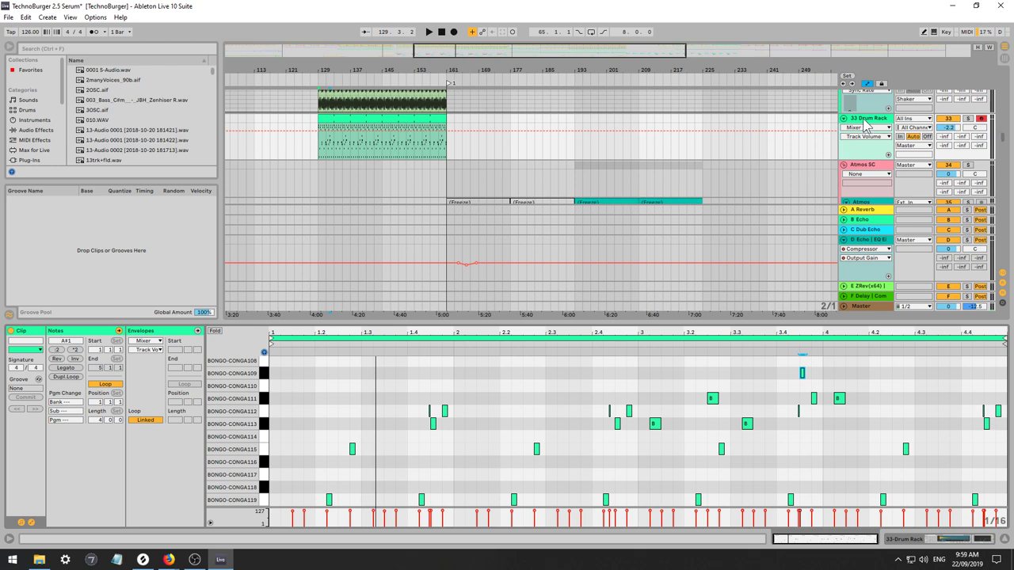
Place a locator near bar 173, then delete the Bass Drops locator.
{"action": "right_click", "coordinate": [493, 83]}
{"action": "left_click", "coordinate": [519, 109]}
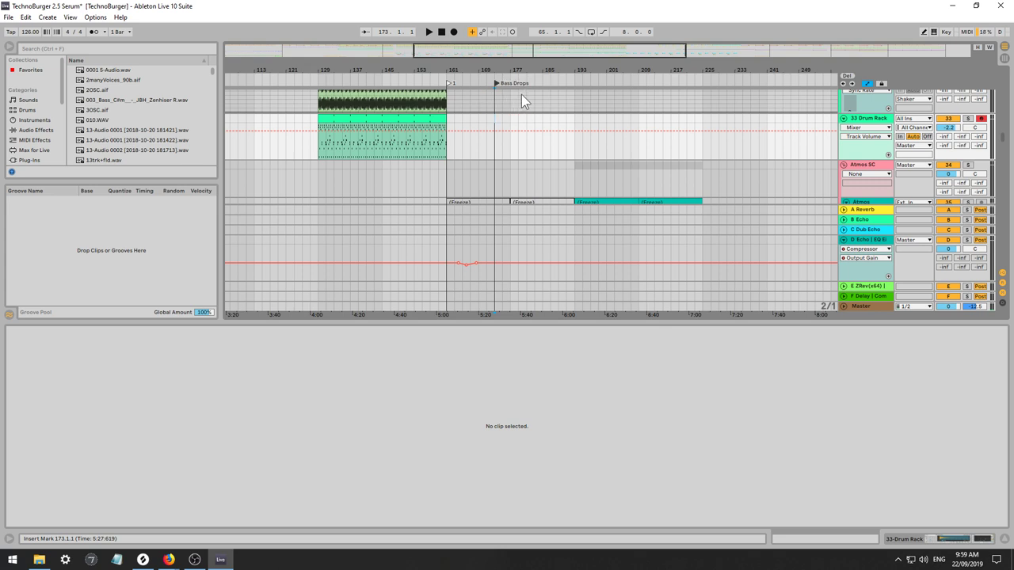
{"action": "right_click", "coordinate": [494, 85]}
{"action": "right_click", "coordinate": [491, 88]}
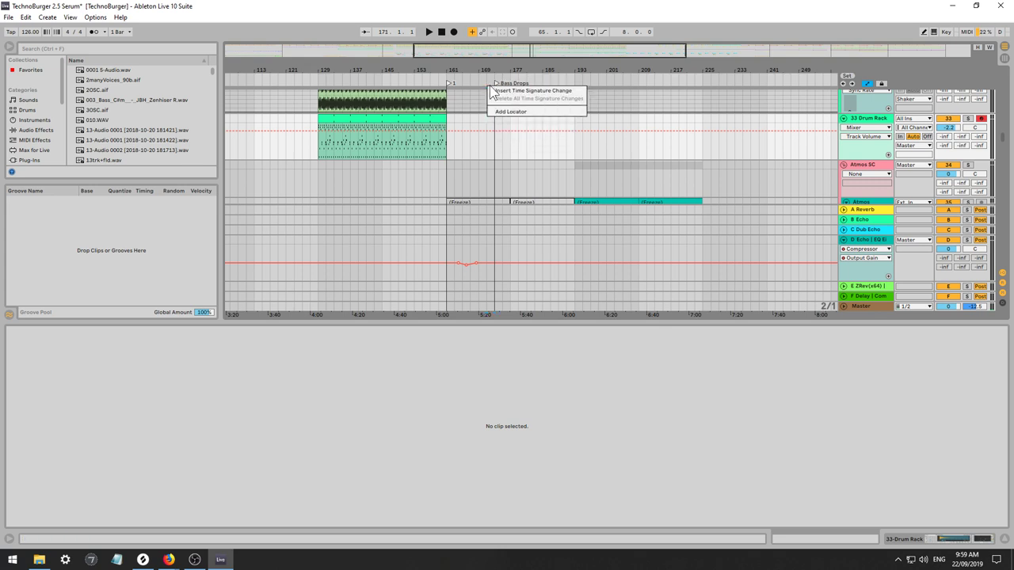
{"action": "left_click", "coordinate": [488, 83]}
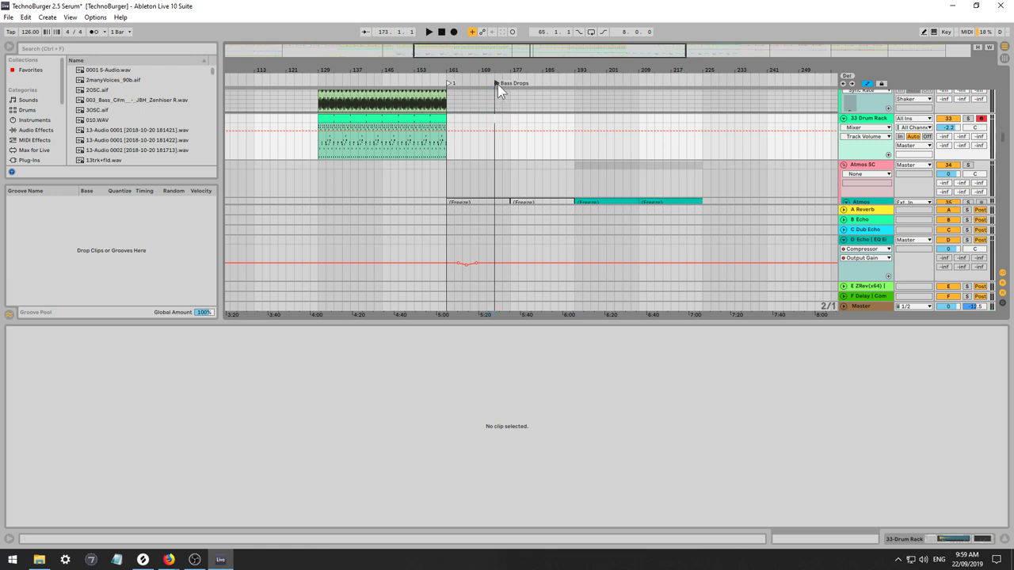
{"action": "key", "text": "Delete"}
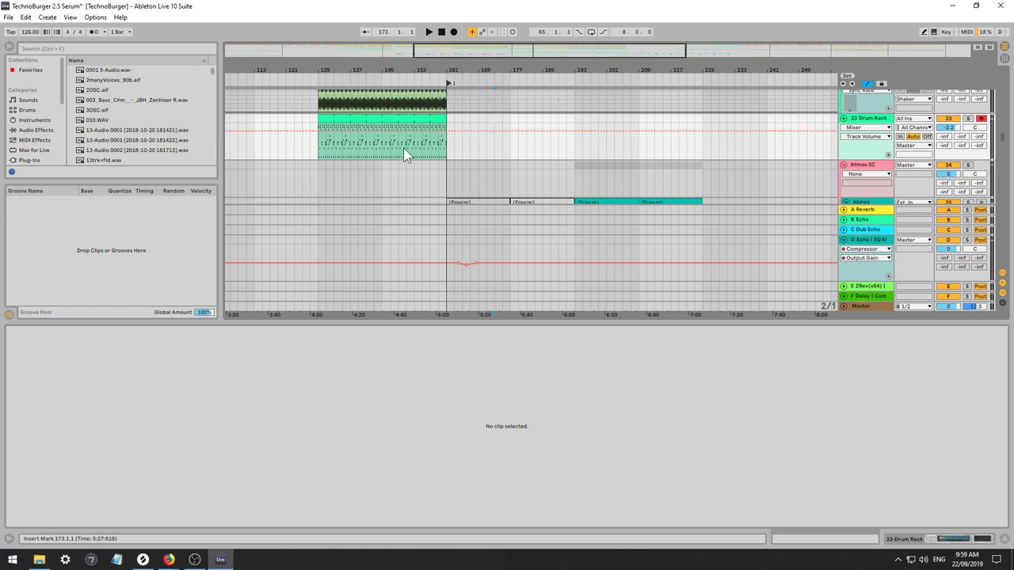
Nudge the G#1 note at 3.4.4 later and add two new conga notes one row apart after it.
{"action": "left_click", "coordinate": [356, 119]}
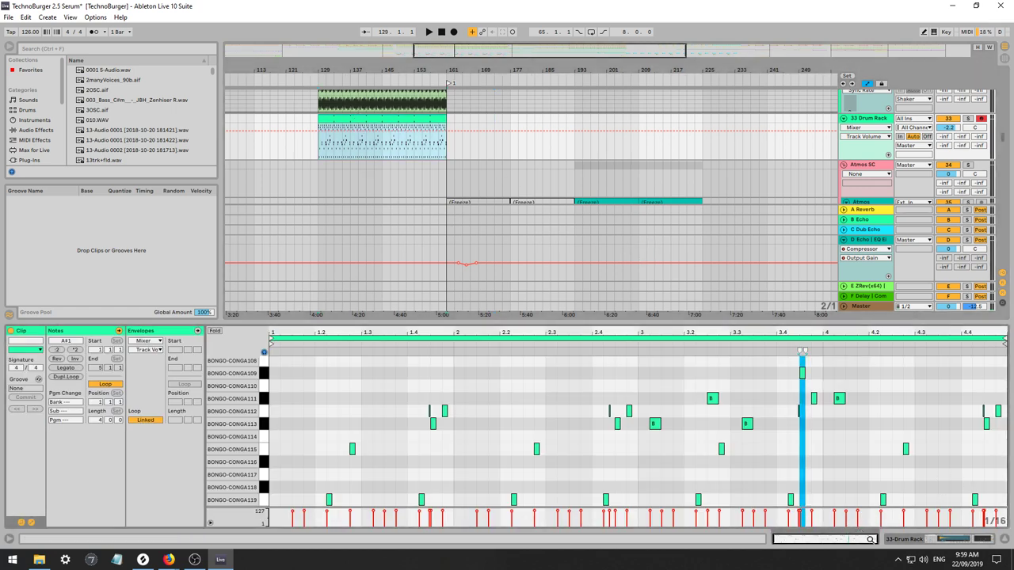
{"action": "left_click_drag", "start_coordinate": [870, 541], "coordinate": [869, 556]}
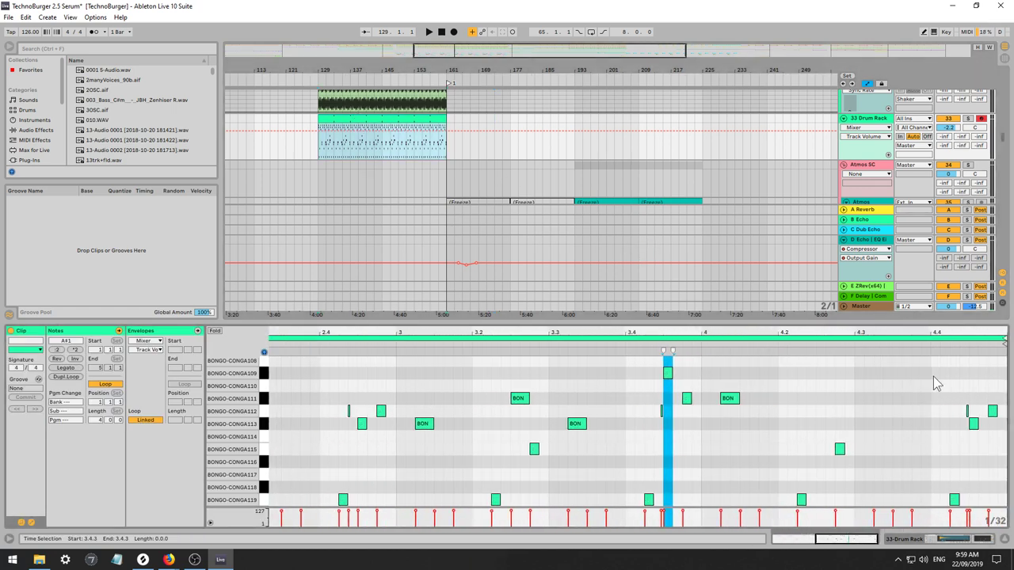
{"action": "key", "text": "space"}
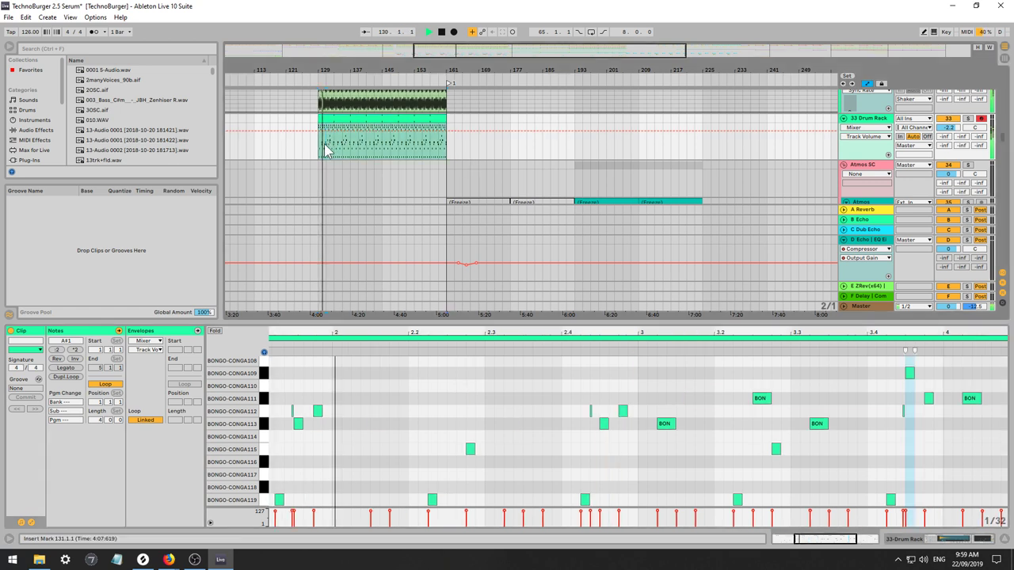
{"action": "left_click", "coordinate": [929, 403]}
{"action": "key", "text": "space"}
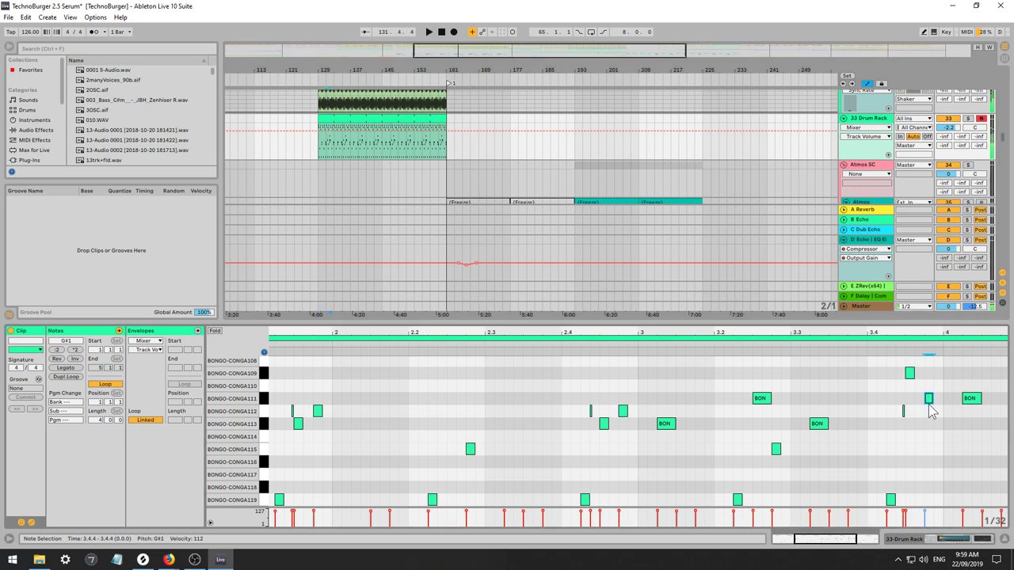
{"action": "key", "text": "Right"}
{"action": "double_click", "coordinate": [920, 402]}
{"action": "double_click", "coordinate": [930, 385]}
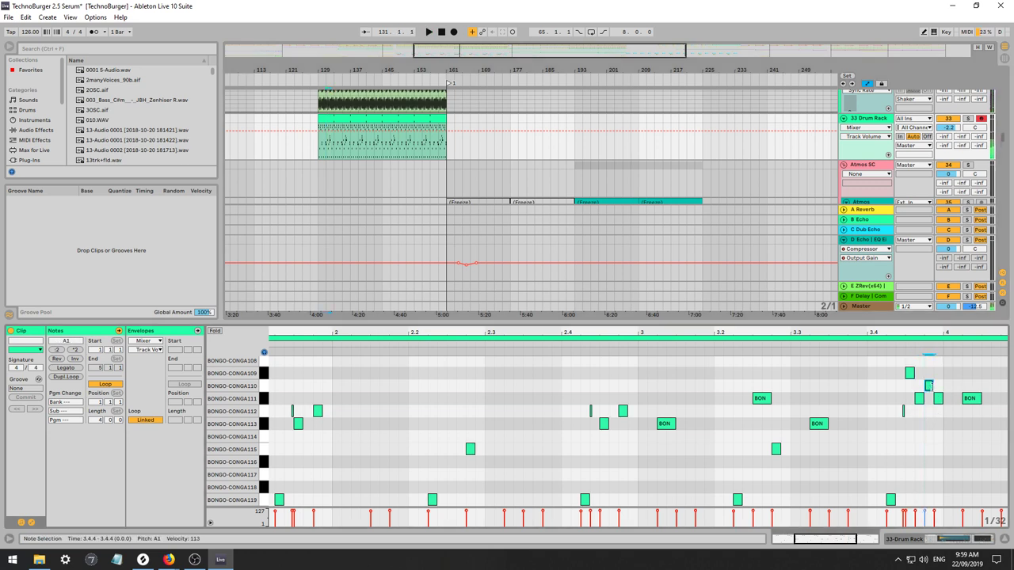
{"action": "key", "text": "space"}
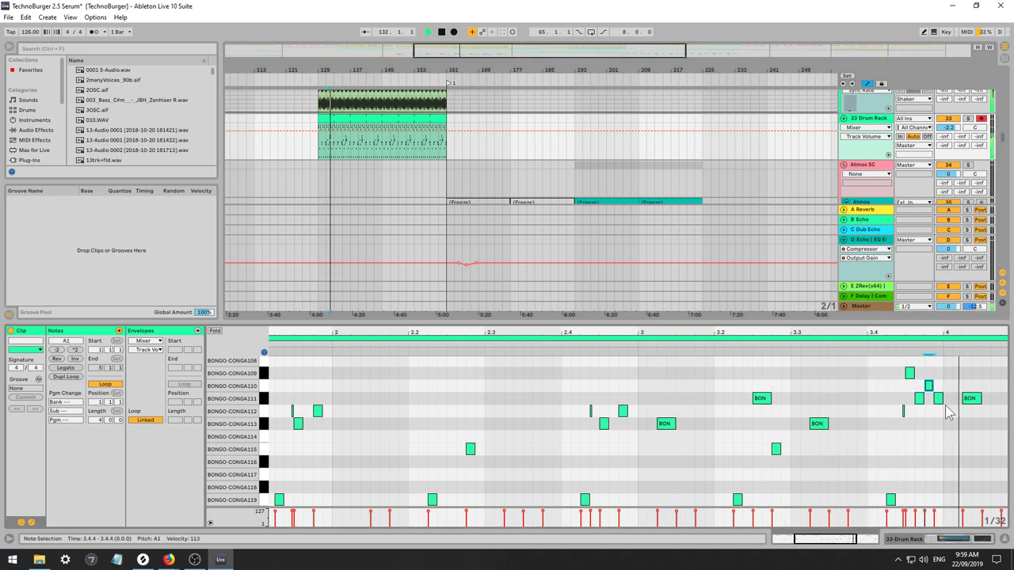
{"action": "key", "text": "space"}
Move a note up to BONGO-CONGA108 and raise the final BON note toward BONGO-CONGA101.
{"action": "left_click_drag", "start_coordinate": [951, 406], "coordinate": [940, 399]}
{"action": "key", "text": "Up"}
{"action": "key", "text": "Up"}
{"action": "key", "text": "Up"}
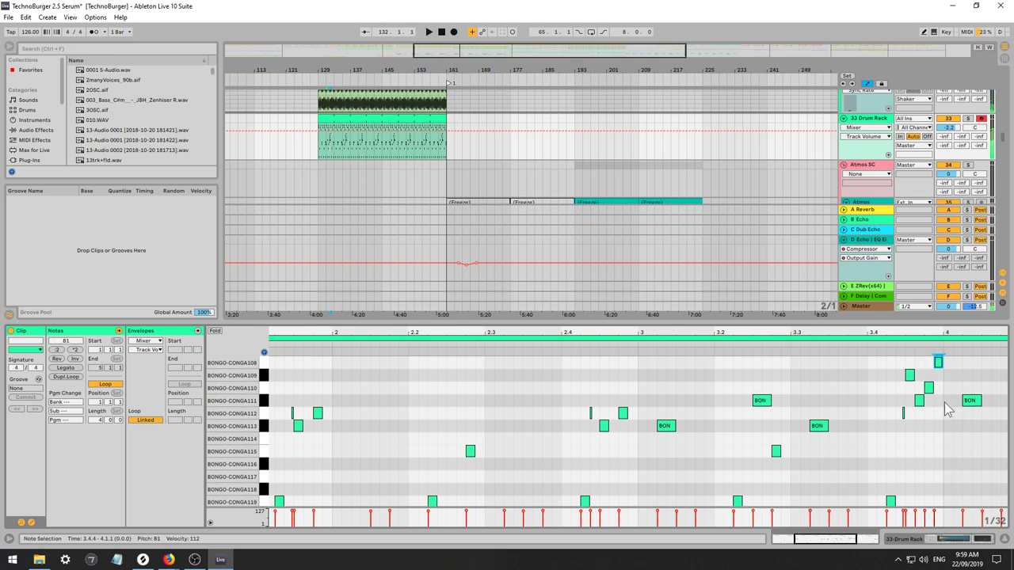
{"action": "key", "text": "space"}
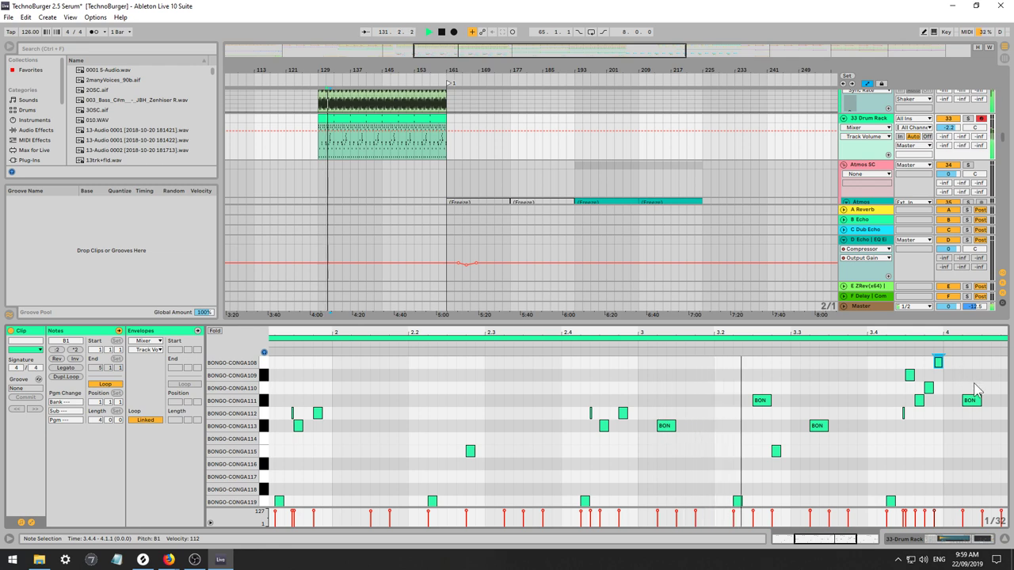
{"action": "key", "text": "space"}
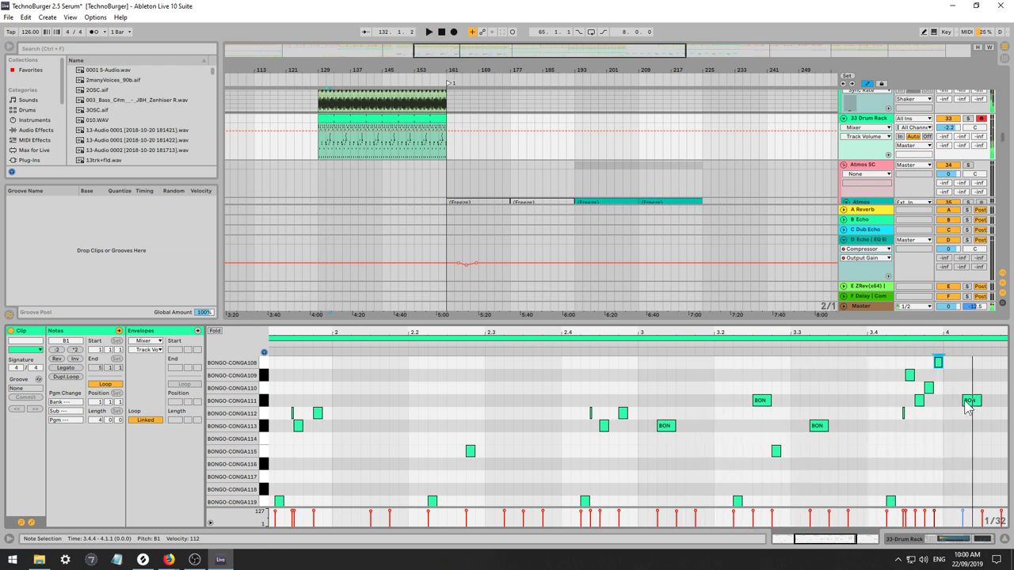
{"action": "left_click", "coordinate": [972, 403]}
{"action": "key", "text": "Up"}
{"action": "key", "text": "Up"}
{"action": "key", "text": "Up"}
{"action": "key", "text": "Up"}
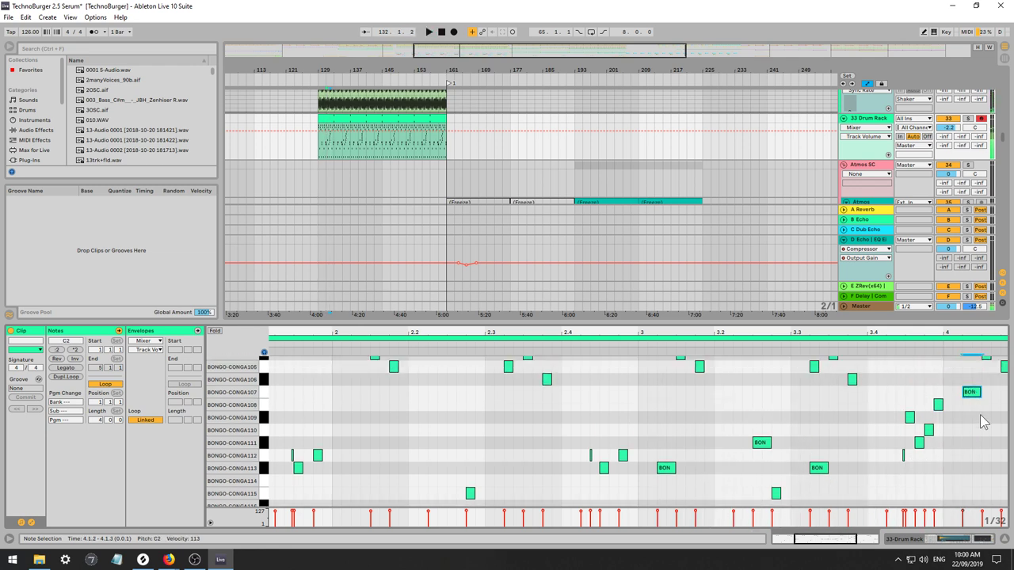
{"action": "key", "text": "Up"}
{"action": "key", "text": "Up"}
{"action": "key", "text": "Up"}
{"action": "key", "text": "Up"}
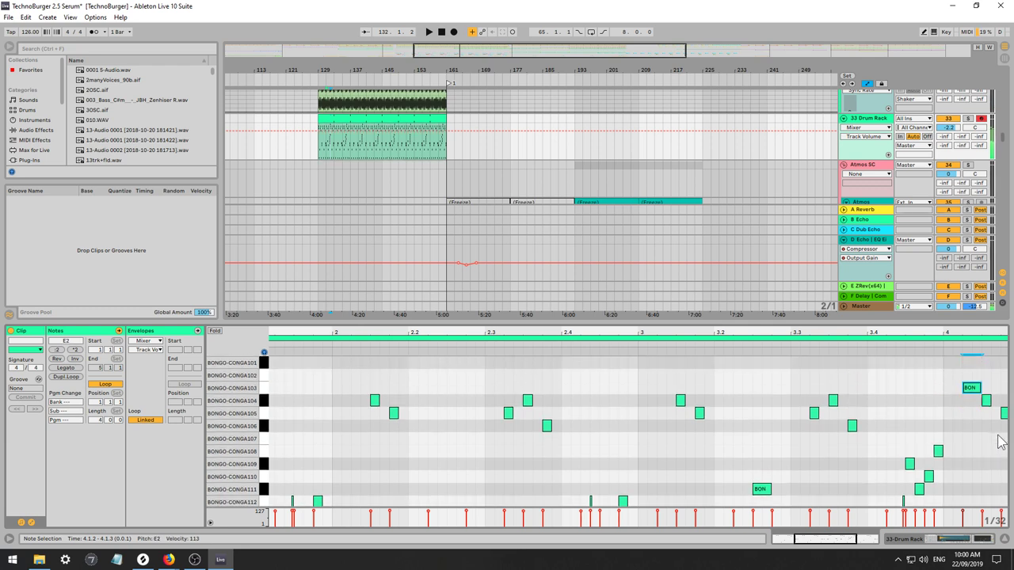
{"action": "key", "text": "Up"}
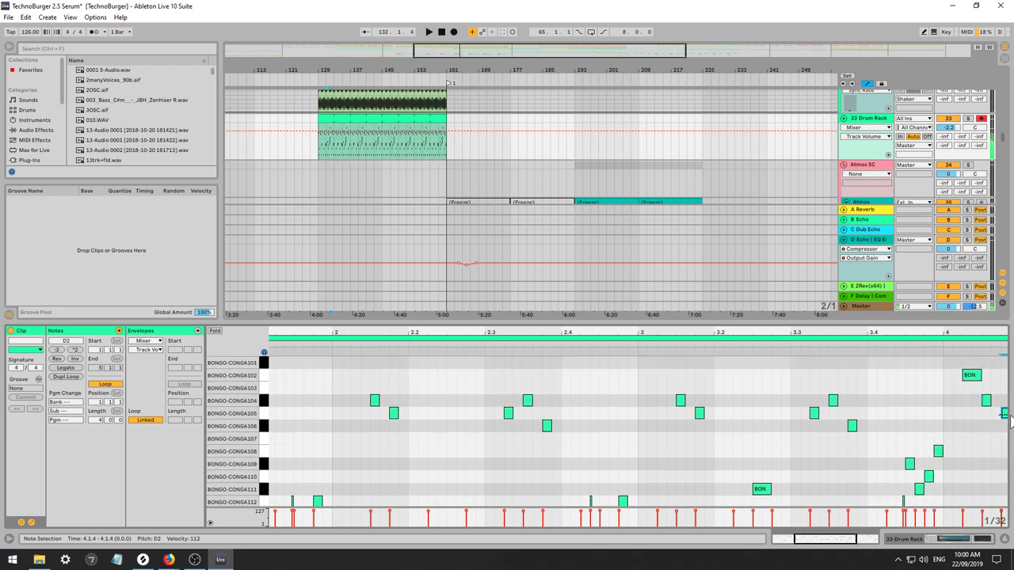
{"action": "key", "text": "Up"}
{"action": "key", "text": "Up"}
{"action": "key", "text": "Up"}
{"action": "key", "text": "Up"}
{"action": "key", "text": "space"}
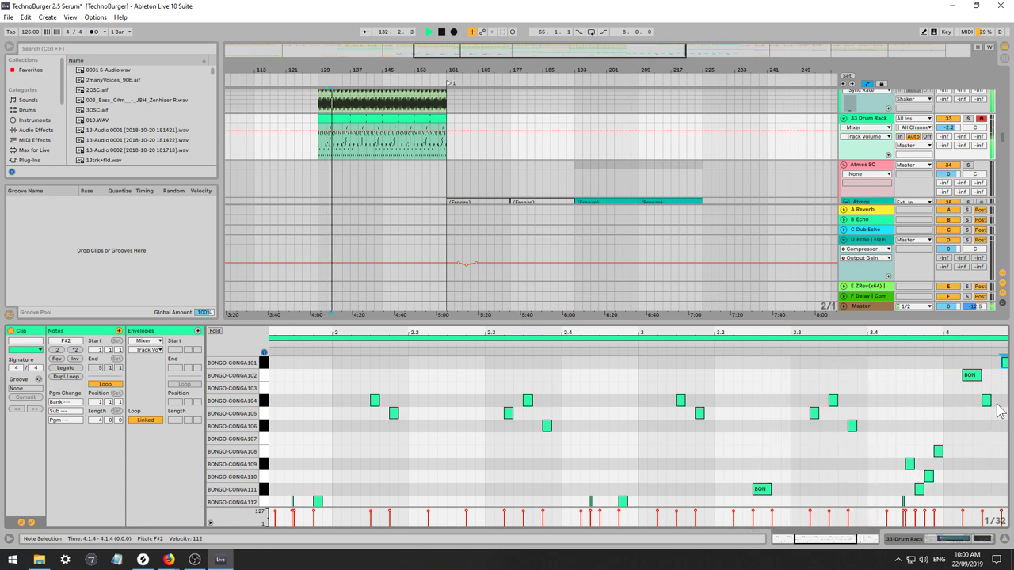
{"action": "key", "text": "space"}
Drop the end notes onto BONGO-CONGA107, shortening one to half length.
{"action": "left_click", "coordinate": [973, 376]}
{"action": "key", "text": "Down"}
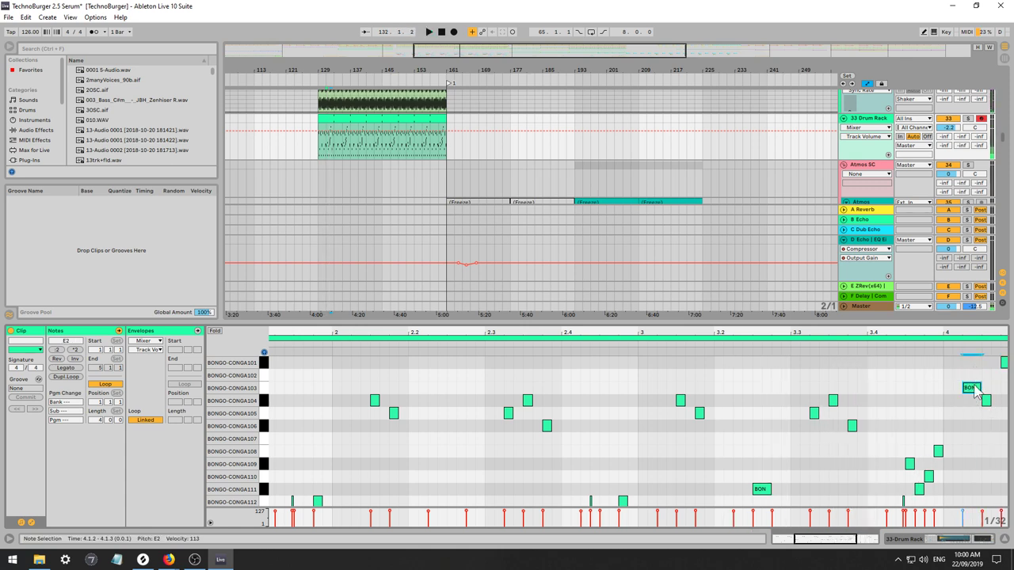
{"action": "left_click_drag", "start_coordinate": [975, 391], "coordinate": [981, 439]}
{"action": "key", "text": "space"}
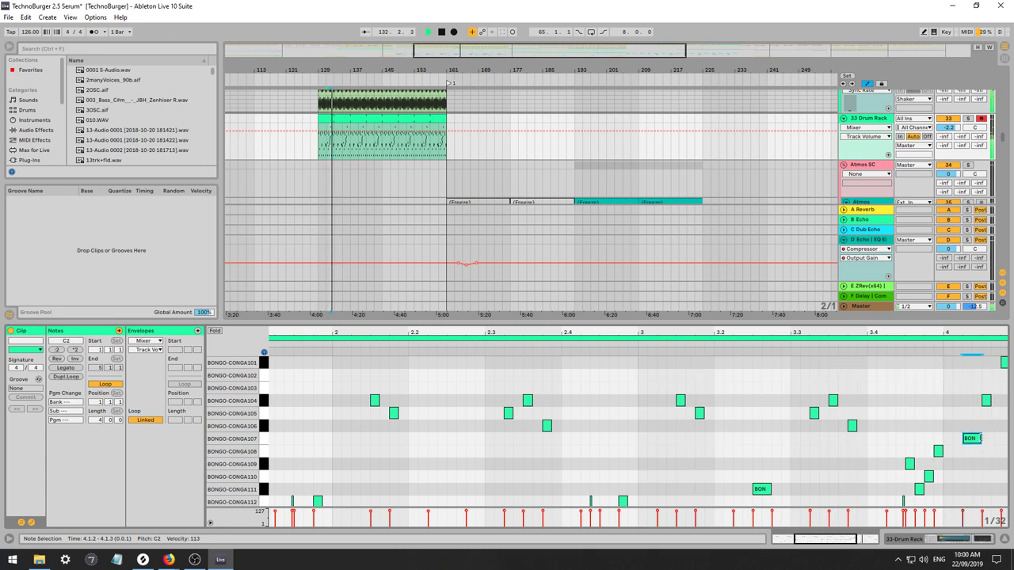
{"action": "left_click_drag", "start_coordinate": [981, 439], "coordinate": [972, 439]}
{"action": "key", "text": "space"}
{"action": "key", "text": "space"}
{"action": "key", "text": "space"}
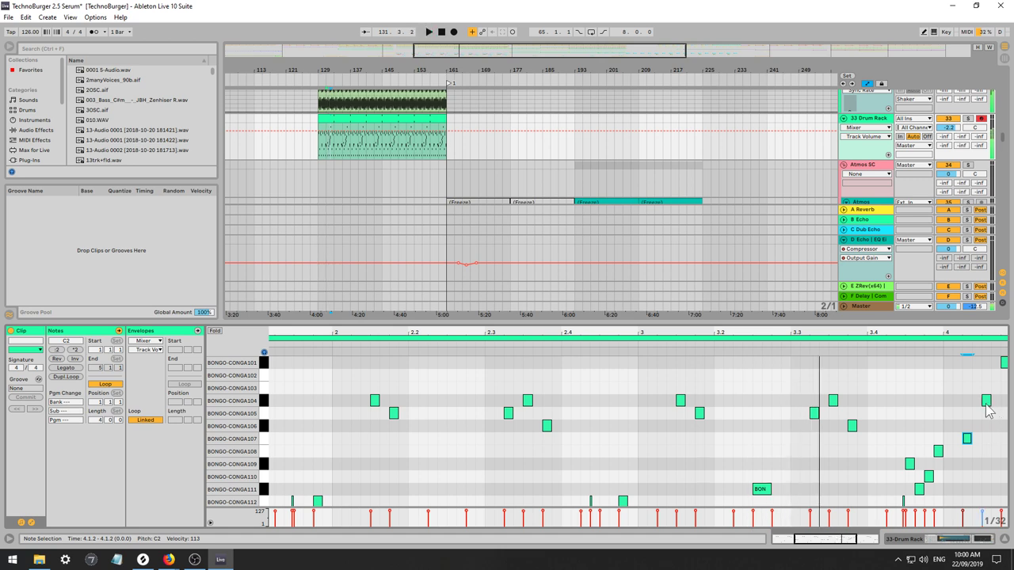
{"action": "left_click_drag", "start_coordinate": [987, 403], "coordinate": [987, 439]}
{"action": "key", "text": "space"}
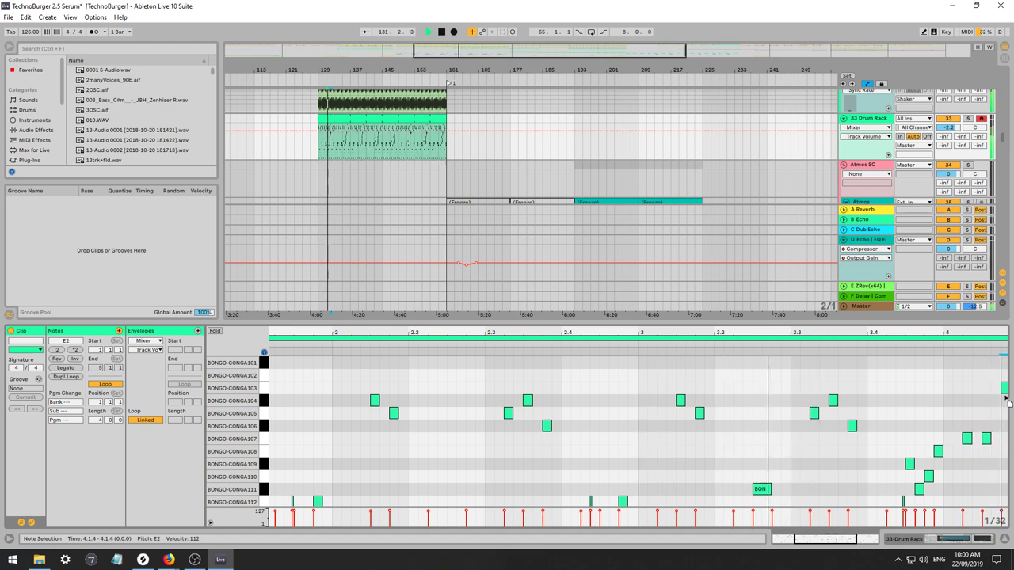
{"action": "left_click_drag", "start_coordinate": [1006, 396], "coordinate": [1004, 438]}
{"action": "key", "text": "space"}
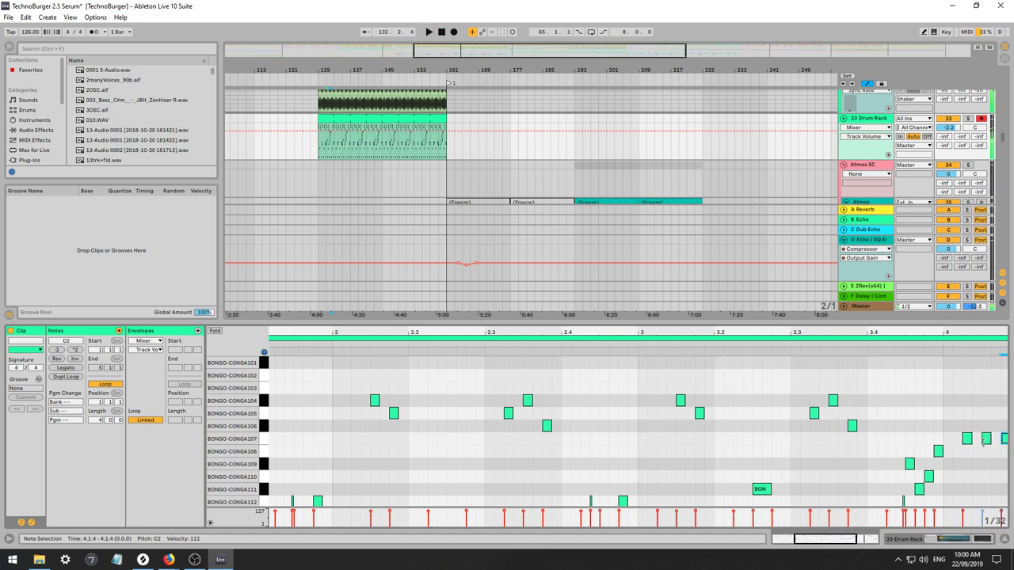
{"action": "key", "text": "space"}
Select the two end BONGO-CONGA107 notes and undo the last three note edits.
{"action": "left_click_drag", "start_coordinate": [960, 427], "coordinate": [993, 440]}
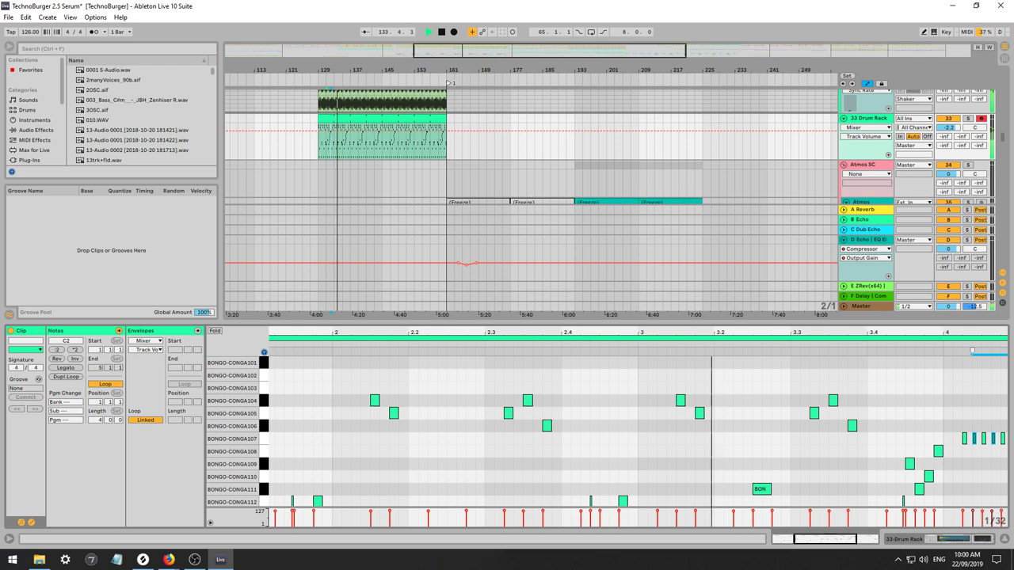
{"action": "left_click_drag", "start_coordinate": [789, 539], "coordinate": [852, 545]}
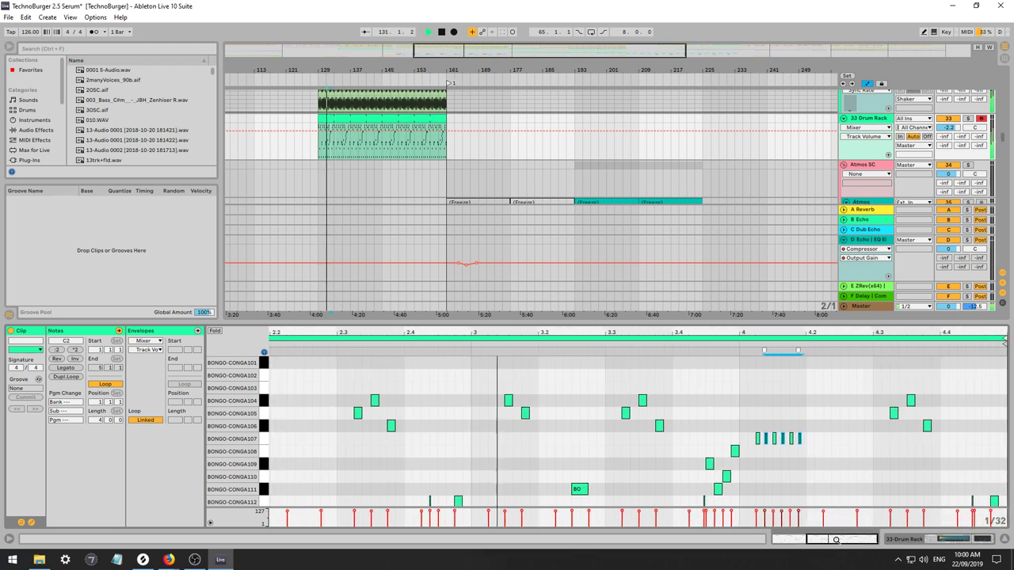
{"action": "key", "text": "ctrl+z"}
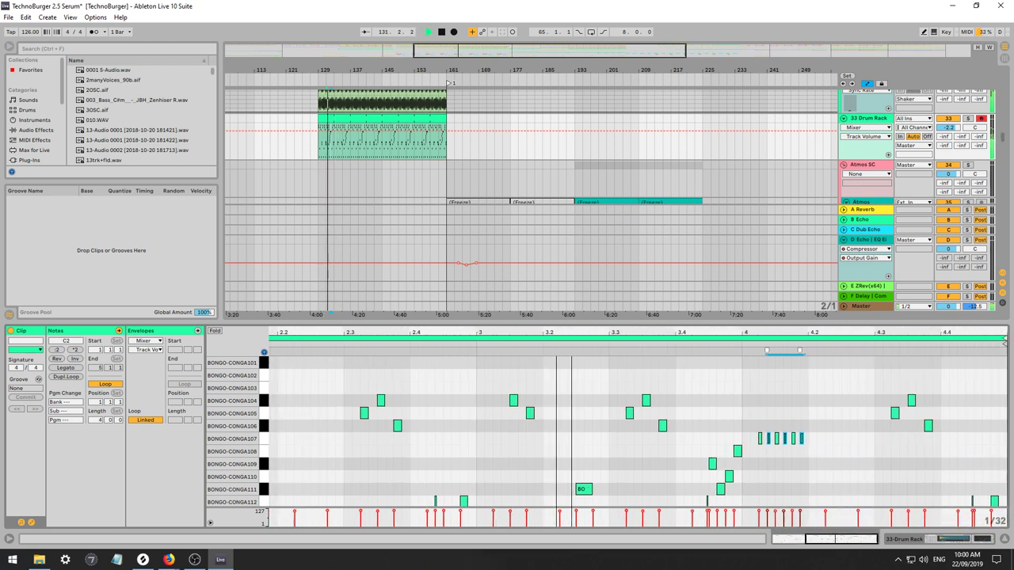
{"action": "key", "text": "ctrl+z"}
{"action": "key", "text": "ctrl+z"}
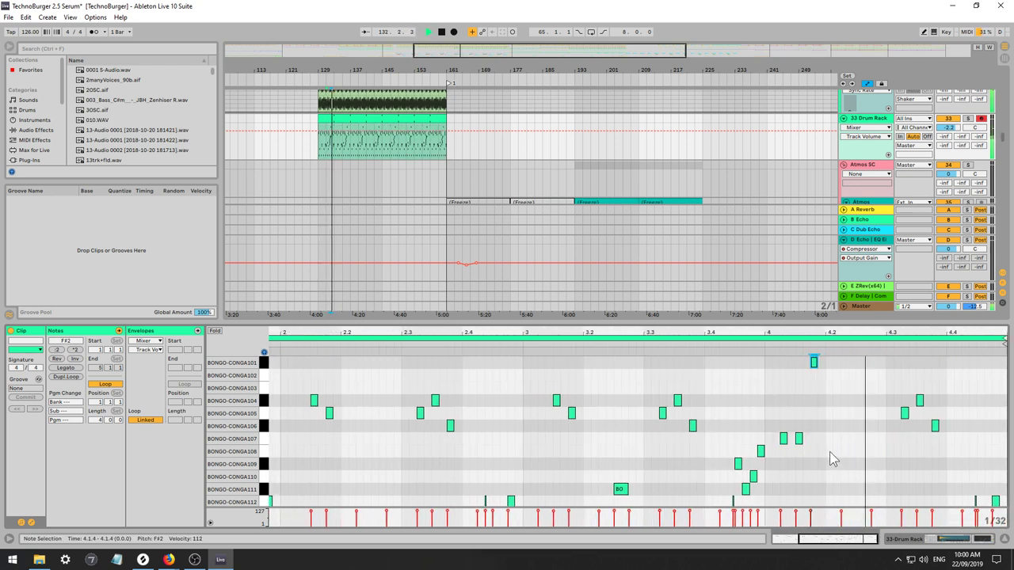
{"action": "key", "text": "ctrl+z"}
Delete the selected BONGO-CONGA107 note, lower the 4.1 note to B1, and audition from bar 131.
{"action": "key", "text": "z"}
{"action": "double_click", "coordinate": [847, 540]}
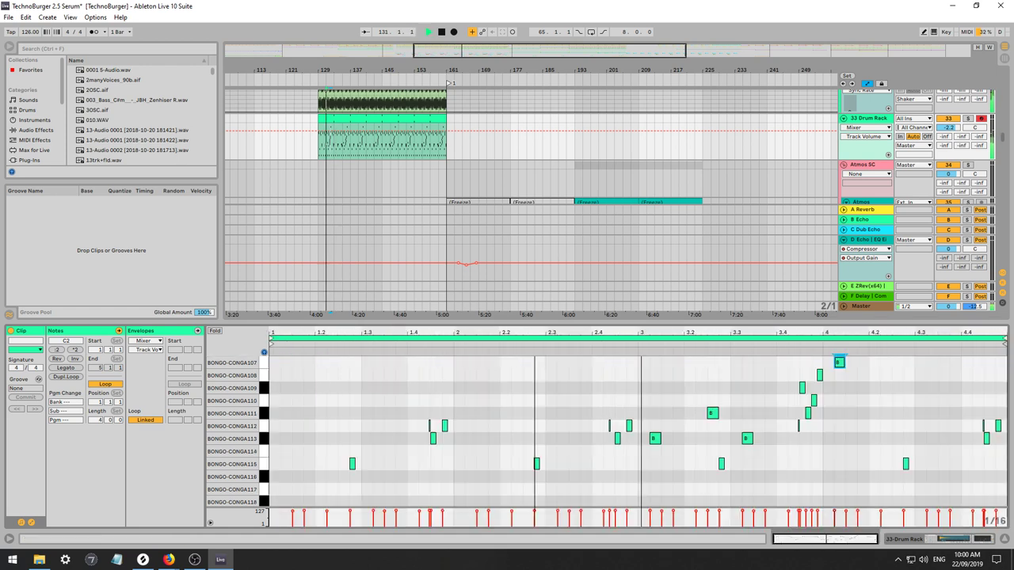
{"action": "left_click_drag", "start_coordinate": [848, 540], "coordinate": [851, 547]}
{"action": "key", "text": "Delete"}
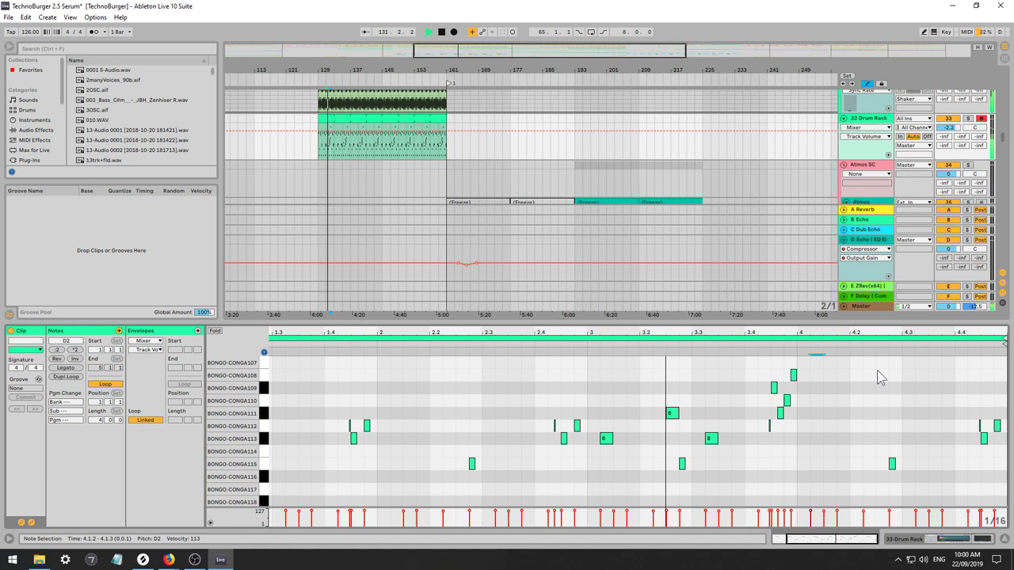
{"action": "left_click", "coordinate": [834, 400]}
{"action": "key", "text": "ctrl+z"}
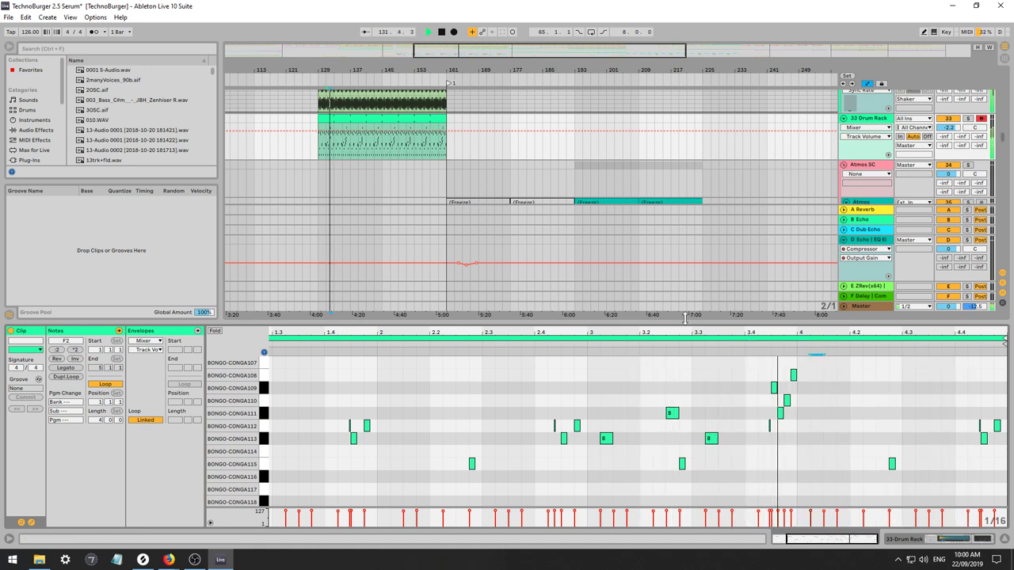
{"action": "key", "text": "Down"}
{"action": "key", "text": "Down"}
{"action": "key", "text": "Down"}
{"action": "key", "text": "Down"}
{"action": "key", "text": "Down"}
{"action": "key", "text": "Down"}
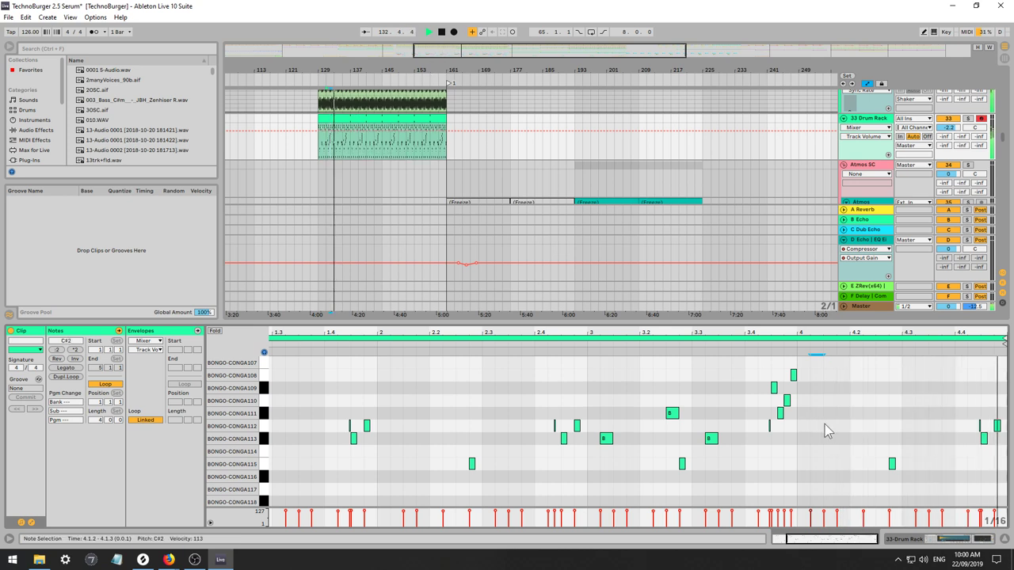
{"action": "key", "text": "space"}
{"action": "key", "text": "space"}
{"action": "scroll", "coordinate": [816, 418], "scroll_direction": "down", "scroll_amount": 1}
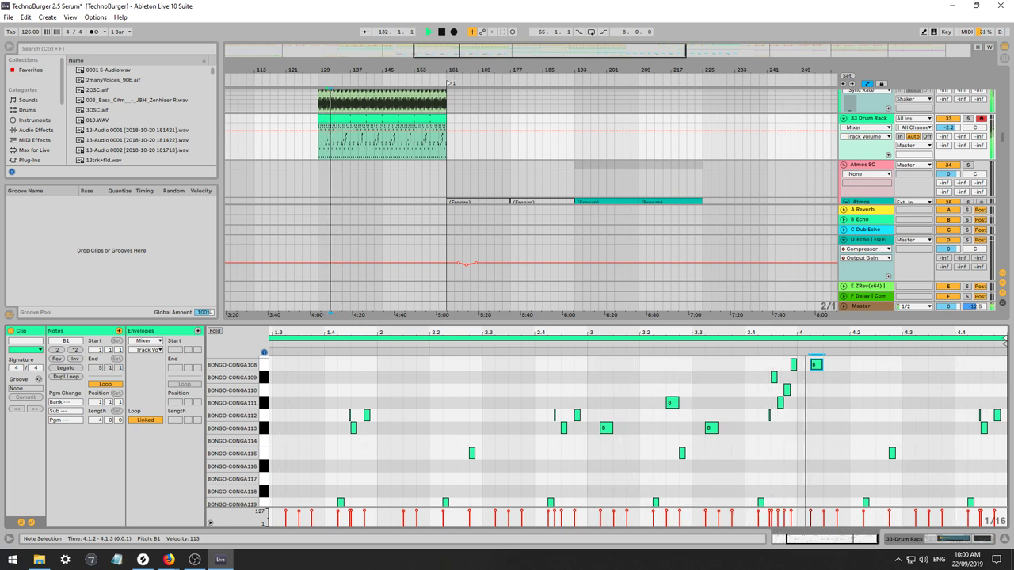
{"action": "key", "text": "space"}
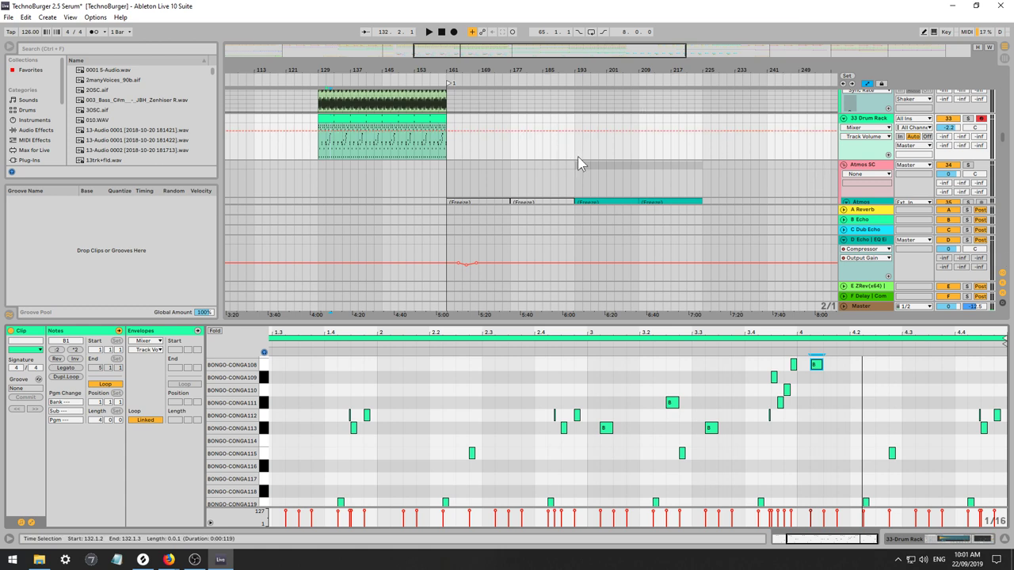
{"action": "scroll", "coordinate": [573, 163], "scroll_direction": "down", "scroll_amount": 1}
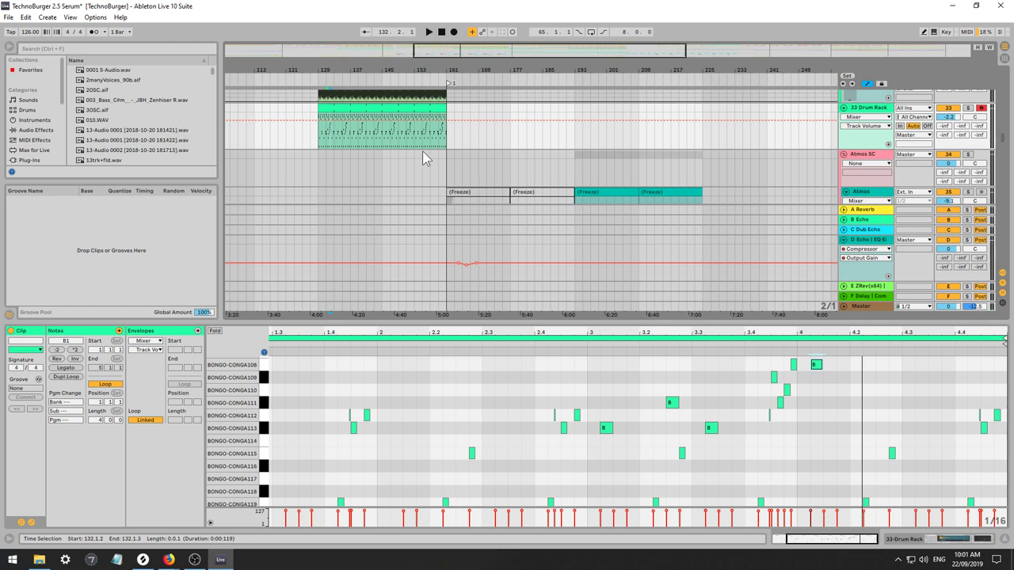
Zoom the arrangement to bars 125–191 and reopen the bongo clip's notes.
{"action": "left_click", "coordinate": [371, 165]}
{"action": "key", "text": "space"}
{"action": "left_click_drag", "start_coordinate": [439, 50], "coordinate": [440, 16]}
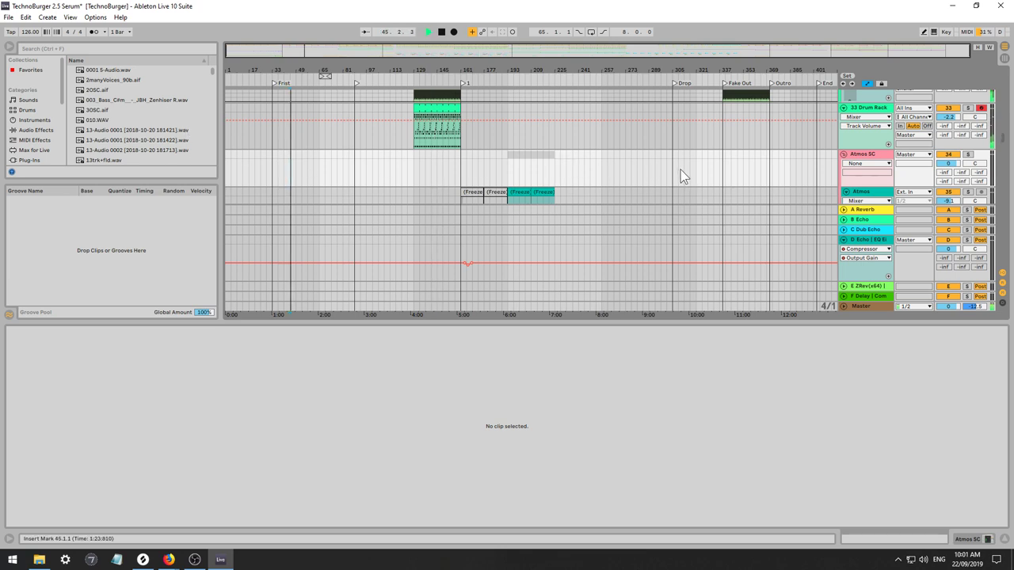
{"action": "key", "text": "space"}
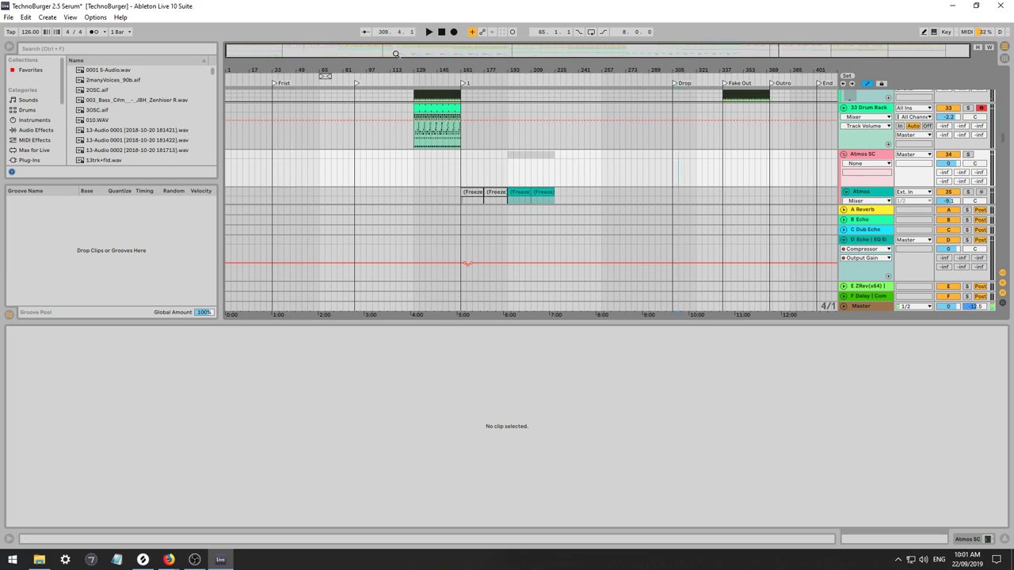
{"action": "left_click_drag", "start_coordinate": [394, 52], "coordinate": [394, 60]}
{"action": "left_click_drag", "start_coordinate": [467, 54], "coordinate": [475, 124]}
{"action": "left_click", "coordinate": [418, 111]}
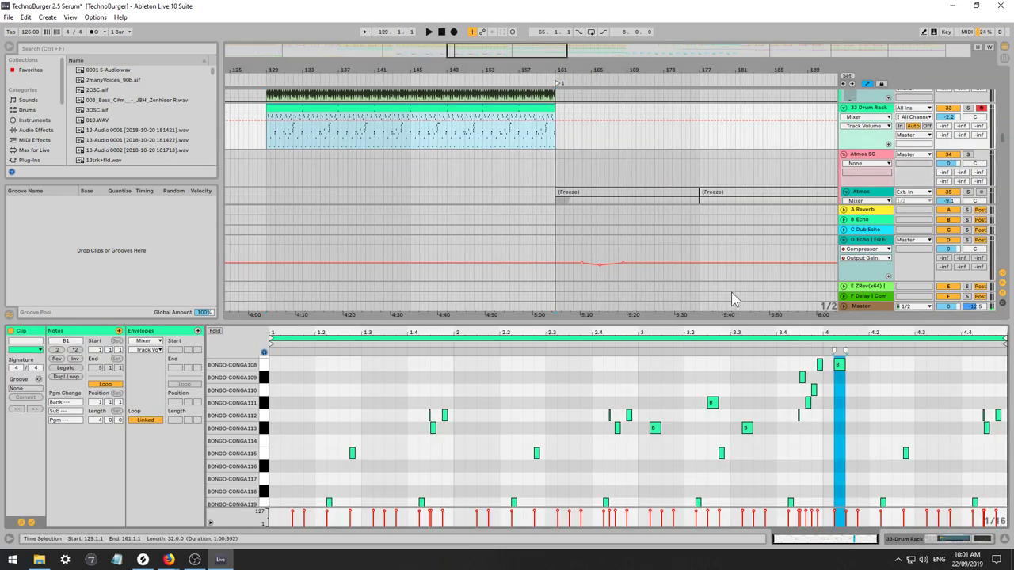
Bring beat 4 of the conga clip into view in the note editor and audition it.
{"action": "left_click", "coordinate": [855, 404]}
{"action": "scroll", "coordinate": [864, 411], "scroll_direction": "down", "scroll_amount": 1}
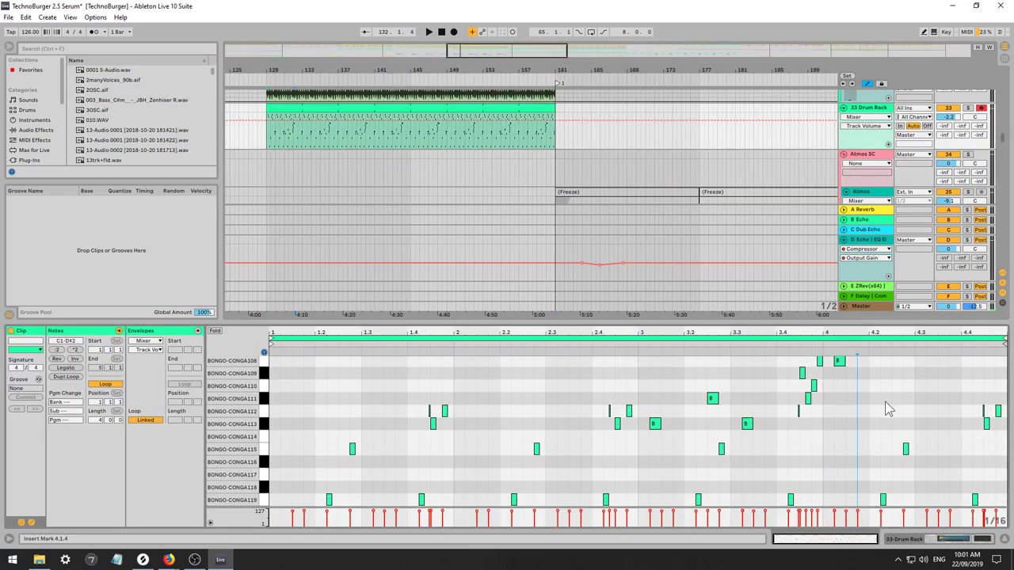
{"action": "scroll", "coordinate": [882, 410], "scroll_direction": "up", "scroll_amount": 3}
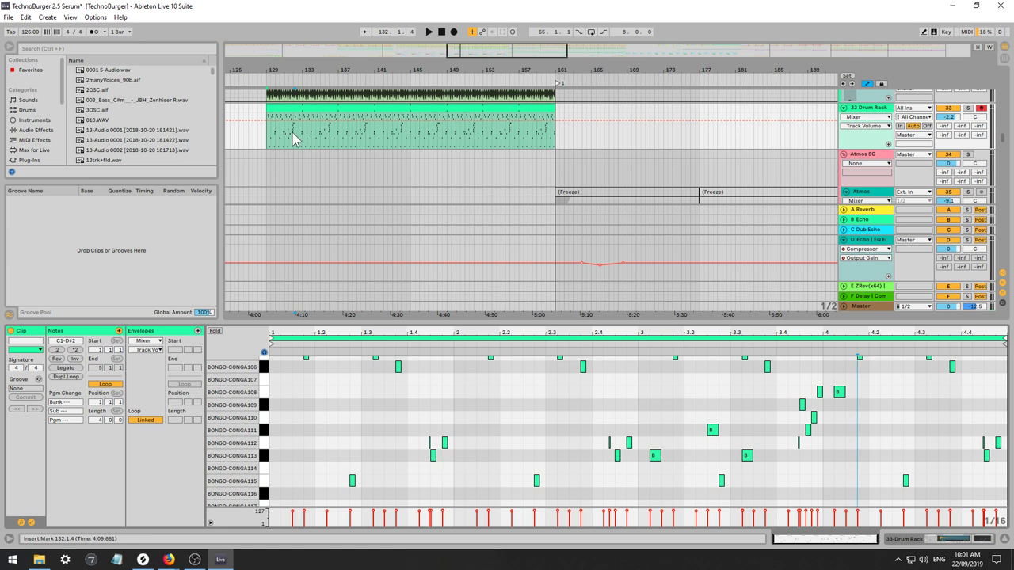
{"action": "left_click", "coordinate": [879, 410]}
{"action": "scroll", "coordinate": [918, 421], "scroll_direction": "up", "scroll_amount": 1}
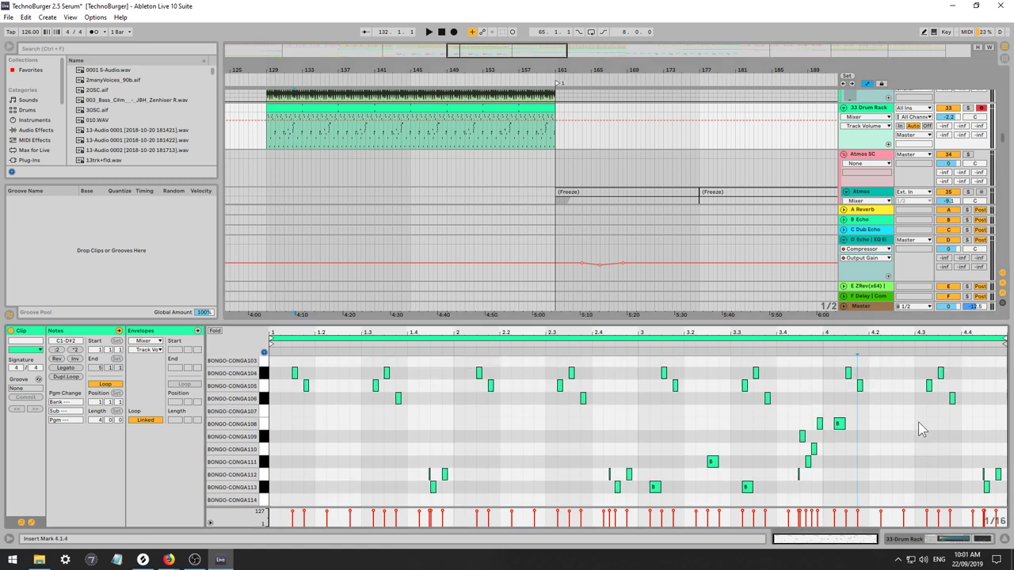
{"action": "key", "text": "space"}
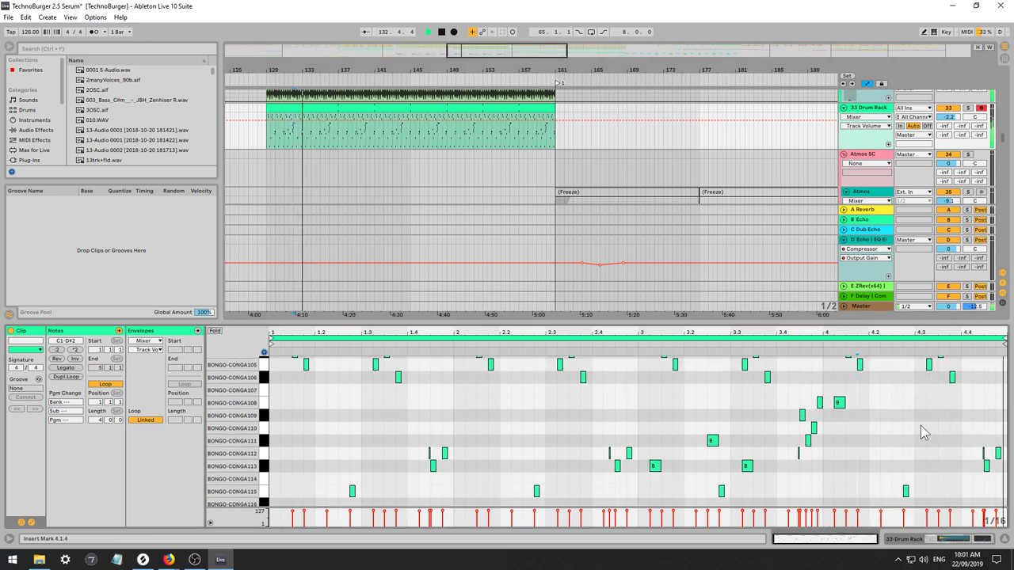
{"action": "scroll", "coordinate": [945, 427], "scroll_direction": "down", "scroll_amount": 1}
{"action": "left_click", "coordinate": [975, 444]}
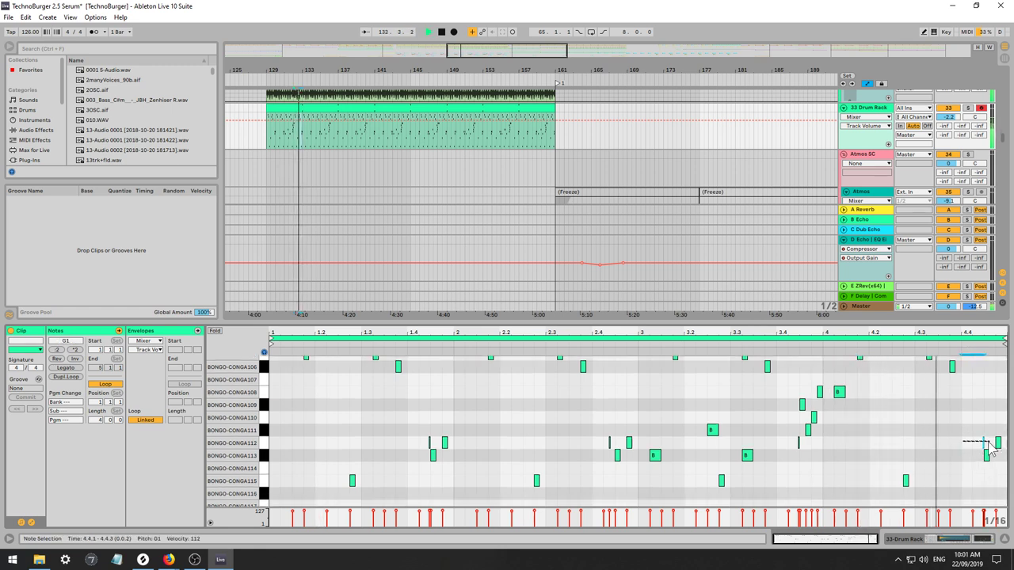
{"action": "left_click_drag", "start_coordinate": [849, 541], "coordinate": [865, 563]}
{"action": "key", "text": "space"}
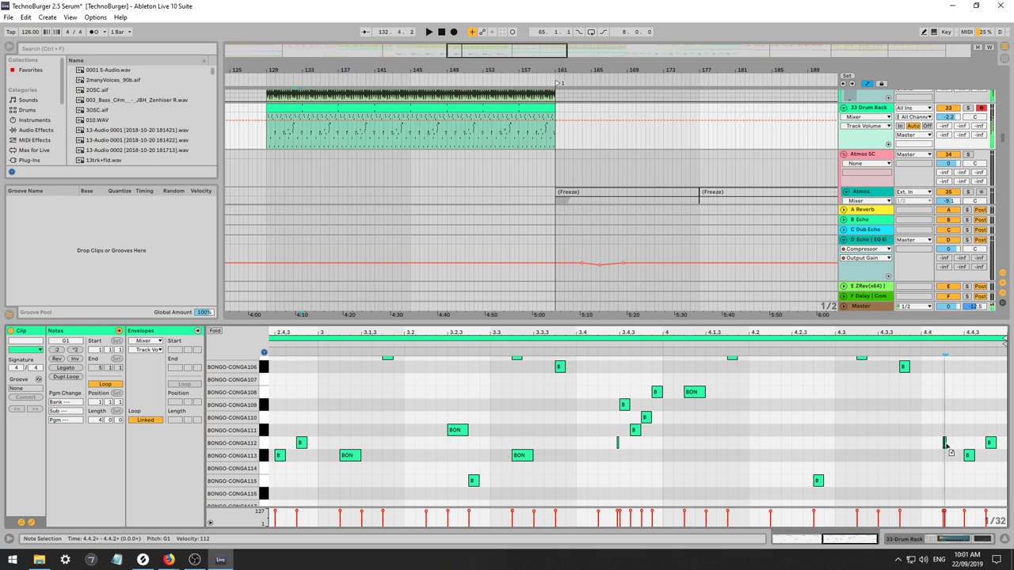
Copy the short BONGO-CONGA112 note slightly later, try higher rows, then delete it.
{"action": "left_click_drag", "start_coordinate": [951, 452], "coordinate": [961, 452]}
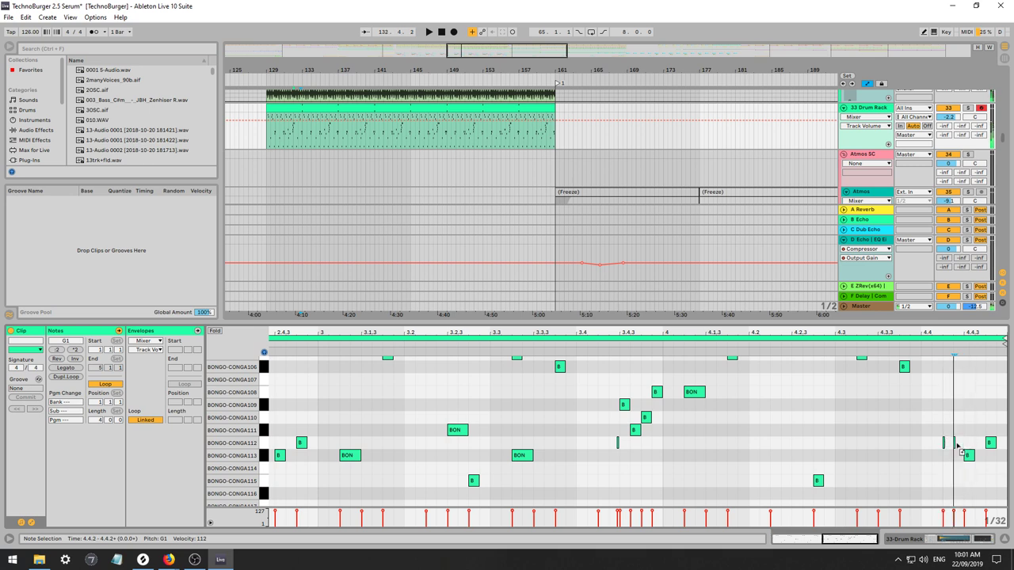
{"action": "left_click", "coordinate": [1006, 403]}
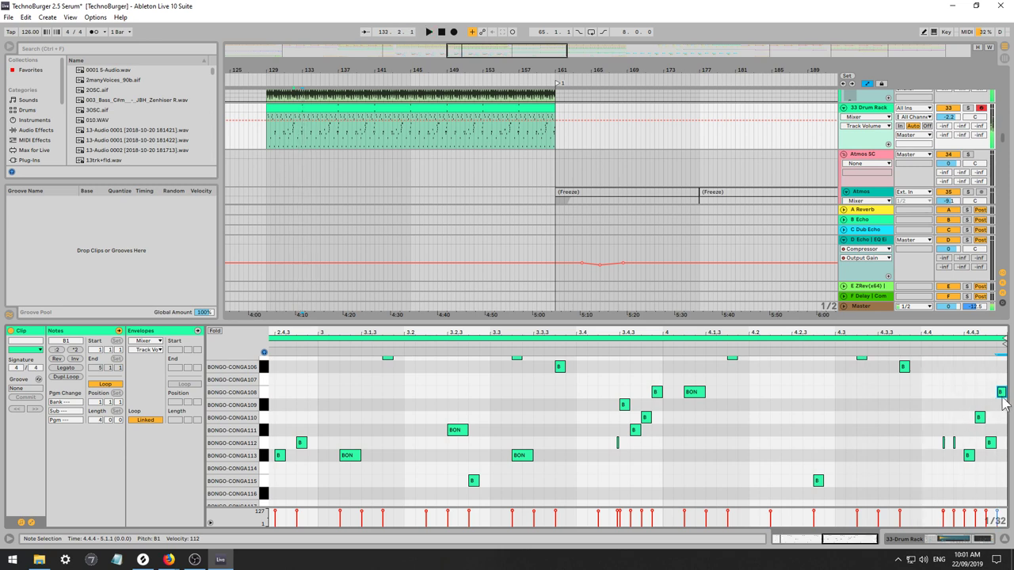
{"action": "key", "text": "Up"}
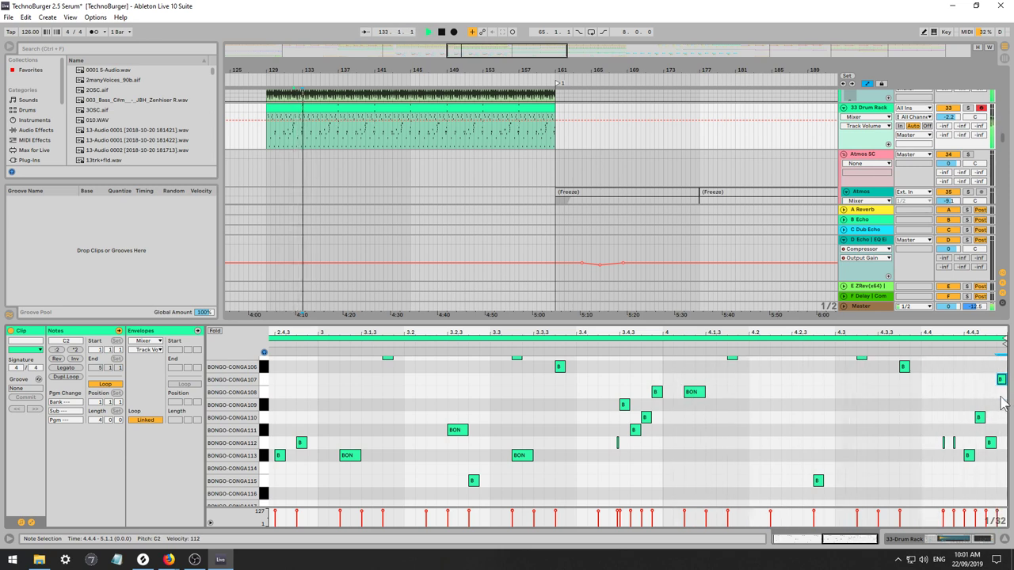
{"action": "key", "text": "space"}
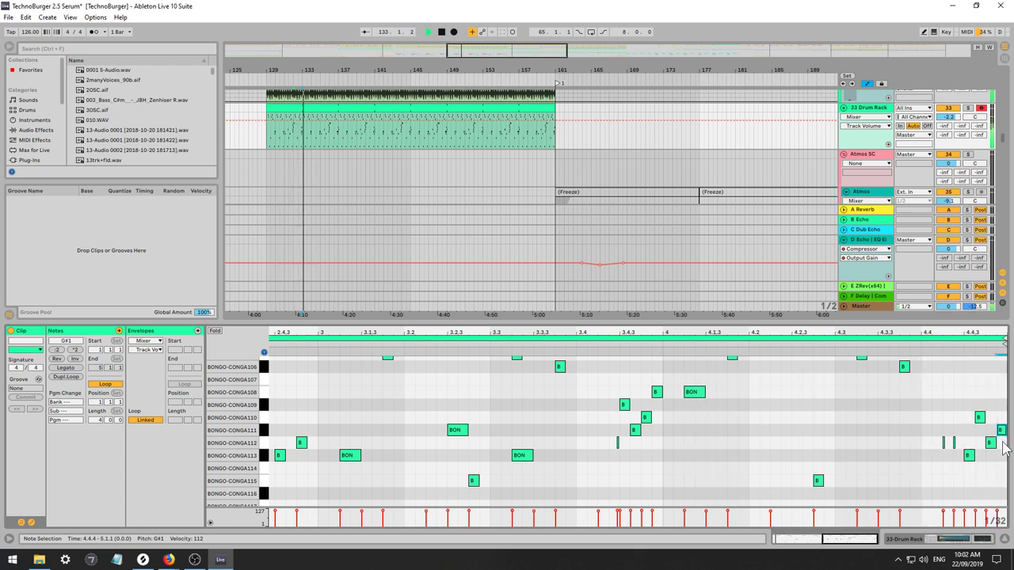
{"action": "key", "text": "Down"}
{"action": "key", "text": "Down"}
{"action": "key", "text": "Delete"}
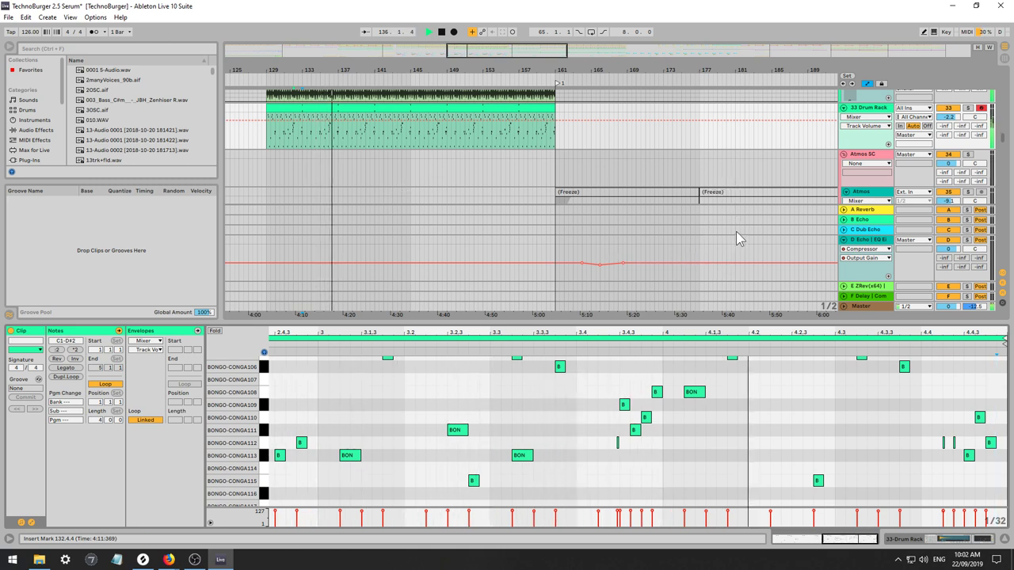
Lower the BON hit at 4.1.2 to the BONGO-CONGA116 row (D#1) and audition it.
{"action": "scroll", "coordinate": [740, 405], "scroll_direction": "up", "scroll_amount": 2}
{"action": "left_click", "coordinate": [730, 373]}
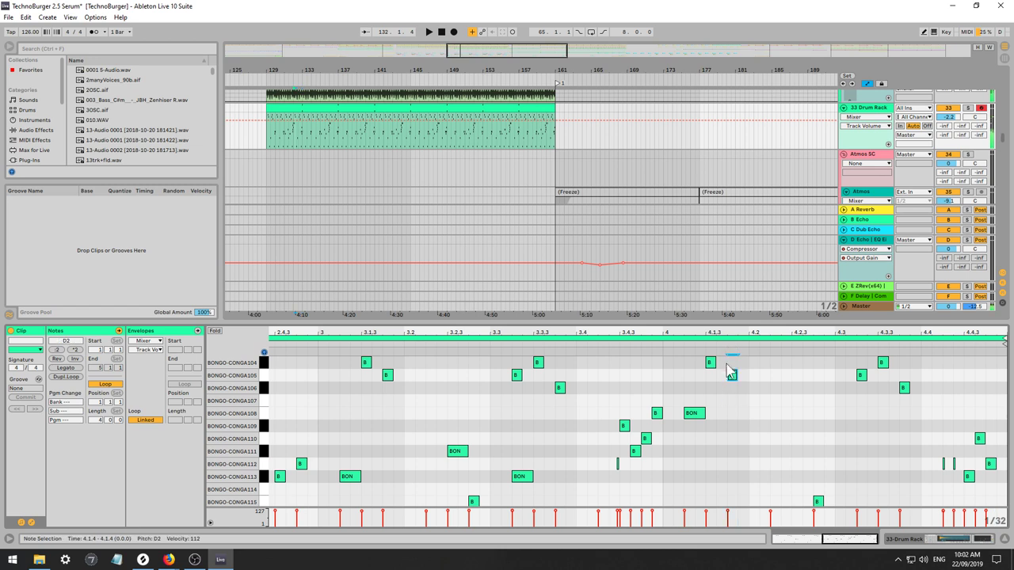
{"action": "key", "text": "Down"}
{"action": "key", "text": "Down"}
{"action": "key", "text": "Down"}
{"action": "key", "text": "Down"}
{"action": "key", "text": "Down"}
{"action": "key", "text": "Down"}
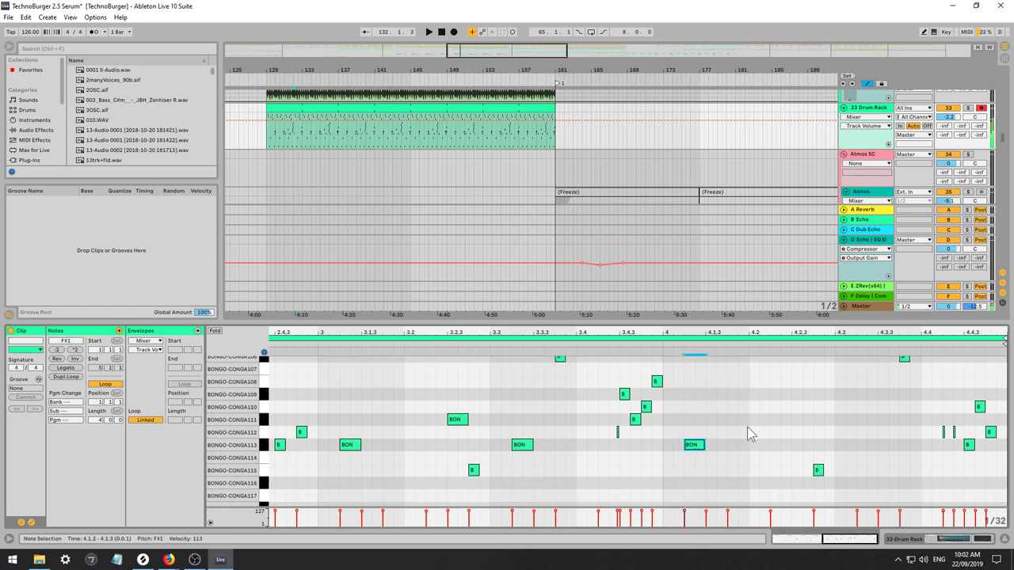
{"action": "key", "text": "Down"}
{"action": "key", "text": "Down"}
{"action": "key", "text": "space"}
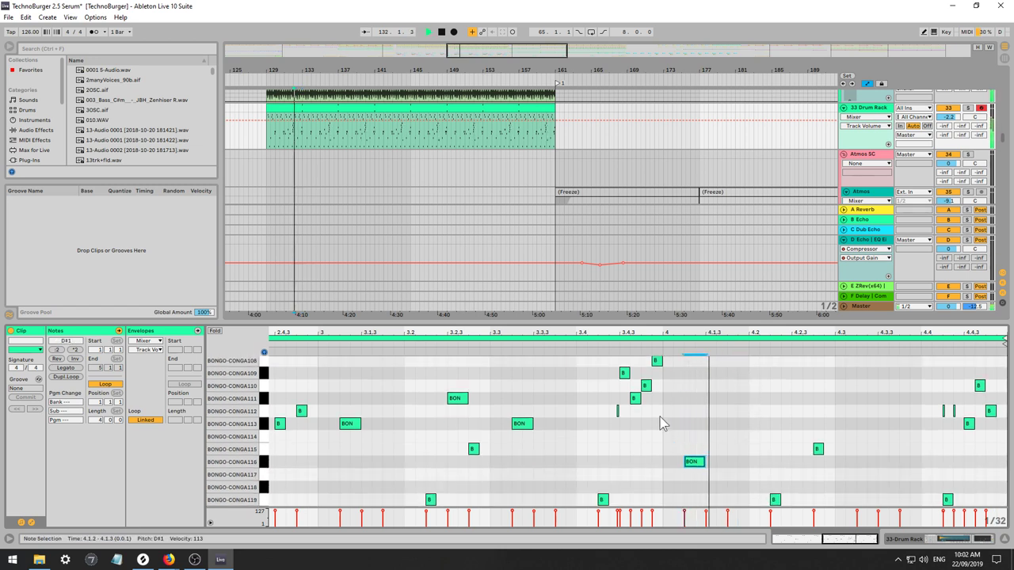
{"action": "left_click", "coordinate": [293, 166]}
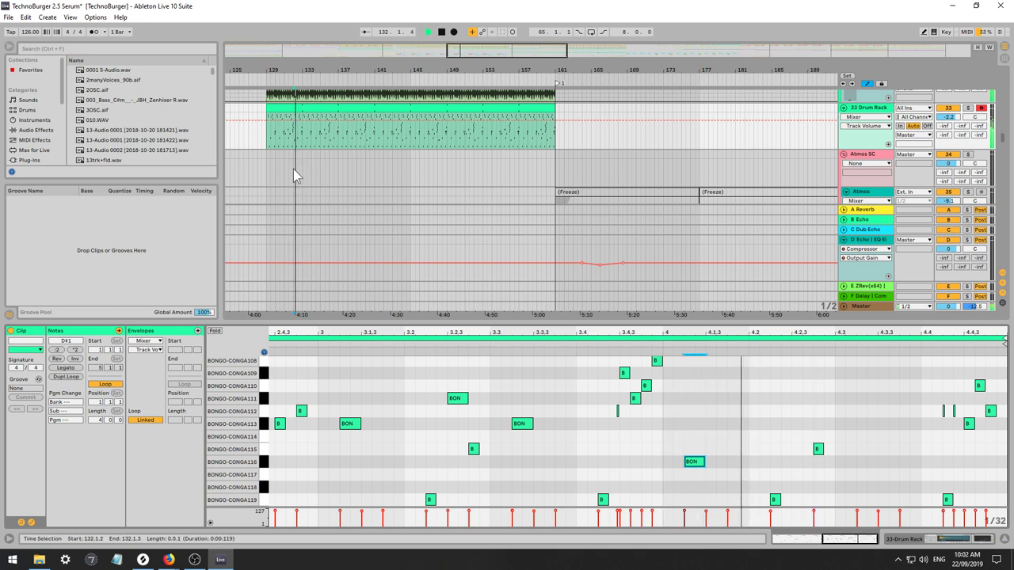
{"action": "left_click", "coordinate": [268, 168]}
{"action": "key", "text": "space"}
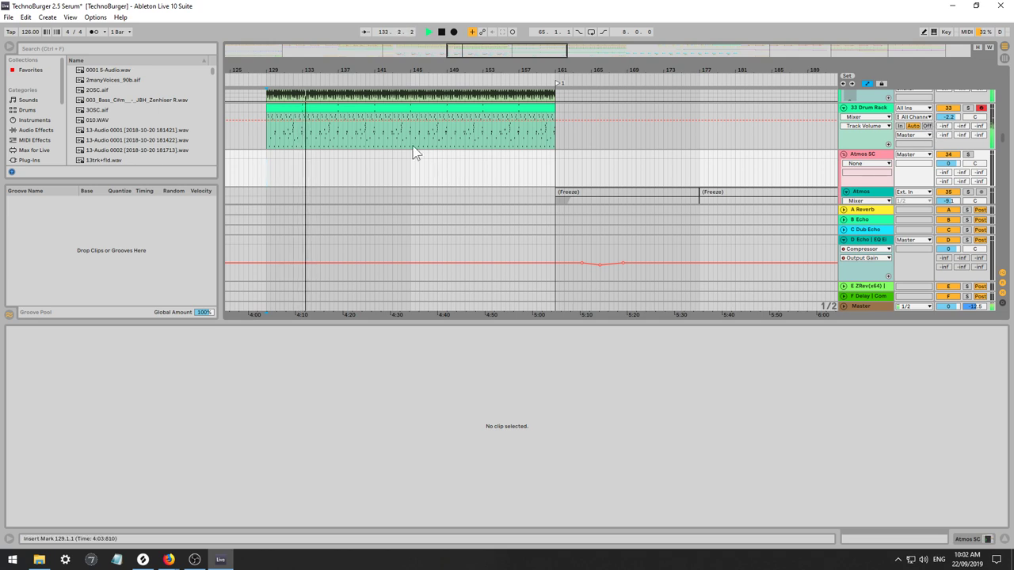
Nudge the three notes near beat 4.4 earlier, remove two end notes, and add one at 4.4.3 on BONGO-CONGA113.
{"action": "left_click", "coordinate": [335, 106]}
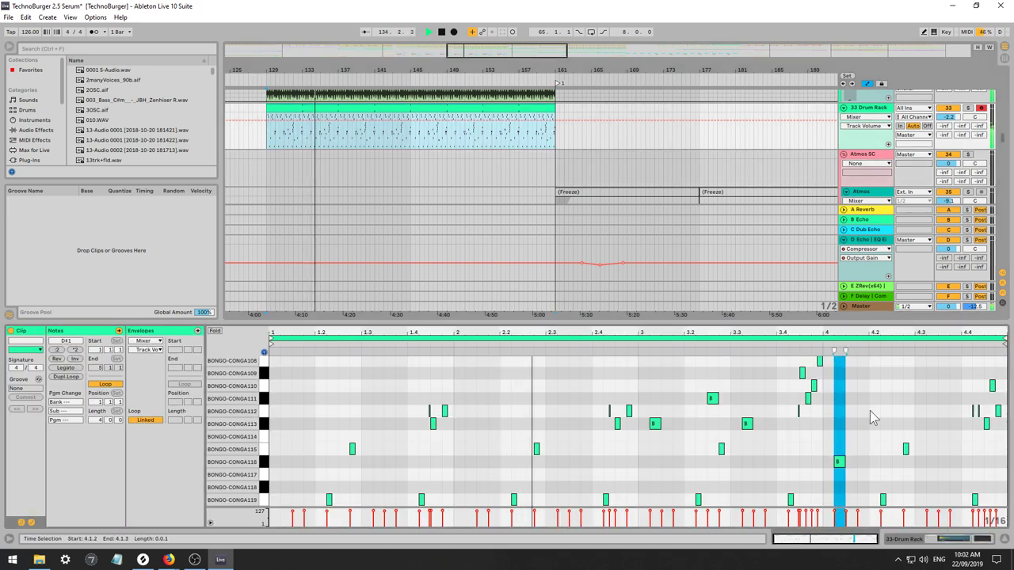
{"action": "left_click_drag", "start_coordinate": [956, 408], "coordinate": [990, 431]}
{"action": "key", "text": "Left"}
{"action": "key", "text": "Left"}
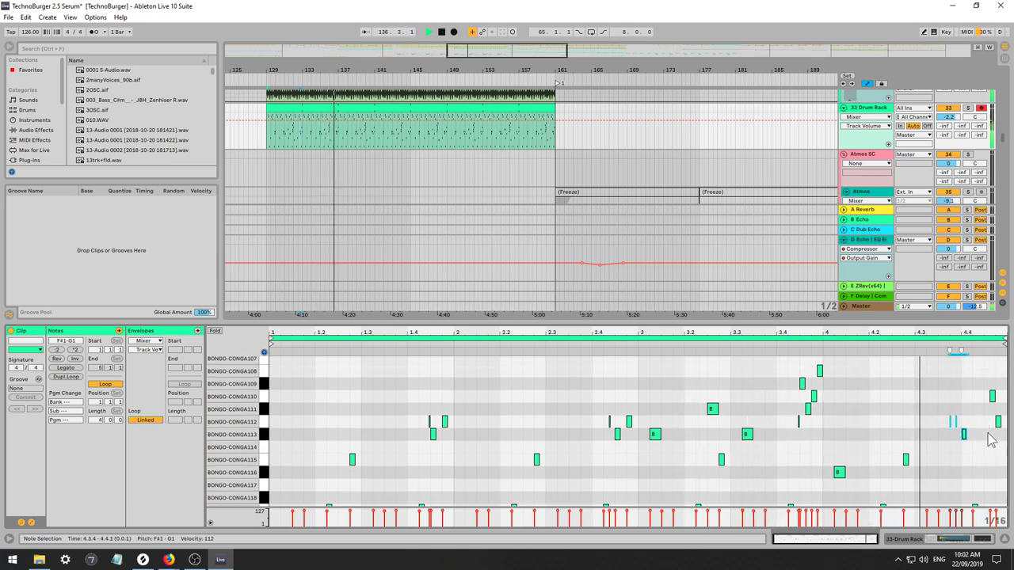
{"action": "left_click", "coordinate": [995, 422]}
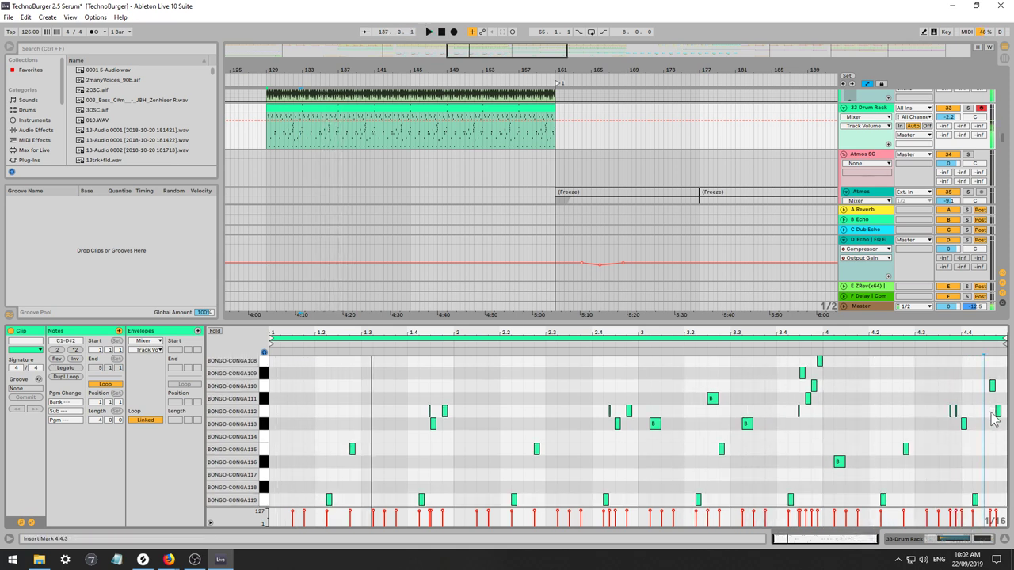
{"action": "double_click", "coordinate": [997, 413]}
{"action": "double_click", "coordinate": [992, 386]}
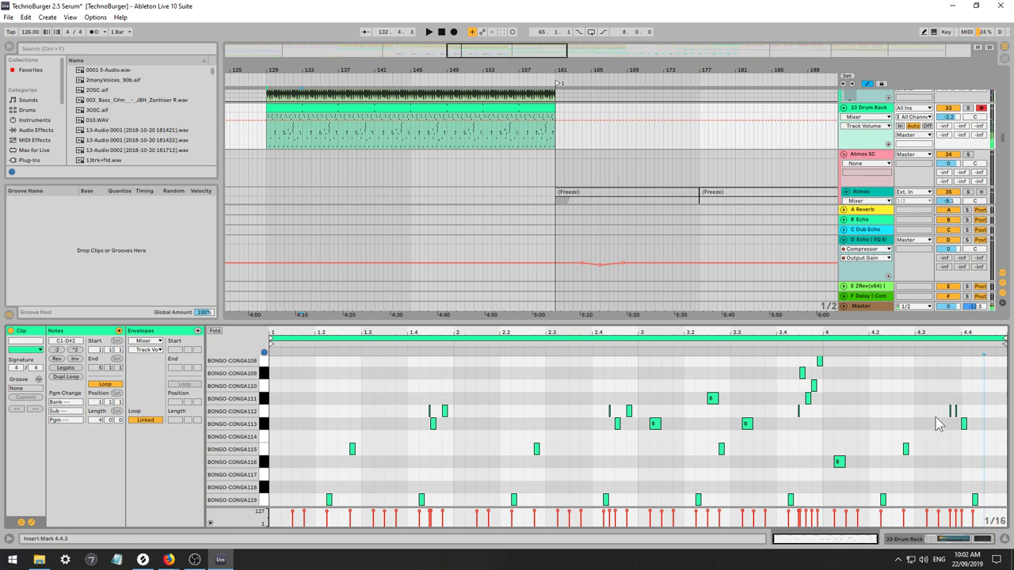
{"action": "key", "text": "space"}
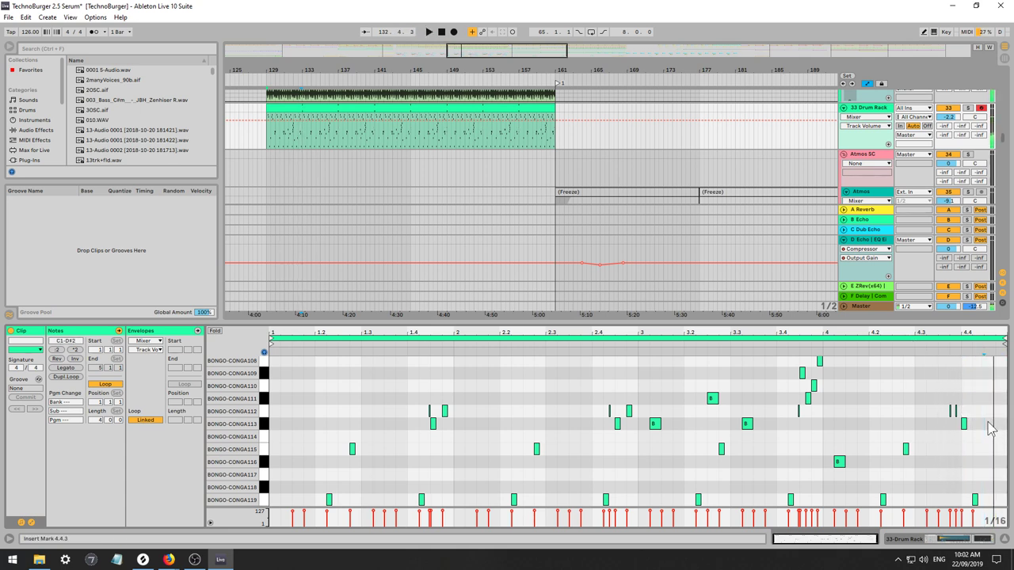
{"action": "double_click", "coordinate": [990, 424]}
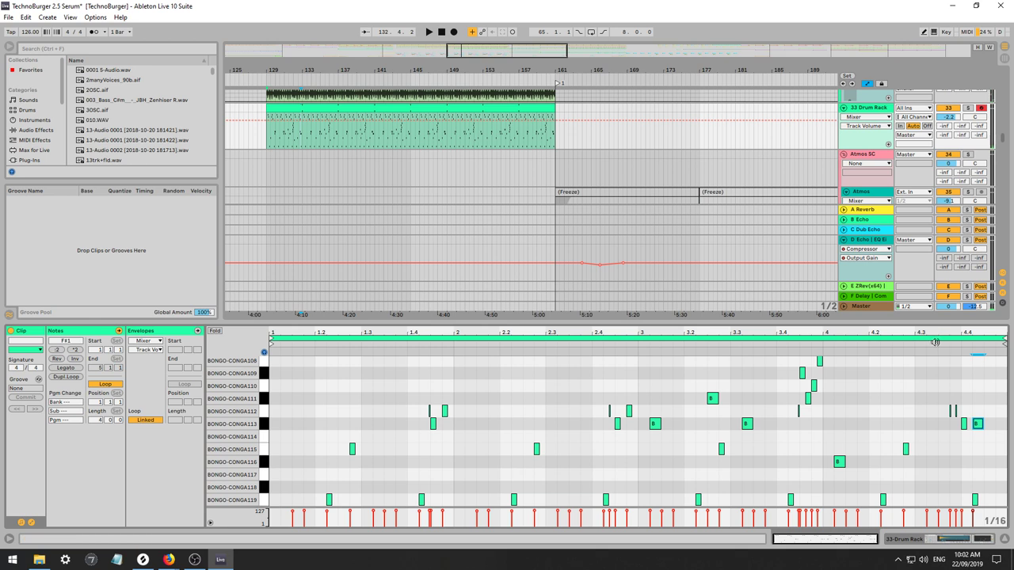
Play bars 129–133 of the bongo clip and show the track's EQ Eight device chain.
{"action": "left_click", "coordinate": [935, 343]}
{"action": "key", "text": "ctrl+a"}
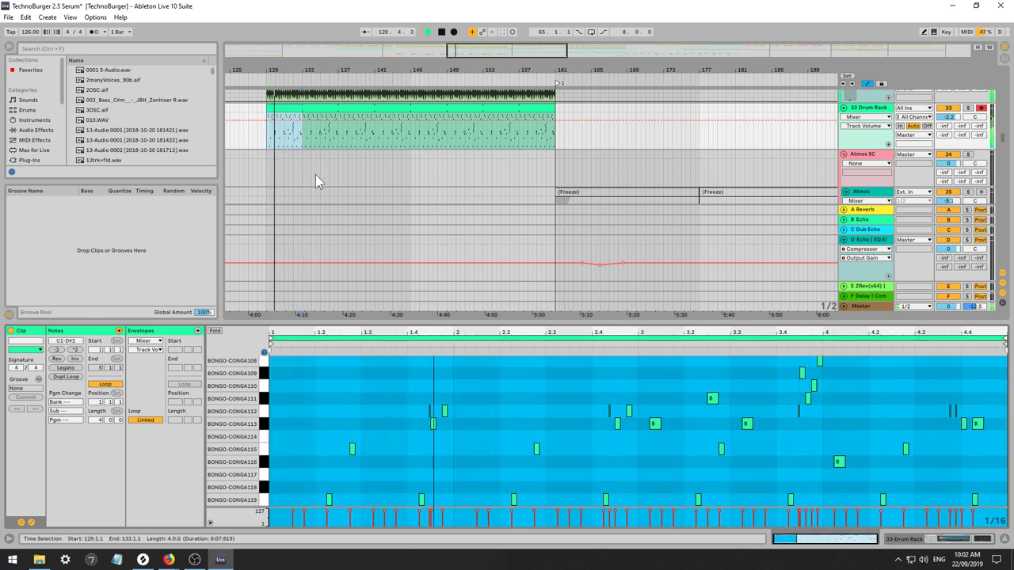
{"action": "left_click", "coordinate": [291, 133]}
{"action": "key", "text": "space"}
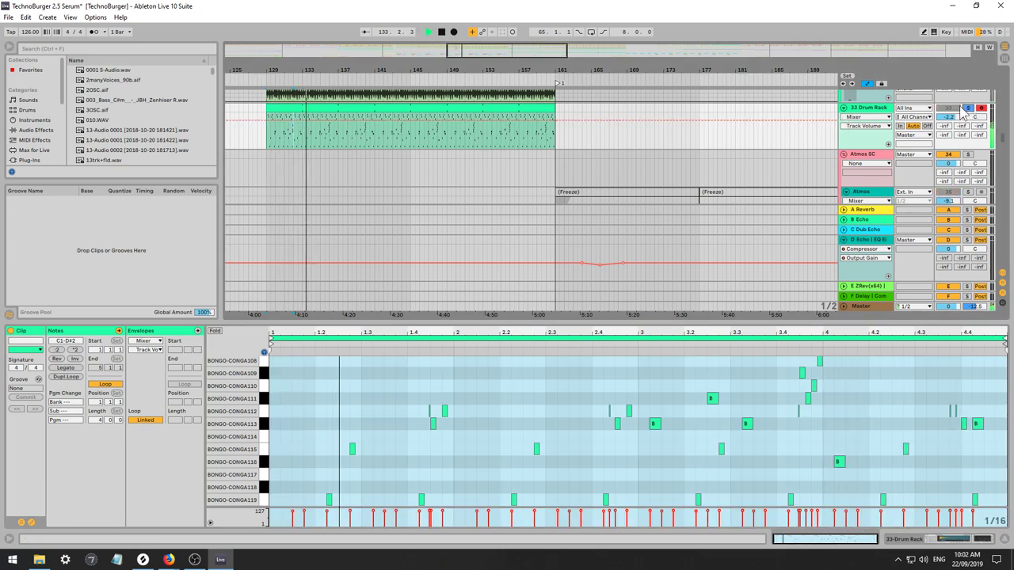
{"action": "left_click", "coordinate": [866, 107]}
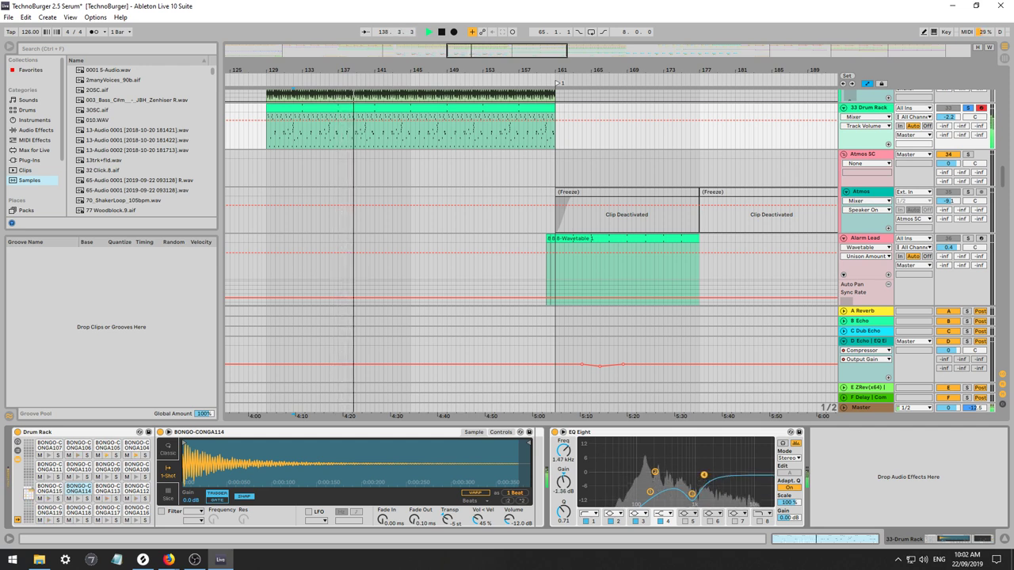
Add a Vocoder from Audio Effects to the 33 Drum Rack track.
{"action": "left_click", "coordinate": [36, 130]}
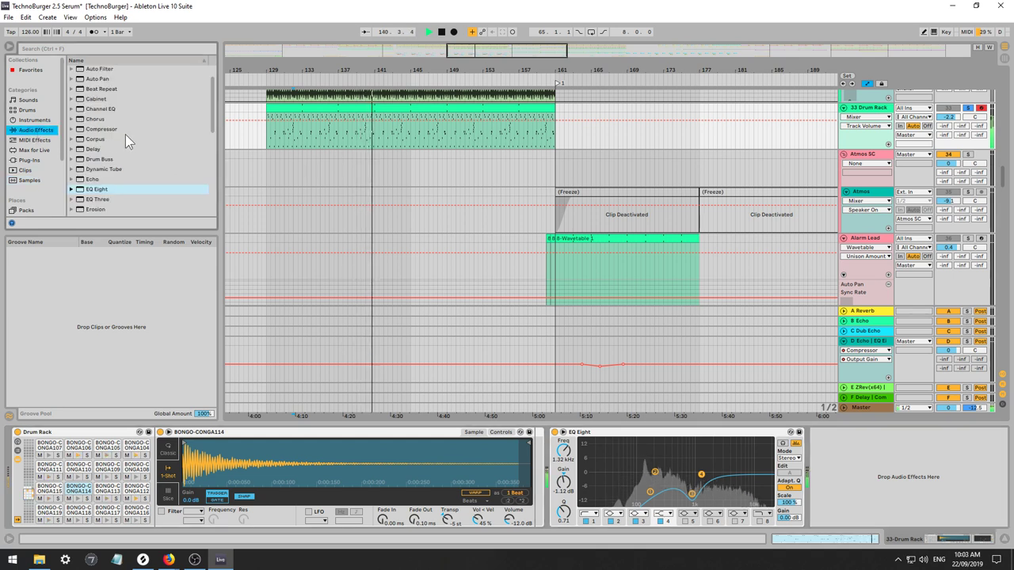
{"action": "scroll", "coordinate": [111, 135], "scroll_direction": "up", "scroll_amount": 1}
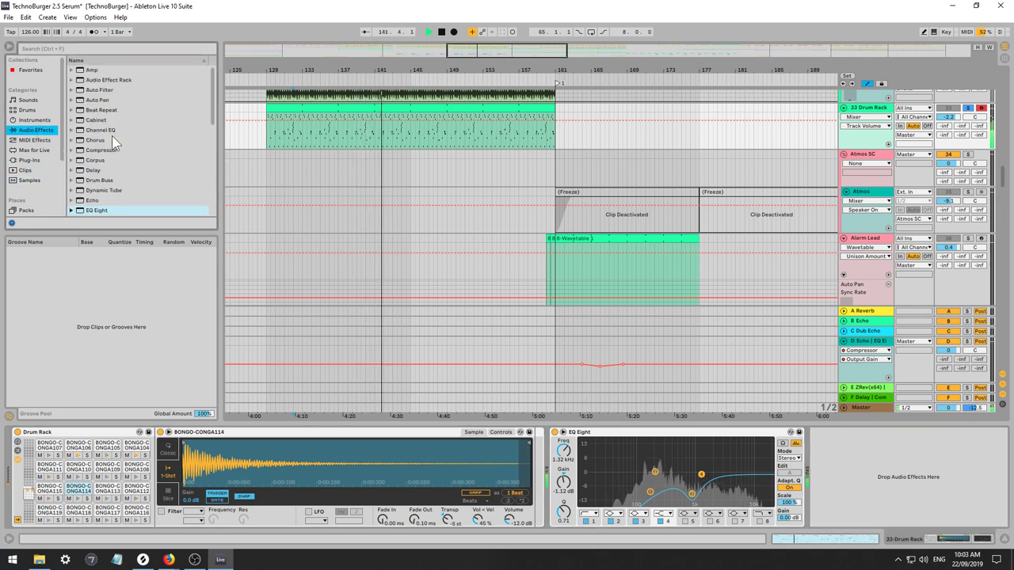
{"action": "scroll", "coordinate": [112, 137], "scroll_direction": "down", "scroll_amount": 2}
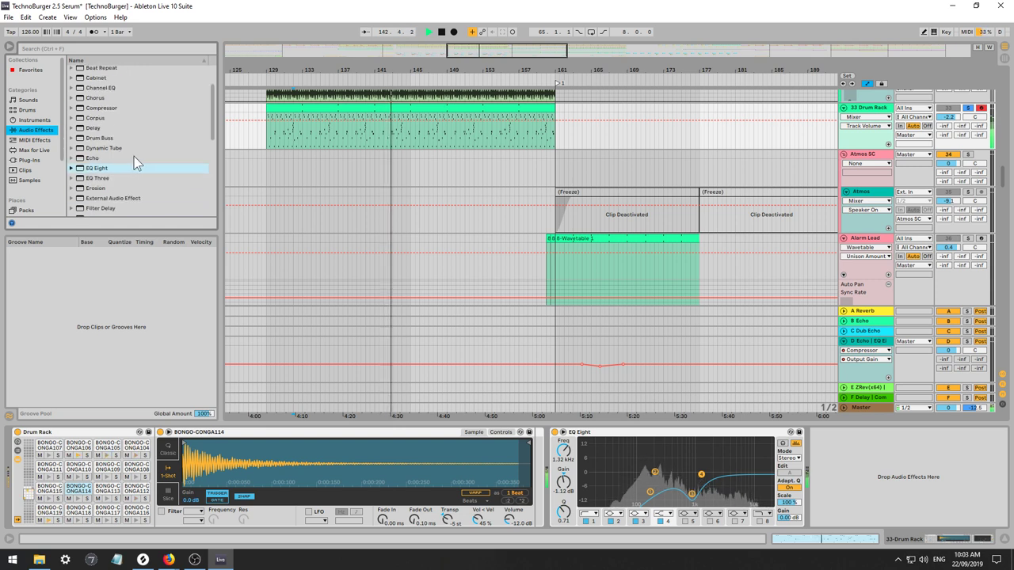
{"action": "scroll", "coordinate": [135, 174], "scroll_direction": "down", "scroll_amount": 3}
{"action": "scroll", "coordinate": [135, 181], "scroll_direction": "down", "scroll_amount": 6}
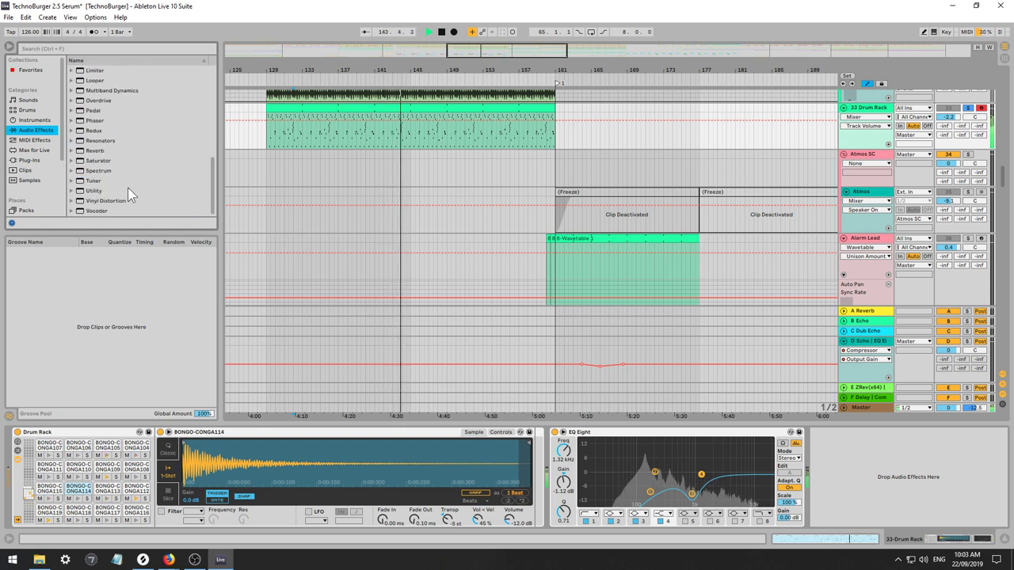
{"action": "mouse_move", "coordinate": [109, 214]}
{"action": "left_mouse_down"}
{"action": "mouse_move", "coordinate": [781, 305]}
{"action": "mouse_move", "coordinate": [849, 466]}
{"action": "left_mouse_up"}
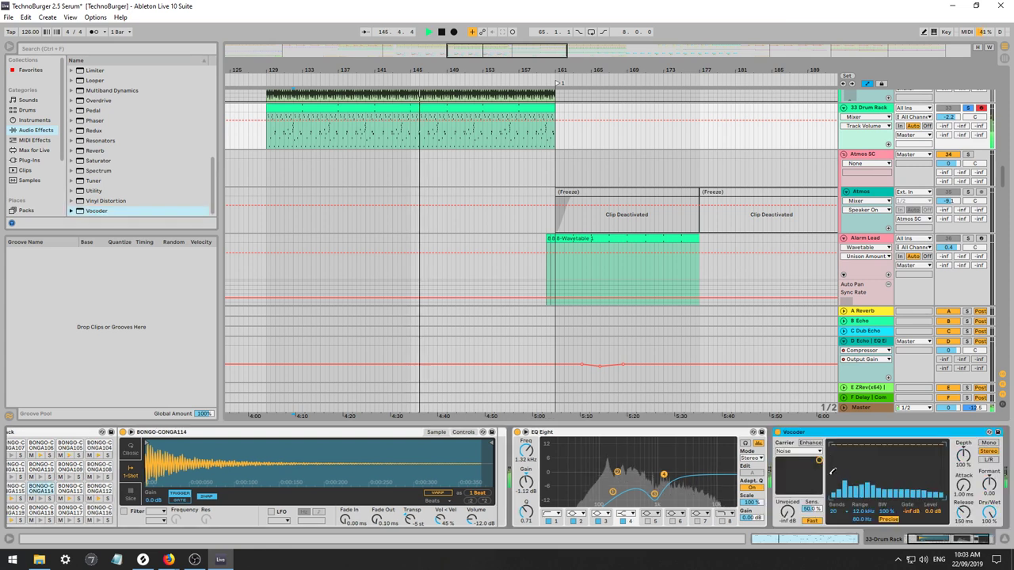
Tune the Vocoder's formant, release, depth (132%) and dry/wet (81%), and place it before EQ Eight.
{"action": "left_click_drag", "start_coordinate": [988, 515], "coordinate": [988, 547]}
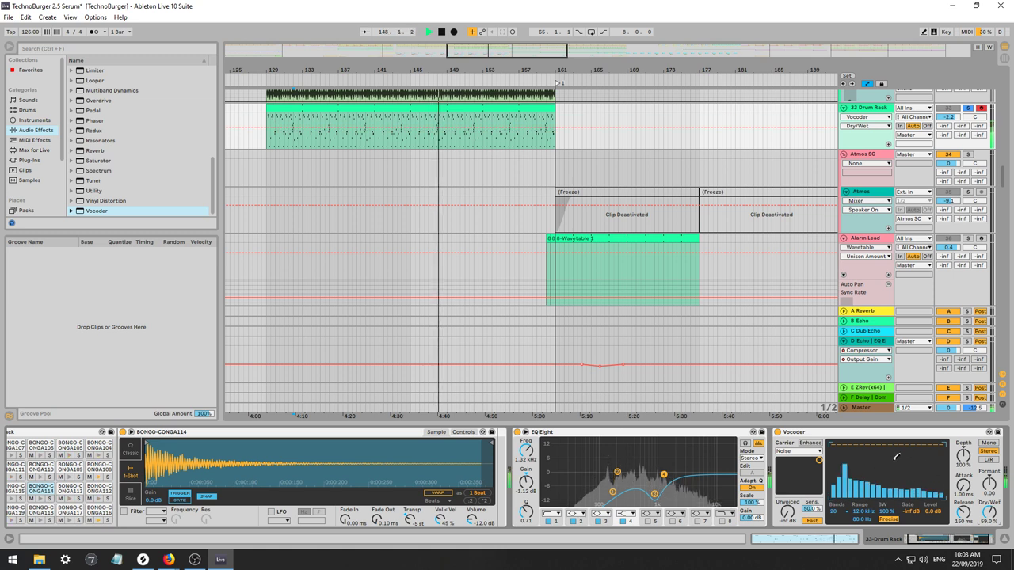
{"action": "left_click_drag", "start_coordinate": [990, 484], "coordinate": [964, 533]}
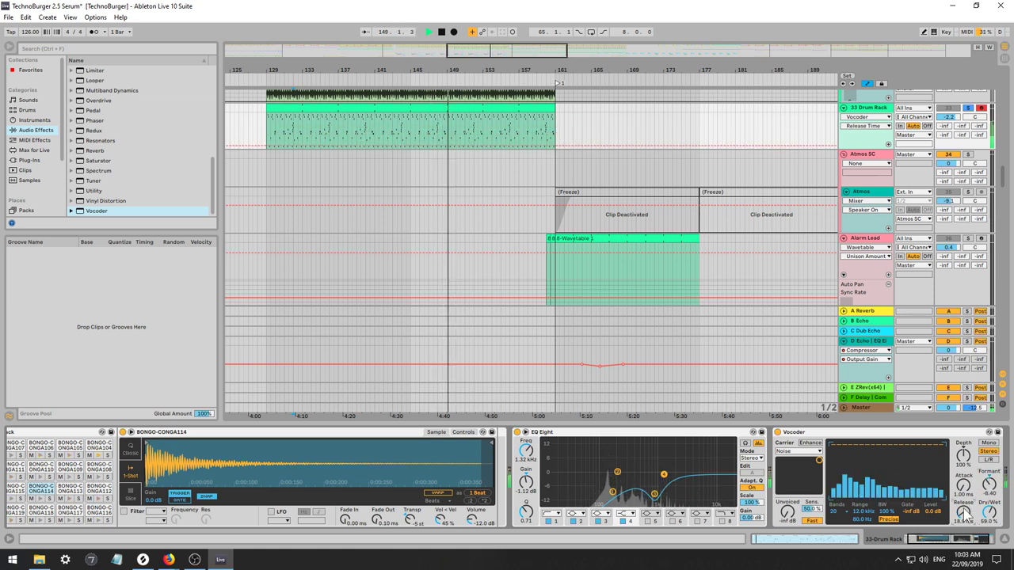
{"action": "left_click_drag", "start_coordinate": [963, 456], "coordinate": [963, 434]}
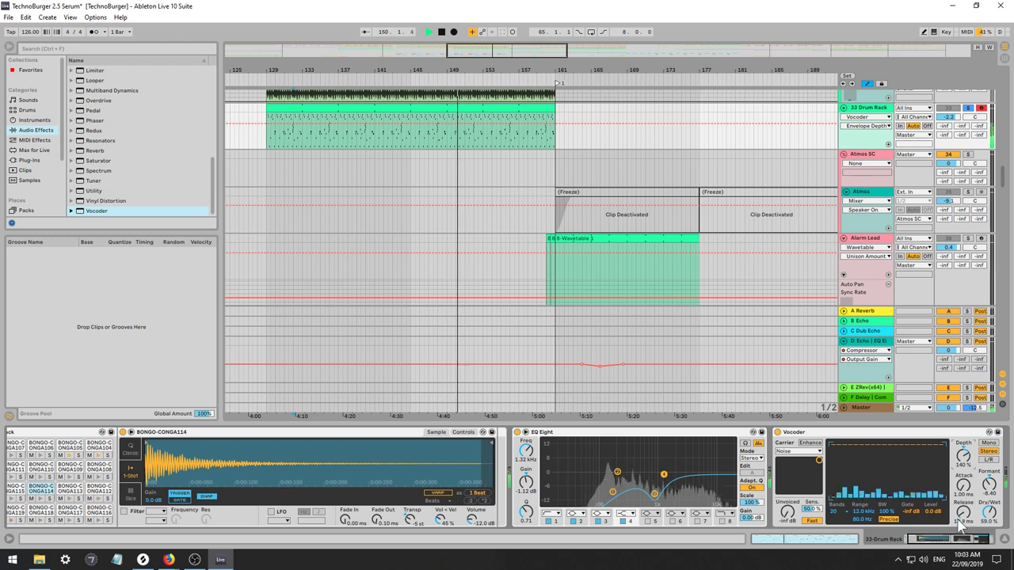
{"action": "mouse_move", "coordinate": [961, 526]}
{"action": "left_mouse_down"}
{"action": "mouse_move", "coordinate": [973, 513]}
{"action": "mouse_move", "coordinate": [965, 519]}
{"action": "left_mouse_up"}
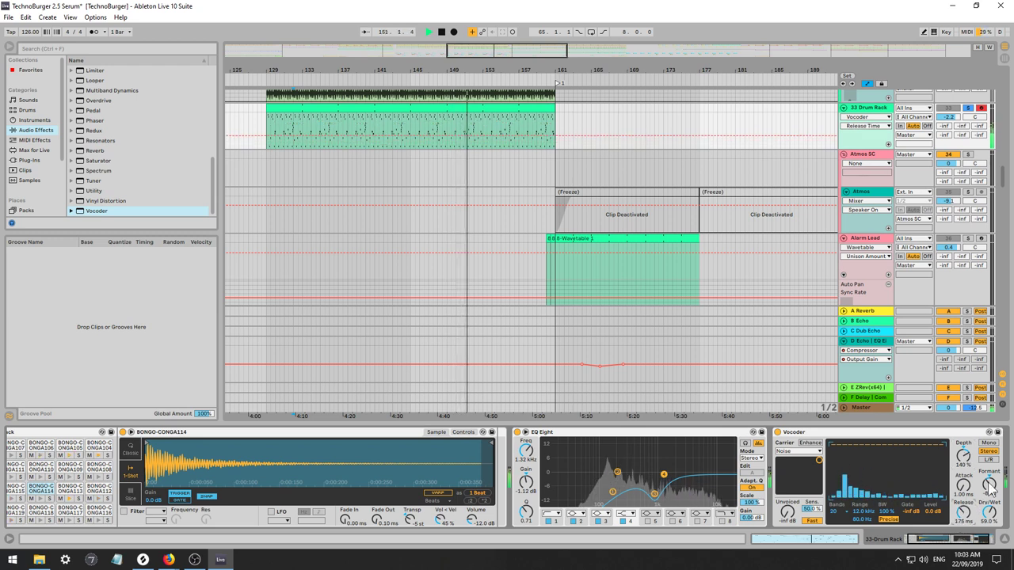
{"action": "left_click_drag", "start_coordinate": [989, 484], "coordinate": [989, 491]}
{"action": "left_click_drag", "start_coordinate": [963, 456], "coordinate": [963, 504]}
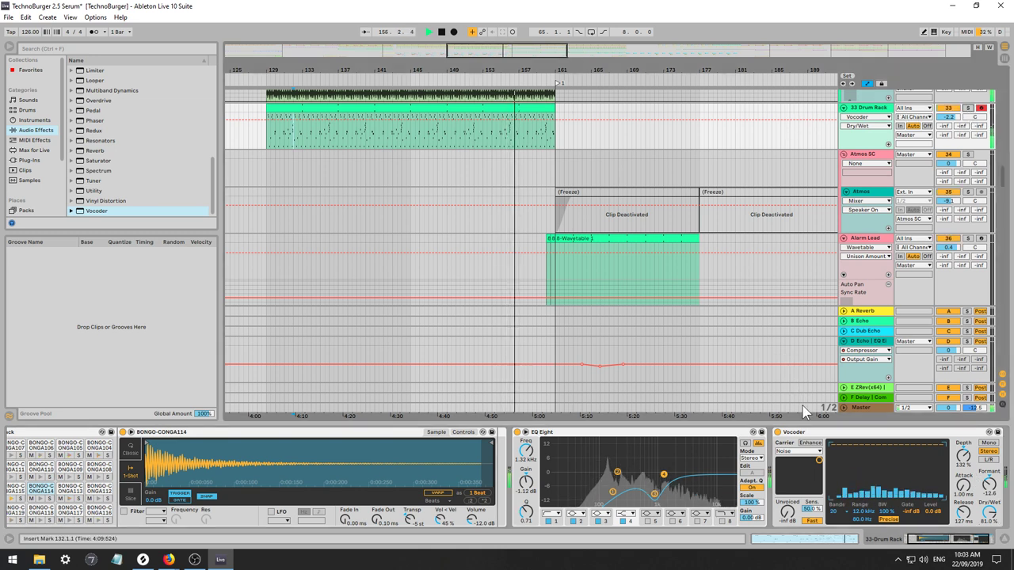
{"action": "left_click_drag", "start_coordinate": [806, 433], "coordinate": [510, 433]}
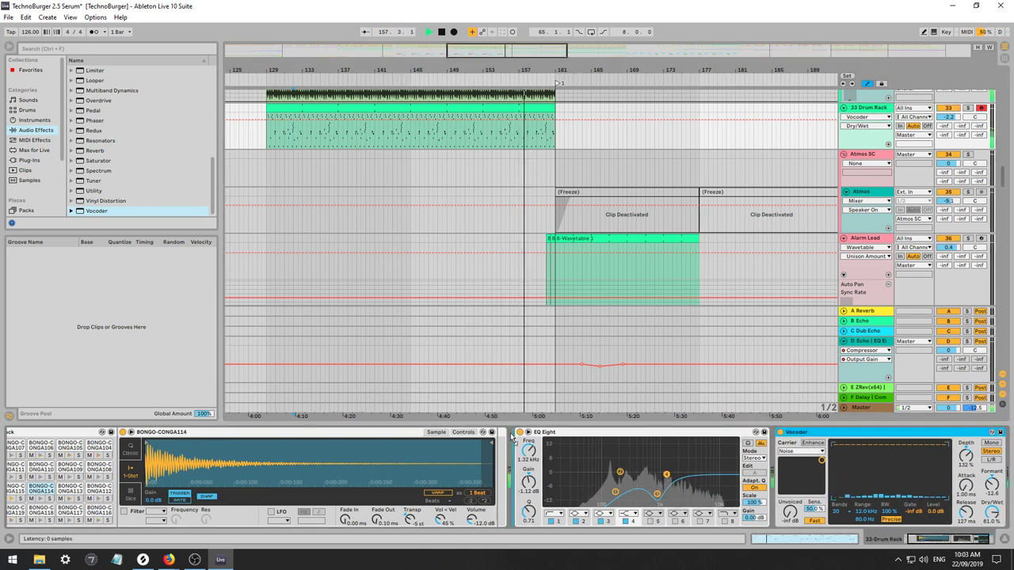
Replay from bar 129 with the drum track soloed, nudging EQ Eight gain and making the Vocoder fully wet.
{"action": "left_click", "coordinate": [268, 134]}
{"action": "key", "text": "space"}
{"action": "key", "text": "space"}
{"action": "left_click", "coordinate": [968, 108]}
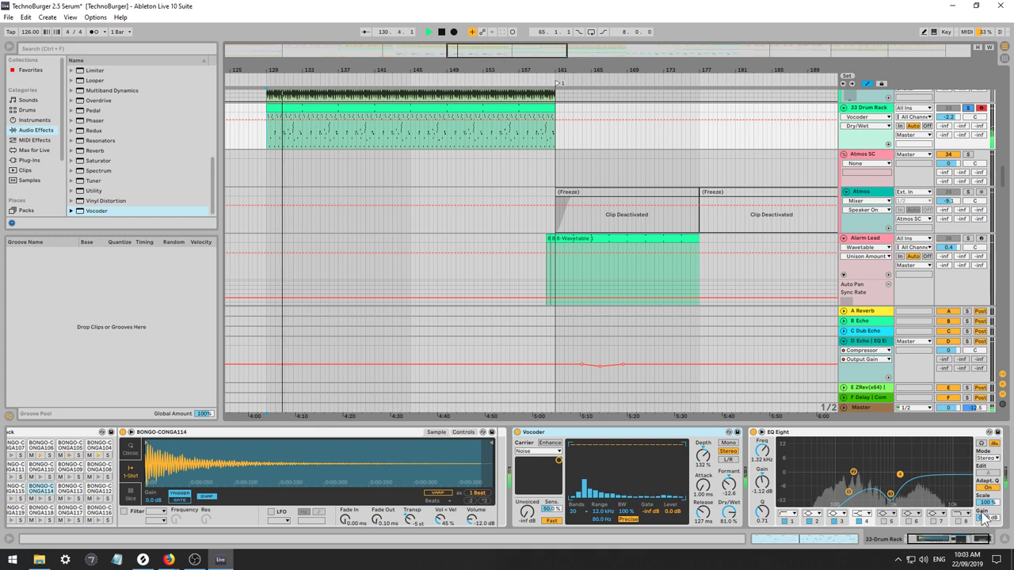
{"action": "left_click_drag", "start_coordinate": [988, 518], "coordinate": [988, 520]}
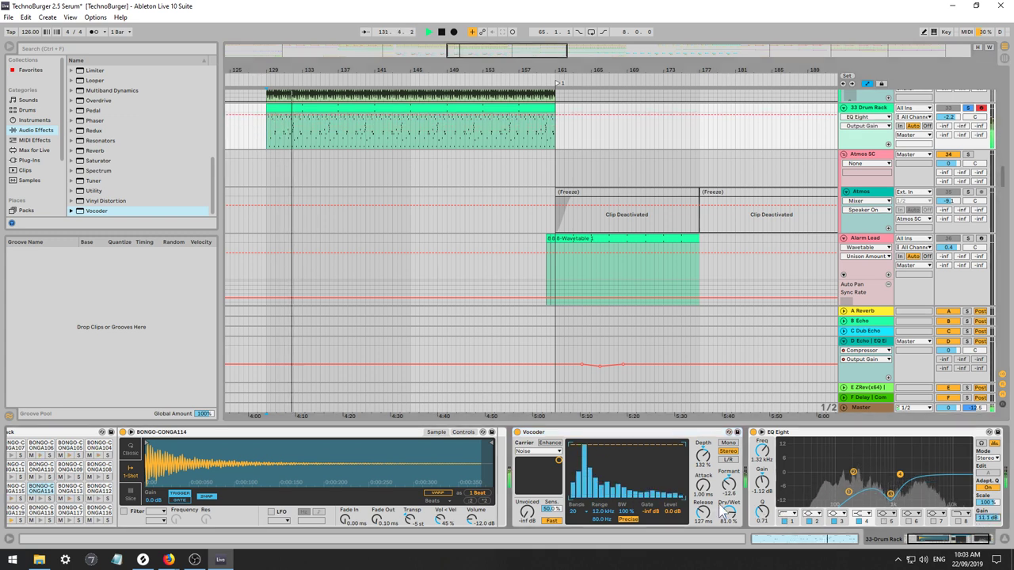
{"action": "left_click_drag", "start_coordinate": [729, 514], "coordinate": [729, 469]}
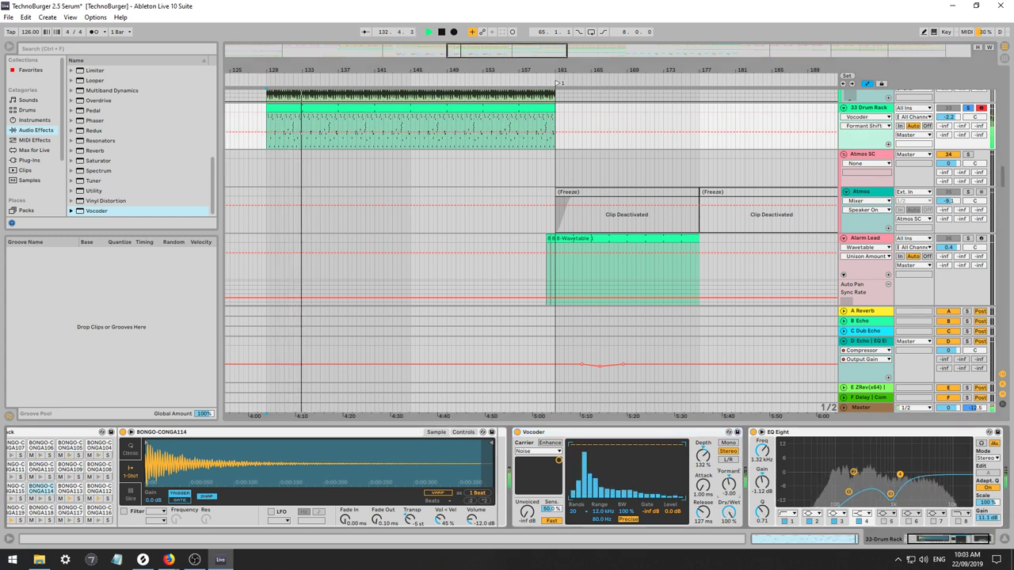
{"action": "left_click", "coordinate": [968, 108]}
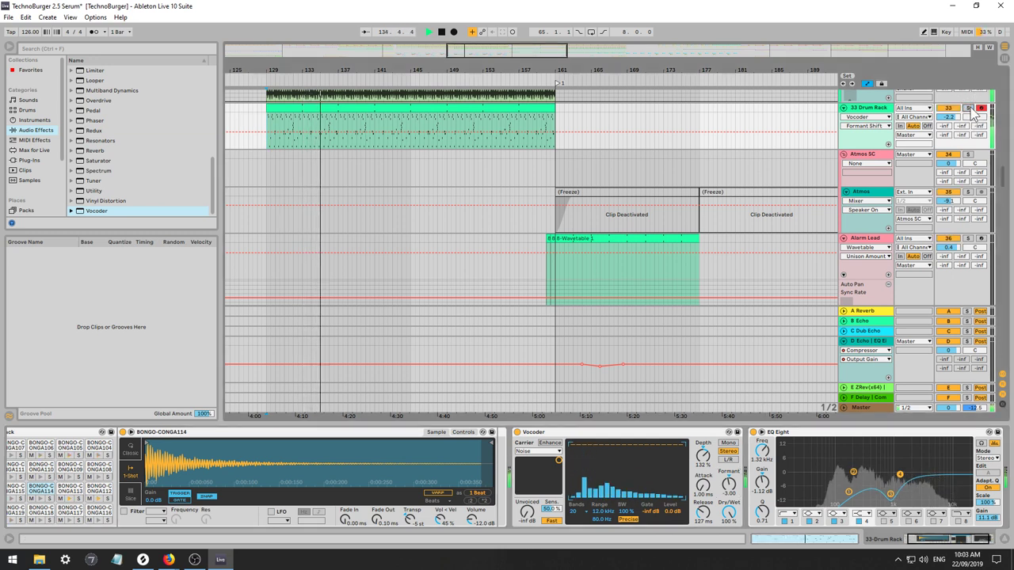
Lower the drum track volume to -4.3 and set the Vocoder to 8 bands.
{"action": "left_click_drag", "start_coordinate": [949, 117], "coordinate": [949, 123]}
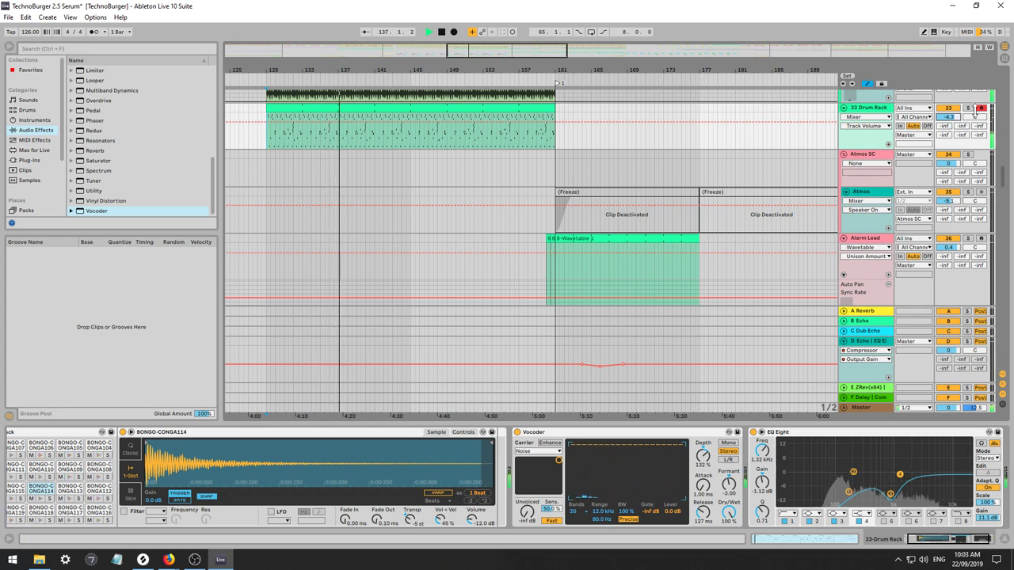
{"action": "left_click", "coordinate": [967, 108]}
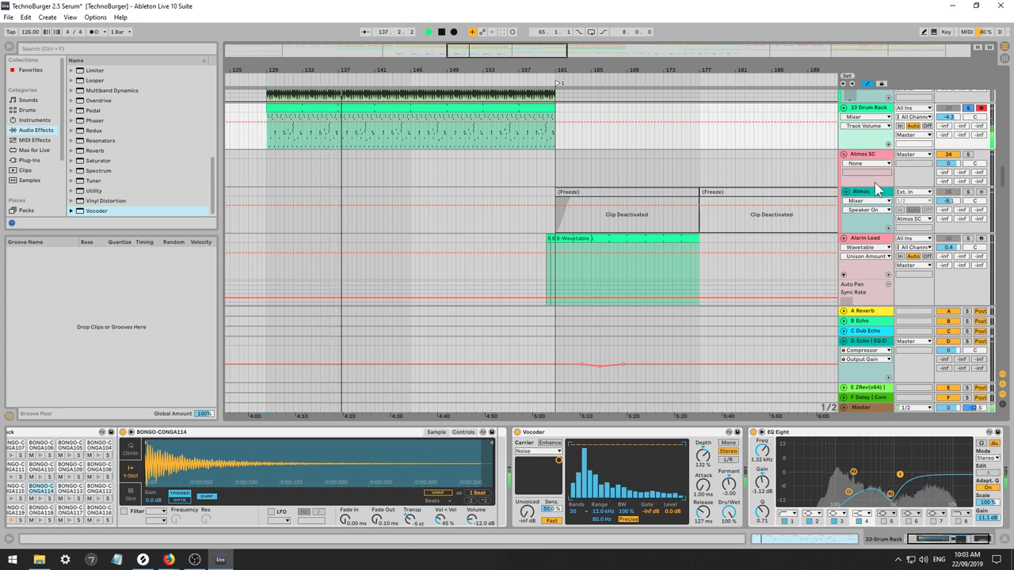
{"action": "left_click", "coordinate": [574, 511]}
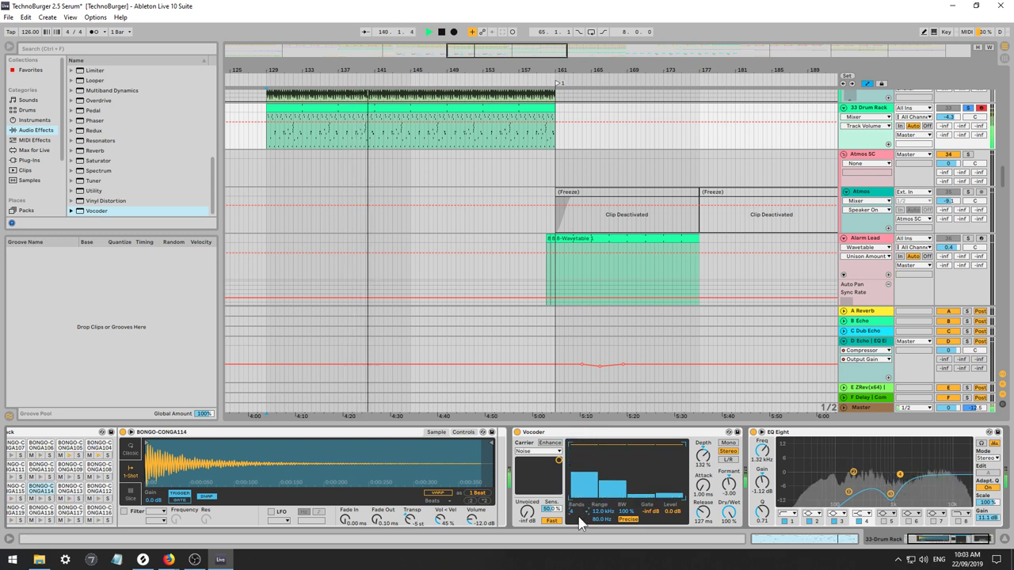
{"action": "left_click", "coordinate": [572, 440]}
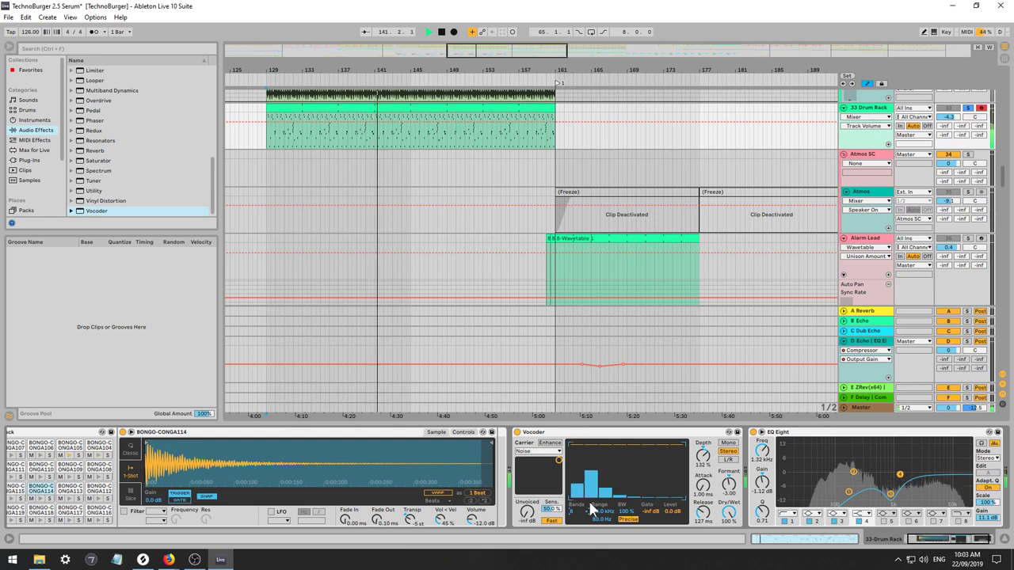
Tune the Vocoder to formant -2.80, depth 130%, shorter release and 81% dry/wet, then show Atmos SC's Compressor.
{"action": "left_click_drag", "start_coordinate": [729, 485], "coordinate": [729, 508]}
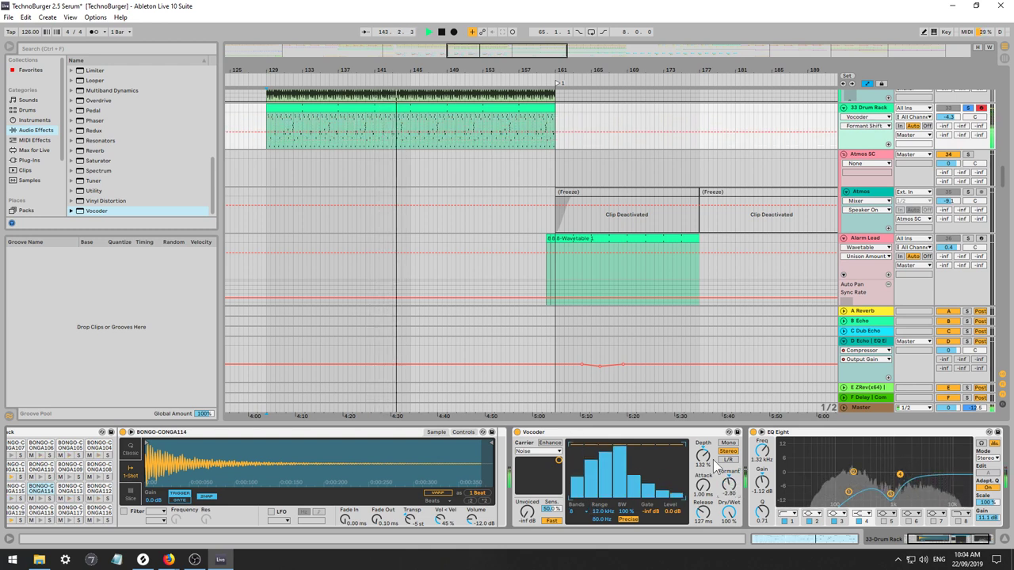
{"action": "left_click", "coordinate": [701, 457]}
{"action": "mouse_move", "coordinate": [702, 457]}
{"action": "left_mouse_down"}
{"action": "mouse_move", "coordinate": [702, 472]}
{"action": "mouse_move", "coordinate": [702, 455]}
{"action": "left_mouse_up"}
{"action": "mouse_move", "coordinate": [702, 514]}
{"action": "left_mouse_down"}
{"action": "mouse_move", "coordinate": [702, 535]}
{"action": "mouse_move", "coordinate": [702, 524]}
{"action": "left_mouse_up"}
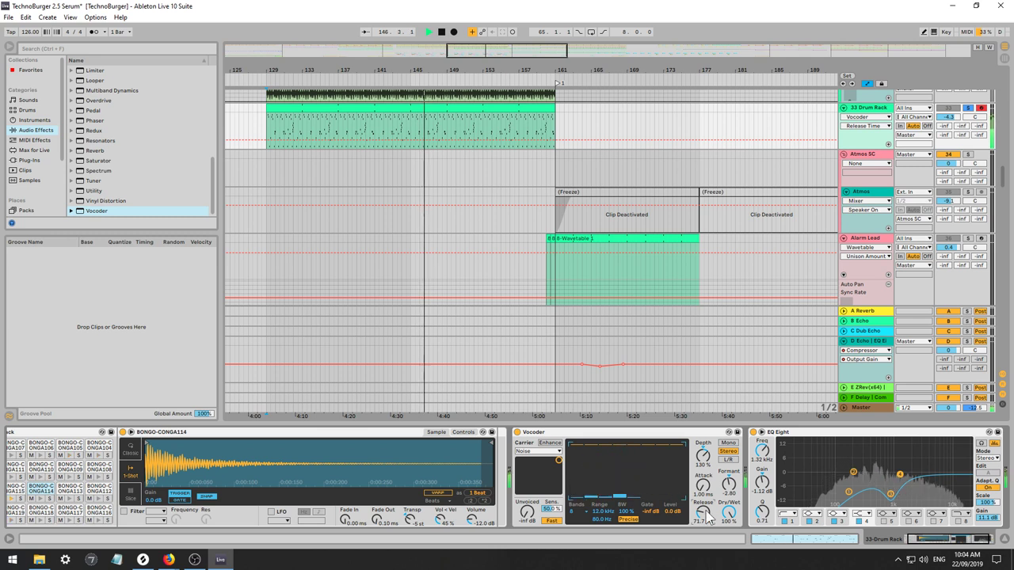
{"action": "left_click_drag", "start_coordinate": [729, 513], "coordinate": [729, 525]}
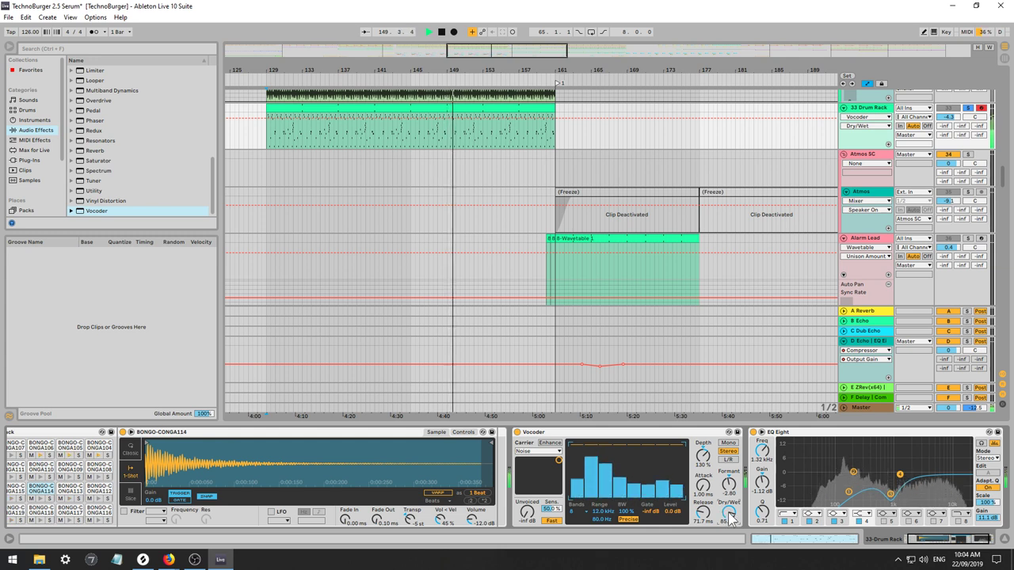
{"action": "key", "text": "space"}
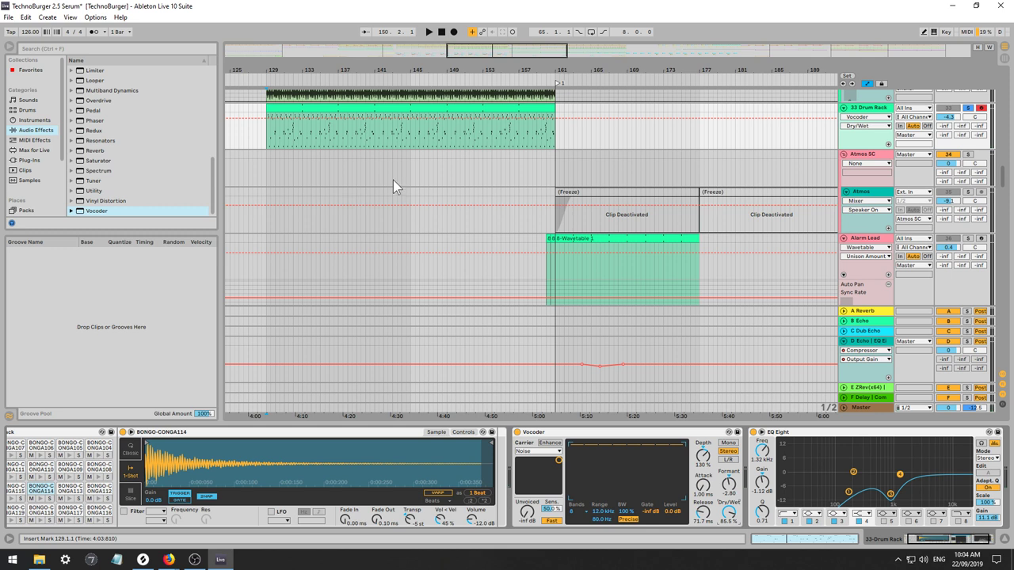
{"action": "left_click", "coordinate": [326, 170]}
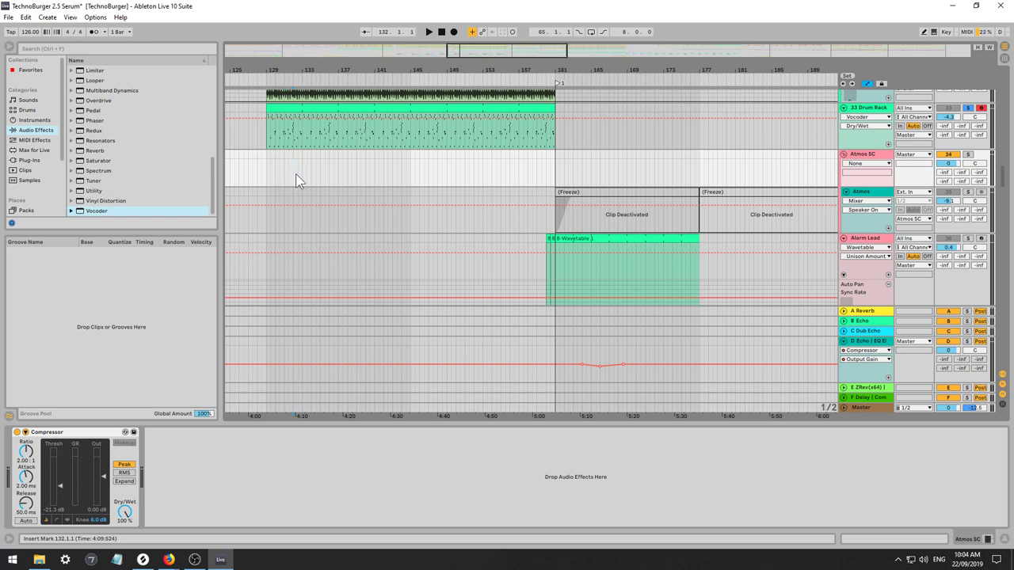
Play from bar 129 and raise the 33 Drum Rack's EQ Eight bands near 1.78 kHz and 1.19 kHz.
{"action": "left_click", "coordinate": [273, 176]}
{"action": "key", "text": "space"}
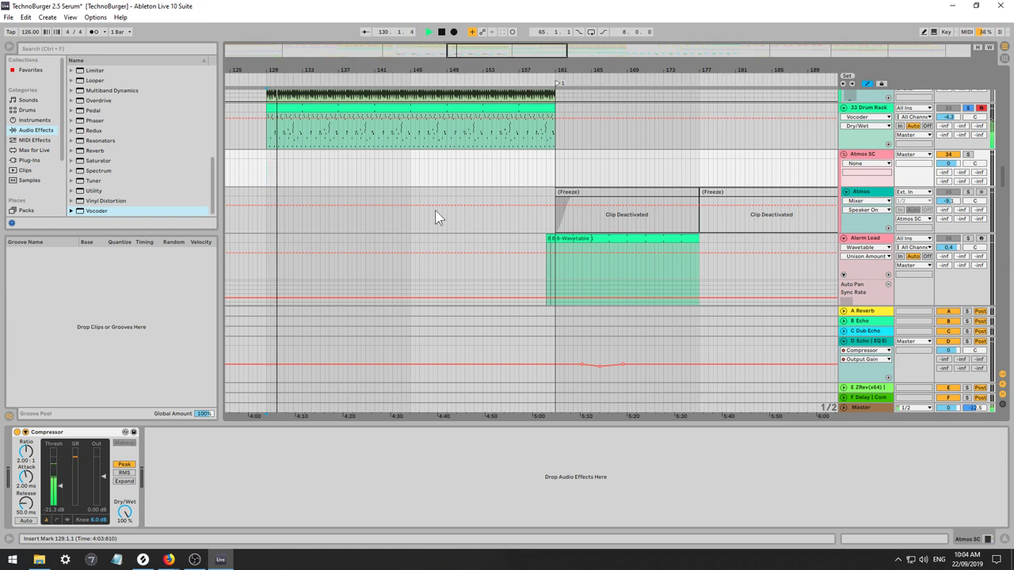
{"action": "left_click", "coordinate": [870, 112]}
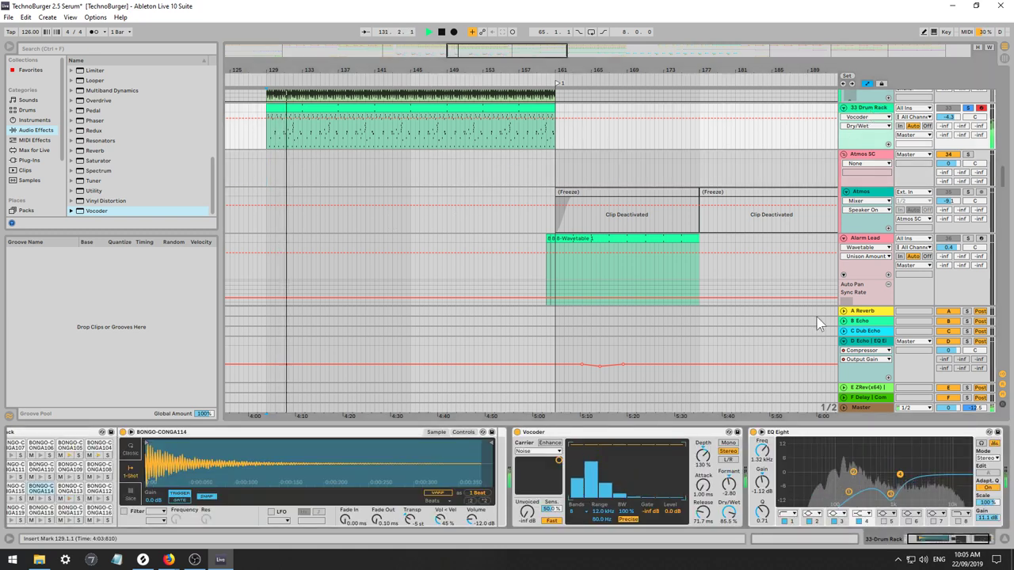
{"action": "left_click_drag", "start_coordinate": [893, 499], "coordinate": [903, 473]}
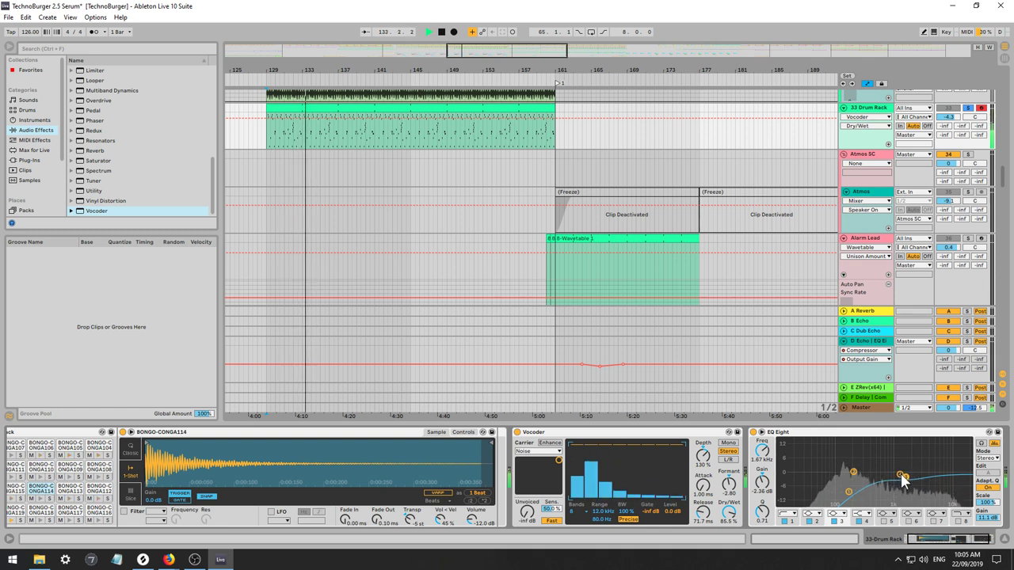
{"action": "left_click_drag", "start_coordinate": [905, 485], "coordinate": [897, 463]}
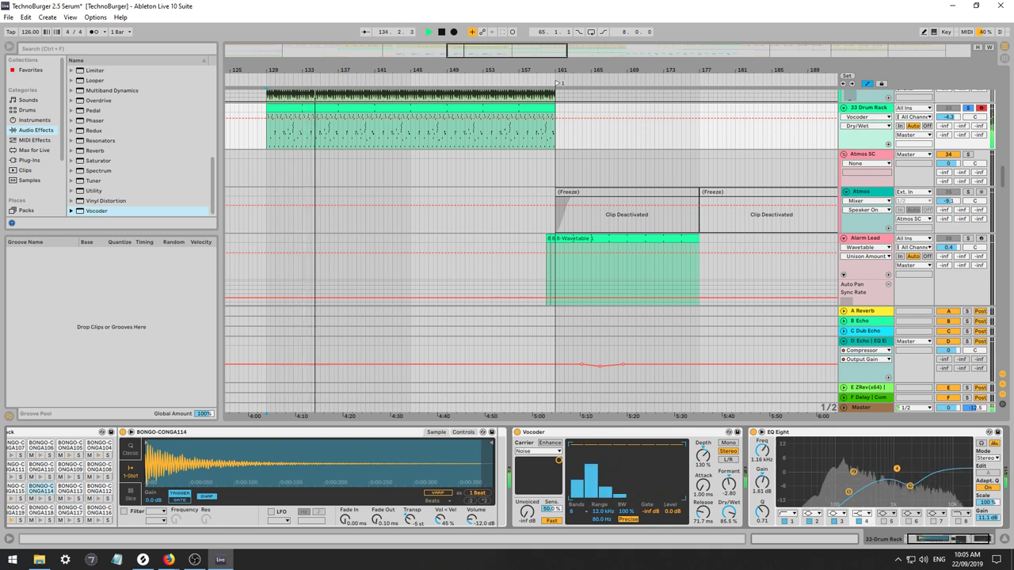
Bring the Vocoder unvoiced level up to -55 dB and widen its range to about 61.0 Hz–12.2 kHz.
{"action": "left_click_drag", "start_coordinate": [527, 512], "coordinate": [603, 466]}
{"action": "left_click", "coordinate": [604, 520]}
{"action": "left_click_drag", "start_coordinate": [603, 519], "coordinate": [603, 548]}
{"action": "left_click_drag", "start_coordinate": [599, 512], "coordinate": [626, 554]}
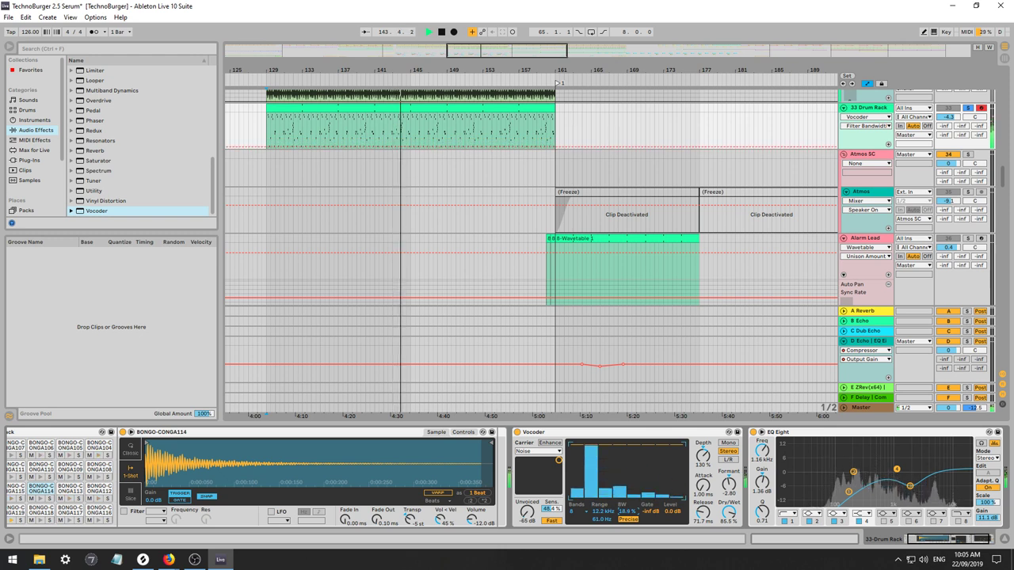
Lower the Vocoder upper range to 9.50 kHz, widen bandwidth to about 200%, and drop track volume to -5.2 dB.
{"action": "left_click_drag", "start_coordinate": [600, 516], "coordinate": [600, 541]}
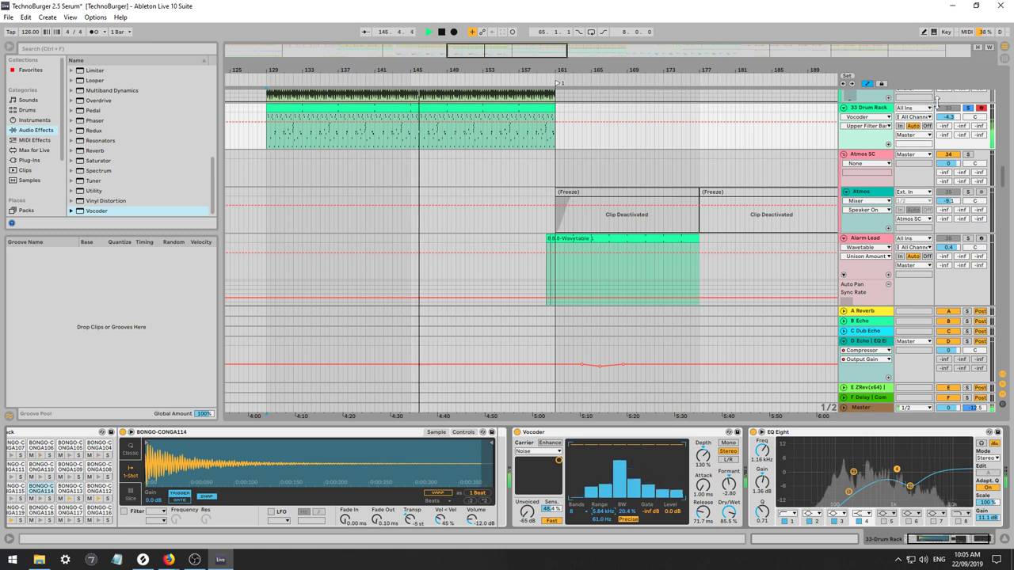
{"action": "left_click", "coordinate": [968, 108]}
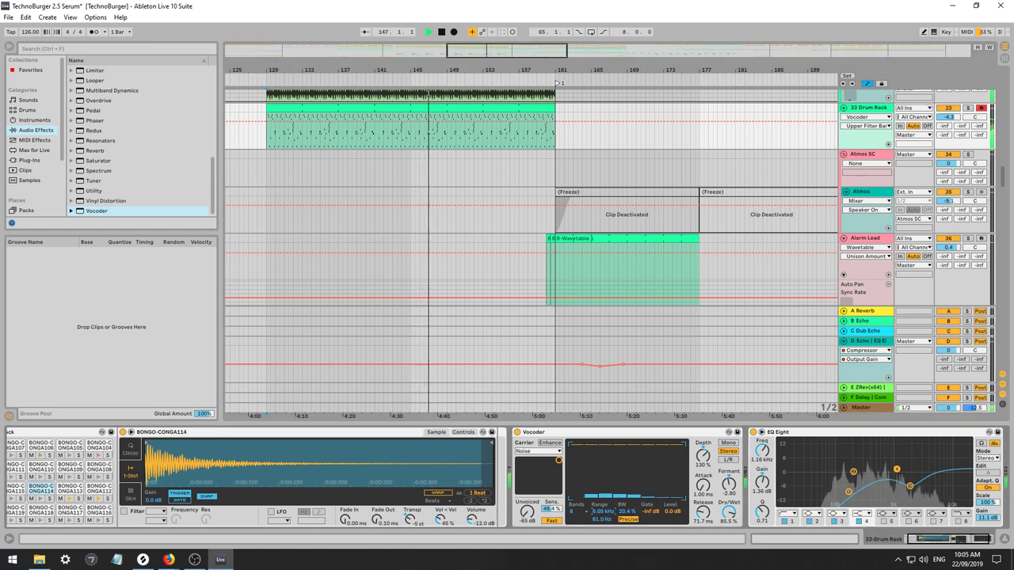
{"action": "left_click_drag", "start_coordinate": [599, 512], "coordinate": [623, 416]}
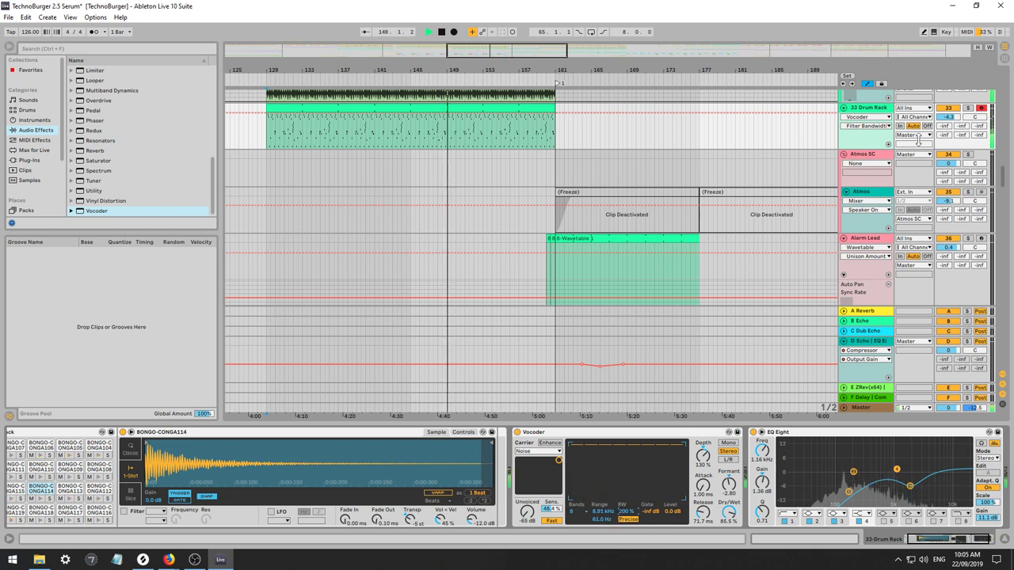
{"action": "left_click_drag", "start_coordinate": [949, 116], "coordinate": [949, 122]}
{"action": "left_click", "coordinate": [968, 108]}
Shift the Vocoder formant up, shorten release, and reset range to 80 Hz–12.0 kHz and bandwidth to 100%.
{"action": "mouse_move", "coordinate": [729, 485]}
{"action": "left_mouse_down"}
{"action": "mouse_move", "coordinate": [729, 503]}
{"action": "mouse_move", "coordinate": [729, 404]}
{"action": "mouse_move", "coordinate": [729, 479]}
{"action": "left_mouse_up"}
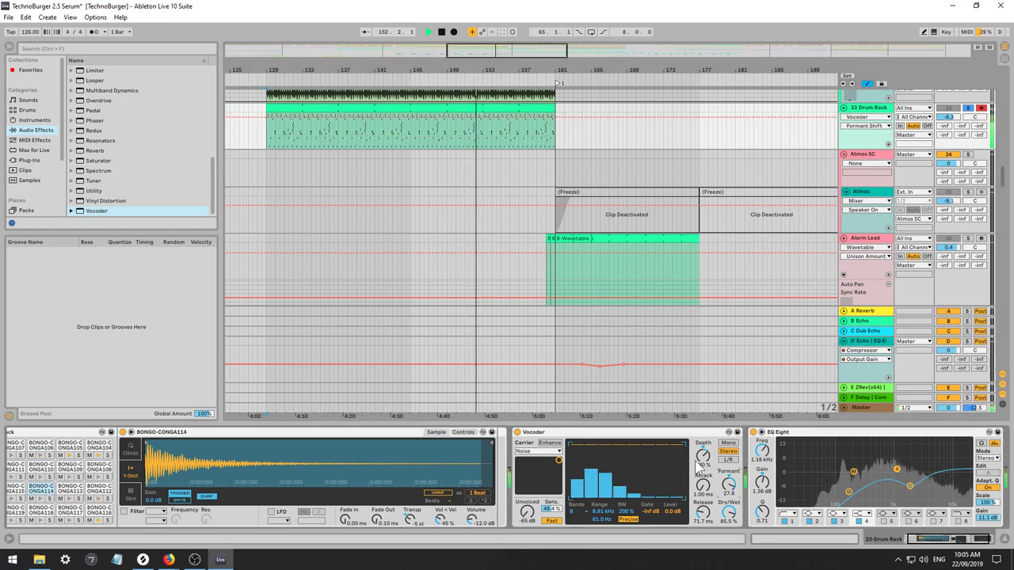
{"action": "left_click_drag", "start_coordinate": [703, 511], "coordinate": [702, 520]}
{"action": "double_click", "coordinate": [599, 520]}
{"action": "double_click", "coordinate": [611, 512]}
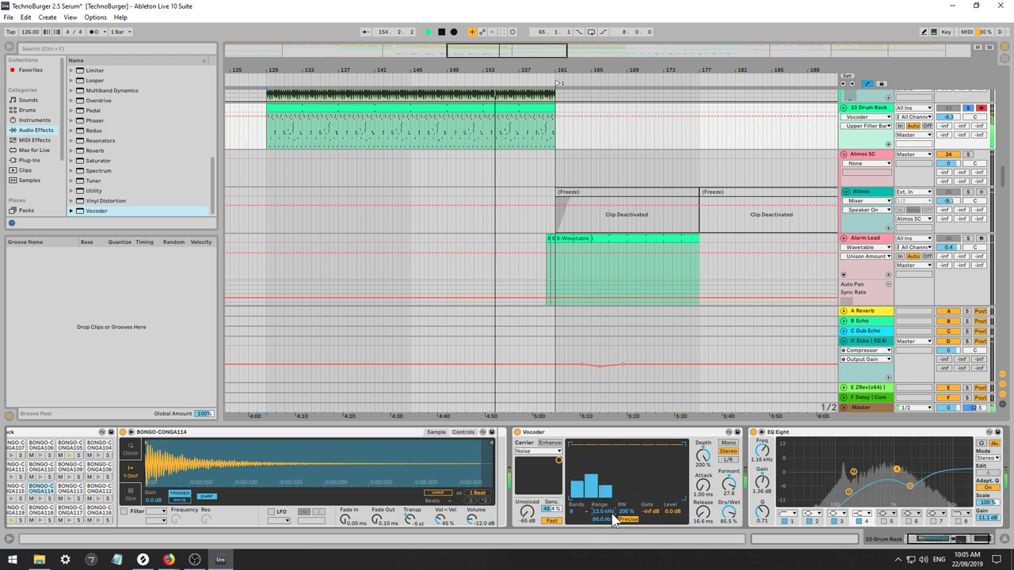
{"action": "double_click", "coordinate": [627, 512]}
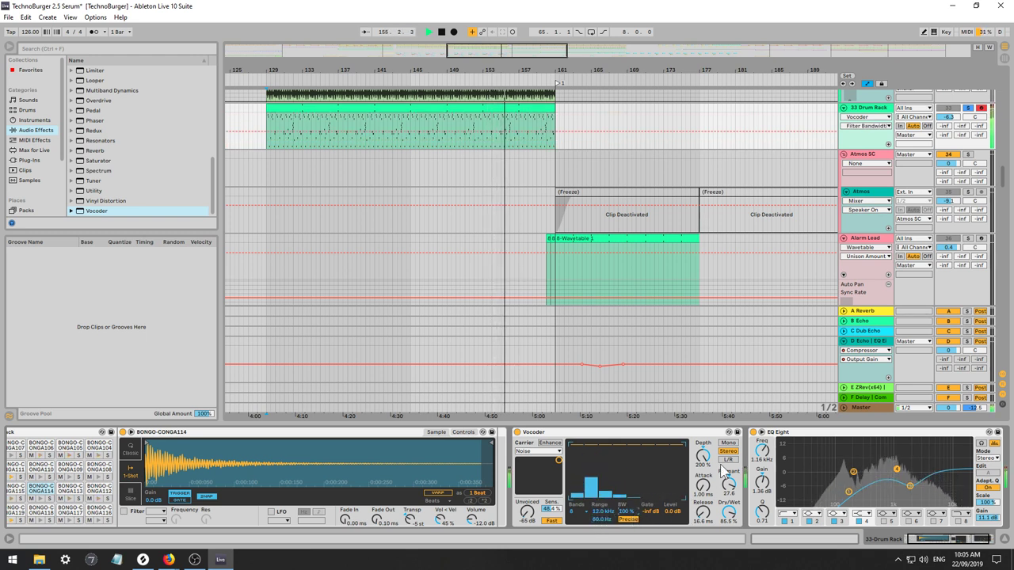
Set the Vocoder formant to 2.20, depth 166% and release 135 ms, with the track unsoloed.
{"action": "left_click_drag", "start_coordinate": [728, 483], "coordinate": [728, 507]}
{"action": "left_click_drag", "start_coordinate": [703, 456], "coordinate": [703, 432]}
{"action": "left_click_drag", "start_coordinate": [702, 513], "coordinate": [703, 518]}
{"action": "left_click_drag", "start_coordinate": [728, 484], "coordinate": [728, 486]}
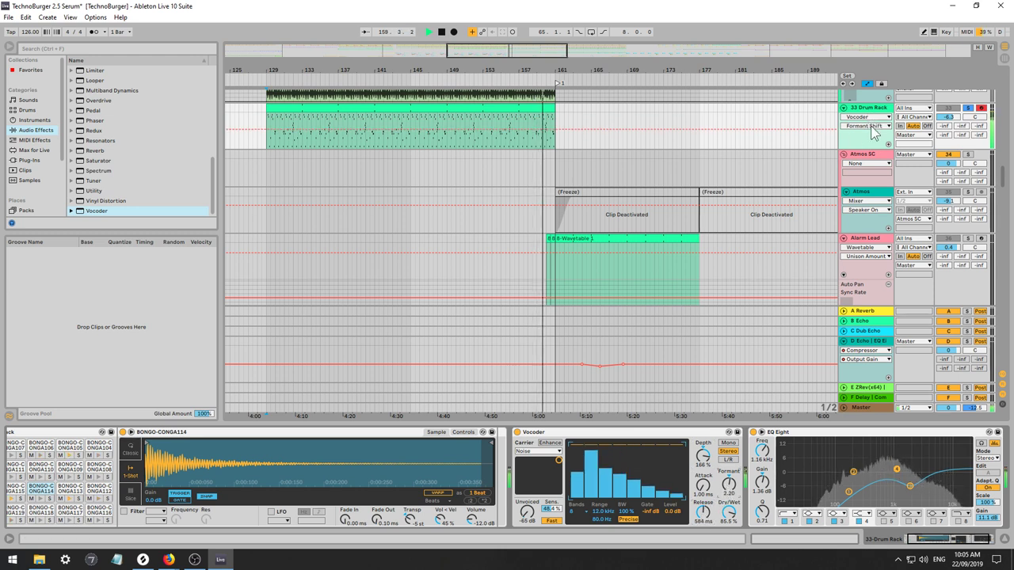
{"action": "left_click", "coordinate": [968, 107]}
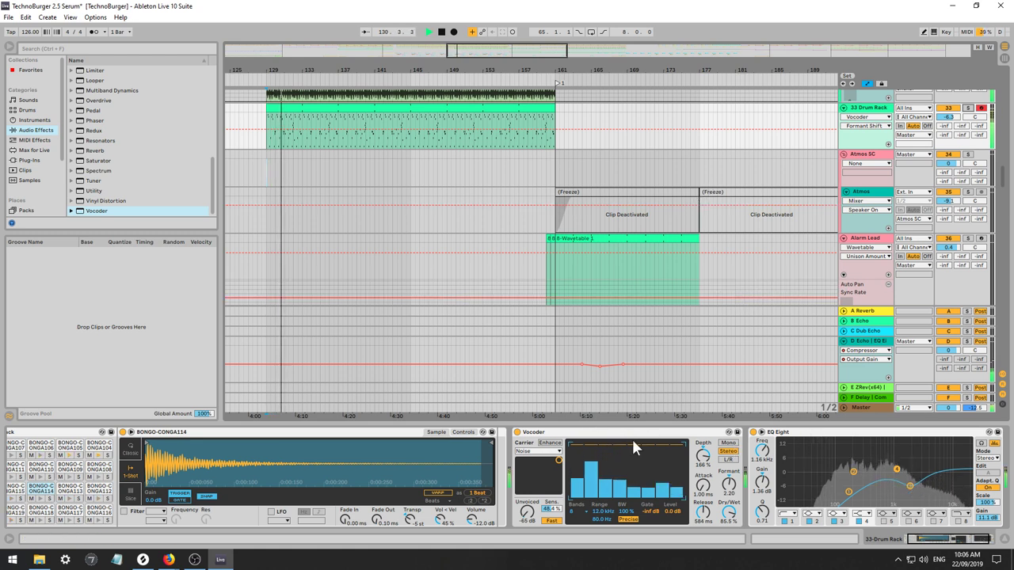
{"action": "left_click_drag", "start_coordinate": [702, 513], "coordinate": [703, 537]}
{"action": "left_click_drag", "start_coordinate": [948, 117], "coordinate": [948, 130]}
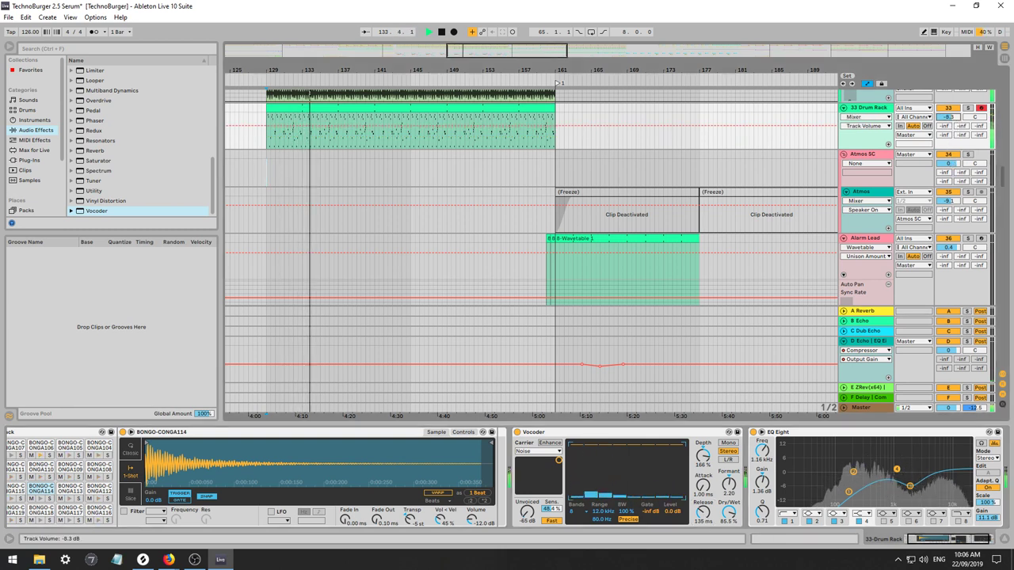
Add a Reverb with Hi Cut off, size 1.16, decay 593 ms and dry/wet 22%.
{"action": "left_click", "coordinate": [107, 149]}
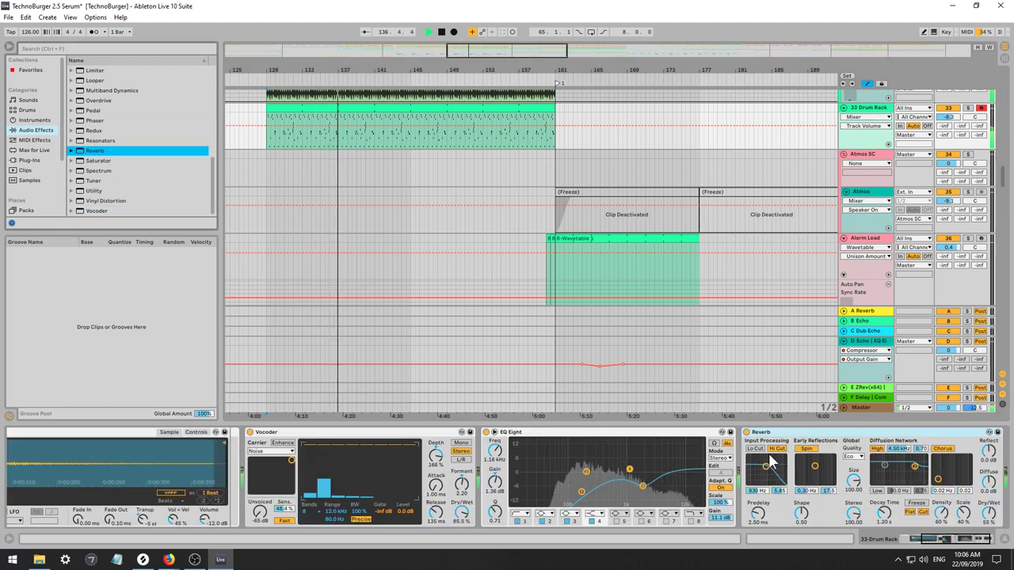
{"action": "left_click", "coordinate": [774, 449]}
{"action": "left_click_drag", "start_coordinate": [853, 480], "coordinate": [884, 511]}
{"action": "left_click_drag", "start_coordinate": [988, 514], "coordinate": [989, 545]}
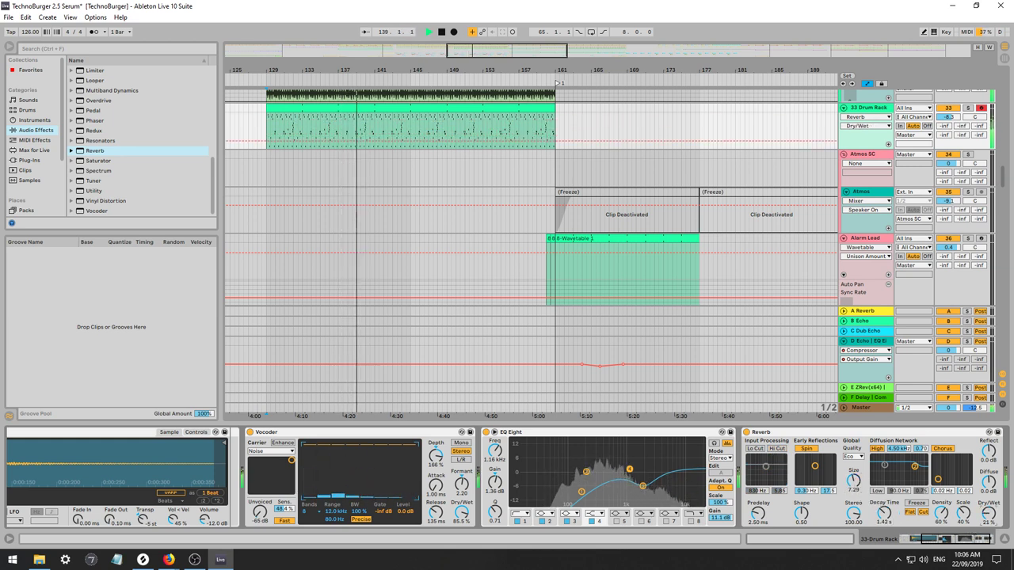
{"action": "left_click_drag", "start_coordinate": [877, 520], "coordinate": [879, 541]}
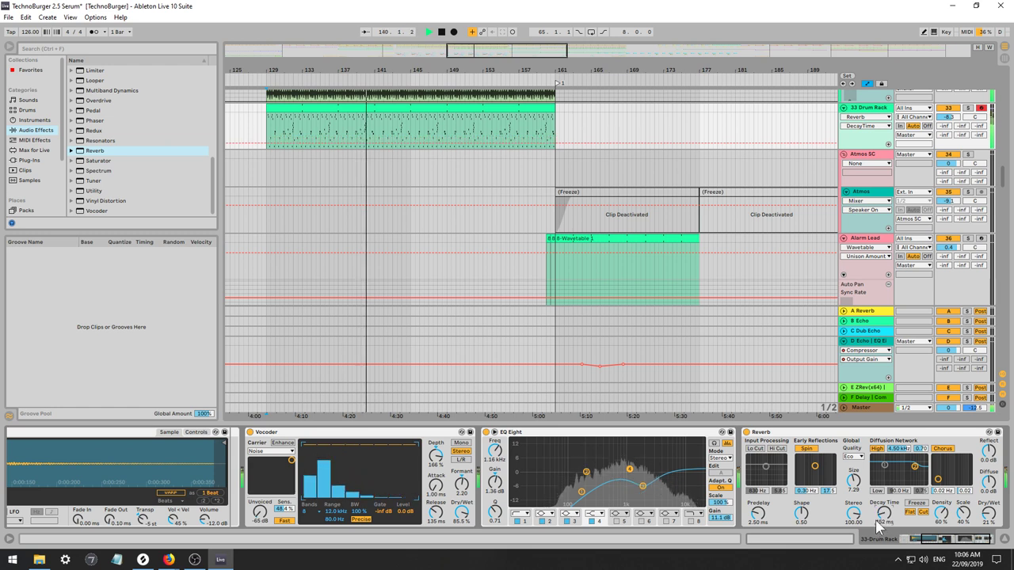
{"action": "left_click_drag", "start_coordinate": [853, 482], "coordinate": [883, 509]}
{"action": "left_click_drag", "start_coordinate": [994, 518], "coordinate": [994, 515]}
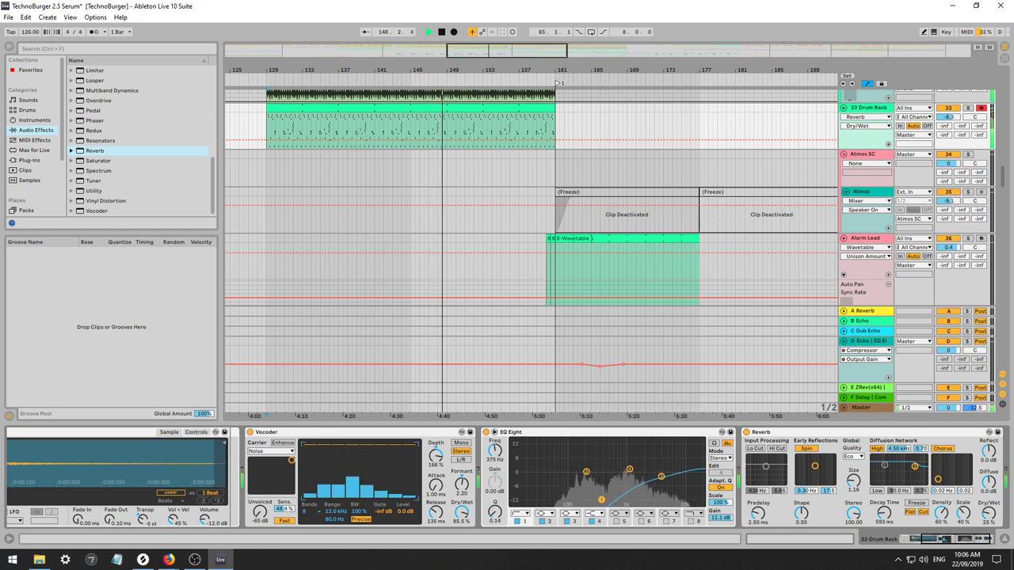
Lower EQ band 4's gain, lengthen reverb decay to 778 ms, and set the Vocoder to 12 bands.
{"action": "mouse_move", "coordinate": [601, 499]}
{"action": "left_mouse_down"}
{"action": "mouse_move", "coordinate": [634, 476]}
{"action": "mouse_move", "coordinate": [590, 499]}
{"action": "left_mouse_up"}
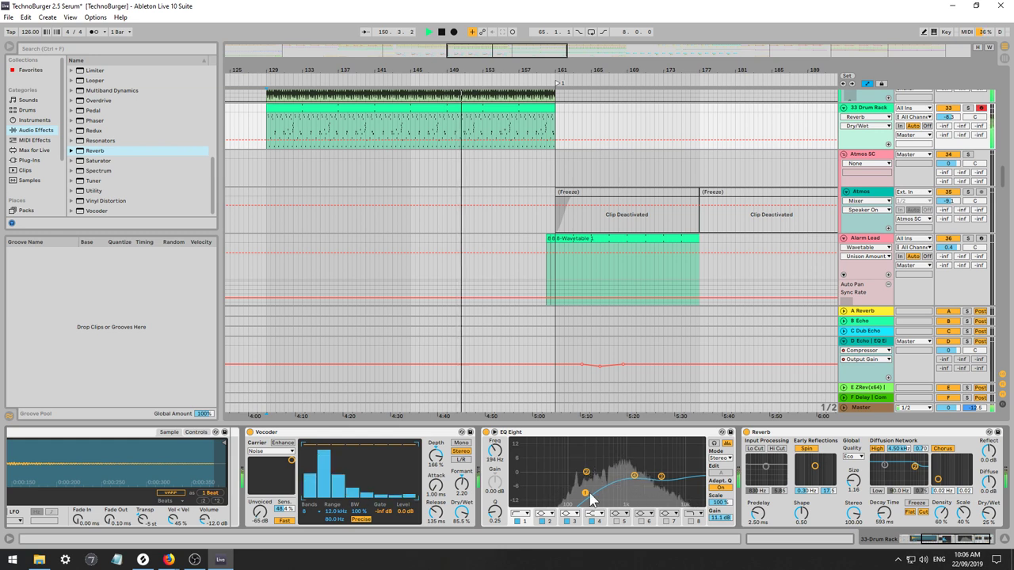
{"action": "left_click_drag", "start_coordinate": [884, 513], "coordinate": [854, 494]}
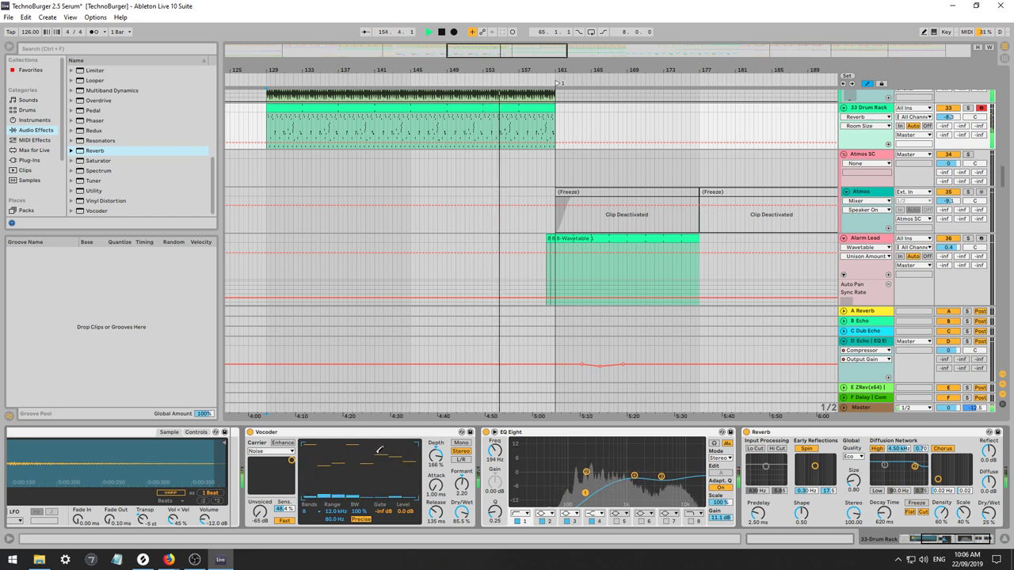
{"action": "left_click", "coordinate": [309, 512]}
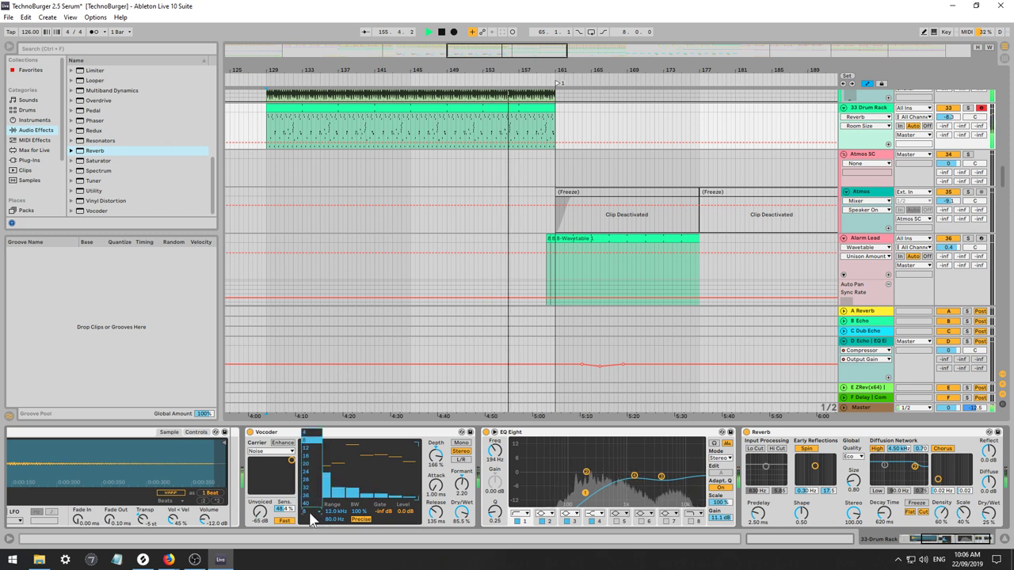
{"action": "left_click", "coordinate": [307, 456]}
{"action": "left_click", "coordinate": [306, 512]}
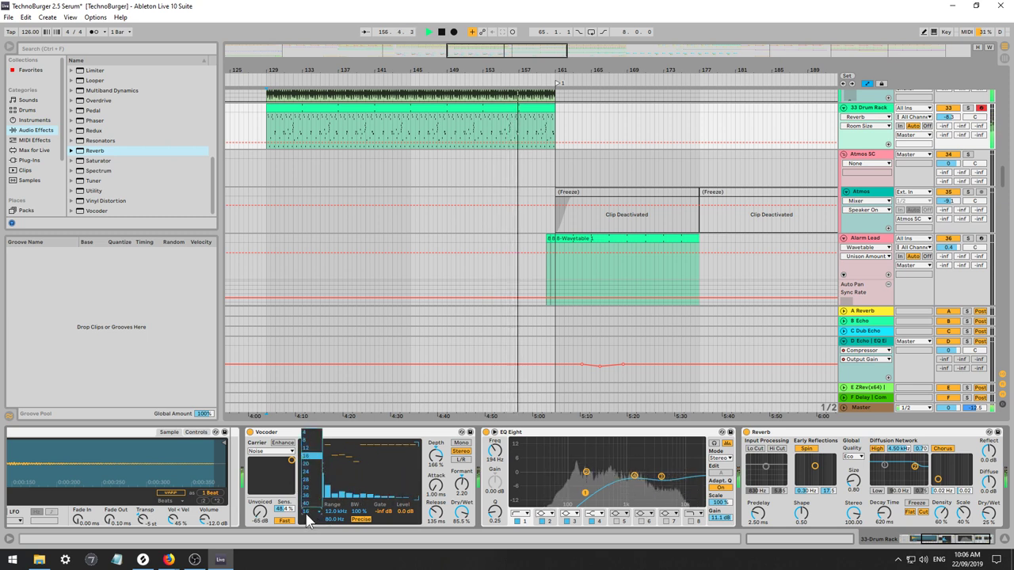
{"action": "left_click", "coordinate": [307, 449]}
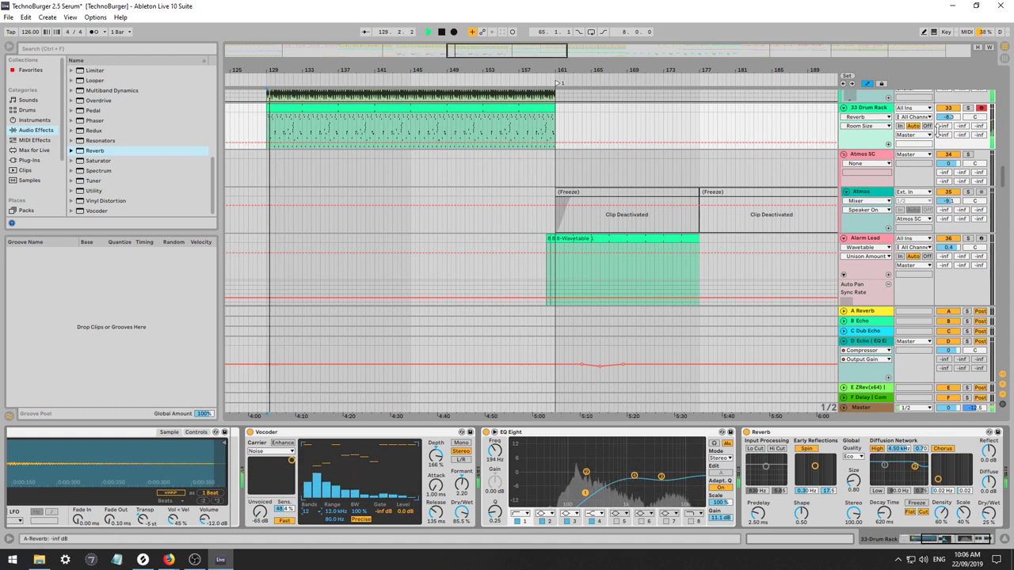
Solo the 33 Drum Rack and raise EQ band 4 to -0.12 dB.
{"action": "left_click", "coordinate": [968, 109]}
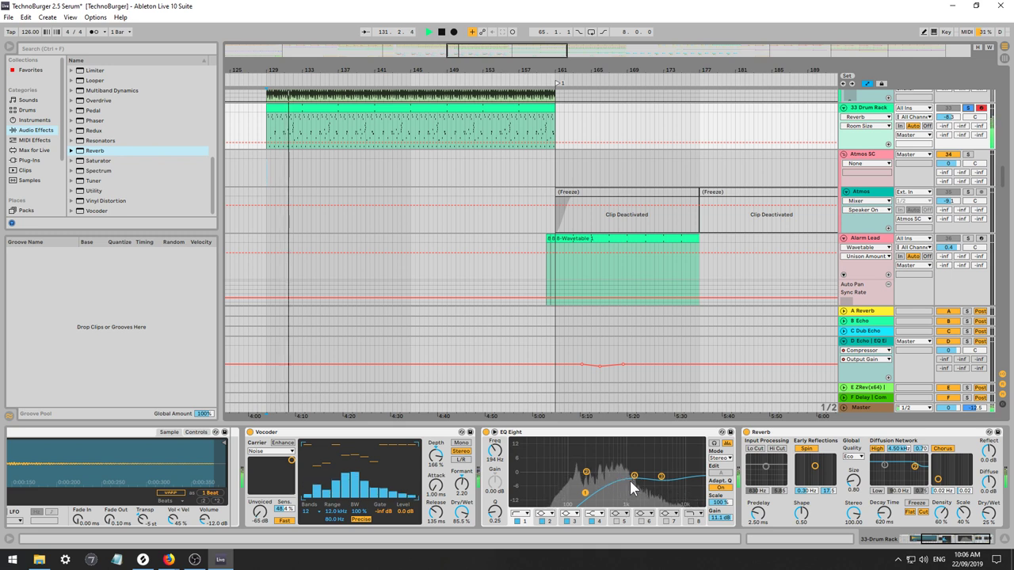
{"action": "left_click", "coordinate": [661, 477]}
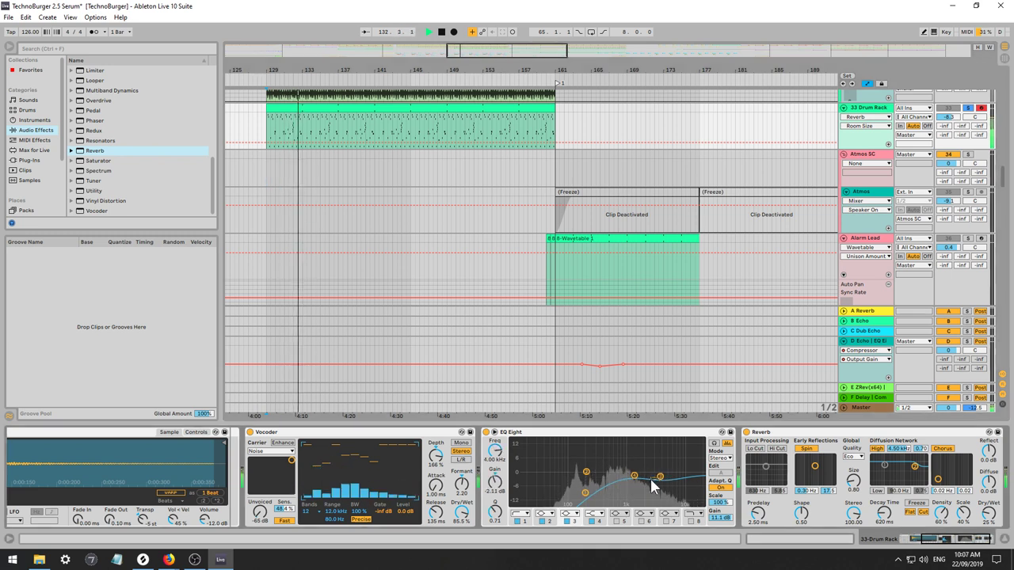
{"action": "left_click_drag", "start_coordinate": [660, 477], "coordinate": [634, 473]}
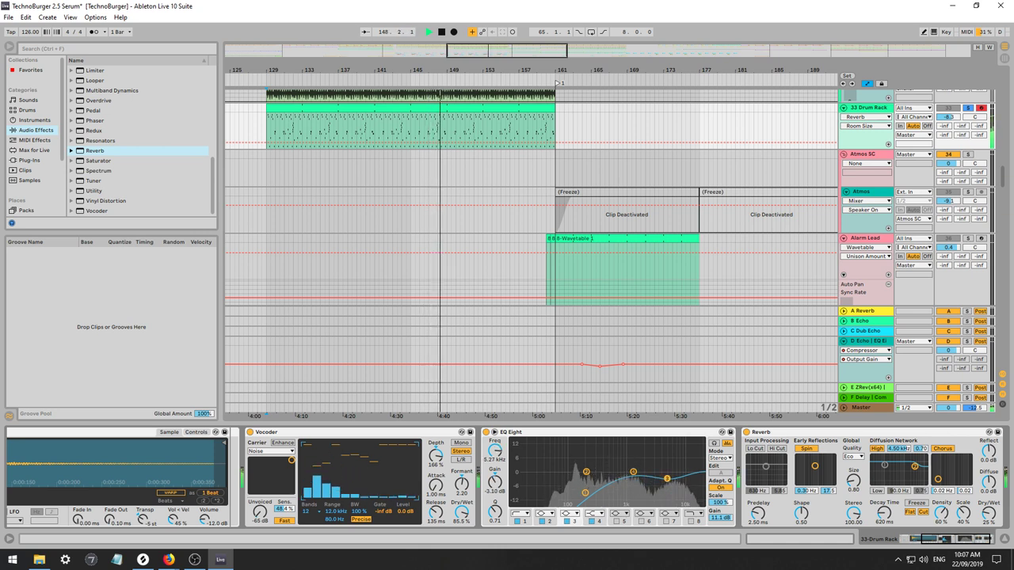
Move EQ band 4 to 1000 Hz and band 3 to 5.50 kHz.
{"action": "left_click_drag", "start_coordinate": [660, 480], "coordinate": [667, 480]}
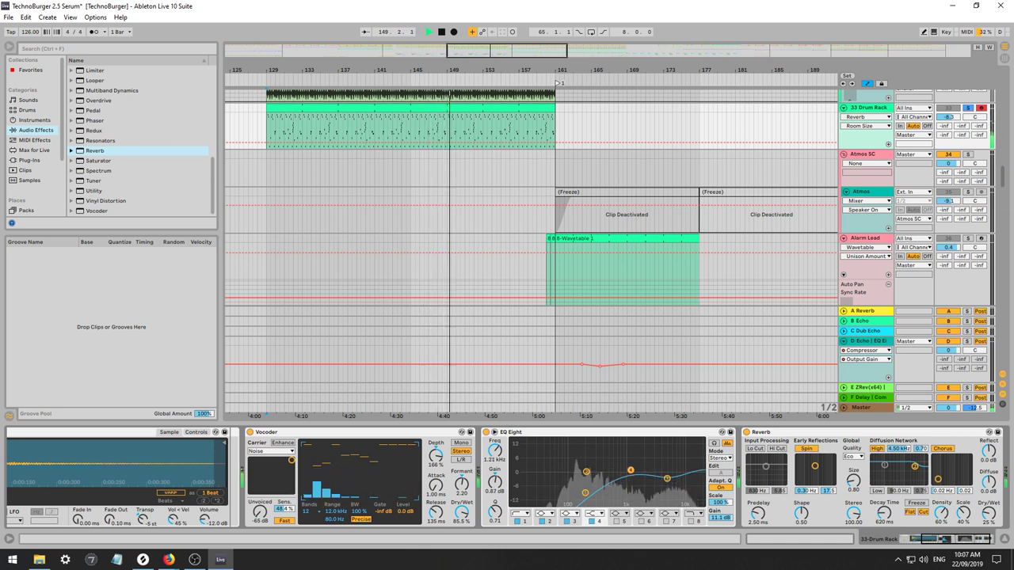
{"action": "left_click_drag", "start_coordinate": [634, 474], "coordinate": [626, 470]}
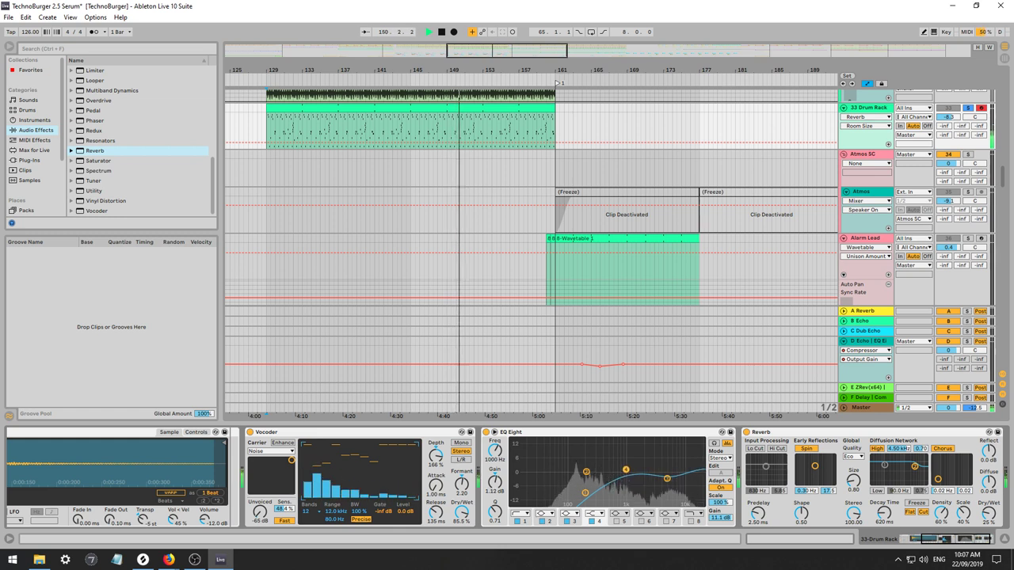
{"action": "left_click", "coordinate": [666, 481]}
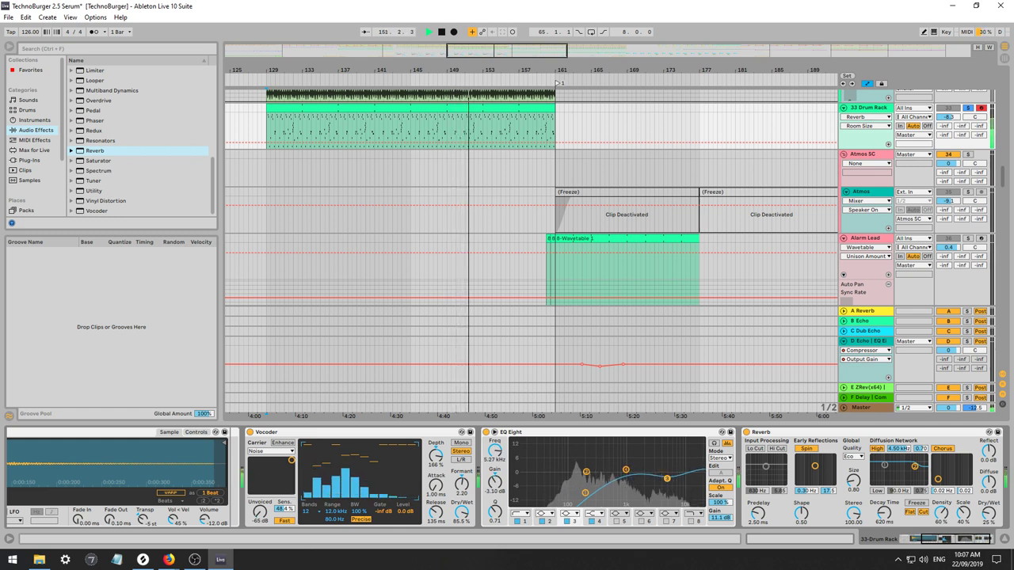
{"action": "left_click", "coordinate": [627, 471]}
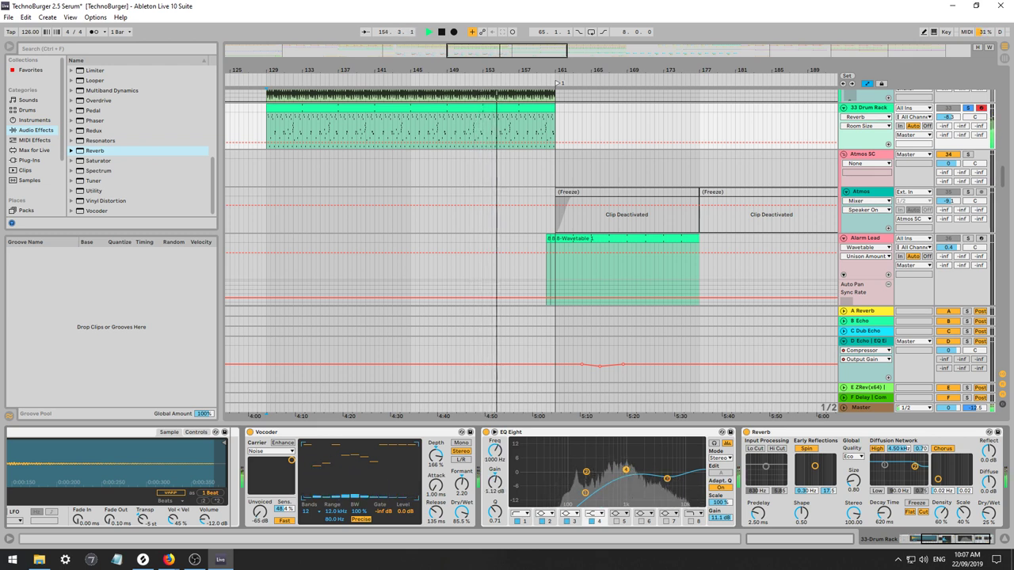
{"action": "left_click_drag", "start_coordinate": [667, 479], "coordinate": [669, 479]}
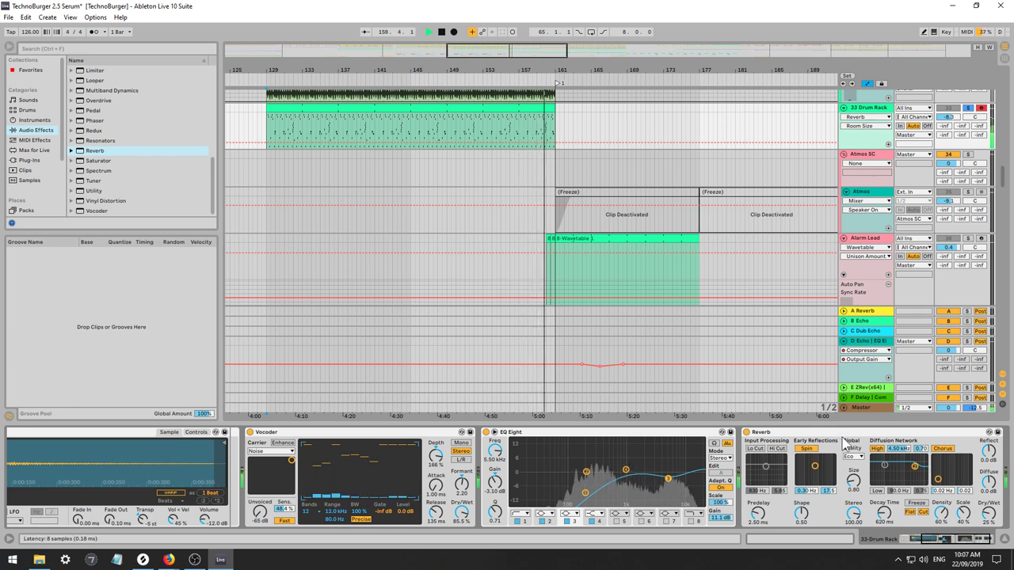
Set the reverb decay to 2.76 s and its wet mix to 14%, replaying to listen.
{"action": "left_click_drag", "start_coordinate": [884, 512], "coordinate": [853, 451]}
{"action": "key", "text": "space"}
{"action": "key", "text": "space"}
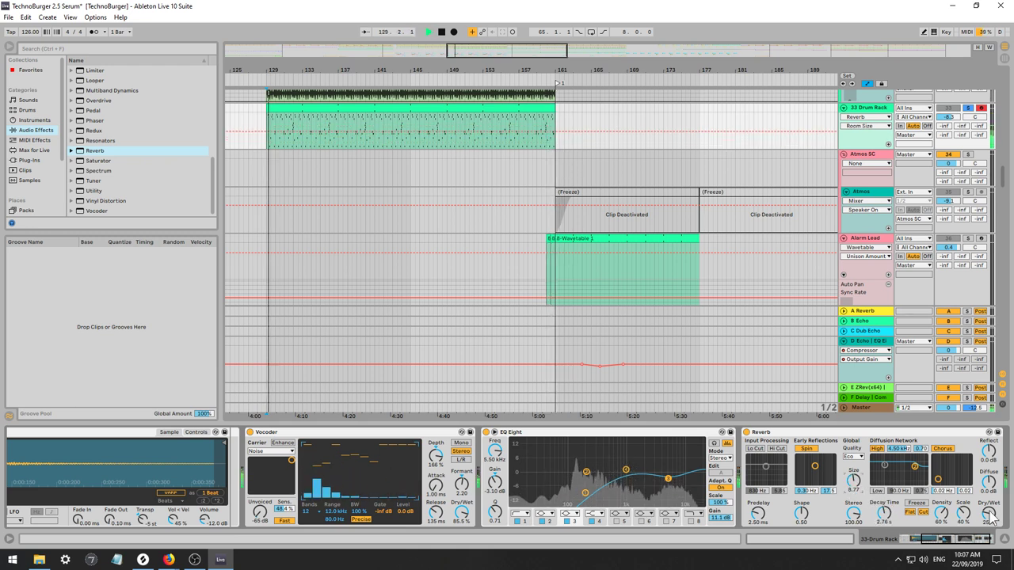
{"action": "left_click_drag", "start_coordinate": [988, 514], "coordinate": [988, 525]}
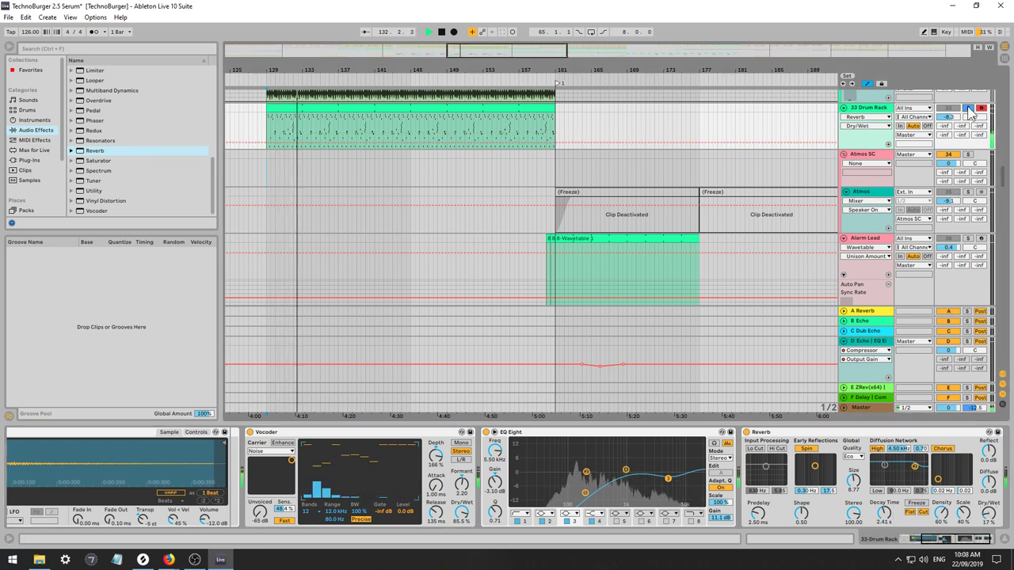
Extend the 33 Drum Rack clip back from bar 129 to start at bar 113, auditioning from bar 112.
{"action": "left_click_drag", "start_coordinate": [513, 69], "coordinate": [574, 40]}
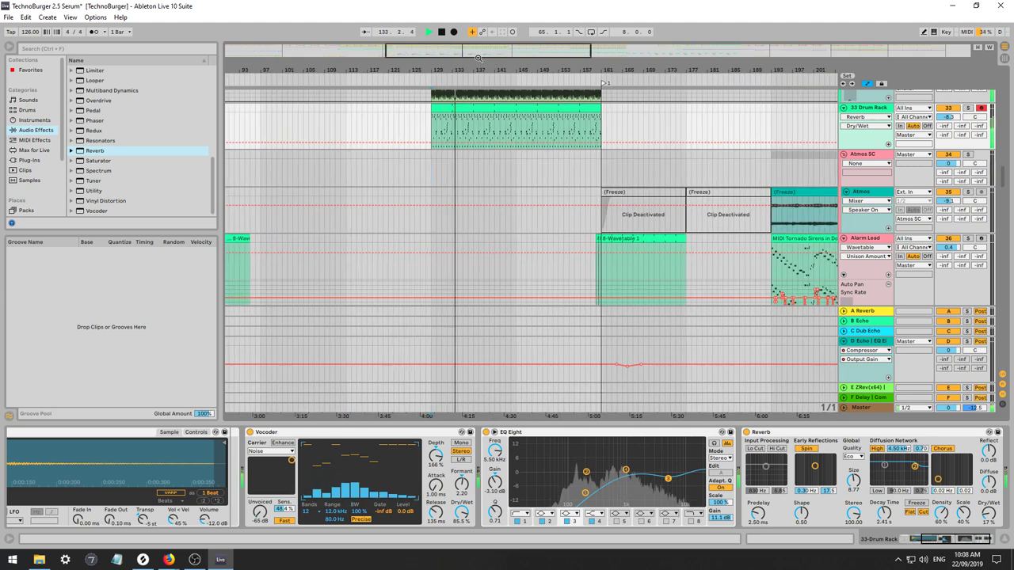
{"action": "key", "text": "space"}
{"action": "left_click", "coordinate": [341, 126]}
{"action": "key", "text": "space"}
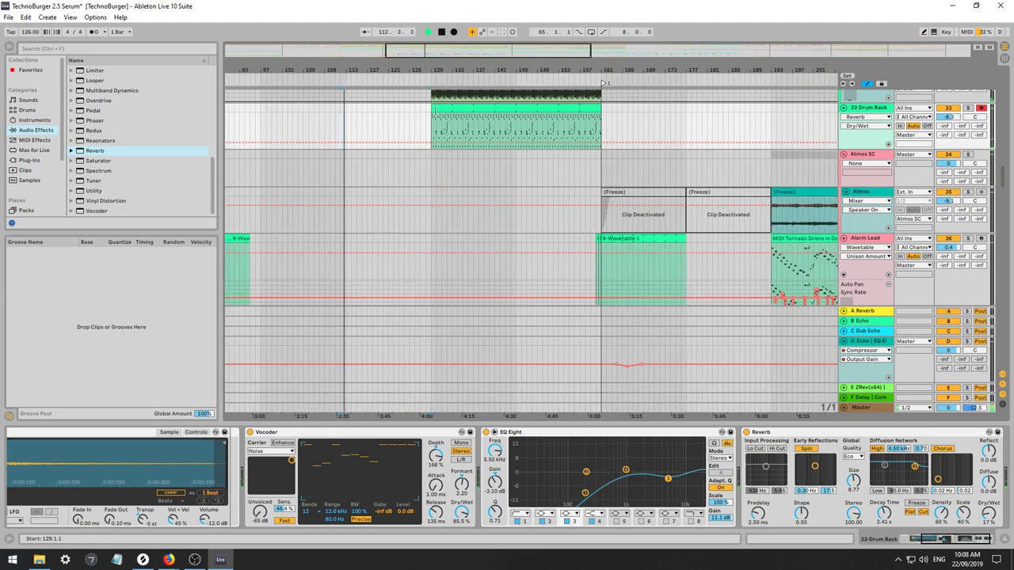
{"action": "left_click_drag", "start_coordinate": [432, 111], "coordinate": [346, 111]}
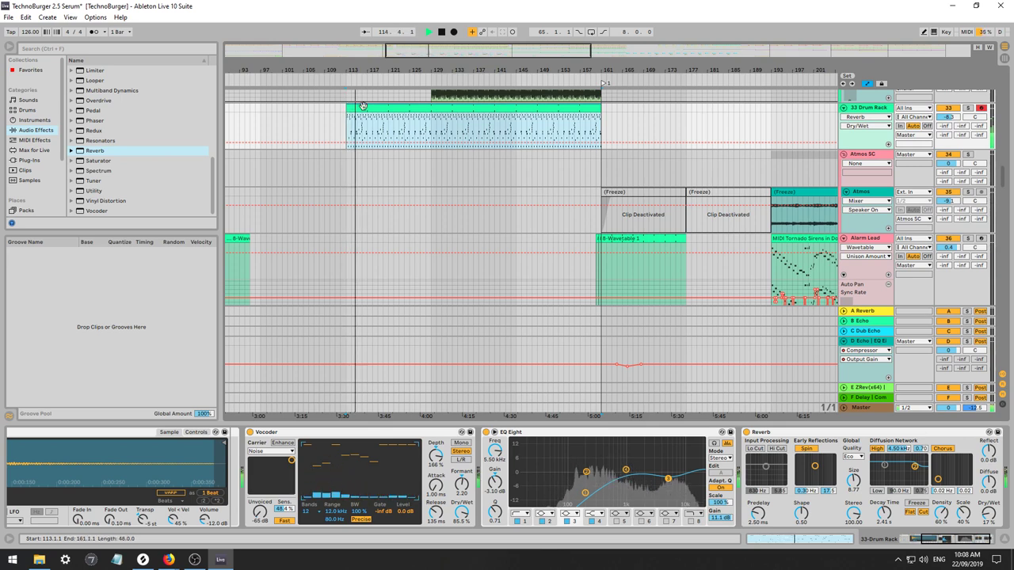
{"action": "left_click_drag", "start_coordinate": [314, 70], "coordinate": [371, 64]}
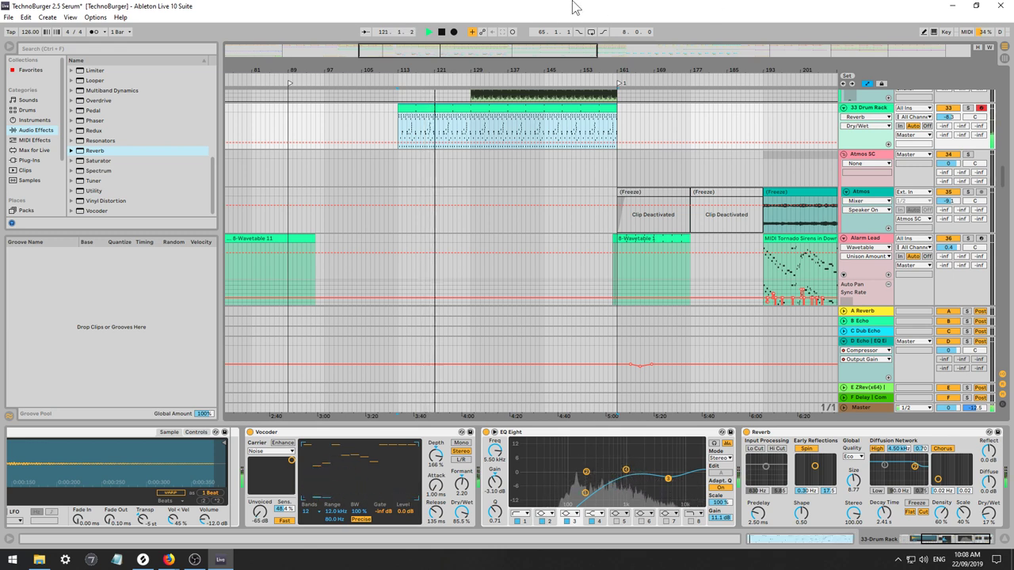
{"action": "key", "text": "space"}
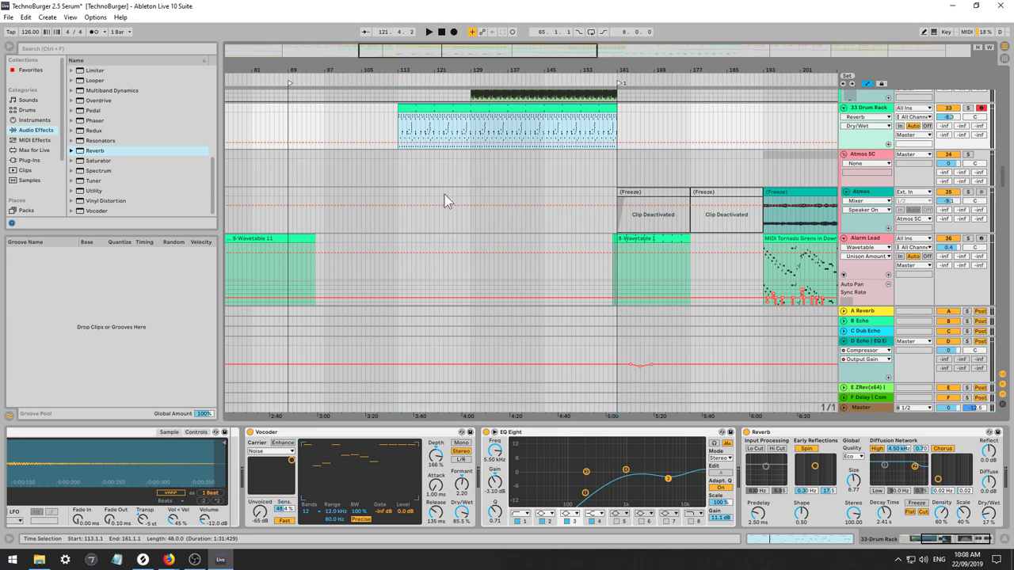
{"action": "left_click", "coordinate": [400, 175]}
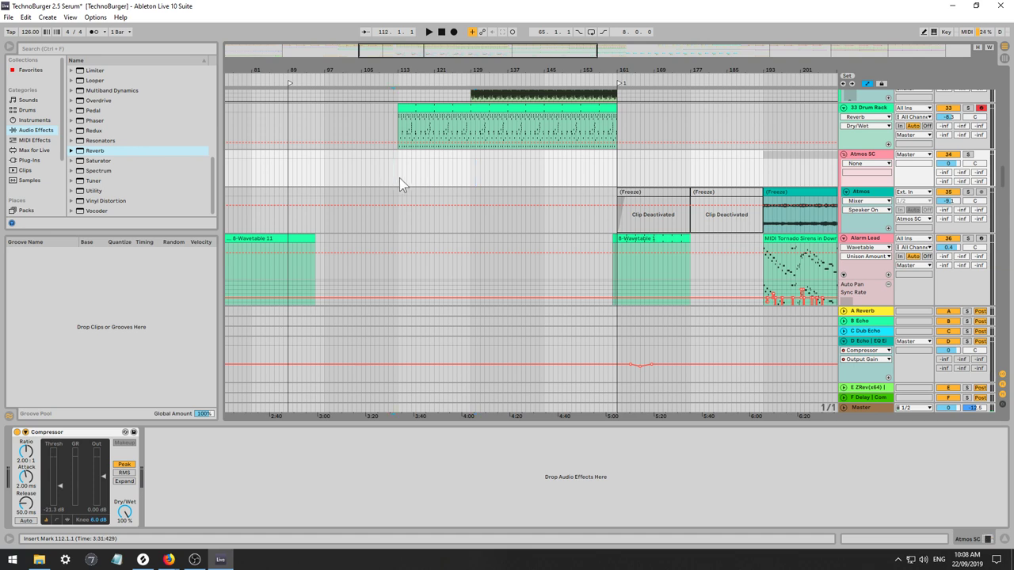
Audition the lengthened drum section from bar 97 and then from bar 105.
{"action": "left_click", "coordinate": [323, 176]}
{"action": "key", "text": "space"}
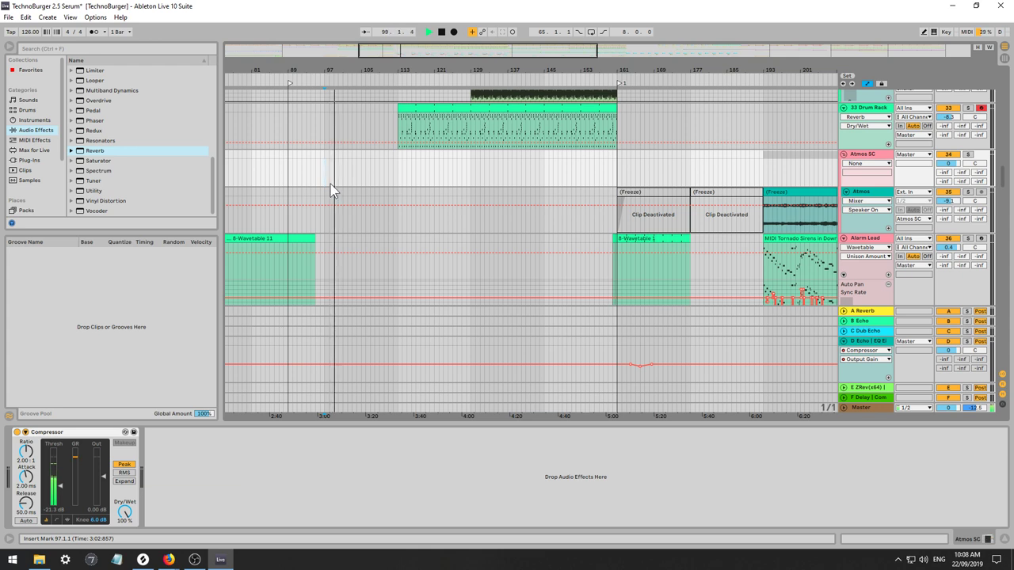
{"action": "key", "text": "space"}
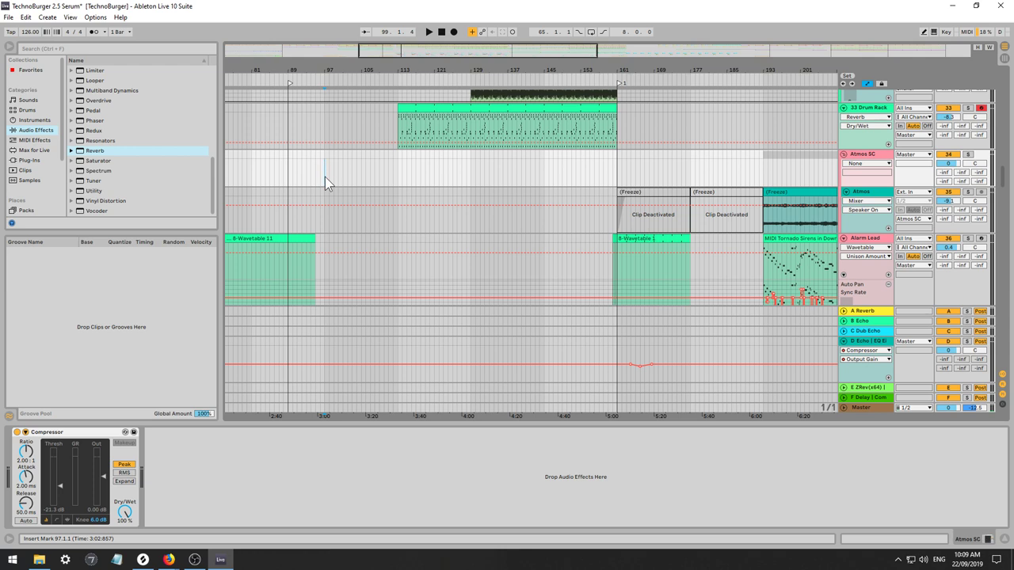
{"action": "left_click", "coordinate": [360, 176]}
{"action": "key", "text": "space"}
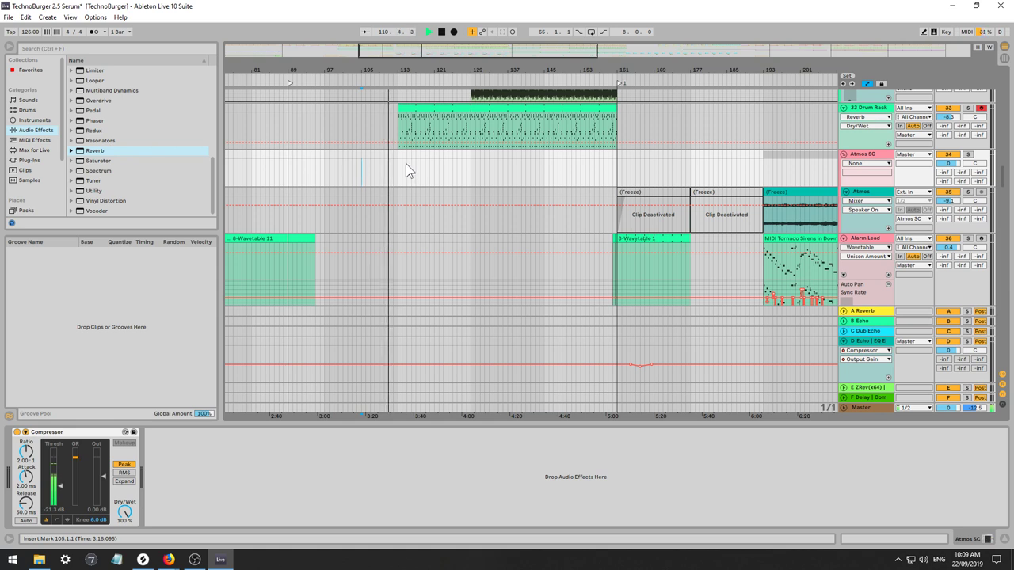
{"action": "key", "text": "space"}
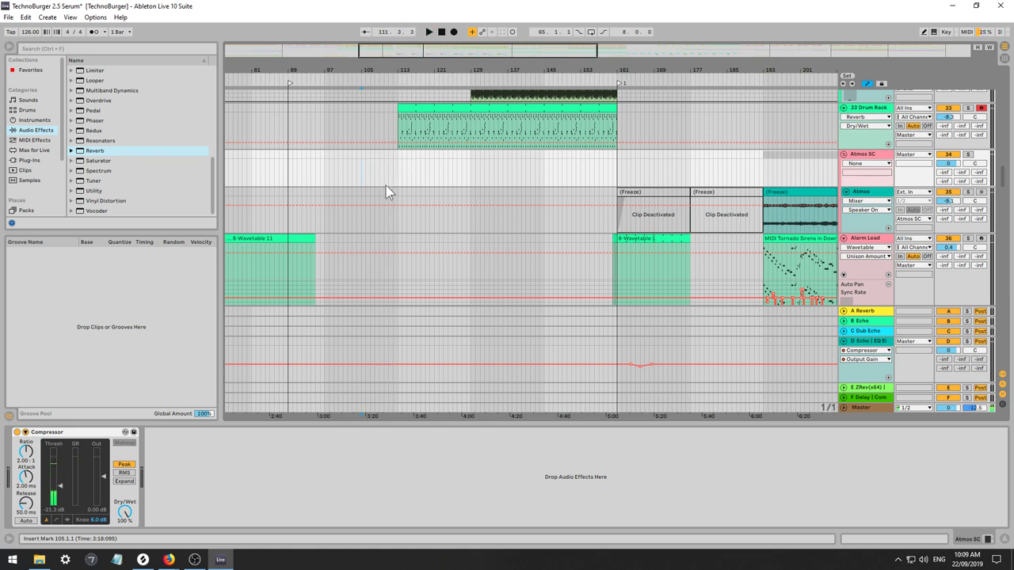
Try start points at bars 113, 125 and 128, then play from bar 108 zoomed near bar 114.
{"action": "left_click", "coordinate": [400, 170]}
{"action": "left_click", "coordinate": [400, 170]}
{"action": "left_click", "coordinate": [444, 175]}
{"action": "left_click", "coordinate": [454, 175]}
{"action": "left_click", "coordinate": [465, 175]}
{"action": "left_click", "coordinate": [475, 174]}
{"action": "left_click", "coordinate": [401, 175]}
{"action": "left_click", "coordinate": [396, 174]}
{"action": "left_click", "coordinate": [398, 174]}
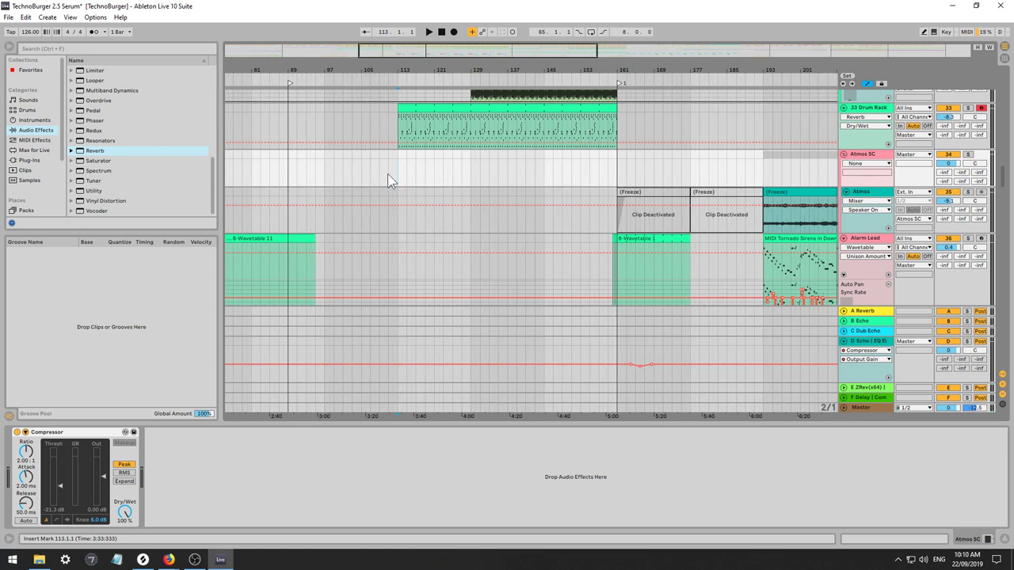
{"action": "left_click", "coordinate": [381, 174]}
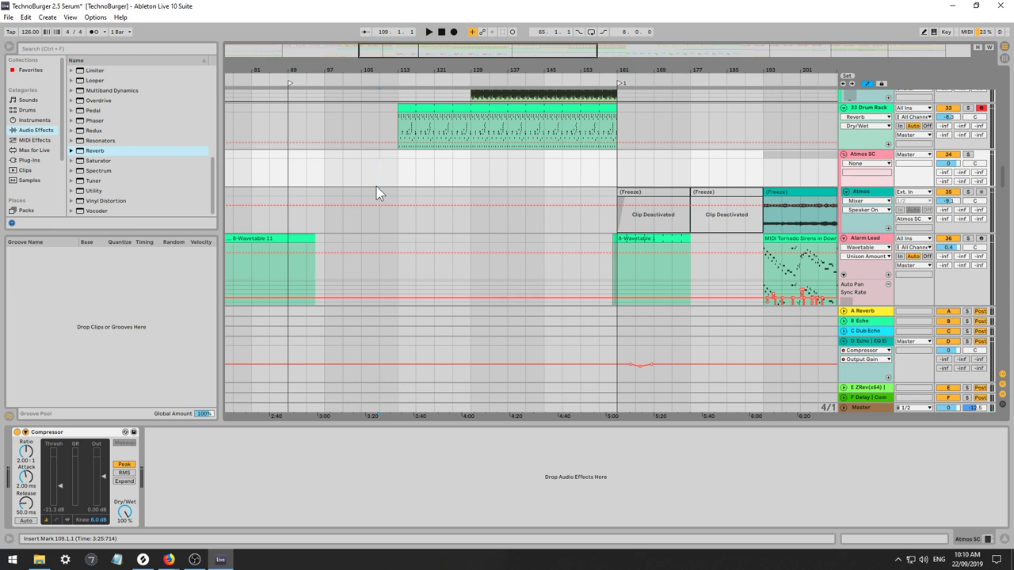
{"action": "key", "text": "space"}
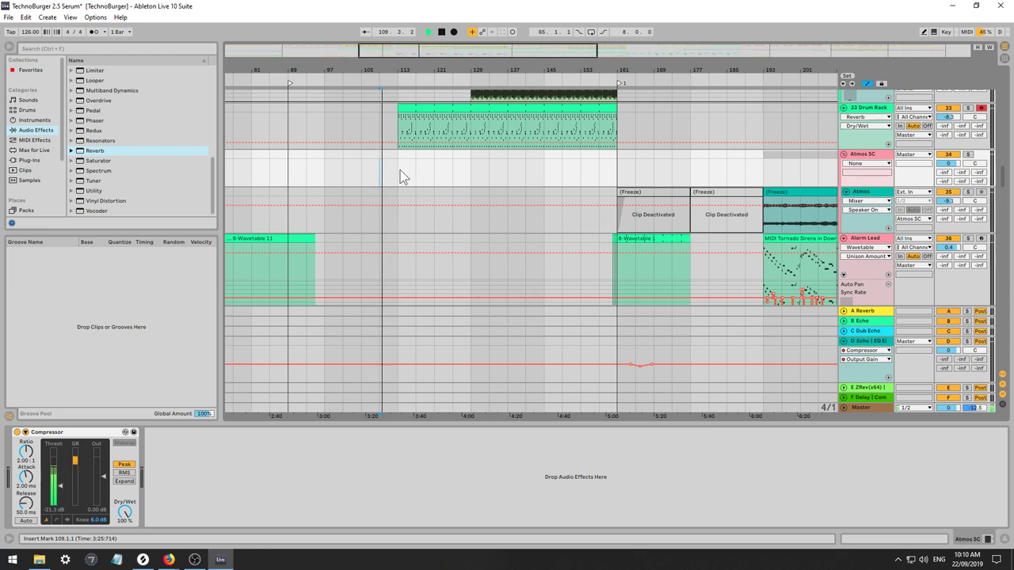
{"action": "left_click_drag", "start_coordinate": [413, 70], "coordinate": [415, 91]}
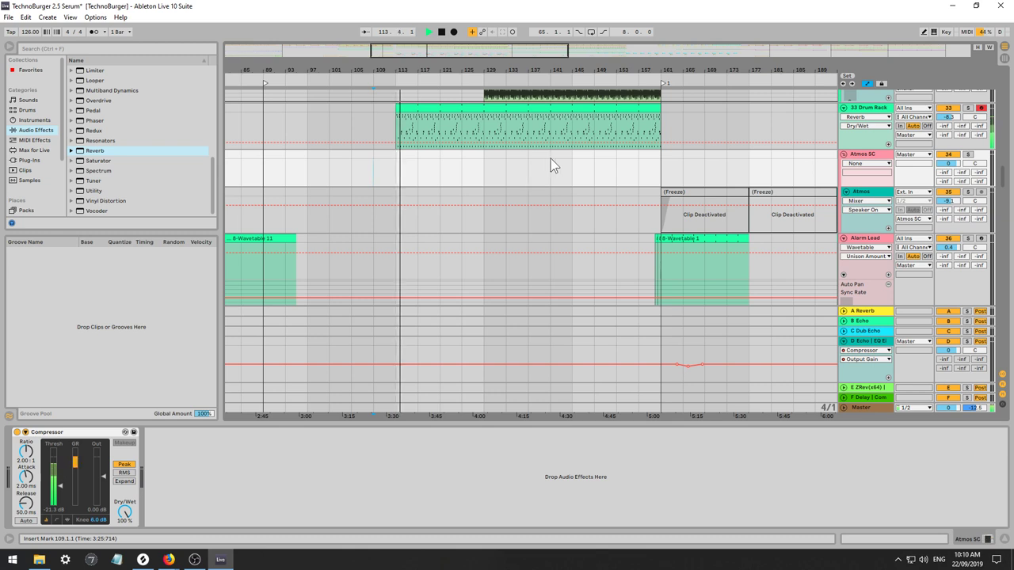
Show the 33 Drum Rack chain and shorten the Vocoder release to about 76 ms.
{"action": "left_click", "coordinate": [861, 110]}
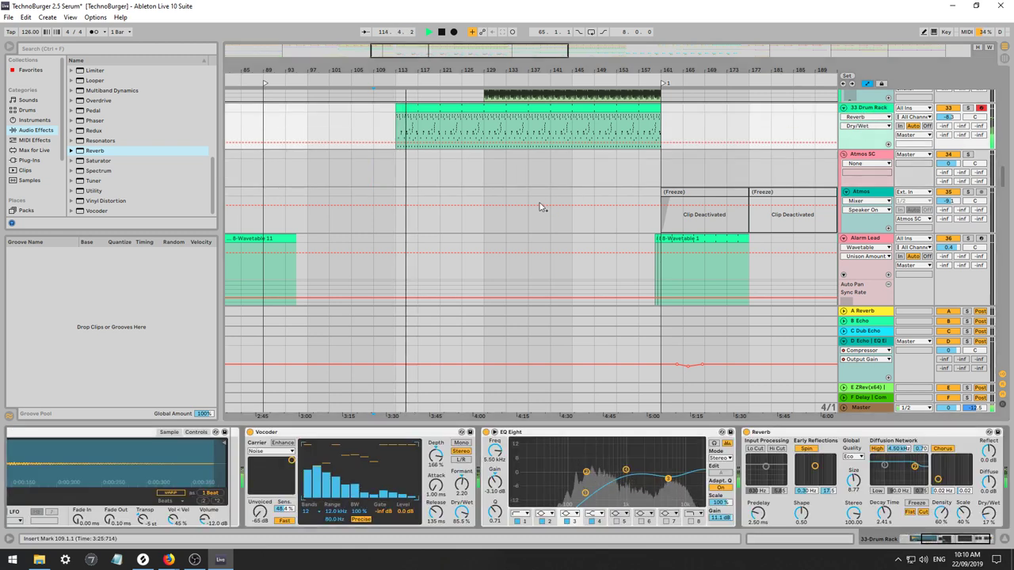
{"action": "left_click", "coordinate": [461, 517]}
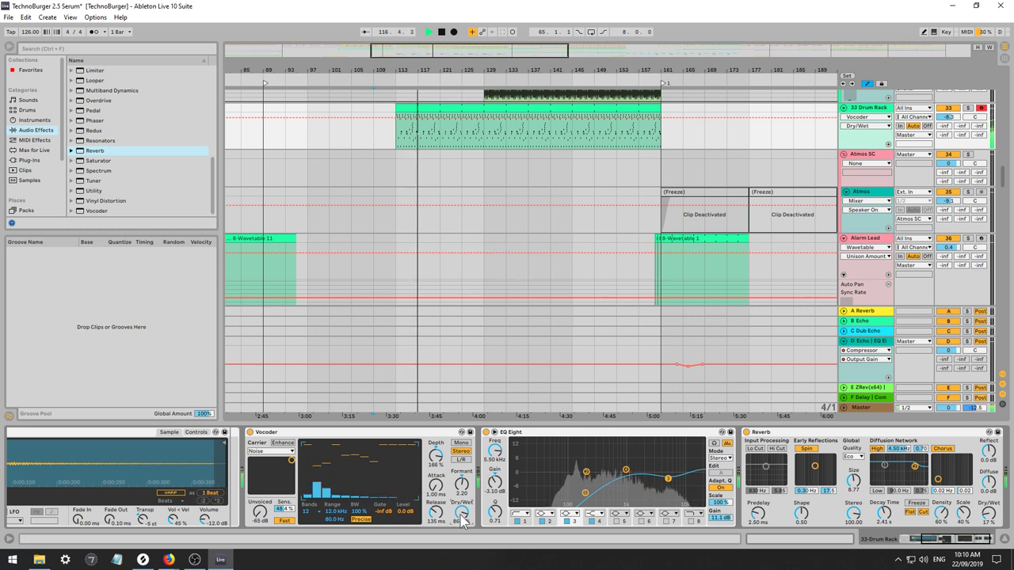
{"action": "mouse_move", "coordinate": [436, 513]}
{"action": "left_mouse_down"}
{"action": "mouse_move", "coordinate": [436, 529]}
{"action": "mouse_move", "coordinate": [436, 498]}
{"action": "mouse_move", "coordinate": [435, 511]}
{"action": "left_mouse_up"}
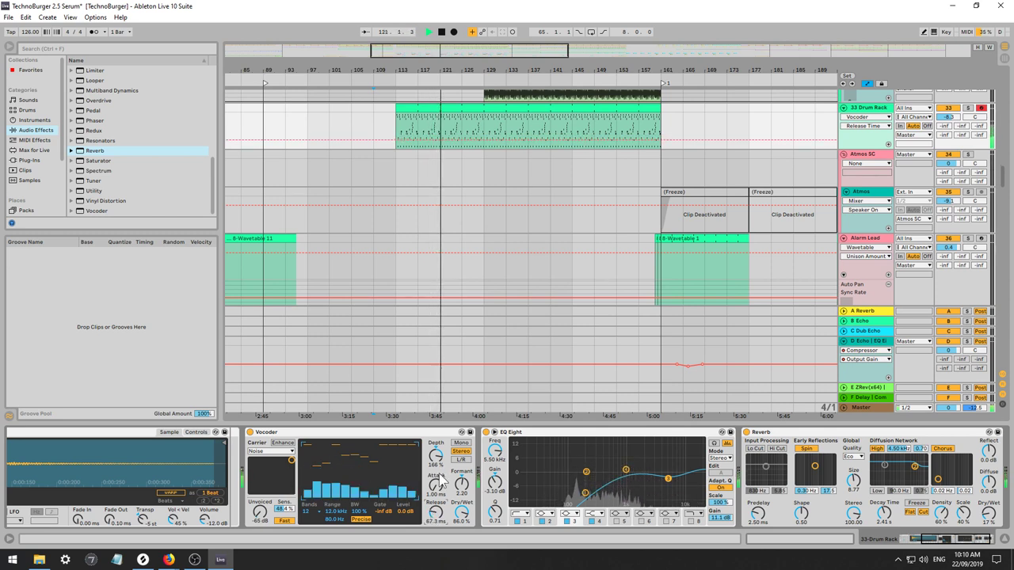
Add Release Time breakpoints ramping from 250 ms near bar 125 to 1.18 s near bar 129.
{"action": "left_click", "coordinate": [461, 124]}
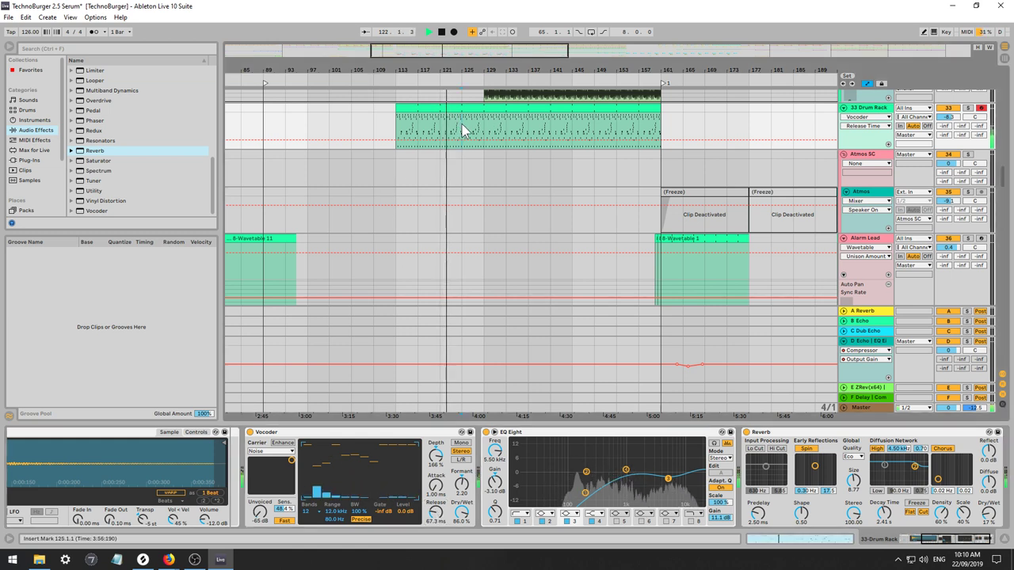
{"action": "left_click", "coordinate": [463, 141]}
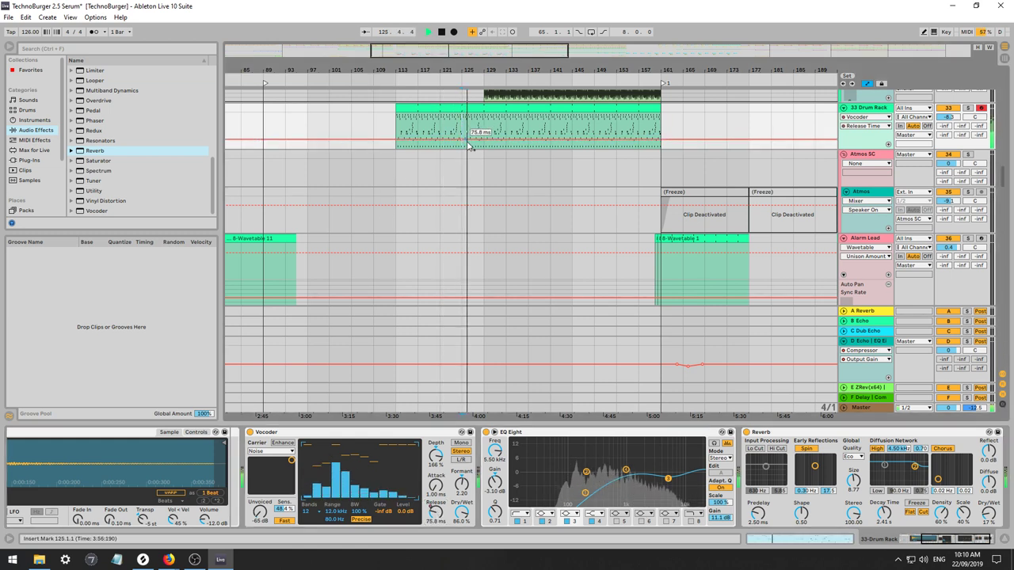
{"action": "left_click_drag", "start_coordinate": [468, 140], "coordinate": [484, 134]}
{"action": "left_click_drag", "start_coordinate": [484, 130], "coordinate": [479, 136]}
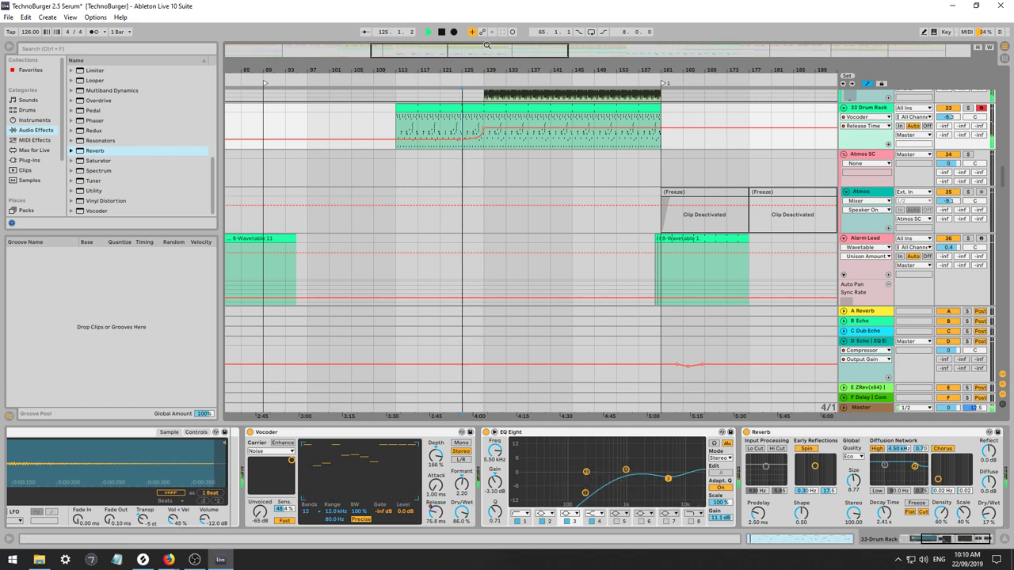
{"action": "left_click_drag", "start_coordinate": [487, 45], "coordinate": [452, 126]}
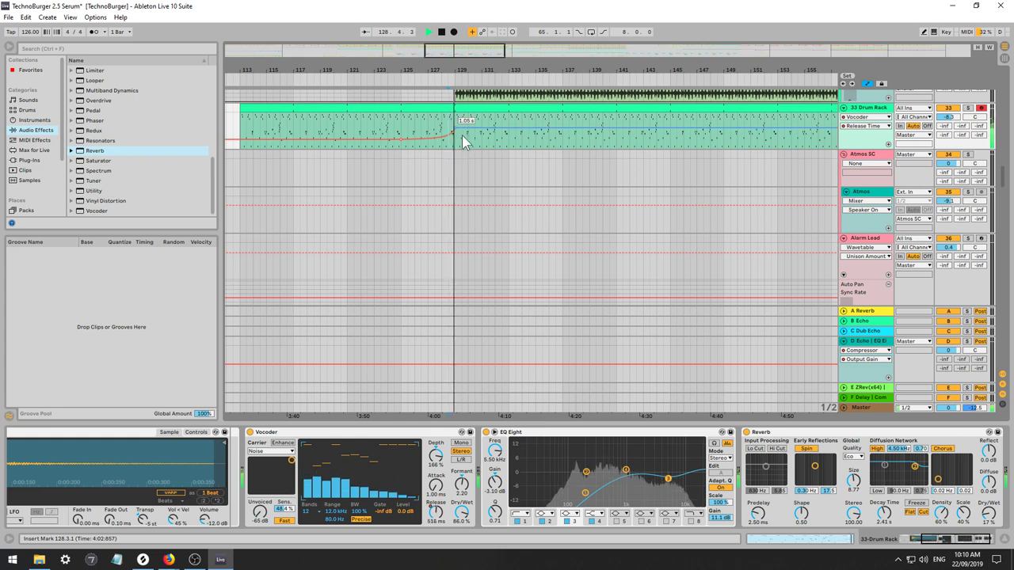
Pull down Vocoder depth automation near bar 128, wet mix to 64.6%, and release to 175 ms.
{"action": "left_click", "coordinate": [436, 457]}
{"action": "key", "text": "space"}
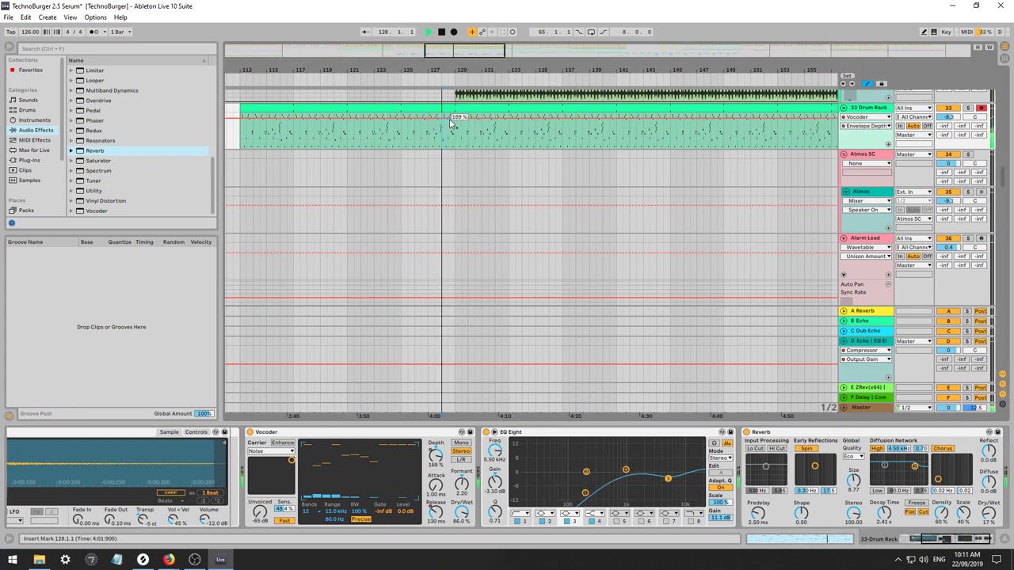
{"action": "left_click_drag", "start_coordinate": [446, 121], "coordinate": [454, 132]}
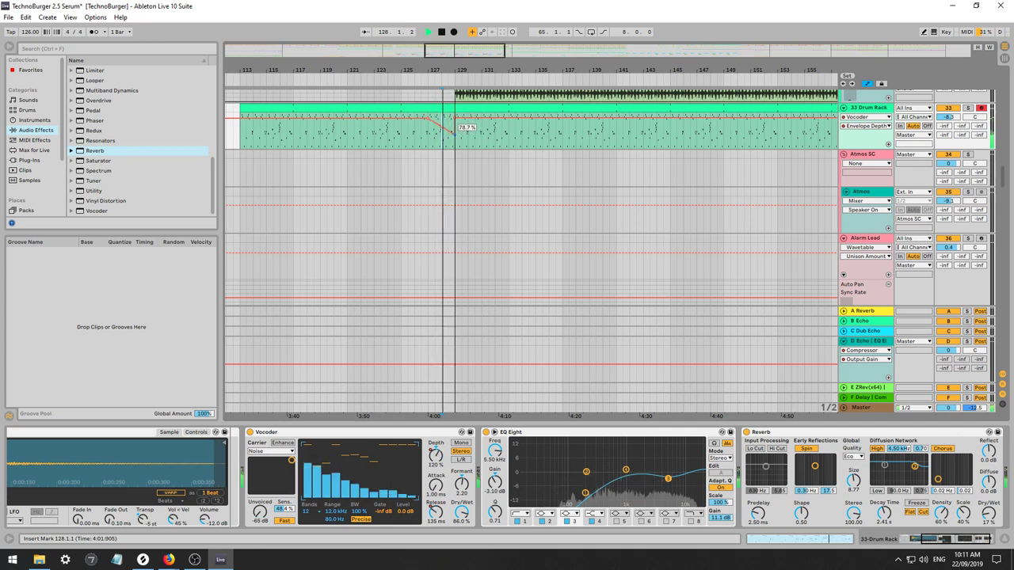
{"action": "left_click", "coordinate": [462, 515]}
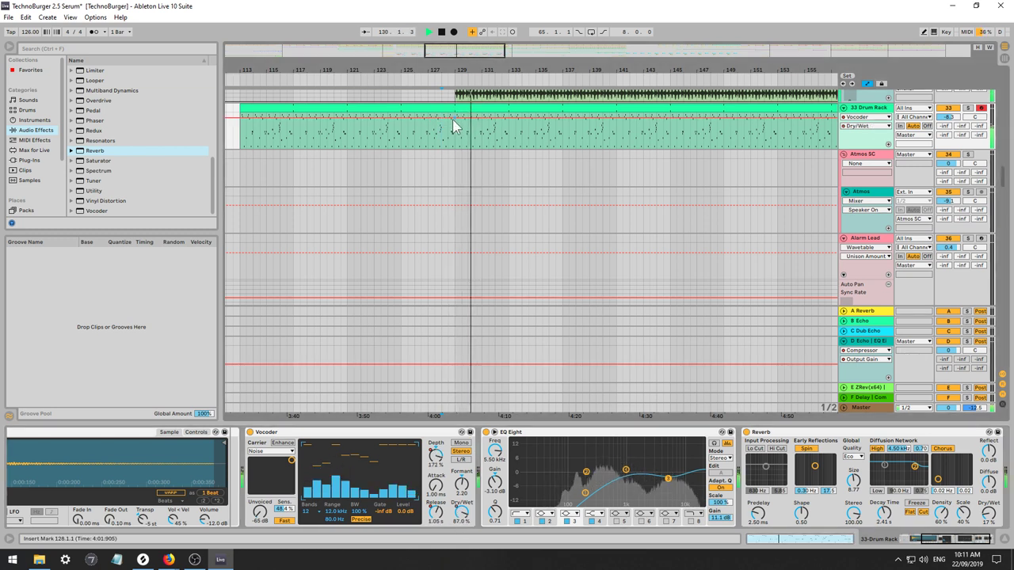
{"action": "left_click_drag", "start_coordinate": [461, 119], "coordinate": [455, 127]}
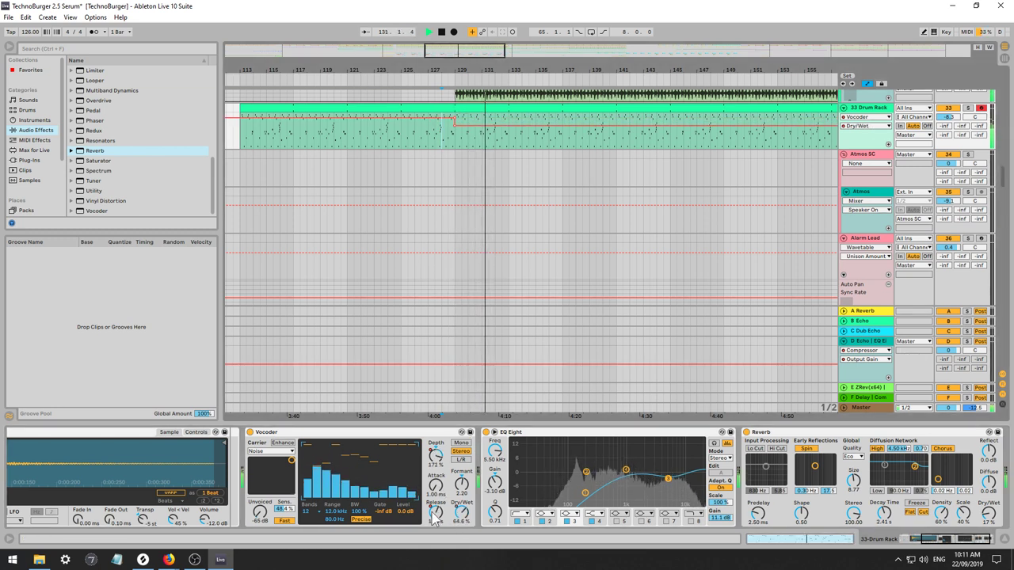
{"action": "left_click", "coordinate": [435, 515]}
{"action": "left_click", "coordinate": [493, 33]}
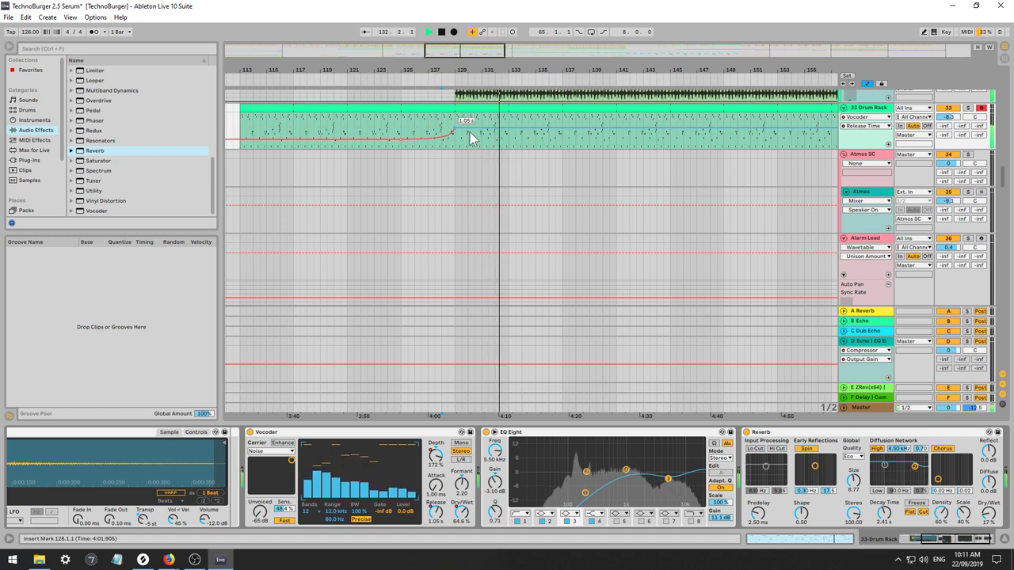
{"action": "left_click_drag", "start_coordinate": [455, 128], "coordinate": [455, 130]}
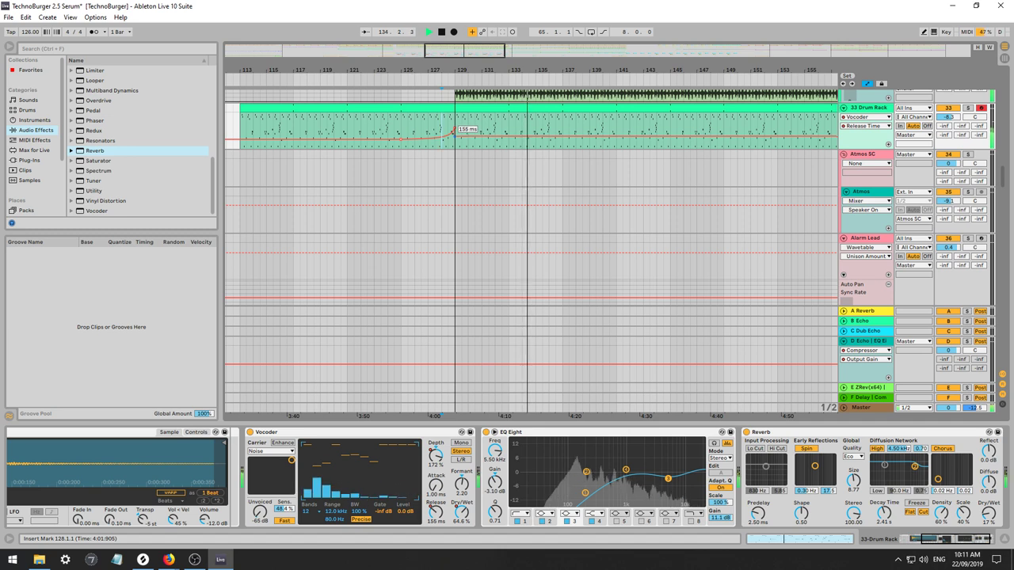
Add a Formant Shift automation step near bar 145, playing from there, with a breakpoint at -9.13.
{"action": "left_click", "coordinate": [461, 483]}
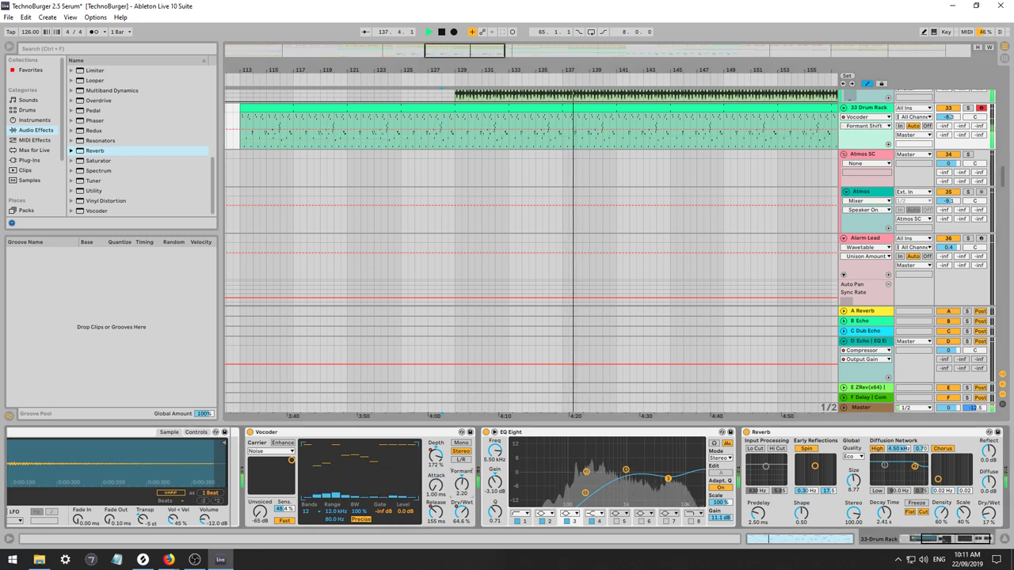
{"action": "left_click", "coordinate": [677, 137]}
{"action": "key", "text": "b"}
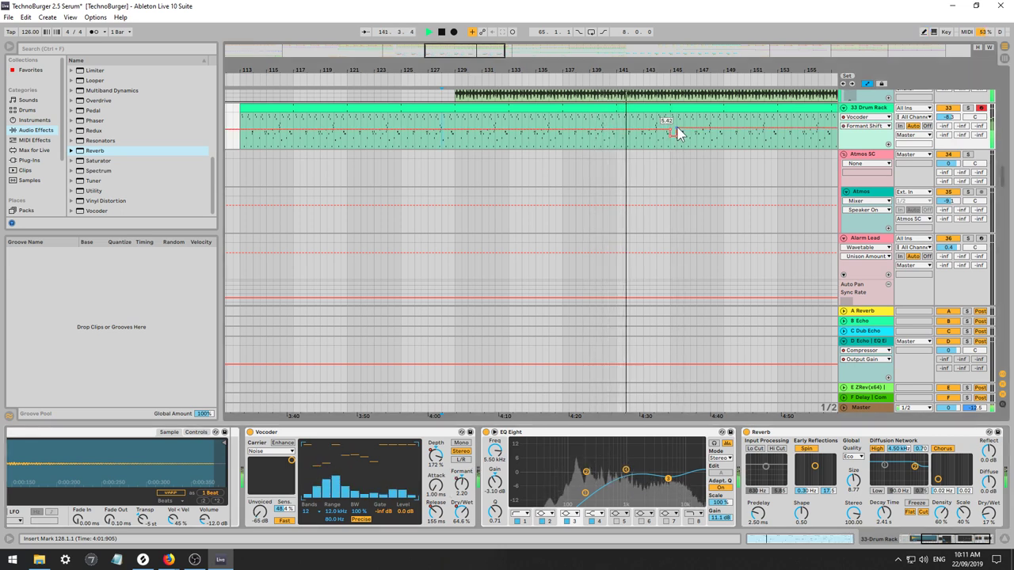
{"action": "left_click", "coordinate": [677, 129]}
{"action": "left_click", "coordinate": [669, 121]}
{"action": "key", "text": "space"}
{"action": "key", "text": "space"}
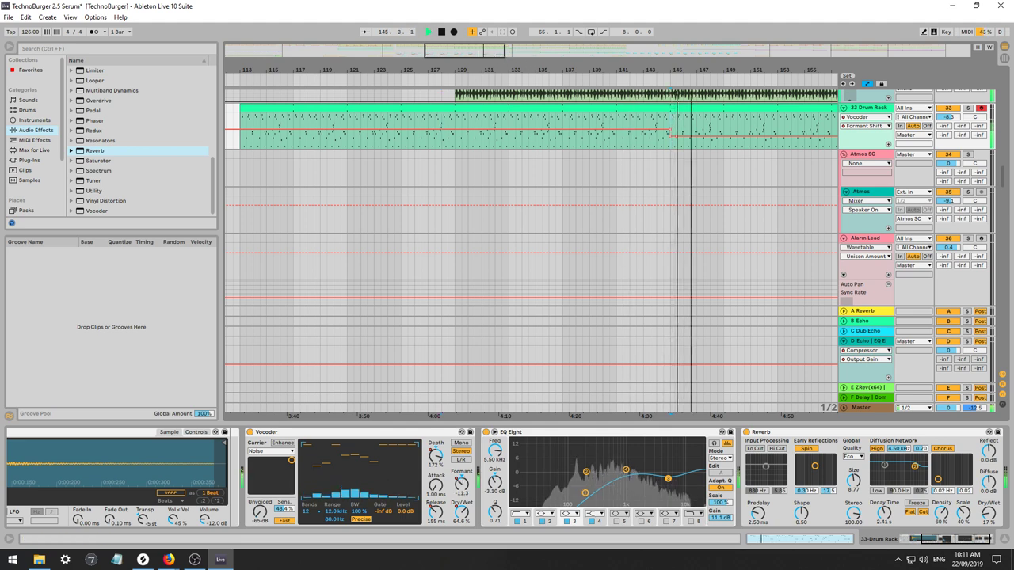
{"action": "left_click_drag", "start_coordinate": [672, 71], "coordinate": [548, 73]}
{"action": "mouse_move", "coordinate": [554, 138]}
{"action": "left_mouse_down"}
{"action": "mouse_move", "coordinate": [565, 134]}
{"action": "mouse_move", "coordinate": [545, 127]}
{"action": "mouse_move", "coordinate": [552, 144]}
{"action": "mouse_move", "coordinate": [548, 129]}
{"action": "left_mouse_up"}
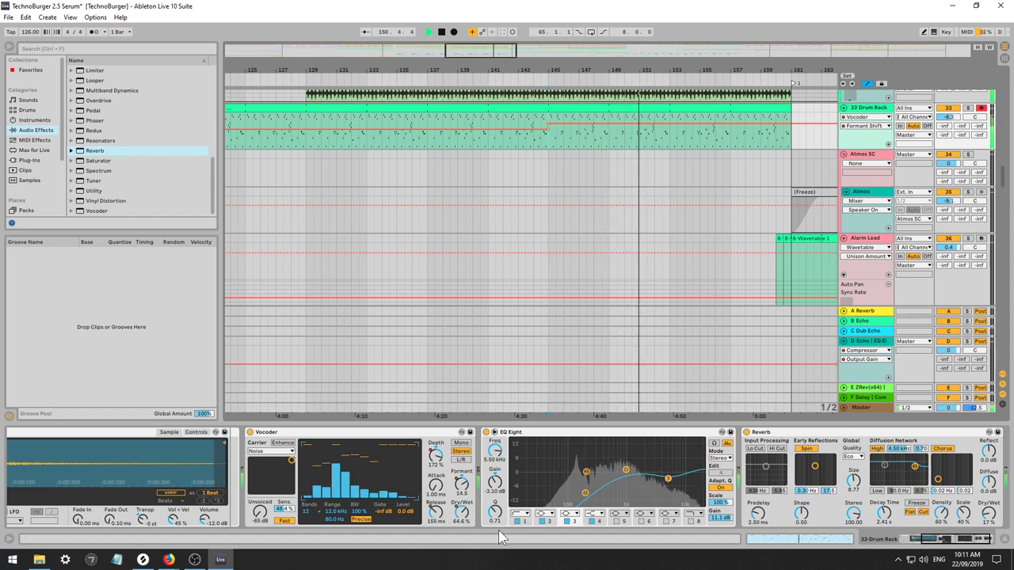
Add a 53.0 ms Release Time breakpoint near bar 145 and dip EQ band 3 slightly.
{"action": "left_click", "coordinate": [437, 513]}
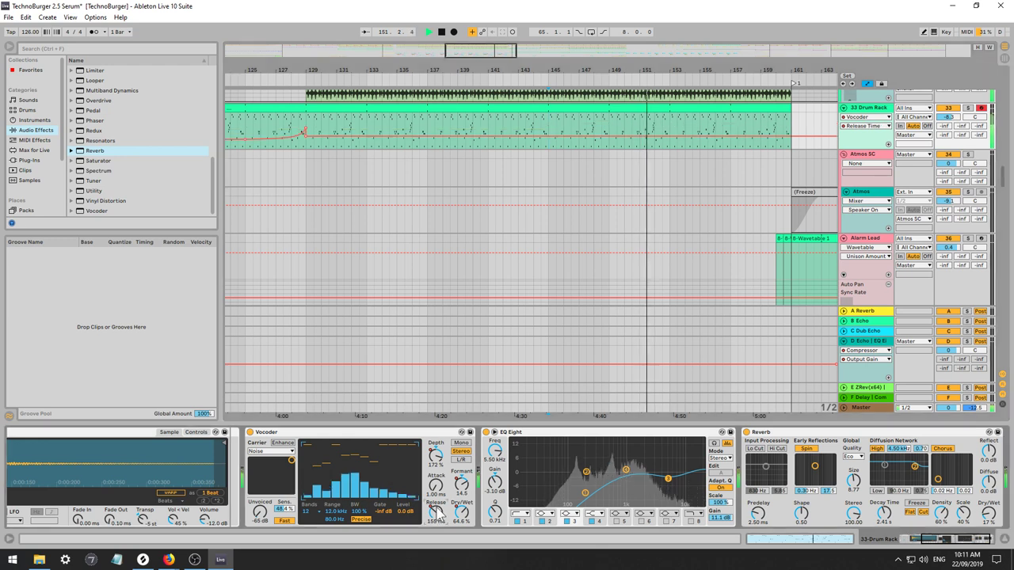
{"action": "left_click", "coordinate": [549, 136]}
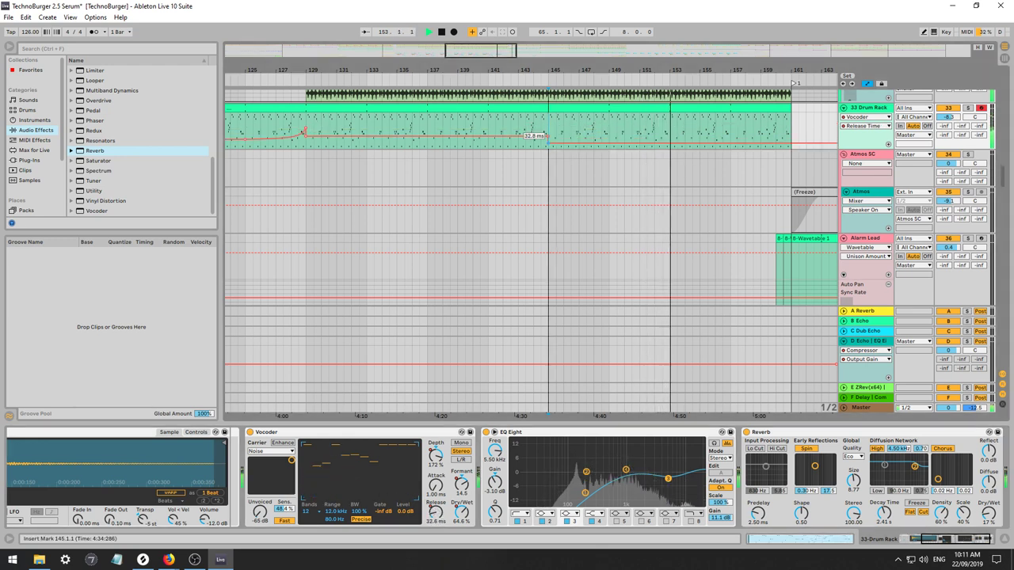
{"action": "left_click_drag", "start_coordinate": [548, 136], "coordinate": [547, 131]}
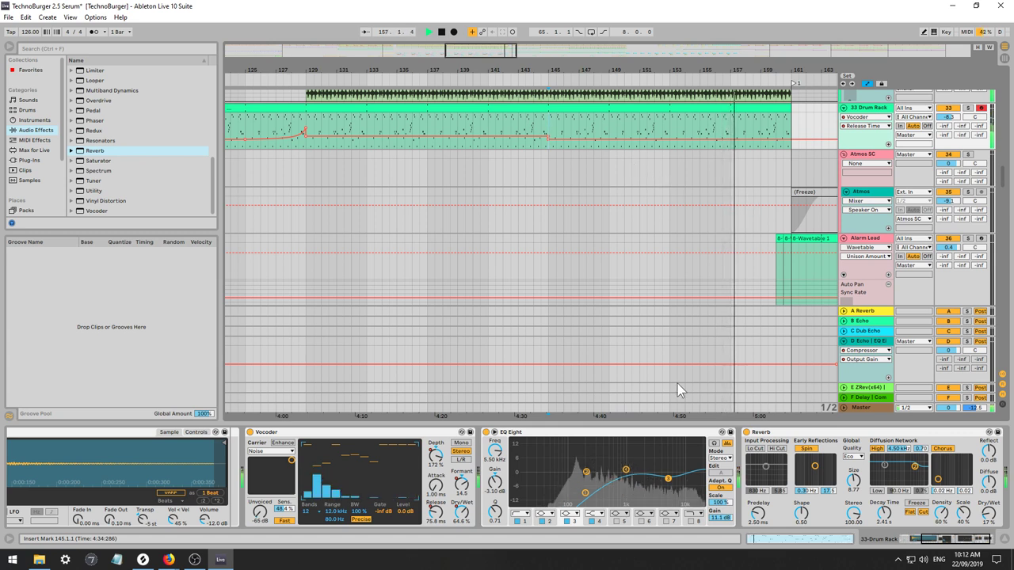
{"action": "left_click_drag", "start_coordinate": [668, 477], "coordinate": [665, 485]}
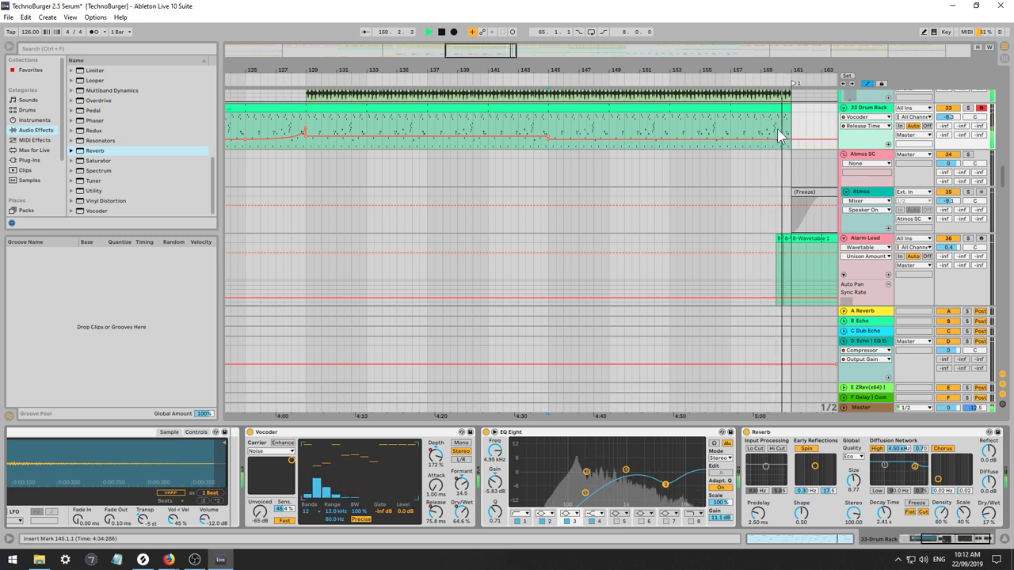
Hide the automation lanes, select bars 113–129 of the drum clip, and zoom out.
{"action": "left_click_drag", "start_coordinate": [778, 134], "coordinate": [791, 134]}
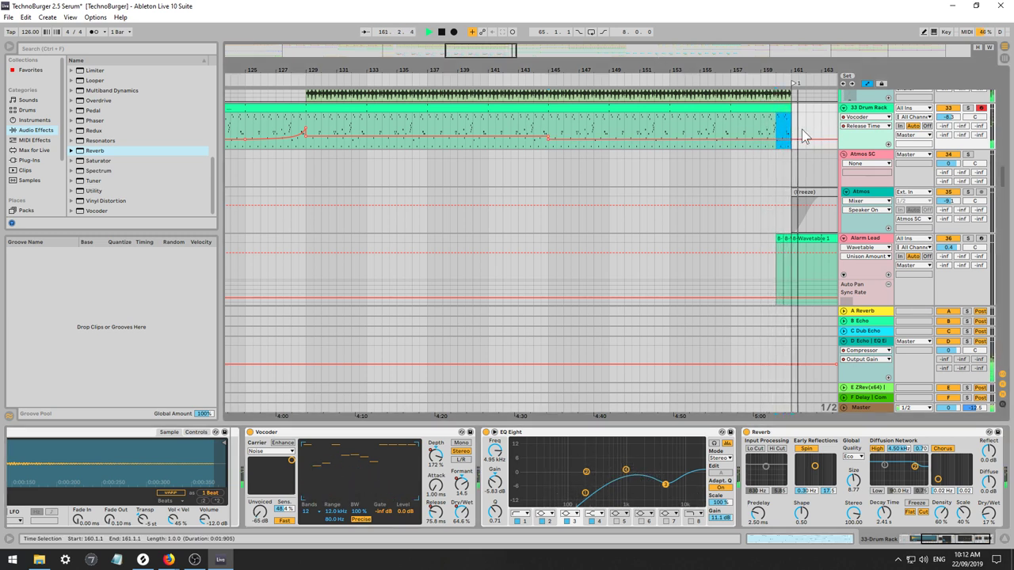
{"action": "key", "text": "a"}
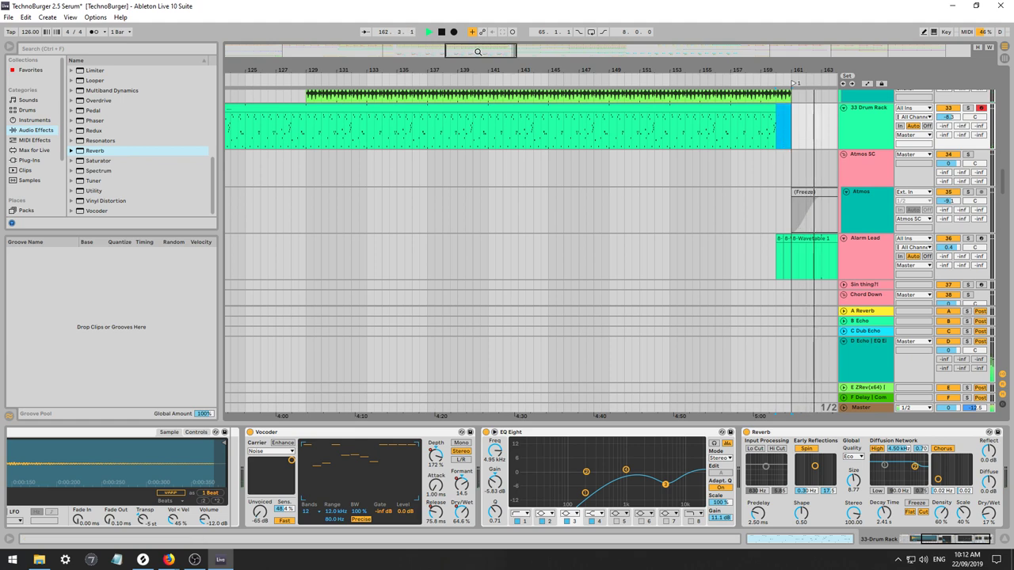
{"action": "mouse_move", "coordinate": [477, 52]}
{"action": "left_mouse_down"}
{"action": "mouse_move", "coordinate": [511, 48]}
{"action": "mouse_move", "coordinate": [489, 36]}
{"action": "left_mouse_up"}
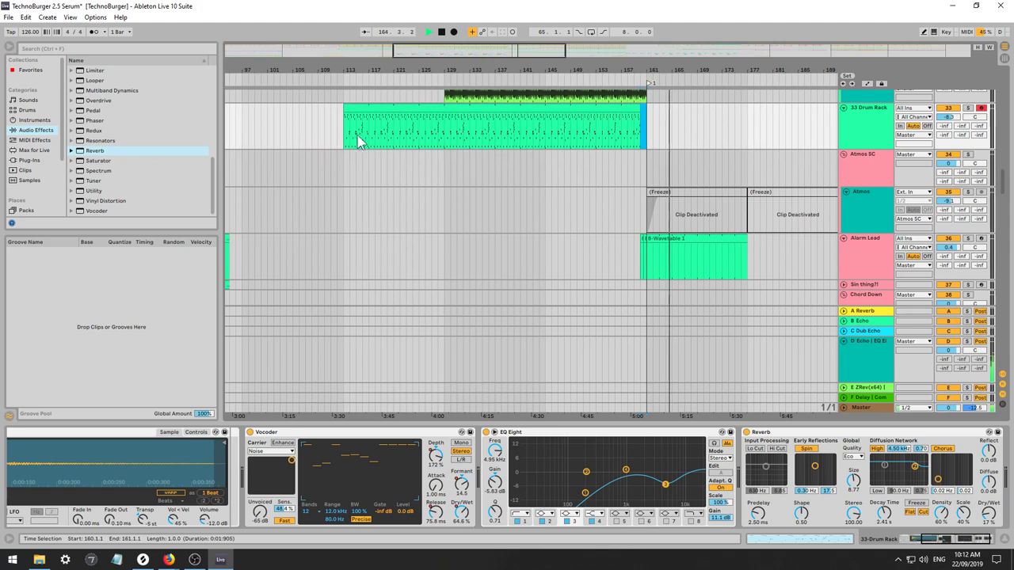
{"action": "left_click_drag", "start_coordinate": [344, 138], "coordinate": [447, 140]}
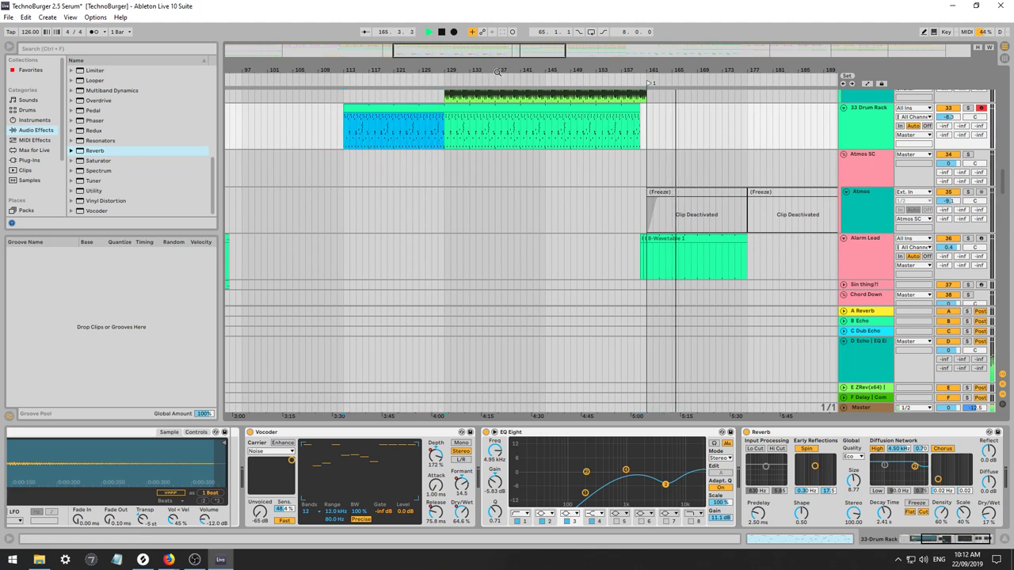
{"action": "left_click_drag", "start_coordinate": [531, 68], "coordinate": [410, 42]}
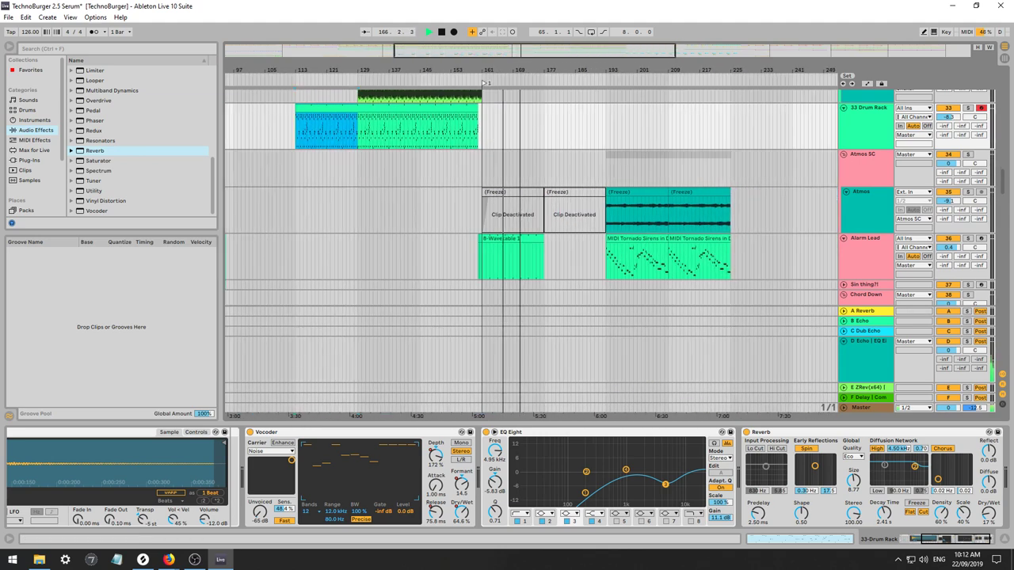
Paste the drum clip at bar 193 and duplicate 33 Drum Rack as 34 Drum Rack.
{"action": "left_click", "coordinate": [606, 135]}
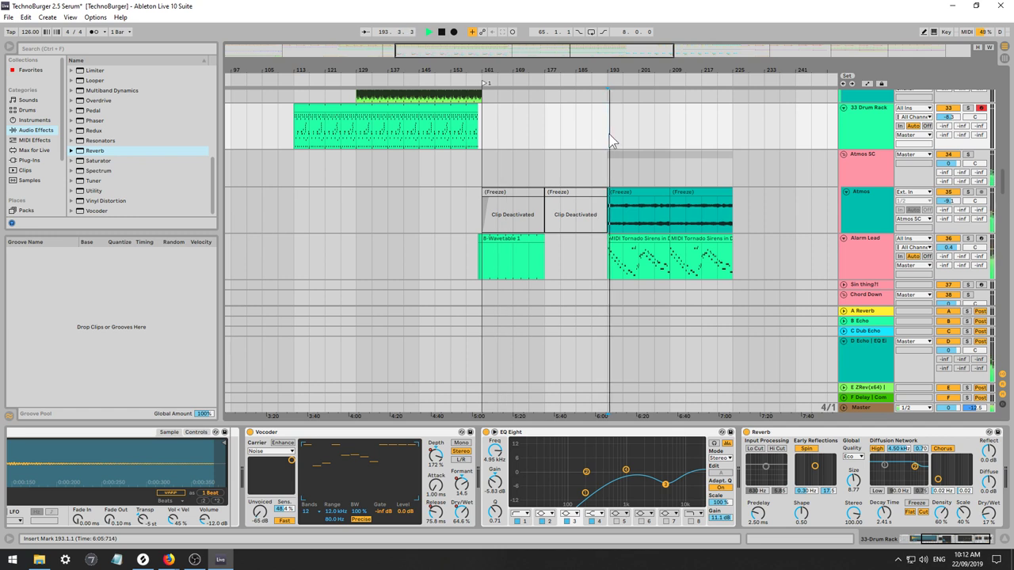
{"action": "key", "text": "ctrl+v"}
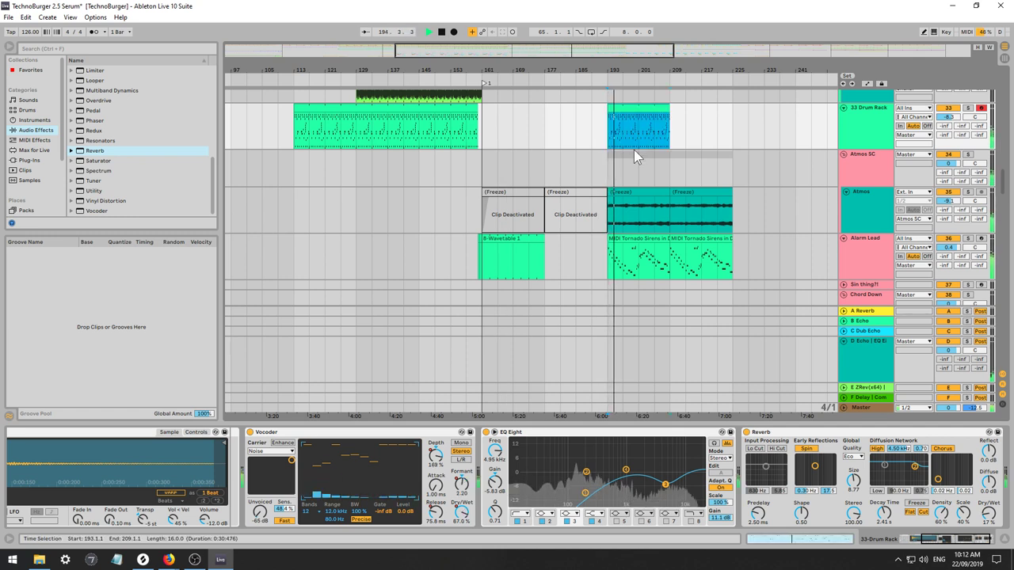
{"action": "left_click", "coordinate": [867, 110]}
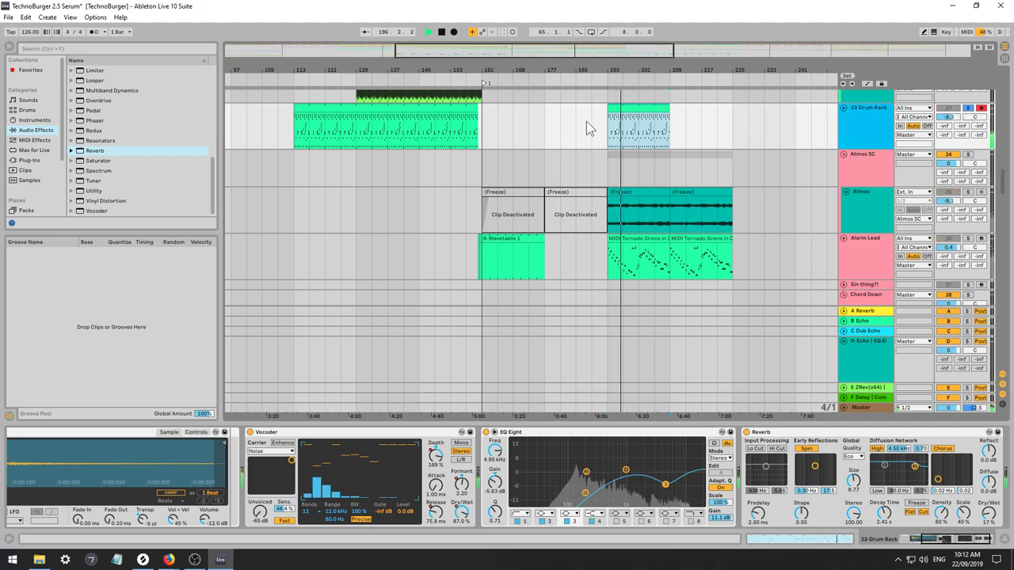
{"action": "key", "text": "ctrl+d"}
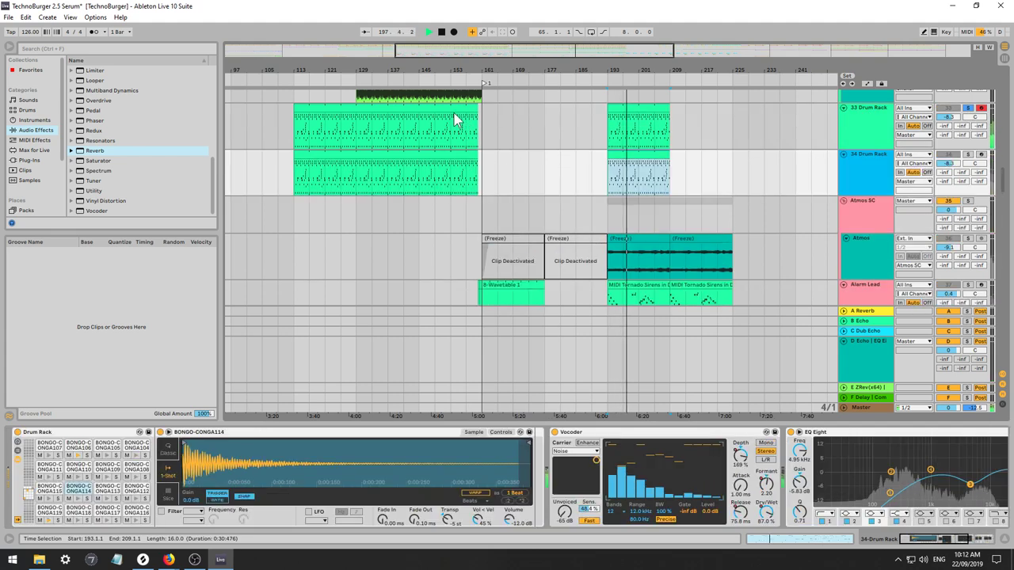
Delete the long clip from 34 Drum Rack and the bar 193 clip from 33 Drum Rack.
{"action": "left_click", "coordinate": [453, 110]}
{"action": "key", "text": "Delete"}
{"action": "left_click", "coordinate": [624, 107]}
{"action": "key", "text": "Delete"}
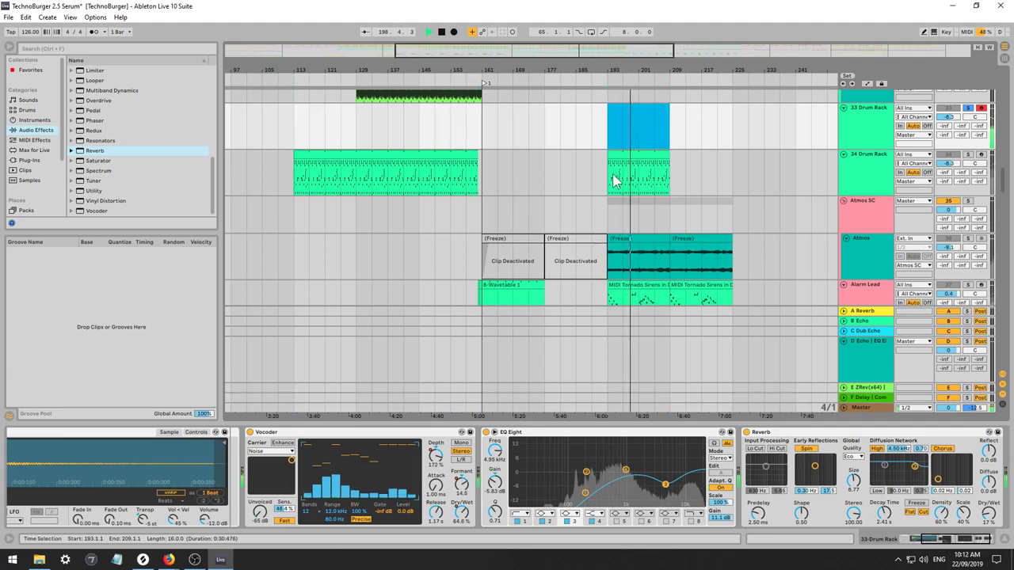
{"action": "key", "text": "ctrl+z"}
{"action": "key", "text": "ctrl+z"}
{"action": "key", "text": "space"}
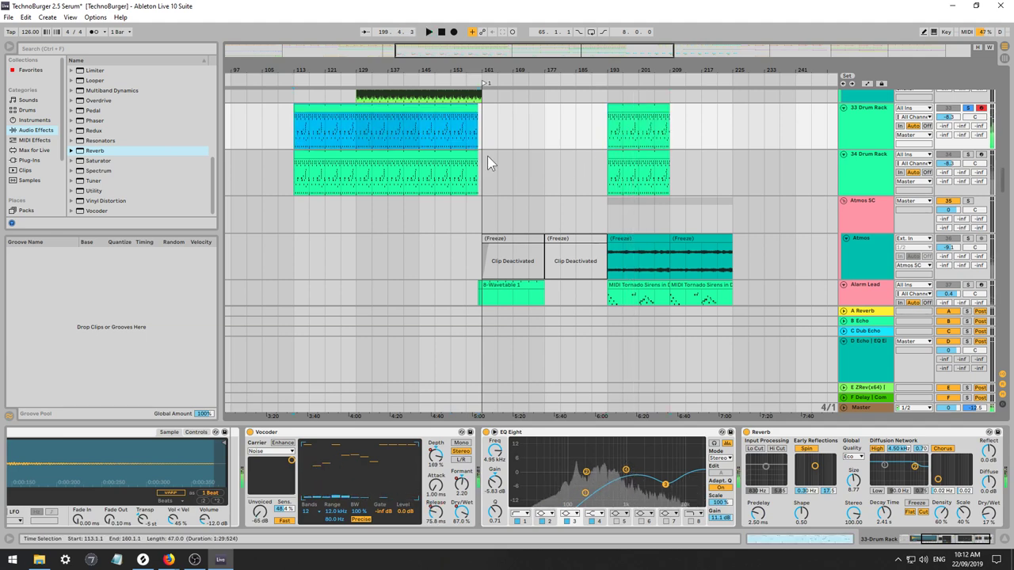
{"action": "key", "text": "space"}
{"action": "left_click", "coordinate": [459, 155]}
{"action": "key", "text": "Delete"}
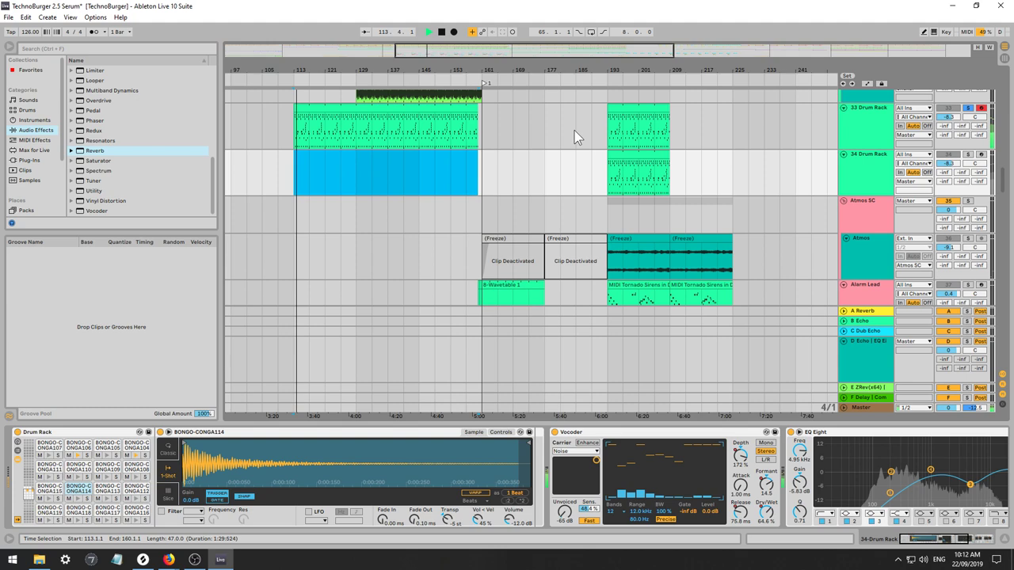
{"action": "left_click", "coordinate": [620, 107]}
{"action": "key", "text": "Delete"}
Play from bar 193 with 34 Drum Rack soloed, checking 33's Vocoder off and on.
{"action": "left_click", "coordinate": [614, 164]}
{"action": "key", "text": "space"}
{"action": "key", "text": "space"}
{"action": "left_click", "coordinate": [968, 155]}
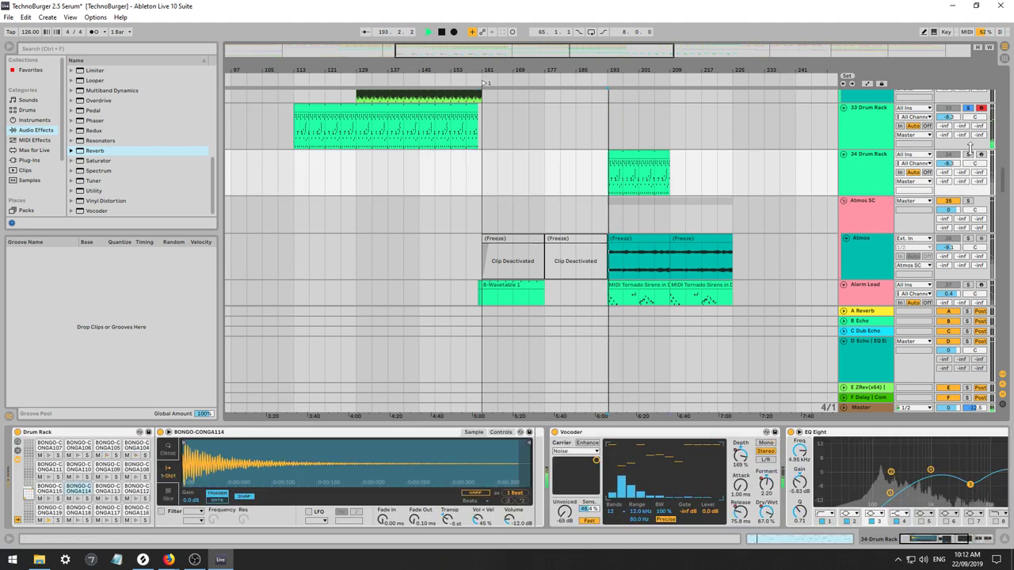
{"action": "left_click", "coordinate": [969, 109]}
{"action": "left_click", "coordinate": [969, 156]}
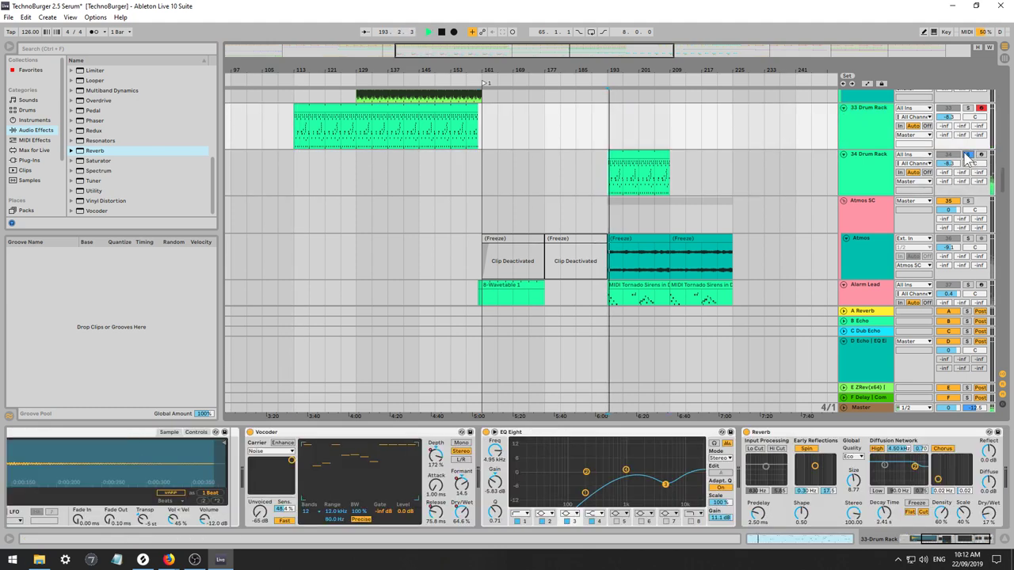
{"action": "left_click", "coordinate": [252, 433]}
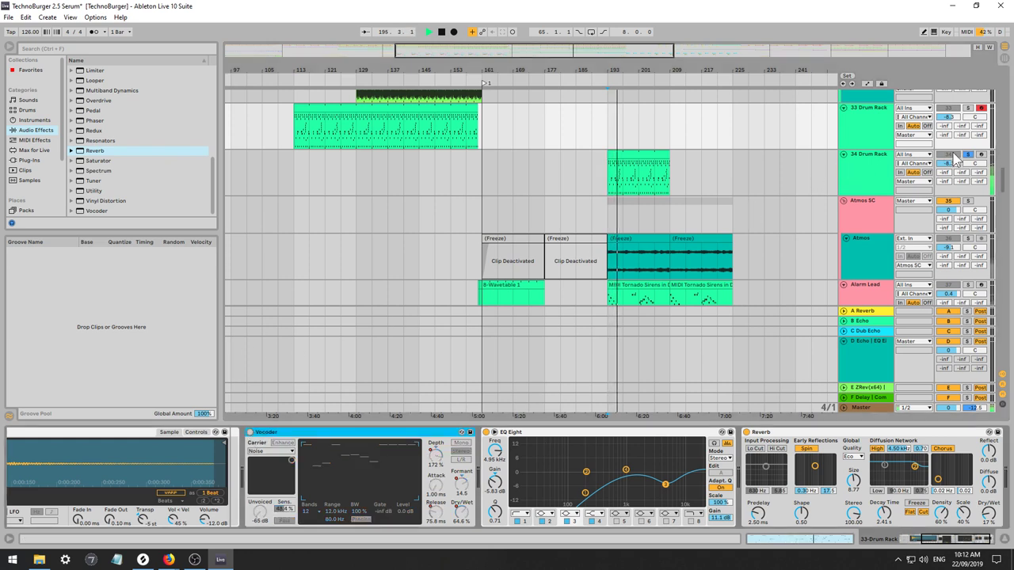
{"action": "key", "text": "0"}
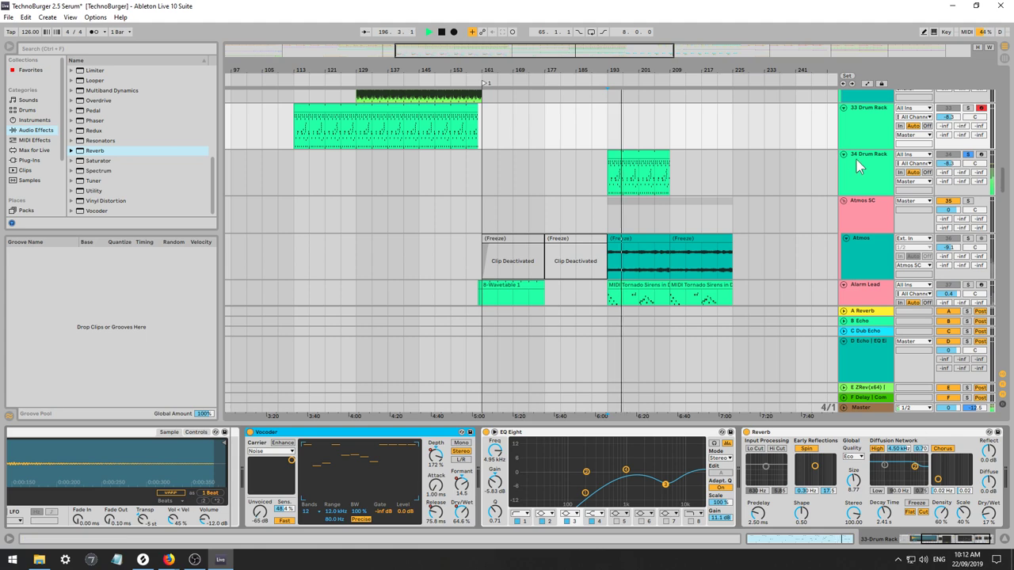
Audition 34 Drum Rack from bar 193 with its Vocoder toggled off and back on.
{"action": "left_click", "coordinate": [856, 161]}
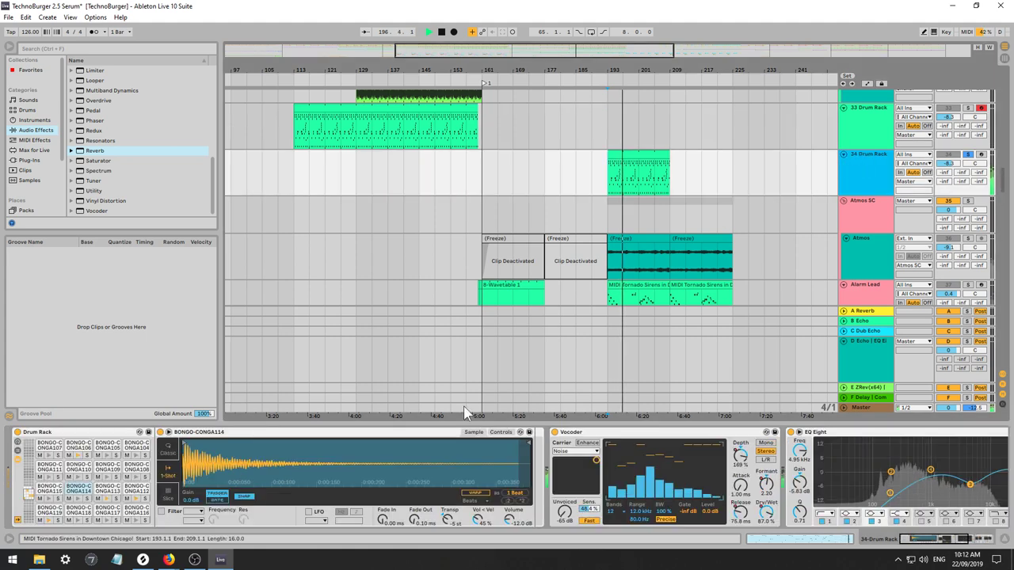
{"action": "left_click", "coordinate": [556, 433]}
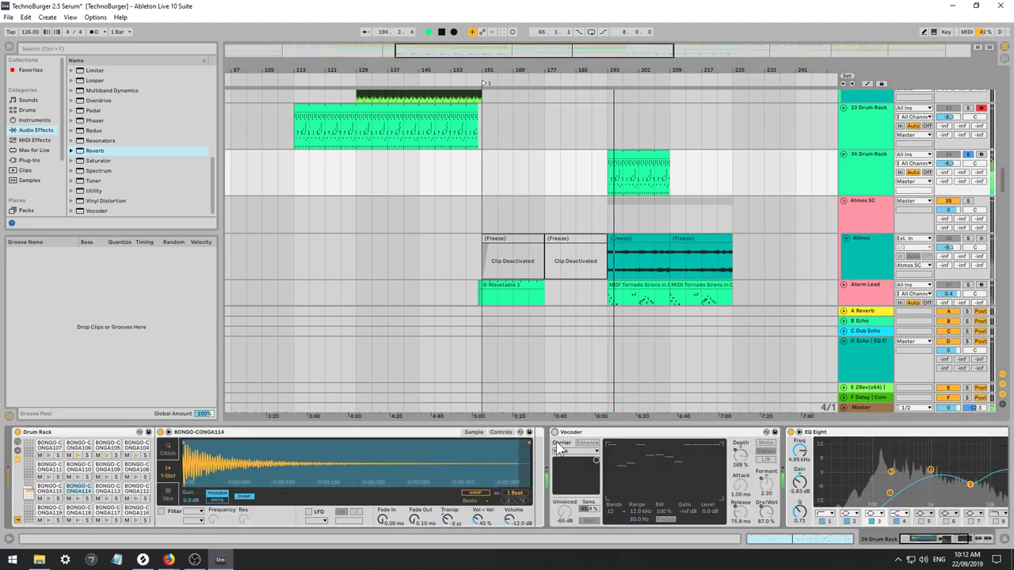
{"action": "left_click", "coordinate": [556, 433]}
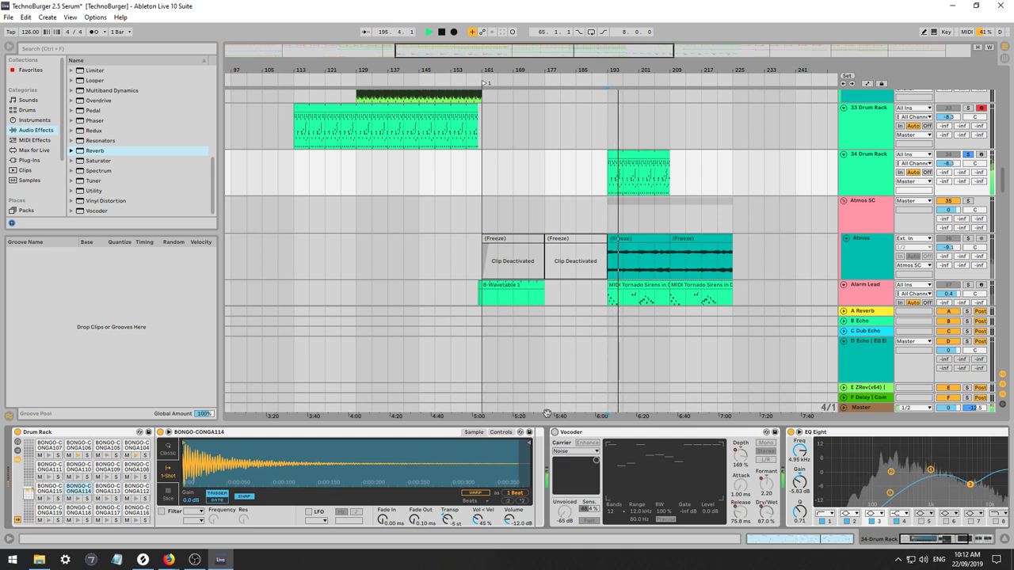
{"action": "key", "text": "space"}
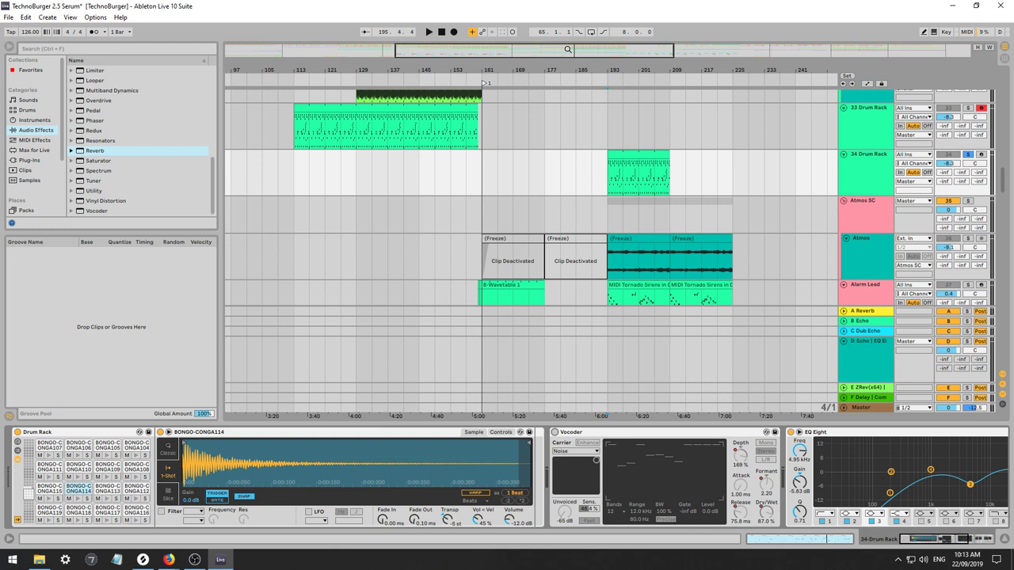
{"action": "key", "text": "space"}
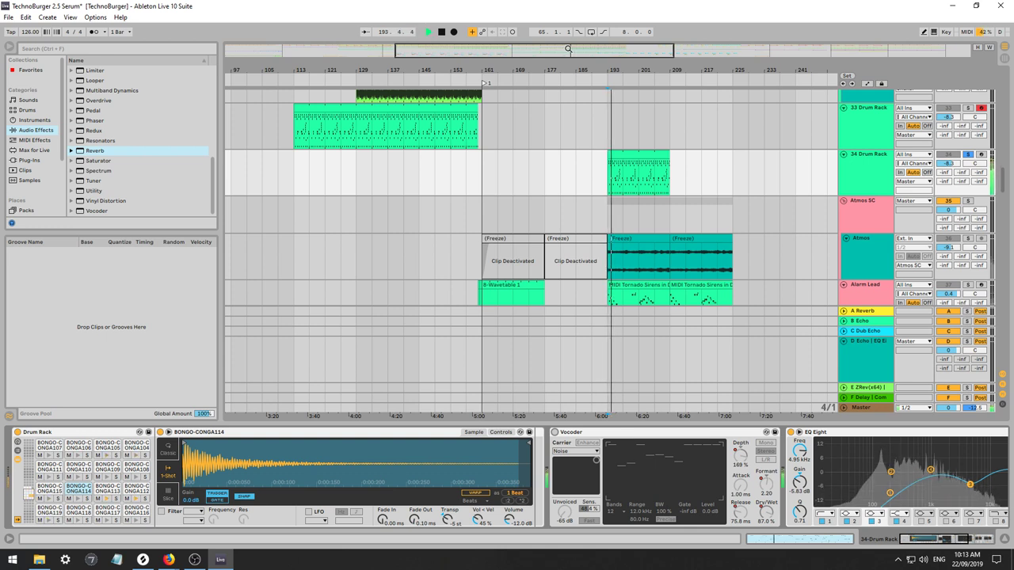
{"action": "key", "text": "space"}
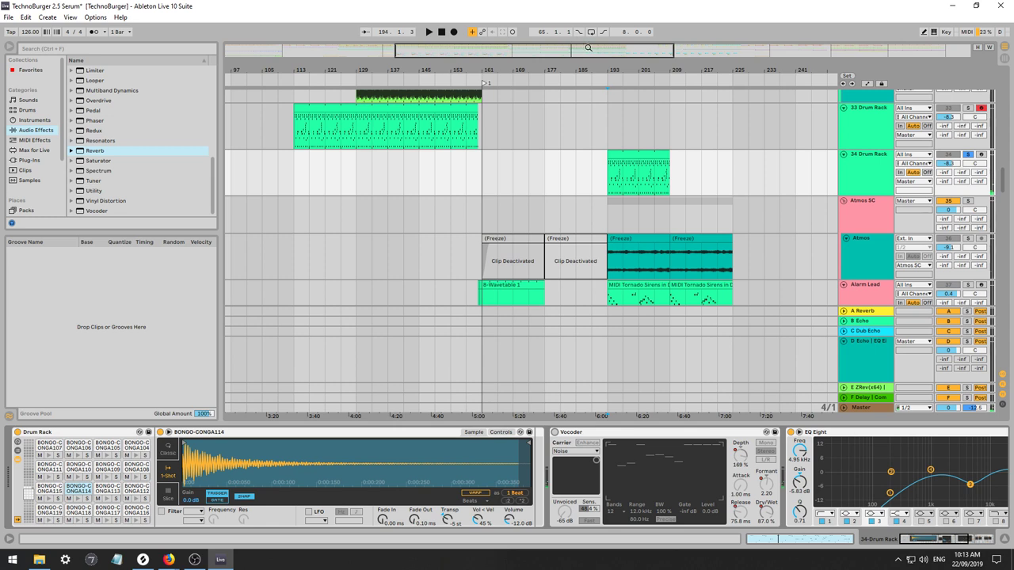
{"action": "left_click", "coordinate": [611, 187]}
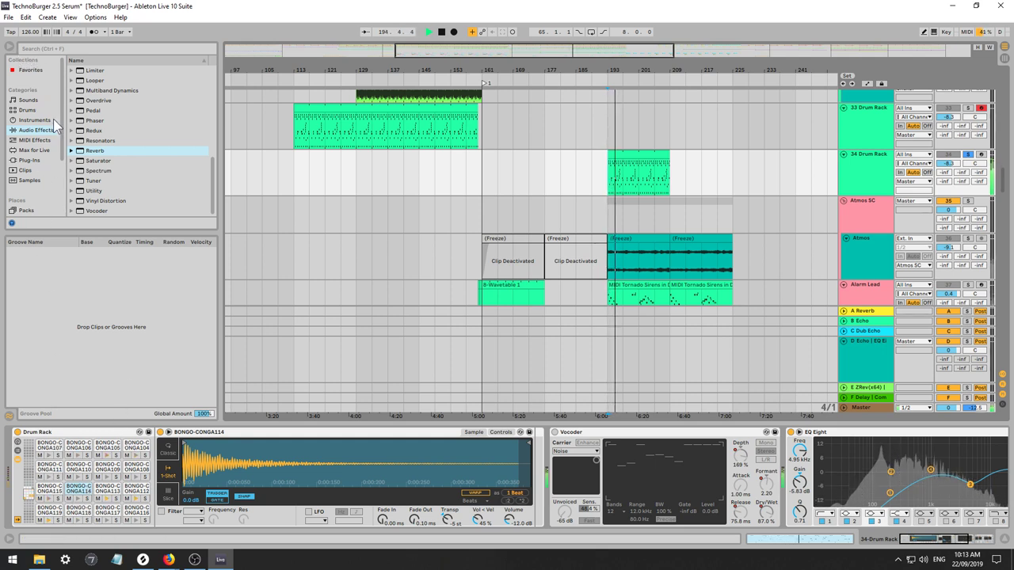
{"action": "key", "text": "space"}
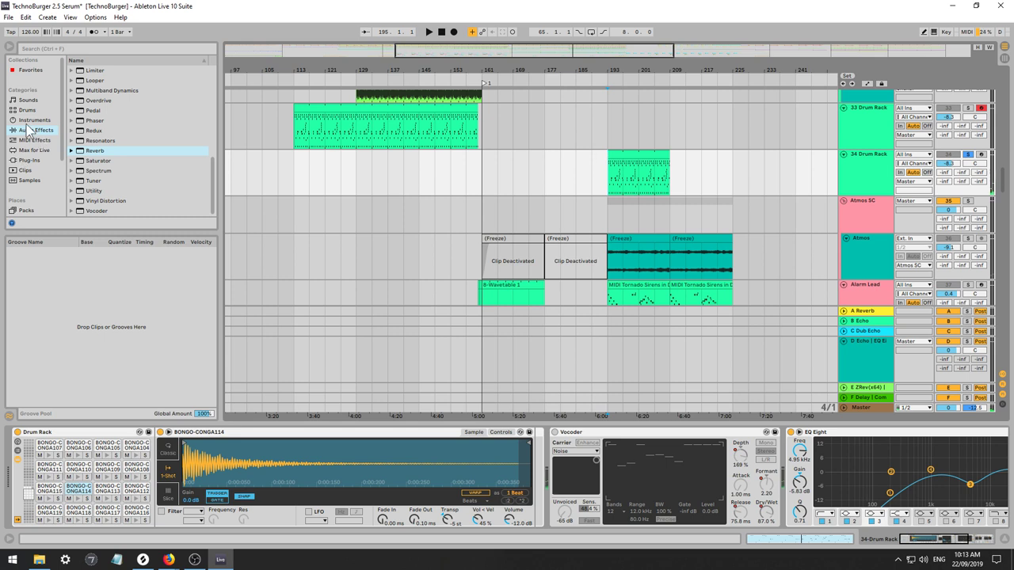
{"action": "left_click", "coordinate": [31, 120]}
{"action": "left_click", "coordinate": [99, 90]}
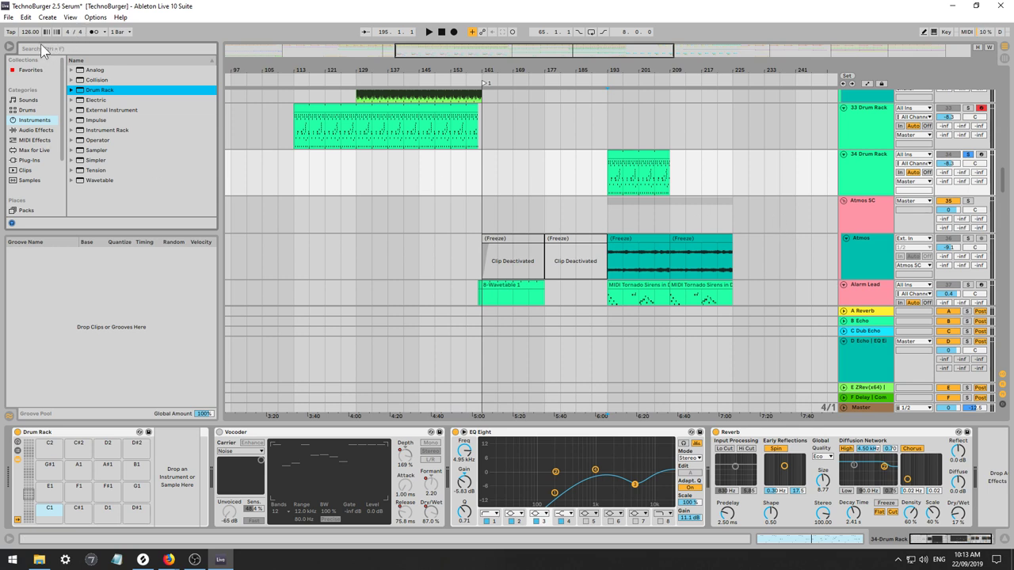
Show the Samples file list in Live's browser and bring the Splice window forward.
{"action": "left_click", "coordinate": [41, 50]}
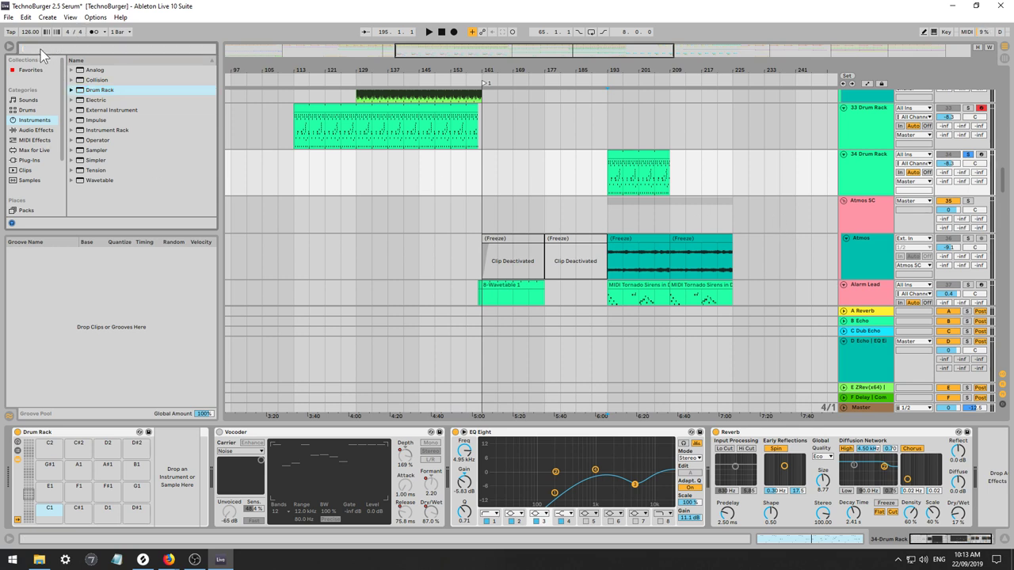
{"action": "left_click", "coordinate": [30, 180]}
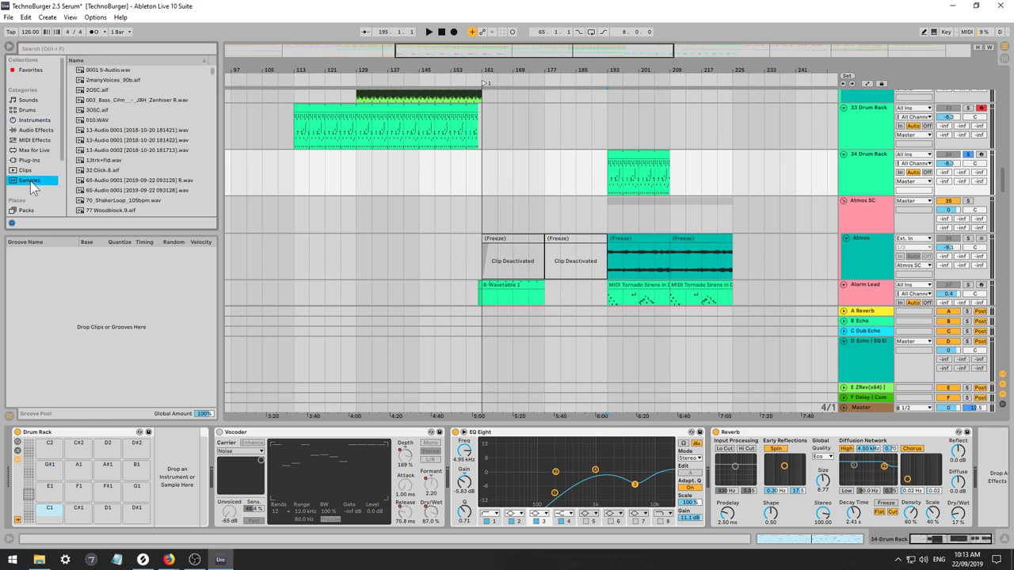
{"action": "left_click", "coordinate": [143, 560]}
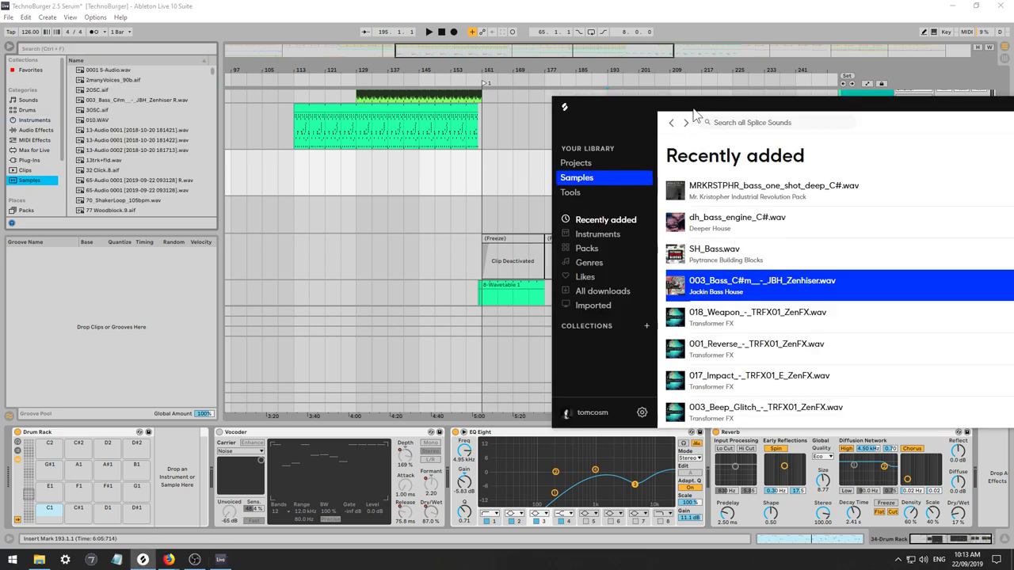
Move Splice on screen, return from Genres to Recently added, and open See all downloads.
{"action": "left_click_drag", "start_coordinate": [694, 112], "coordinate": [572, 90]}
{"action": "left_click", "coordinate": [466, 241]}
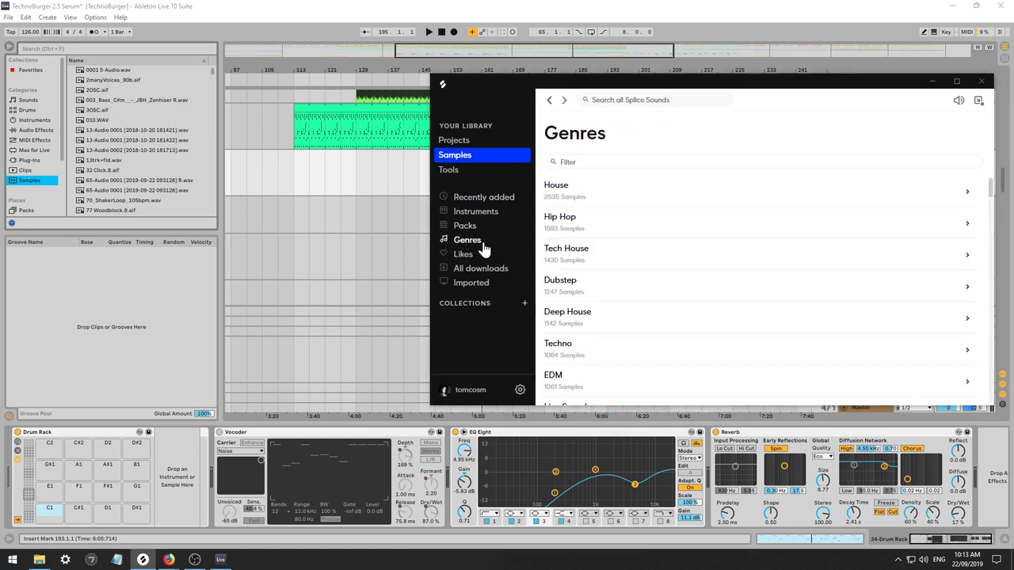
{"action": "left_click", "coordinate": [481, 196]}
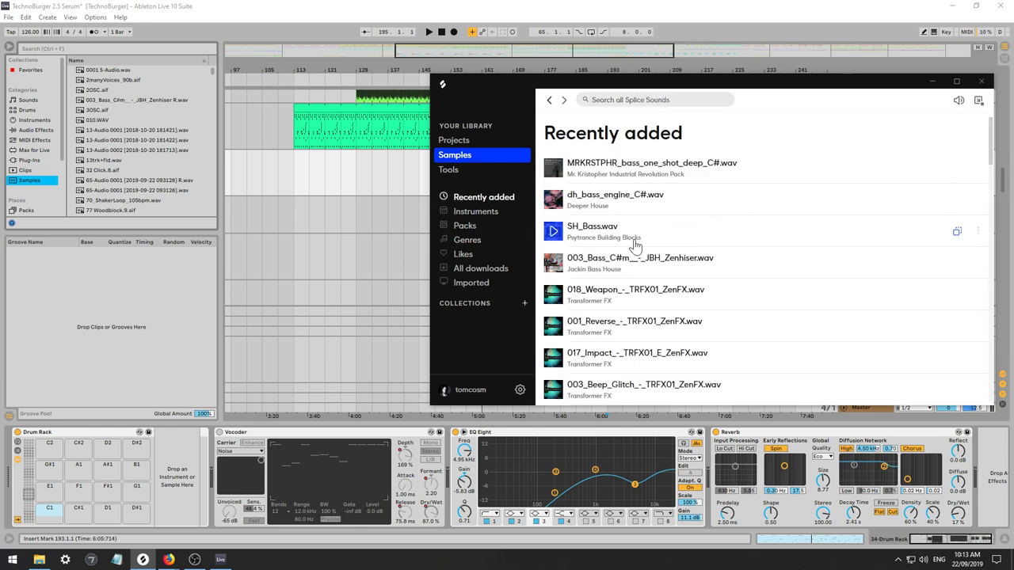
{"action": "scroll", "coordinate": [658, 205], "scroll_direction": "down", "scroll_amount": 5}
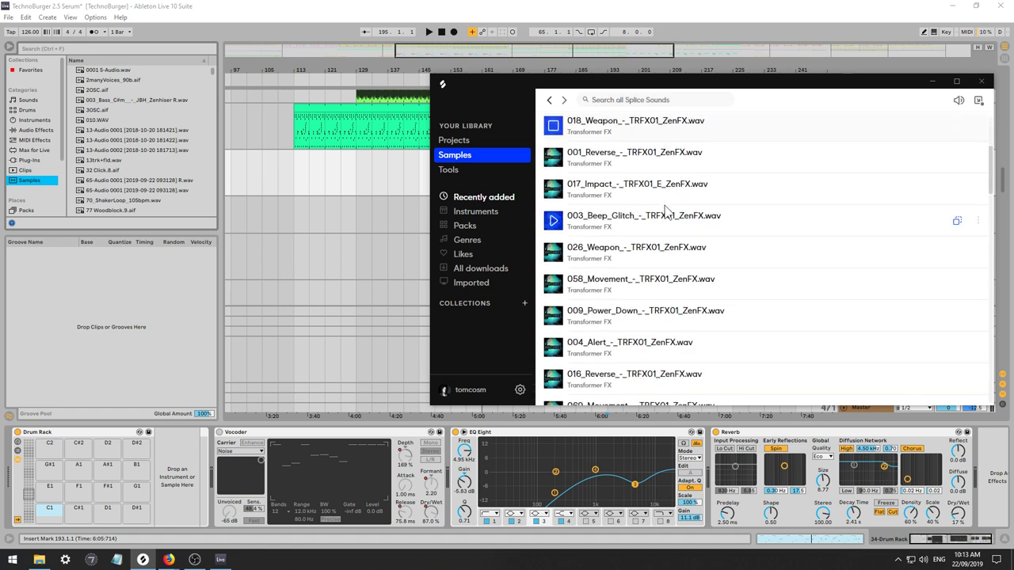
{"action": "scroll", "coordinate": [669, 214], "scroll_direction": "down", "scroll_amount": 3}
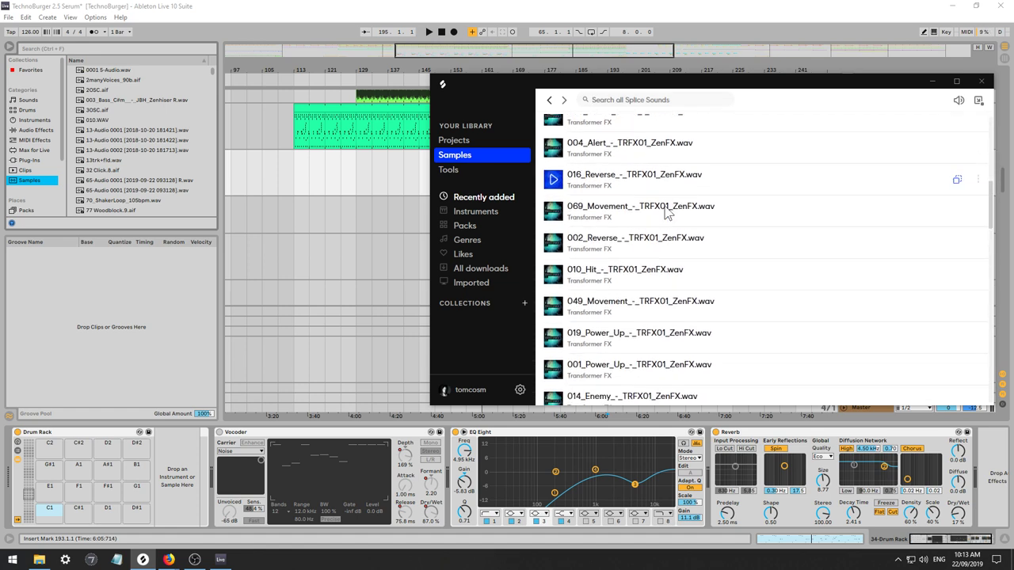
{"action": "scroll", "coordinate": [697, 229], "scroll_direction": "down", "scroll_amount": 10}
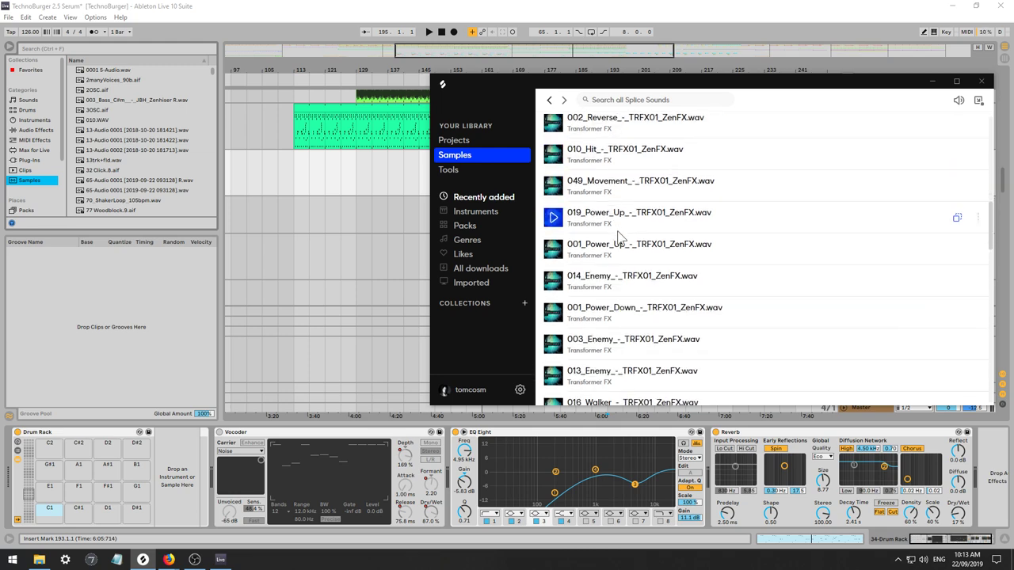
{"action": "scroll", "coordinate": [577, 331], "scroll_direction": "down", "scroll_amount": 10}
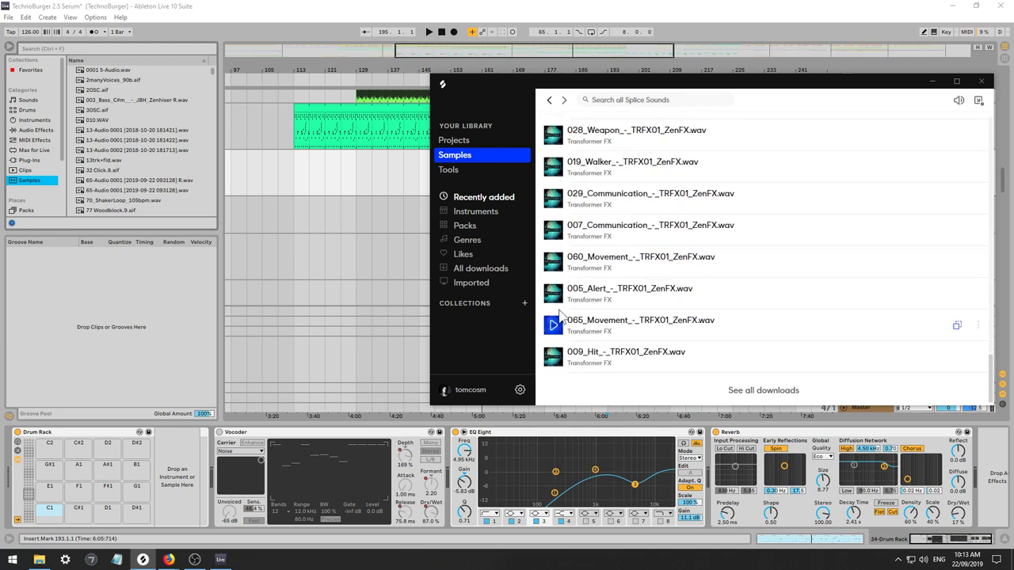
{"action": "left_click", "coordinate": [738, 392]}
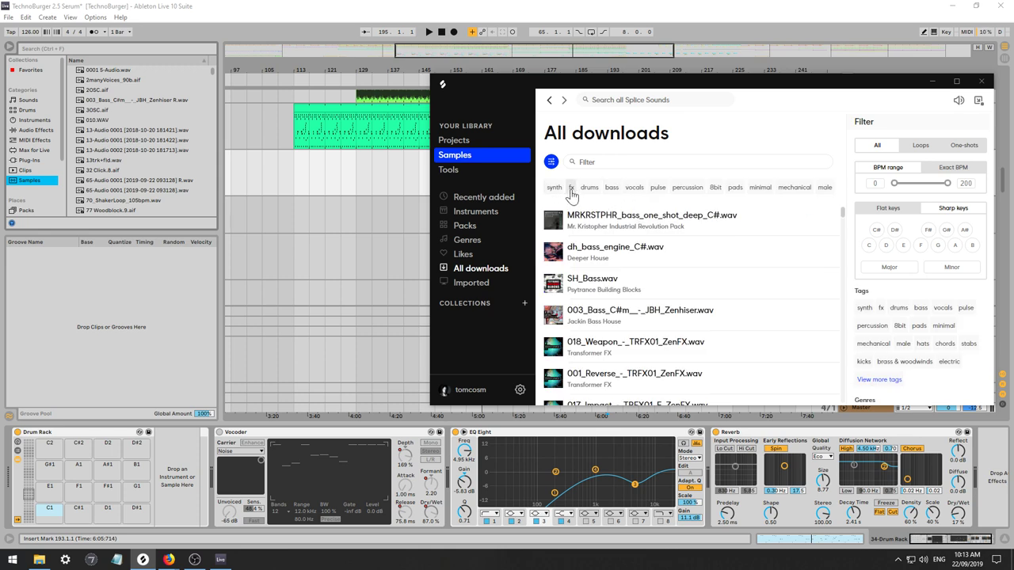
Filter All downloads by the fx tag, then also by foley.
{"action": "left_click", "coordinate": [570, 188]}
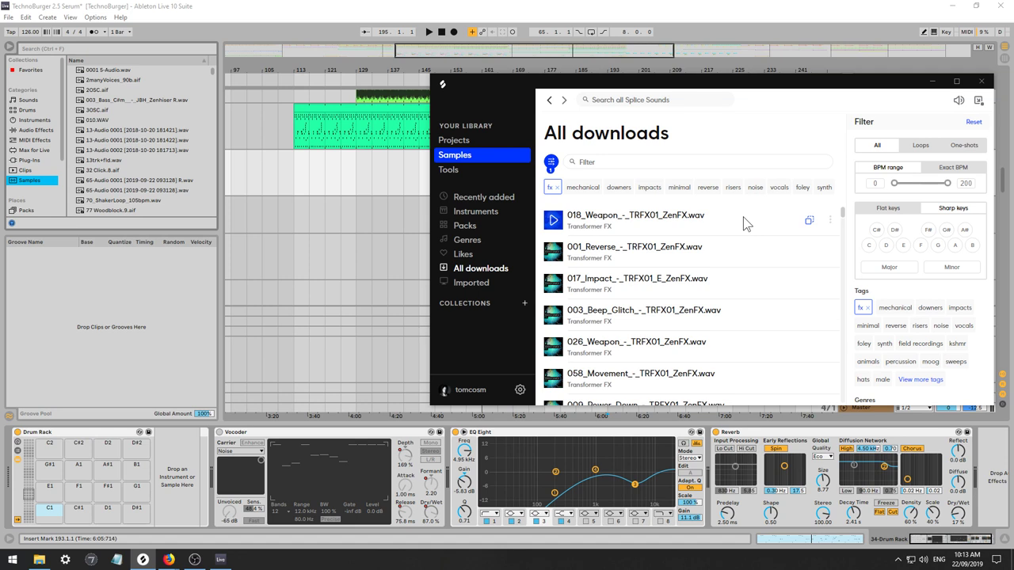
{"action": "left_click", "coordinate": [802, 189]}
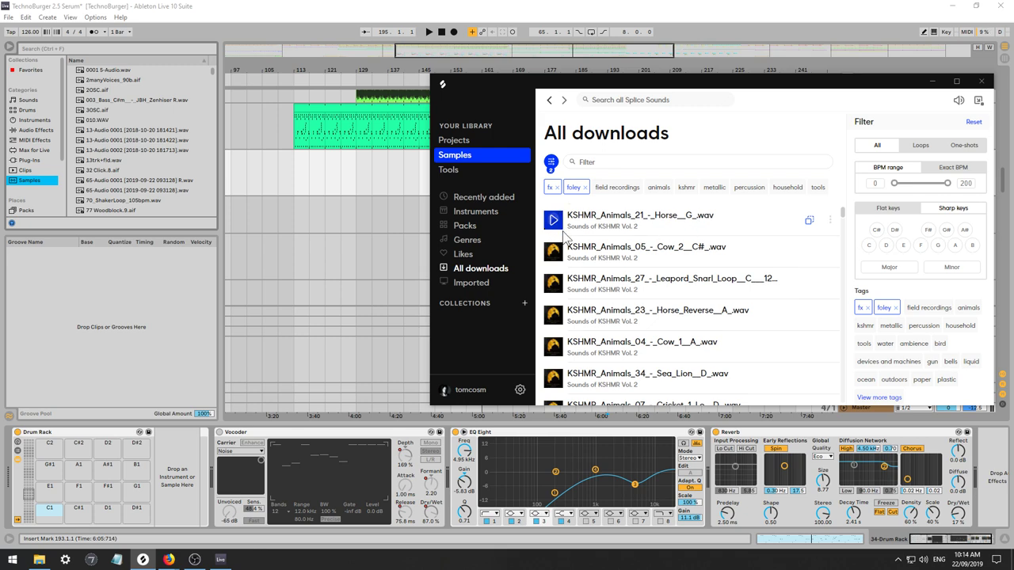
{"action": "scroll", "coordinate": [565, 234], "scroll_direction": "down", "scroll_amount": 15}
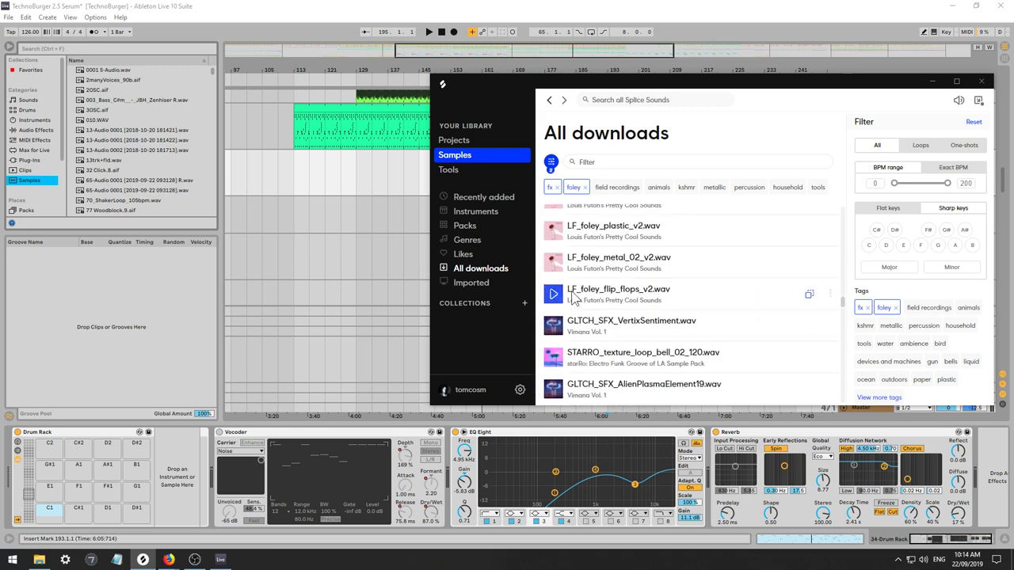
{"action": "scroll", "coordinate": [700, 258], "scroll_direction": "down", "scroll_amount": 3}
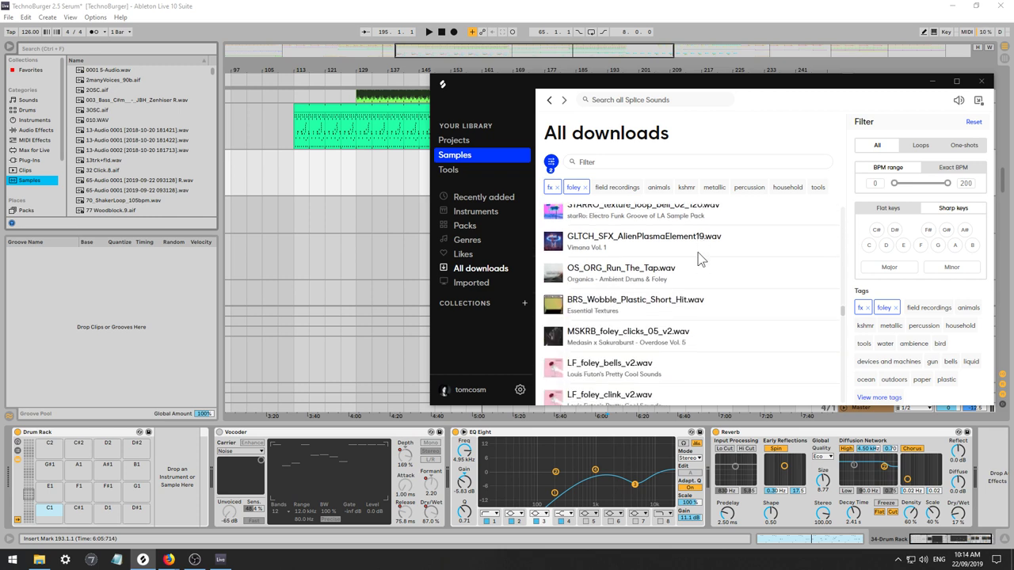
{"action": "scroll", "coordinate": [700, 258], "scroll_direction": "down", "scroll_amount": 1}
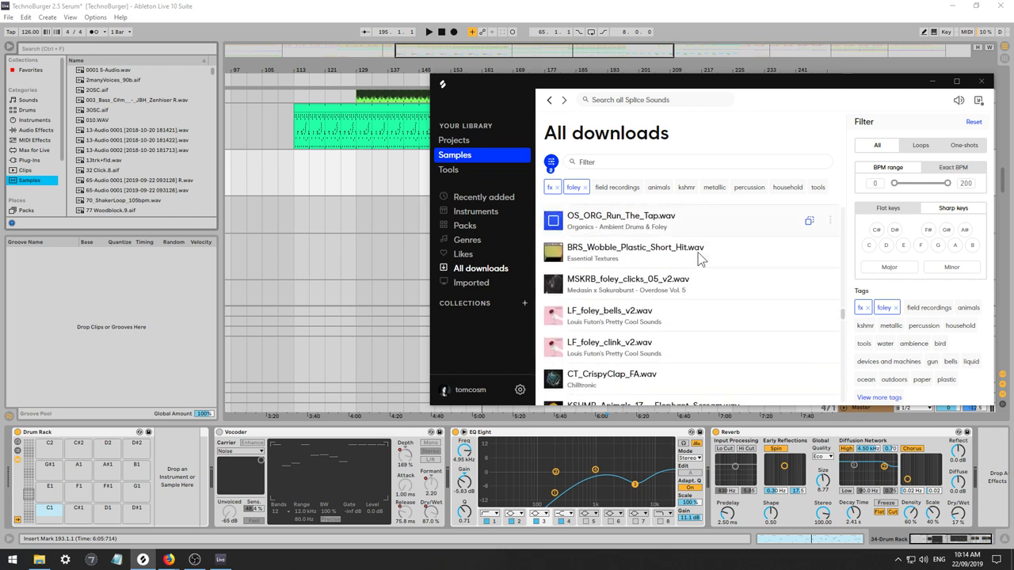
{"action": "scroll", "coordinate": [698, 253], "scroll_direction": "down", "scroll_amount": 2}
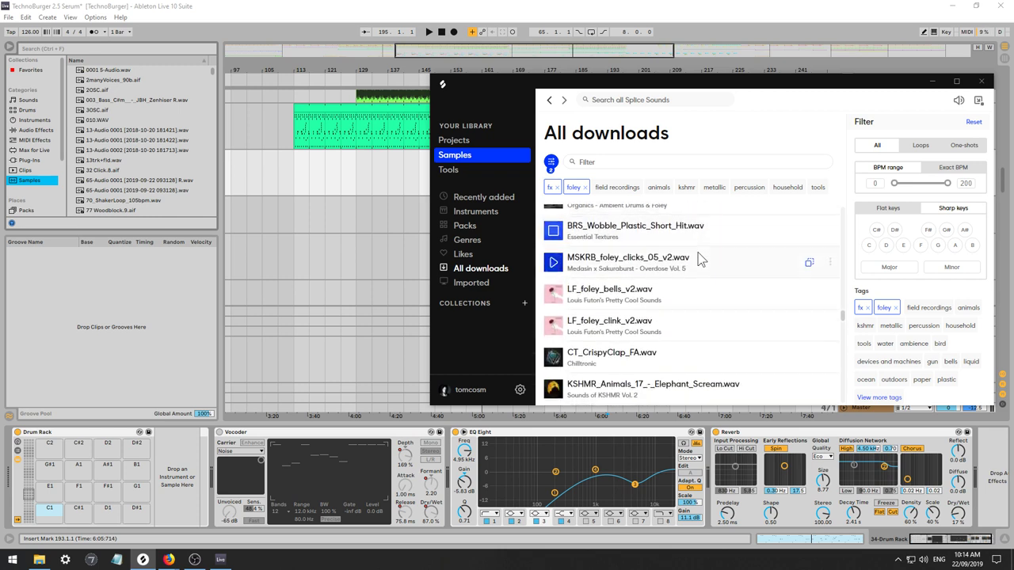
{"action": "scroll", "coordinate": [698, 252], "scroll_direction": "down", "scroll_amount": 1}
{"action": "scroll", "coordinate": [698, 258], "scroll_direction": "down", "scroll_amount": 4}
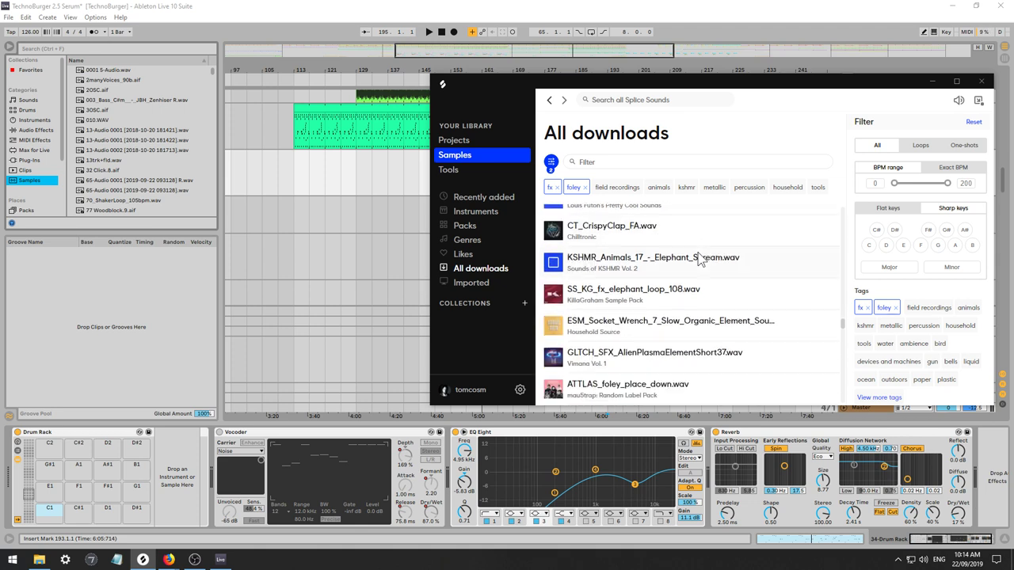
{"action": "scroll", "coordinate": [700, 258], "scroll_direction": "down", "scroll_amount": 5}
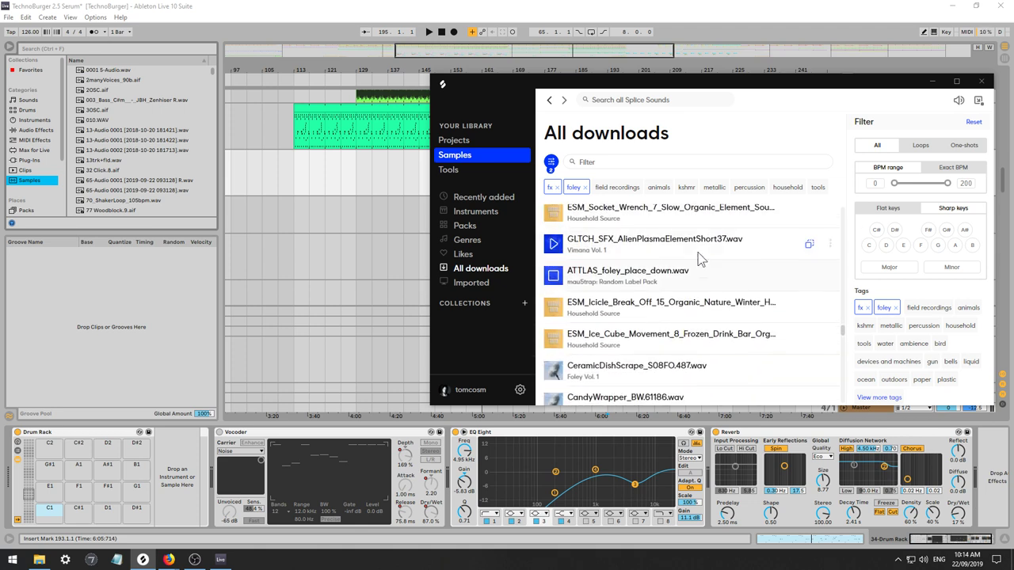
Scroll through the fx/foley results, past files like GLTCH_SFX_Slime35.wav and V_RIOT_foley_can_open.wav.
{"action": "scroll", "coordinate": [701, 258], "scroll_direction": "down", "scroll_amount": 2}
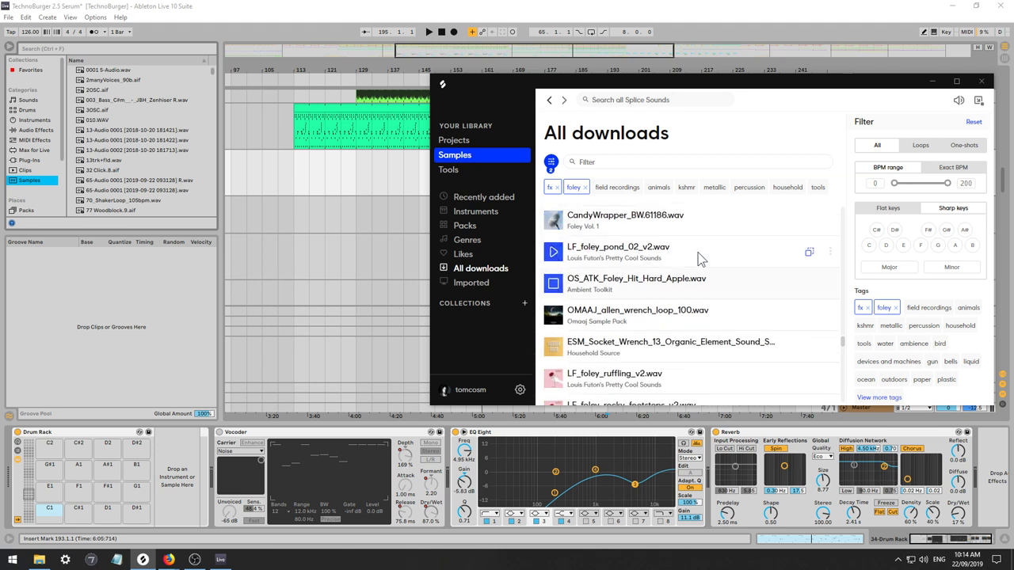
{"action": "scroll", "coordinate": [759, 273], "scroll_direction": "down", "scroll_amount": 1}
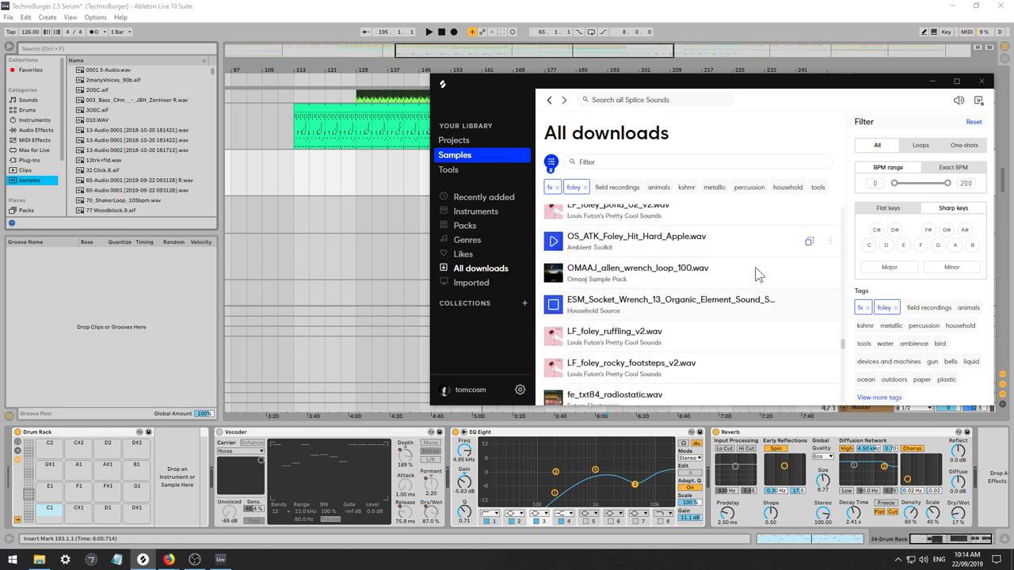
{"action": "scroll", "coordinate": [756, 267], "scroll_direction": "down", "scroll_amount": 2}
{"action": "scroll", "coordinate": [755, 266], "scroll_direction": "down", "scroll_amount": 2}
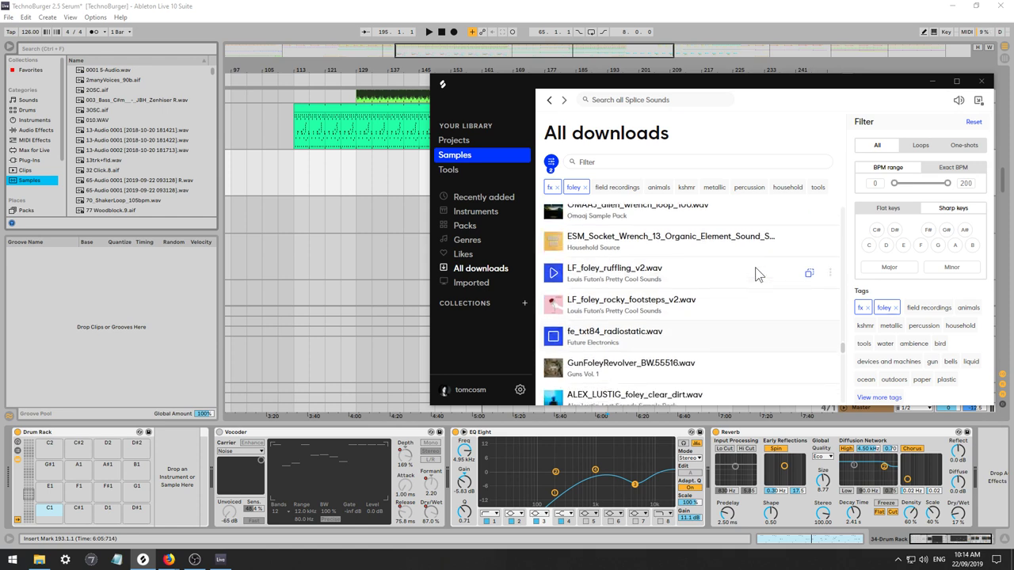
{"action": "scroll", "coordinate": [755, 267], "scroll_direction": "up", "scroll_amount": 2}
{"action": "scroll", "coordinate": [755, 267], "scroll_direction": "down", "scroll_amount": 2}
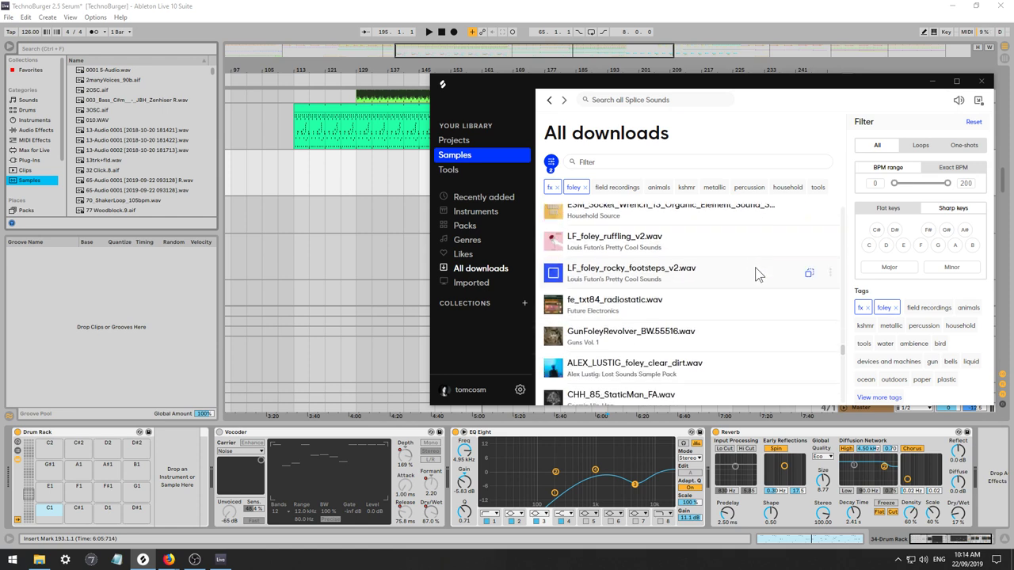
{"action": "scroll", "coordinate": [755, 267], "scroll_direction": "down", "scroll_amount": 4}
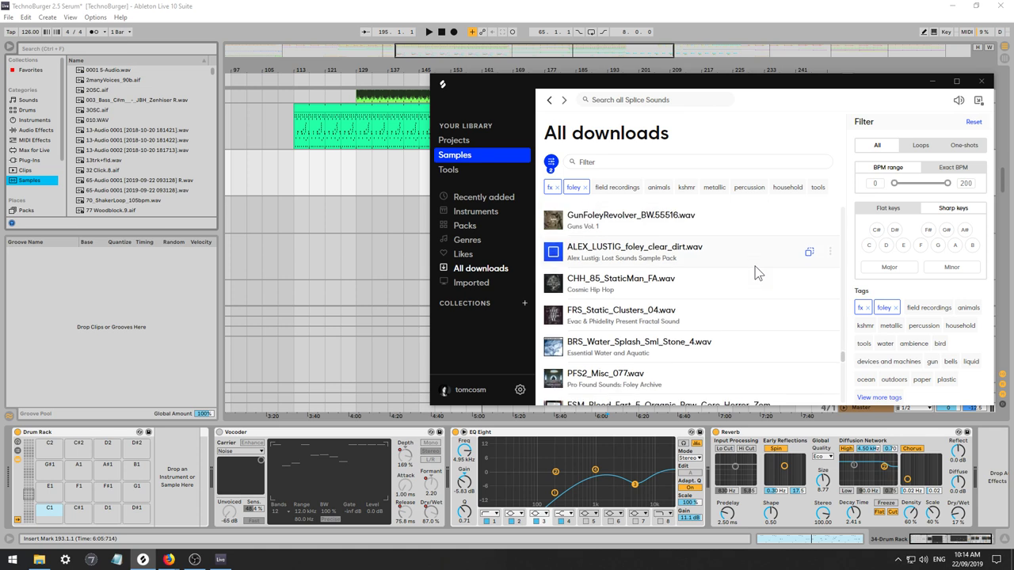
{"action": "scroll", "coordinate": [757, 273], "scroll_direction": "down", "scroll_amount": 1}
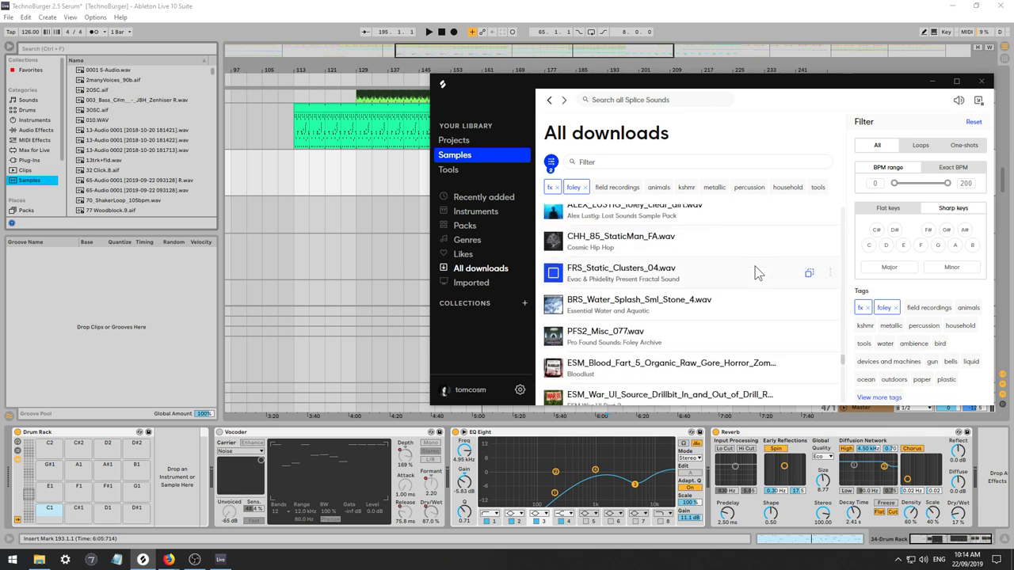
{"action": "scroll", "coordinate": [756, 273], "scroll_direction": "down", "scroll_amount": 1}
{"action": "scroll", "coordinate": [756, 272], "scroll_direction": "down", "scroll_amount": 1}
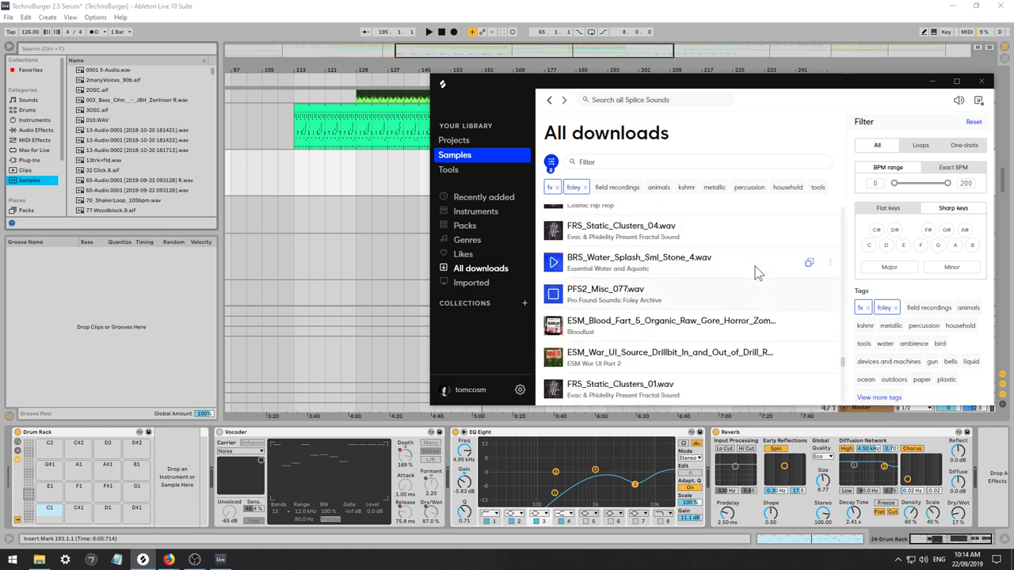
{"action": "scroll", "coordinate": [756, 272], "scroll_direction": "down", "scroll_amount": 1}
{"action": "scroll", "coordinate": [756, 273], "scroll_direction": "down", "scroll_amount": 1}
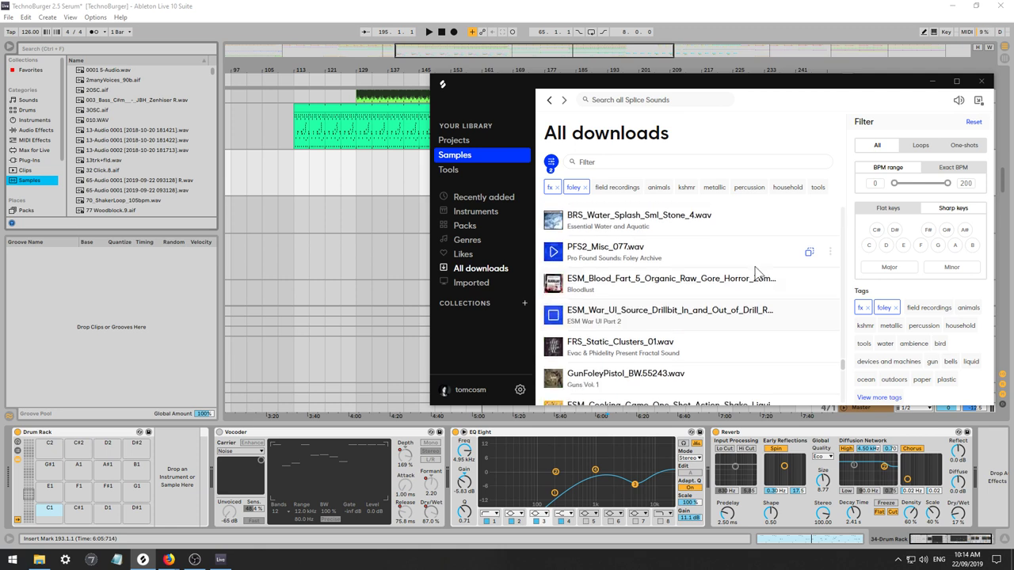
{"action": "scroll", "coordinate": [755, 273], "scroll_direction": "down", "scroll_amount": 2}
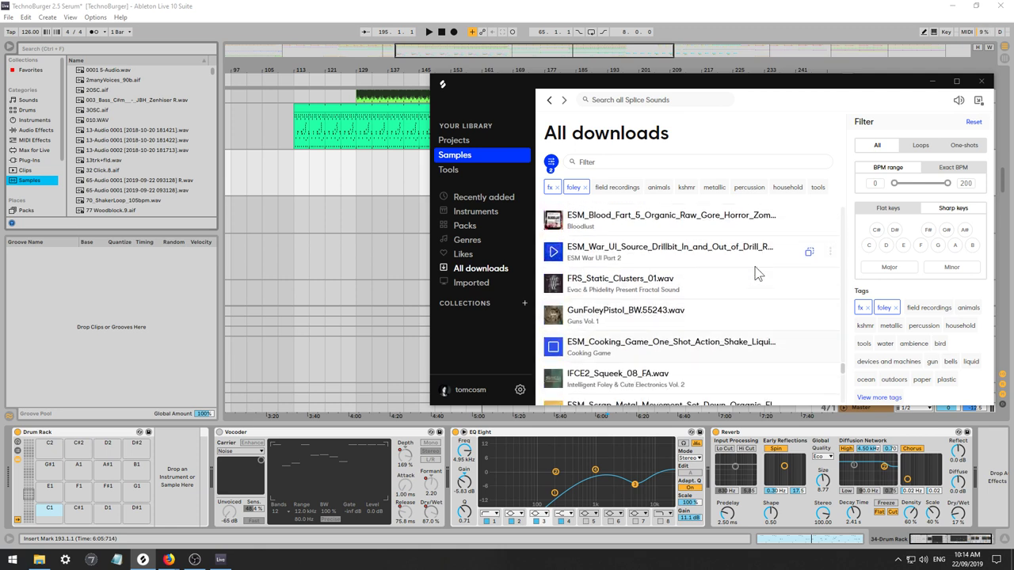
{"action": "scroll", "coordinate": [757, 273], "scroll_direction": "down", "scroll_amount": 1}
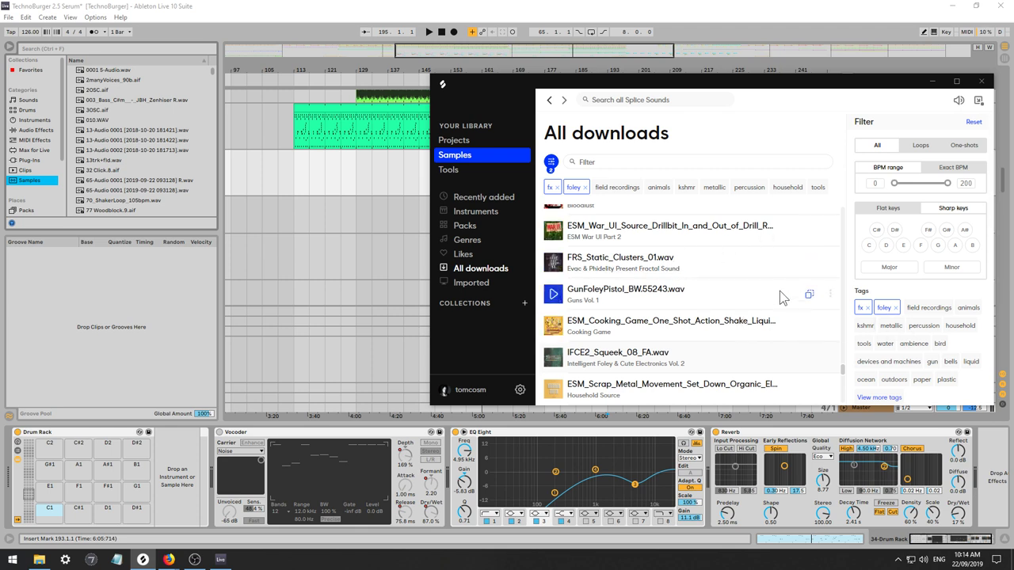
{"action": "scroll", "coordinate": [736, 288], "scroll_direction": "up", "scroll_amount": 2}
{"action": "scroll", "coordinate": [737, 287], "scroll_direction": "down", "scroll_amount": 2}
{"action": "scroll", "coordinate": [735, 294], "scroll_direction": "down", "scroll_amount": 1}
{"action": "scroll", "coordinate": [733, 293], "scroll_direction": "down", "scroll_amount": 1}
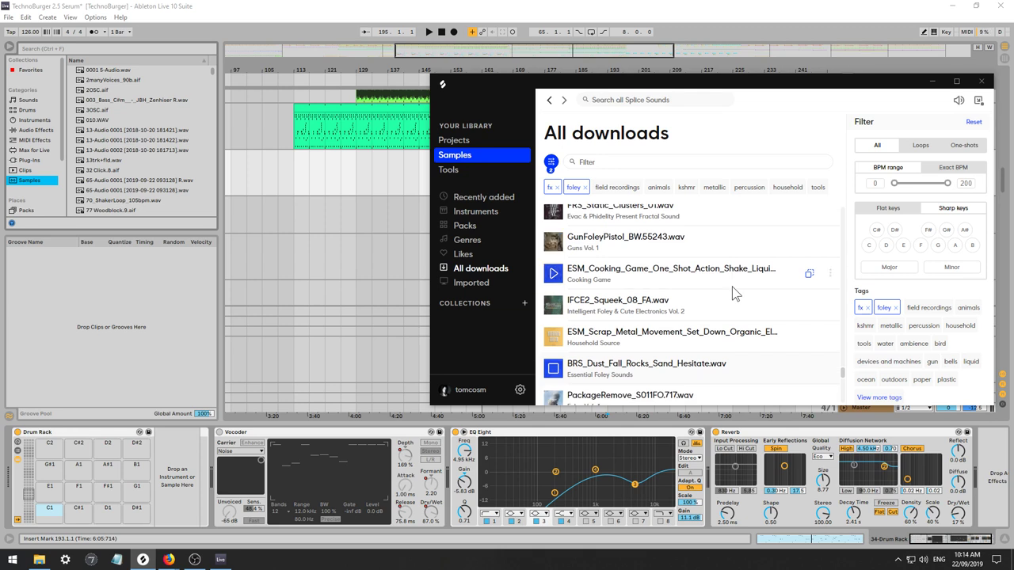
{"action": "scroll", "coordinate": [732, 286], "scroll_direction": "down", "scroll_amount": 1}
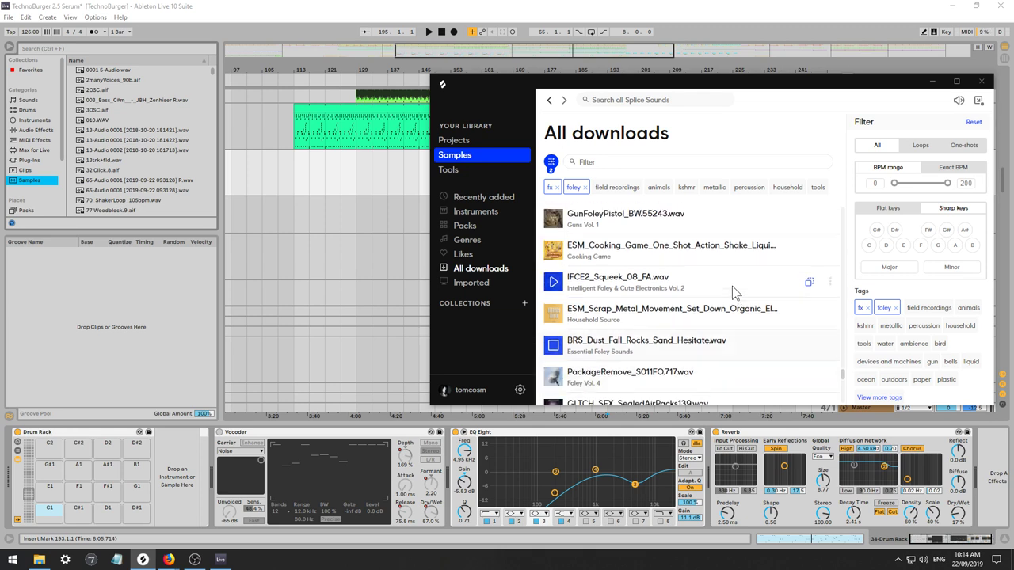
{"action": "scroll", "coordinate": [732, 286], "scroll_direction": "down", "scroll_amount": 3}
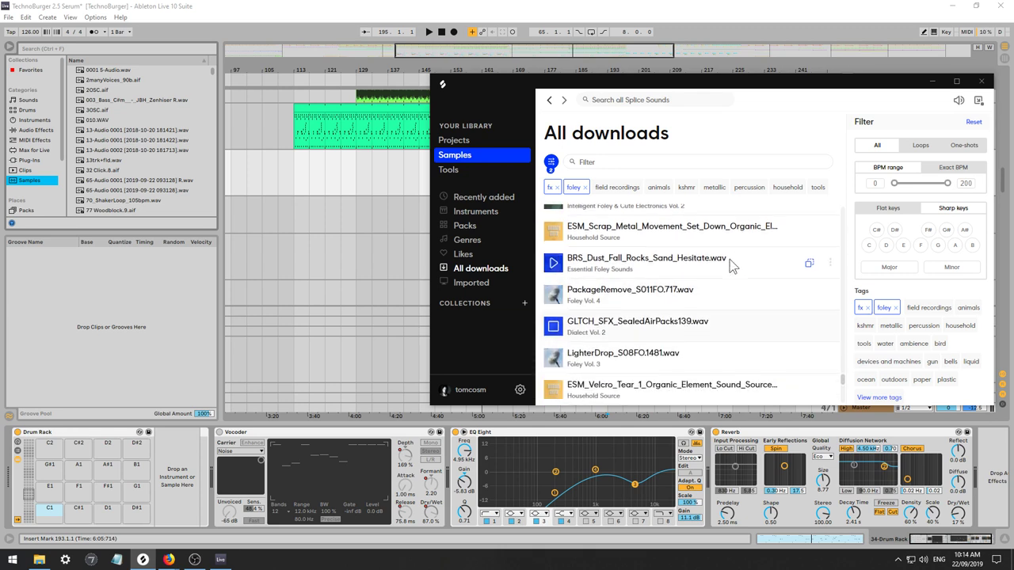
{"action": "scroll", "coordinate": [732, 267], "scroll_direction": "down", "scroll_amount": 3}
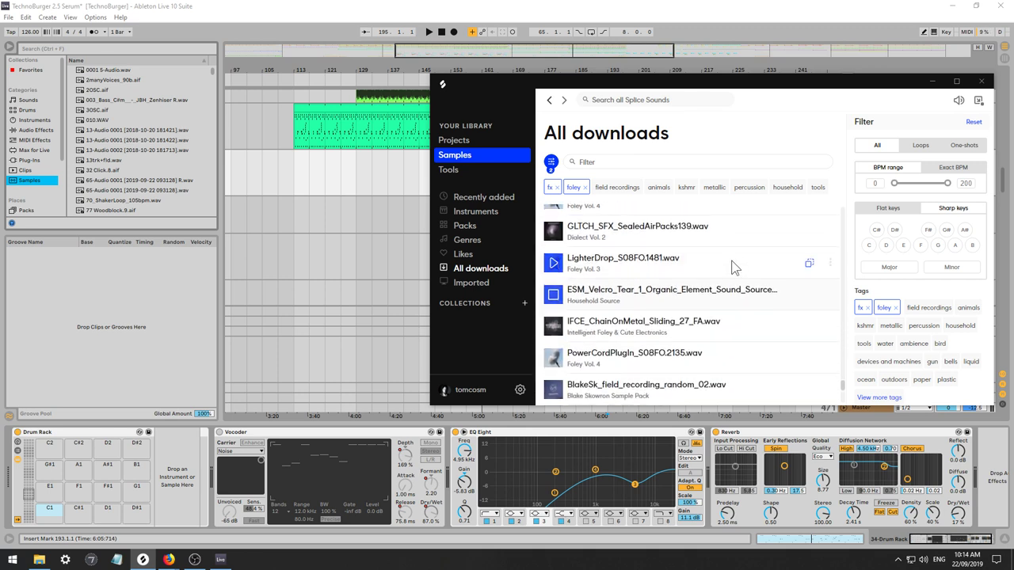
{"action": "scroll", "coordinate": [736, 269], "scroll_direction": "down", "scroll_amount": 4}
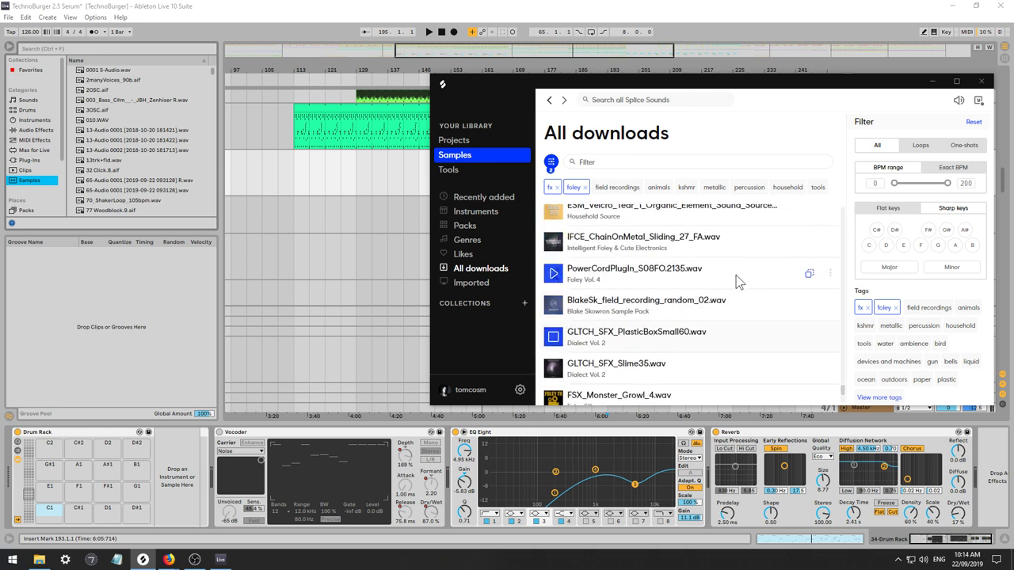
{"action": "scroll", "coordinate": [735, 281], "scroll_direction": "down", "scroll_amount": 1}
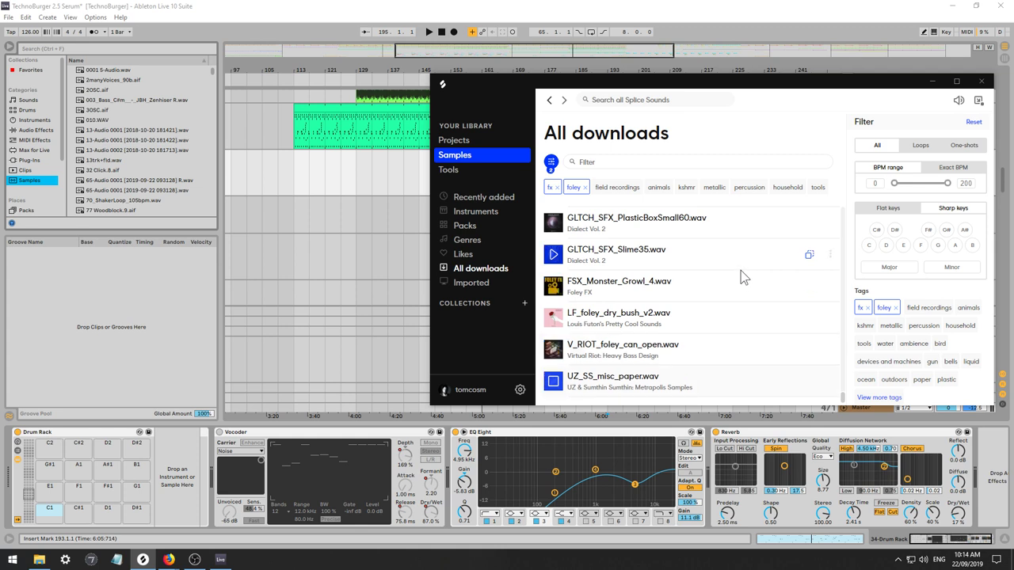
{"action": "scroll", "coordinate": [690, 297], "scroll_direction": "up", "scroll_amount": 1}
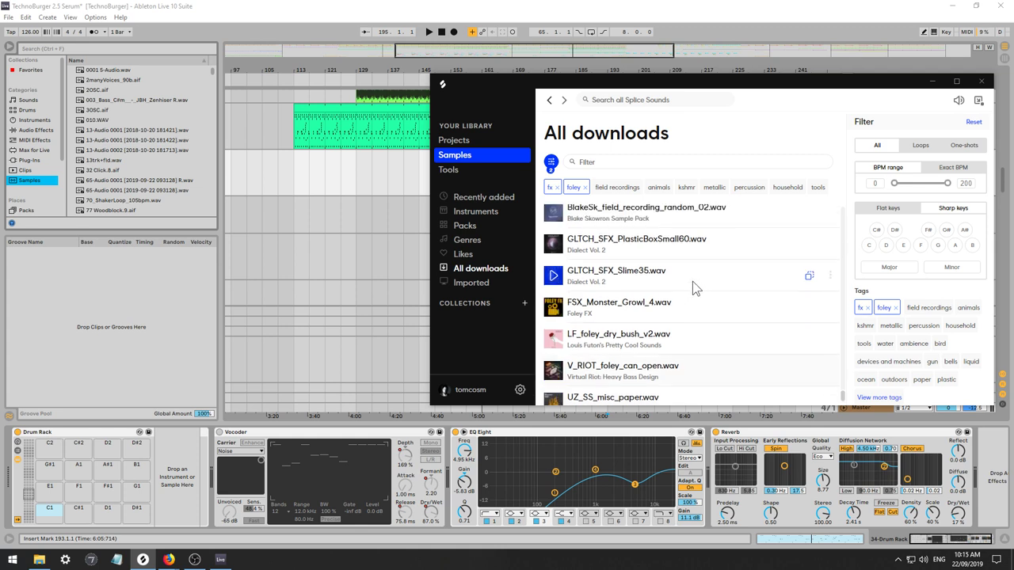
{"action": "scroll", "coordinate": [692, 282], "scroll_direction": "down", "scroll_amount": 1}
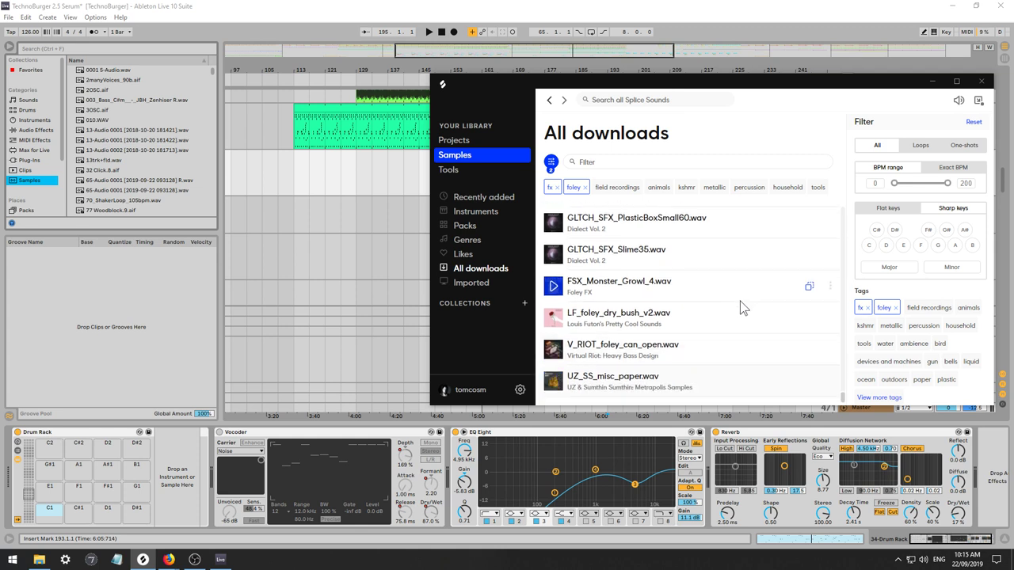
Drop the foley tag filter and search the Splice library for 'pinball'.
{"action": "left_click", "coordinate": [891, 310]}
{"action": "left_click", "coordinate": [909, 310]}
{"action": "left_click", "coordinate": [905, 310]}
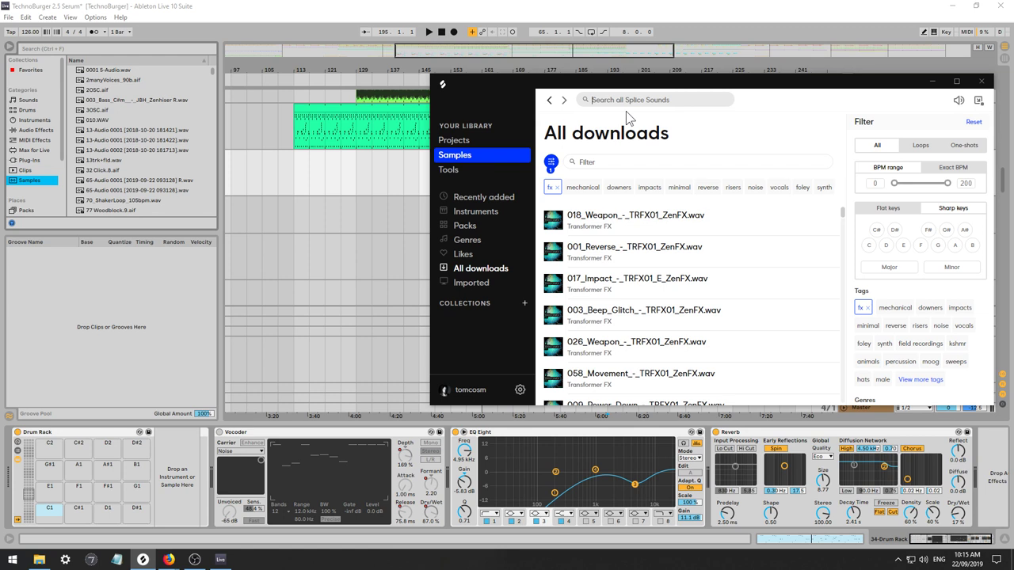
{"action": "type", "text": "pinball"}
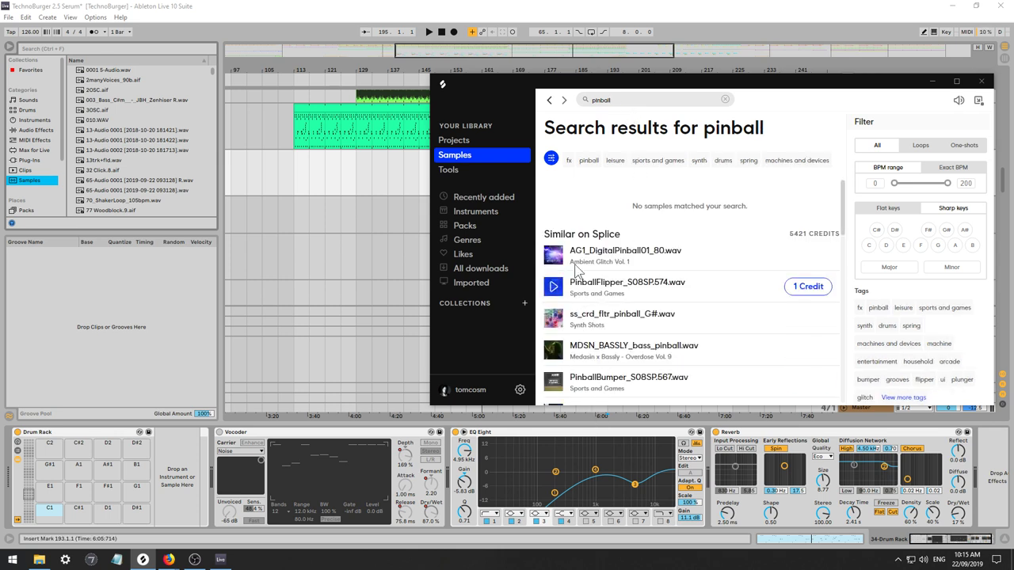
Audition the pinball results one by one, comparing the flipper and plunger samples.
{"action": "mouse_move", "coordinate": [556, 255]}
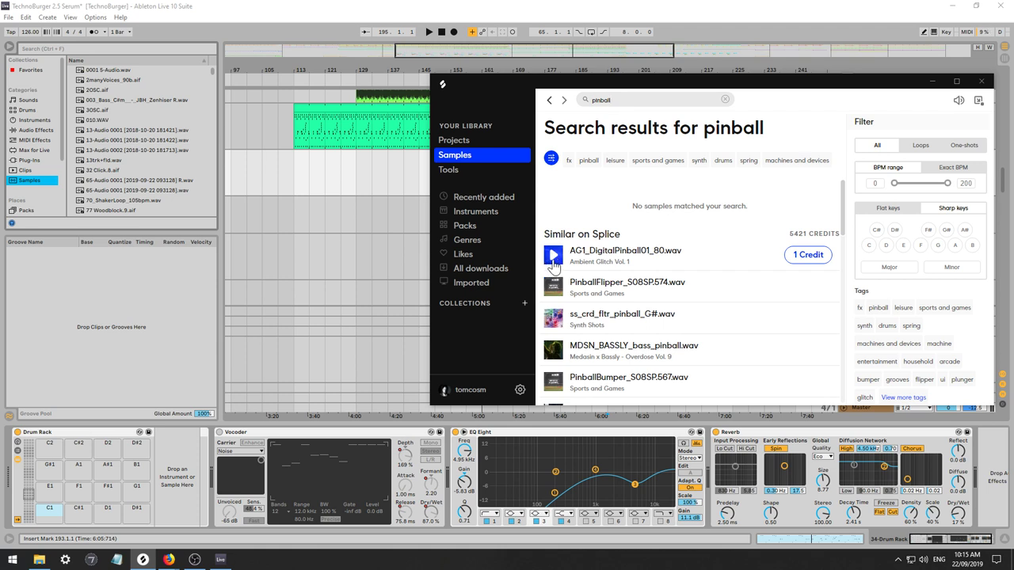
{"action": "left_click", "coordinate": [553, 256]}
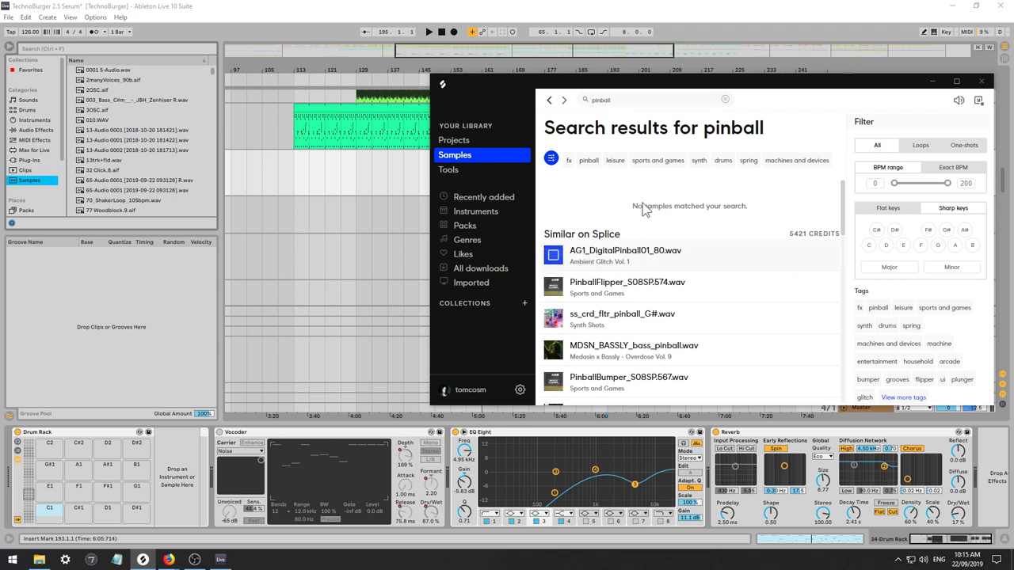
{"action": "key", "text": "Down"}
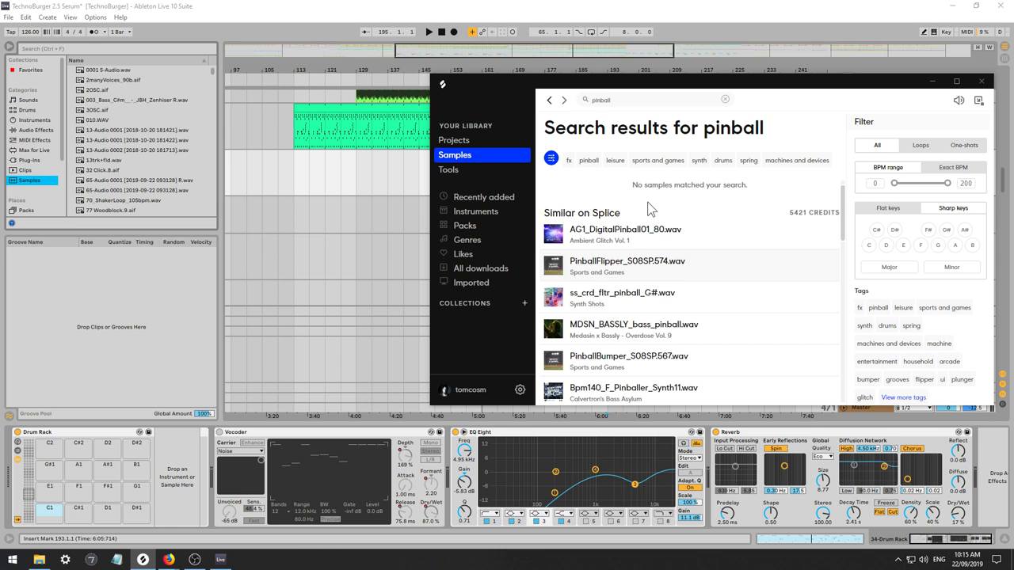
{"action": "key", "text": "Down"}
{"action": "key", "text": "Down"}
{"action": "key", "text": "Down"}
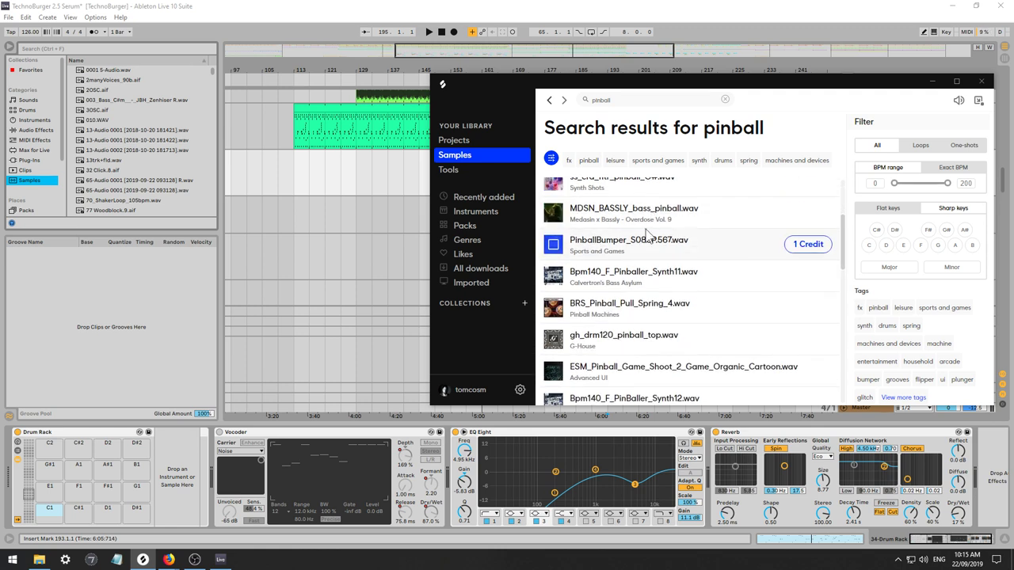
{"action": "key", "text": "Down"}
{"action": "key", "text": "Down"}
{"action": "key", "text": "Down"}
{"action": "key", "text": "Down"}
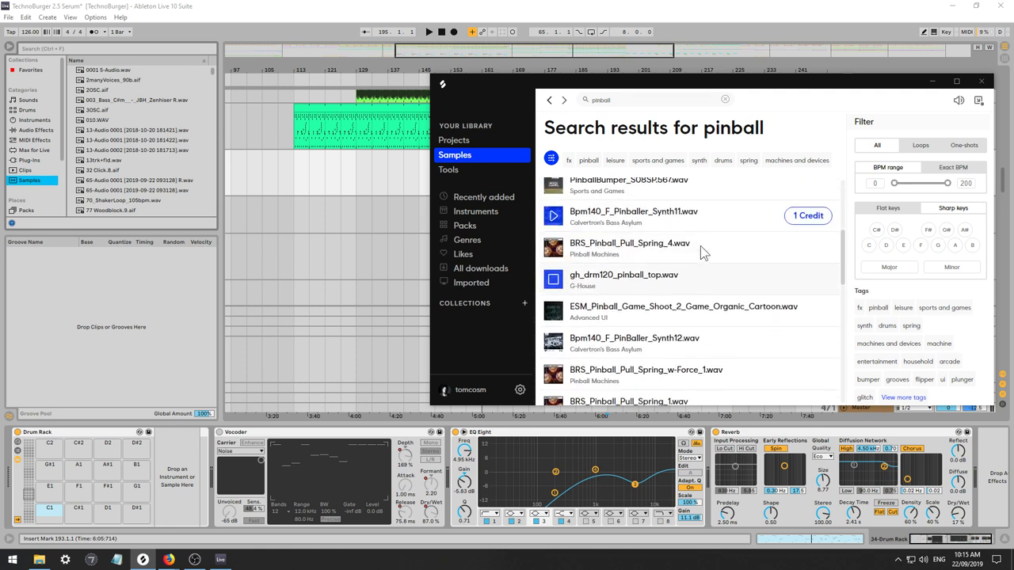
{"action": "key", "text": "Down"}
{"action": "key", "text": "Down"}
{"action": "key", "text": "Down"}
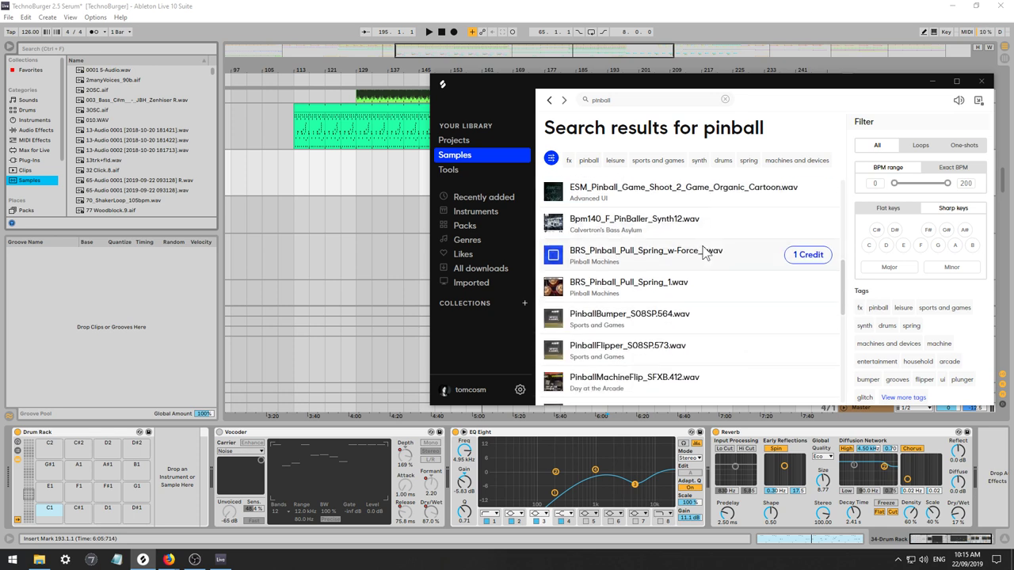
{"action": "key", "text": "Down"}
{"action": "key", "text": "Down"}
{"action": "key", "text": "Down"}
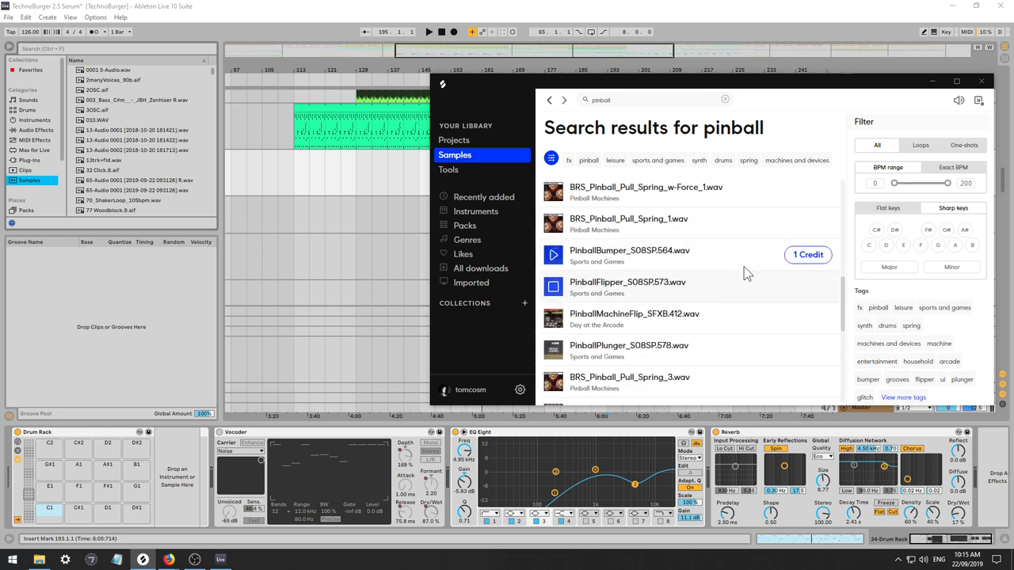
{"action": "key", "text": "Down"}
{"action": "key", "text": "Up"}
{"action": "key", "text": "Up"}
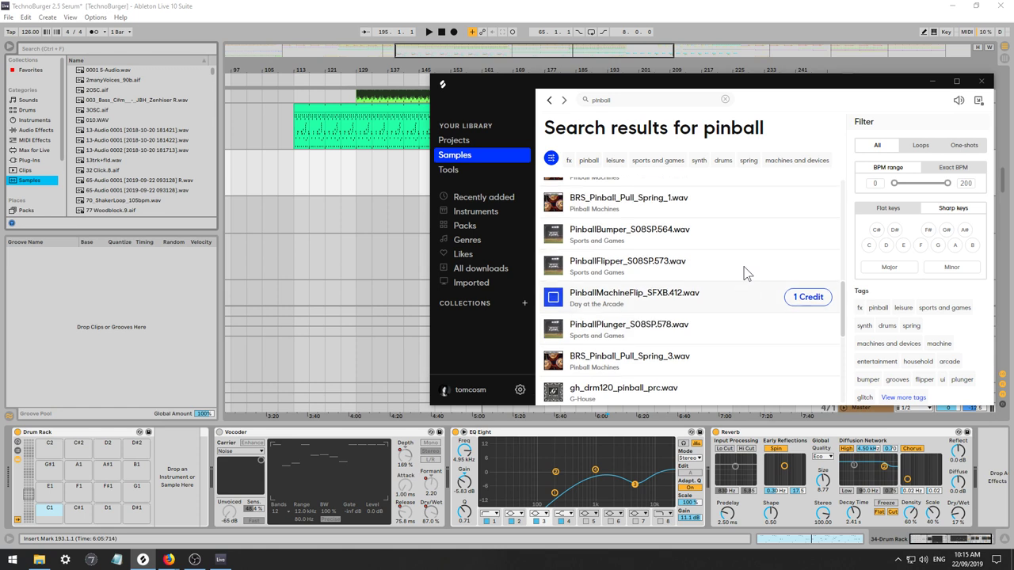
{"action": "key", "text": "Down"}
{"action": "key", "text": "Down"}
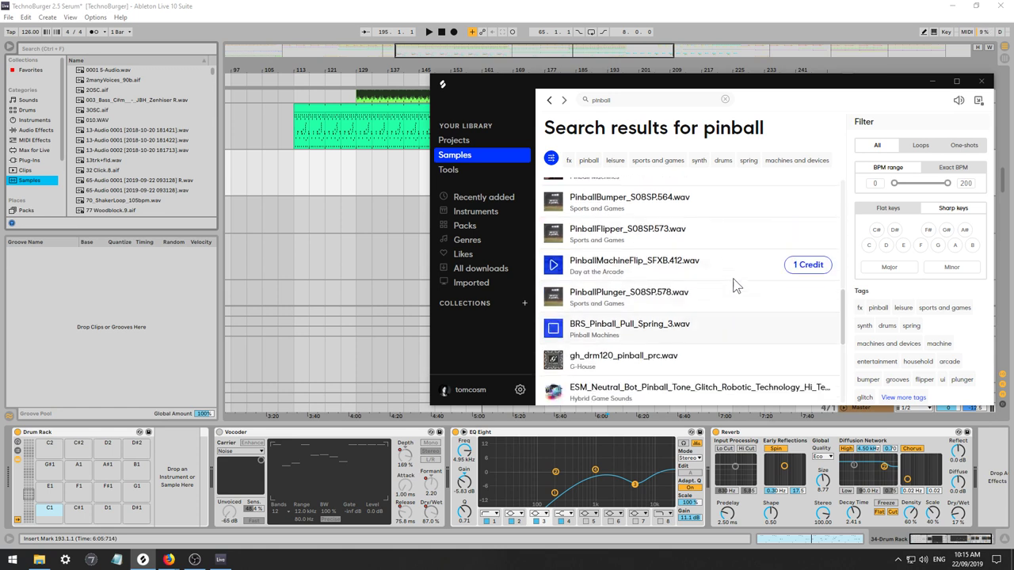
{"action": "key", "text": "Up"}
{"action": "key", "text": "Down"}
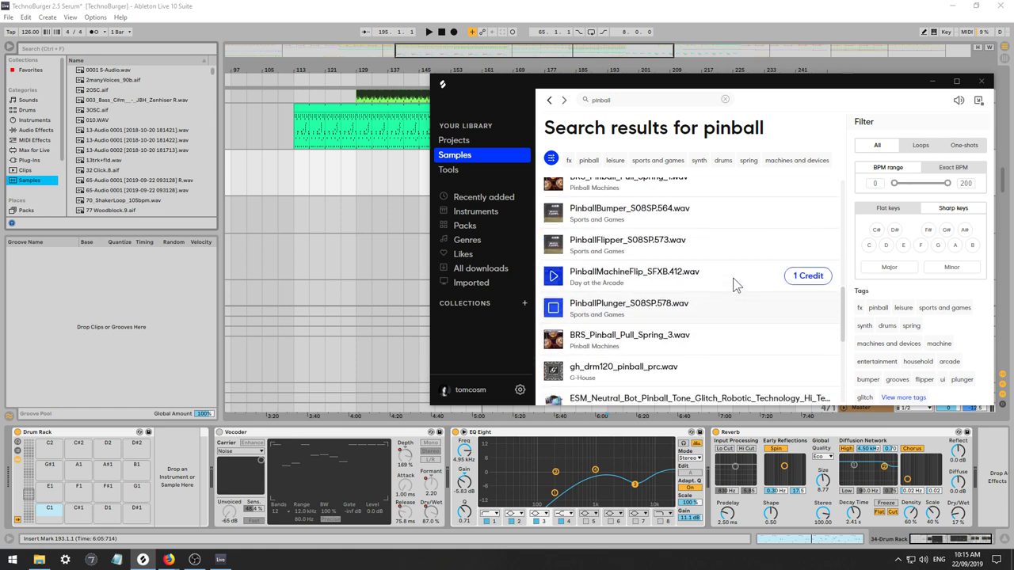
{"action": "key", "text": "Down"}
{"action": "key", "text": "Up"}
Preview PinballFlipper_S08SP.574.wav, then audition down through BRS_Pinball_Pull_Spring_3.wav to the list's end.
{"action": "scroll", "coordinate": [730, 290], "scroll_direction": "up", "scroll_amount": 8}
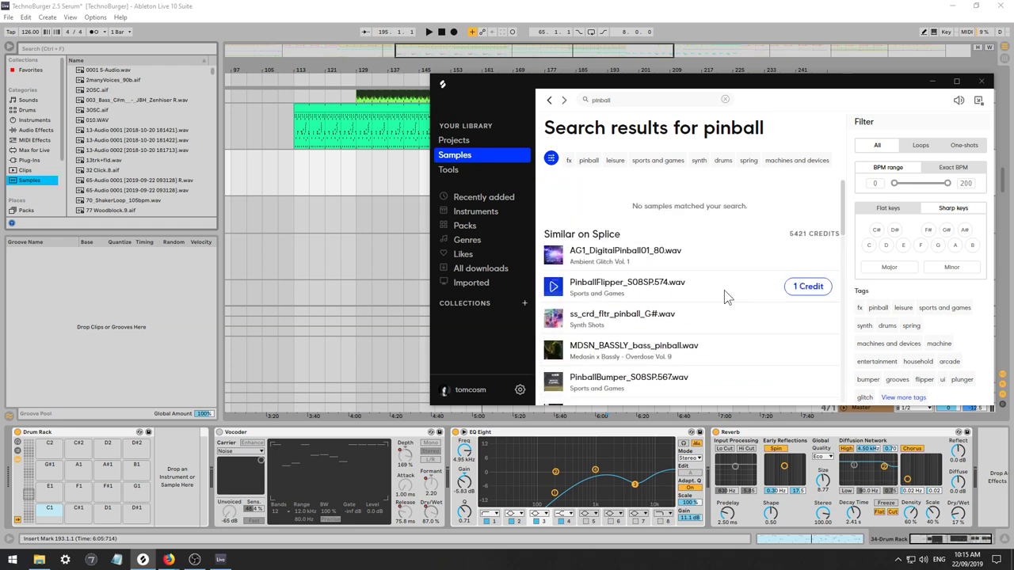
{"action": "left_click", "coordinate": [737, 283]}
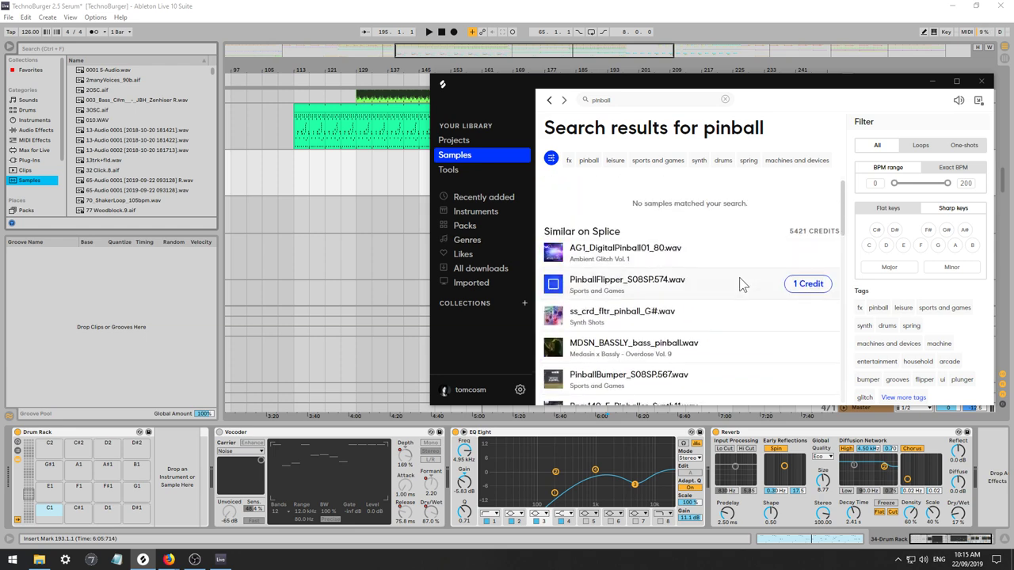
{"action": "scroll", "coordinate": [792, 277], "scroll_direction": "down", "scroll_amount": 1}
{"action": "key", "text": "Down"}
{"action": "key", "text": "Down"}
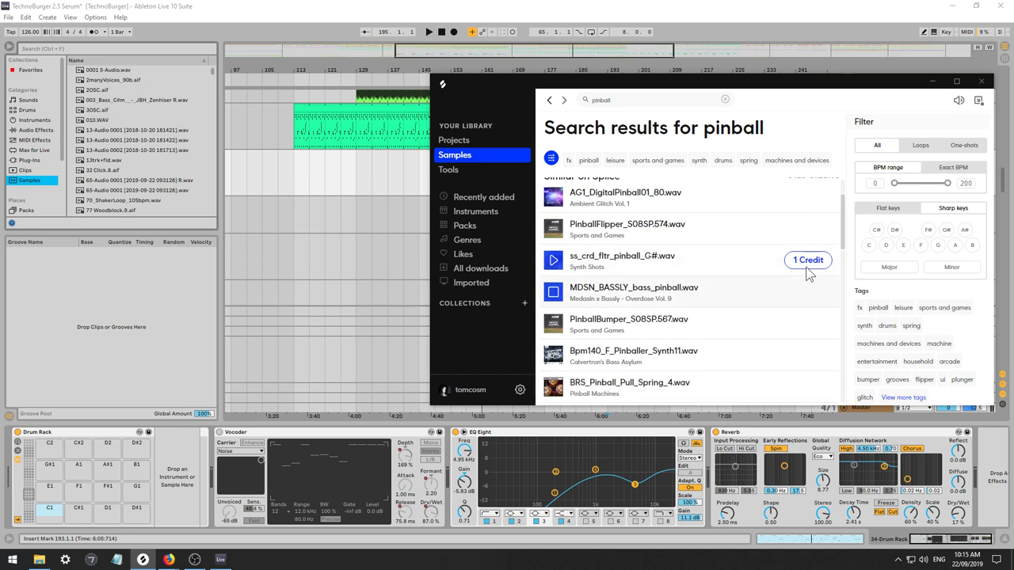
{"action": "scroll", "coordinate": [793, 295], "scroll_direction": "down", "scroll_amount": 2}
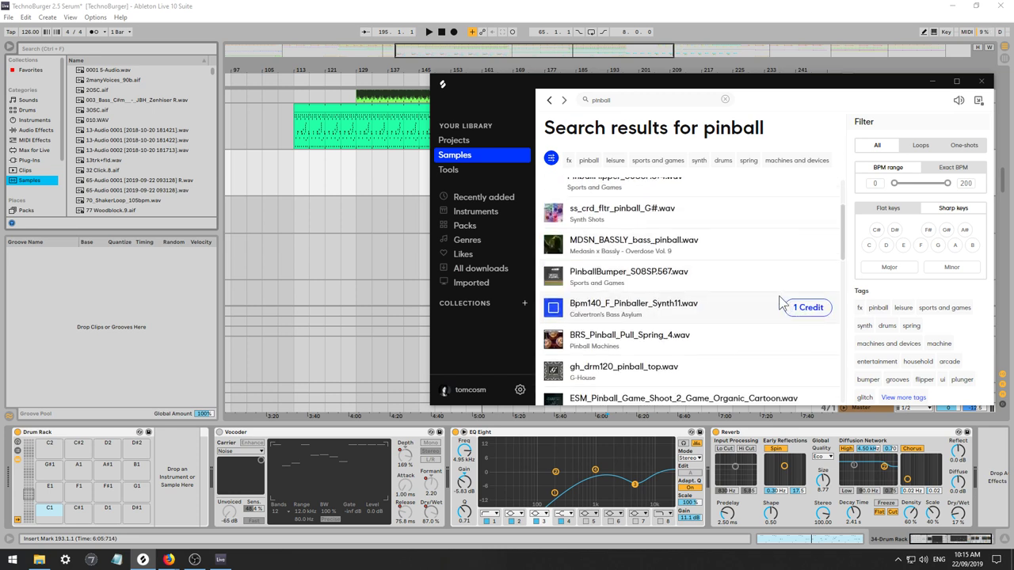
{"action": "scroll", "coordinate": [816, 317], "scroll_direction": "down", "scroll_amount": 1}
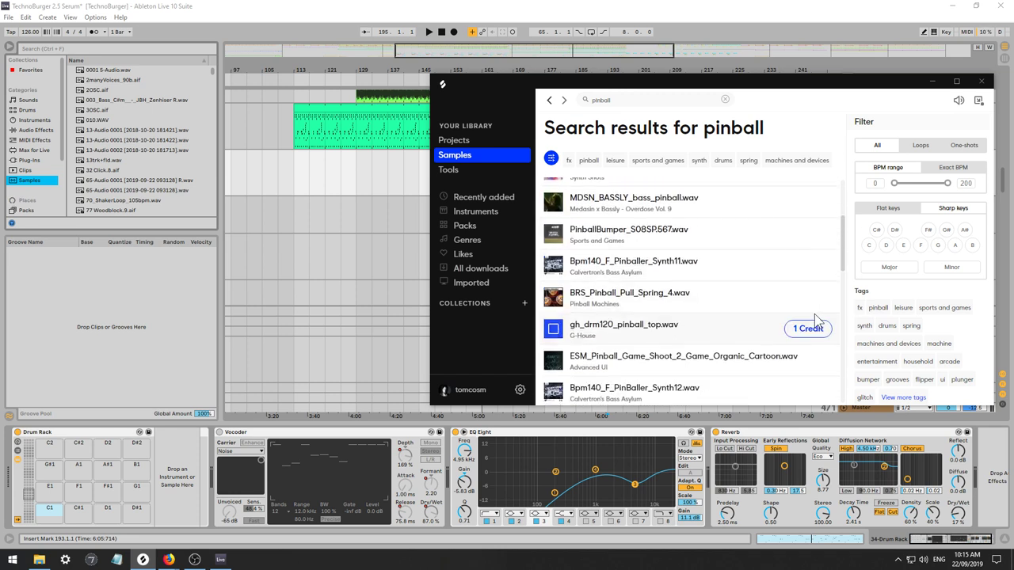
{"action": "key", "text": "Down"}
{"action": "key", "text": "Down"}
{"action": "key", "text": "Down"}
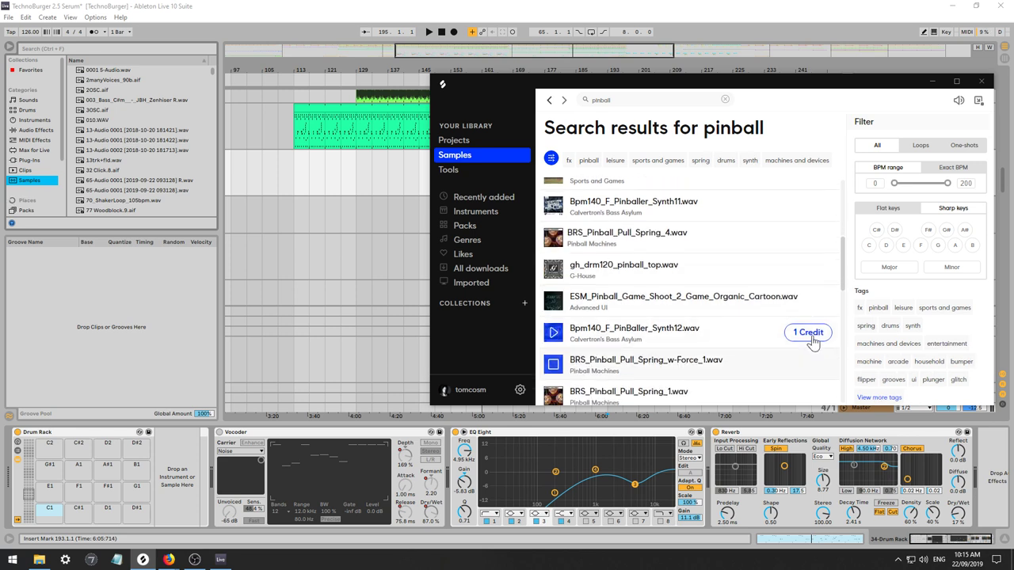
{"action": "key", "text": "Down"}
{"action": "key", "text": "Down"}
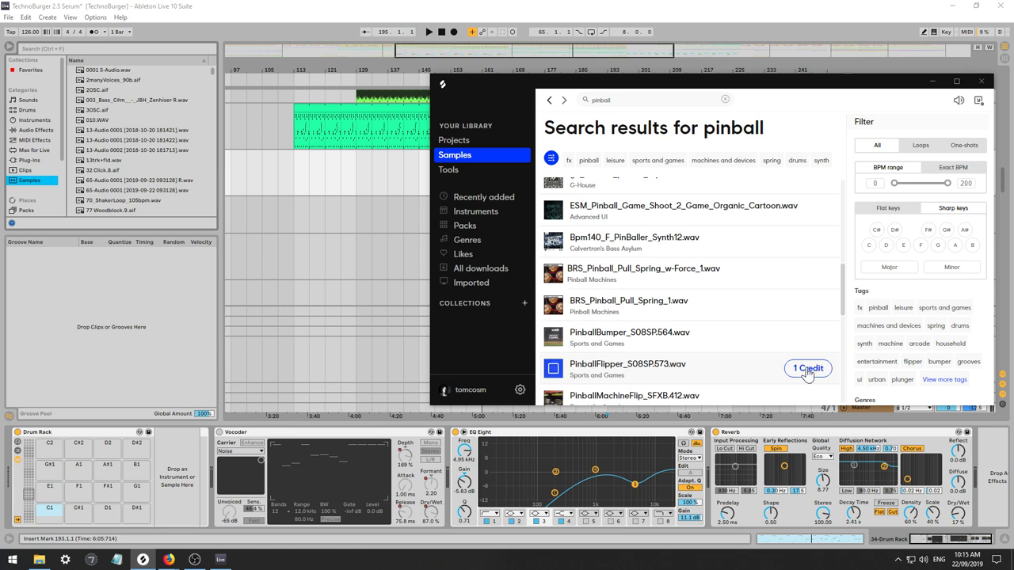
{"action": "key", "text": "Down"}
{"action": "key", "text": "Down"}
{"action": "key", "text": "Down"}
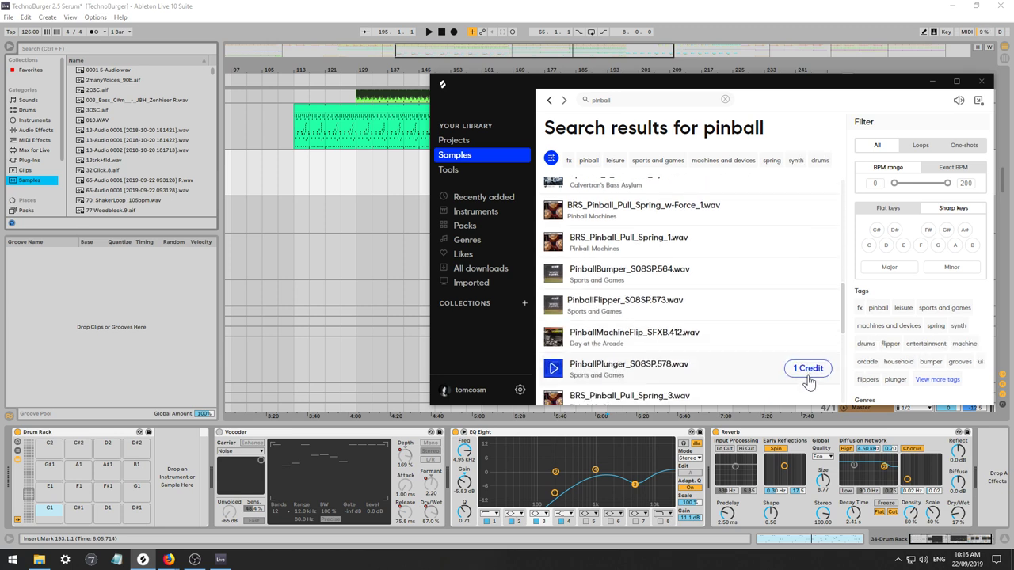
{"action": "key", "text": "Down"}
{"action": "key", "text": "Down"}
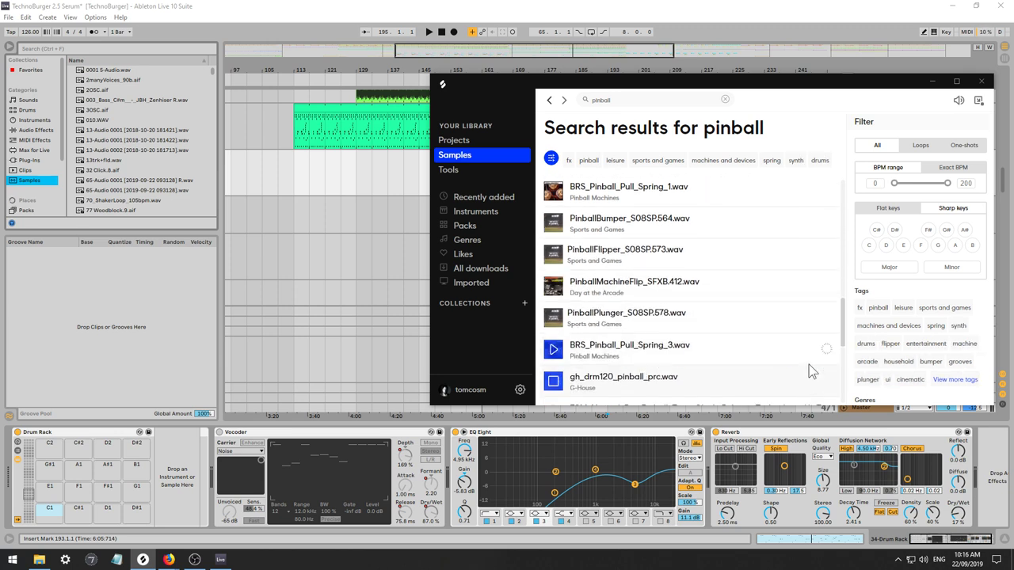
{"action": "key", "text": "Down"}
{"action": "key", "text": "Down"}
{"action": "key", "text": "Down"}
{"action": "key", "text": "Down"}
{"action": "key", "text": "Down"}
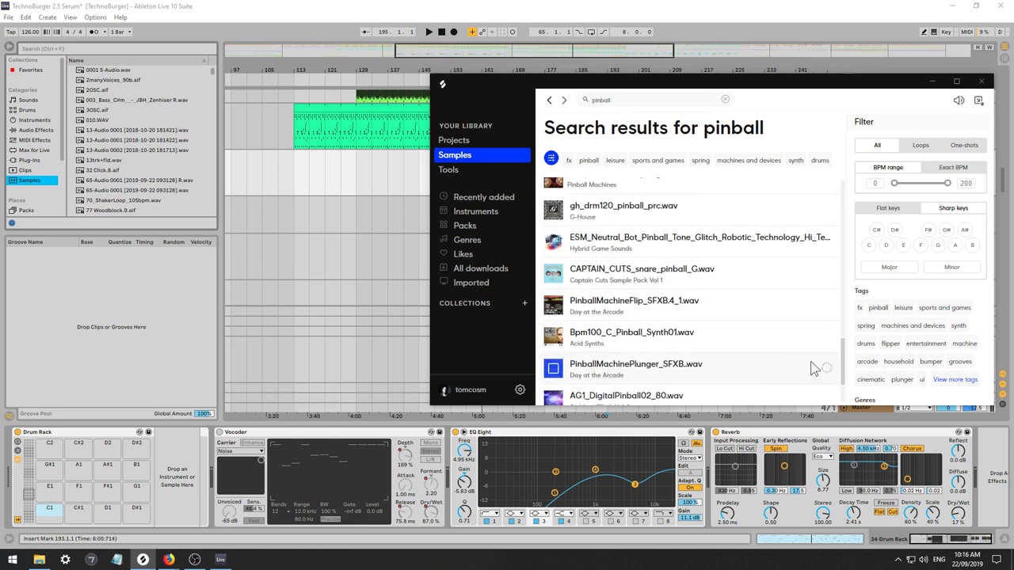
{"action": "key", "text": "Down"}
{"action": "key", "text": "Down"}
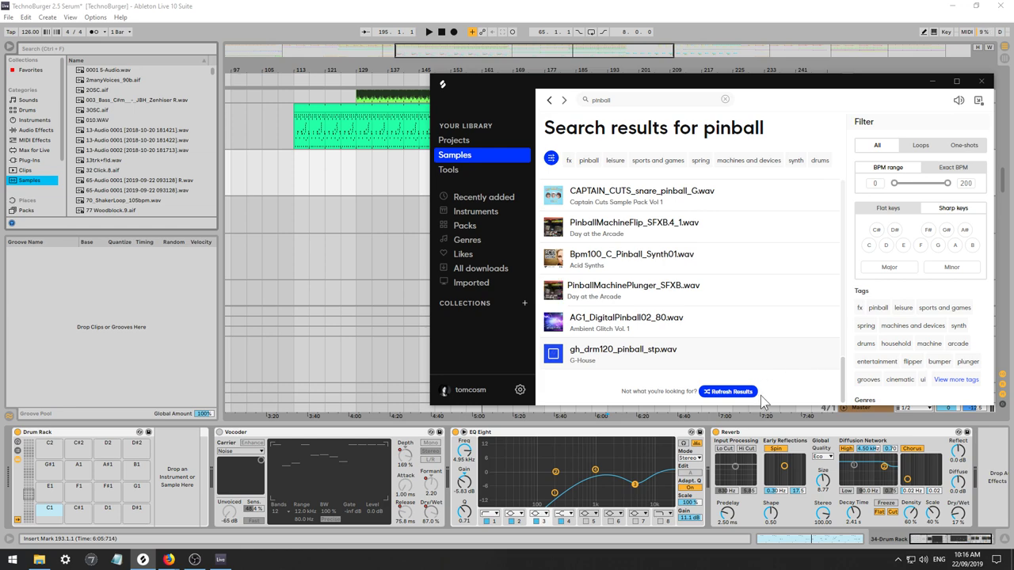
{"action": "scroll", "coordinate": [716, 295], "scroll_direction": "down", "scroll_amount": 5}
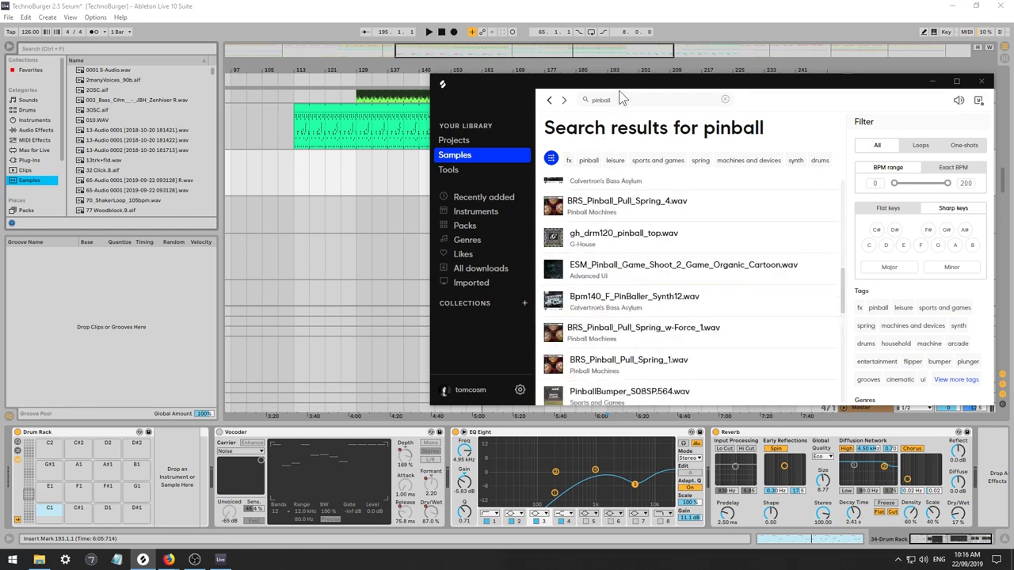
{"action": "scroll", "coordinate": [615, 303], "scroll_direction": "down", "scroll_amount": 5}
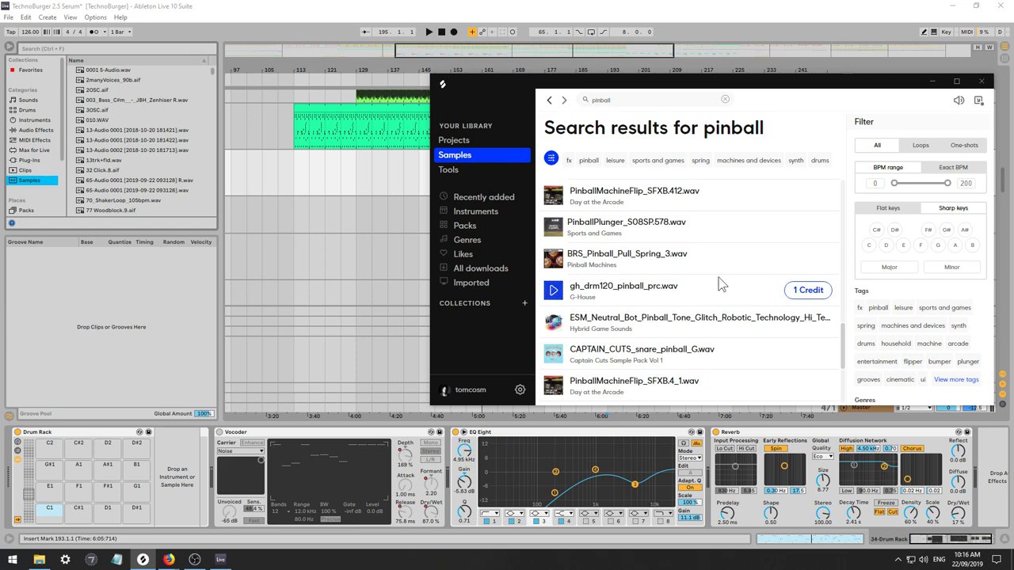
{"action": "scroll", "coordinate": [721, 271], "scroll_direction": "down", "scroll_amount": 5}
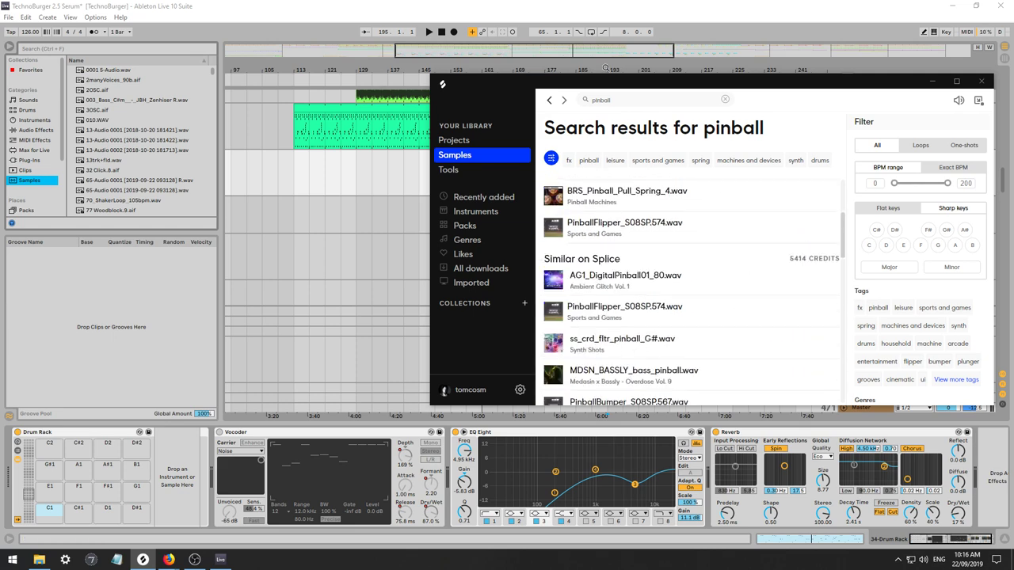
{"action": "scroll", "coordinate": [606, 263], "scroll_direction": "up", "scroll_amount": 2}
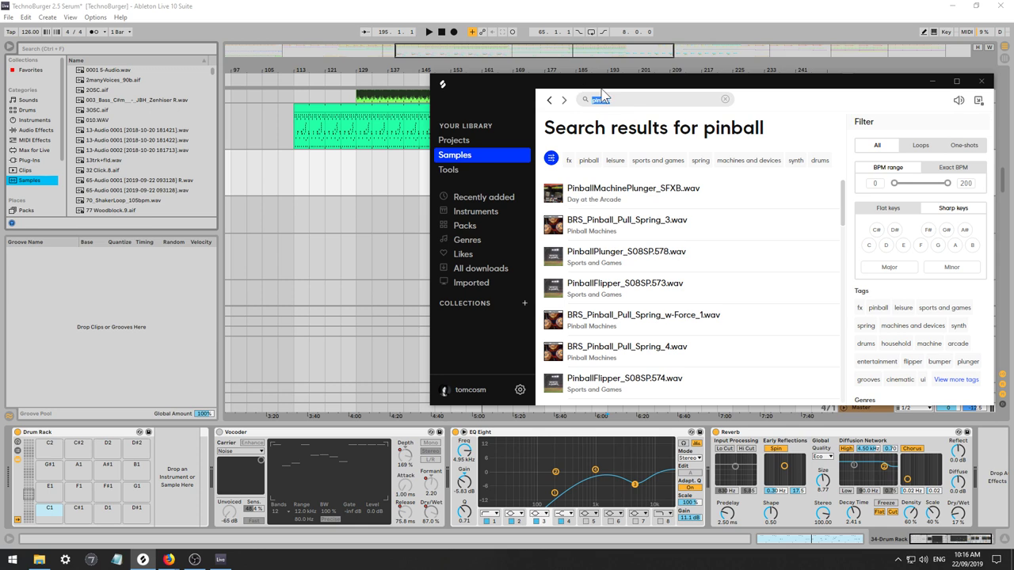
Search Splice for 'chain' and narrow the results to the fx tag.
{"action": "type", "text": "ain"}
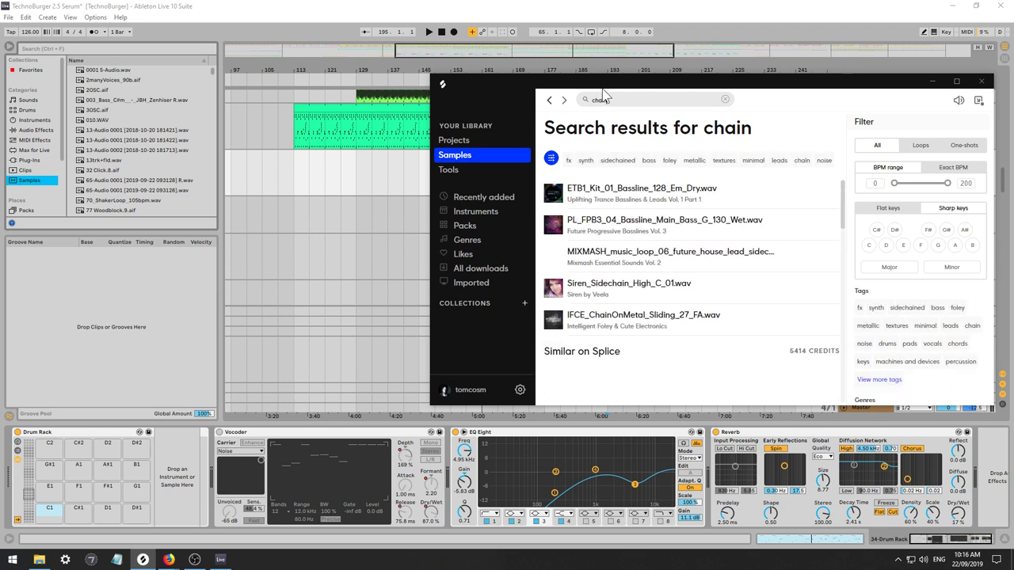
{"action": "left_click", "coordinate": [860, 308]}
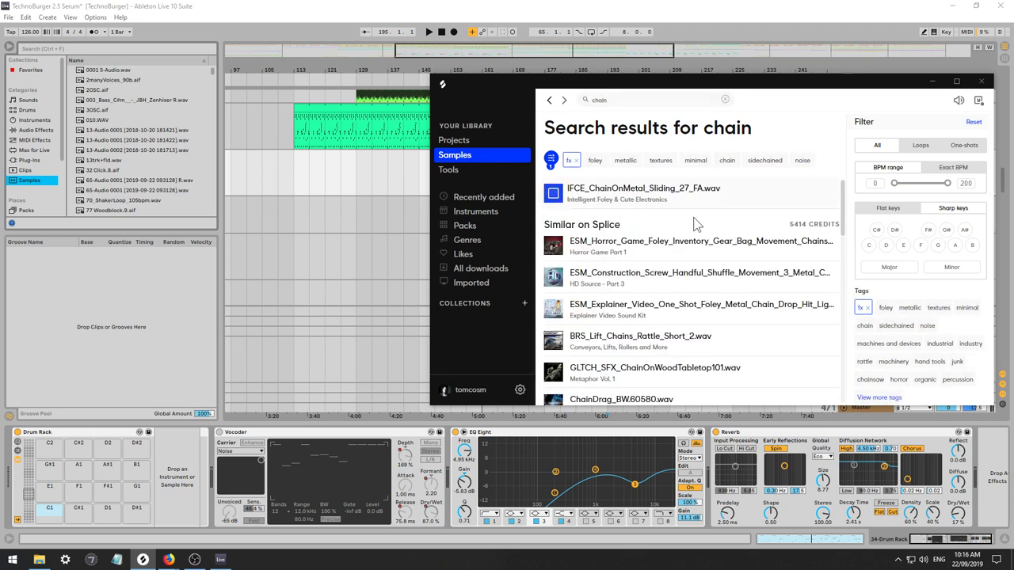
{"action": "scroll", "coordinate": [694, 225], "scroll_direction": "down", "scroll_amount": 1}
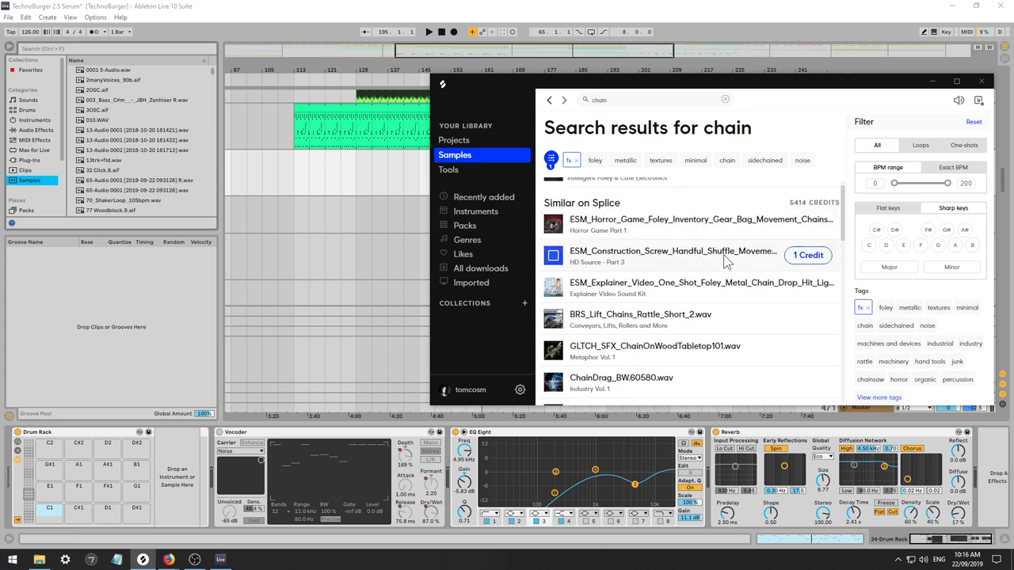
{"action": "scroll", "coordinate": [726, 262], "scroll_direction": "down", "scroll_amount": 2}
Scroll the chain fx results to the bottom, past DoorChainLock_BW.61487.wav.
{"action": "scroll", "coordinate": [721, 256], "scroll_direction": "down", "scroll_amount": 1}
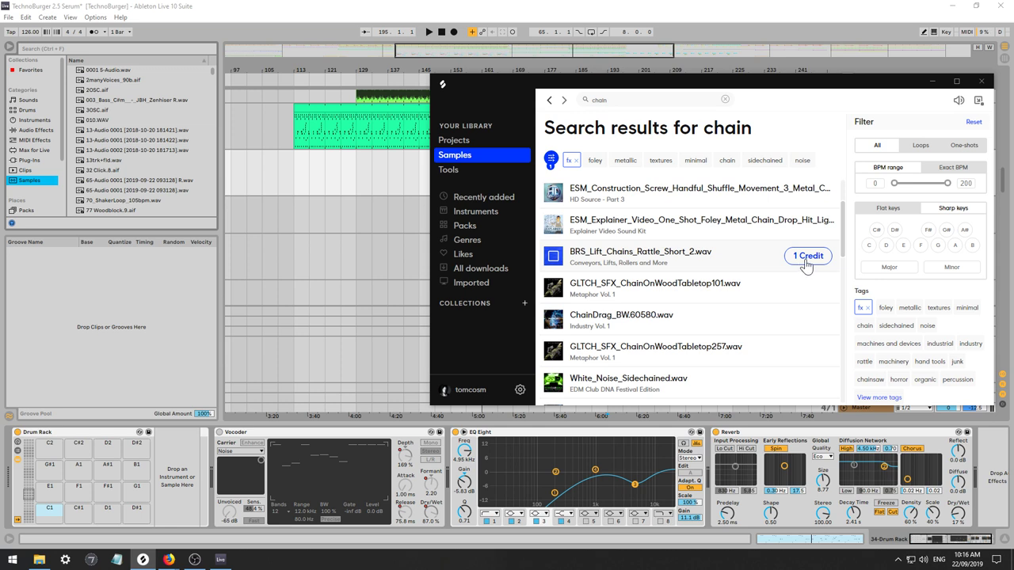
{"action": "scroll", "coordinate": [741, 218], "scroll_direction": "down", "scroll_amount": 2}
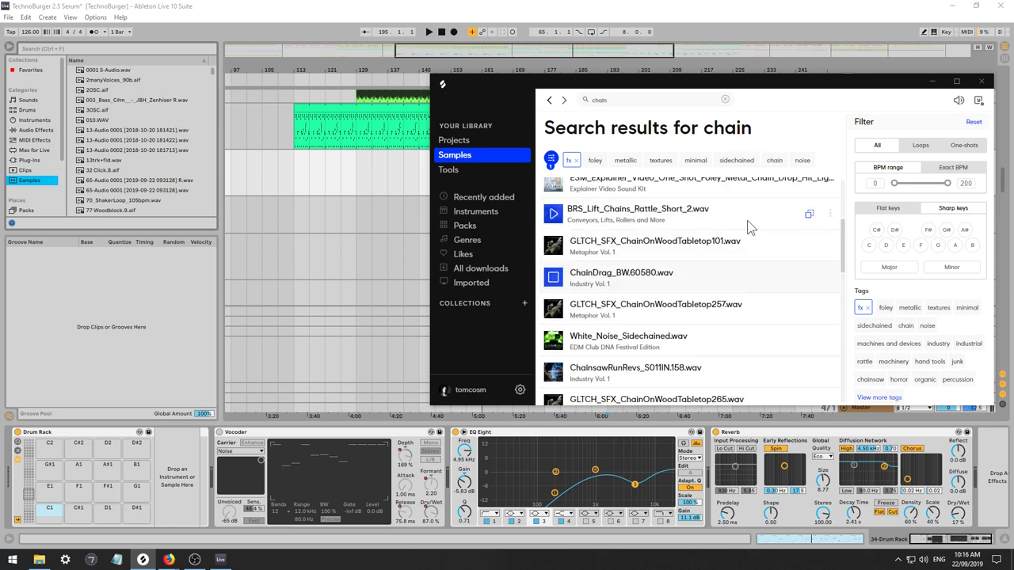
{"action": "scroll", "coordinate": [751, 229], "scroll_direction": "down", "scroll_amount": 2}
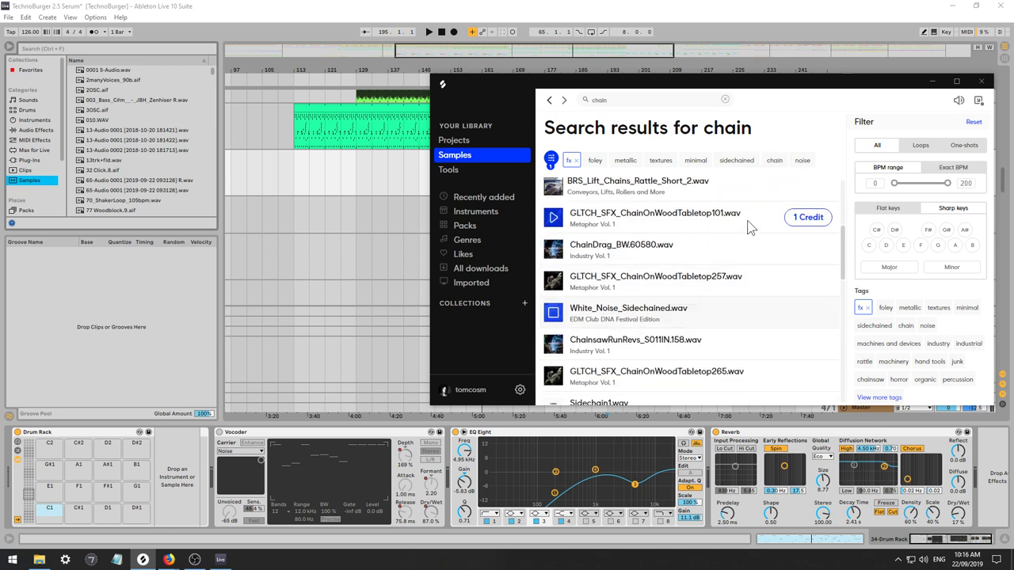
{"action": "scroll", "coordinate": [751, 228], "scroll_direction": "down", "scroll_amount": 3}
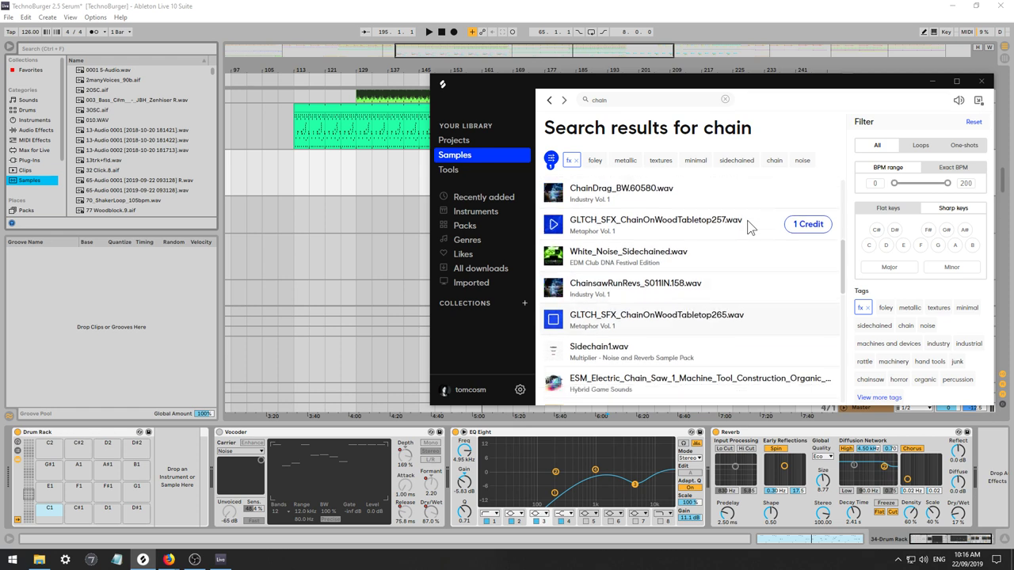
{"action": "scroll", "coordinate": [751, 228], "scroll_direction": "down", "scroll_amount": 8}
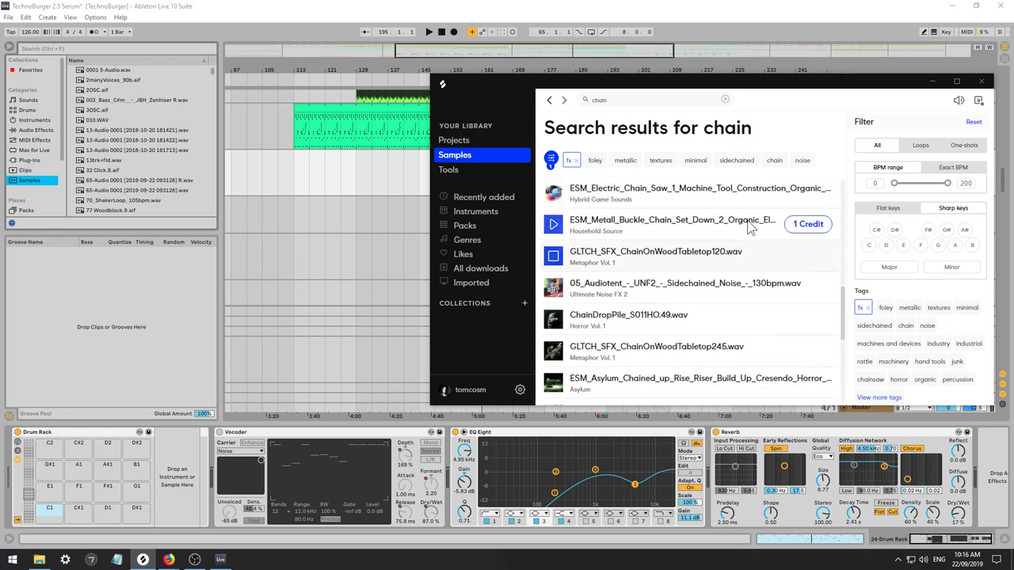
{"action": "scroll", "coordinate": [751, 228], "scroll_direction": "up", "scroll_amount": 1}
{"action": "scroll", "coordinate": [750, 227], "scroll_direction": "down", "scroll_amount": 3}
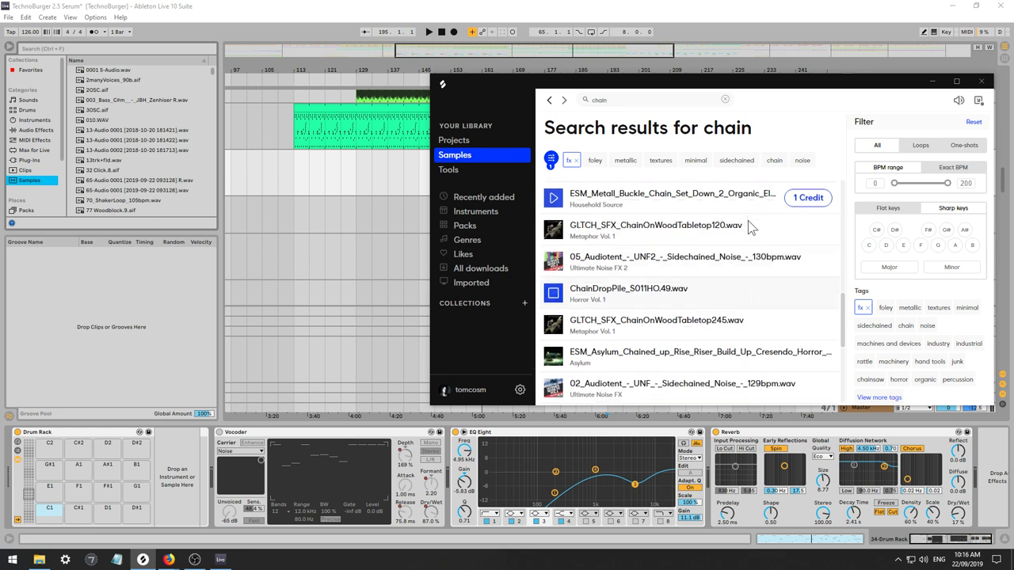
{"action": "scroll", "coordinate": [745, 243], "scroll_direction": "down", "scroll_amount": 5}
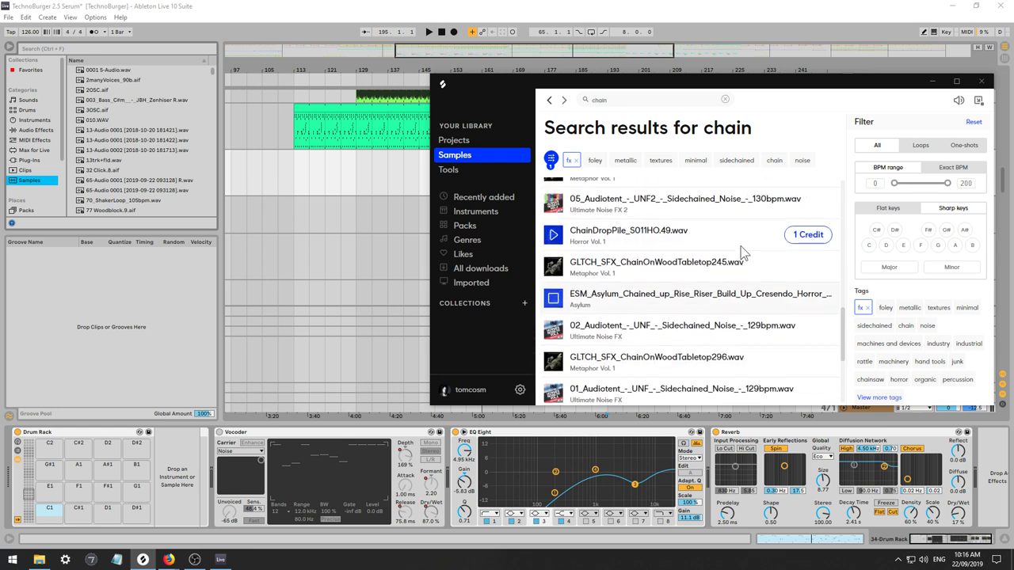
{"action": "scroll", "coordinate": [747, 238], "scroll_direction": "down", "scroll_amount": 3}
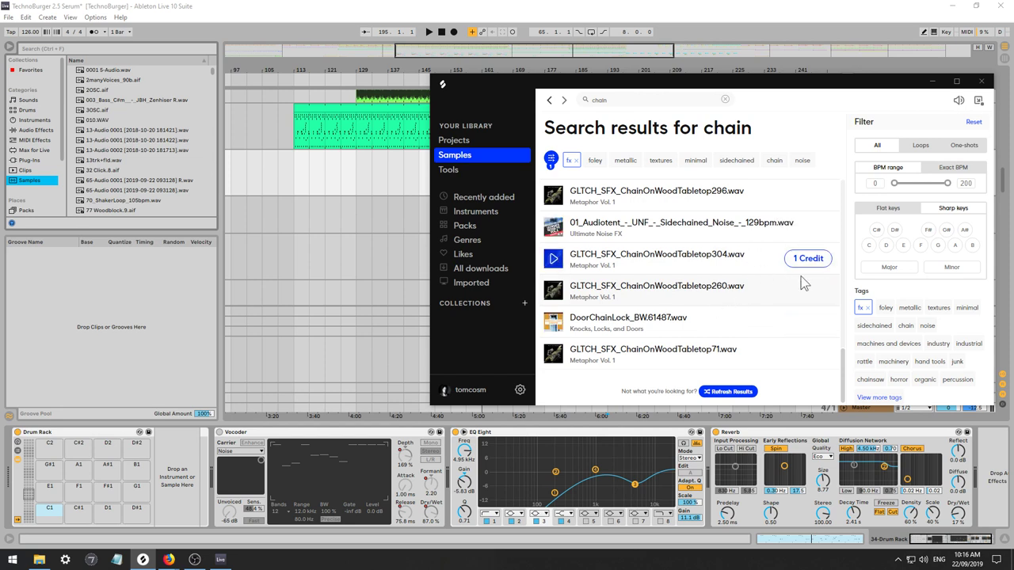
Add a new audio track below 33 Drum Rack and rename the drum rack track 'Bongos'.
{"action": "left_click", "coordinate": [434, 17]}
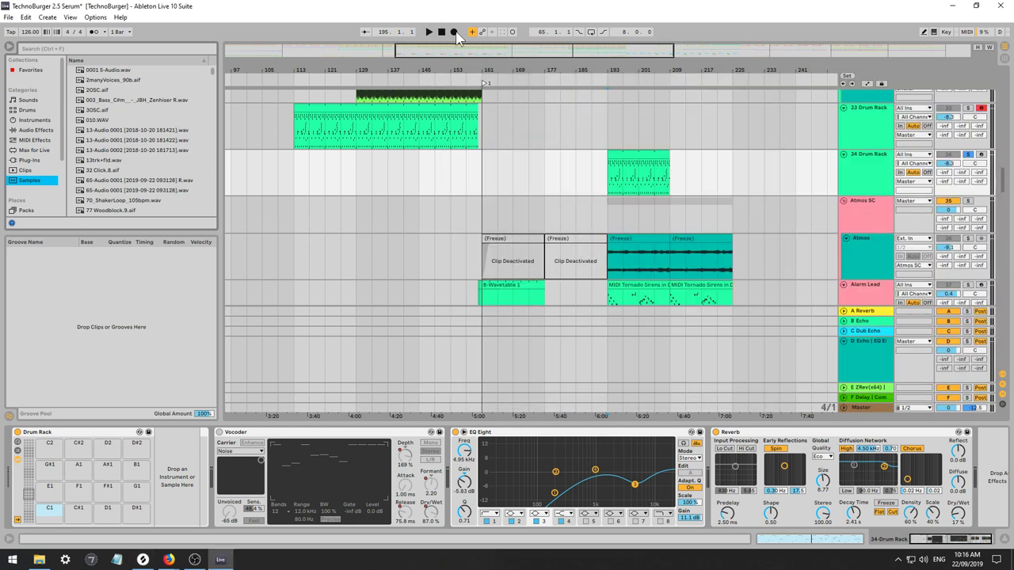
{"action": "left_click", "coordinate": [870, 121]}
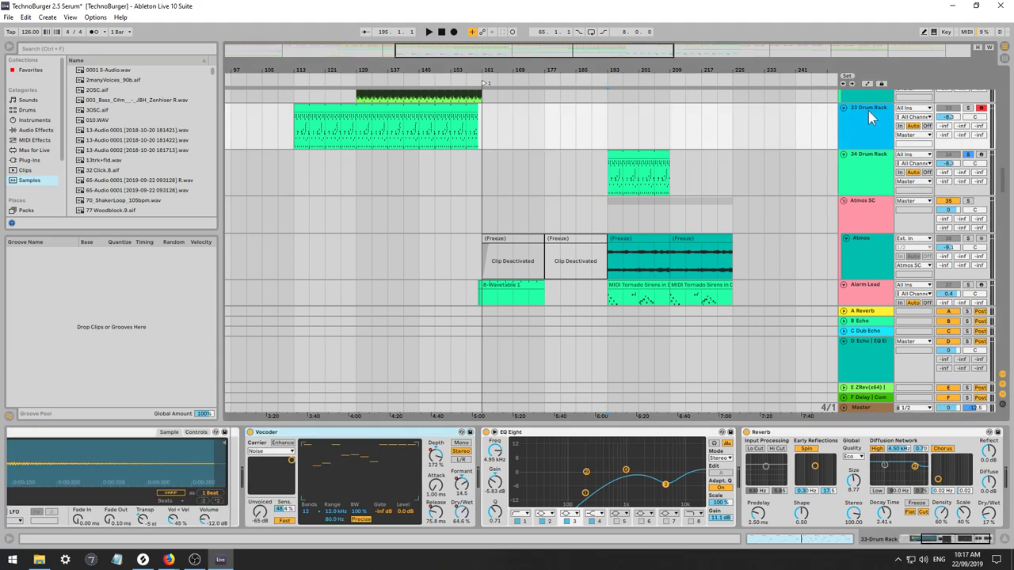
{"action": "key", "text": "ctrl+t"}
{"action": "left_click", "coordinate": [869, 110]}
{"action": "key", "text": "ctrl+r"}
{"action": "type", "text": "Bongos"}
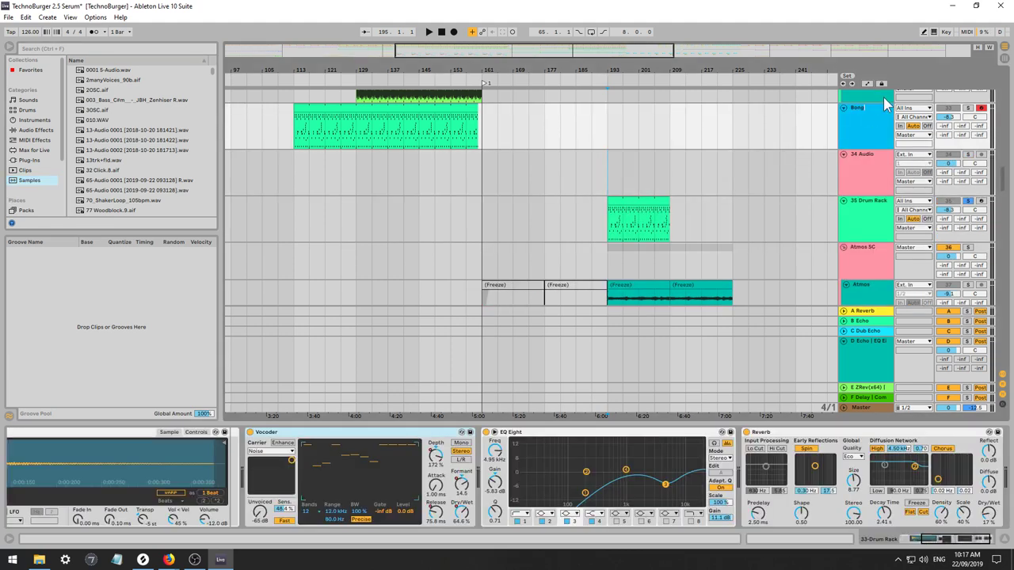
{"action": "key", "text": "Return"}
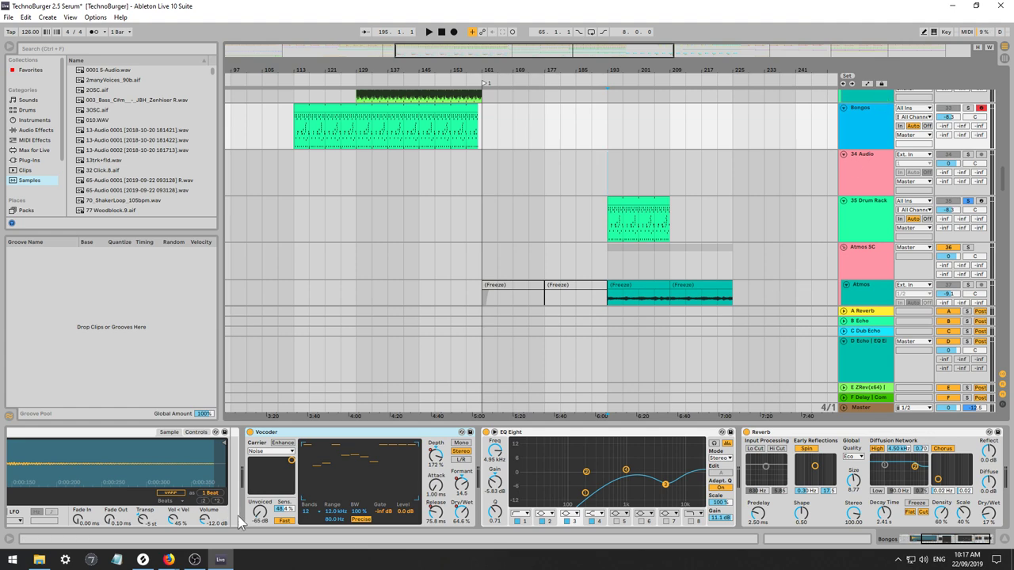
Place the GLTCH_SFX and BRS_Lift_Chains samples at bars 193 and 194 on track 34, Warp off.
{"action": "left_click", "coordinate": [143, 559]}
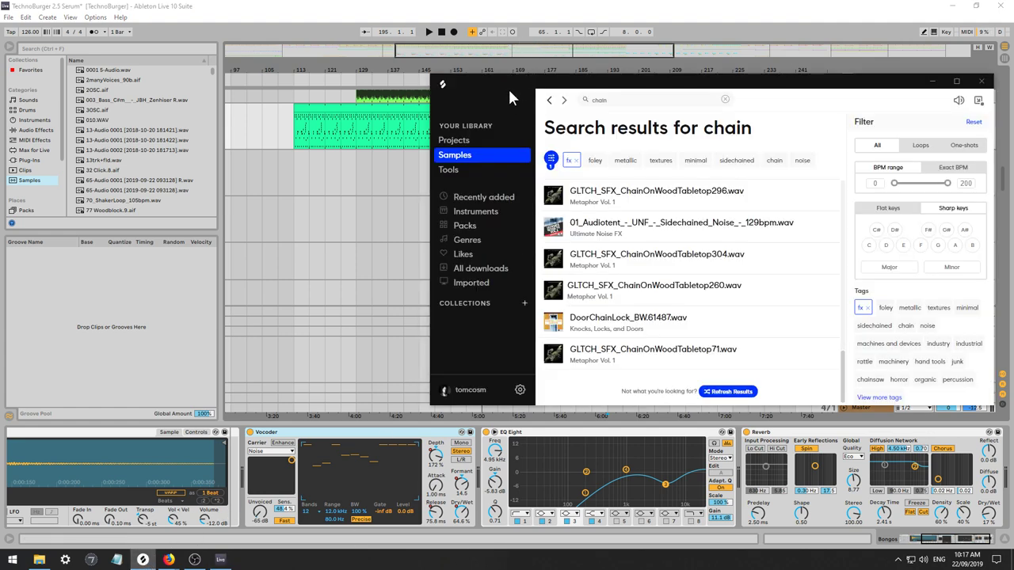
{"action": "left_click_drag", "start_coordinate": [510, 85], "coordinate": [1013, 85]}
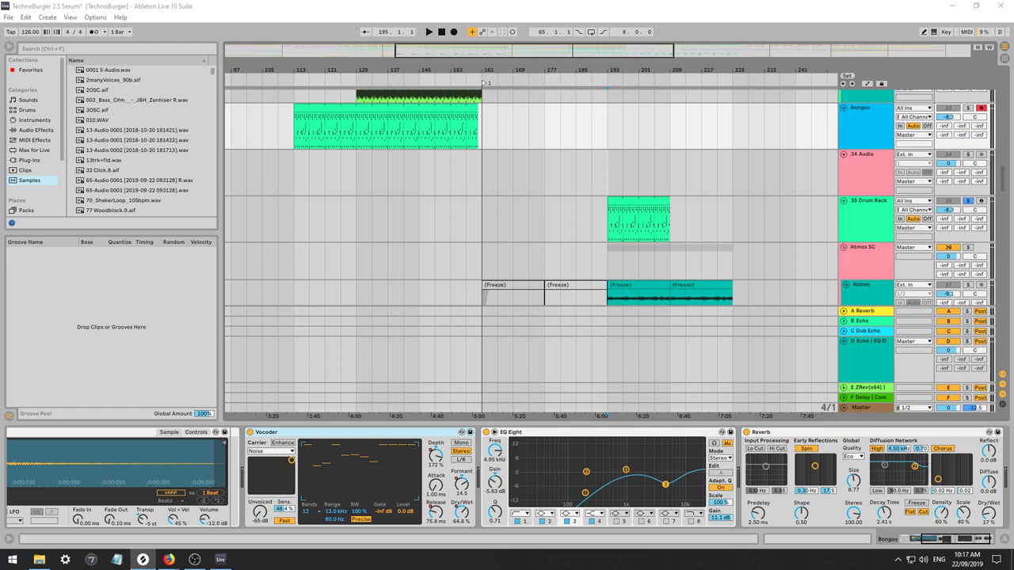
{"action": "left_click_drag", "start_coordinate": [839, 93], "coordinate": [602, 163]}
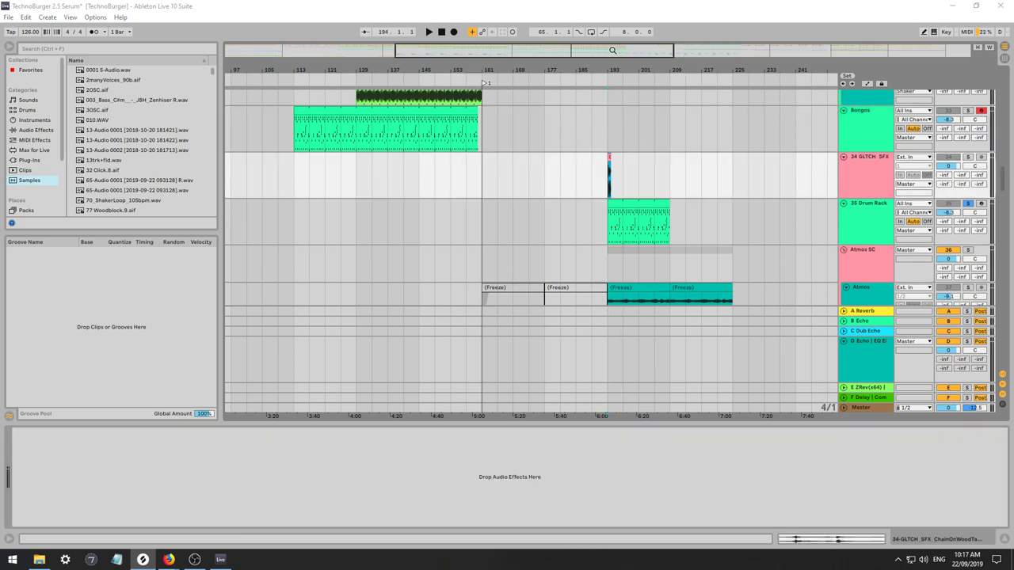
{"action": "left_click_drag", "start_coordinate": [702, 71], "coordinate": [702, 119]}
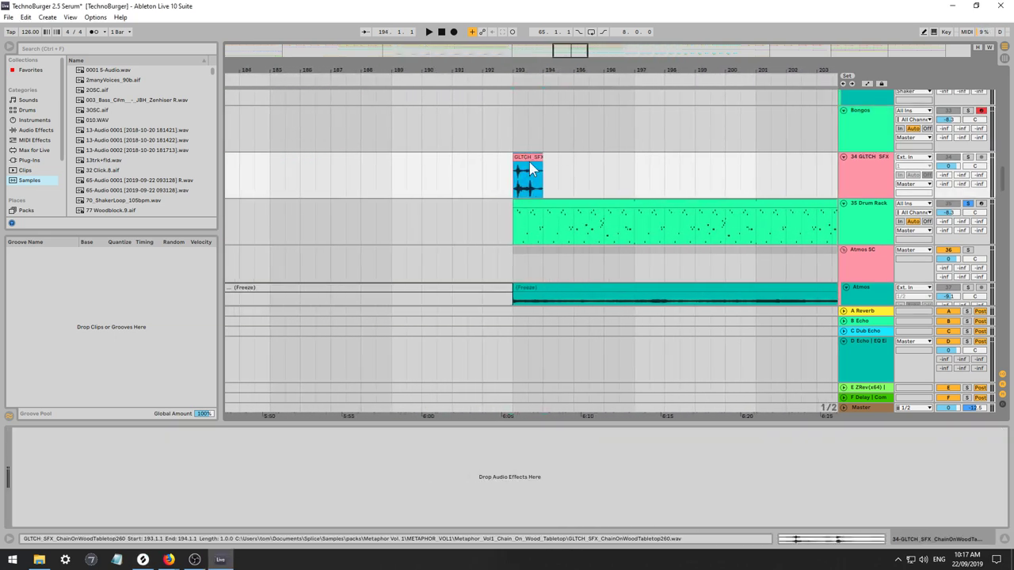
{"action": "left_click", "coordinate": [528, 159]}
{"action": "left_click", "coordinate": [116, 341]}
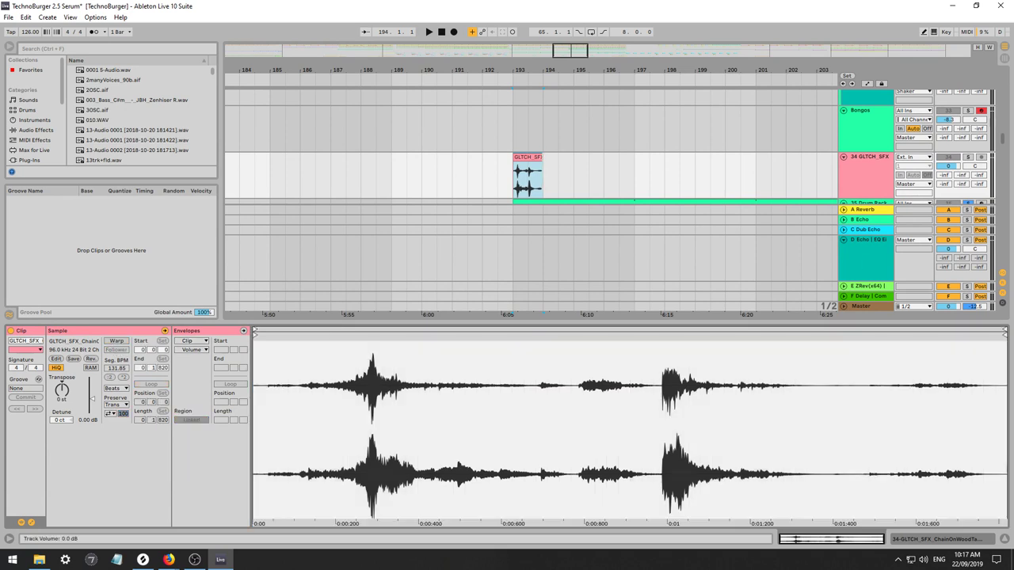
{"action": "left_click_drag", "start_coordinate": [590, 119], "coordinate": [541, 176]}
{"action": "left_click", "coordinate": [117, 341]}
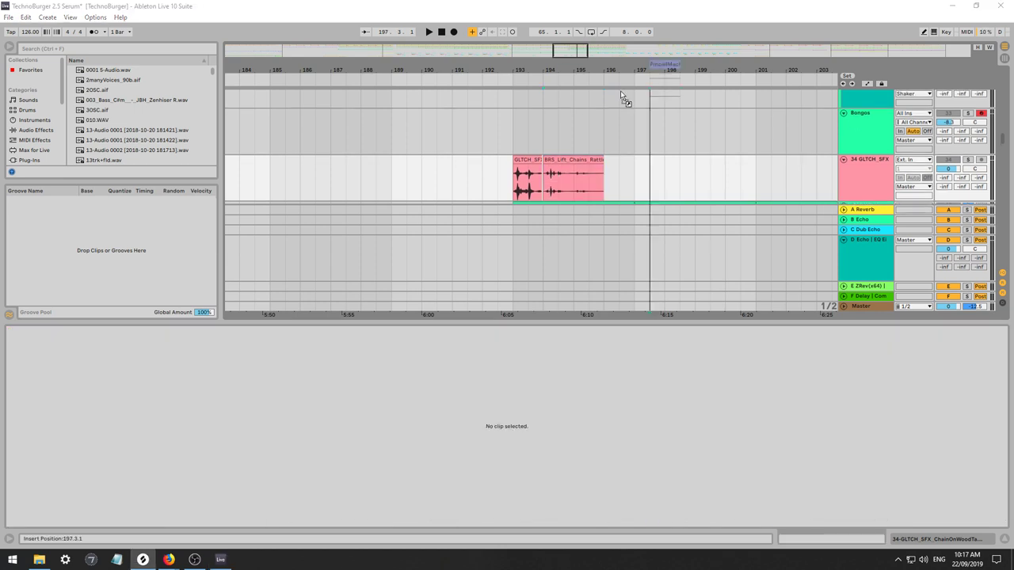
Add the PinballMachine, BRS pinball (bars 197, 198) and PinballFlipper clips after the chains clip.
{"action": "left_click_drag", "start_coordinate": [621, 90], "coordinate": [600, 194]}
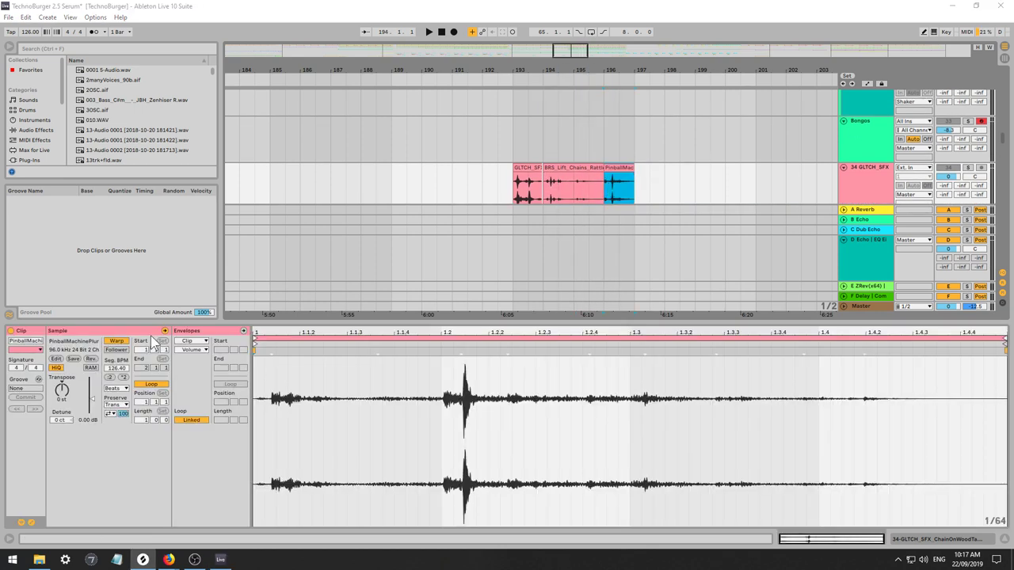
{"action": "left_click", "coordinate": [119, 341]}
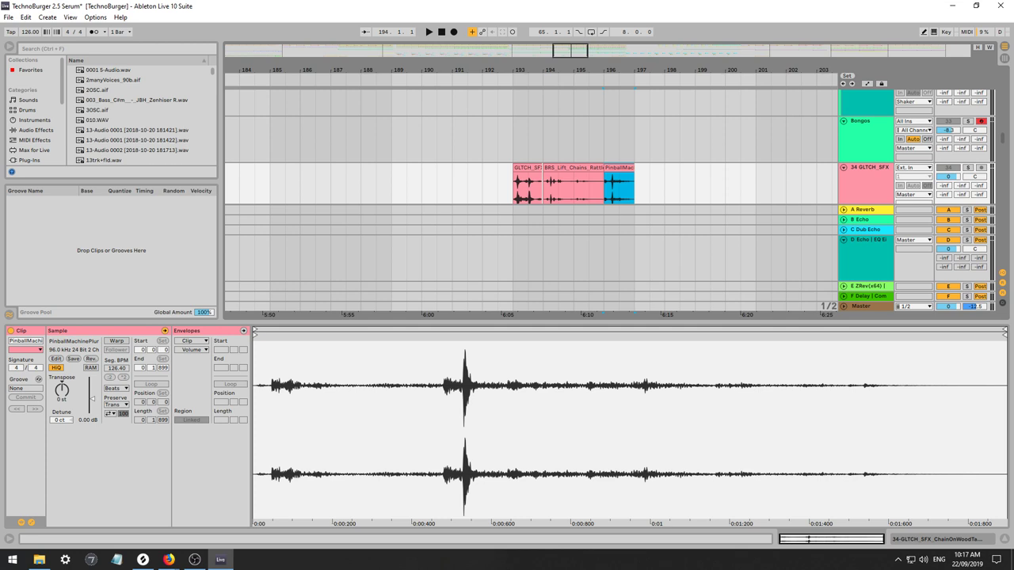
{"action": "left_click_drag", "start_coordinate": [1013, 190], "coordinate": [639, 186]}
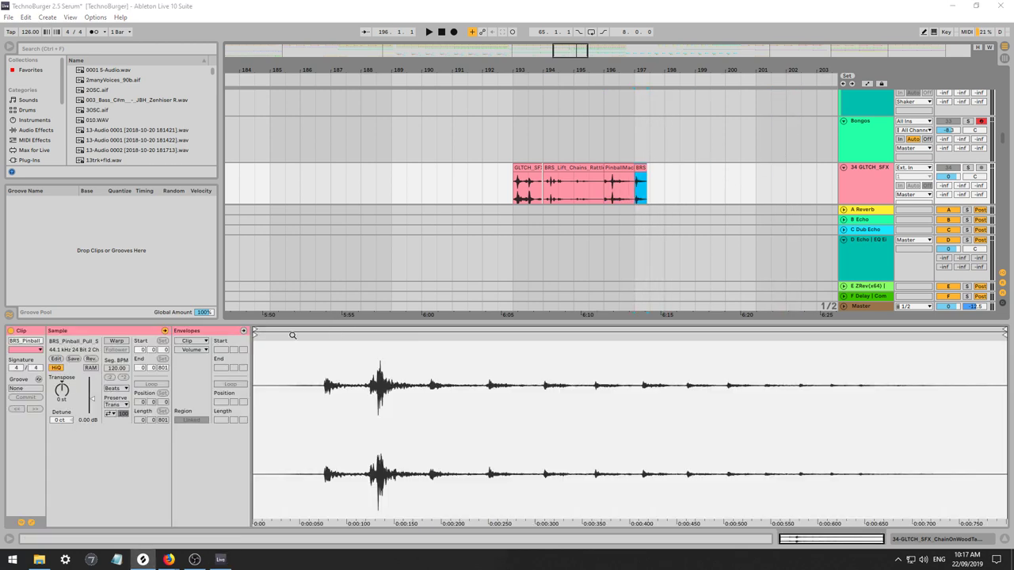
{"action": "left_click_drag", "start_coordinate": [1013, 183], "coordinate": [694, 145]}
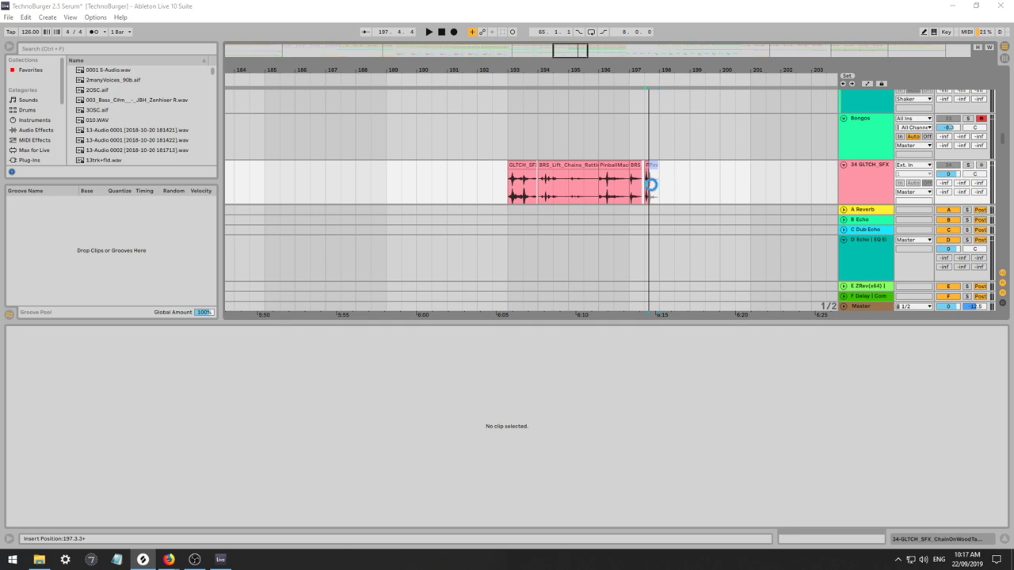
{"action": "left_click_drag", "start_coordinate": [650, 184], "coordinate": [678, 121]}
{"action": "left_click_drag", "start_coordinate": [660, 176], "coordinate": [686, 184]}
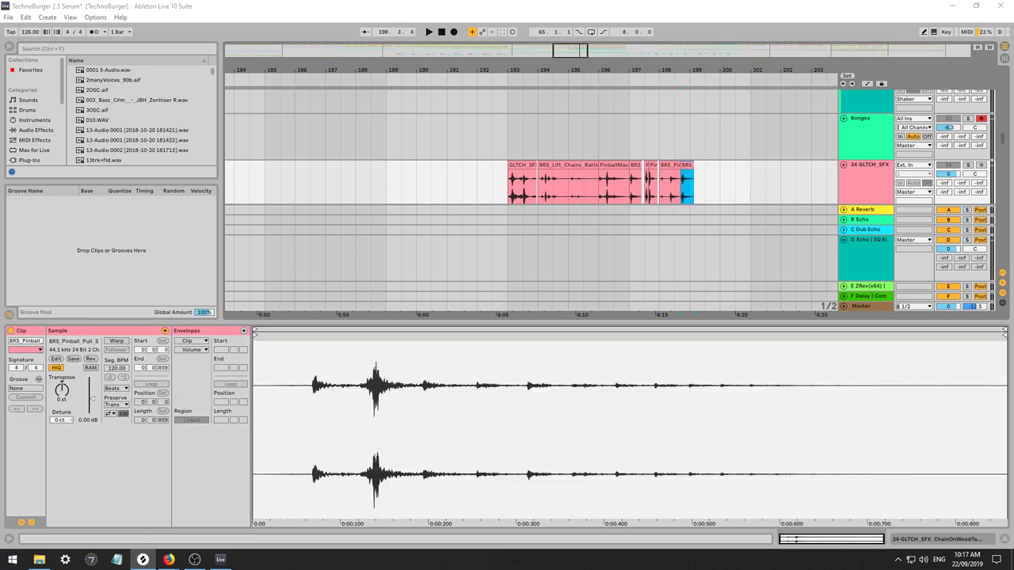
{"action": "left_click_drag", "start_coordinate": [662, 108], "coordinate": [696, 180]}
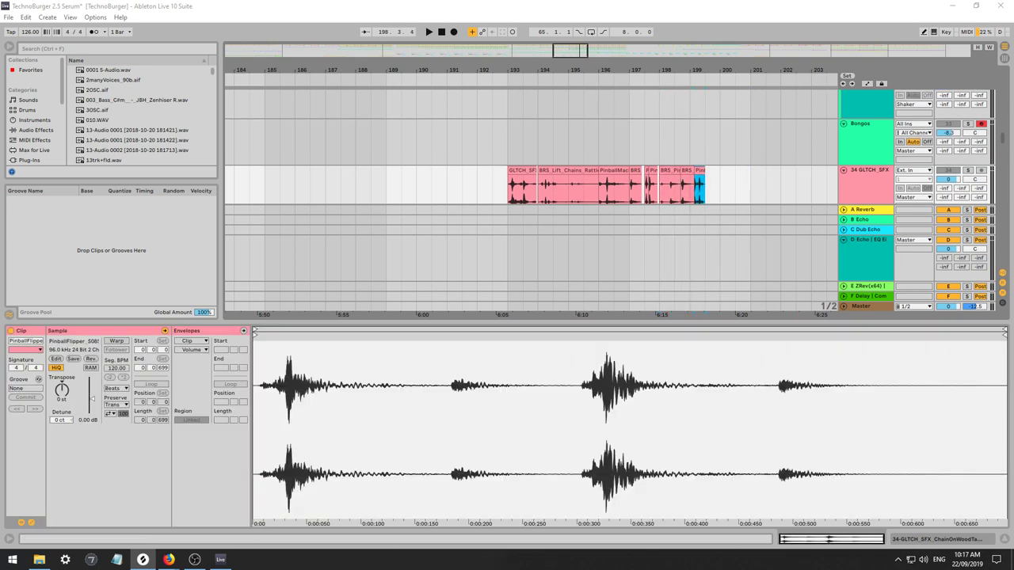
{"action": "scroll", "coordinate": [559, 171], "scroll_direction": "down", "scroll_amount": 3}
Consolidate the nine clips and slice the result by transients into 47 slices on a new MIDI track.
{"action": "left_click", "coordinate": [527, 140], "text": "shift"}
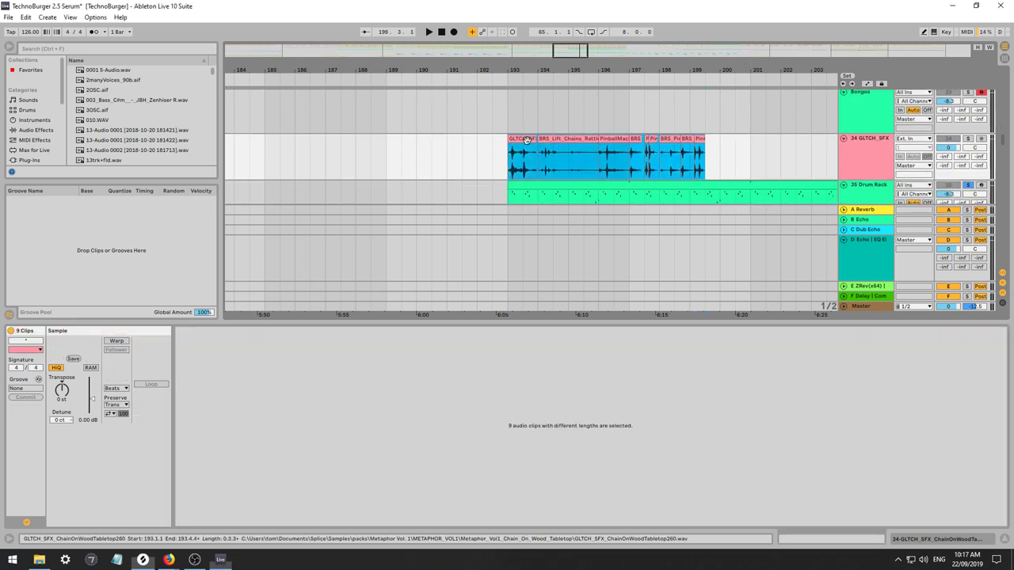
{"action": "key", "text": "ctrl+j"}
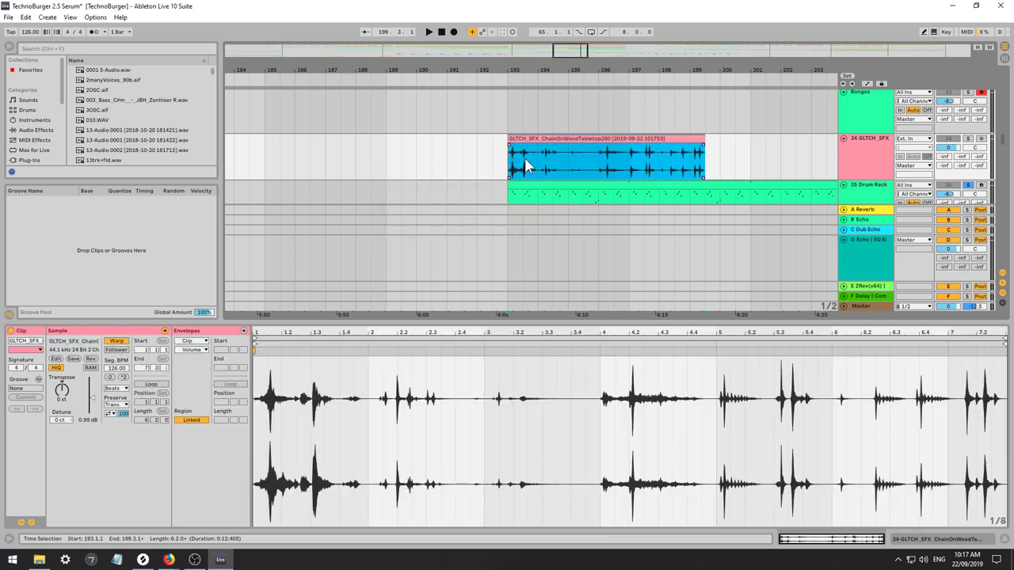
{"action": "right_click", "coordinate": [548, 137]}
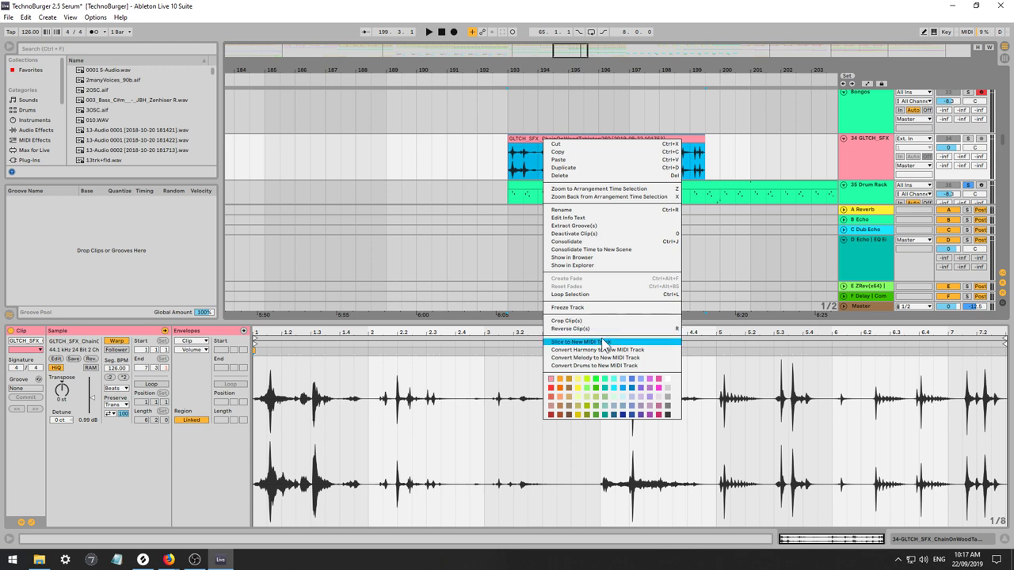
{"action": "key", "text": "Escape"}
{"action": "right_click", "coordinate": [554, 138]}
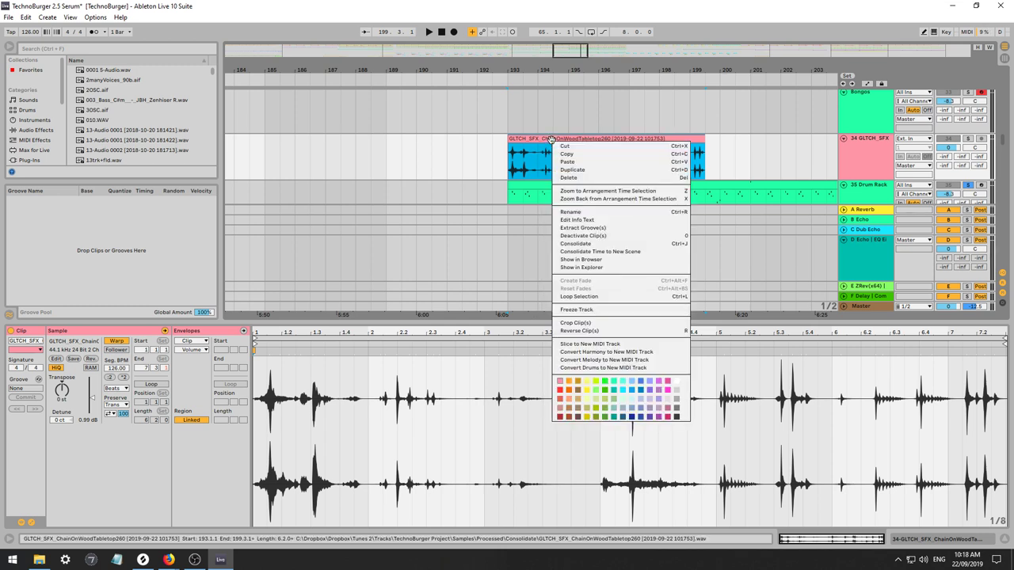
{"action": "left_click", "coordinate": [572, 344]}
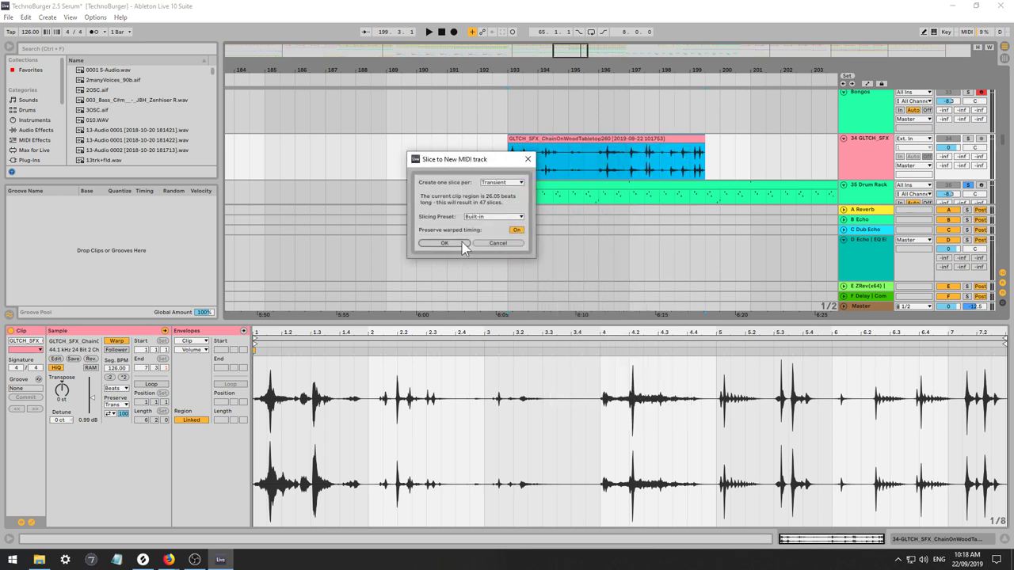
{"action": "left_click", "coordinate": [445, 243]}
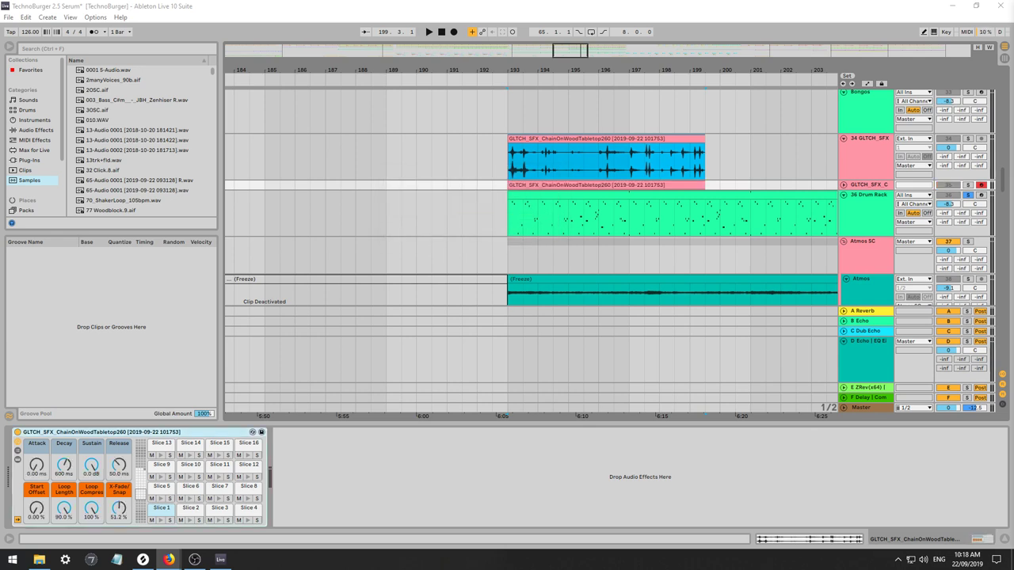
Complete the slicing of the foley clip onto new MIDI track 36 GLTCH_SFX.
{"action": "left_click", "coordinate": [853, 186]}
{"action": "left_click", "coordinate": [123, 448]}
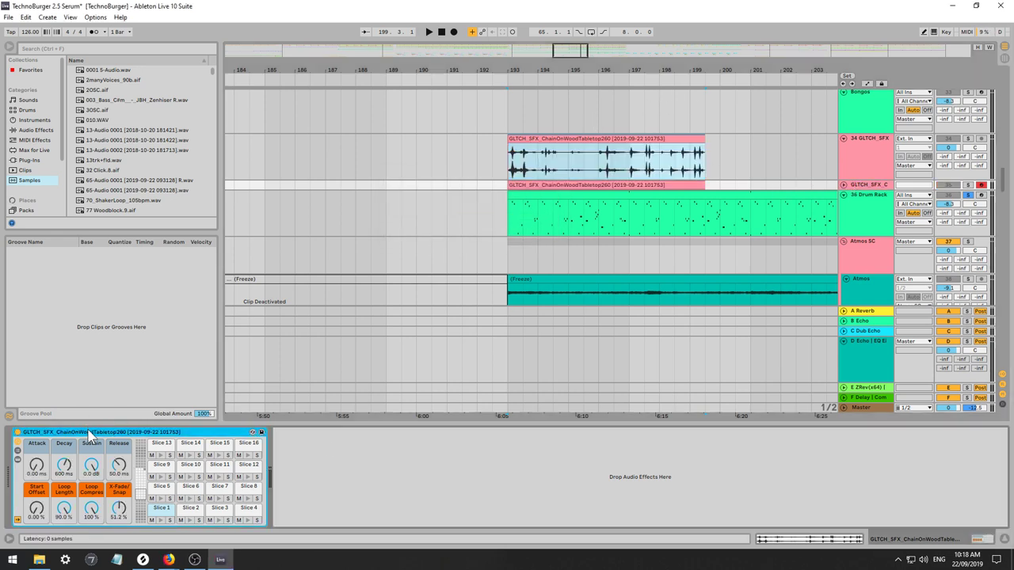
{"action": "left_click", "coordinate": [863, 206]}
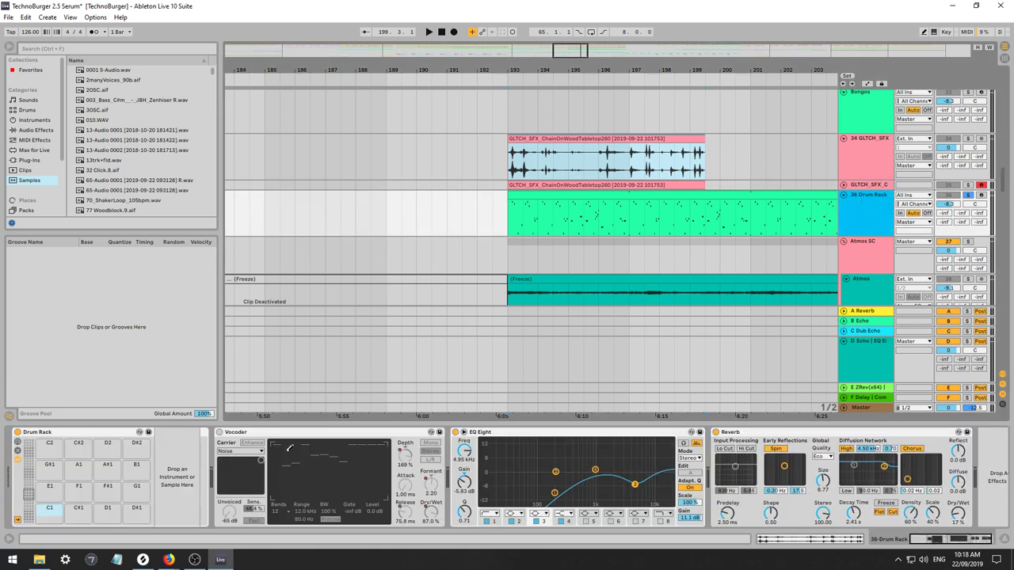
{"action": "left_click", "coordinate": [52, 435]}
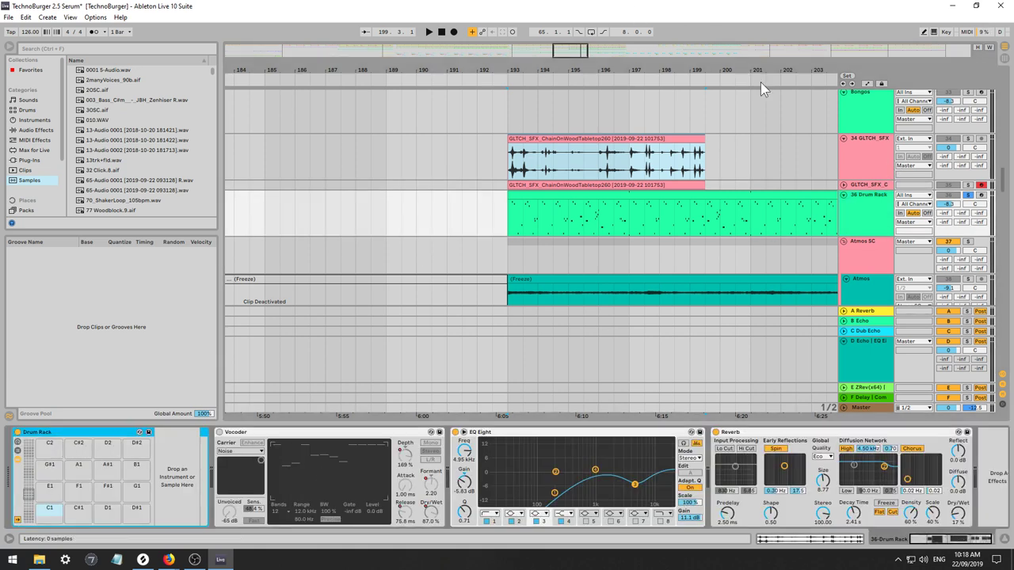
{"action": "key", "text": "ctrl+v"}
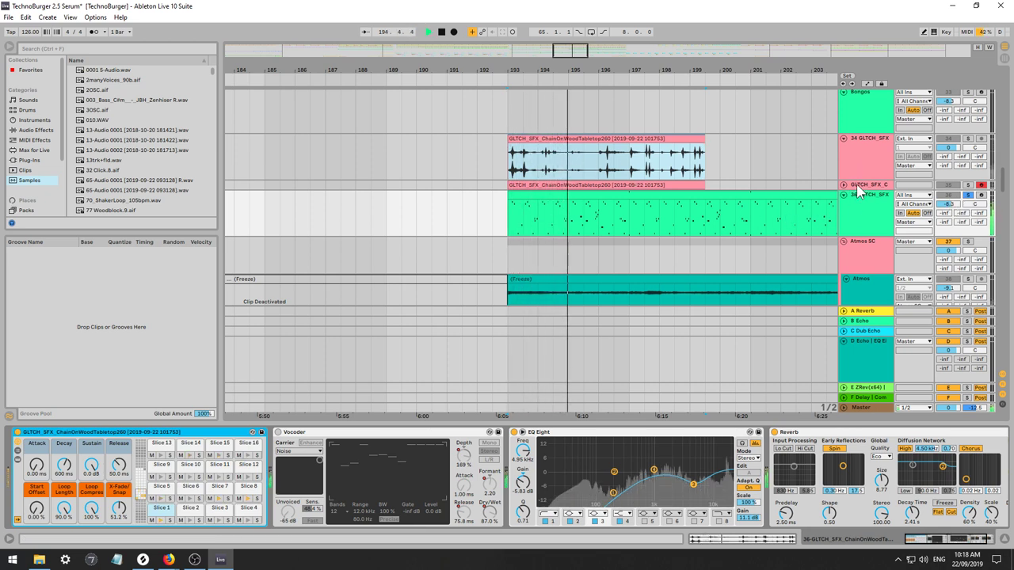
Delete the original 34 GLTCH_SFX audio tracks.
{"action": "left_click", "coordinate": [869, 144]}
{"action": "left_click", "coordinate": [867, 143]}
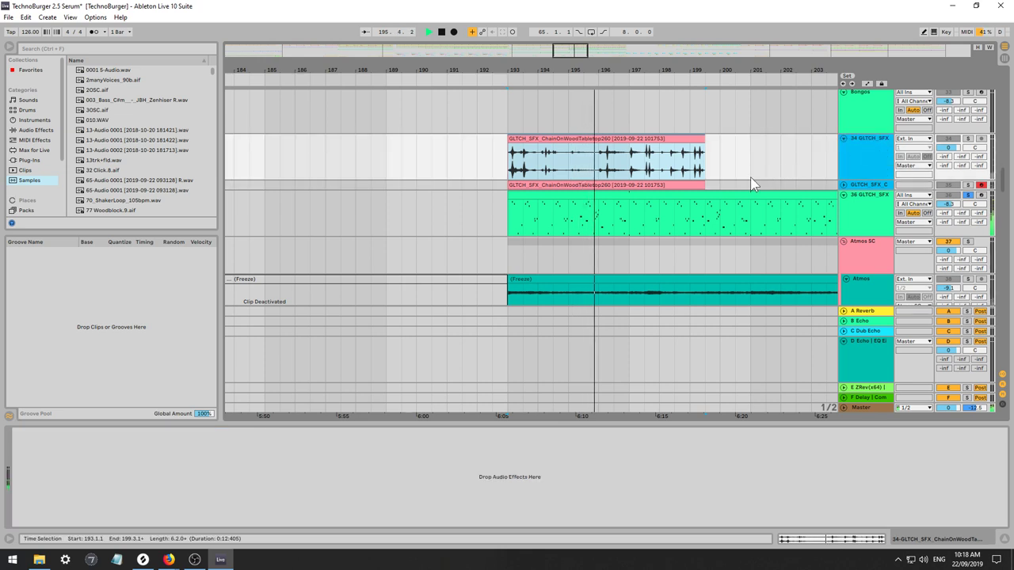
{"action": "key", "text": "Delete"}
Enlarge the GLTCH_SFX clip's note editor and transpose every note up one octave to C2–D#3.
{"action": "double_click", "coordinate": [774, 144]}
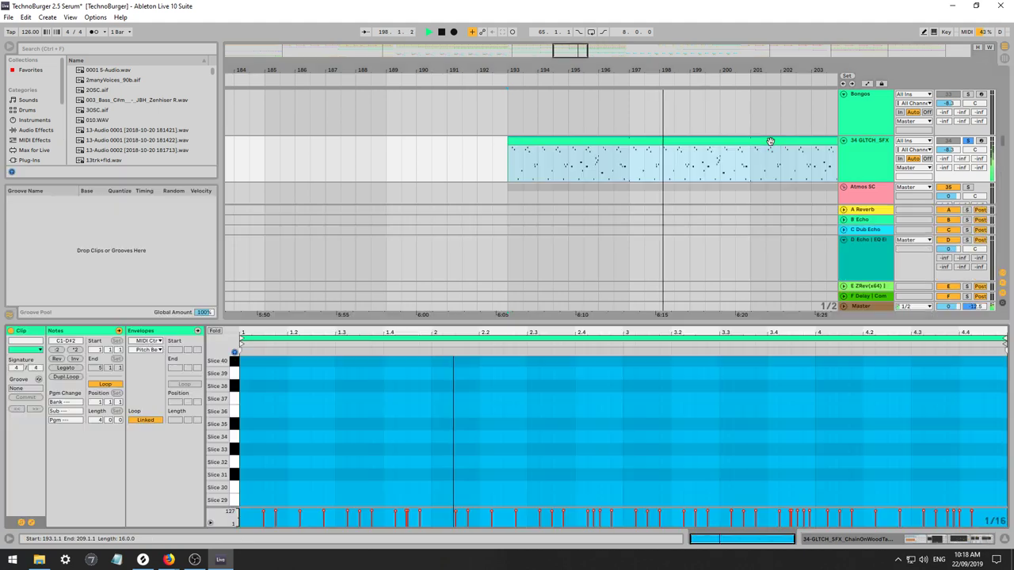
{"action": "left_click", "coordinate": [214, 331]}
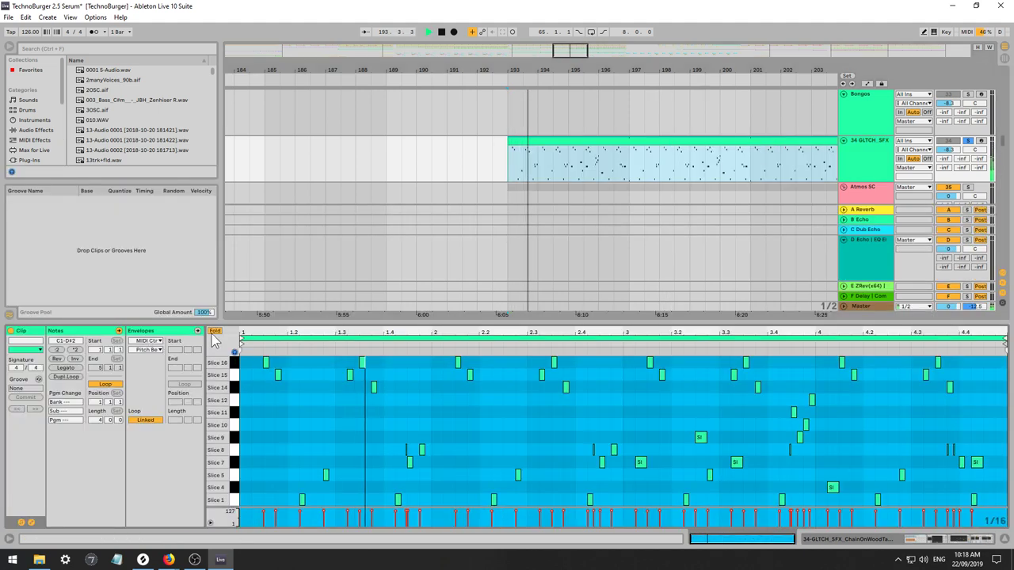
{"action": "left_click", "coordinate": [215, 331]}
{"action": "scroll", "coordinate": [352, 436], "scroll_direction": "down", "scroll_amount": 5}
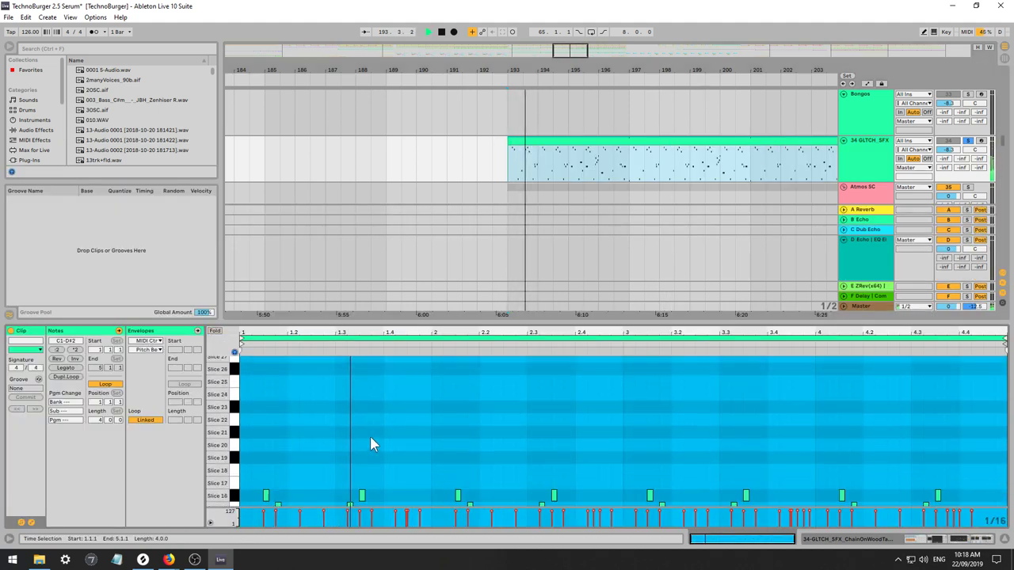
{"action": "left_click_drag", "start_coordinate": [342, 323], "coordinate": [341, 125]}
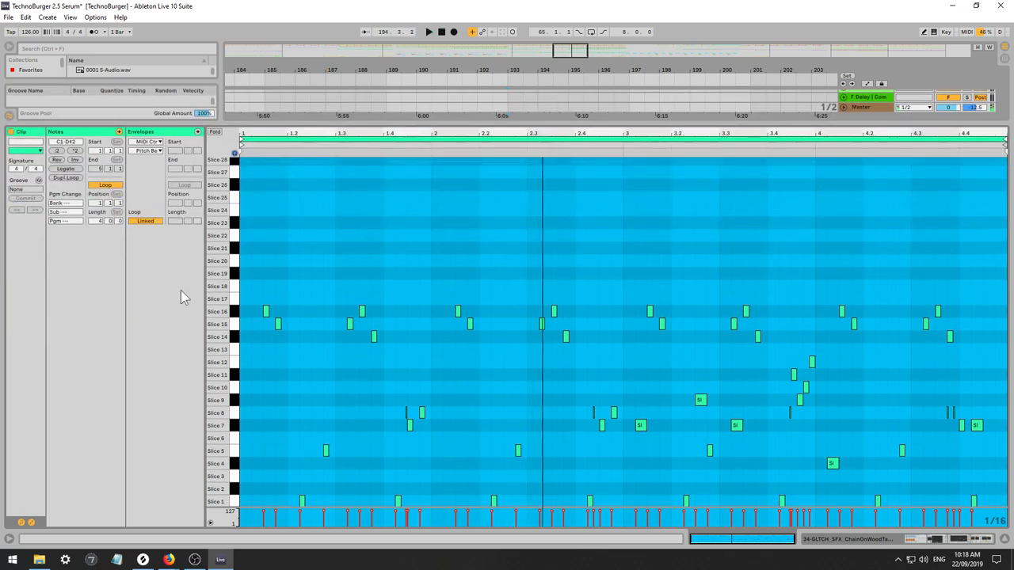
{"action": "key", "text": "space"}
{"action": "mouse_move", "coordinate": [221, 336]}
{"action": "left_mouse_down"}
{"action": "mouse_move", "coordinate": [208, 337]}
{"action": "mouse_move", "coordinate": [222, 333]}
{"action": "left_mouse_up"}
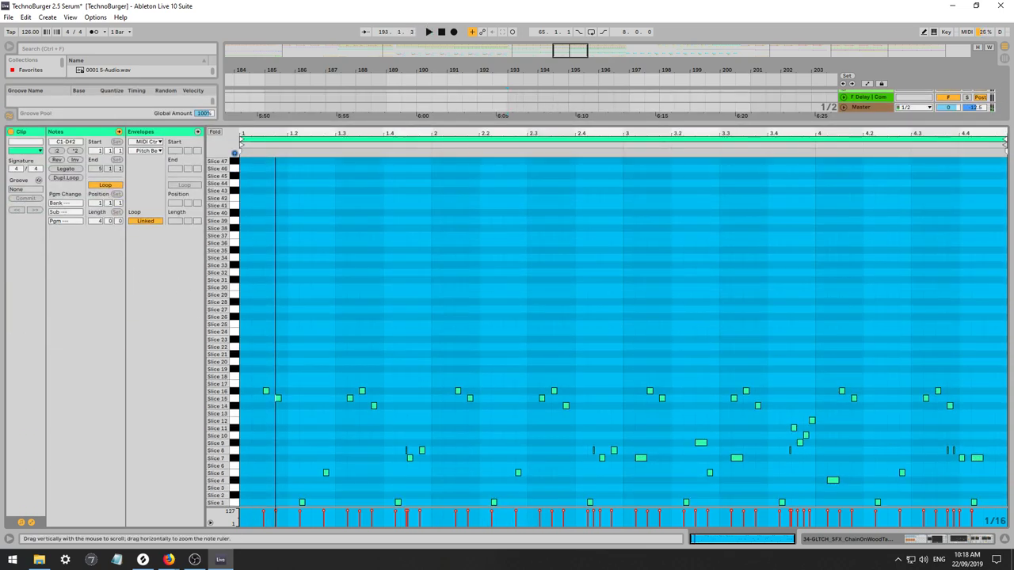
{"action": "key", "text": "ctrl+a"}
{"action": "key", "text": "shift+Up"}
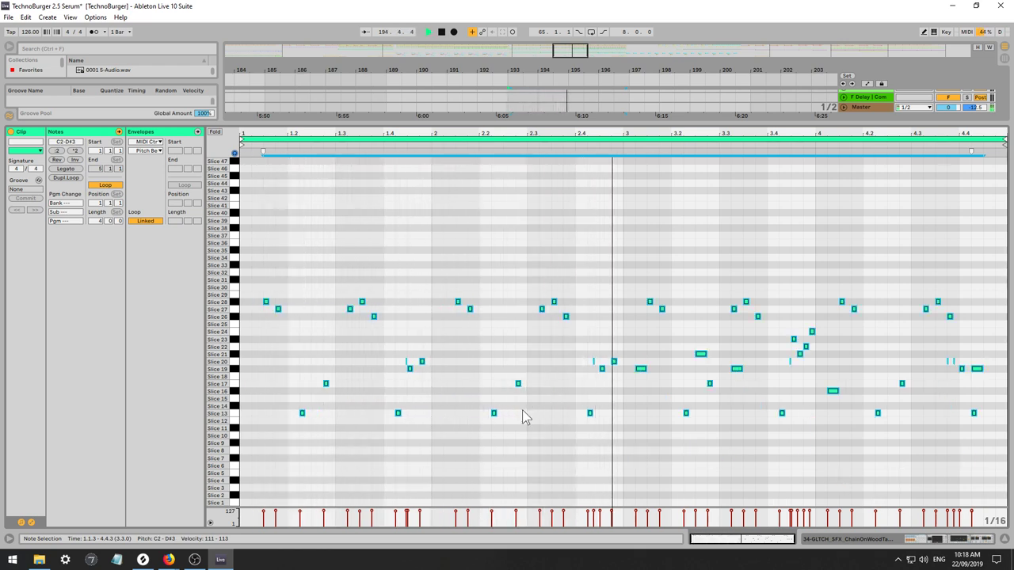
Draw a lengthened Slice 29 note, move a note higher, and raise the Slice 20 note at 2.4.4 two octaves.
{"action": "left_click", "coordinate": [454, 401]}
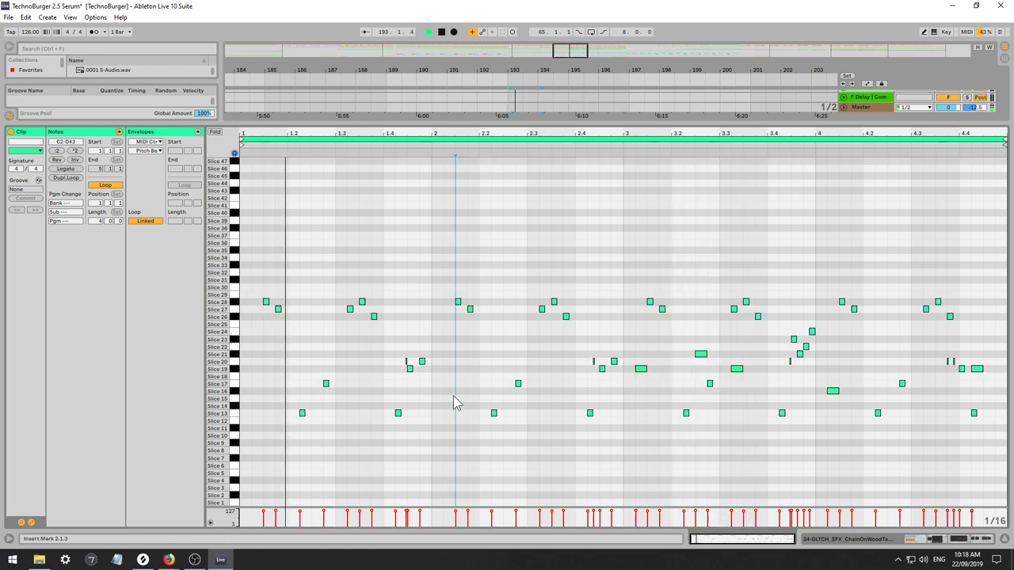
{"action": "double_click", "coordinate": [471, 295]}
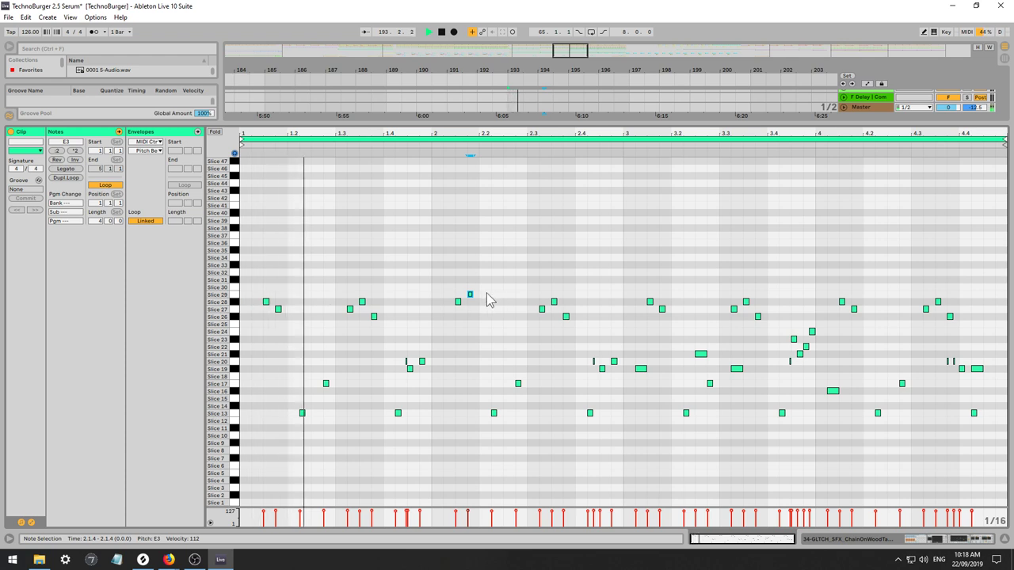
{"action": "left_click_drag", "start_coordinate": [471, 294], "coordinate": [484, 295]}
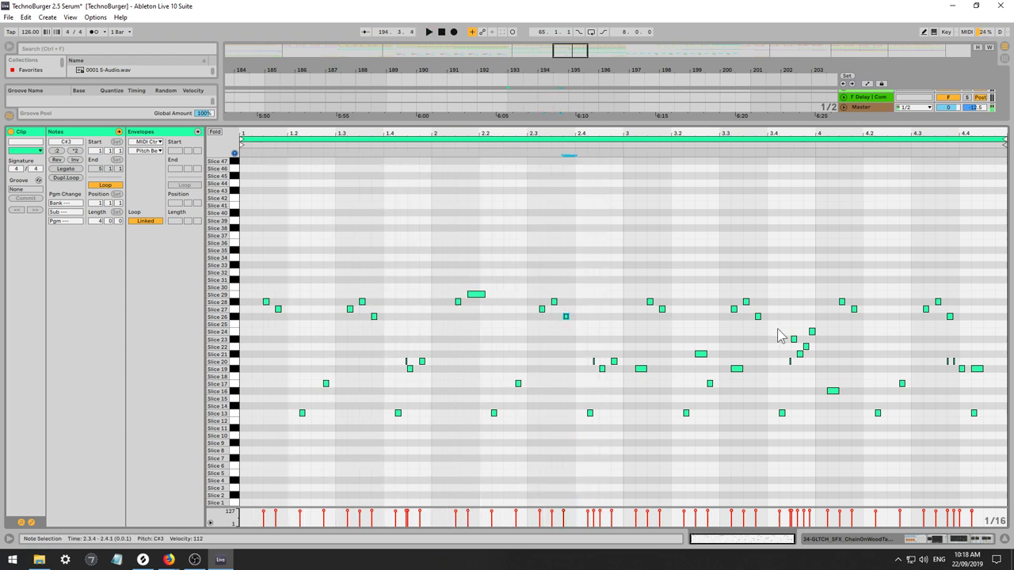
{"action": "left_click_drag", "start_coordinate": [662, 309], "coordinate": [662, 243]}
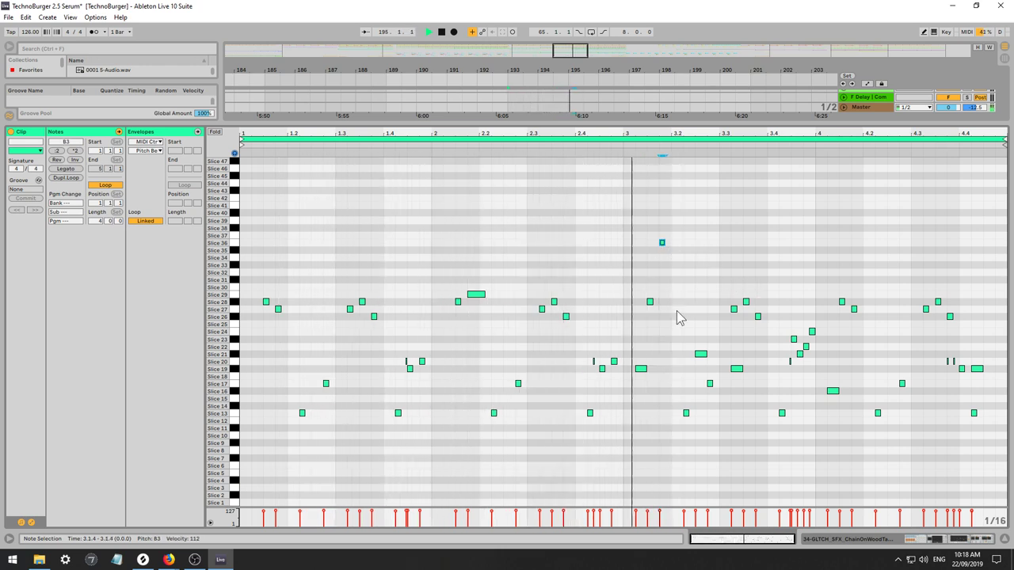
{"action": "left_click", "coordinate": [615, 362]}
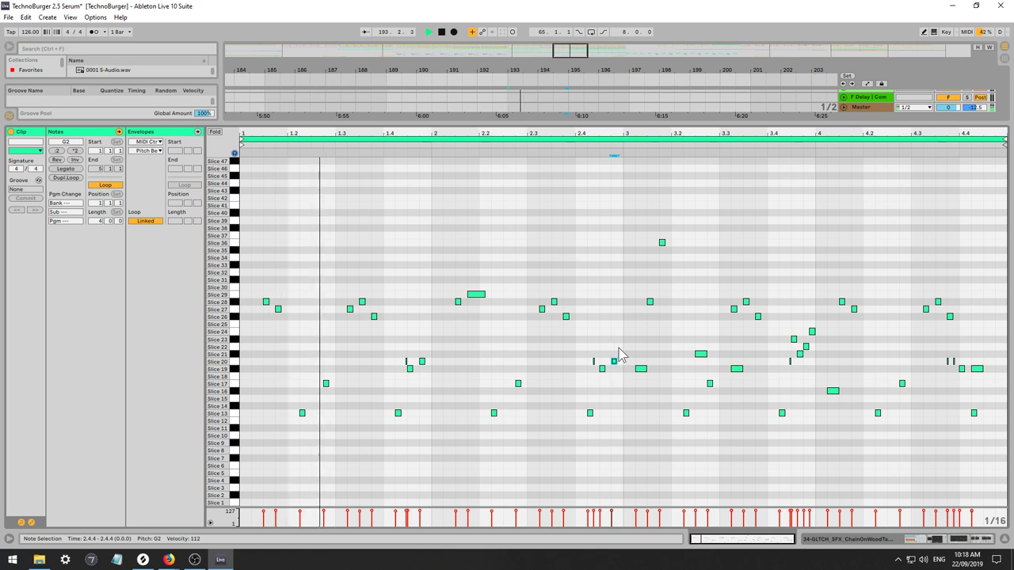
{"action": "key", "text": "shift+Up"}
{"action": "key", "text": "shift+Up"}
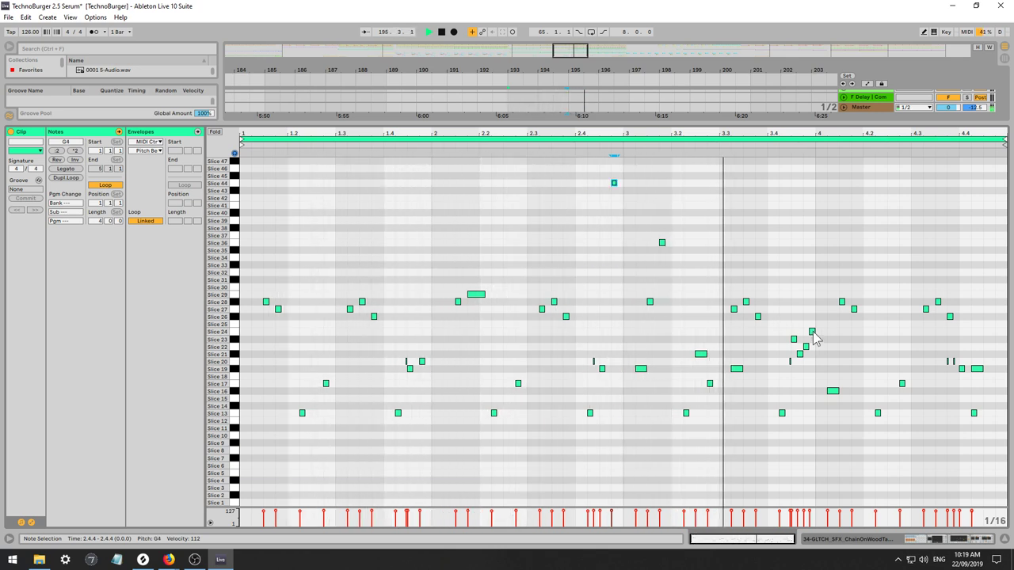
Move the 3.3.2 note to Slice 41 spanning to 3.4.3, and add a Slice 47 note at 4.4.
{"action": "left_click", "coordinate": [737, 369]}
{"action": "key", "text": "shift+Up"}
{"action": "key", "text": "shift+Up"}
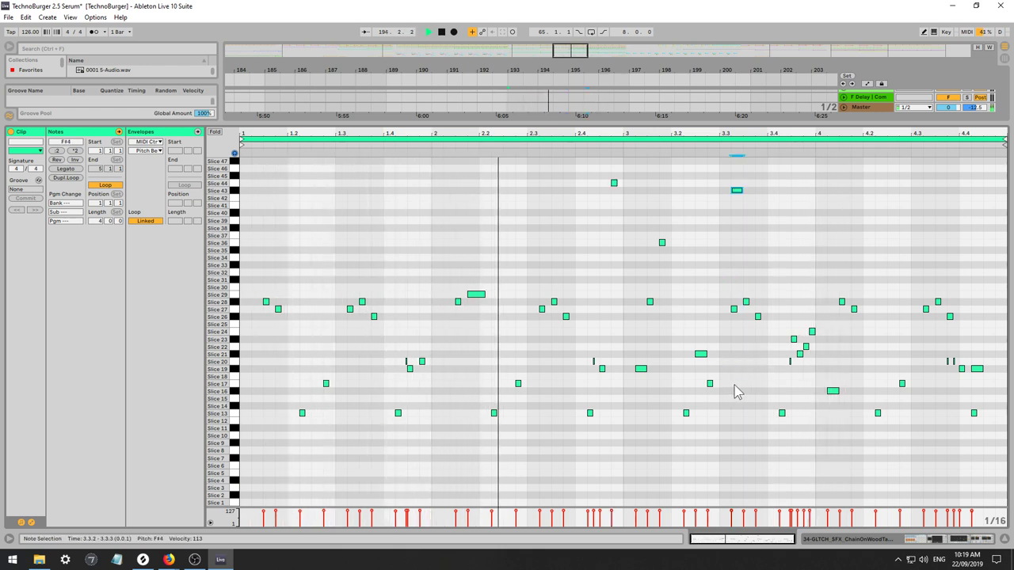
{"action": "key", "text": "Down"}
{"action": "key", "text": "Down"}
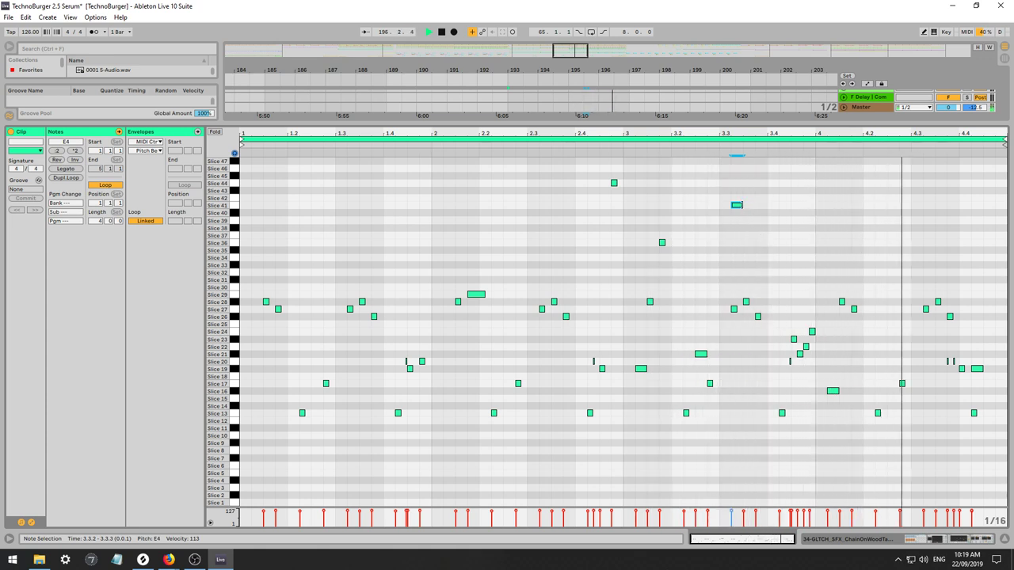
{"action": "left_click_drag", "start_coordinate": [742, 206], "coordinate": [794, 208]}
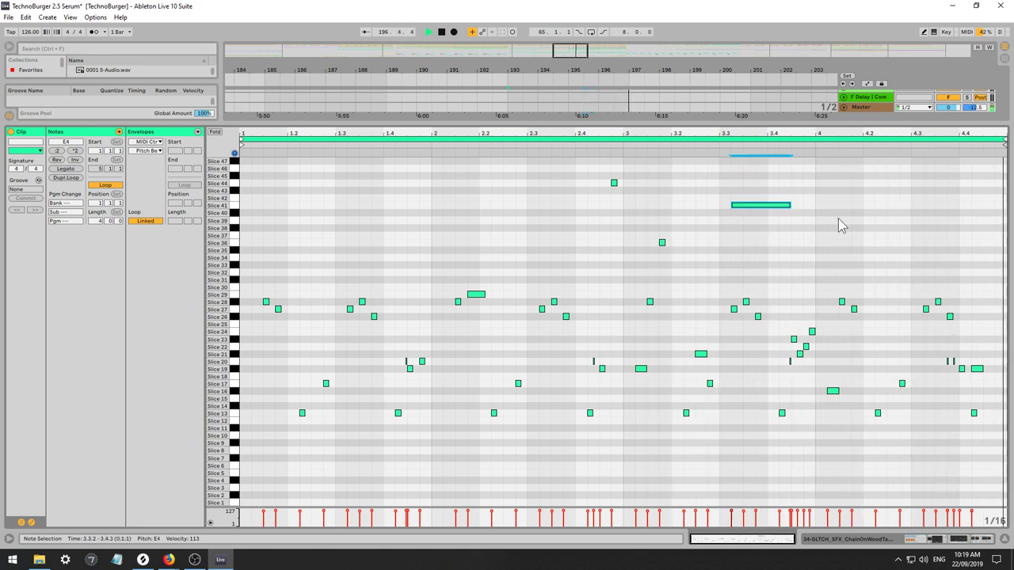
{"action": "double_click", "coordinate": [964, 192]}
{"action": "left_click_drag", "start_coordinate": [964, 192], "coordinate": [1006, 161]}
Draw low-slice notes near the clip's end and move one to about beat 4.3 as a sixteenth.
{"action": "double_click", "coordinate": [988, 496]}
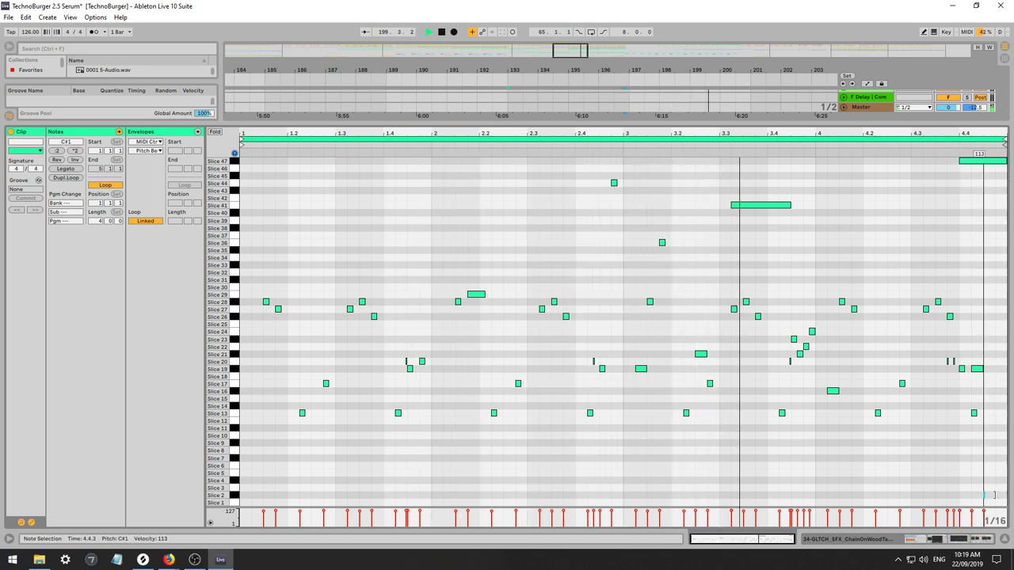
{"action": "double_click", "coordinate": [1000, 480]}
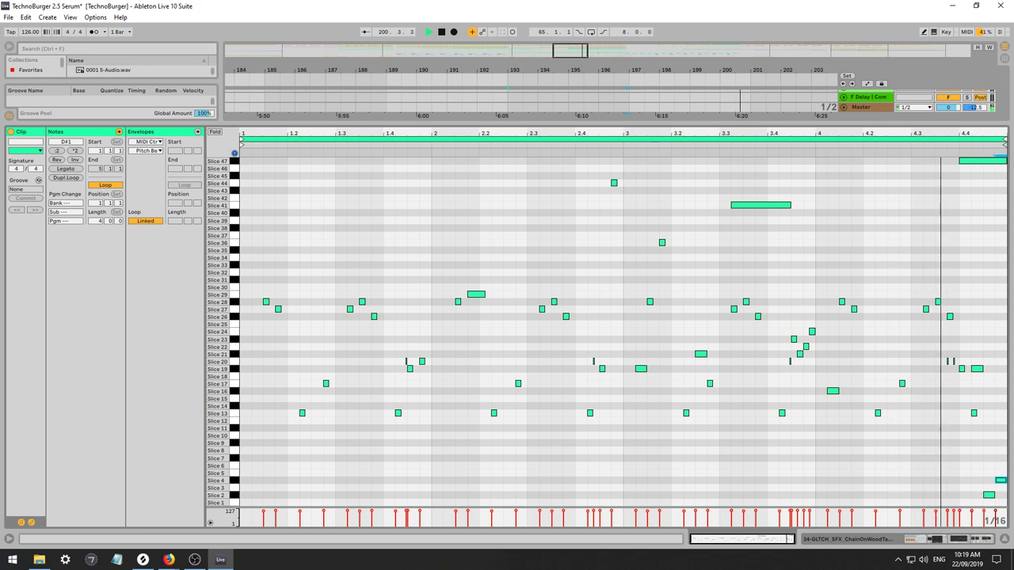
{"action": "left_click", "coordinate": [1006, 487]}
{"action": "left_click", "coordinate": [1002, 481]}
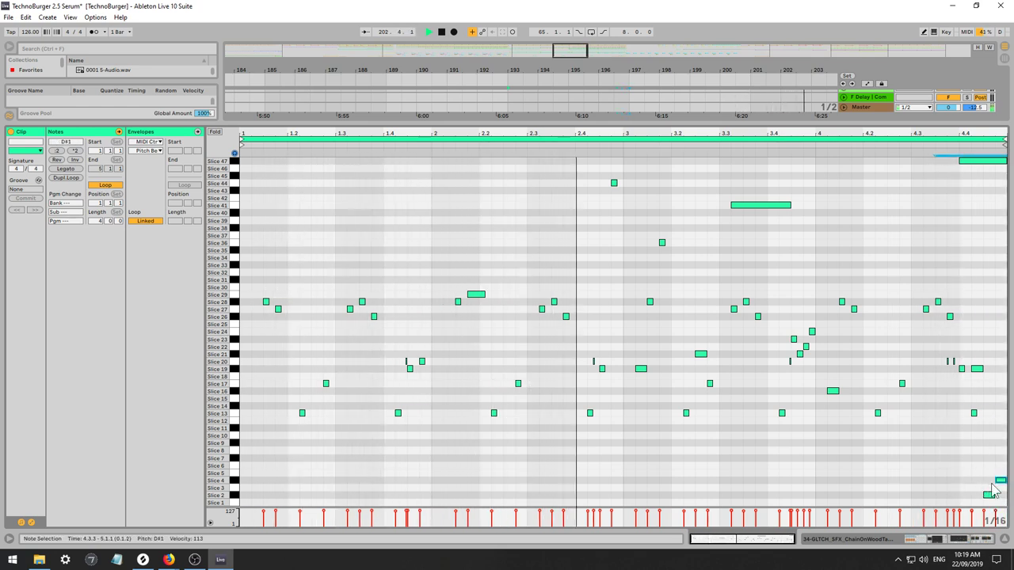
{"action": "left_click_drag", "start_coordinate": [1002, 481], "coordinate": [955, 481]}
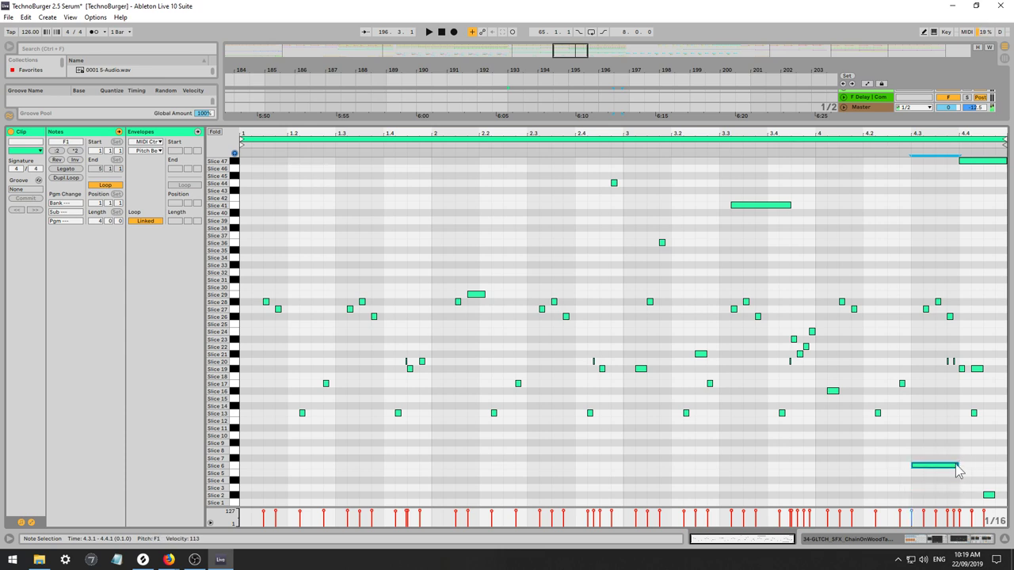
{"action": "left_click_drag", "start_coordinate": [957, 465], "coordinate": [924, 465]}
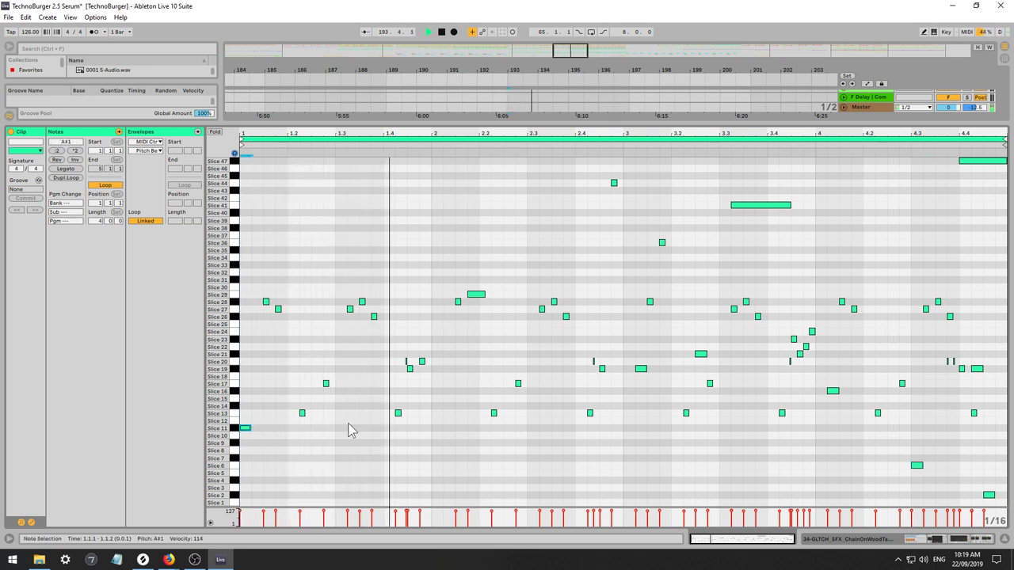
Add a Slice 10 note at beat 2 and a Slice 11 note at beat 3.
{"action": "double_click", "coordinate": [435, 435]}
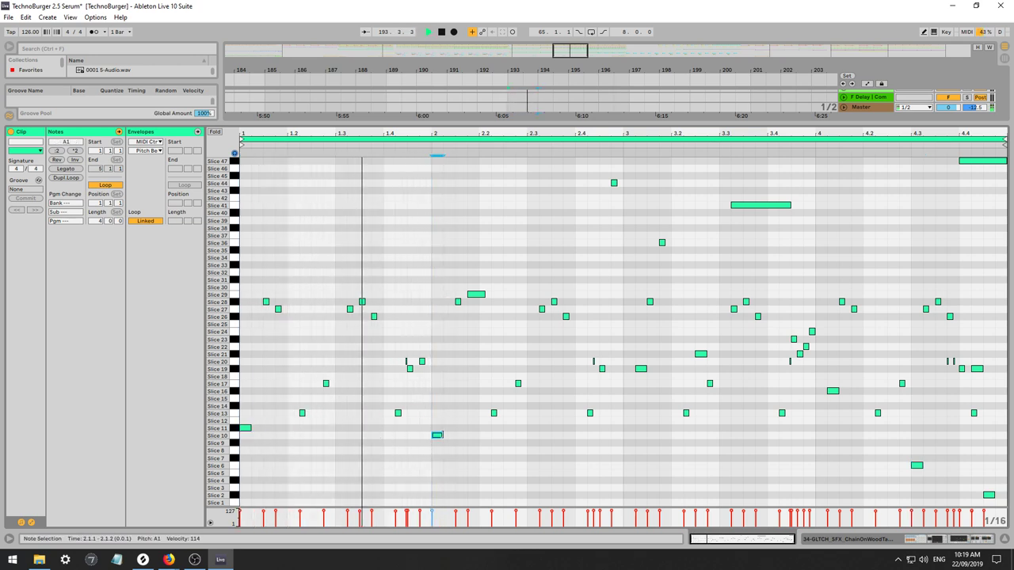
{"action": "double_click", "coordinate": [580, 450]}
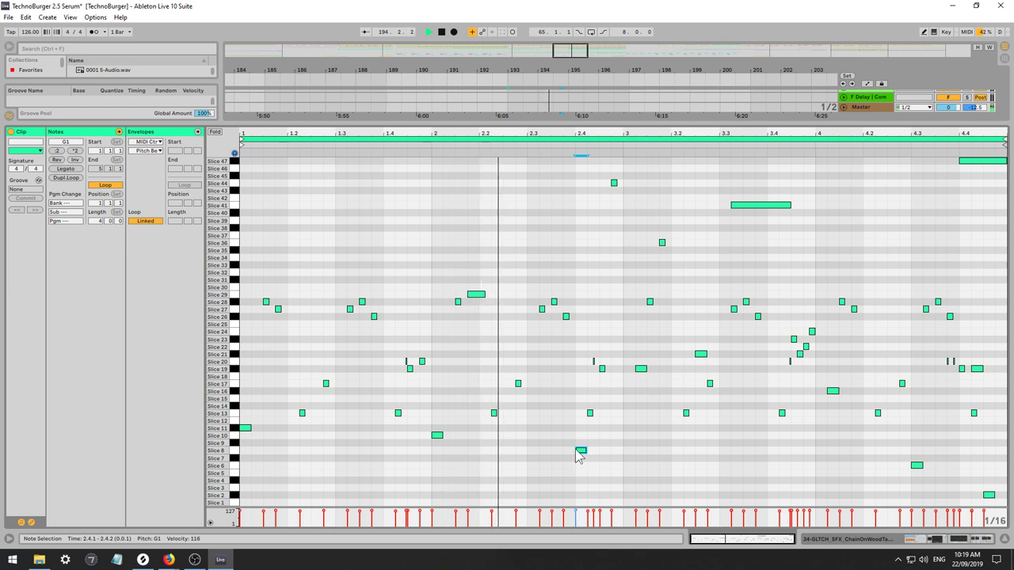
{"action": "left_click_drag", "start_coordinate": [581, 451], "coordinate": [625, 451]}
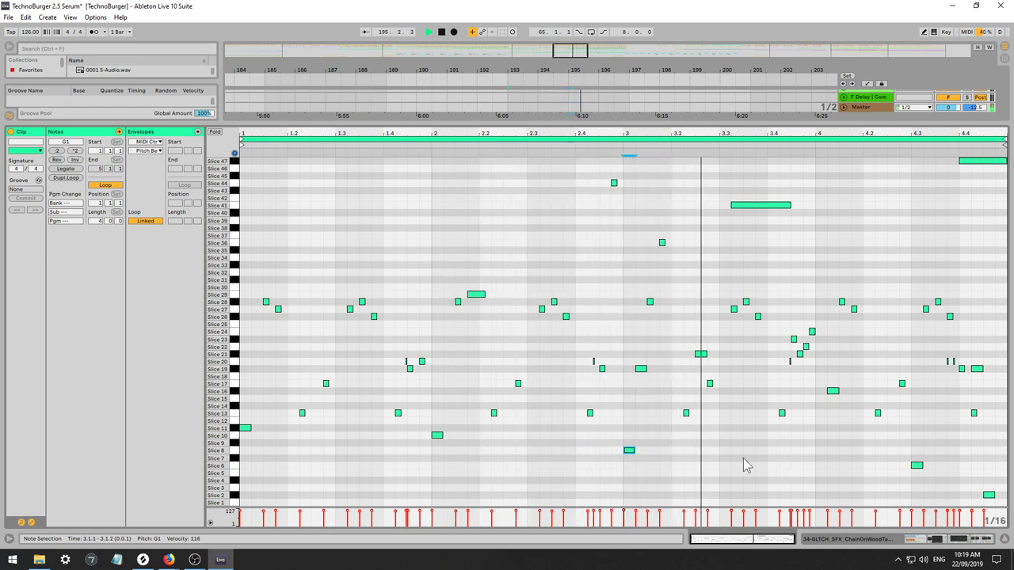
{"action": "key", "text": "Up"}
{"action": "key", "text": "Up"}
{"action": "key", "text": "Up"}
{"action": "key", "text": "Up"}
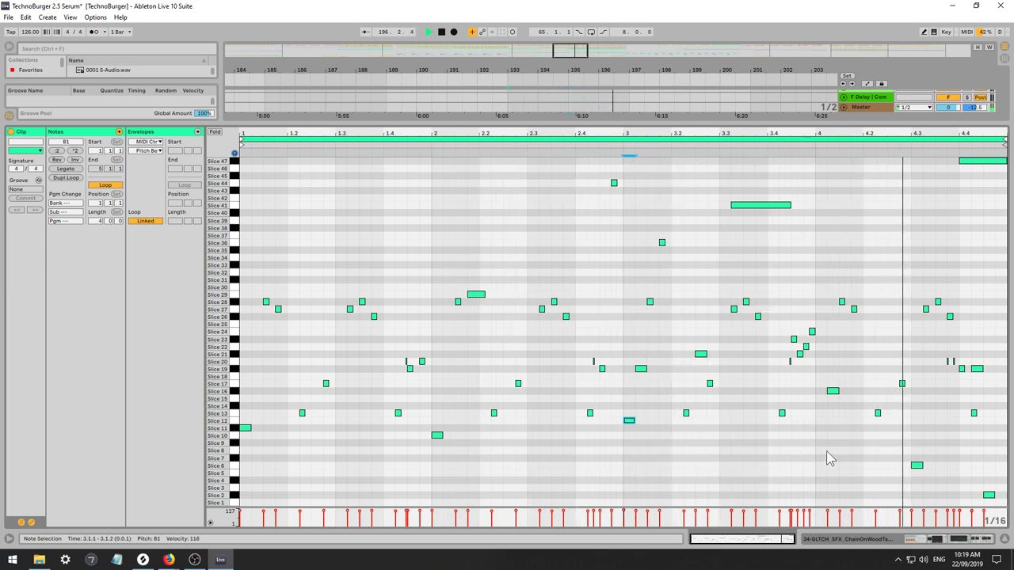
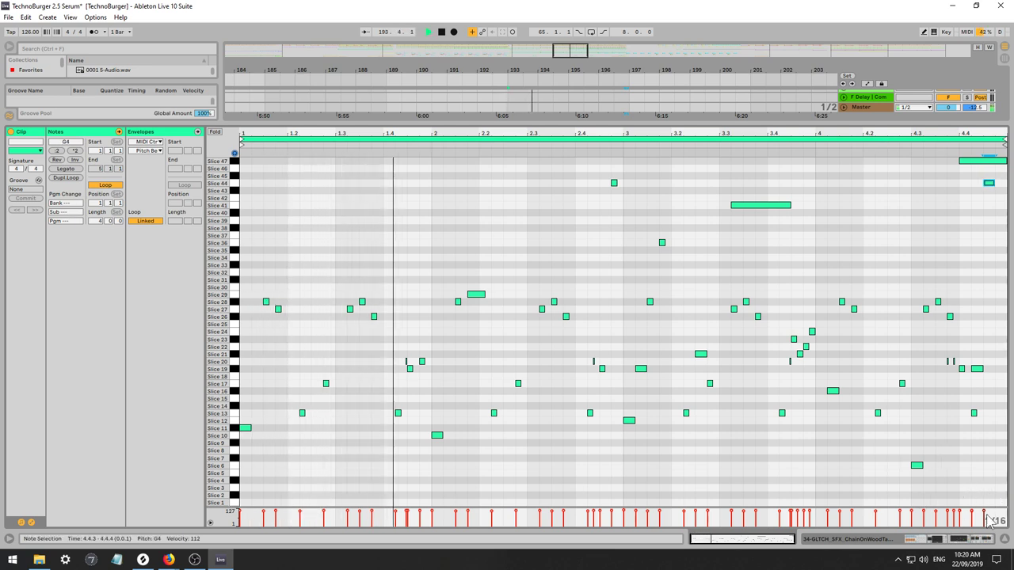
Return to the arrangement, show the GLTCH_SFX track's devices and switch off its Reverb.
{"action": "left_click", "coordinate": [1005, 538]}
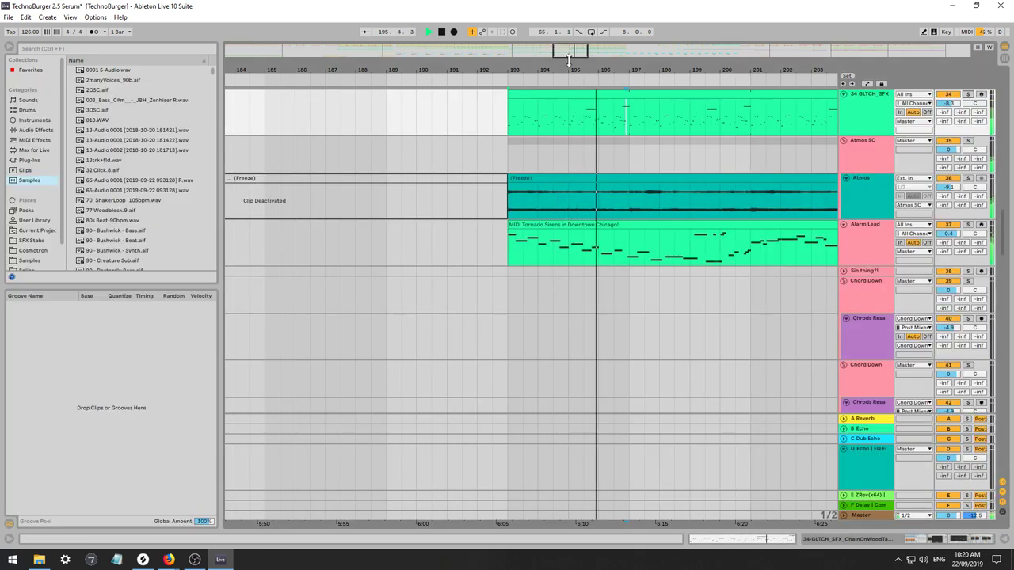
{"action": "left_click_drag", "start_coordinate": [343, 70], "coordinate": [343, 47]}
{"action": "double_click", "coordinate": [866, 93]}
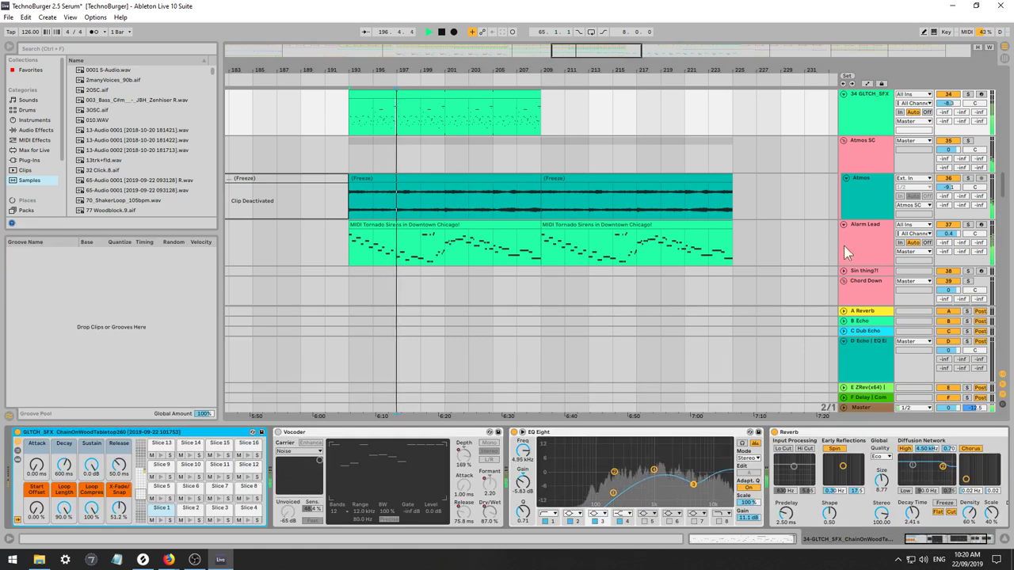
{"action": "left_click", "coordinate": [773, 433]}
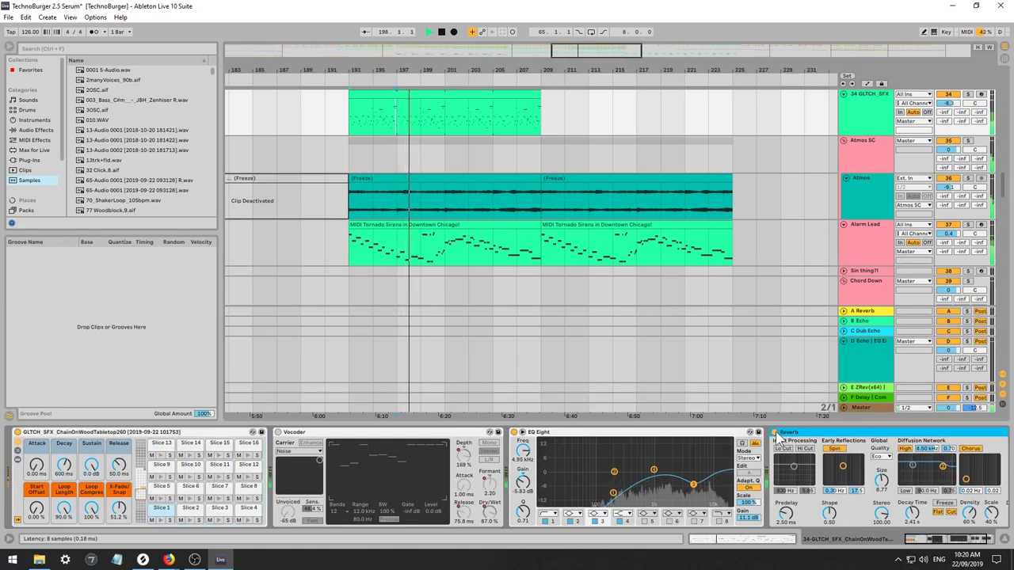
{"action": "left_click", "coordinate": [755, 443]}
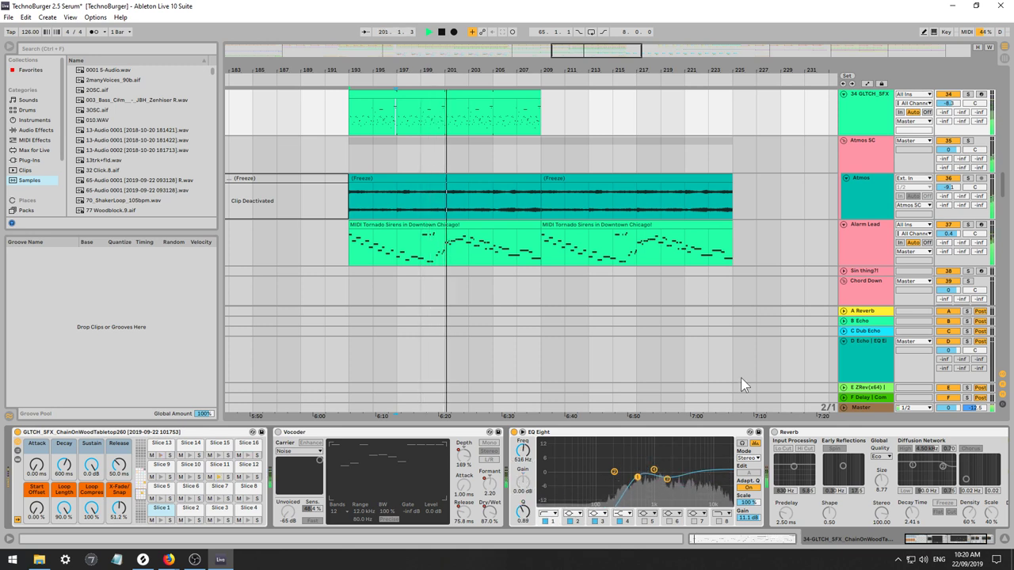
Solo GLTCH_SFX, zoom the arrangement further out, and select its clip.
{"action": "left_click", "coordinate": [968, 94]}
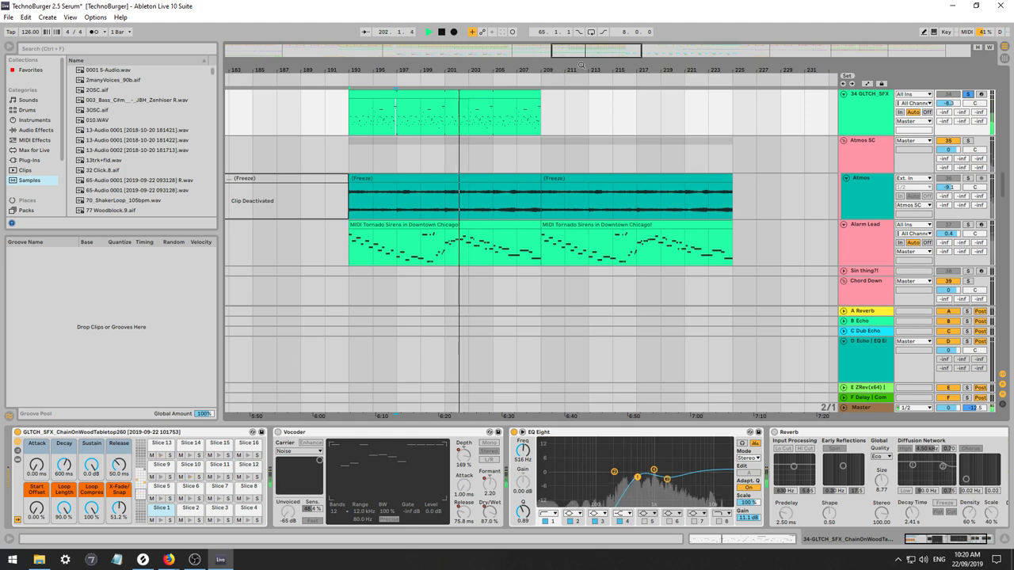
{"action": "left_click_drag", "start_coordinate": [688, 72], "coordinate": [700, 65]}
{"action": "key", "text": "minus"}
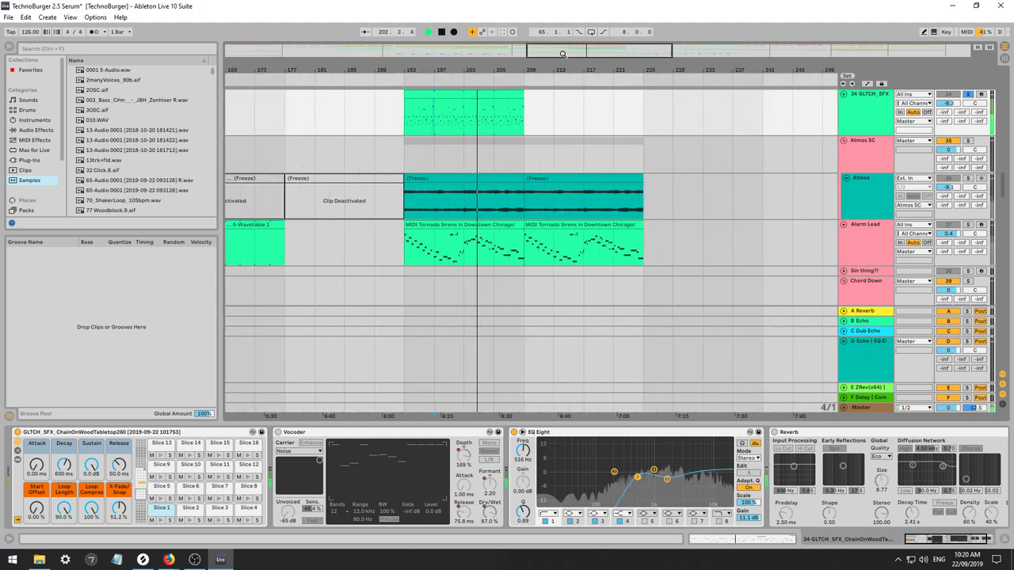
{"action": "left_click", "coordinate": [458, 94]}
Clear the GLTCH_SFX clip and stretch one Slice 1 note across the whole clip.
{"action": "double_click", "coordinate": [458, 93]}
{"action": "key", "text": "space"}
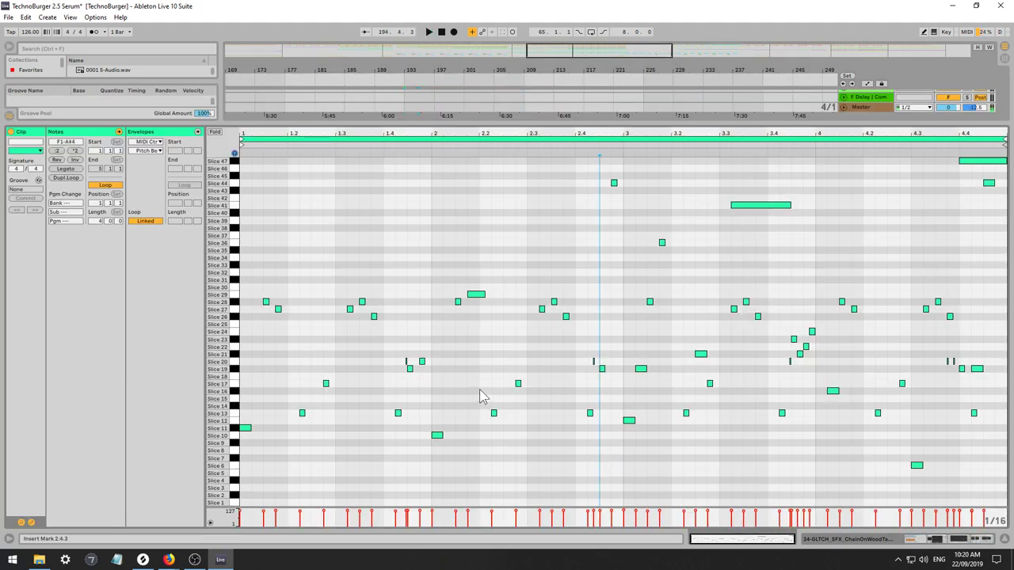
{"action": "key", "text": "ctrl+a"}
{"action": "key", "text": "Delete"}
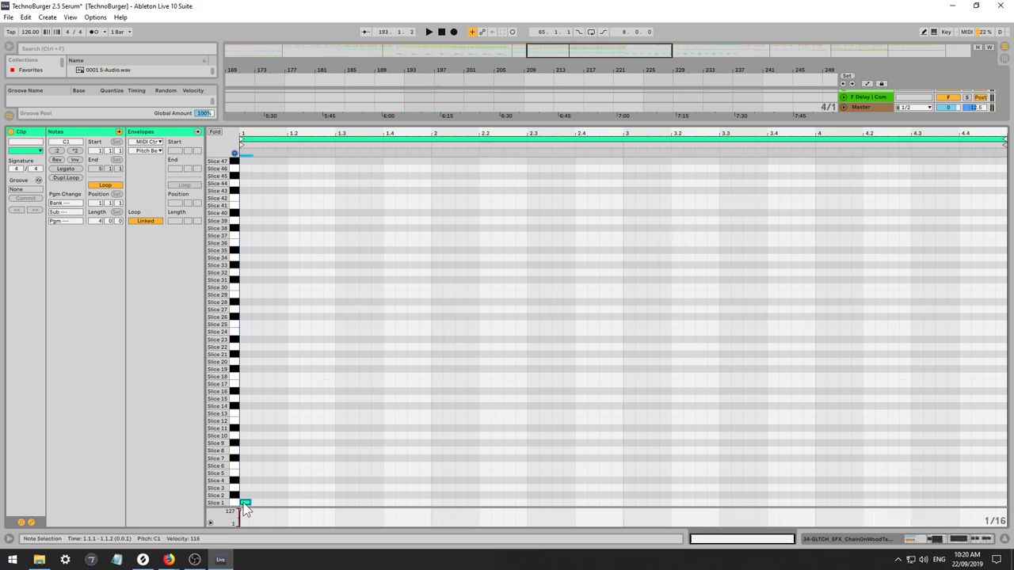
{"action": "left_click_drag", "start_coordinate": [250, 504], "coordinate": [1006, 487]}
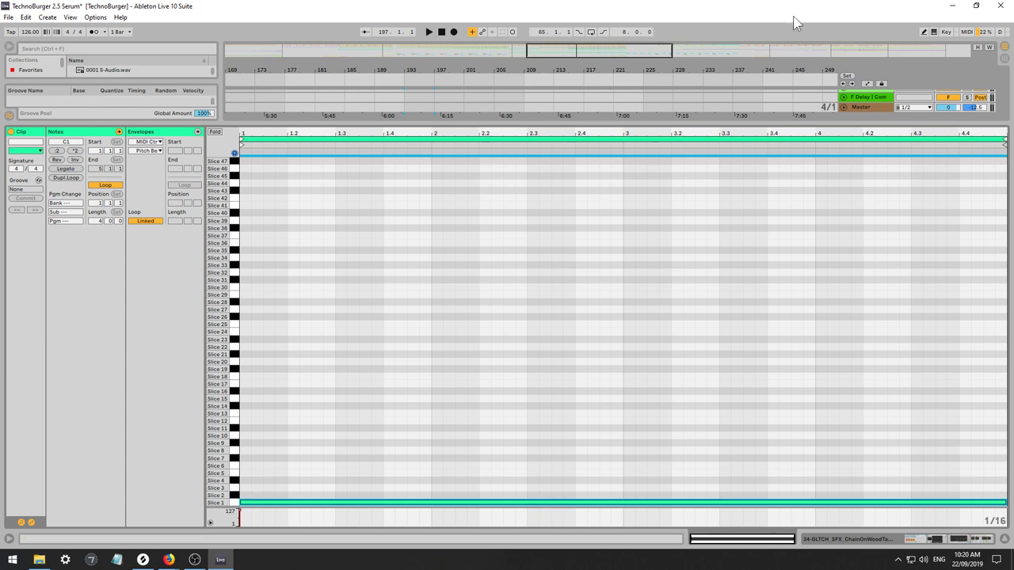
Add an Arpeggiator, then a Random effect, at the start of GLTCH_SFX's devices.
{"action": "left_click_drag", "start_coordinate": [752, 124], "coordinate": [779, 308]}
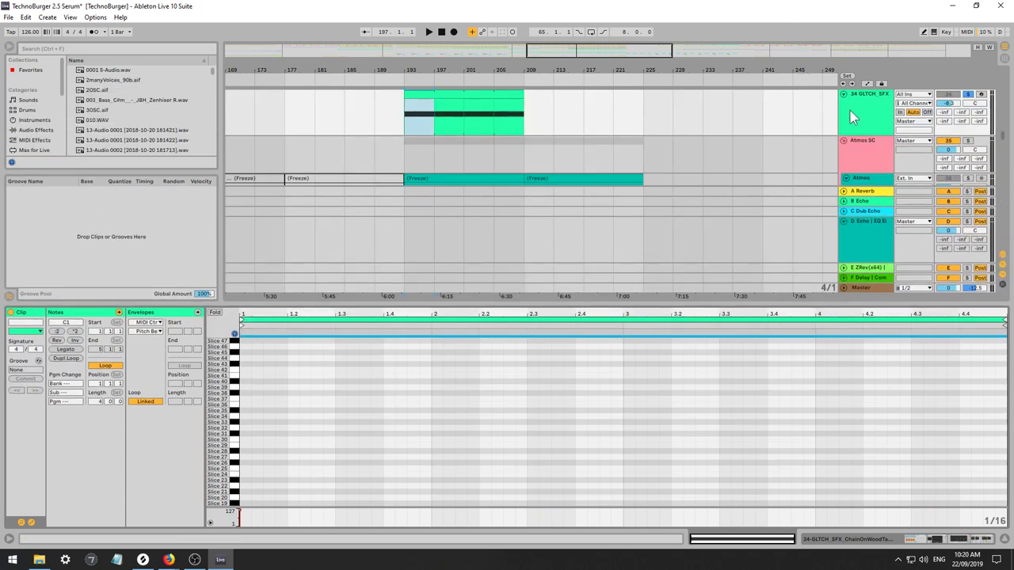
{"action": "double_click", "coordinate": [856, 105]}
{"action": "left_click", "coordinate": [35, 140]}
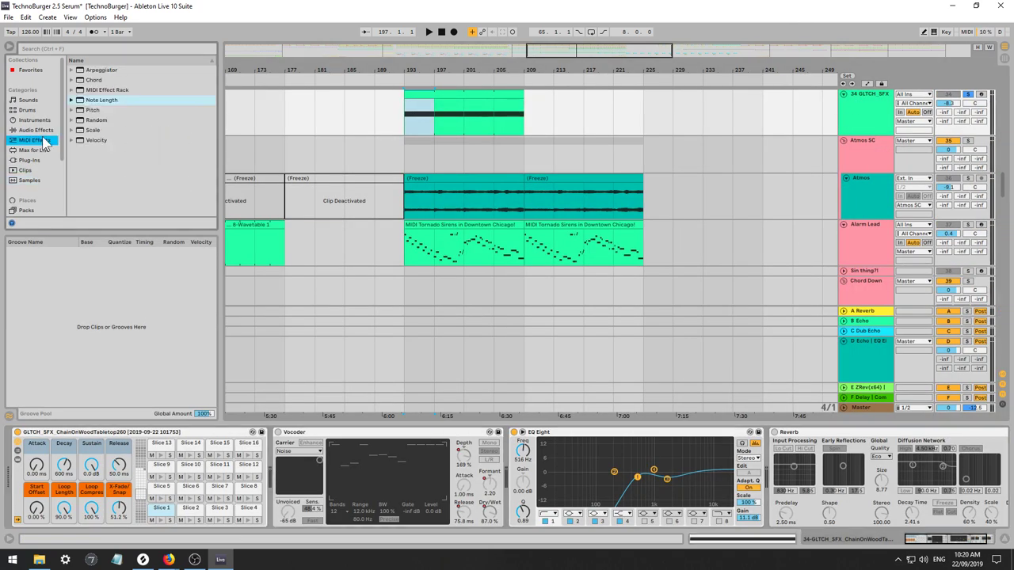
{"action": "left_click", "coordinate": [98, 70]}
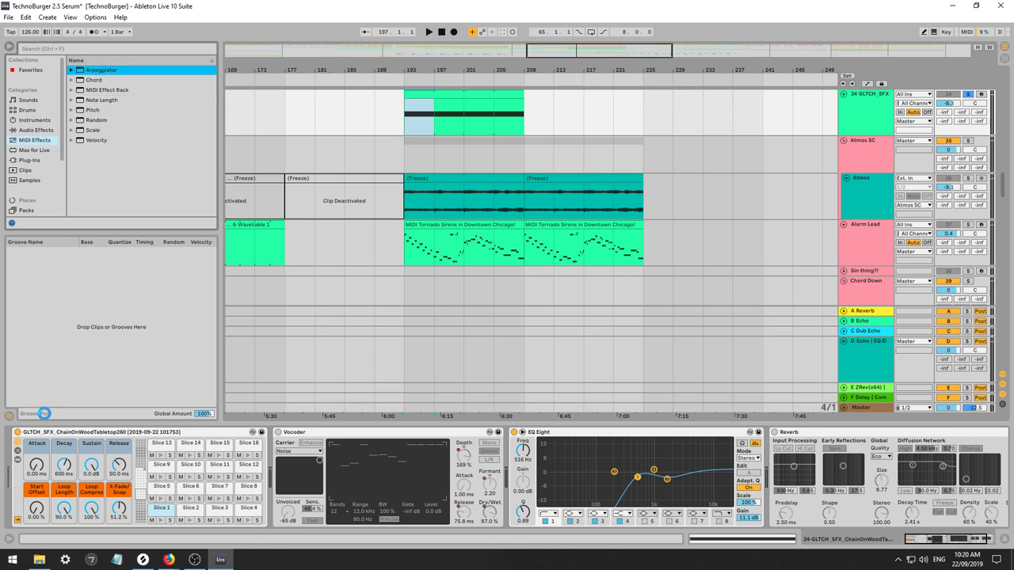
{"action": "left_click_drag", "start_coordinate": [38, 446], "coordinate": [31, 443]}
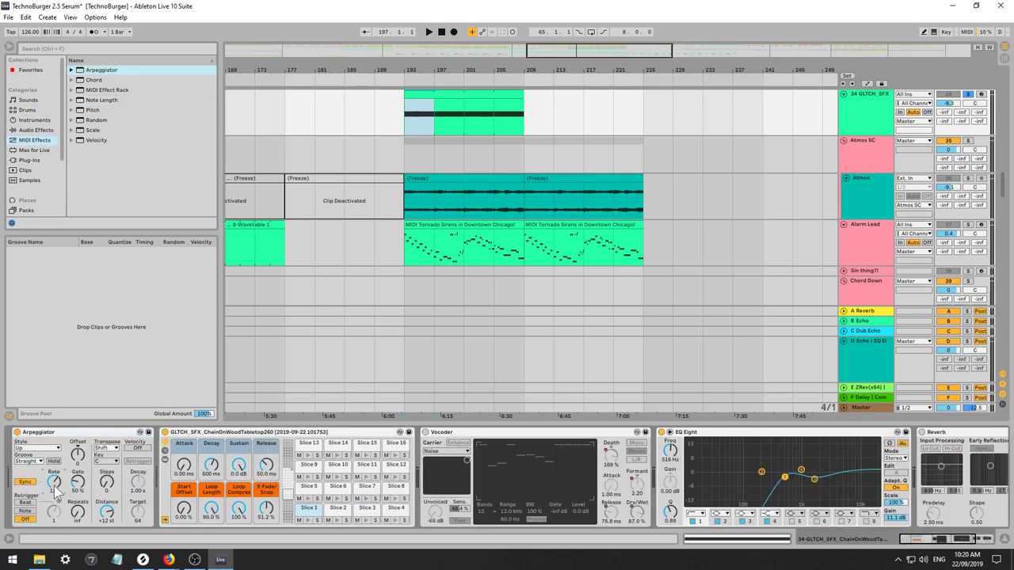
{"action": "left_click", "coordinate": [92, 121]}
{"action": "left_click_drag", "start_coordinate": [184, 420], "coordinate": [213, 507]}
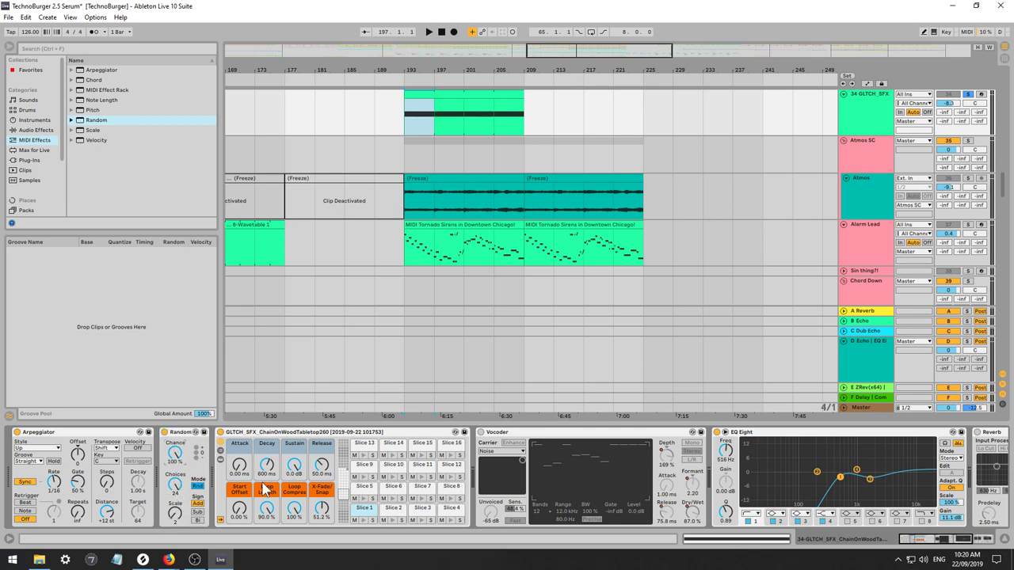
Audition the arpeggio, tweak Gate, set volume near -3.5 dB, and insert a MIDI track.
{"action": "key", "text": "space"}
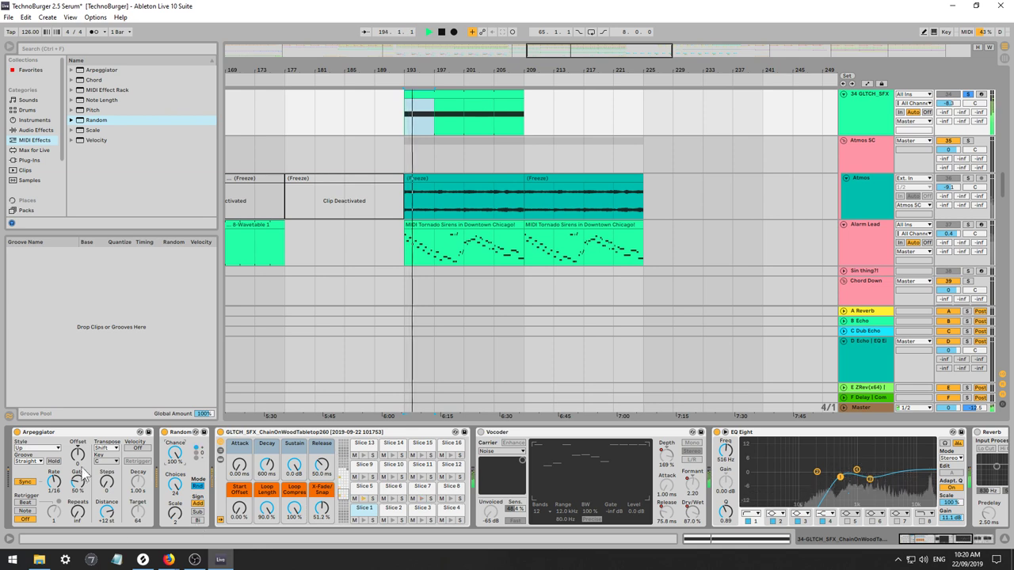
{"action": "left_click_drag", "start_coordinate": [77, 477], "coordinate": [78, 476]}
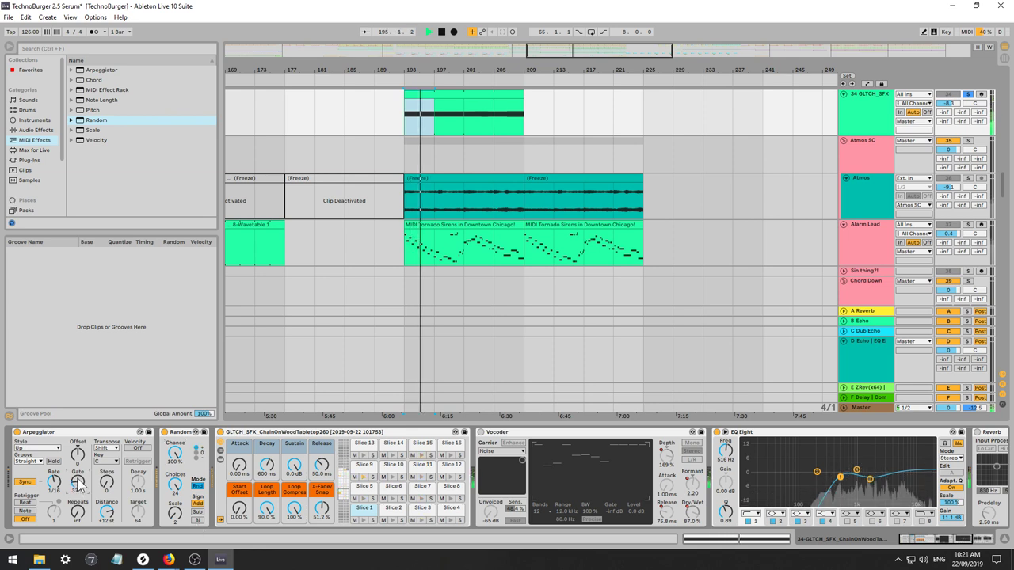
{"action": "left_click", "coordinate": [970, 95]}
{"action": "mouse_move", "coordinate": [953, 103]}
{"action": "left_mouse_down"}
{"action": "mouse_move", "coordinate": [953, 93]}
{"action": "mouse_move", "coordinate": [953, 104]}
{"action": "left_mouse_up"}
{"action": "mouse_move", "coordinate": [77, 481]}
{"action": "left_mouse_down"}
{"action": "mouse_move", "coordinate": [77, 468]}
{"action": "mouse_move", "coordinate": [77, 511]}
{"action": "mouse_move", "coordinate": [81, 478]}
{"action": "left_mouse_up"}
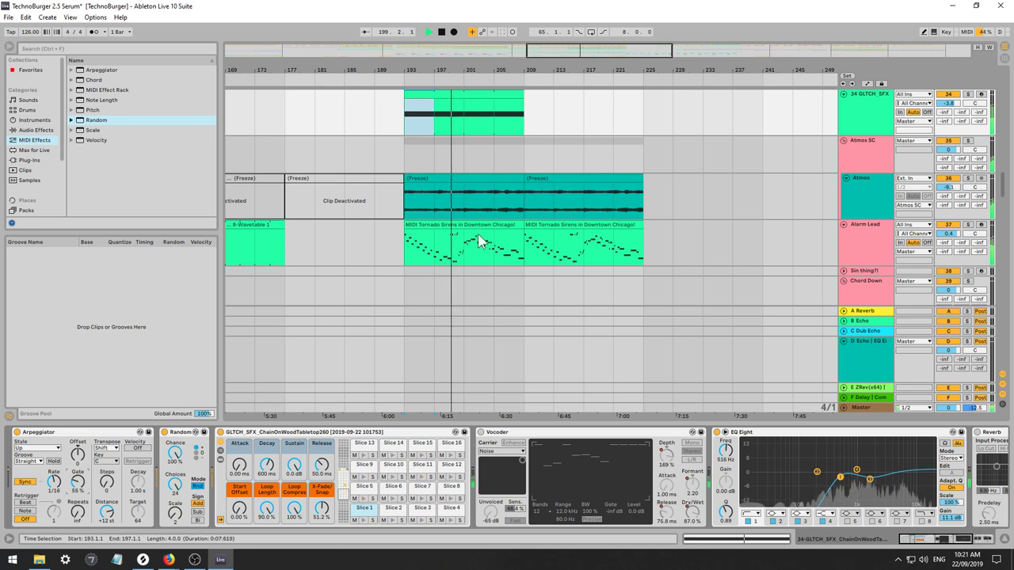
{"action": "left_click", "coordinate": [968, 95]}
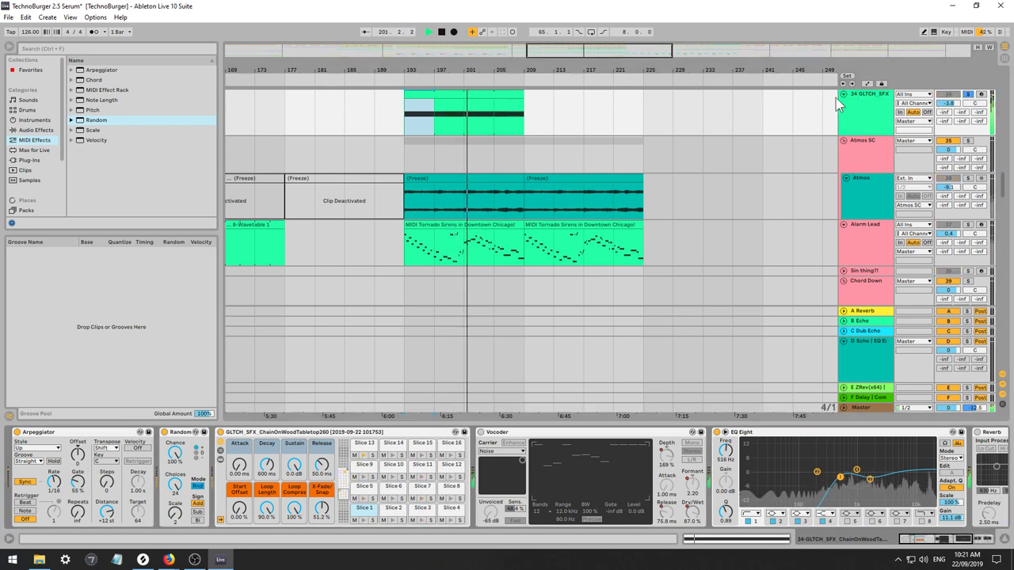
{"action": "key", "text": "space"}
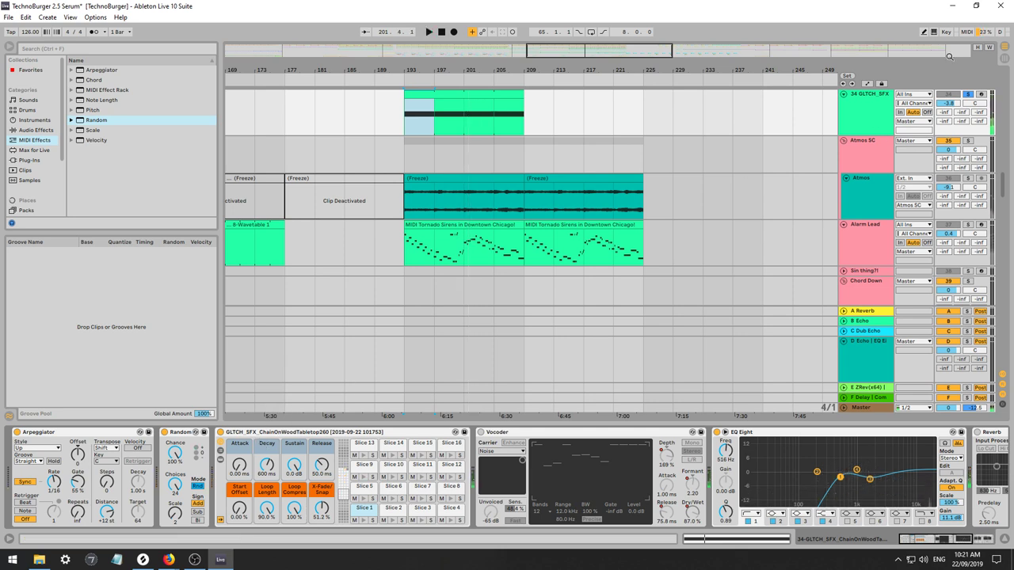
{"action": "left_click", "coordinate": [863, 104]}
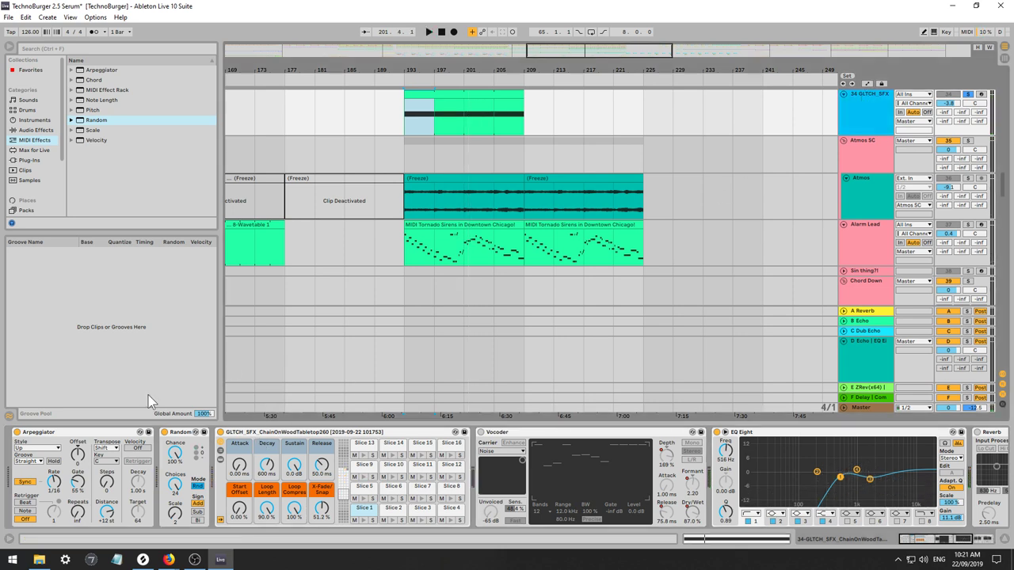
{"action": "key", "text": "ctrl+shift+t"}
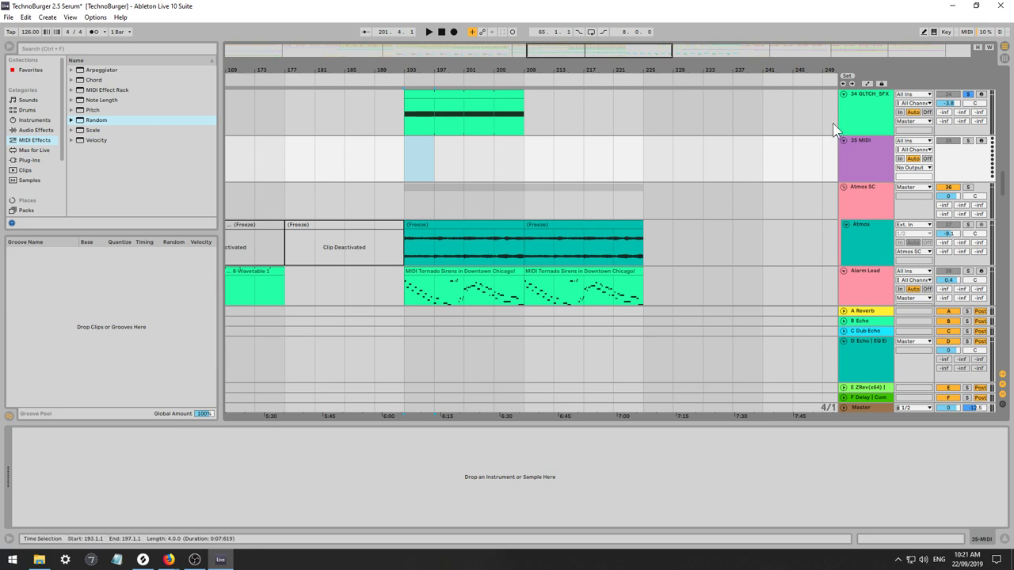
Route the 35 MIDI track's output to GLTCH_SFX, keeping its input on All Ins.
{"action": "left_click", "coordinate": [868, 104]}
{"action": "left_click", "coordinate": [90, 432]}
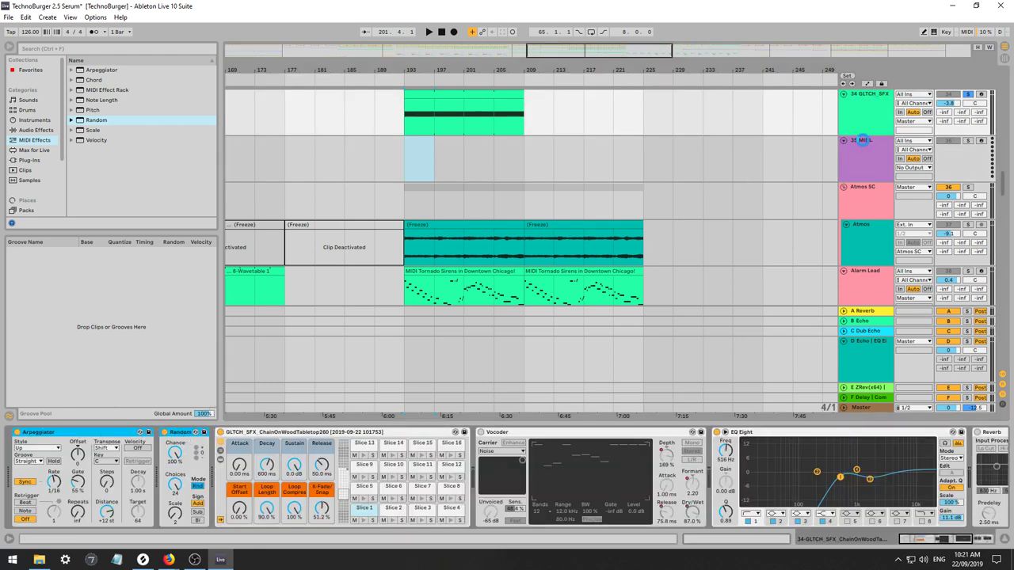
{"action": "left_click", "coordinate": [903, 139]}
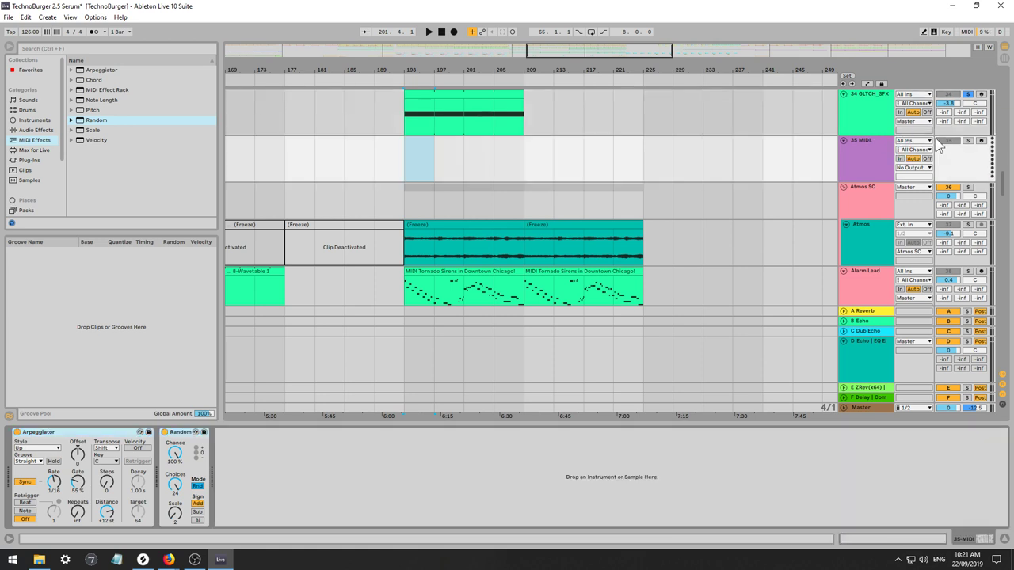
{"action": "scroll", "coordinate": [917, 163], "scroll_direction": "up", "scroll_amount": 1}
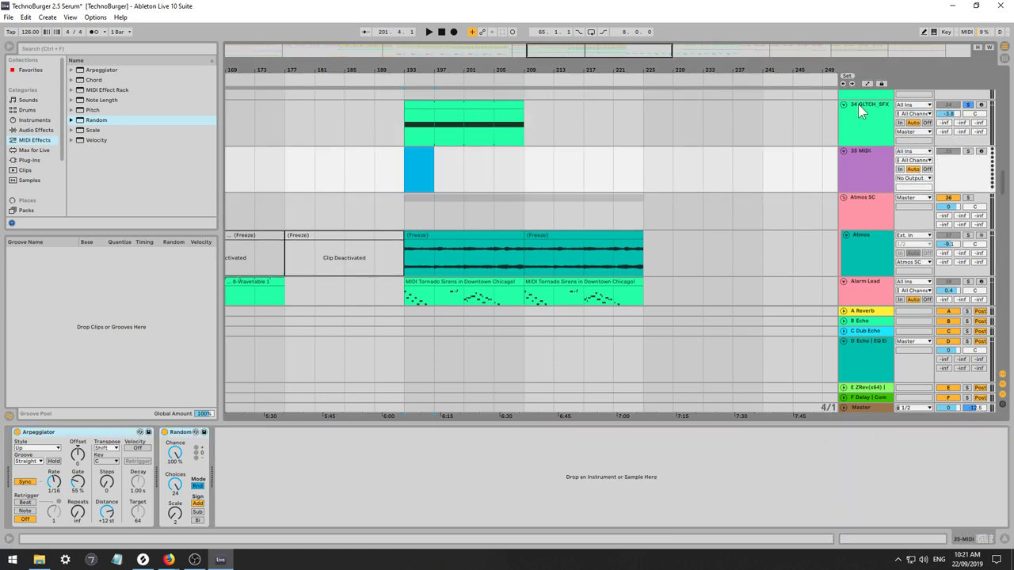
{"action": "left_click", "coordinate": [911, 106]}
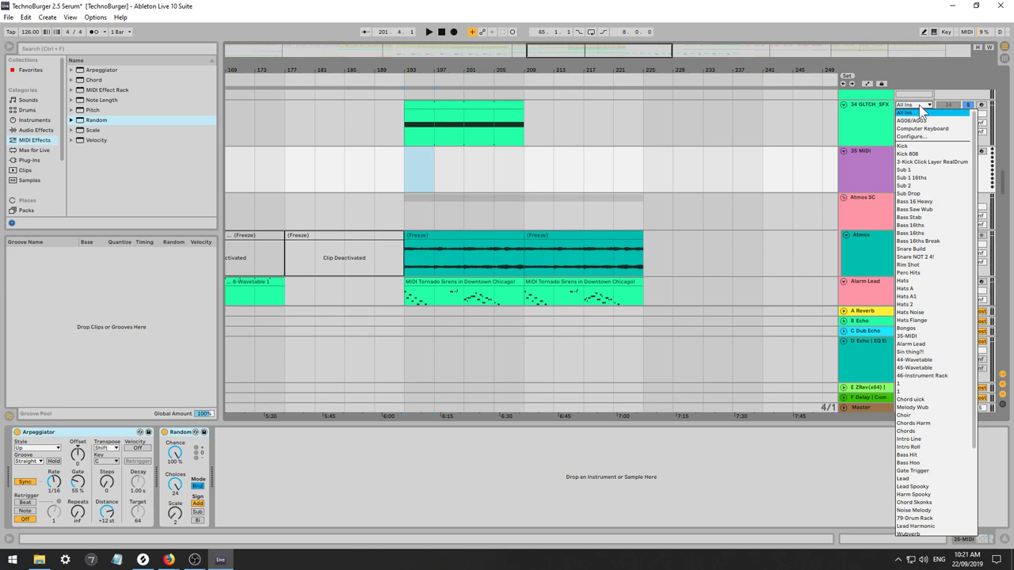
{"action": "left_click", "coordinate": [921, 113]}
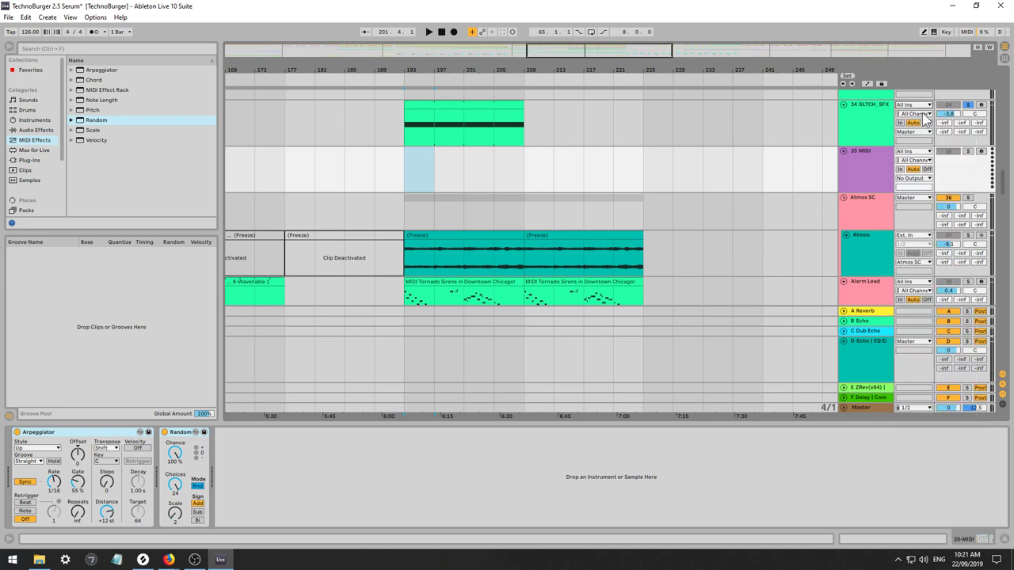
{"action": "left_click", "coordinate": [927, 179]}
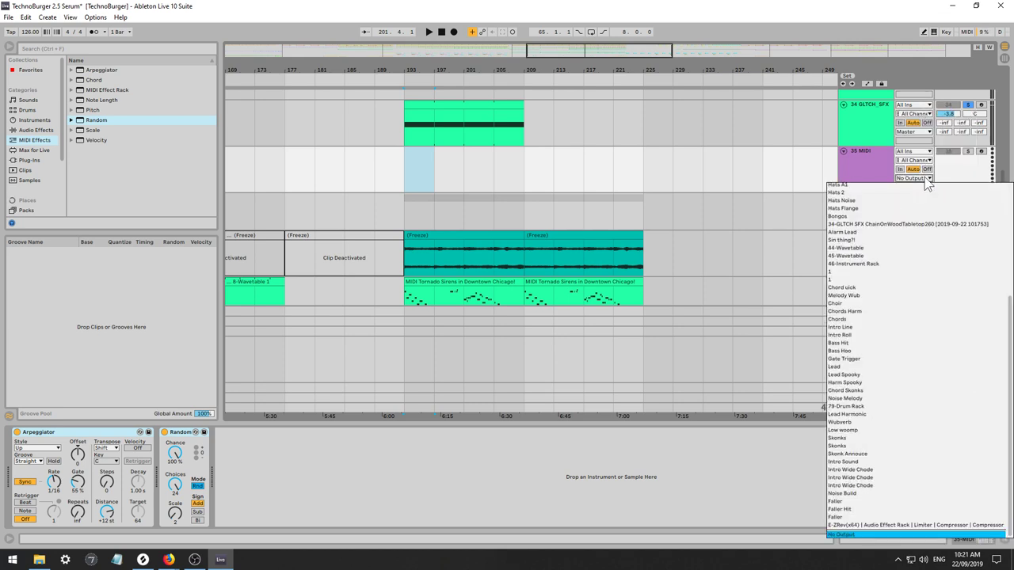
{"action": "left_click", "coordinate": [900, 224]}
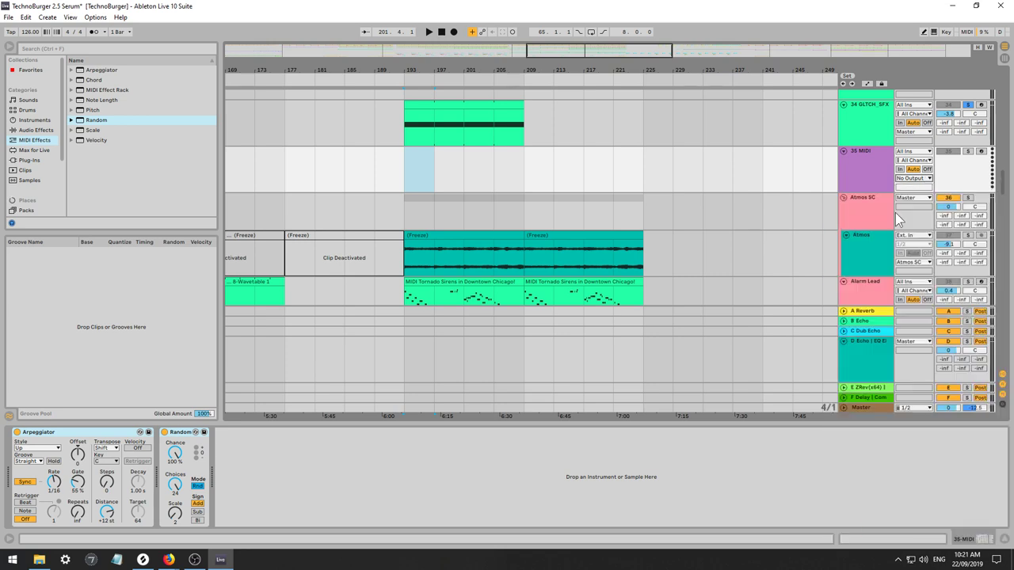
Move the GLTCH_SFX clip onto 35 MIDI and set GLTCH_SFX monitoring to In.
{"action": "left_click", "coordinate": [864, 112]}
{"action": "key", "text": "space"}
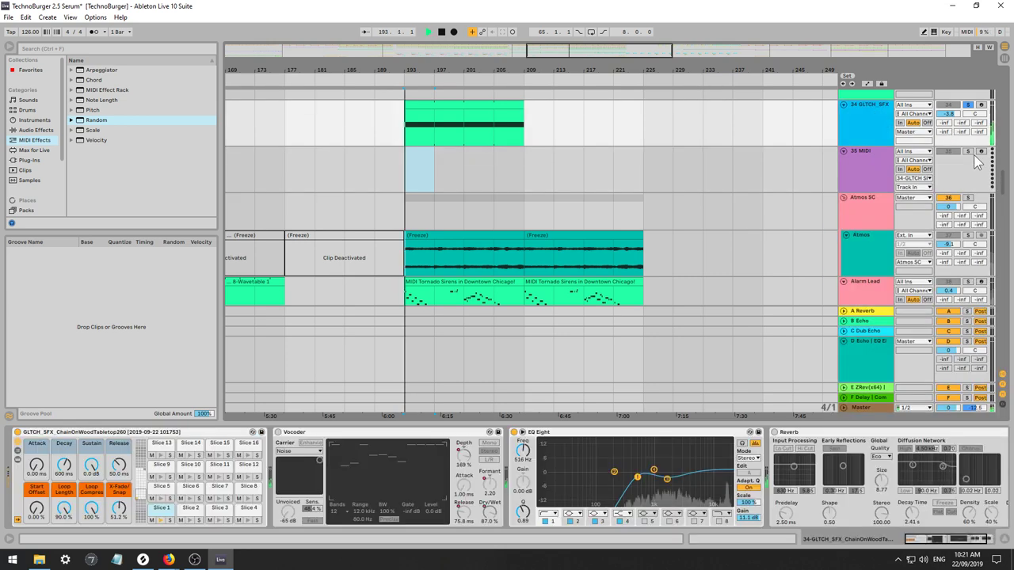
{"action": "left_click", "coordinate": [866, 153]}
{"action": "key", "text": "space"}
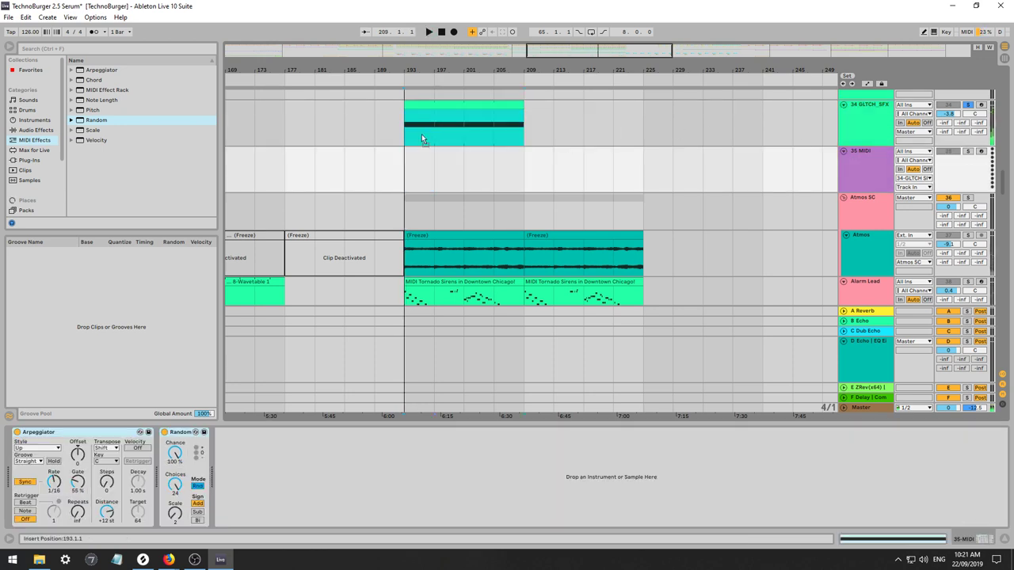
{"action": "left_click_drag", "start_coordinate": [421, 139], "coordinate": [421, 169]}
{"action": "key", "text": "space"}
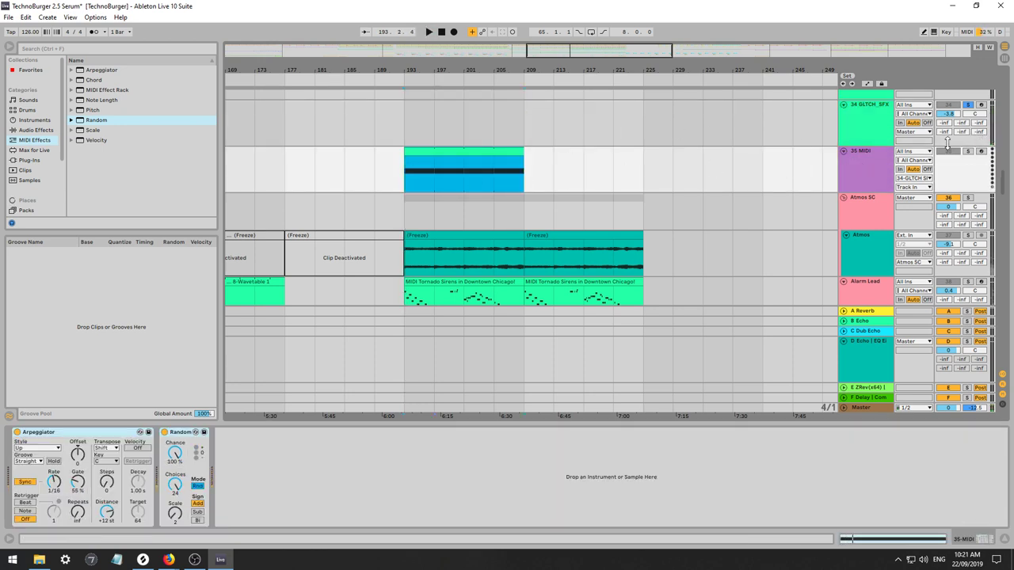
{"action": "left_click", "coordinate": [903, 124]}
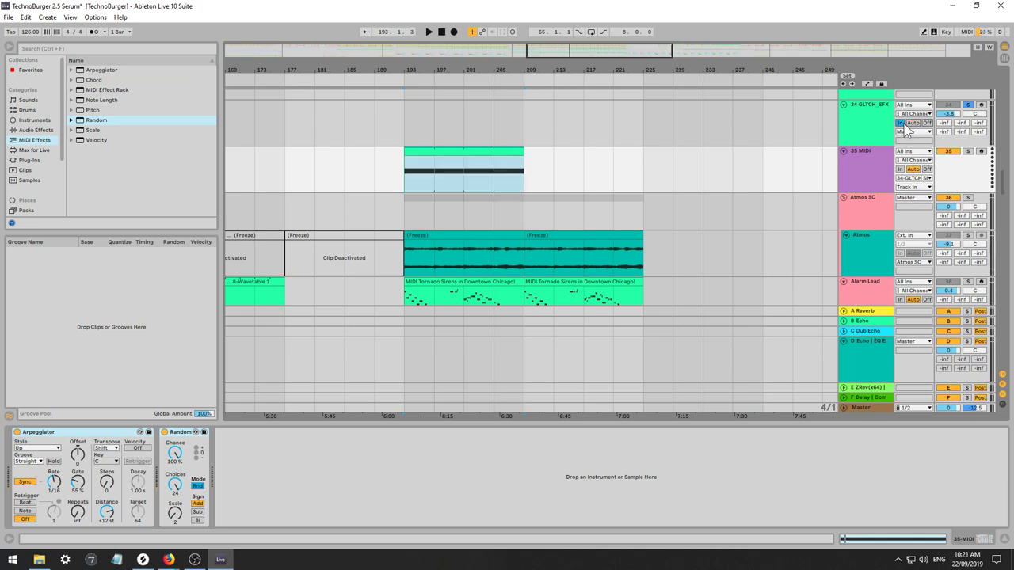
{"action": "key", "text": "space"}
{"action": "key", "text": "space"}
{"action": "left_click", "coordinate": [860, 108]}
{"action": "left_click", "coordinate": [864, 149]}
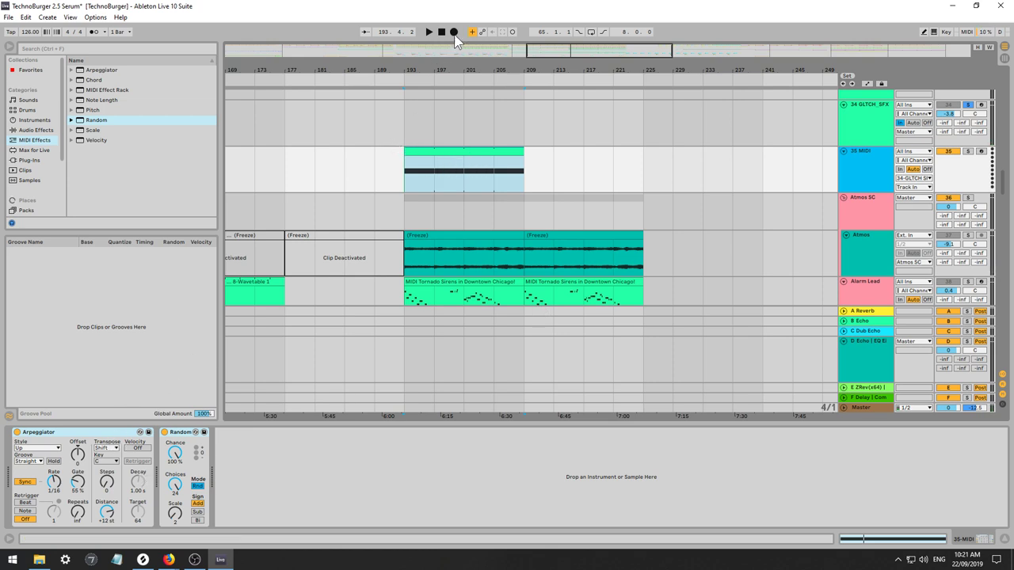
Arm GLTCH_SFX, move the MIDI clip to bar 177, and arrangement-record from there.
{"action": "left_click", "coordinate": [982, 104]}
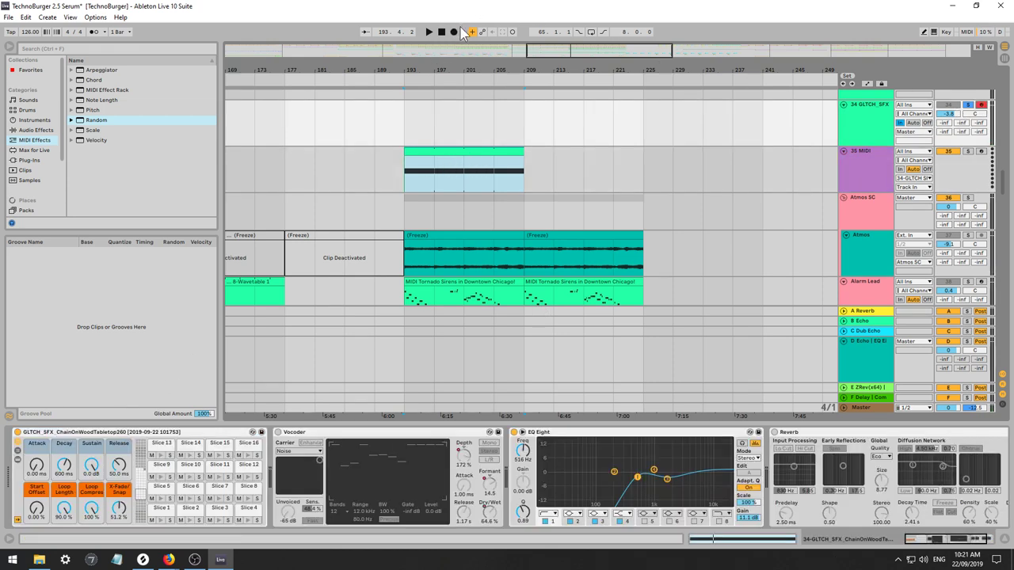
{"action": "left_click_drag", "start_coordinate": [413, 152], "coordinate": [294, 154]}
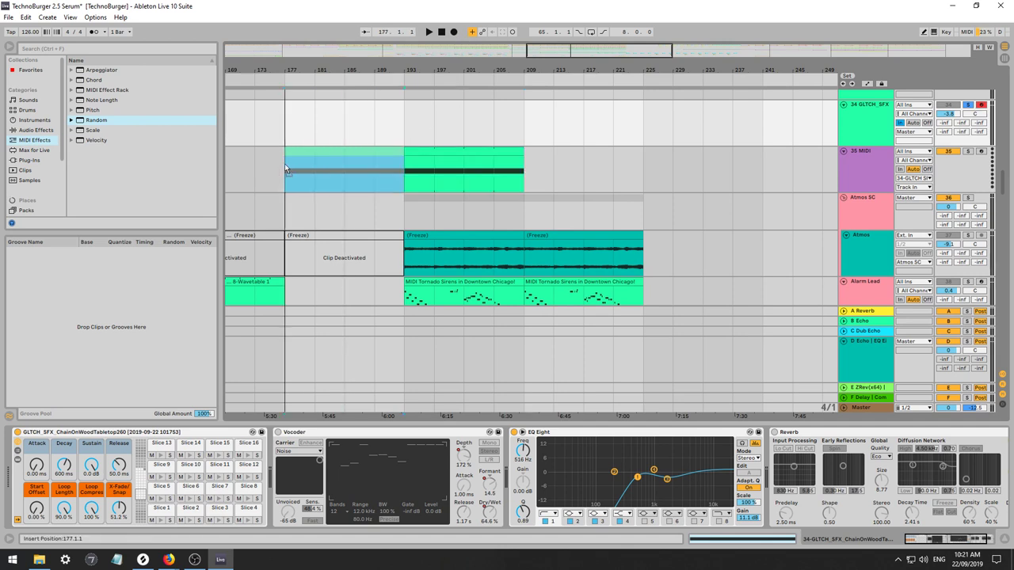
{"action": "left_click", "coordinate": [289, 132]}
{"action": "left_click", "coordinate": [454, 32]}
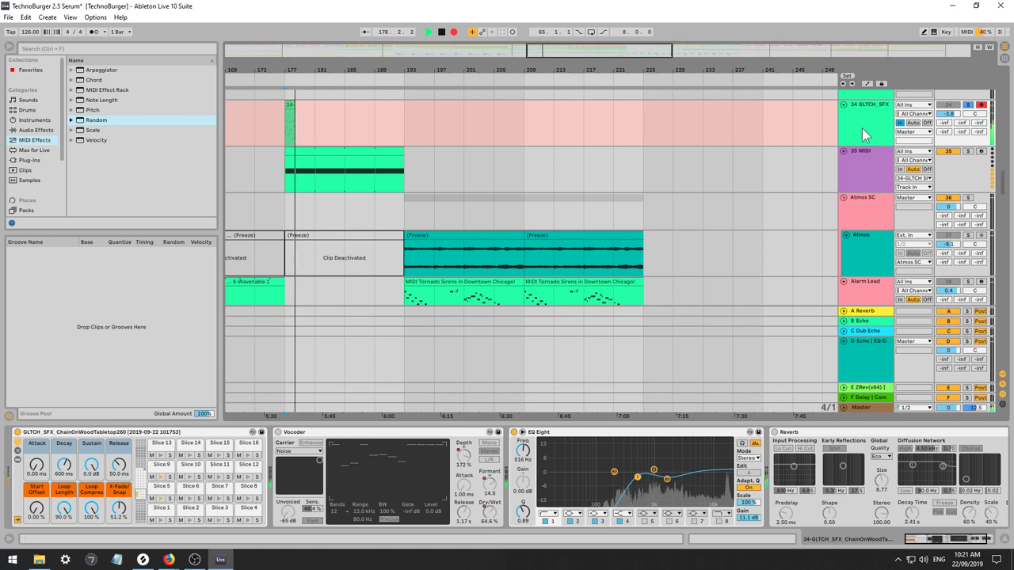
While recording, raise Random's Choices to 24 and add a Velocity effect to 35 MIDI.
{"action": "left_click", "coordinate": [858, 152]}
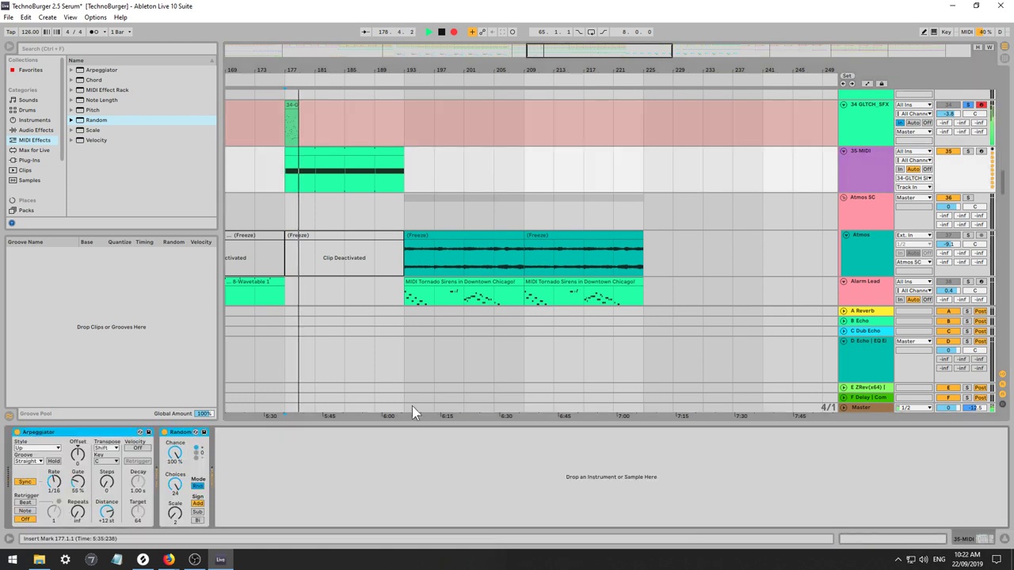
{"action": "left_click", "coordinate": [174, 516]}
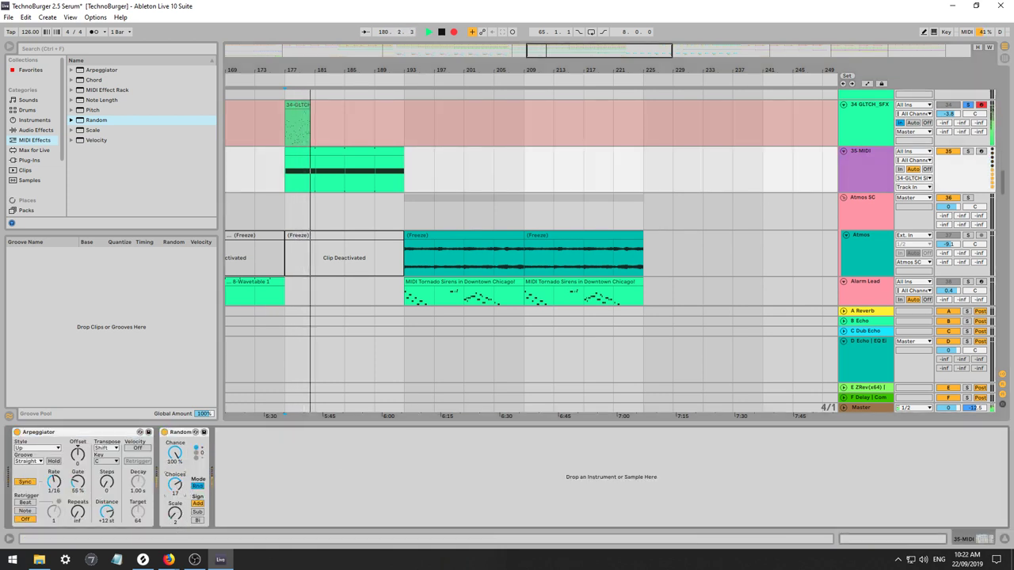
{"action": "left_click_drag", "start_coordinate": [179, 485], "coordinate": [179, 474]}
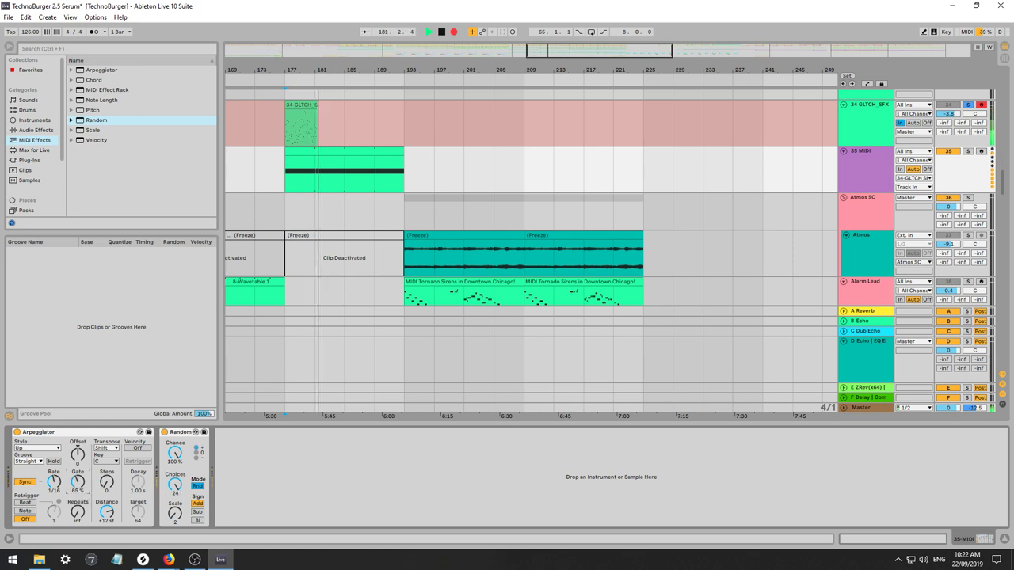
{"action": "left_click", "coordinate": [94, 139]}
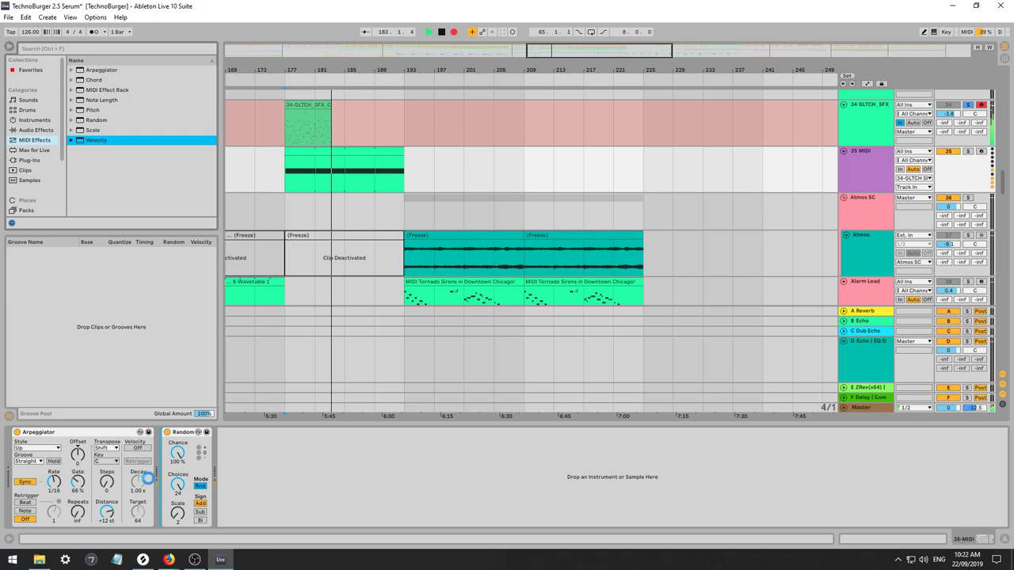
{"action": "key", "text": "Return"}
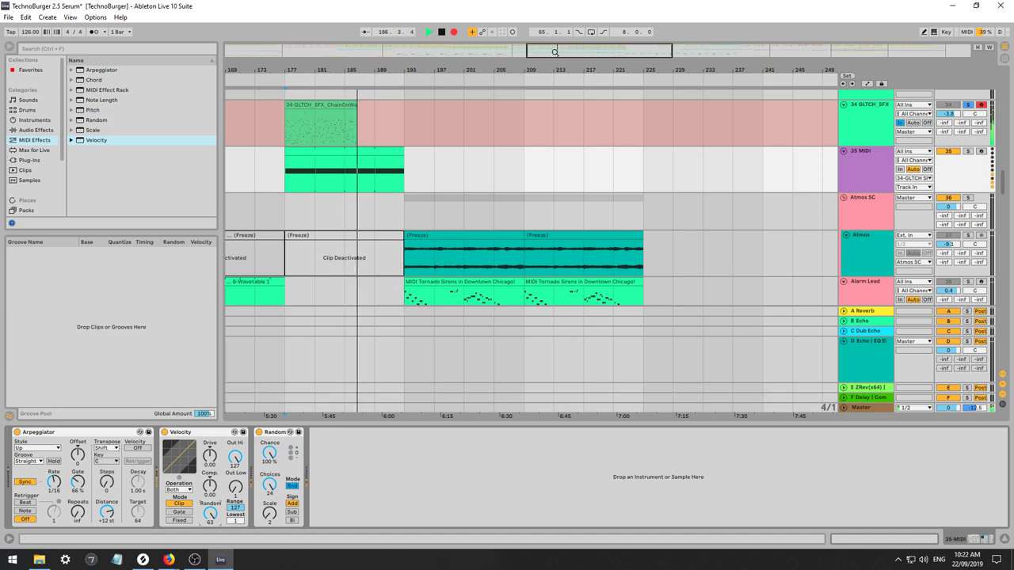
{"action": "left_click_drag", "start_coordinate": [555, 52], "coordinate": [540, 85]}
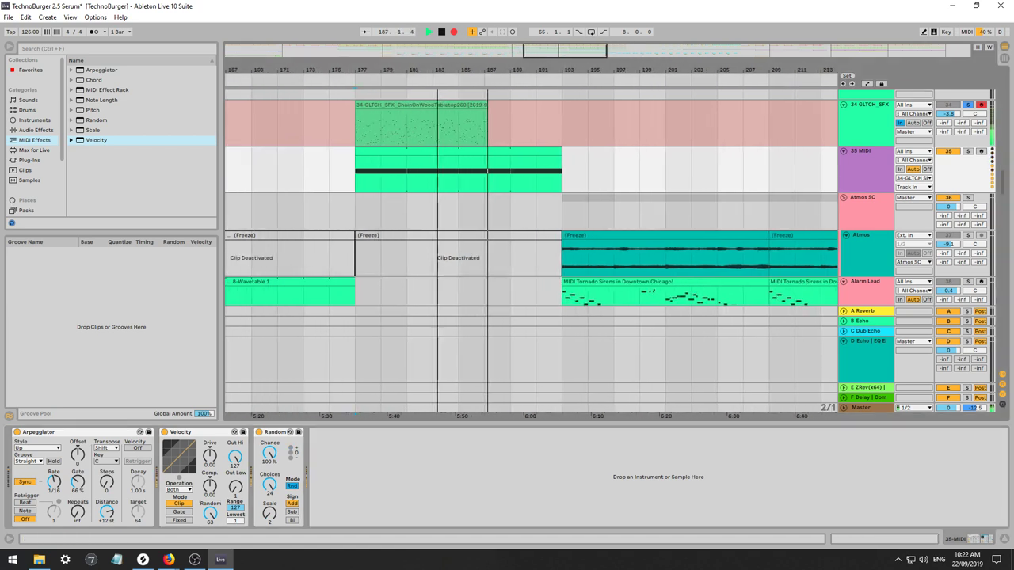
{"action": "left_click", "coordinate": [967, 105]}
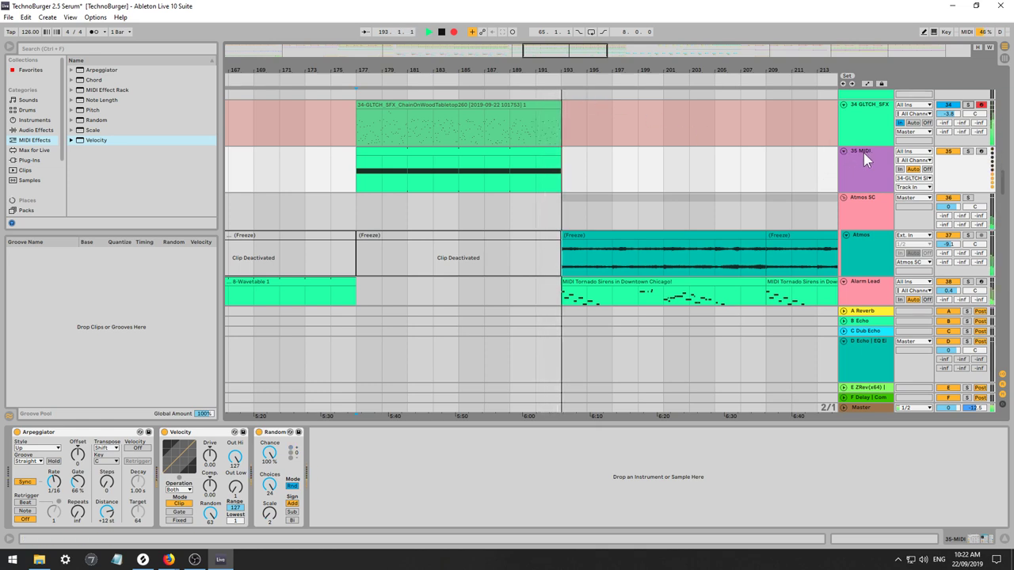
Stop recording, undo, then Edit > Redo to bring the recorded clip back.
{"action": "key", "text": "space"}
{"action": "key", "text": "ctrl+z"}
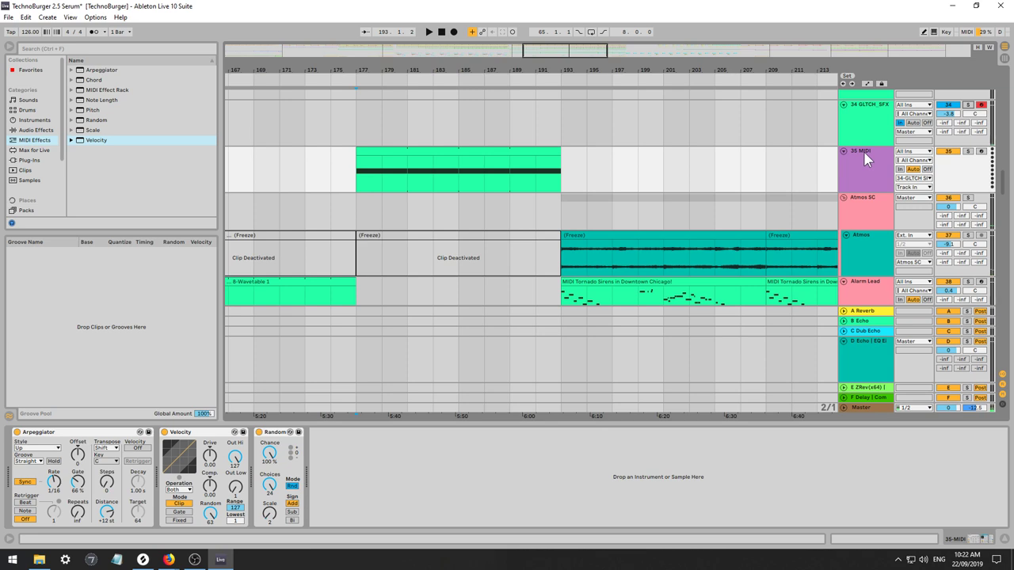
{"action": "left_click", "coordinate": [25, 19]}
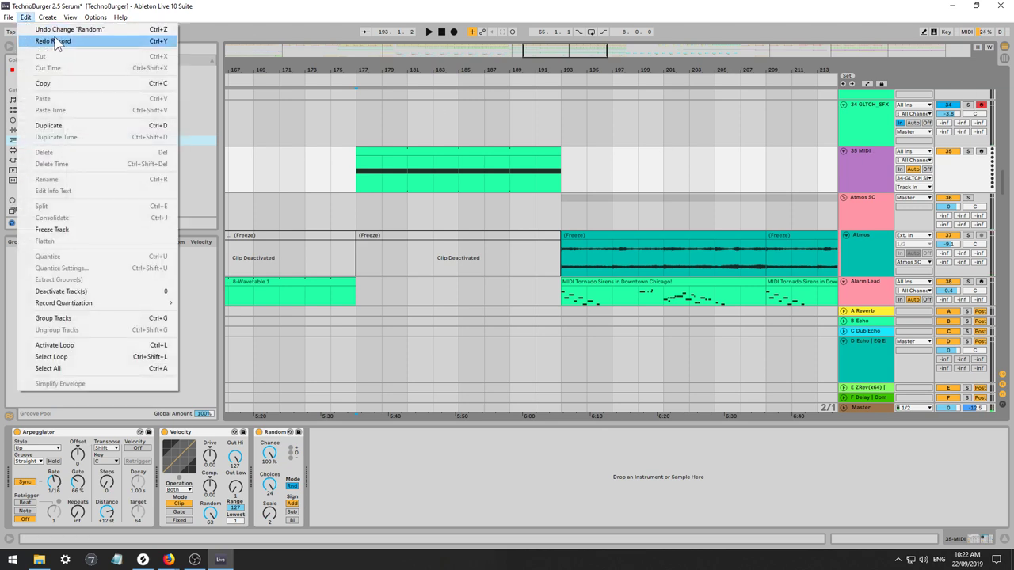
{"action": "left_click", "coordinate": [55, 41]}
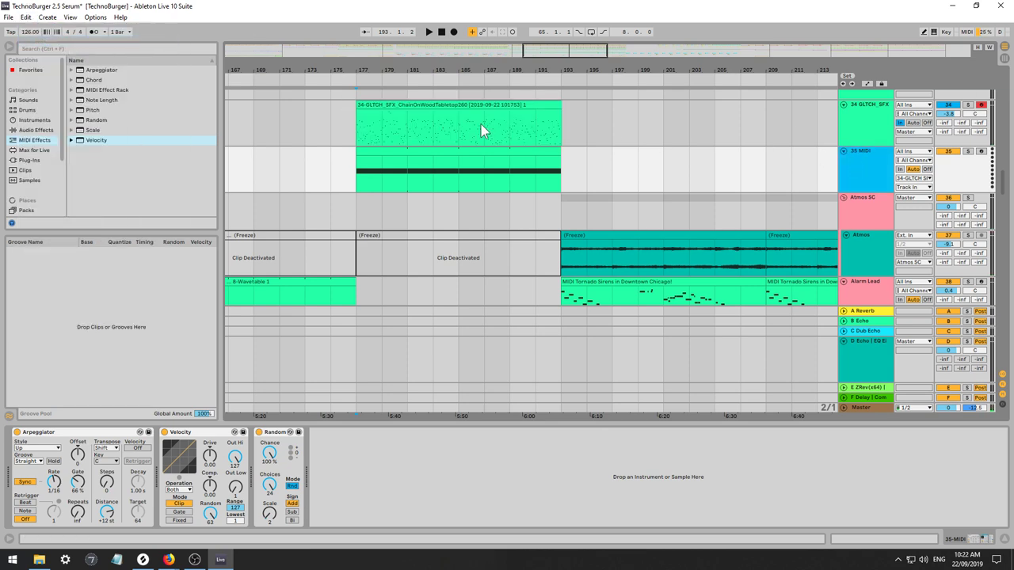
Remove the 35 MIDI track and play back the recorded GLTCH_SFX clip.
{"action": "key", "text": "ctrl+z"}
{"action": "key", "text": "ctrl+z"}
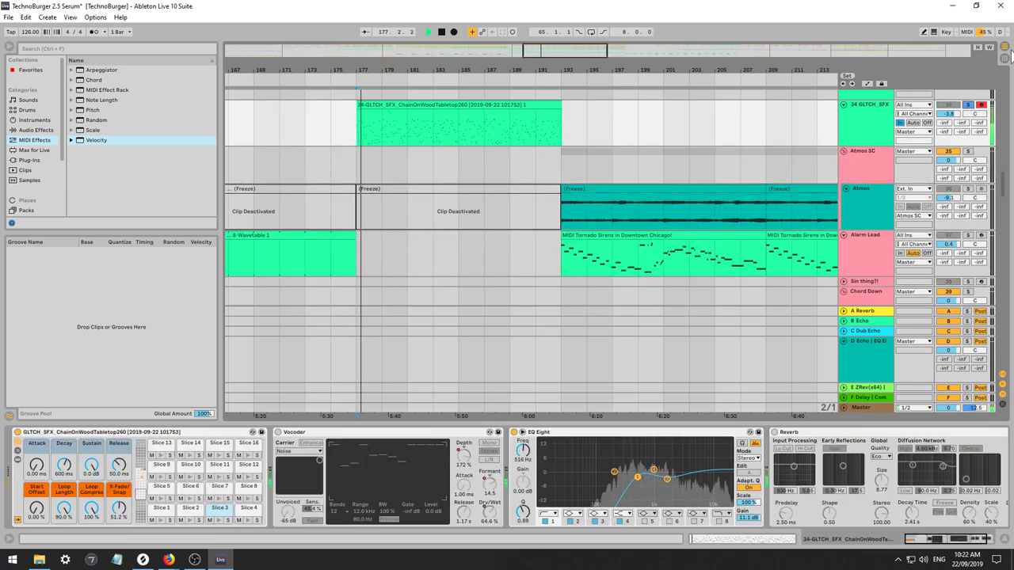
{"action": "left_click", "coordinate": [968, 106]}
{"action": "left_click", "coordinate": [968, 106]}
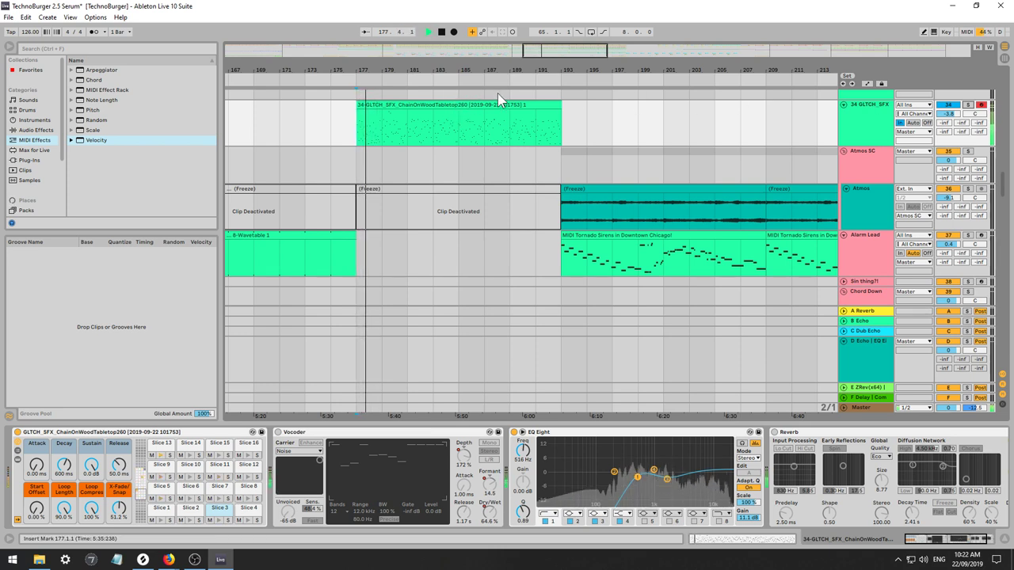
{"action": "key", "text": "space"}
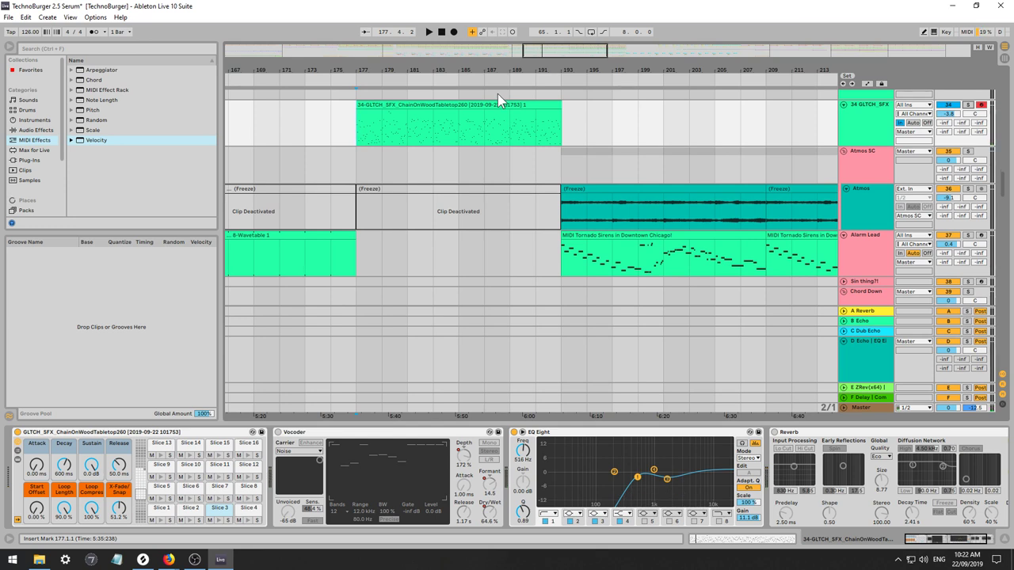
{"action": "key", "text": "space"}
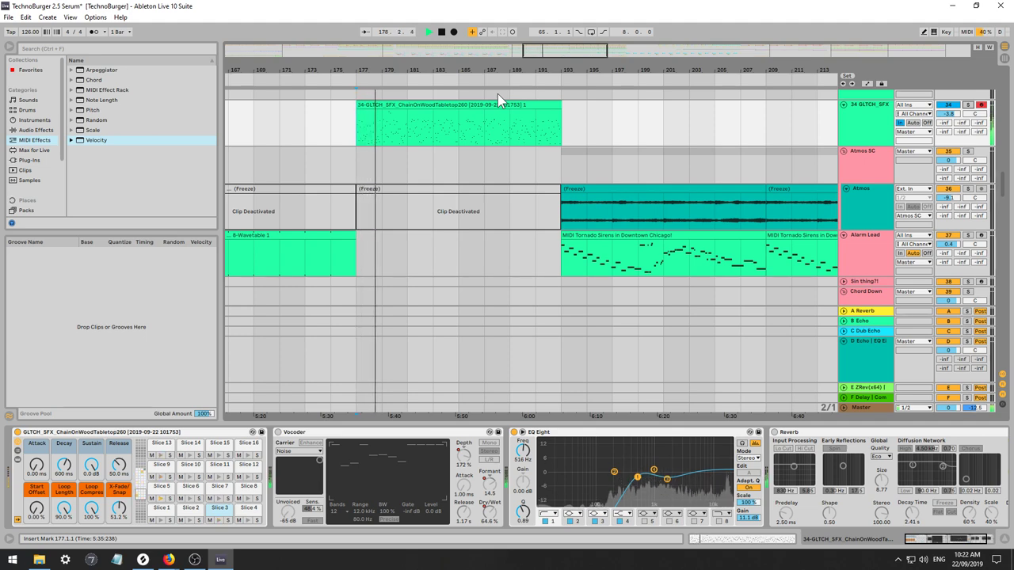
Open the recorded clip's notes, zoom in on its first bars, and audition from bar 177.
{"action": "double_click", "coordinate": [387, 103]}
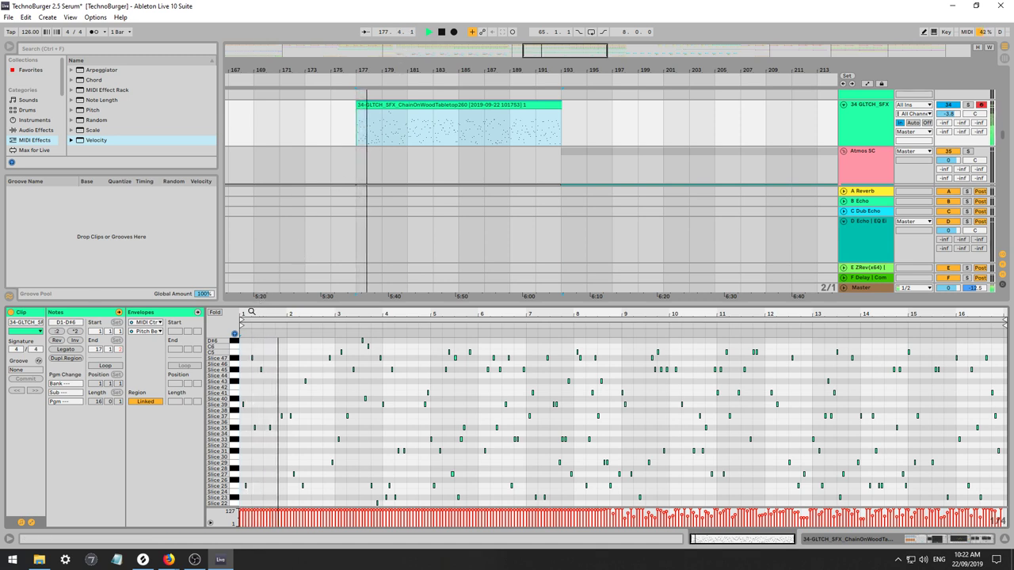
{"action": "left_click_drag", "start_coordinate": [247, 313], "coordinate": [246, 351]}
{"action": "key", "text": "space"}
{"action": "key", "text": "space"}
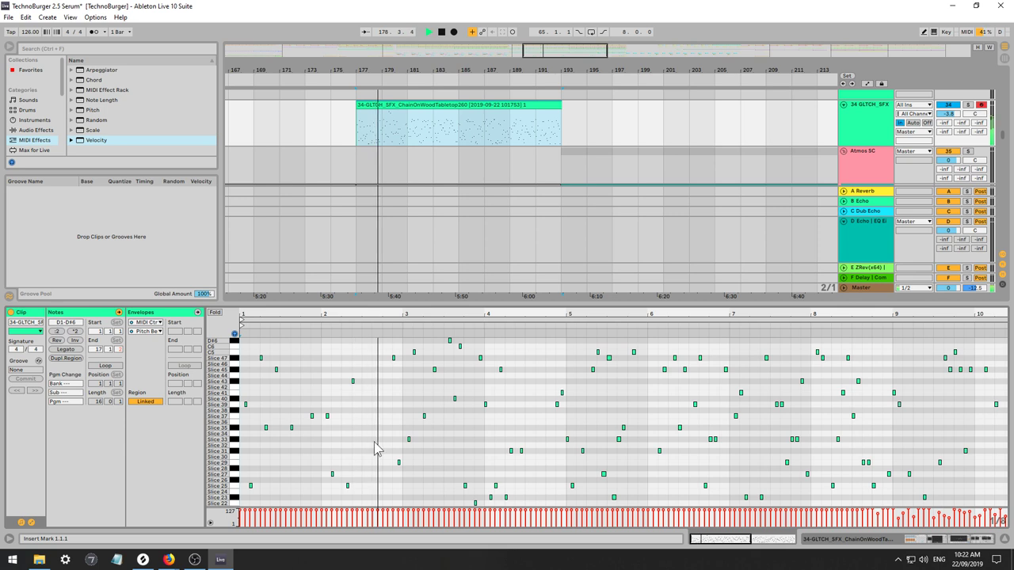
{"action": "key", "text": "space"}
{"action": "key", "text": "space"}
{"action": "key", "text": "space"}
{"action": "left_click", "coordinate": [398, 365]}
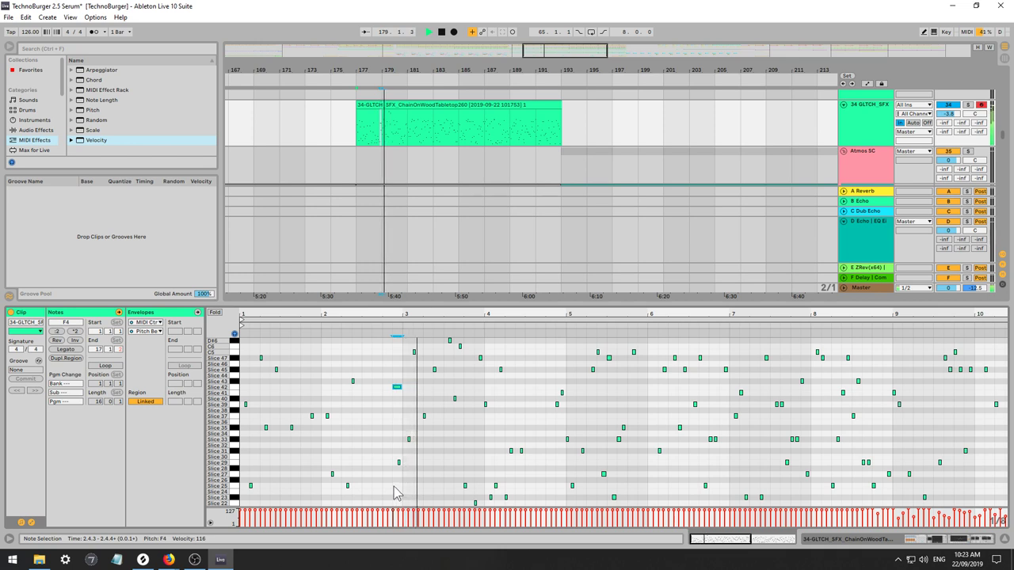
{"action": "key", "text": "space"}
{"action": "key", "text": "space"}
Delete every note after bar 3, keeping only the opening two bars.
{"action": "left_click_drag", "start_coordinate": [404, 343], "coordinate": [236, 552]}
{"action": "key", "text": "ctrl+d"}
{"action": "key", "text": "ctrl+z"}
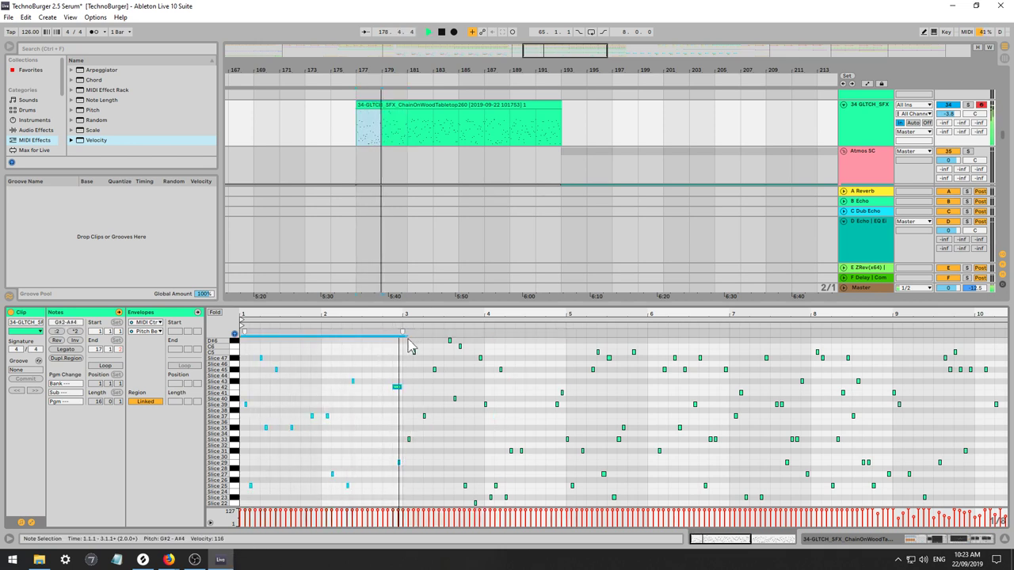
{"action": "left_click_drag", "start_coordinate": [406, 342], "coordinate": [1004, 523]}
{"action": "key", "text": "Delete"}
{"action": "key", "text": "space"}
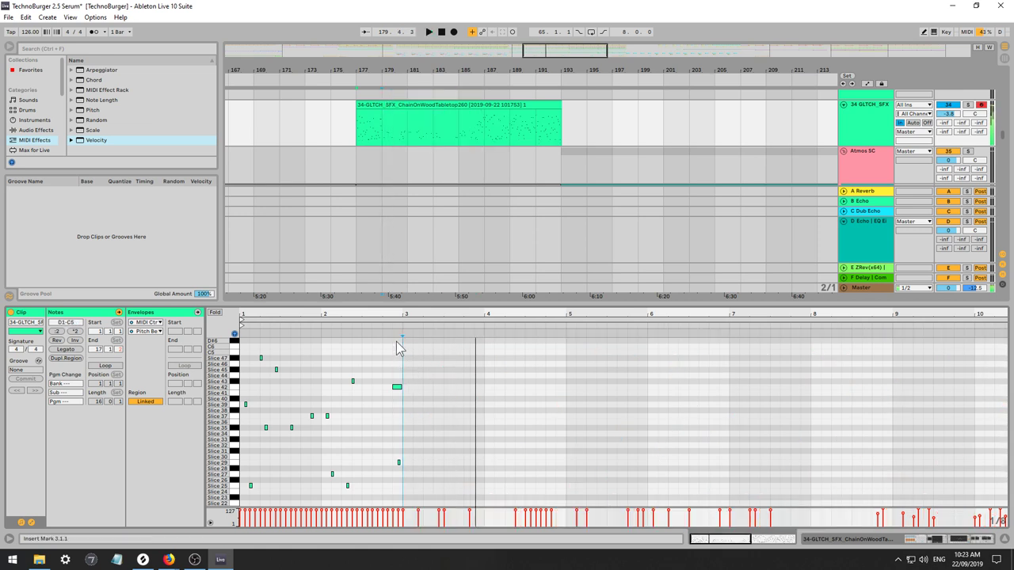
{"action": "key", "text": "space"}
Duplicate the two-bar pattern twice so it repeats toward bar 9.
{"action": "key", "text": "ctrl+a"}
{"action": "key", "text": "ctrl+d"}
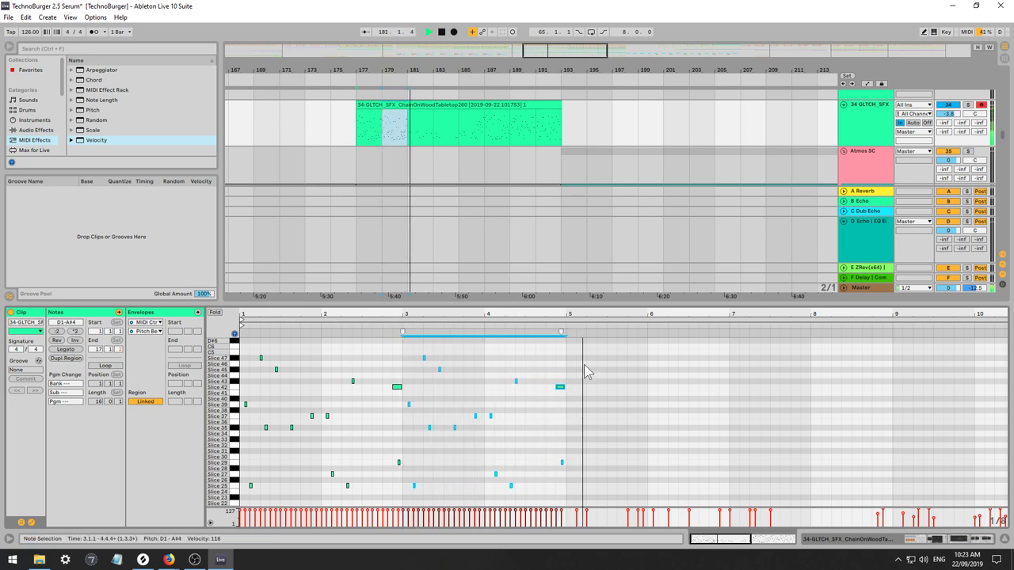
{"action": "key", "text": "ctrl+d"}
{"action": "key", "text": "ctrl+d"}
{"action": "key", "text": "space"}
Lower the note just before bar 3 to B1 and fold the piano roll.
{"action": "left_click", "coordinate": [397, 388]}
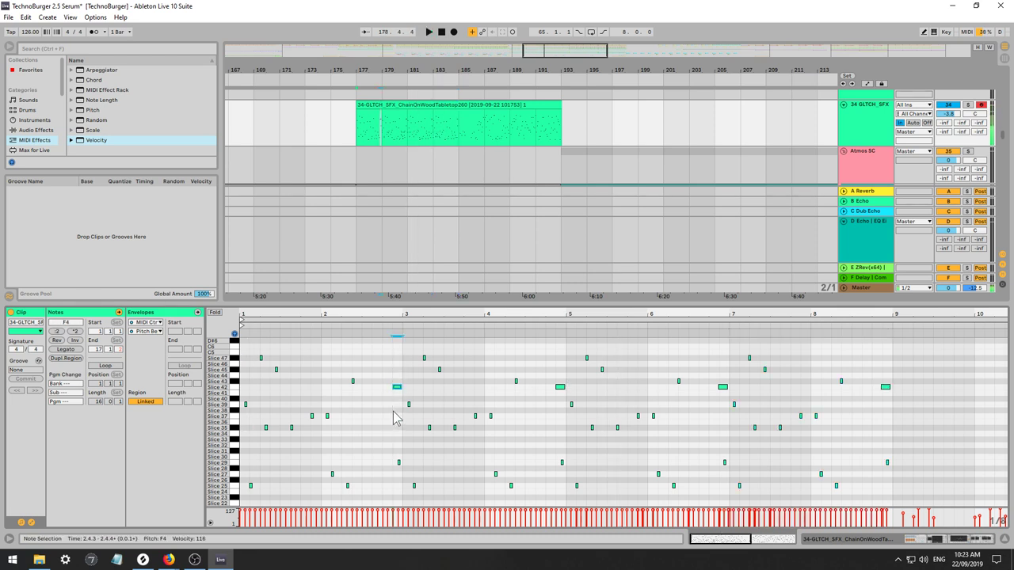
{"action": "key", "text": "Down"}
{"action": "key", "text": "Down"}
{"action": "key", "text": "Down"}
{"action": "key", "text": "Down"}
{"action": "key", "text": "Down"}
{"action": "key", "text": "Down"}
{"action": "key", "text": "Down"}
{"action": "key", "text": "Down"}
{"action": "key", "text": "Down"}
{"action": "key", "text": "Down"}
{"action": "key", "text": "Down"}
{"action": "key", "text": "Down"}
{"action": "key", "text": "Down"}
{"action": "key", "text": "Down"}
{"action": "key", "text": "Down"}
{"action": "key", "text": "Down"}
{"action": "key", "text": "Down"}
{"action": "key", "text": "Down"}
{"action": "key", "text": "Down"}
{"action": "key", "text": "Down"}
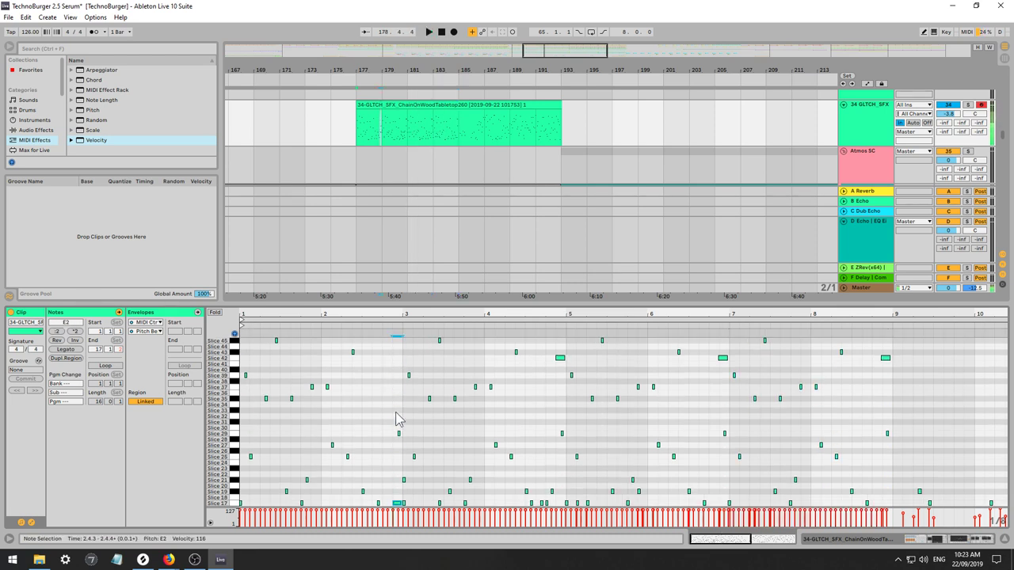
{"action": "key", "text": "Up"}
{"action": "scroll", "coordinate": [413, 424], "scroll_direction": "up", "scroll_amount": 4}
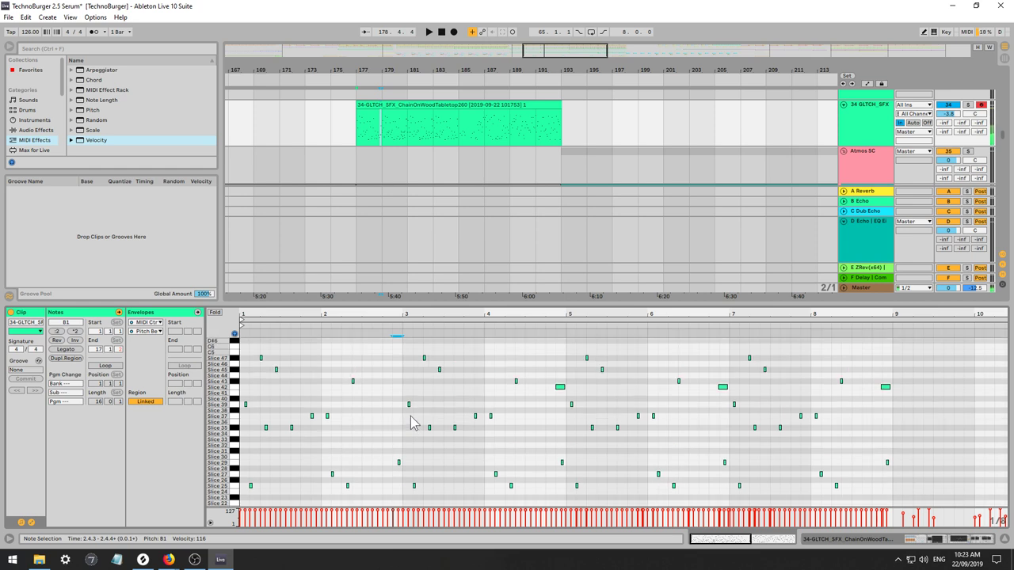
{"action": "key", "text": "space"}
{"action": "scroll", "coordinate": [431, 419], "scroll_direction": "down", "scroll_amount": 5}
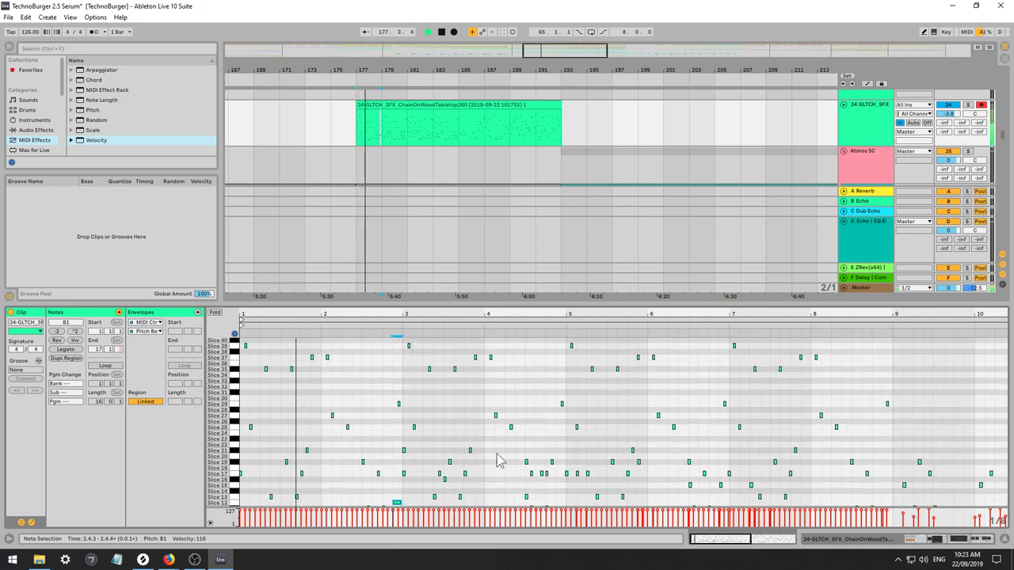
{"action": "scroll", "coordinate": [483, 452], "scroll_direction": "up", "scroll_amount": 5}
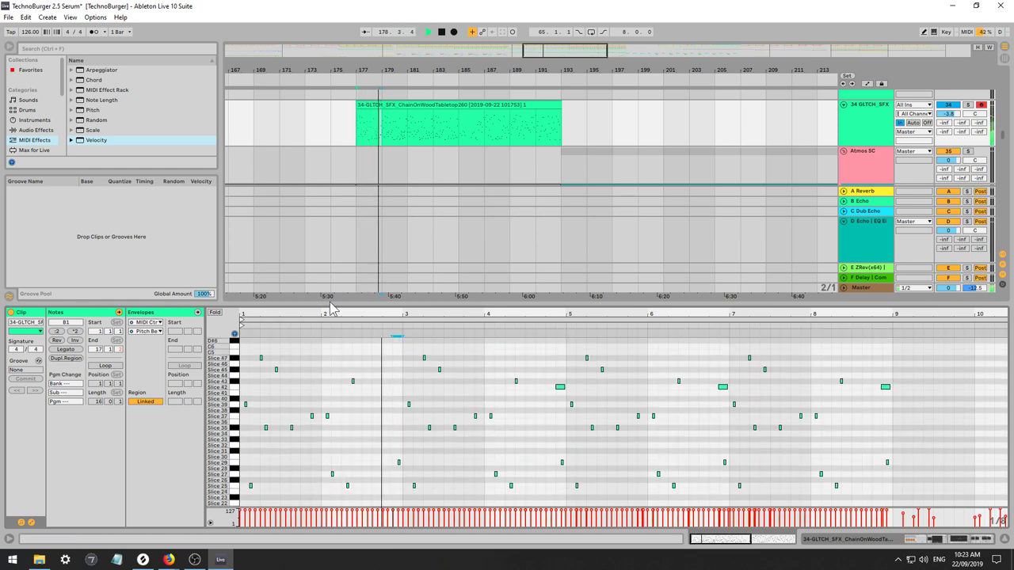
{"action": "left_click", "coordinate": [215, 313]}
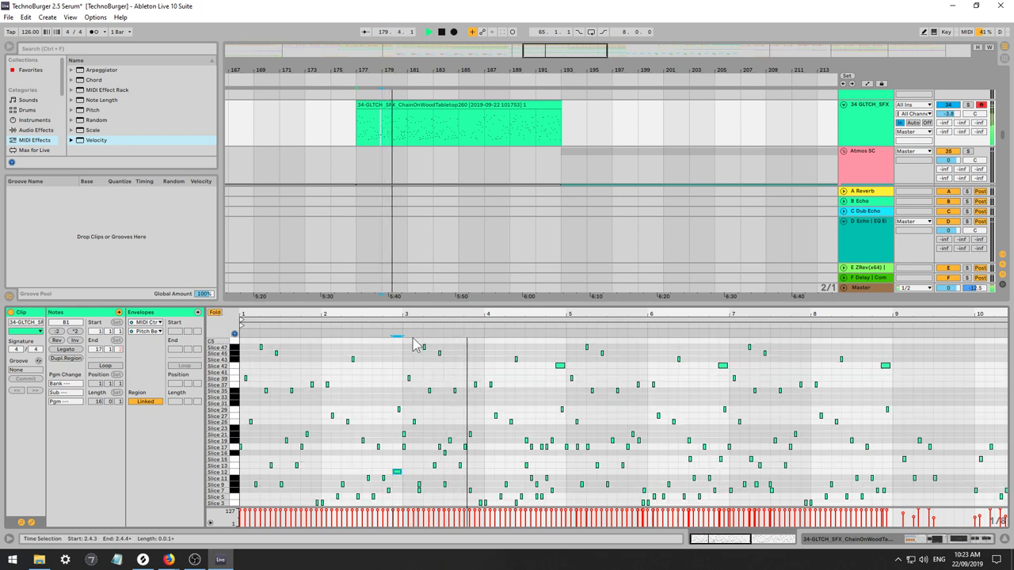
Clear the notes after bar 3 again and duplicate bars 1–3 forward.
{"action": "key", "text": "space"}
{"action": "left_click_drag", "start_coordinate": [404, 341], "coordinate": [1008, 505]}
{"action": "key", "text": "Delete"}
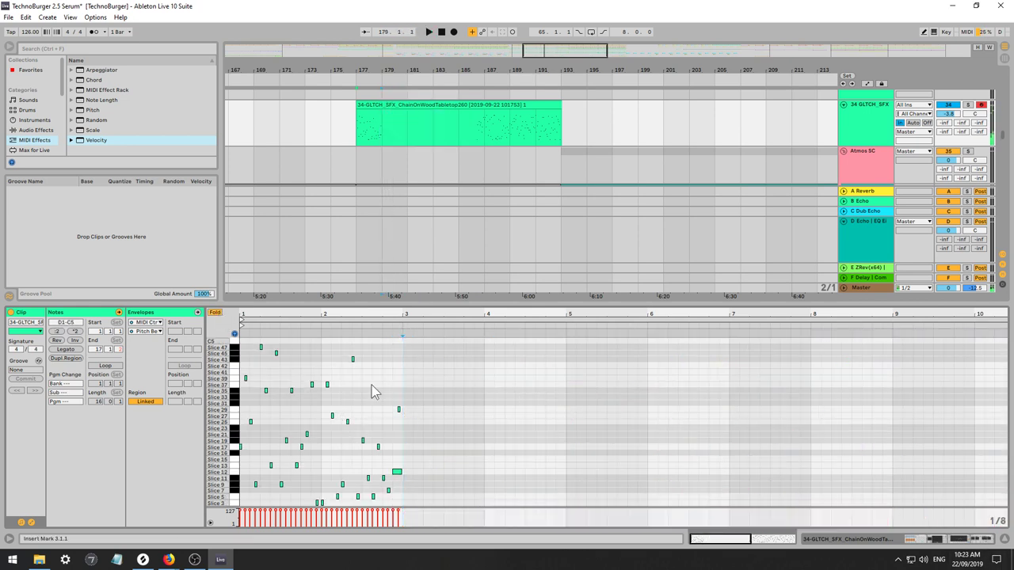
{"action": "left_click_drag", "start_coordinate": [401, 340], "coordinate": [236, 507]}
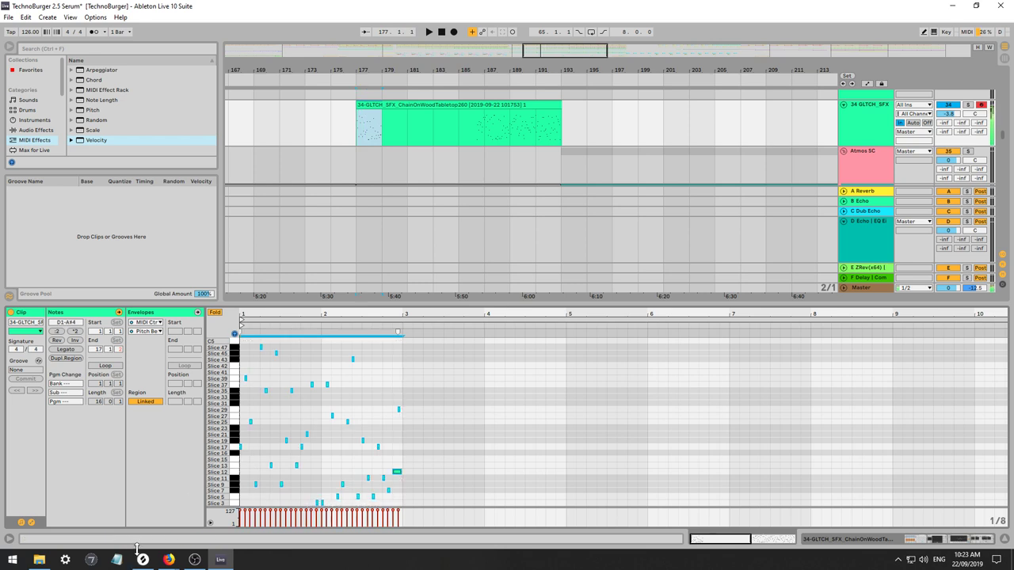
{"action": "key", "text": "ctrl+d"}
{"action": "key", "text": "ctrl+d"}
{"action": "key", "text": "ctrl+d"}
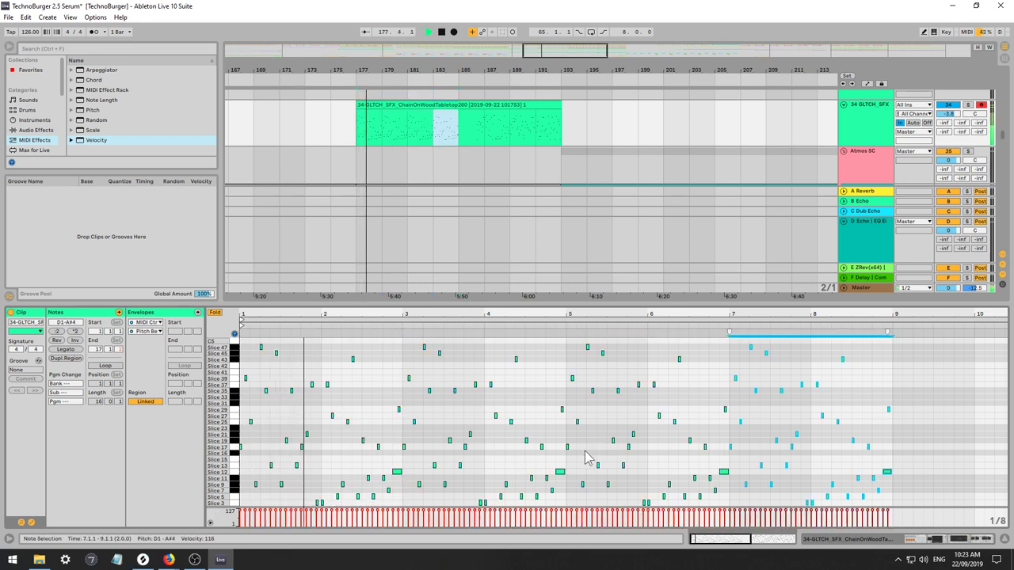
Unfold the piano roll, shift notes near bars 4.4 and 8.4.3 to lower slices, then solo GLTCH_SFX.
{"action": "left_click", "coordinate": [559, 472]}
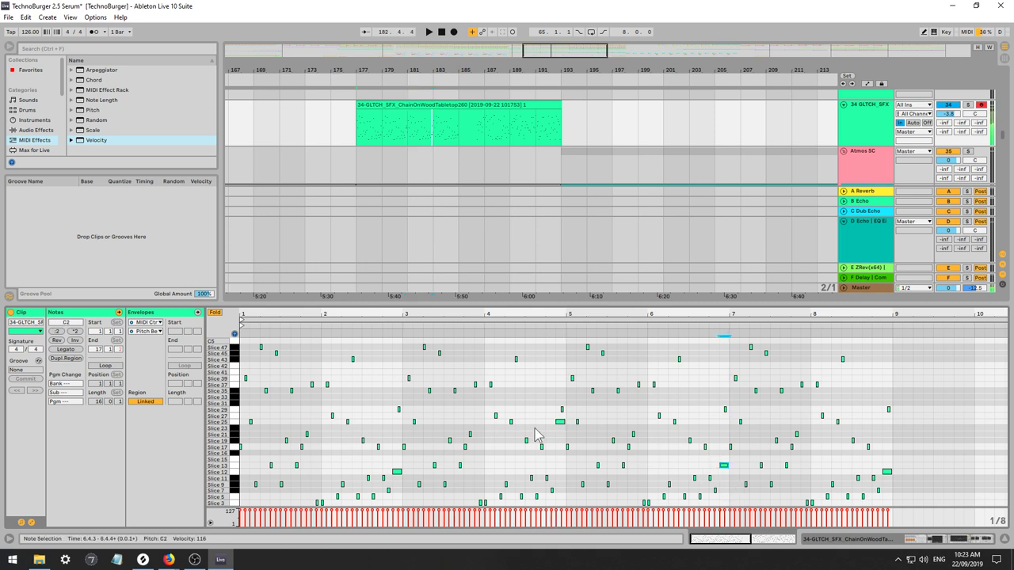
{"action": "left_click", "coordinate": [215, 312]}
{"action": "scroll", "coordinate": [514, 453], "scroll_direction": "down", "scroll_amount": 5}
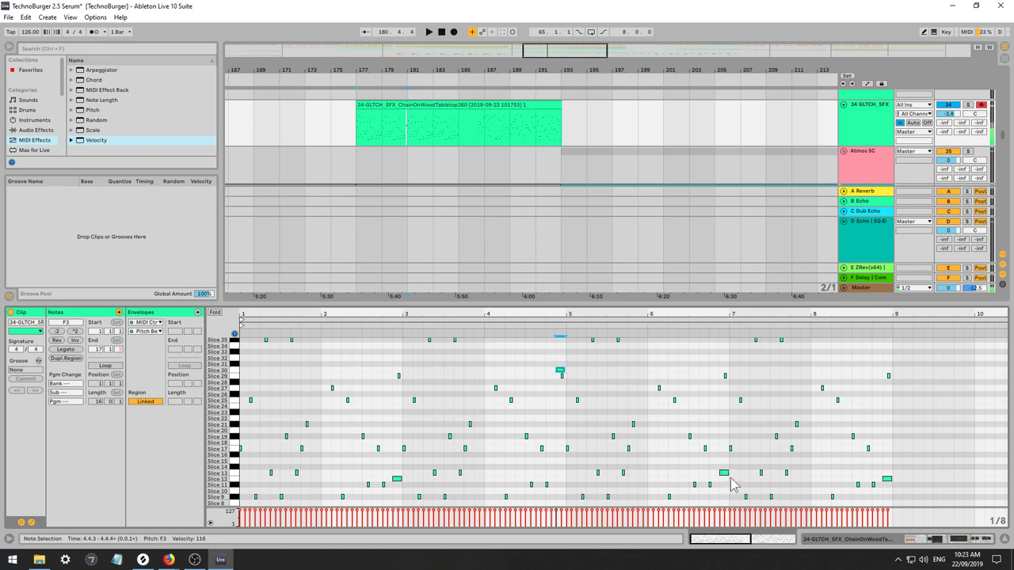
{"action": "left_click_drag", "start_coordinate": [724, 473], "coordinate": [724, 467]}
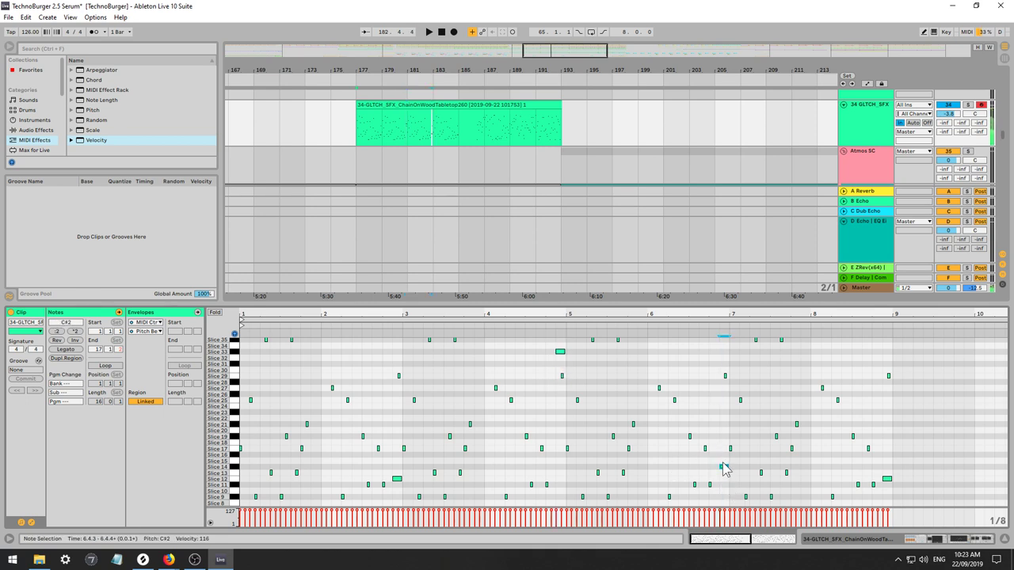
{"action": "scroll", "coordinate": [735, 465], "scroll_direction": "down", "scroll_amount": 3}
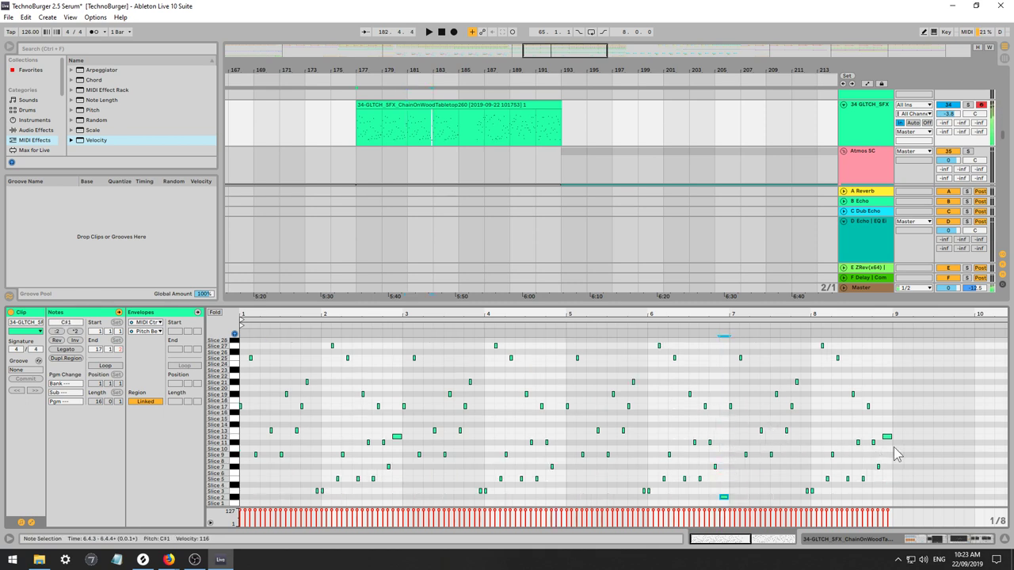
{"action": "left_click_drag", "start_coordinate": [889, 444], "coordinate": [904, 405]}
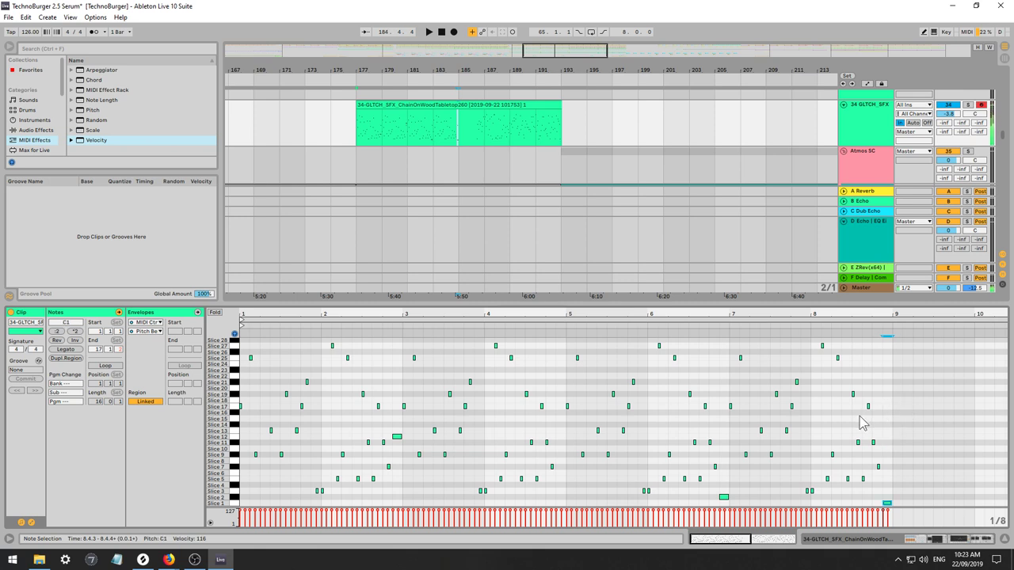
{"action": "key", "text": "space"}
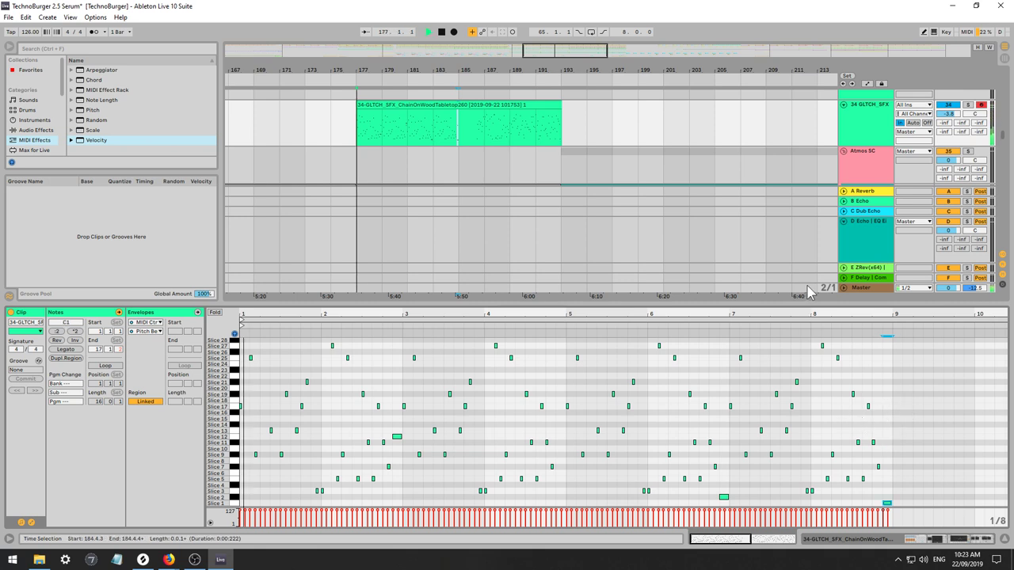
{"action": "left_click", "coordinate": [970, 105]}
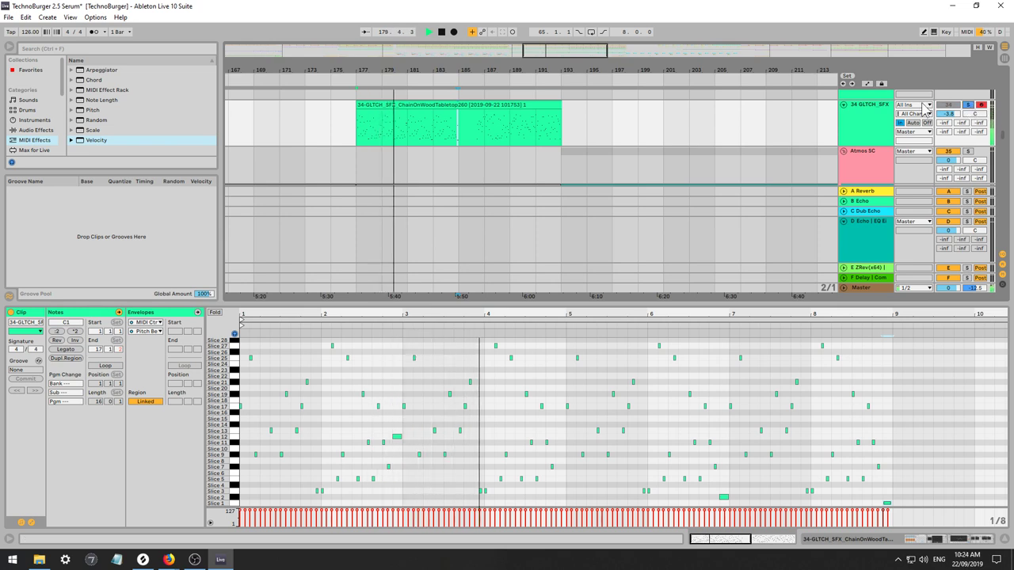
Raise the Simpler's volume-envelope Release from 50.0 ms to 53.8 ms.
{"action": "double_click", "coordinate": [876, 106]}
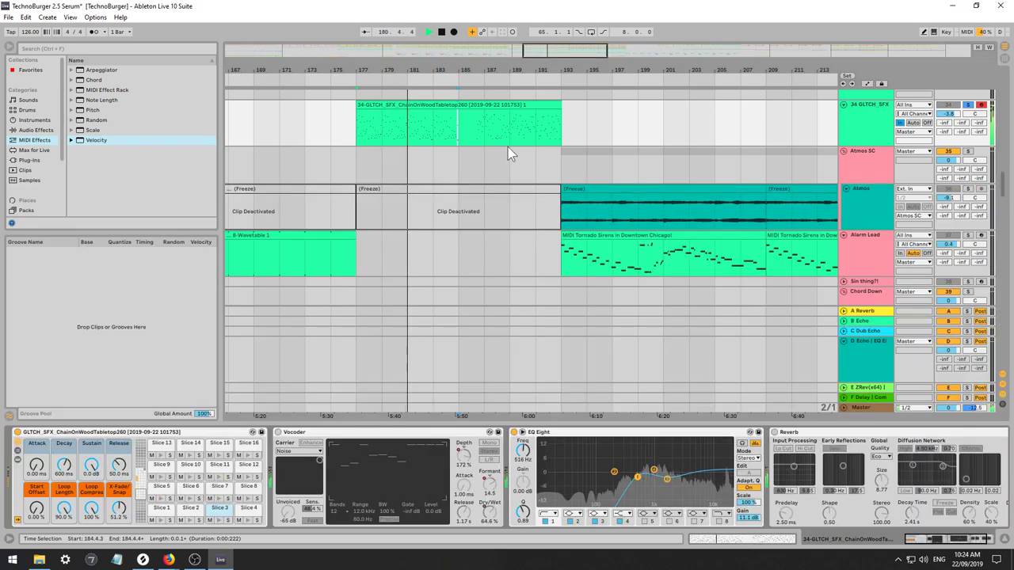
{"action": "double_click", "coordinate": [425, 124]}
{"action": "left_click", "coordinate": [487, 469]}
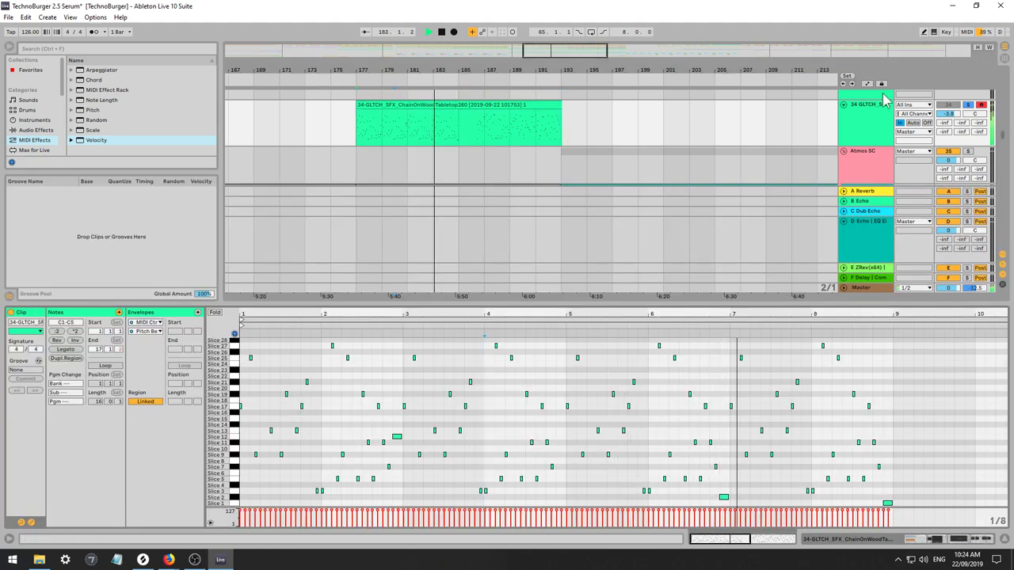
{"action": "double_click", "coordinate": [866, 104]}
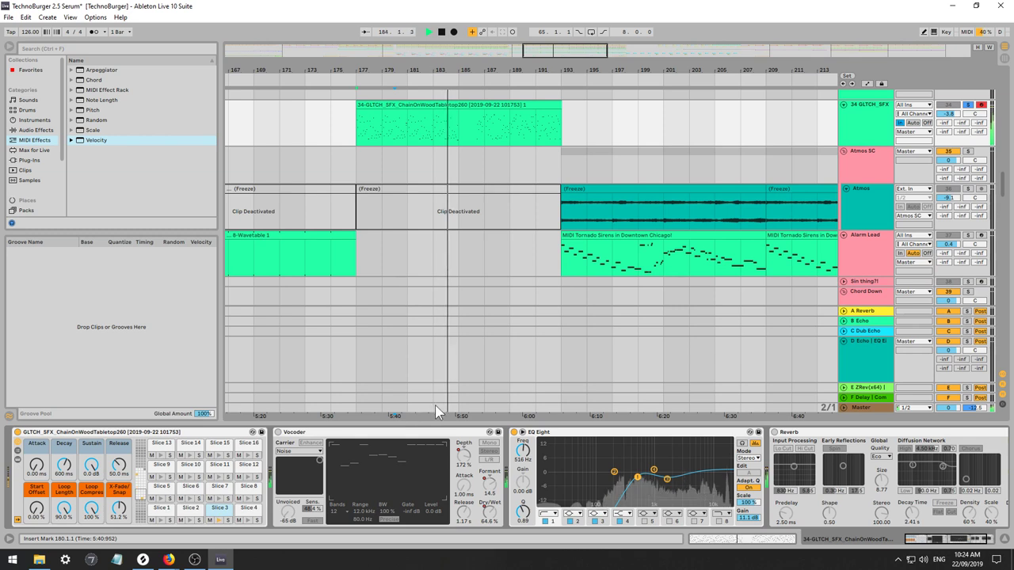
{"action": "key", "text": "space"}
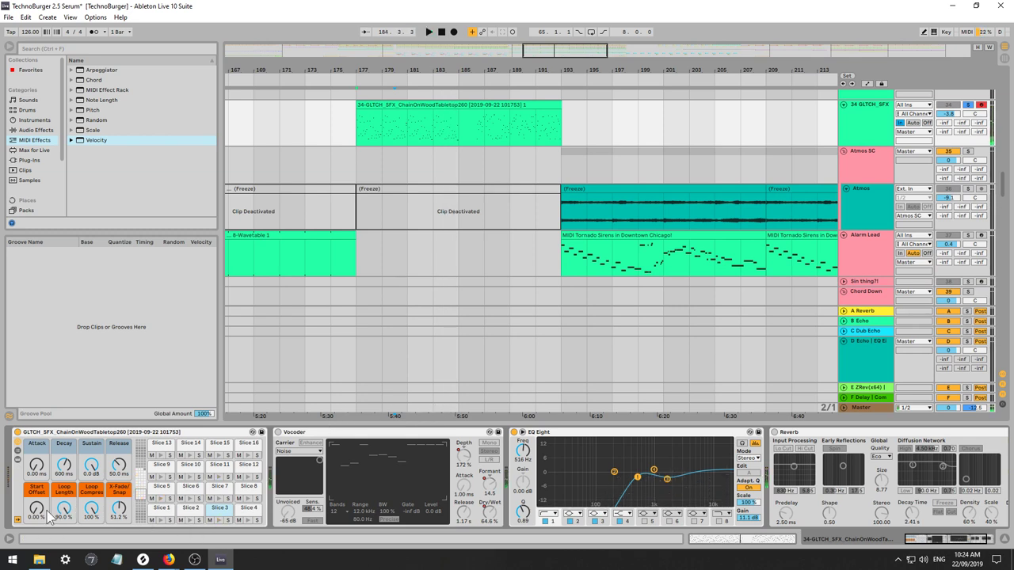
{"action": "mouse_move", "coordinate": [112, 475]}
{"action": "left_mouse_down"}
{"action": "mouse_move", "coordinate": [118, 438]}
{"action": "mouse_move", "coordinate": [118, 473]}
{"action": "left_mouse_up"}
Zoom in around bar 178 and replay the pattern from bar 177.
{"action": "key", "text": "space"}
{"action": "key", "text": "space"}
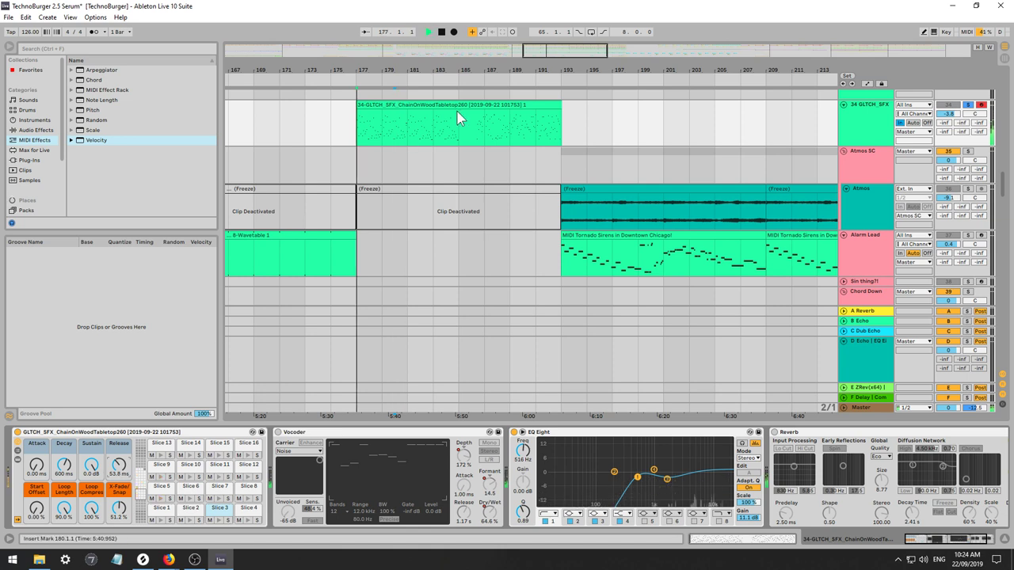
{"action": "key", "text": "space"}
{"action": "key", "text": "space"}
{"action": "left_click_drag", "start_coordinate": [378, 70], "coordinate": [508, 146]}
{"action": "key", "text": "space"}
{"action": "left_click", "coordinate": [326, 127]}
{"action": "key", "text": "space"}
{"action": "key", "text": "space"}
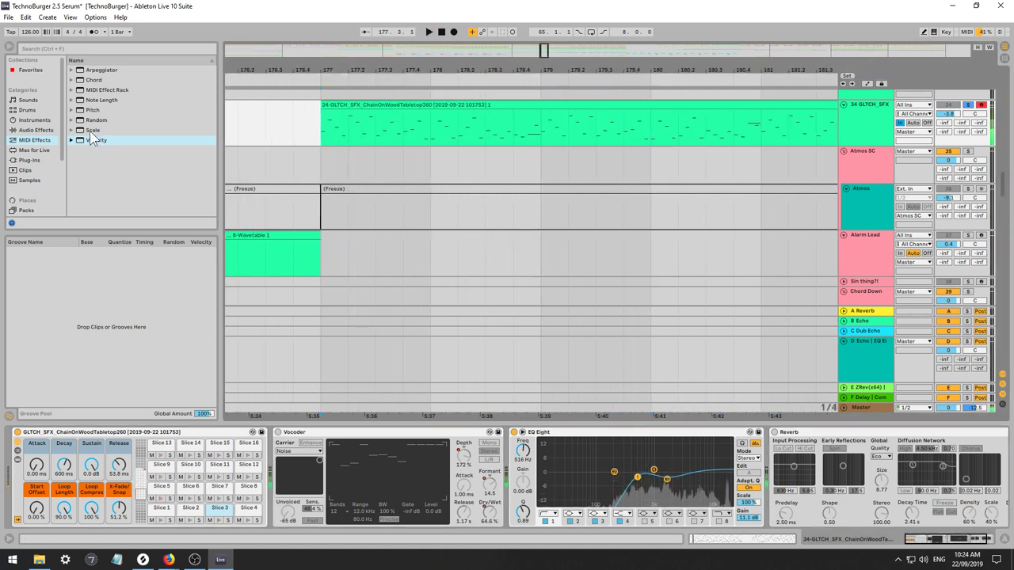
Search for lfo and insert the Max for Live LFO.amxd before the Vocoder.
{"action": "left_click", "coordinate": [39, 49]}
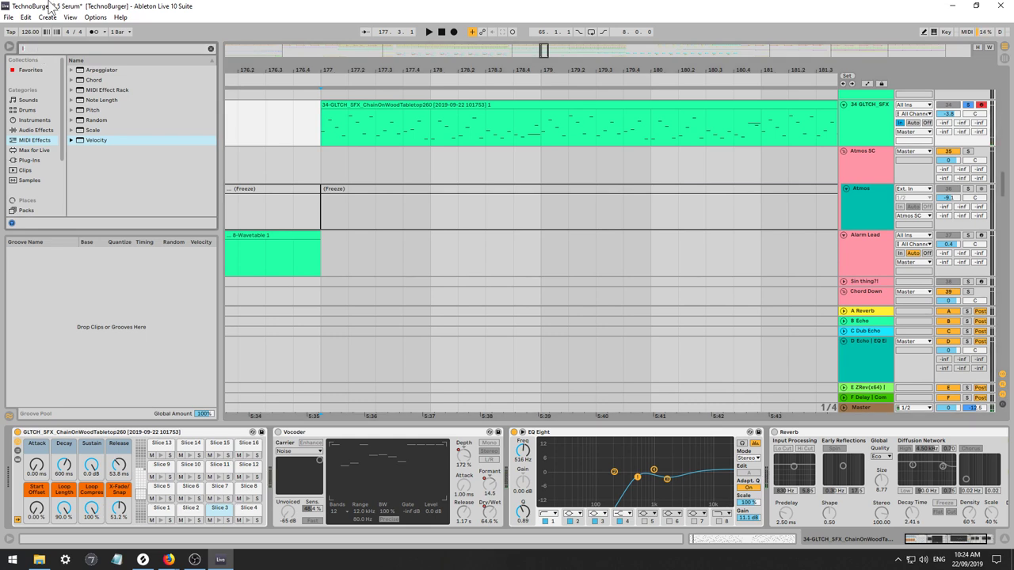
{"action": "type", "text": "lfo"}
{"action": "left_click", "coordinate": [38, 152]}
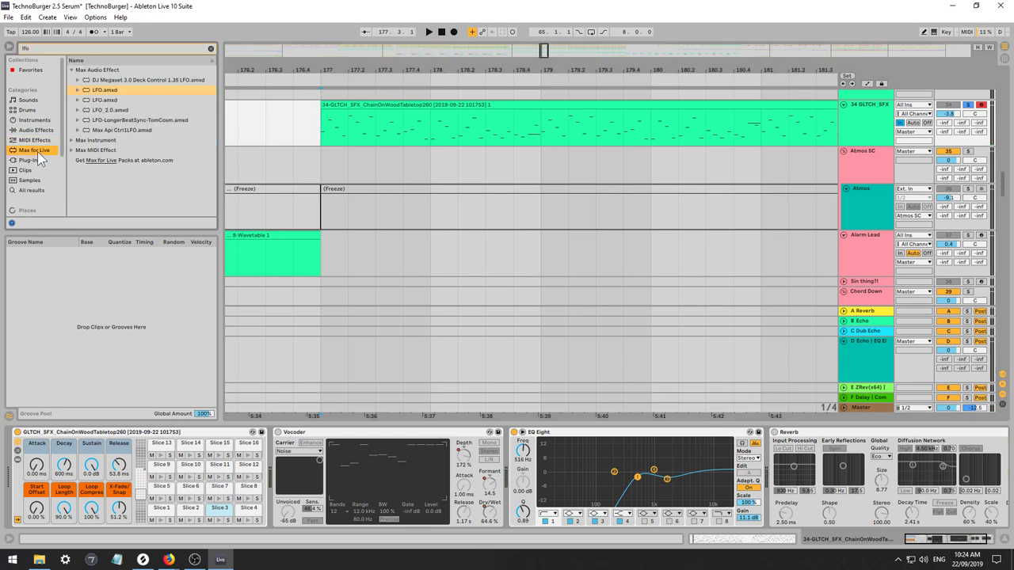
{"action": "left_click", "coordinate": [95, 101]}
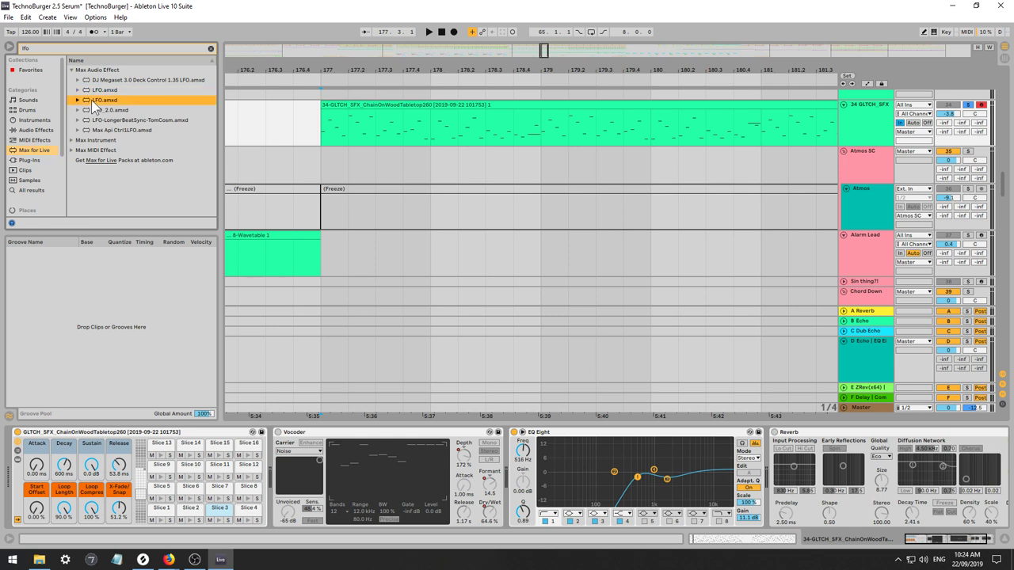
{"action": "left_click_drag", "start_coordinate": [221, 376], "coordinate": [272, 451]}
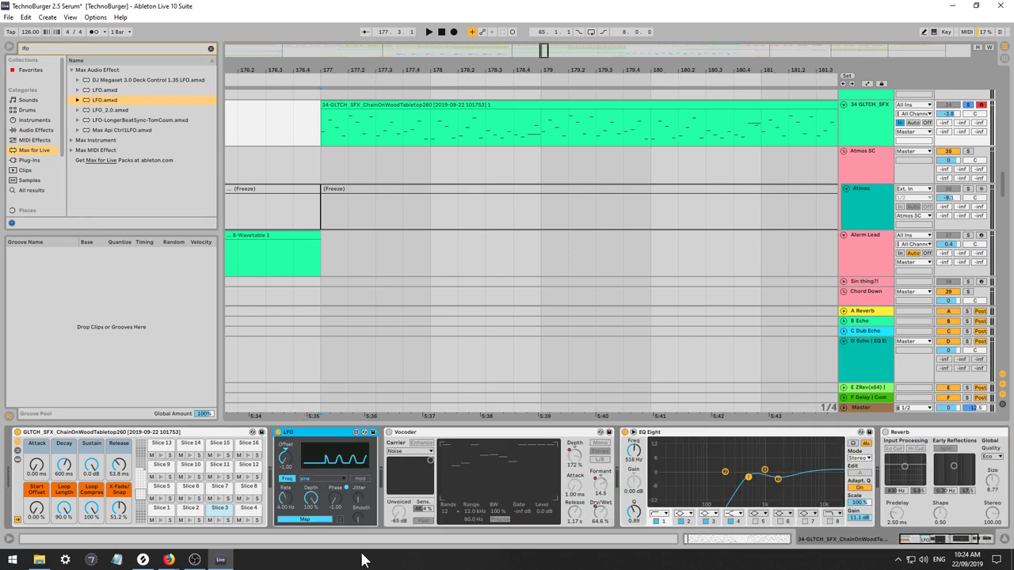
Give the LFO a random waveform synced at 1/16 and lower its depth to 8.48%.
{"action": "left_click", "coordinate": [311, 480]}
{"action": "left_click", "coordinate": [320, 530]}
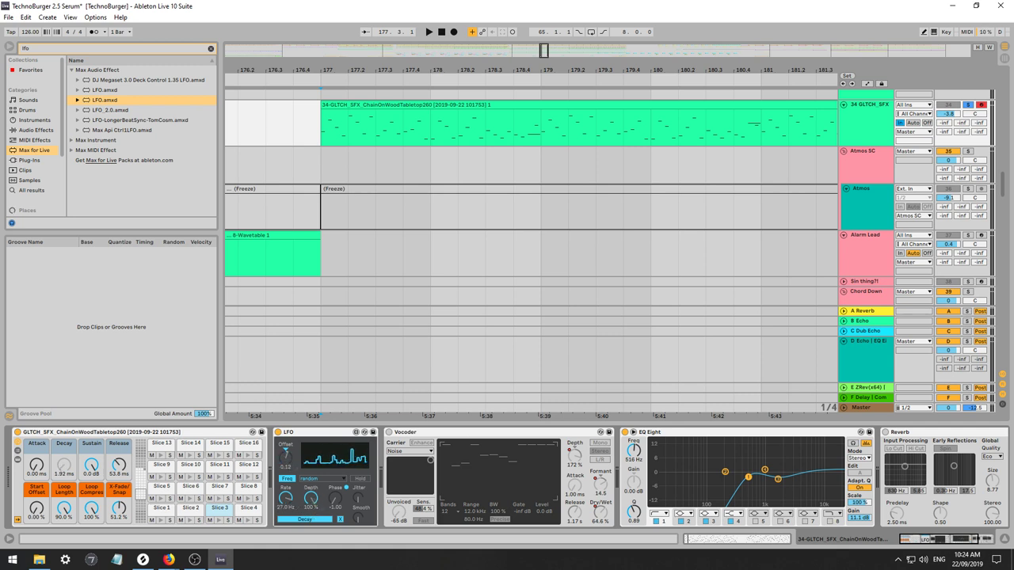
{"action": "left_click", "coordinate": [289, 480]}
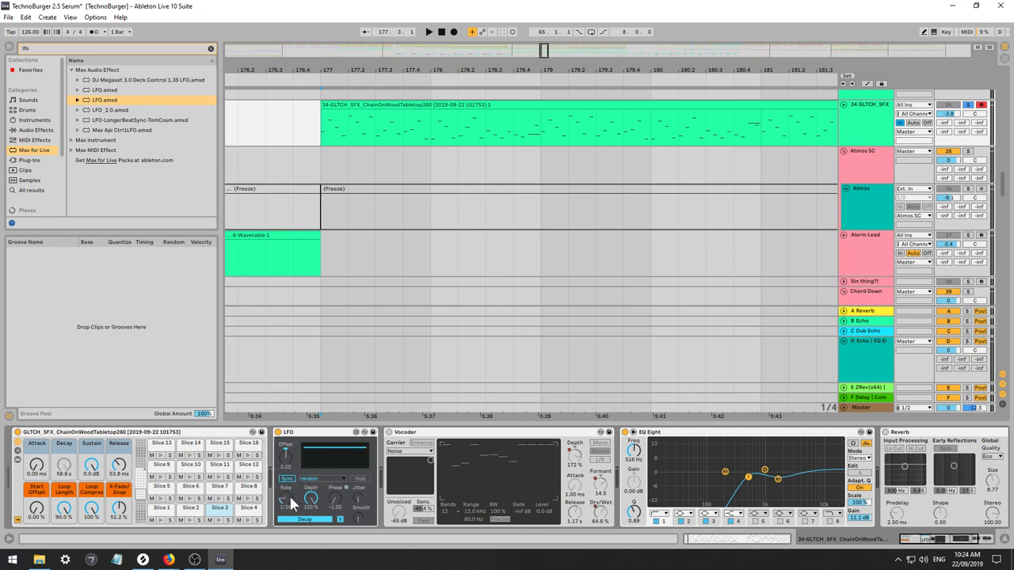
{"action": "key", "text": "space"}
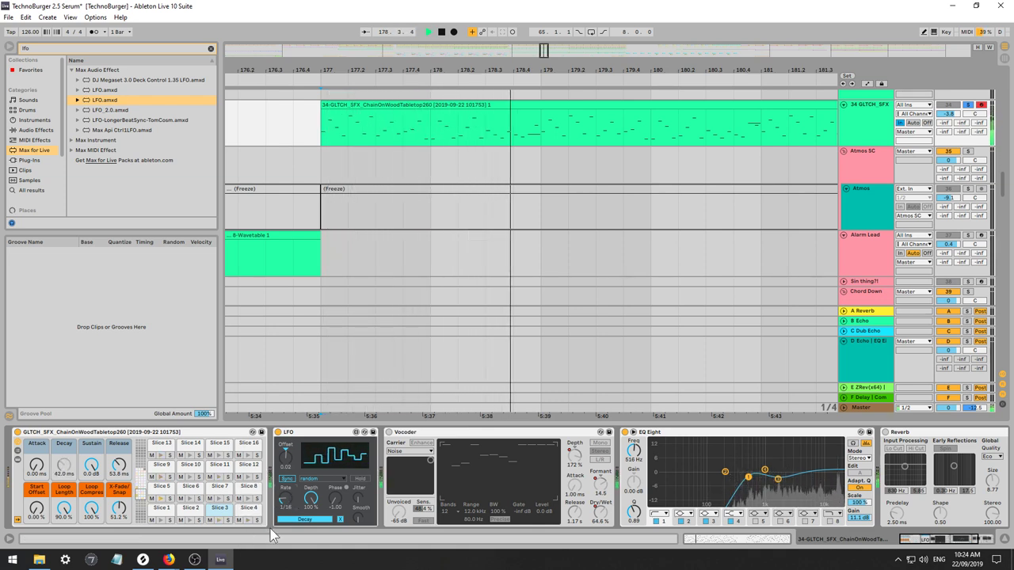
{"action": "key", "text": "space"}
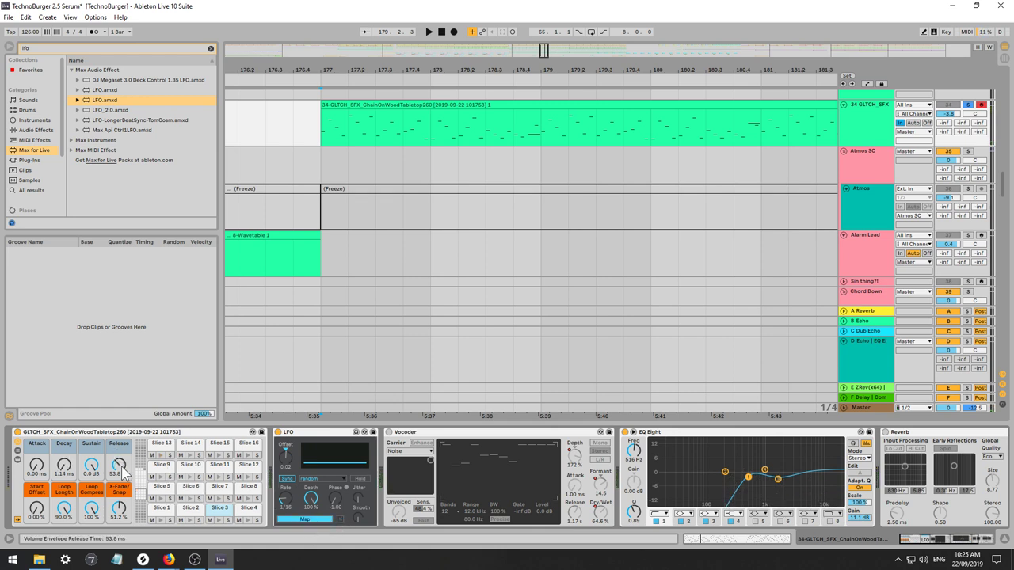
{"action": "key", "text": "space"}
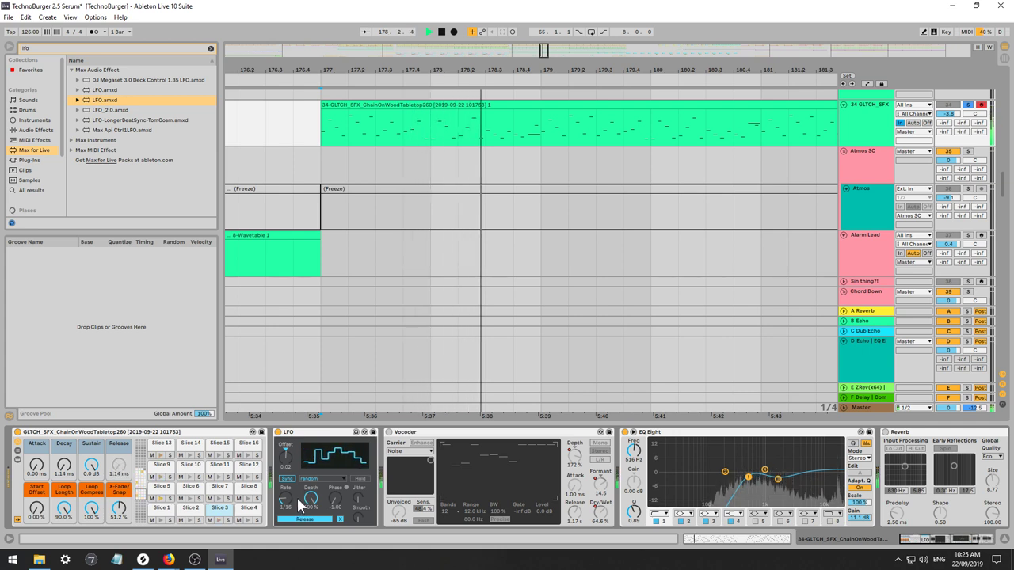
{"action": "left_click_drag", "start_coordinate": [310, 499], "coordinate": [311, 556]}
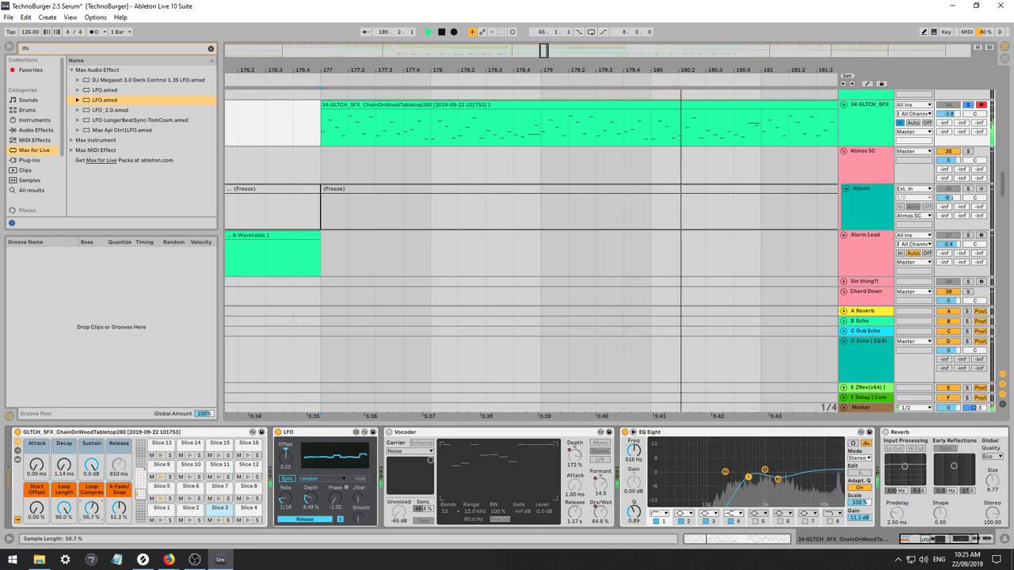
Shape a V-shaped dip in the Loop Compress automation around bar 179, down to 20.5%.
{"action": "key", "text": "a"}
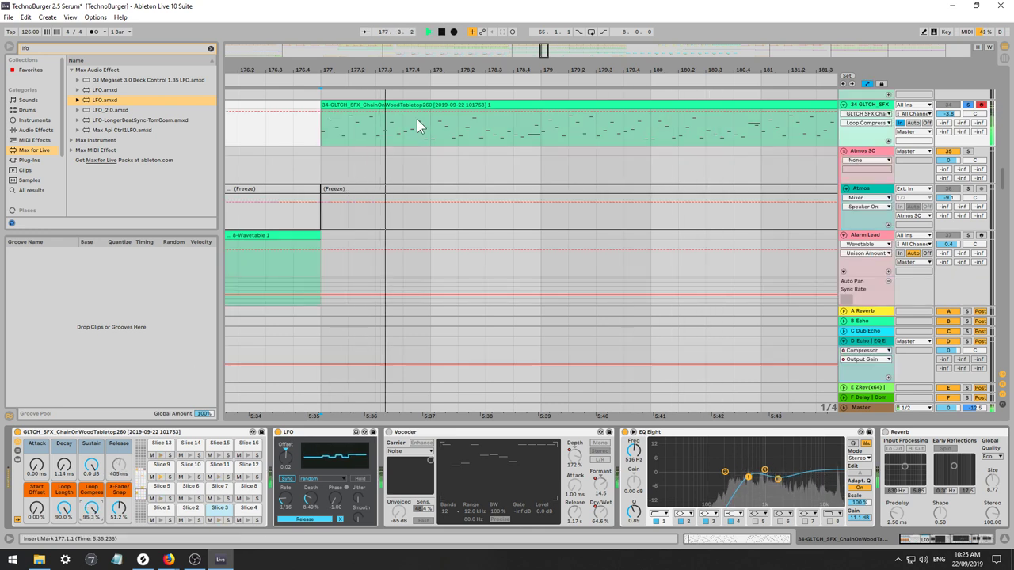
{"action": "left_click", "coordinate": [486, 111]}
{"action": "left_click_drag", "start_coordinate": [514, 111], "coordinate": [541, 134]}
{"action": "key", "text": "space"}
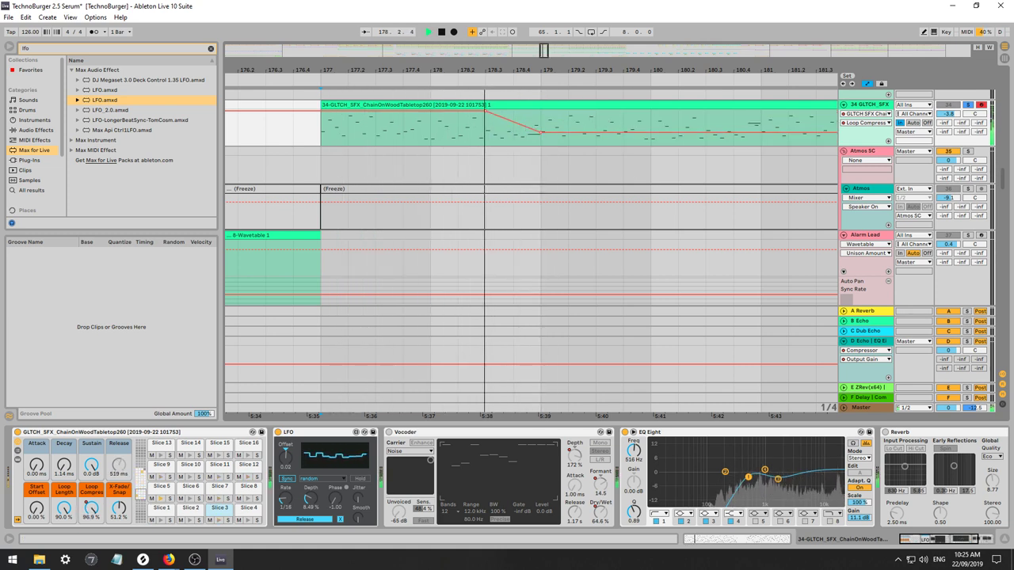
{"action": "left_click_drag", "start_coordinate": [634, 69], "coordinate": [581, 68]}
{"action": "key", "text": "space"}
{"action": "key", "text": "space"}
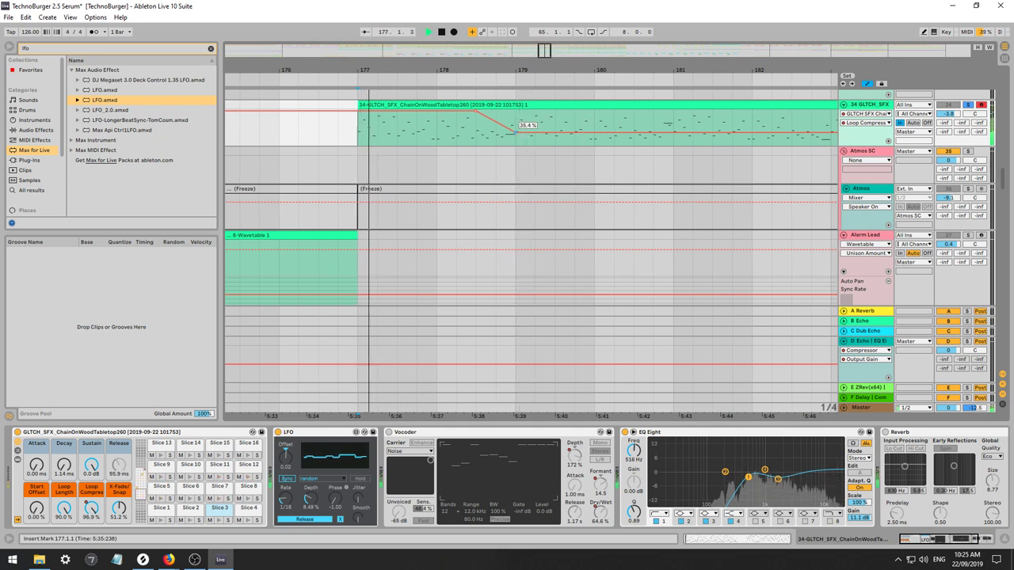
{"action": "left_click_drag", "start_coordinate": [516, 132], "coordinate": [515, 138]}
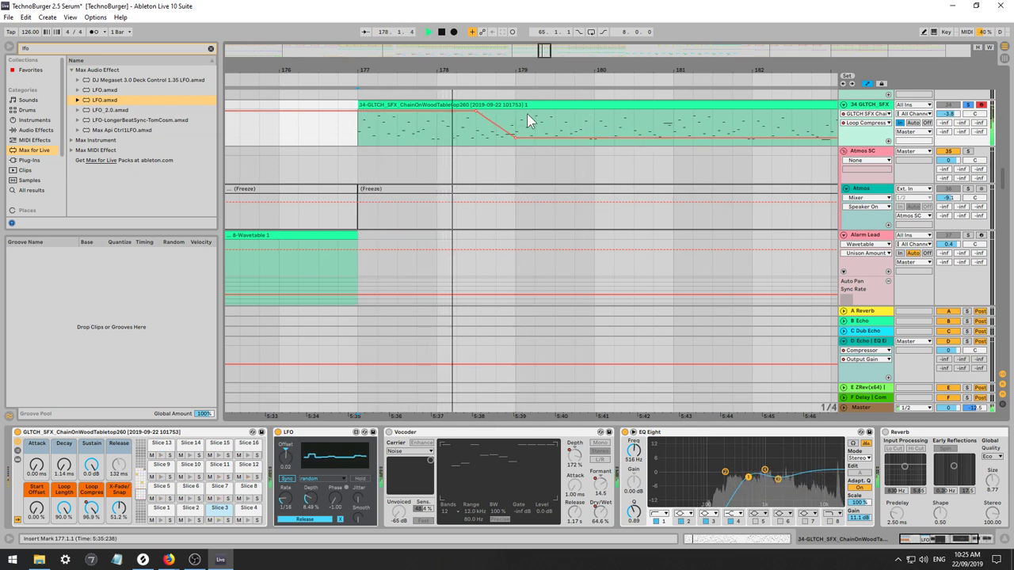
{"action": "left_click_drag", "start_coordinate": [371, 130], "coordinate": [464, 140]}
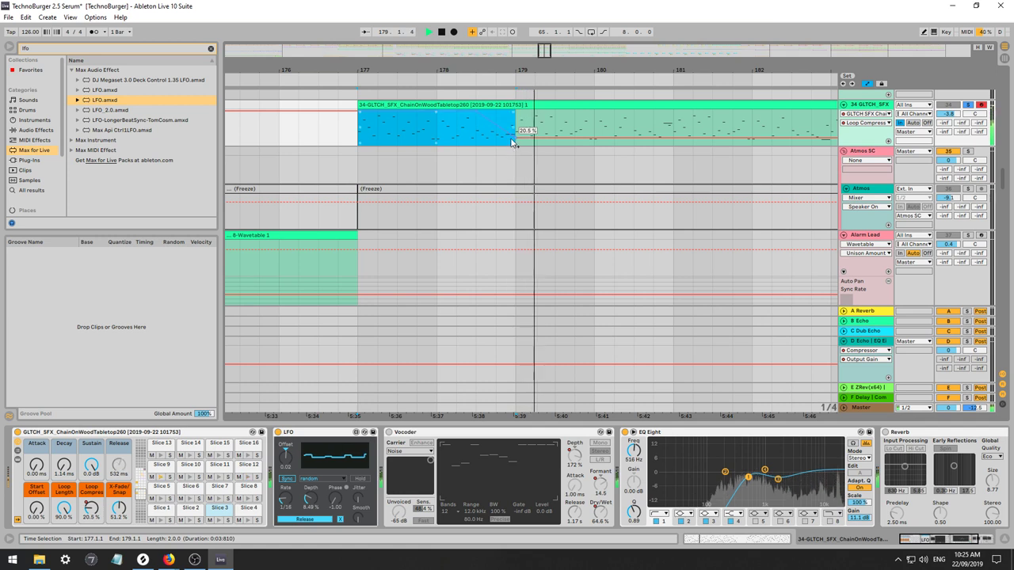
{"action": "key", "text": "space"}
{"action": "key", "text": "space"}
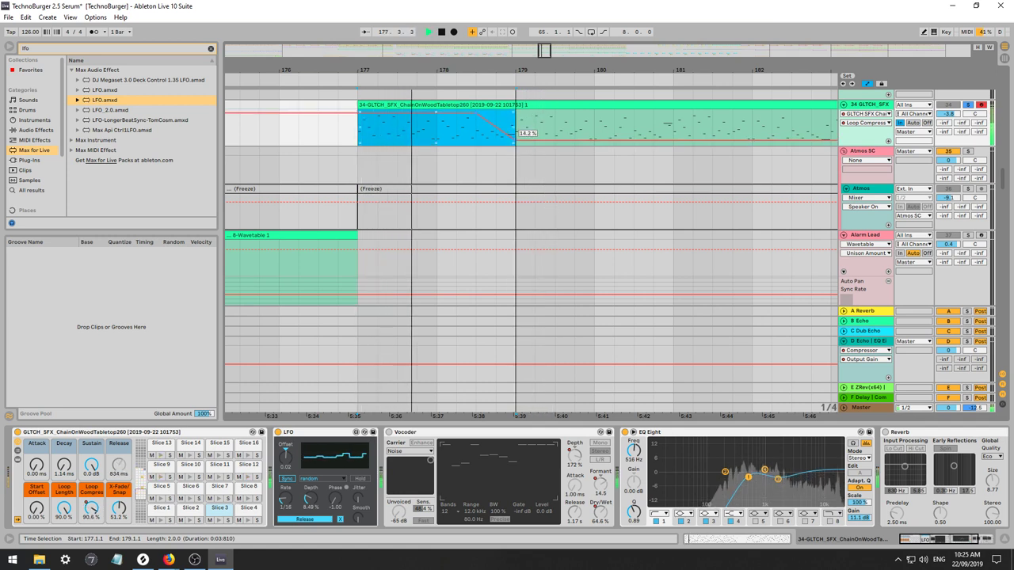
{"action": "left_click", "coordinate": [512, 128]}
{"action": "left_click_drag", "start_coordinate": [515, 139], "coordinate": [555, 111]}
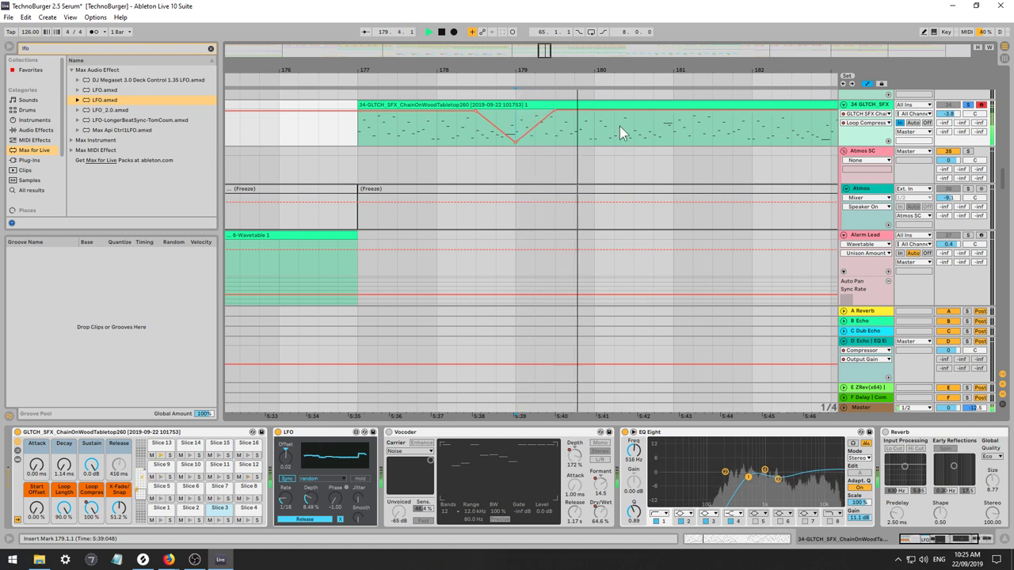
Repeat the two-bar V automation shape several times along the clip with Ctrl+D.
{"action": "left_click_drag", "start_coordinate": [437, 136], "coordinate": [593, 137]}
{"action": "key", "text": "ctrl+d"}
{"action": "key", "text": "ctrl+d"}
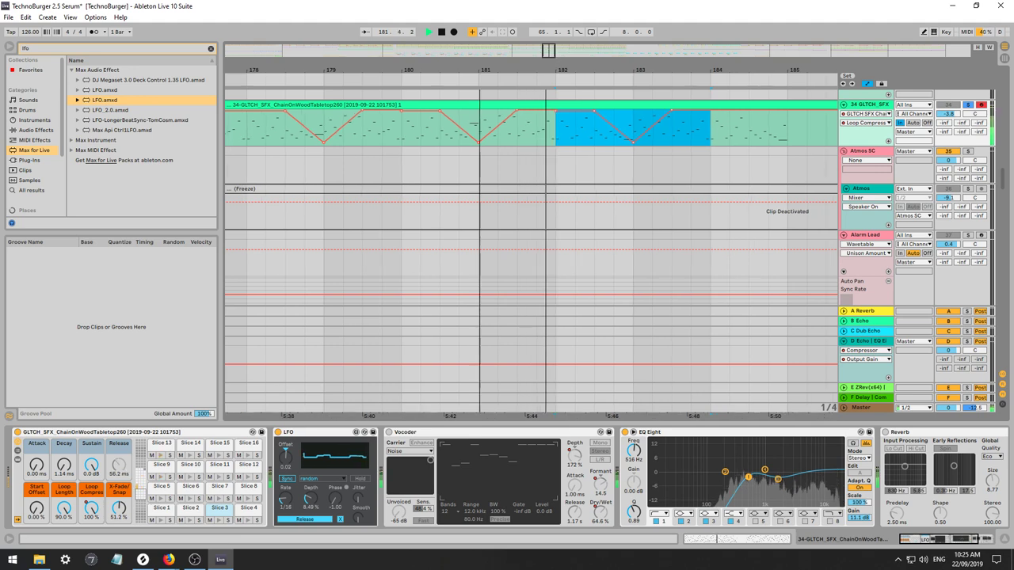
{"action": "key", "text": "minus"}
{"action": "key", "text": "ctrl+d"}
{"action": "key", "text": "ctrl+d"}
{"action": "key", "text": "ctrl+d"}
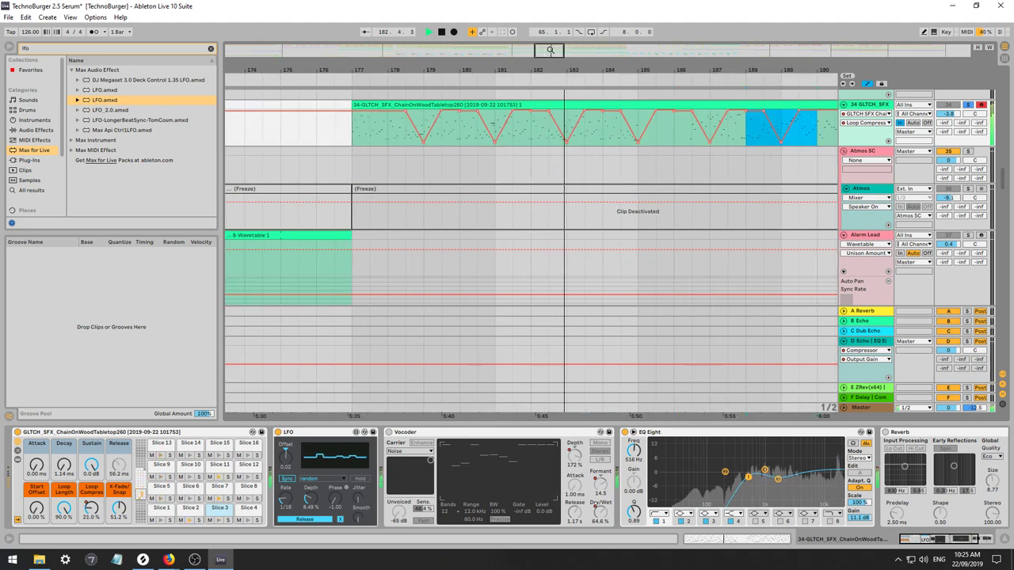
{"action": "left_click_drag", "start_coordinate": [551, 50], "coordinate": [561, 73]}
{"action": "key", "text": "ctrl+d"}
{"action": "key", "text": "ctrl+d"}
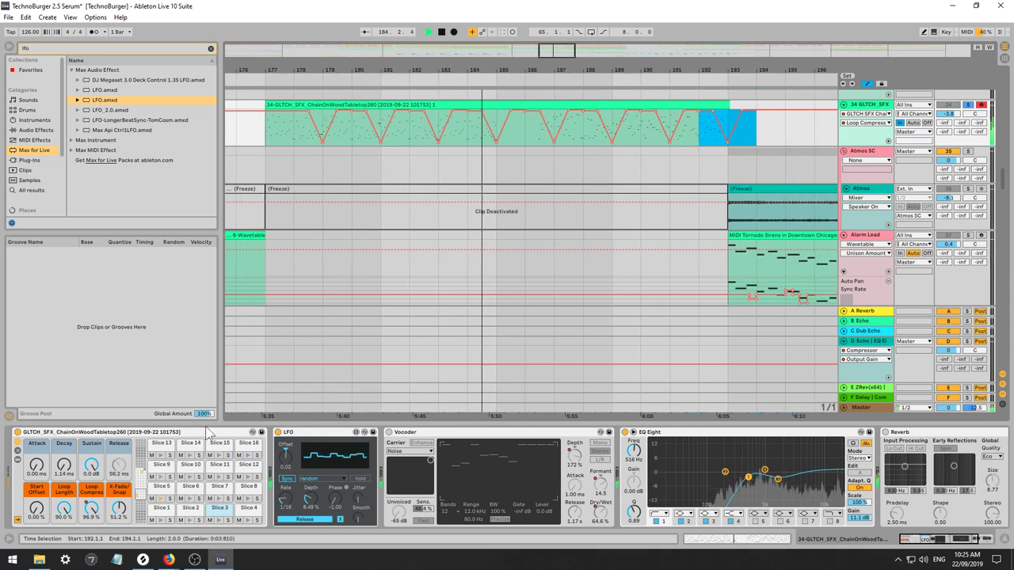
{"action": "key", "text": "space"}
{"action": "key", "text": "space"}
Make the Loop Length automation fall from 90% toward bar 179, with a breakpoint at 87.2%.
{"action": "left_click", "coordinate": [64, 509]}
{"action": "key", "text": "space"}
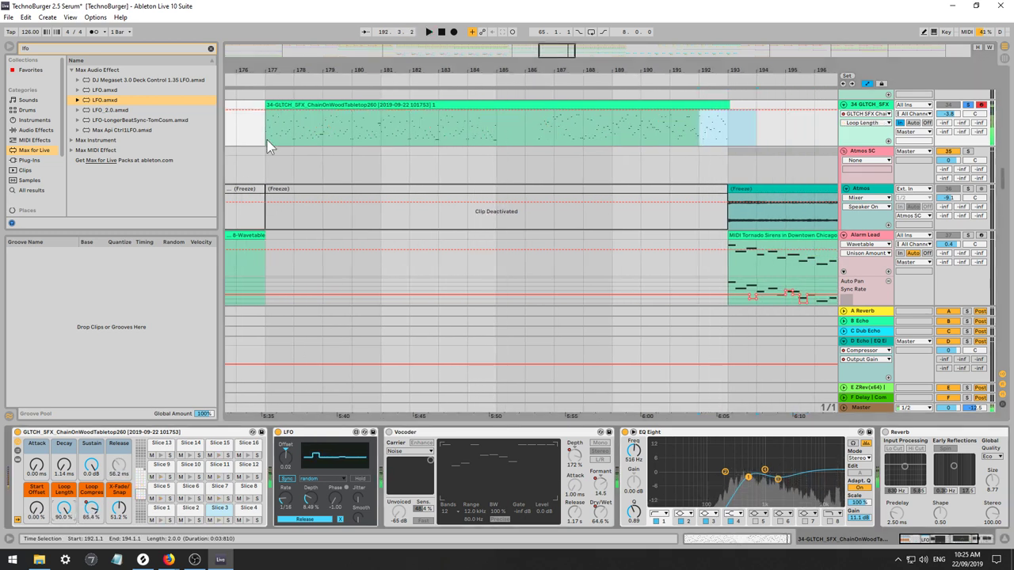
{"action": "left_click", "coordinate": [267, 141]}
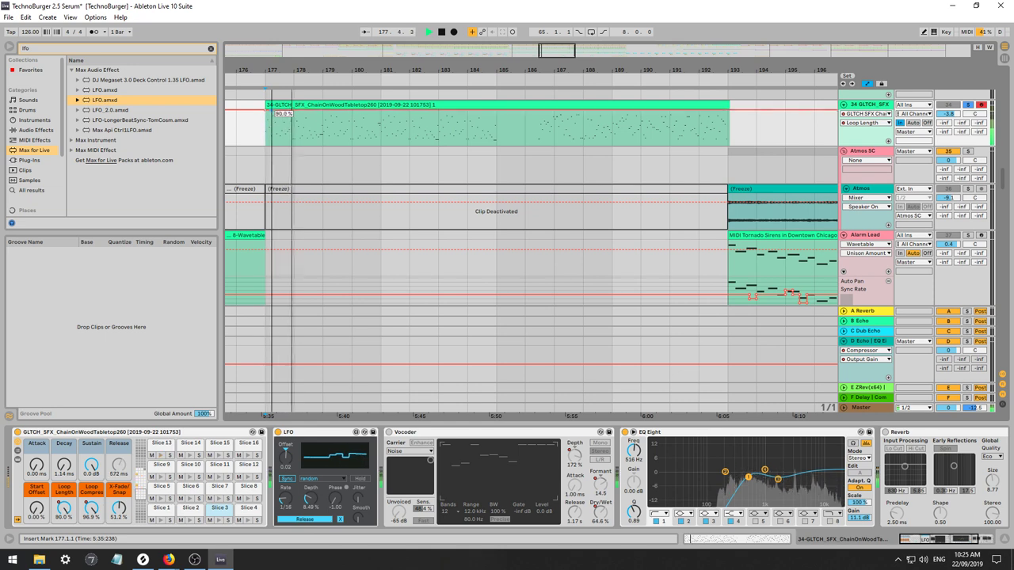
{"action": "left_click_drag", "start_coordinate": [272, 110], "coordinate": [324, 130]}
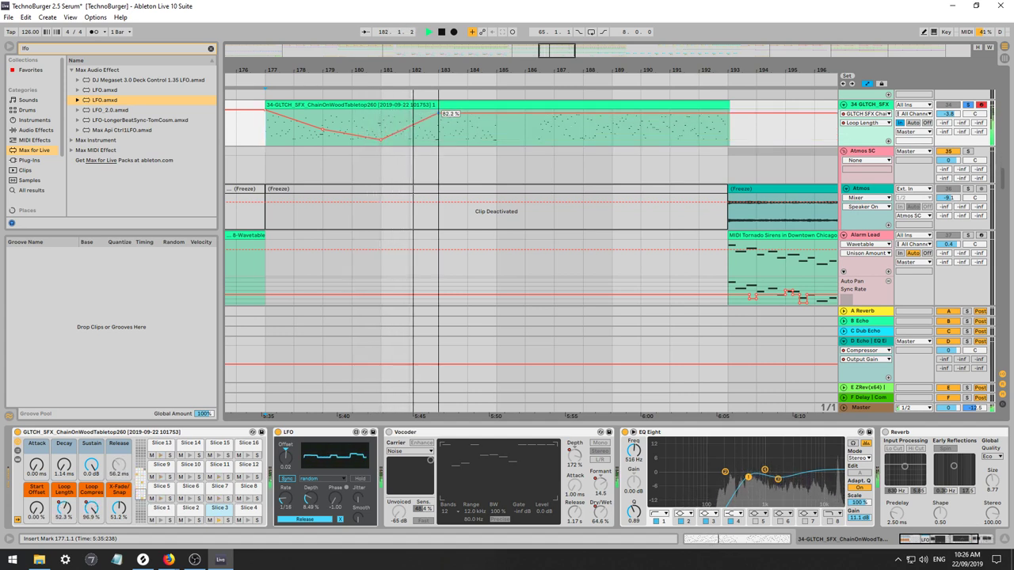
{"action": "left_click_drag", "start_coordinate": [438, 113], "coordinate": [497, 111]}
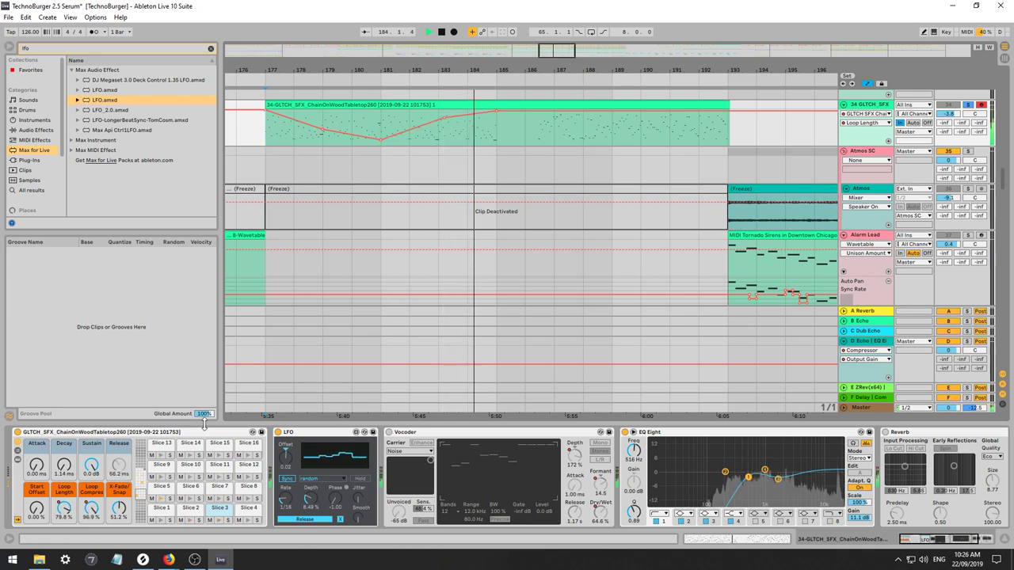
Re-enable automation, raise the bar 181 Loop Compress breakpoint to 13.4%, and duplicate bars 178–182 to 182–186.
{"action": "left_click", "coordinate": [93, 509]}
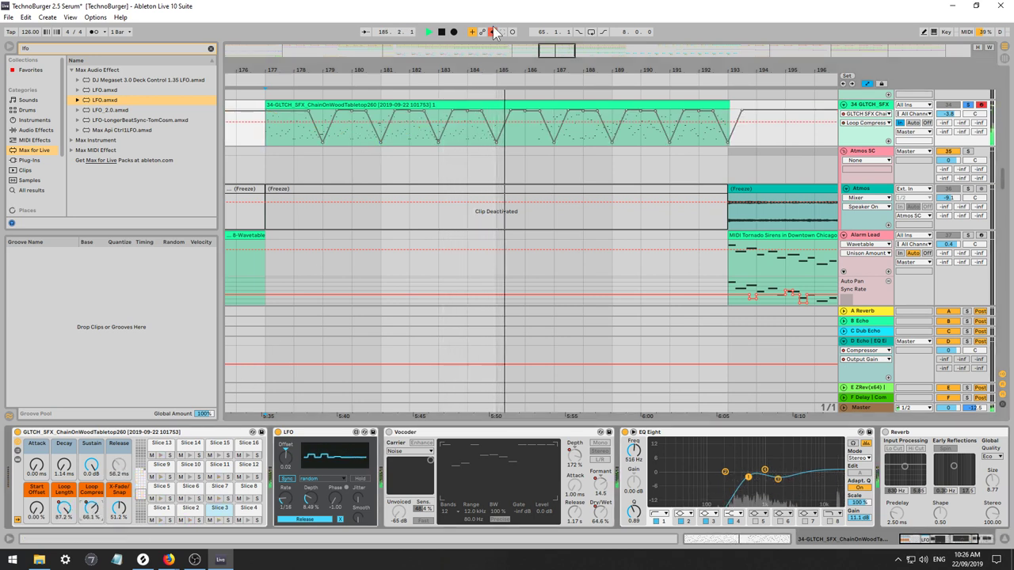
{"action": "left_click", "coordinate": [492, 32]}
{"action": "left_click_drag", "start_coordinate": [381, 145], "coordinate": [381, 142]}
{"action": "key", "text": "space"}
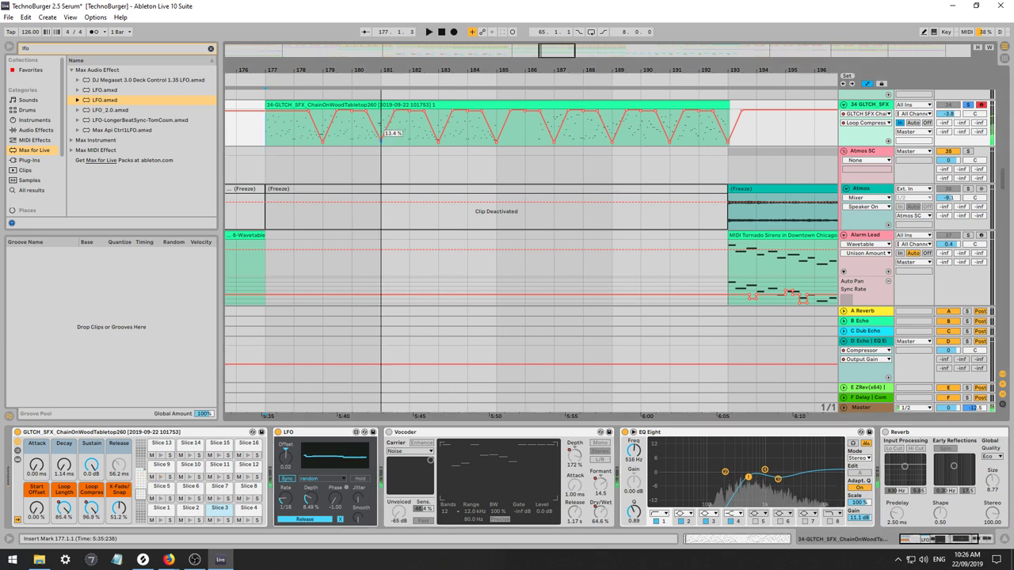
{"action": "left_click_drag", "start_coordinate": [272, 140], "coordinate": [402, 140]}
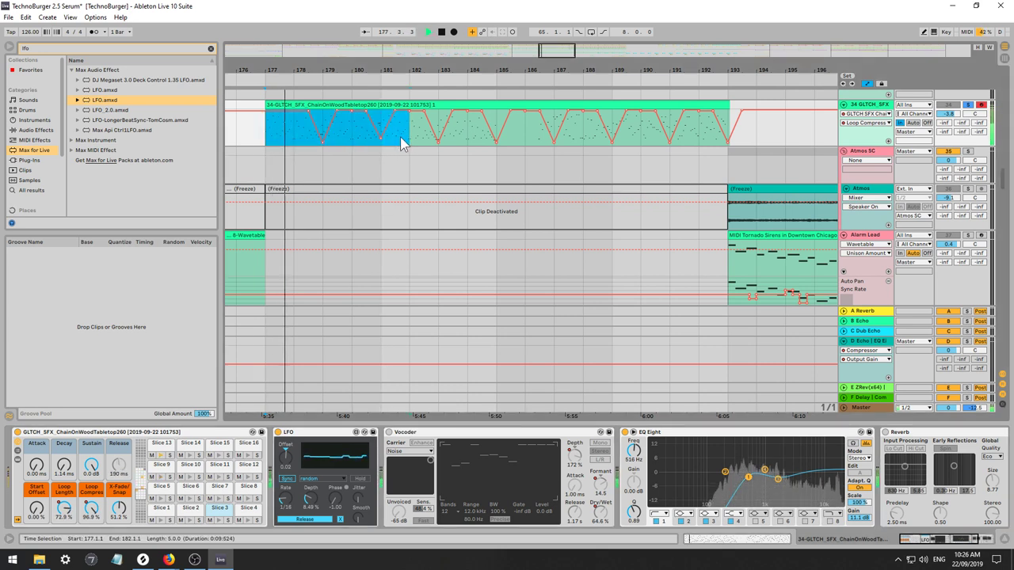
{"action": "left_click_drag", "start_coordinate": [295, 135], "coordinate": [415, 136]}
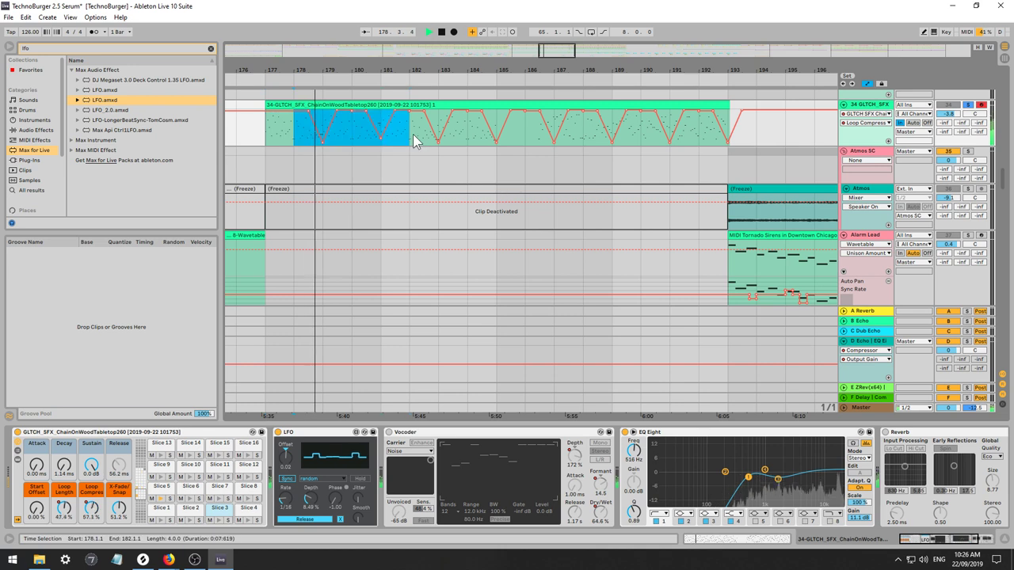
{"action": "key", "text": "ctrl+d"}
{"action": "key", "text": "ctrl+d"}
{"action": "key", "text": "ctrl+d"}
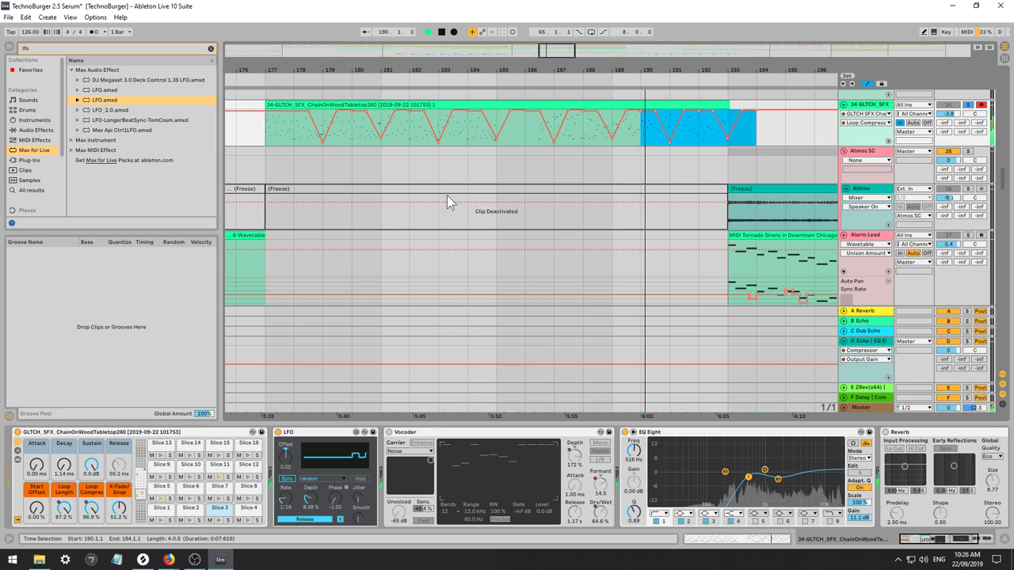
{"action": "left_click", "coordinate": [270, 105]}
Open the glitch clip's notes, fold to used slices, zoom to four bars, and delete a bar-1 Slice 9 note.
{"action": "double_click", "coordinate": [272, 109]}
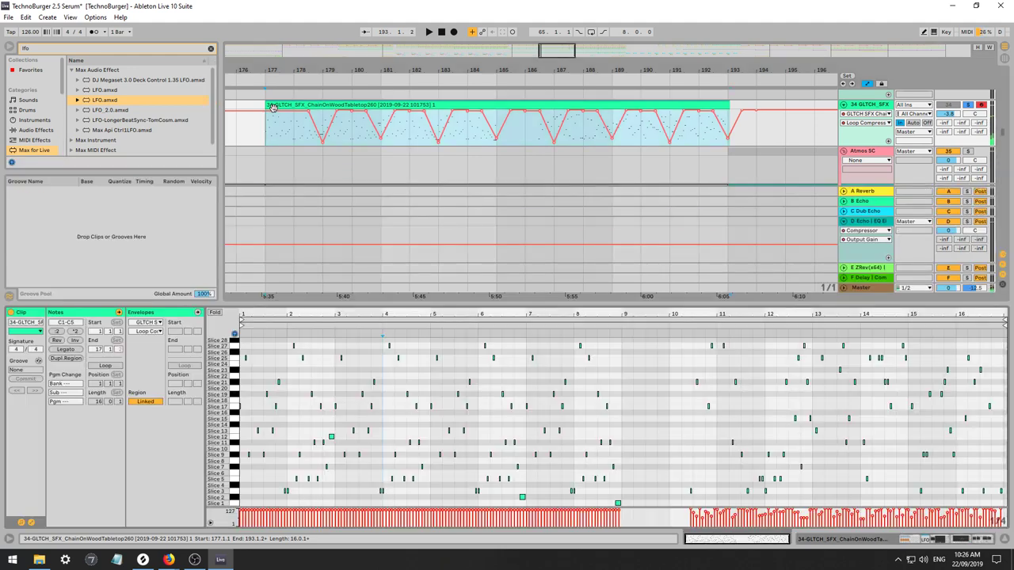
{"action": "left_click", "coordinate": [251, 325]}
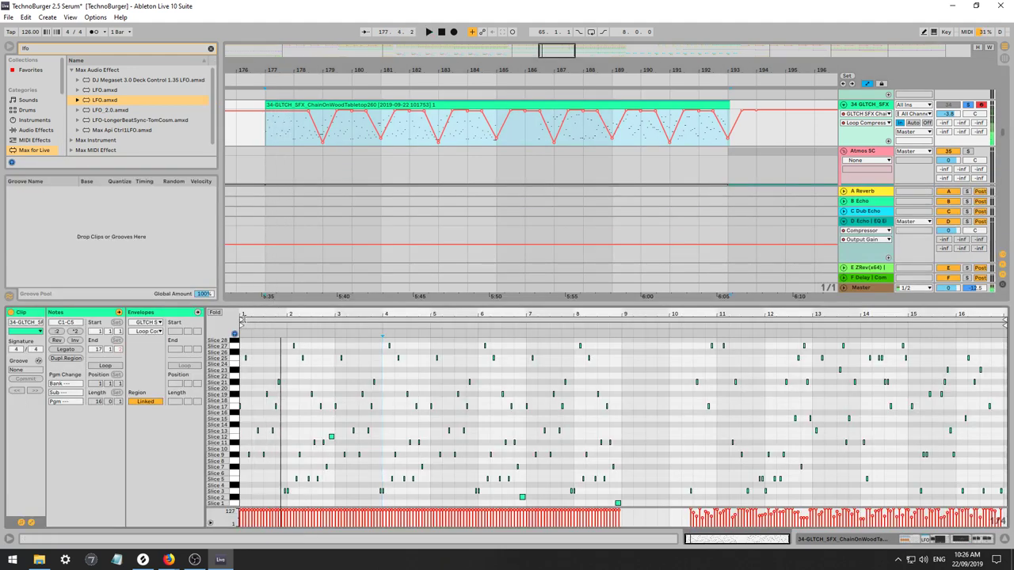
{"action": "key", "text": "f"}
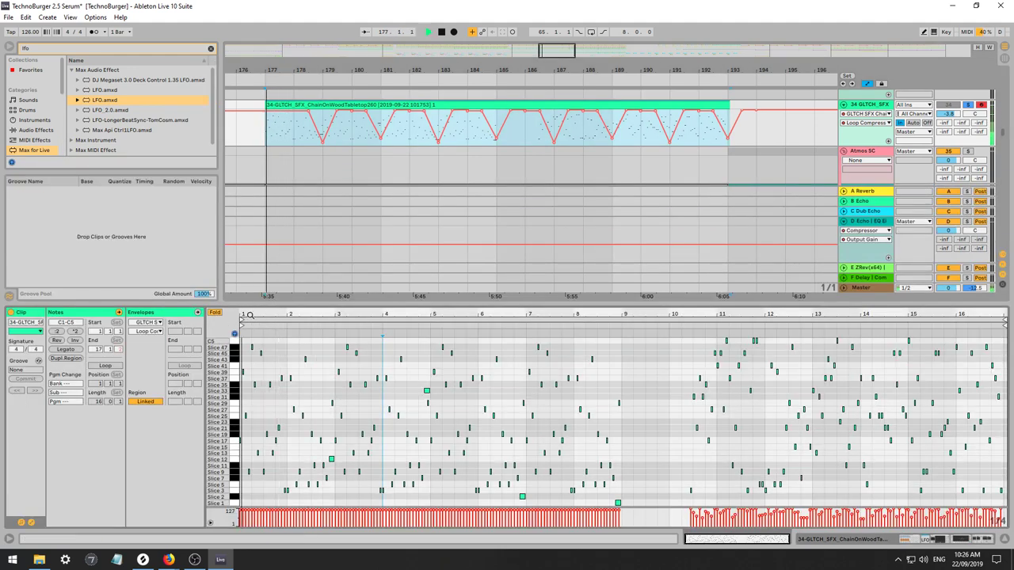
{"action": "left_click_drag", "start_coordinate": [250, 316], "coordinate": [252, 376]}
{"action": "key", "text": "space"}
{"action": "key", "text": "space"}
{"action": "key", "text": "space"}
{"action": "left_click", "coordinate": [251, 372]}
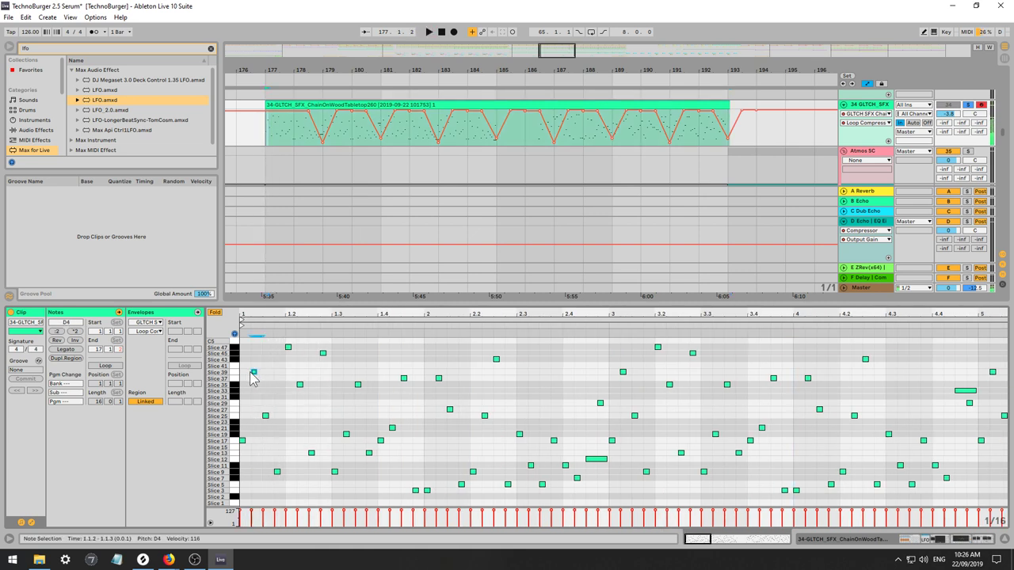
{"action": "key", "text": "space"}
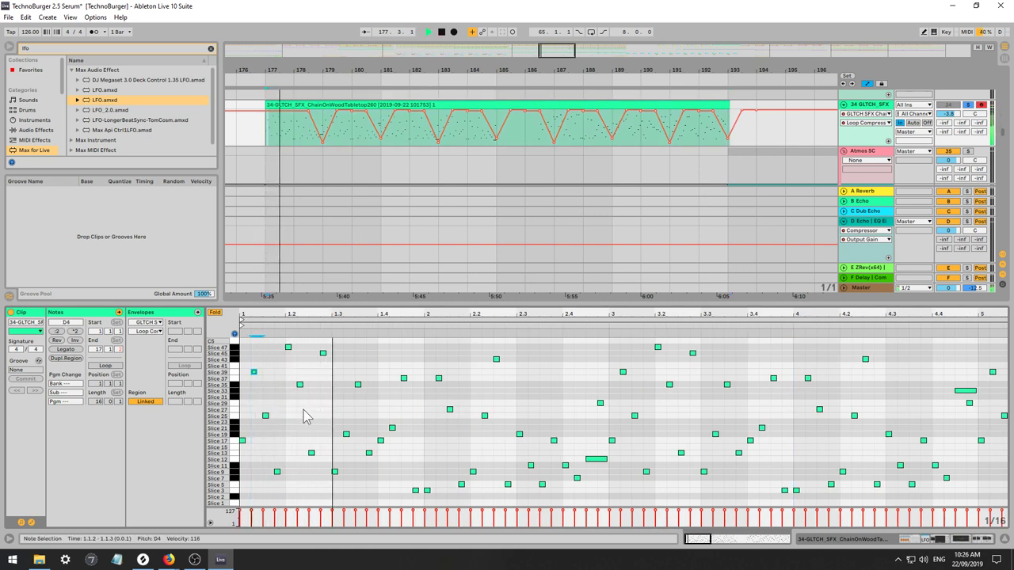
{"action": "left_click", "coordinate": [277, 473]}
{"action": "key", "text": "Delete"}
{"action": "key", "text": "space"}
{"action": "key", "text": "space"}
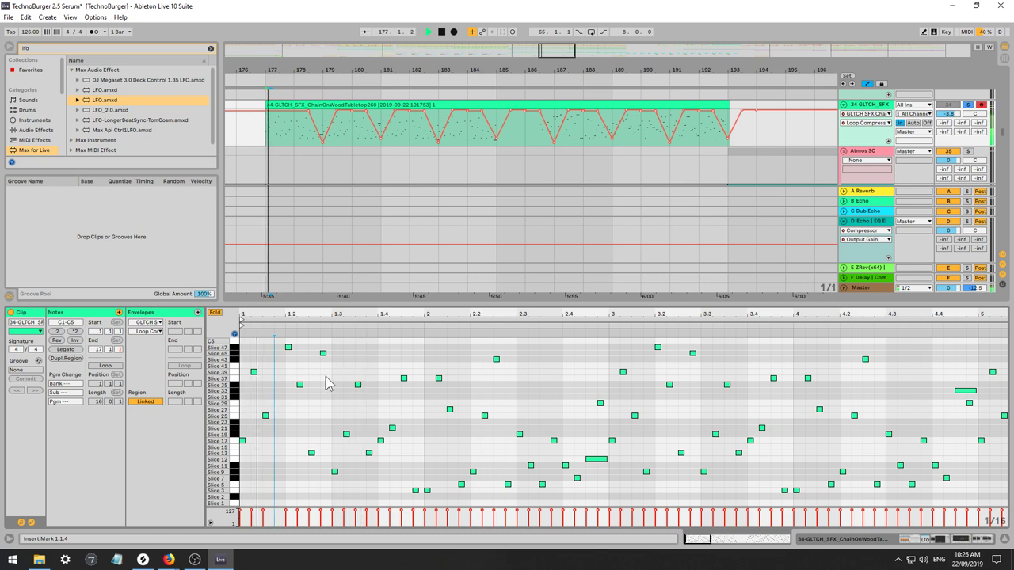
{"action": "key", "text": "space"}
Audition the pattern and delete the two Slice 3 notes.
{"action": "left_click", "coordinate": [301, 385]}
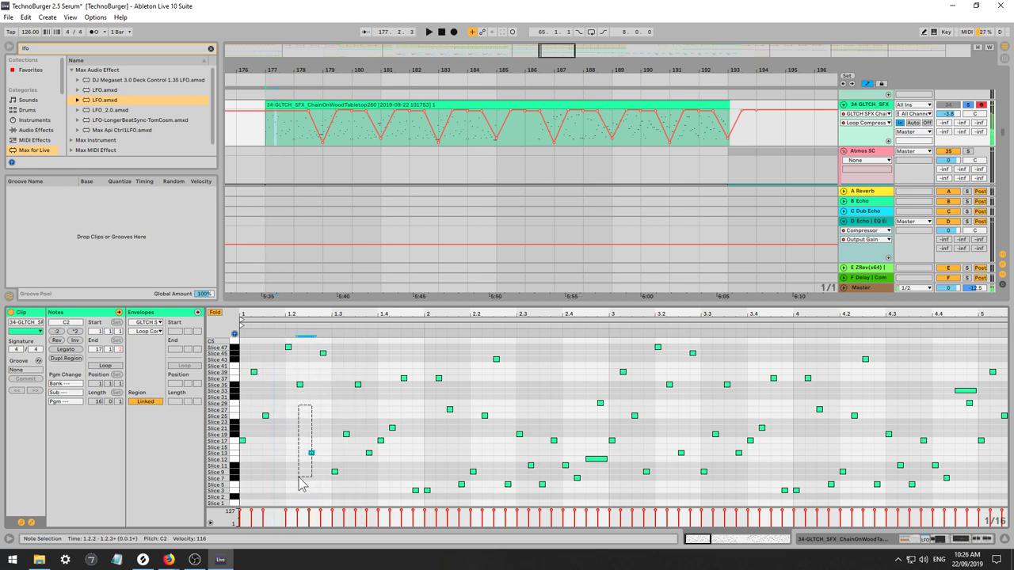
{"action": "key", "text": "space"}
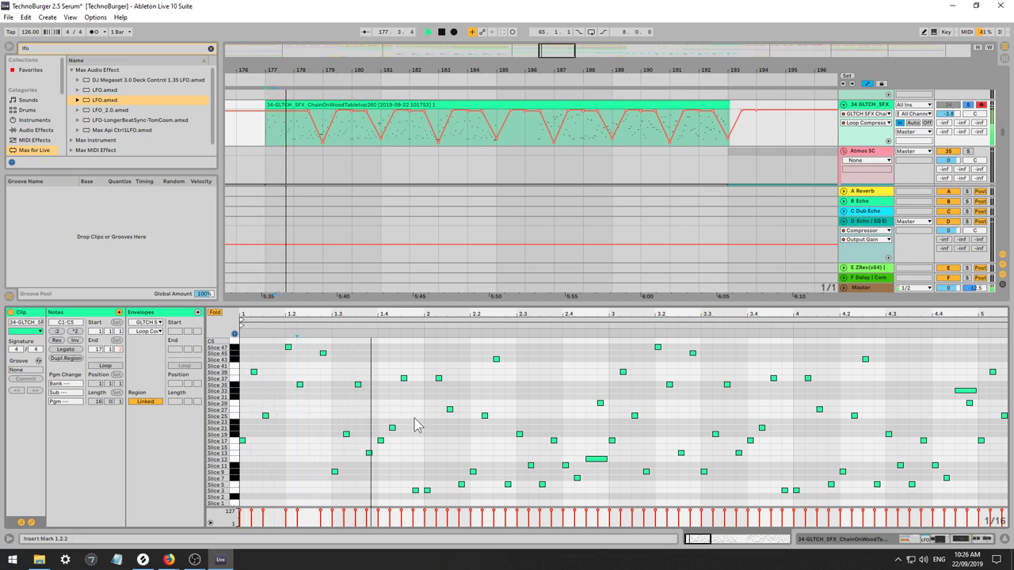
{"action": "left_click", "coordinate": [363, 454]}
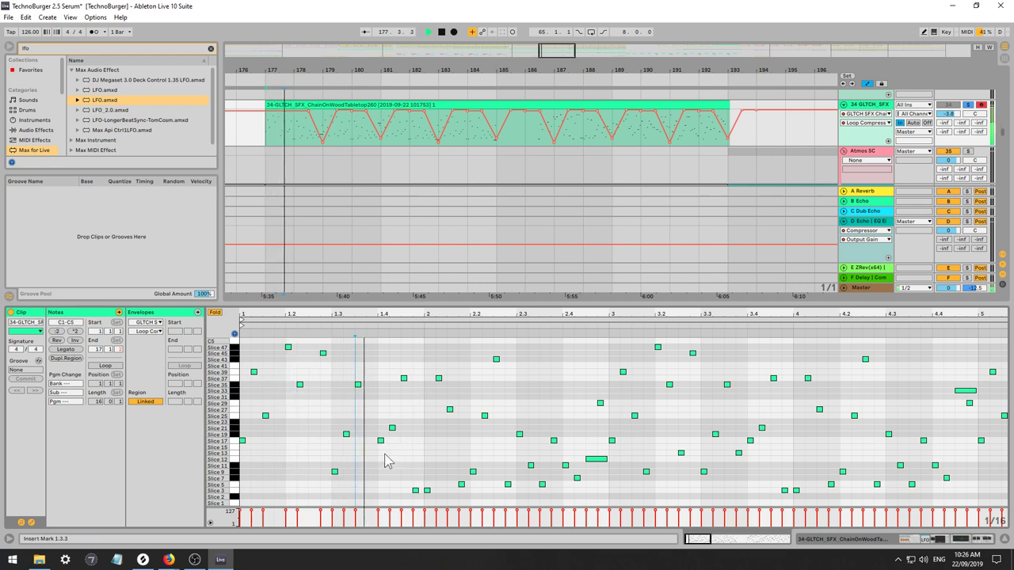
{"action": "key", "text": "space"}
{"action": "left_click", "coordinate": [391, 428]}
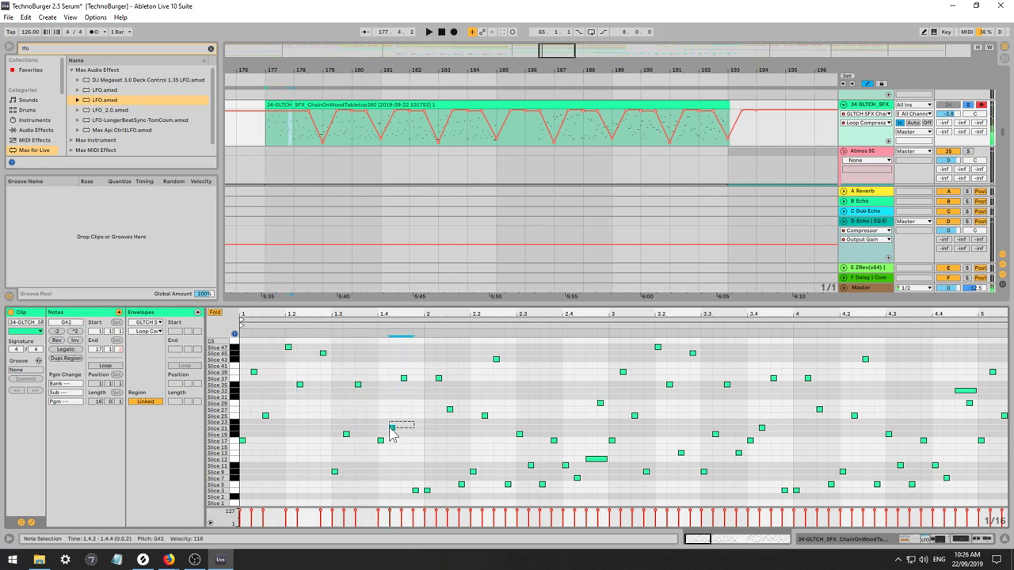
{"action": "left_click", "coordinate": [761, 428]}
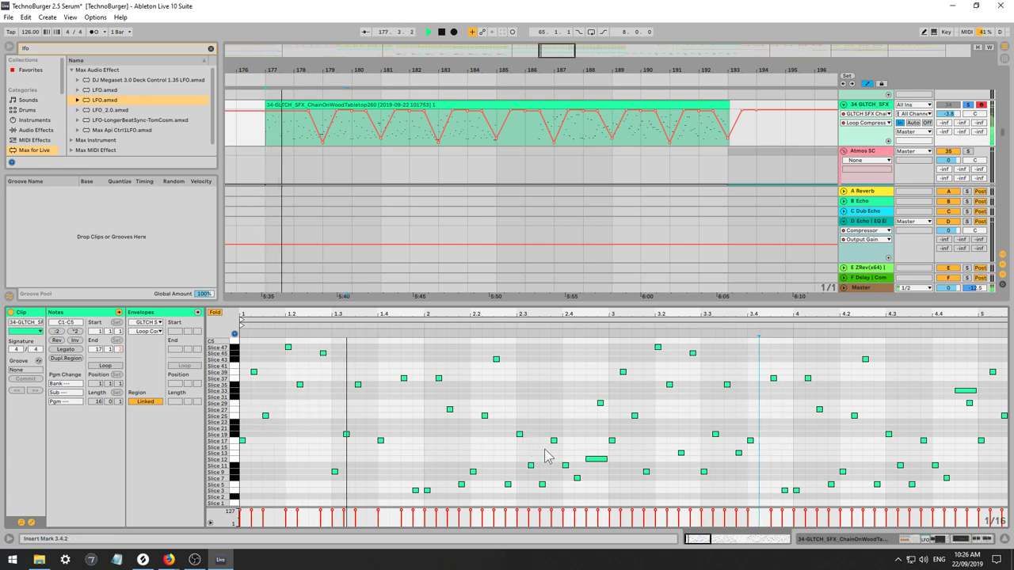
{"action": "key", "text": "space"}
{"action": "left_click", "coordinate": [439, 379]}
{"action": "key", "text": "space"}
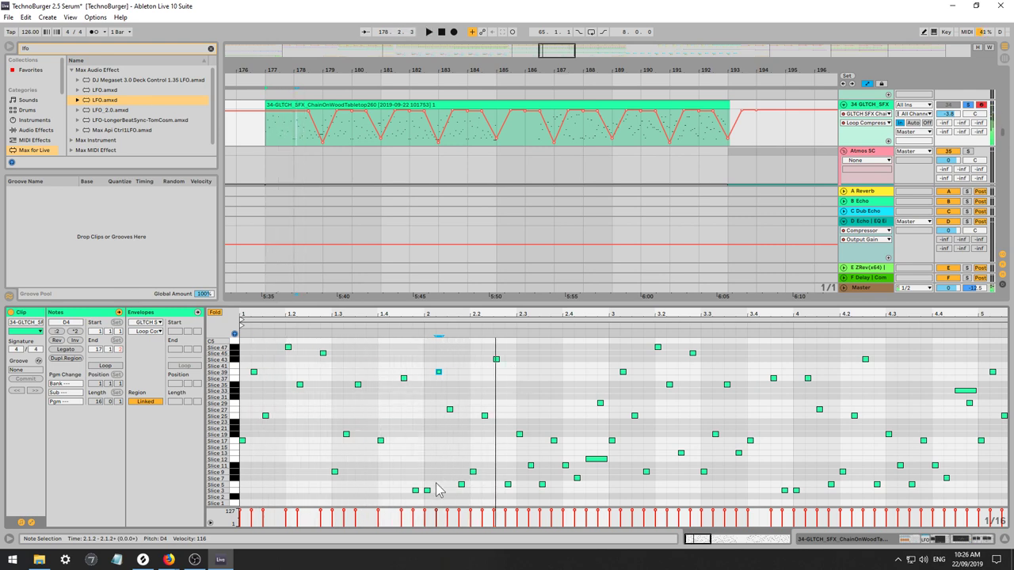
{"action": "key", "text": "space"}
{"action": "key", "text": "space"}
{"action": "mouse_move", "coordinate": [437, 484]}
{"action": "left_mouse_down"}
{"action": "mouse_move", "coordinate": [411, 496]}
{"action": "mouse_move", "coordinate": [435, 491]}
{"action": "mouse_move", "coordinate": [418, 492]}
{"action": "left_mouse_up"}
{"action": "key", "text": "Delete"}
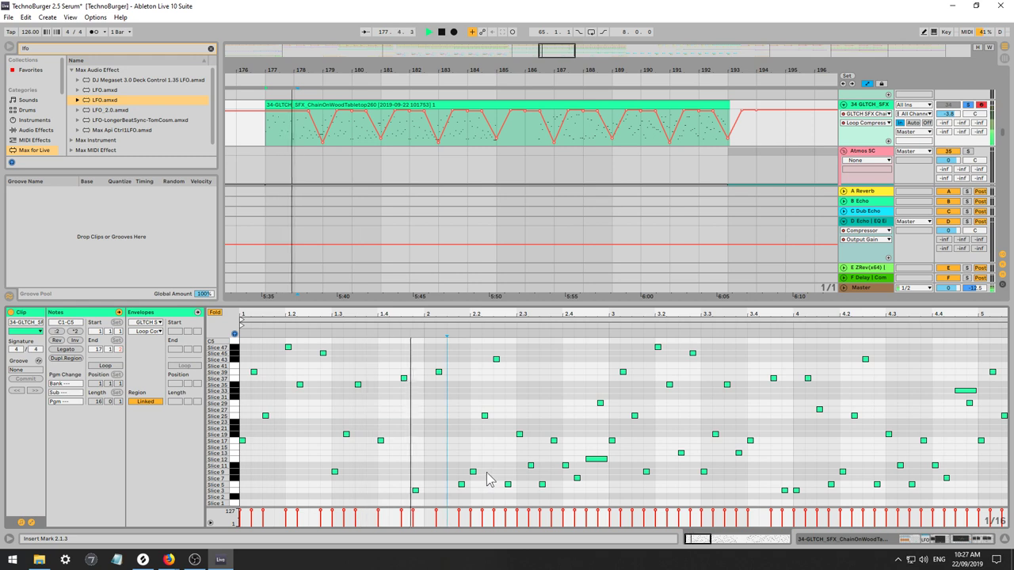
Move Slice 5 a sixteenth earlier, delete Slice 25 at 2.2.3, and raise Slice 9 to A#1.
{"action": "key", "text": "space"}
{"action": "key", "text": "space"}
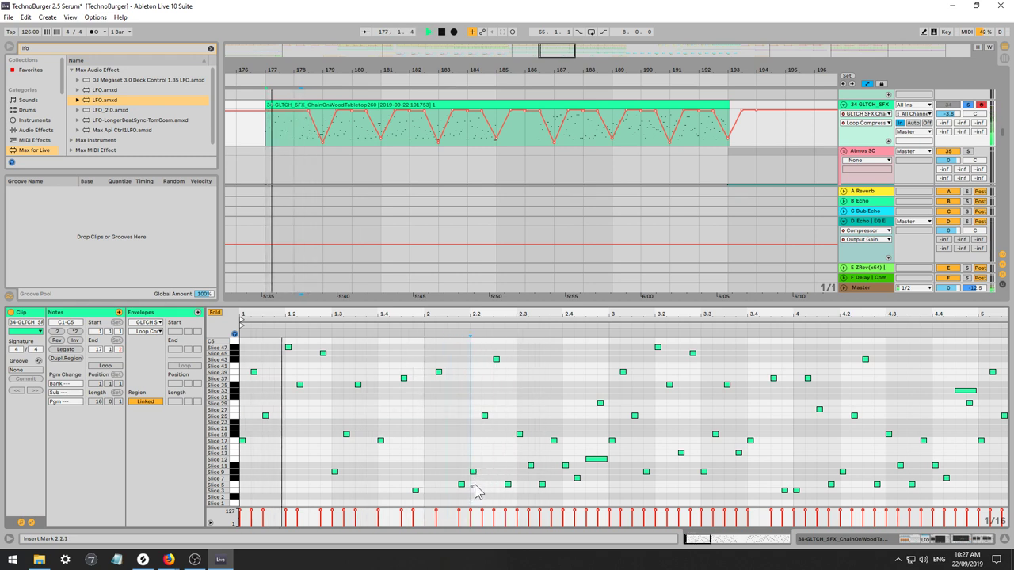
{"action": "left_click_drag", "start_coordinate": [463, 485], "coordinate": [486, 473]}
{"action": "key", "text": "space"}
{"action": "key", "text": "space"}
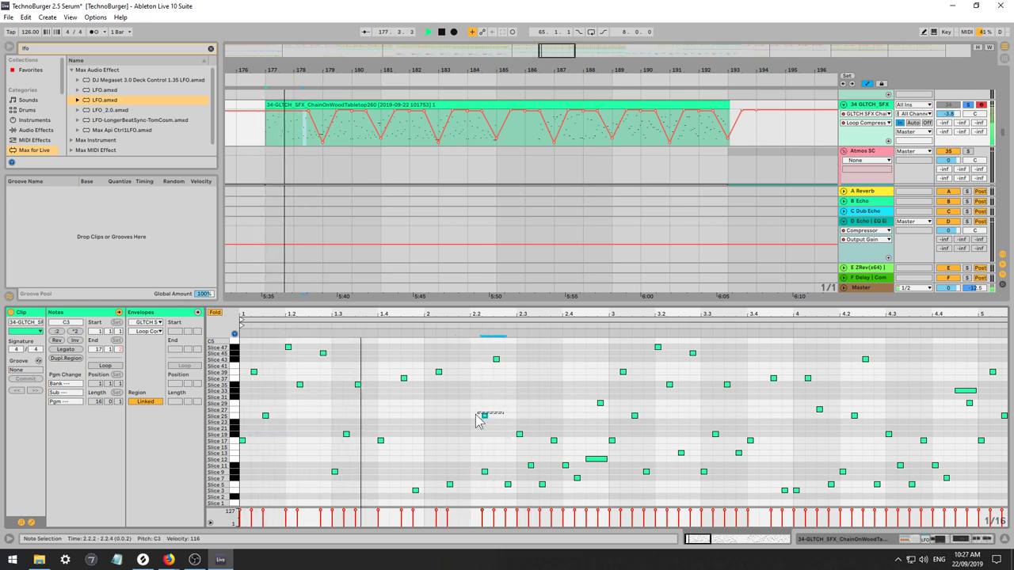
{"action": "left_click_drag", "start_coordinate": [485, 416], "coordinate": [497, 416]}
{"action": "key", "text": "Delete"}
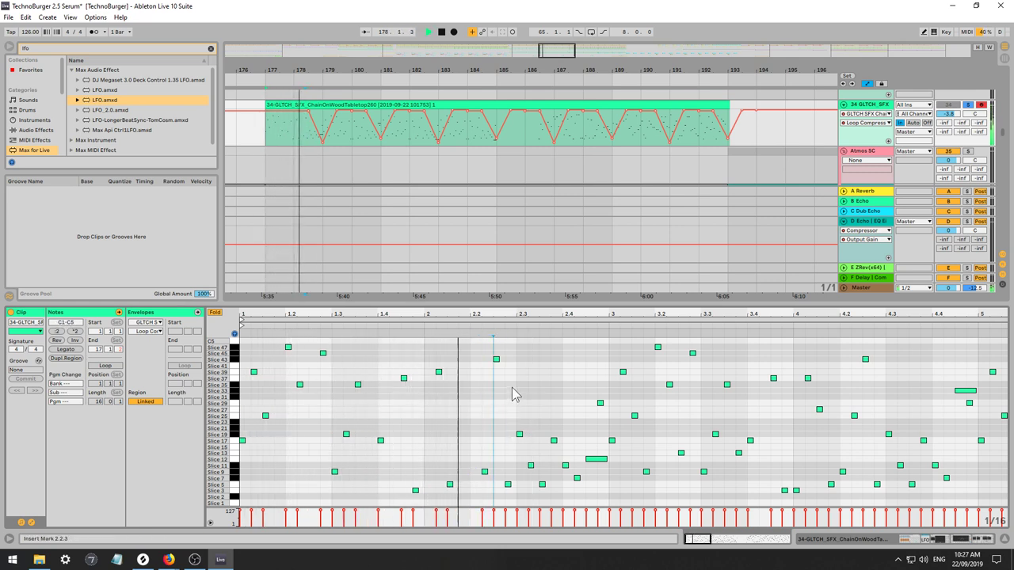
{"action": "left_click", "coordinate": [491, 473]}
{"action": "left_click", "coordinate": [491, 474]}
{"action": "key", "text": "Up"}
{"action": "key", "text": "Up"}
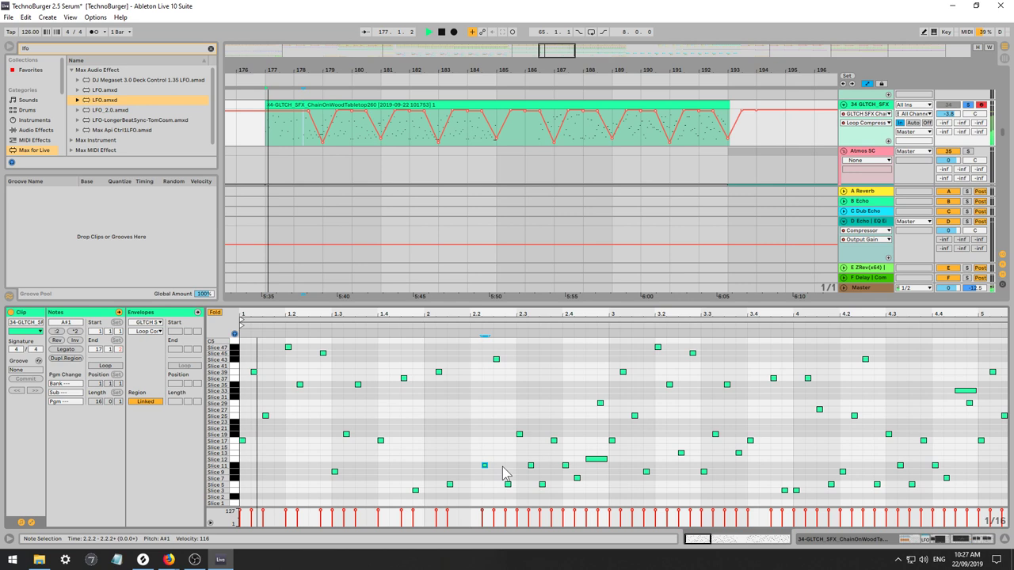
{"action": "key", "text": "space"}
Shorten the Slice 41 (E4) note near 2.4.3 to a tiny blip.
{"action": "left_click", "coordinate": [593, 459]}
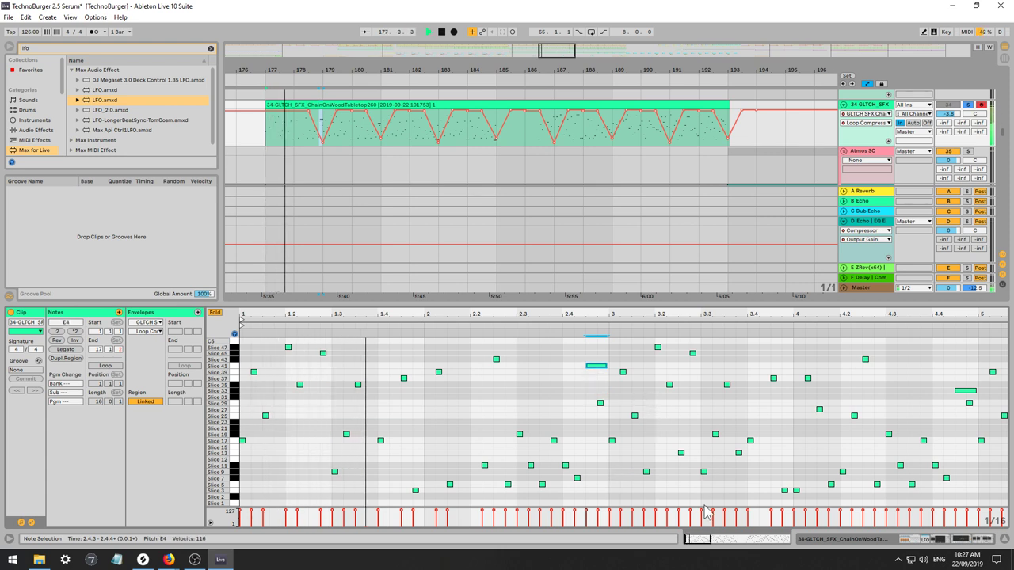
{"action": "left_click_drag", "start_coordinate": [702, 540], "coordinate": [702, 537]}
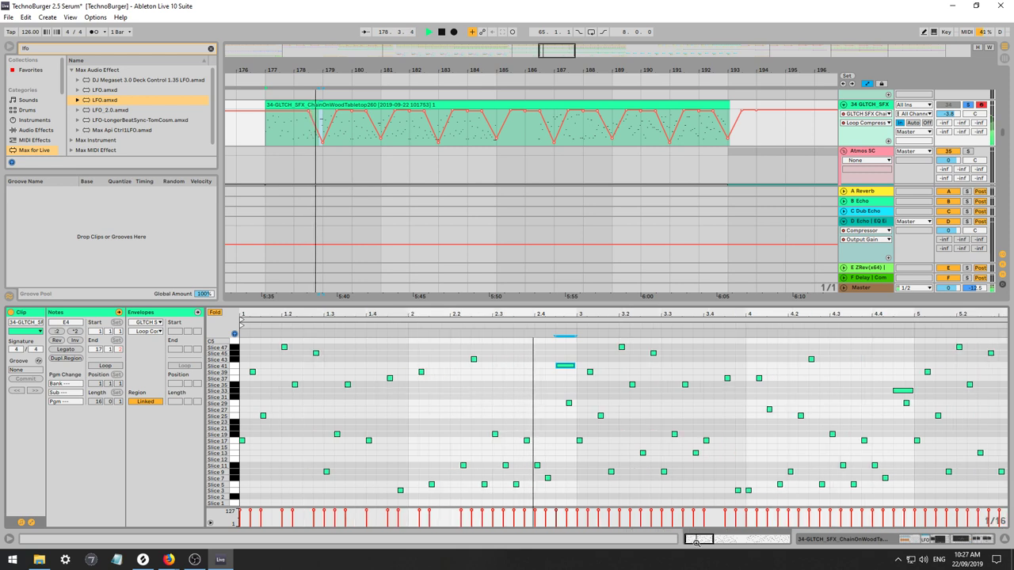
{"action": "key", "text": "space"}
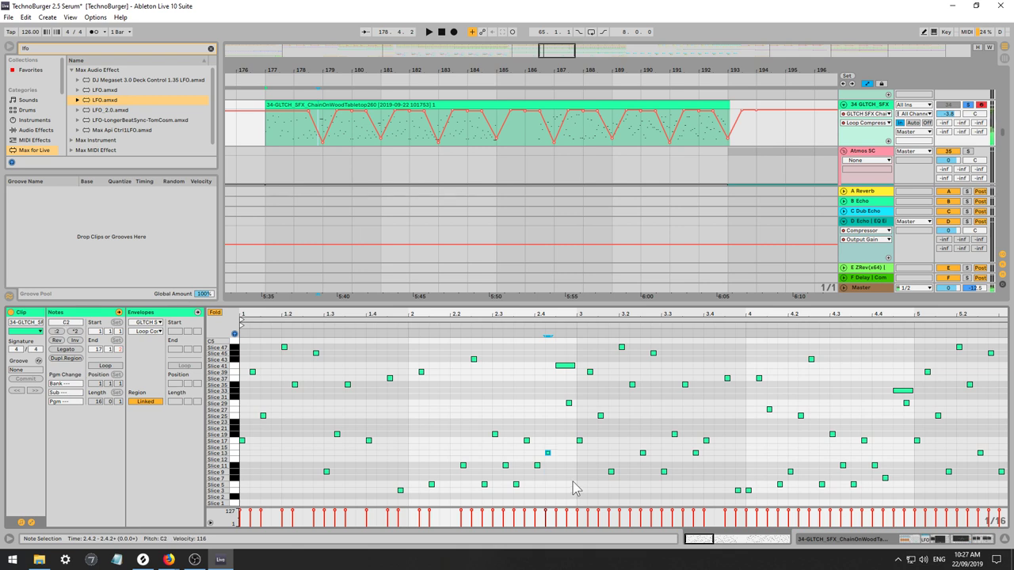
{"action": "key", "text": "space"}
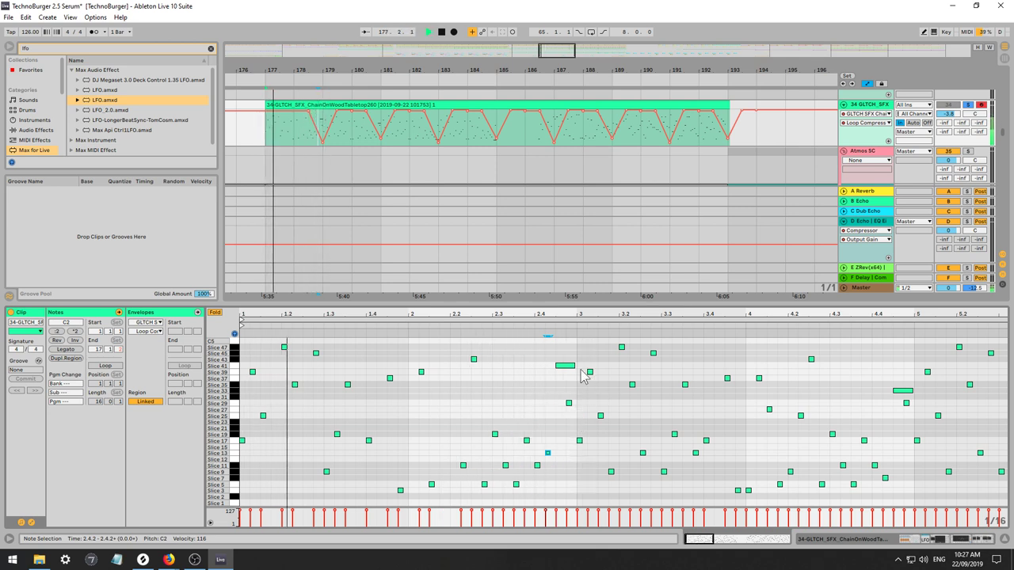
{"action": "left_click_drag", "start_coordinate": [575, 366], "coordinate": [567, 364]}
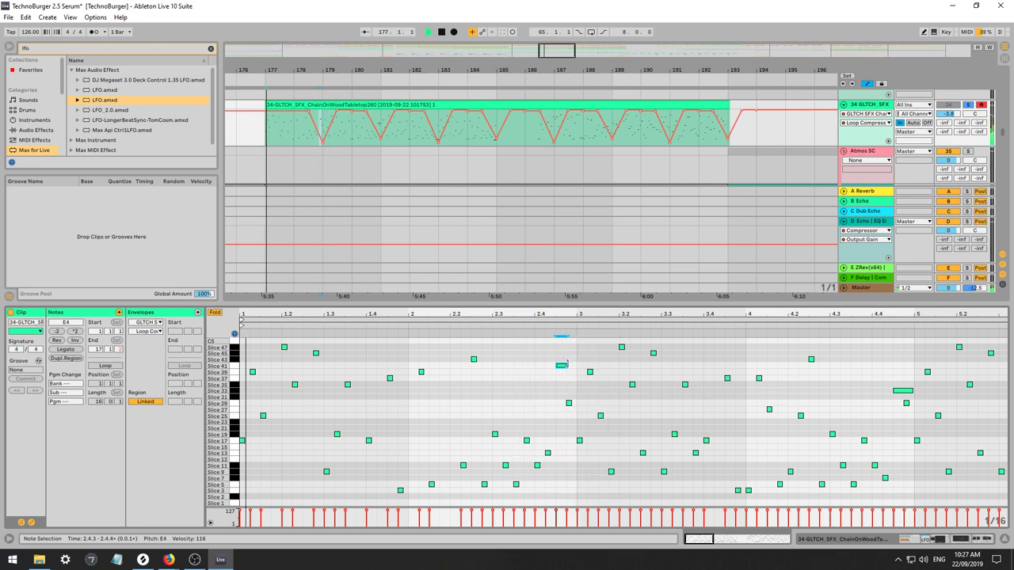
{"action": "left_click_drag", "start_coordinate": [567, 365], "coordinate": [1007, 506]}
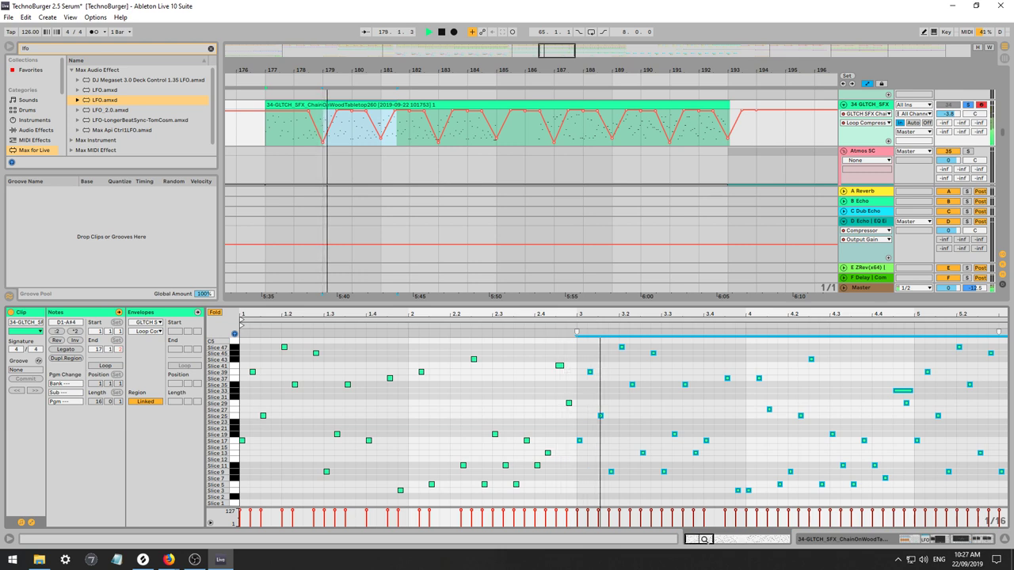
Delete the notes from bar 3 onward and duplicate the first two bars twice.
{"action": "double_click", "coordinate": [705, 540]}
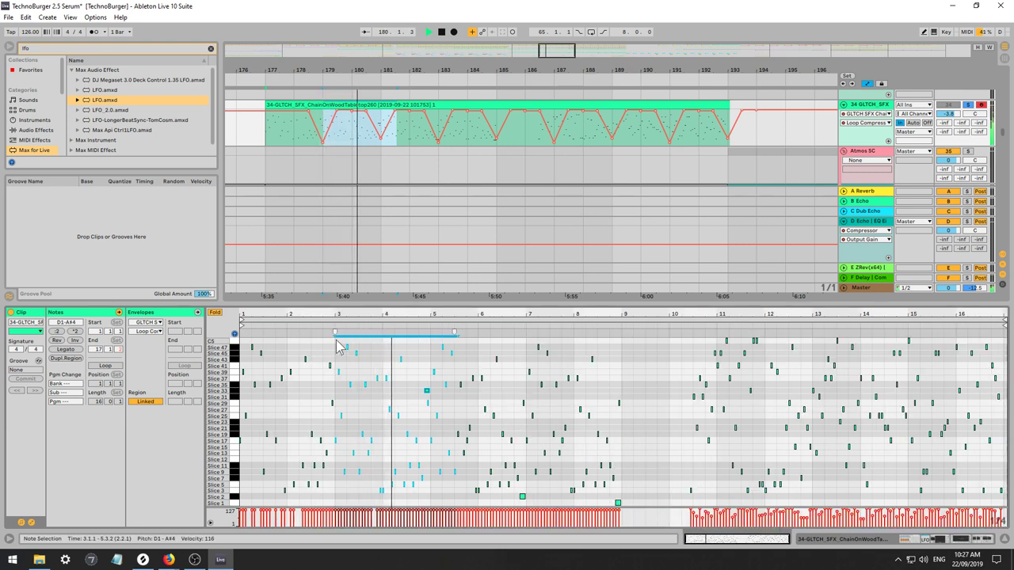
{"action": "left_click_drag", "start_coordinate": [337, 342], "coordinate": [1006, 505]}
{"action": "key", "text": "Delete"}
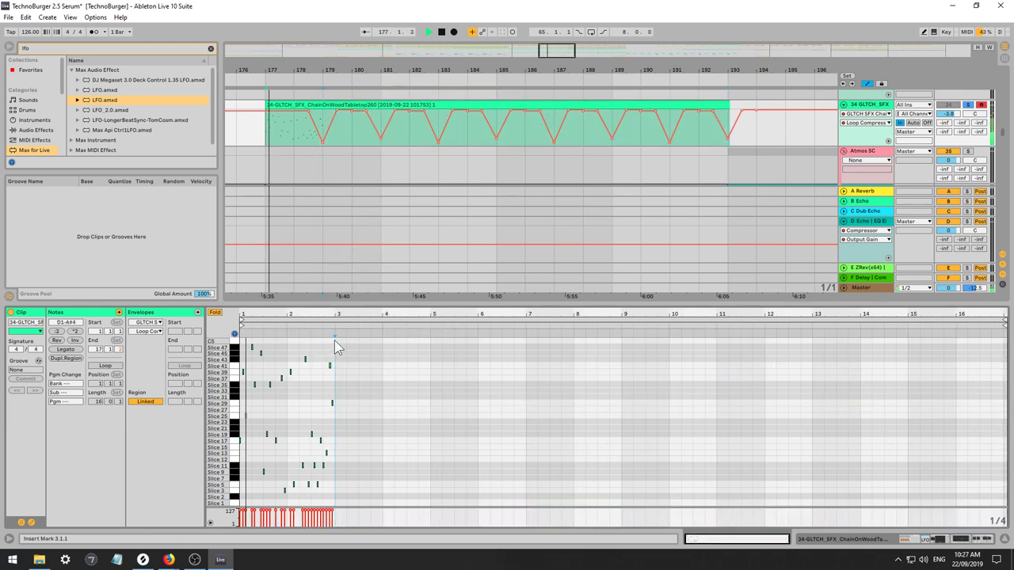
{"action": "key", "text": "ctrl+a"}
{"action": "key", "text": "ctrl+d"}
{"action": "key", "text": "ctrl+d"}
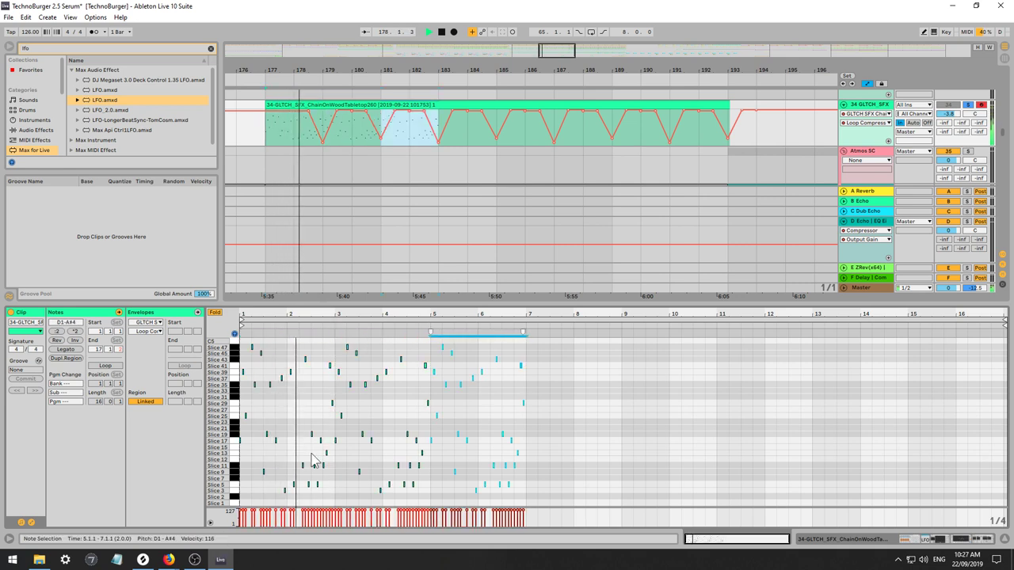
{"action": "key", "text": "ctrl+d"}
Turn on clip looping with a 4-bar loop length and bring up the track's devices.
{"action": "left_click", "coordinate": [109, 367]}
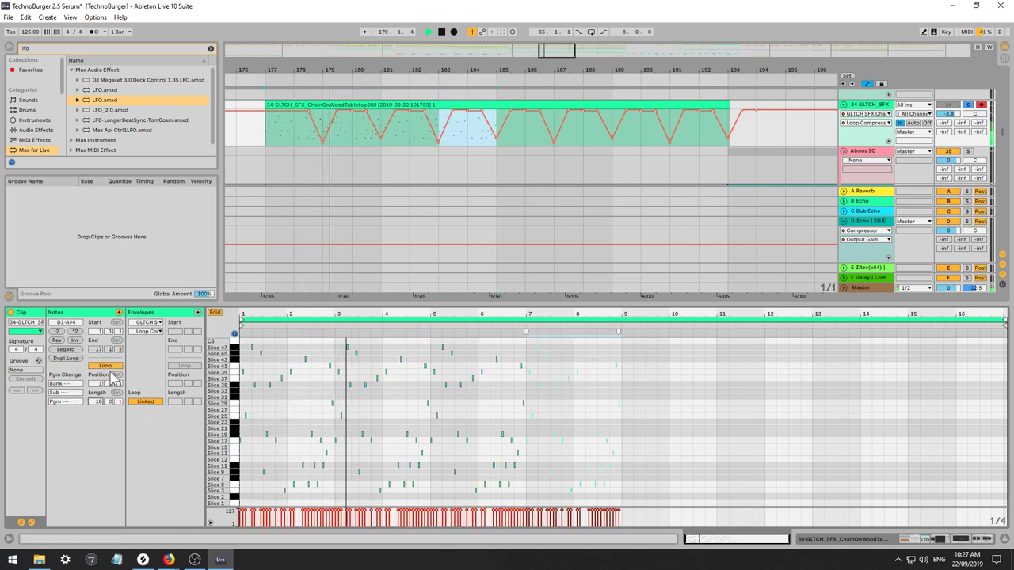
{"action": "left_click", "coordinate": [98, 402]}
{"action": "type", "text": "4"}
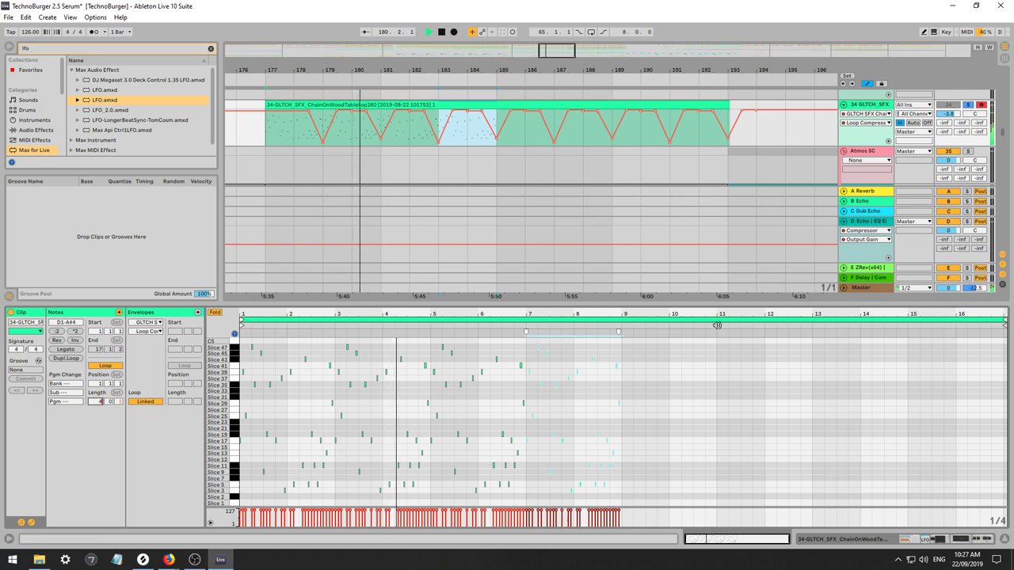
{"action": "key", "text": "Return"}
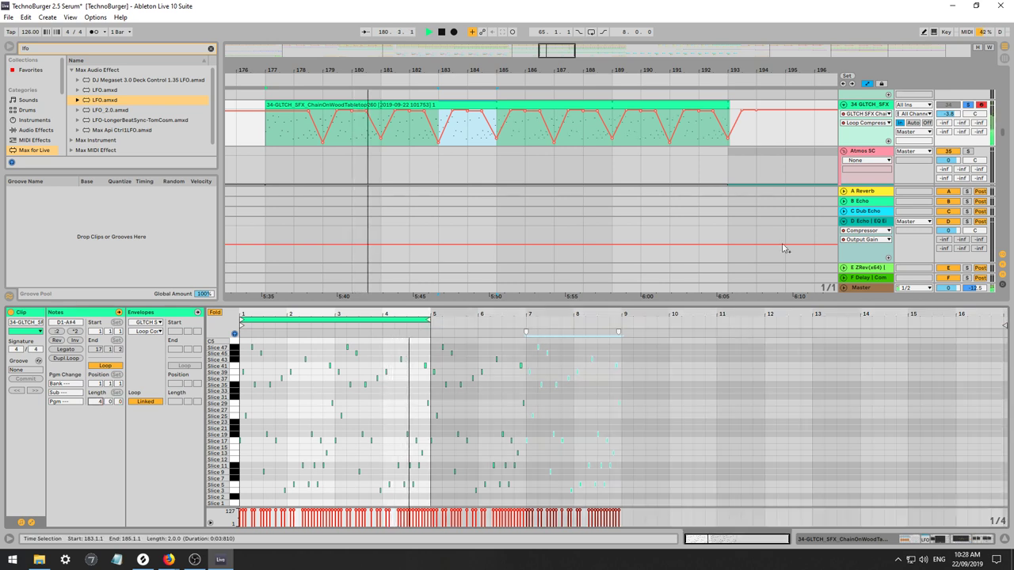
{"action": "double_click", "coordinate": [869, 107]}
{"action": "key", "text": "space"}
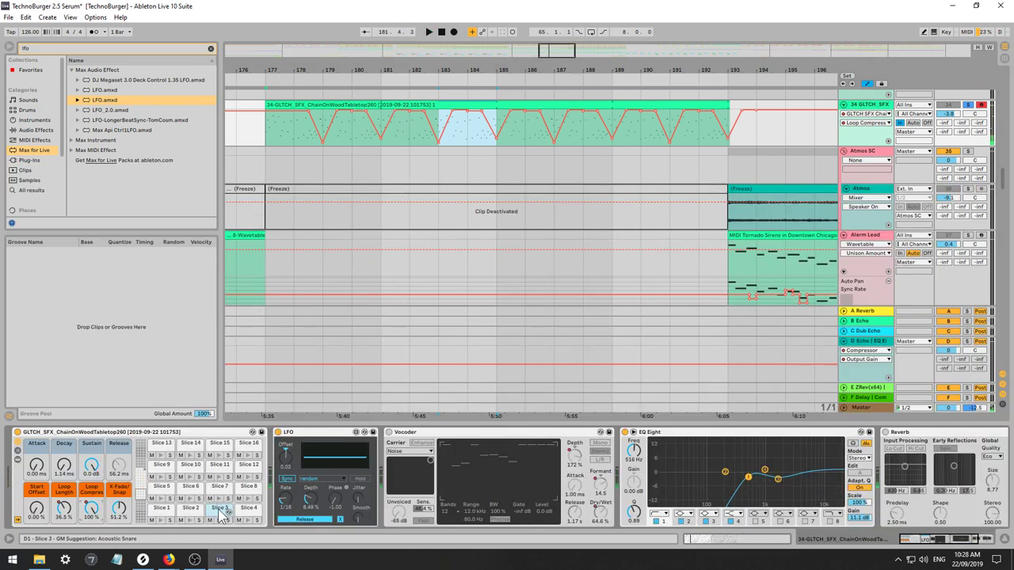
Transpose Slice 3 down to -11 st and copy the value to all slices.
{"action": "left_click", "coordinate": [220, 510]}
{"action": "left_click", "coordinate": [614, 434]}
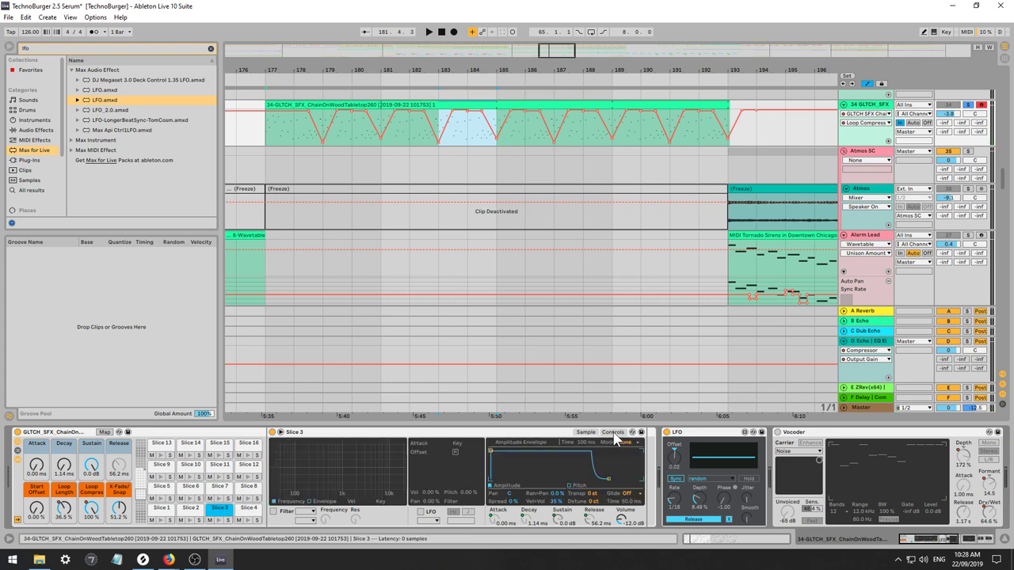
{"action": "left_click_drag", "start_coordinate": [591, 495], "coordinate": [591, 523]}
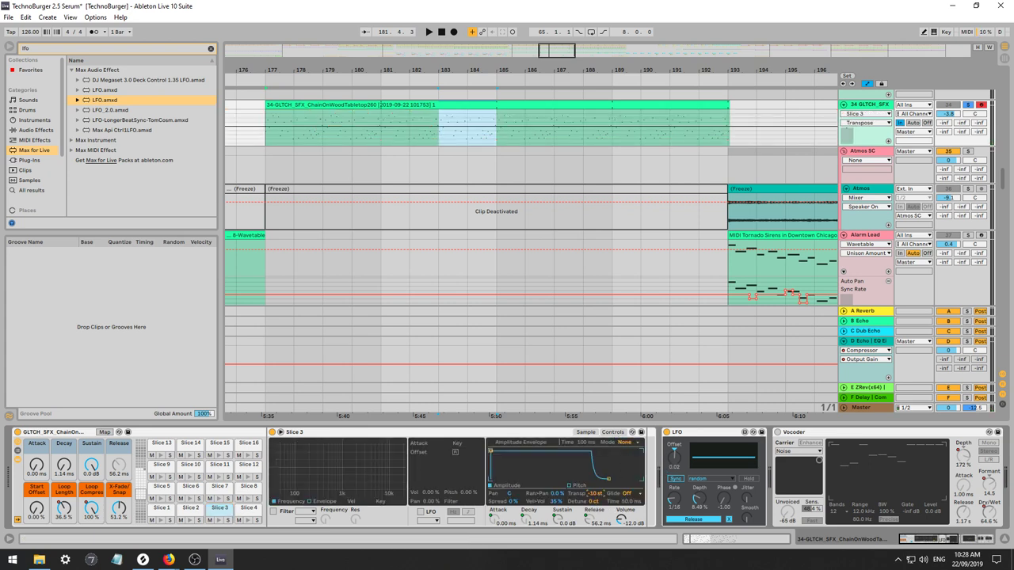
{"action": "right_click", "coordinate": [593, 495]}
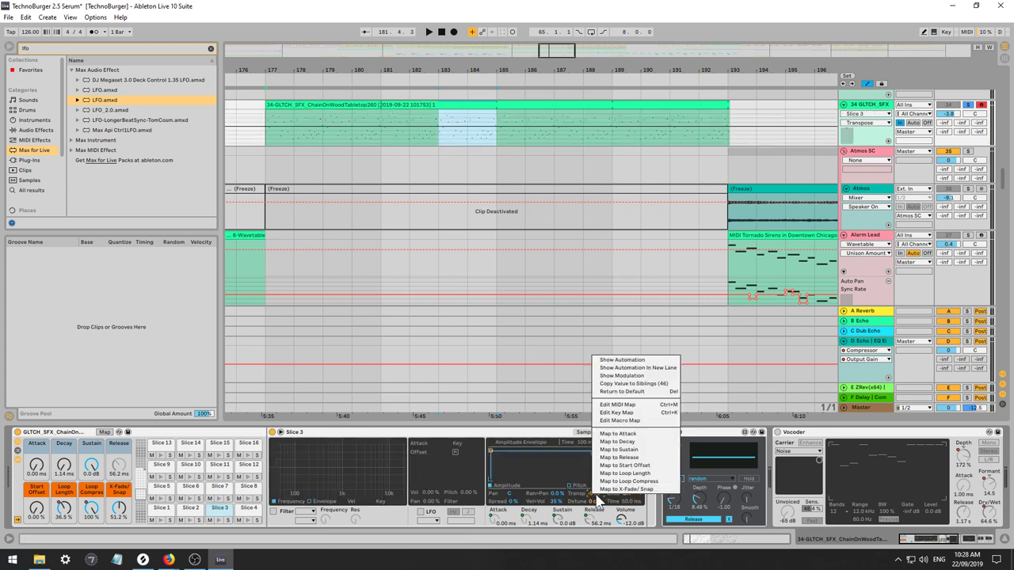
{"action": "left_click", "coordinate": [636, 385]}
{"action": "key", "text": "space"}
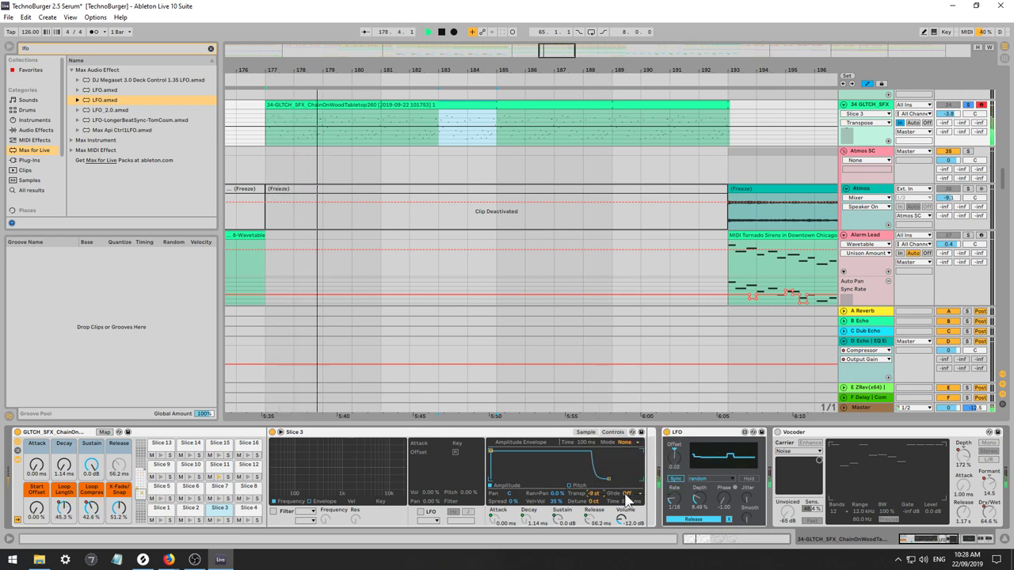
Set Slice 3's warp mode to Complex Pro and audition the soloed track from bar 177.
{"action": "left_click", "coordinate": [586, 432]}
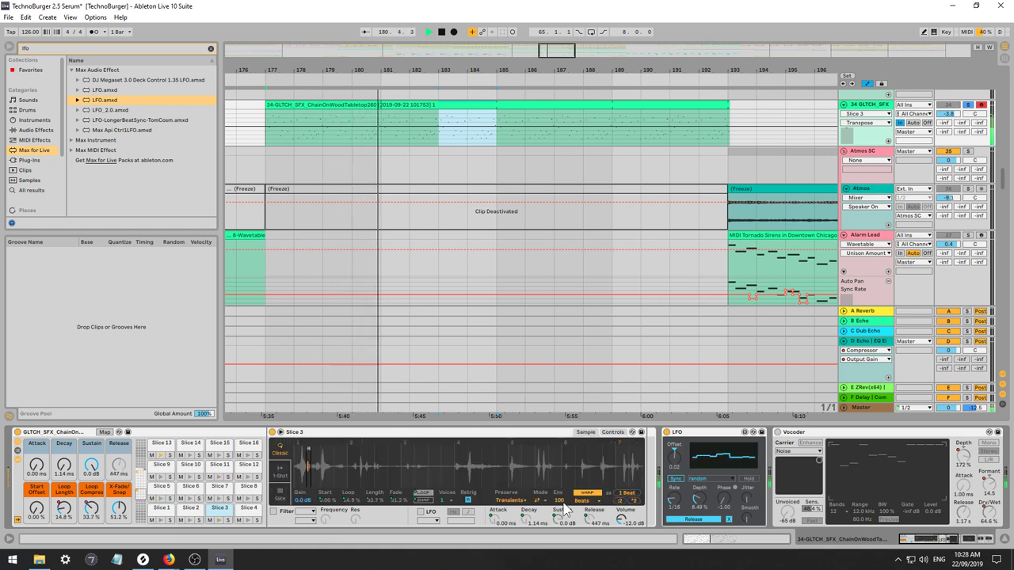
{"action": "left_click", "coordinate": [583, 501]}
{"action": "left_click", "coordinate": [579, 503]}
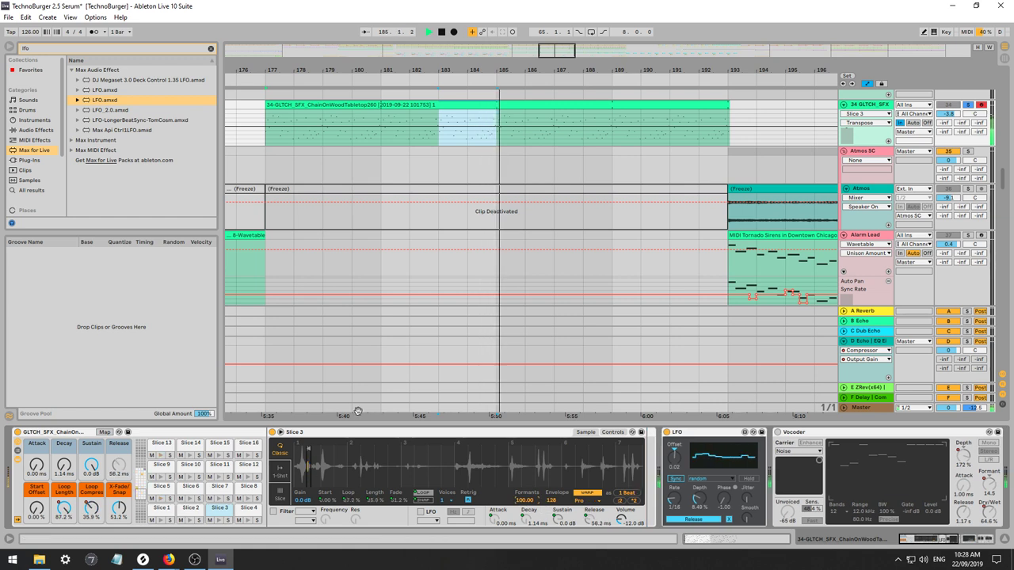
{"action": "left_click", "coordinate": [967, 105]}
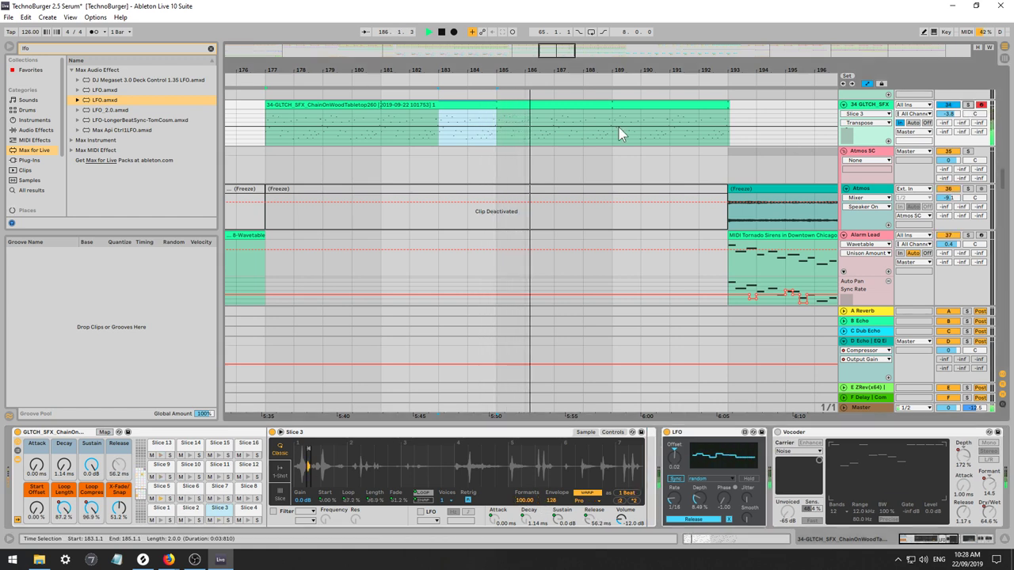
{"action": "left_click", "coordinate": [273, 140]}
{"action": "key", "text": "space"}
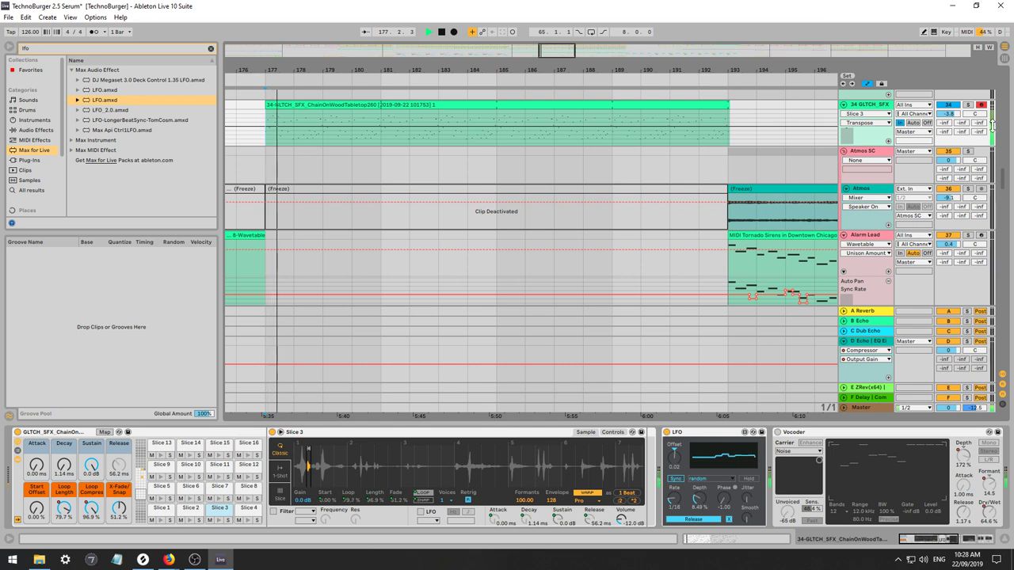
{"action": "left_click", "coordinate": [967, 106]}
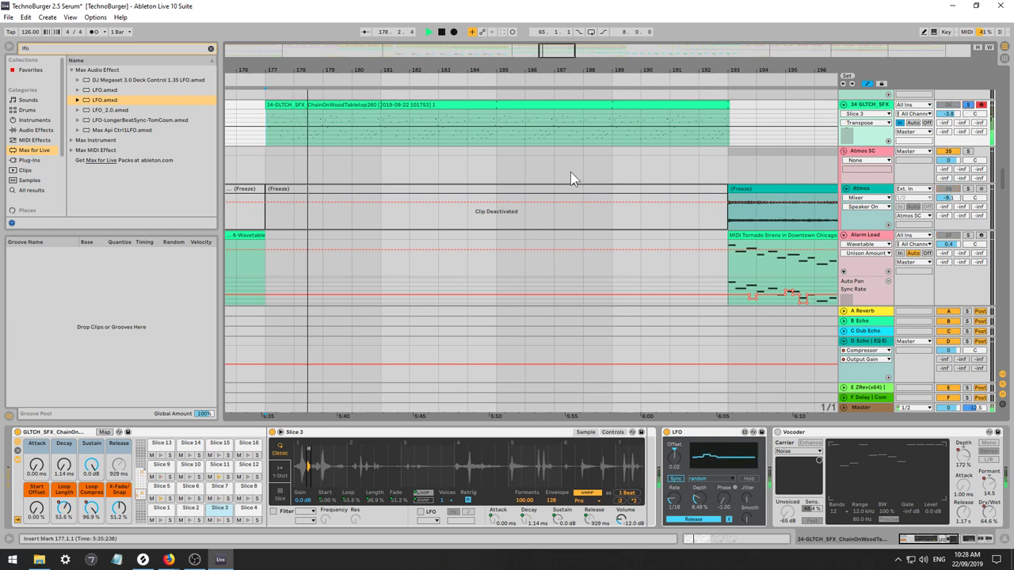
{"action": "key", "text": "space"}
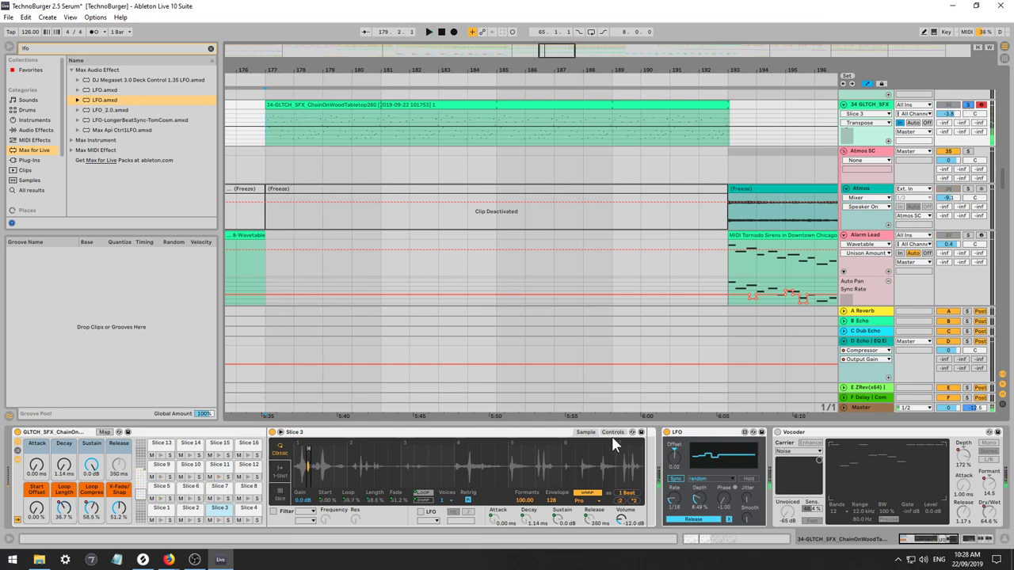
Transpose Slice 3 further down to -35 st and copy it to all 46 slices.
{"action": "left_click", "coordinate": [612, 433]}
{"action": "left_click_drag", "start_coordinate": [591, 498], "coordinate": [591, 511]}
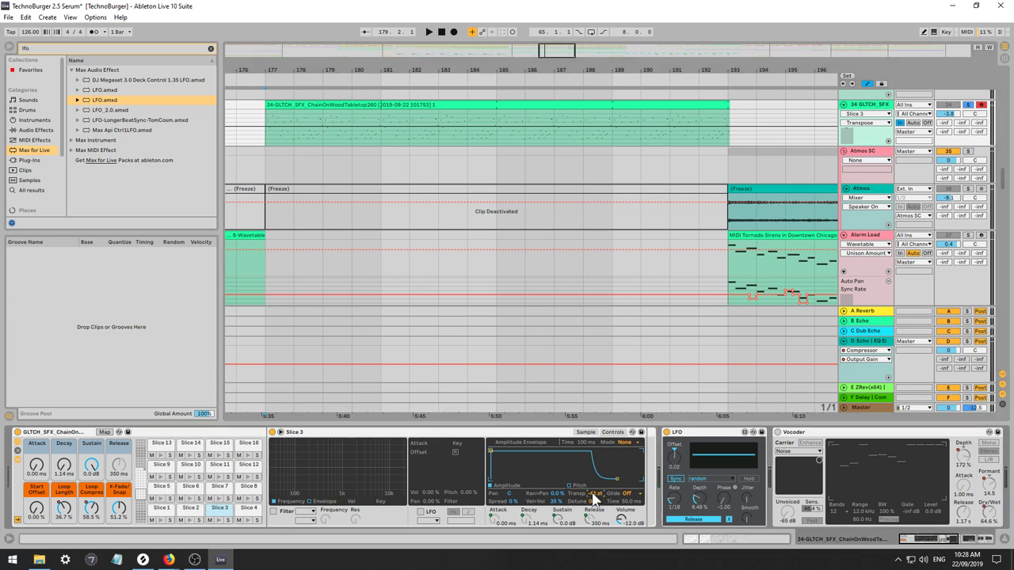
{"action": "right_click", "coordinate": [595, 493]}
{"action": "left_click", "coordinate": [633, 382]}
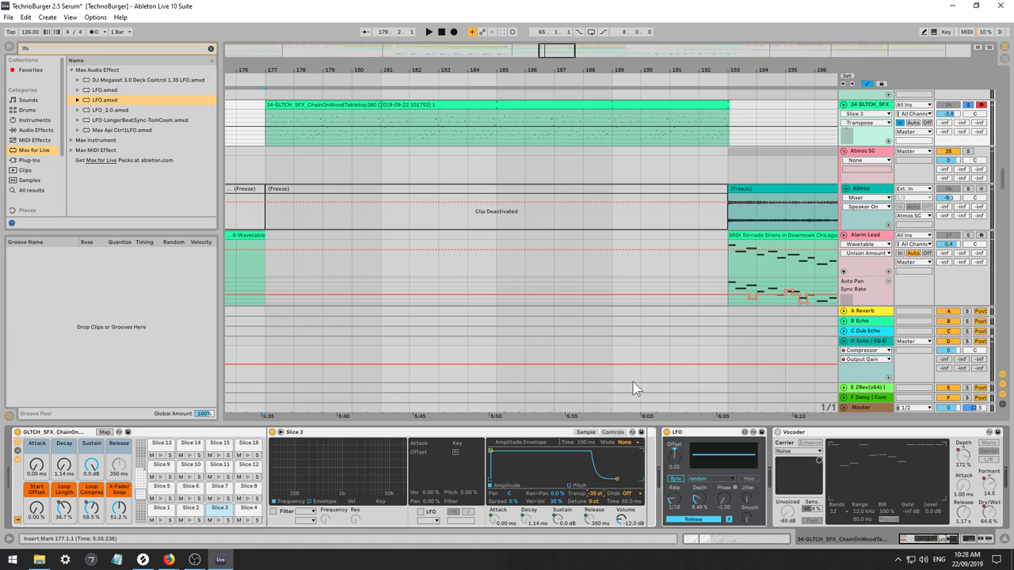
{"action": "key", "text": "space"}
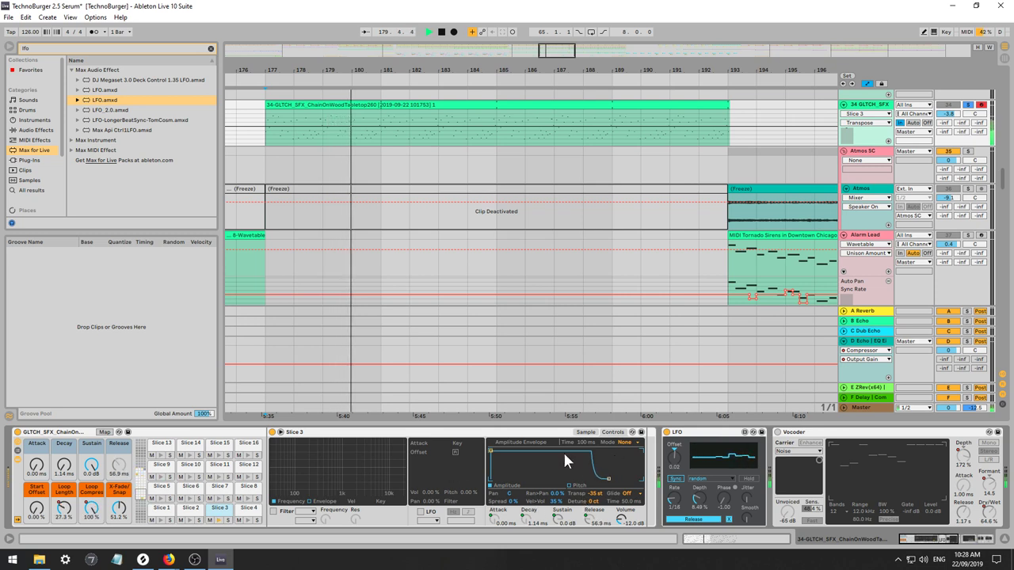
{"action": "left_click", "coordinate": [590, 433]}
{"action": "left_click", "coordinate": [612, 432]}
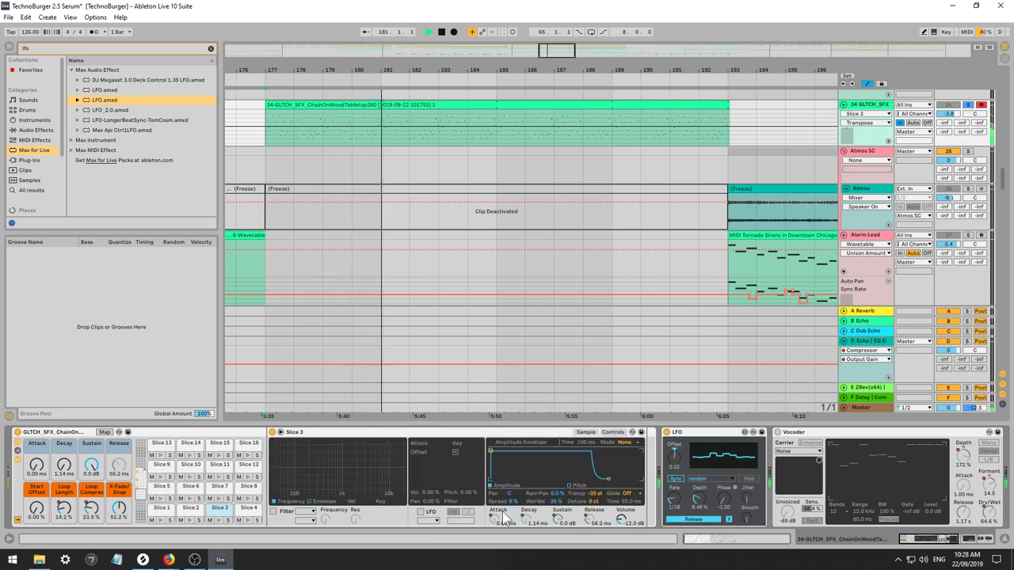
{"action": "left_click", "coordinate": [321, 501]}
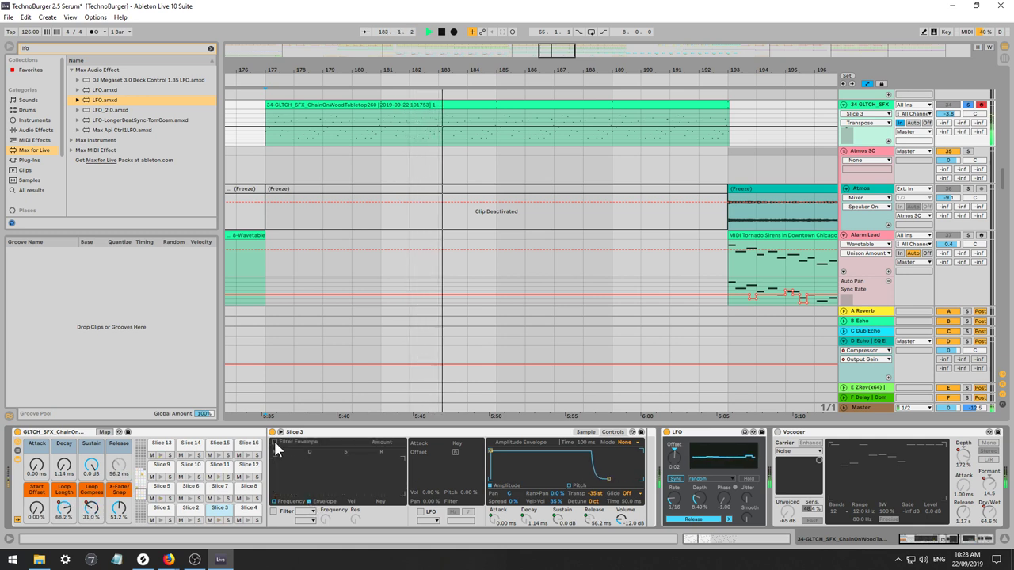
Enable Slice 3's filter at about 198 Hz cutoff and copy both cutoff and filter switch to all slices.
{"action": "left_click", "coordinate": [273, 512]}
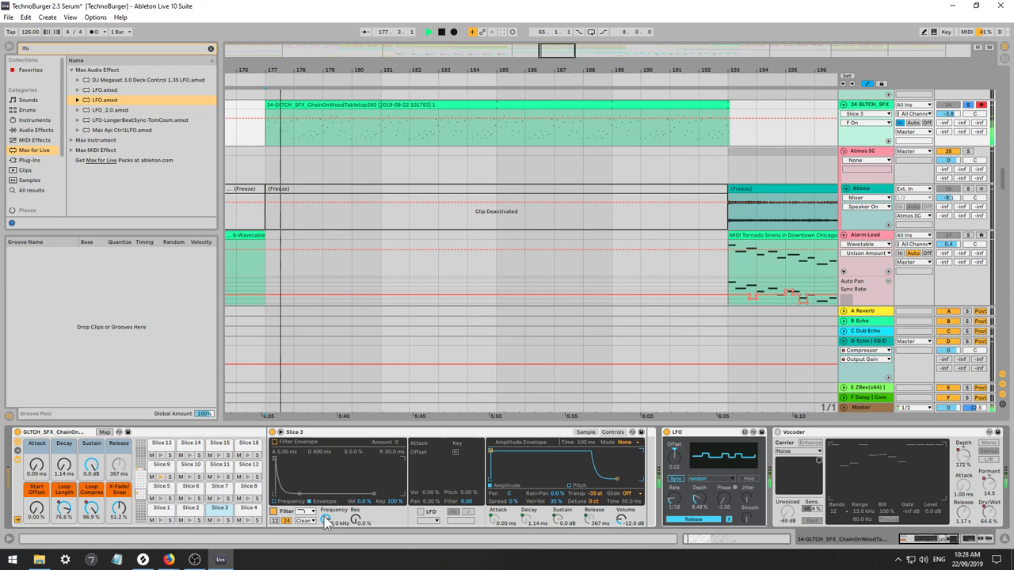
{"action": "left_click_drag", "start_coordinate": [326, 518], "coordinate": [338, 527]}
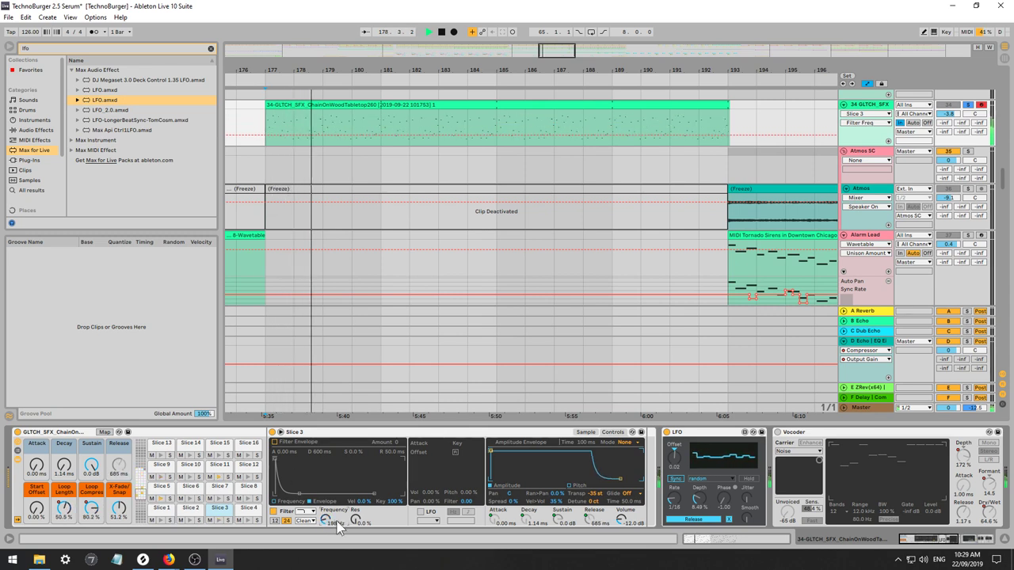
{"action": "right_click", "coordinate": [330, 521]}
{"action": "left_click", "coordinate": [366, 405]}
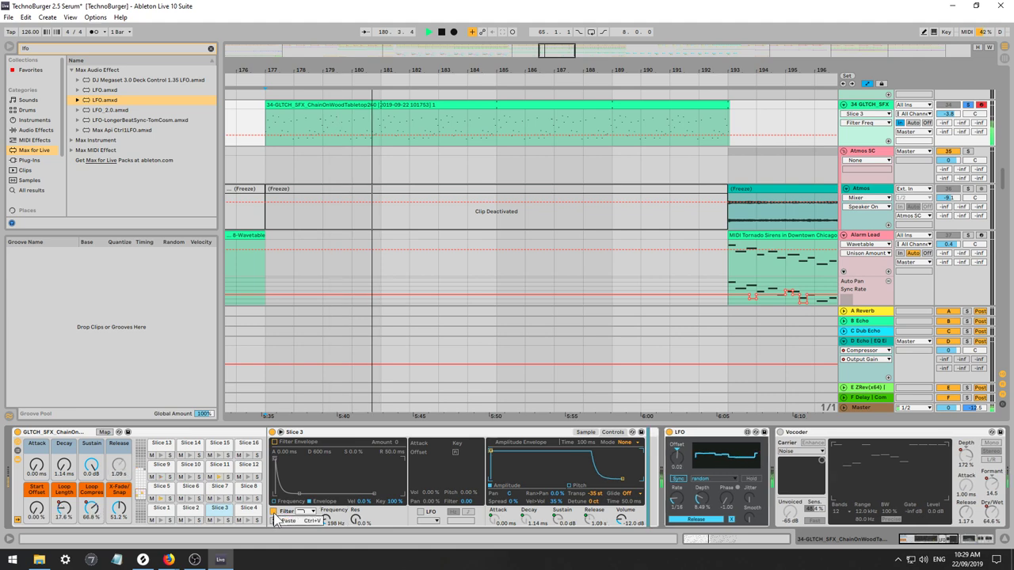
{"action": "right_click", "coordinate": [275, 515]}
{"action": "left_click", "coordinate": [319, 409]}
Stop playback, save, then Save As a new version with '2.6' in the file name.
{"action": "left_click", "coordinate": [318, 405]}
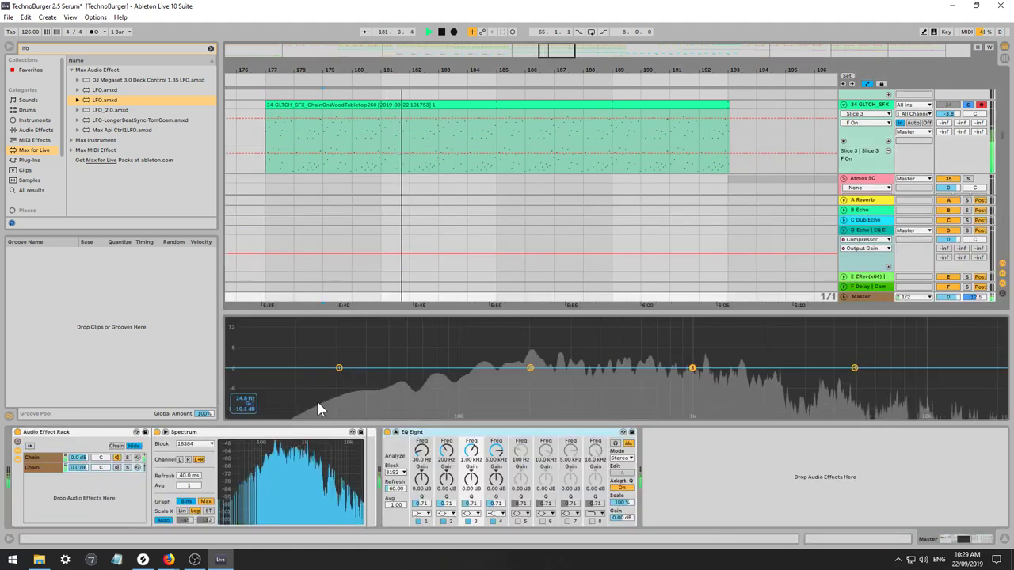
{"action": "key", "text": "space"}
{"action": "key", "text": "ctrl+s"}
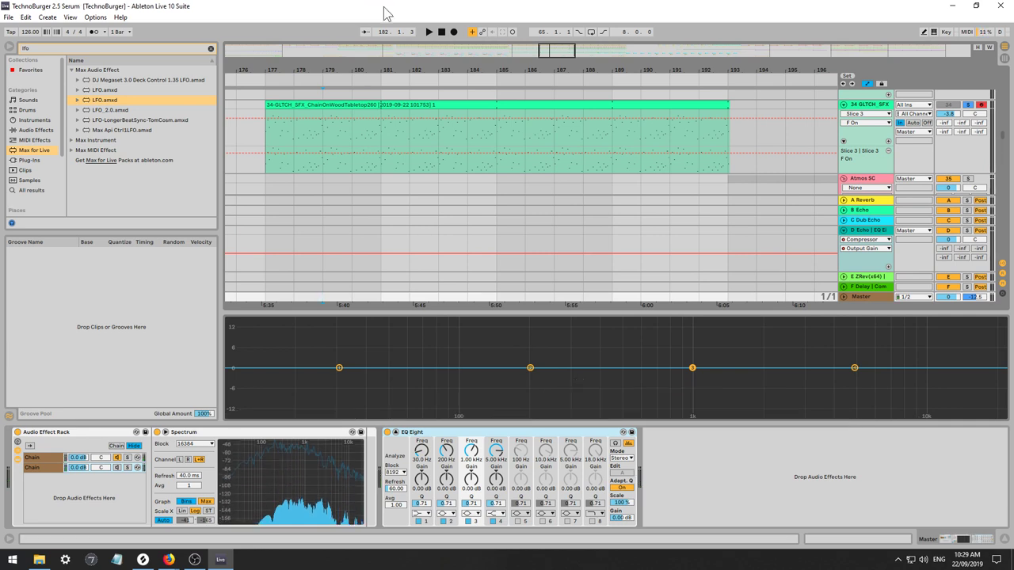
{"action": "key", "text": "ctrl+shift+s"}
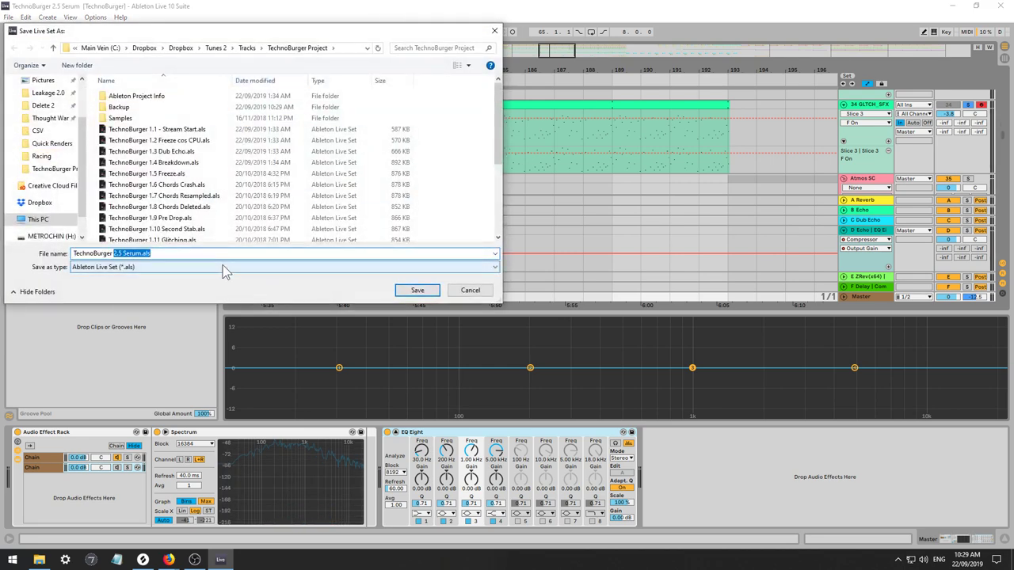
{"action": "type", "text": "2.6"}
{"action": "key", "text": "Return"}
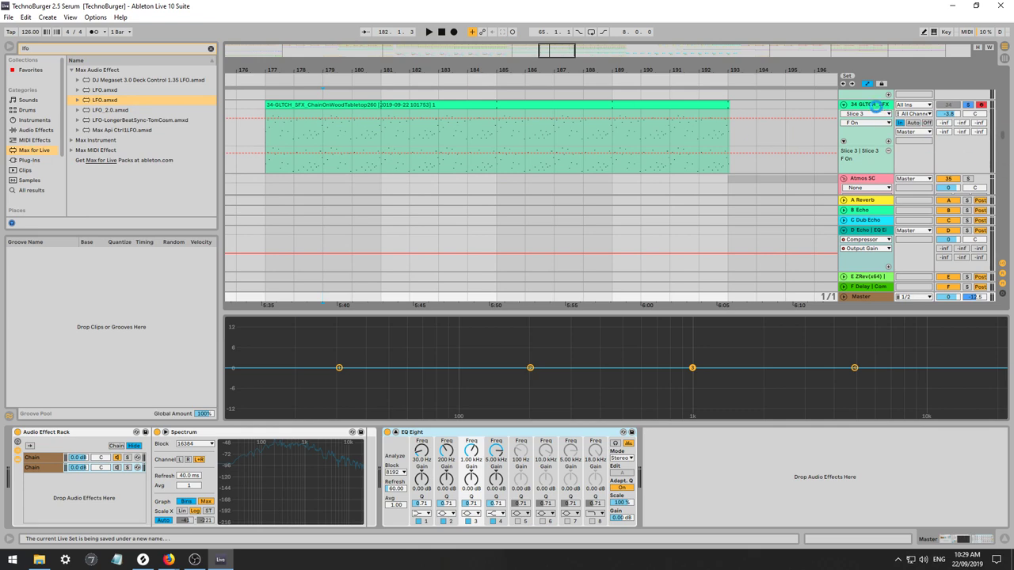
Show the filter frequency automation lane and copy the filter frequency to the other slices.
{"action": "left_click", "coordinate": [877, 107]}
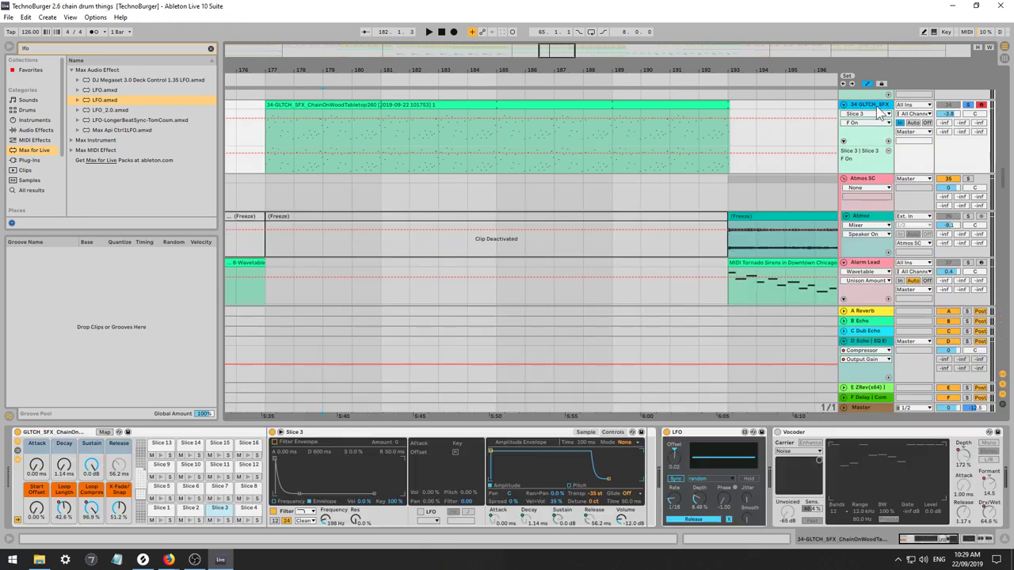
{"action": "key", "text": "space"}
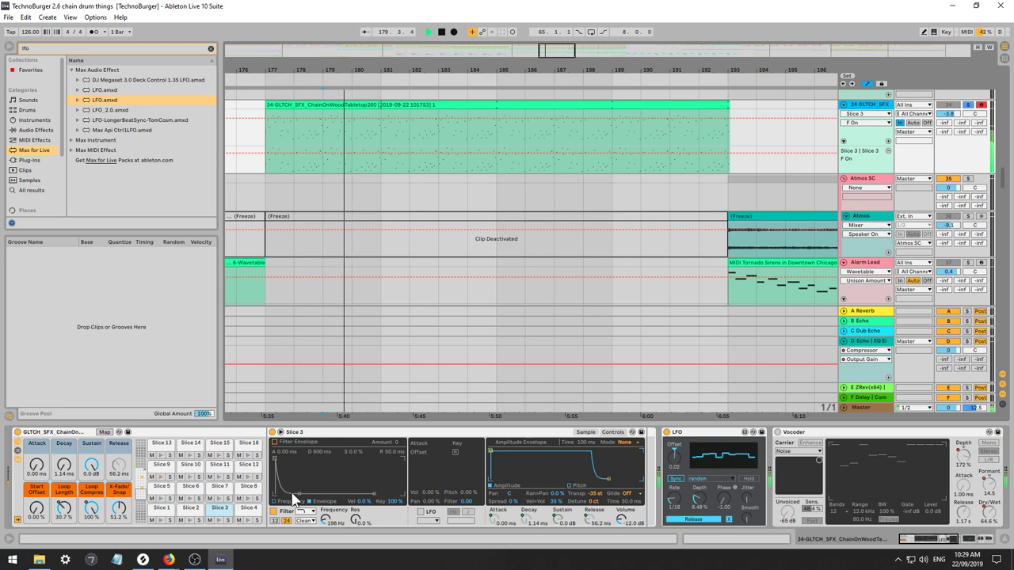
{"action": "right_click", "coordinate": [272, 516]}
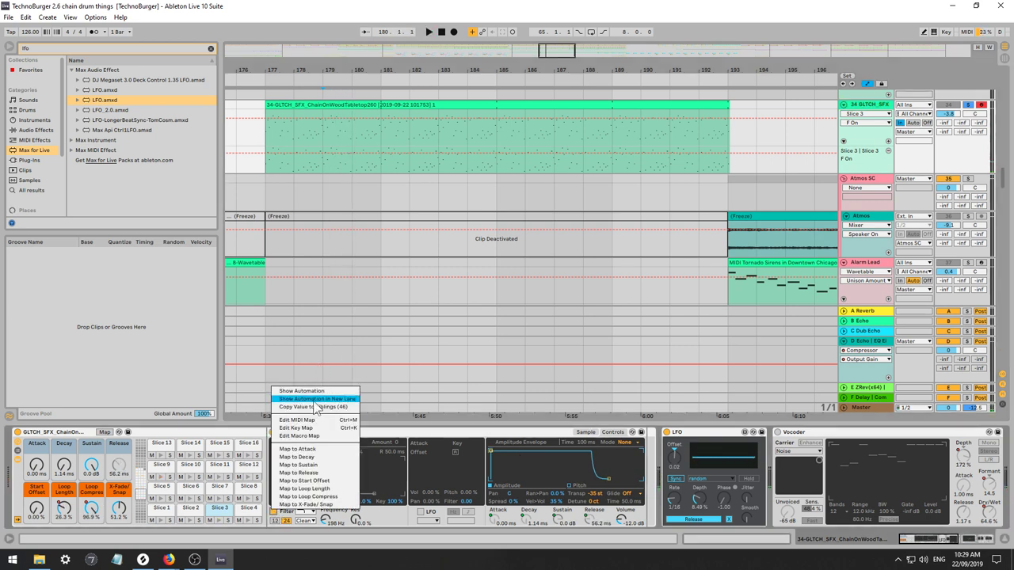
{"action": "left_click", "coordinate": [315, 399]}
{"action": "right_click", "coordinate": [328, 523]}
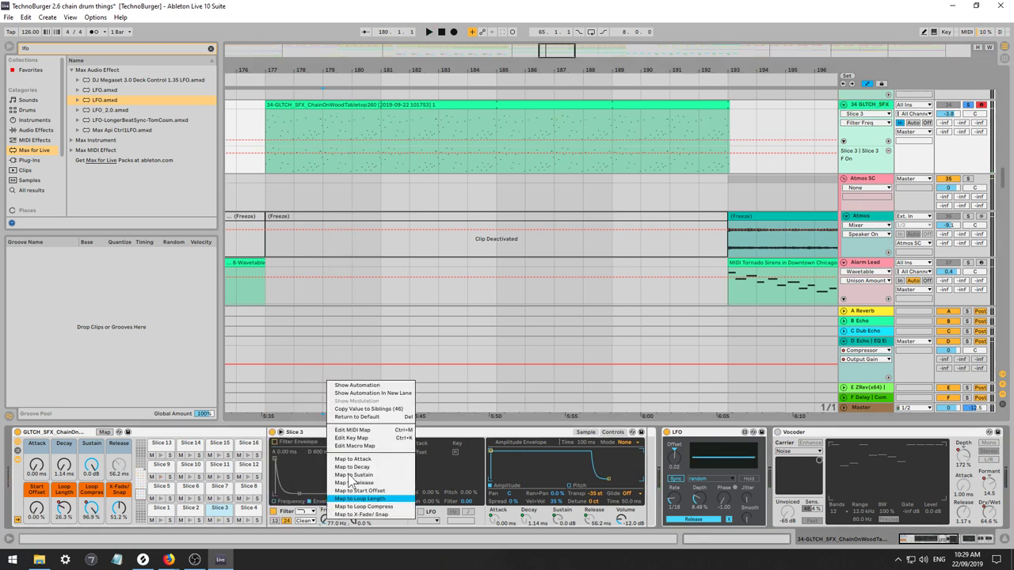
{"action": "left_click", "coordinate": [367, 410]}
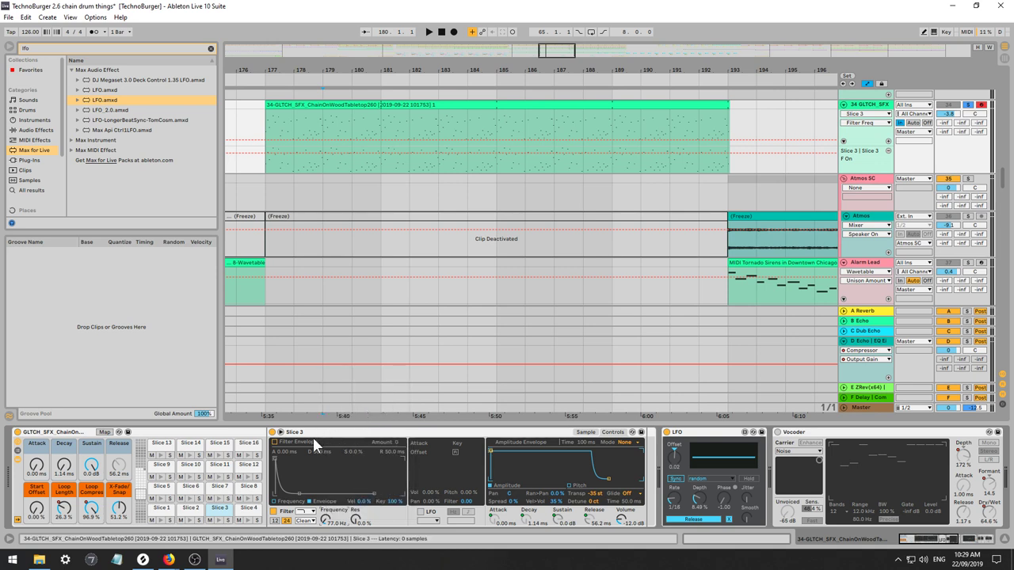
{"action": "right_click", "coordinate": [274, 439]}
{"action": "left_click", "coordinate": [337, 339]}
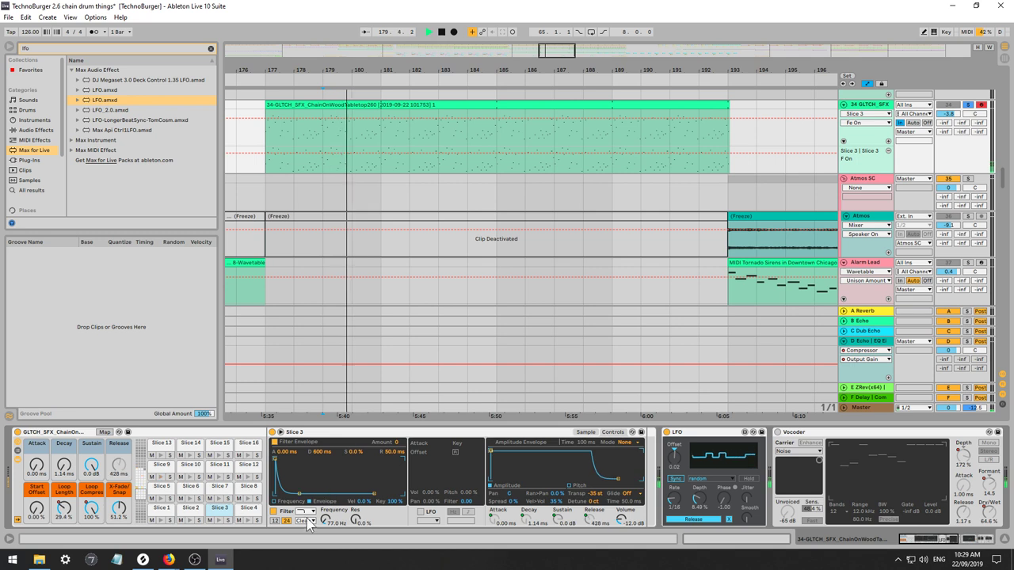
Adjust the filter envelope decay, share it across slices, and lower the cutoff toward 90.1 Hz.
{"action": "left_click_drag", "start_coordinate": [321, 449], "coordinate": [324, 456]}
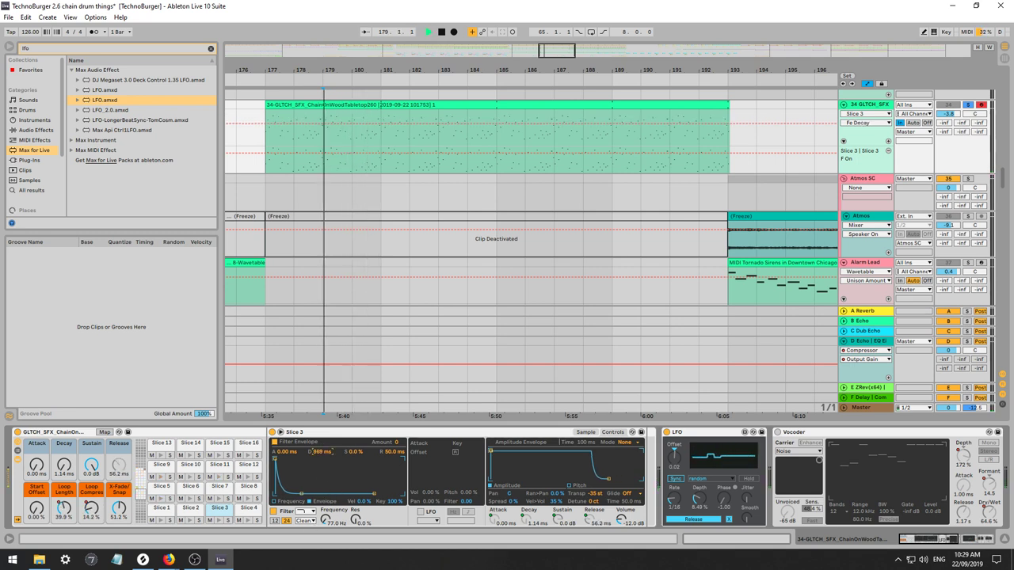
{"action": "right_click", "coordinate": [322, 452]}
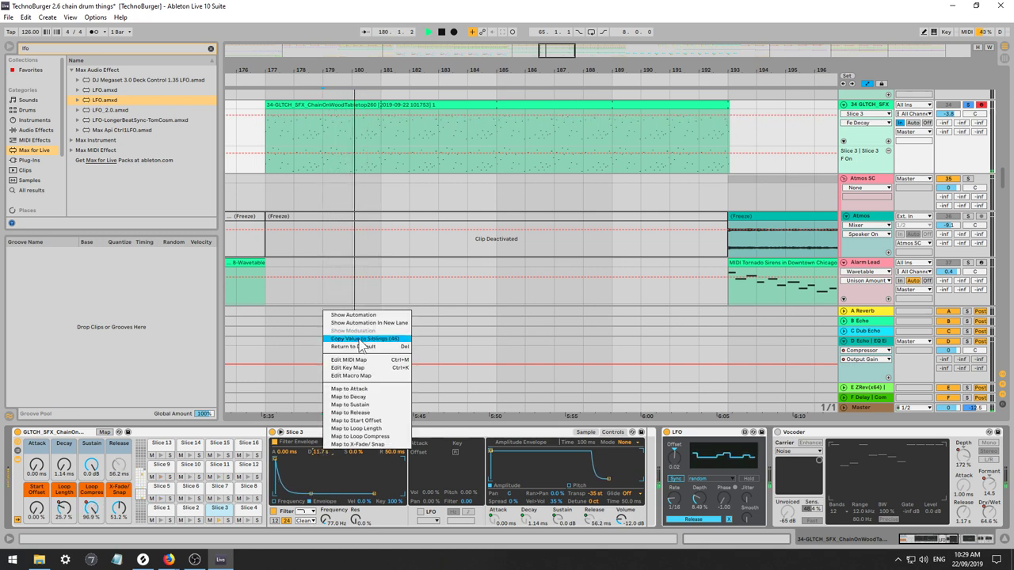
{"action": "left_click", "coordinate": [355, 340]}
{"action": "left_click_drag", "start_coordinate": [322, 455], "coordinate": [322, 432]}
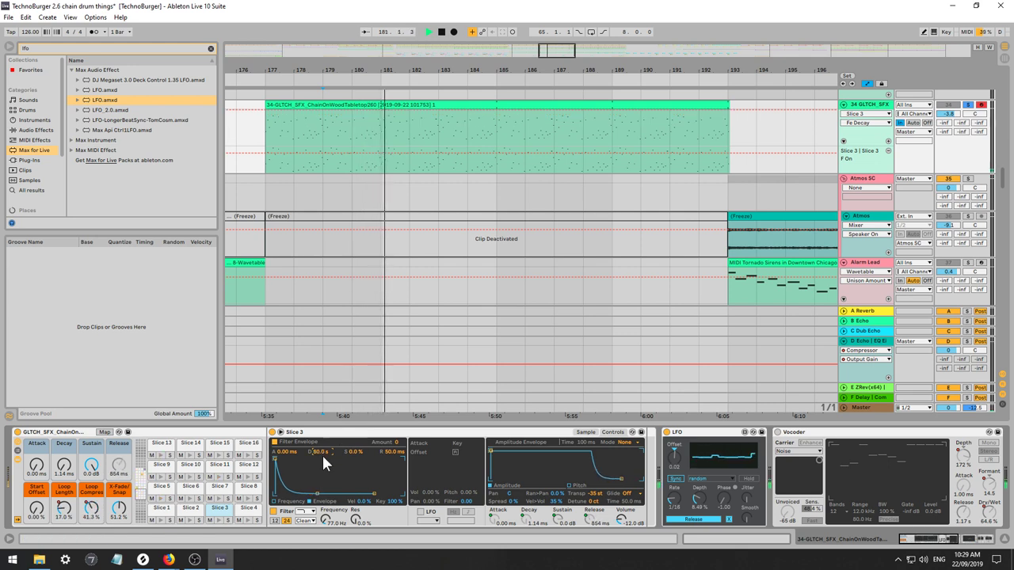
{"action": "left_click_drag", "start_coordinate": [325, 520], "coordinate": [331, 528]}
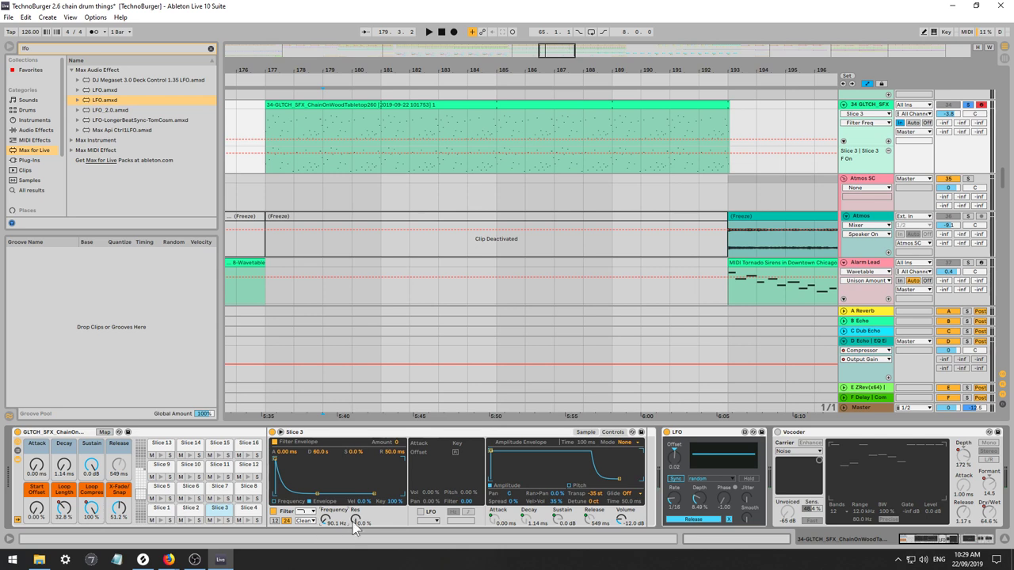
Raise the filter envelope Amount to 72 and copy the 487 ms decay to all slices.
{"action": "left_click_drag", "start_coordinate": [397, 444], "coordinate": [397, 388]}
{"action": "right_click", "coordinate": [398, 443]}
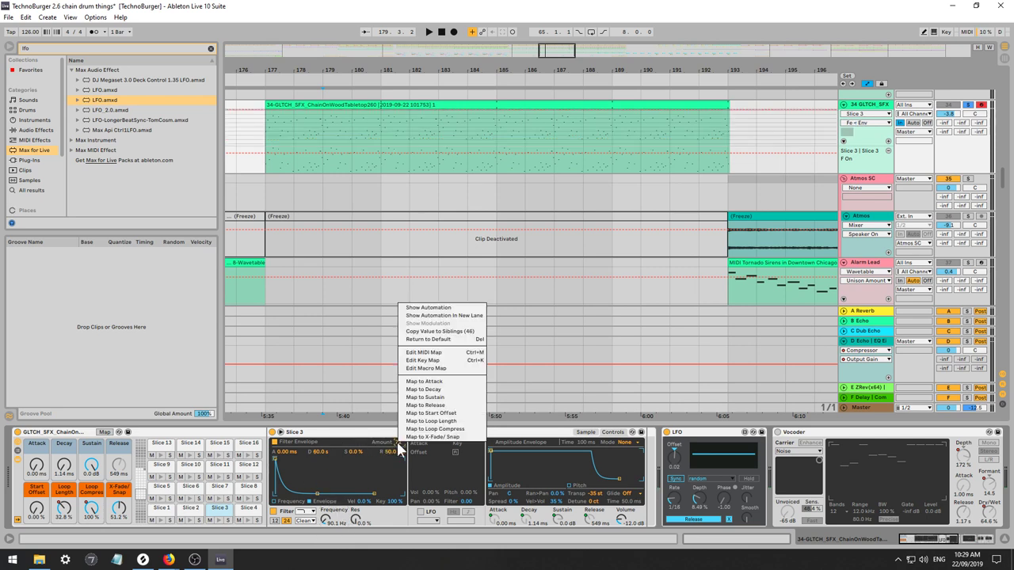
{"action": "left_click", "coordinate": [398, 443]}
{"action": "right_click", "coordinate": [400, 450]}
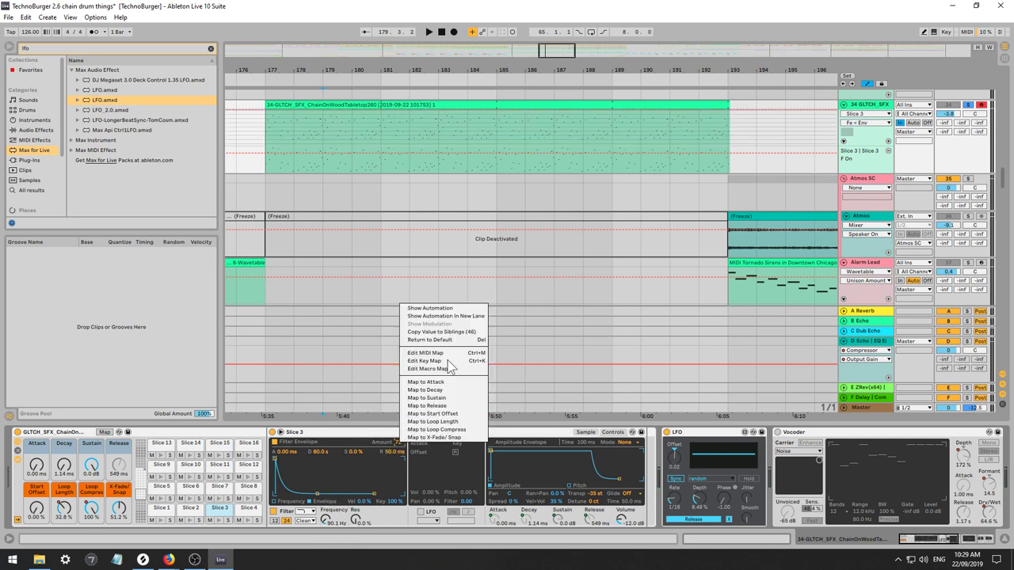
{"action": "left_click", "coordinate": [460, 341]}
{"action": "key", "text": "space"}
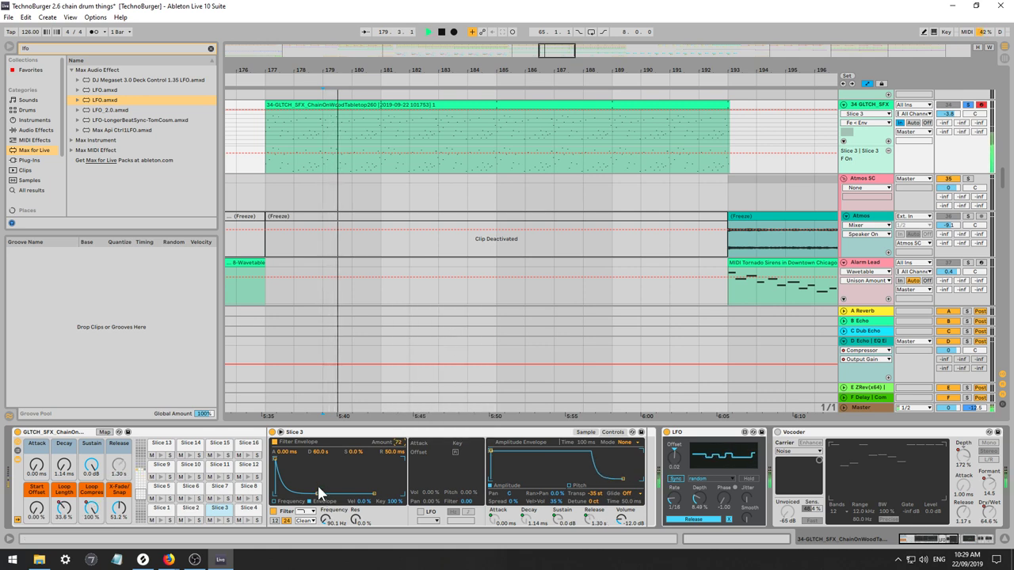
{"action": "right_click", "coordinate": [320, 450]}
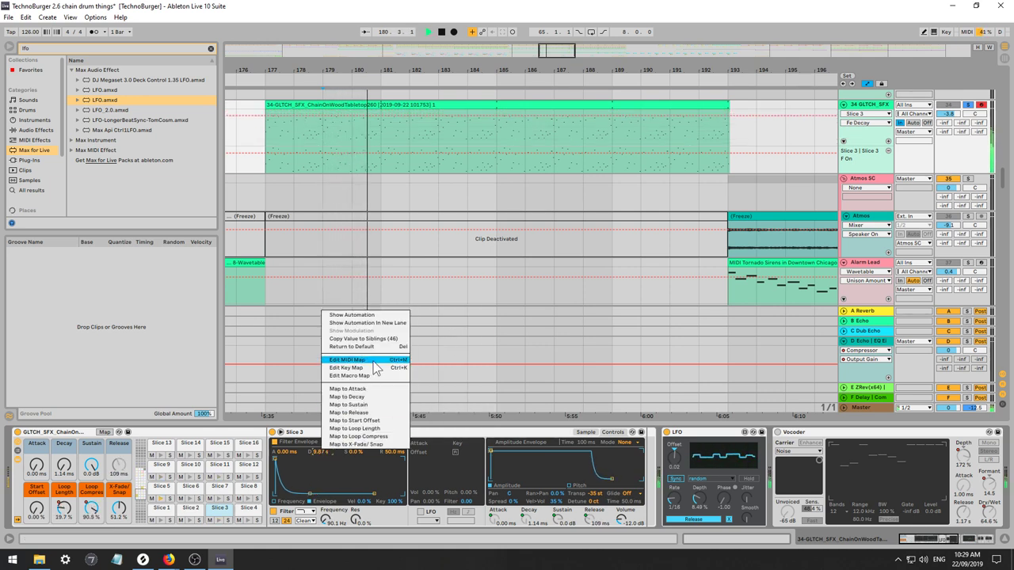
{"action": "left_click", "coordinate": [375, 338]}
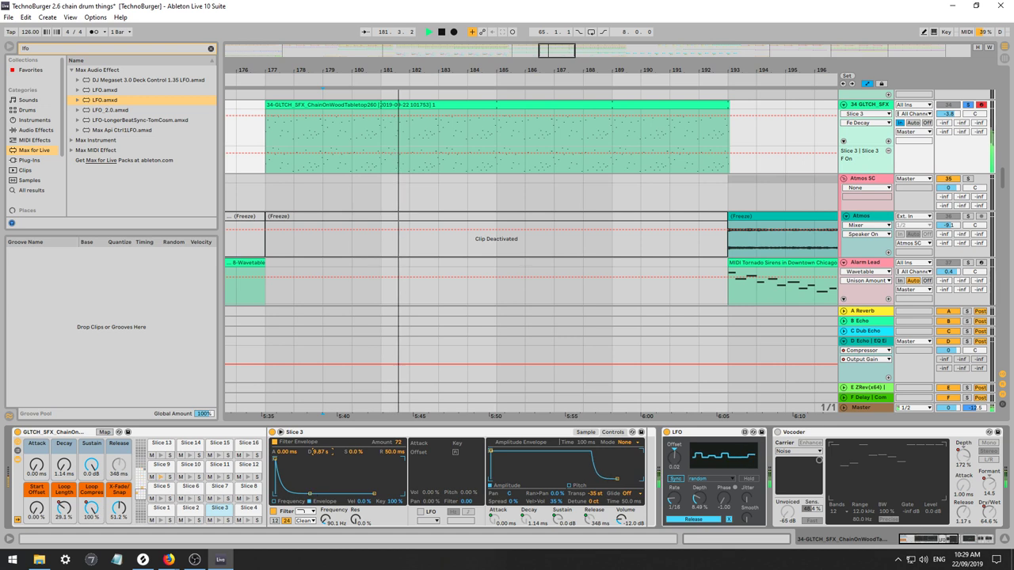
{"action": "right_click", "coordinate": [322, 451]}
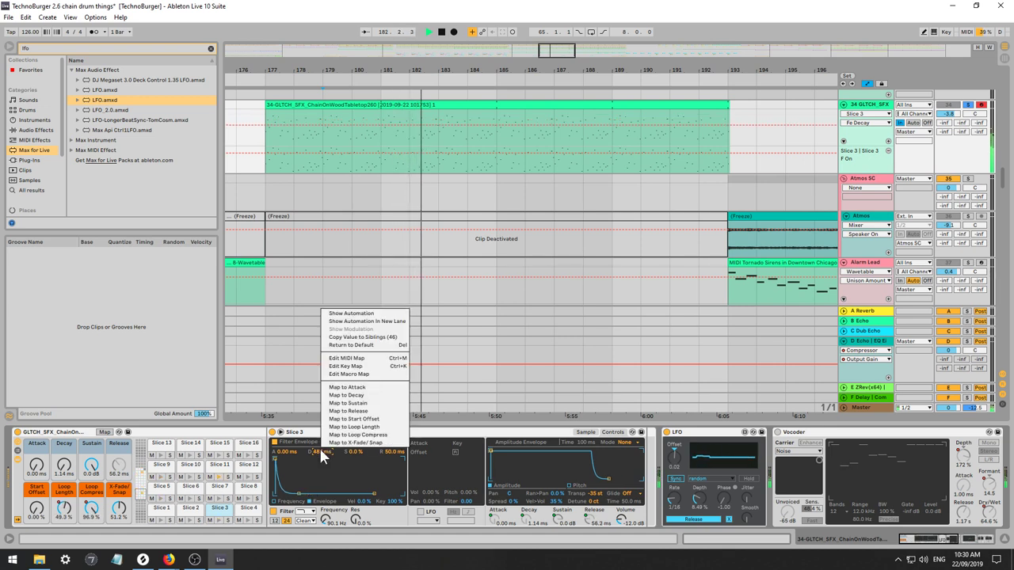
{"action": "left_click", "coordinate": [351, 348]}
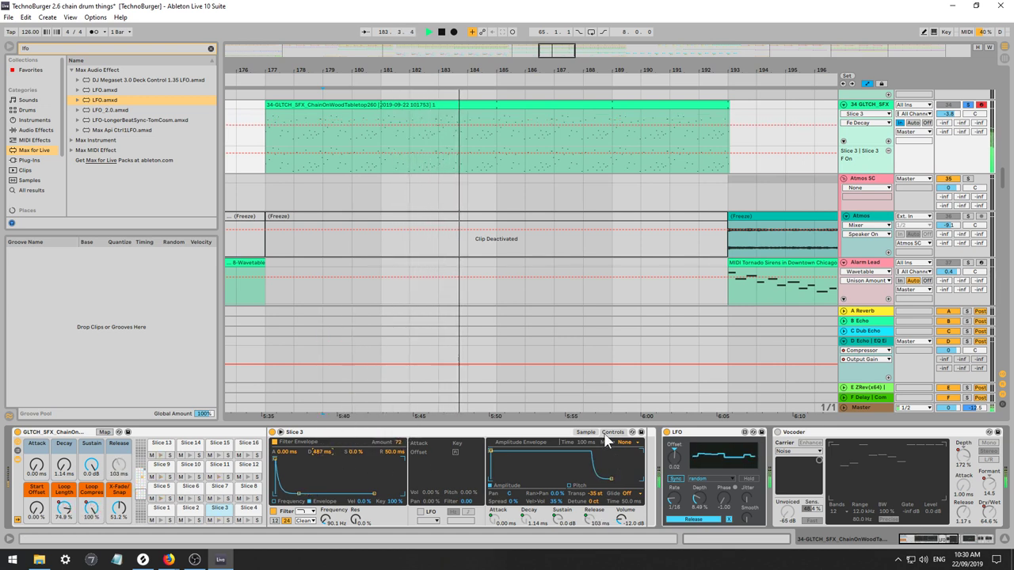
{"action": "left_click", "coordinate": [591, 493]}
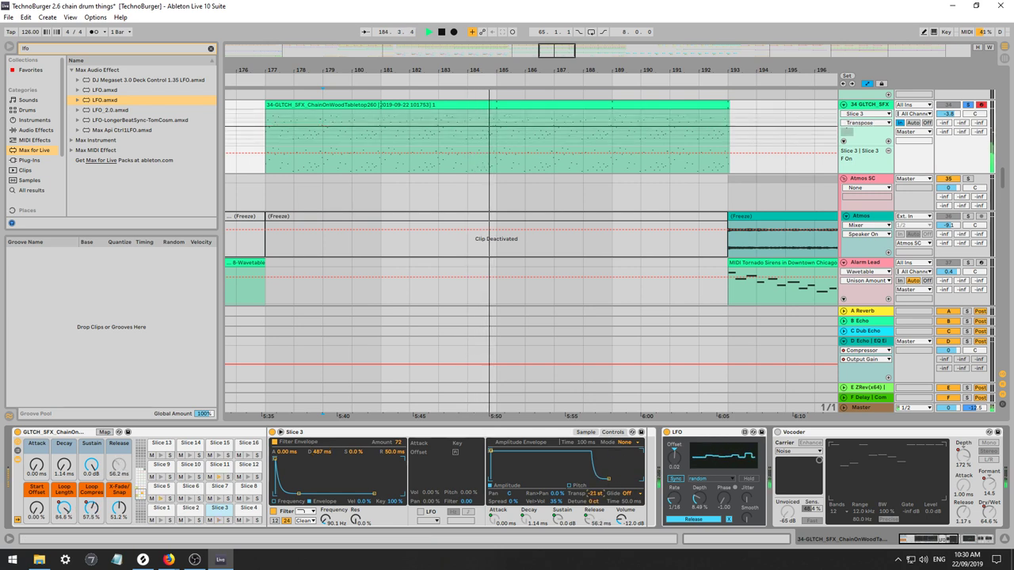
Copy the -13 st slice transpose to the other slices and boost EQ Eight near 495 Hz by 1.12 dB.
{"action": "right_click", "coordinate": [590, 492]}
{"action": "left_click", "coordinate": [626, 389]}
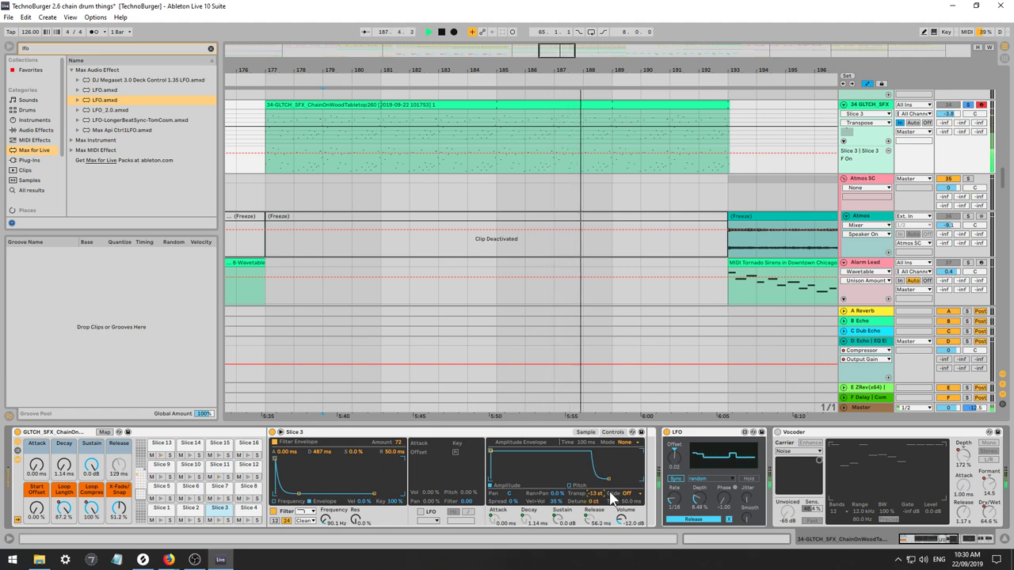
{"action": "left_click_drag", "start_coordinate": [929, 540], "coordinate": [968, 539]}
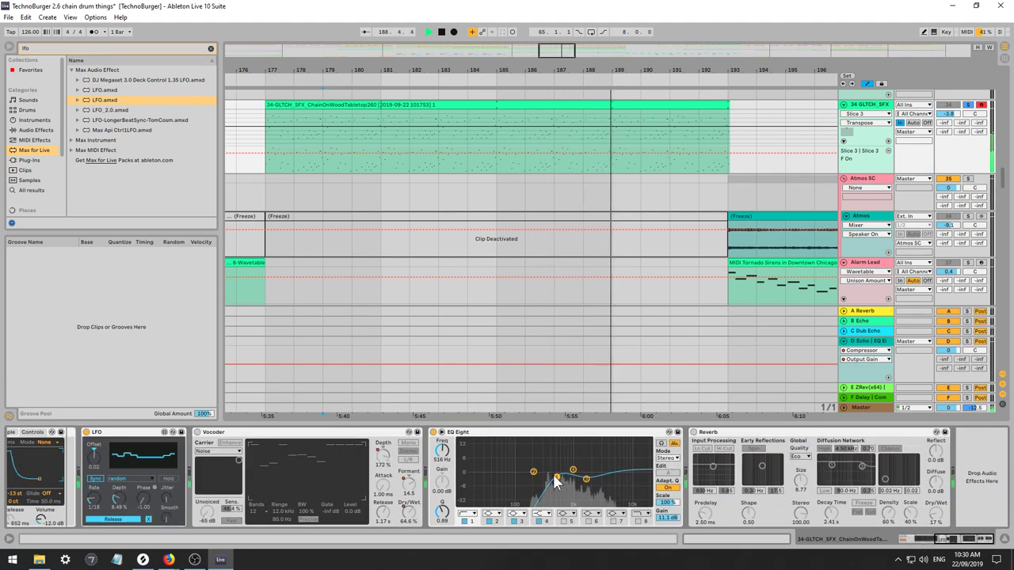
{"action": "left_click_drag", "start_coordinate": [555, 477], "coordinate": [535, 492]}
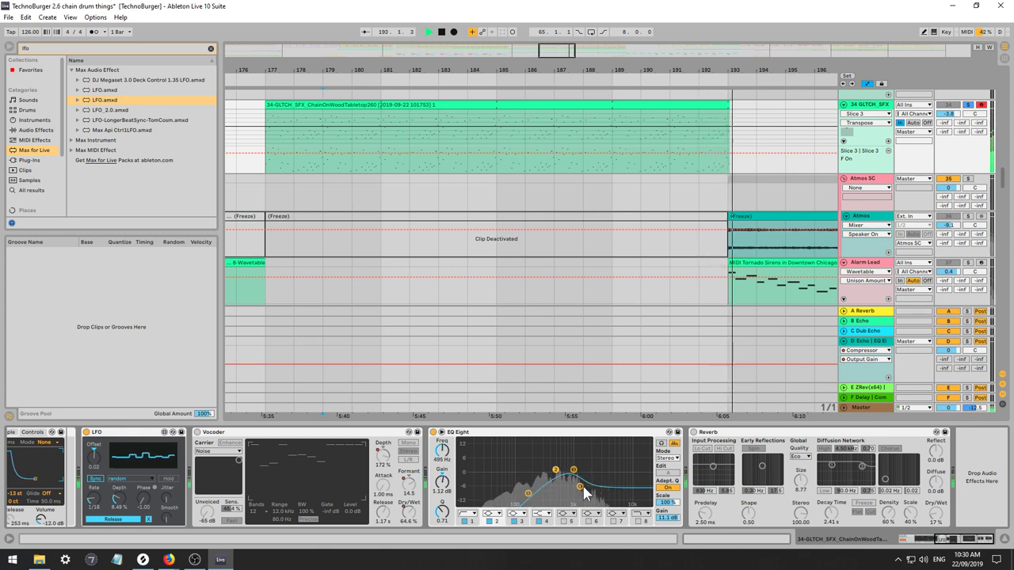
{"action": "key", "text": "space"}
{"action": "key", "text": "space"}
{"action": "left_click_drag", "start_coordinate": [954, 539], "coordinate": [896, 539]}
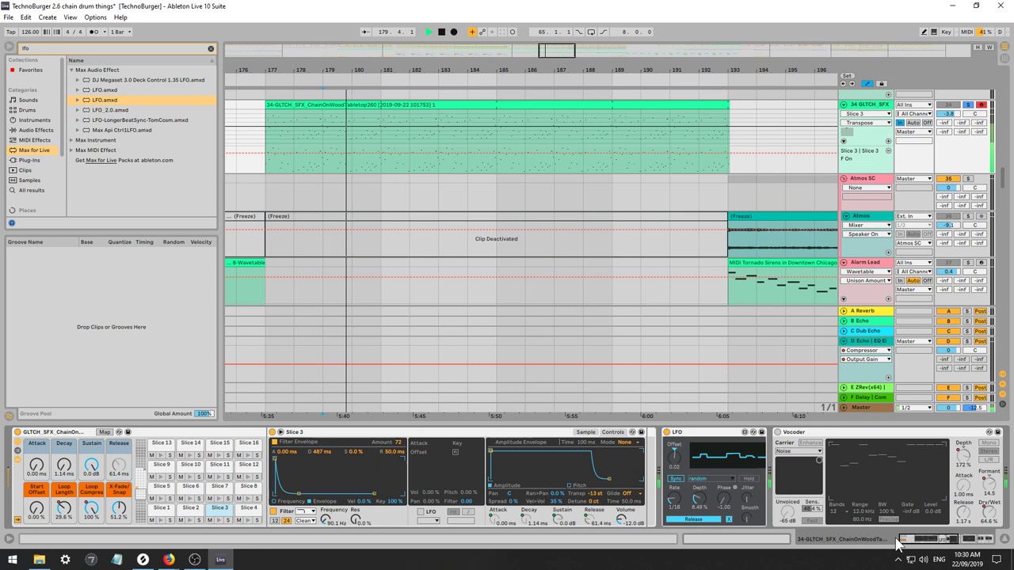
Shorten Slice 3's filter envelope decay and copy the decay value to the other slices.
{"action": "right_click", "coordinate": [319, 496]}
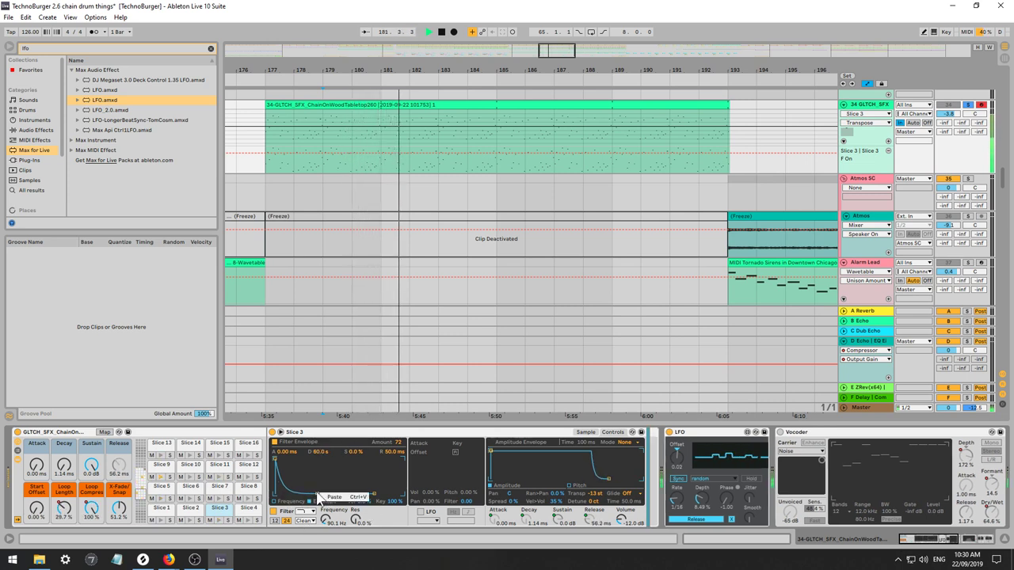
{"action": "right_click", "coordinate": [280, 480]}
{"action": "right_click", "coordinate": [279, 480]}
{"action": "left_click", "coordinate": [314, 495]}
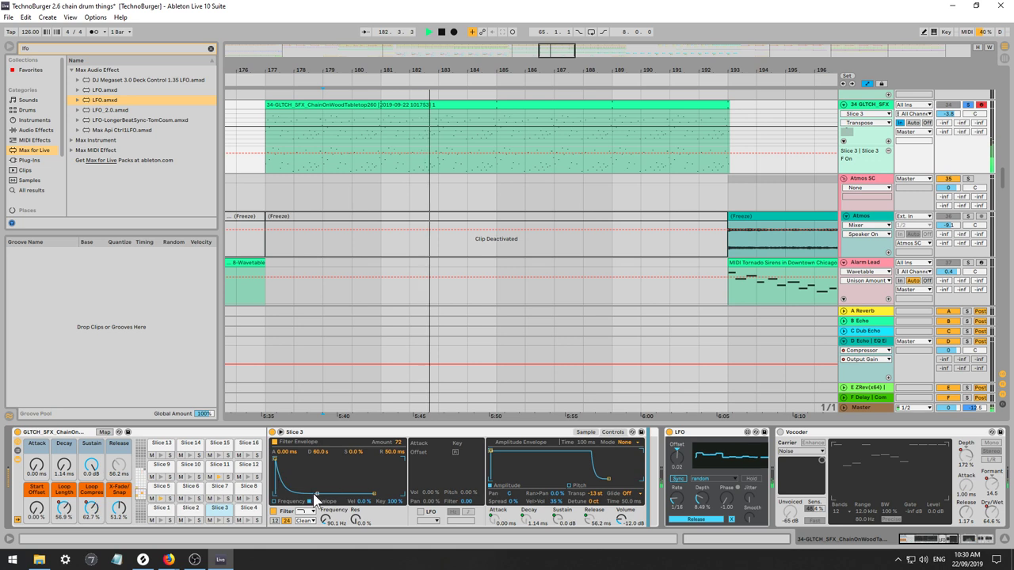
{"action": "left_click_drag", "start_coordinate": [318, 495], "coordinate": [309, 494]}
{"action": "right_click", "coordinate": [316, 458]}
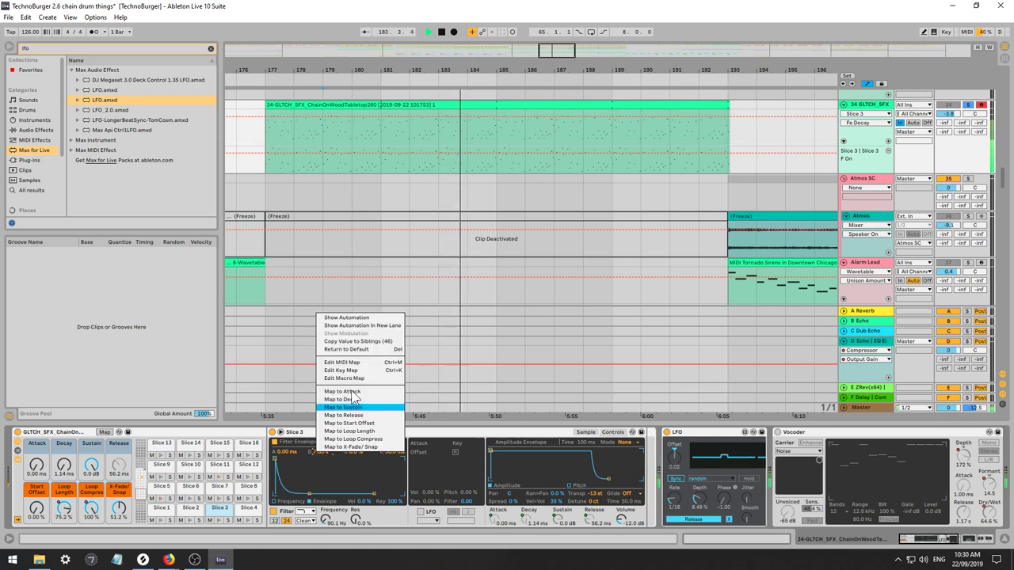
{"action": "left_click", "coordinate": [344, 347]}
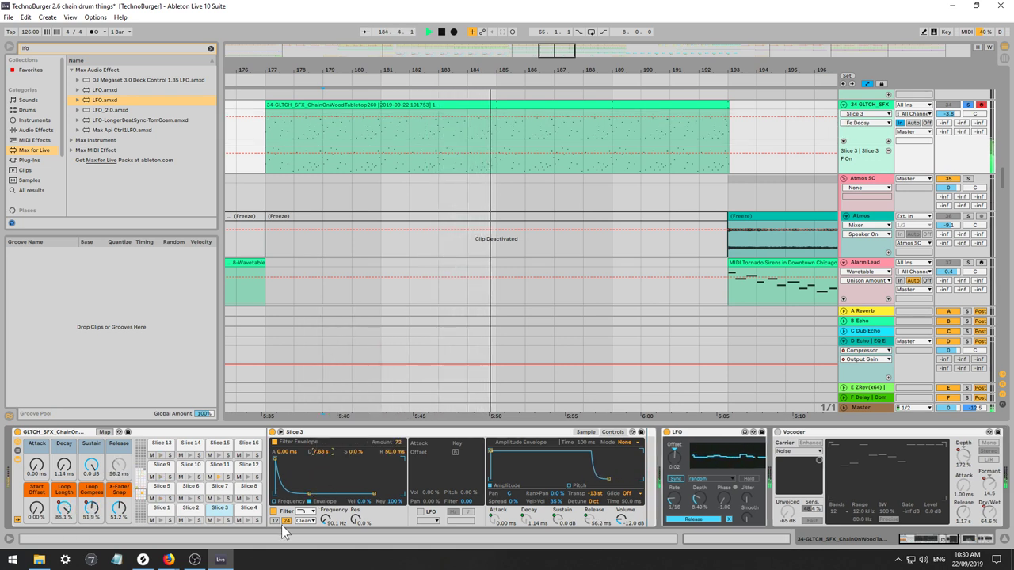
{"action": "left_click_drag", "start_coordinate": [309, 494], "coordinate": [298, 494]}
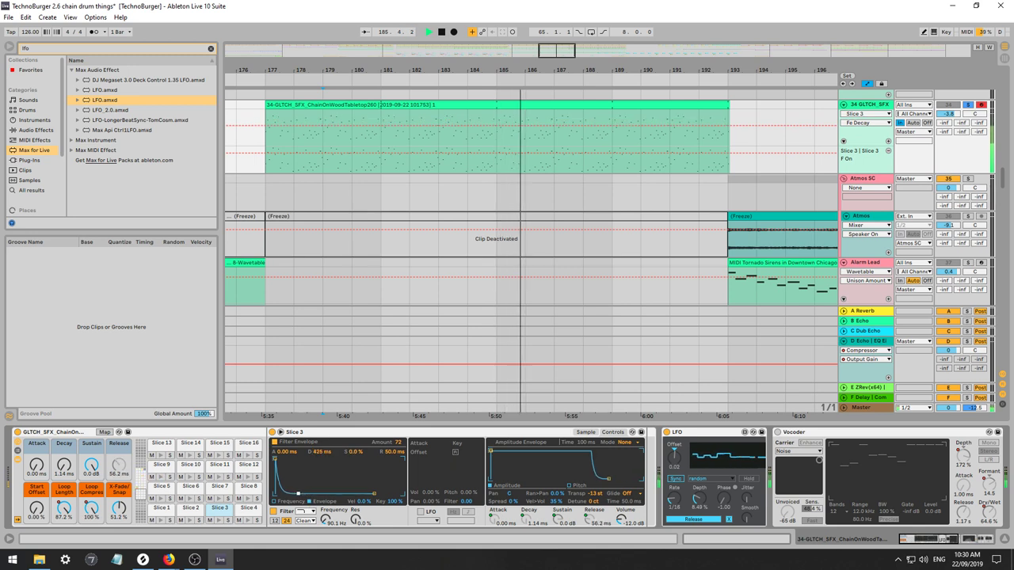
{"action": "right_click", "coordinate": [297, 495]}
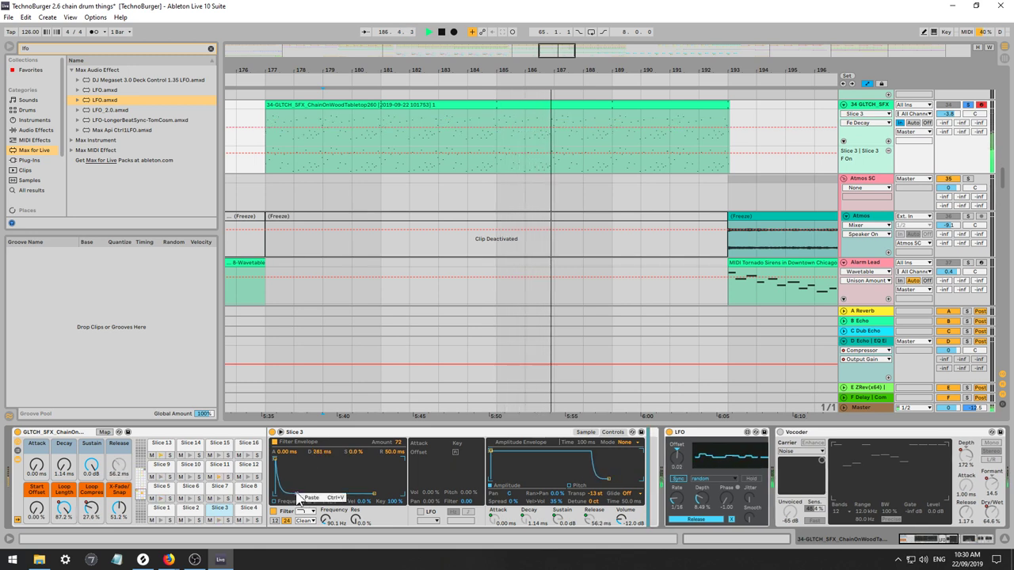
{"action": "right_click", "coordinate": [315, 450]}
{"action": "left_click", "coordinate": [364, 339]}
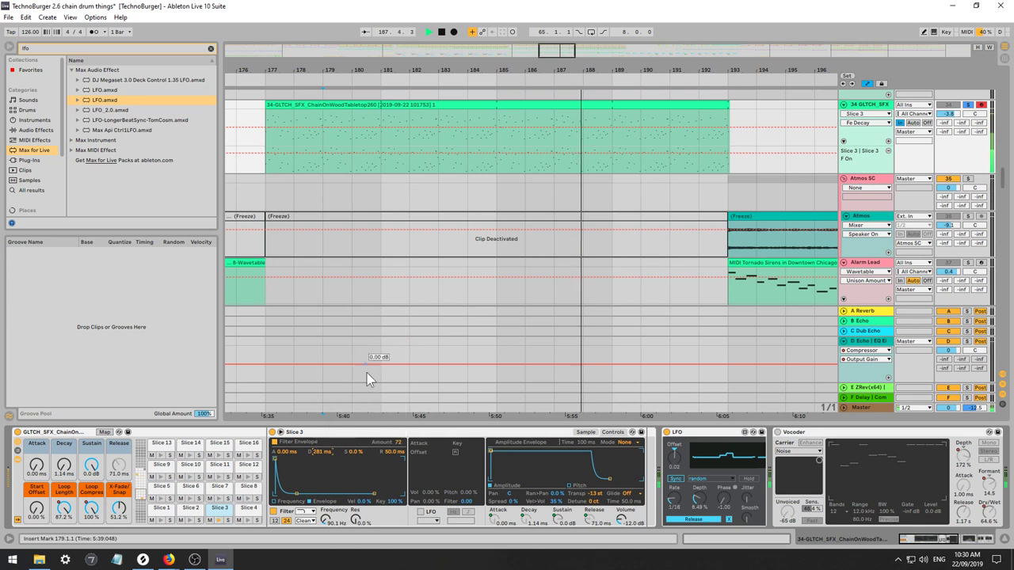
{"action": "right_click", "coordinate": [321, 455]}
{"action": "left_click", "coordinate": [353, 335]}
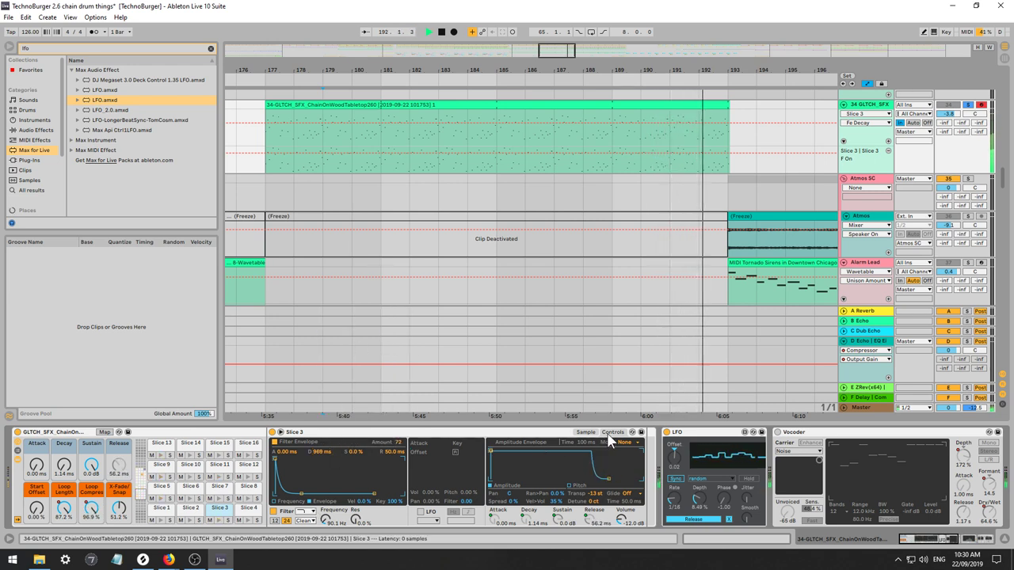
Zoom out over the song and paste a copy of the 34-GLTCH clip at bar 305.
{"action": "key", "text": "space"}
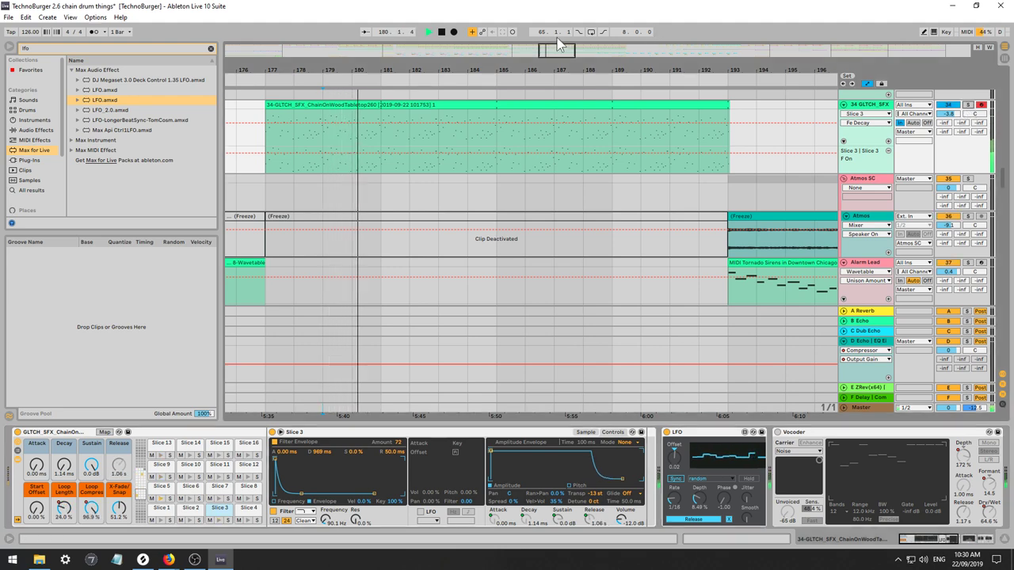
{"action": "left_click_drag", "start_coordinate": [560, 50], "coordinate": [546, 16]}
{"action": "key", "text": "space"}
{"action": "left_click", "coordinate": [383, 143]}
{"action": "key", "text": "space"}
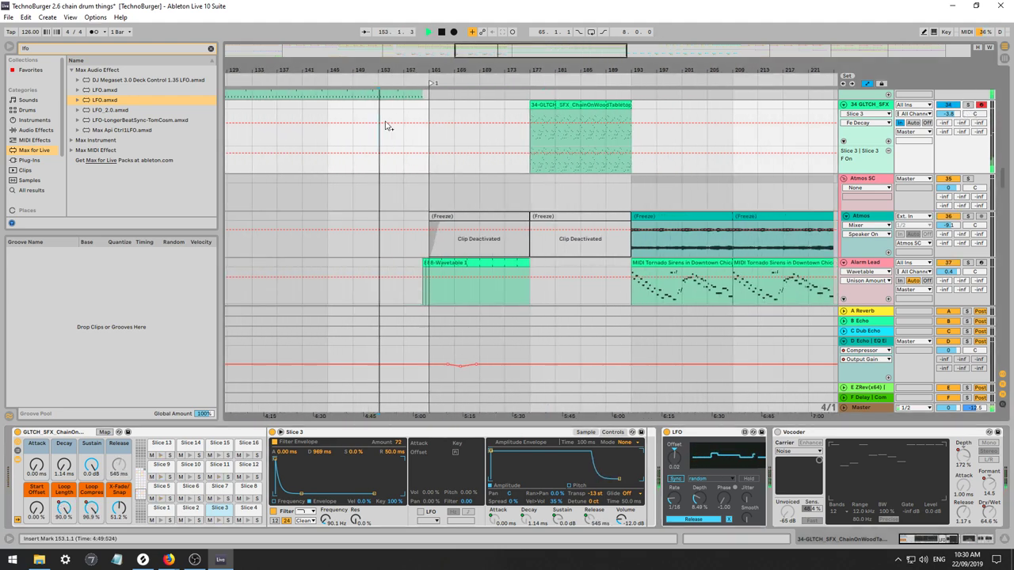
{"action": "left_click_drag", "start_coordinate": [495, 50], "coordinate": [493, 36]}
{"action": "key", "text": "minus"}
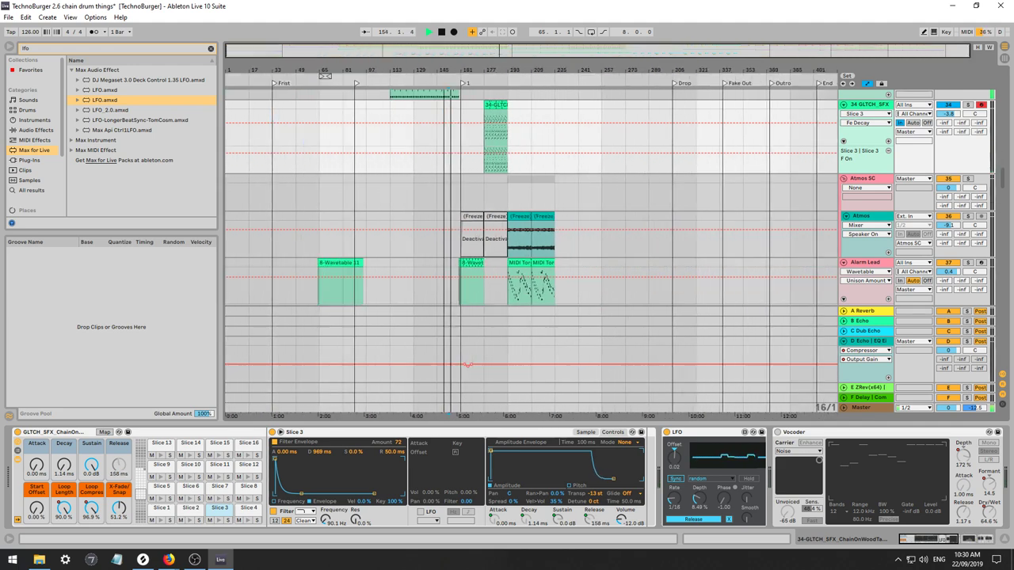
{"action": "left_click", "coordinate": [496, 106]}
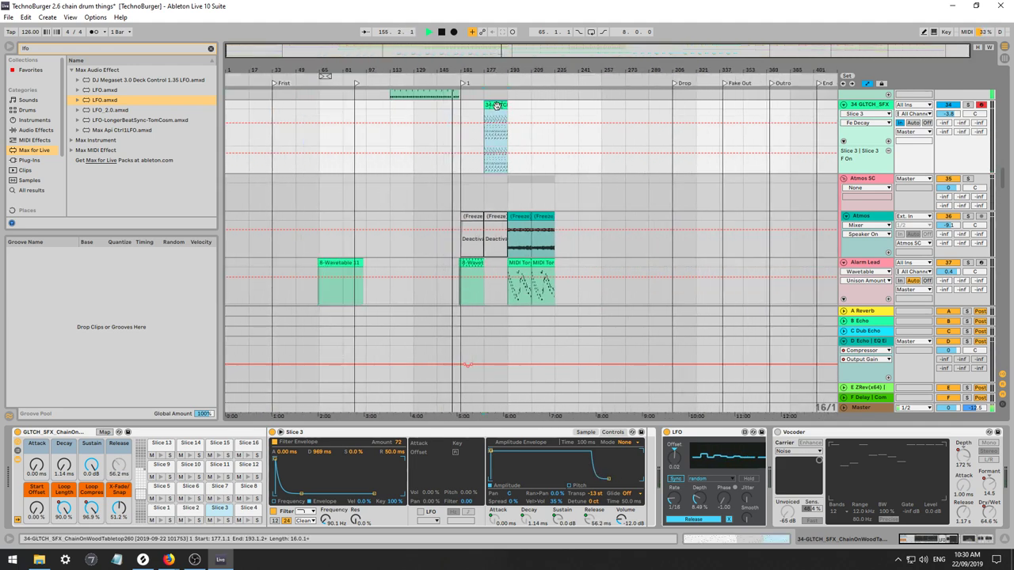
{"action": "left_click", "coordinate": [673, 162]}
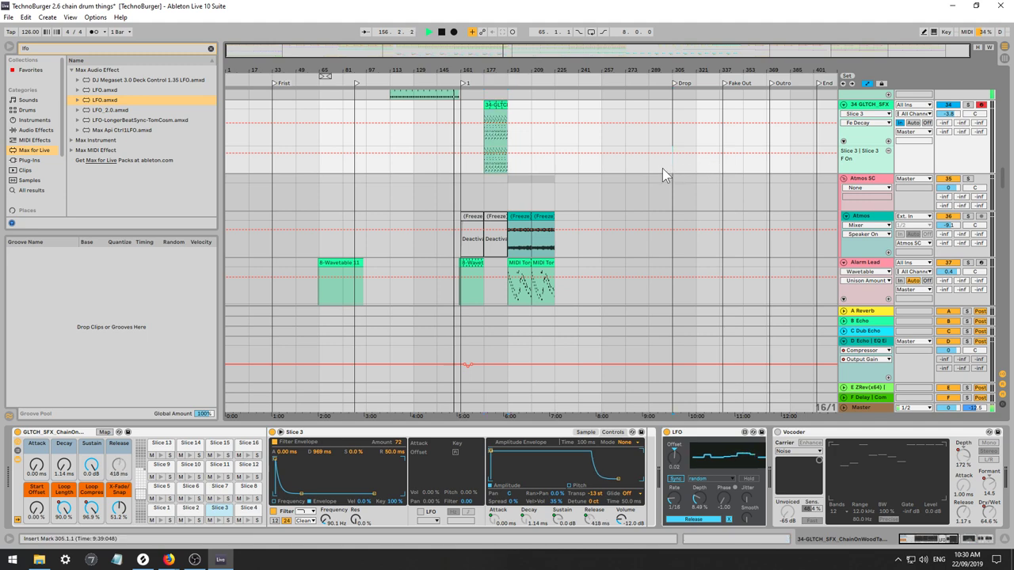
{"action": "key", "text": "ctrl+v"}
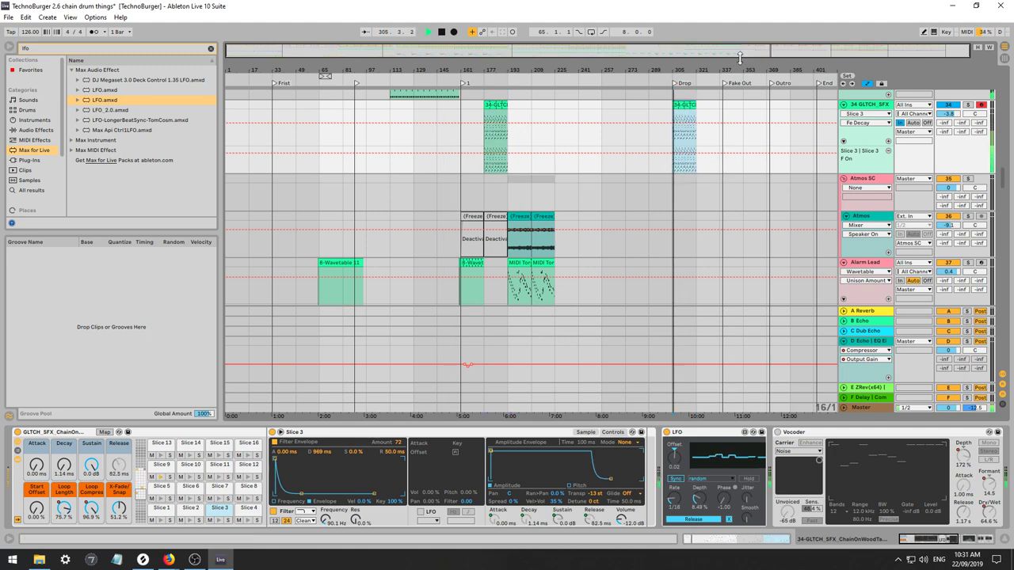
{"action": "left_click_drag", "start_coordinate": [754, 71], "coordinate": [737, 84]}
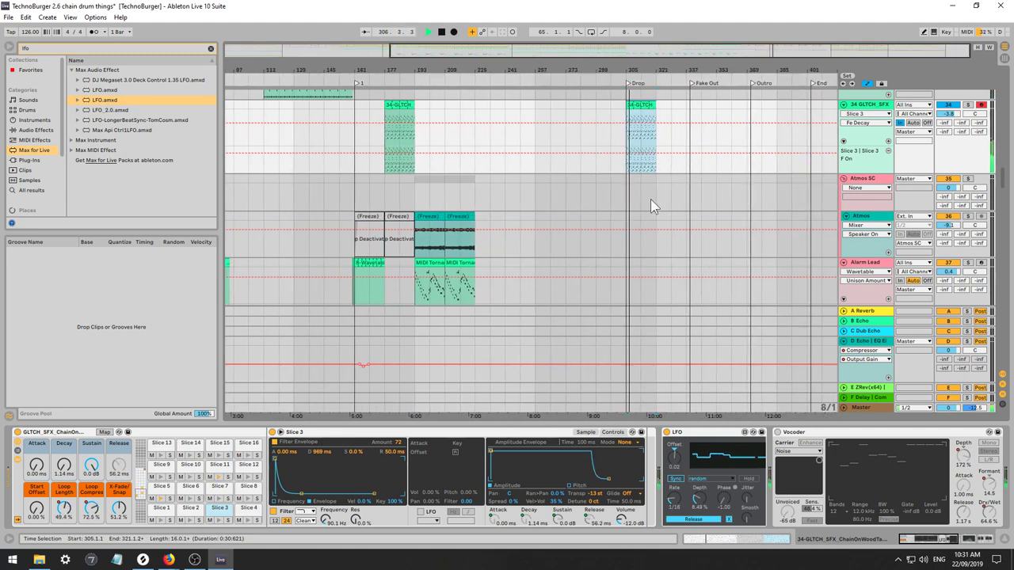
Copy the Transpose value to all GLTCH slices and switch off the filter envelope.
{"action": "right_click", "coordinate": [596, 495]}
{"action": "left_click", "coordinate": [638, 387]}
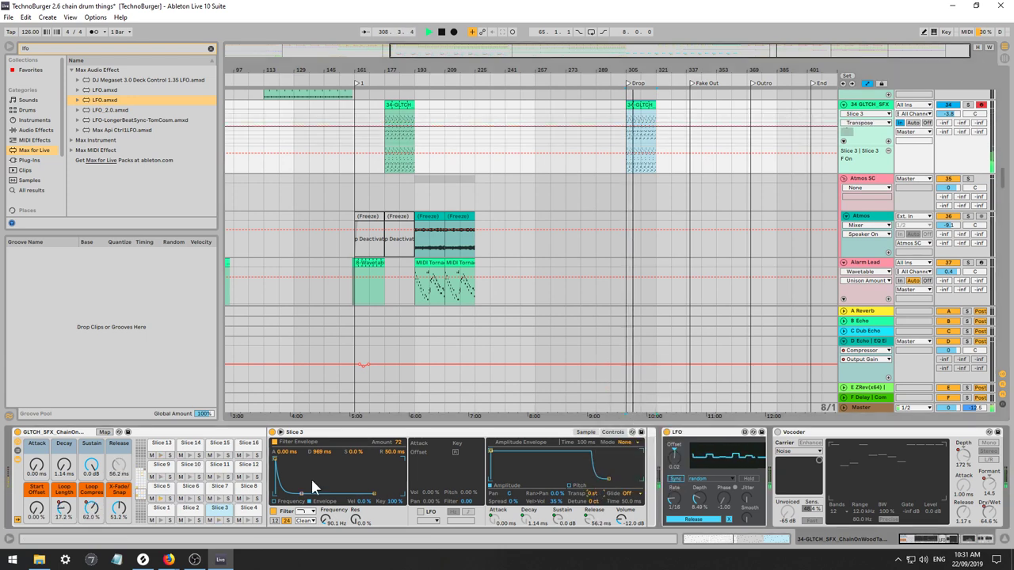
{"action": "left_click", "coordinate": [274, 443]}
{"action": "right_click", "coordinate": [274, 444]}
{"action": "left_click", "coordinate": [306, 545]}
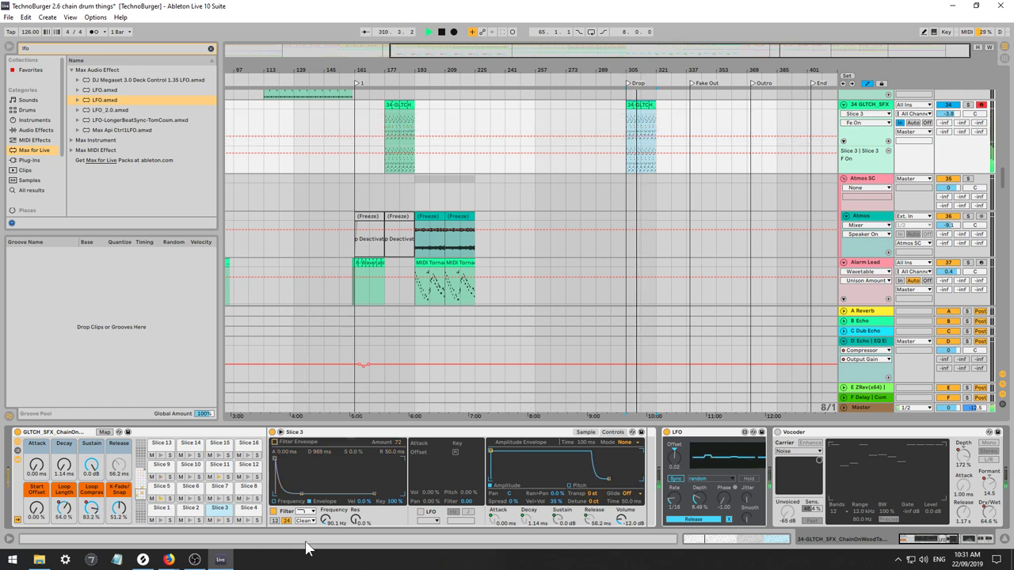
Turn off the filter and copy that setting to all slices.
{"action": "right_click", "coordinate": [275, 511]}
{"action": "left_click", "coordinate": [275, 513]}
{"action": "left_click", "coordinate": [274, 513]}
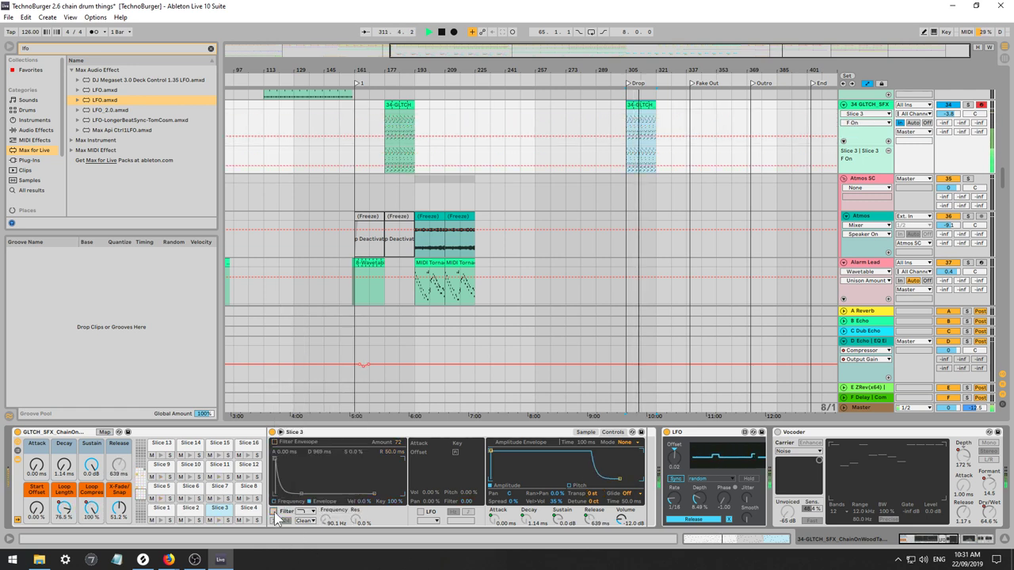
{"action": "right_click", "coordinate": [275, 511]}
{"action": "left_click", "coordinate": [335, 410]}
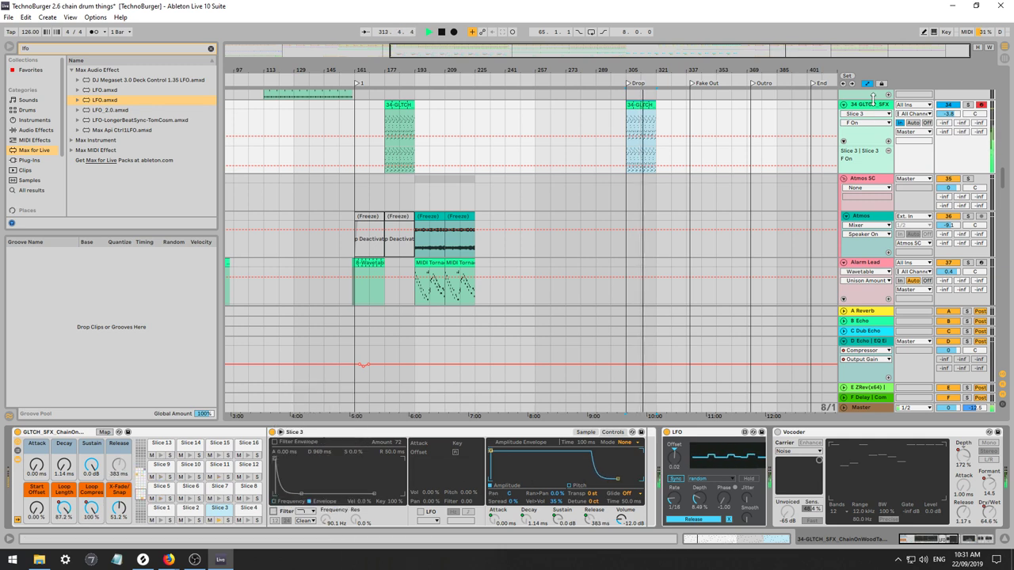
Lower the GLTCH track volume to -12.3 dB and reduce the sampler's sustain level.
{"action": "left_click_drag", "start_coordinate": [948, 116], "coordinate": [948, 139]}
{"action": "left_click_drag", "start_coordinate": [92, 466], "coordinate": [92, 489]}
{"action": "left_click", "coordinate": [36, 507]}
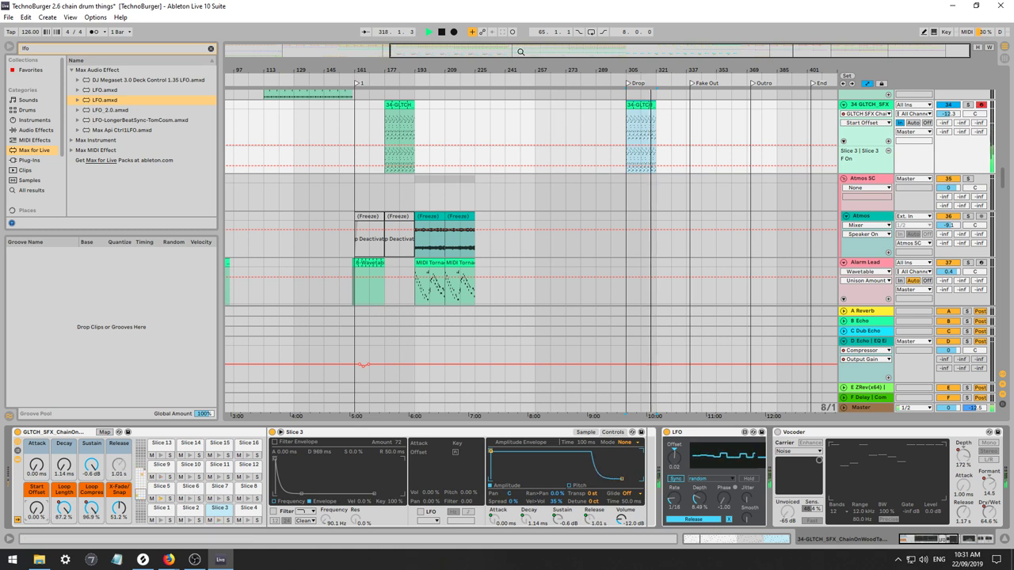
{"action": "left_click_drag", "start_coordinate": [520, 52], "coordinate": [473, 64]}
Switch off the 34 GLTCH_SFX track and stop playback.
{"action": "left_click", "coordinate": [950, 105]}
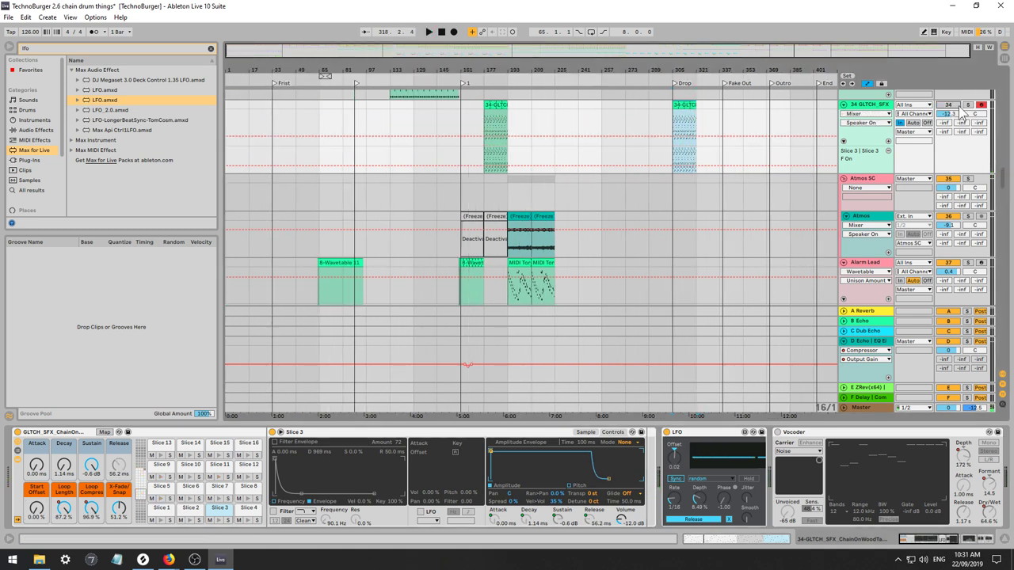
{"action": "left_click", "coordinate": [559, 103]}
{"action": "key", "text": "space"}
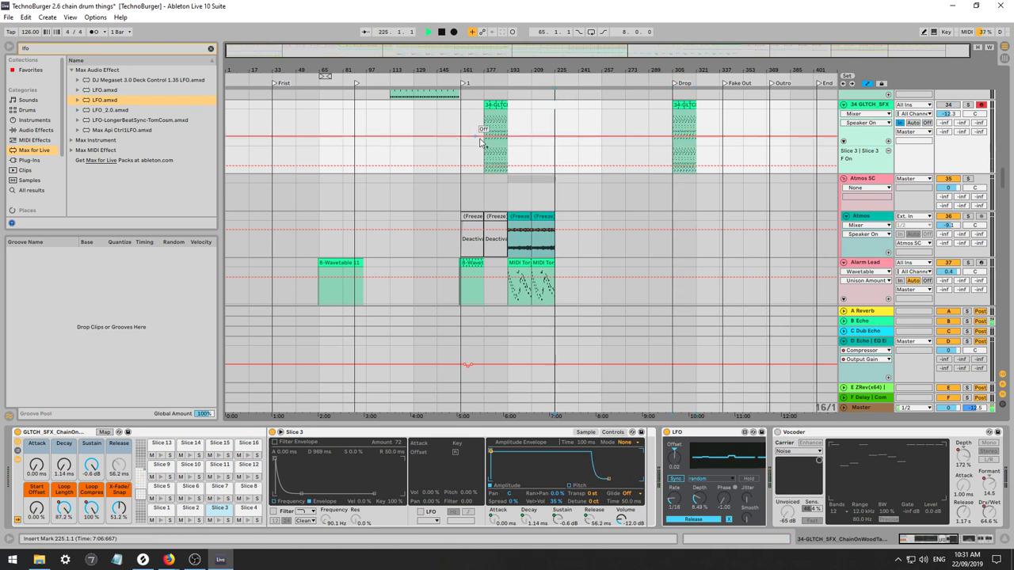
Zoom in around bar 193, replay from there, and select the 34-GLTCH_SFX clip and track.
{"action": "left_click_drag", "start_coordinate": [486, 123], "coordinate": [519, 119]}
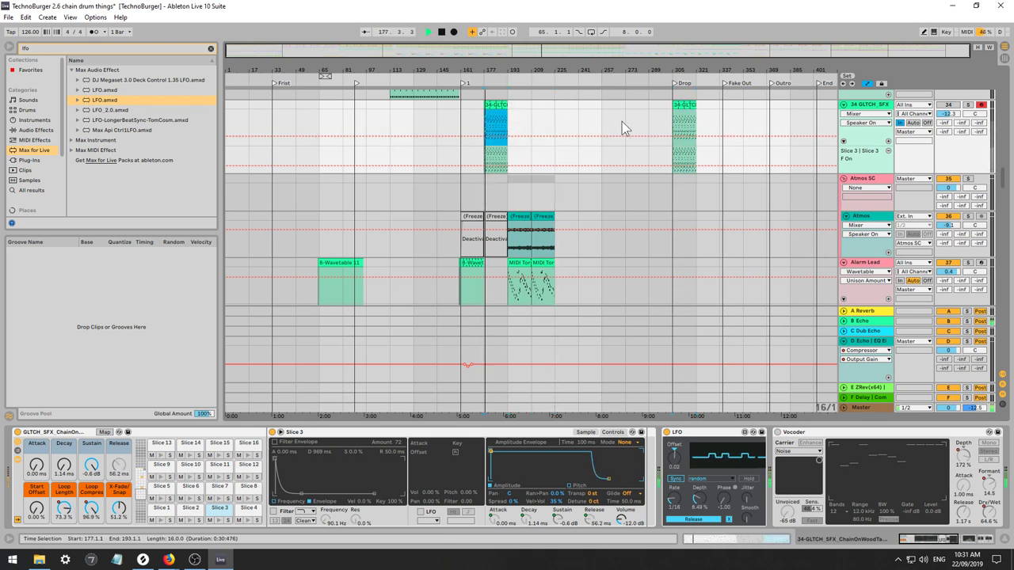
{"action": "scroll", "coordinate": [630, 138], "scroll_direction": "up", "scroll_amount": 3}
{"action": "mouse_move", "coordinate": [518, 54]}
{"action": "left_mouse_down"}
{"action": "mouse_move", "coordinate": [539, 118]}
{"action": "mouse_move", "coordinate": [571, 111]}
{"action": "left_mouse_up"}
{"action": "left_click", "coordinate": [438, 209]}
{"action": "key", "text": "space"}
{"action": "key", "text": "space"}
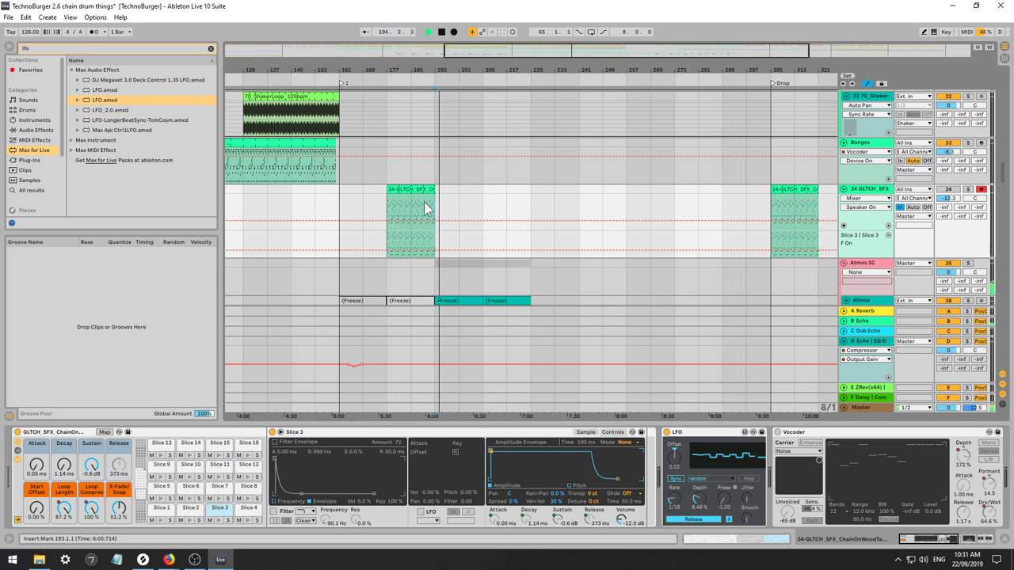
{"action": "left_click", "coordinate": [400, 190]}
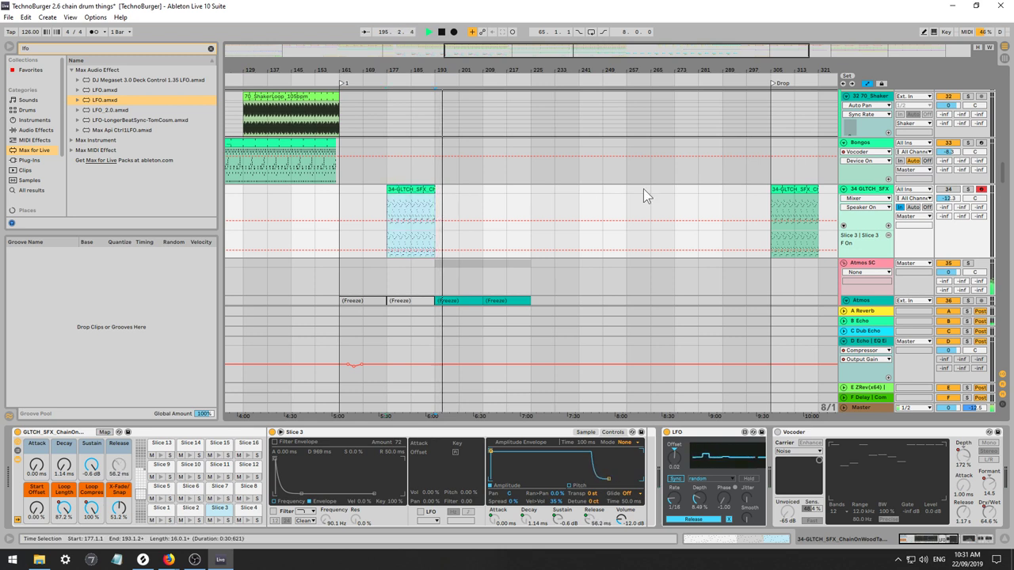
{"action": "left_click", "coordinate": [881, 191]}
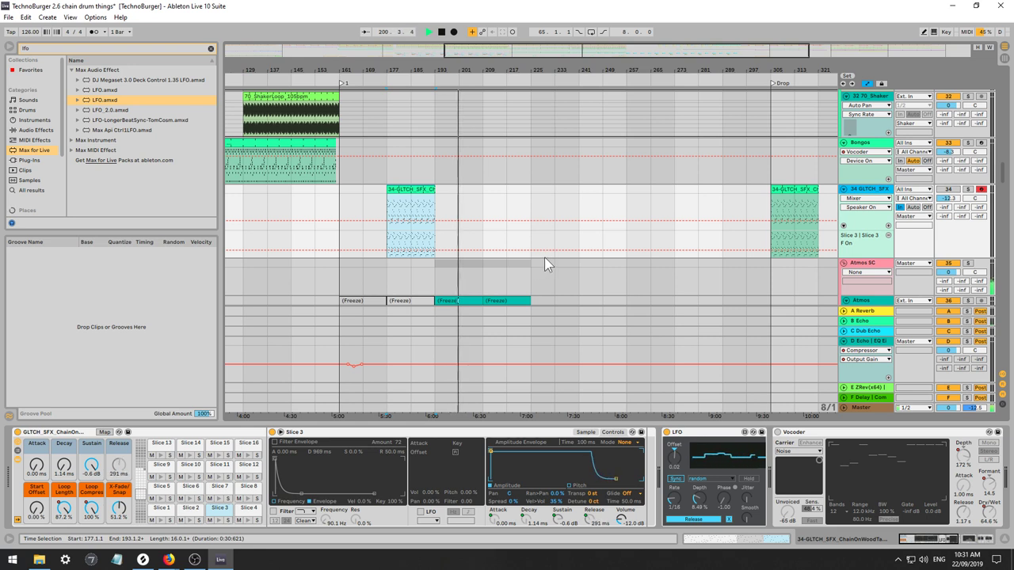
{"action": "key", "text": "space"}
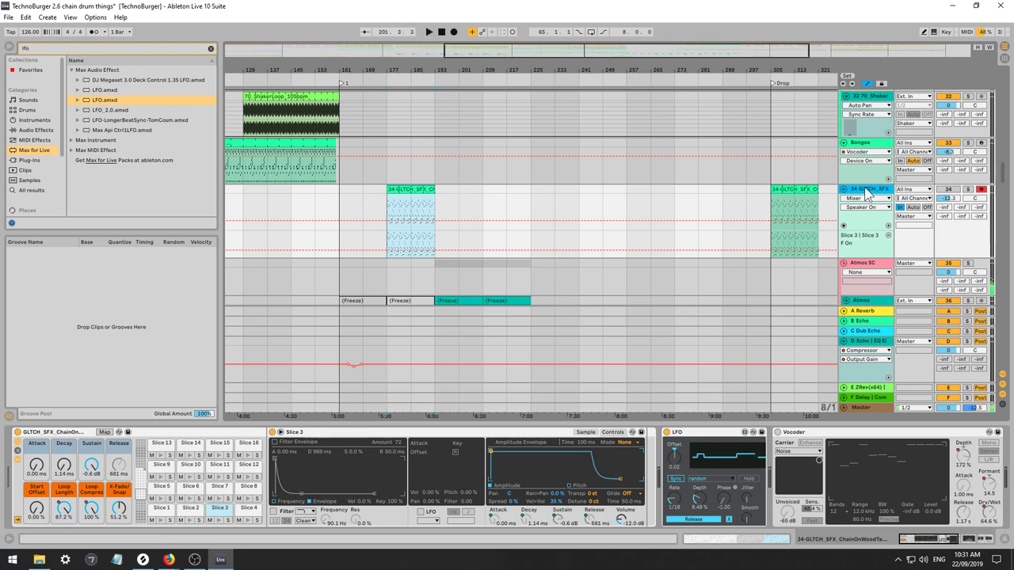
{"action": "scroll", "coordinate": [873, 274], "scroll_direction": "down", "scroll_amount": 10}
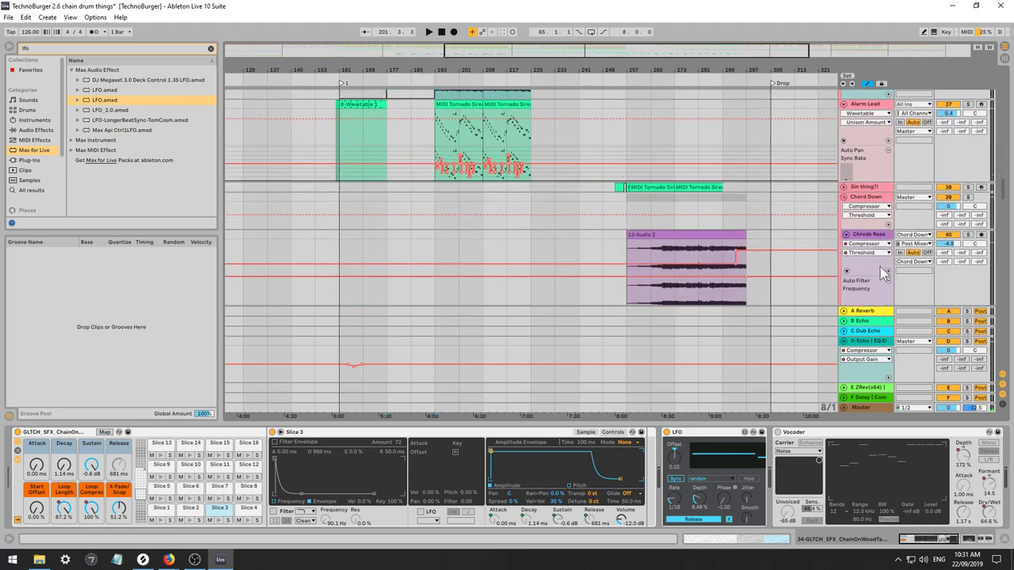
Insert a MIDI track below Sin thing?! and create an empty clip spanning bars 193–225.
{"action": "left_click", "coordinate": [864, 187]}
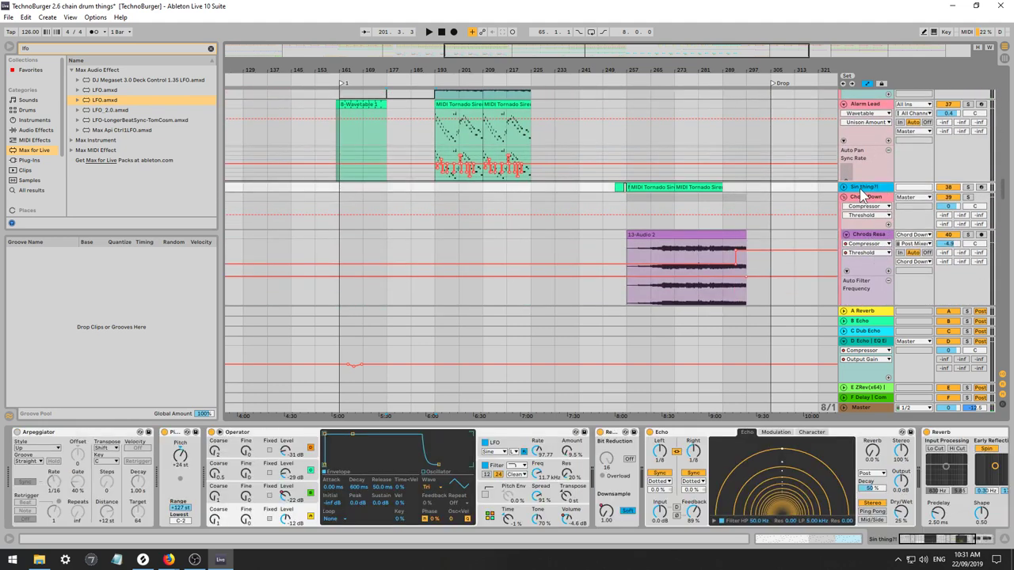
{"action": "key", "text": "ctrl+shift+t"}
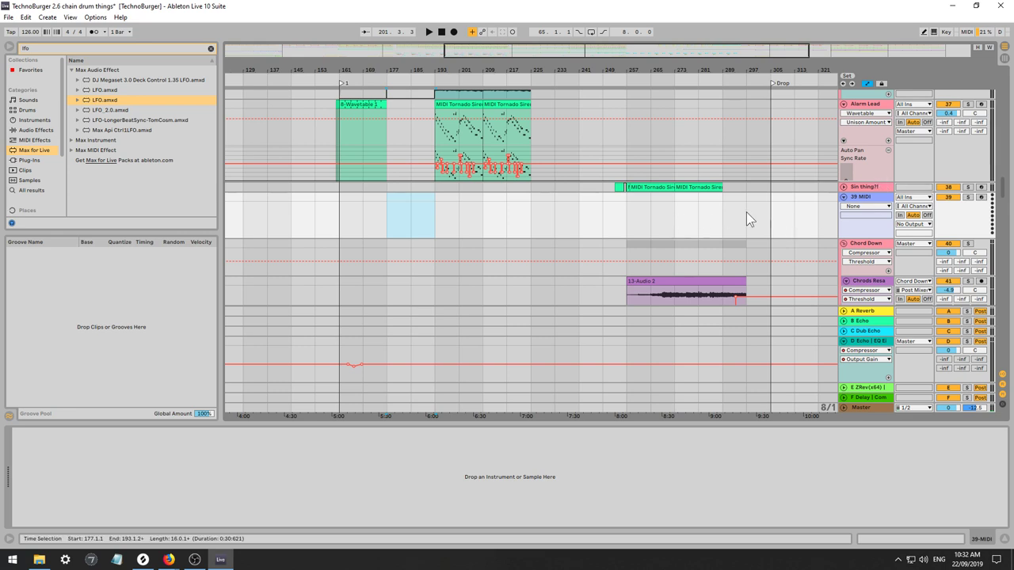
{"action": "left_click", "coordinate": [392, 219]}
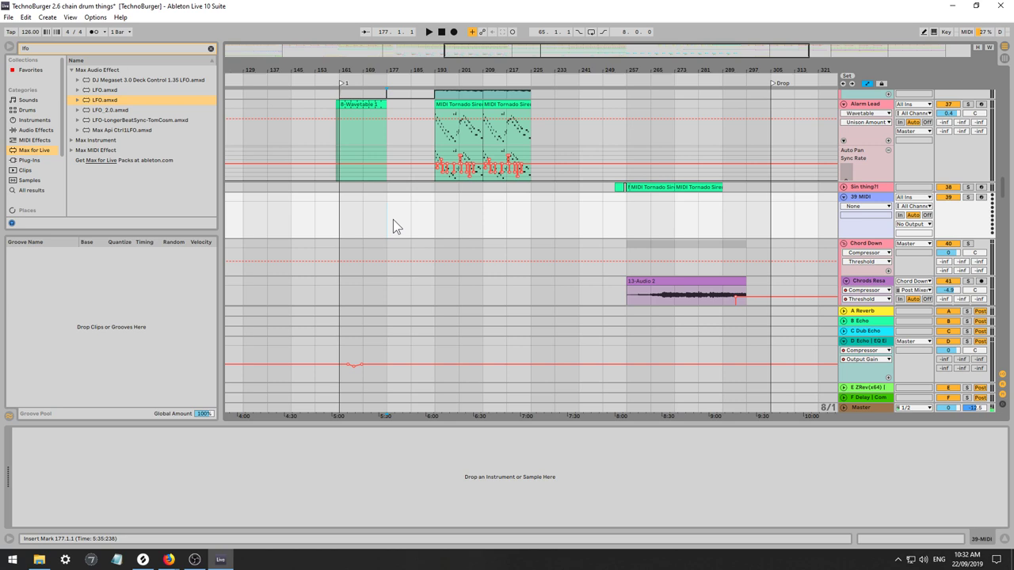
{"action": "left_click", "coordinate": [441, 231]}
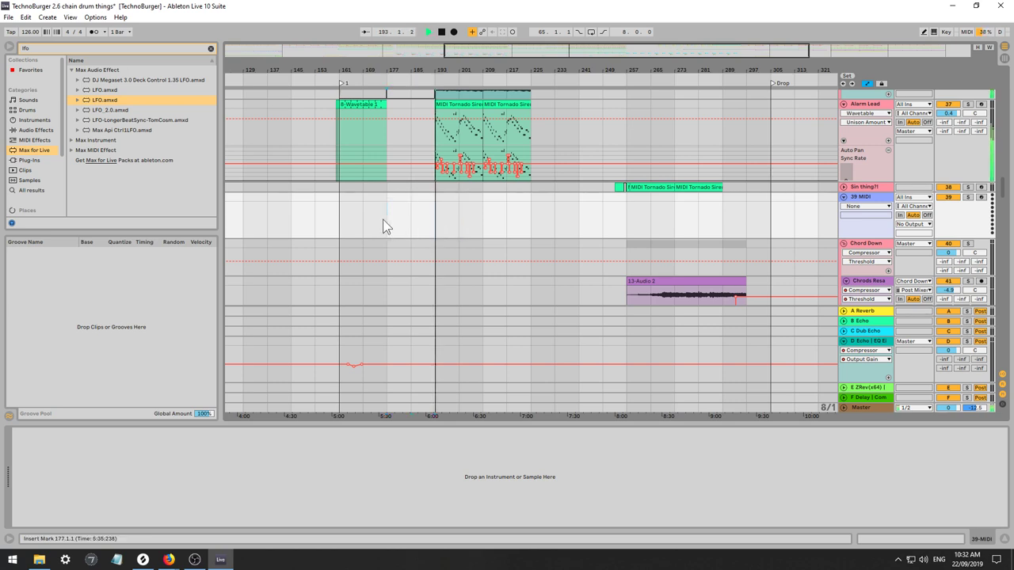
{"action": "left_click_drag", "start_coordinate": [430, 229], "coordinate": [514, 233]}
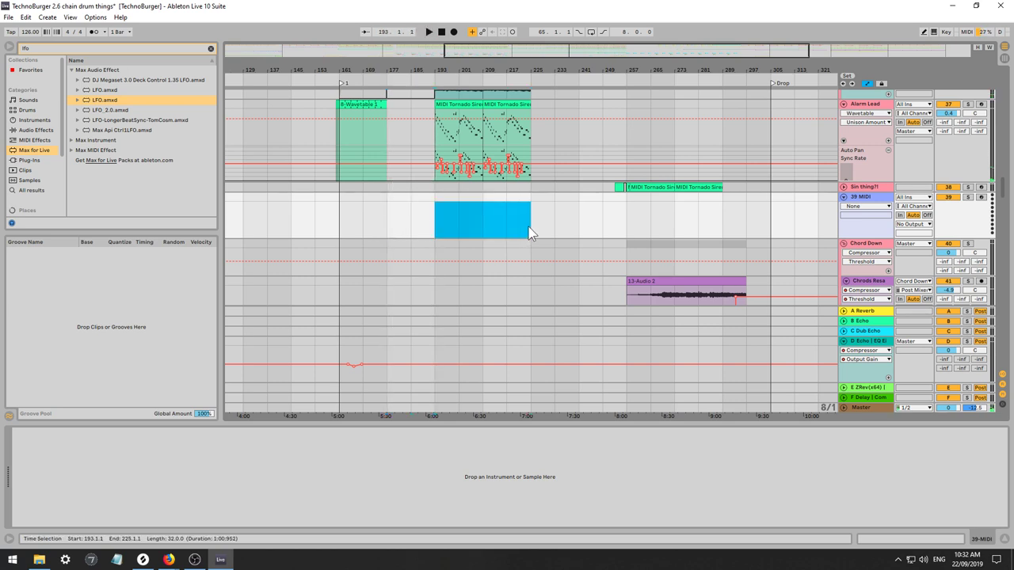
{"action": "key", "text": "ctrl+shift+m"}
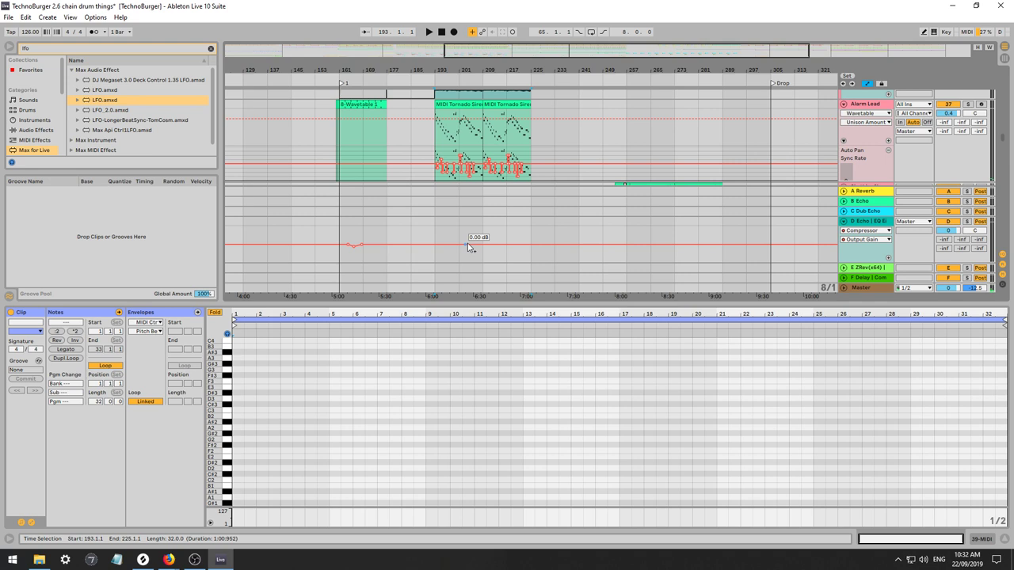
Draw one C#2 note and stretch it across the full length of the clip.
{"action": "double_click", "coordinate": [236, 476]}
{"action": "key", "text": "space"}
{"action": "left_click_drag", "start_coordinate": [244, 476], "coordinate": [321, 479]}
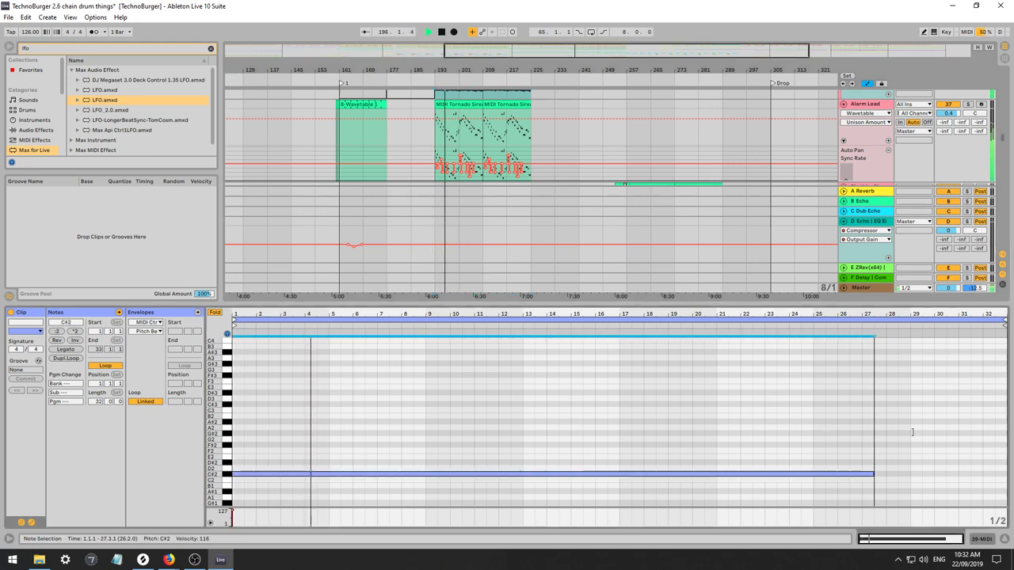
{"action": "left_click_drag", "start_coordinate": [912, 432], "coordinate": [1006, 433]}
{"action": "scroll", "coordinate": [568, 155], "scroll_direction": "down", "scroll_amount": 3}
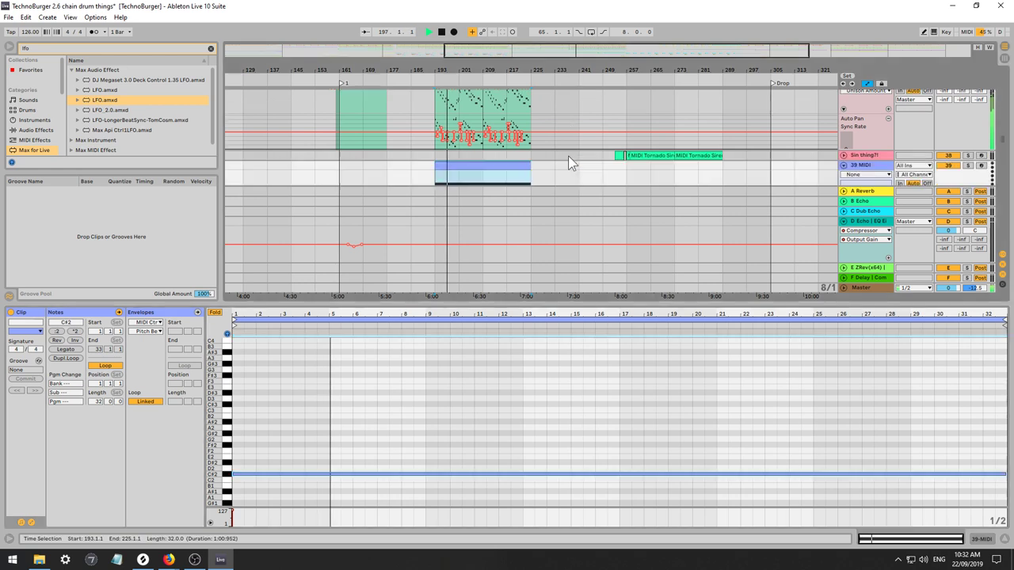
{"action": "scroll", "coordinate": [701, 154], "scroll_direction": "up", "scroll_amount": 2}
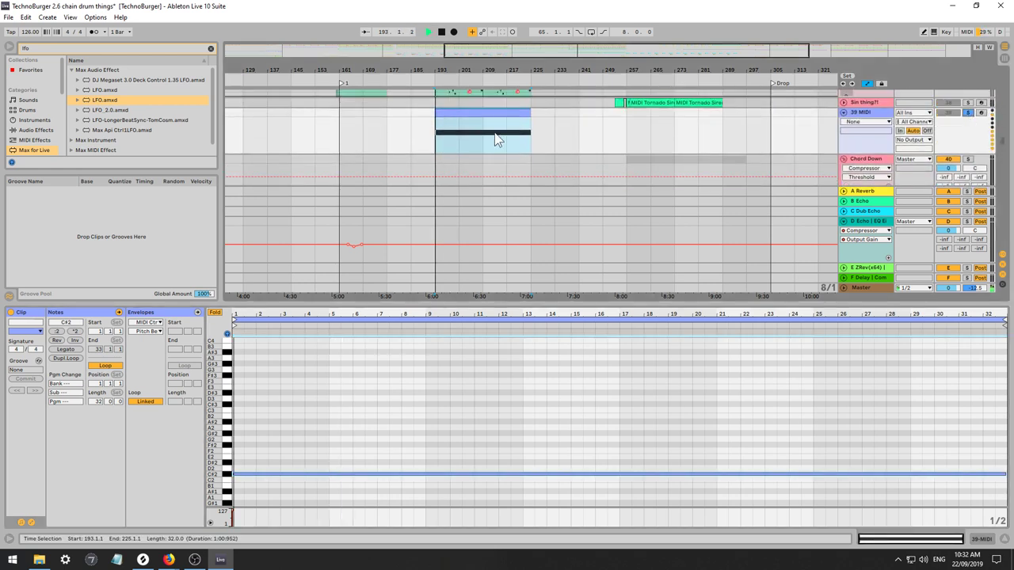
{"action": "key", "text": "space"}
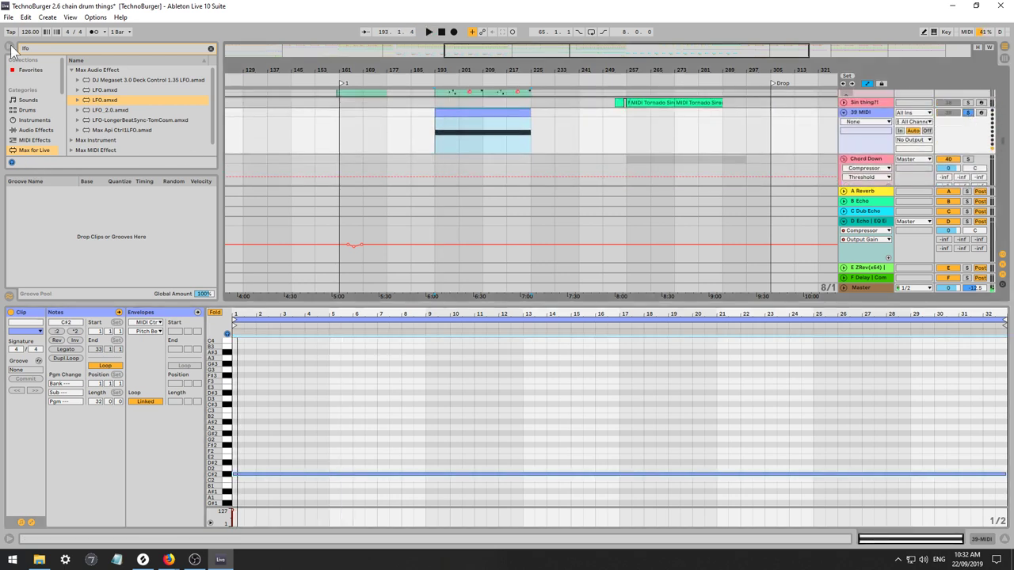
Clear the browser search and load the Wavetable instrument onto the track.
{"action": "left_click", "coordinate": [209, 50]}
{"action": "scroll", "coordinate": [59, 86], "scroll_direction": "down", "scroll_amount": 2}
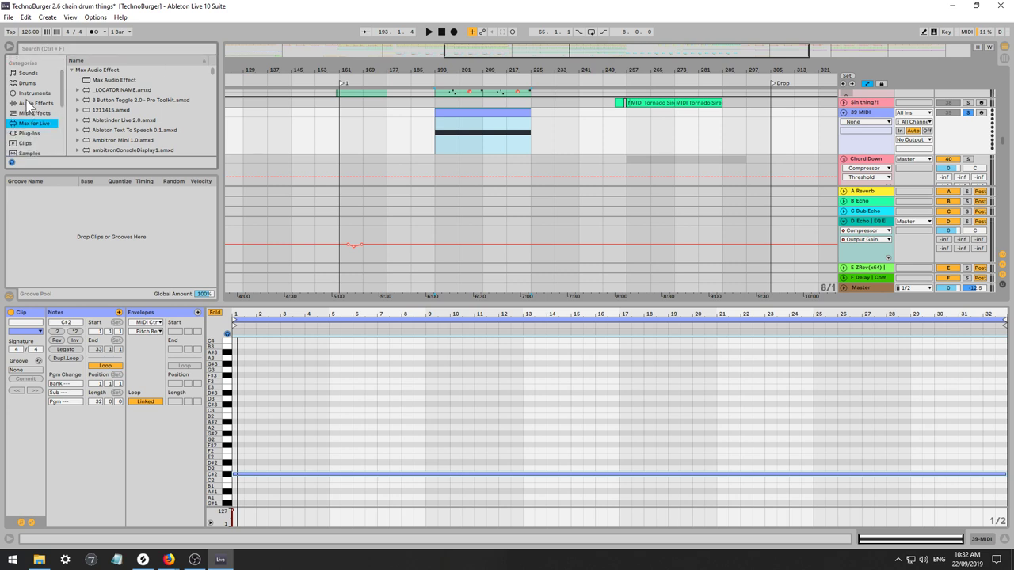
{"action": "left_click", "coordinate": [25, 96]}
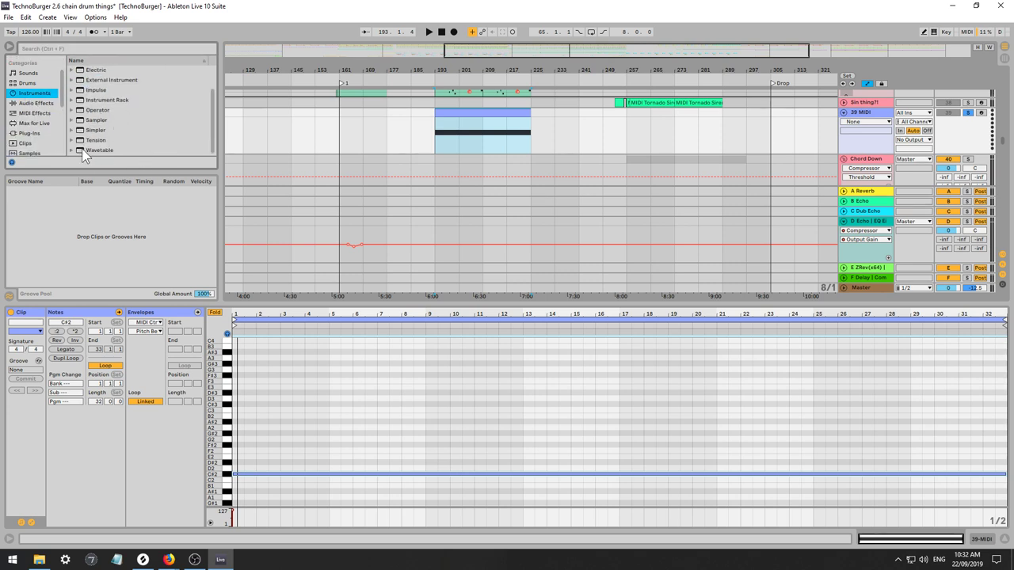
{"action": "left_click", "coordinate": [156, 150]}
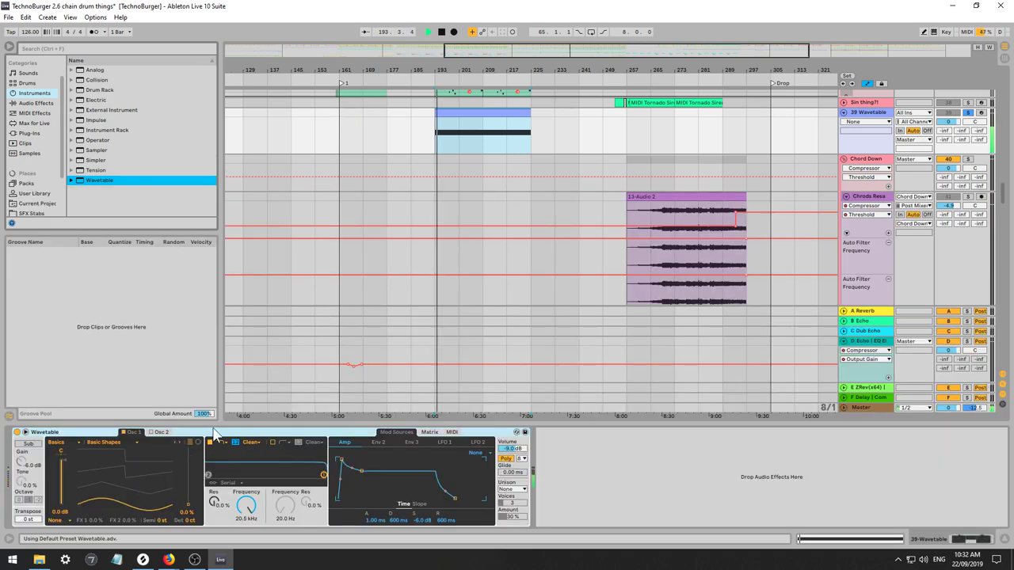
Open the clip's piano roll and copy the C#2 note up to F#2 and A#2.
{"action": "double_click", "coordinate": [440, 116]}
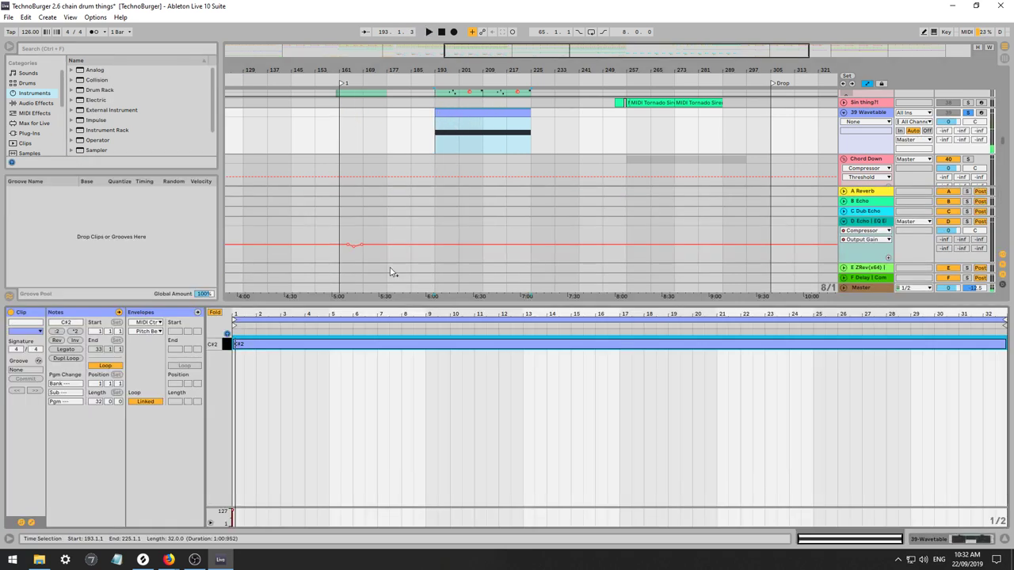
{"action": "left_click", "coordinate": [214, 313]}
{"action": "scroll", "coordinate": [244, 473], "scroll_direction": "up", "scroll_amount": 3}
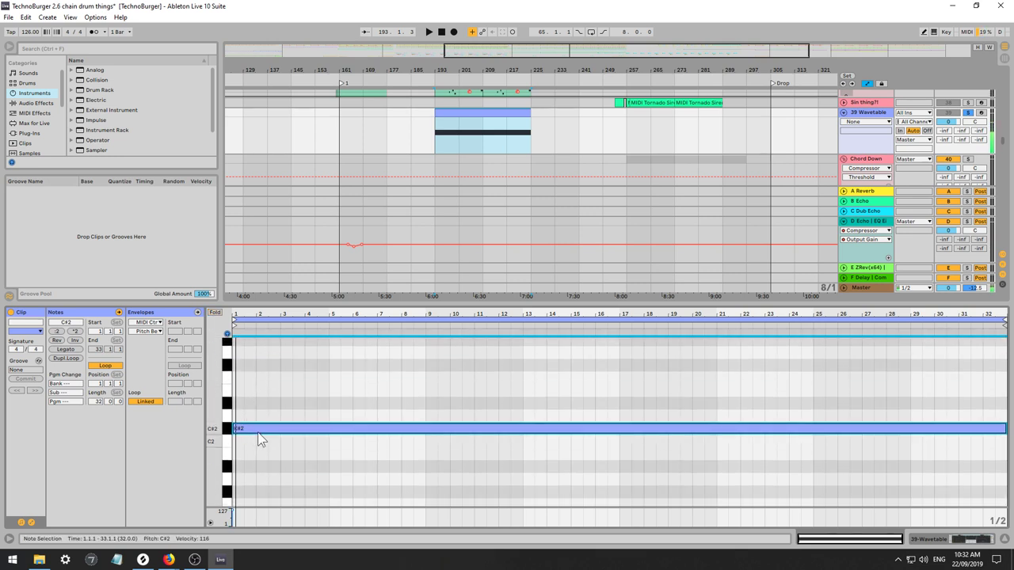
{"action": "left_click_drag", "start_coordinate": [251, 427], "coordinate": [256, 376]}
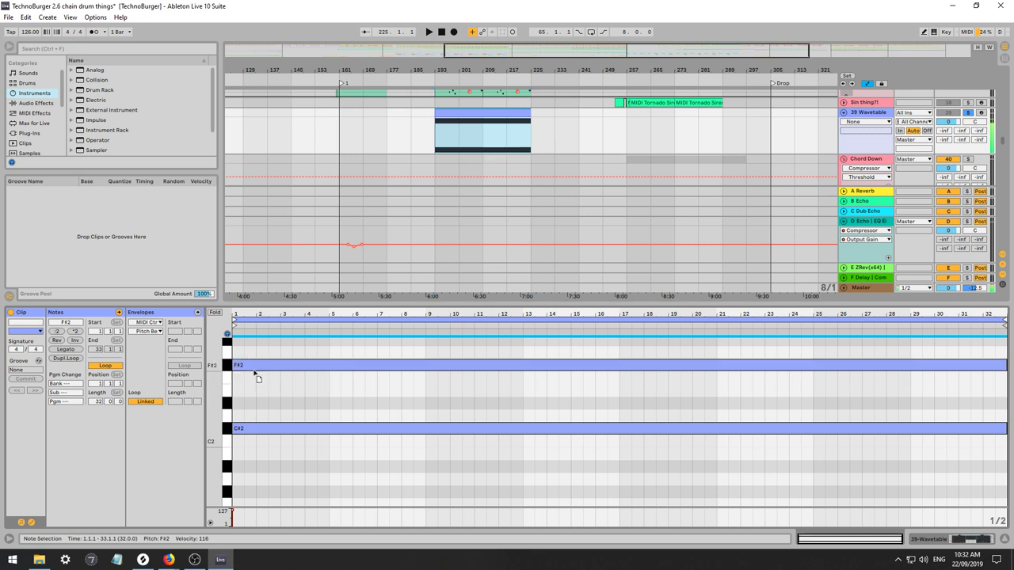
{"action": "scroll", "coordinate": [252, 418], "scroll_direction": "up", "scroll_amount": 3}
{"action": "left_click_drag", "start_coordinate": [240, 426], "coordinate": [253, 396]}
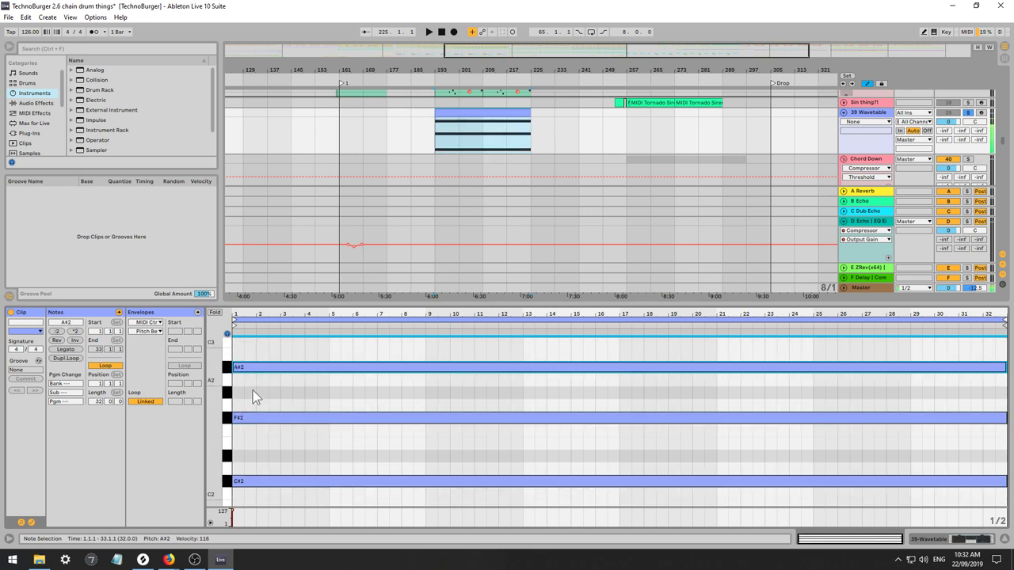
Lower the copied notes to E2 and G#2, forming a C#2–E2–G#2 chord.
{"action": "left_click", "coordinate": [264, 480]}
{"action": "left_click", "coordinate": [275, 366]}
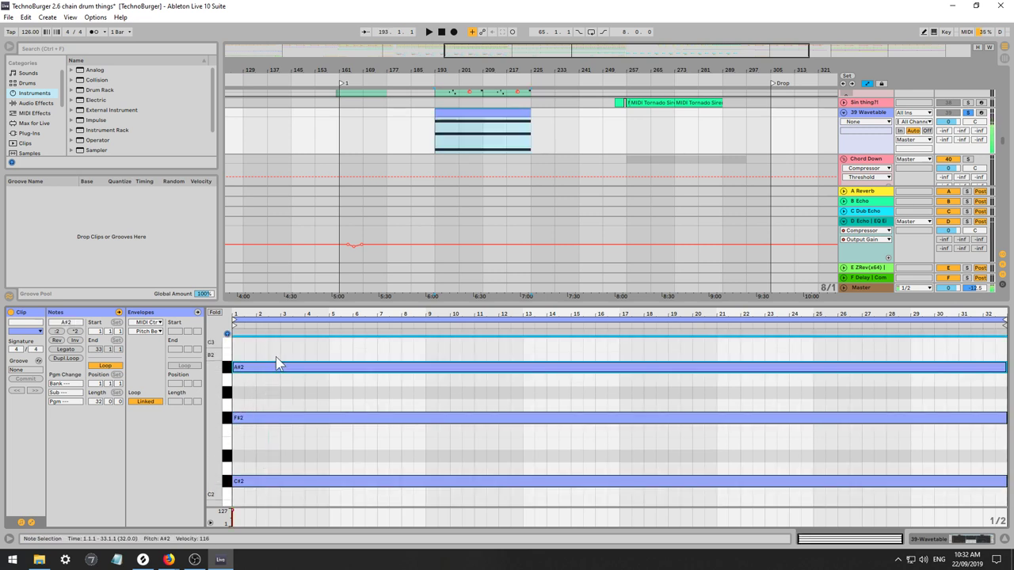
{"action": "left_click", "coordinate": [283, 479]}
{"action": "left_click", "coordinate": [285, 417]}
{"action": "key", "text": "Down"}
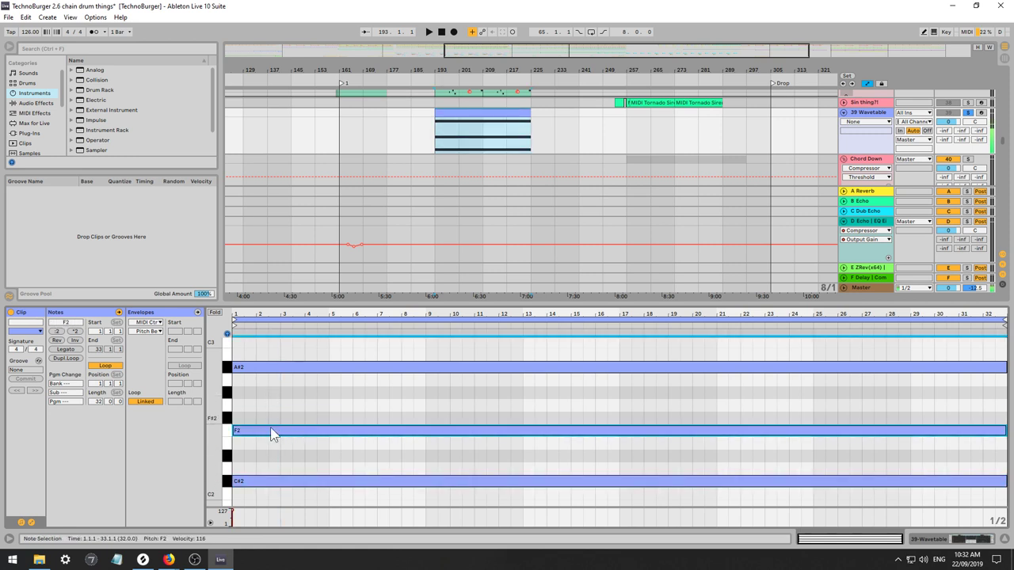
{"action": "key", "text": "Down"}
{"action": "left_click", "coordinate": [275, 367]}
{"action": "key", "text": "Down"}
{"action": "key", "text": "Down"}
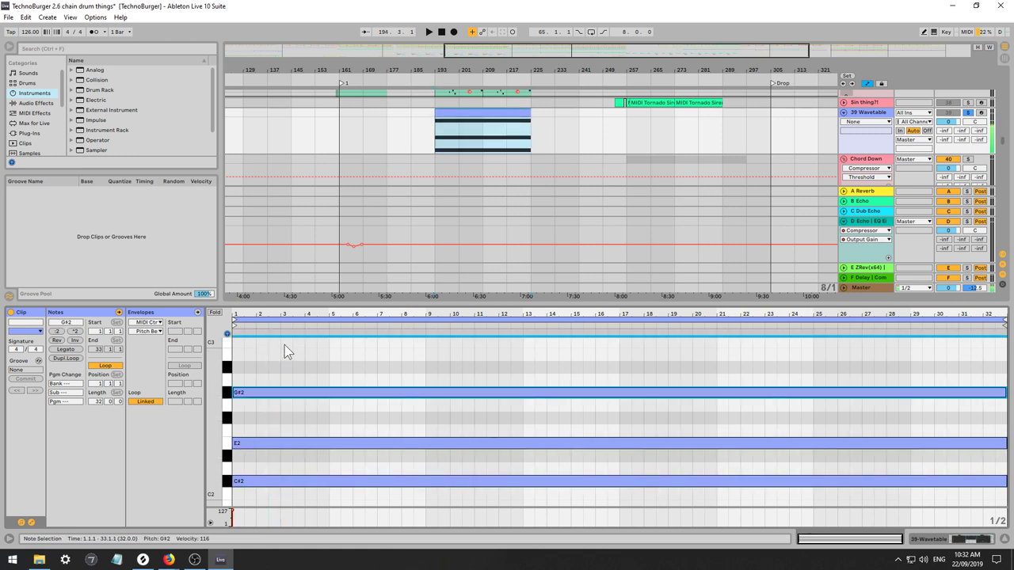
Play the chord and sweep oscillator 1's wavetable position to 58%.
{"action": "key", "text": "space"}
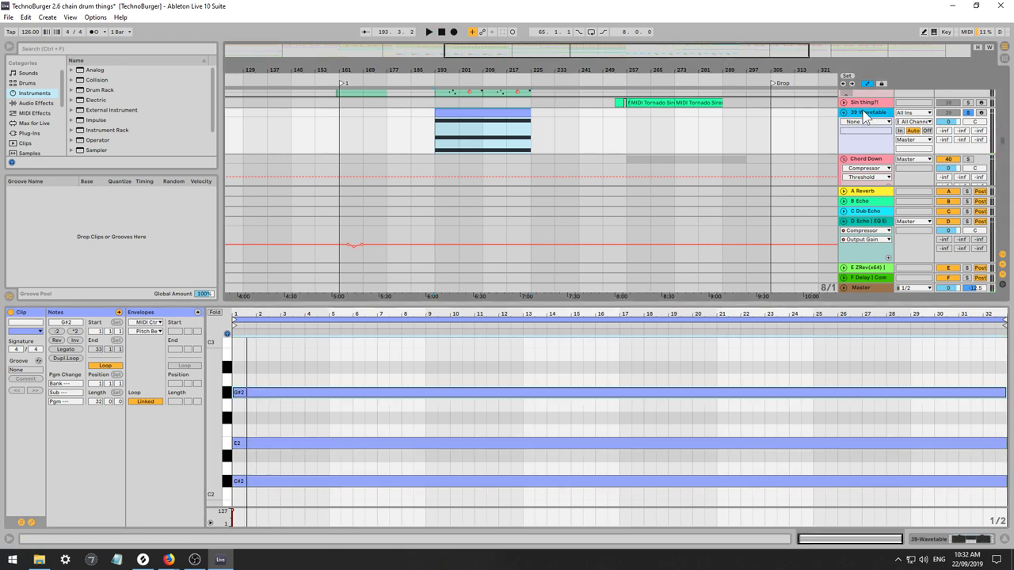
{"action": "left_click", "coordinate": [867, 113]}
{"action": "left_click_drag", "start_coordinate": [190, 471], "coordinate": [247, 527]}
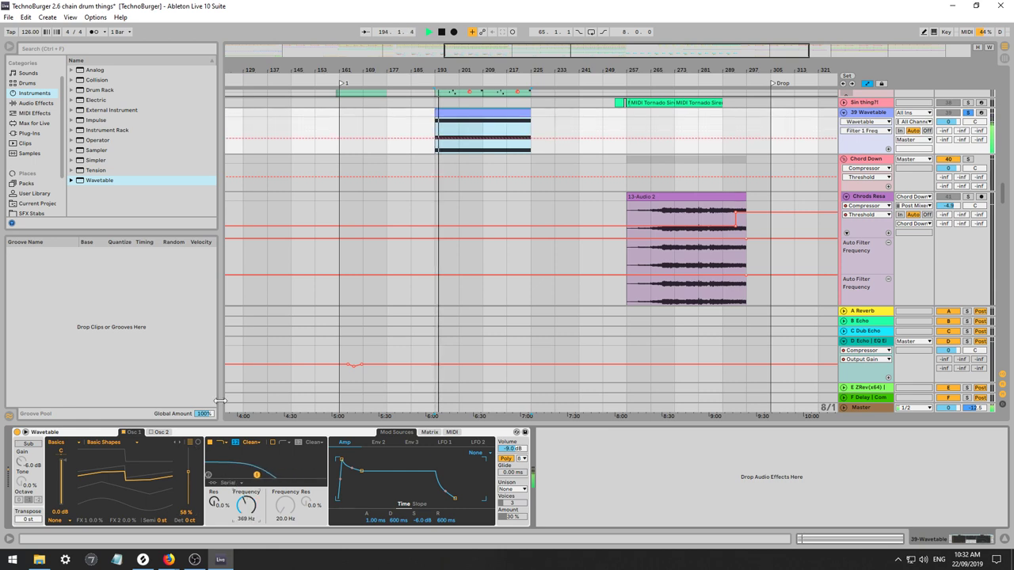
Add EQ Eight to the Wavetable track with a gentle low cut around 153 Hz.
{"action": "left_click", "coordinate": [35, 103]}
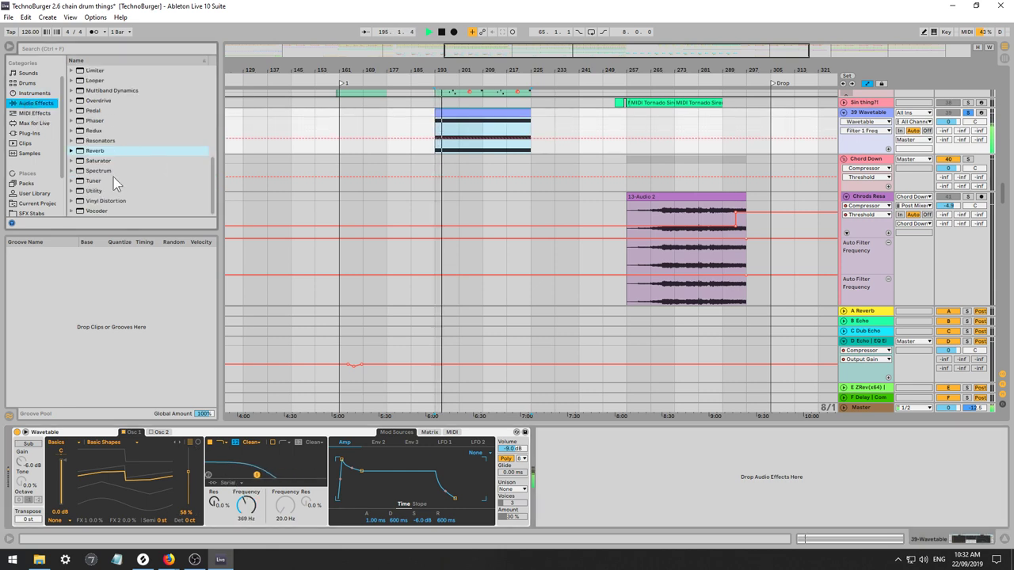
{"action": "scroll", "coordinate": [113, 172], "scroll_direction": "down", "scroll_amount": 3}
{"action": "left_click", "coordinate": [94, 109]}
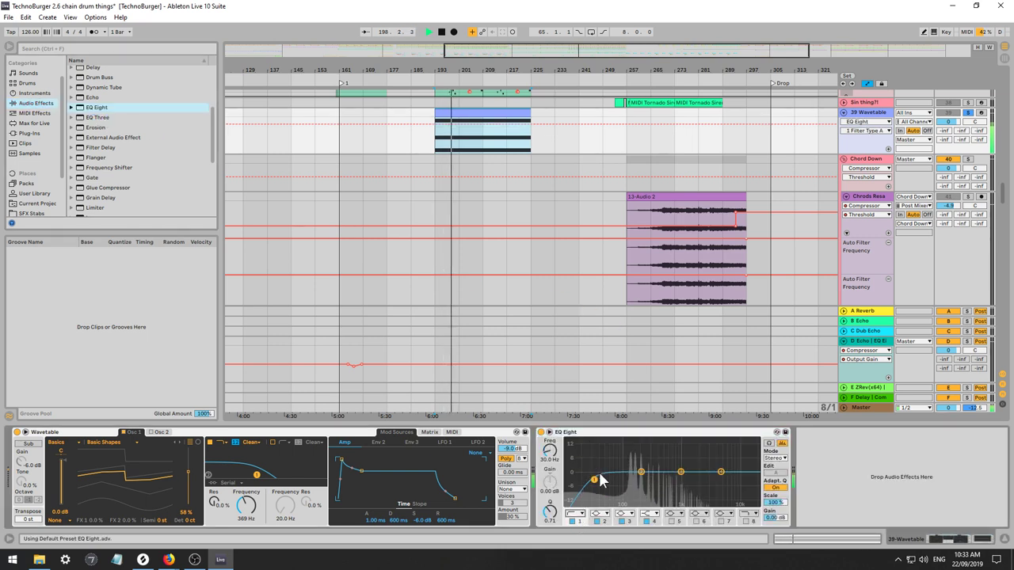
{"action": "left_click_drag", "start_coordinate": [594, 480], "coordinate": [634, 491]}
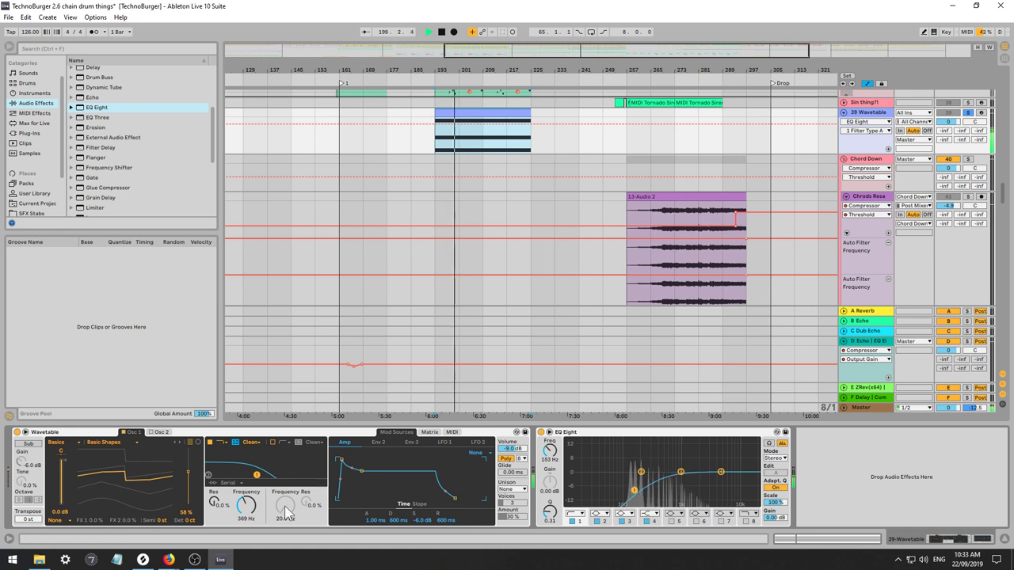
Unsolo the Wavetable track and raise its volume to 4.0 dB.
{"action": "left_click", "coordinate": [968, 113]}
{"action": "left_click_drag", "start_coordinate": [949, 122], "coordinate": [949, 111]}
{"action": "left_click_drag", "start_coordinate": [249, 508], "coordinate": [246, 486]}
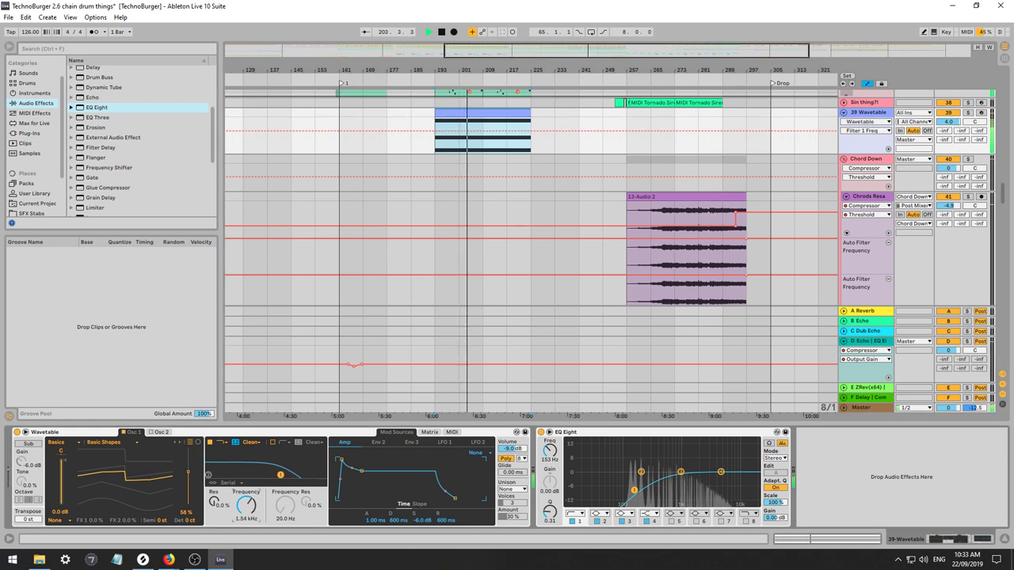
{"action": "left_click", "coordinate": [449, 149]}
Move the Wavetable clip's E2 note up to C#3 and audition the C#2–G#2–C#3 chord.
{"action": "double_click", "coordinate": [449, 124]}
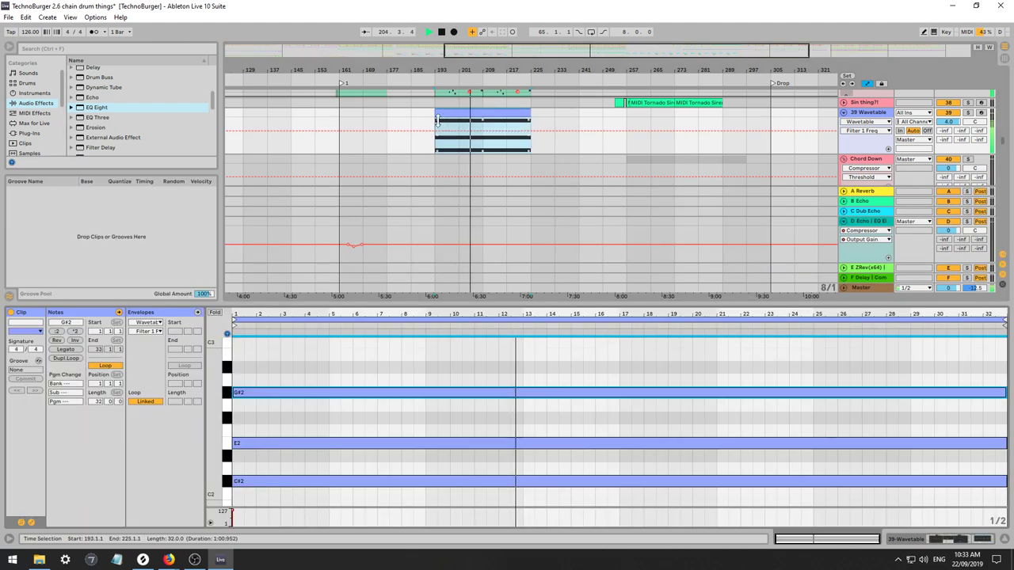
{"action": "key", "text": "space"}
{"action": "left_click", "coordinate": [282, 443]}
{"action": "key", "text": "Up"}
{"action": "key", "text": "Up"}
{"action": "key", "text": "Up"}
{"action": "key", "text": "Up"}
{"action": "key", "text": "Up"}
{"action": "key", "text": "Up"}
{"action": "key", "text": "Up"}
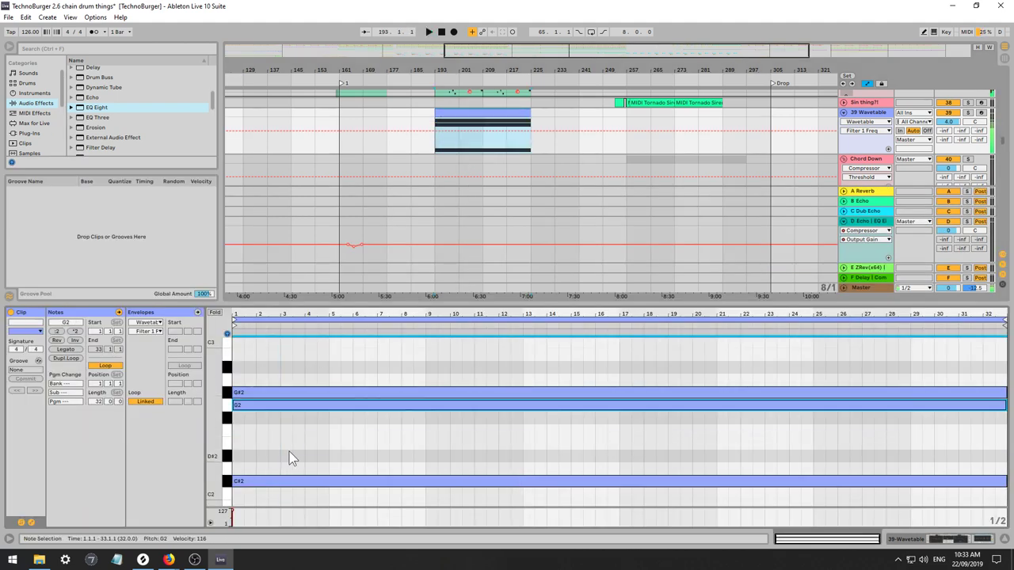
{"action": "key", "text": "Up"}
{"action": "key", "text": "Up"}
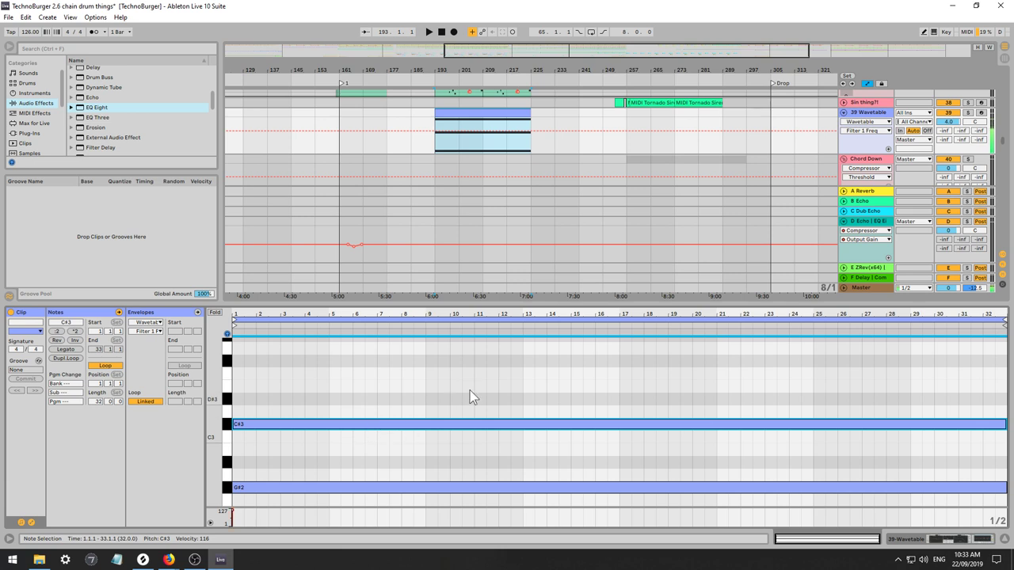
{"action": "key", "text": "space"}
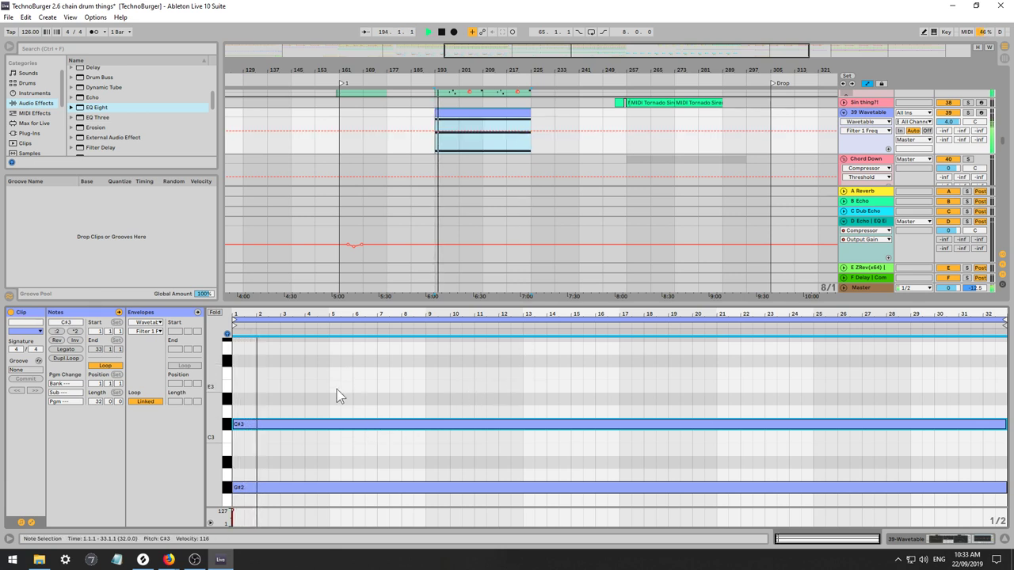
{"action": "scroll", "coordinate": [306, 396], "scroll_direction": "down", "scroll_amount": 3}
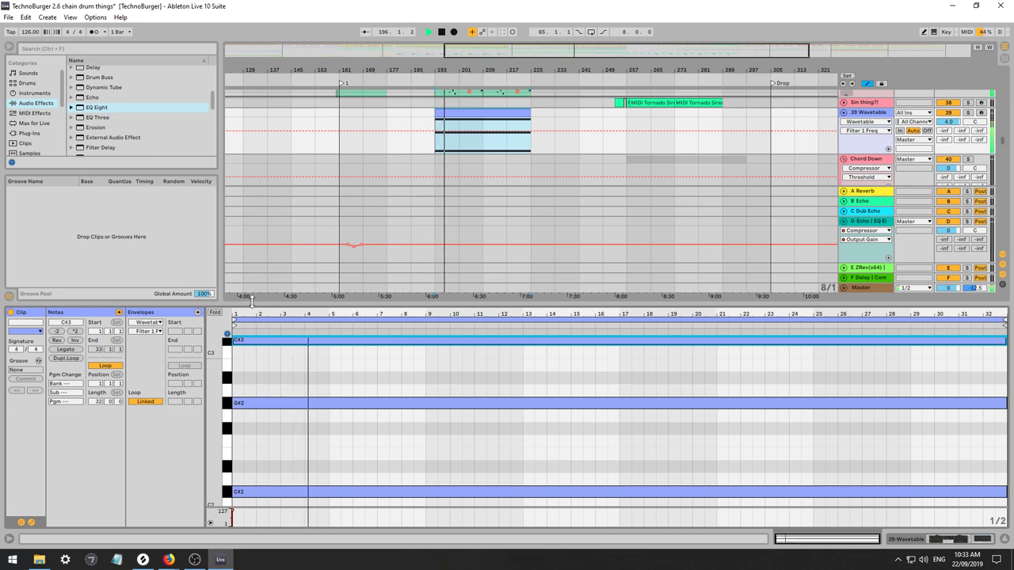
{"action": "key", "text": "space"}
Delete the G#2 note, try a D#3 copy, then clear every note from the clip.
{"action": "scroll", "coordinate": [329, 447], "scroll_direction": "up", "scroll_amount": 1}
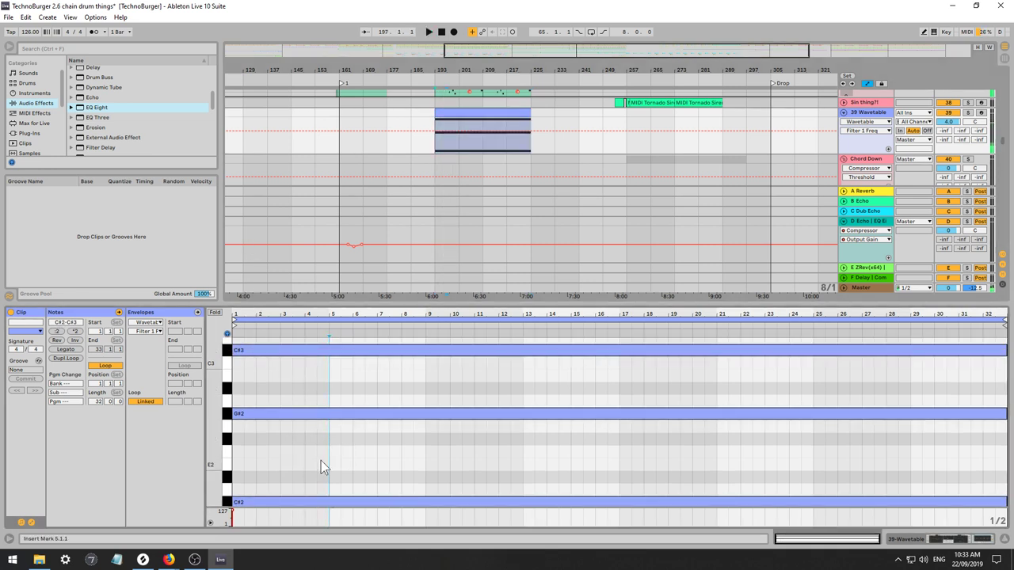
{"action": "left_click", "coordinate": [308, 415]}
{"action": "key", "text": "Delete"}
{"action": "scroll", "coordinate": [294, 402], "scroll_direction": "up", "scroll_amount": 1}
{"action": "left_click_drag", "start_coordinate": [258, 385], "coordinate": [251, 361]}
{"action": "key", "text": "space"}
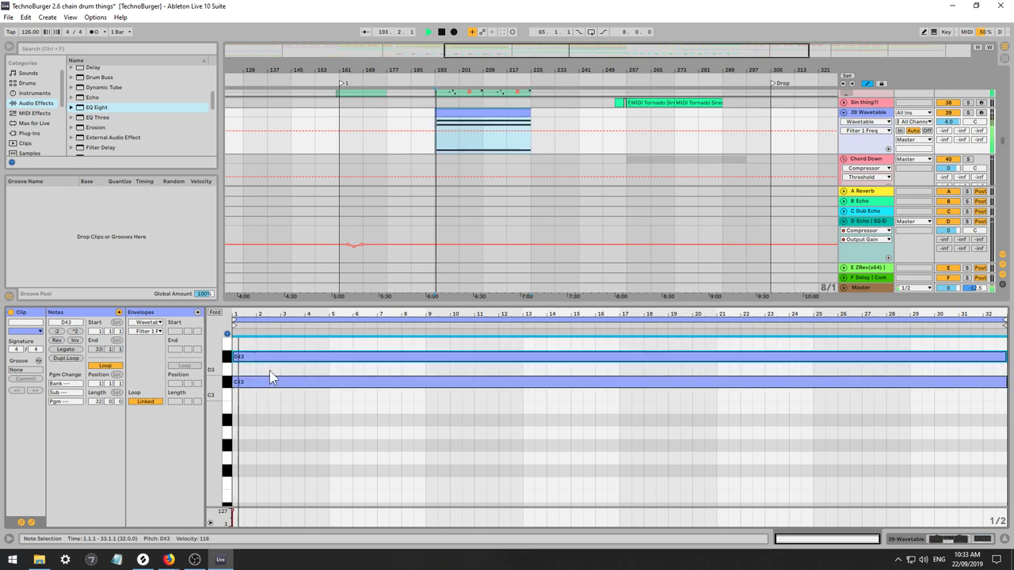
{"action": "left_click", "coordinate": [314, 397]}
{"action": "key", "text": "space"}
{"action": "key", "text": "ctrl+a"}
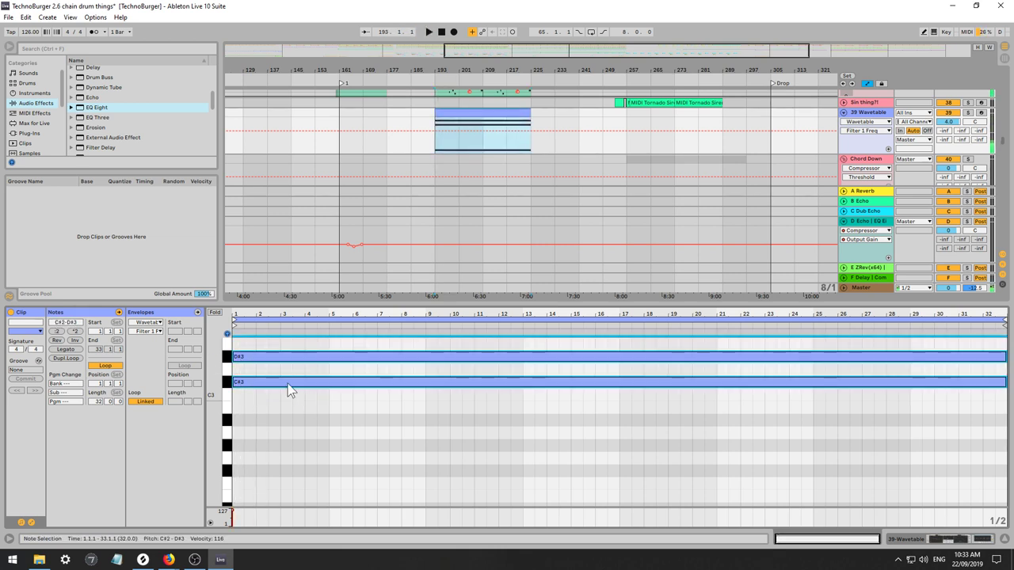
{"action": "key", "text": "Delete"}
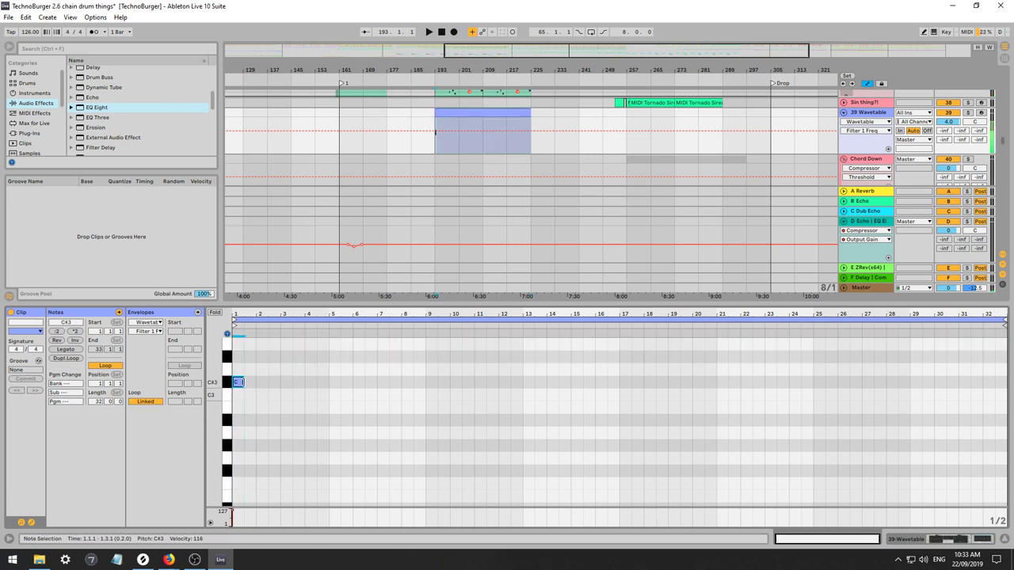
Draw short sixteenth C#3 notes at 1.1.1, 1.2.3 and 1.4.1, removing the longer note at 2.3.
{"action": "key", "text": "space"}
{"action": "double_click", "coordinate": [275, 382]}
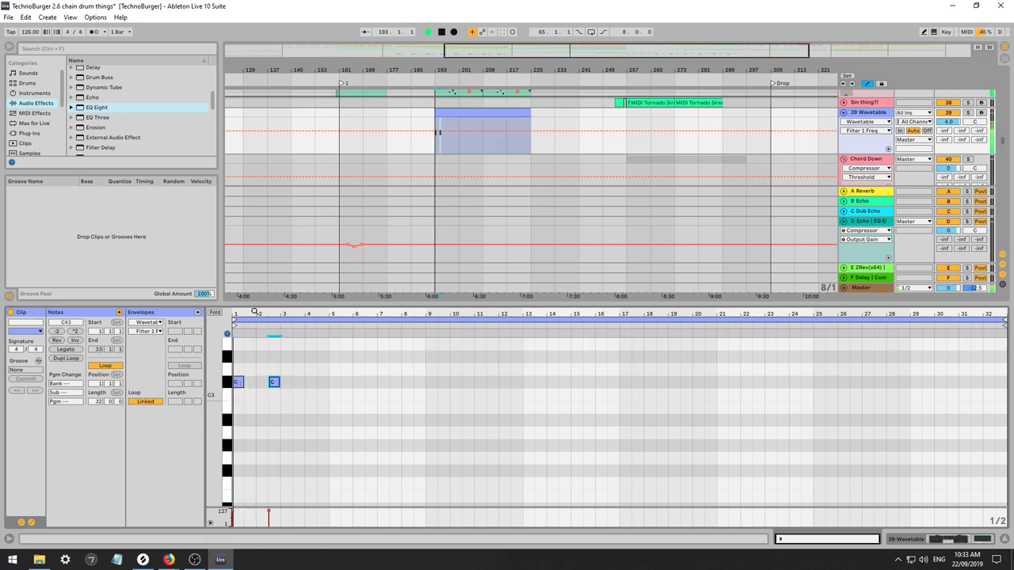
{"action": "left_click_drag", "start_coordinate": [255, 314], "coordinate": [288, 396]}
{"action": "key", "text": "space"}
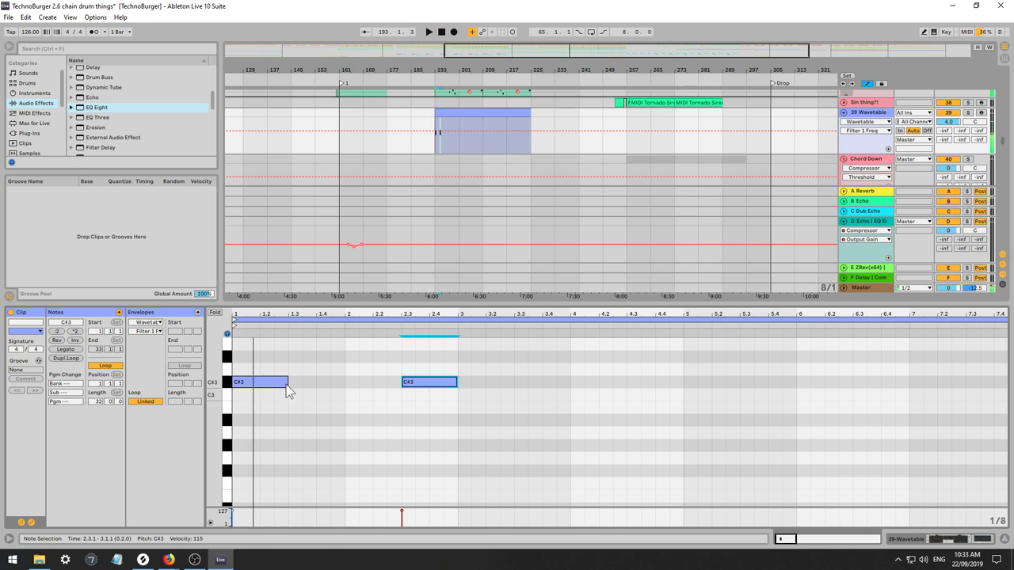
{"action": "double_click", "coordinate": [267, 382]}
{"action": "key", "text": "ctrl+z"}
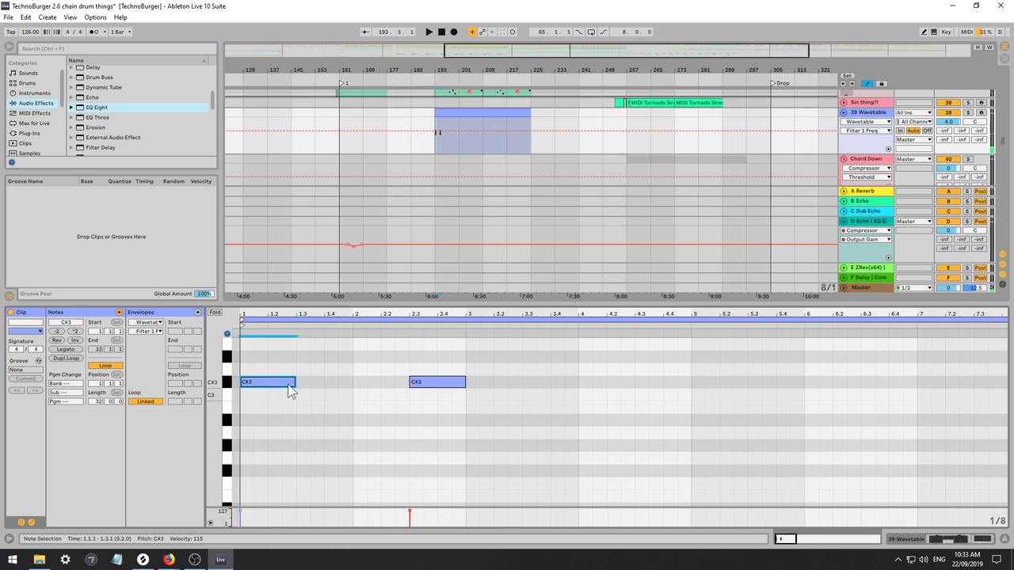
{"action": "left_click_drag", "start_coordinate": [295, 382], "coordinate": [254, 382]}
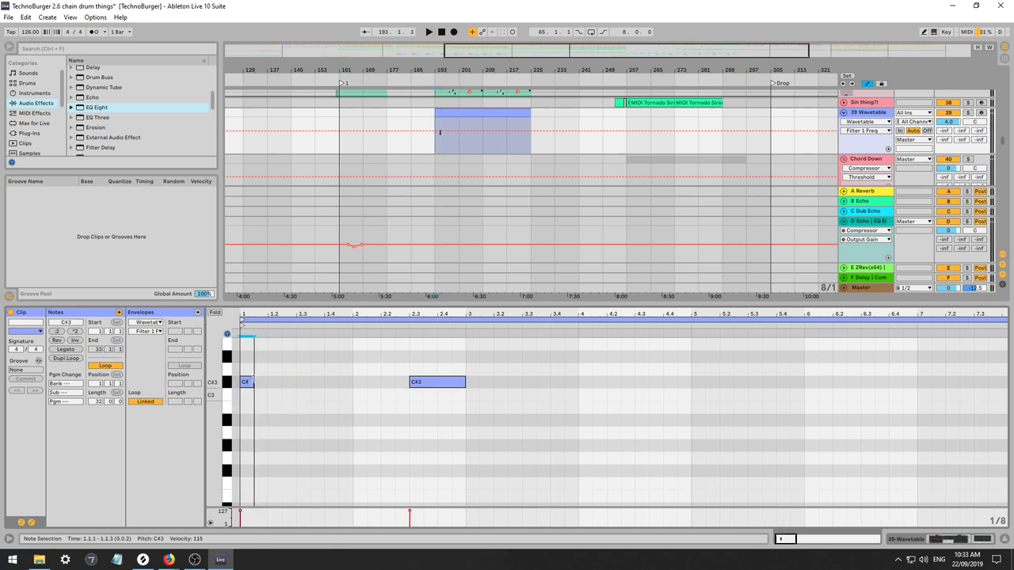
{"action": "double_click", "coordinate": [291, 380]}
{"action": "key", "text": "space"}
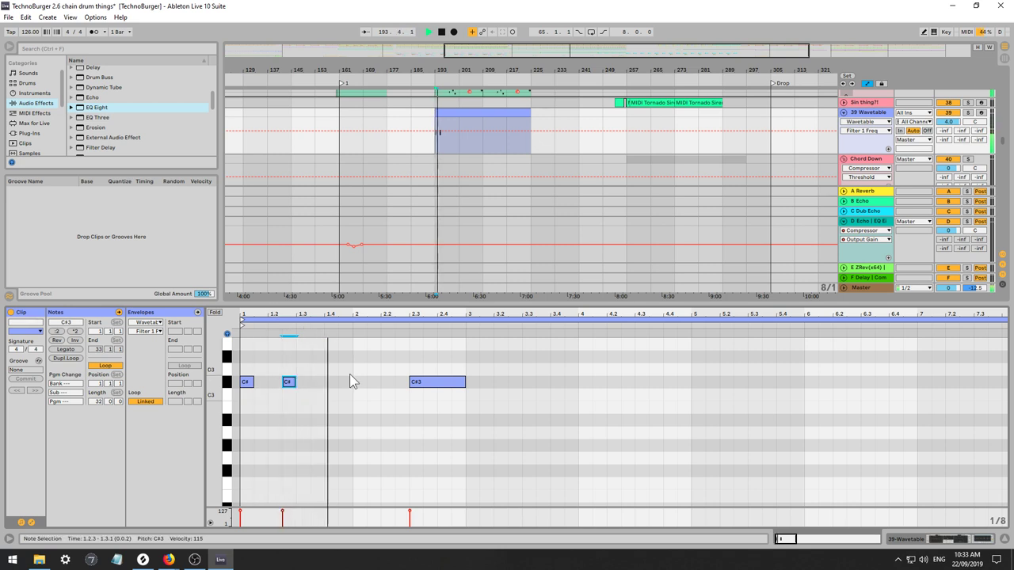
{"action": "left_click", "coordinate": [334, 382]}
{"action": "double_click", "coordinate": [334, 382]}
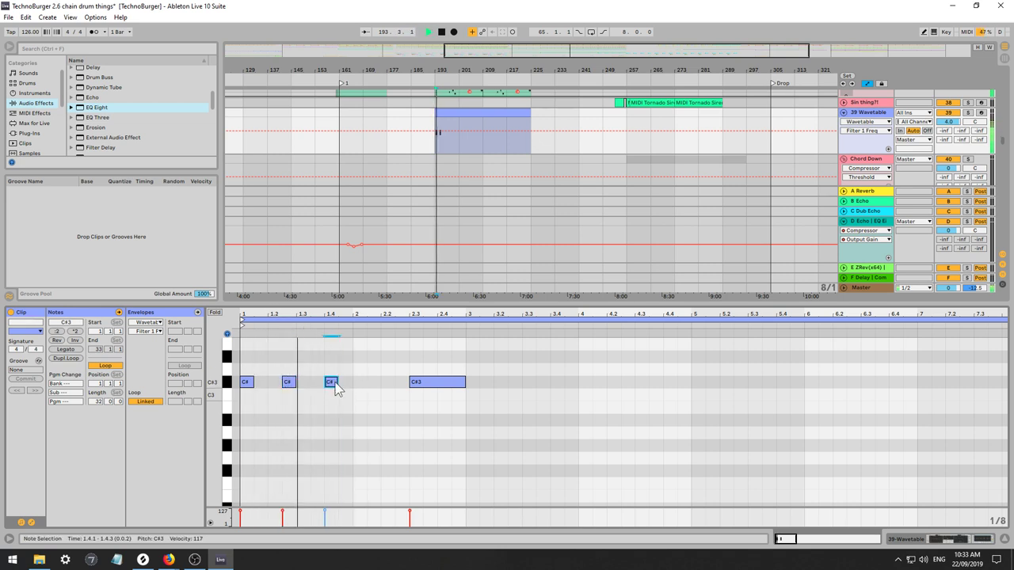
{"action": "left_click", "coordinate": [428, 383]}
{"action": "key", "text": "Delete"}
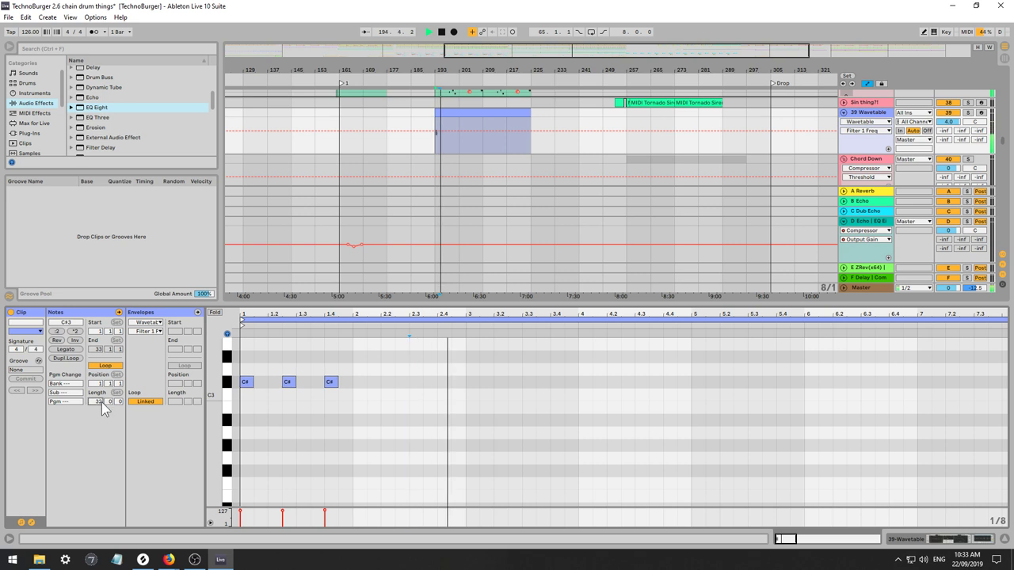
Shorten the clip loop to 3 beats and set oscillator 1's wavetable position to 67%.
{"action": "left_click_drag", "start_coordinate": [100, 402], "coordinate": [100, 483]}
{"action": "key", "text": "space"}
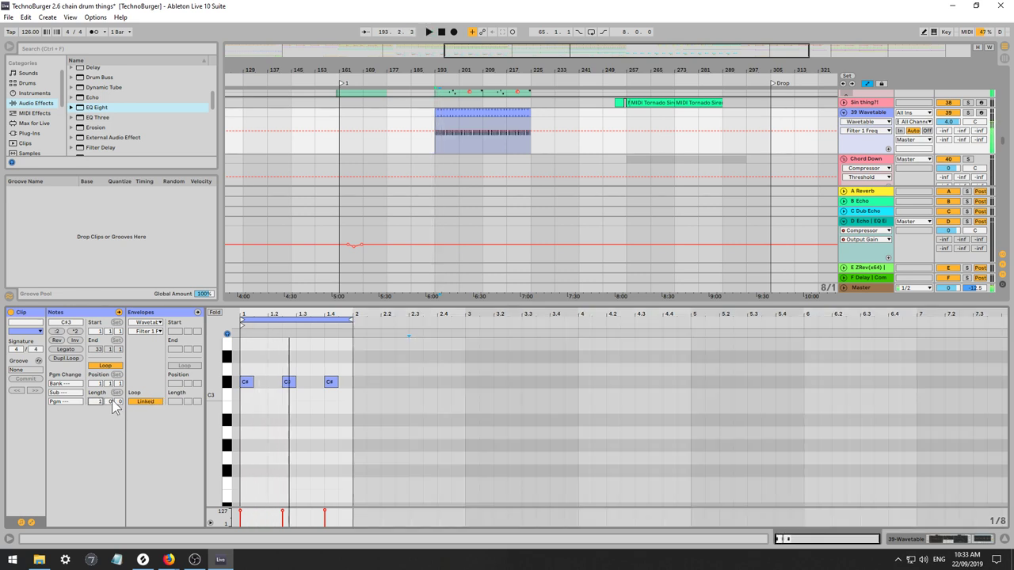
{"action": "left_click_drag", "start_coordinate": [118, 402], "coordinate": [119, 421]}
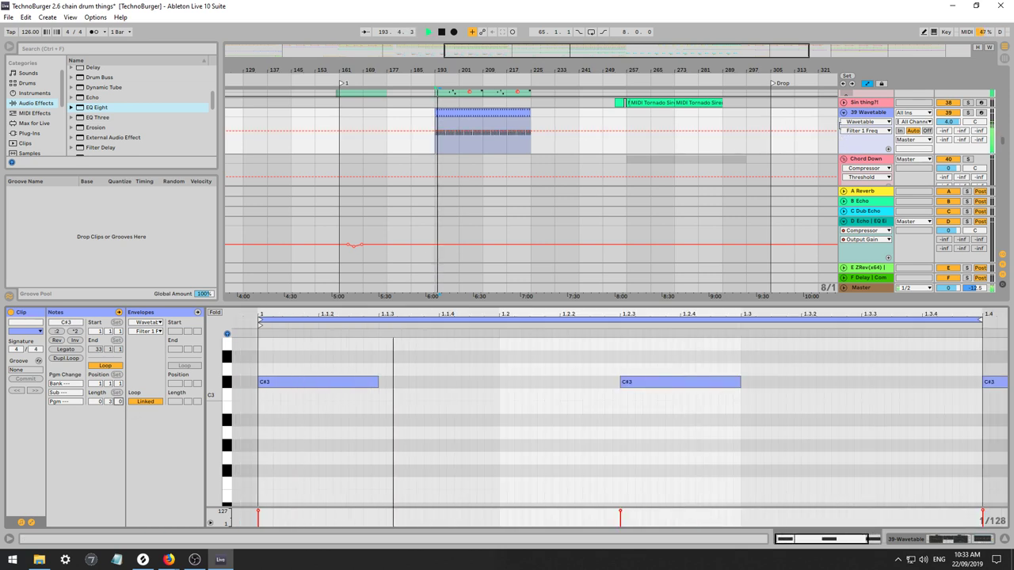
{"action": "left_click", "coordinate": [865, 116]}
{"action": "double_click", "coordinate": [863, 116]}
{"action": "mouse_move", "coordinate": [189, 470]}
{"action": "left_mouse_down"}
{"action": "mouse_move", "coordinate": [189, 453]}
{"action": "mouse_move", "coordinate": [189, 466]}
{"action": "left_mouse_up"}
{"action": "mouse_move", "coordinate": [247, 506]}
{"action": "left_mouse_down"}
{"action": "mouse_move", "coordinate": [246, 554]}
{"action": "mouse_move", "coordinate": [246, 504]}
{"action": "left_mouse_up"}
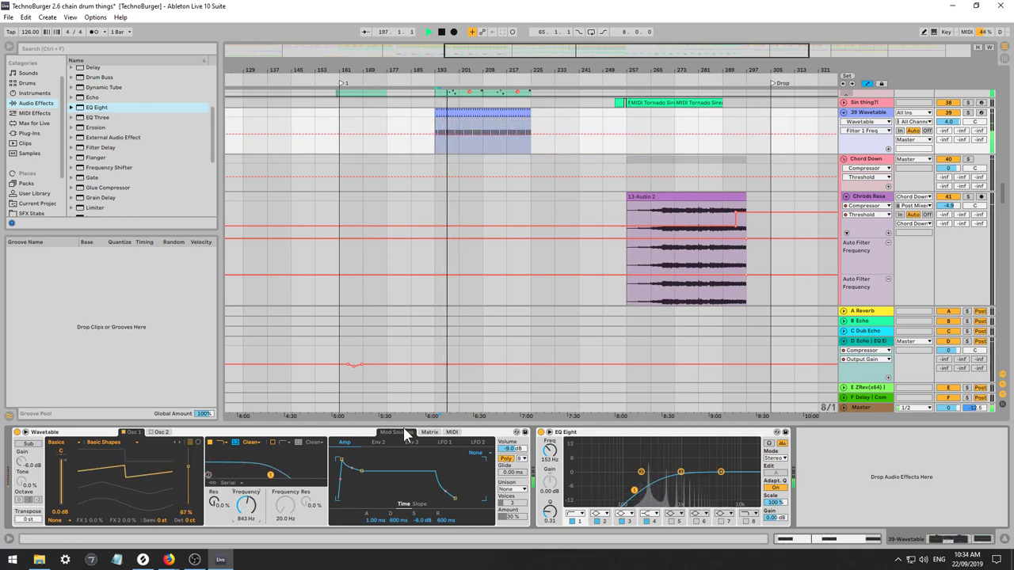
Drop Filter 1 to 20 Hz, give Env 2 a zero-sustain pluck with 353 ms decay, then open the bar-193 clip.
{"action": "left_click", "coordinate": [429, 433]}
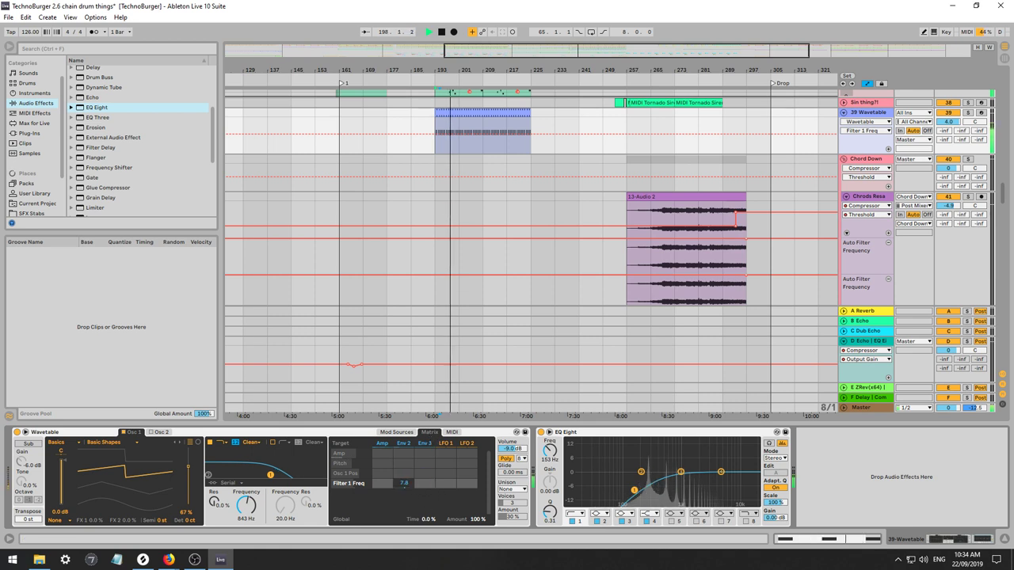
{"action": "left_click_drag", "start_coordinate": [247, 505], "coordinate": [246, 555]}
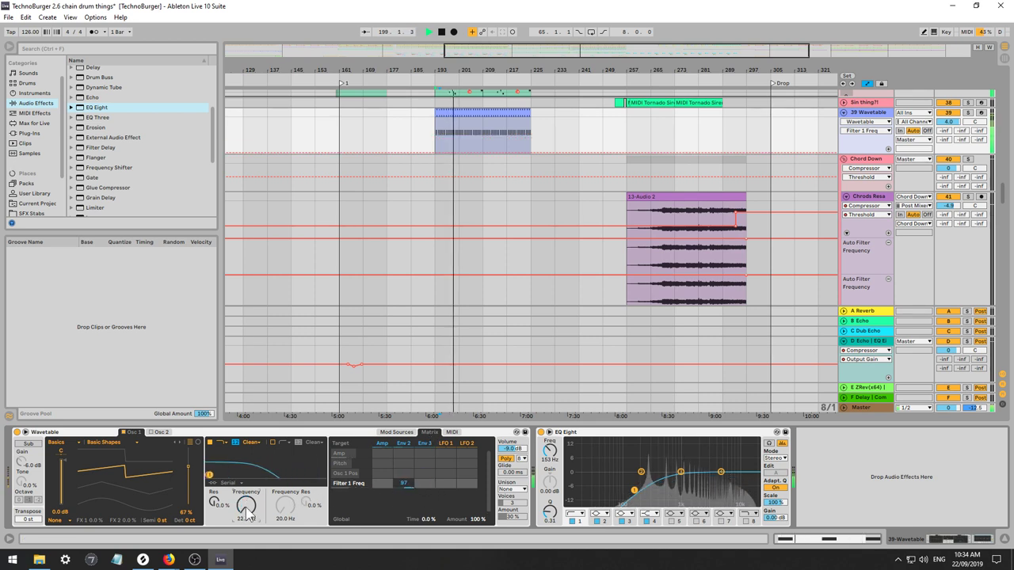
{"action": "left_click", "coordinate": [406, 444]}
{"action": "left_click_drag", "start_coordinate": [363, 481], "coordinate": [349, 498]}
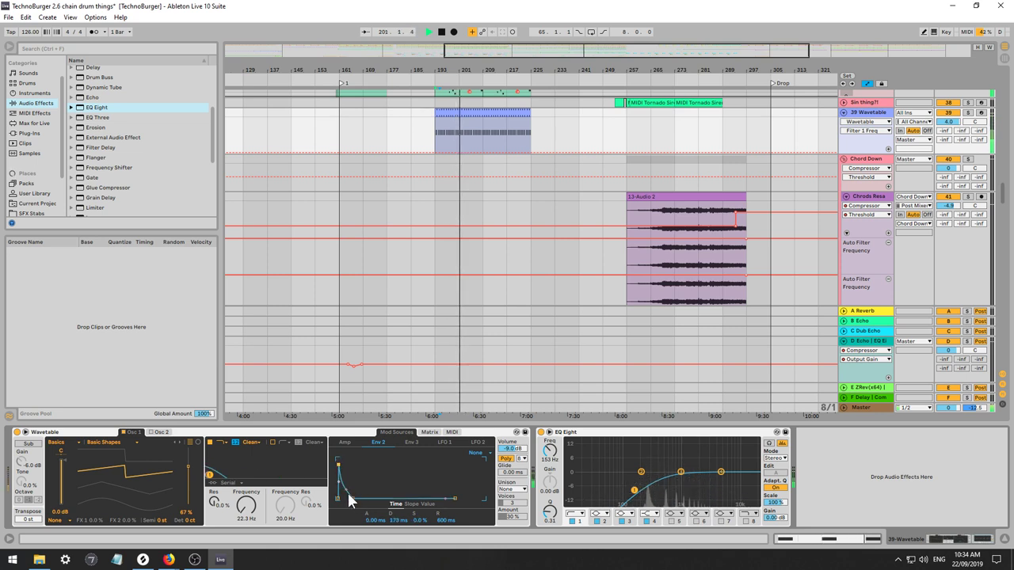
{"action": "left_click_drag", "start_coordinate": [352, 499], "coordinate": [358, 498]}
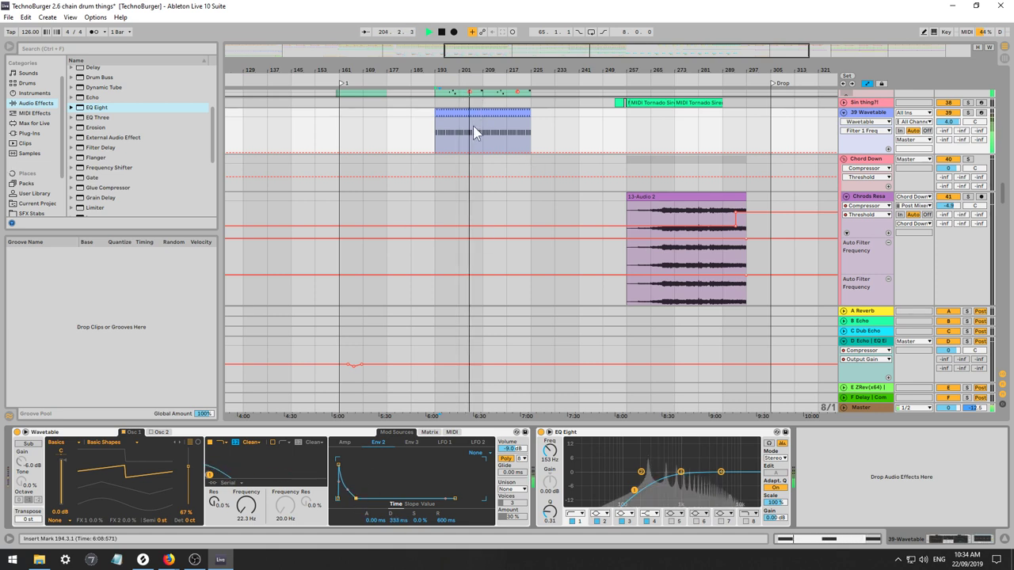
{"action": "left_click", "coordinate": [466, 111]}
{"action": "double_click", "coordinate": [466, 112]}
Transpose all the clip's notes down an octave to C#2.
{"action": "key", "text": "space"}
{"action": "left_click", "coordinate": [387, 390]}
{"action": "key", "text": "ctrl+a"}
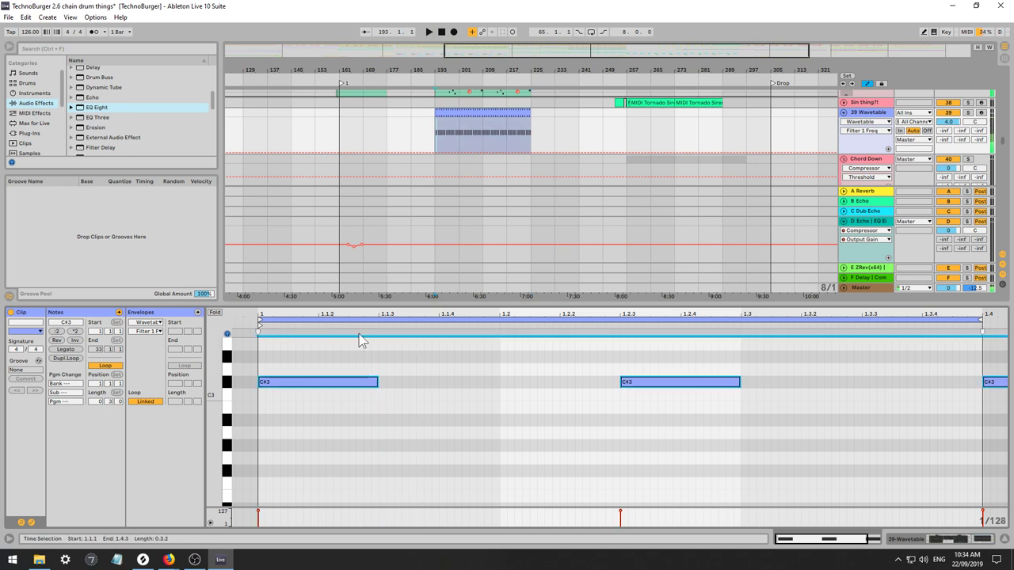
{"action": "key", "text": "shift+Down"}
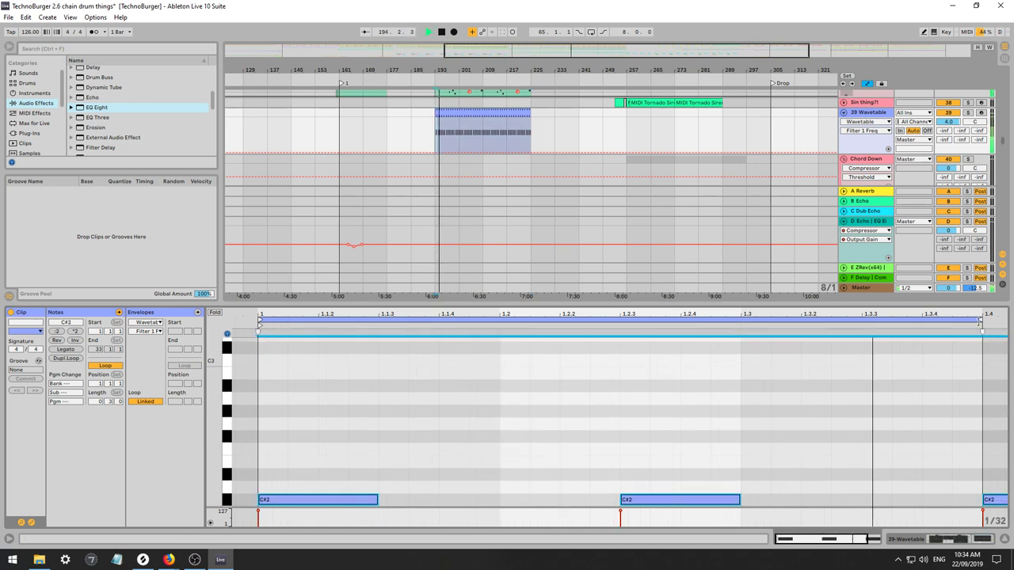
Shorten the clip loop to end at 1.1.4 and clear the note time selection.
{"action": "left_click_drag", "start_coordinate": [982, 331], "coordinate": [443, 361]}
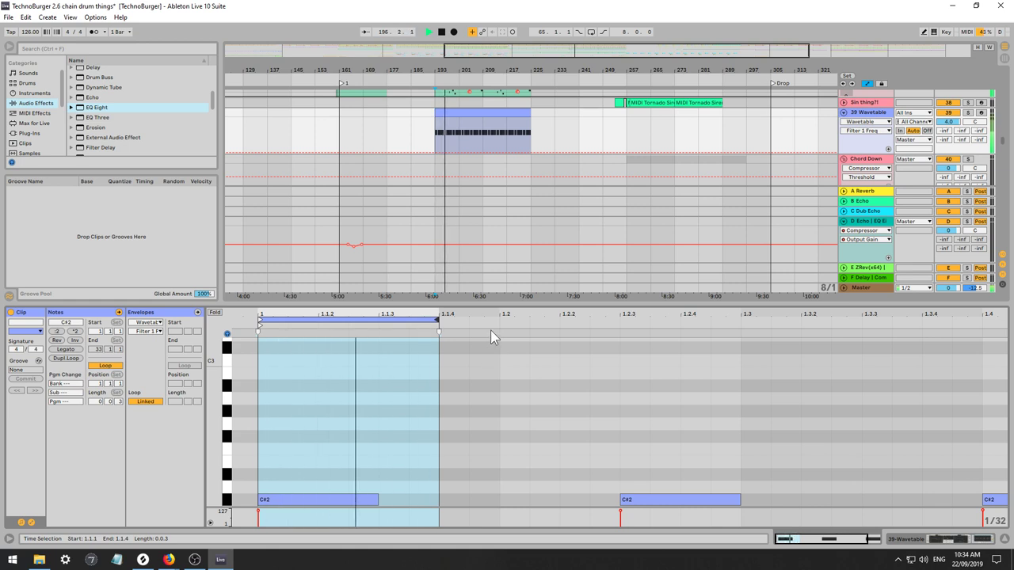
{"action": "key", "text": "space"}
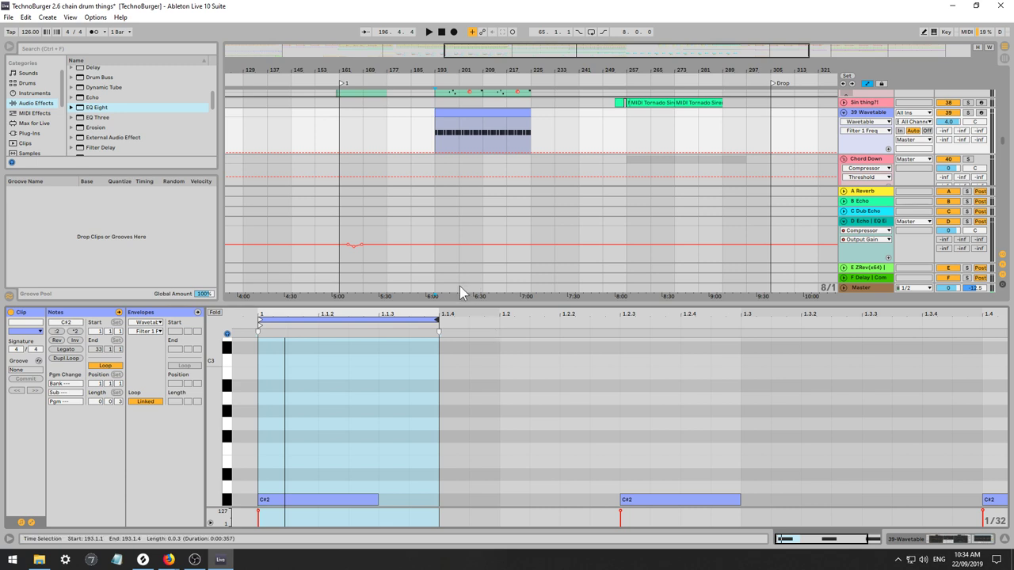
{"action": "scroll", "coordinate": [394, 467], "scroll_direction": "down", "scroll_amount": 1}
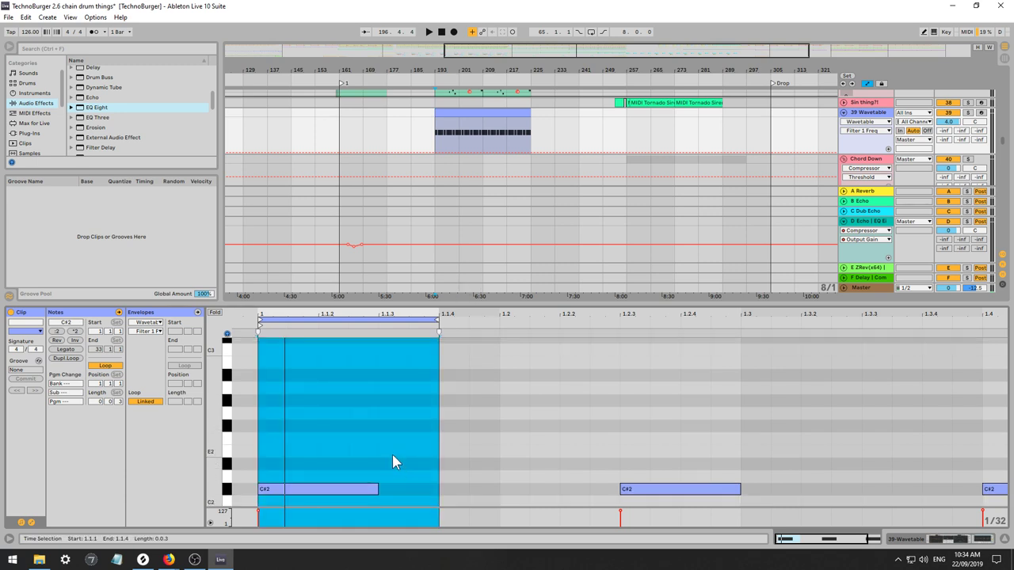
{"action": "left_click", "coordinate": [393, 454]}
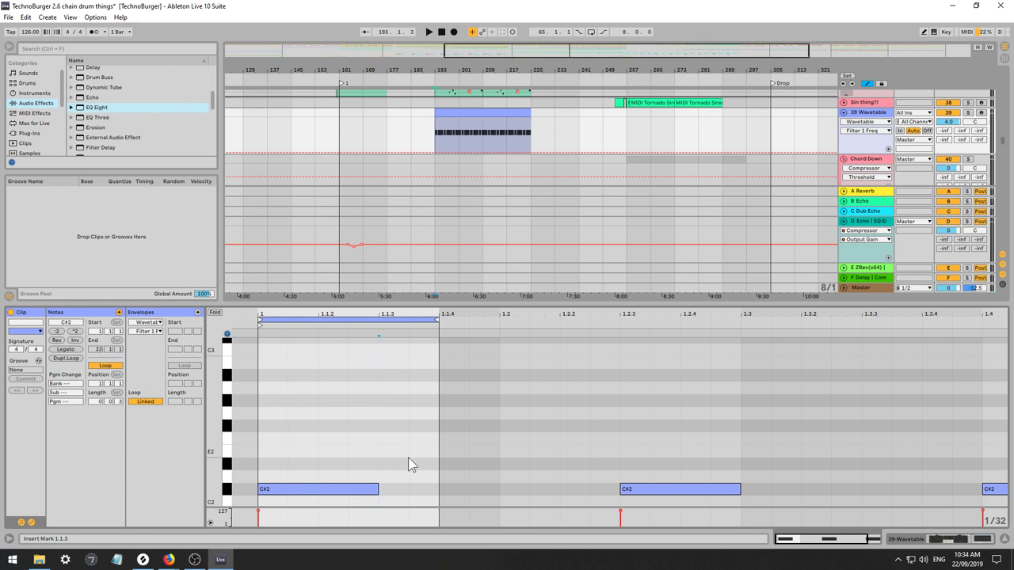
{"action": "key", "text": "space"}
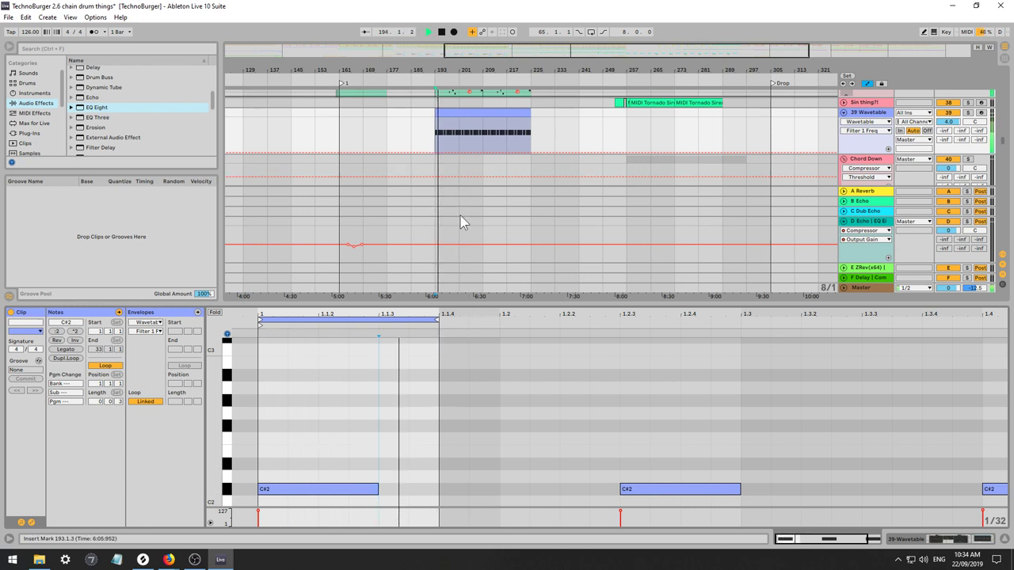
Consolidate bars 193–201 of the Wavetable track into a new 8-bar clip and select it.
{"action": "left_click", "coordinate": [438, 133]}
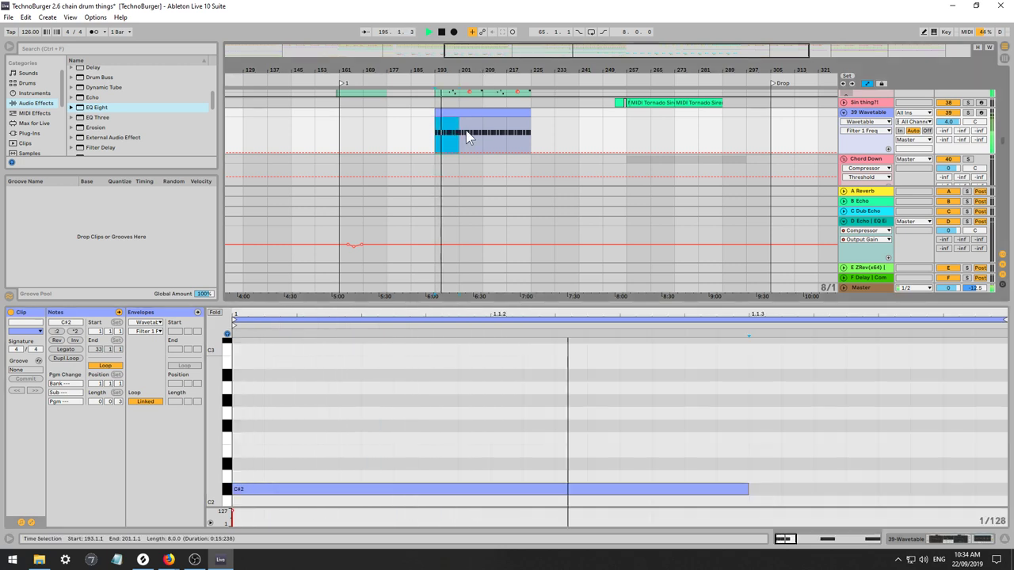
{"action": "key", "text": "ctrl+j"}
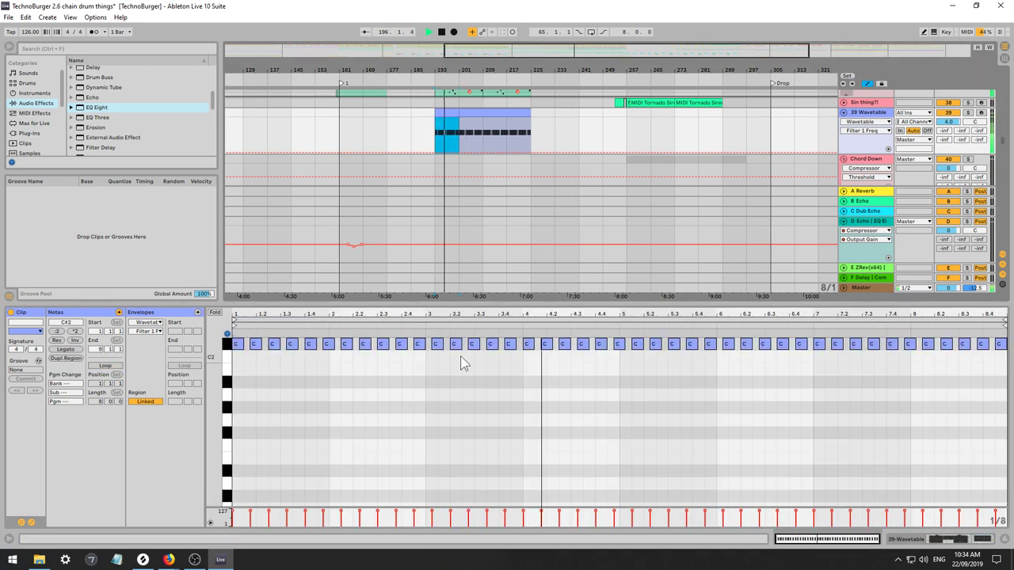
{"action": "key", "text": "space"}
{"action": "key", "text": "space"}
{"action": "key", "text": "ctrl+a"}
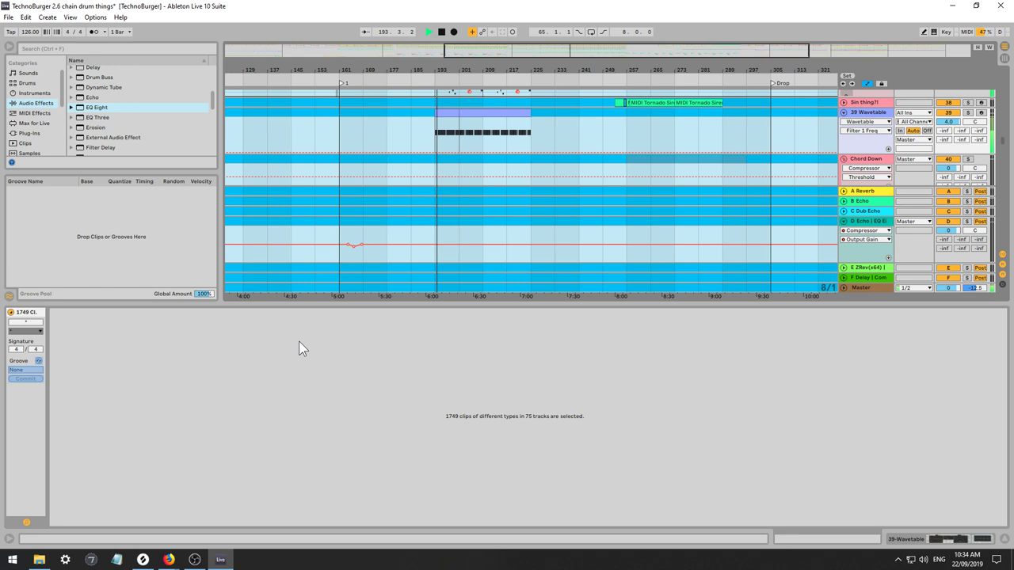
{"action": "left_click", "coordinate": [485, 112]}
Shorten every note in the 8-bar clip into short C#2 stabs.
{"action": "left_click", "coordinate": [298, 399]}
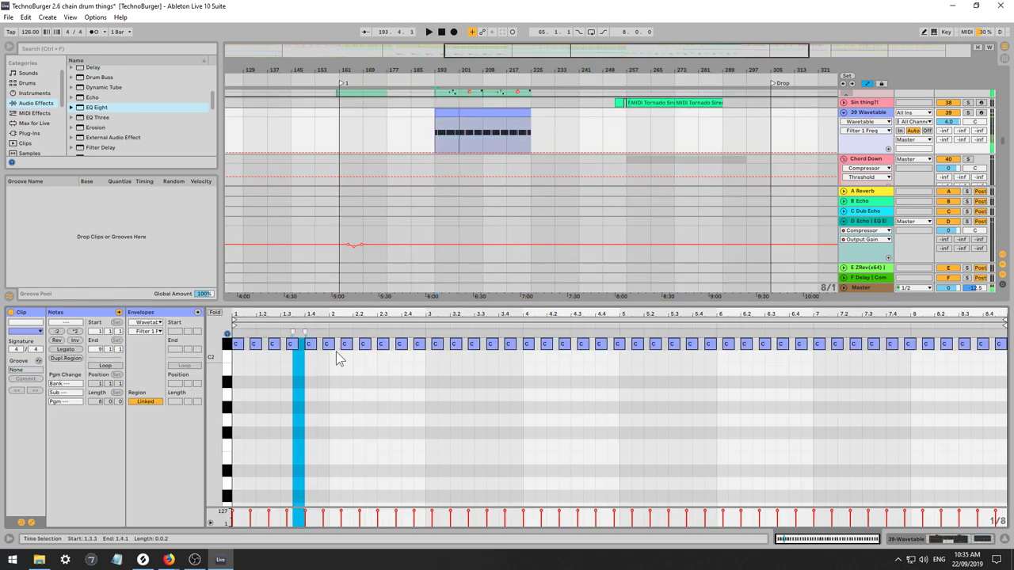
{"action": "key", "text": "ctrl+a"}
{"action": "left_click_drag", "start_coordinate": [334, 345], "coordinate": [329, 345]}
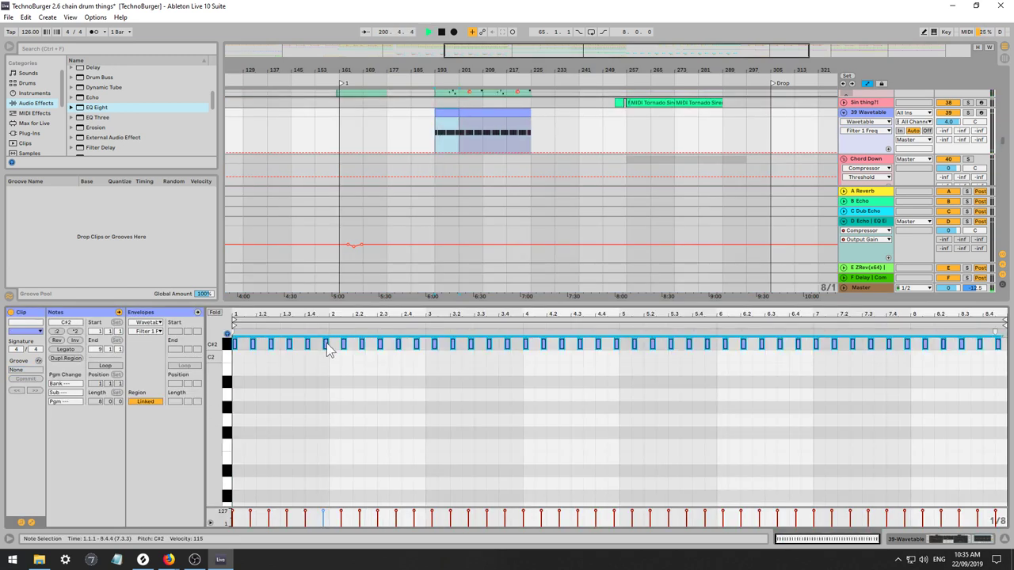
{"action": "key", "text": "space"}
{"action": "left_click_drag", "start_coordinate": [286, 316], "coordinate": [287, 342]}
{"action": "key", "text": "plus"}
{"action": "key", "text": "space"}
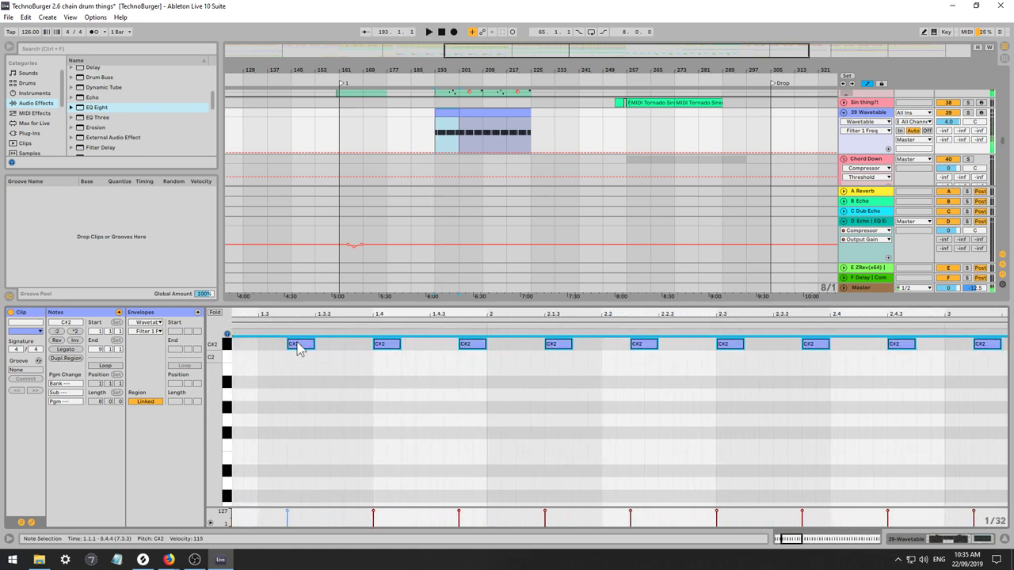
Copy the C#2 note at 1.4 down to a C#1 accent at 1.4.3.
{"action": "left_click_drag", "start_coordinate": [390, 343], "coordinate": [447, 441]}
{"action": "key", "text": "ctrl+z"}
{"action": "left_click", "coordinate": [447, 386]}
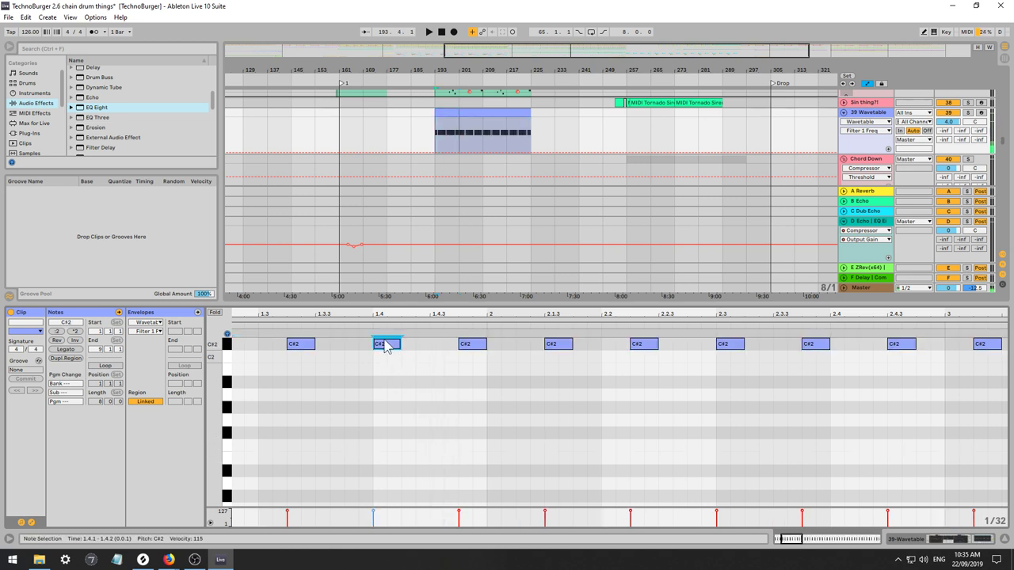
{"action": "left_click_drag", "start_coordinate": [386, 347], "coordinate": [441, 504]}
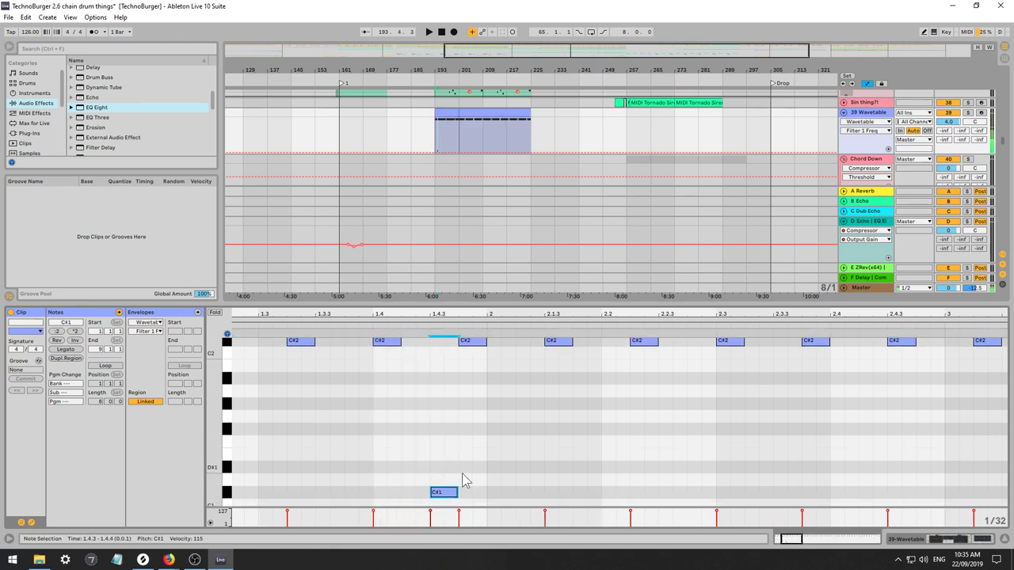
Enable Fold and add two new C#1 notes.
{"action": "scroll", "coordinate": [498, 415], "scroll_direction": "up", "scroll_amount": 1}
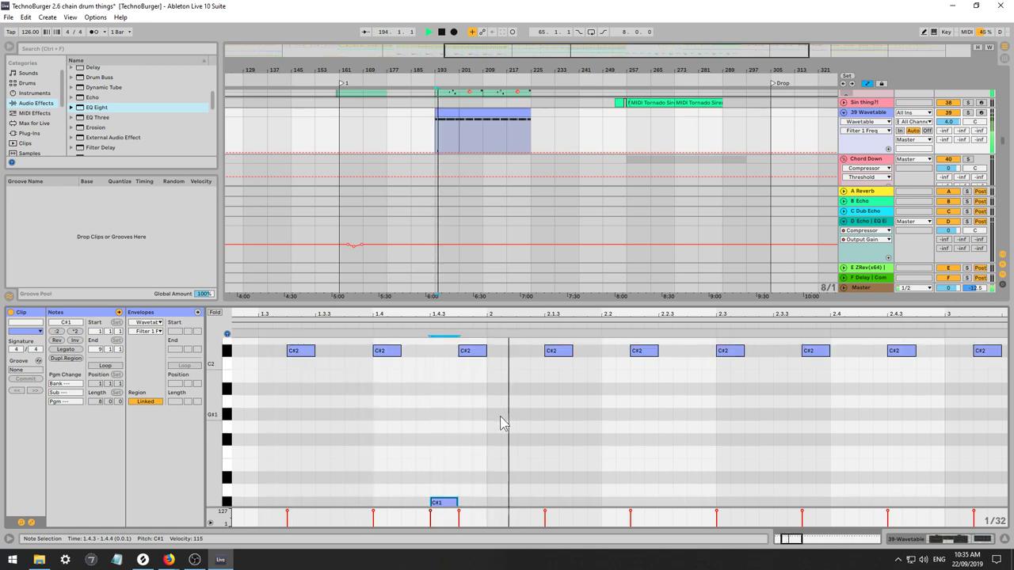
{"action": "left_click_drag", "start_coordinate": [378, 304], "coordinate": [377, 260]}
{"action": "left_click", "coordinate": [215, 268]}
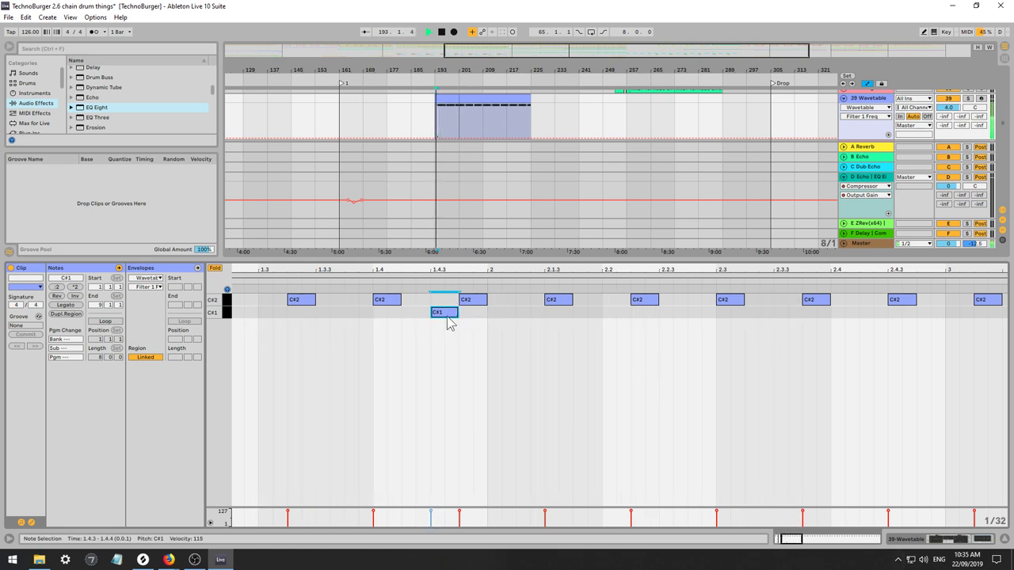
{"action": "double_click", "coordinate": [761, 313]}
{"action": "double_click", "coordinate": [790, 313]}
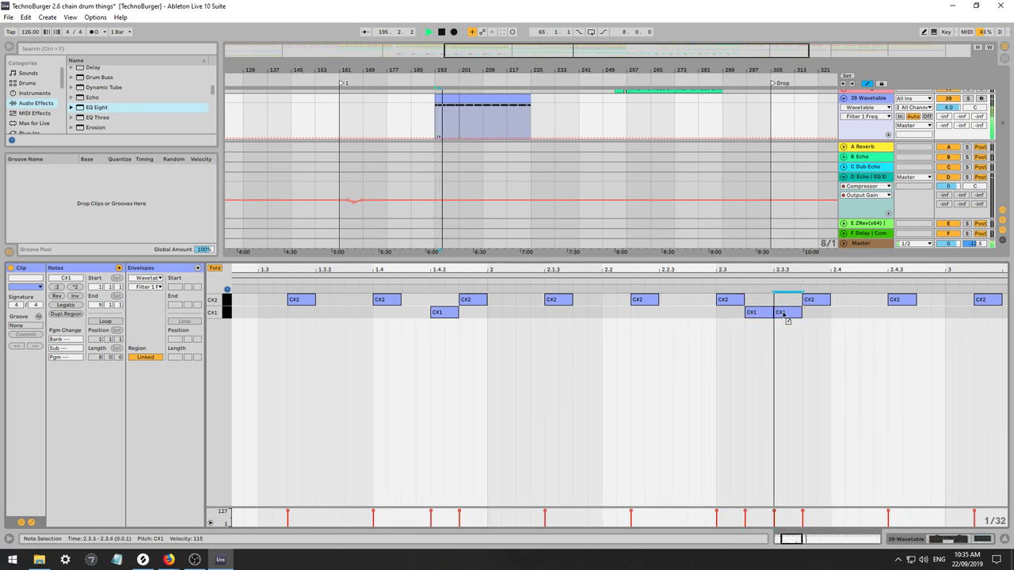
Copy C#1 accents across the clip to 3.3.2, 5.1.2, 7.4.1 and 8.3.2.
{"action": "left_click_drag", "start_coordinate": [791, 539], "coordinate": [790, 452]}
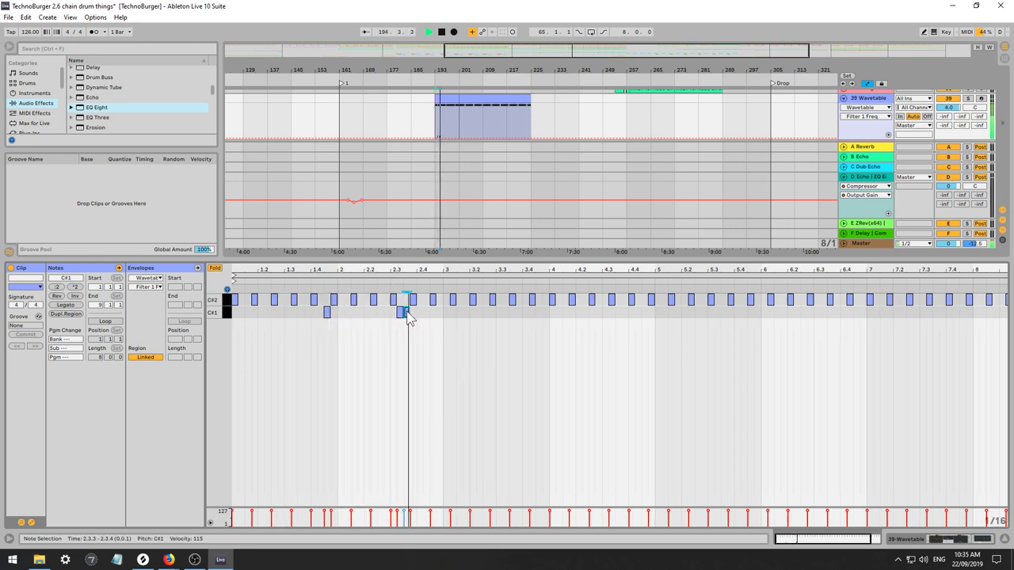
{"action": "left_click_drag", "start_coordinate": [407, 313], "coordinate": [641, 318]}
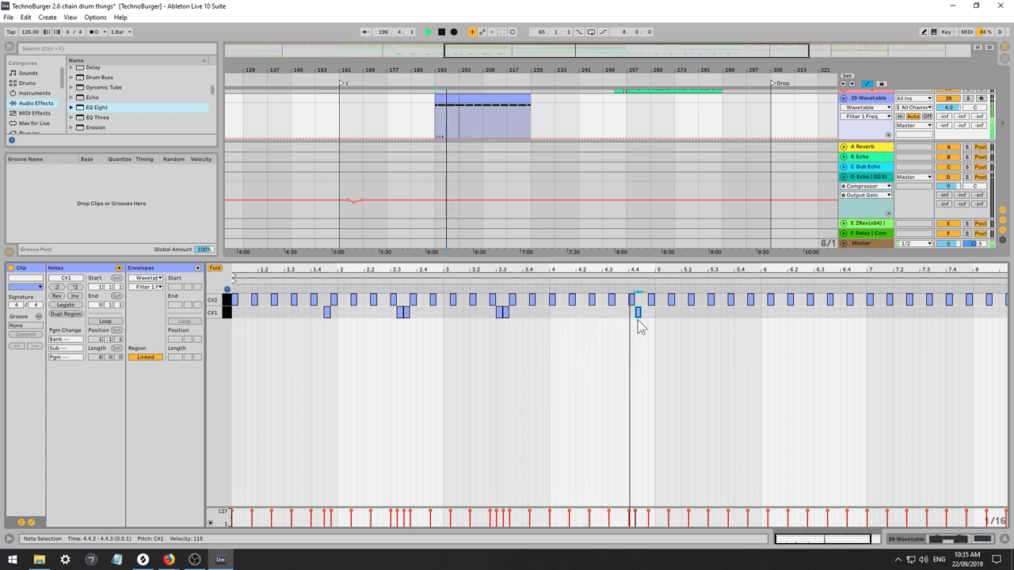
{"action": "left_click_drag", "start_coordinate": [637, 317], "coordinate": [944, 316]}
{"action": "left_click_drag", "start_coordinate": [870, 538], "coordinate": [880, 539]}
{"action": "left_click_drag", "start_coordinate": [883, 315], "coordinate": [951, 320]}
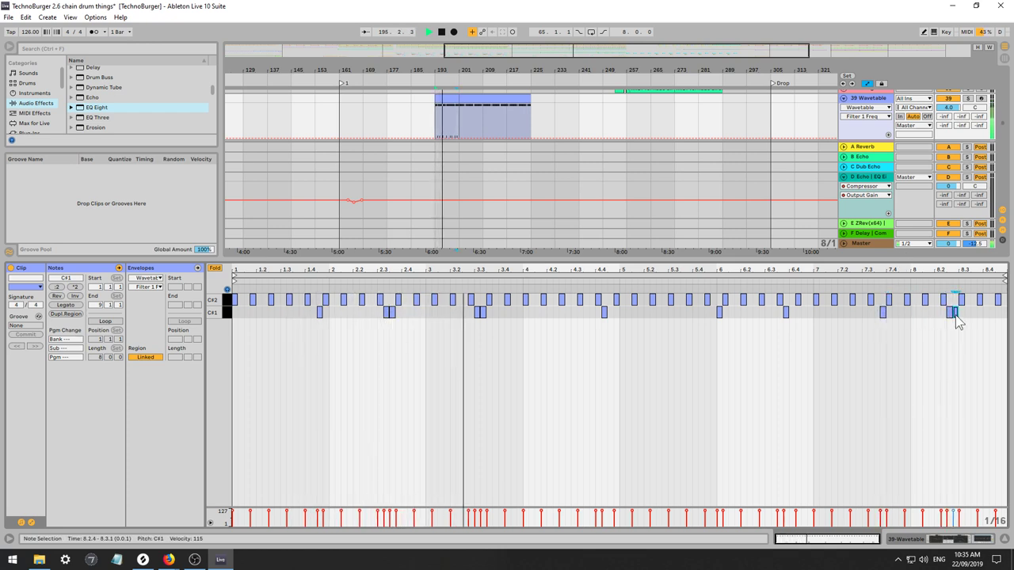
{"action": "scroll", "coordinate": [958, 323], "scroll_direction": "up", "scroll_amount": 5, "text": "ctrl"}
{"action": "scroll", "coordinate": [957, 324], "scroll_direction": "down", "scroll_amount": 5, "text": "ctrl"}
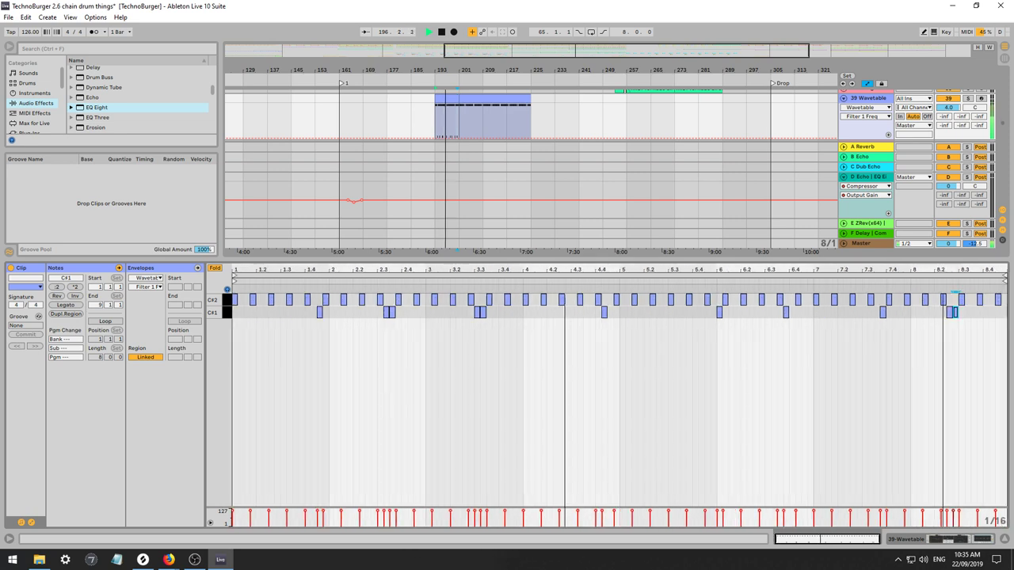
{"action": "left_click_drag", "start_coordinate": [956, 317], "coordinate": [993, 317], "text": "ctrl"}
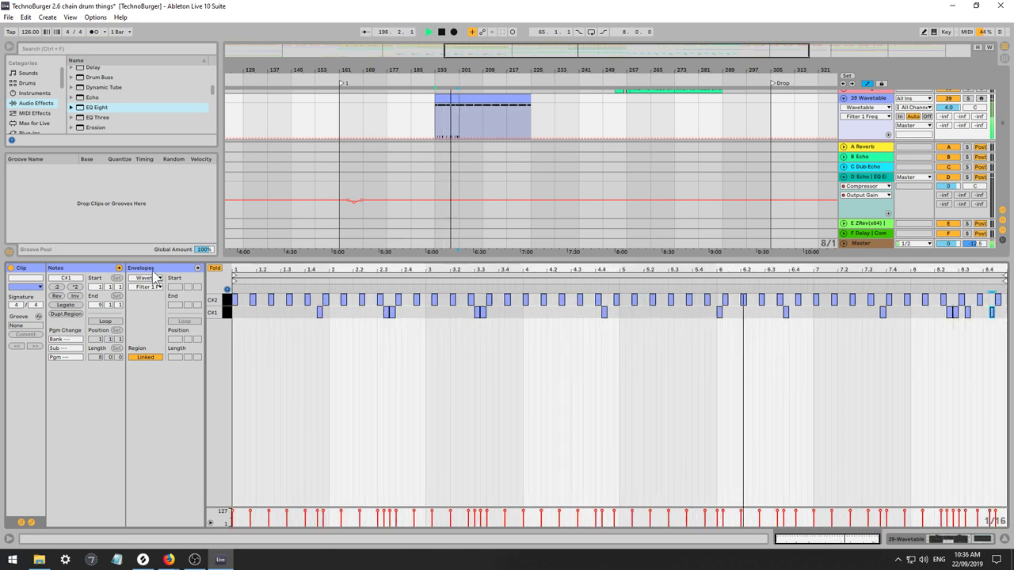
Turn Fold off and add a new E1 note at 8.2.4.
{"action": "left_click", "coordinate": [215, 269]}
{"action": "double_click", "coordinate": [949, 458]}
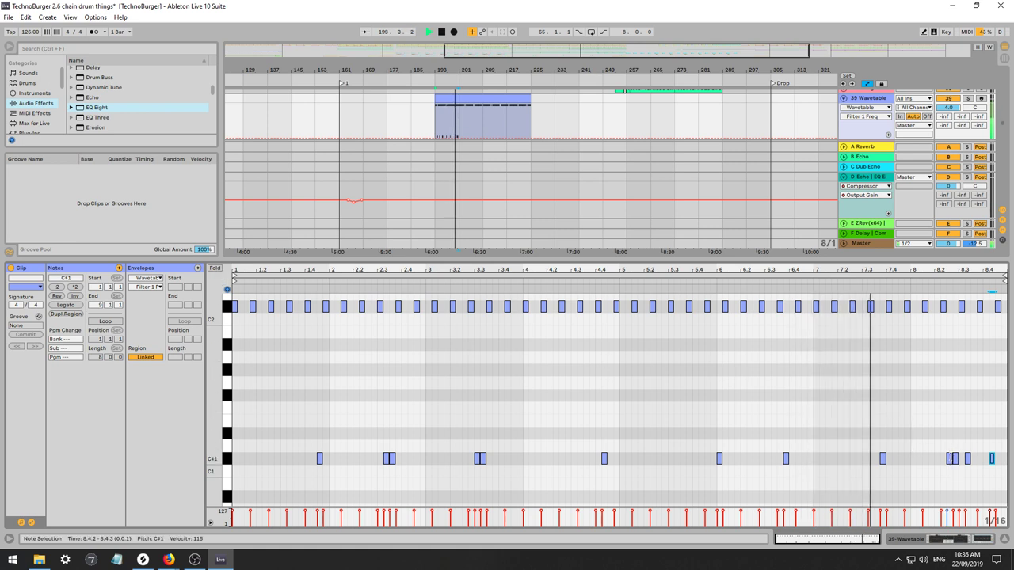
{"action": "key", "text": "space"}
{"action": "left_click_drag", "start_coordinate": [955, 458], "coordinate": [960, 431]}
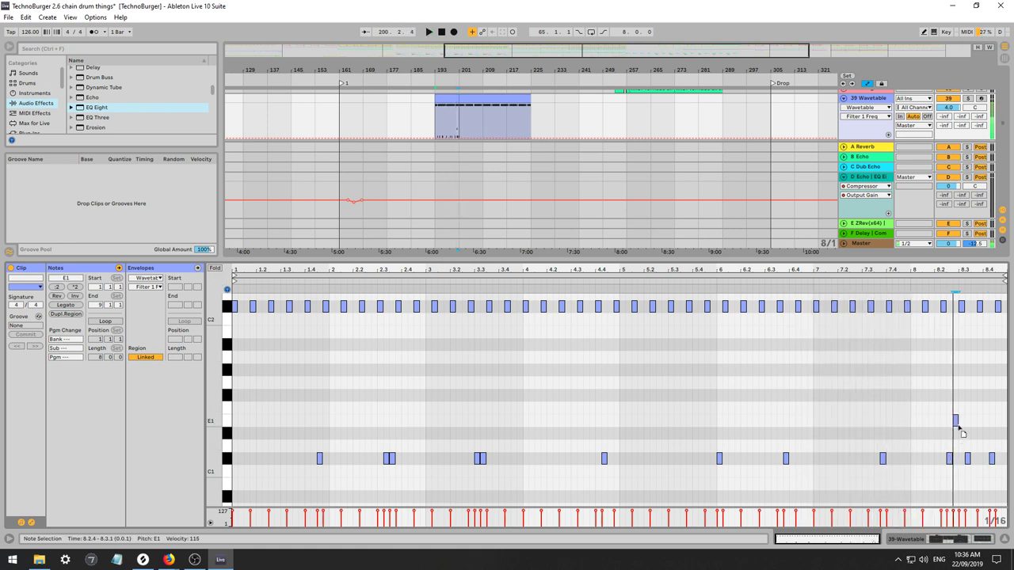
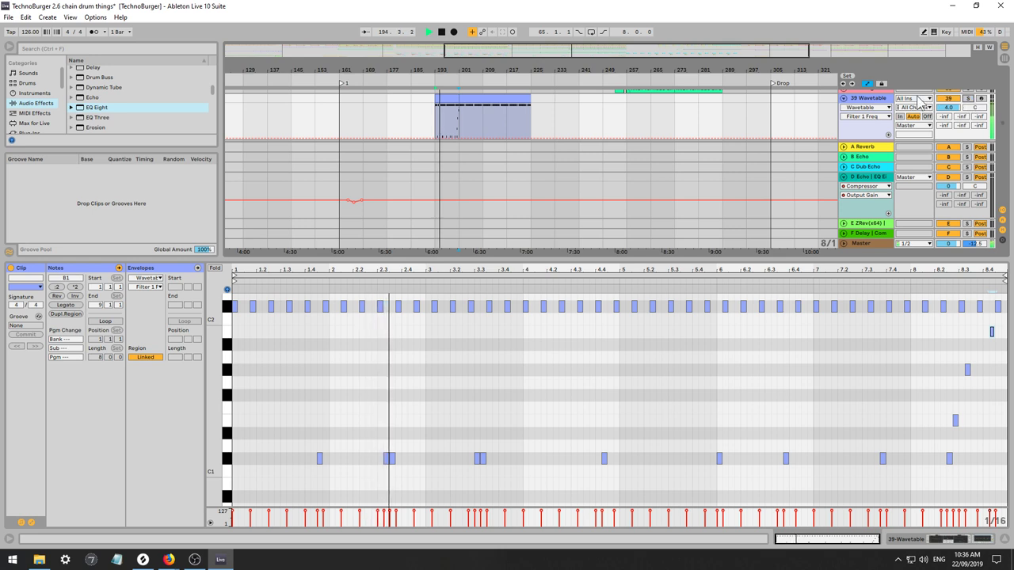
Show the 39 Wavetable track's Wavetable and EQ Eight devices and open the Unison mode list.
{"action": "left_click", "coordinate": [875, 90]}
{"action": "double_click", "coordinate": [871, 100]}
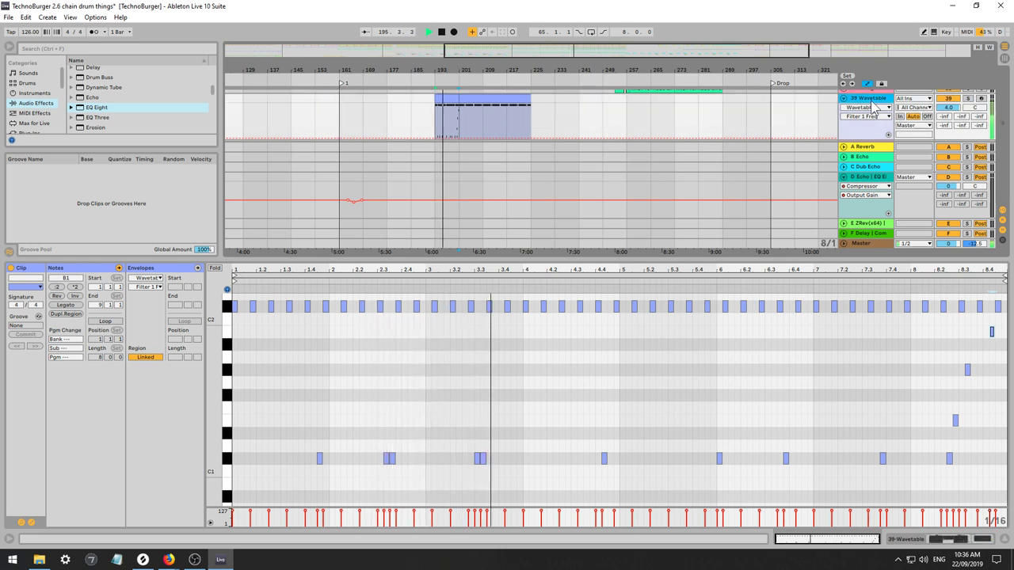
{"action": "left_click", "coordinate": [513, 488]}
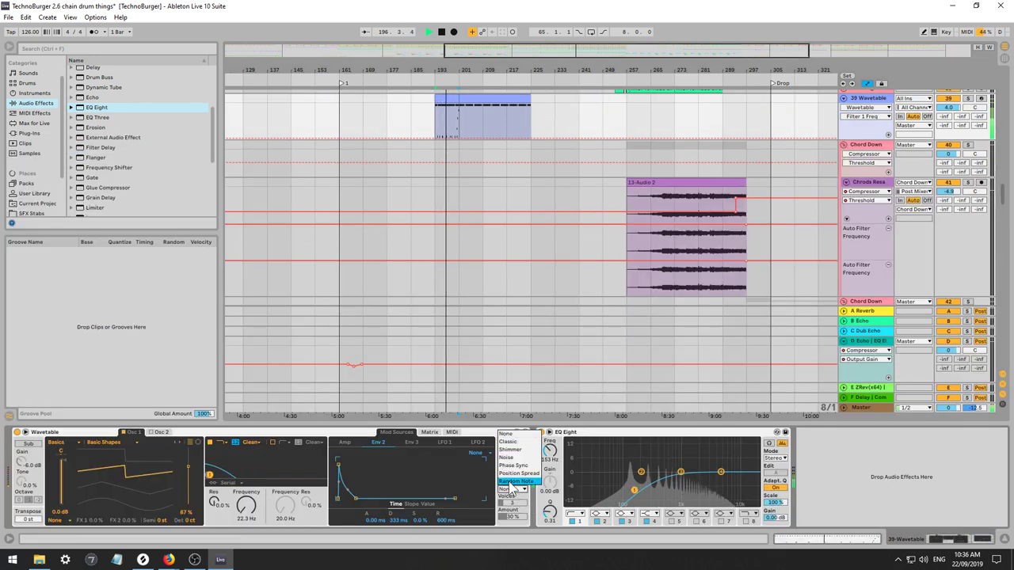
Set Wavetable's unison mode to Noise after trying Random Note and Shimmer.
{"action": "left_click", "coordinate": [515, 481]}
{"action": "left_click", "coordinate": [512, 489]}
{"action": "left_click", "coordinate": [509, 449]}
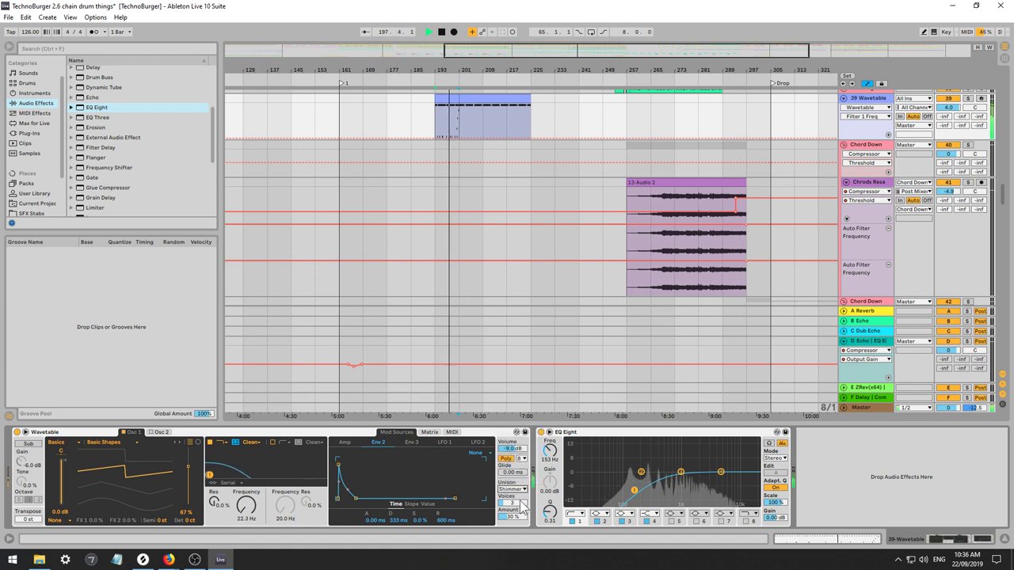
{"action": "left_click", "coordinate": [511, 490]}
{"action": "left_click", "coordinate": [506, 457]}
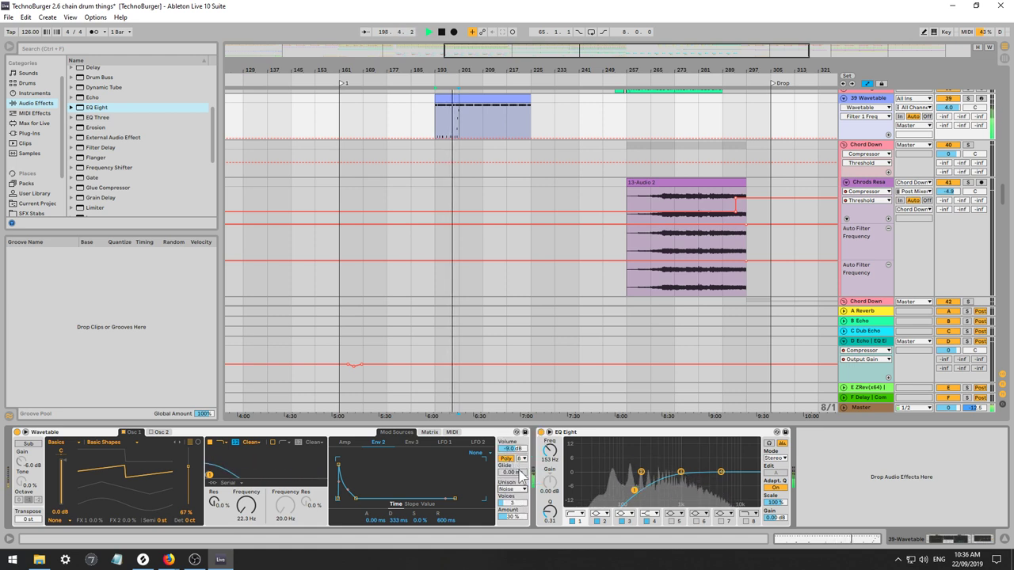
Boost EQ band 3, shift the time selection to bars 217–225, and set oscillator 1 position to 65%.
{"action": "mouse_move", "coordinate": [689, 472]}
{"action": "left_mouse_down"}
{"action": "mouse_move", "coordinate": [674, 467]}
{"action": "mouse_move", "coordinate": [675, 447]}
{"action": "mouse_move", "coordinate": [692, 462]}
{"action": "left_mouse_up"}
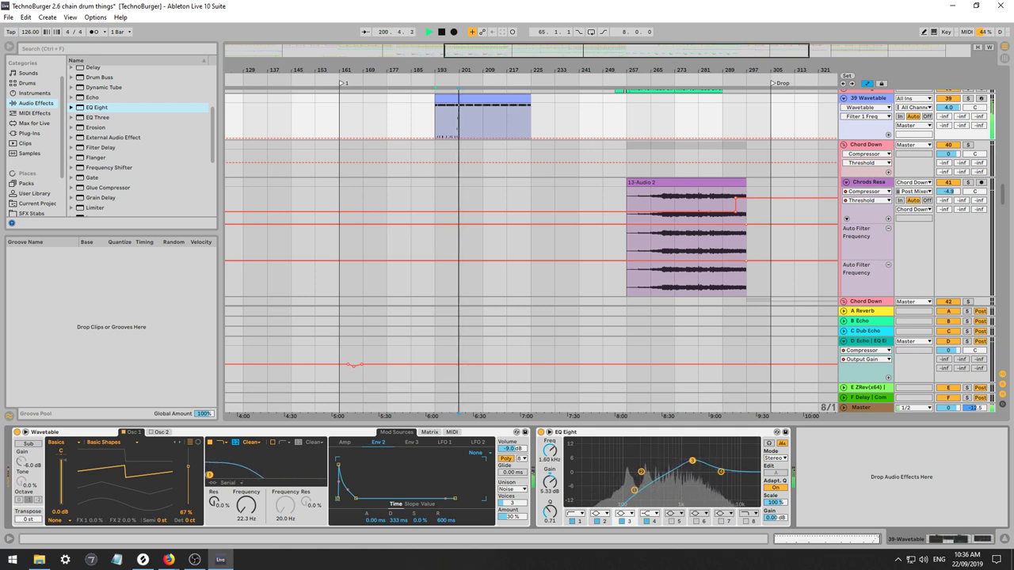
{"action": "left_click", "coordinate": [446, 101]}
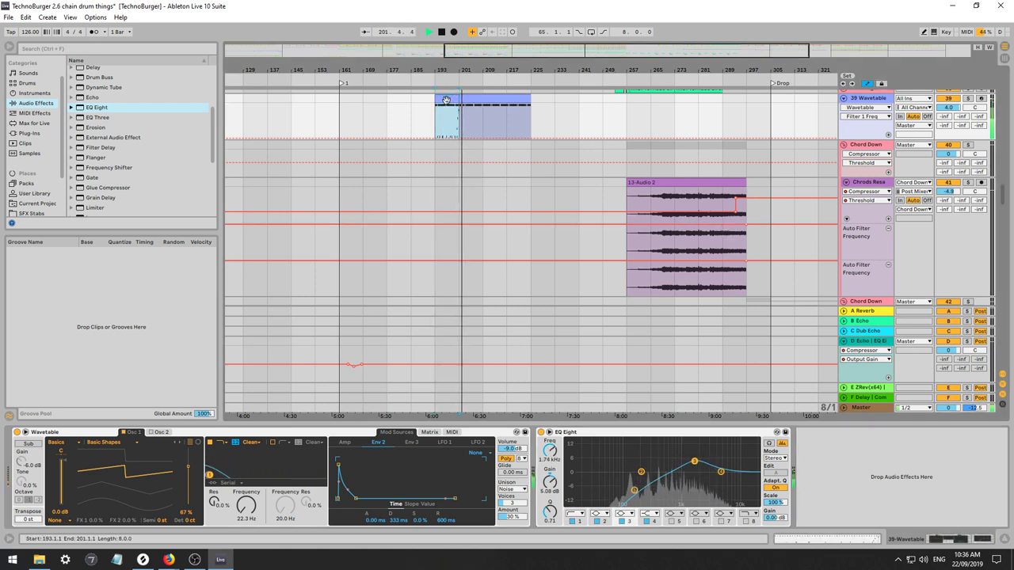
{"action": "key", "text": "Right"}
{"action": "key", "text": "Right"}
{"action": "key", "text": "Right"}
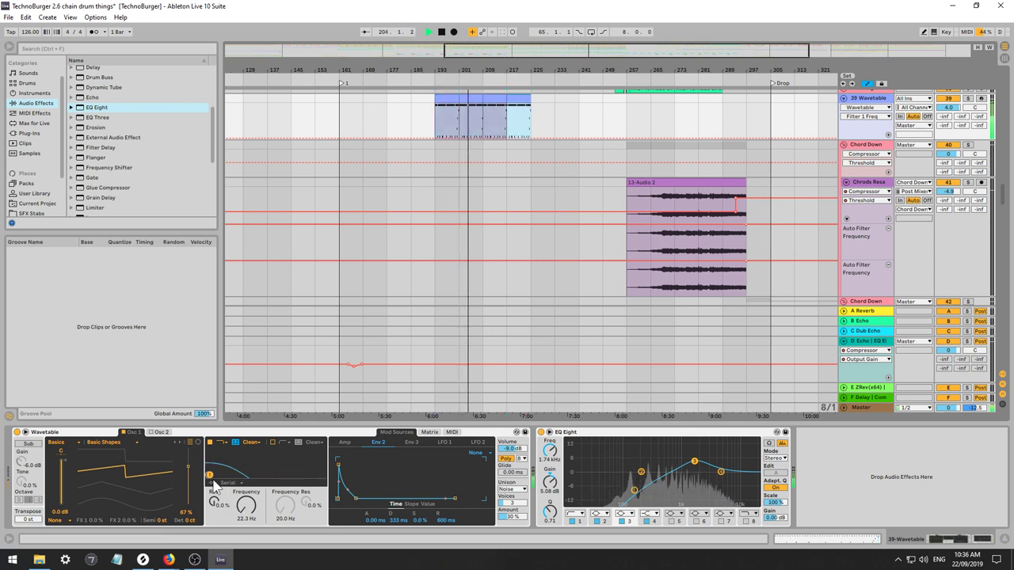
{"action": "mouse_move", "coordinate": [188, 466]}
{"action": "left_mouse_down"}
{"action": "mouse_move", "coordinate": [189, 447]}
{"action": "mouse_move", "coordinate": [188, 468]}
{"action": "left_mouse_up"}
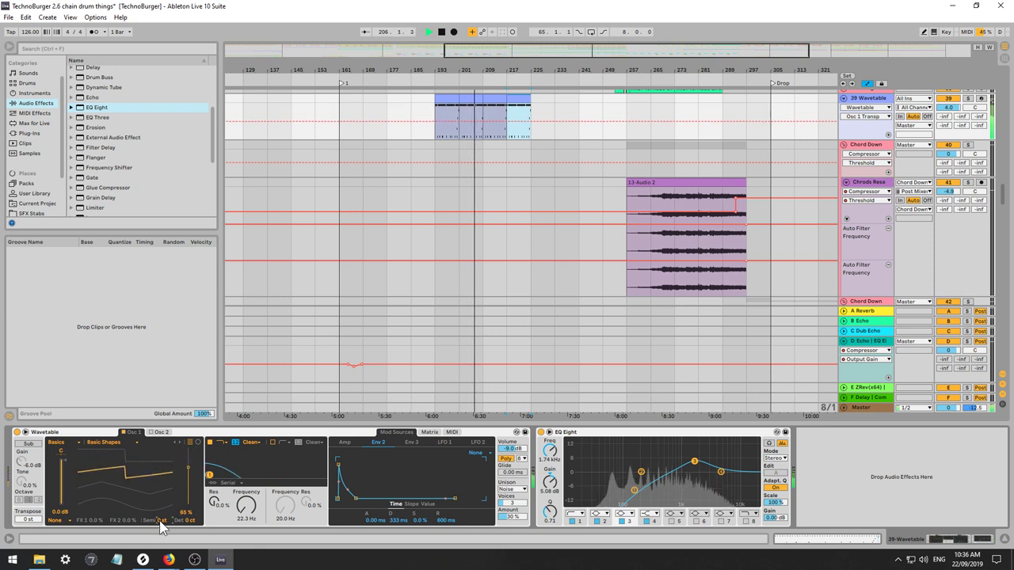
{"action": "left_click_drag", "start_coordinate": [162, 527], "coordinate": [176, 465]}
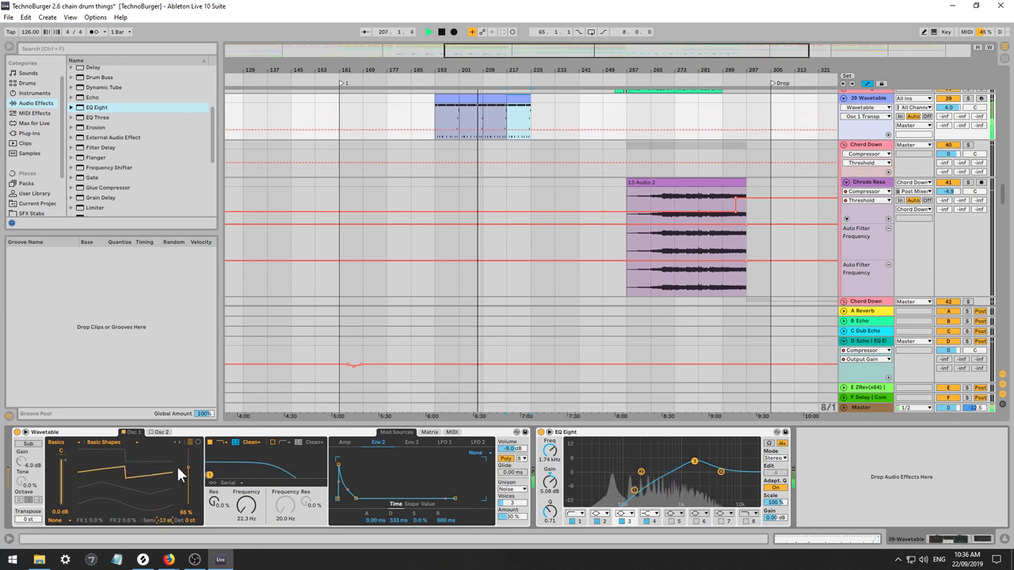
{"action": "key", "text": "ctrl+z"}
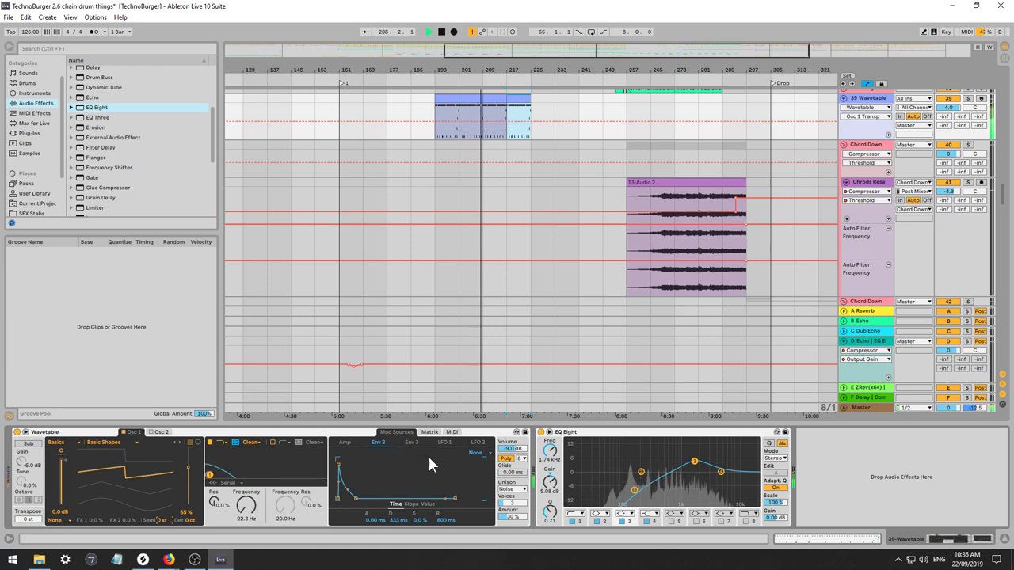
Set Env 2 Decay to about 335 ms and move the EQ band 3 boost down to 639 Hz.
{"action": "left_click", "coordinate": [398, 520]}
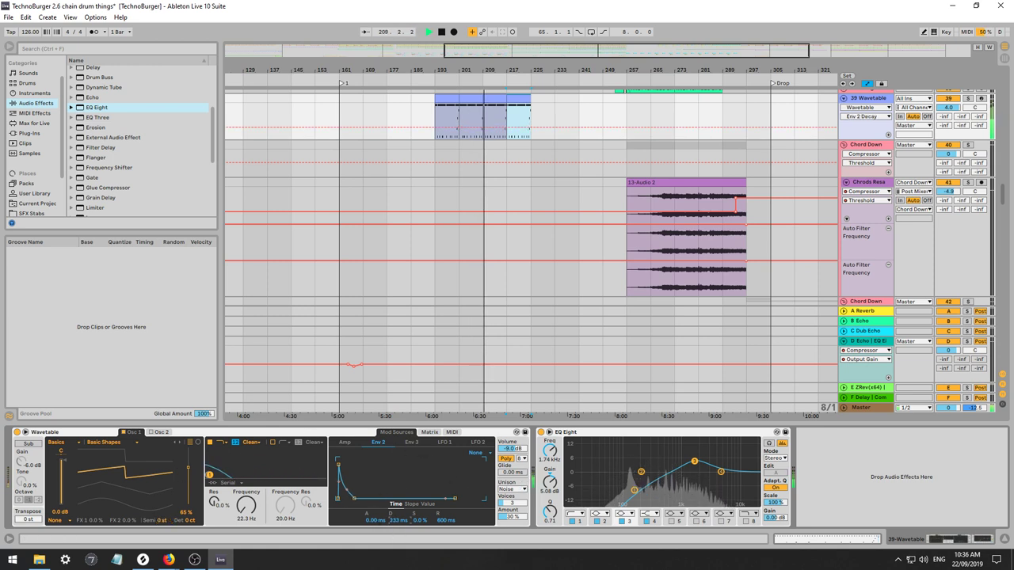
{"action": "mouse_move", "coordinate": [398, 520]}
{"action": "left_mouse_down"}
{"action": "mouse_move", "coordinate": [397, 493]}
{"action": "mouse_move", "coordinate": [397, 523]}
{"action": "left_mouse_up"}
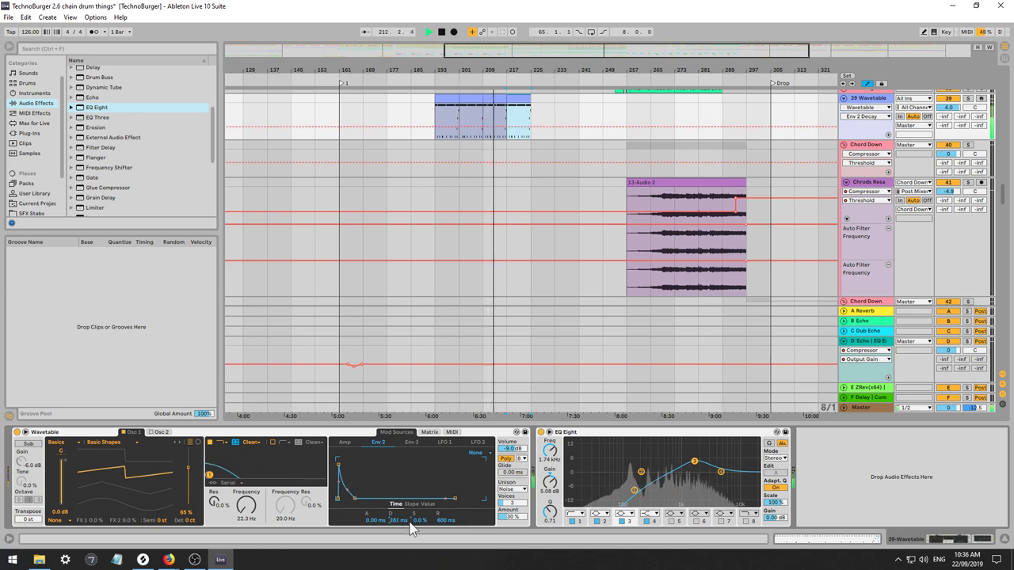
{"action": "left_click_drag", "start_coordinate": [684, 461], "coordinate": [652, 458]}
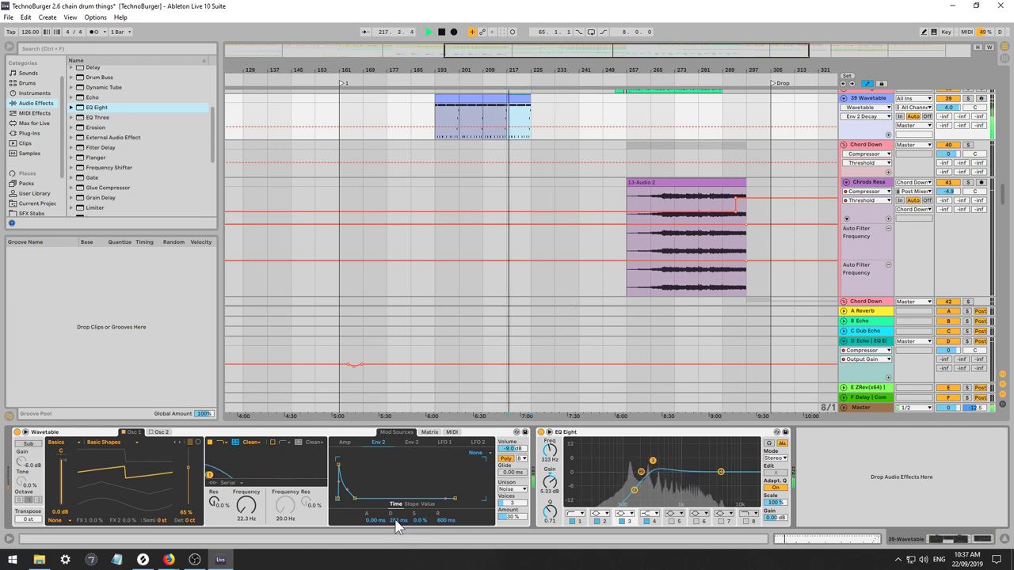
{"action": "left_click_drag", "start_coordinate": [396, 521], "coordinate": [397, 515]}
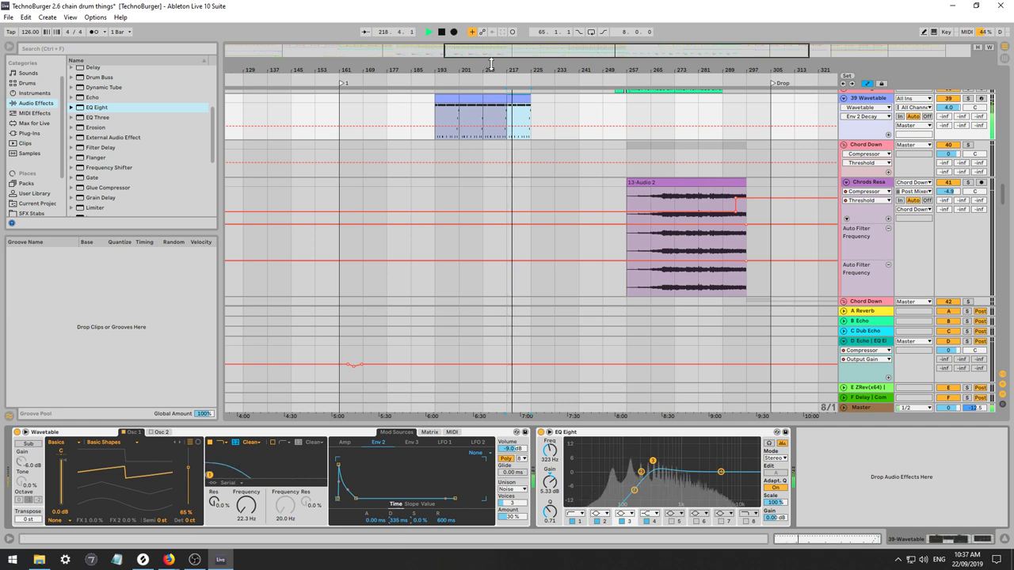
Replay from bar 193, zoom in on the clip, enable Automation Arm, and stop playback.
{"action": "left_click", "coordinate": [435, 119]}
{"action": "key", "text": "space"}
{"action": "key", "text": "space"}
{"action": "left_click_drag", "start_coordinate": [481, 48], "coordinate": [549, 86]}
{"action": "left_click", "coordinate": [512, 32]}
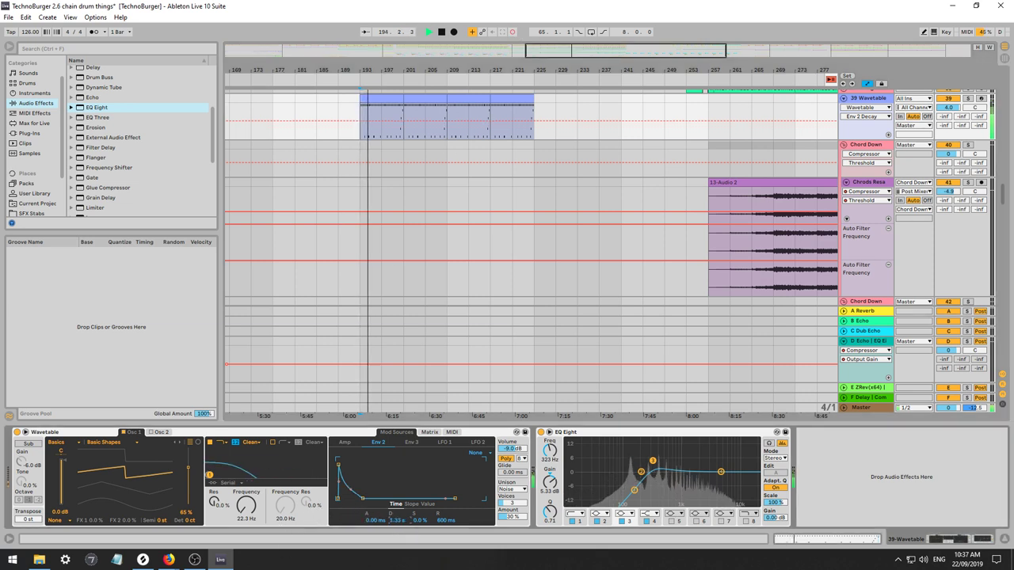
{"action": "left_click", "coordinate": [482, 33]}
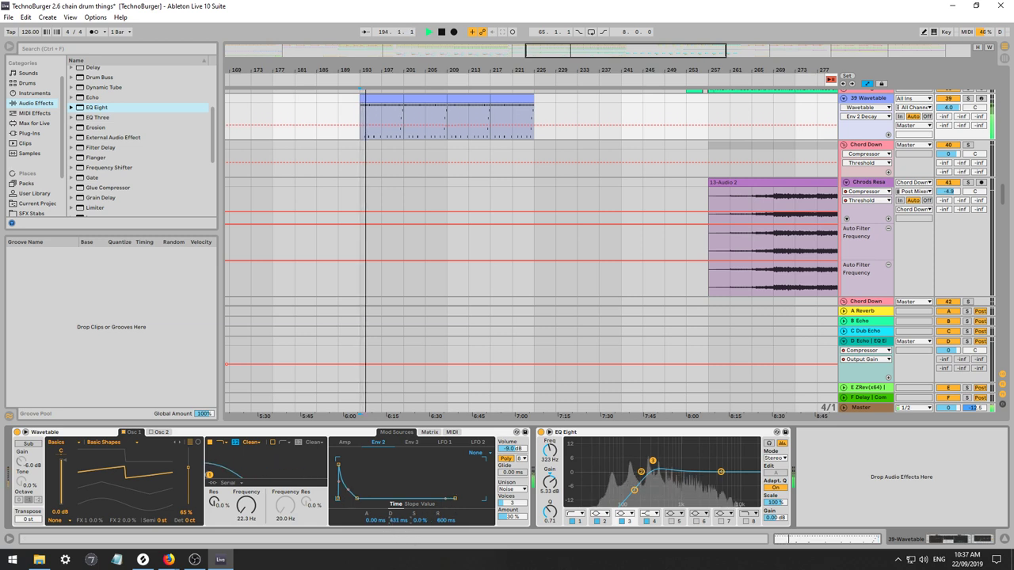
{"action": "key", "text": "space"}
Arm the Wavetable track and record Env 2 Decay automation over bars 193–209 in several takes.
{"action": "left_click", "coordinate": [980, 99]}
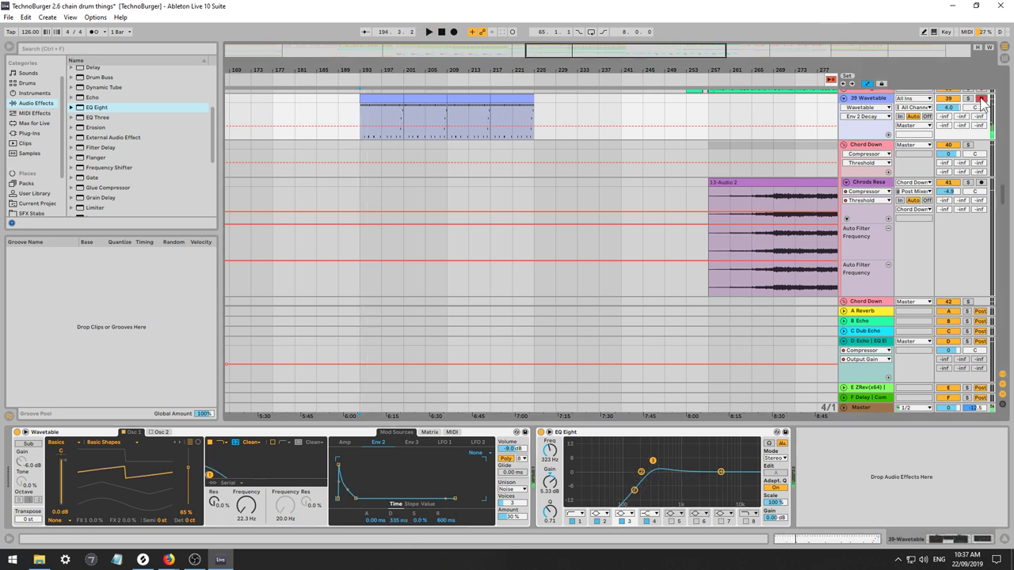
{"action": "left_click", "coordinate": [454, 32]}
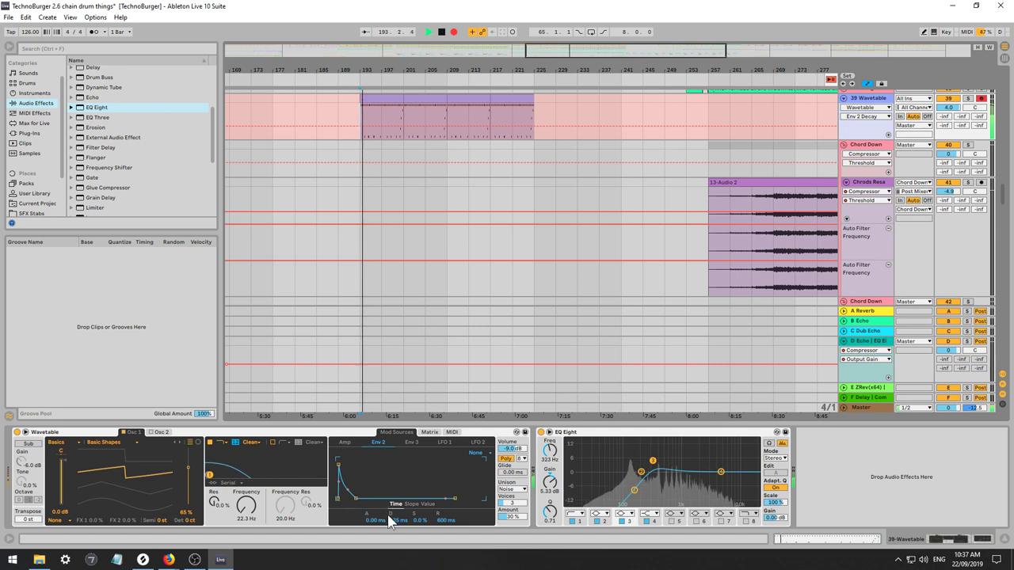
{"action": "mouse_move", "coordinate": [396, 527]}
{"action": "left_mouse_down"}
{"action": "mouse_move", "coordinate": [396, 538]}
{"action": "mouse_move", "coordinate": [396, 508]}
{"action": "mouse_move", "coordinate": [396, 556]}
{"action": "mouse_move", "coordinate": [396, 522]}
{"action": "left_mouse_up"}
{"action": "key", "text": "space"}
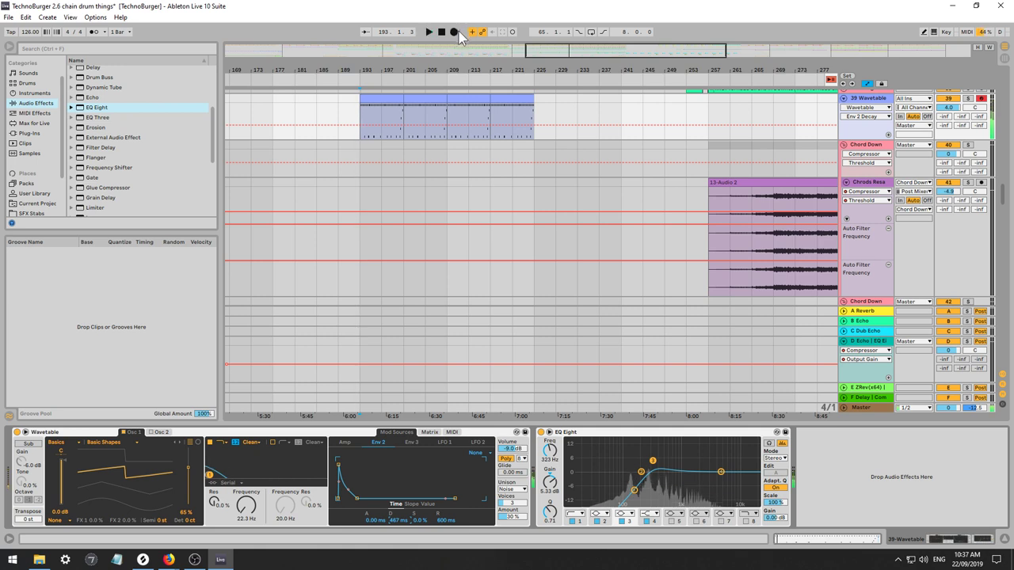
{"action": "left_click", "coordinate": [453, 33]}
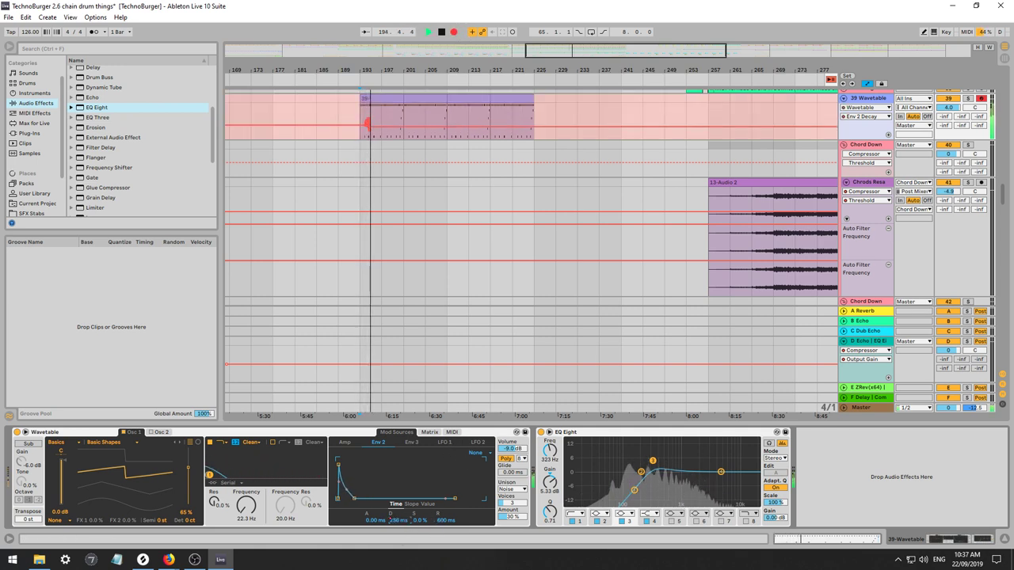
{"action": "key", "text": "space"}
{"action": "left_click", "coordinate": [454, 32]}
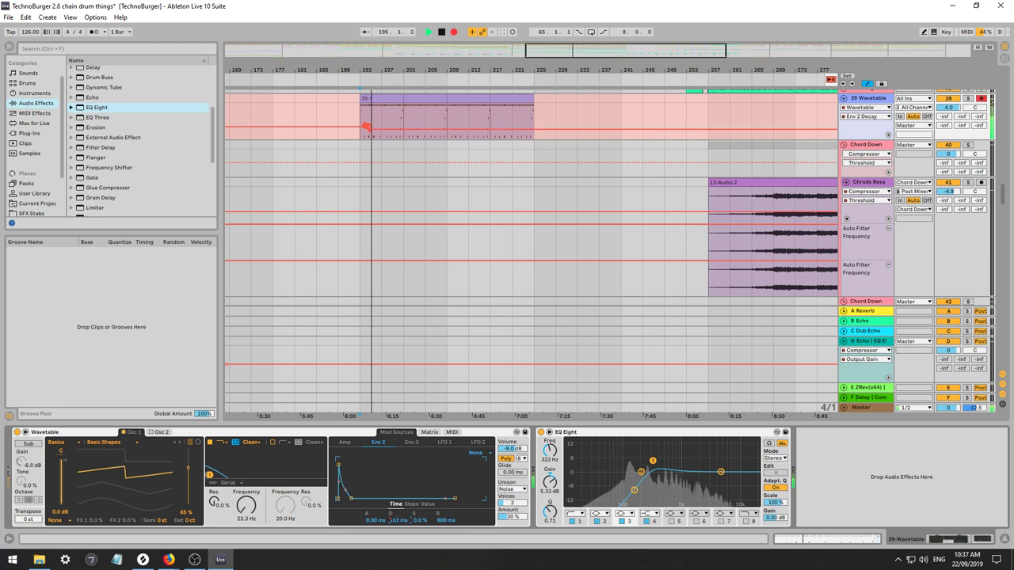
{"action": "key", "text": "space"}
{"action": "left_click", "coordinate": [454, 33]}
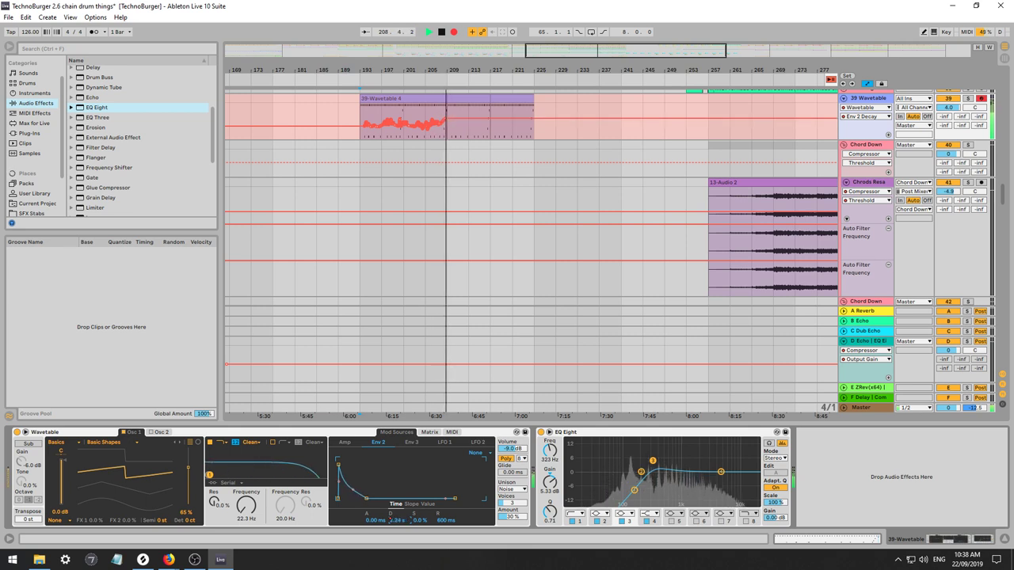
{"action": "key", "text": "space"}
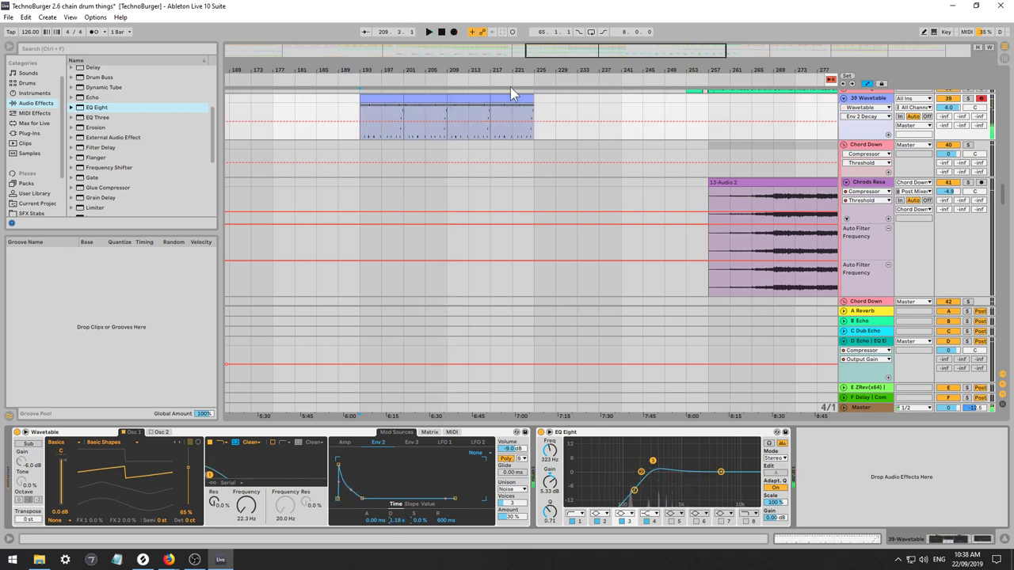
Redo the recorded take, duplicate the Env 2 Decay automation onto bars 209–225, and solo the track.
{"action": "left_click", "coordinate": [27, 19]}
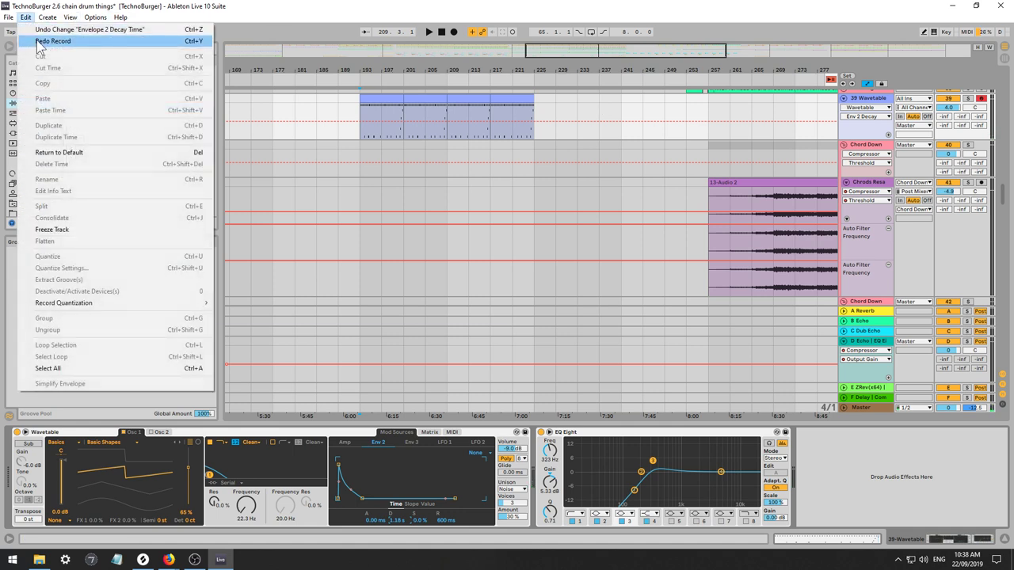
{"action": "left_click", "coordinate": [48, 40]}
{"action": "key", "text": "space"}
{"action": "left_click", "coordinate": [889, 135]}
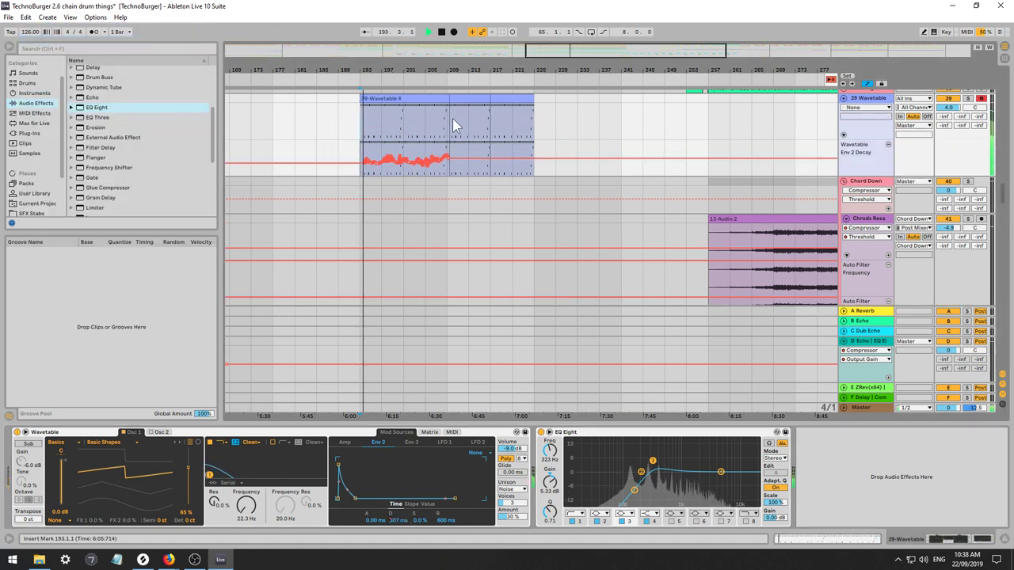
{"action": "left_click_drag", "start_coordinate": [363, 155], "coordinate": [446, 162]}
{"action": "key", "text": "ctrl+d"}
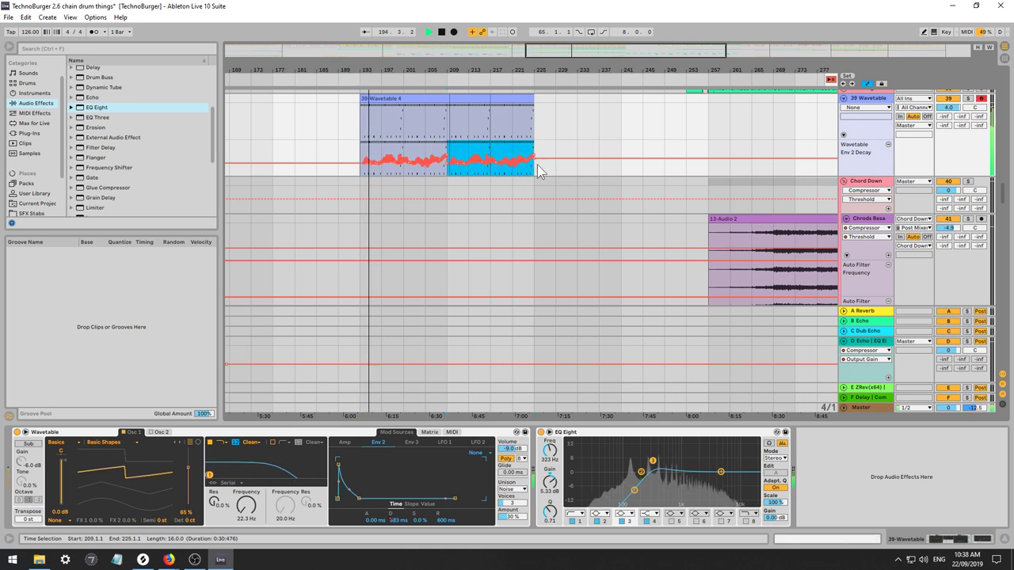
{"action": "left_click", "coordinate": [967, 99]}
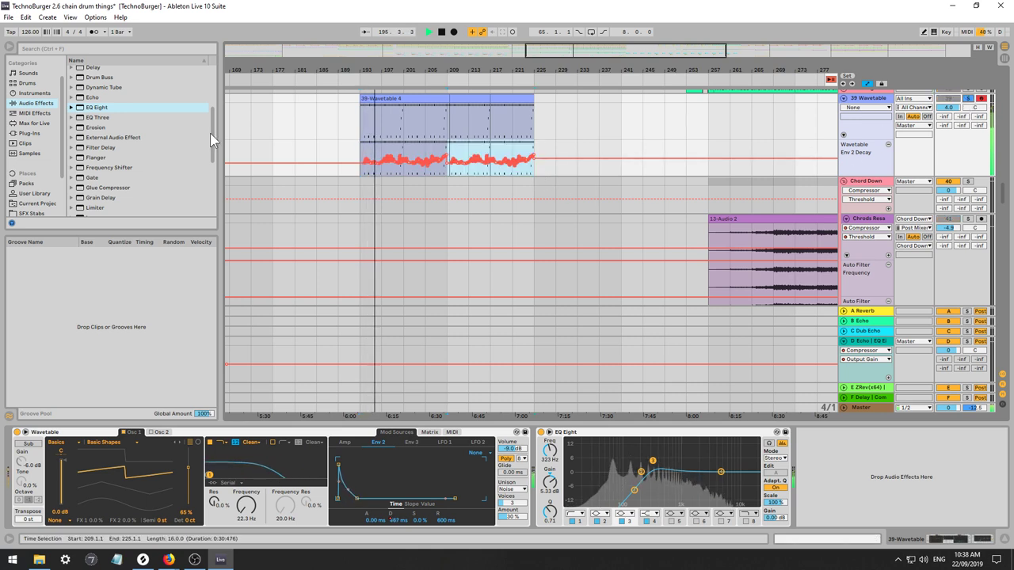
Set Echo to 16th-note sync with a 2-sixteenth left delay and 18% dry/wet.
{"action": "scroll", "coordinate": [141, 143], "scroll_direction": "down", "scroll_amount": 3}
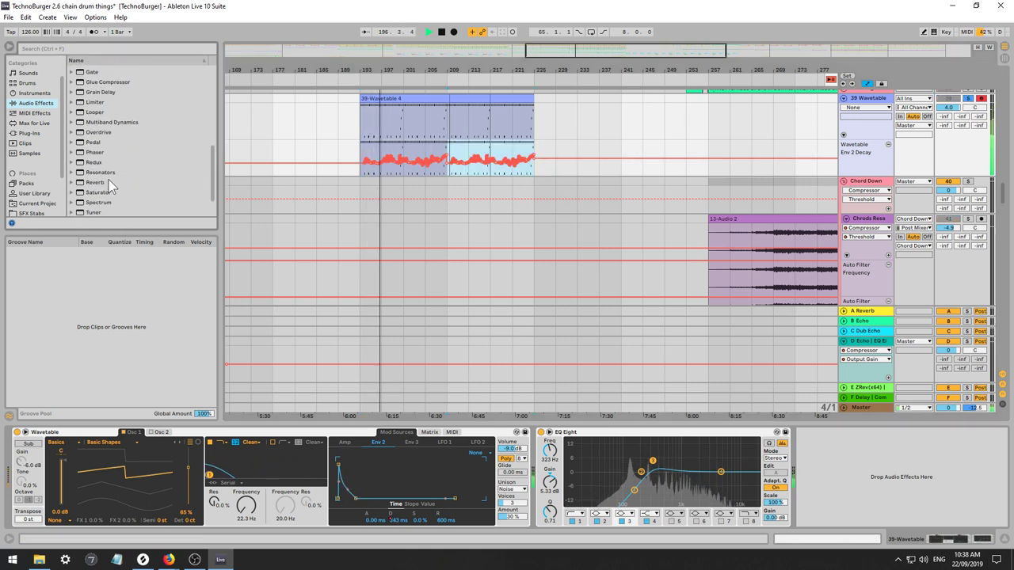
{"action": "scroll", "coordinate": [113, 168], "scroll_direction": "up", "scroll_amount": 6}
{"action": "left_click_drag", "start_coordinate": [100, 170], "coordinate": [329, 262]}
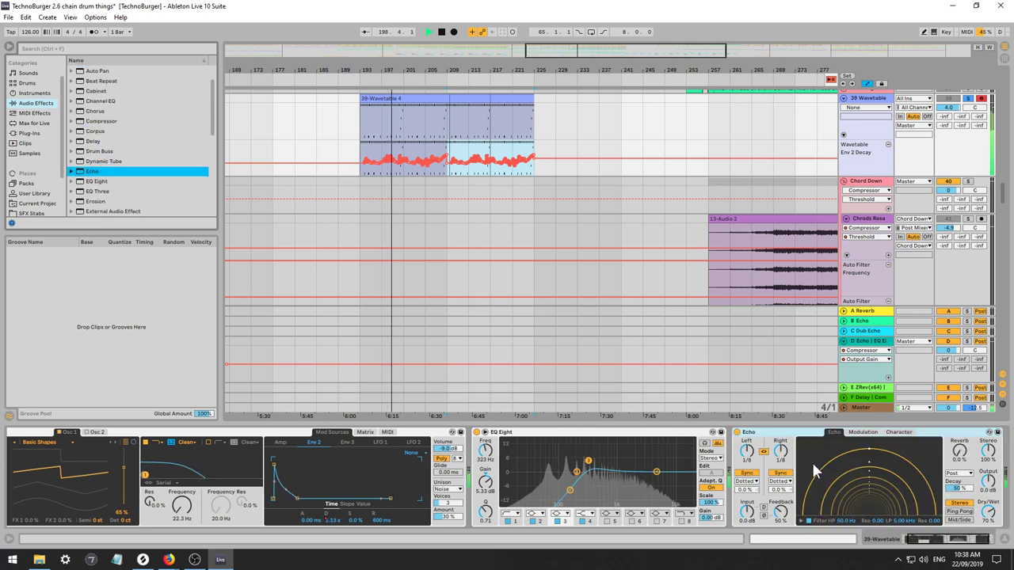
{"action": "left_click", "coordinate": [749, 481]}
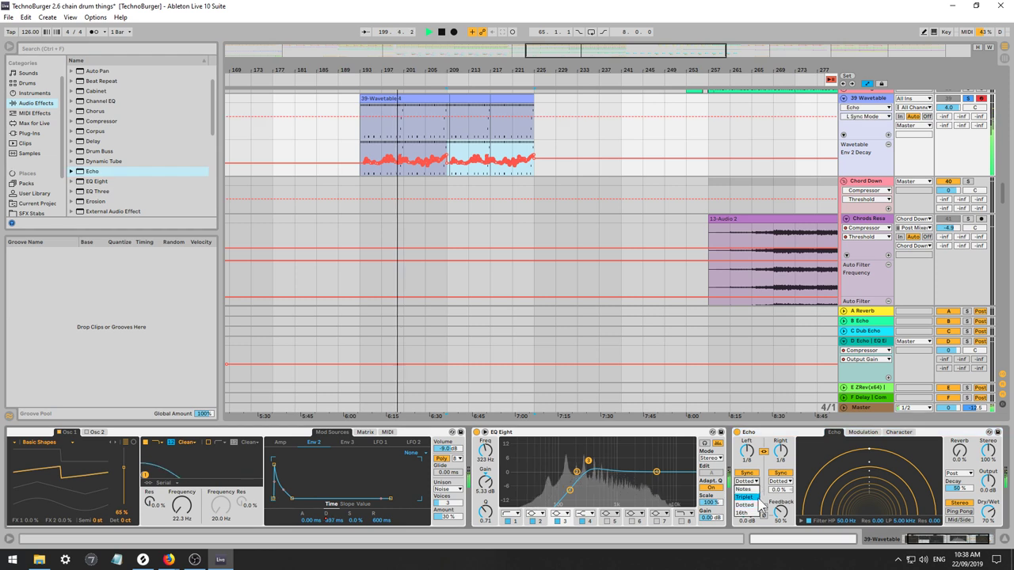
{"action": "left_click", "coordinate": [746, 515]}
{"action": "left_click_drag", "start_coordinate": [747, 463], "coordinate": [747, 469]}
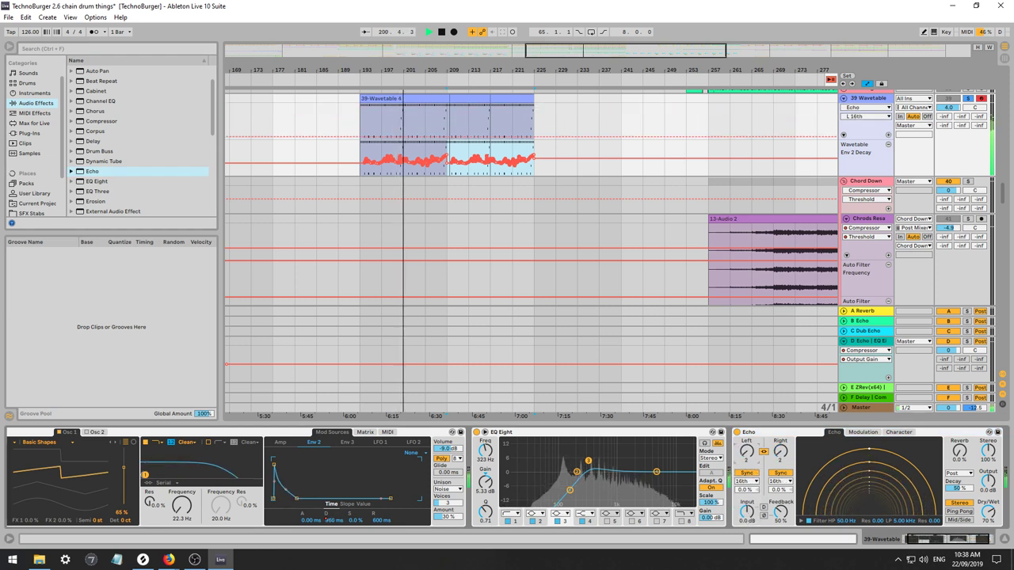
{"action": "left_click_drag", "start_coordinate": [988, 512], "coordinate": [988, 546]}
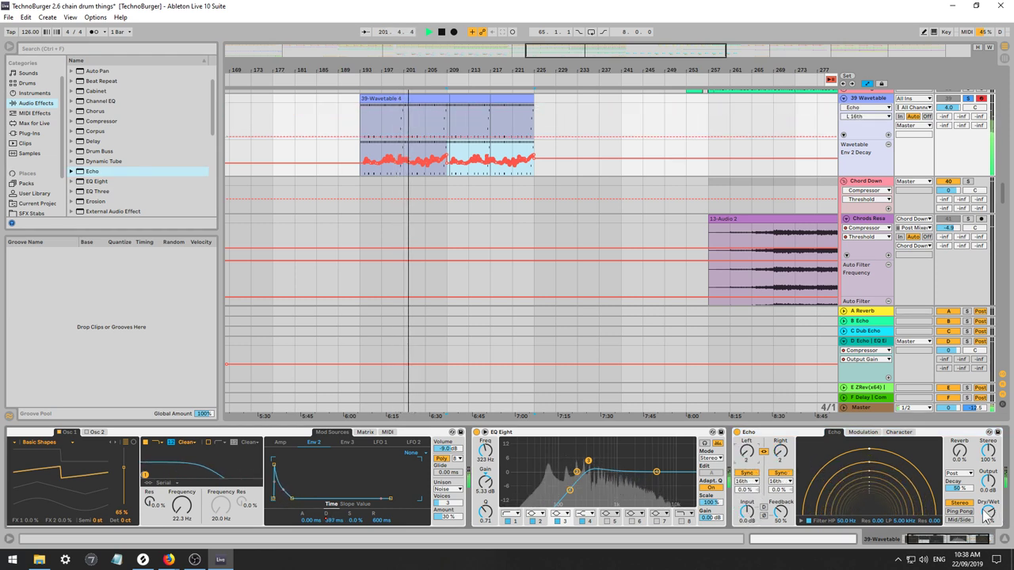
Enable Echo's filter, narrow its band, raise feedback to 85%, solo the track, then switch Echo off.
{"action": "left_click", "coordinate": [859, 432]}
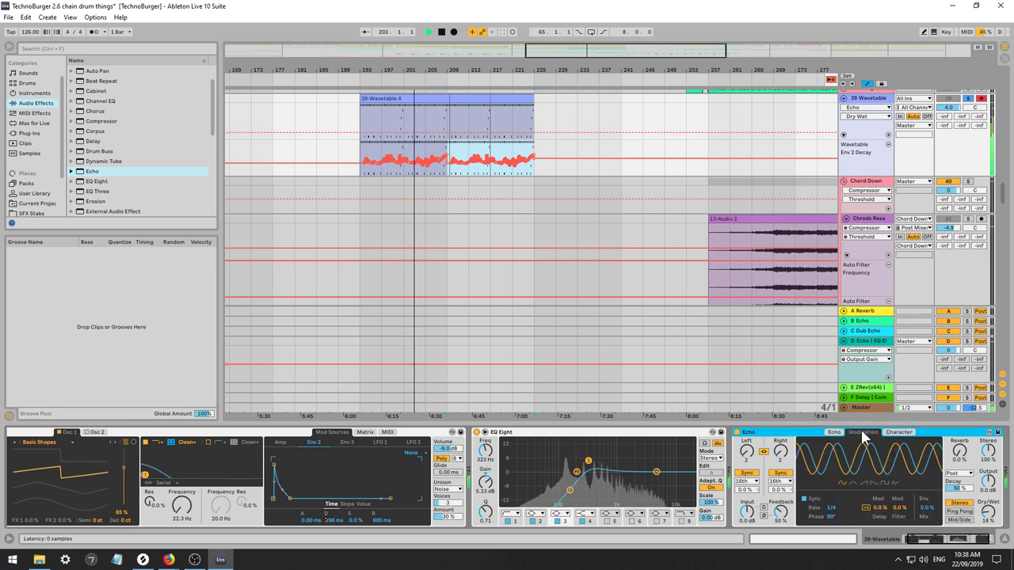
{"action": "left_click", "coordinate": [836, 433]}
{"action": "left_click", "coordinate": [800, 522]}
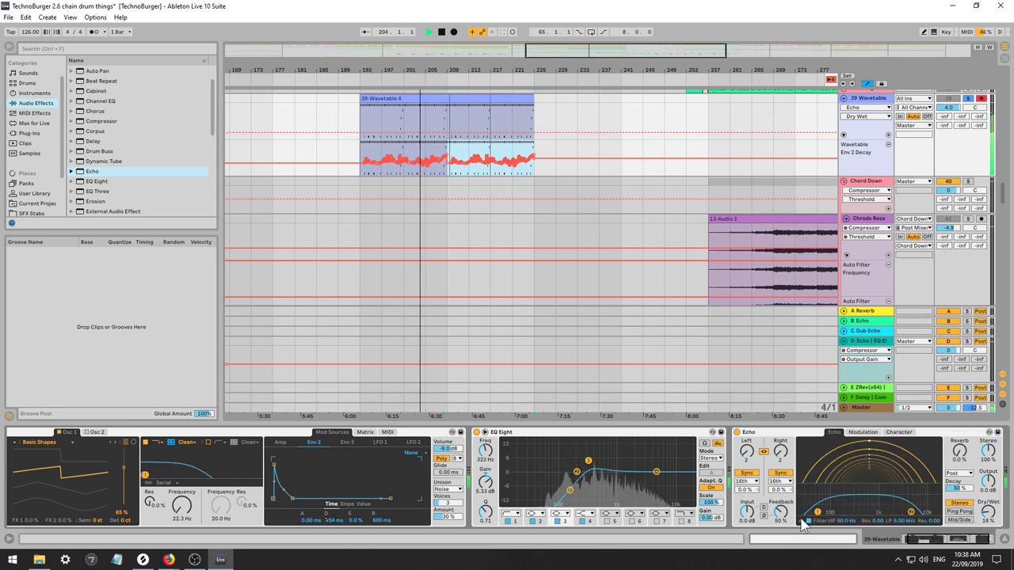
{"action": "mouse_move", "coordinate": [818, 513]}
{"action": "left_mouse_down"}
{"action": "mouse_move", "coordinate": [866, 510]}
{"action": "mouse_move", "coordinate": [802, 506]}
{"action": "left_mouse_up"}
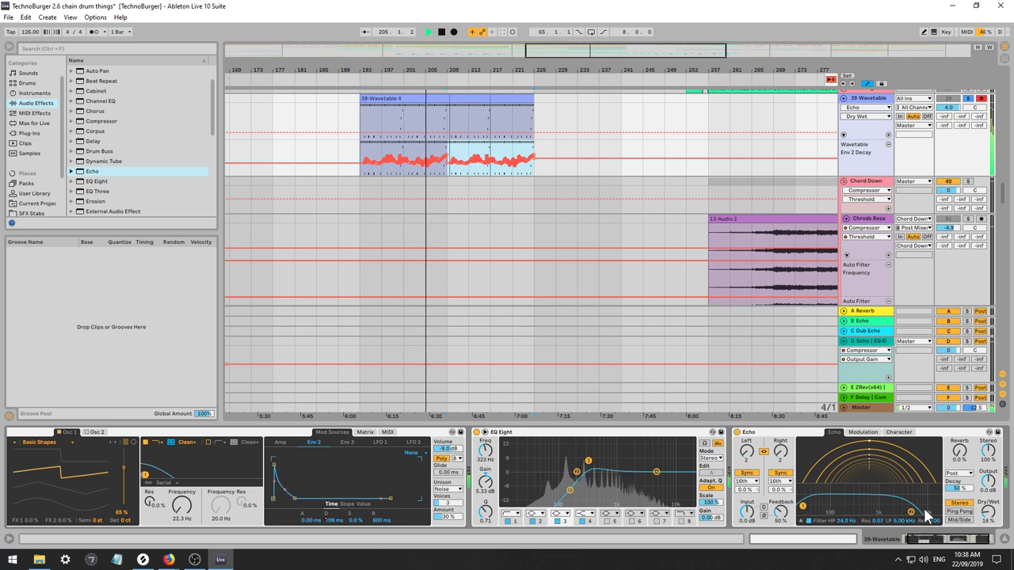
{"action": "left_click_drag", "start_coordinate": [911, 513], "coordinate": [874, 513]}
{"action": "left_click_drag", "start_coordinate": [783, 516], "coordinate": [873, 507]}
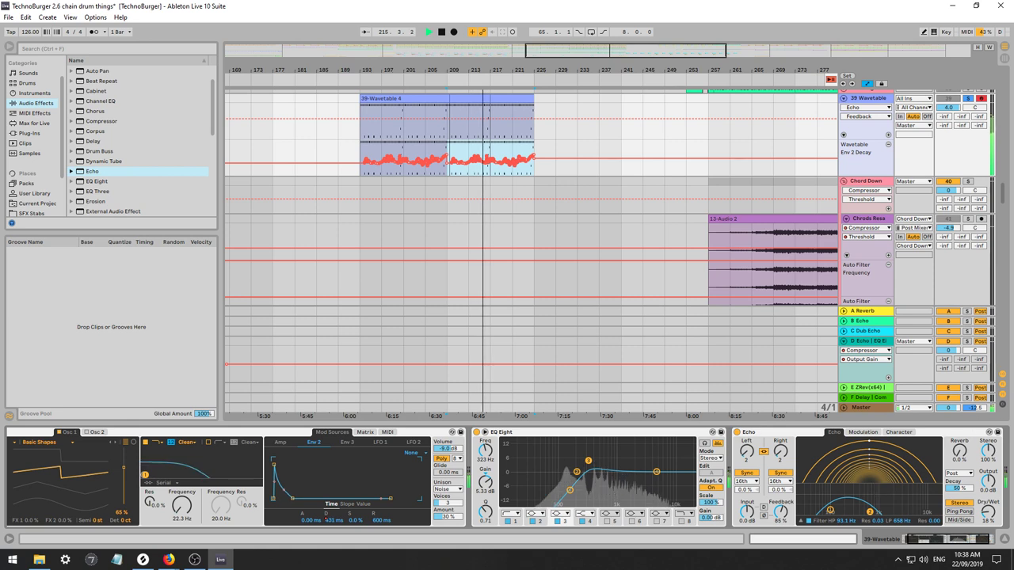
{"action": "left_click", "coordinate": [970, 101]}
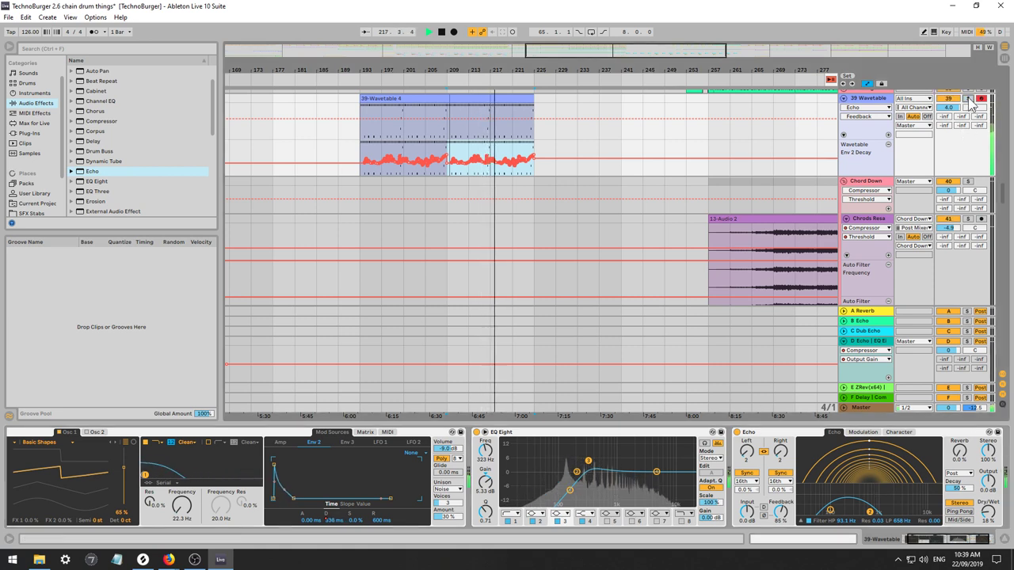
{"action": "left_click", "coordinate": [737, 433]}
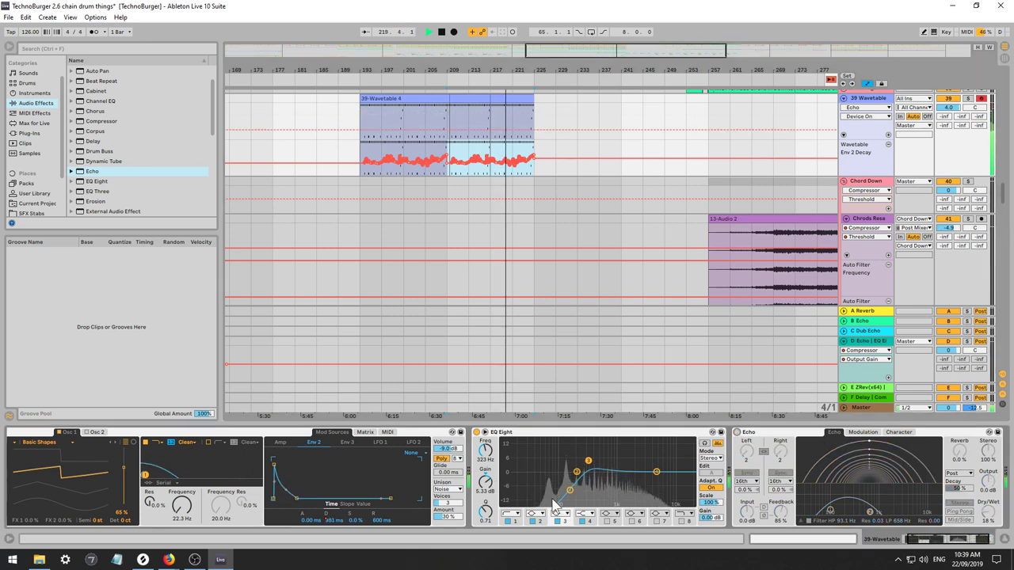
Raise oscillator 1's wavetable position and try Classic unison with a higher unison amount.
{"action": "left_click_drag", "start_coordinate": [917, 540], "coordinate": [908, 545]}
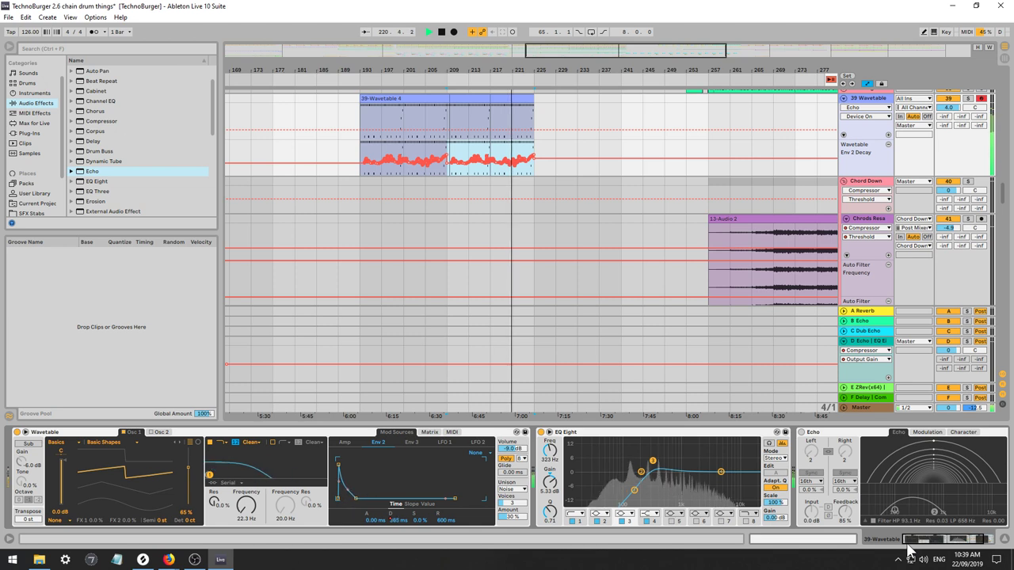
{"action": "left_click_drag", "start_coordinate": [188, 463], "coordinate": [187, 474]}
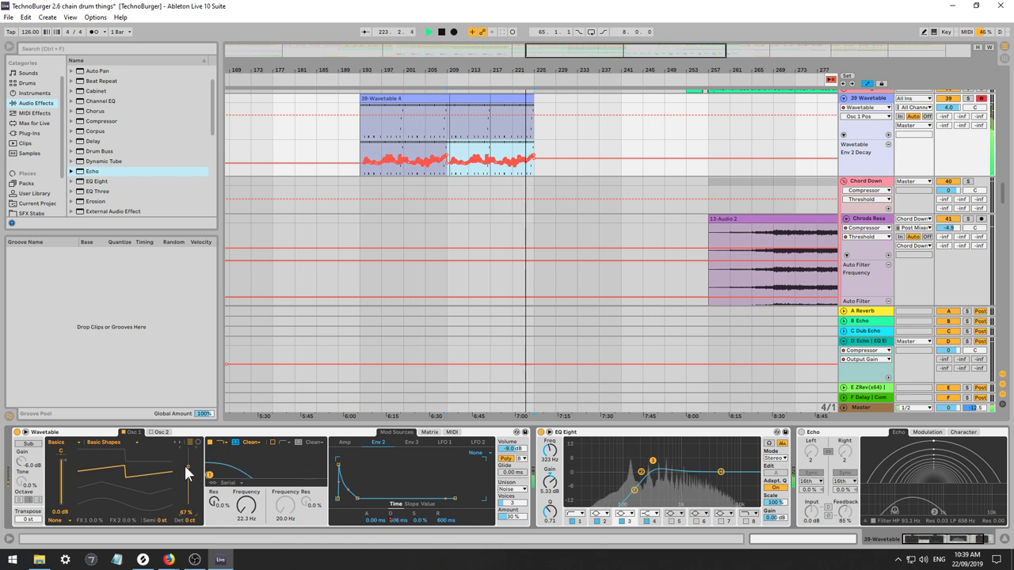
{"action": "left_click", "coordinate": [510, 489]}
{"action": "left_click", "coordinate": [508, 442]}
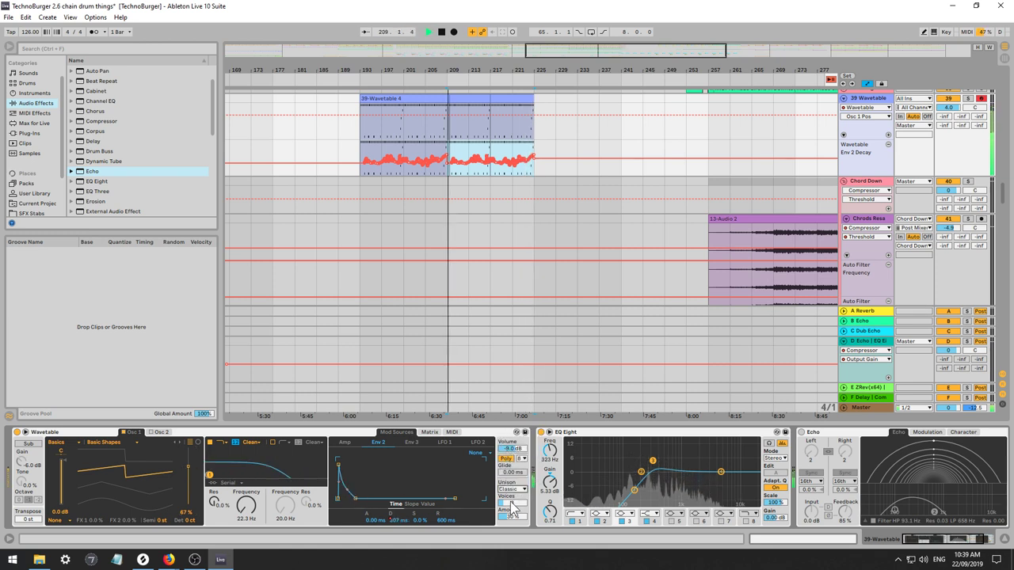
{"action": "left_click_drag", "start_coordinate": [512, 517], "coordinate": [512, 486]}
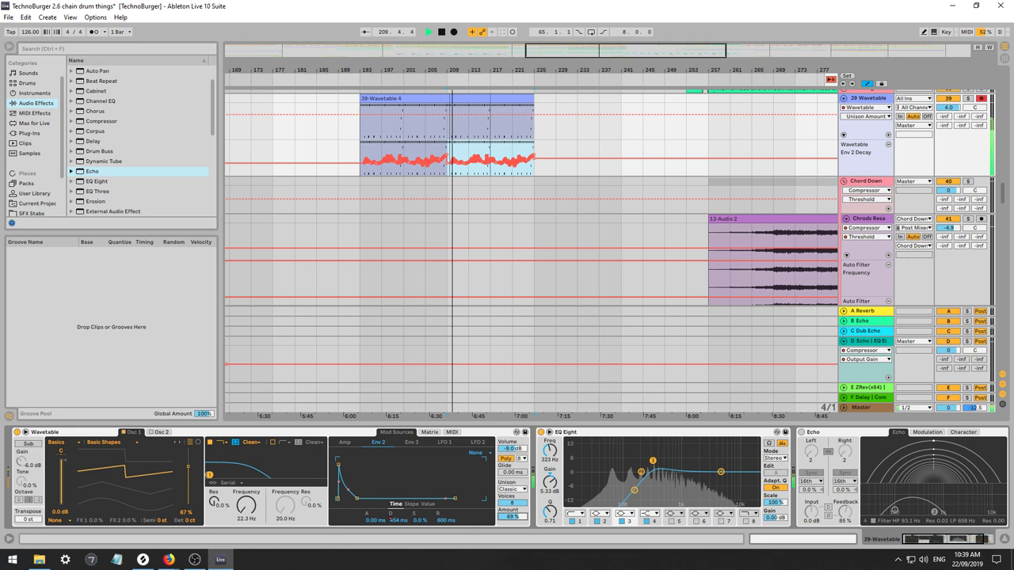
Audition Noise, Random Note and Position Spread unison modes, settling on Shimmer.
{"action": "left_click", "coordinate": [511, 489]}
{"action": "left_click", "coordinate": [513, 458]}
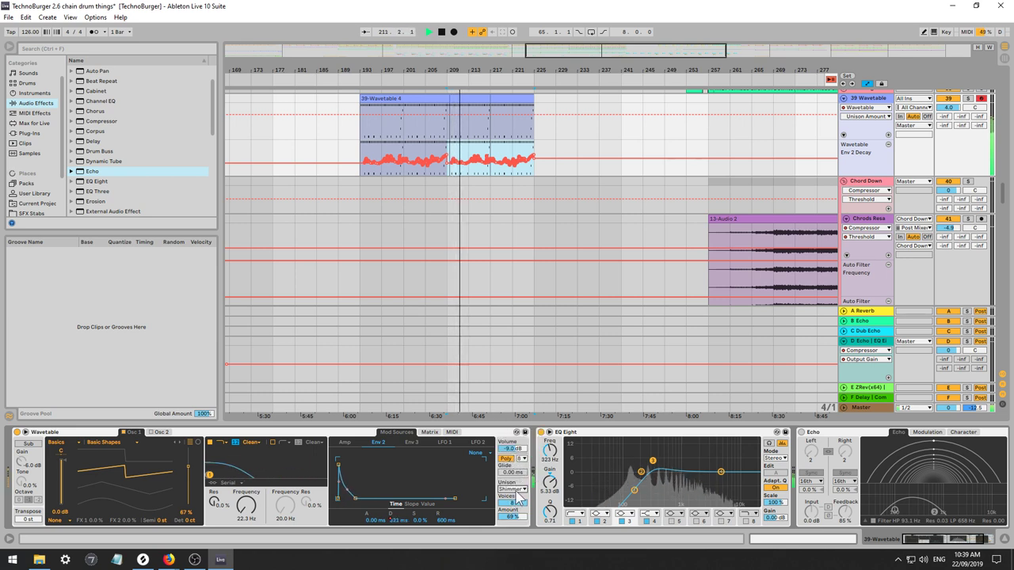
{"action": "left_click", "coordinate": [511, 489]}
{"action": "left_click", "coordinate": [520, 489]}
{"action": "left_click", "coordinate": [521, 488]}
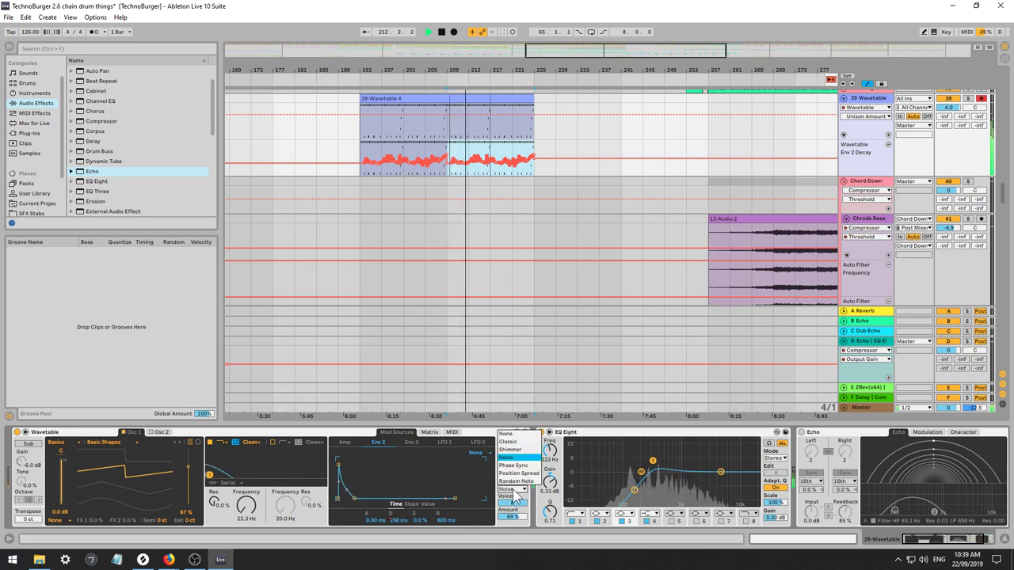
{"action": "left_click", "coordinate": [513, 484]}
{"action": "left_click", "coordinate": [511, 488]}
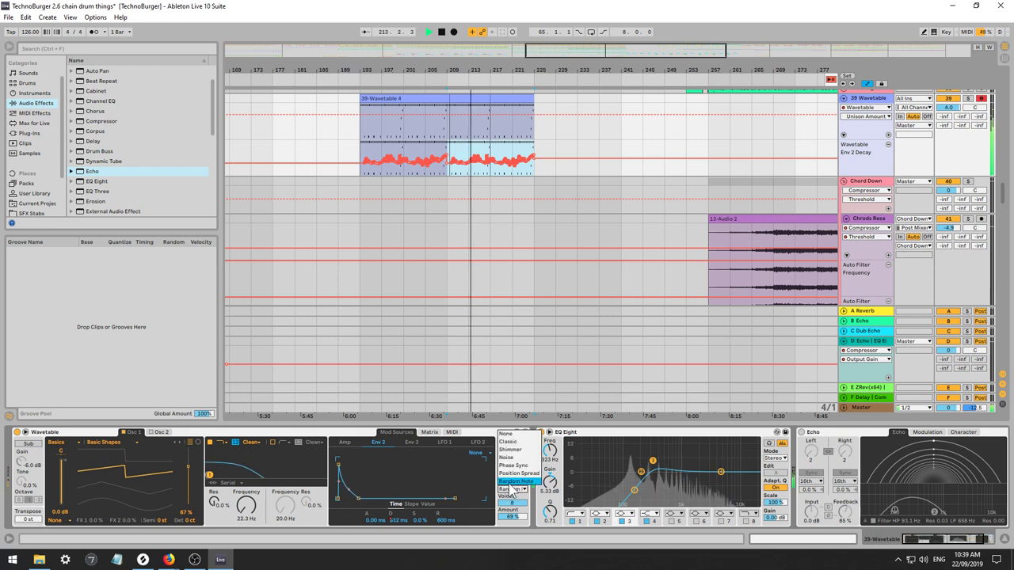
{"action": "left_click", "coordinate": [515, 473]}
{"action": "left_click", "coordinate": [511, 489]}
{"action": "left_click", "coordinate": [519, 467]}
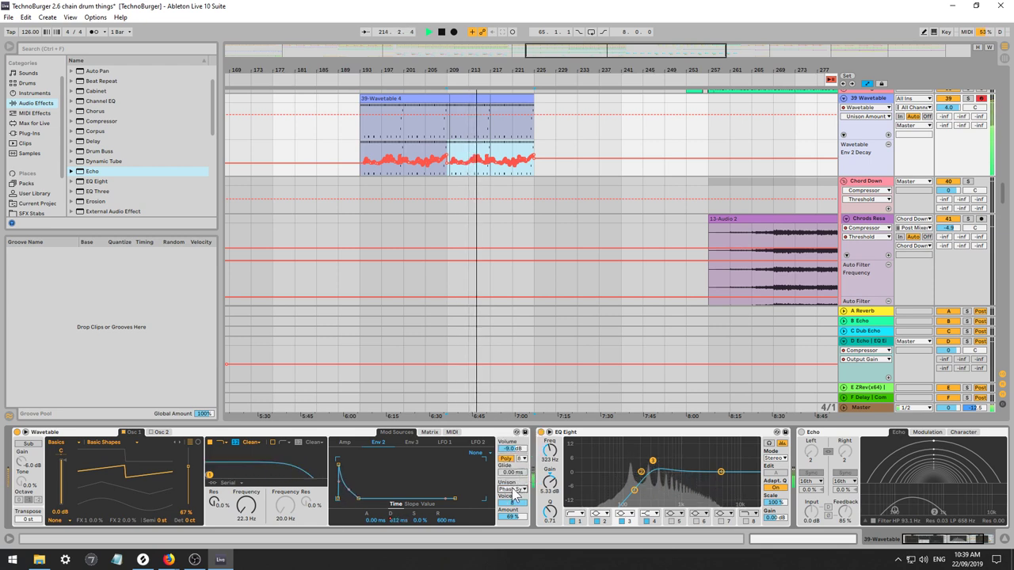
{"action": "left_click", "coordinate": [511, 488]}
{"action": "left_click", "coordinate": [513, 458]}
{"action": "left_click", "coordinate": [511, 488]}
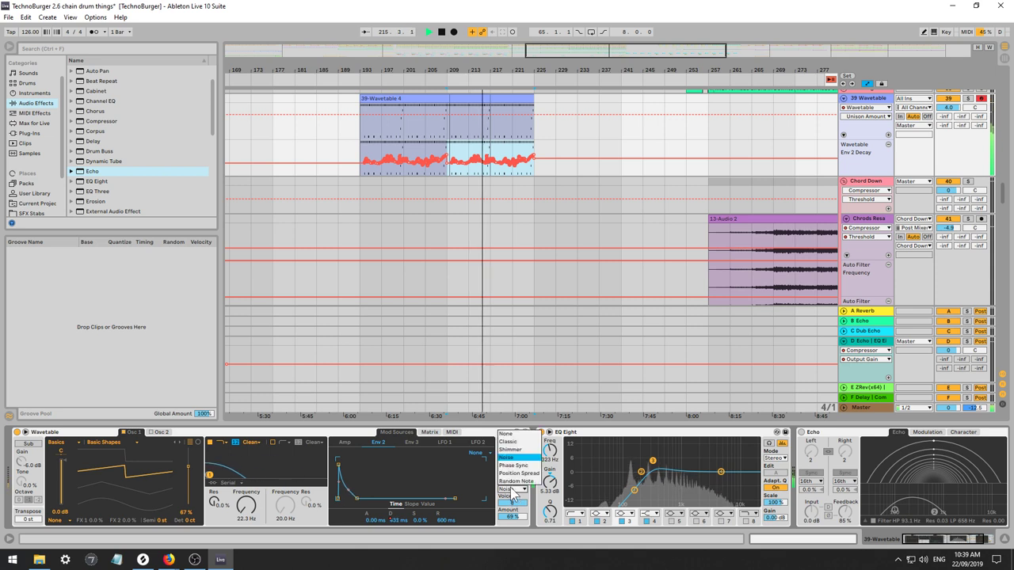
{"action": "left_click", "coordinate": [515, 450]}
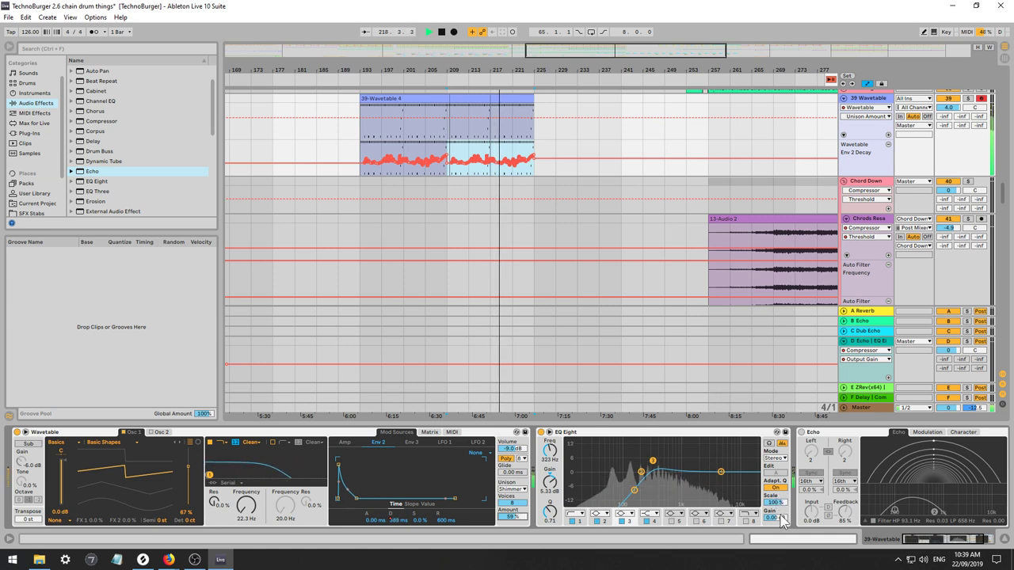
Reset EQ Eight's output gain to 0 dB, turn Echo back on, and push its feedback to about 107%.
{"action": "left_click_drag", "start_coordinate": [779, 529], "coordinate": [778, 534]}
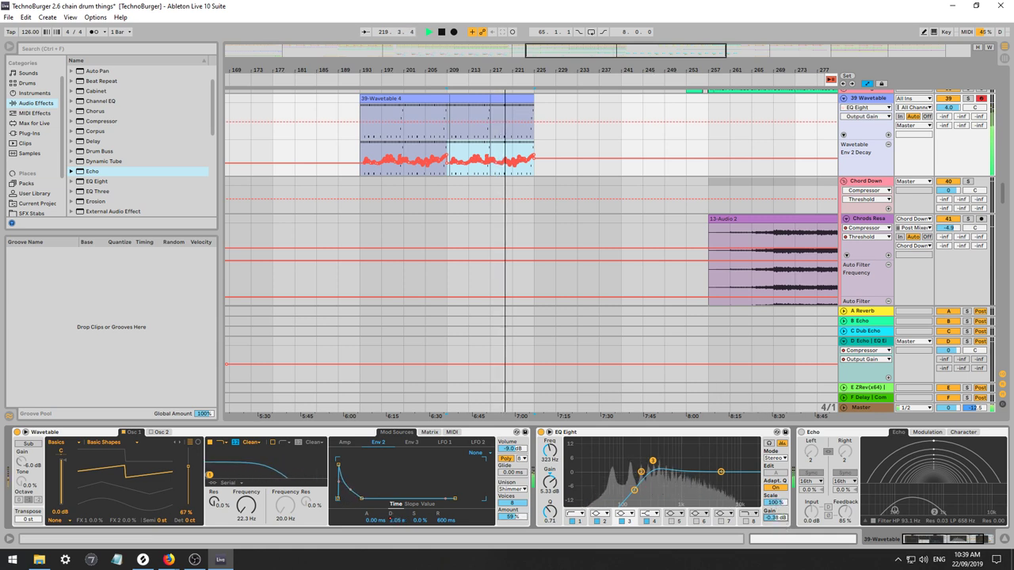
{"action": "double_click", "coordinate": [777, 519]}
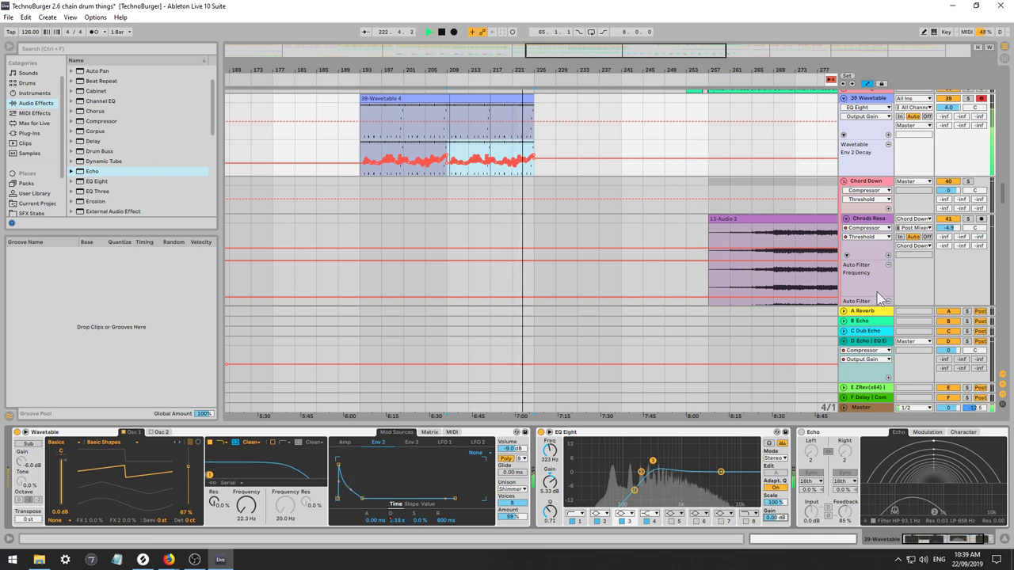
{"action": "left_click", "coordinate": [809, 446]}
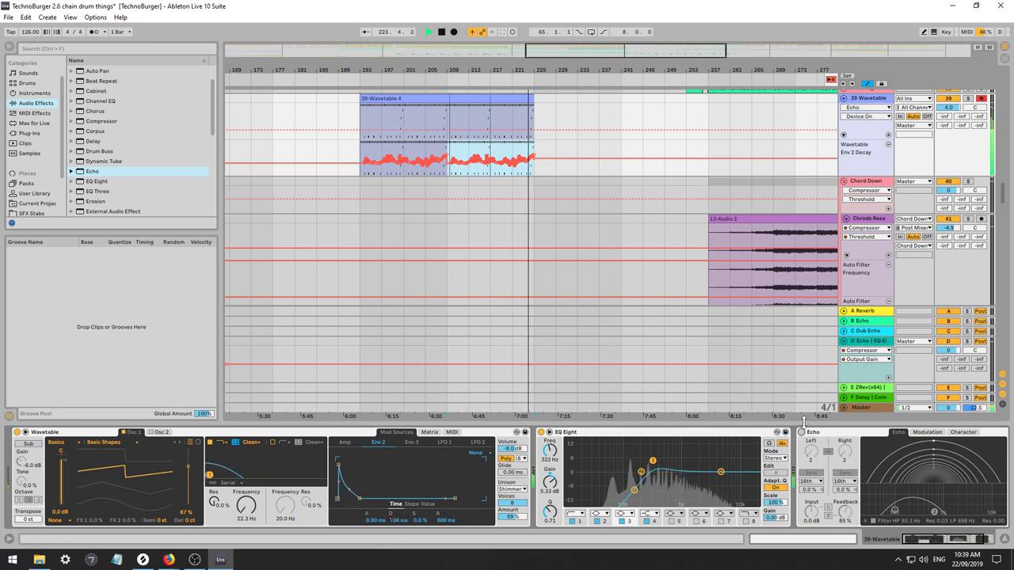
{"action": "left_click", "coordinate": [802, 432]}
{"action": "mouse_move", "coordinate": [845, 513]}
{"action": "left_mouse_down"}
{"action": "mouse_move", "coordinate": [845, 483]}
{"action": "mouse_move", "coordinate": [845, 498]}
{"action": "left_mouse_up"}
Replay from bar 209, lower Echo feedback to 43%, and open its low-pass filter to 13.5 kHz.
{"action": "key", "text": "space"}
{"action": "key", "text": "space"}
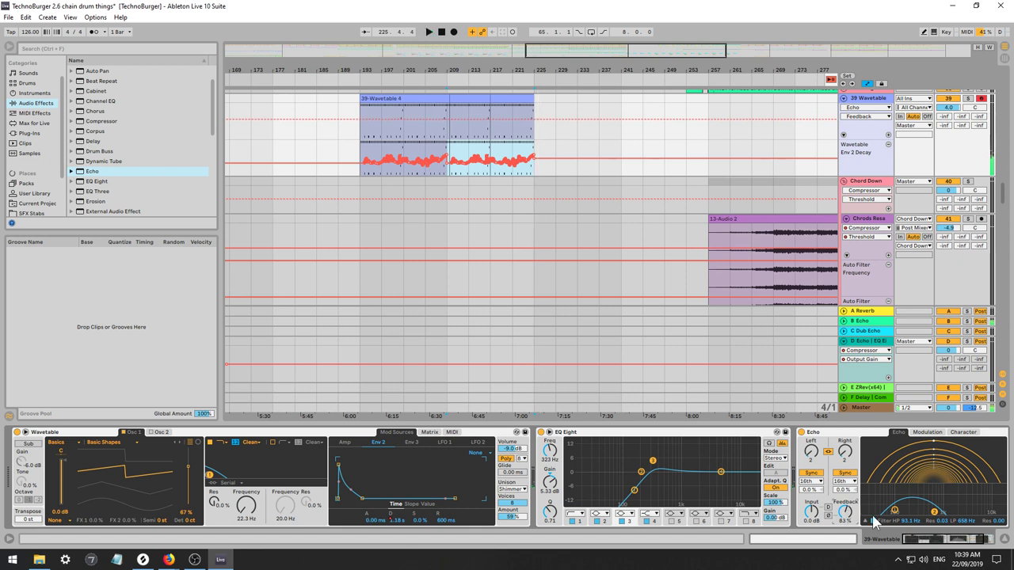
{"action": "left_click_drag", "start_coordinate": [930, 540], "coordinate": [943, 540]}
{"action": "left_click_drag", "start_coordinate": [790, 513], "coordinate": [790, 539]}
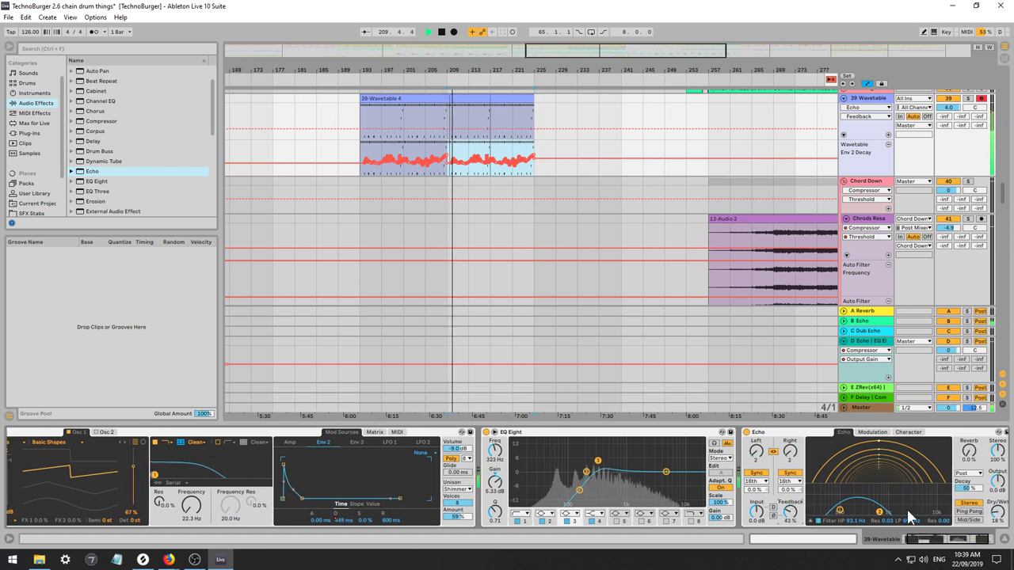
{"action": "left_click_drag", "start_coordinate": [893, 516], "coordinate": [941, 507]}
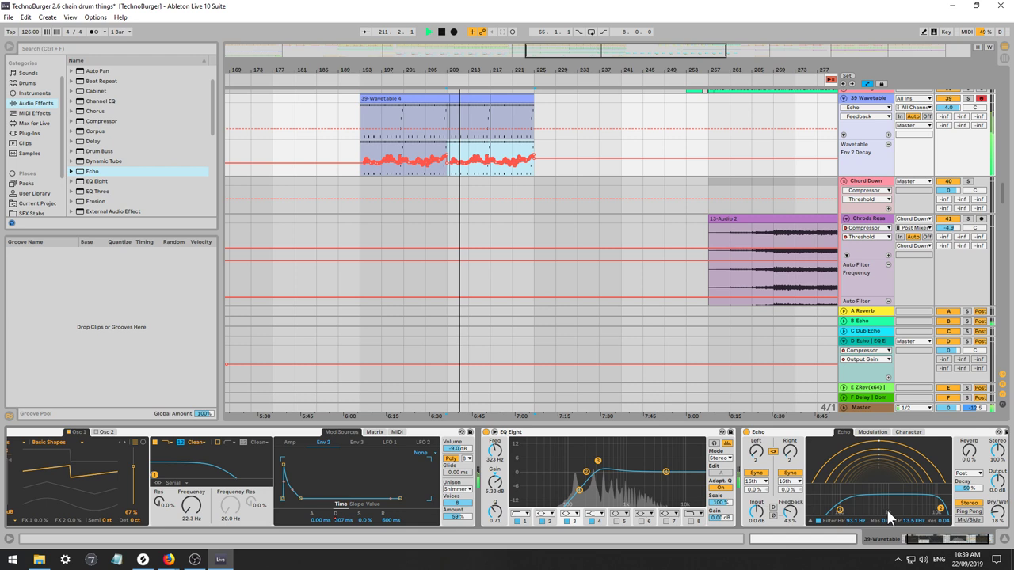
Raise the feedback automation at the clip end to 117% and re-enable Echo automation.
{"action": "left_click", "coordinate": [521, 129]}
{"action": "left_click_drag", "start_coordinate": [521, 128], "coordinate": [534, 112]}
{"action": "left_click", "coordinate": [523, 110]}
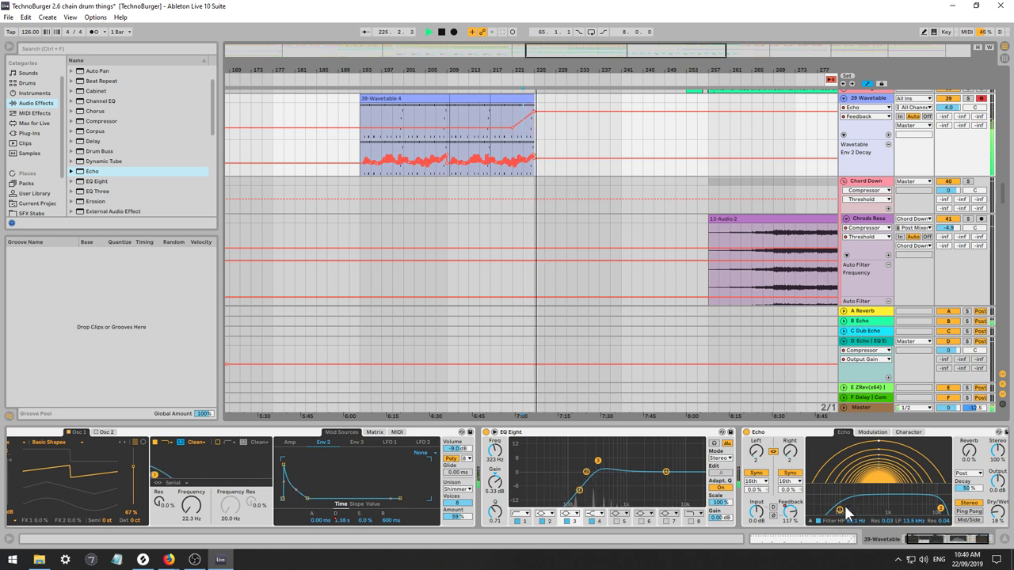
{"action": "left_click_drag", "start_coordinate": [790, 513], "coordinate": [789, 564]}
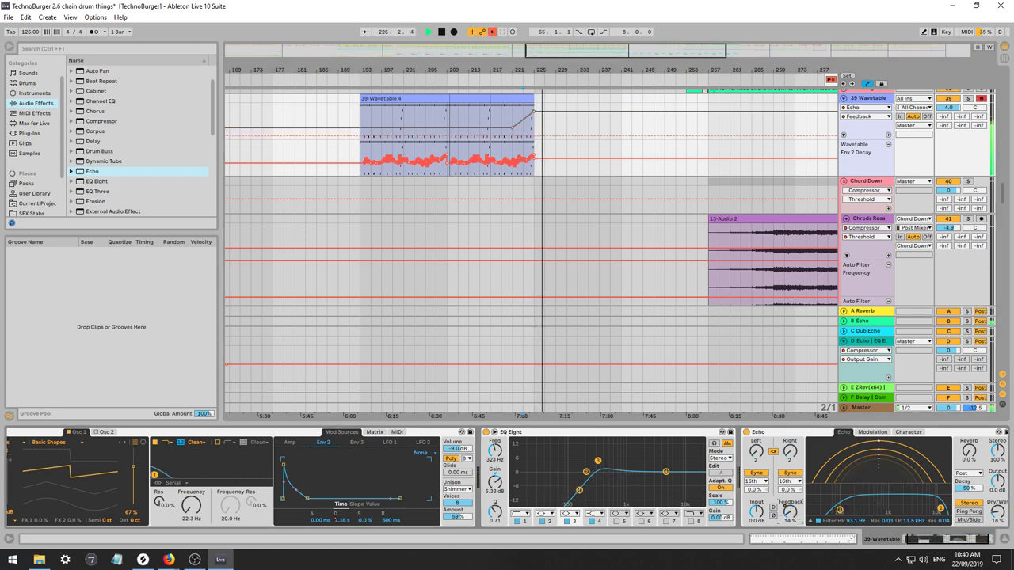
{"action": "left_click", "coordinate": [492, 33]}
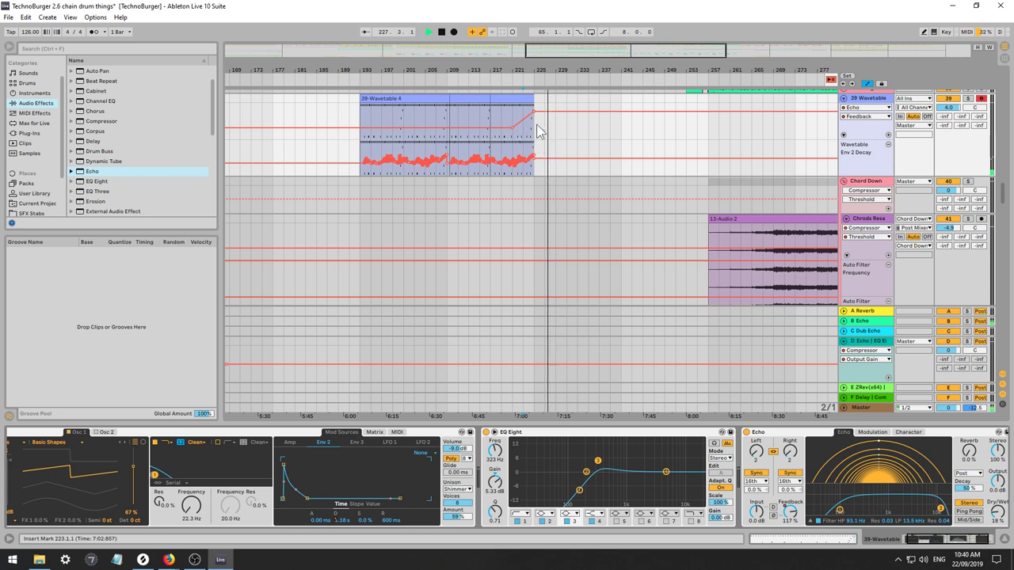
Set the clip-end feedback automation peak to 101%, trying dry/wet of 37% and 25%, then re-enable automation.
{"action": "left_click_drag", "start_coordinate": [537, 113], "coordinate": [540, 129]}
{"action": "left_click_drag", "start_coordinate": [996, 537], "coordinate": [996, 521]}
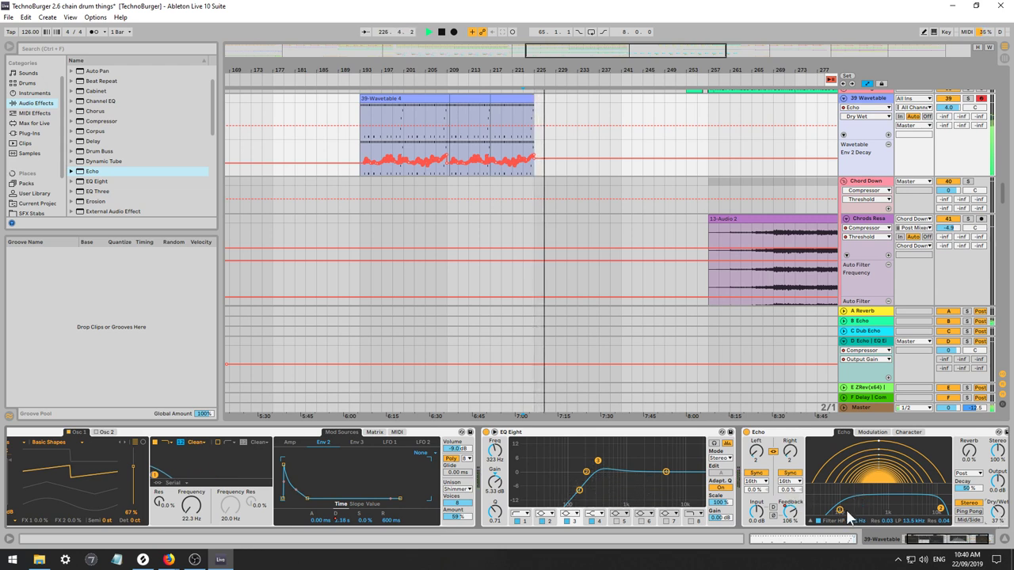
{"action": "left_click", "coordinate": [789, 518]}
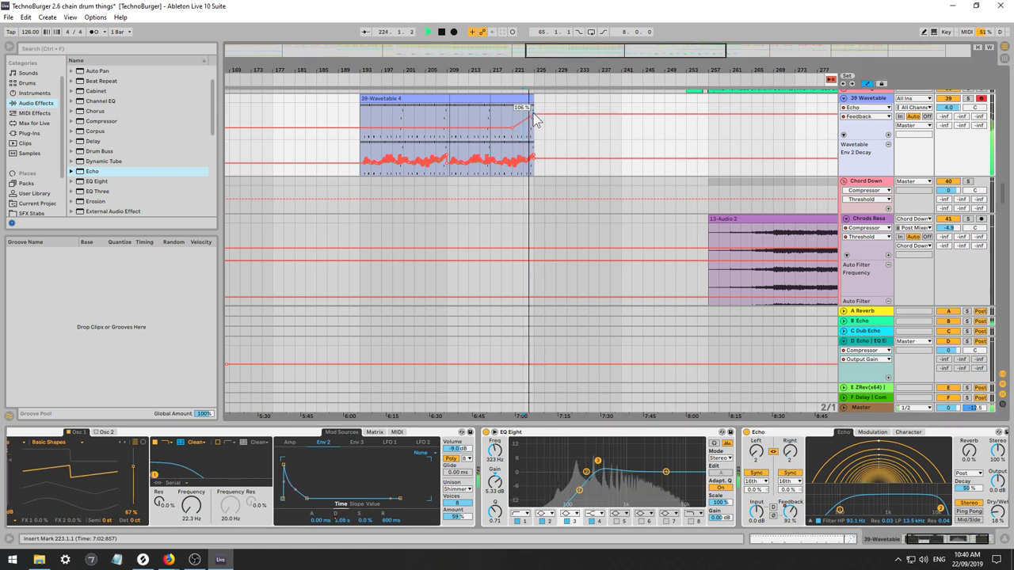
{"action": "left_click_drag", "start_coordinate": [534, 114], "coordinate": [534, 115]}
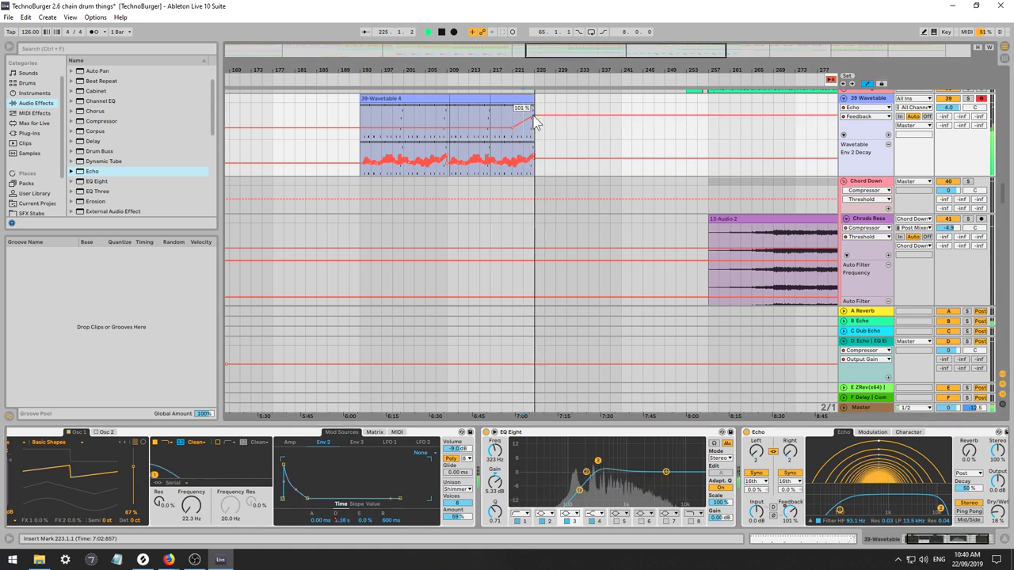
{"action": "key", "text": "space"}
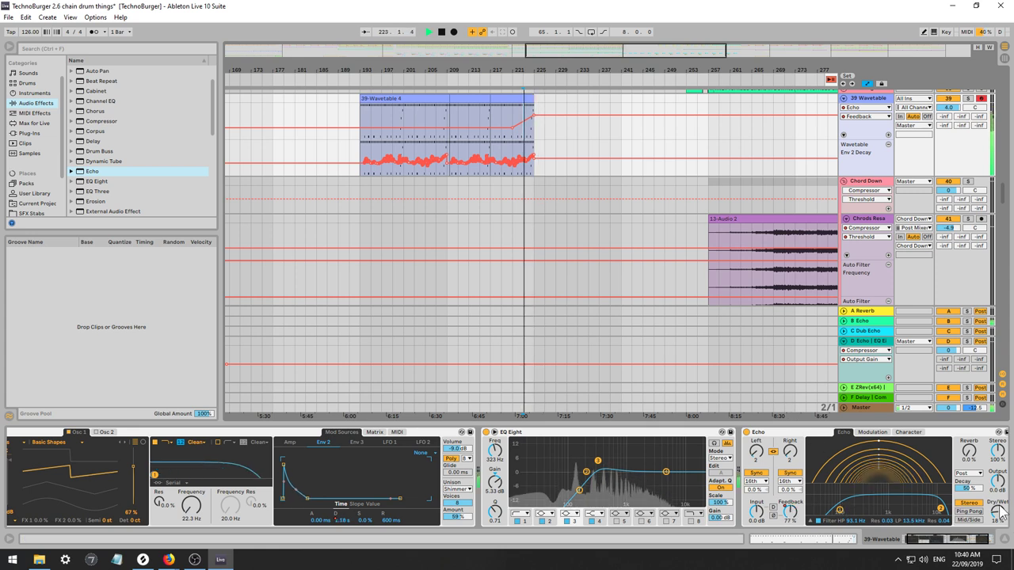
{"action": "left_click_drag", "start_coordinate": [998, 515], "coordinate": [998, 547]}
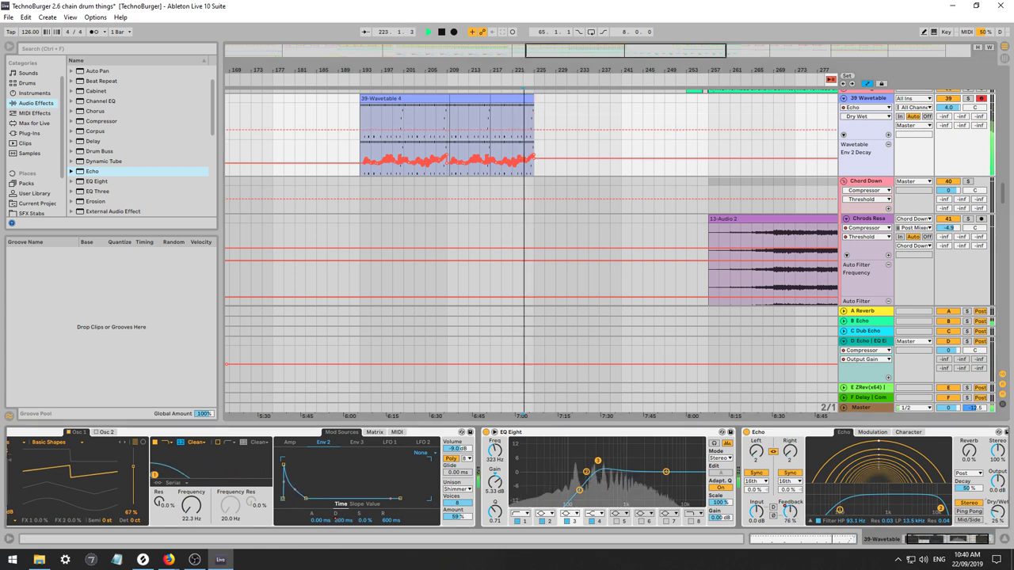
{"action": "left_click_drag", "start_coordinate": [790, 511], "coordinate": [790, 532]}
{"action": "left_click", "coordinate": [492, 31]}
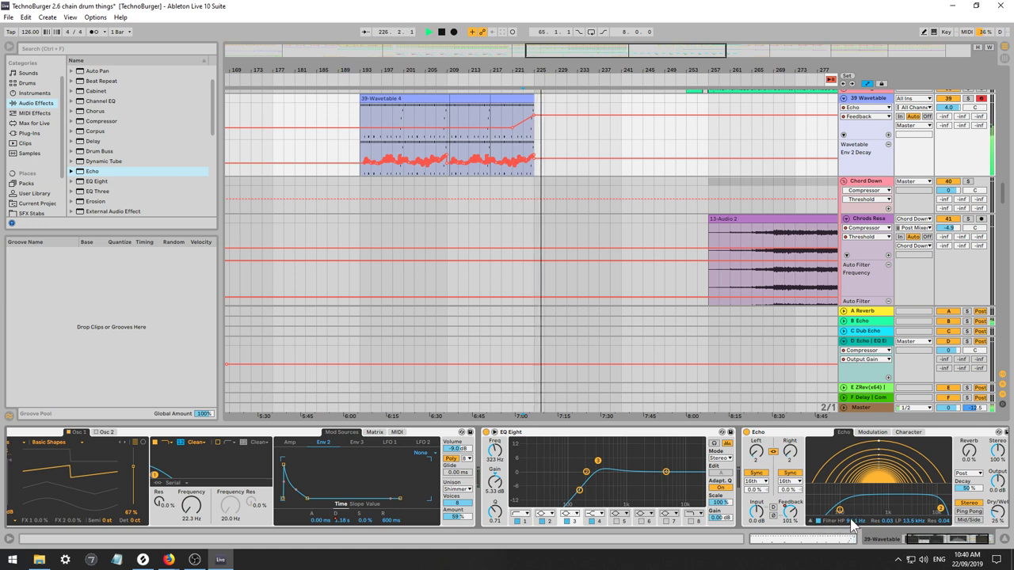
Ramp the high-pass automation to 1.09 kHz and audition Echo delay times, settling on 2 sixteenths.
{"action": "left_click_drag", "start_coordinate": [853, 524], "coordinate": [854, 522]}
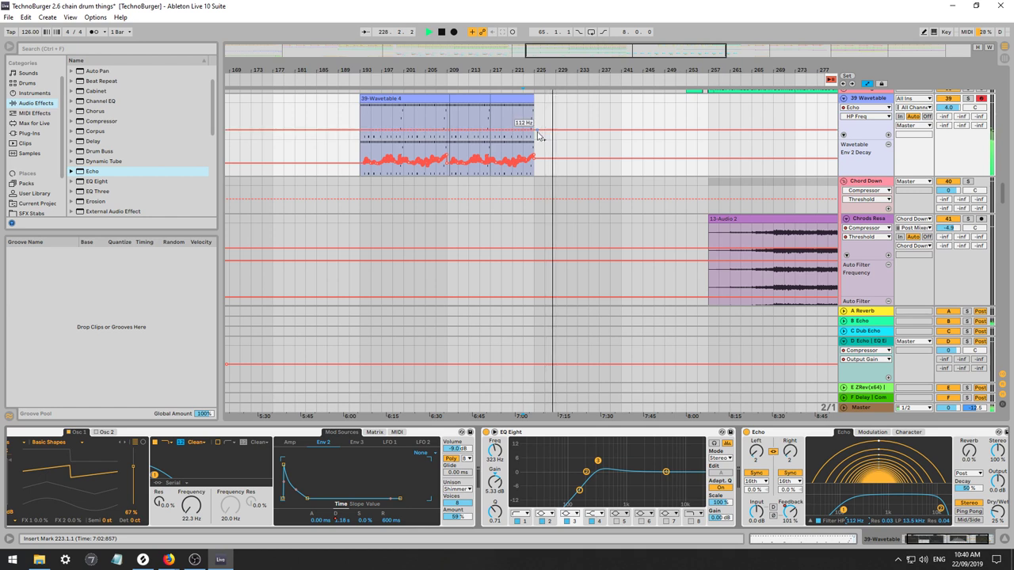
{"action": "mouse_move", "coordinate": [587, 129]}
{"action": "left_mouse_down"}
{"action": "mouse_move", "coordinate": [588, 116]}
{"action": "mouse_move", "coordinate": [556, 114]}
{"action": "mouse_move", "coordinate": [577, 118]}
{"action": "left_mouse_up"}
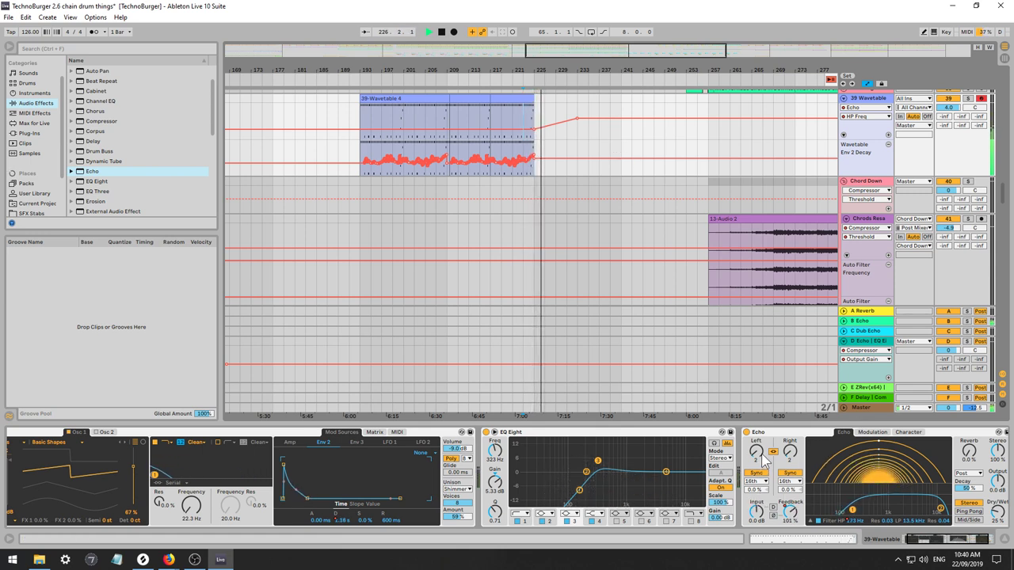
{"action": "left_click_drag", "start_coordinate": [759, 459], "coordinate": [824, 425]}
{"action": "key", "text": "space"}
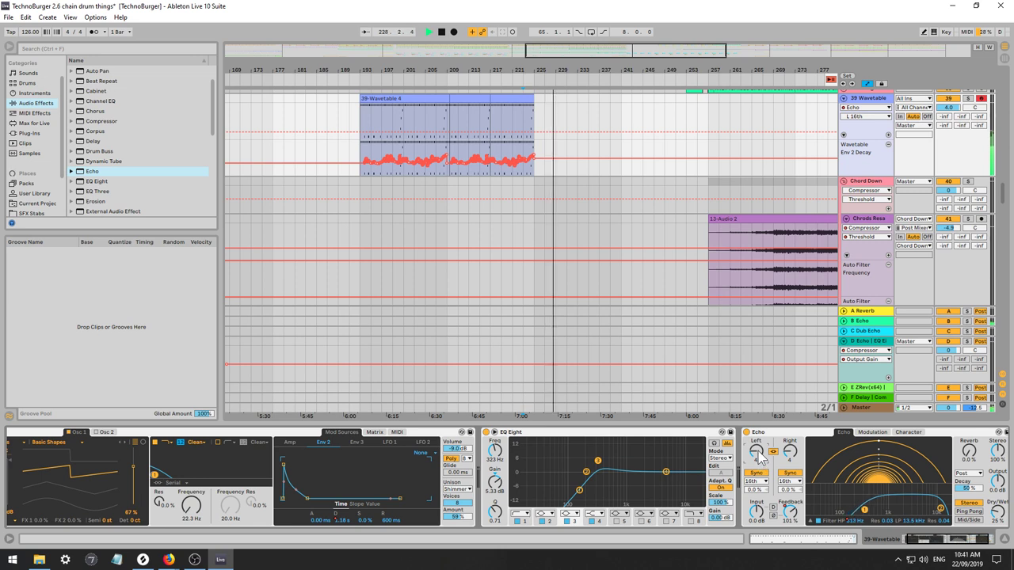
{"action": "left_click_drag", "start_coordinate": [758, 452], "coordinate": [758, 477]}
{"action": "key", "text": "space"}
{"action": "key", "text": "space"}
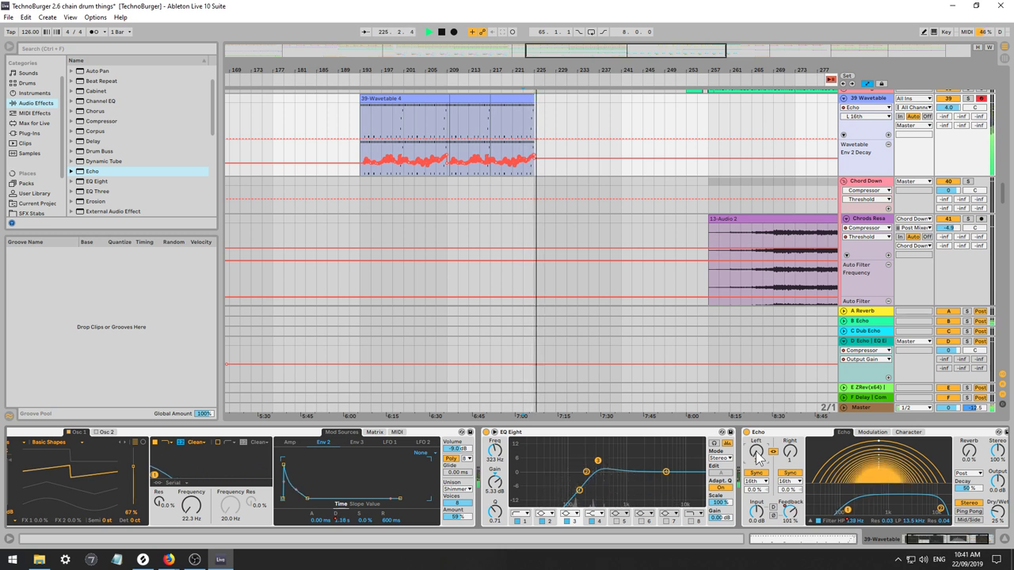
{"action": "left_click_drag", "start_coordinate": [756, 451], "coordinate": [756, 443]}
{"action": "key", "text": "space"}
{"action": "key", "text": "space"}
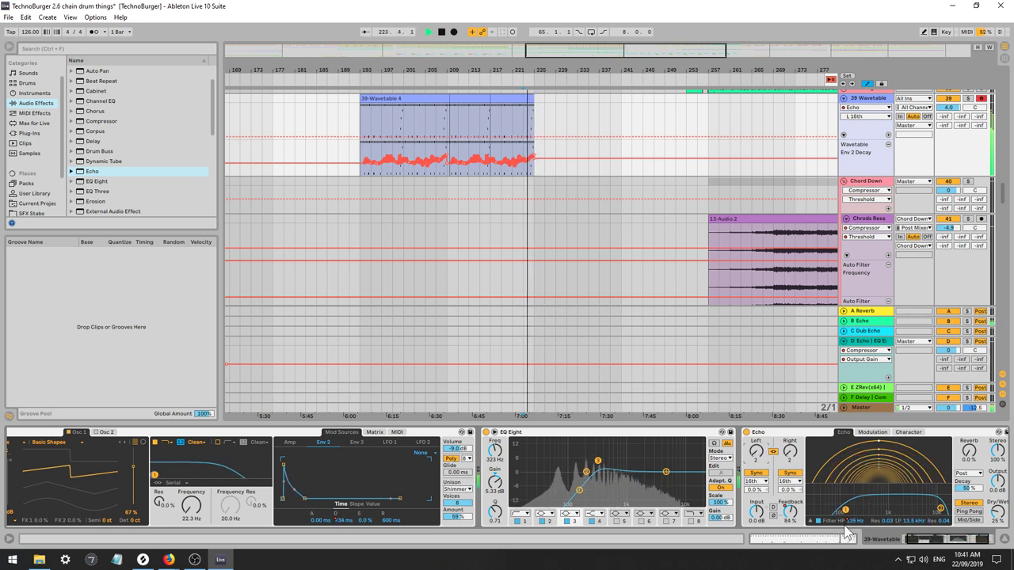
Delete the high-pass ramp's end breakpoint and re-enable Echo automation.
{"action": "left_click_drag", "start_coordinate": [855, 521], "coordinate": [856, 525]}
{"action": "left_click", "coordinate": [577, 117]}
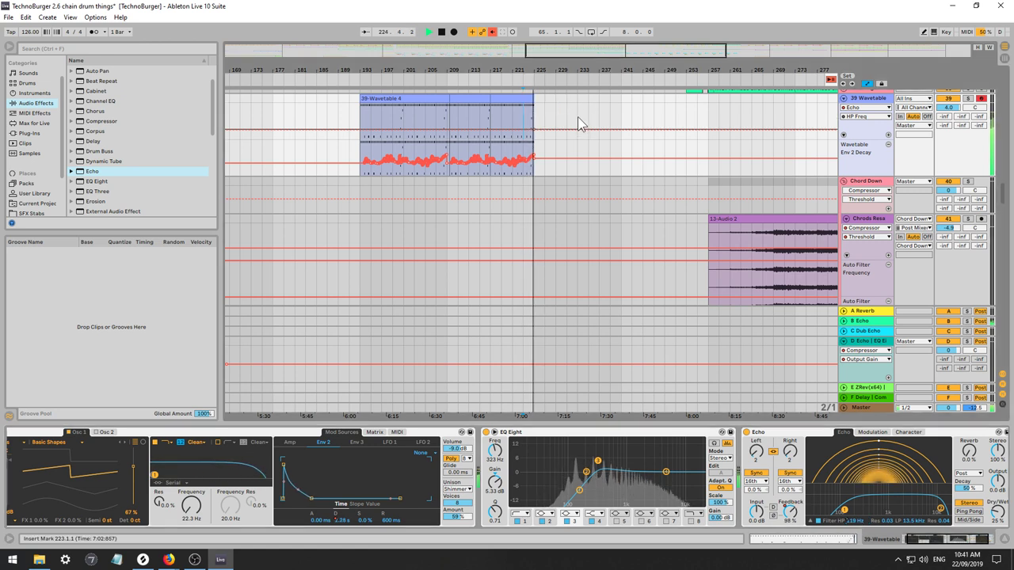
{"action": "left_click", "coordinate": [492, 31]}
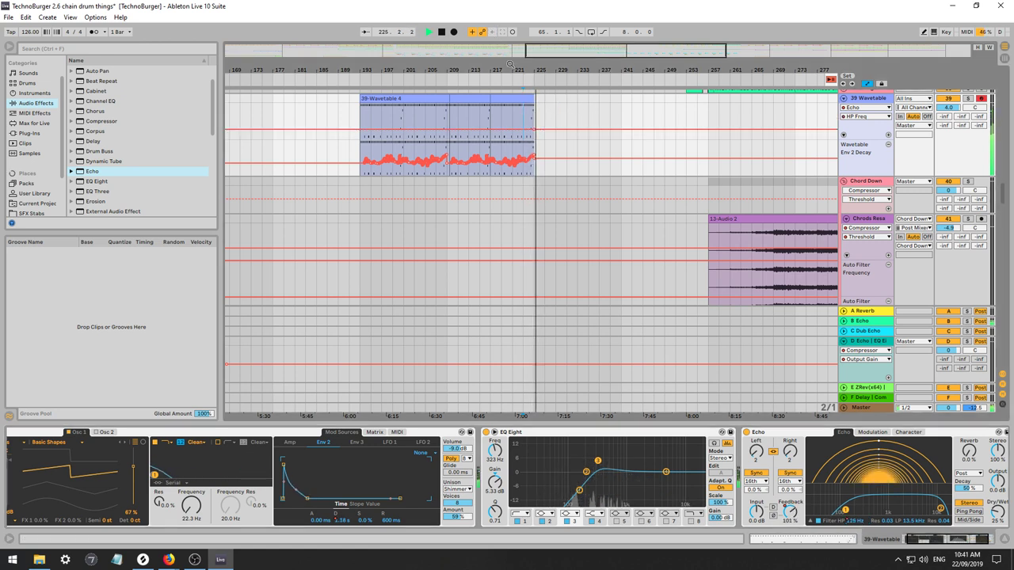
Try a low-pass filter ramp down to about 161 Hz after the clip, then undo it.
{"action": "left_click", "coordinate": [908, 526]}
{"action": "key", "text": "space"}
{"action": "key", "text": "space"}
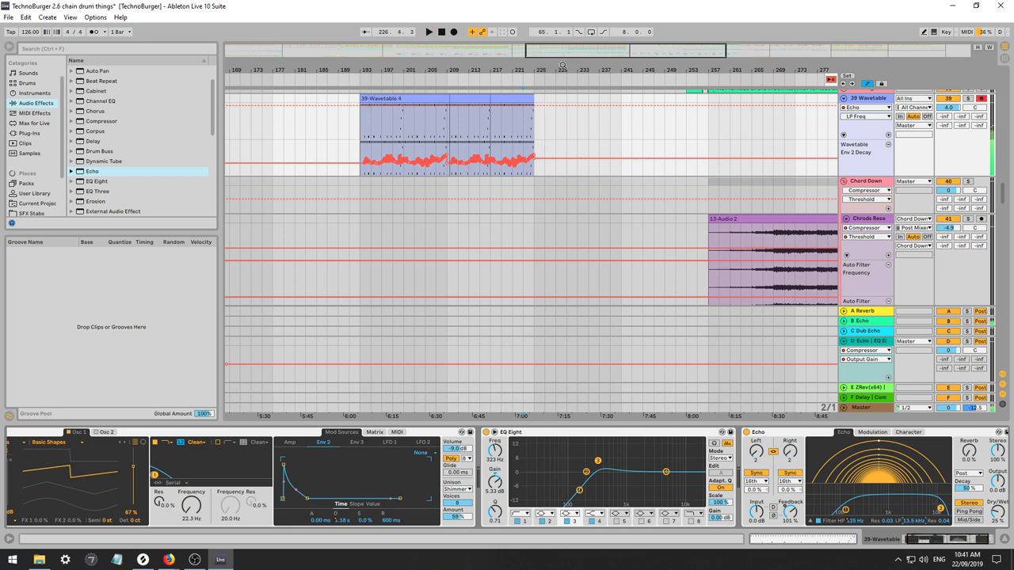
{"action": "left_click", "coordinate": [535, 106]}
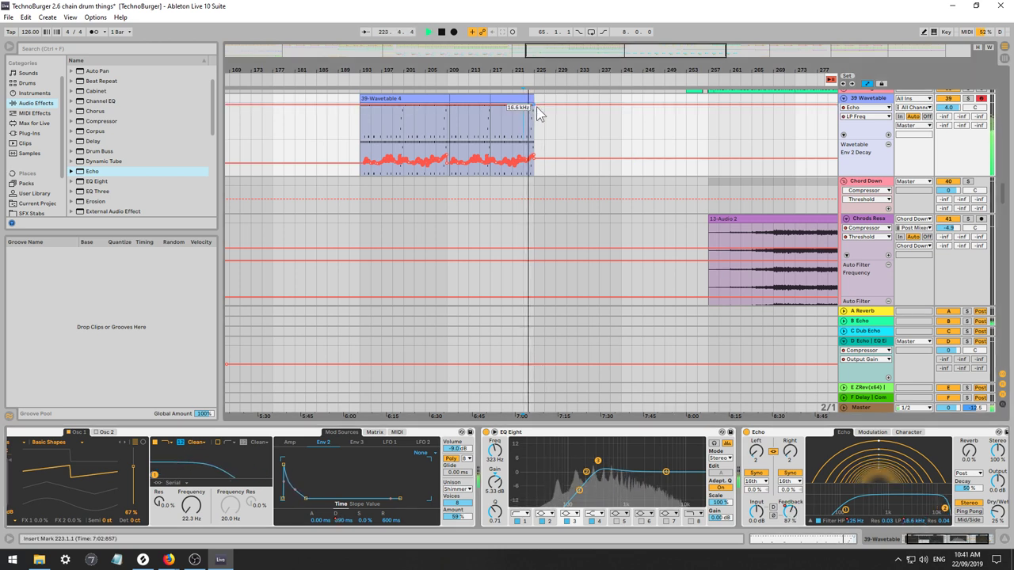
{"action": "left_click_drag", "start_coordinate": [539, 105], "coordinate": [577, 128]}
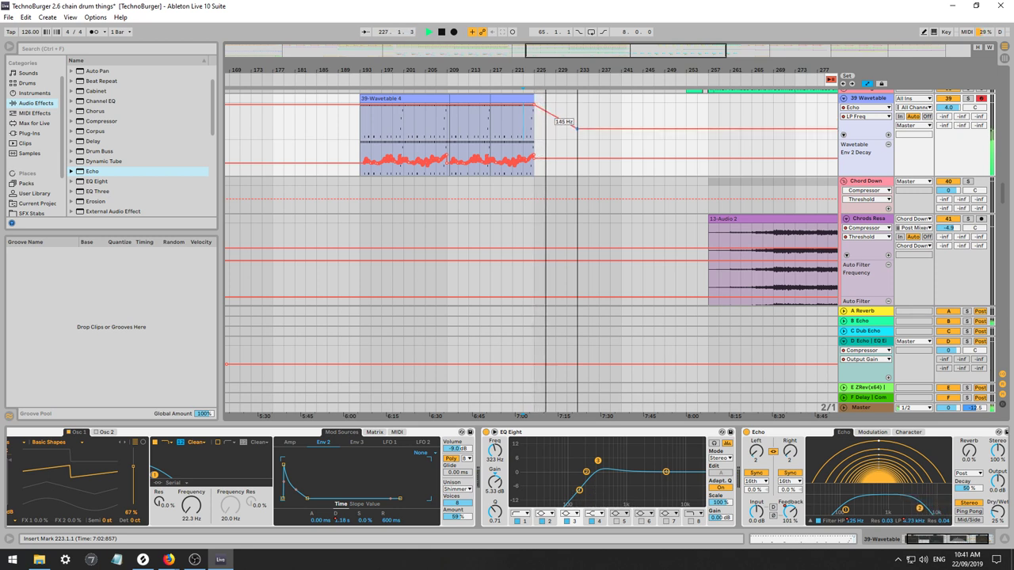
{"action": "left_click_drag", "start_coordinate": [576, 128], "coordinate": [622, 128]}
{"action": "key", "text": "ctrl+z"}
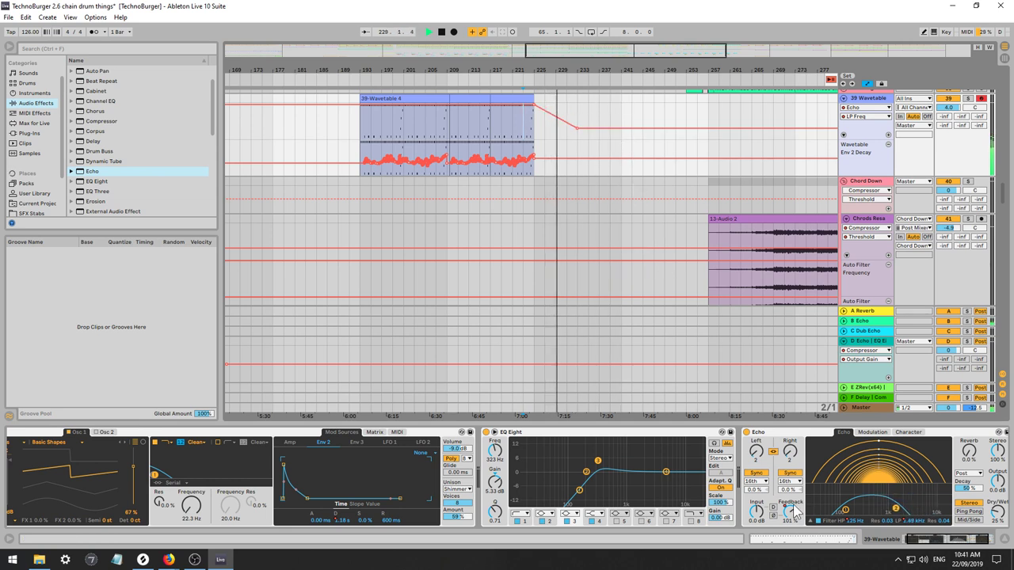
{"action": "key", "text": "ctrl+z"}
Add a rising high-pass breakpoint after the clip near 476 Hz and re-enable automation.
{"action": "left_click", "coordinate": [858, 522]}
{"action": "key", "text": "space"}
{"action": "key", "text": "space"}
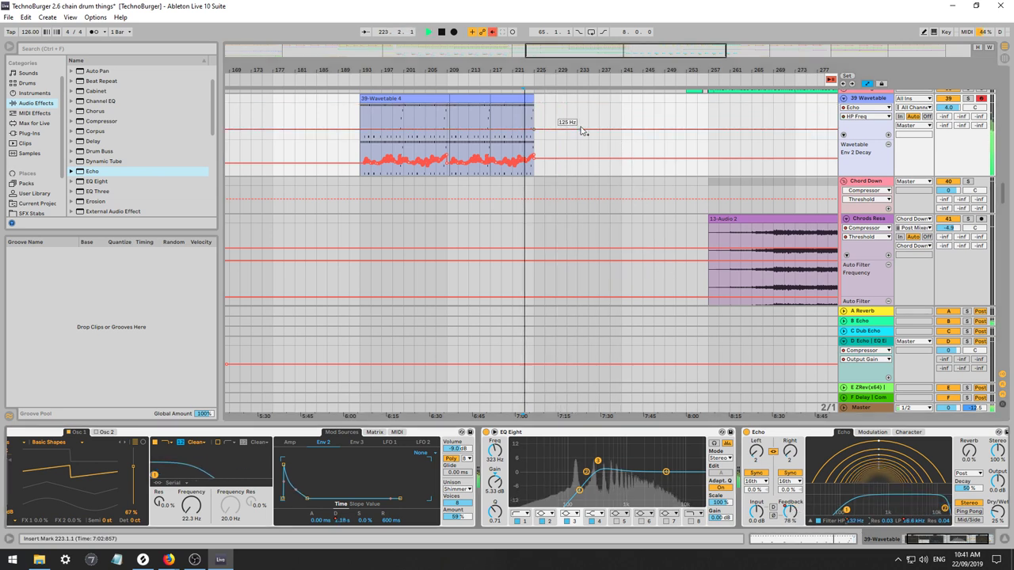
{"action": "left_click_drag", "start_coordinate": [621, 129], "coordinate": [608, 119]}
{"action": "left_click", "coordinate": [492, 33]}
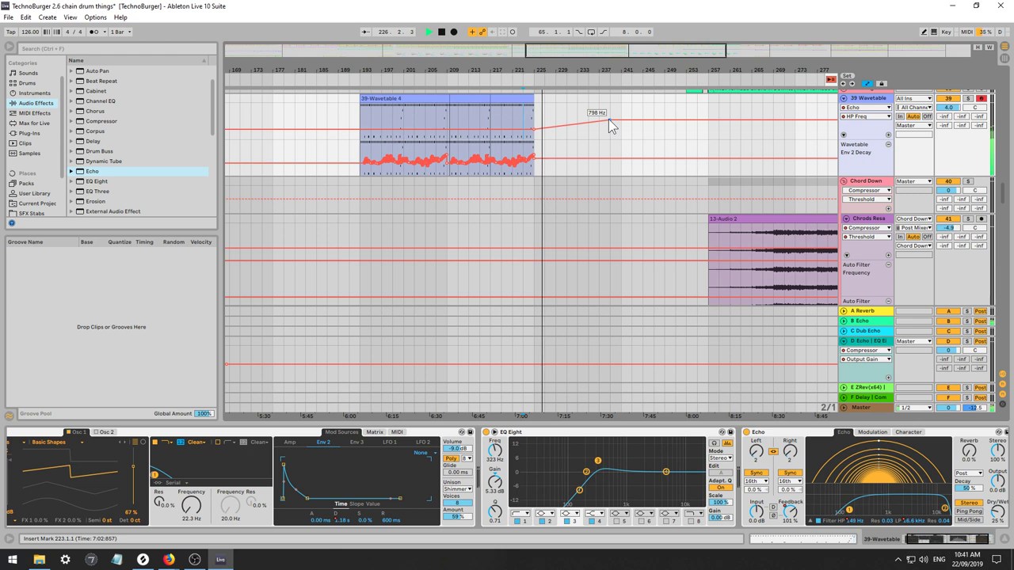
Turn on Echo's noise and automate the noise amount up to 21% after the clip.
{"action": "left_click", "coordinate": [869, 434]}
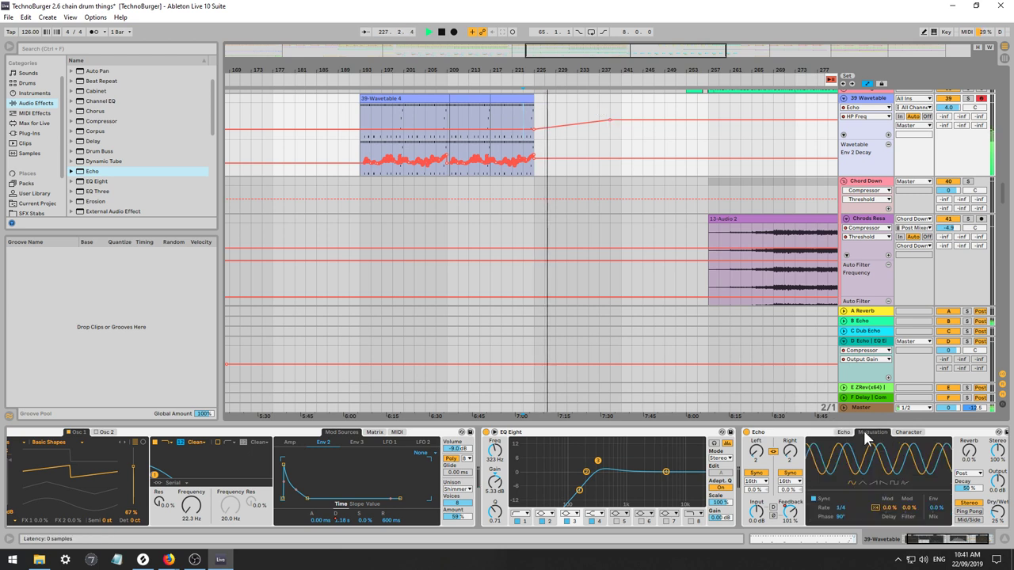
{"action": "left_click", "coordinate": [903, 431]}
{"action": "left_click", "coordinate": [811, 482]}
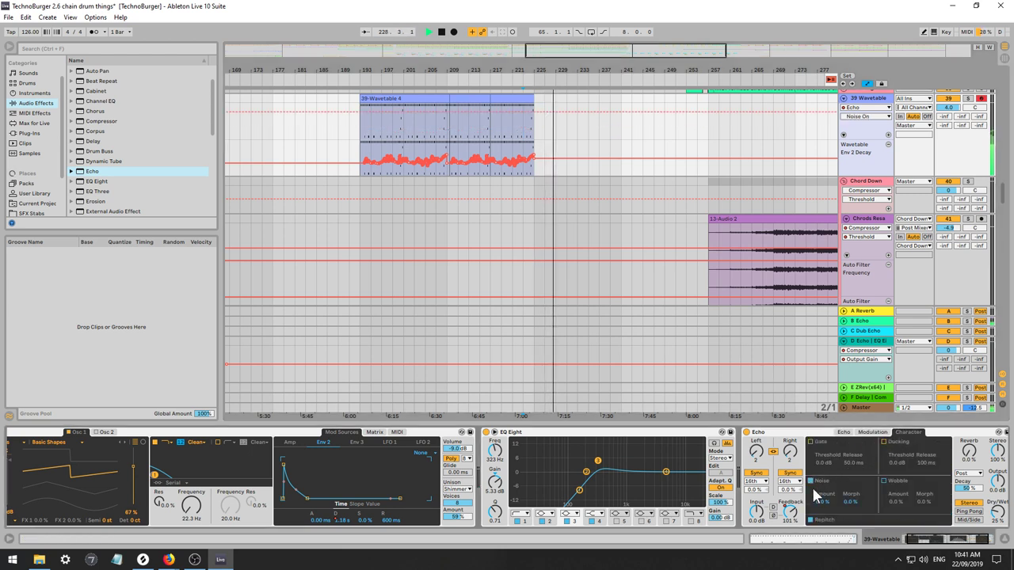
{"action": "left_click", "coordinate": [551, 140]}
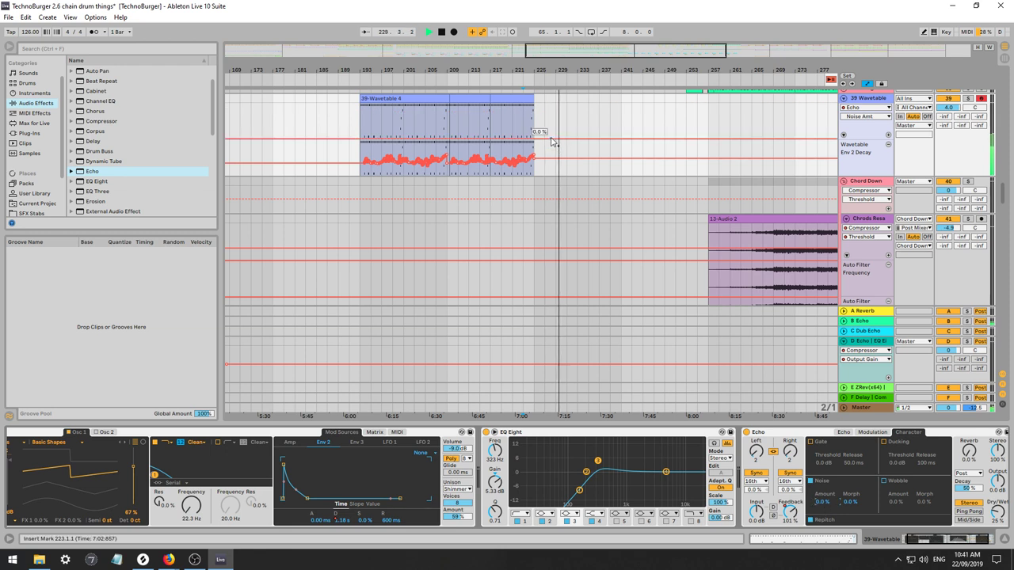
{"action": "left_click_drag", "start_coordinate": [563, 140], "coordinate": [599, 125]}
Add feedback breakpoints near 102% past the clip end, re-enable automation, and jump back to bar 221.
{"action": "left_click_drag", "start_coordinate": [791, 511], "coordinate": [791, 510]}
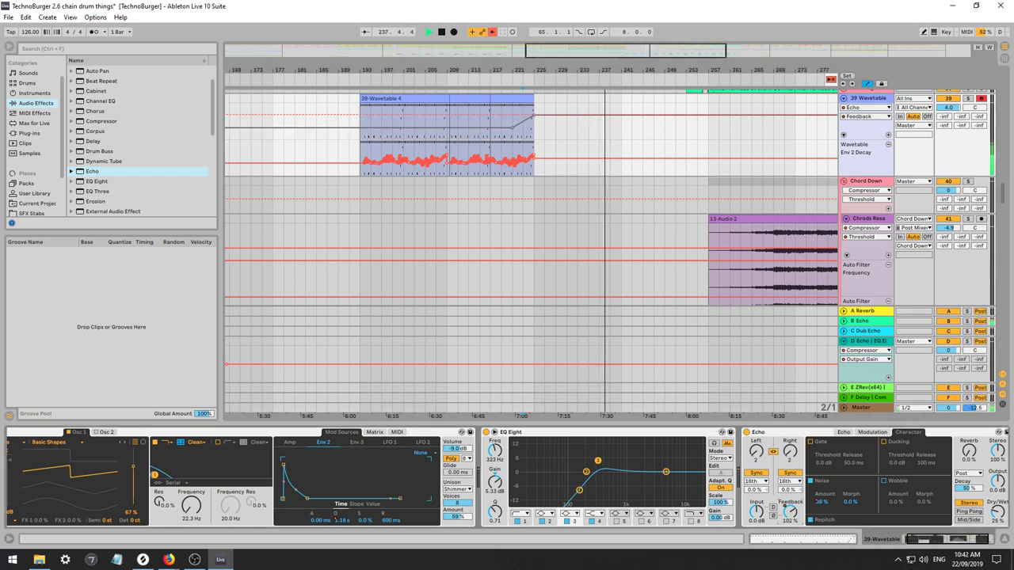
{"action": "left_click", "coordinate": [577, 115]}
{"action": "left_click", "coordinate": [610, 114]}
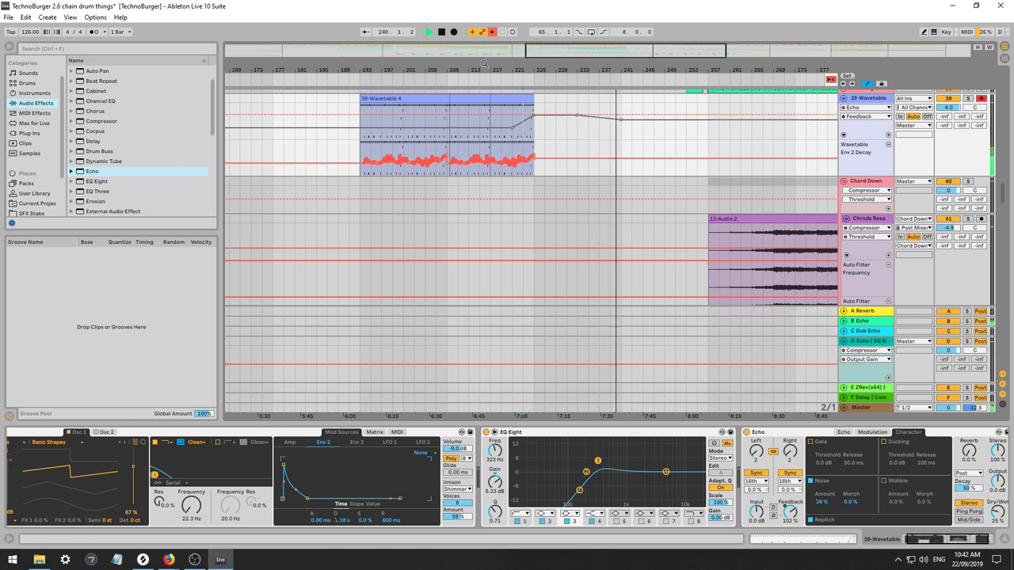
{"action": "left_click", "coordinate": [492, 33]}
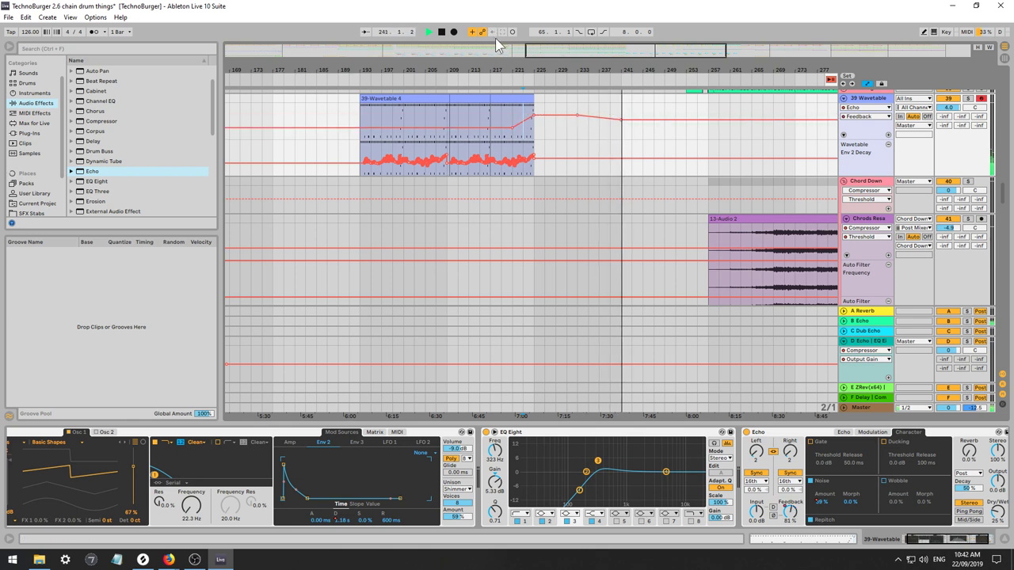
{"action": "left_click", "coordinate": [515, 141]}
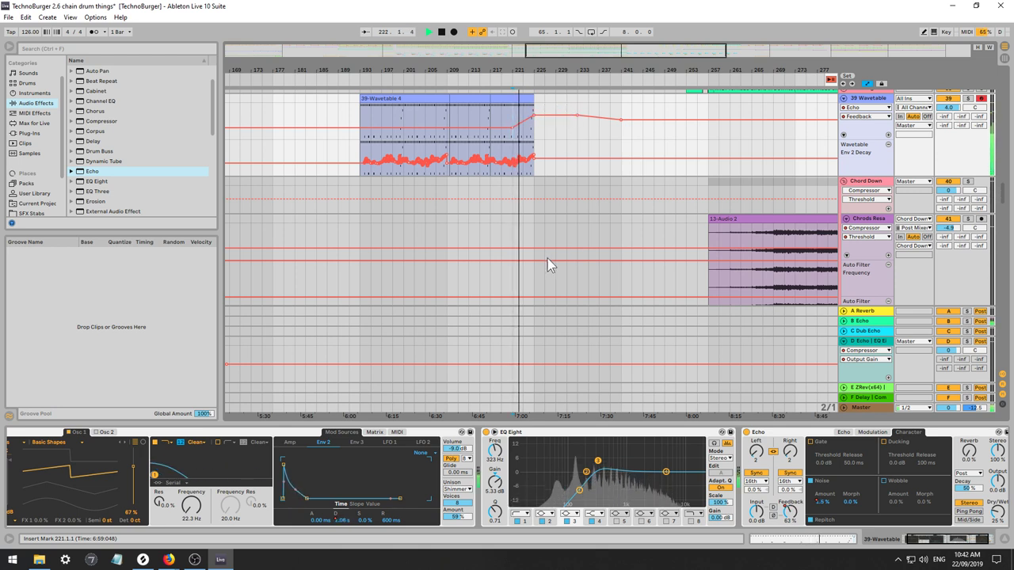
Audition the clip's last bars, trying the 1.4.1 note an octave up before returning it to C#2.
{"action": "left_click_drag", "start_coordinate": [486, 133], "coordinate": [534, 133]}
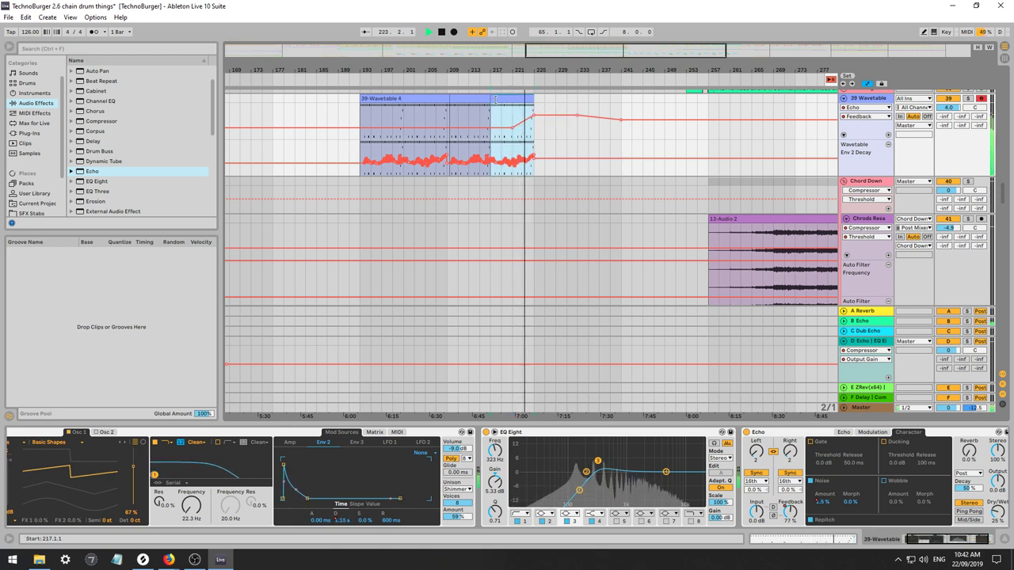
{"action": "scroll", "coordinate": [349, 369], "scroll_direction": "up", "scroll_amount": 2}
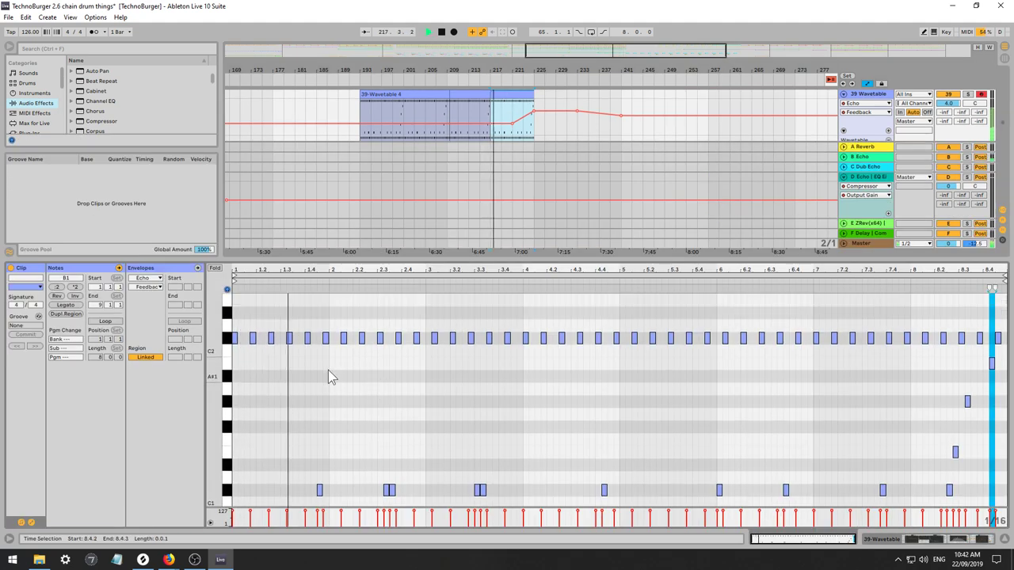
{"action": "key", "text": "space"}
{"action": "key", "text": "space"}
{"action": "left_click", "coordinate": [316, 360]}
{"action": "key", "text": "space"}
{"action": "left_click_drag", "start_coordinate": [318, 356], "coordinate": [300, 321]}
{"action": "key", "text": "space"}
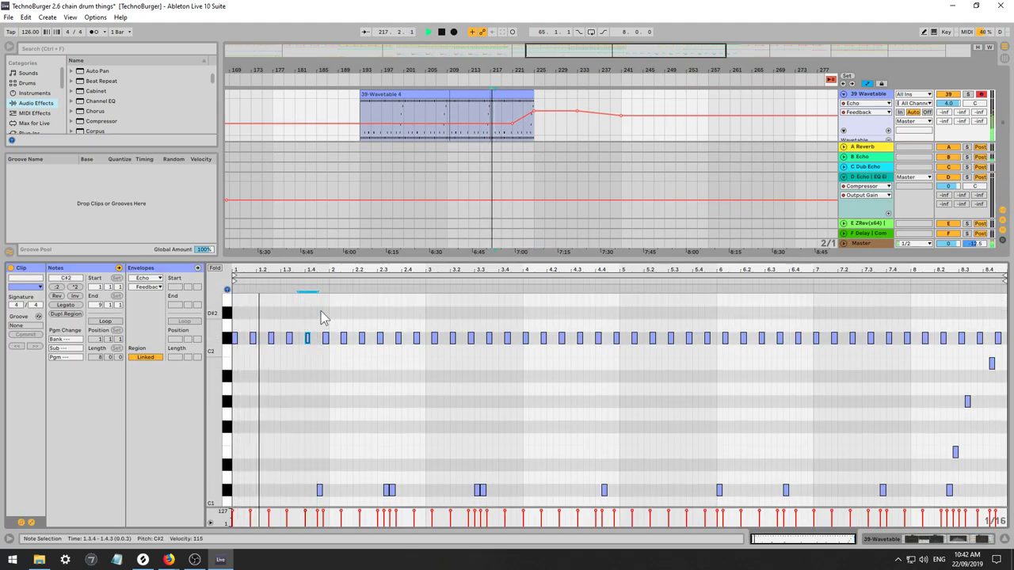
{"action": "key", "text": "shift+Up"}
{"action": "key", "text": "space"}
{"action": "key", "text": "space"}
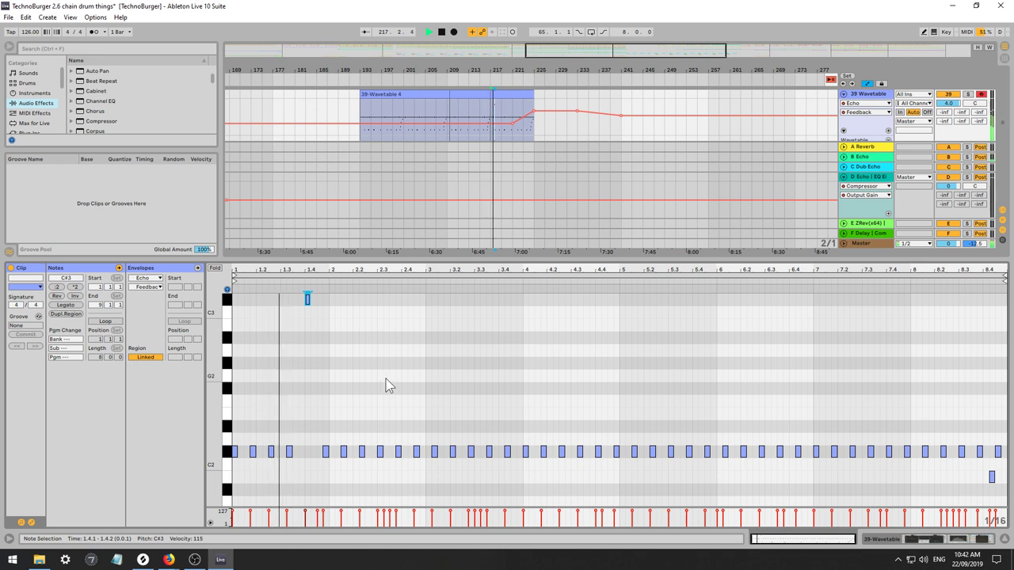
{"action": "key", "text": "space"}
{"action": "key", "text": "shift+Down"}
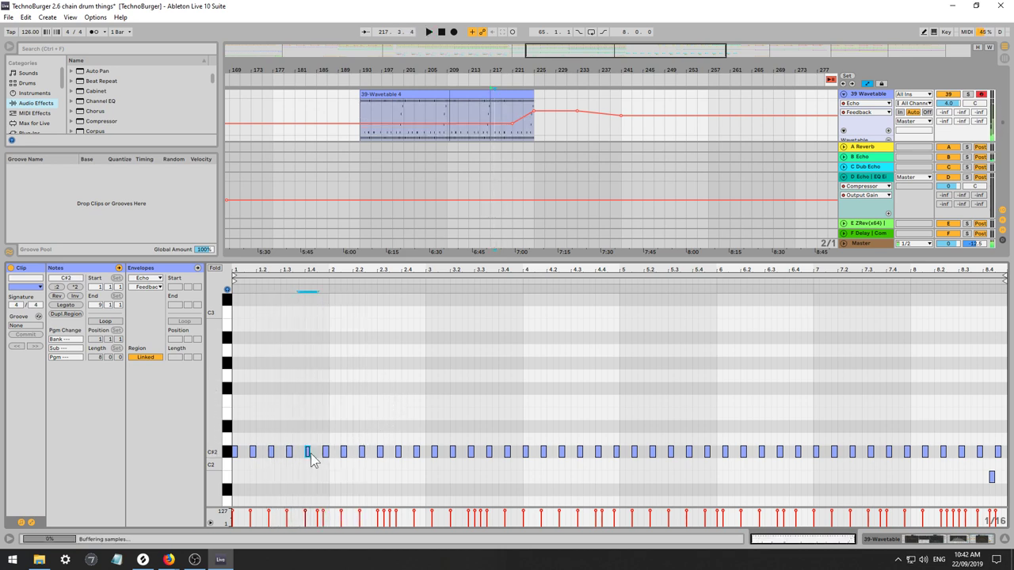
Raise the C#2 notes at 1.2.3, 2.4.2 and 4.1.3 an octave to C#3.
{"action": "key", "text": "space"}
{"action": "left_click_drag", "start_coordinate": [276, 440], "coordinate": [267, 462]}
{"action": "key", "text": "space"}
{"action": "key", "text": "shift+Up"}
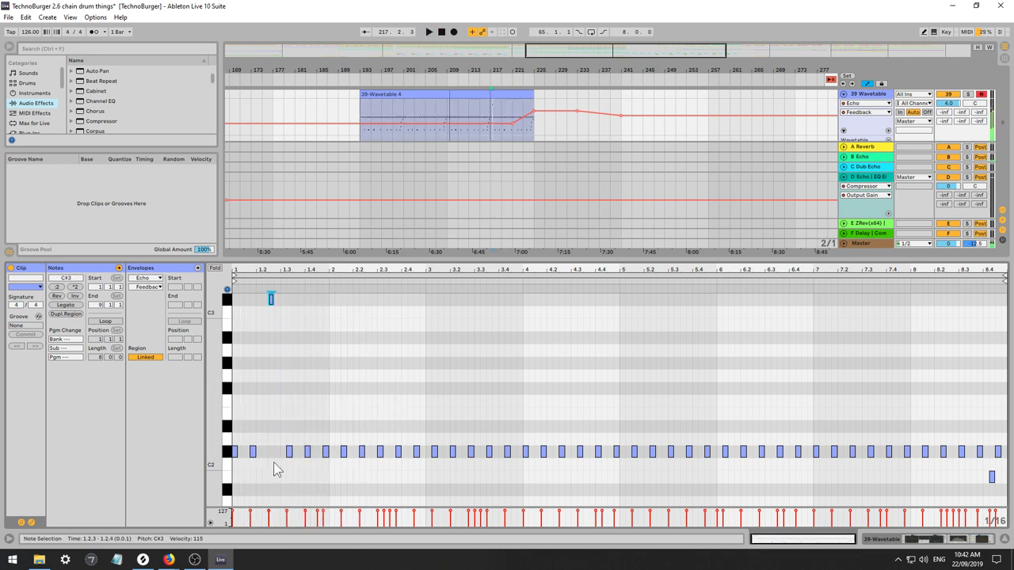
{"action": "key", "text": "space"}
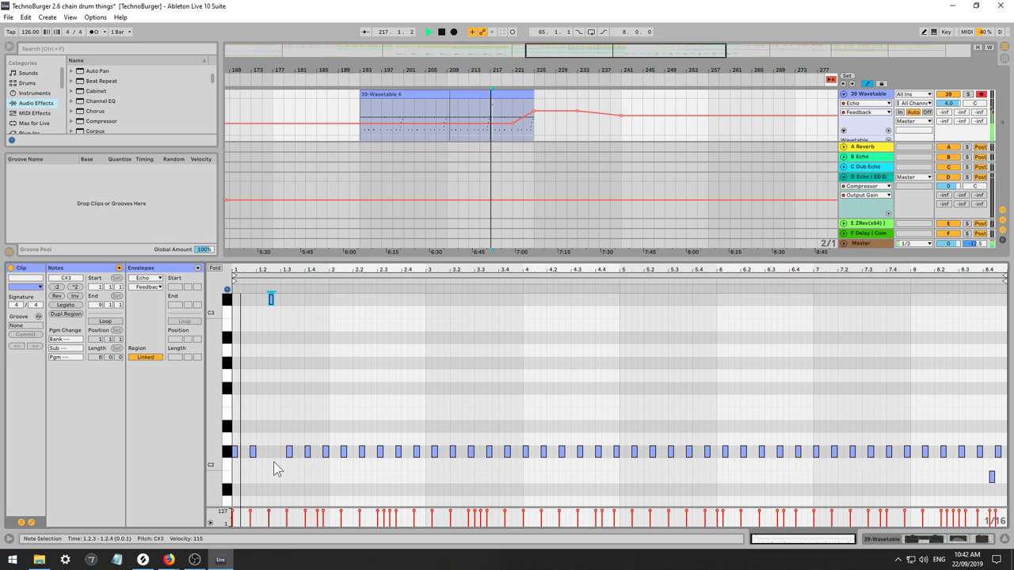
{"action": "left_click", "coordinate": [415, 452]}
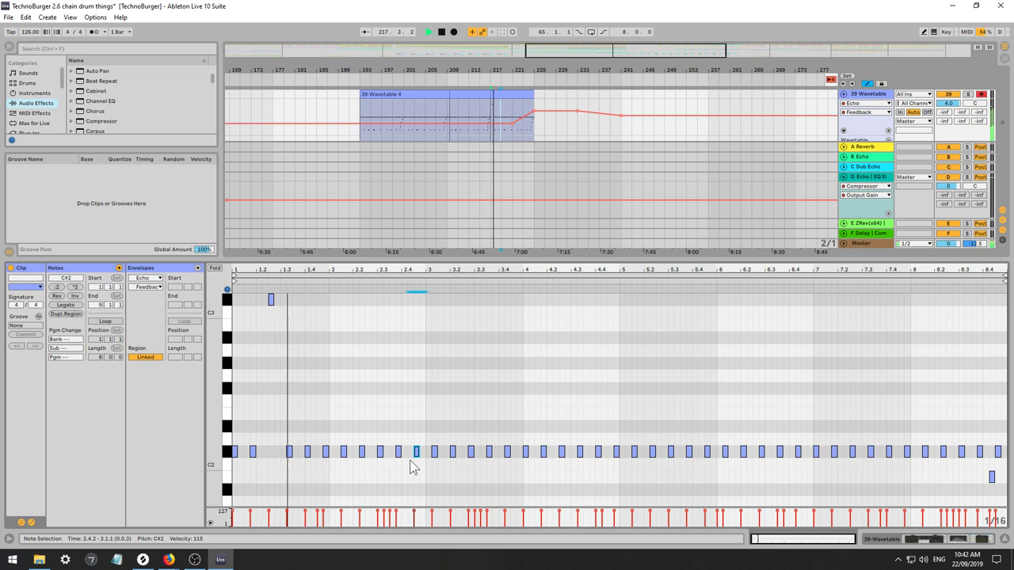
{"action": "key", "text": "shift+Up"}
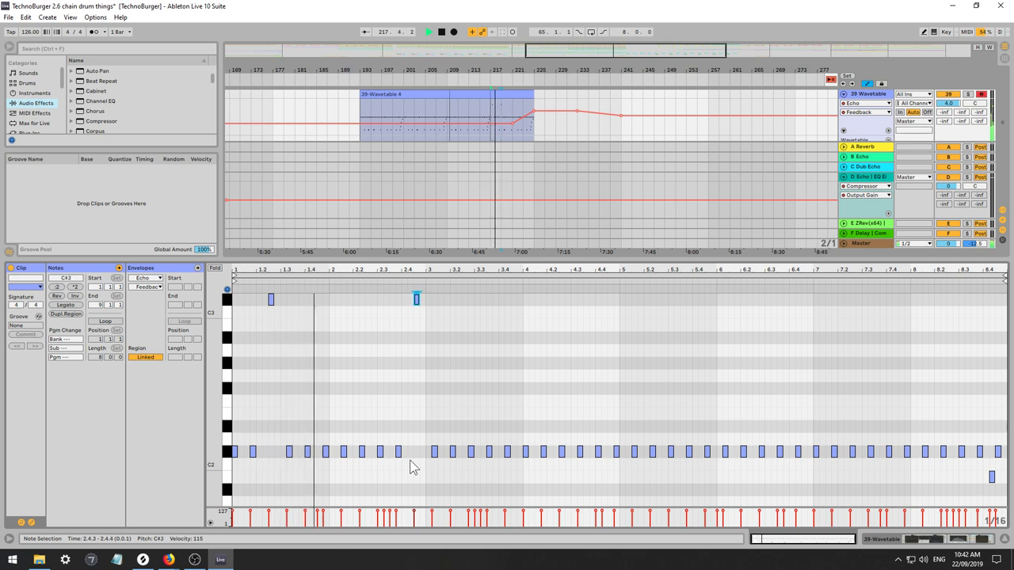
{"action": "left_click", "coordinate": [543, 452]}
{"action": "key", "text": "space"}
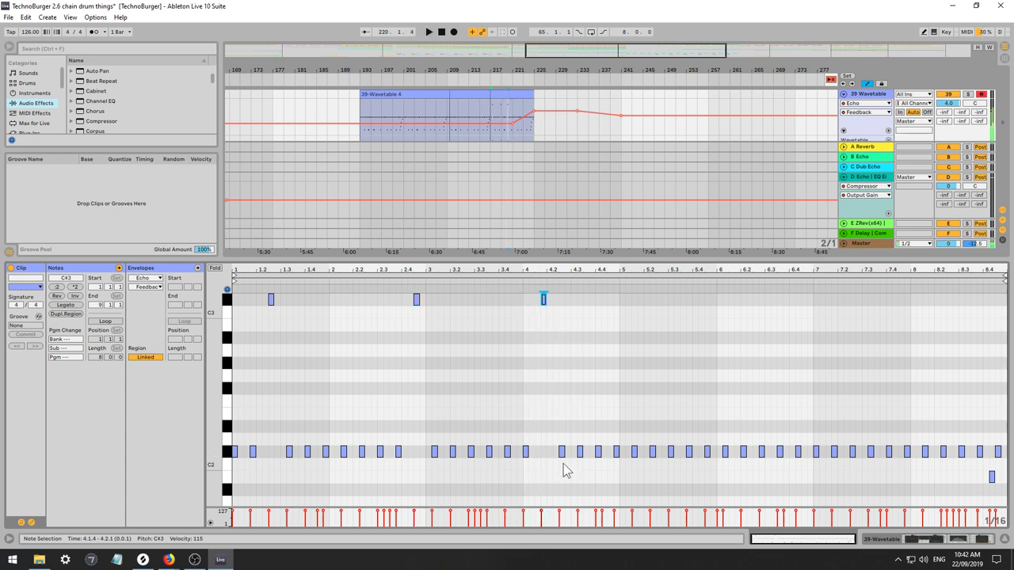
{"action": "key", "text": "space"}
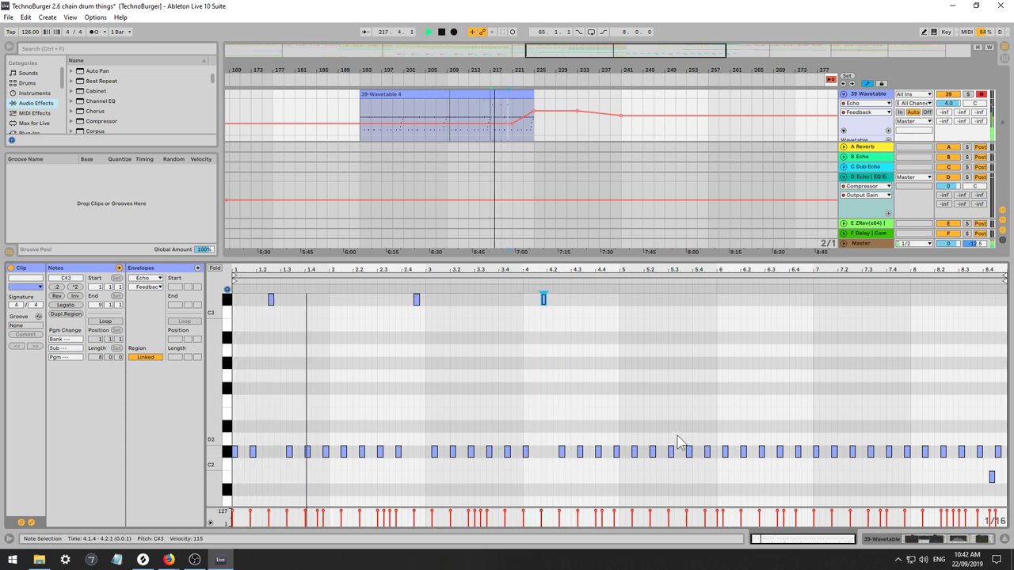
Raise the notes at 5.3, 6.3.3 and 7.4.1 to C#3, and set the 6.4.2 note to B2.
{"action": "left_click", "coordinate": [671, 452]}
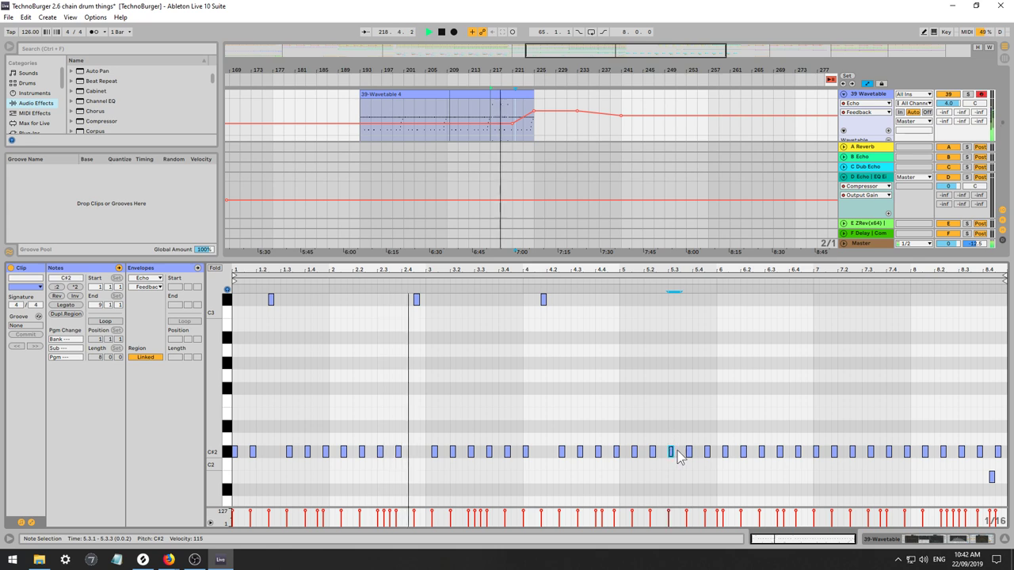
{"action": "key", "text": "shift+Up"}
{"action": "left_click", "coordinate": [782, 449]}
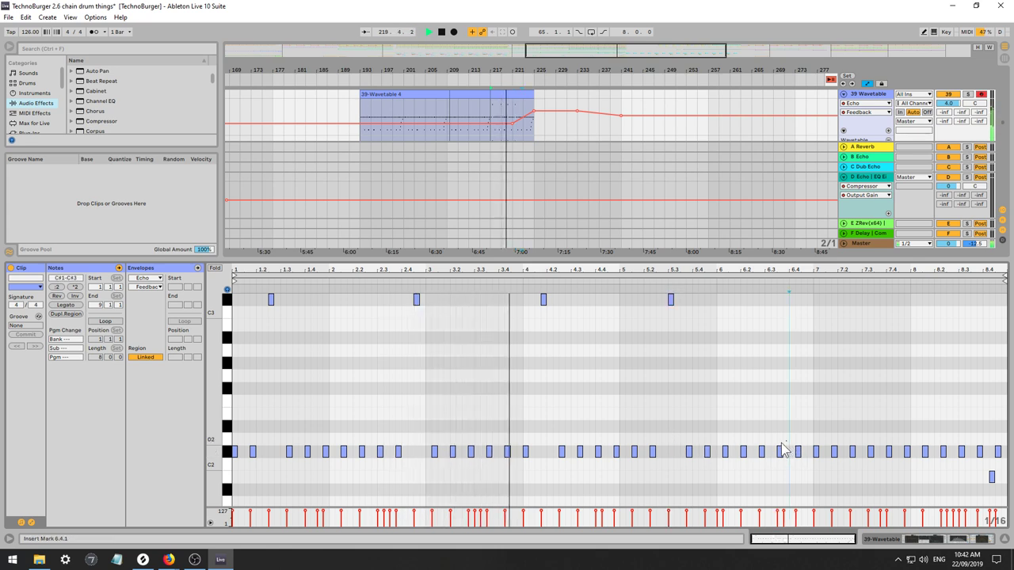
{"action": "left_click", "coordinate": [781, 451]}
{"action": "key", "text": "shift+Up"}
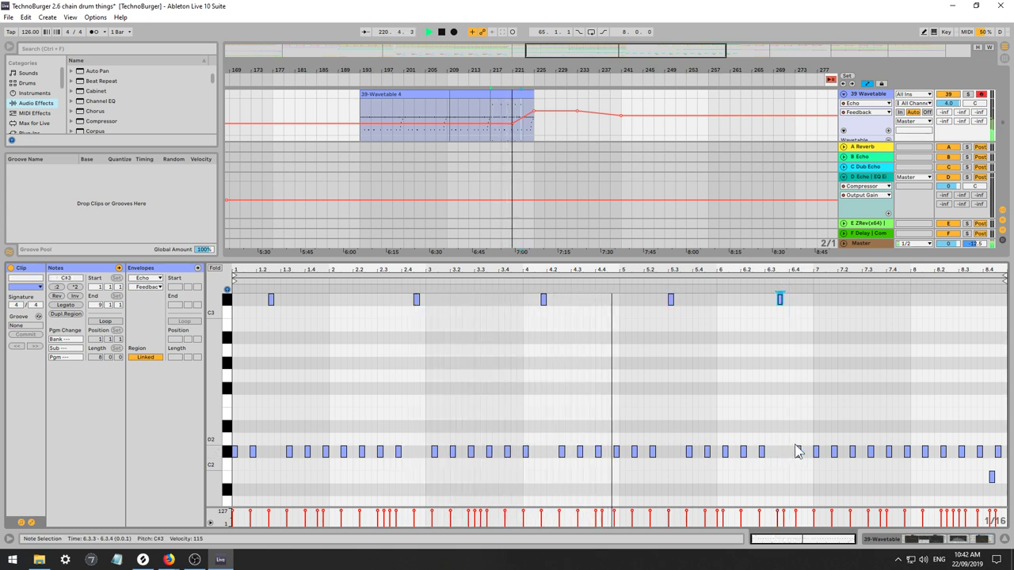
{"action": "left_click", "coordinate": [798, 452]}
{"action": "key", "text": "shift+Up"}
{"action": "key", "text": "Down"}
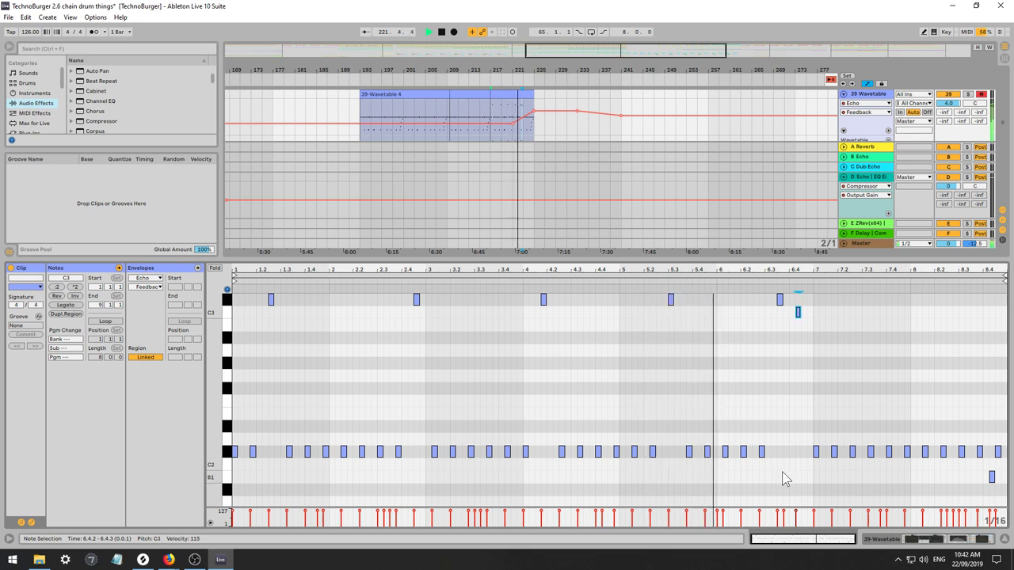
{"action": "key", "text": "Down"}
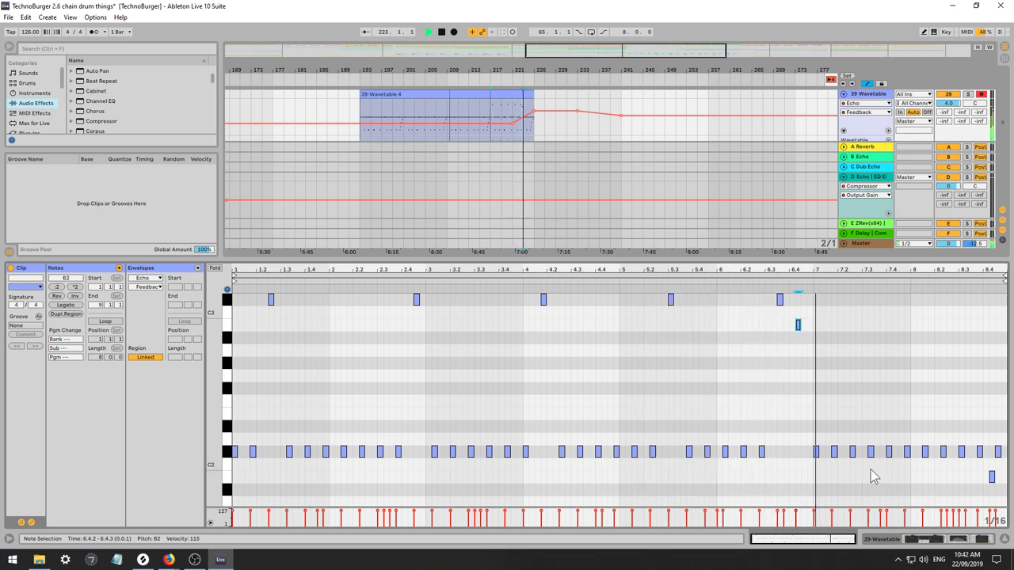
{"action": "left_click", "coordinate": [889, 452]}
{"action": "key", "text": "shift+Up"}
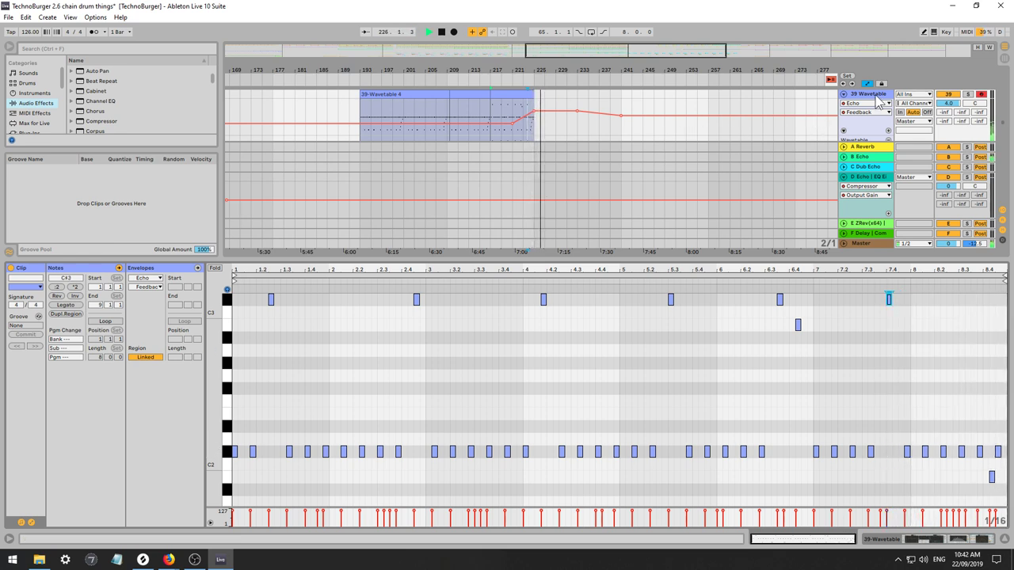
{"action": "key", "text": "shift+Tab"}
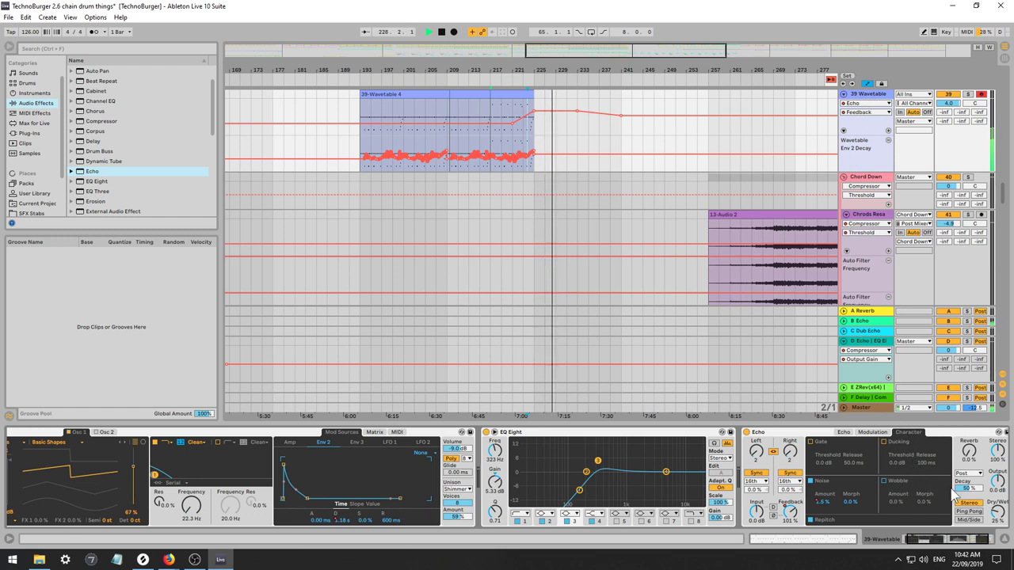
View the Wavetable, EQ Eight and Echo chain, set the insert point at bar 255, and stop playback.
{"action": "mouse_move", "coordinate": [918, 540]}
{"action": "left_mouse_down"}
{"action": "mouse_move", "coordinate": [907, 544]}
{"action": "mouse_move", "coordinate": [931, 547]}
{"action": "left_mouse_up"}
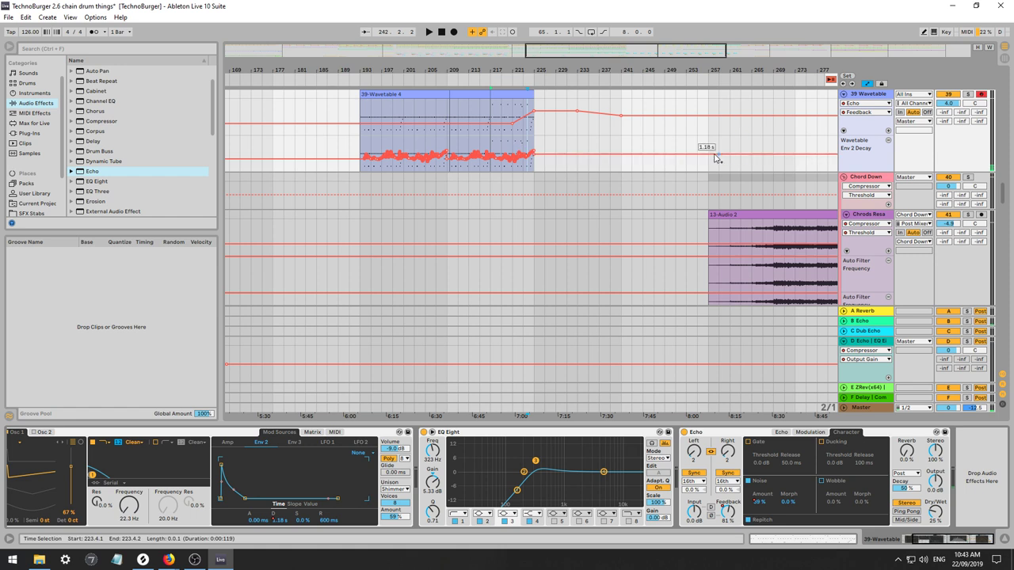
{"action": "left_click", "coordinate": [702, 128]}
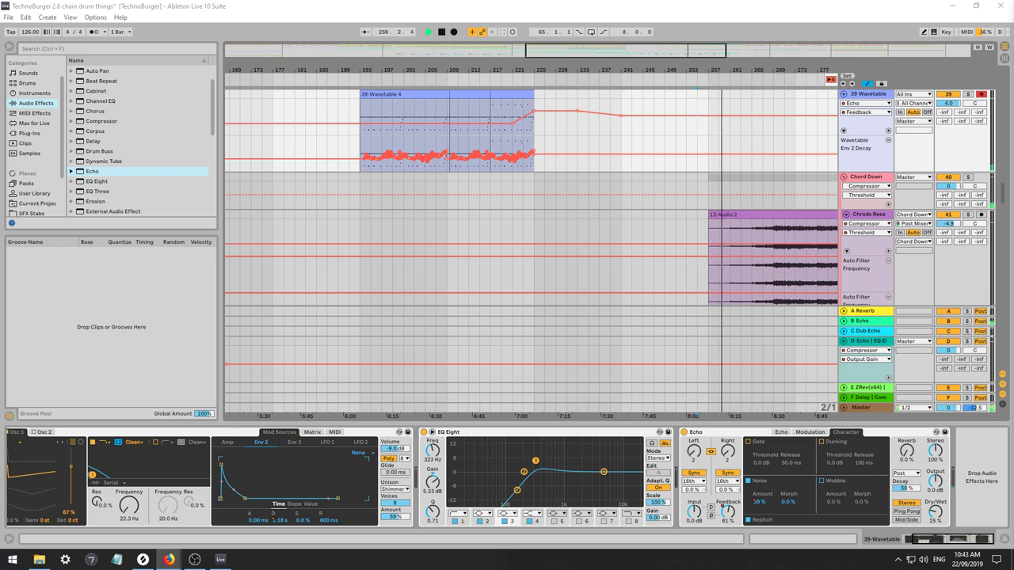
{"action": "key", "text": "space"}
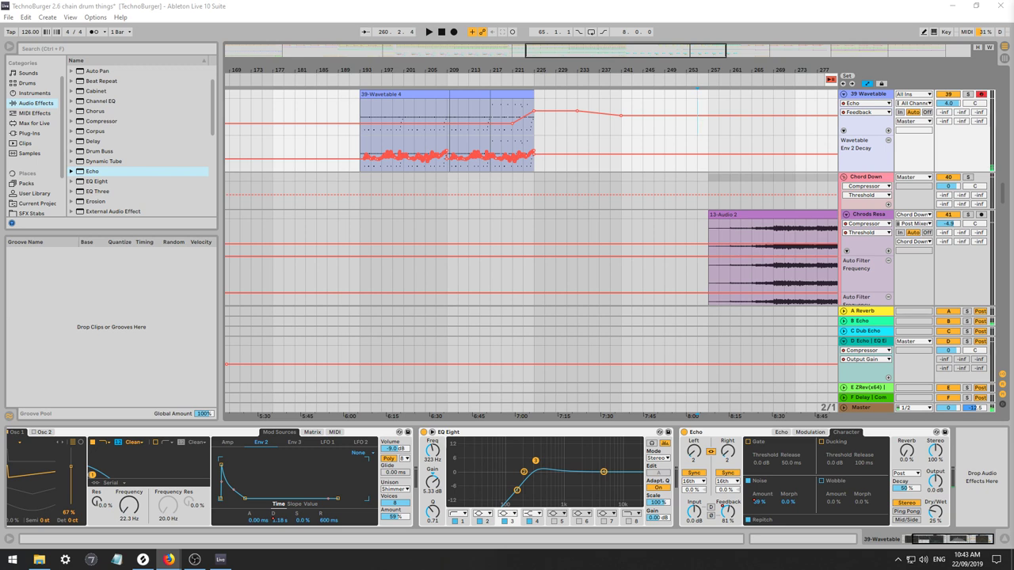
Play from bar 207 and raise the 39 Wavetable track volume from 4.0 to 5.7.
{"action": "left_click", "coordinate": [442, 187]}
{"action": "key", "text": "space"}
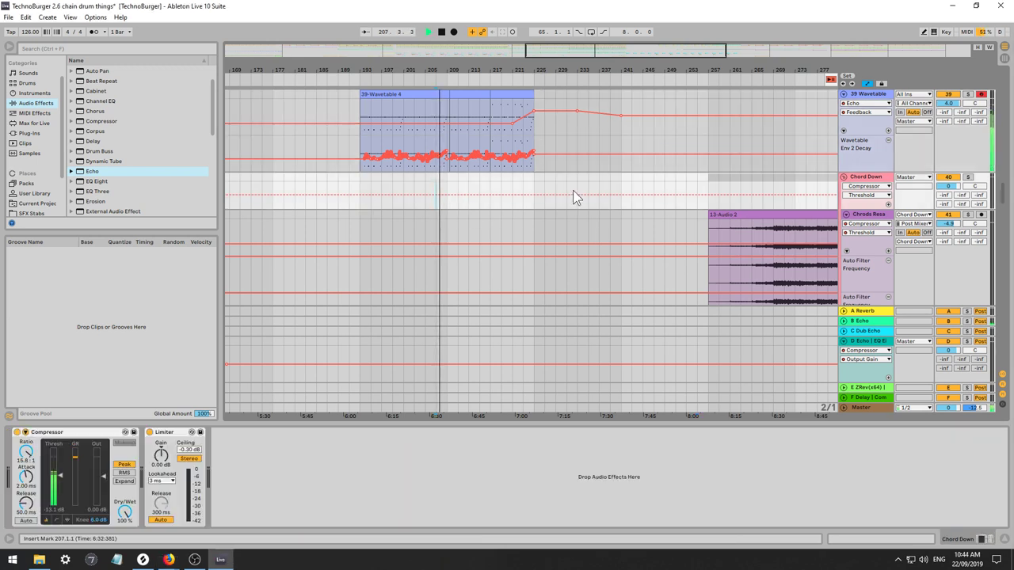
{"action": "left_click_drag", "start_coordinate": [949, 104], "coordinate": [949, 98]}
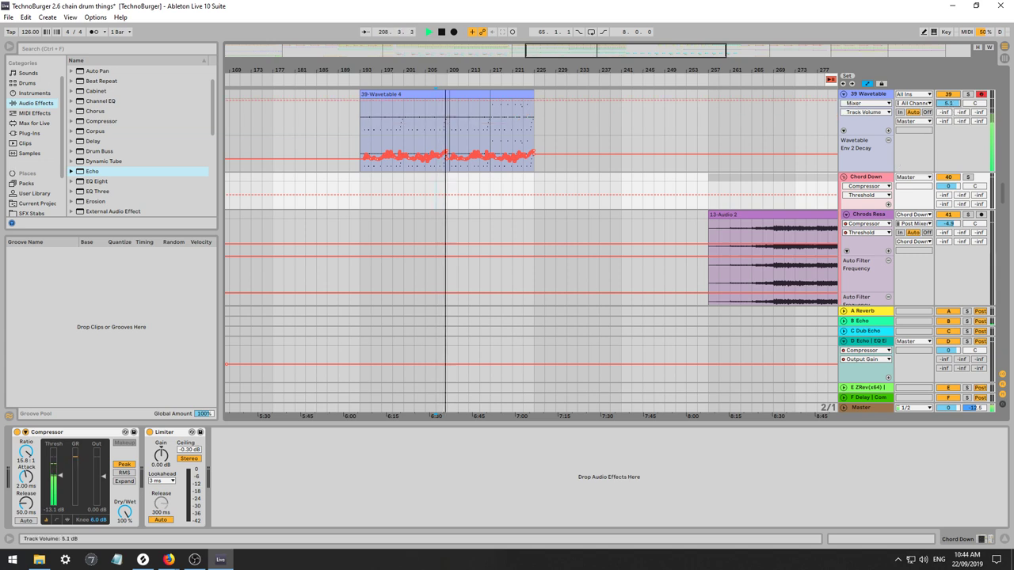
{"action": "left_click", "coordinate": [877, 96]}
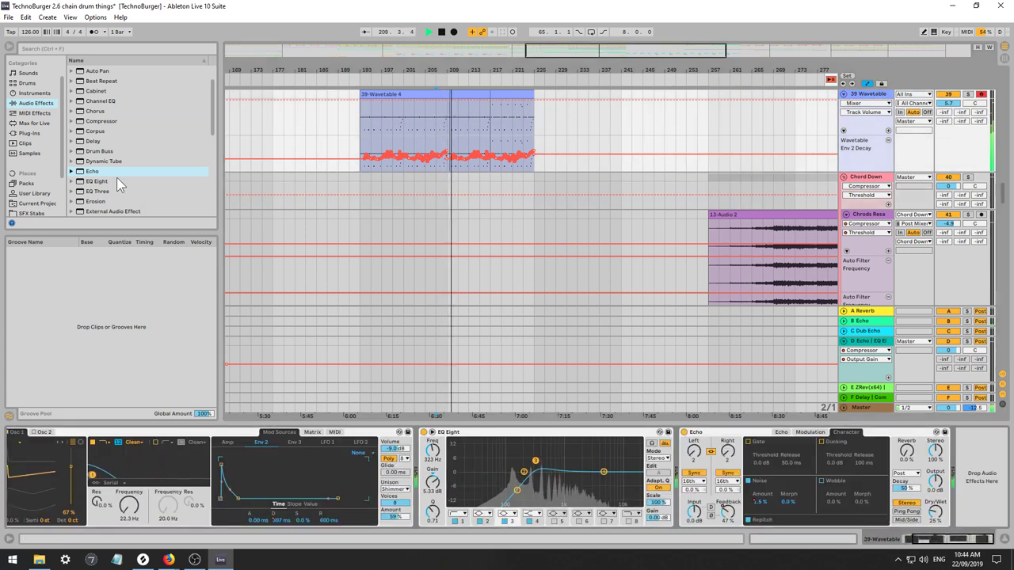
Try a Compressor between EQ Eight and Echo, then delete it and stop playback.
{"action": "left_click", "coordinate": [101, 111]}
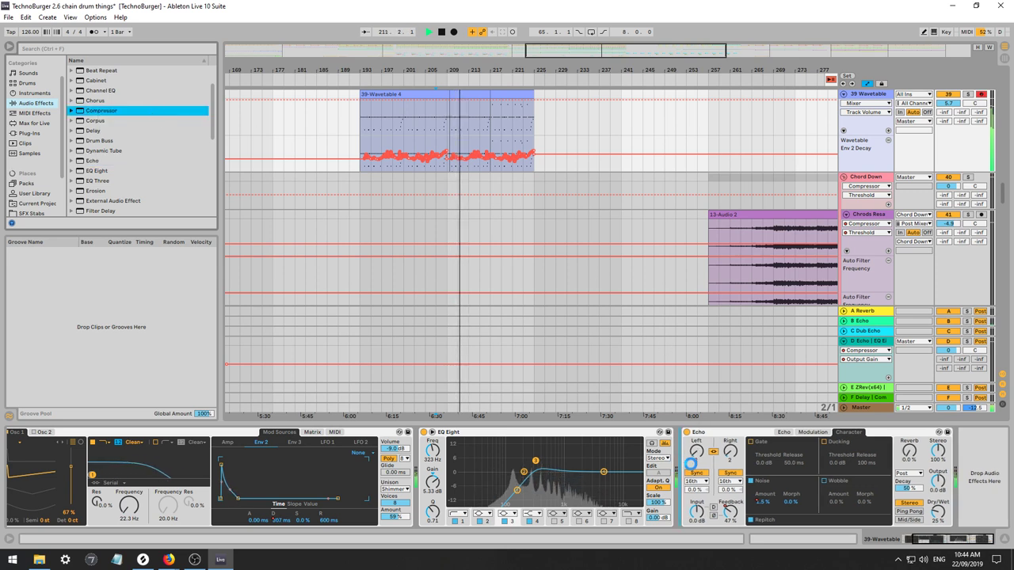
{"action": "left_click_drag", "start_coordinate": [699, 474], "coordinate": [699, 474]}
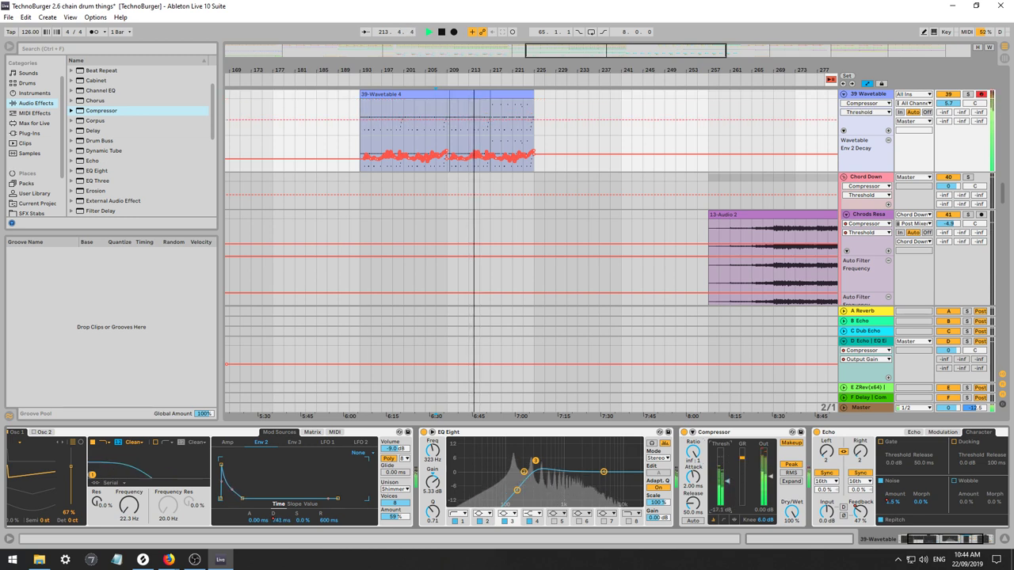
{"action": "mouse_move", "coordinate": [727, 471]}
{"action": "left_mouse_down"}
{"action": "mouse_move", "coordinate": [771, 487]}
{"action": "mouse_move", "coordinate": [727, 473]}
{"action": "mouse_move", "coordinate": [727, 464]}
{"action": "left_mouse_up"}
{"action": "left_click", "coordinate": [709, 435]}
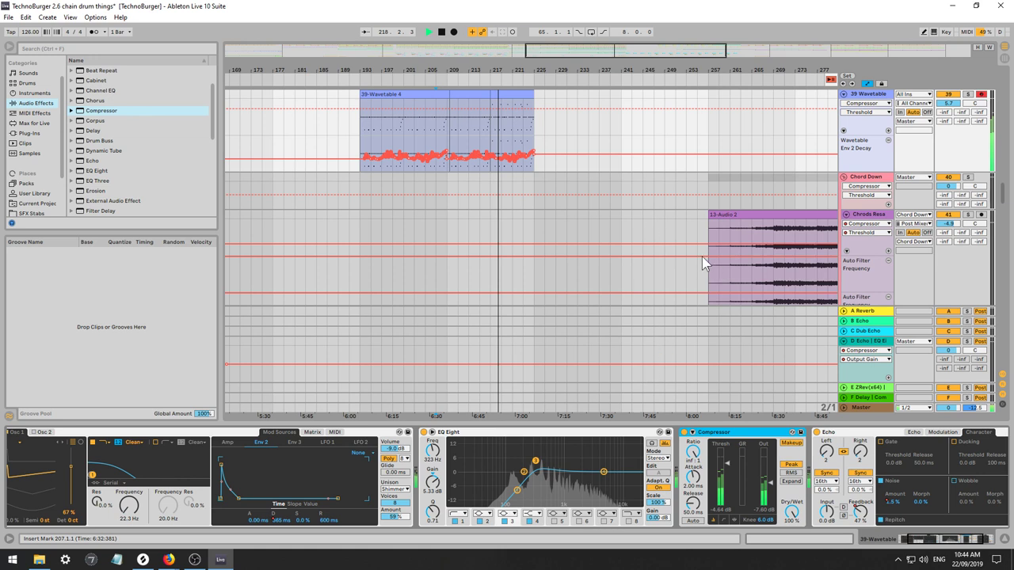
{"action": "key", "text": "Delete"}
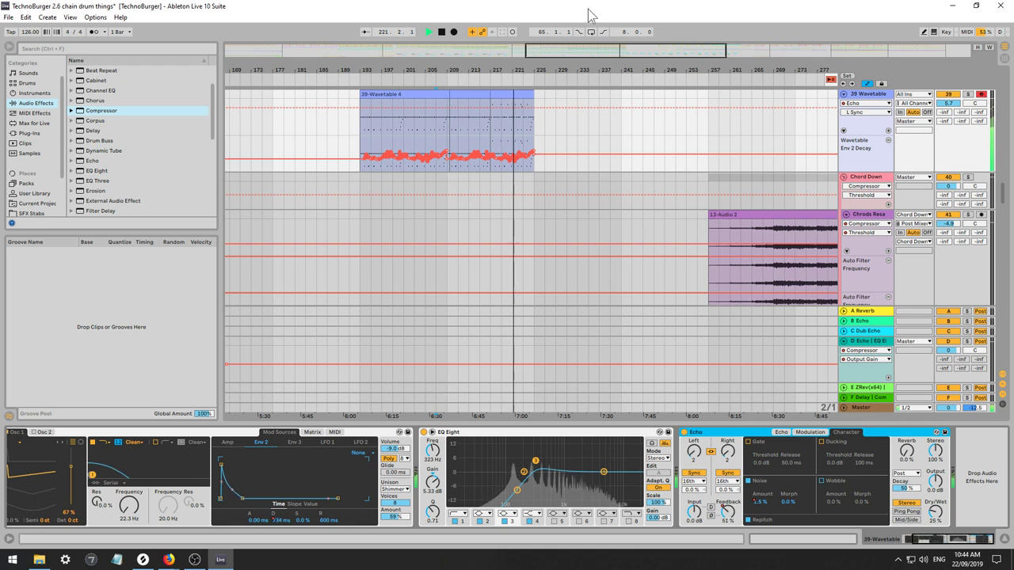
{"action": "key", "text": "space"}
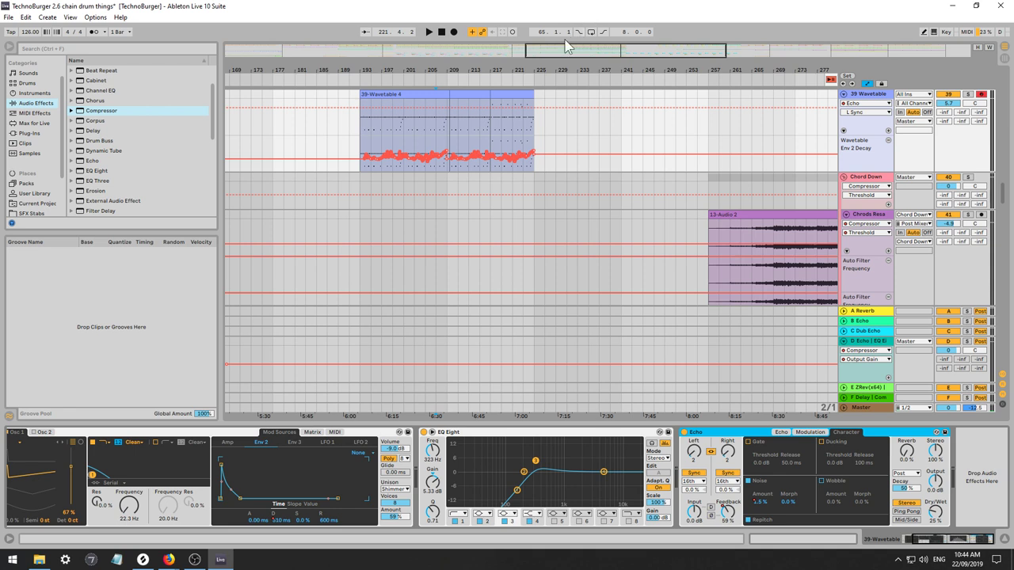
{"action": "mouse_move", "coordinate": [566, 46]}
{"action": "left_mouse_down"}
{"action": "mouse_move", "coordinate": [567, 56]}
{"action": "mouse_move", "coordinate": [585, 52]}
{"action": "left_mouse_up"}
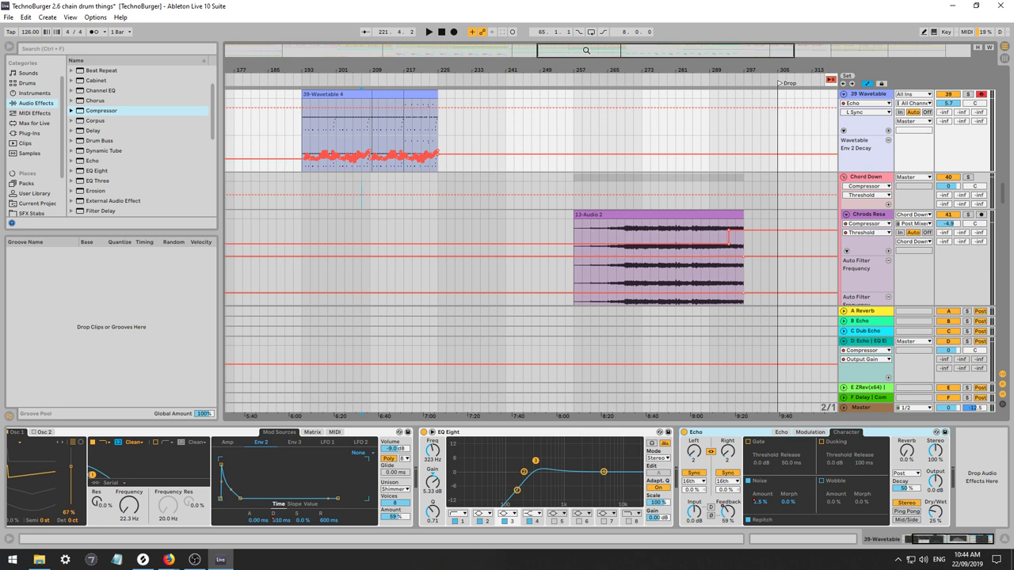
{"action": "left_click_drag", "start_coordinate": [601, 50], "coordinate": [600, 50]}
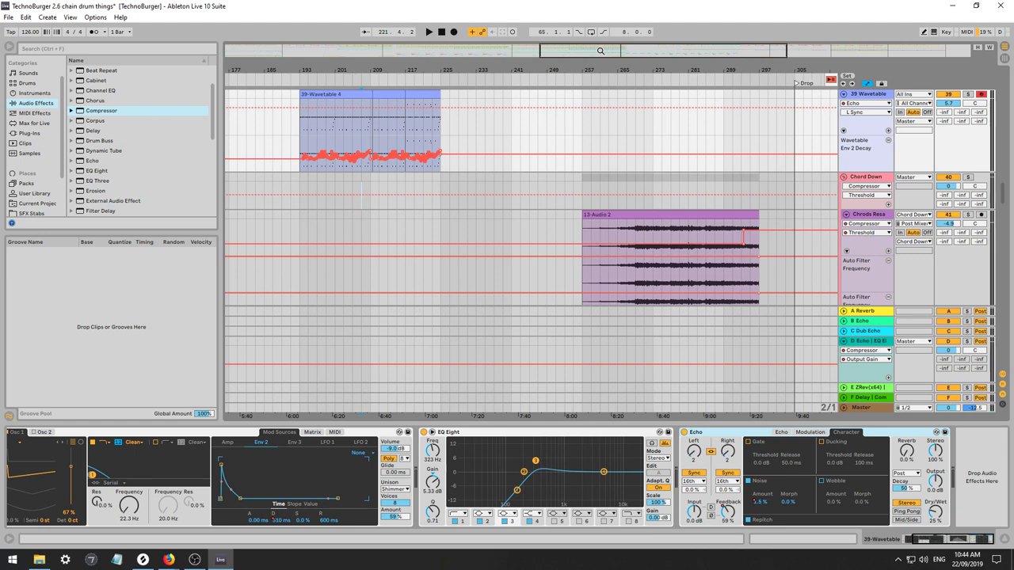
Zoom the arrangement around the drop and briefly play from bar 265.
{"action": "left_click_drag", "start_coordinate": [601, 50], "coordinate": [603, 51]}
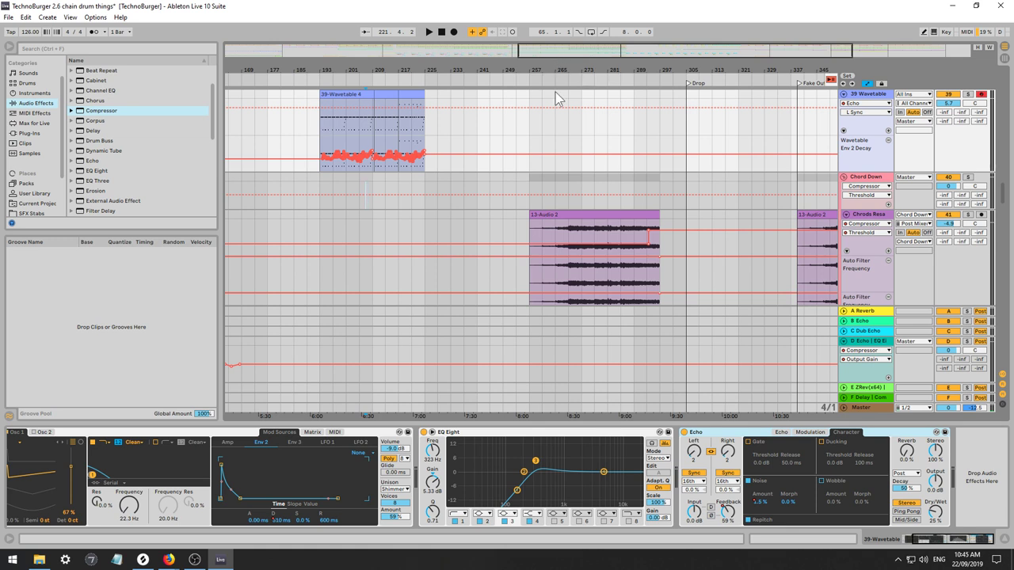
{"action": "left_click_drag", "start_coordinate": [544, 48], "coordinate": [602, 57]}
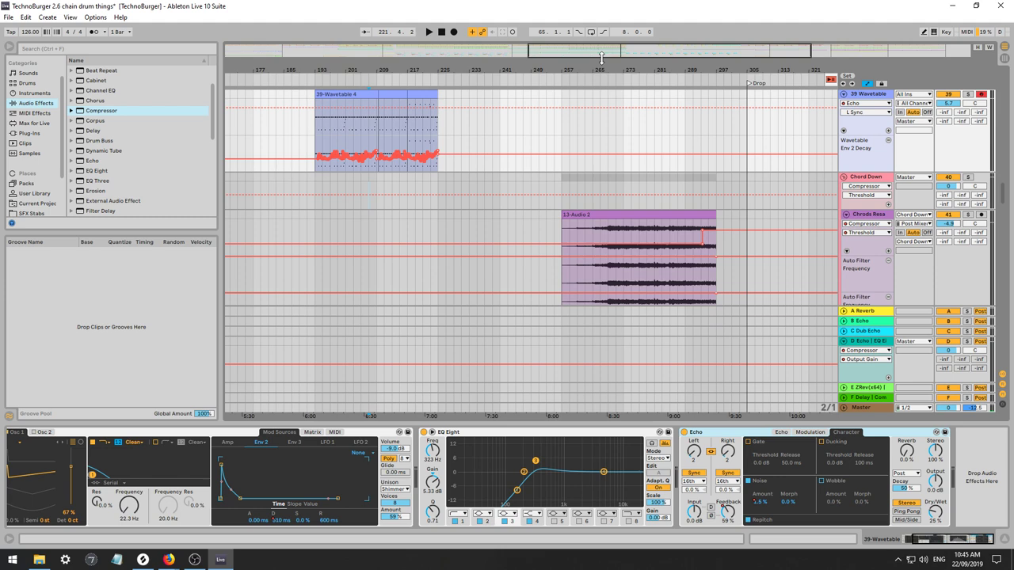
{"action": "left_click", "coordinate": [595, 140]}
{"action": "key", "text": "space"}
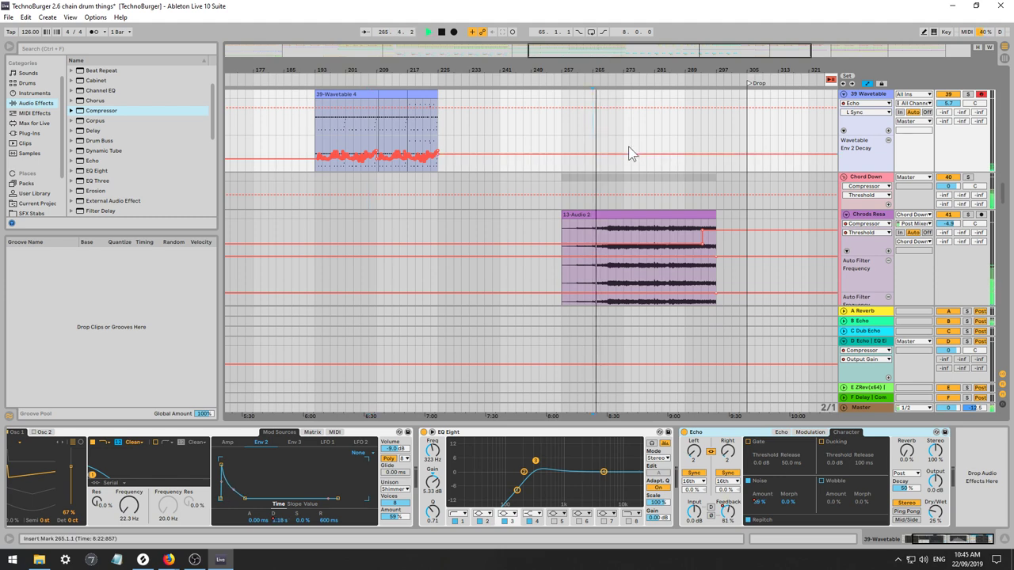
{"action": "key", "text": "space"}
{"action": "left_click_drag", "start_coordinate": [693, 57], "coordinate": [847, 57]}
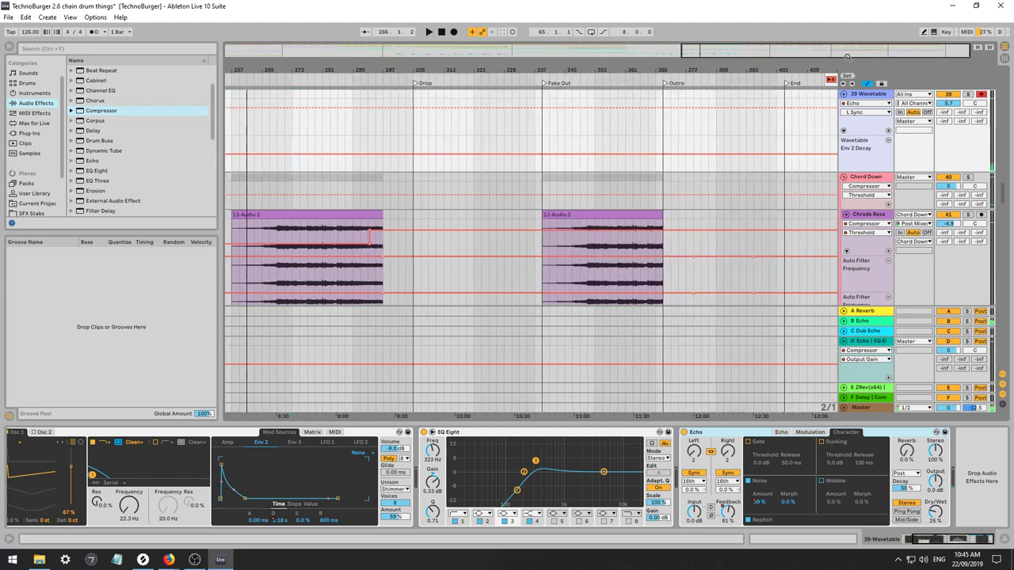
Select the Sub 1 bass track and audition the arrangement from bars 293 and 301.
{"action": "left_click", "coordinate": [292, 150]}
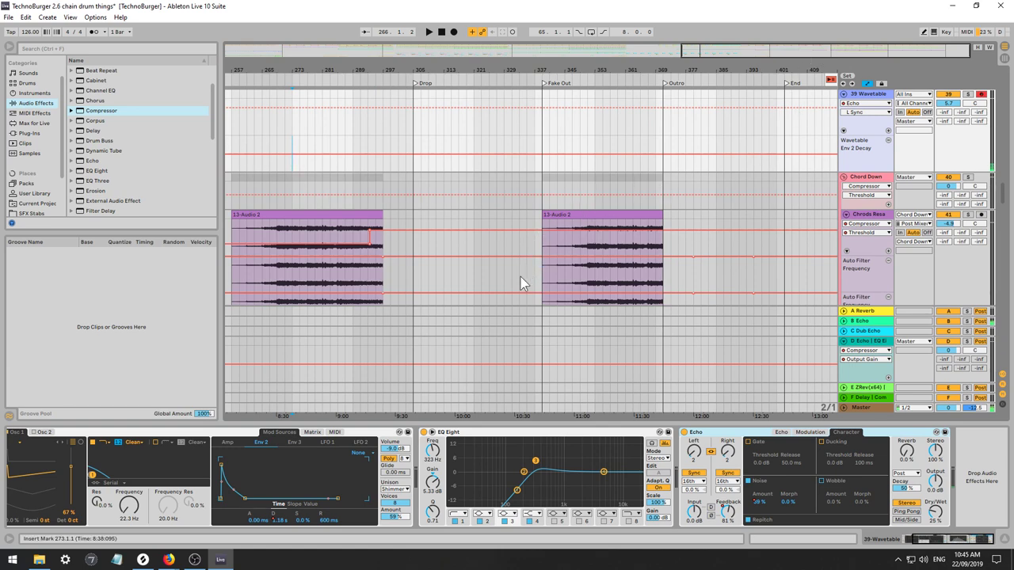
{"action": "scroll", "coordinate": [809, 280], "scroll_direction": "up", "scroll_amount": 3}
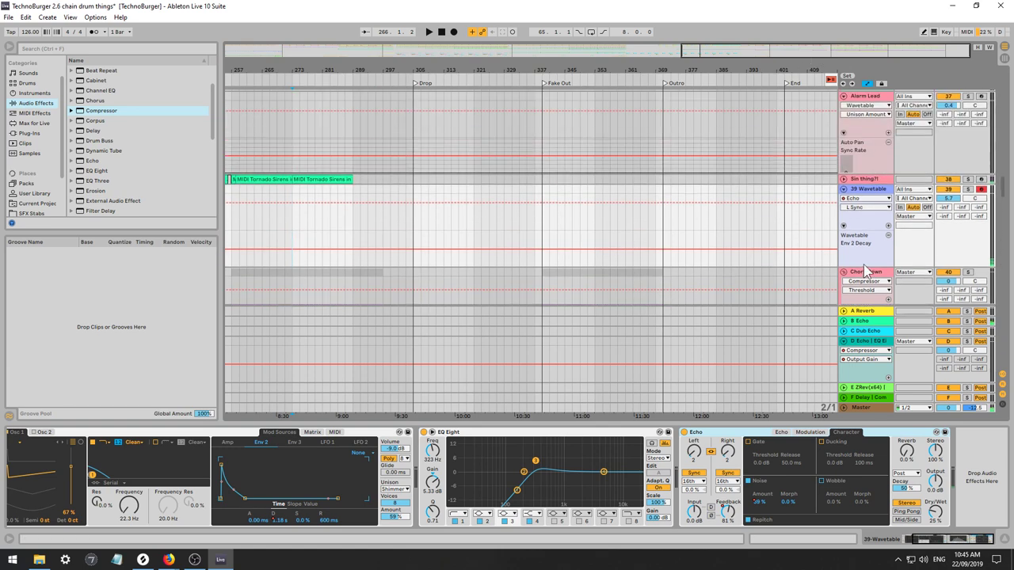
{"action": "left_click_drag", "start_coordinate": [1002, 190], "coordinate": [988, 58]}
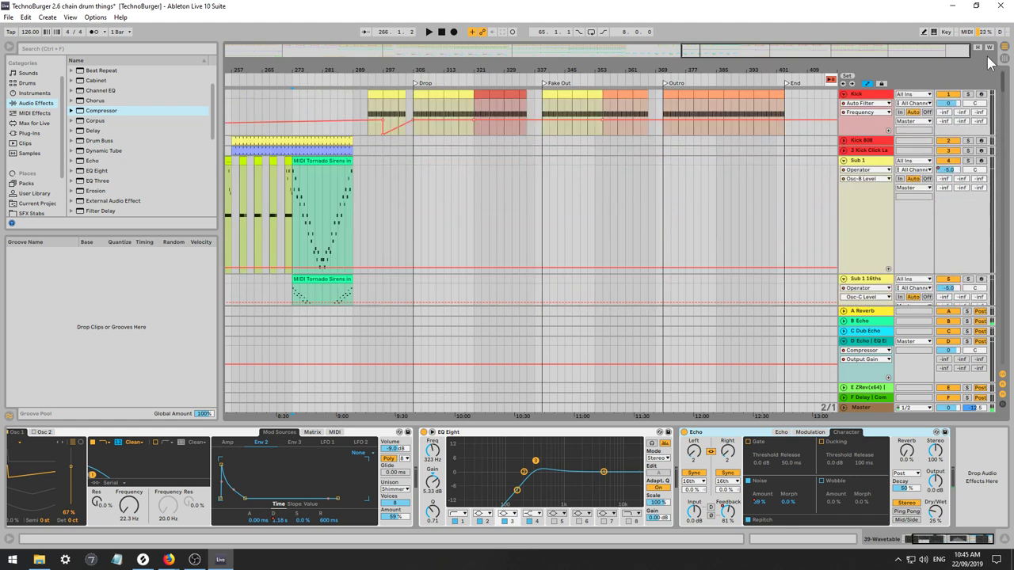
{"action": "left_click", "coordinate": [546, 194]}
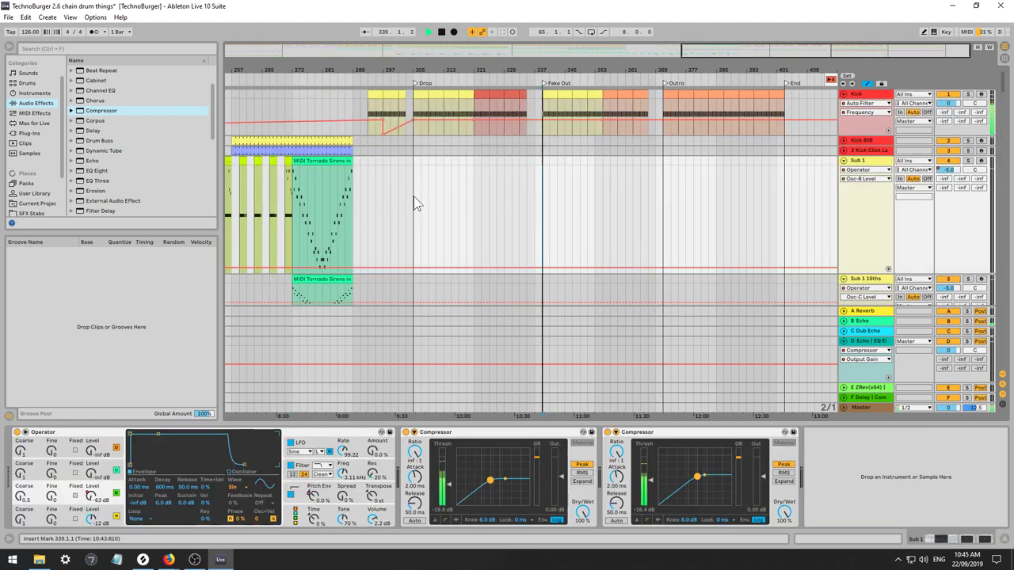
{"action": "left_click", "coordinate": [366, 215]}
{"action": "key", "text": "space"}
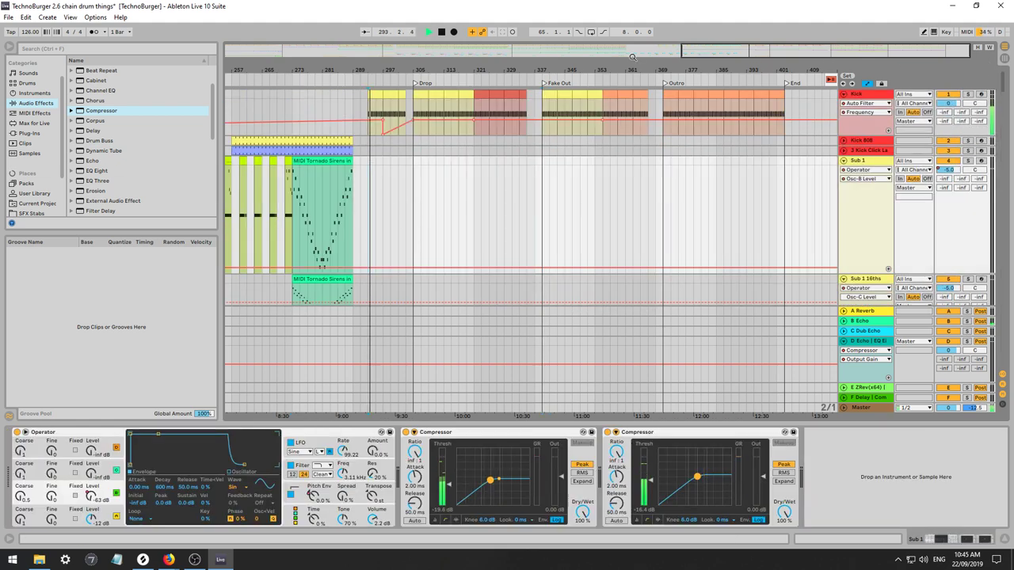
{"action": "mouse_move", "coordinate": [507, 70]}
{"action": "left_mouse_down"}
{"action": "mouse_move", "coordinate": [497, 56]}
{"action": "mouse_move", "coordinate": [507, 55]}
{"action": "left_mouse_up"}
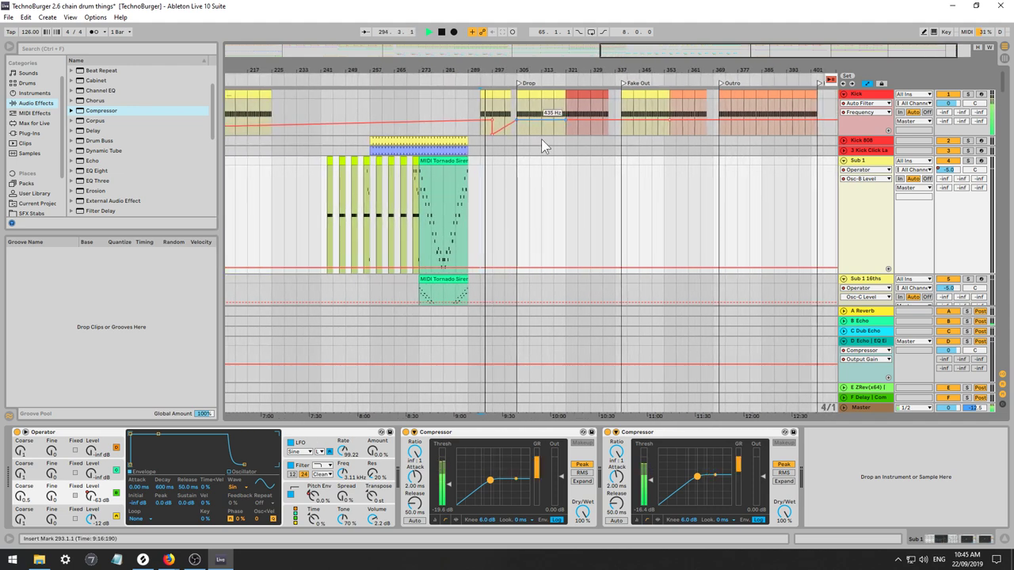
{"action": "left_click", "coordinate": [506, 207]}
{"action": "key", "text": "space"}
{"action": "key", "text": "space"}
{"action": "key", "text": "space"}
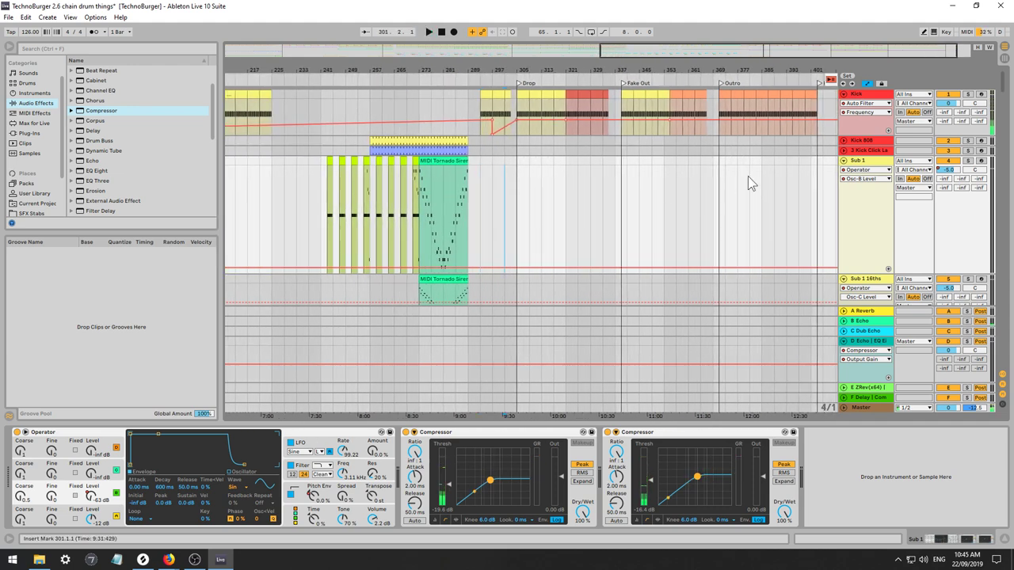
{"action": "left_click_drag", "start_coordinate": [1003, 82], "coordinate": [1002, 126]}
Select the 39 Wavetable track via Session View and set its Echo feedback to 102%.
{"action": "key", "text": "Tab"}
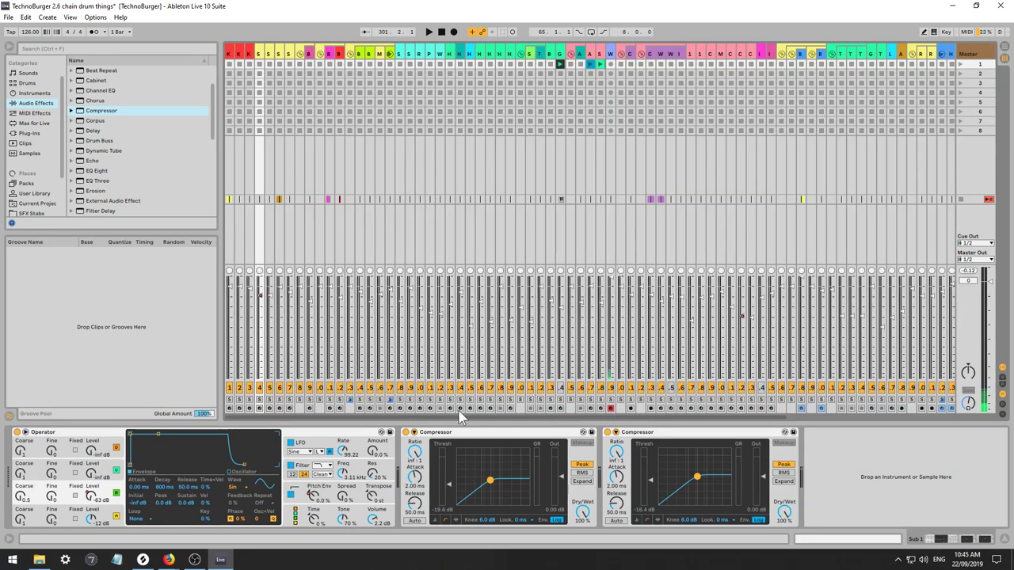
{"action": "left_click_drag", "start_coordinate": [335, 417], "coordinate": [382, 418]}
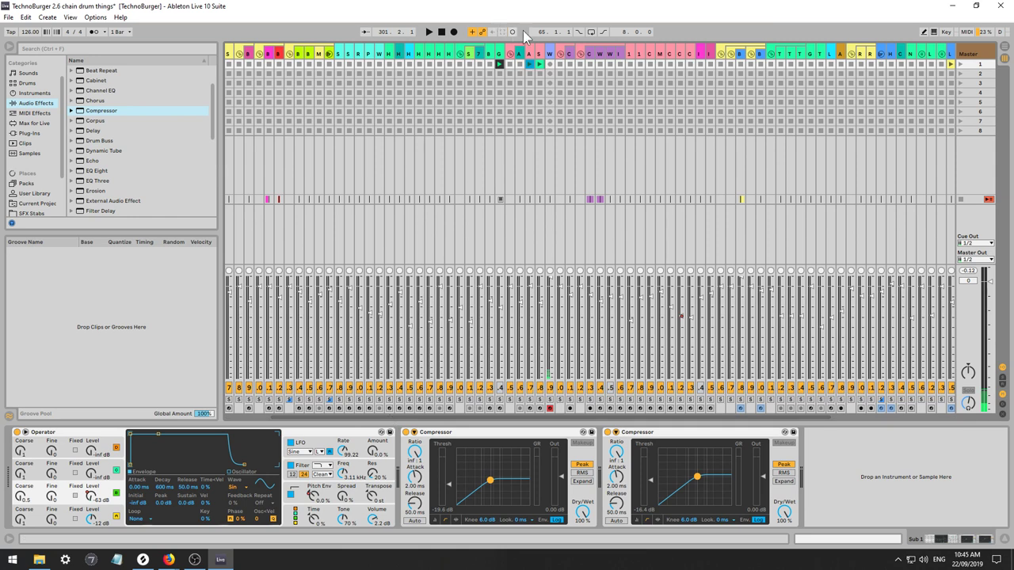
{"action": "left_click", "coordinate": [539, 54]}
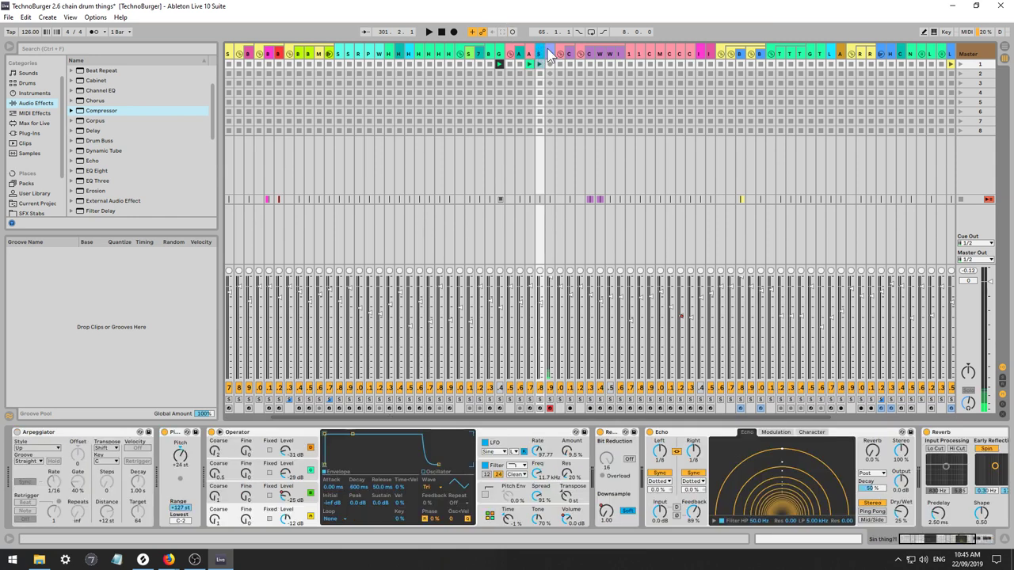
{"action": "left_click", "coordinate": [550, 53]}
{"action": "key", "text": "Tab"}
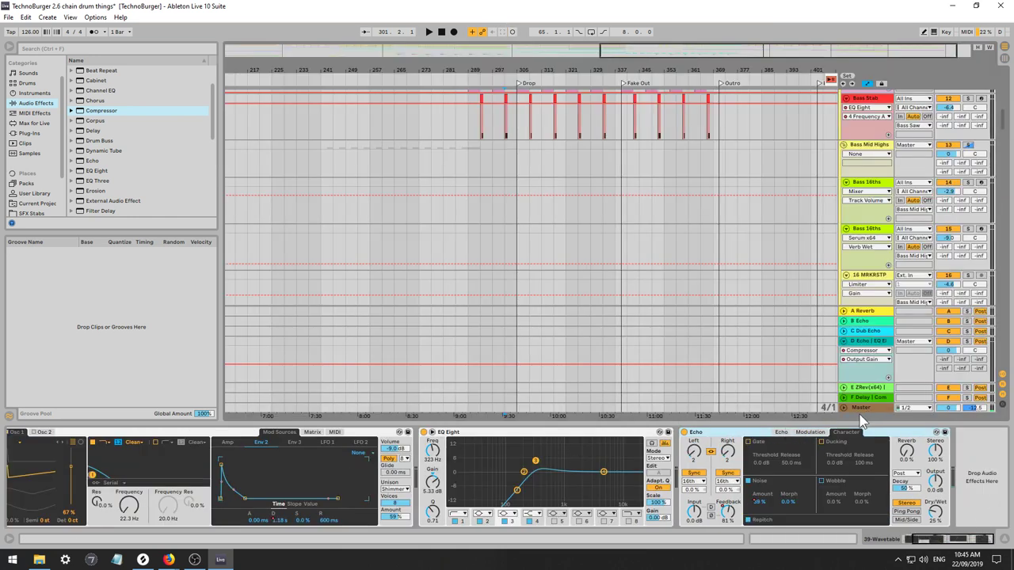
{"action": "left_click_drag", "start_coordinate": [729, 509], "coordinate": [729, 566]}
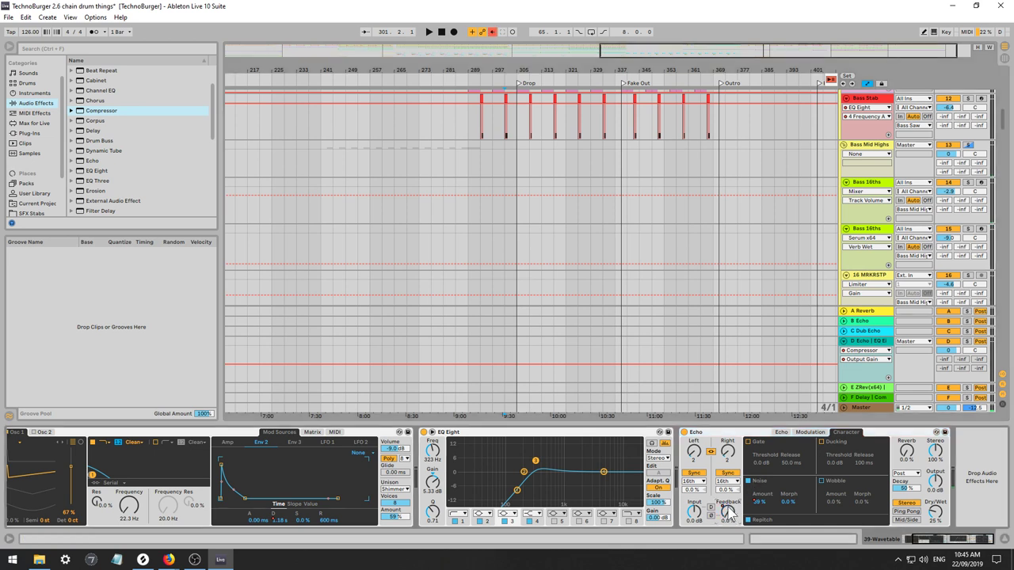
{"action": "left_click", "coordinate": [758, 501]}
{"action": "key", "text": "ctrl+z"}
Zoom out to bars 1–337 and select the Bass Stab track, auditioning playback.
{"action": "left_click", "coordinate": [517, 49]}
{"action": "key", "text": "space"}
{"action": "left_click_drag", "start_coordinate": [523, 52], "coordinate": [546, 87]}
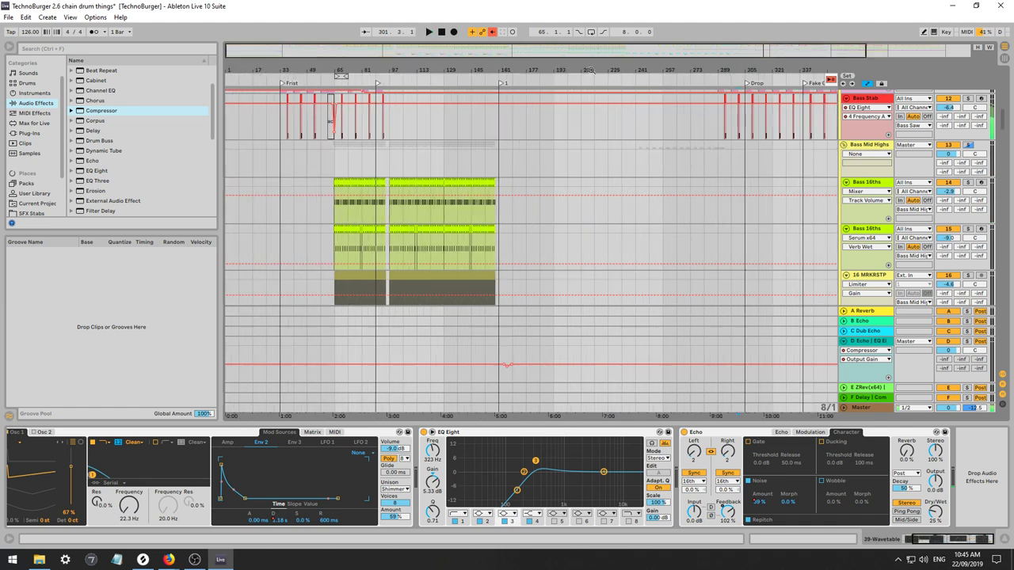
{"action": "left_click", "coordinate": [611, 119]}
{"action": "key", "text": "space"}
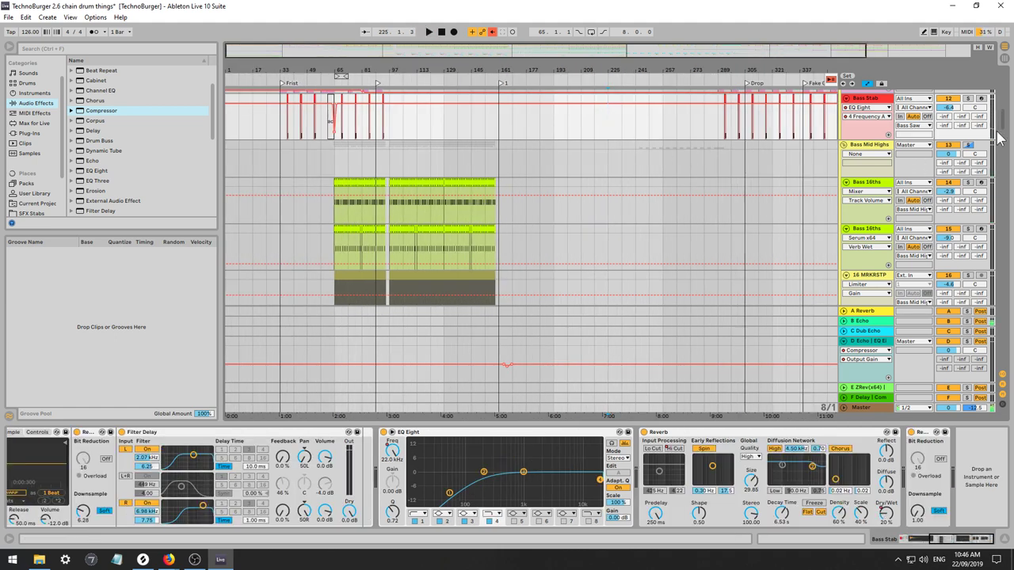
{"action": "left_click_drag", "start_coordinate": [1003, 118], "coordinate": [987, 193]}
{"action": "key", "text": "space"}
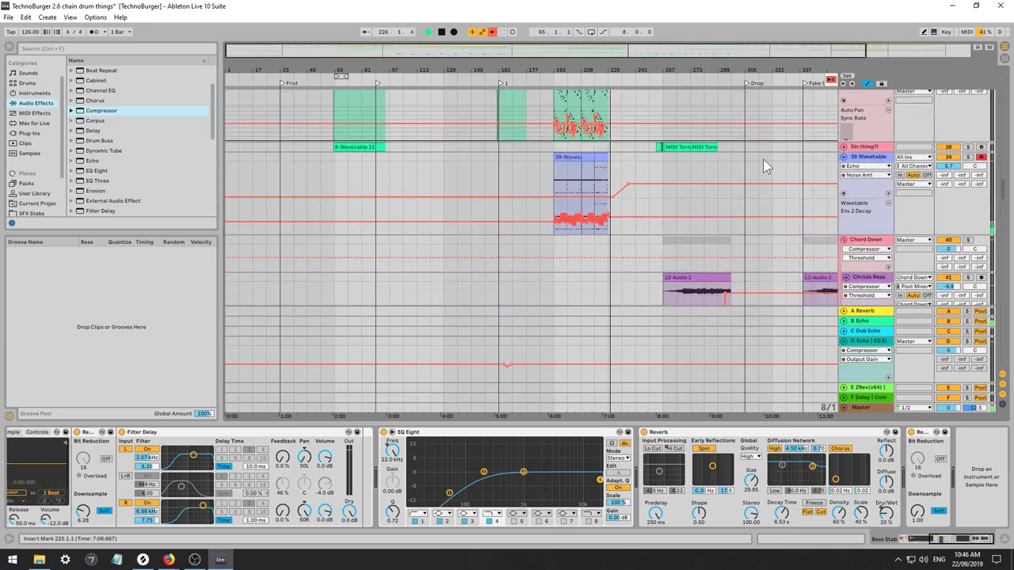
{"action": "key", "text": "space"}
Draw a short Noise Amount automation bump just after the 39 Wavetable clip.
{"action": "left_click", "coordinate": [583, 186]}
{"action": "key", "text": "space"}
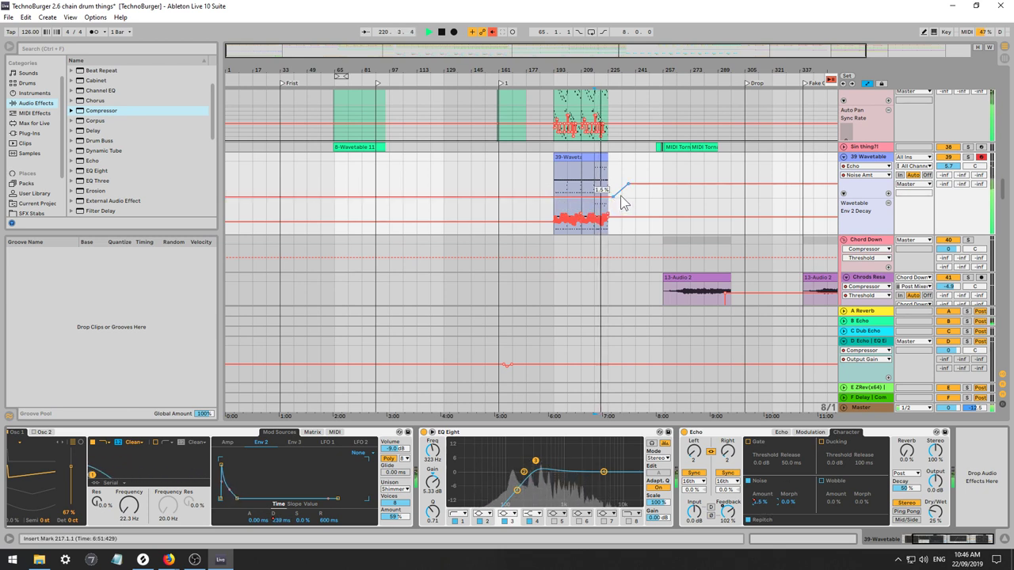
{"action": "left_click_drag", "start_coordinate": [639, 186], "coordinate": [640, 197]}
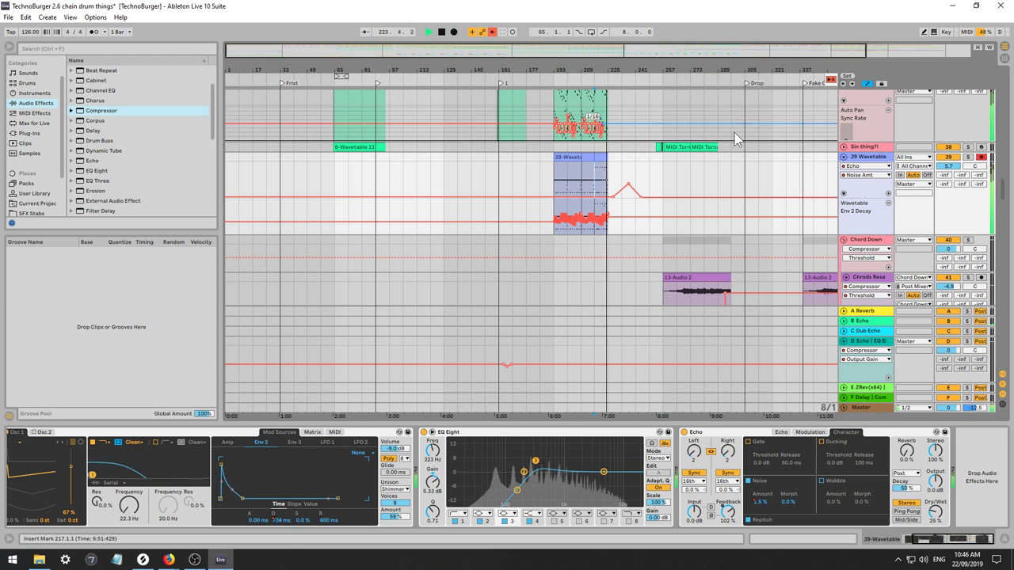
{"action": "key", "text": "space"}
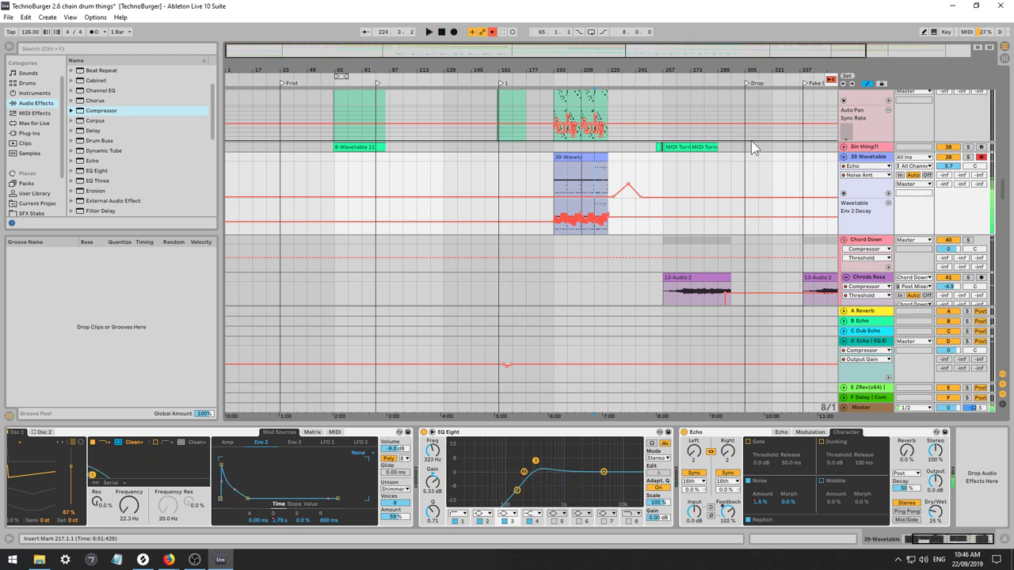
{"action": "key", "text": "space"}
{"action": "key", "text": "space"}
Nudge Echo feedback to 104%, re-enable its automation, and select bars 225–227.
{"action": "left_click_drag", "start_coordinate": [733, 531], "coordinate": [733, 528]}
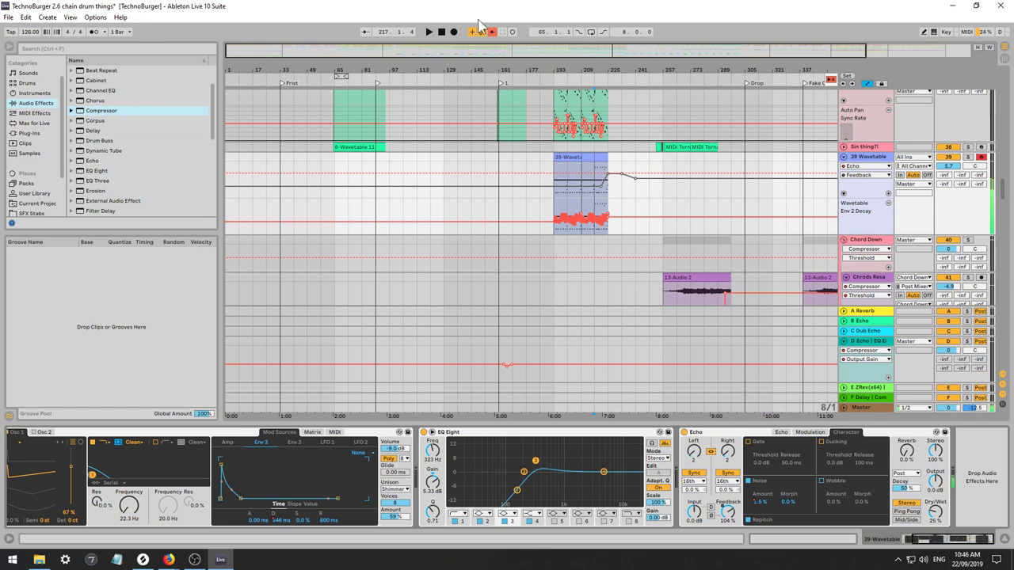
{"action": "left_click", "coordinate": [493, 31]}
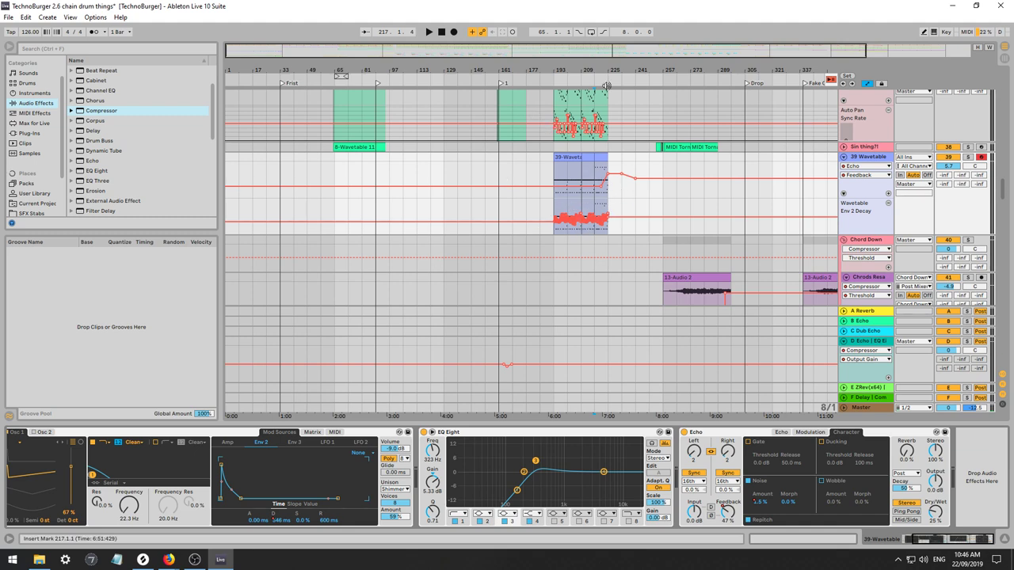
{"action": "left_click_drag", "start_coordinate": [641, 52], "coordinate": [640, 77]}
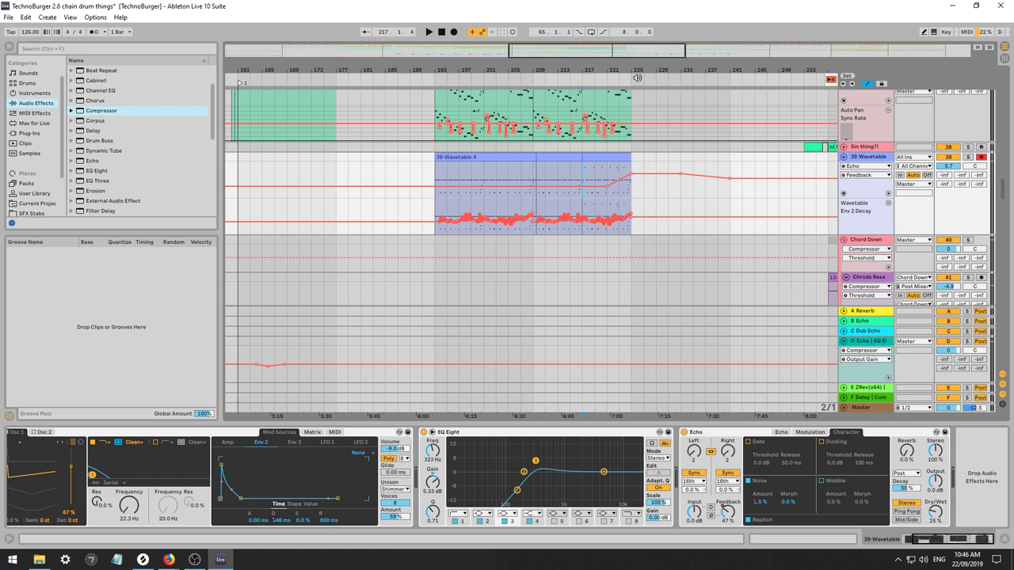
{"action": "left_click", "coordinate": [637, 190]}
Insert a new MIDI clip at bar 225 with a C#2 note at its start.
{"action": "key", "text": "ctrl+shift+m"}
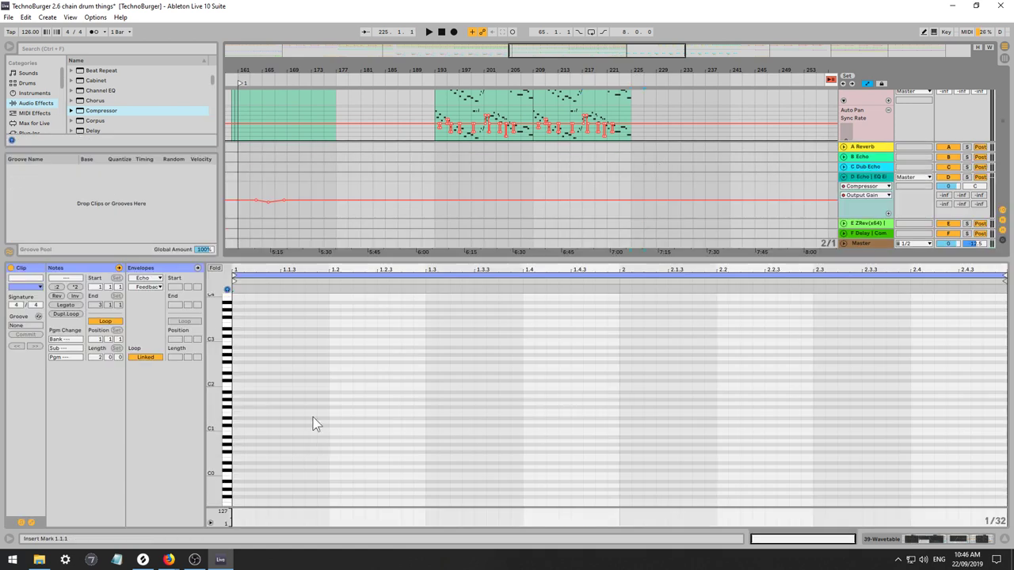
{"action": "left_click", "coordinate": [235, 380]}
{"action": "left_click", "coordinate": [655, 114]}
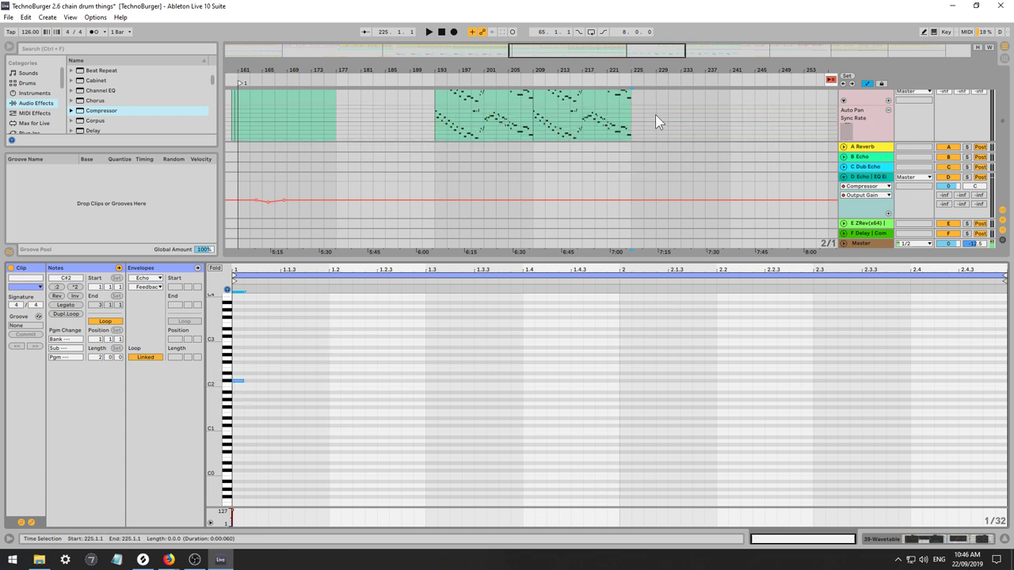
{"action": "scroll", "coordinate": [655, 114], "scroll_direction": "down", "scroll_amount": 5}
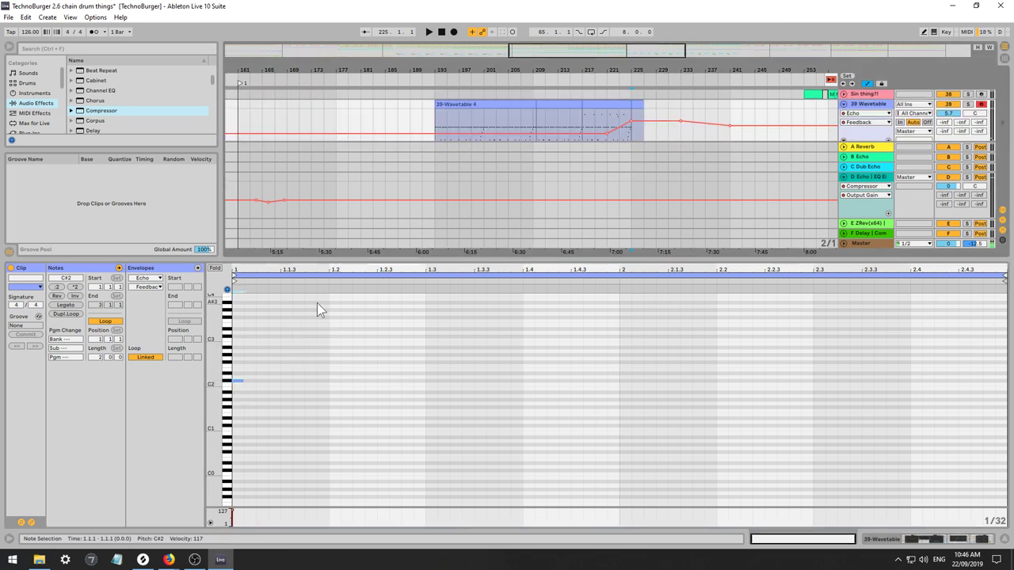
{"action": "left_click_drag", "start_coordinate": [648, 68], "coordinate": [555, 162]}
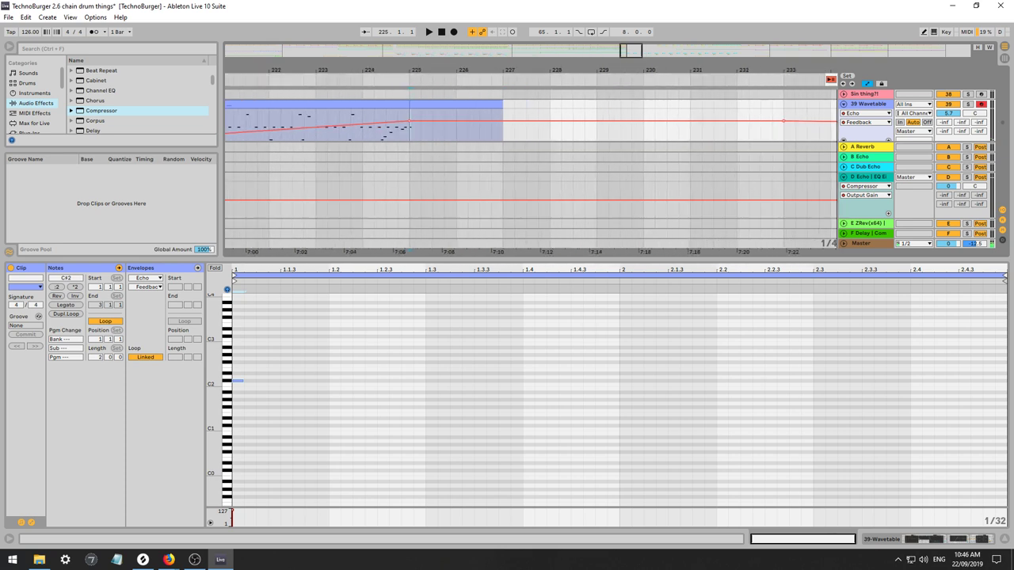
{"action": "key", "text": "space"}
{"action": "key", "text": "space"}
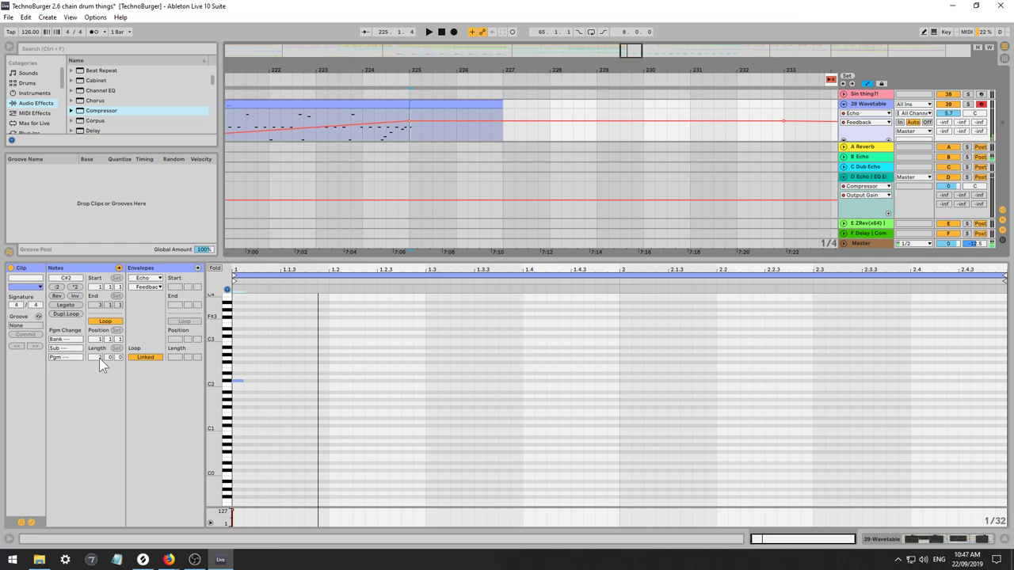
Set the clip loop length to 0.0.3, stretch it to bar 229, and consolidate into one 4-bar clip.
{"action": "left_click_drag", "start_coordinate": [99, 358], "coordinate": [99, 400]}
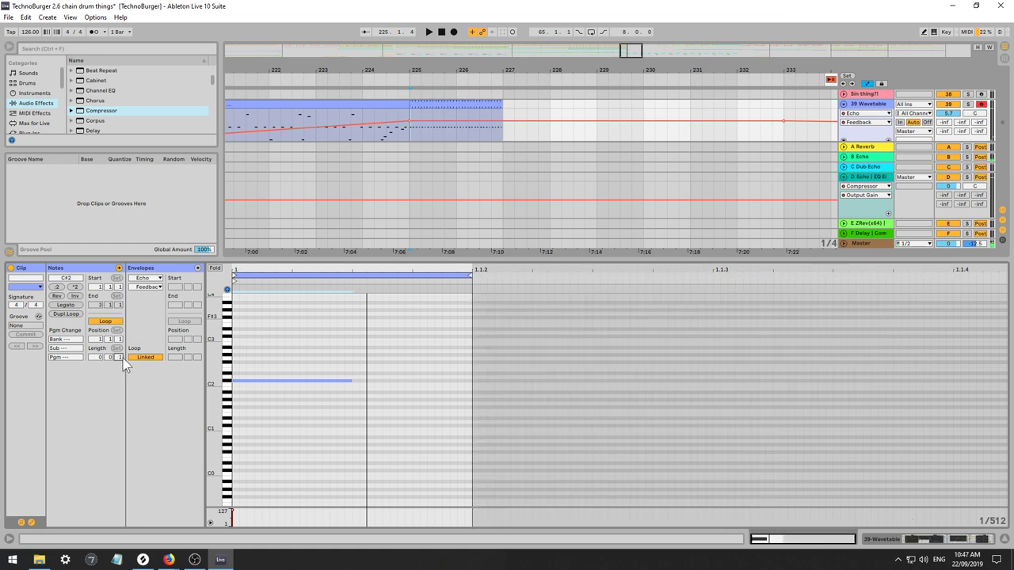
{"action": "key", "text": "Up"}
{"action": "key", "text": "Up"}
{"action": "key", "text": "space"}
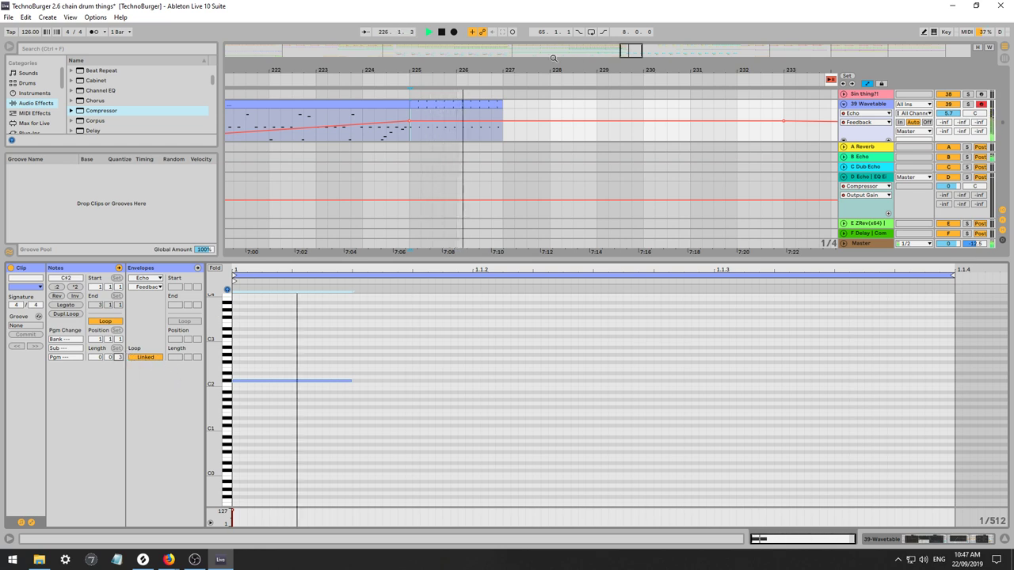
{"action": "key", "text": "space"}
{"action": "left_click", "coordinate": [500, 104]}
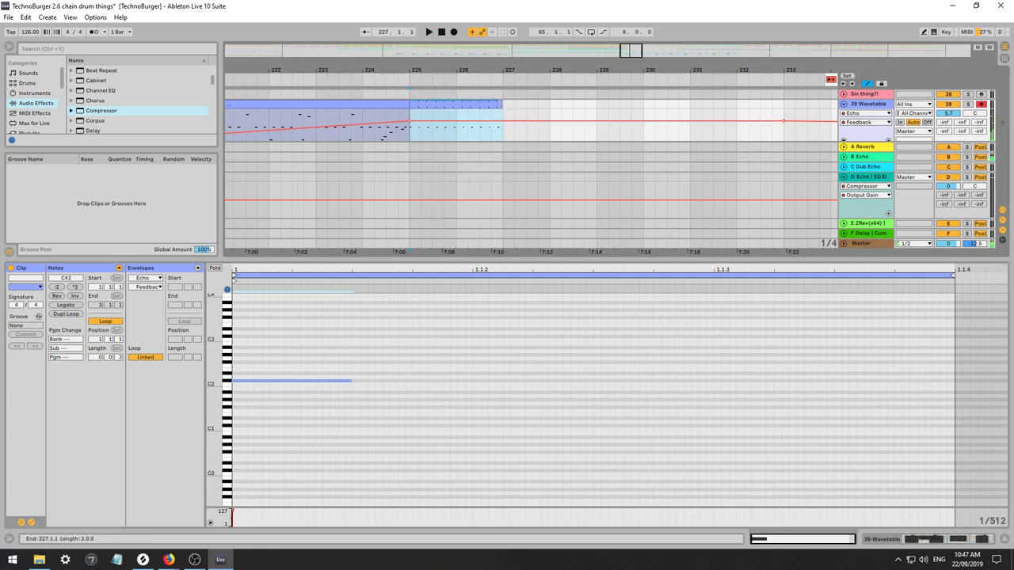
{"action": "left_click_drag", "start_coordinate": [501, 104], "coordinate": [596, 104]}
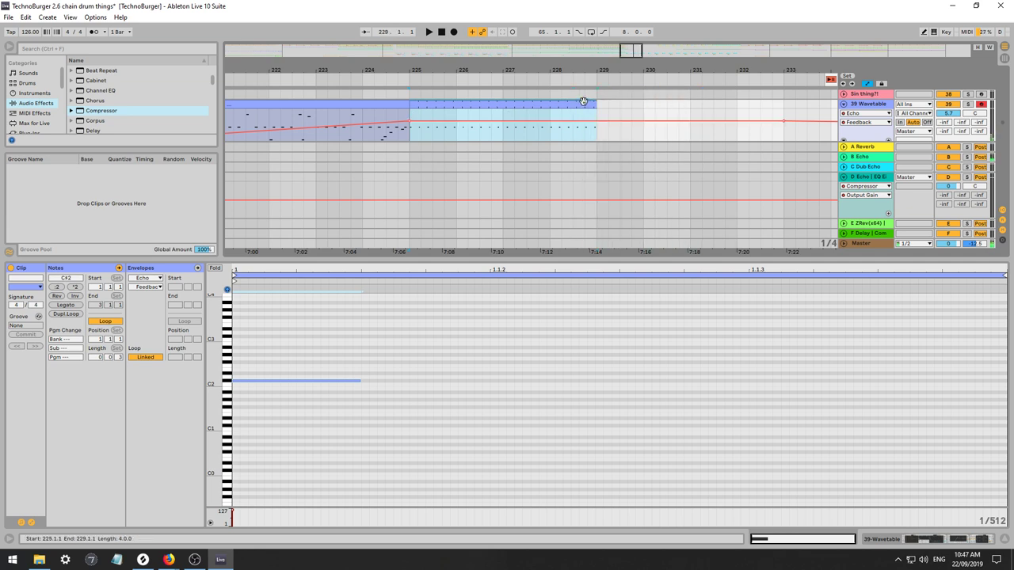
{"action": "key", "text": "ctrl+j"}
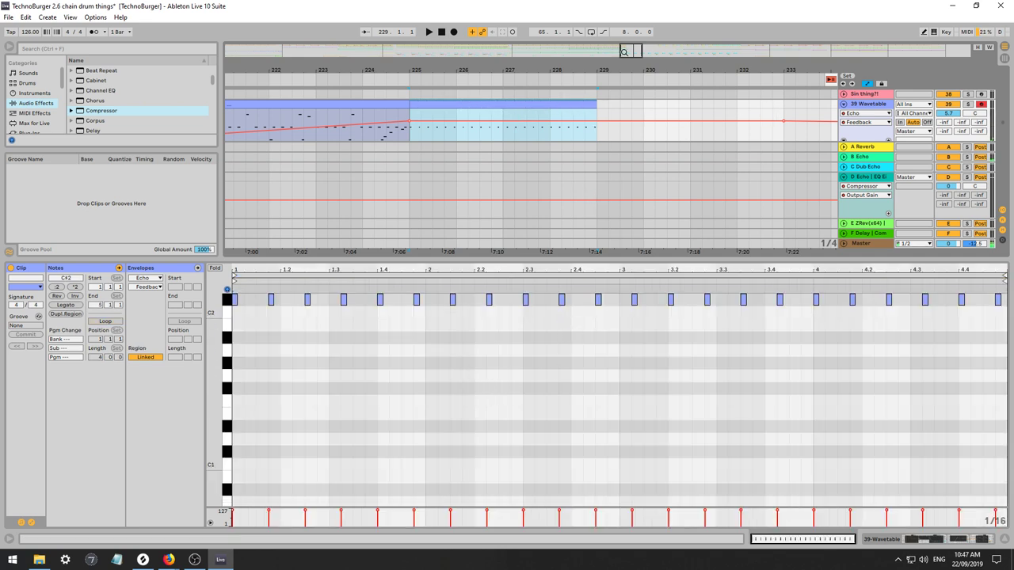
Play the extended melody from bar 223.3.1, then stop and reset to the song start.
{"action": "left_click_drag", "start_coordinate": [629, 50], "coordinate": [629, 19]}
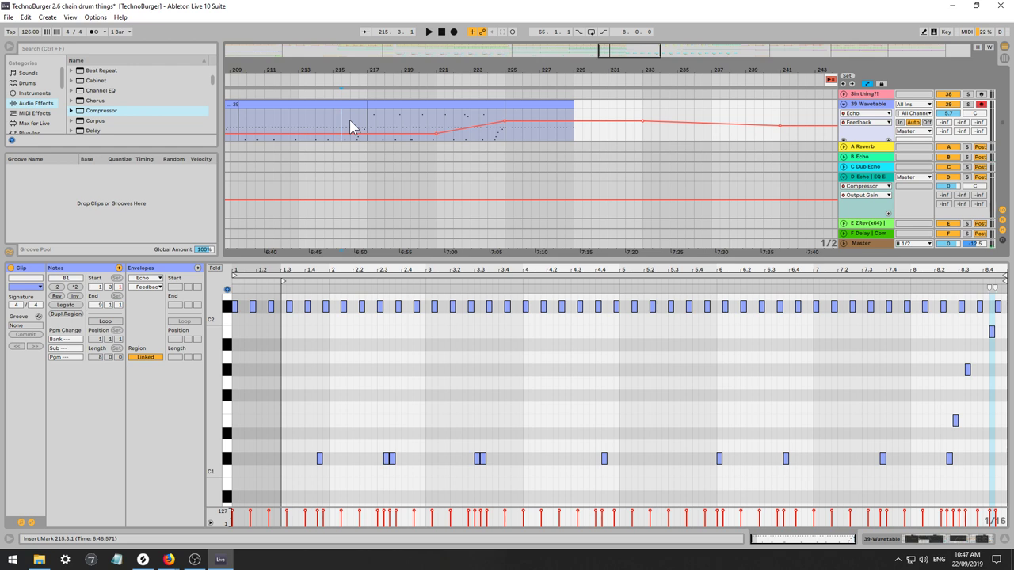
{"action": "key", "text": "space"}
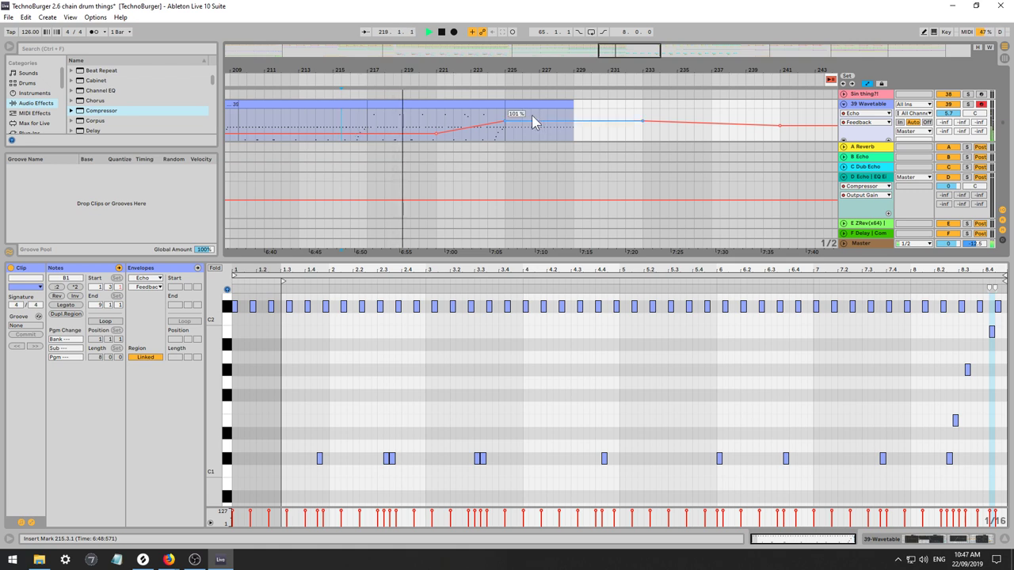
{"action": "left_click", "coordinate": [476, 139]}
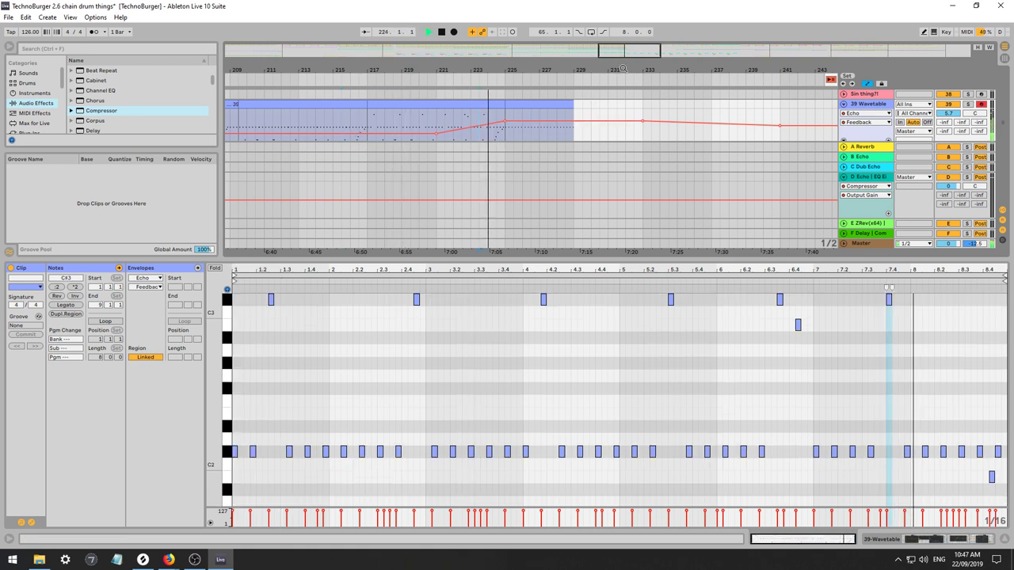
{"action": "left_click_drag", "start_coordinate": [626, 43], "coordinate": [418, 51]}
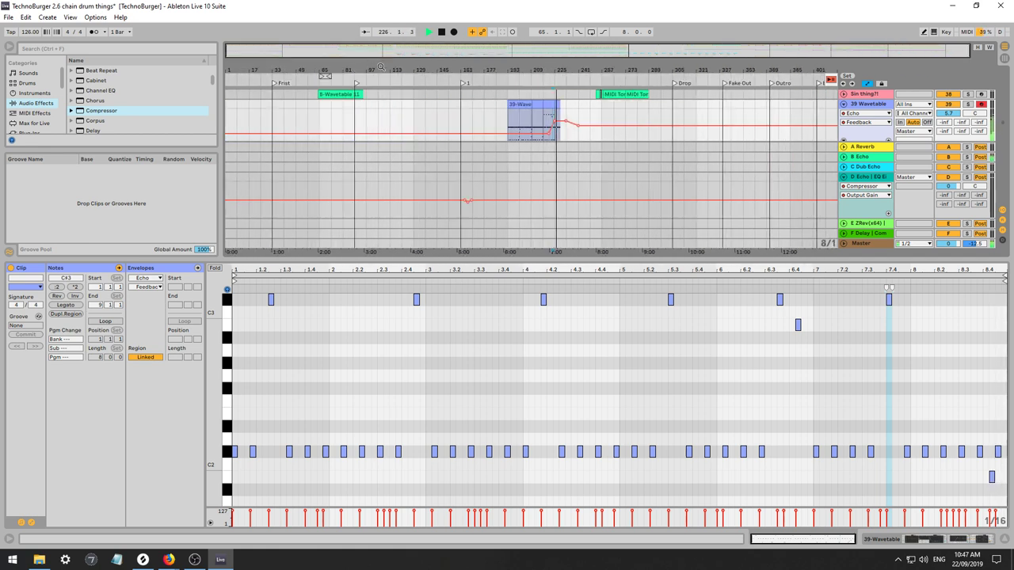
{"action": "key", "text": "space"}
{"action": "left_click", "coordinate": [231, 112]}
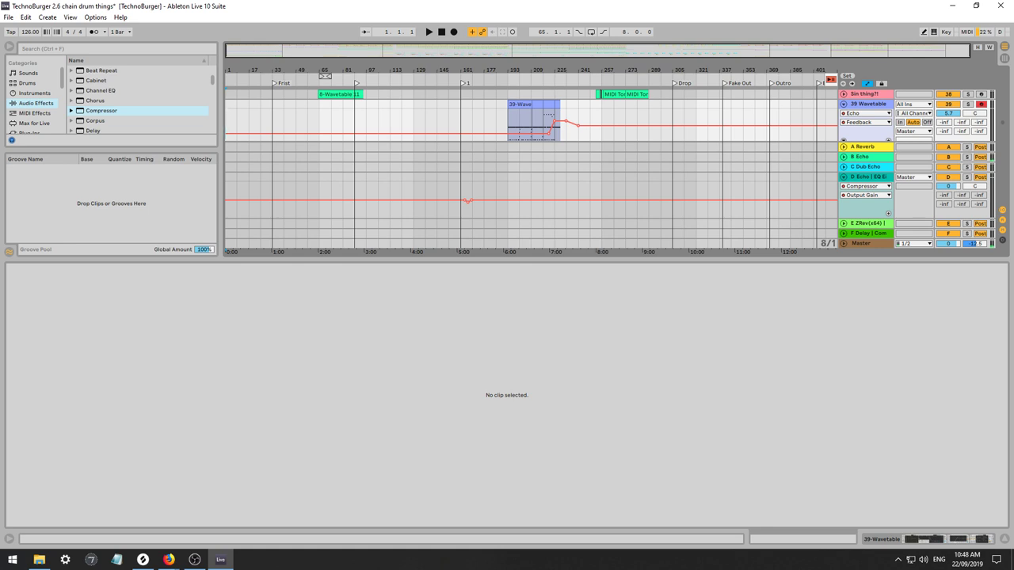
{"action": "key", "text": "space"}
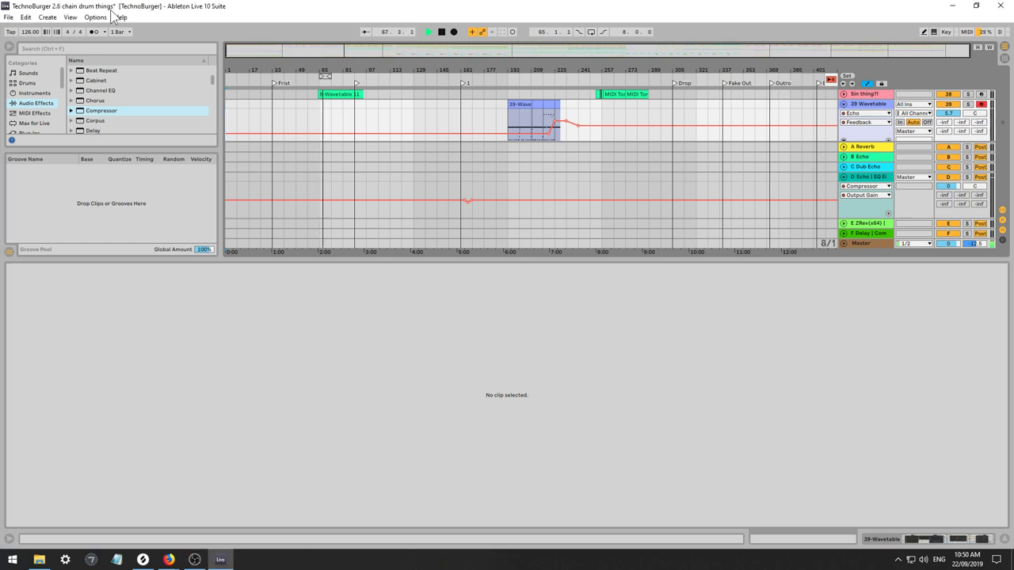
Listen to the TechnoBurger set playing in the Session View mixer with all channel meters.
{"action": "key", "text": "Tab"}
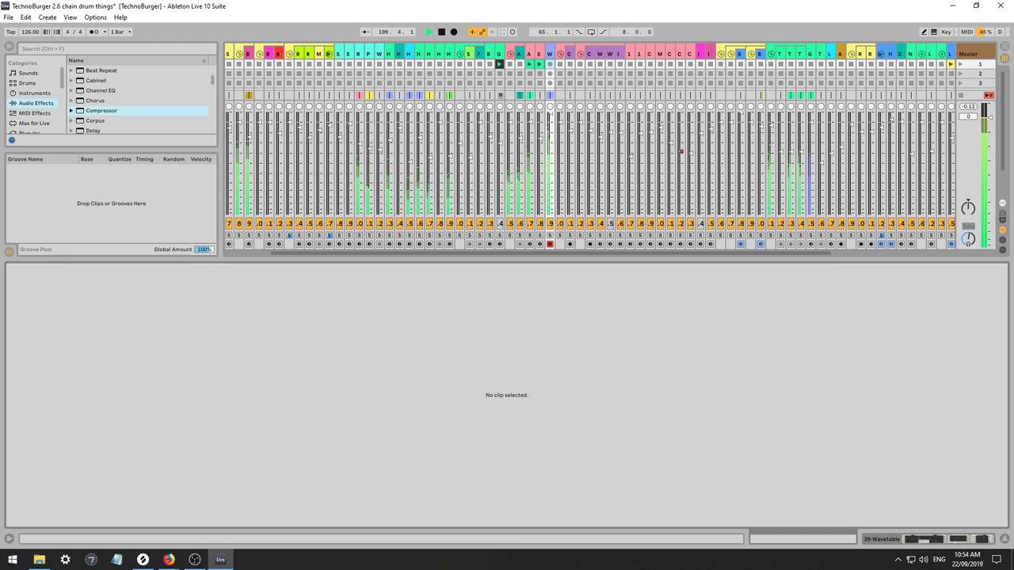
{"action": "key", "text": "alt+Tab"}
Return focus to Live and bring back Arrangement View while the song keeps playing.
{"action": "left_click", "coordinate": [318, 373]}
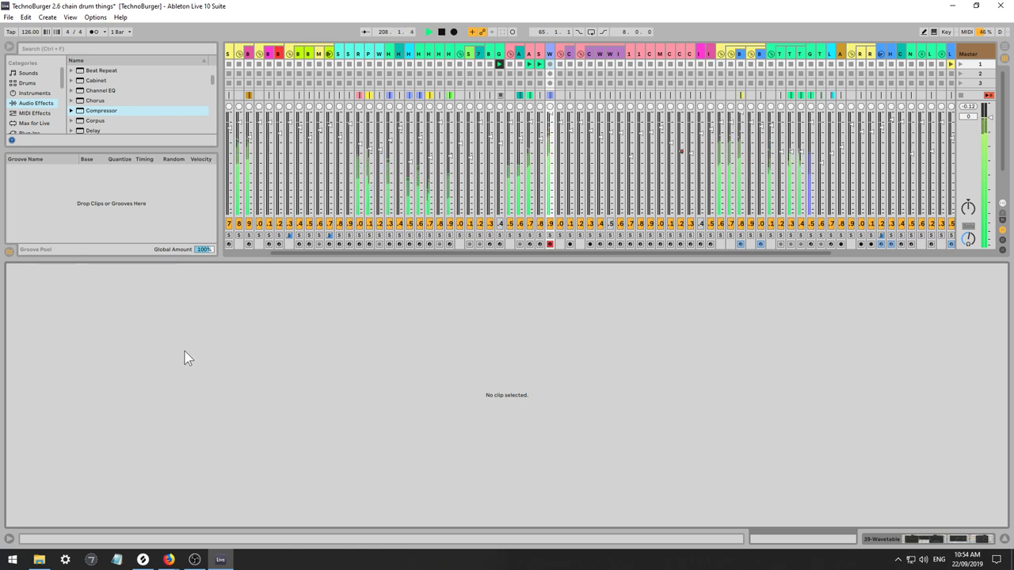
{"action": "key", "text": "Tab"}
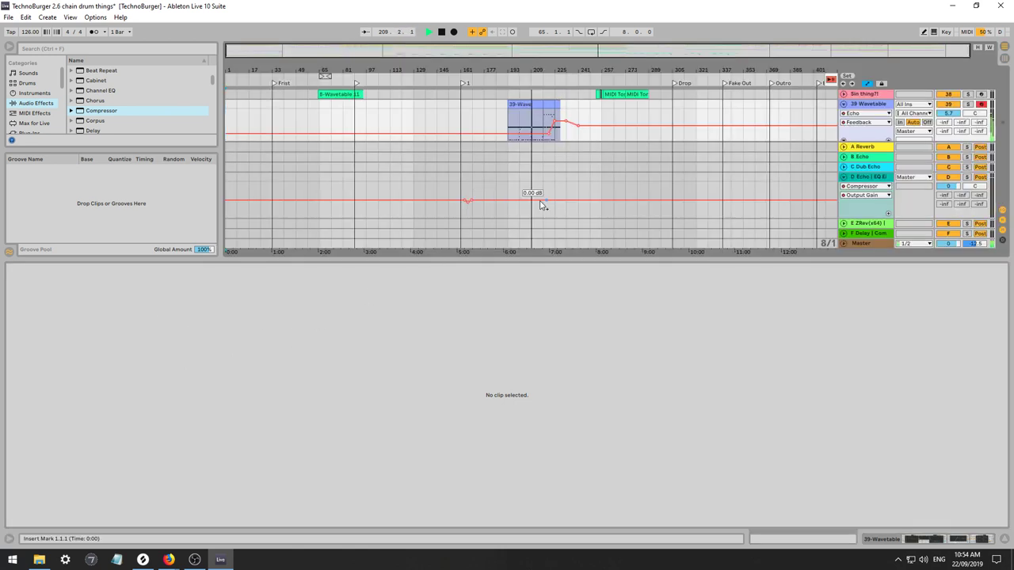
Stop playback, enlarge the arrangement area, and zoom in on the later sections from bar 305.
{"action": "key", "text": "space"}
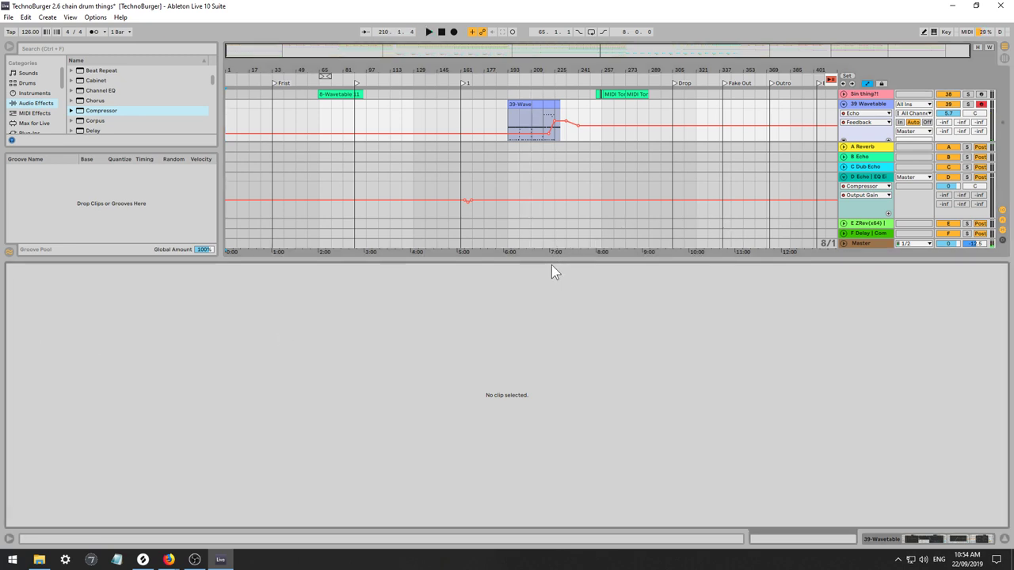
{"action": "left_click_drag", "start_coordinate": [546, 261], "coordinate": [538, 361]}
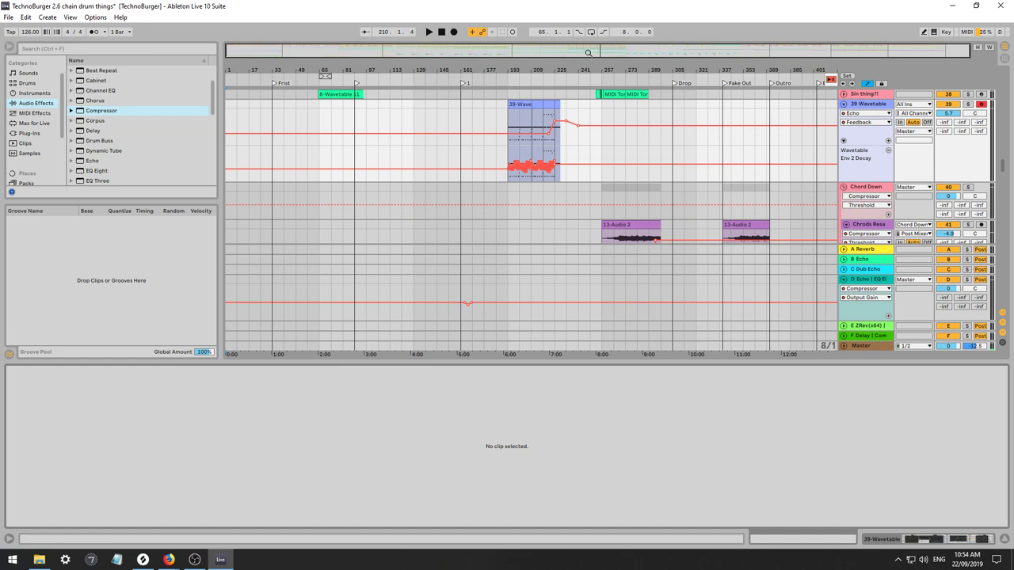
{"action": "left_click_drag", "start_coordinate": [588, 53], "coordinate": [784, 129]}
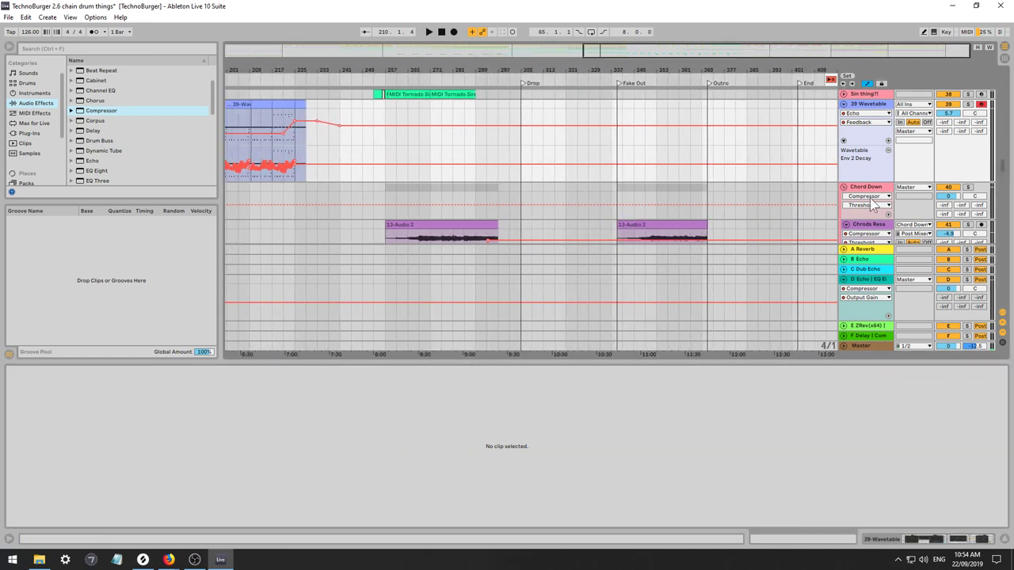
{"action": "scroll", "coordinate": [999, 173], "scroll_direction": "up", "scroll_amount": 10}
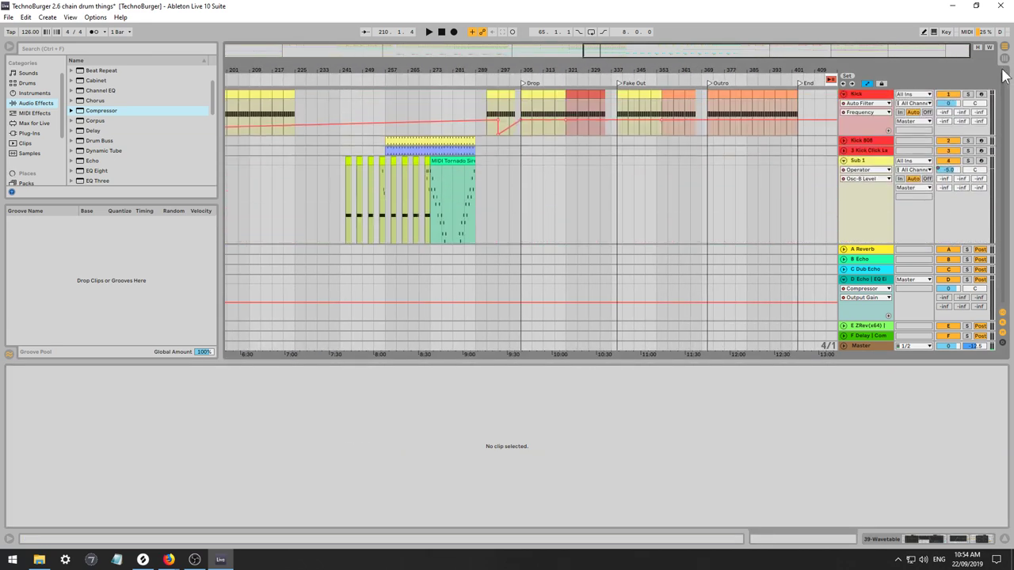
{"action": "left_click_drag", "start_coordinate": [640, 50], "coordinate": [704, 68]}
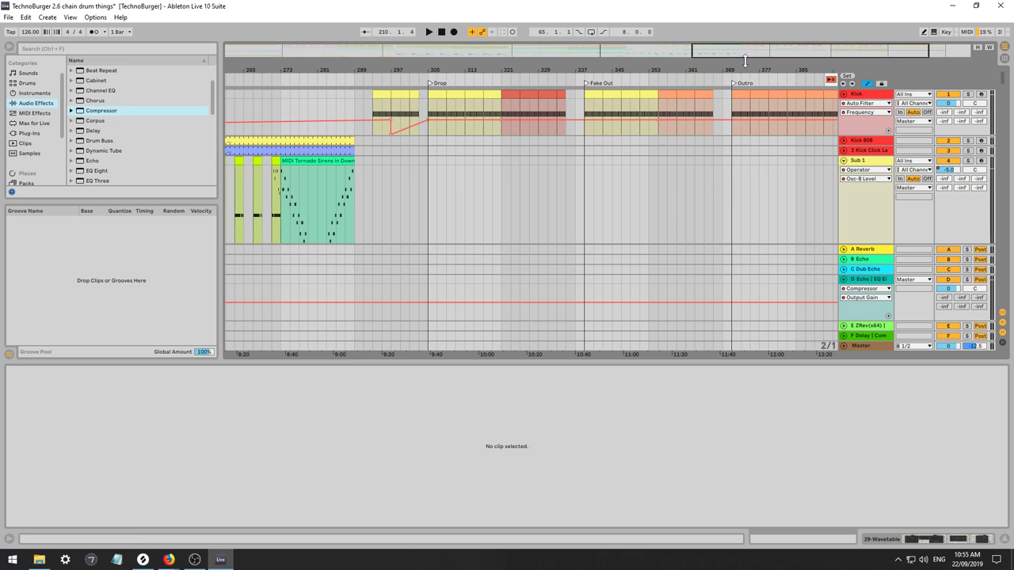
{"action": "left_click_drag", "start_coordinate": [741, 53], "coordinate": [761, 54]}
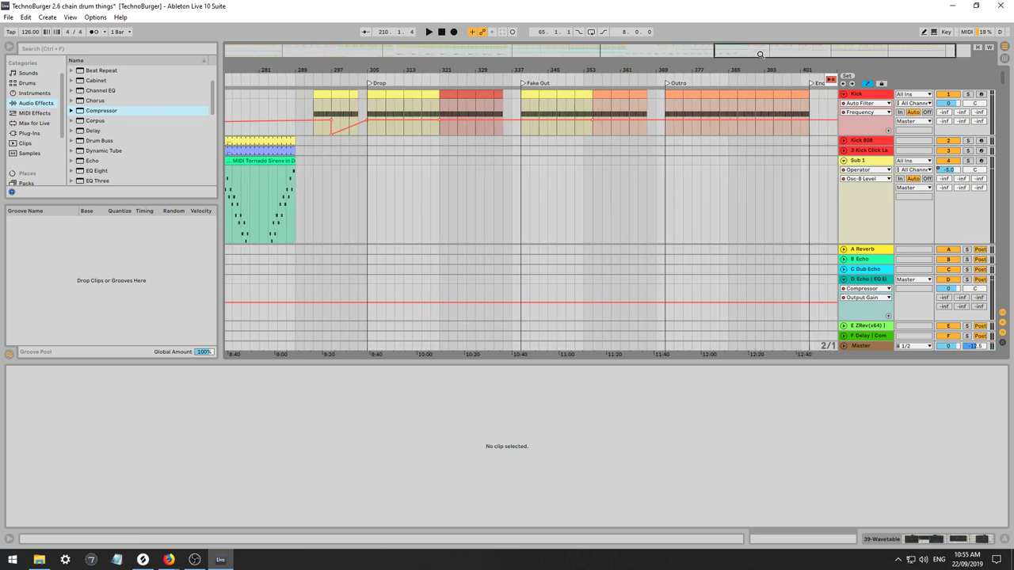
{"action": "left_click", "coordinate": [369, 208]}
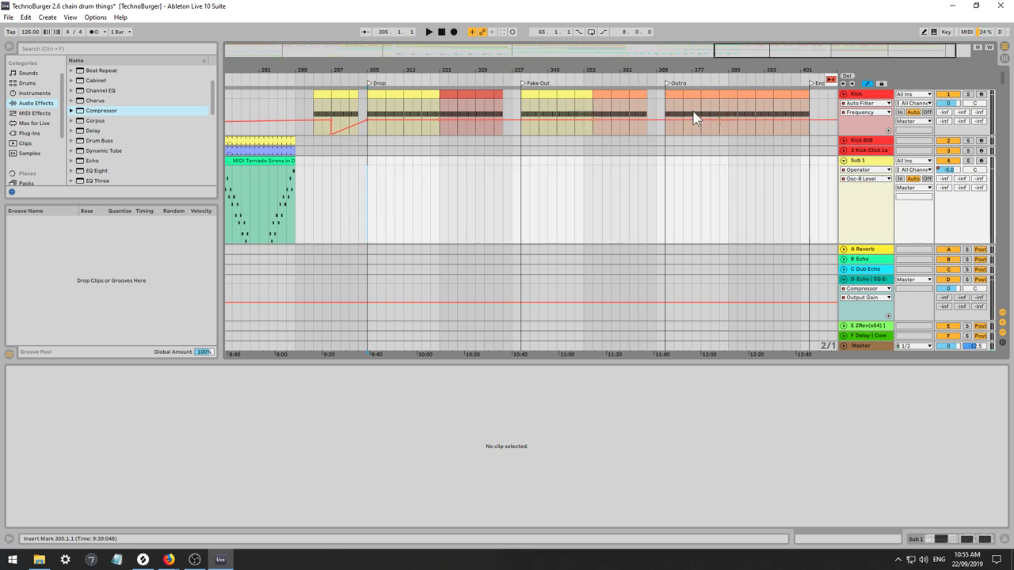
{"action": "scroll", "coordinate": [443, 229], "scroll_direction": "down", "scroll_amount": 2}
{"action": "scroll", "coordinate": [450, 226], "scroll_direction": "up", "scroll_amount": 2}
{"action": "left_click_drag", "start_coordinate": [736, 55], "coordinate": [747, 57]}
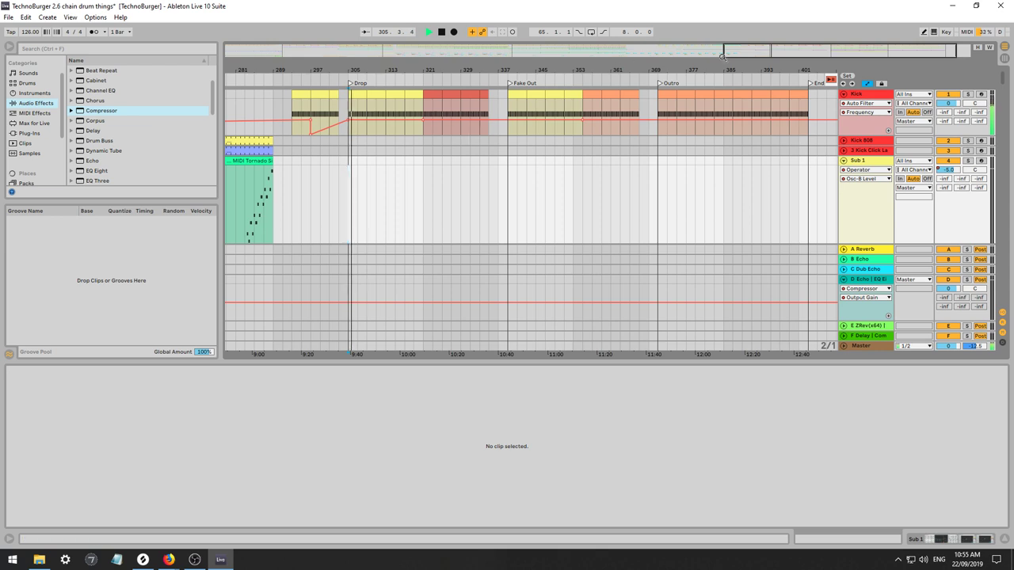
{"action": "key", "text": "space"}
Zoom in around Fake Out and play from bar 335, just before it.
{"action": "left_click_drag", "start_coordinate": [747, 53], "coordinate": [763, 53]}
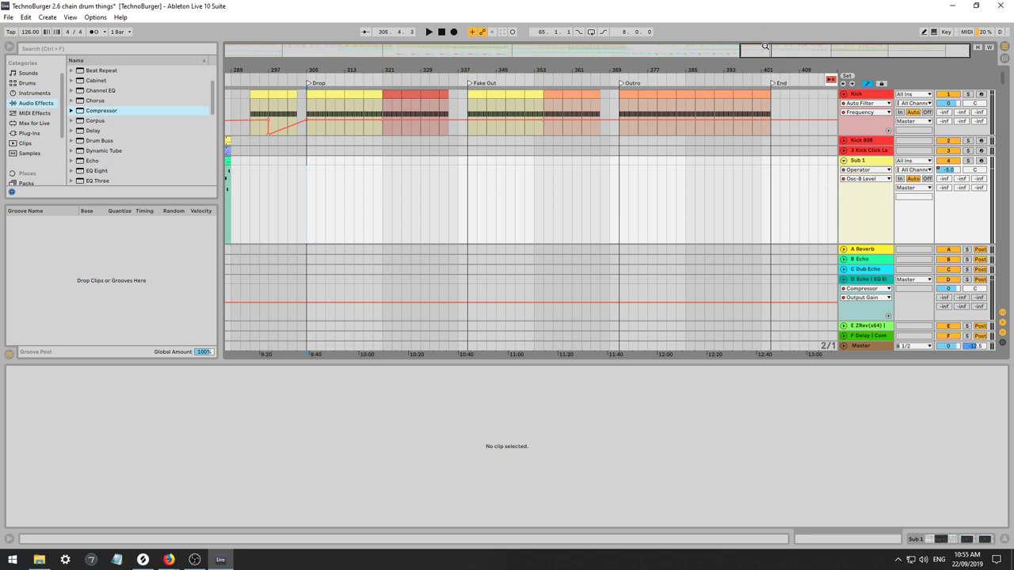
{"action": "left_click_drag", "start_coordinate": [765, 46], "coordinate": [766, 60]}
{"action": "left_click", "coordinate": [478, 207]}
{"action": "key", "text": "space"}
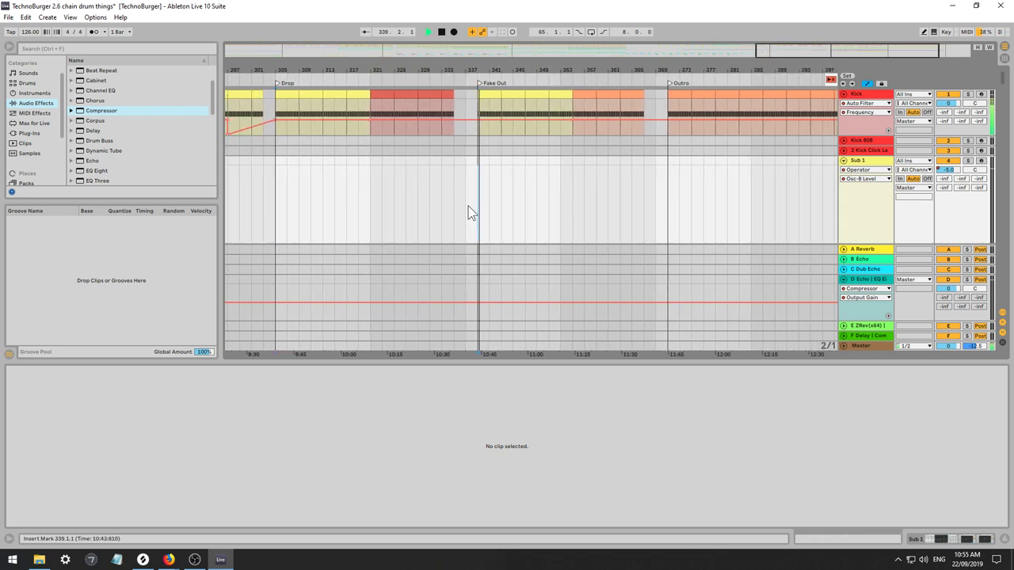
{"action": "key", "text": "space"}
{"action": "left_click", "coordinate": [455, 213]}
{"action": "key", "text": "space"}
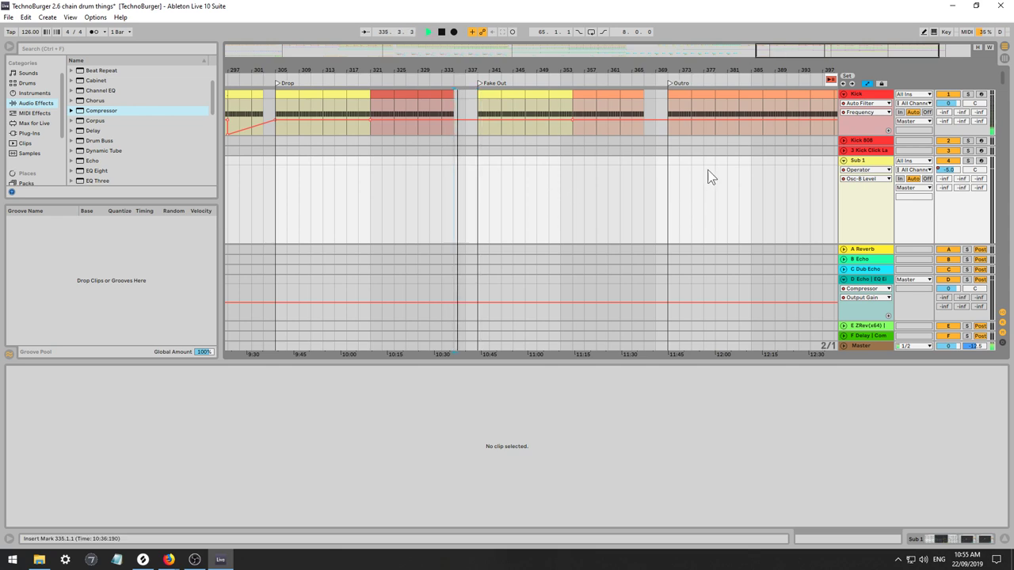
{"action": "scroll", "coordinate": [706, 177], "scroll_direction": "down", "scroll_amount": 5}
{"action": "scroll", "coordinate": [620, 199], "scroll_direction": "down", "scroll_amount": 2}
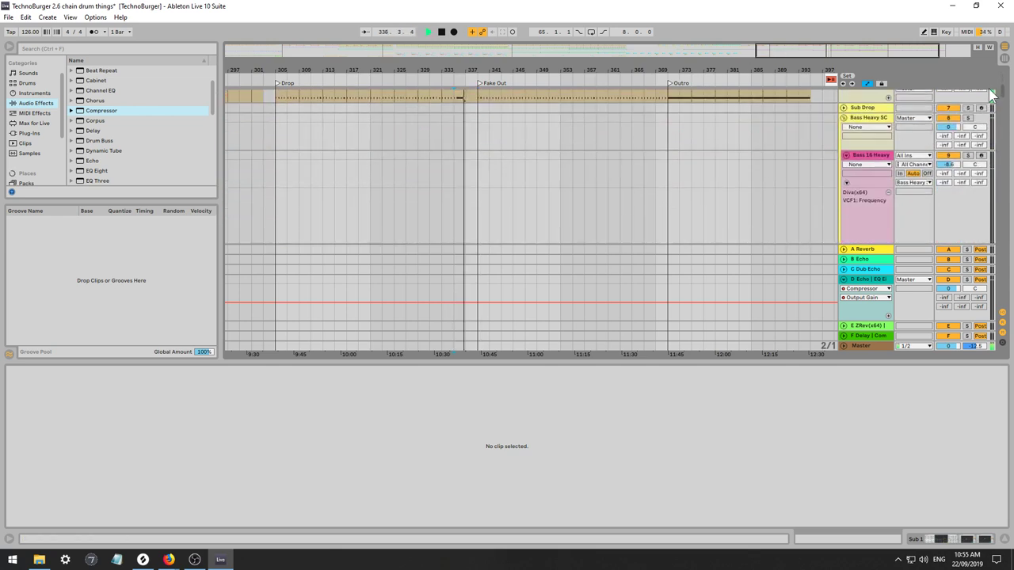
Switch off tracks 47 and 48.
{"action": "mouse_move", "coordinate": [1002, 92]}
{"action": "left_mouse_down"}
{"action": "mouse_move", "coordinate": [998, 153]}
{"action": "mouse_move", "coordinate": [987, 63]}
{"action": "mouse_move", "coordinate": [987, 94]}
{"action": "left_mouse_up"}
{"action": "scroll", "coordinate": [649, 153], "scroll_direction": "down", "scroll_amount": 2}
{"action": "scroll", "coordinate": [649, 153], "scroll_direction": "down", "scroll_amount": 5}
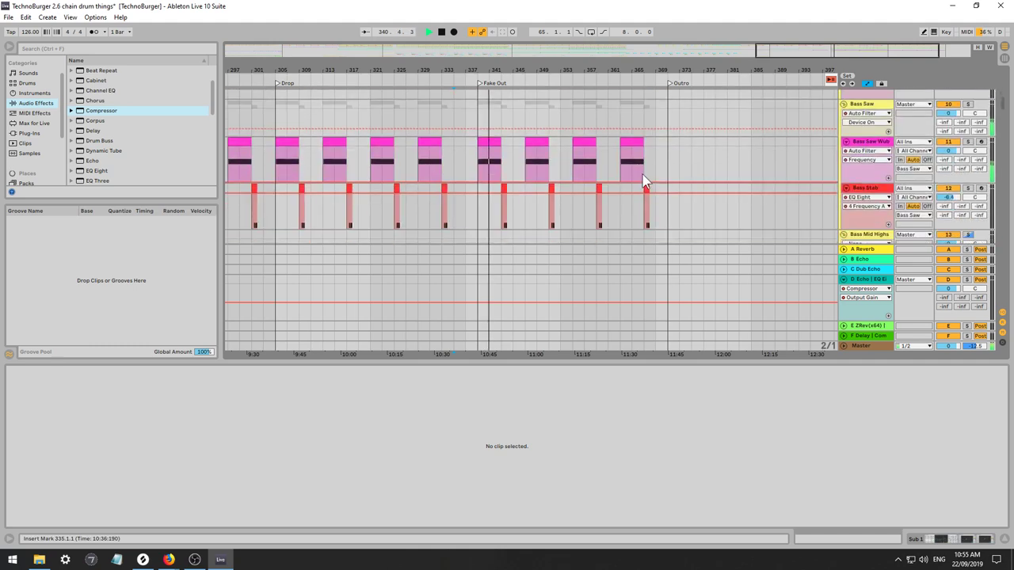
{"action": "scroll", "coordinate": [645, 175], "scroll_direction": "up", "scroll_amount": 1}
{"action": "scroll", "coordinate": [646, 175], "scroll_direction": "down", "scroll_amount": 2}
{"action": "scroll", "coordinate": [645, 175], "scroll_direction": "down", "scroll_amount": 15}
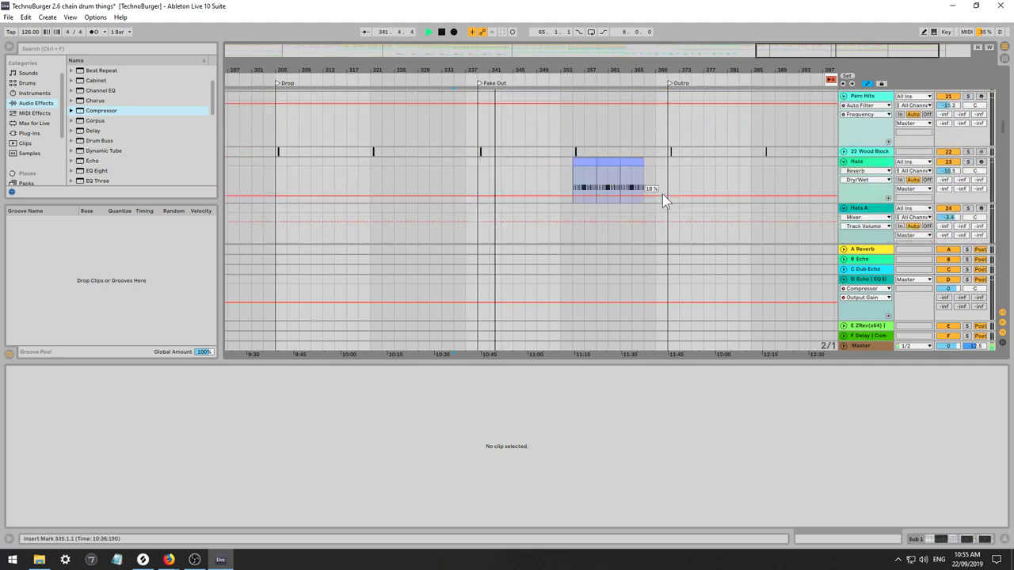
{"action": "scroll", "coordinate": [717, 186], "scroll_direction": "down", "scroll_amount": 10}
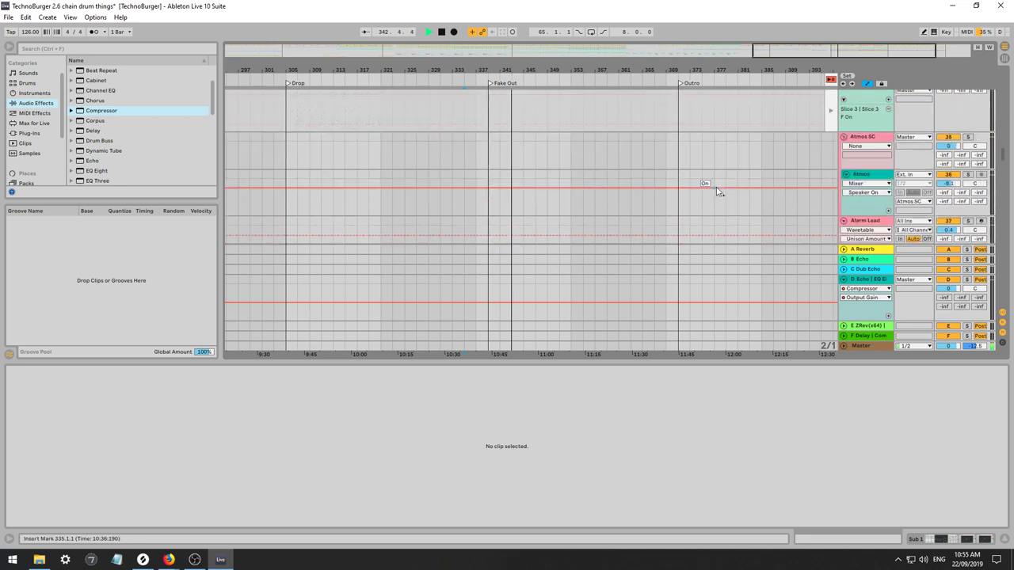
{"action": "scroll", "coordinate": [719, 188], "scroll_direction": "down", "scroll_amount": 6}
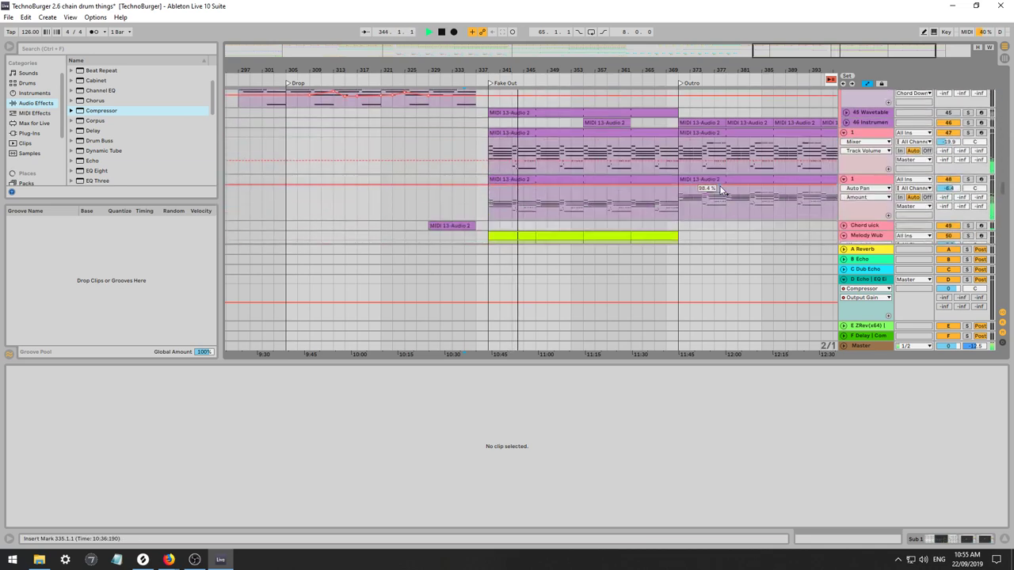
{"action": "left_click", "coordinate": [945, 133]}
{"action": "left_click", "coordinate": [946, 180]}
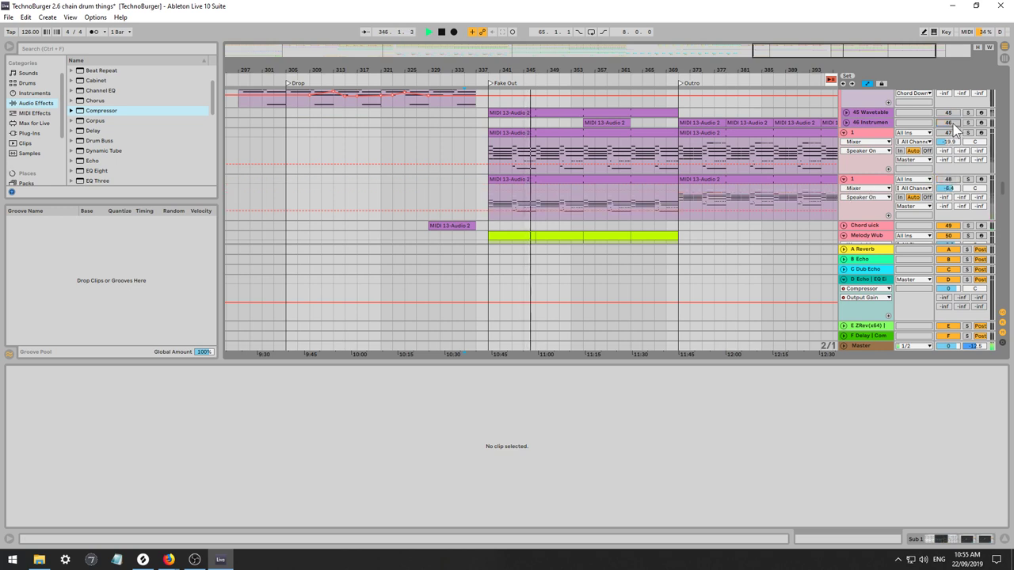
Set the insert point at bar 333 and bring the Fake Out section back into view.
{"action": "left_click", "coordinate": [452, 183]}
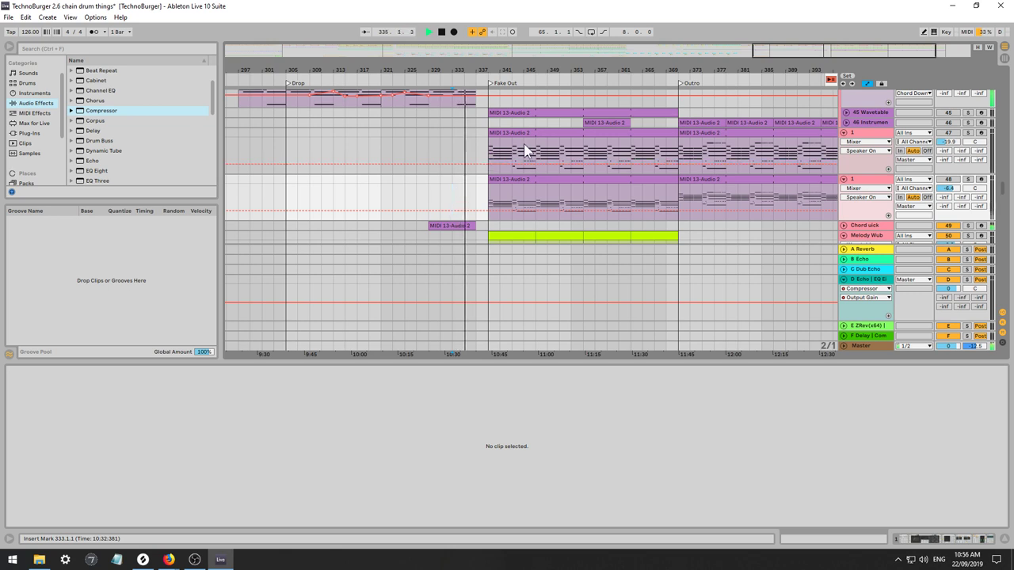
{"action": "left_click", "coordinate": [545, 54]}
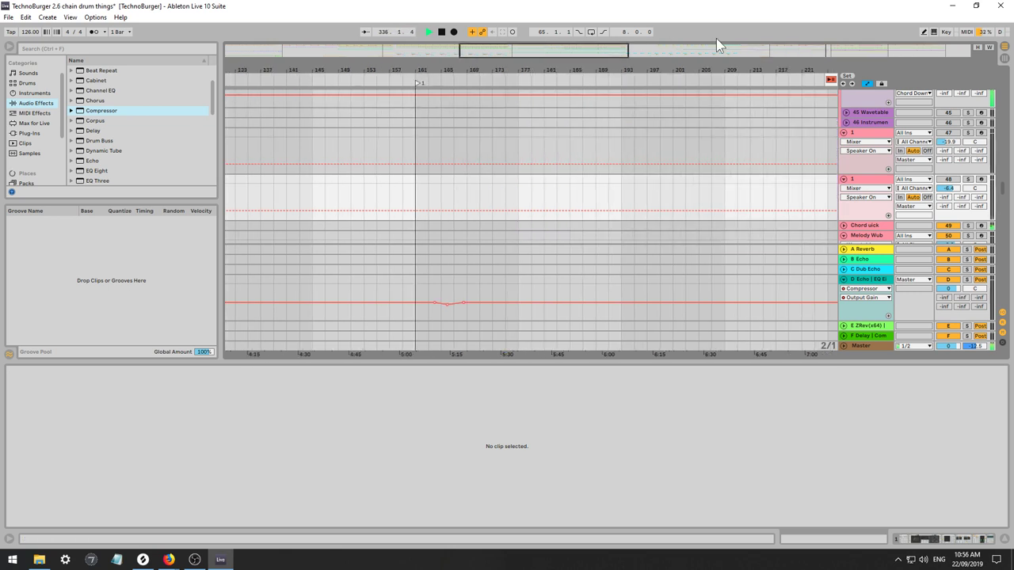
{"action": "left_click", "coordinate": [828, 49]}
{"action": "scroll", "coordinate": [660, 135], "scroll_direction": "down", "scroll_amount": 2}
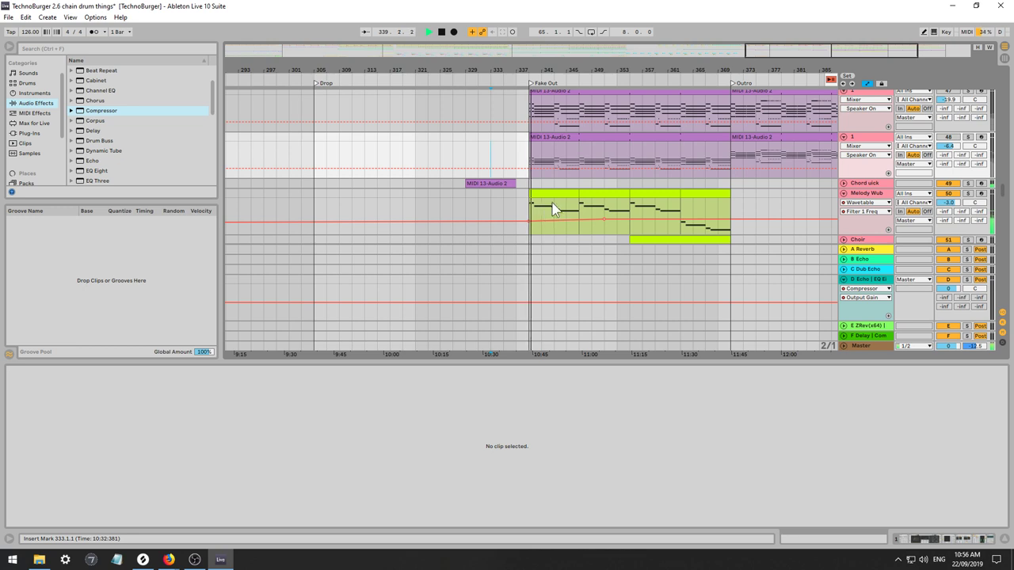
Solo Melody Wub, stop playback, and show its JN6 Double Saws Wavetable synth.
{"action": "left_click", "coordinate": [968, 194]}
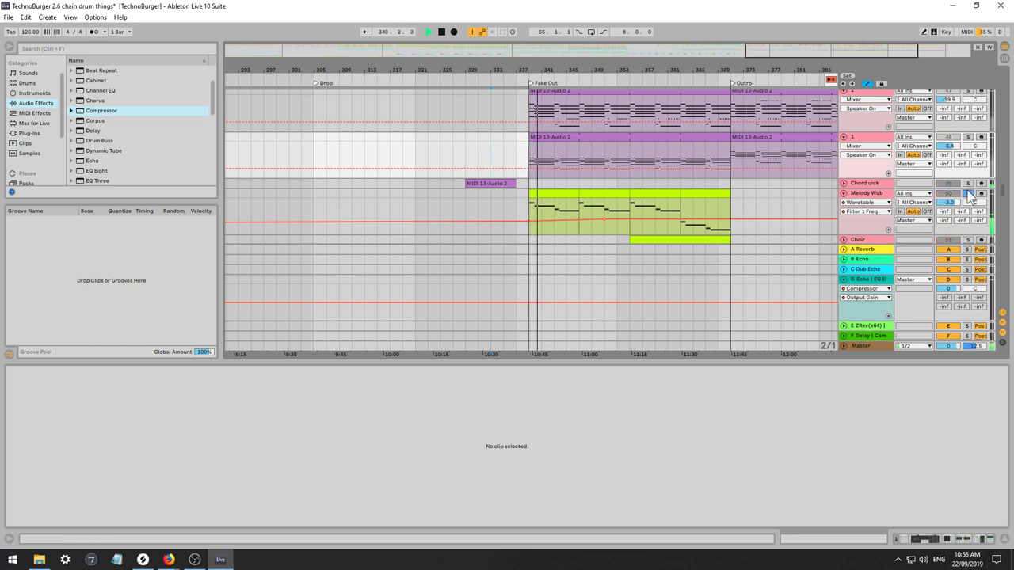
{"action": "key", "text": "space"}
{"action": "scroll", "coordinate": [757, 192], "scroll_direction": "down", "scroll_amount": 2}
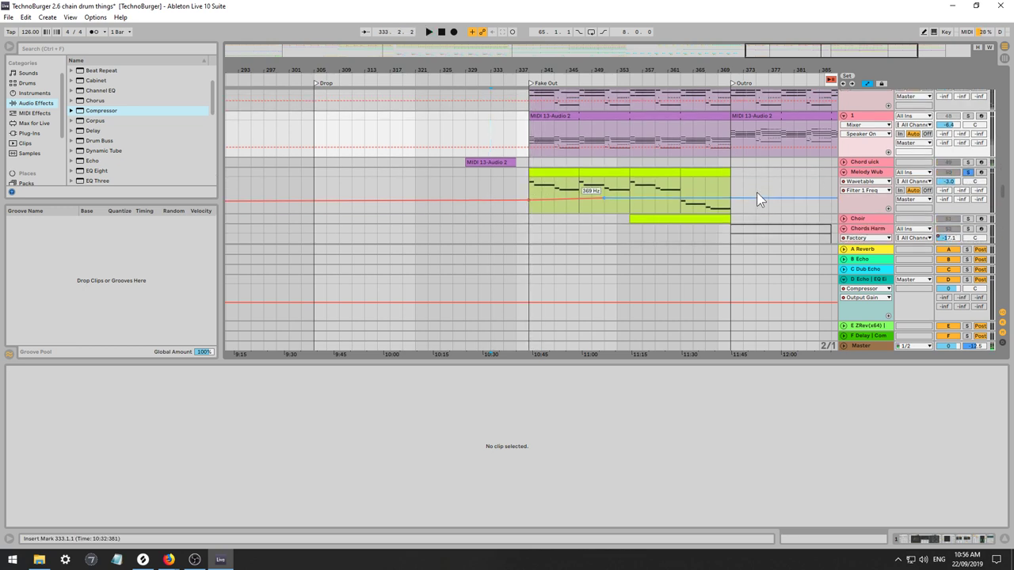
{"action": "left_click", "coordinate": [868, 162]}
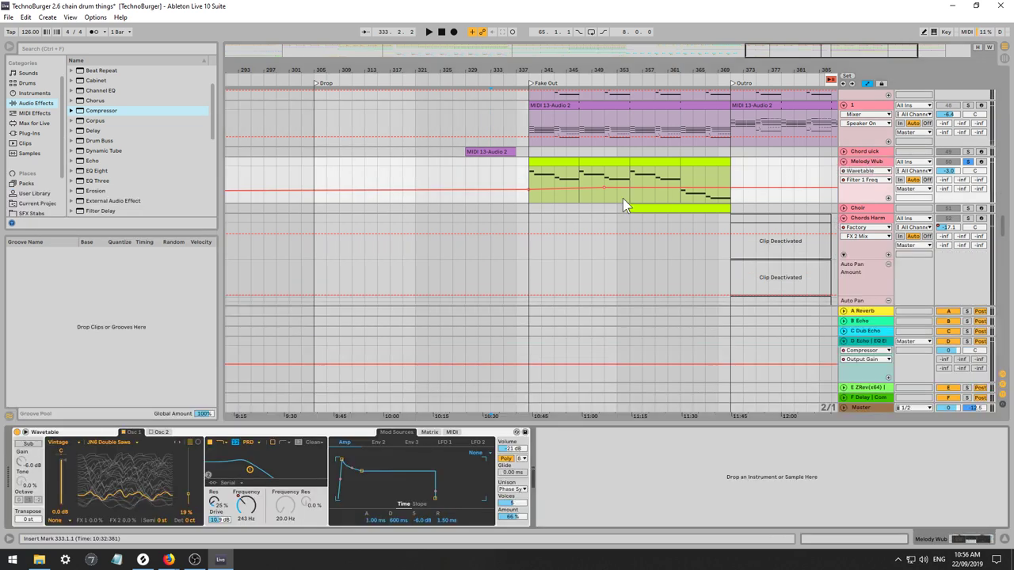
Create a new MIDI track and copy Melody Wub's bar 337–345 phrase into it.
{"action": "key", "text": "ctrl+shift+t"}
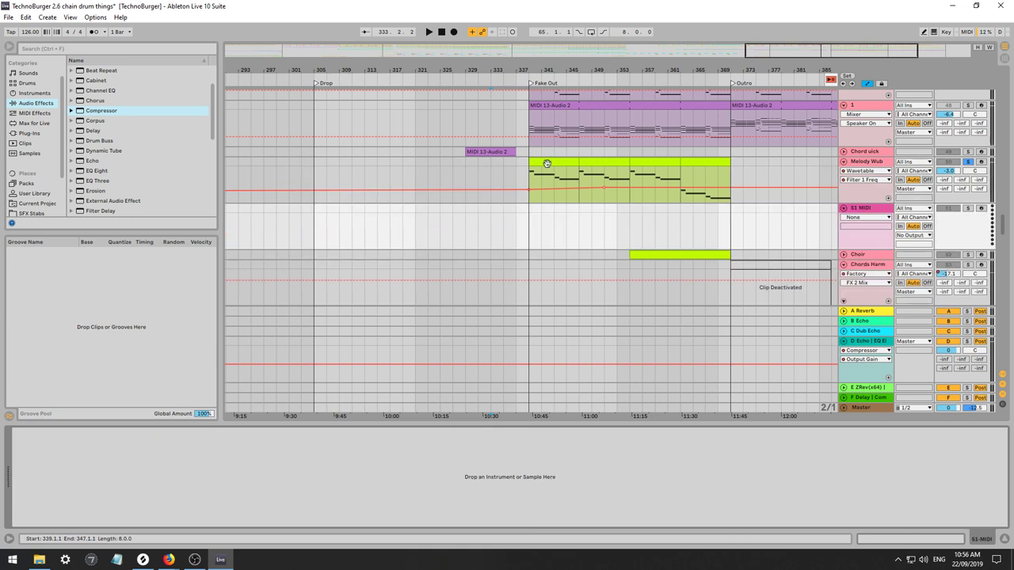
{"action": "left_click", "coordinate": [544, 167]}
{"action": "left_click_drag", "start_coordinate": [549, 196], "coordinate": [537, 211]}
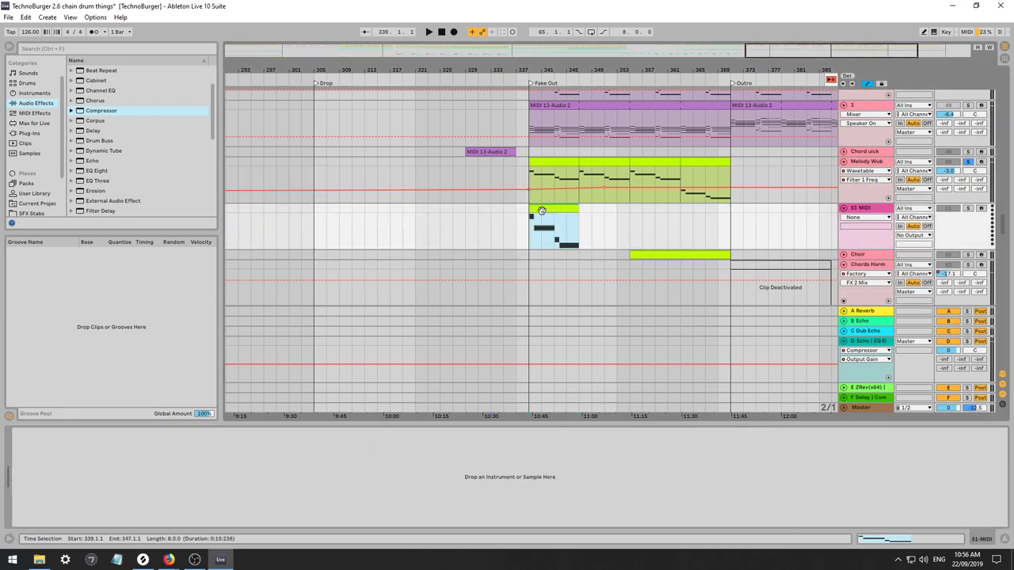
{"action": "key", "text": "space"}
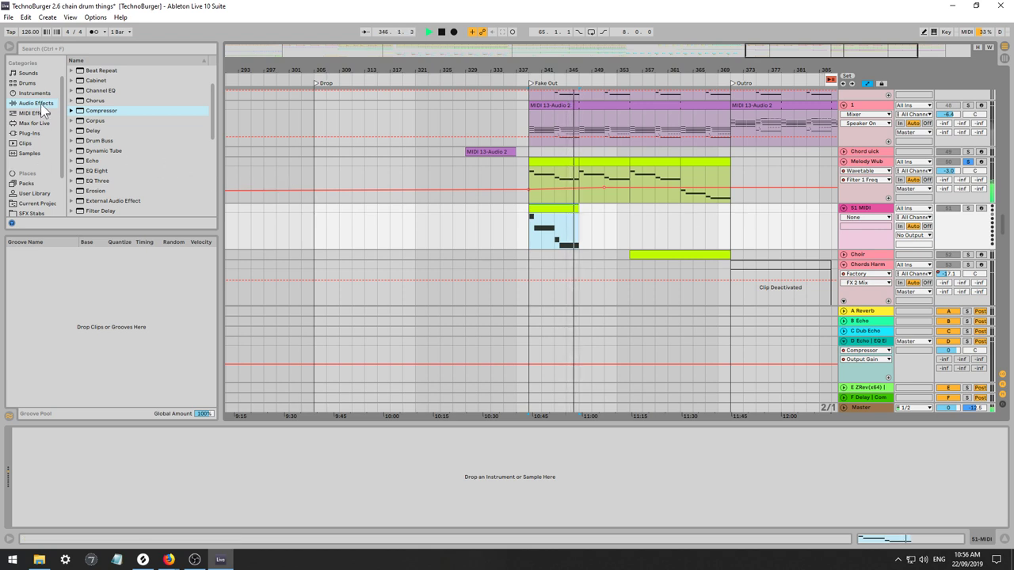
{"action": "scroll", "coordinate": [145, 167], "scroll_direction": "down", "scroll_amount": 3}
{"action": "key", "text": "space"}
{"action": "scroll", "coordinate": [127, 178], "scroll_direction": "down", "scroll_amount": 2}
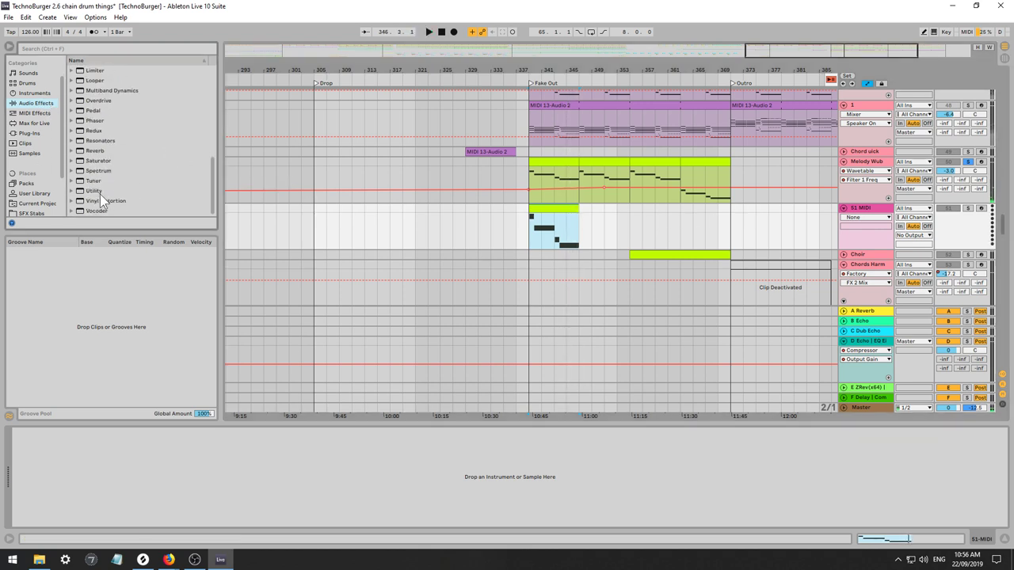
Load Wavetable onto the new track and raise oscillator 1's wavetable position.
{"action": "left_click", "coordinate": [37, 93]}
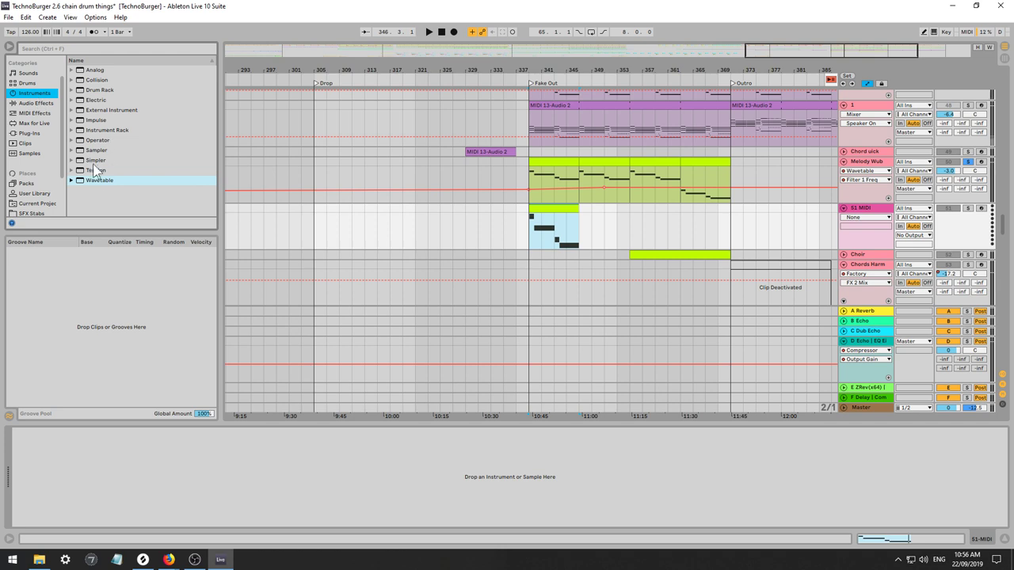
{"action": "double_click", "coordinate": [93, 180]}
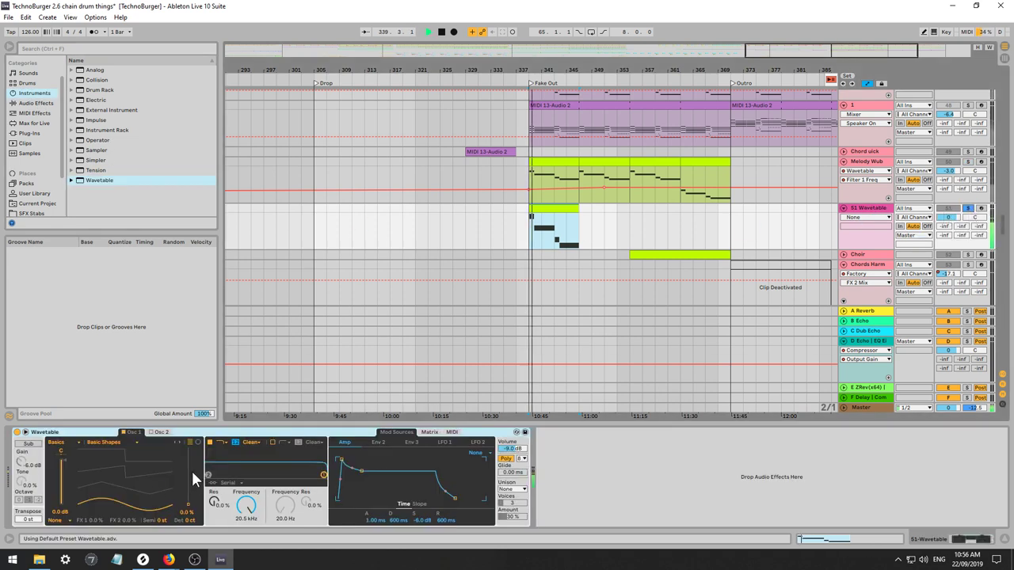
{"action": "left_click_drag", "start_coordinate": [189, 475], "coordinate": [189, 441]}
{"action": "key", "text": "space"}
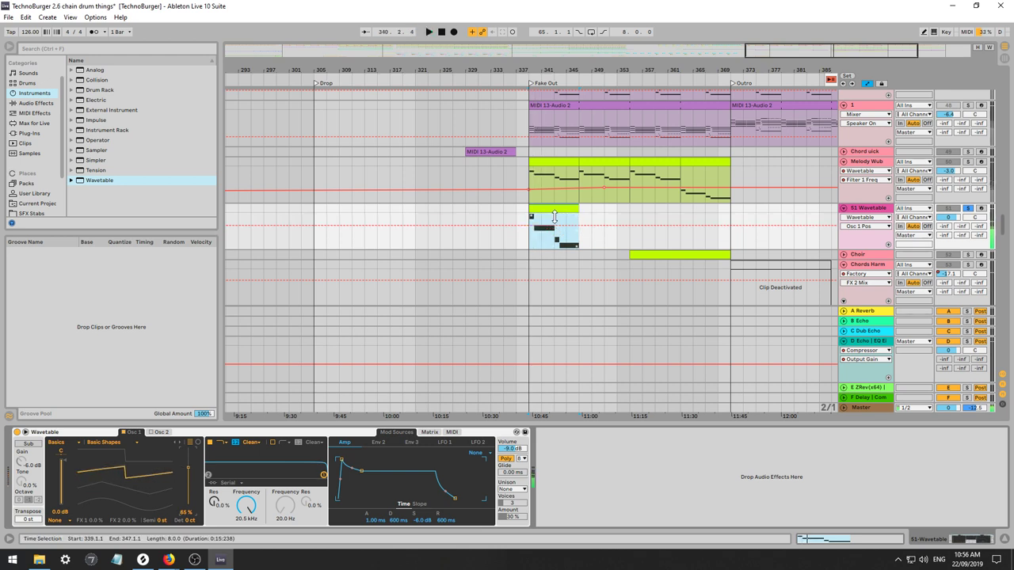
Transpose the copied clip's notes up an octave and play them back.
{"action": "double_click", "coordinate": [567, 209]}
{"action": "left_click", "coordinate": [432, 440]}
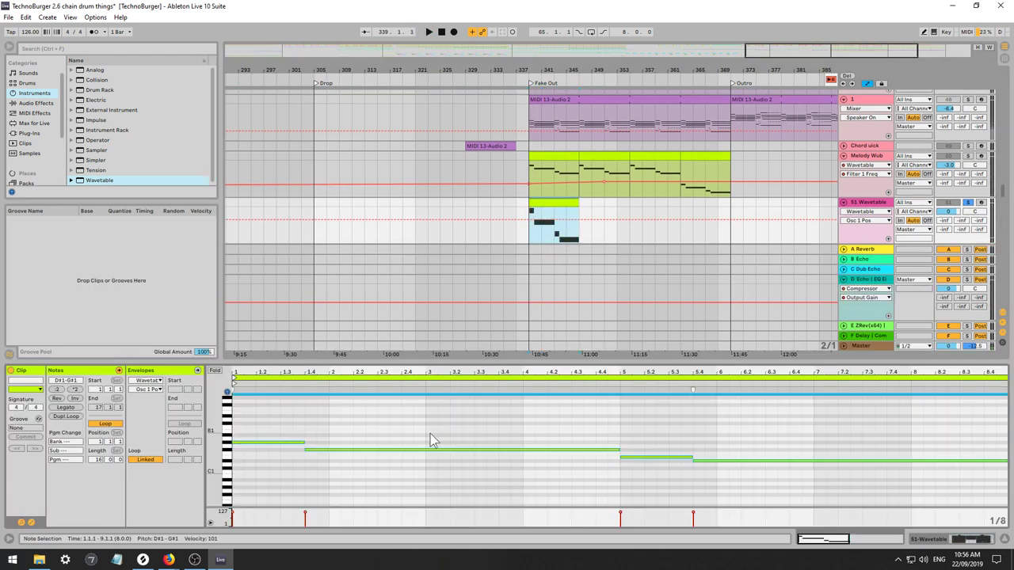
{"action": "key", "text": "shift+Up"}
{"action": "key", "text": "space"}
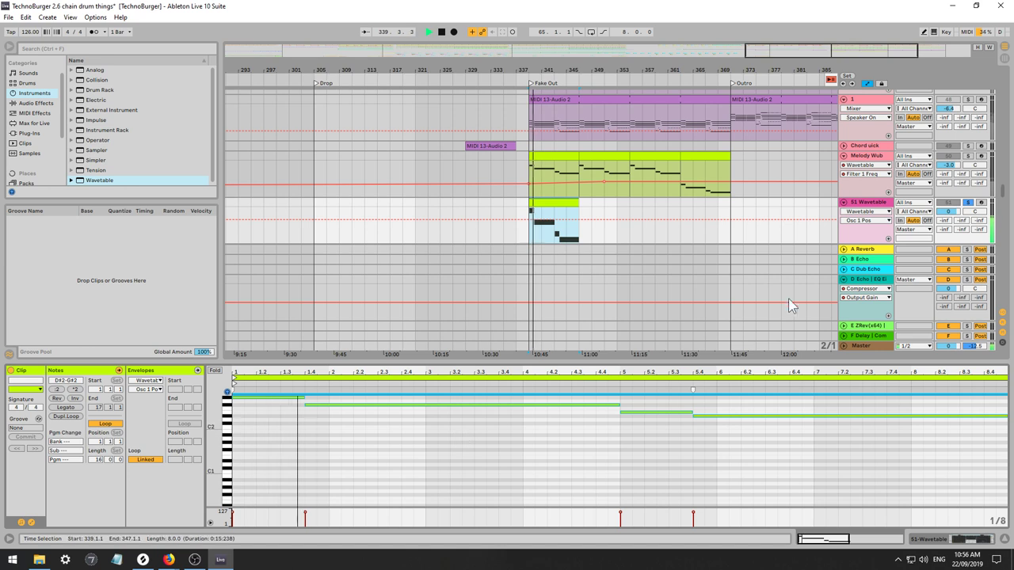
Lower the track volume to -8.7 dB and extend the clip to loop through Fake Out.
{"action": "left_click", "coordinate": [949, 212]}
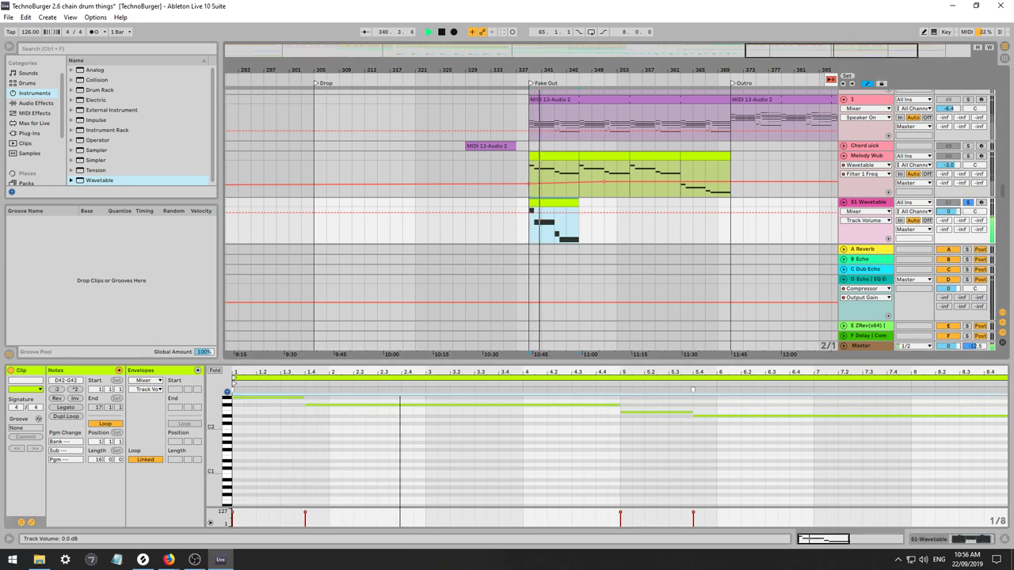
{"action": "left_click_drag", "start_coordinate": [947, 211], "coordinate": [947, 228]}
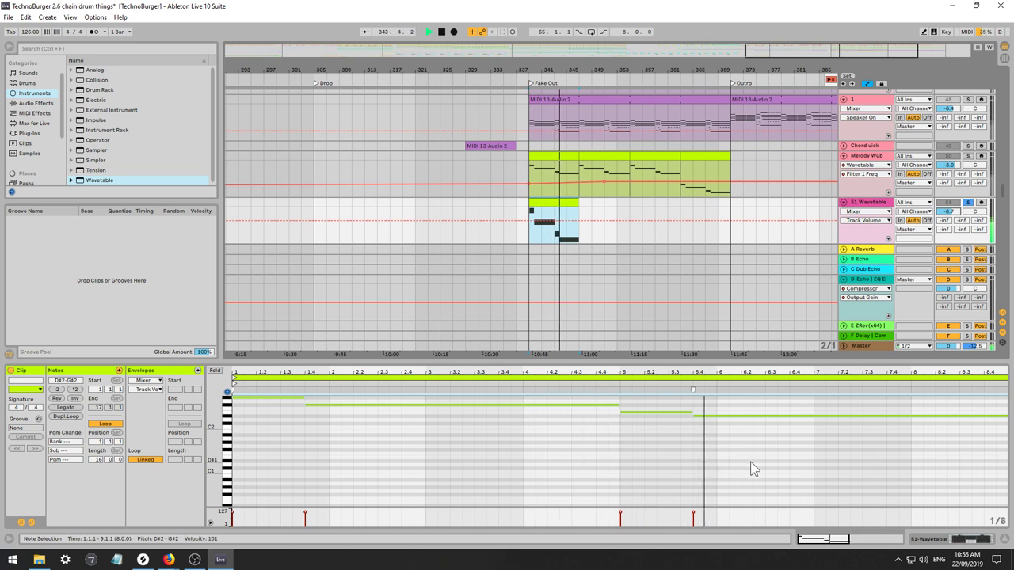
{"action": "left_click_drag", "start_coordinate": [635, 371], "coordinate": [635, 332]}
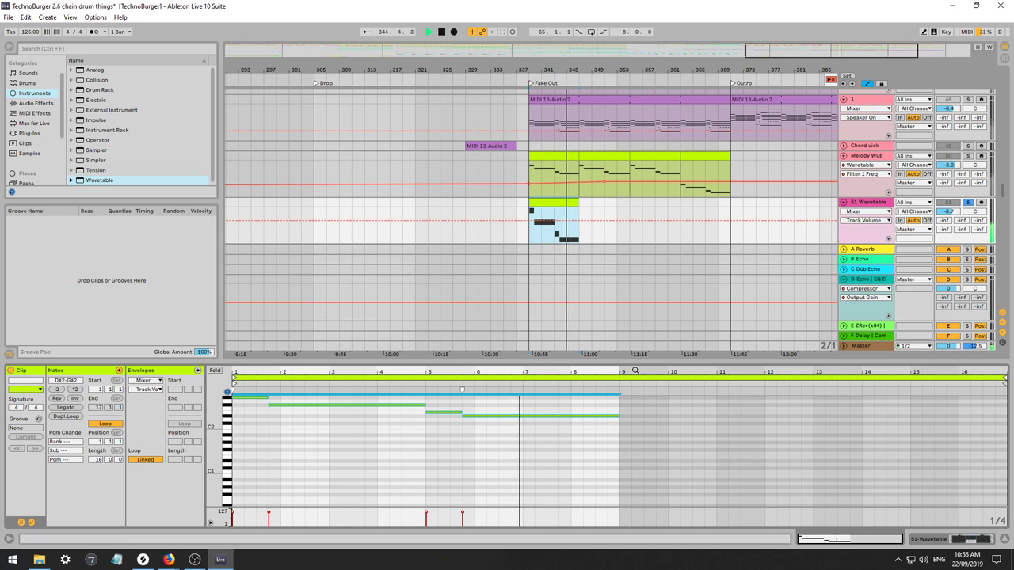
{"action": "left_click_drag", "start_coordinate": [579, 211], "coordinate": [730, 212]}
{"action": "key", "text": "space"}
Add a C#2 note at bar 9 of the clip and play it back.
{"action": "double_click", "coordinate": [627, 425]}
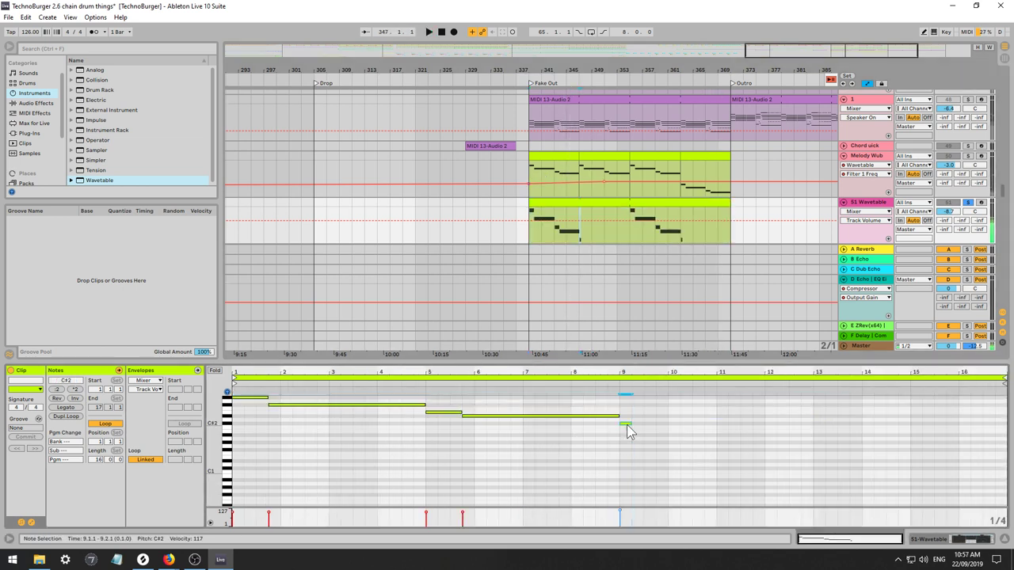
{"action": "left_click_drag", "start_coordinate": [628, 423], "coordinate": [624, 425]}
{"action": "key", "text": "space"}
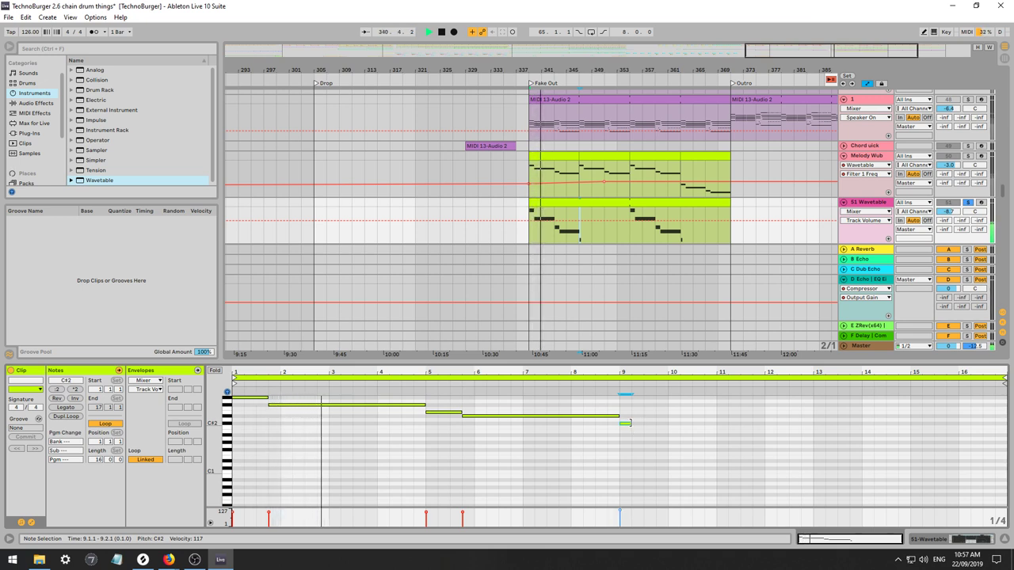
{"action": "key", "text": "space"}
Transpose all the clip's notes down two octaves.
{"action": "key", "text": "ctrl+a"}
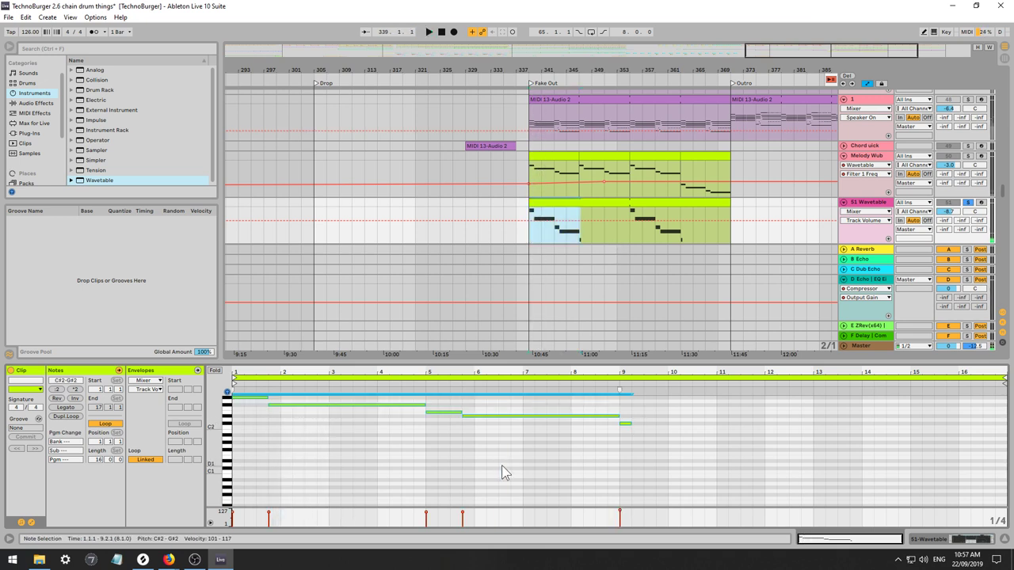
{"action": "key", "text": "shift+Down"}
{"action": "key", "text": "space"}
{"action": "key", "text": "shift+Down"}
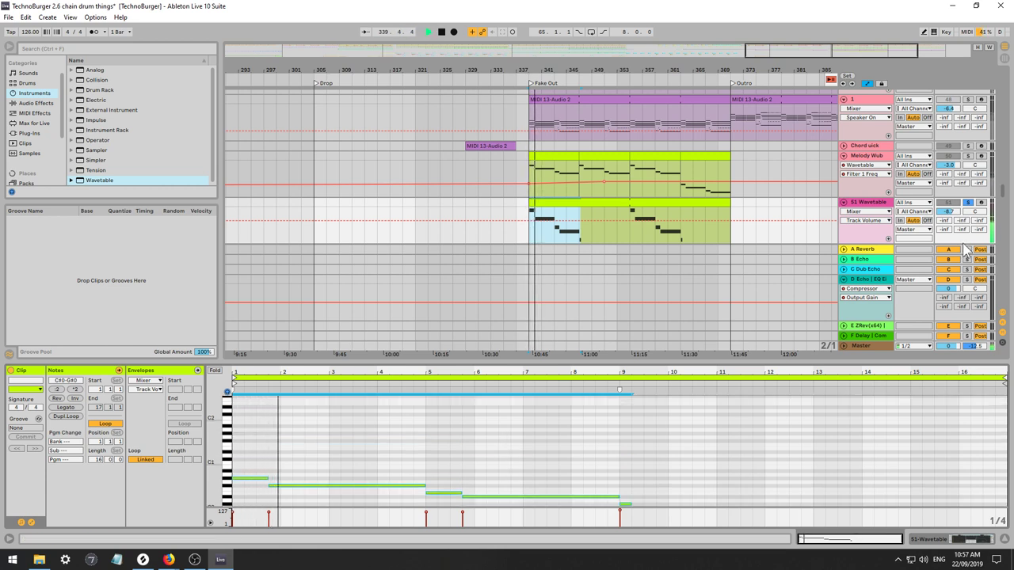
{"action": "left_click", "coordinate": [854, 227]}
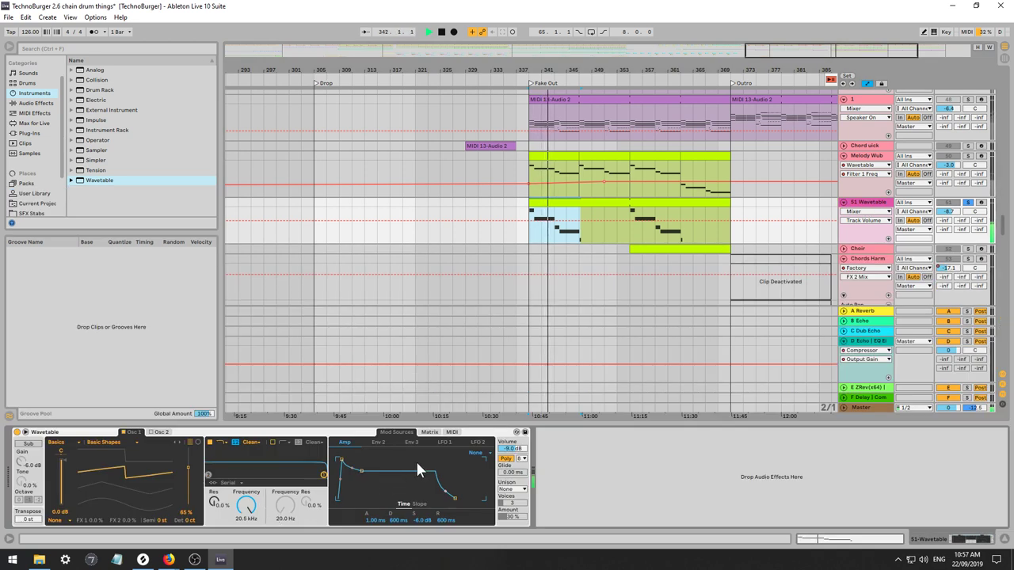
Set the synth to mono and add Filter 1 Freq as a modulation target.
{"action": "left_click", "coordinate": [507, 458]}
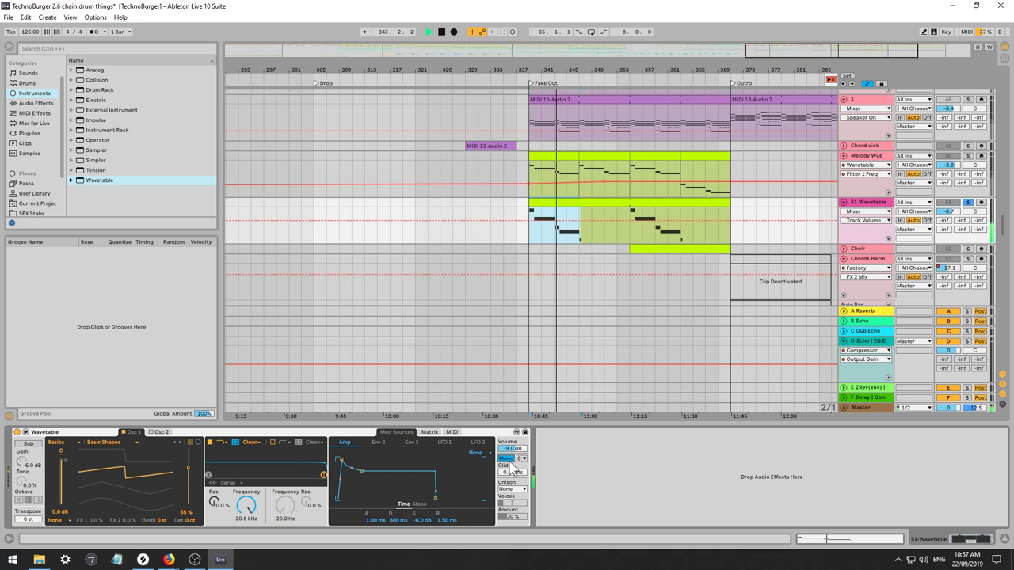
{"action": "left_click", "coordinate": [430, 432]}
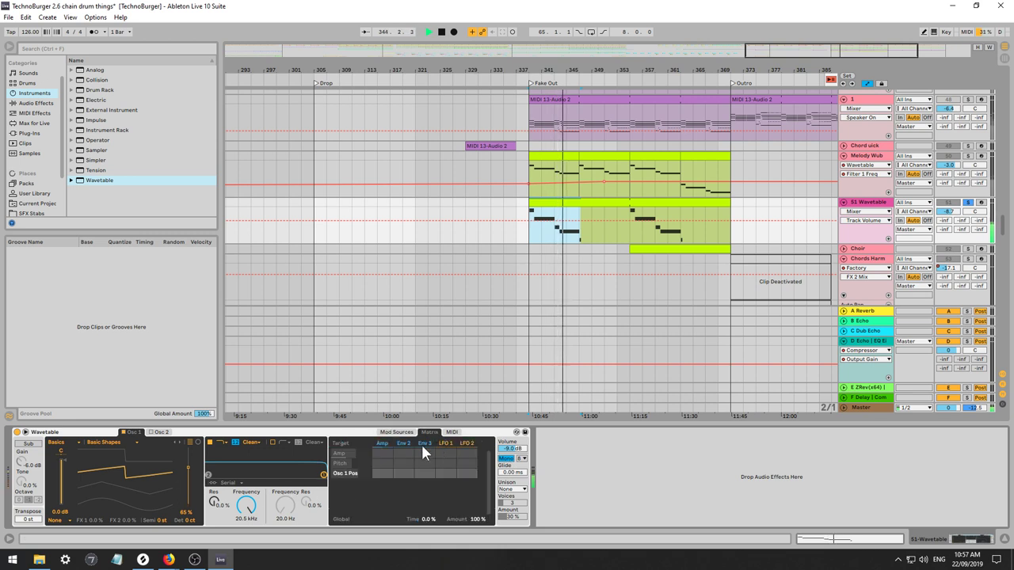
{"action": "left_click", "coordinate": [246, 507]}
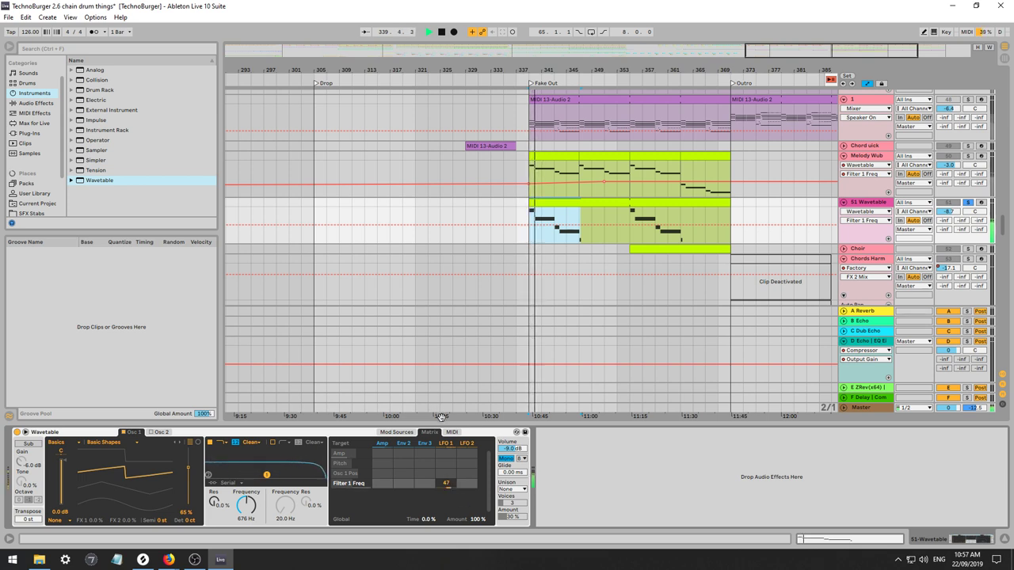
{"action": "left_click", "coordinate": [397, 433]}
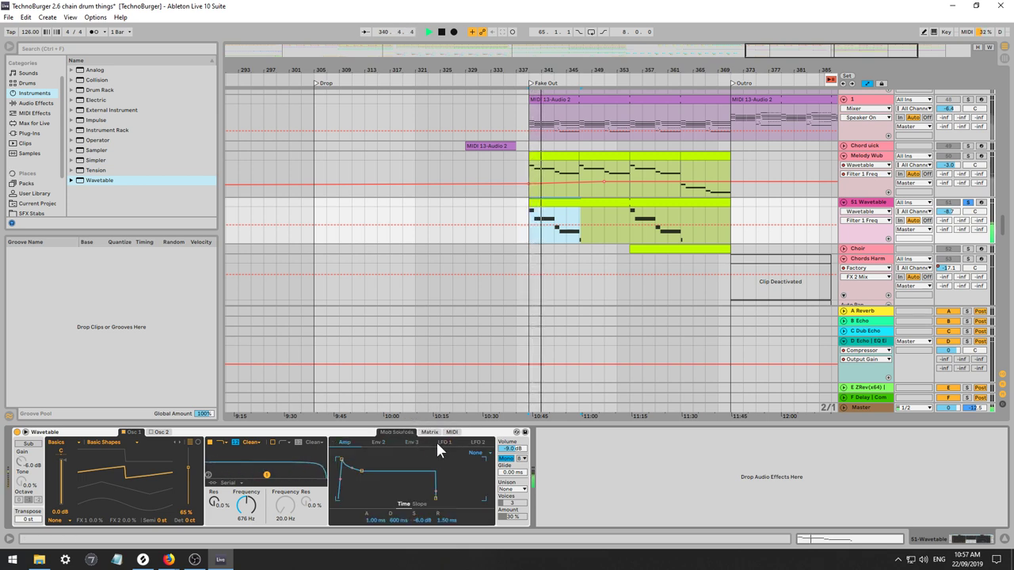
Sync the LFO 1 rate to tempo at 3/16.
{"action": "left_click", "coordinate": [442, 443]}
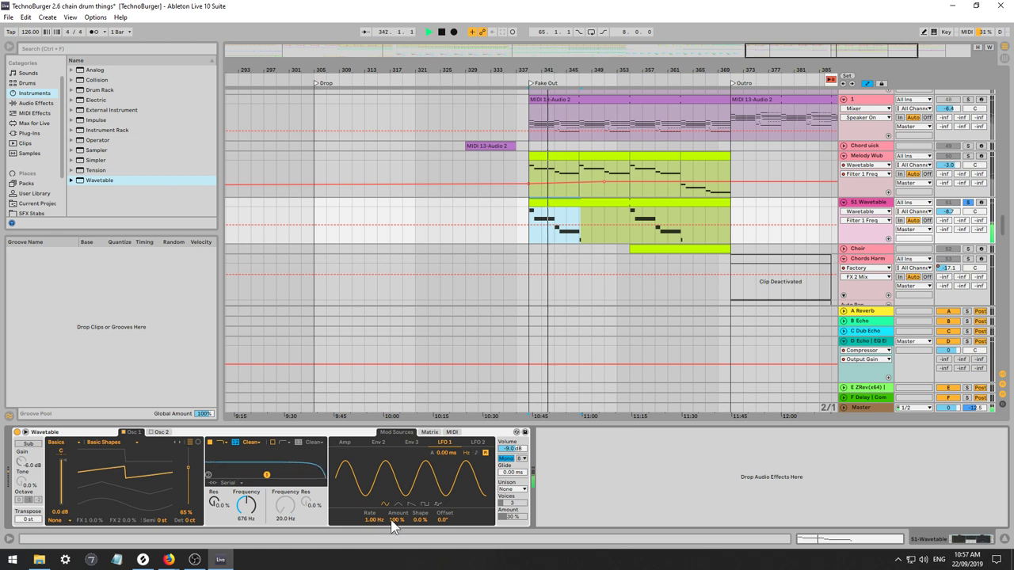
{"action": "left_click", "coordinate": [486, 454]}
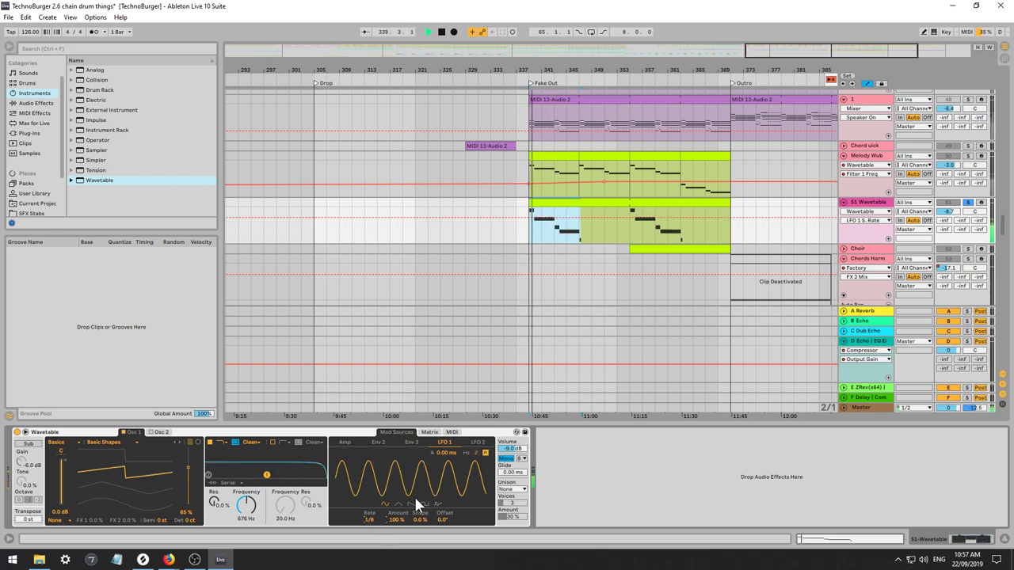
{"action": "key", "text": "Down"}
{"action": "key", "text": "Down"}
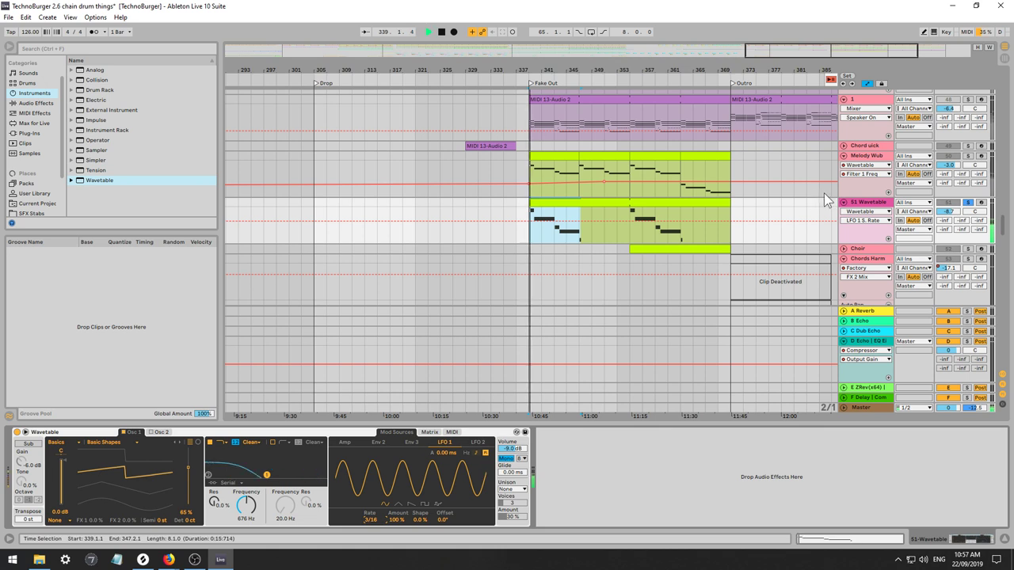
{"action": "left_click", "coordinate": [944, 156]}
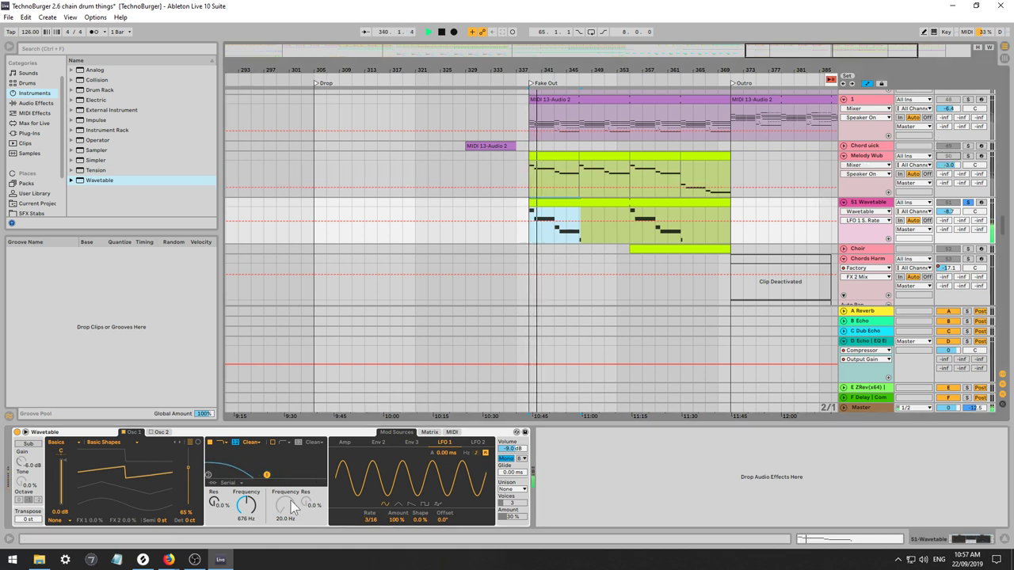
Switch the filter to PRD at about 640 Hz with 17.1 dB drive.
{"action": "left_click_drag", "start_coordinate": [249, 504], "coordinate": [219, 499]}
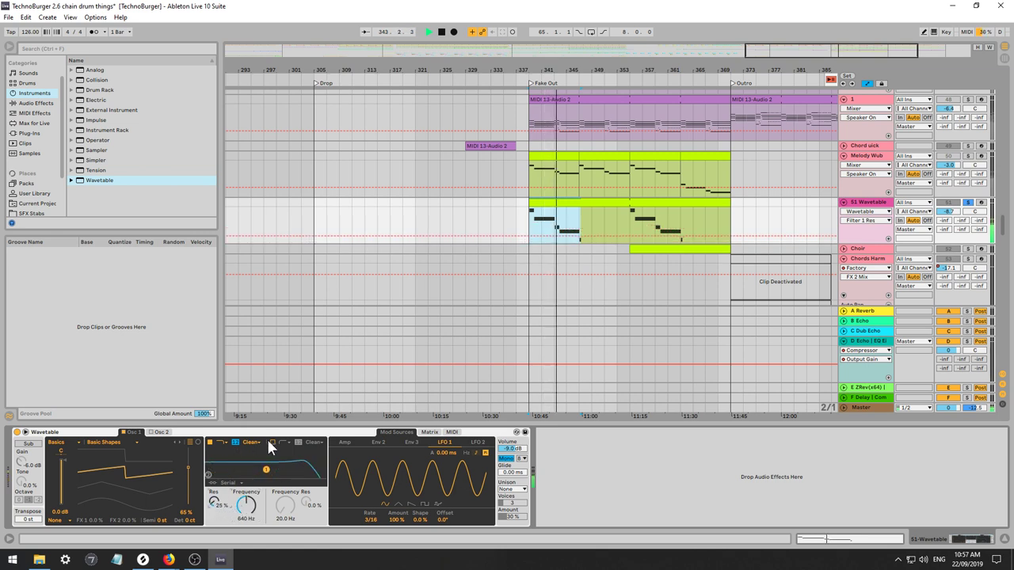
{"action": "left_click", "coordinate": [255, 443]}
{"action": "left_click", "coordinate": [248, 481]}
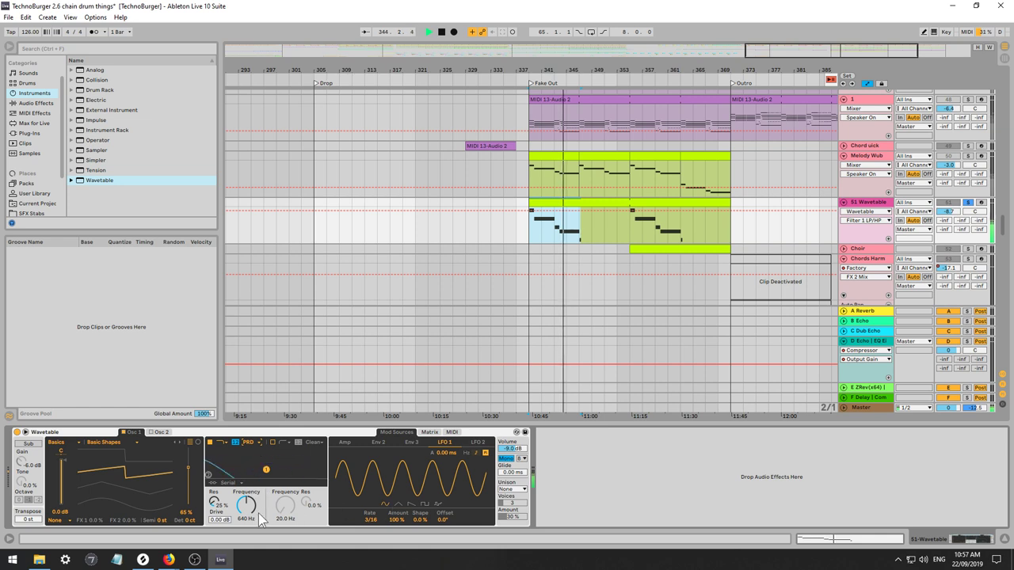
{"action": "left_click_drag", "start_coordinate": [210, 529], "coordinate": [209, 483]}
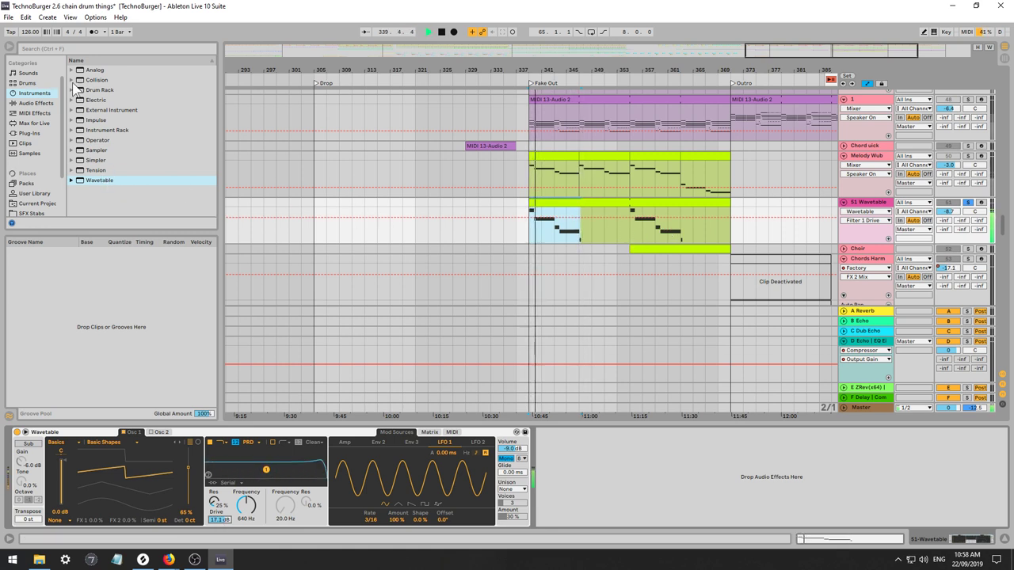
Load EQ Eight from Audio Effects onto the S1 Wavetable track.
{"action": "left_click", "coordinate": [36, 104]}
{"action": "scroll", "coordinate": [132, 159], "scroll_direction": "up", "scroll_amount": 5}
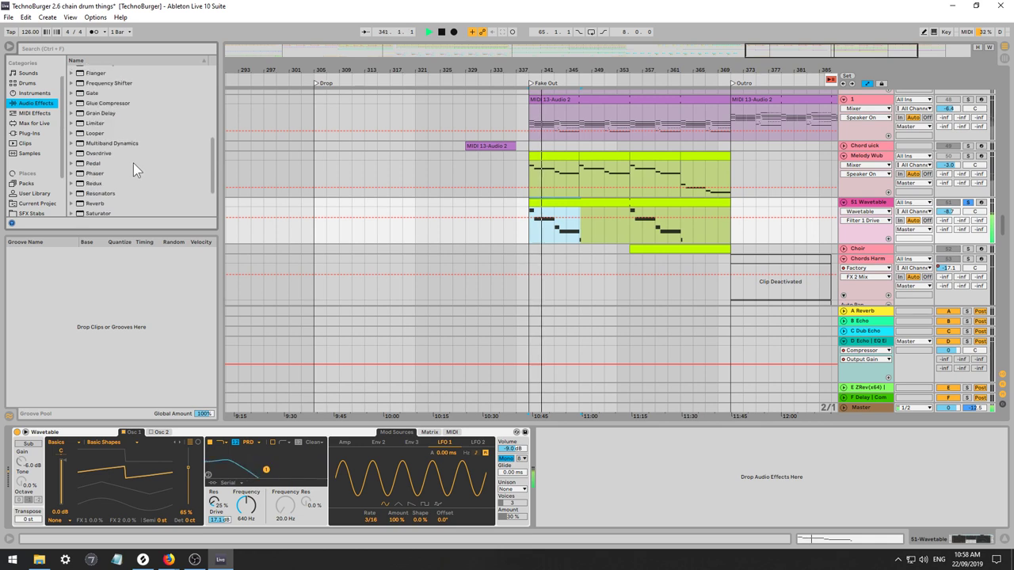
{"action": "left_click", "coordinate": [97, 130]}
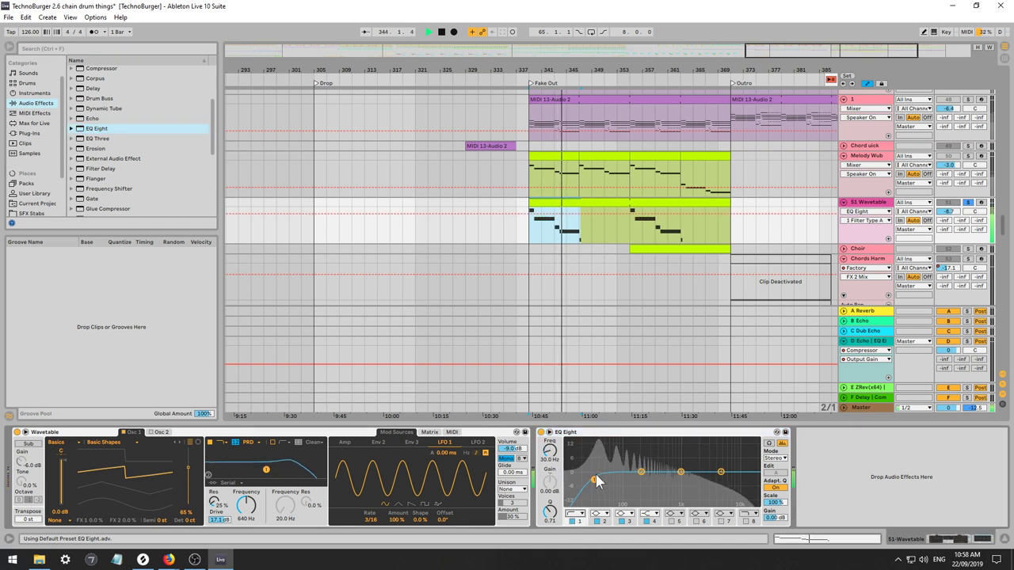
Make EQ band 1 a low-cut filter at about 48 Hz and restart playback.
{"action": "mouse_move", "coordinate": [595, 478]}
{"action": "left_mouse_down"}
{"action": "mouse_move", "coordinate": [601, 492]}
{"action": "mouse_move", "coordinate": [604, 480]}
{"action": "left_mouse_up"}
{"action": "left_click", "coordinate": [575, 513]}
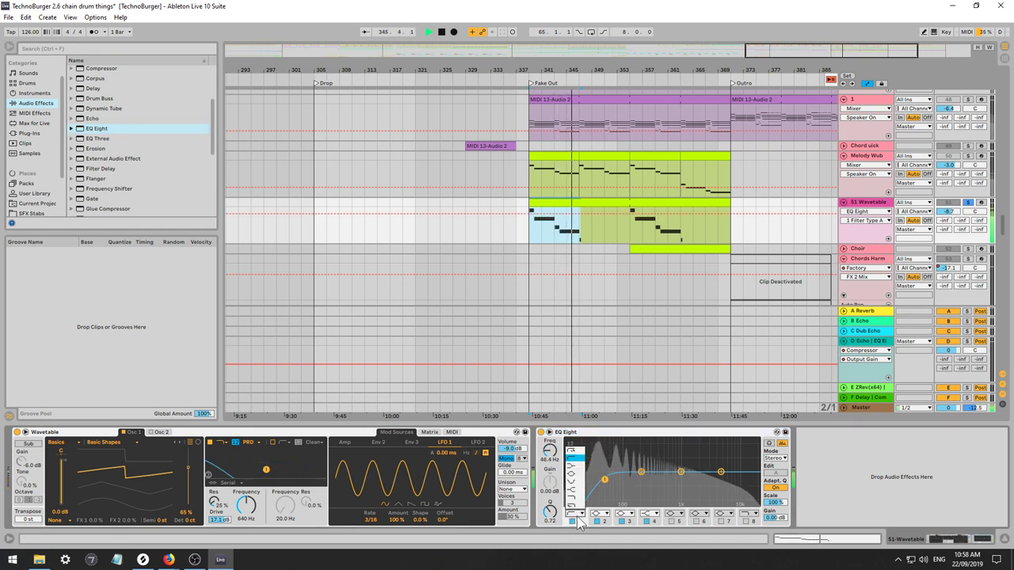
{"action": "left_click", "coordinate": [580, 460]}
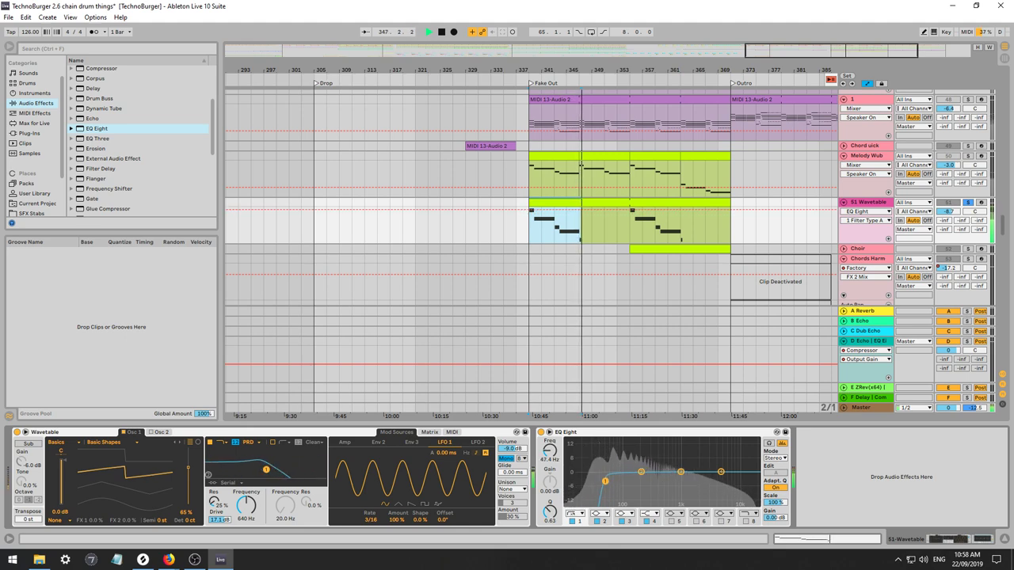
{"action": "left_click_drag", "start_coordinate": [605, 481], "coordinate": [606, 481]}
{"action": "key", "text": "space"}
{"action": "key", "text": "space"}
Solo Sub 2 and open its Fake Out clip's notes for editing.
{"action": "left_click_drag", "start_coordinate": [1002, 226], "coordinate": [1003, 87]}
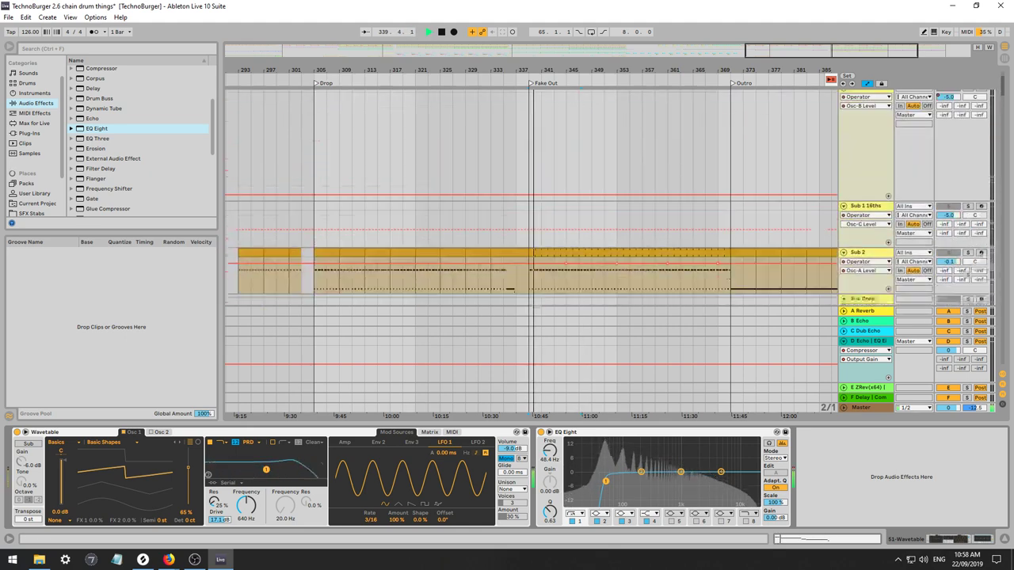
{"action": "scroll", "coordinate": [971, 170], "scroll_direction": "down", "scroll_amount": 4}
{"action": "key", "text": "space"}
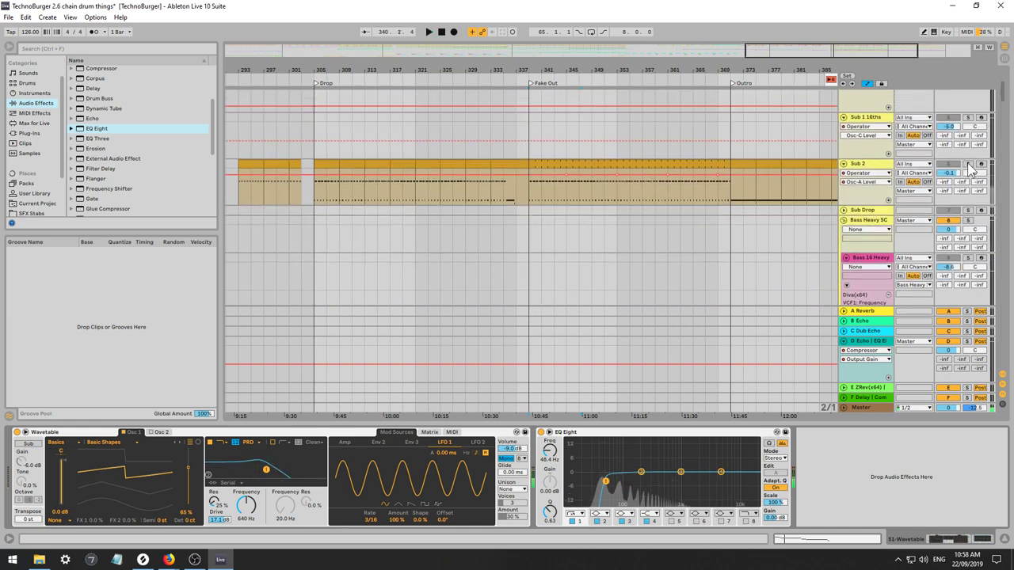
{"action": "left_click", "coordinate": [968, 164]}
{"action": "key", "text": "space"}
{"action": "left_click", "coordinate": [556, 164]}
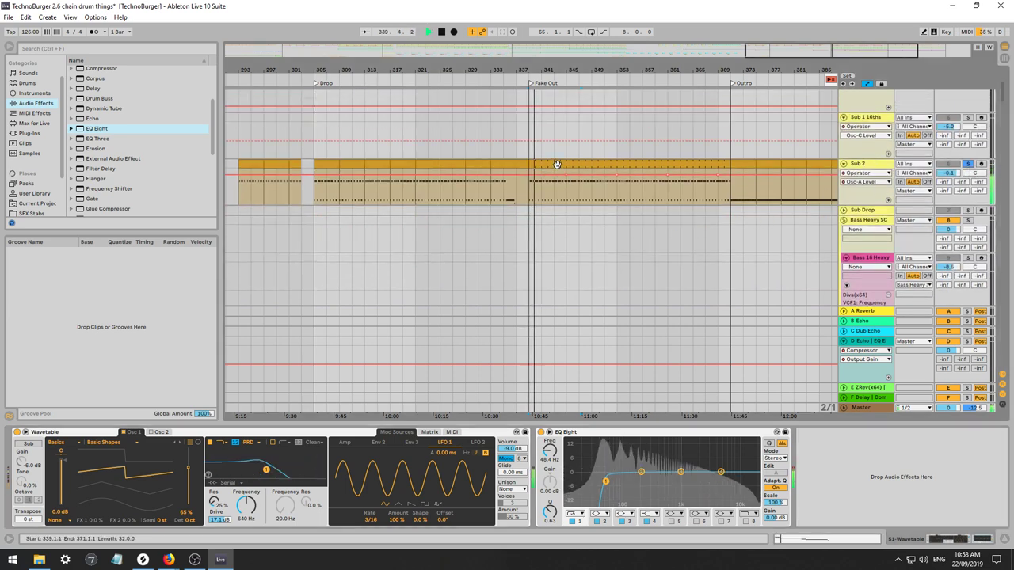
{"action": "double_click", "coordinate": [556, 164]}
{"action": "key", "text": "space"}
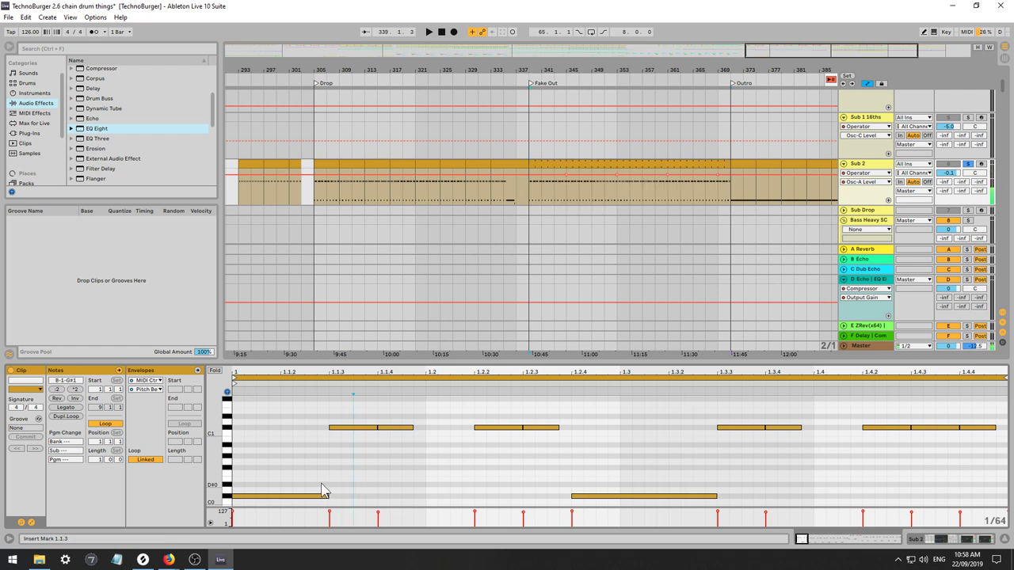
Delete the unwanted C#1 notes and the leftover C0 note from the clip.
{"action": "left_click", "coordinate": [321, 494]}
{"action": "left_click_drag", "start_coordinate": [353, 409], "coordinate": [1005, 452]}
{"action": "key", "text": "Delete"}
{"action": "left_click_drag", "start_coordinate": [794, 479], "coordinate": [410, 518]}
{"action": "key", "text": "Delete"}
{"action": "left_click", "coordinate": [358, 448]}
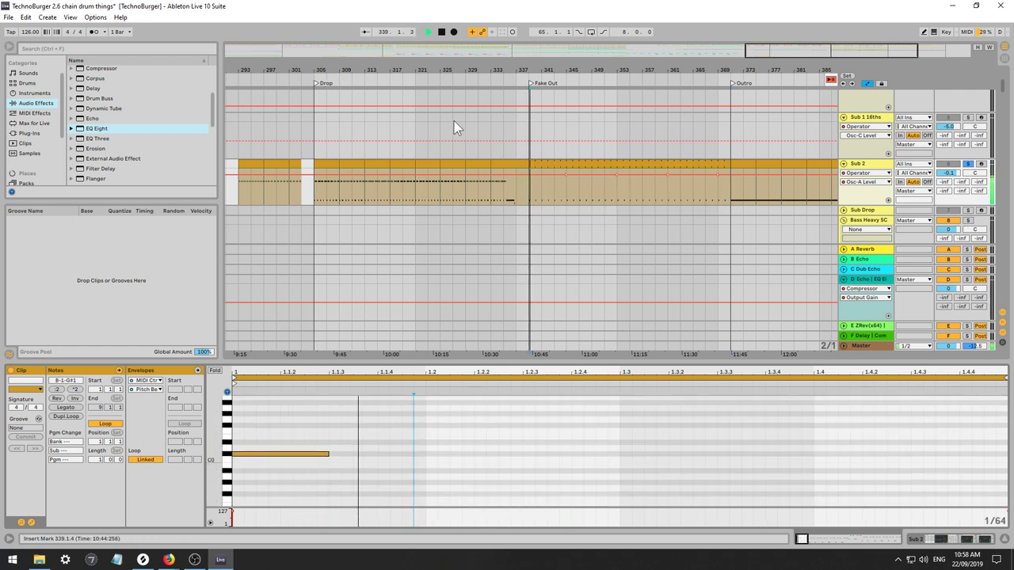
Select the first four Fake Out bars and lower the beat 1.3–2.4 notes to B0.
{"action": "left_click_drag", "start_coordinate": [761, 45], "coordinate": [420, 14]}
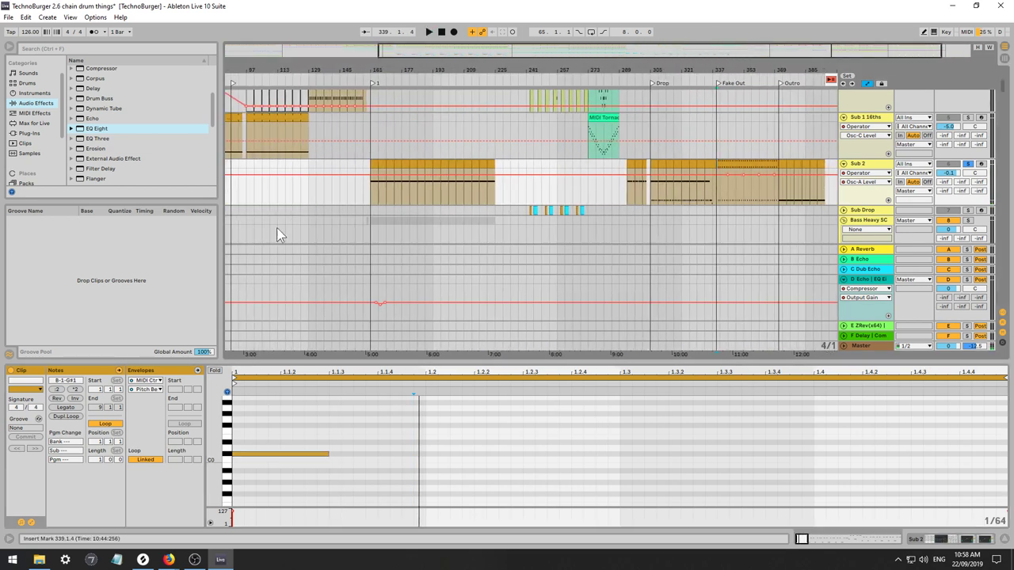
{"action": "left_click", "coordinate": [373, 199]}
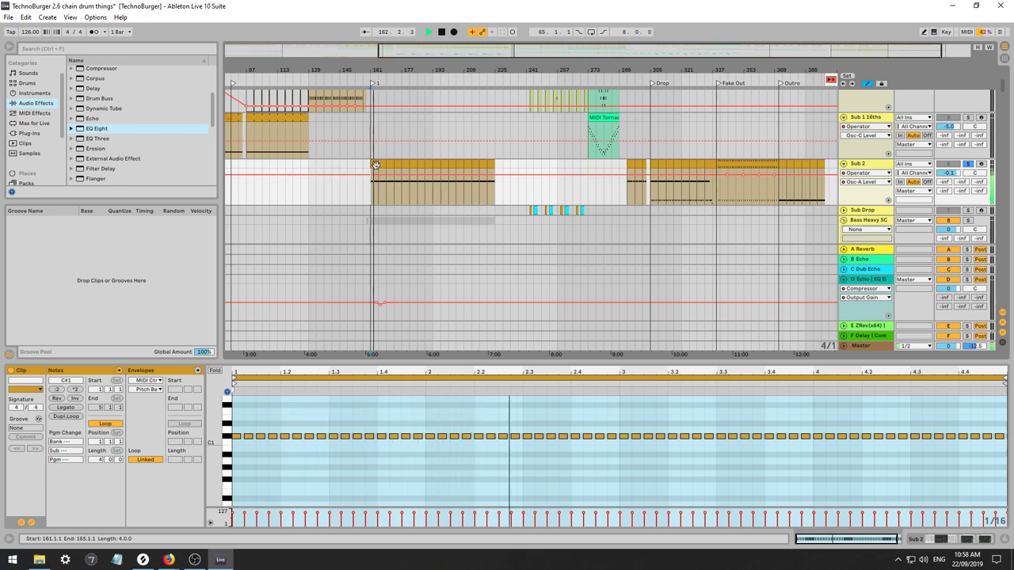
{"action": "left_click_drag", "start_coordinate": [466, 70], "coordinate": [66, 103]}
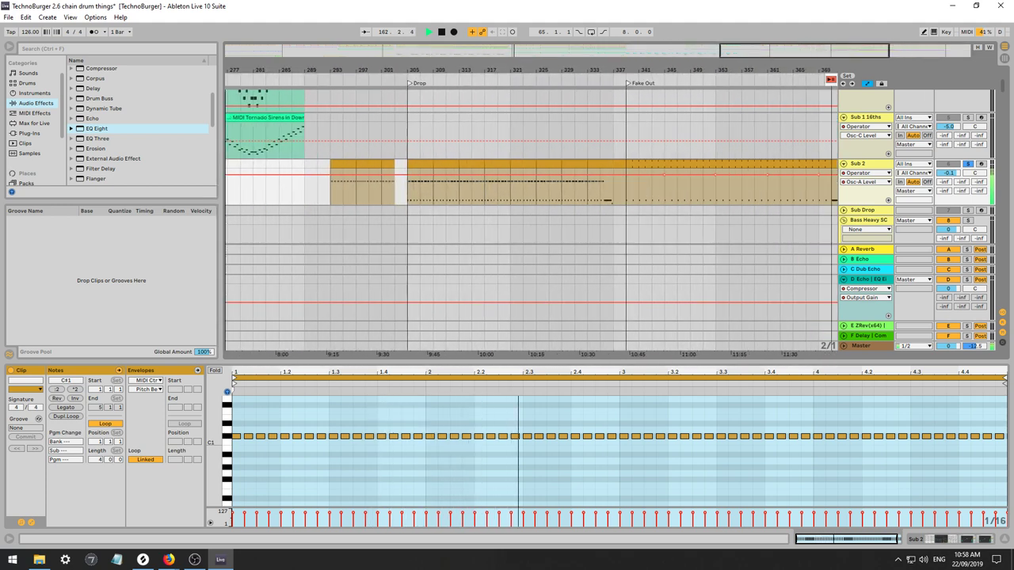
{"action": "left_click", "coordinate": [409, 193]}
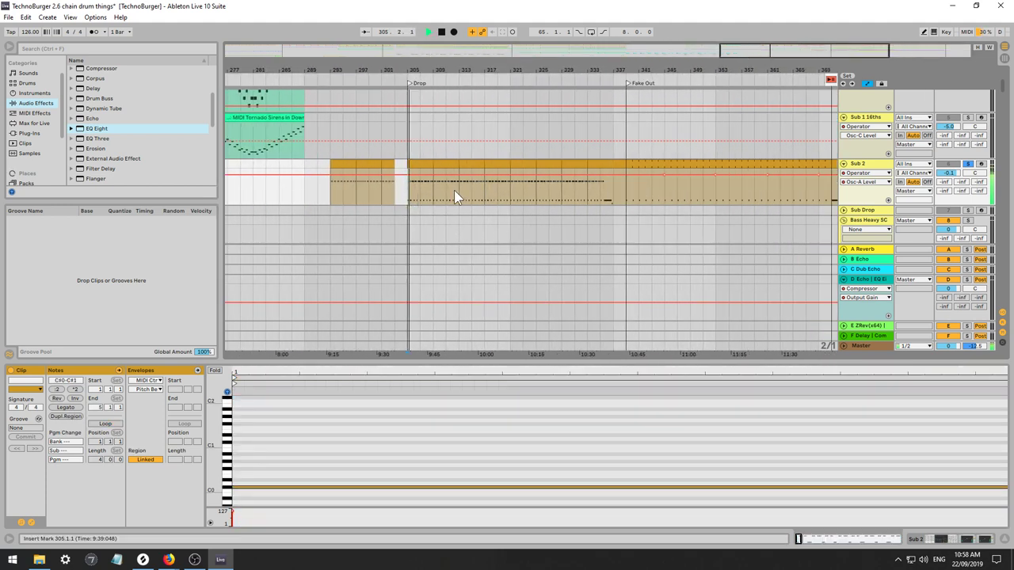
{"action": "left_click", "coordinate": [629, 198]}
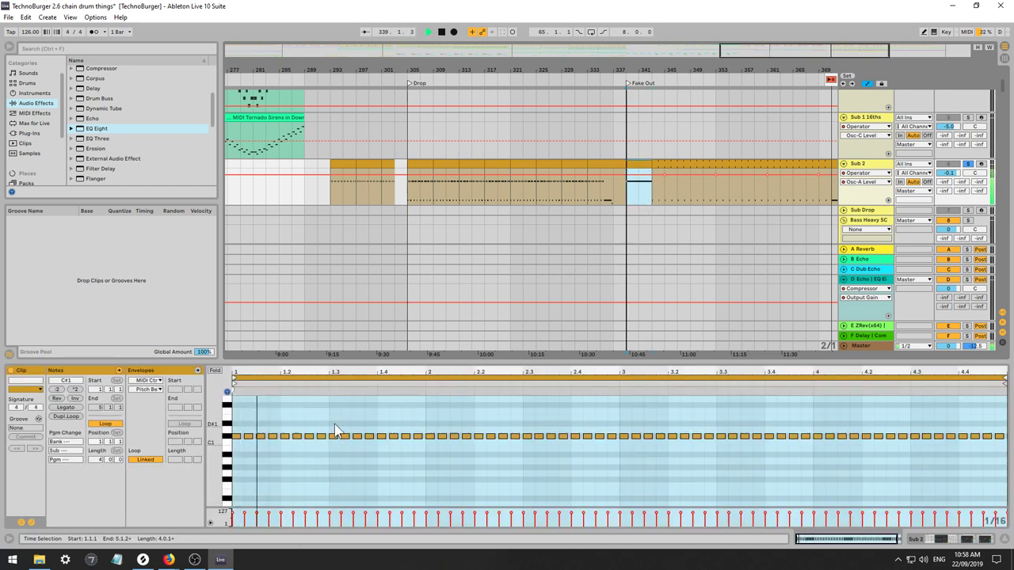
{"action": "left_click_drag", "start_coordinate": [332, 424], "coordinate": [614, 442]}
{"action": "key", "text": "Down"}
{"action": "key", "text": "Down"}
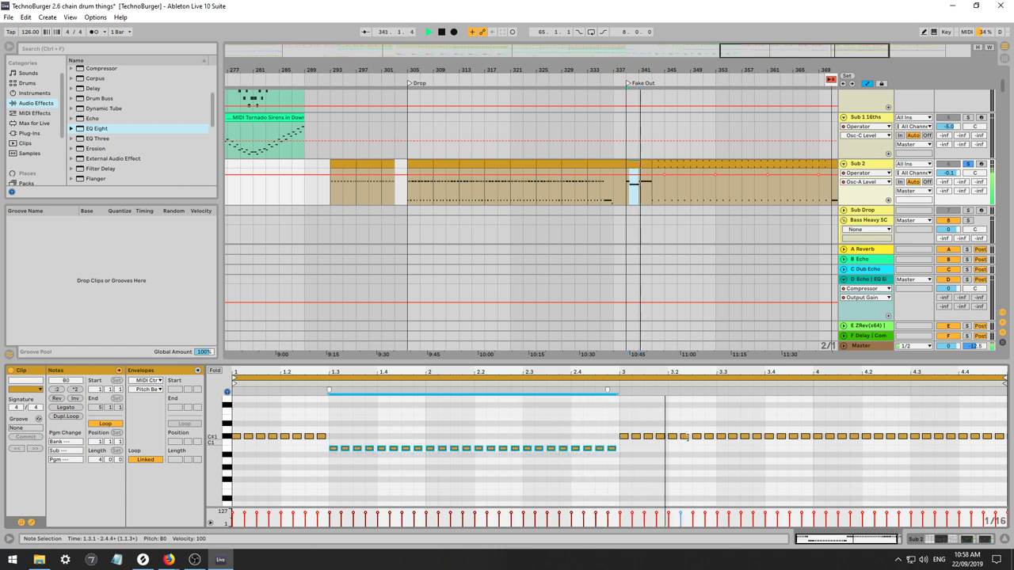
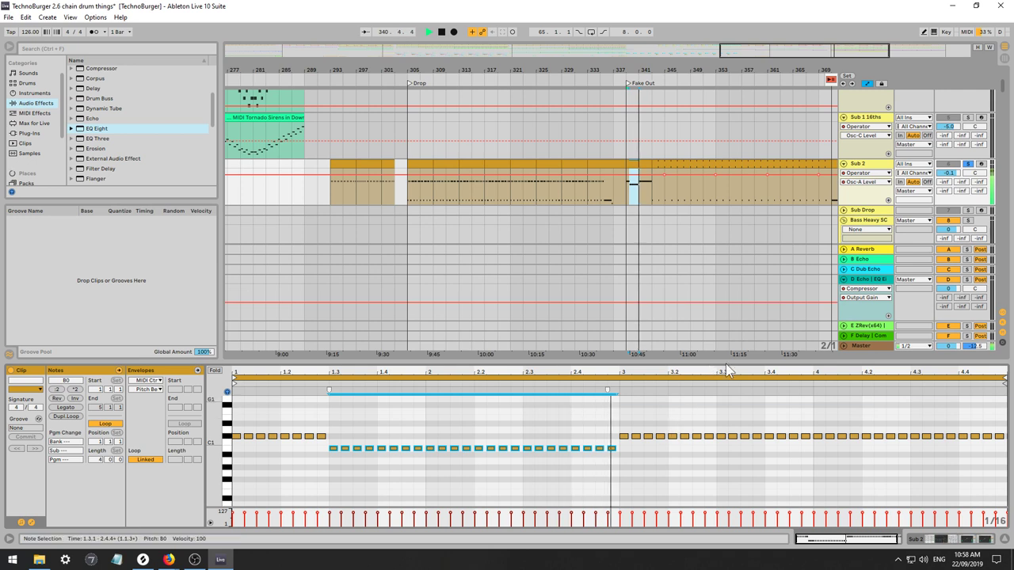
Raise every note in the Sub 2 clip up an octave.
{"action": "key", "text": "ctrl+a"}
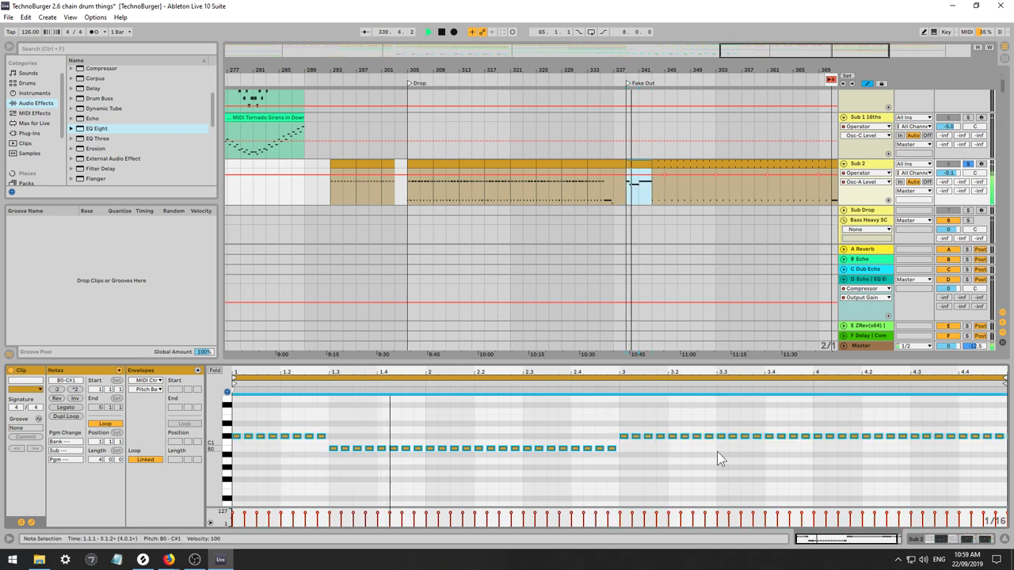
{"action": "key", "text": "shift+Up"}
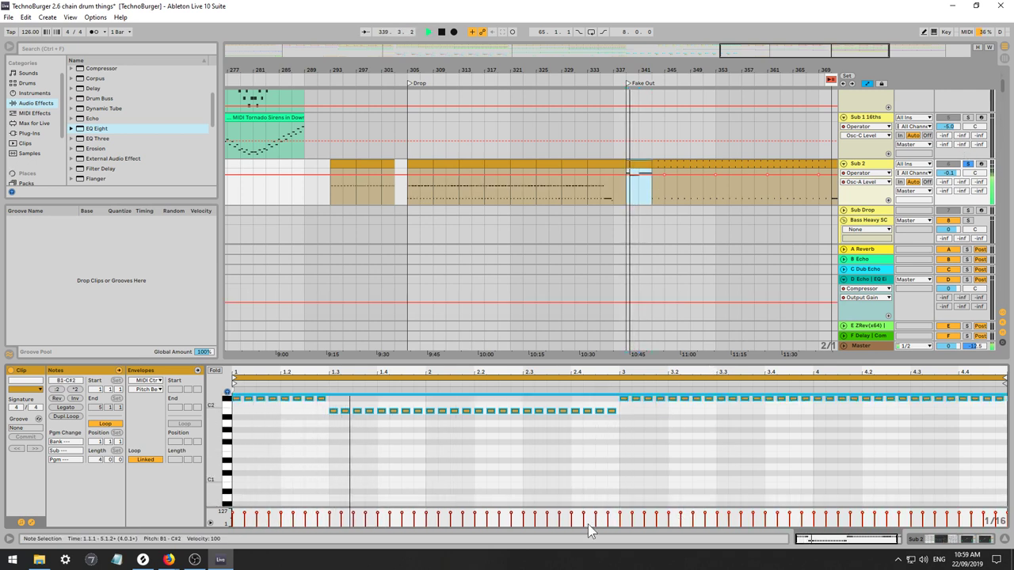
{"action": "scroll", "coordinate": [412, 483], "scroll_direction": "up", "scroll_amount": 2}
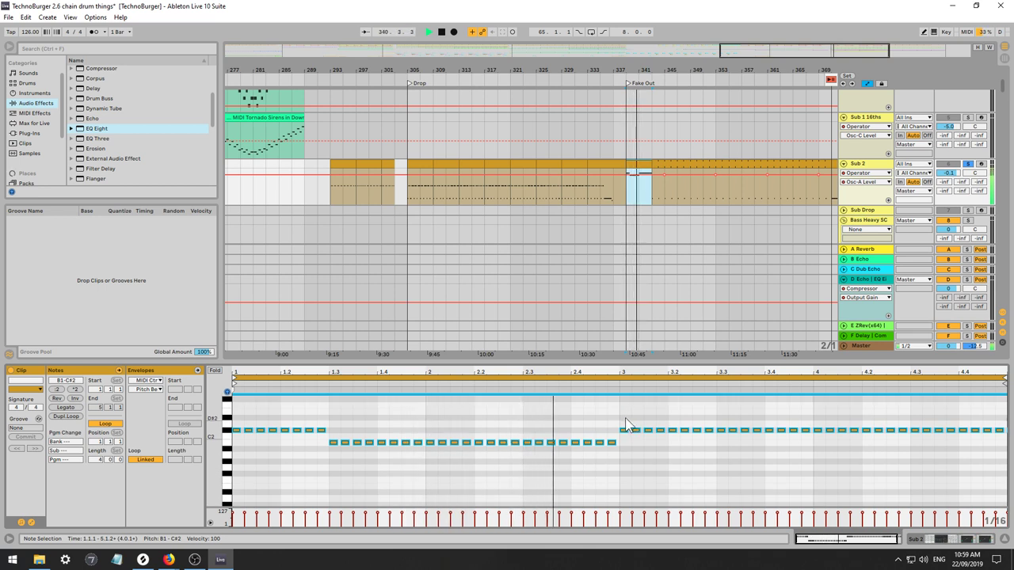
{"action": "key", "text": "space"}
Step the notes down, with the bar 3 run at A1 and the rest at G1.
{"action": "left_click_drag", "start_coordinate": [625, 419], "coordinate": [704, 438]}
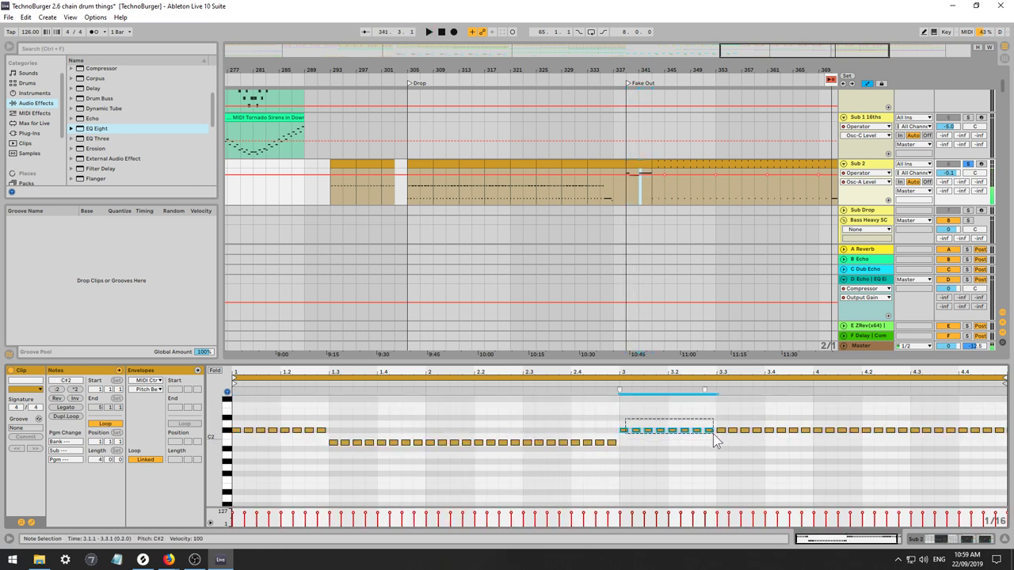
{"action": "key", "text": "Down"}
{"action": "key", "text": "Down"}
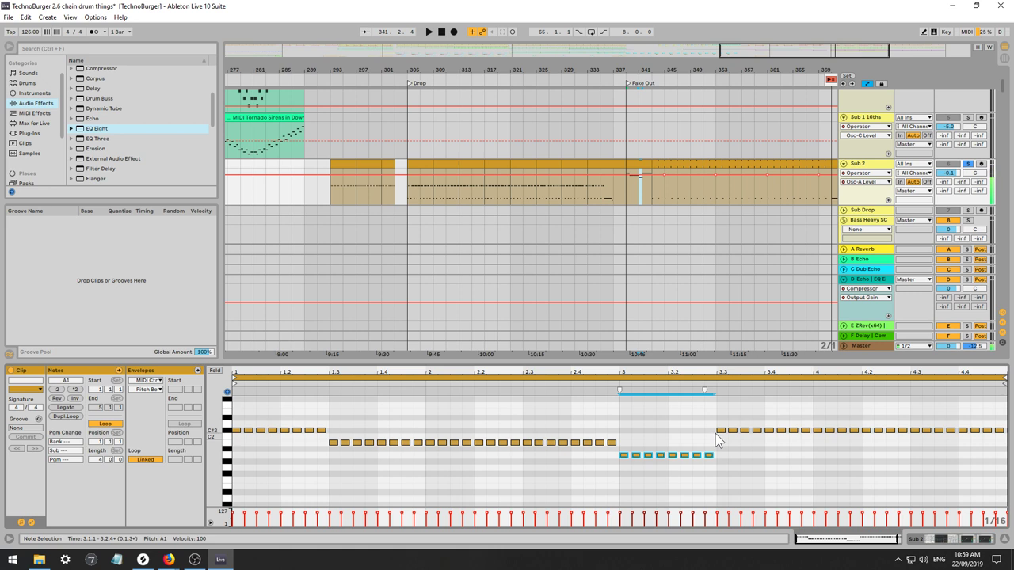
{"action": "key", "text": "Down"}
{"action": "key", "text": "Down"}
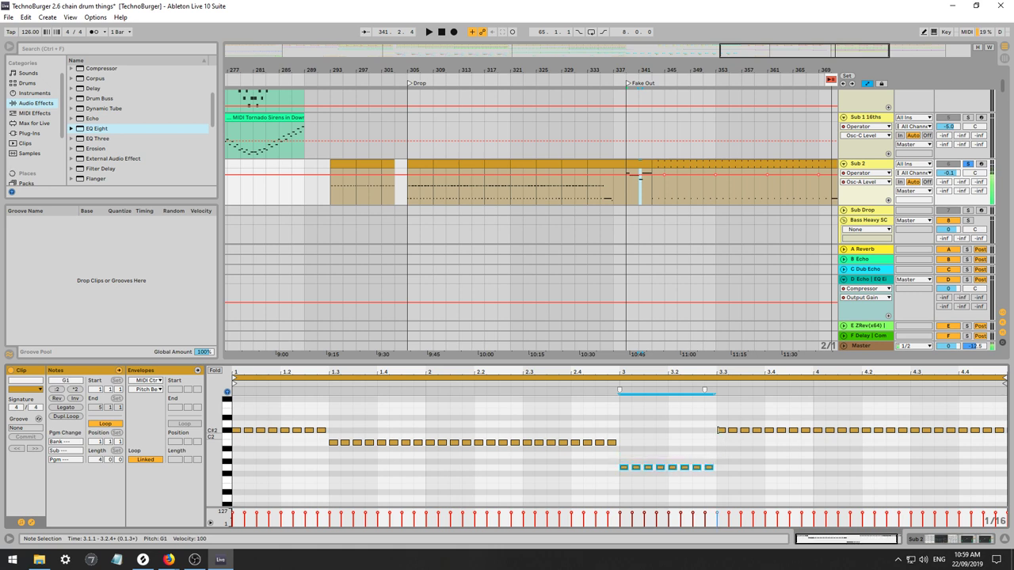
{"action": "key", "text": "Up"}
{"action": "left_click_drag", "start_coordinate": [721, 422], "coordinate": [979, 454]}
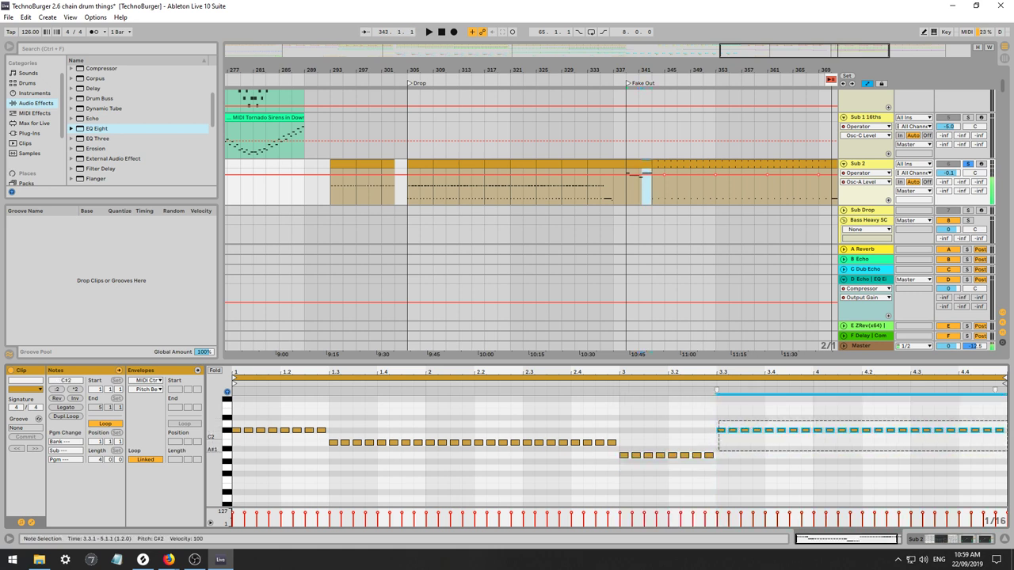
{"action": "key", "text": "Down"}
{"action": "key", "text": "Down"}
{"action": "key", "text": "Down"}
{"action": "key", "text": "Down"}
{"action": "key", "text": "Down"}
{"action": "key", "text": "Down"}
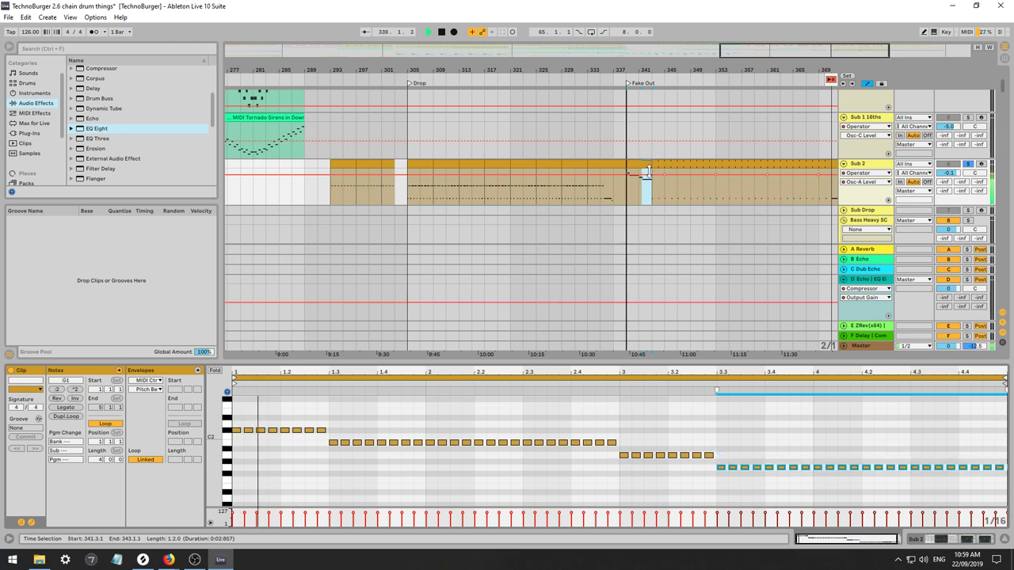
Drop every note an octave and duplicate the four-bar pattern twice.
{"action": "key", "text": "ctrl+a"}
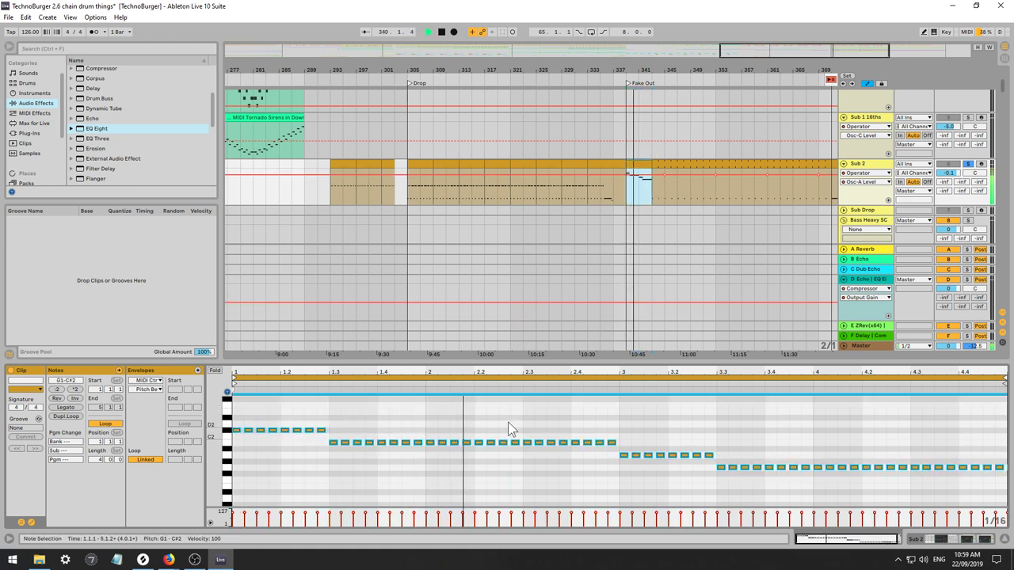
{"action": "key", "text": "shift+Down"}
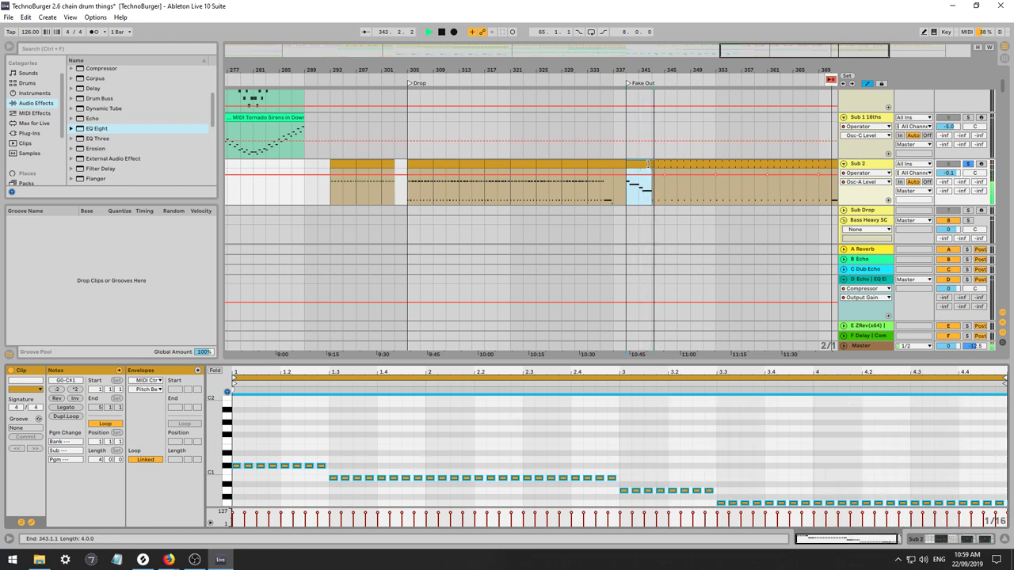
{"action": "key", "text": "ctrl+d"}
{"action": "key", "text": "ctrl+d"}
{"action": "key", "text": "ctrl+d"}
{"action": "key", "text": "ctrl+d"}
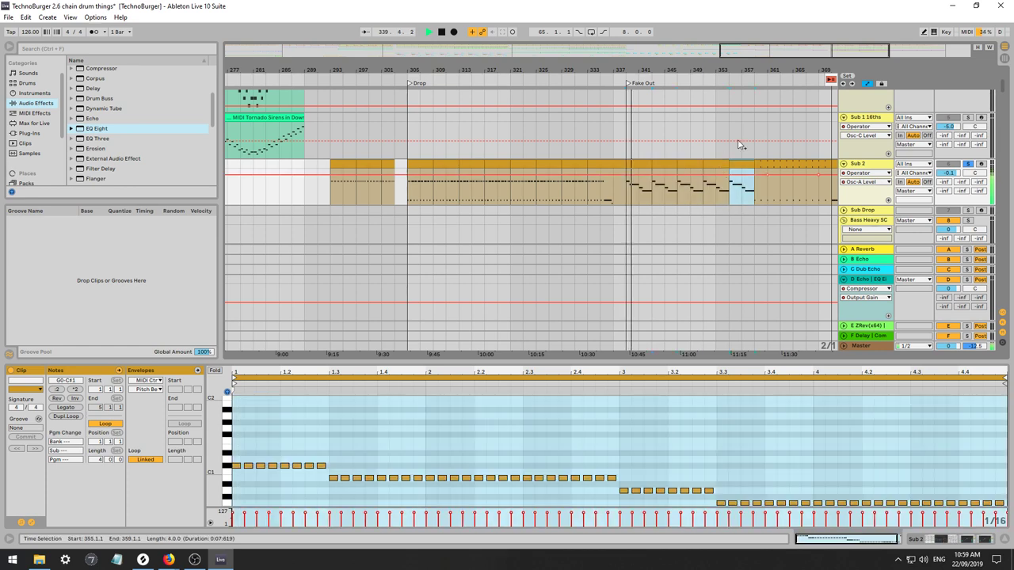
{"action": "key", "text": "ctrl+d"}
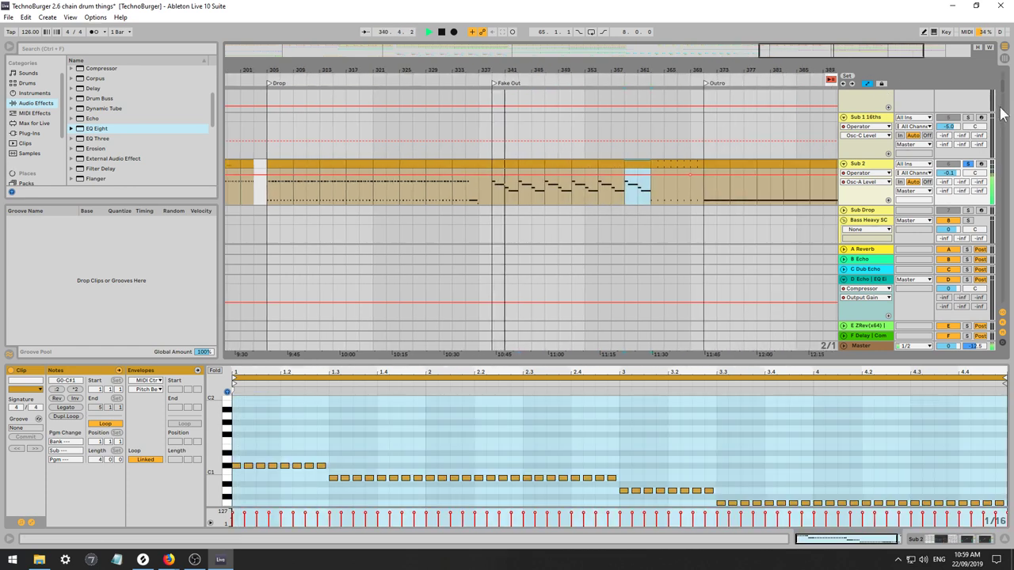
On S1 Wavetable's EQ Eight, lower band 2 and boost band 3 to about +10 dB.
{"action": "scroll", "coordinate": [935, 187], "scroll_direction": "up", "scroll_amount": 10}
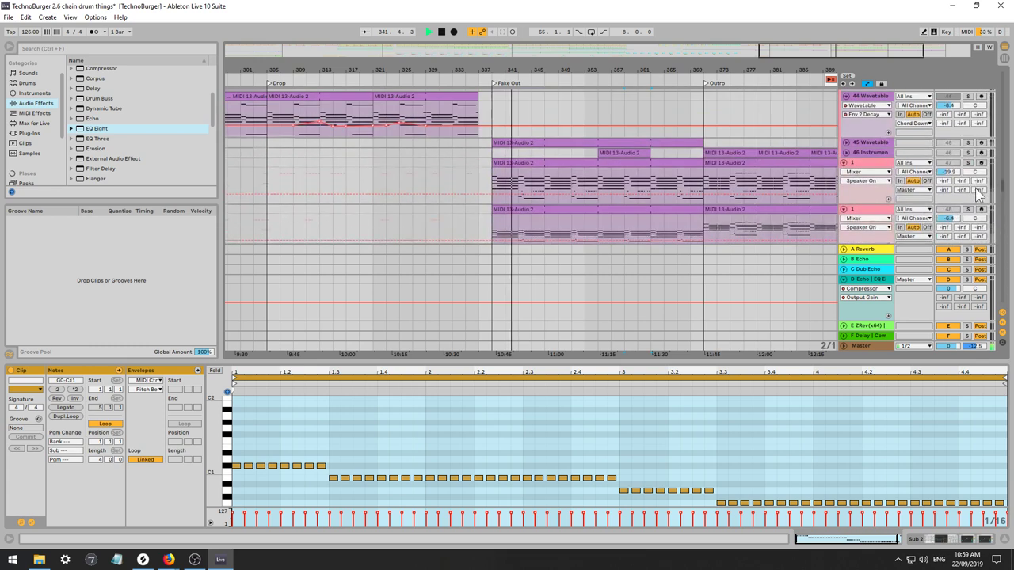
{"action": "left_click", "coordinate": [867, 189]}
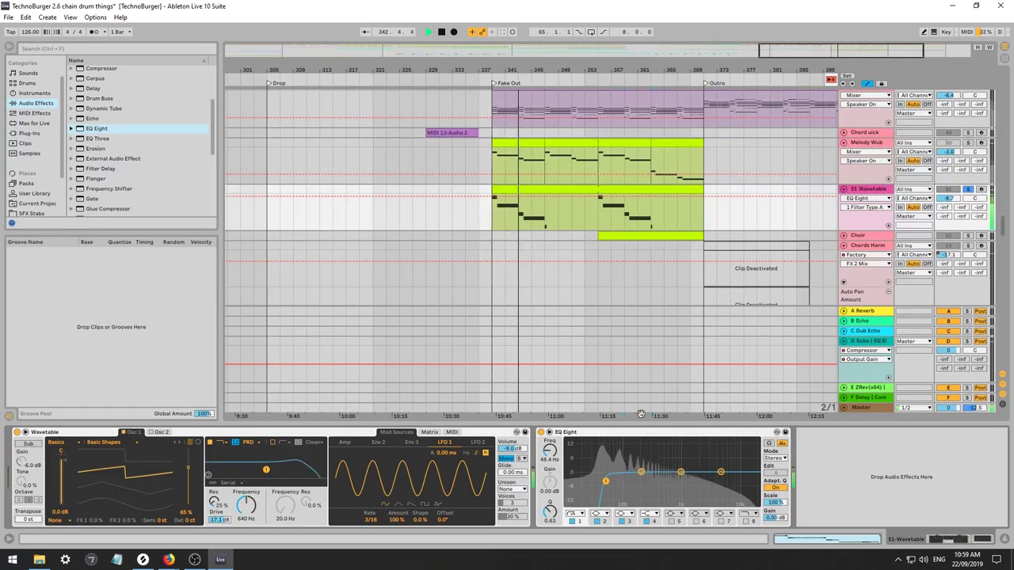
{"action": "left_click_drag", "start_coordinate": [641, 472], "coordinate": [685, 450]}
{"action": "key", "text": "space"}
{"action": "key", "text": "space"}
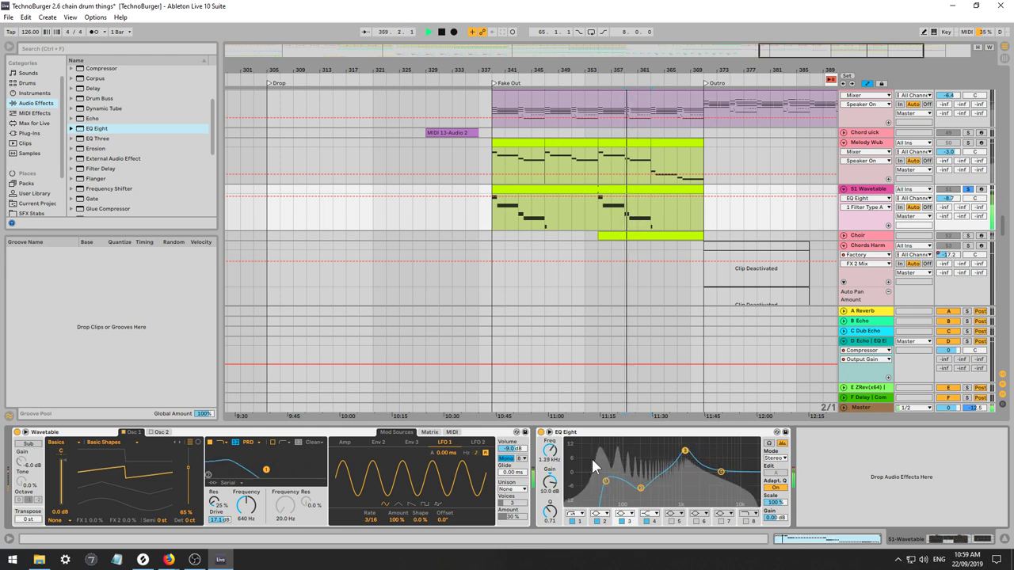
Automate EQ band 3's frequency, pulling it down after bar 345.
{"action": "left_click", "coordinate": [552, 452]}
{"action": "left_click", "coordinate": [484, 229]}
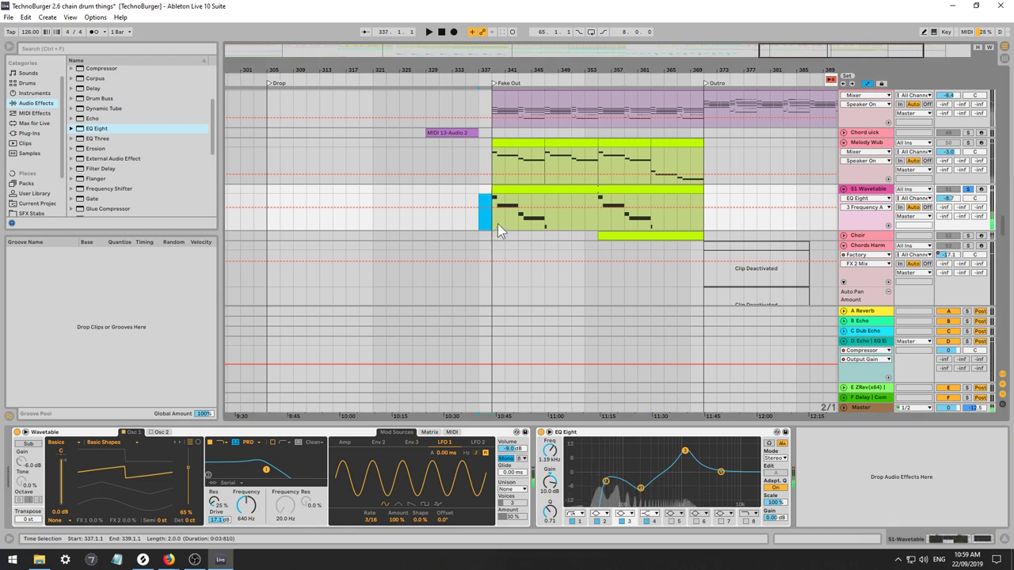
{"action": "key", "text": "space"}
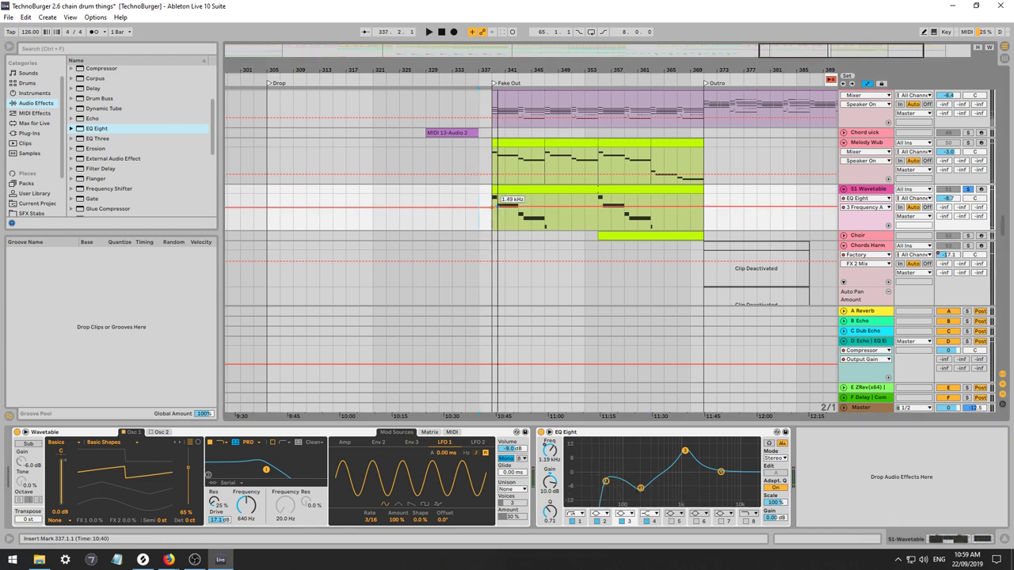
{"action": "left_click", "coordinate": [494, 216]}
{"action": "key", "text": "space"}
{"action": "left_click", "coordinate": [503, 214]}
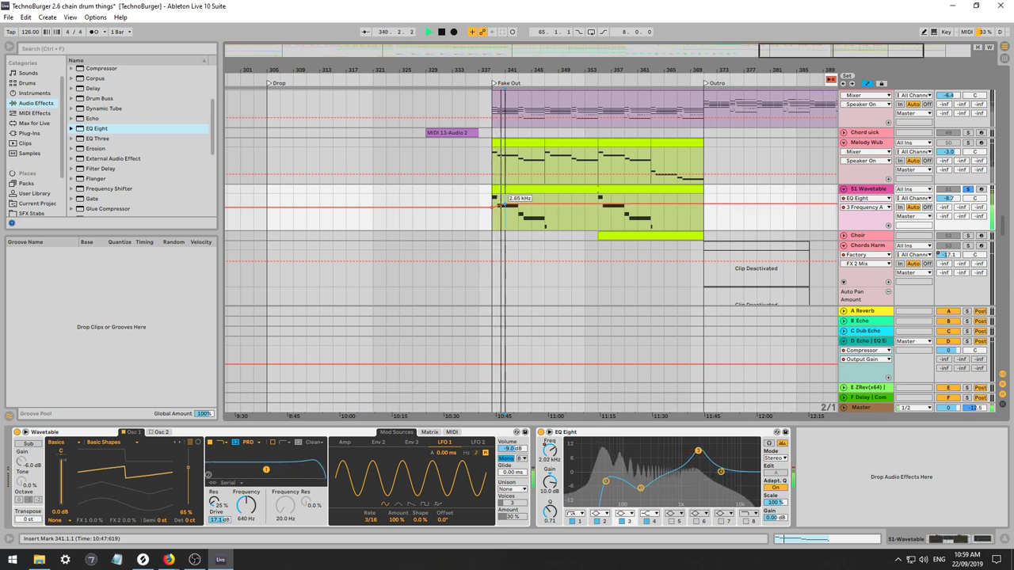
{"action": "left_click_drag", "start_coordinate": [531, 203], "coordinate": [502, 202]}
{"action": "scroll", "coordinate": [135, 135], "scroll_direction": "up", "scroll_amount": 3}
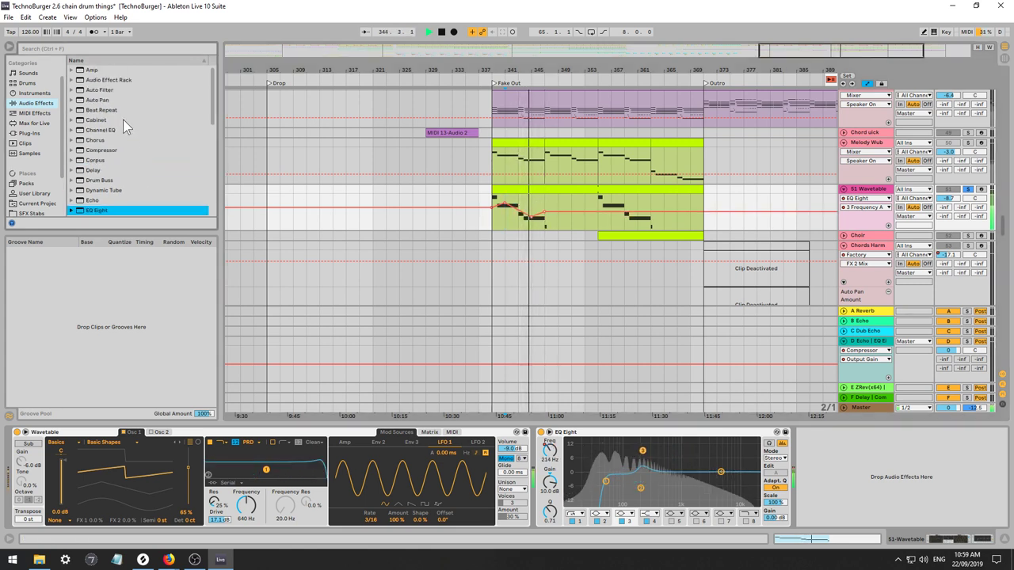
Add an Auto Filter after EQ Eight, set to 1.16 kHz, with higher LFO amount, rate and phase.
{"action": "left_click_drag", "start_coordinate": [108, 90], "coordinate": [820, 492]}
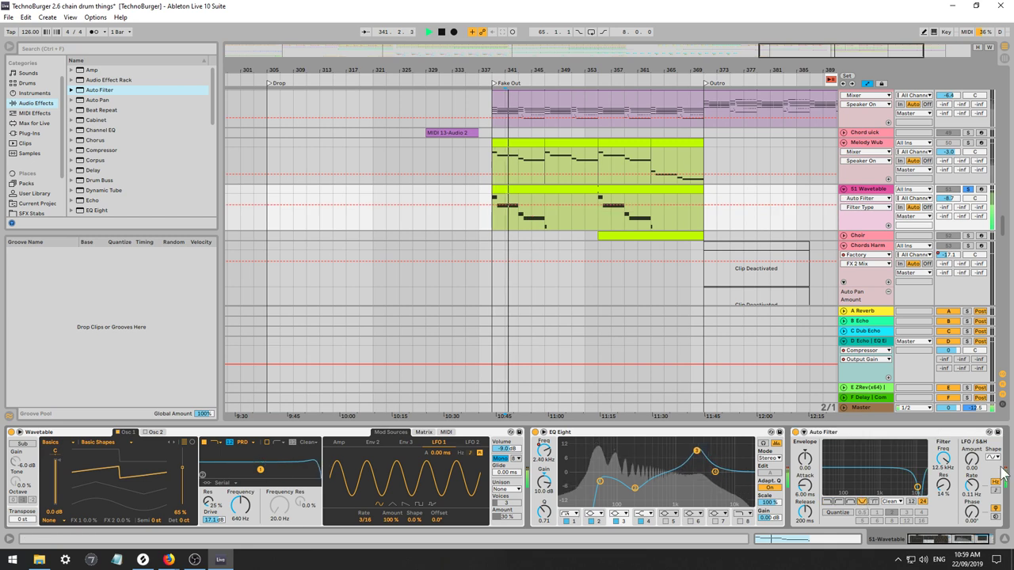
{"action": "left_click_drag", "start_coordinate": [894, 475], "coordinate": [882, 477]}
{"action": "left_click_drag", "start_coordinate": [971, 460], "coordinate": [971, 412]}
{"action": "left_click_drag", "start_coordinate": [971, 486], "coordinate": [971, 469]}
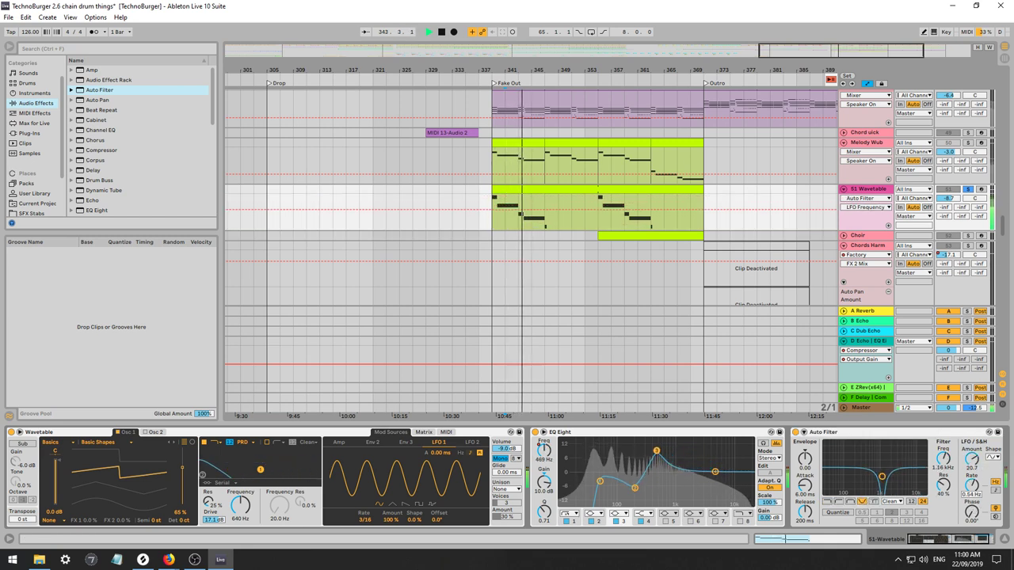
{"action": "mouse_move", "coordinate": [973, 511]}
{"action": "left_mouse_down"}
{"action": "mouse_move", "coordinate": [973, 479]}
{"action": "mouse_move", "coordinate": [973, 511]}
{"action": "mouse_move", "coordinate": [972, 491]}
{"action": "left_mouse_up"}
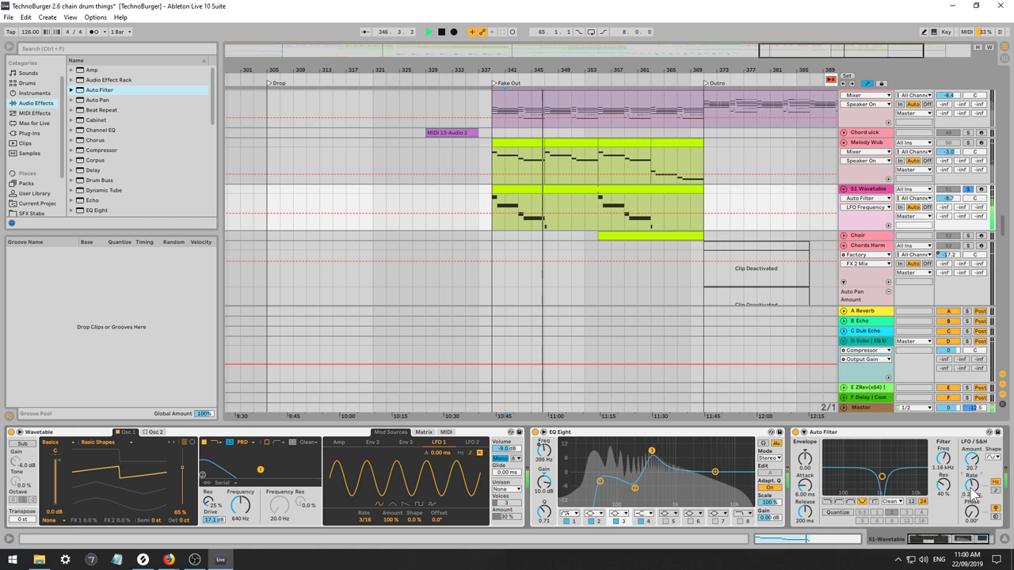
Lower EQ Eight band 3's gain while auditioning from bar 339.
{"action": "left_click", "coordinate": [505, 203]}
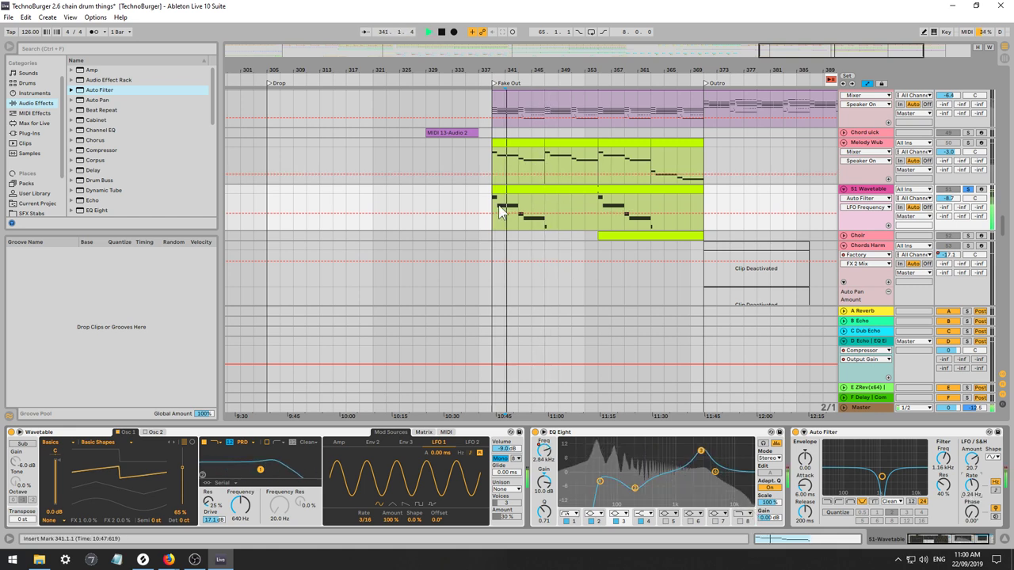
{"action": "left_click", "coordinate": [491, 203]}
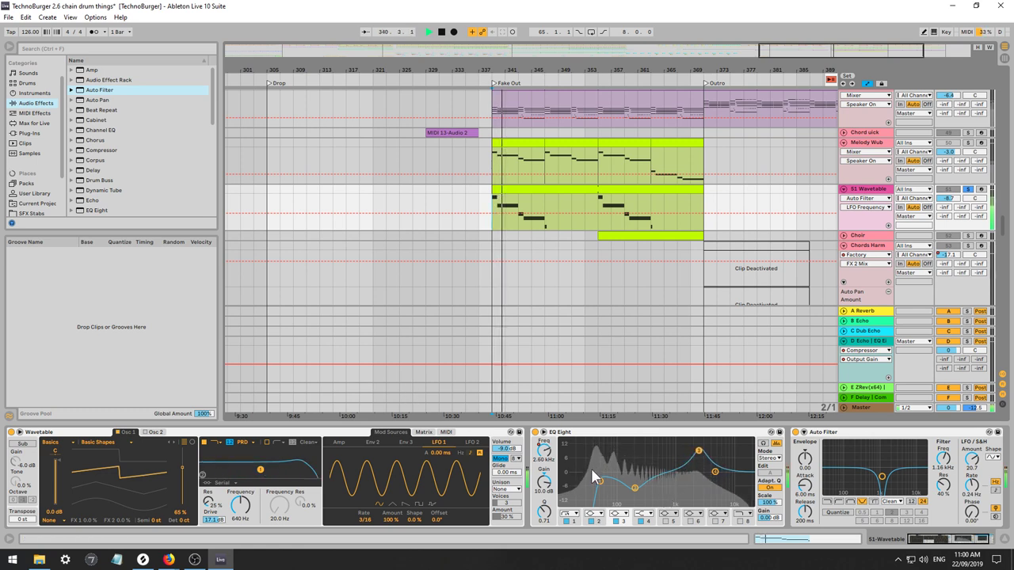
{"action": "left_click_drag", "start_coordinate": [702, 451], "coordinate": [711, 474]}
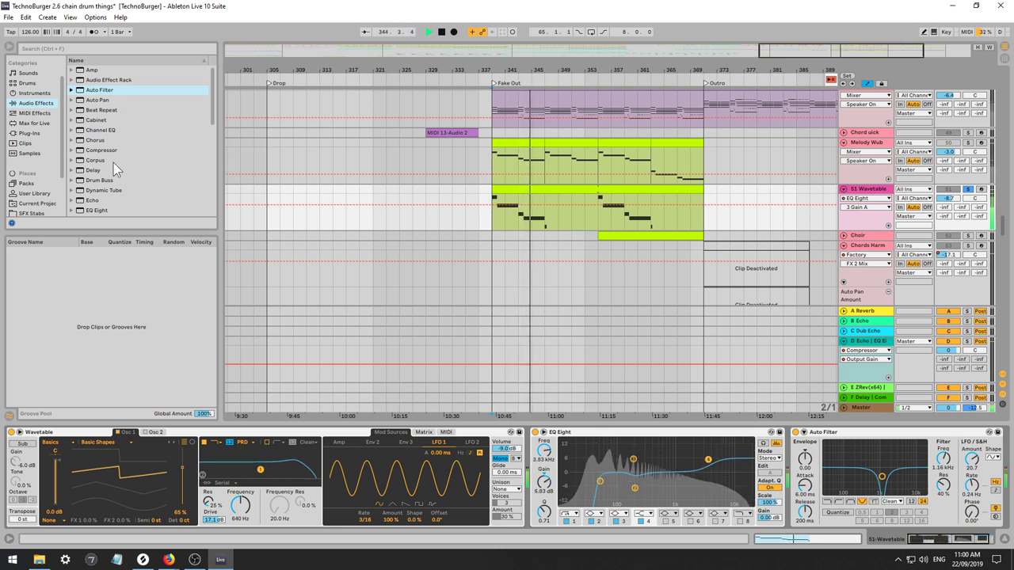
{"action": "left_click", "coordinate": [87, 150]}
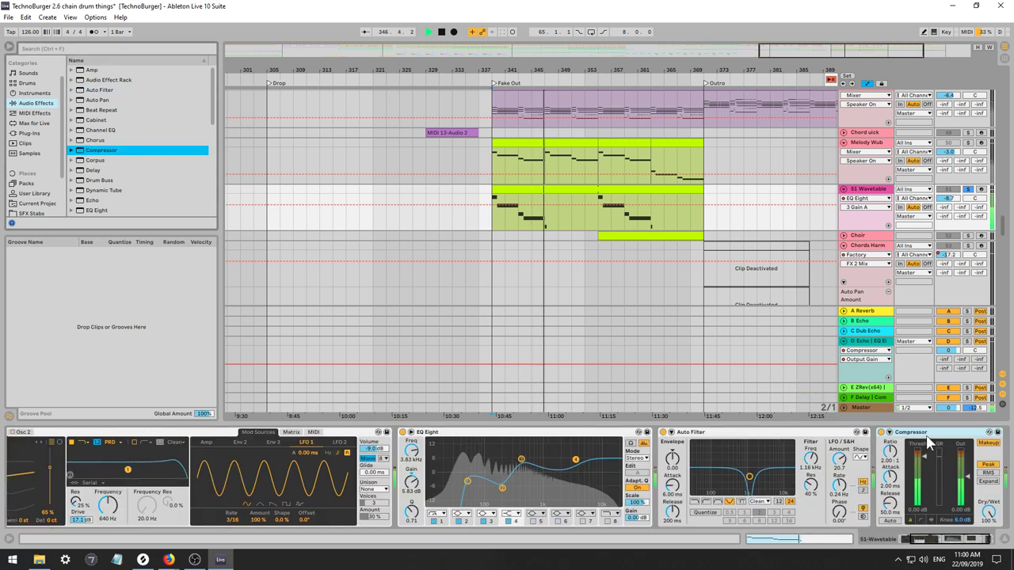
{"action": "key", "text": "space"}
{"action": "left_click", "coordinate": [890, 433]}
{"action": "left_click", "coordinate": [899, 444]}
{"action": "left_click", "coordinate": [899, 459]}
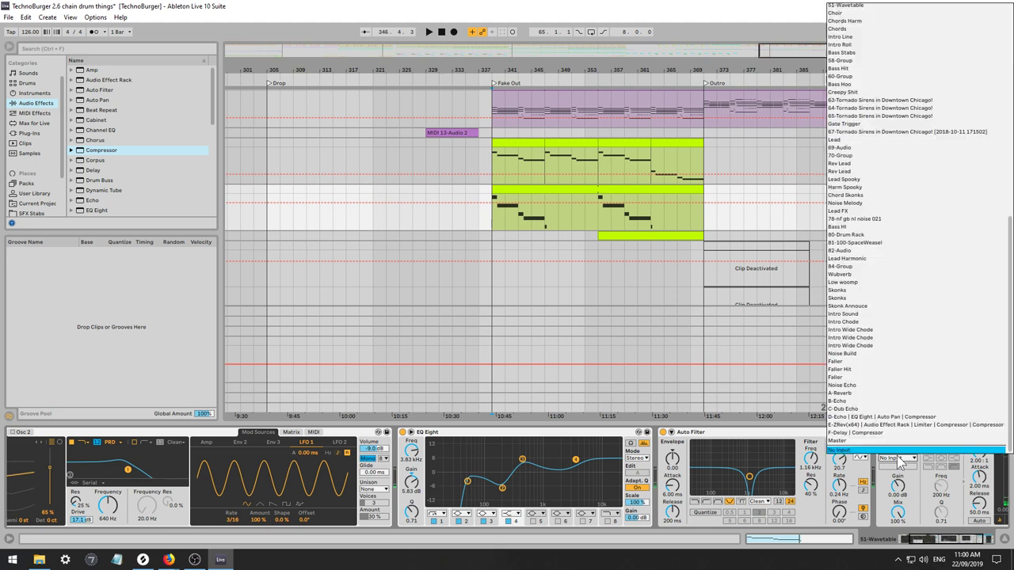
{"action": "scroll", "coordinate": [915, 67], "scroll_direction": "up", "scroll_amount": 15}
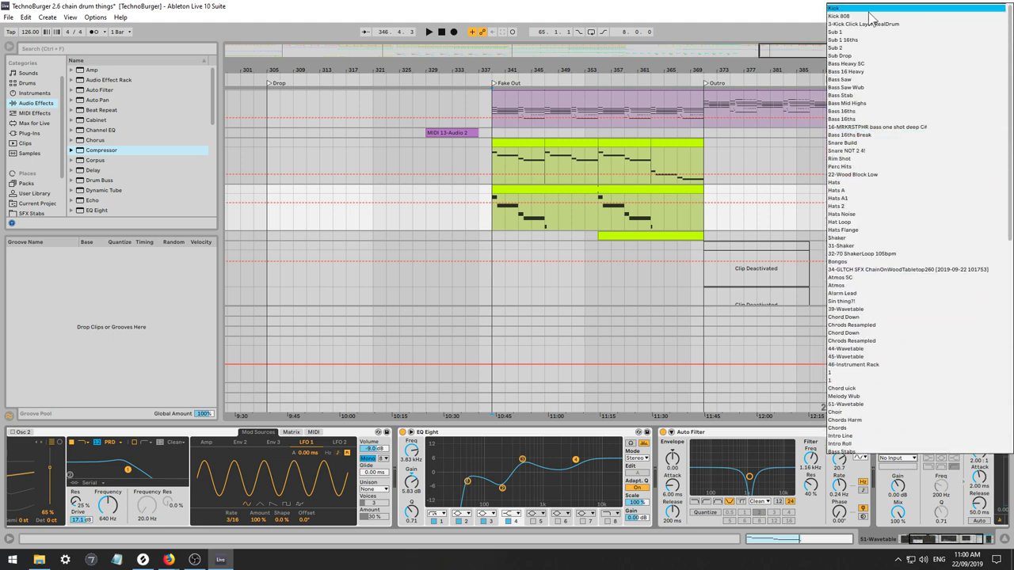
{"action": "left_click", "coordinate": [865, 12]}
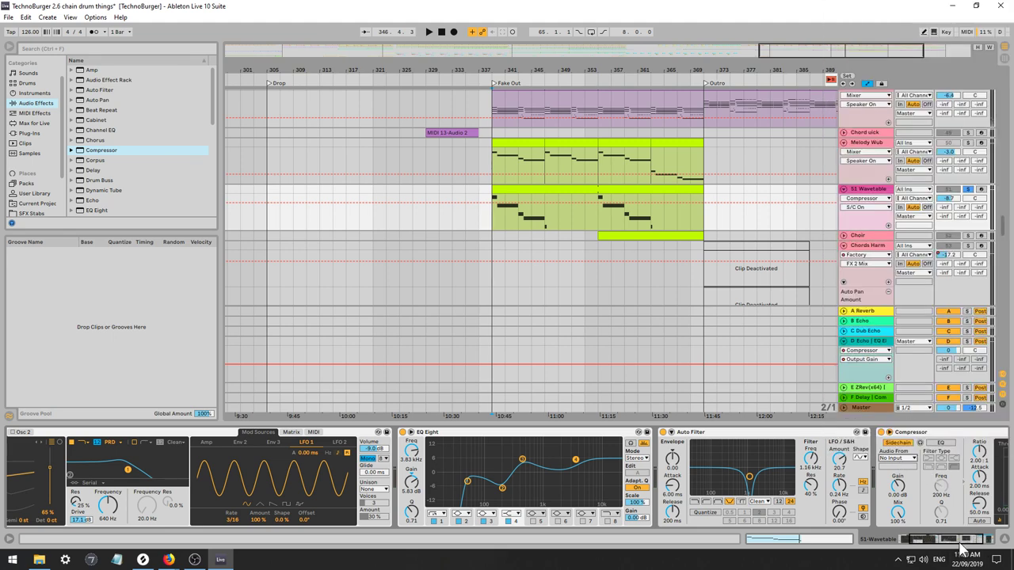
{"action": "left_click_drag", "start_coordinate": [960, 544], "coordinate": [978, 540]}
{"action": "key", "text": "space"}
{"action": "left_click_drag", "start_coordinate": [872, 458], "coordinate": [875, 493]}
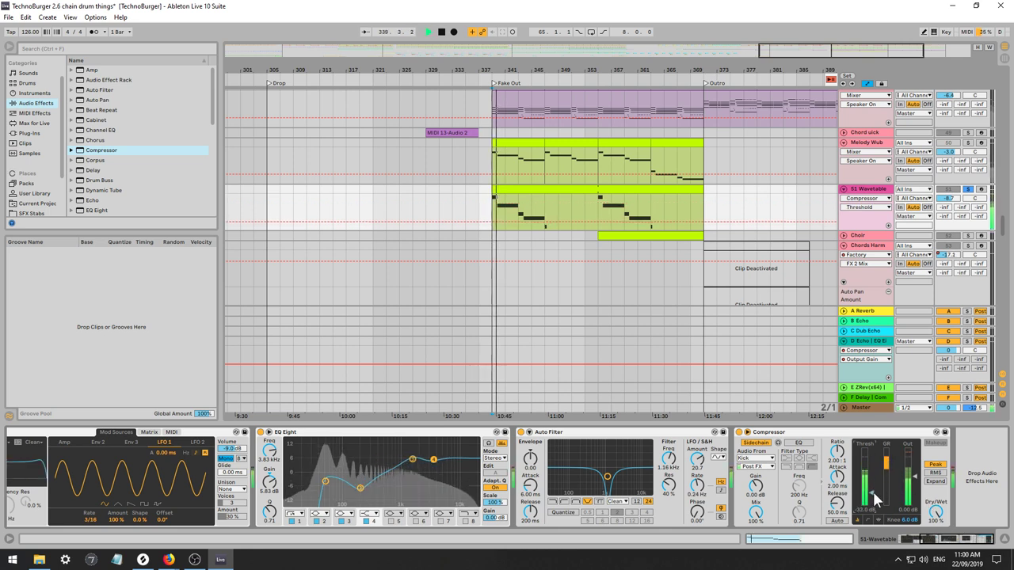
{"action": "left_click_drag", "start_coordinate": [837, 451], "coordinate": [837, 411]}
{"action": "left_click_drag", "start_coordinate": [872, 493], "coordinate": [872, 481]}
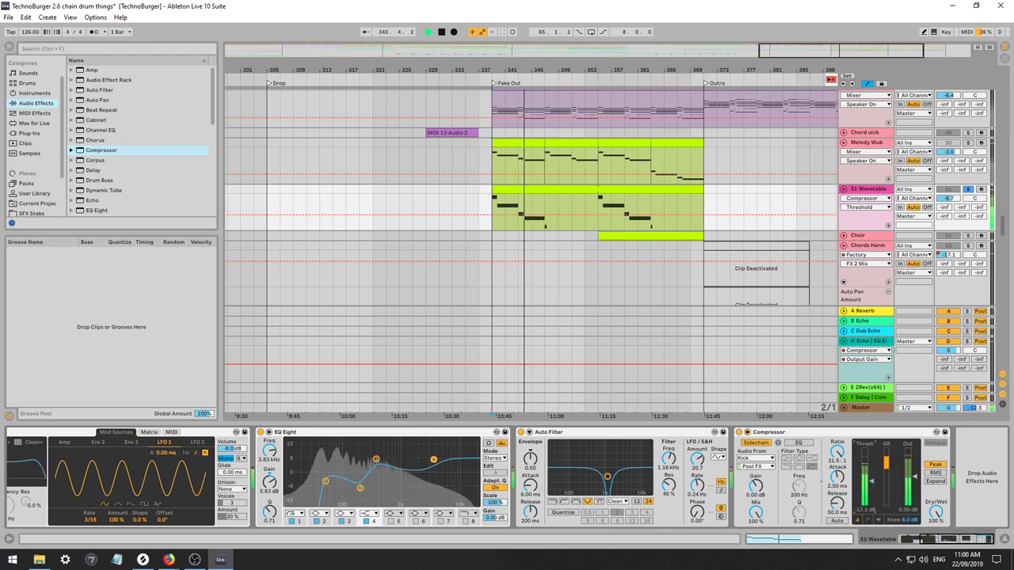
{"action": "left_click_drag", "start_coordinate": [922, 540], "coordinate": [896, 540]}
{"action": "key", "text": "space"}
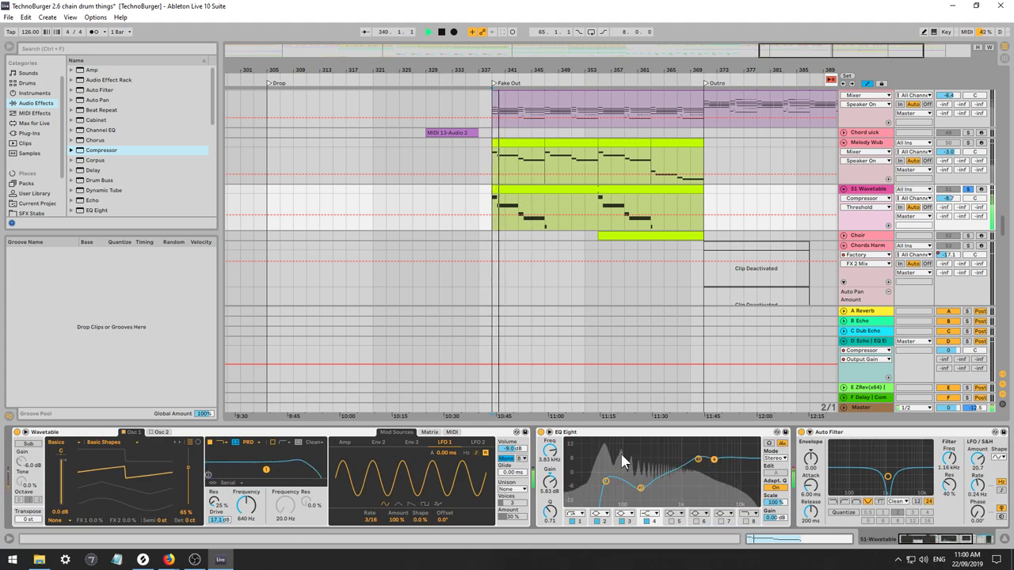
Enable Wavetable's Osc 2 at +12 semitones and adjust its wavetable position and gain.
{"action": "left_click", "coordinate": [152, 434]}
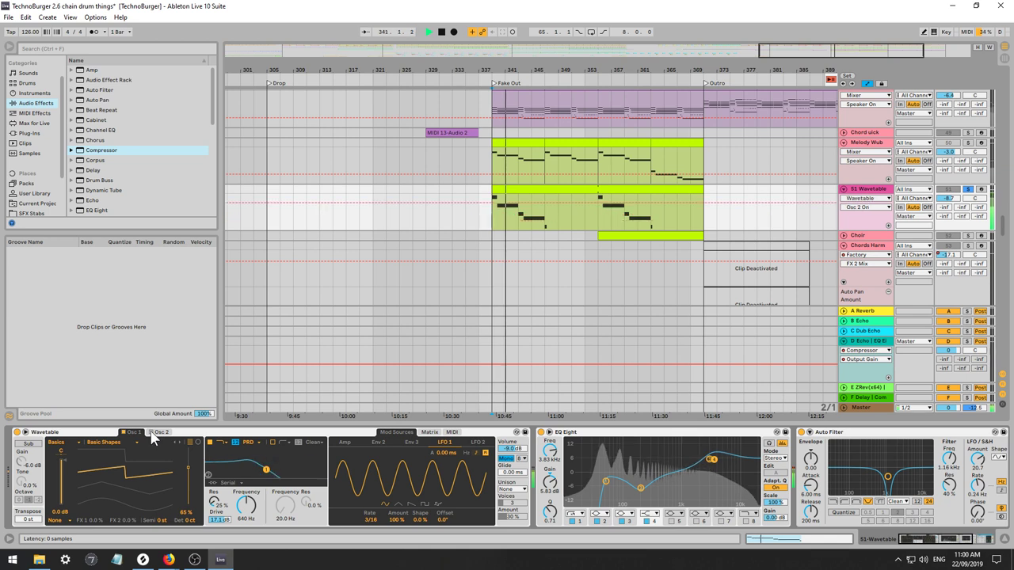
{"action": "left_click", "coordinate": [158, 433]}
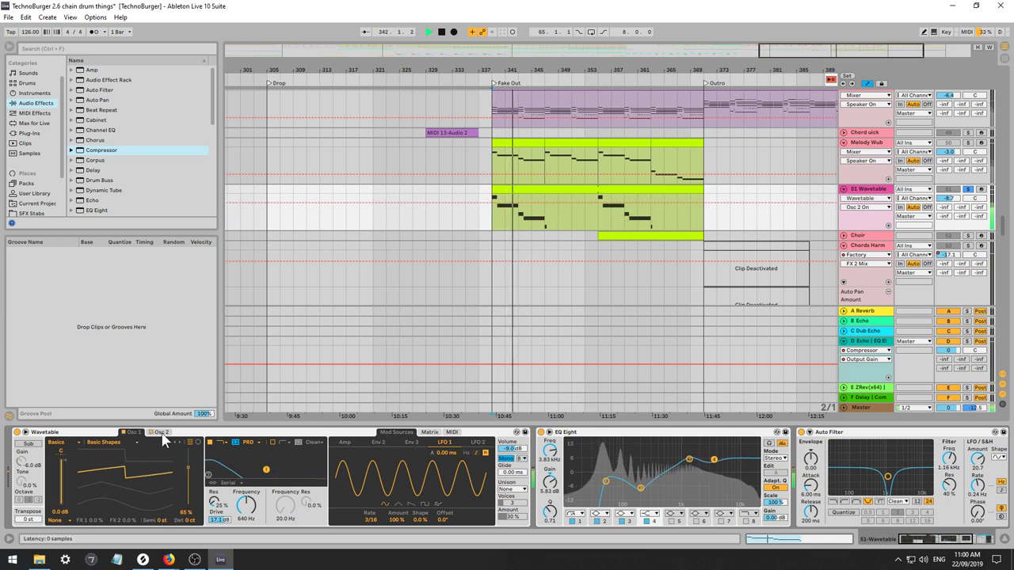
{"action": "left_click", "coordinate": [162, 525]}
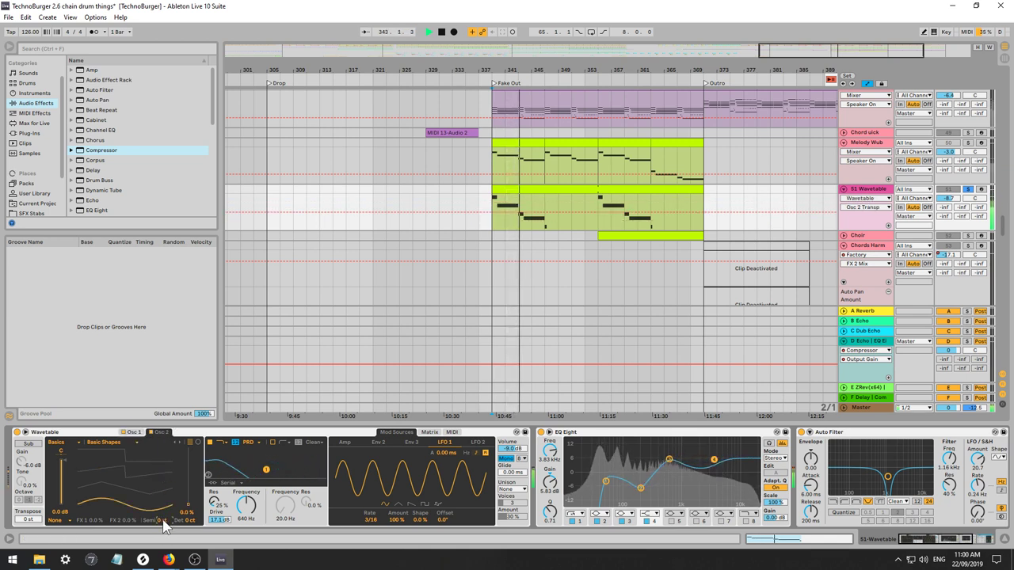
{"action": "type", "text": "12"}
{"action": "key", "text": "Return"}
{"action": "left_click_drag", "start_coordinate": [189, 486], "coordinate": [188, 465]}
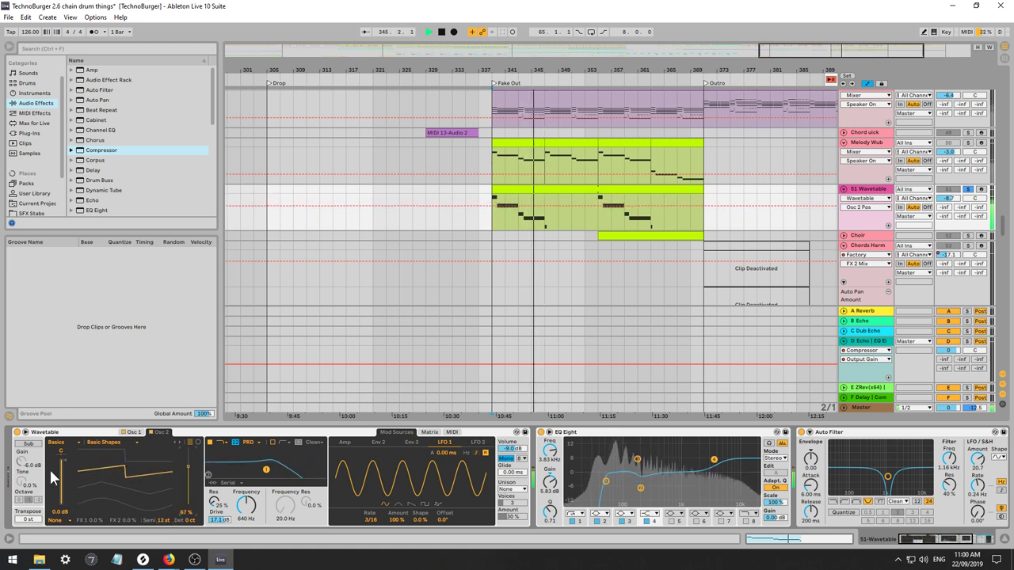
{"action": "mouse_move", "coordinate": [61, 465]}
{"action": "left_mouse_down"}
{"action": "mouse_move", "coordinate": [61, 493]}
{"action": "mouse_move", "coordinate": [61, 483]}
{"action": "left_mouse_up"}
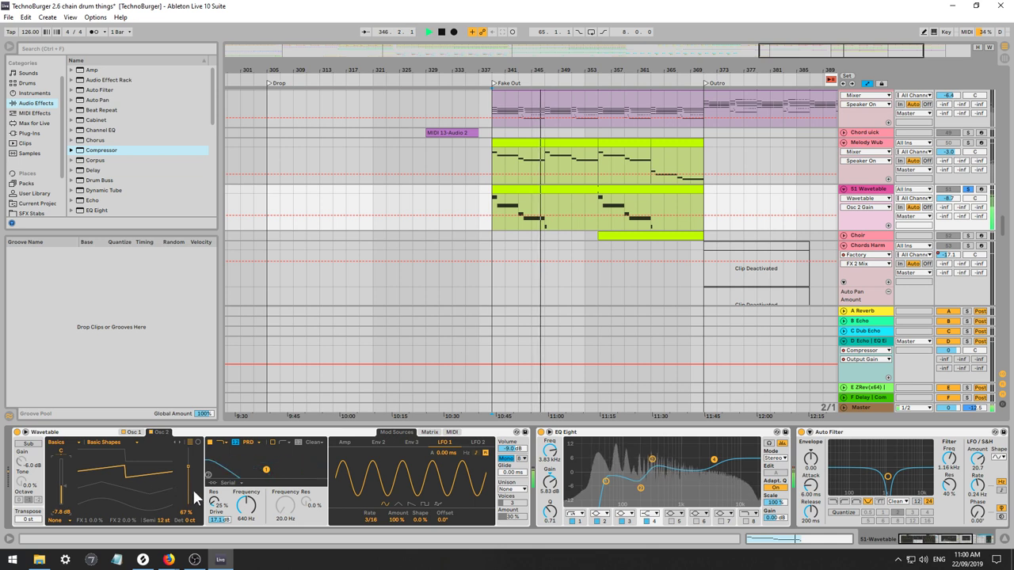
{"action": "left_click_drag", "start_coordinate": [189, 491], "coordinate": [189, 509]}
{"action": "left_click_drag", "start_coordinate": [62, 488], "coordinate": [62, 468]}
Retune Osc 2 to 24 semitones, then switch Osc 2 off.
{"action": "key", "text": "space"}
{"action": "left_click", "coordinate": [166, 520]}
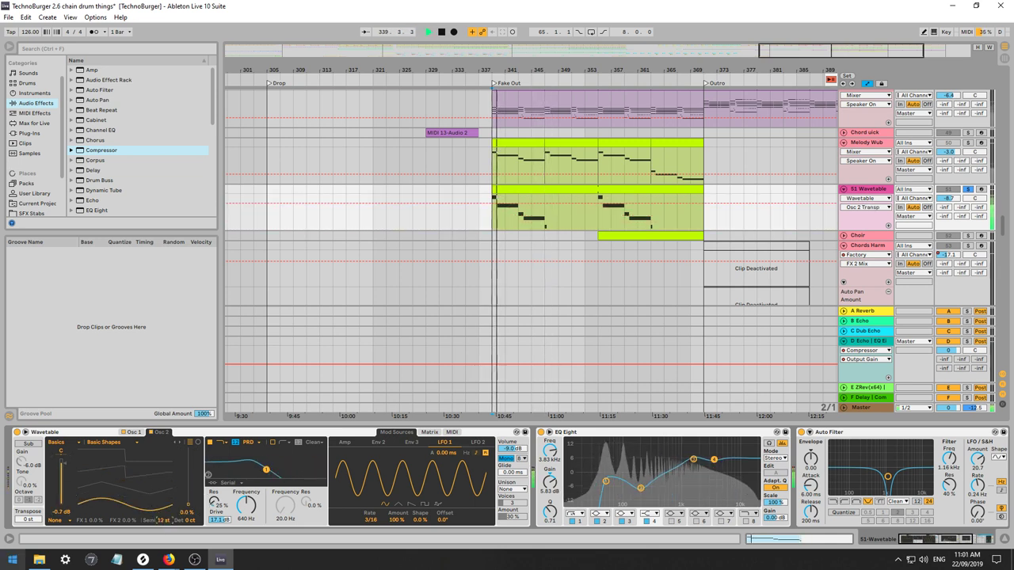
{"action": "type", "text": "24"}
{"action": "key", "text": "Return"}
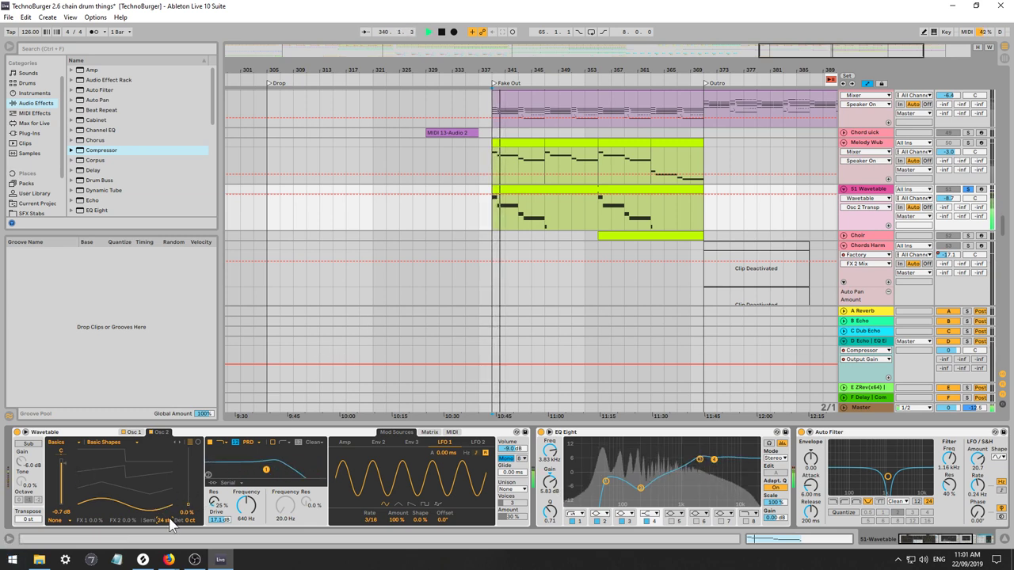
{"action": "left_click", "coordinate": [151, 433]}
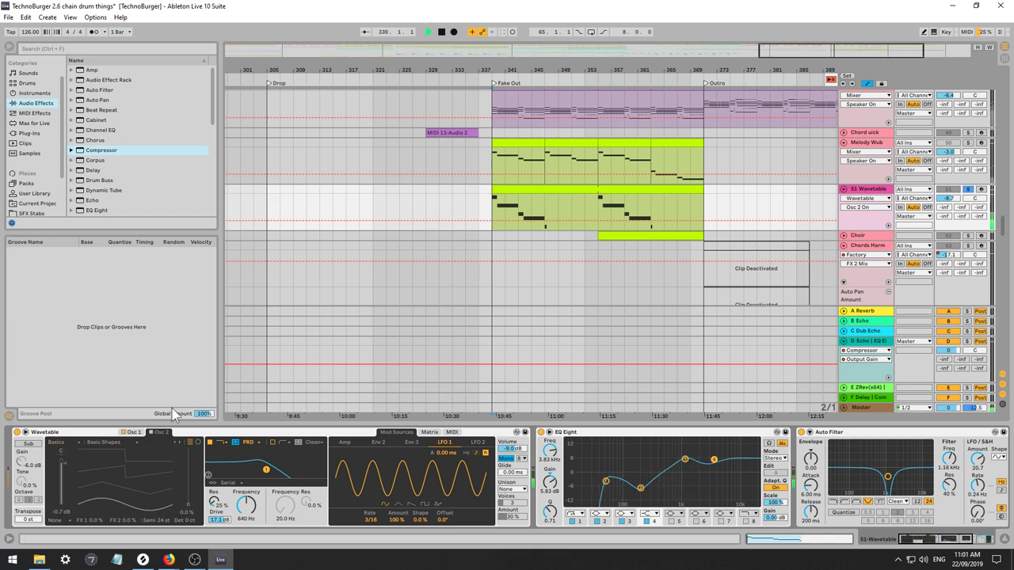
Unsolo S1 Wavetable and select bars 331–339 on its track.
{"action": "left_click", "coordinate": [966, 190]}
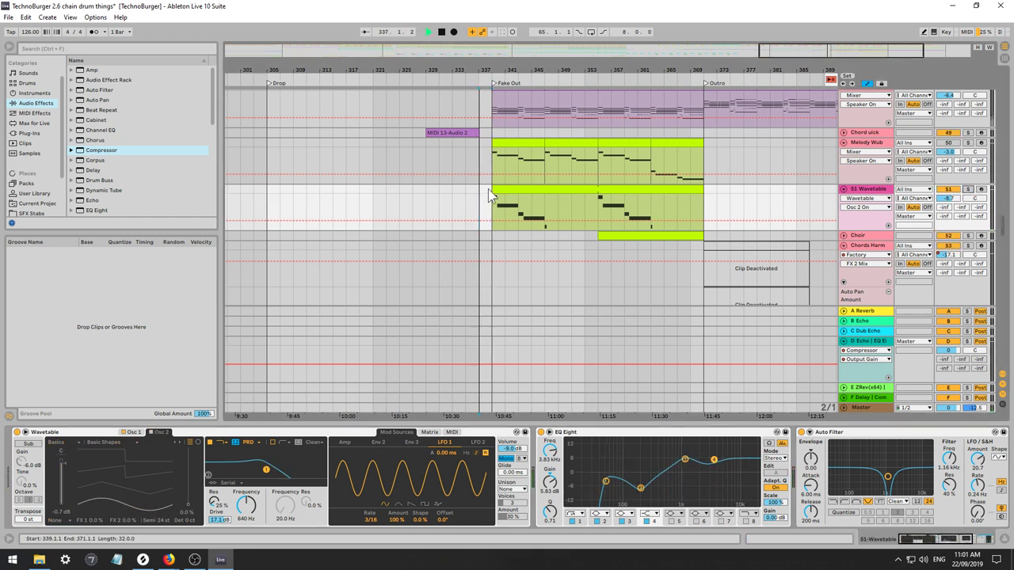
{"action": "key", "text": "space"}
{"action": "left_click", "coordinate": [467, 203]}
{"action": "key", "text": "space"}
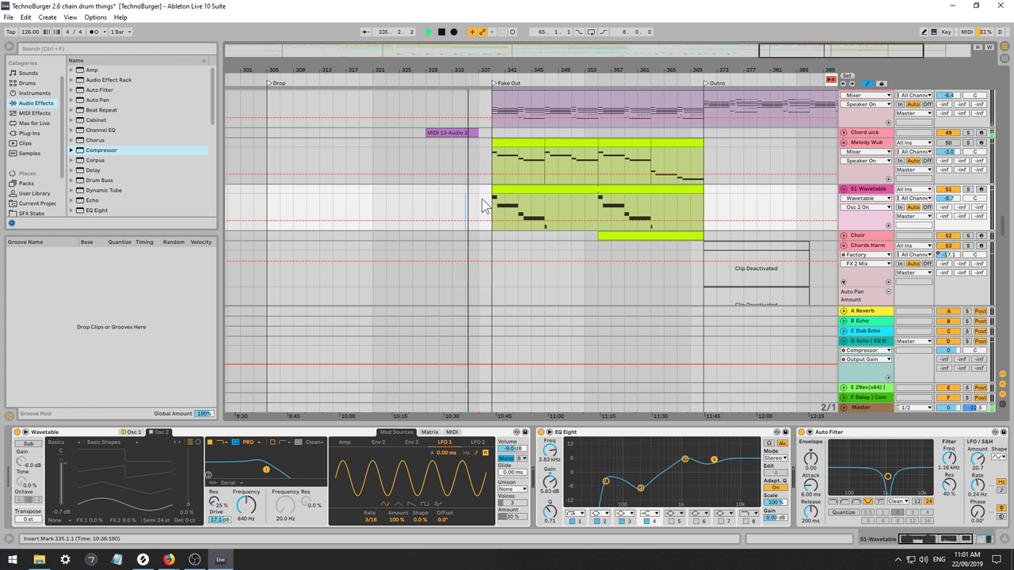
{"action": "left_click_drag", "start_coordinate": [494, 206], "coordinate": [471, 206]}
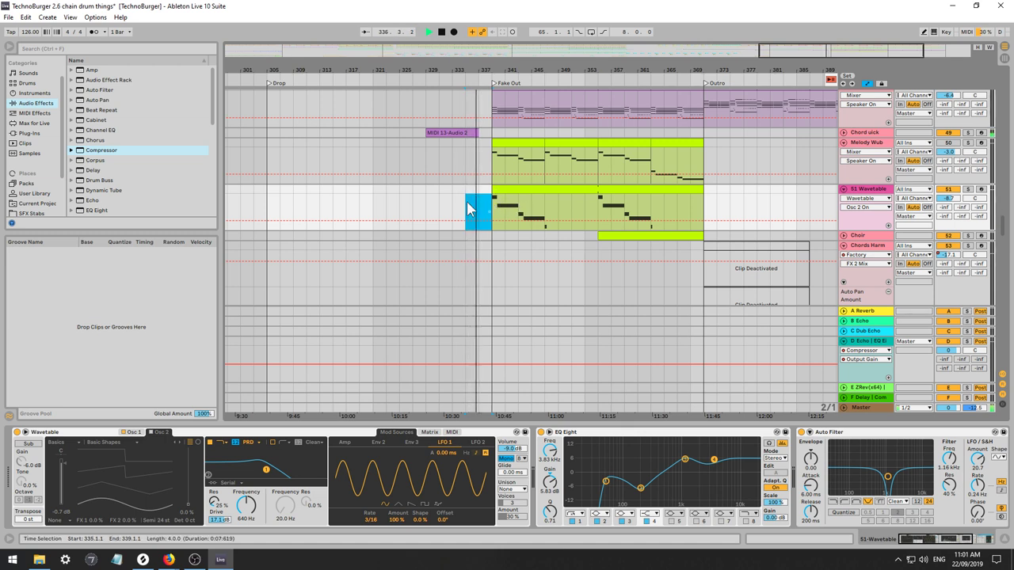
{"action": "left_click", "coordinate": [444, 201], "text": "shift"}
{"action": "key", "text": "space"}
{"action": "key", "text": "ctrl+j"}
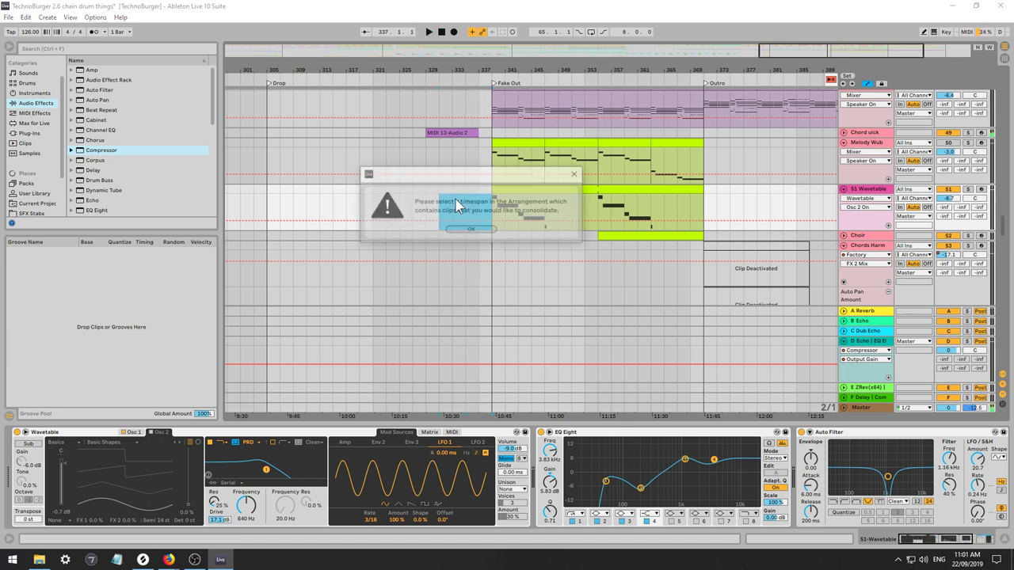
{"action": "left_click", "coordinate": [472, 231]}
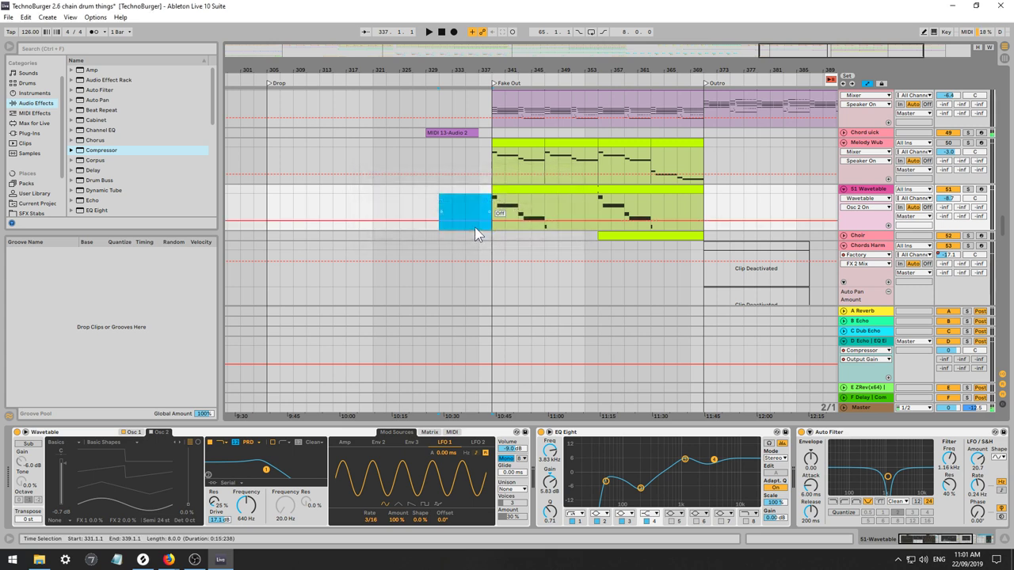
Insert an empty MIDI clip over bars 331–339 and draw one note spanning it.
{"action": "key", "text": "ctrl+shift+m"}
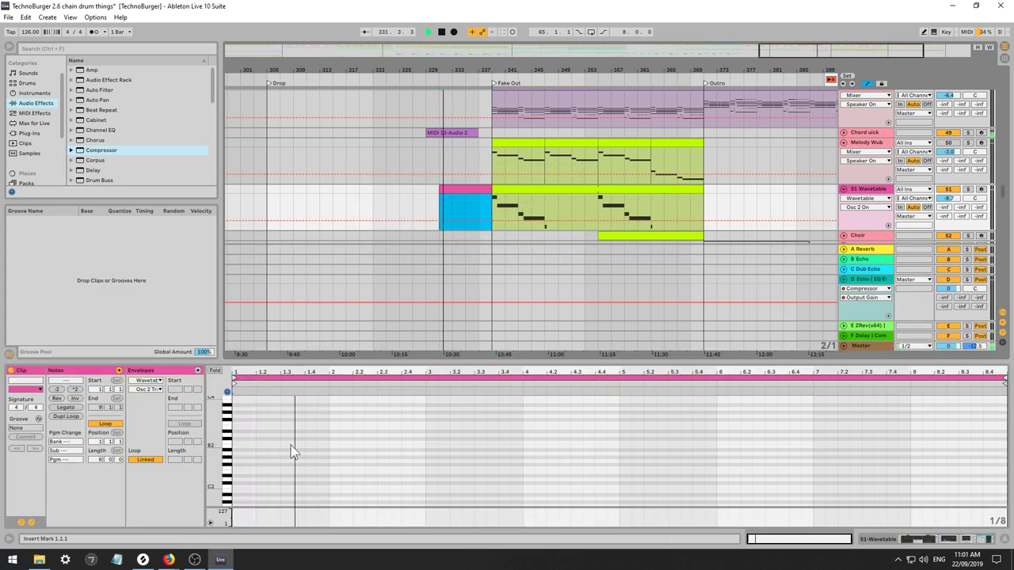
{"action": "left_click", "coordinate": [464, 204]}
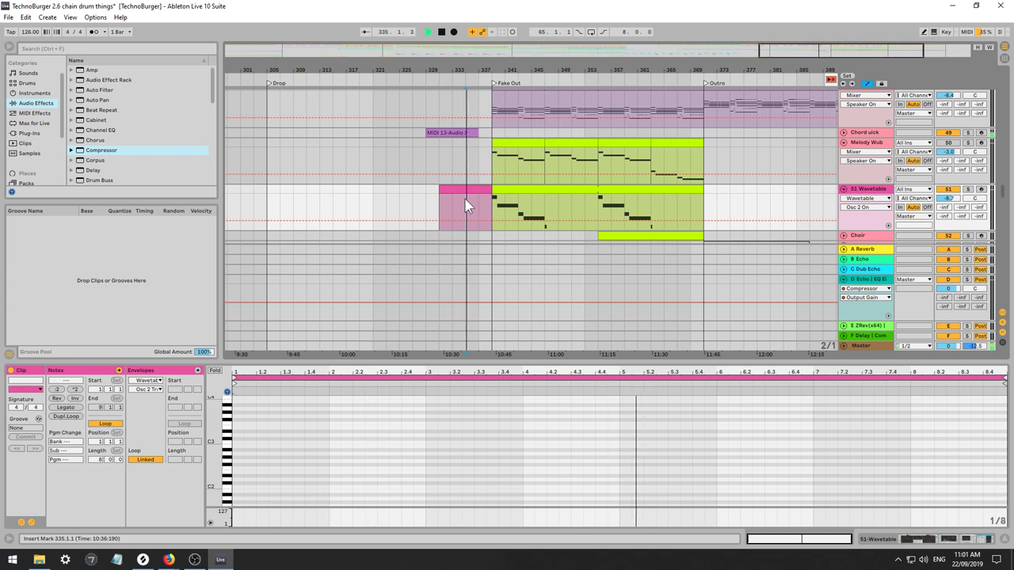
{"action": "key", "text": "space"}
{"action": "double_click", "coordinate": [241, 438]}
{"action": "left_click_drag", "start_coordinate": [241, 438], "coordinate": [925, 418]}
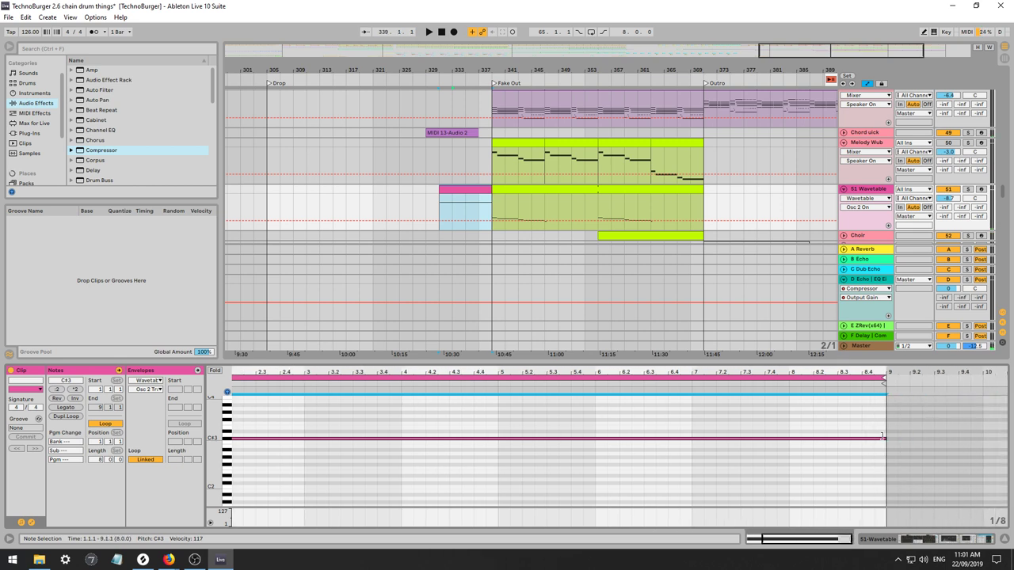
Transpose the sustained note by octaves and semitones, settling on C#1.
{"action": "key", "text": "shift+Down"}
{"action": "key", "text": "shift+Down"}
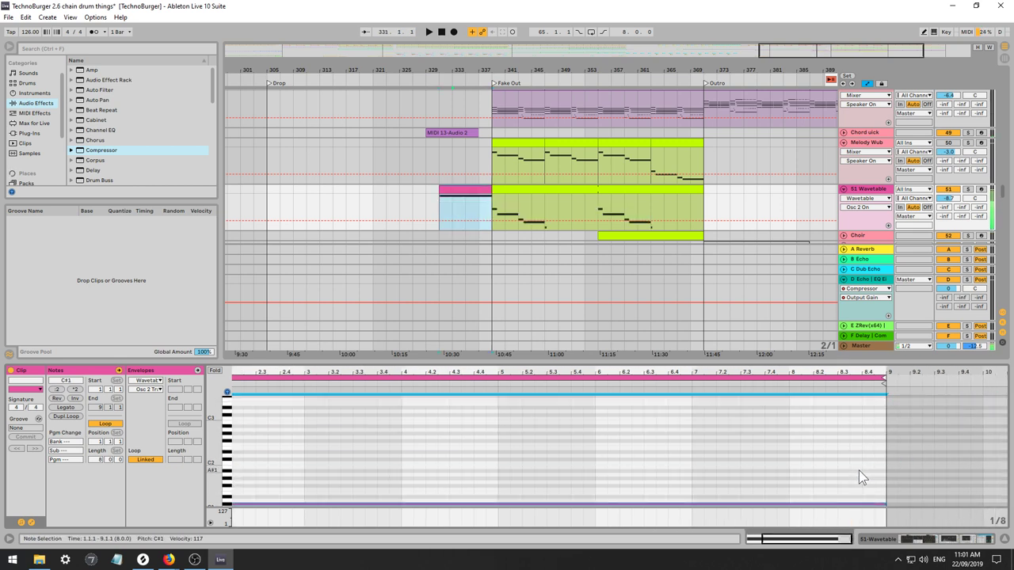
{"action": "key", "text": "shift+Down"}
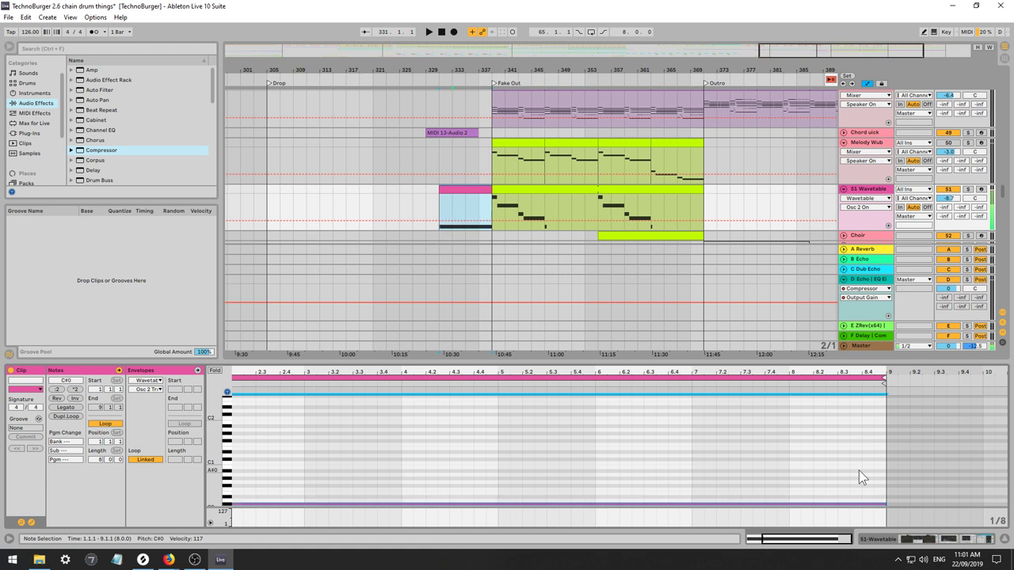
{"action": "key", "text": "shift+Up"}
{"action": "key", "text": "Down"}
{"action": "key", "text": "Down"}
{"action": "key", "text": "Down"}
{"action": "key", "text": "Down"}
{"action": "key", "text": "Down"}
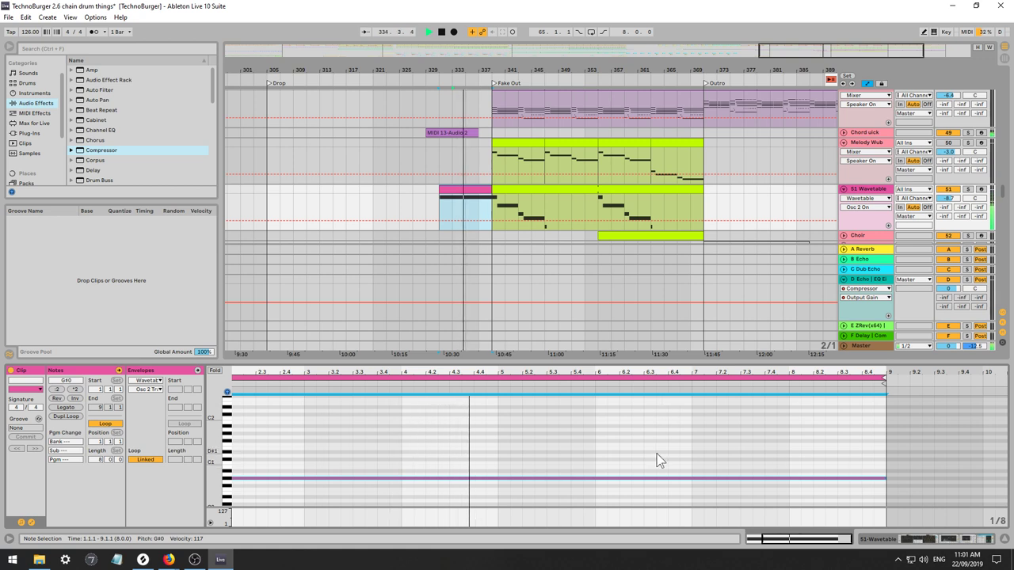
{"action": "key", "text": "Up"}
{"action": "key", "text": "Up"}
{"action": "key", "text": "Up"}
{"action": "key", "text": "Up"}
{"action": "key", "text": "Up"}
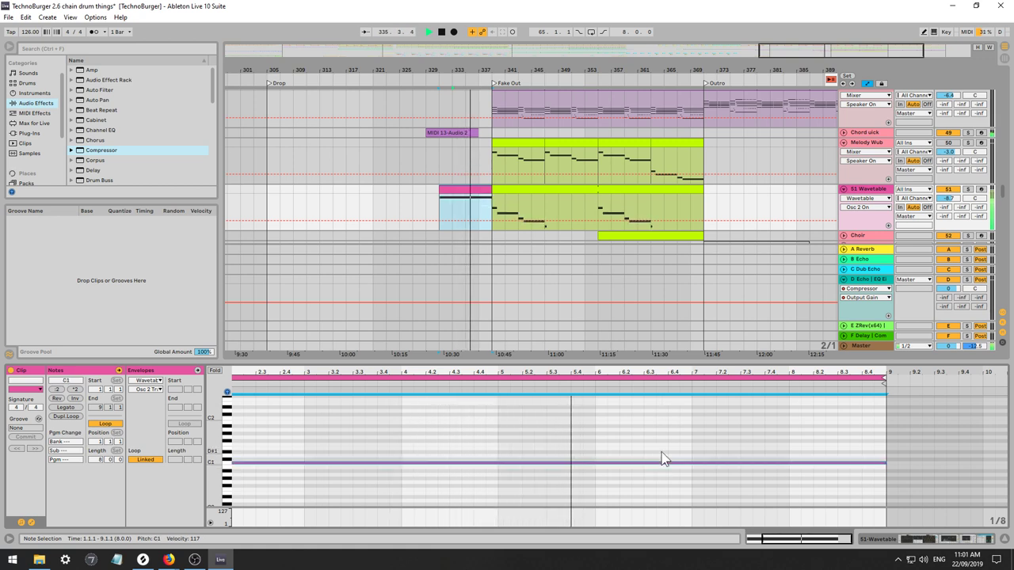
{"action": "key", "text": "space"}
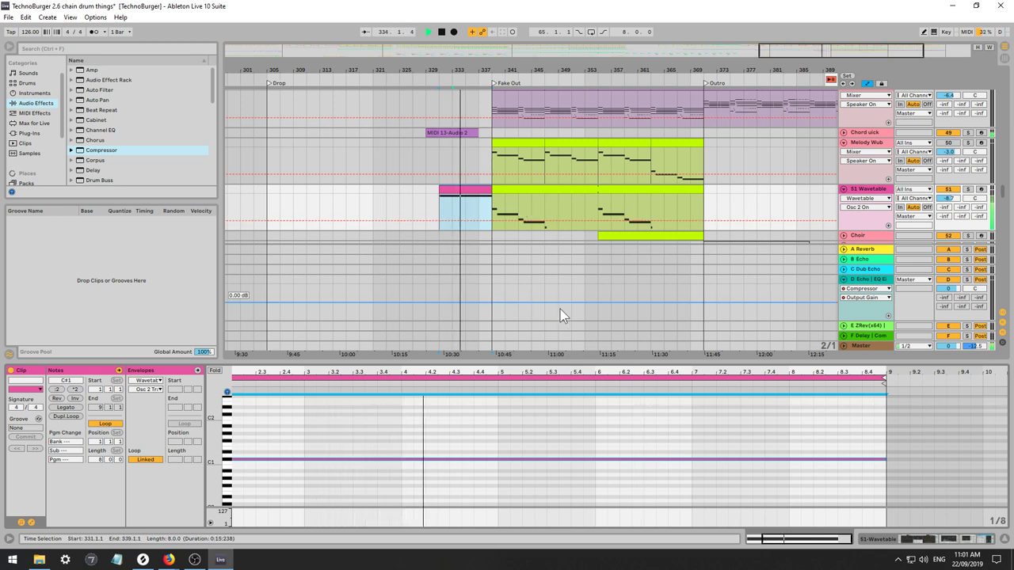
{"action": "key", "text": "shift+Down"}
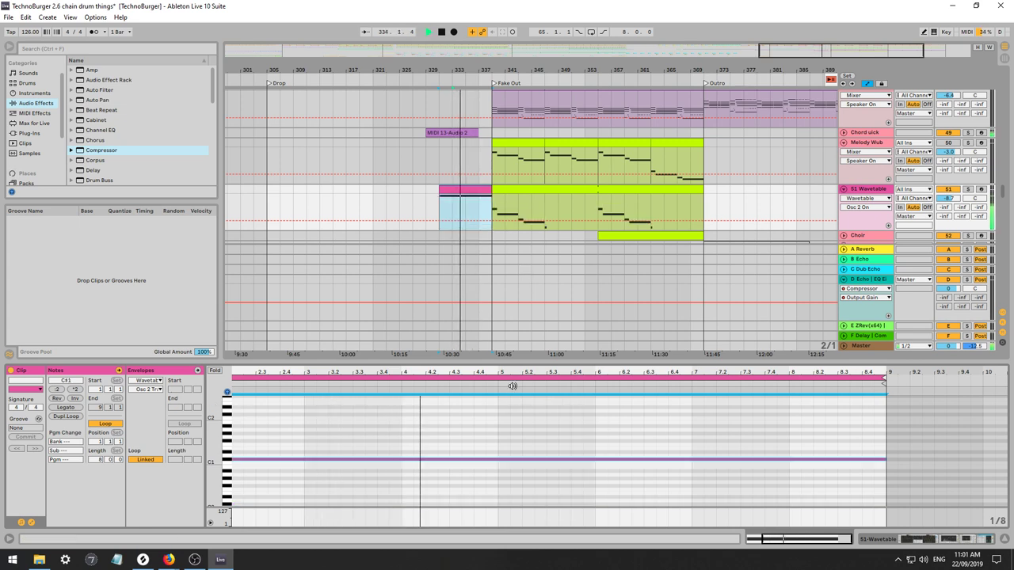
{"action": "left_click", "coordinate": [146, 381]}
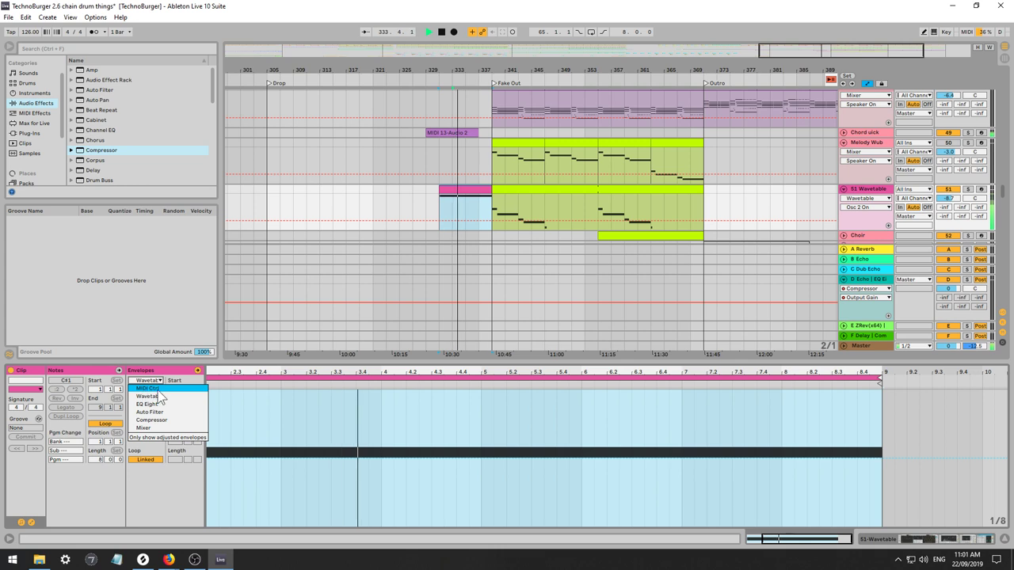
Draw a Pitch Bend envelope ramping from near bar 7 down to -8192 at the clip end.
{"action": "left_click", "coordinate": [147, 388]}
{"action": "left_click", "coordinate": [150, 389]}
{"action": "left_click", "coordinate": [151, 390]}
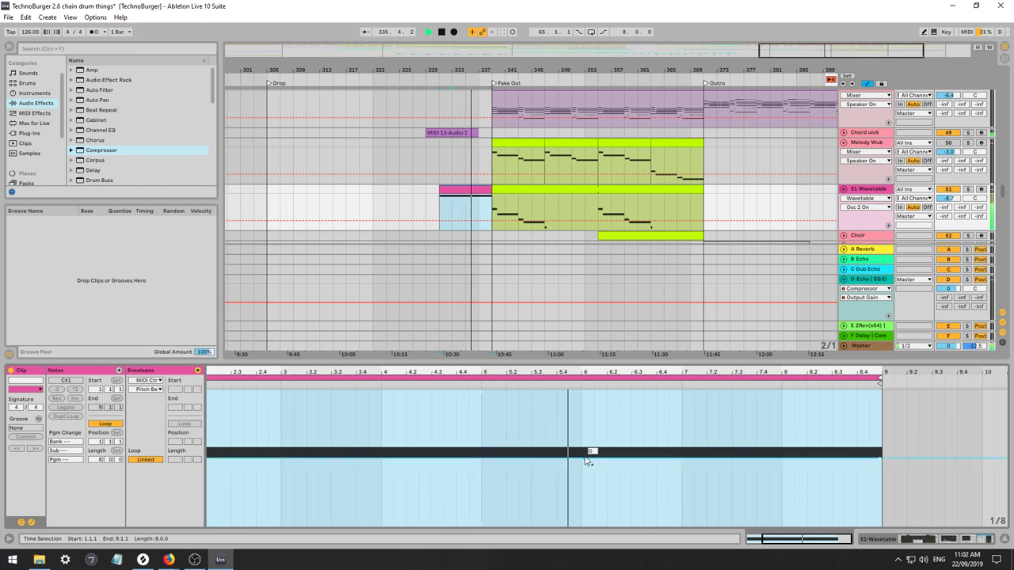
{"action": "left_click", "coordinate": [683, 459]}
{"action": "left_click_drag", "start_coordinate": [691, 465], "coordinate": [881, 523]}
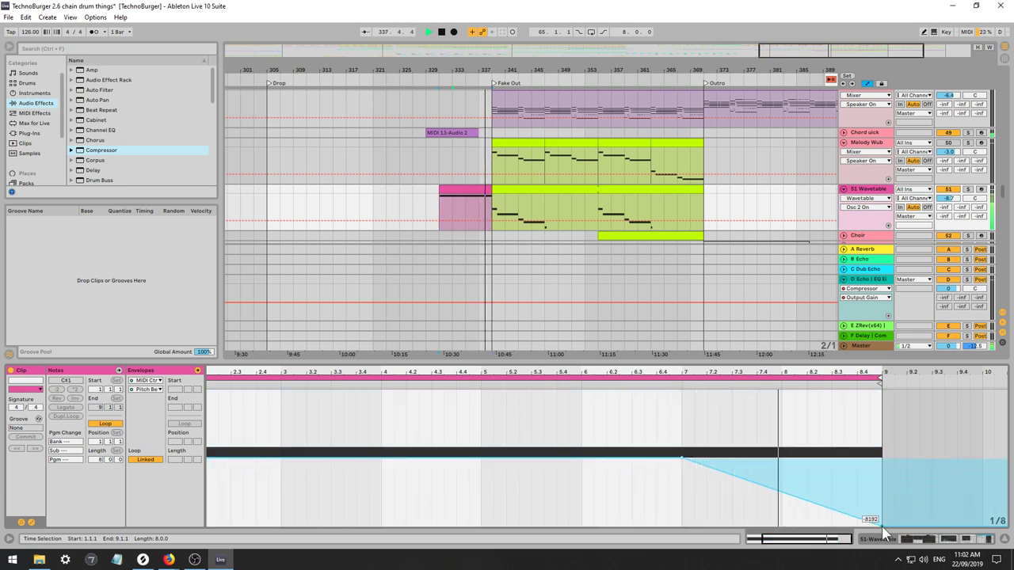
{"action": "key", "text": "space"}
Set Wavetable's MIDI matrix pitch-bend range to 7.
{"action": "left_click", "coordinate": [863, 189]}
{"action": "key", "text": "space"}
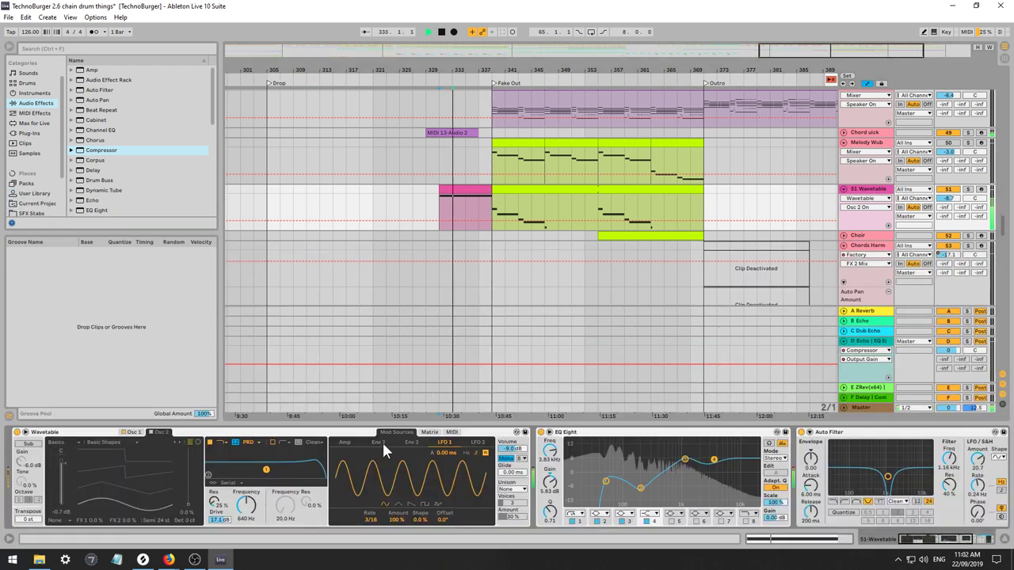
{"action": "left_click", "coordinate": [430, 432]}
{"action": "left_click", "coordinate": [451, 431]}
{"action": "left_click", "coordinate": [418, 463]}
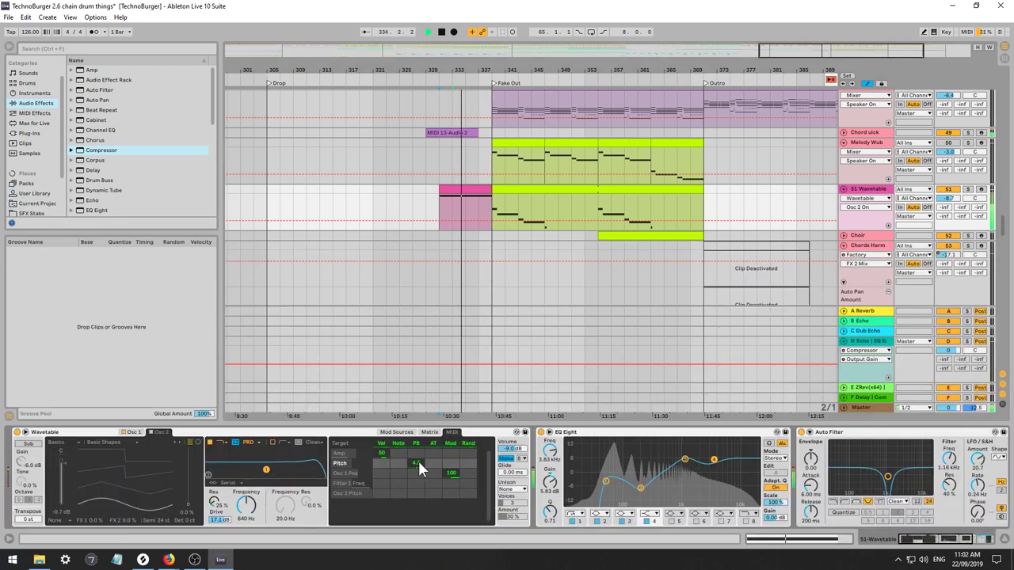
{"action": "type", "text": "7"}
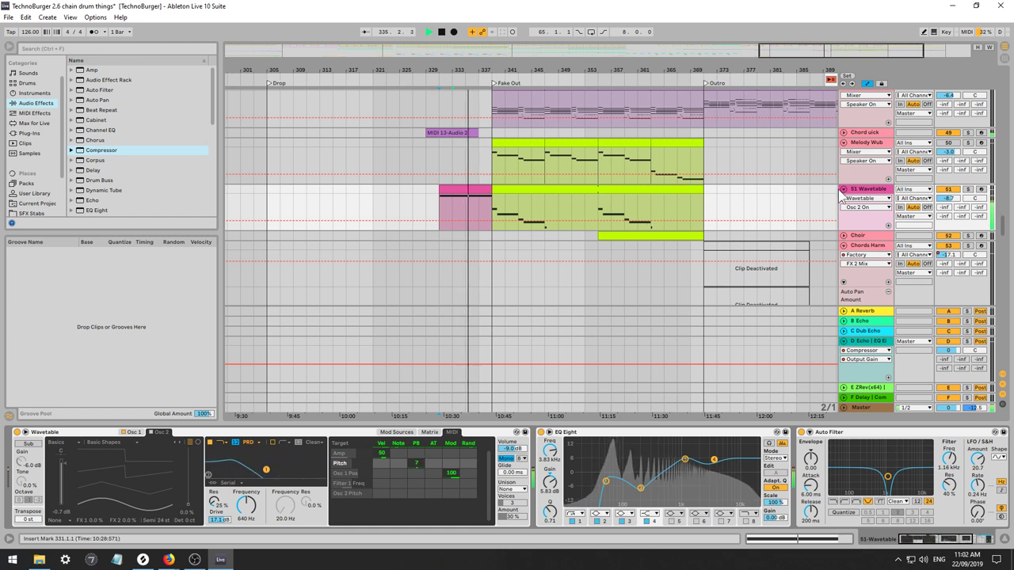
{"action": "left_click", "coordinate": [873, 190]}
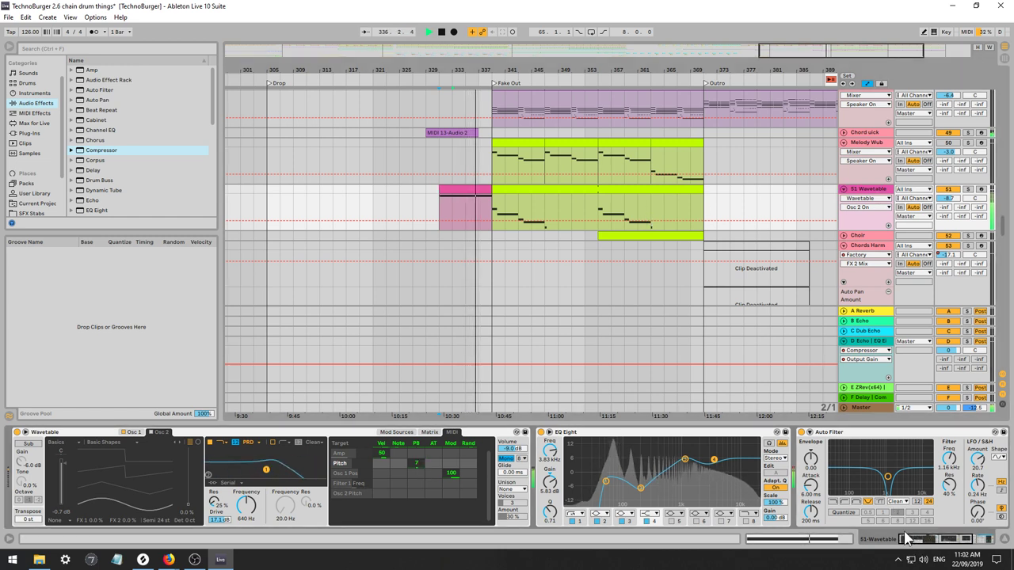
{"action": "key", "text": "space"}
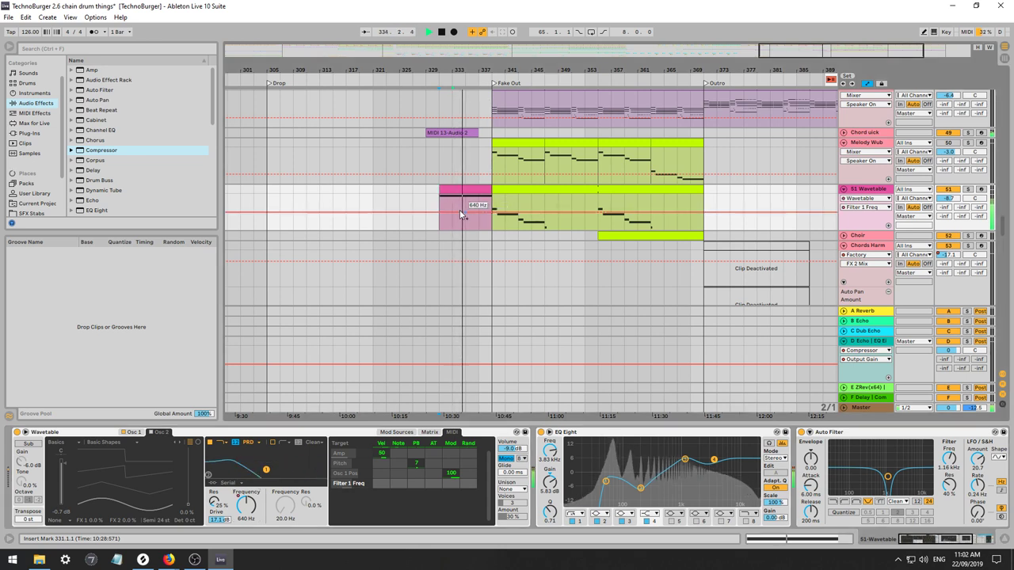
{"action": "left_click", "coordinate": [108, 92]}
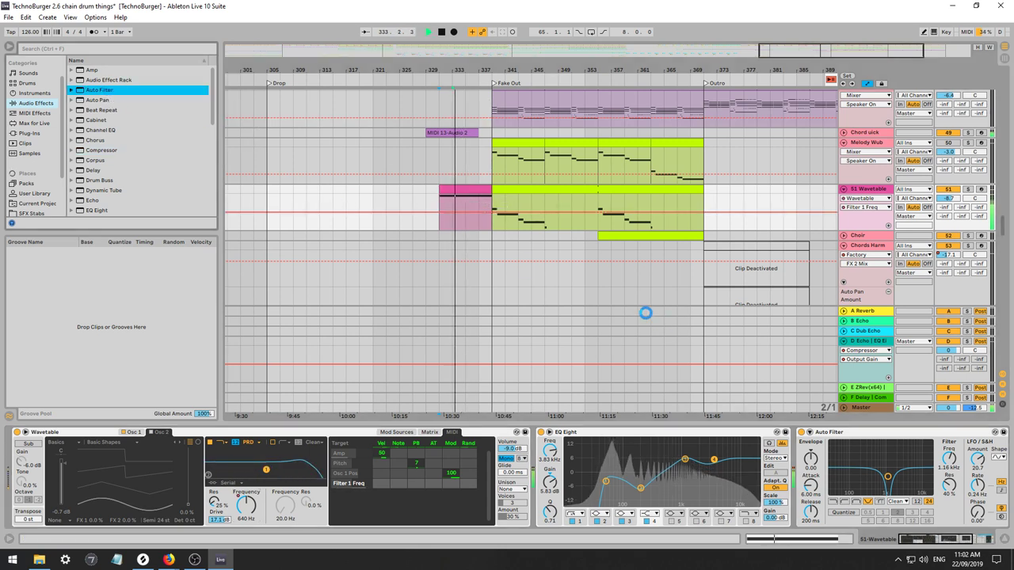
Add Auto Filter and ramp its Frequency automation from 75.3 Hz at bar 331 up to bar 339.
{"action": "key", "text": "Return"}
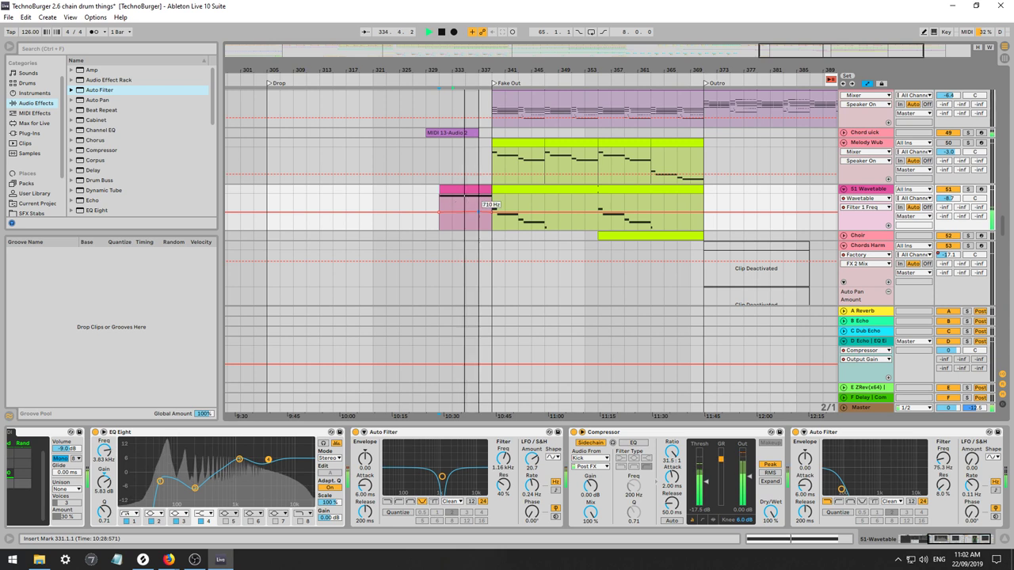
{"action": "left_click_drag", "start_coordinate": [480, 212], "coordinate": [491, 195]}
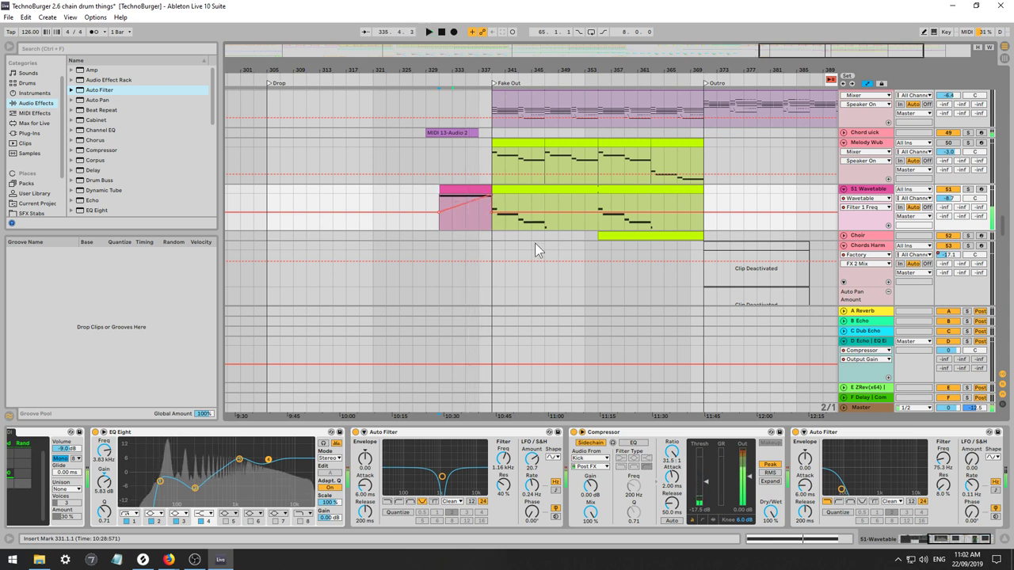
{"action": "left_click", "coordinate": [942, 457]}
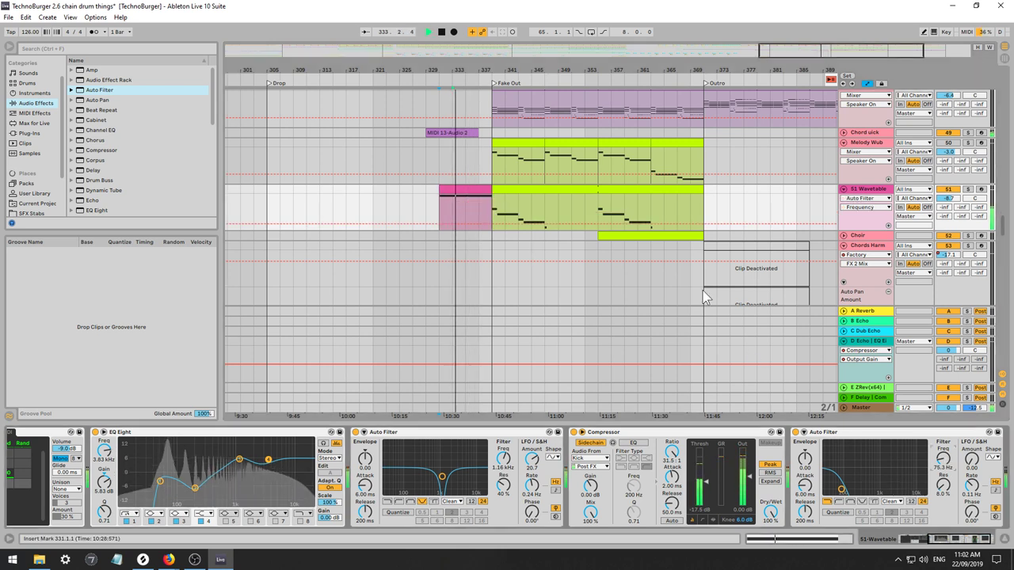
{"action": "left_click", "coordinate": [441, 225]}
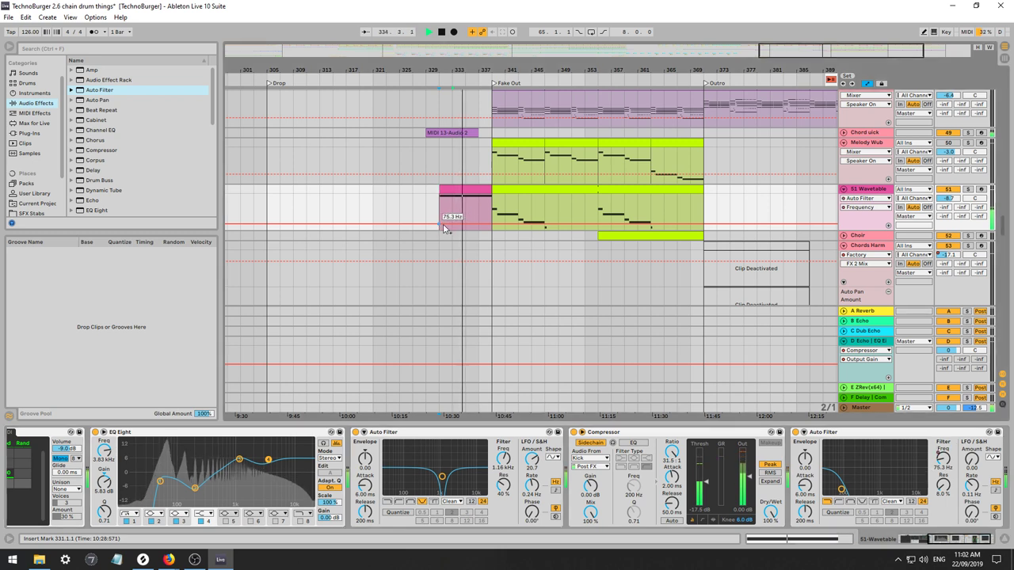
{"action": "left_click_drag", "start_coordinate": [491, 224], "coordinate": [491, 198]}
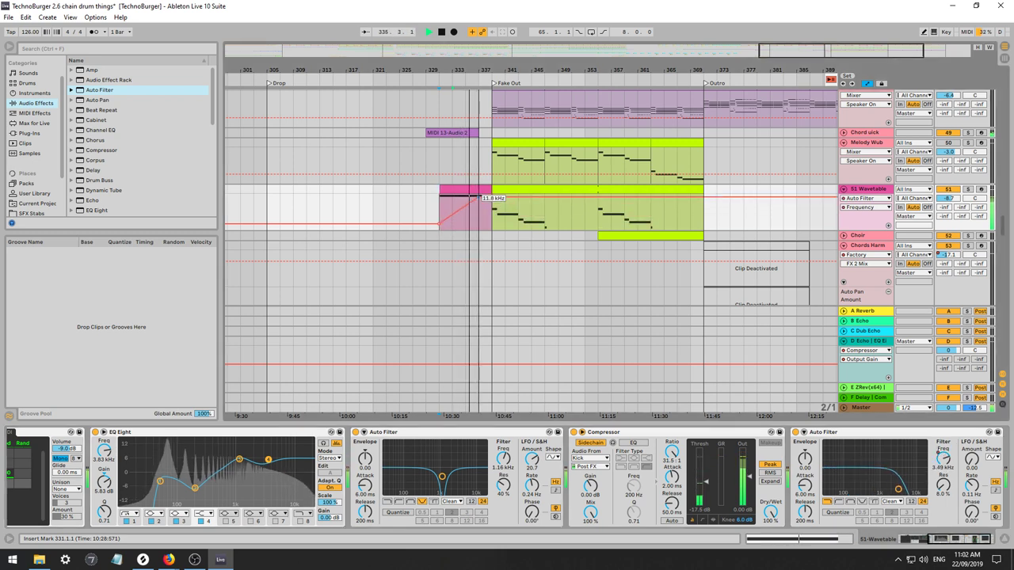
{"action": "key", "text": "ctrl+z"}
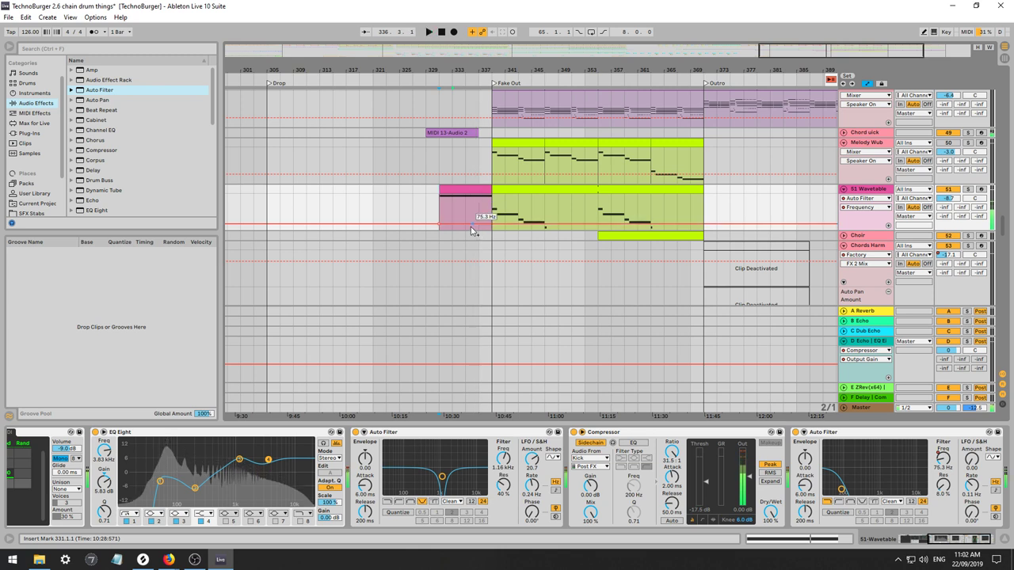
{"action": "left_click_drag", "start_coordinate": [490, 224], "coordinate": [491, 193]}
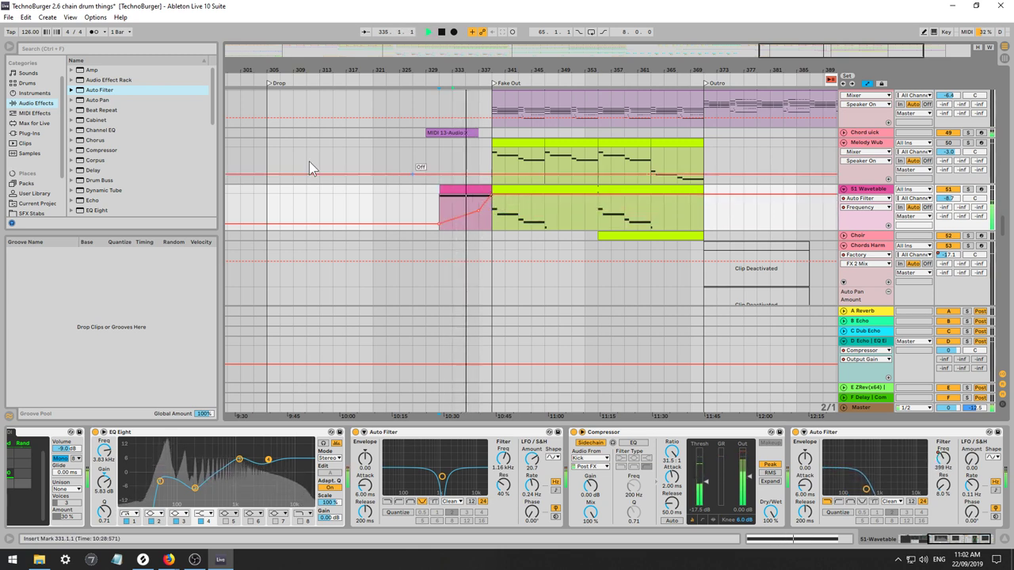
{"action": "left_click_drag", "start_coordinate": [212, 92], "coordinate": [194, 197]}
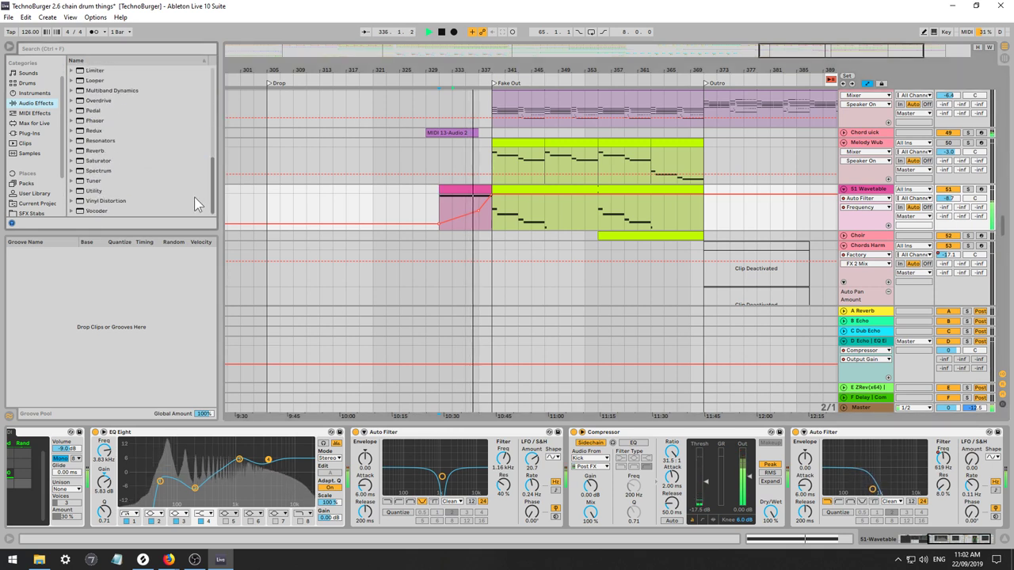
{"action": "left_click", "coordinate": [492, 212]}
{"action": "key", "text": "space"}
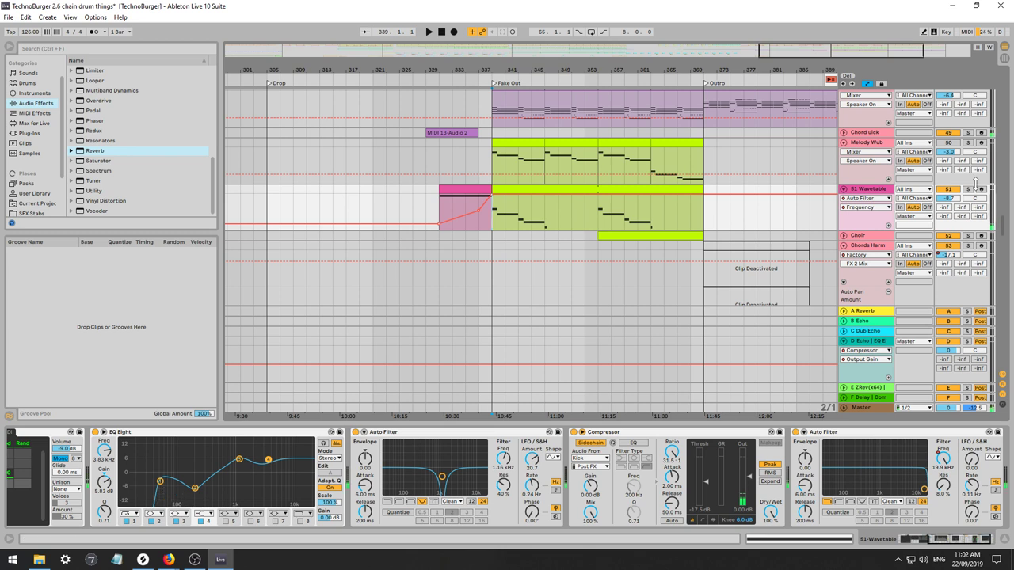
Add a Reverb to S1 Wavetable: High quality, Hi Cut off, 2.30 s decay, diffusion high shelf off.
{"action": "key", "text": "space"}
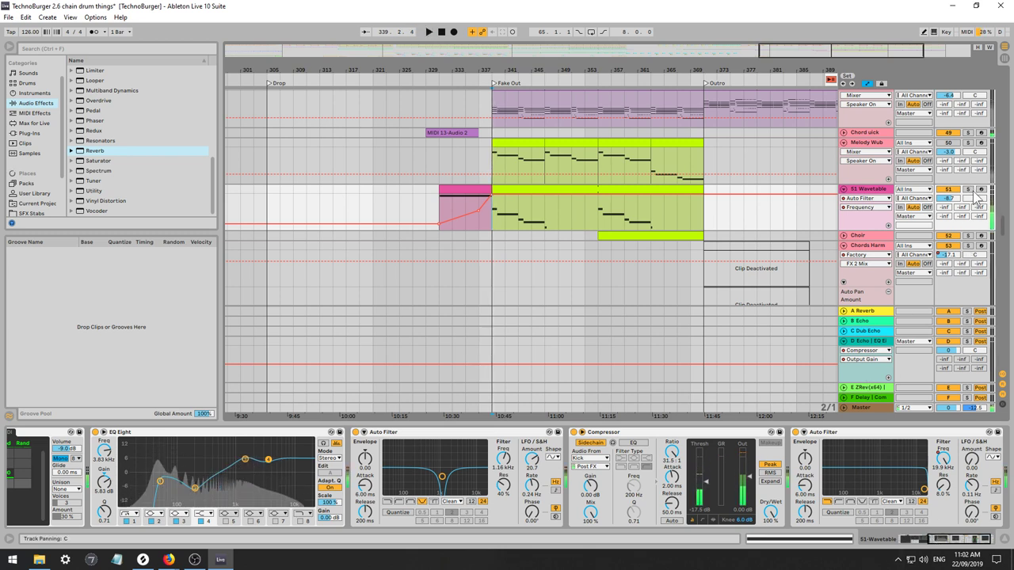
{"action": "left_click", "coordinate": [80, 151]}
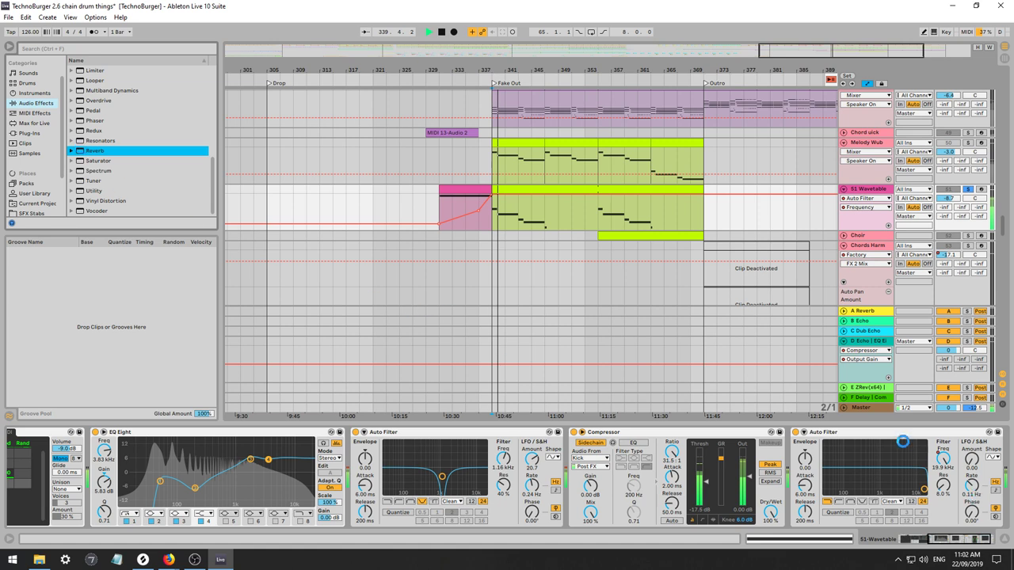
{"action": "left_click_drag", "start_coordinate": [902, 441], "coordinate": [892, 462]}
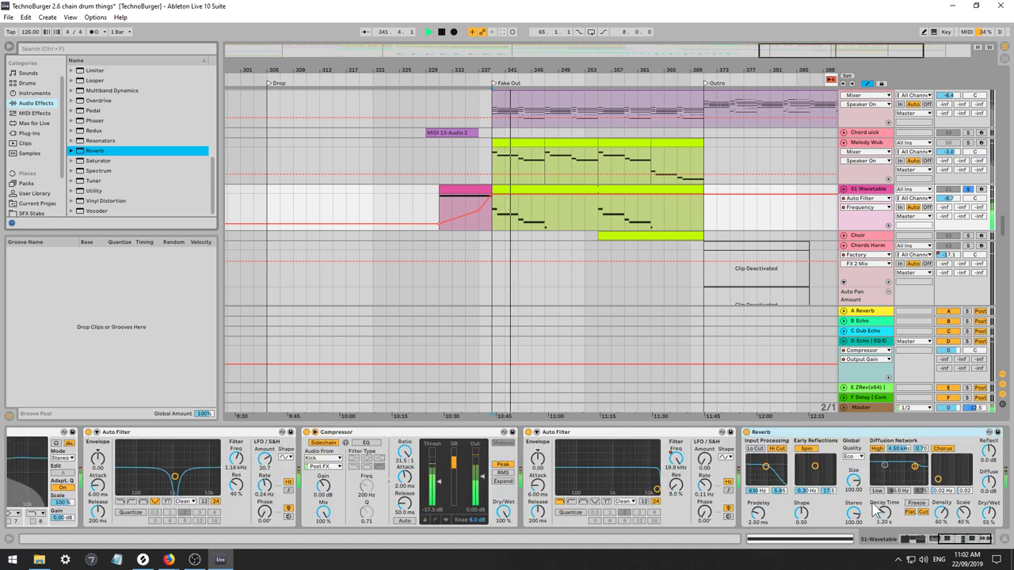
{"action": "left_click", "coordinate": [852, 458]}
{"action": "left_click", "coordinate": [854, 480]}
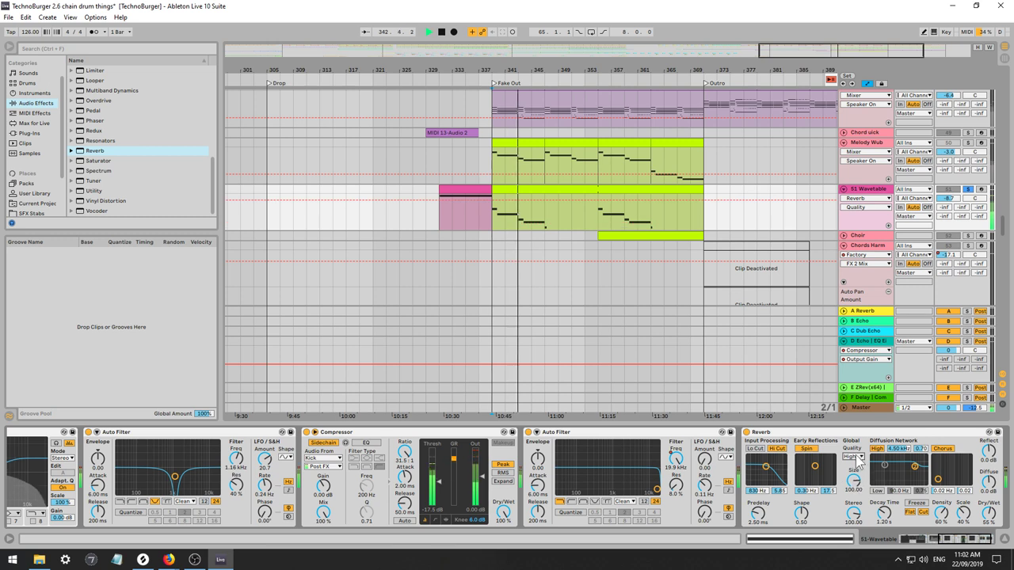
{"action": "left_click", "coordinate": [856, 457]}
{"action": "left_click", "coordinate": [857, 457]}
{"action": "left_click", "coordinate": [778, 449]}
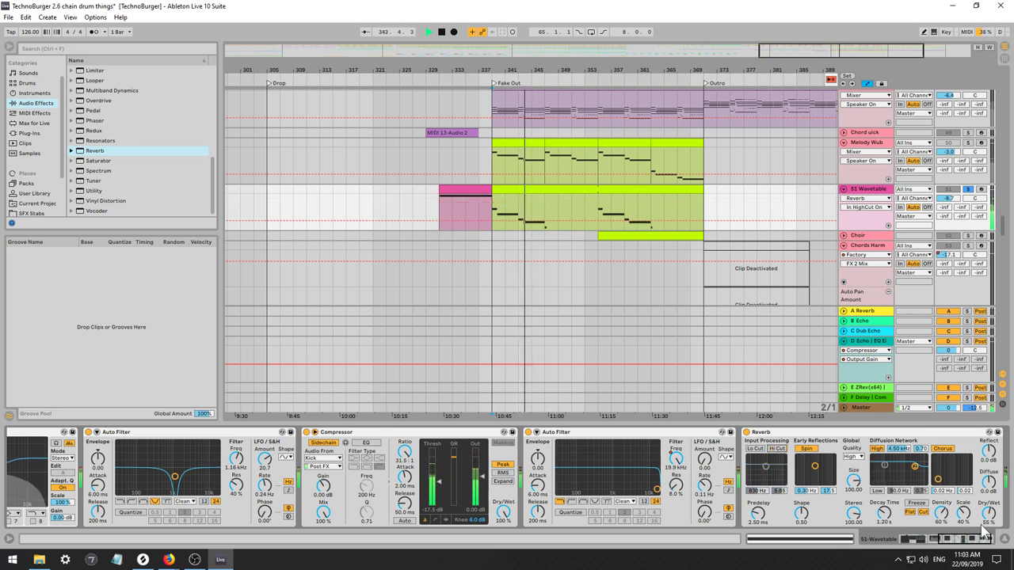
{"action": "left_click", "coordinate": [884, 513]}
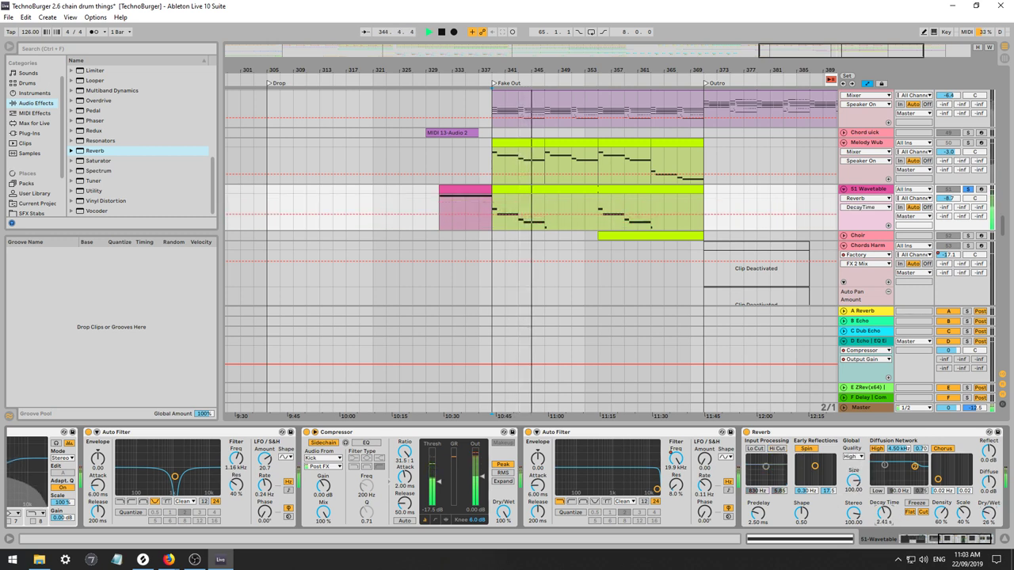
{"action": "left_click_drag", "start_coordinate": [884, 513], "coordinate": [885, 542]}
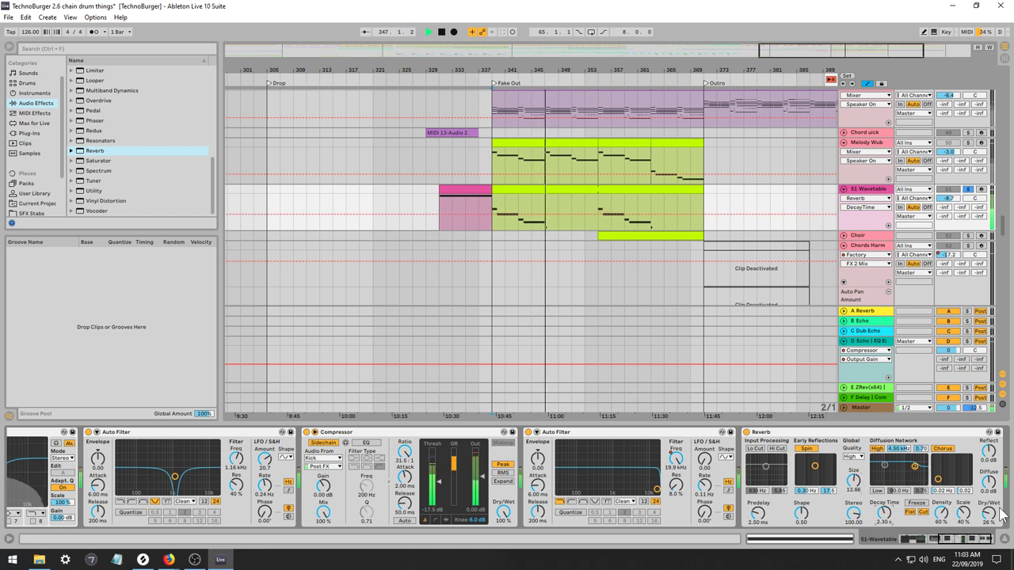
{"action": "left_click", "coordinate": [877, 449]}
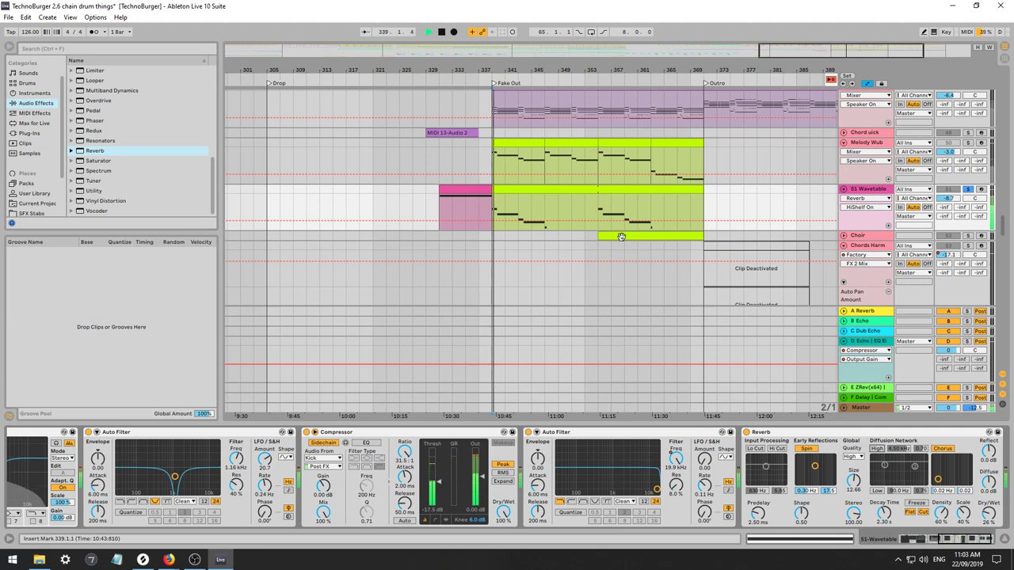
Select the Bass Saw Wub and Bass Stab clips from bar 339 to 369 and consolidate them per track.
{"action": "scroll", "coordinate": [539, 206], "scroll_direction": "up", "scroll_amount": 3}
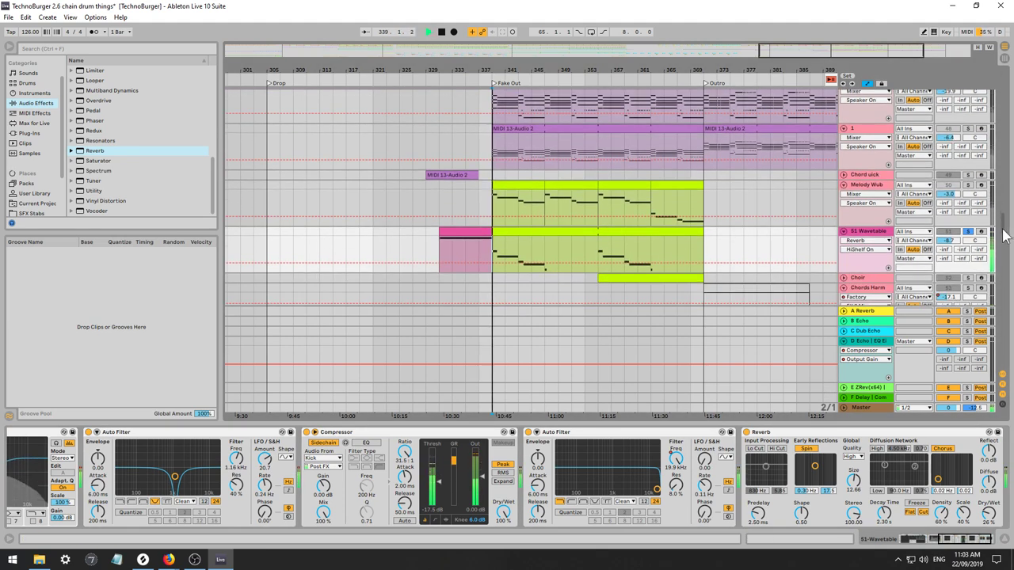
{"action": "left_click_drag", "start_coordinate": [1004, 231], "coordinate": [1005, 114]}
{"action": "left_click", "coordinate": [507, 183]}
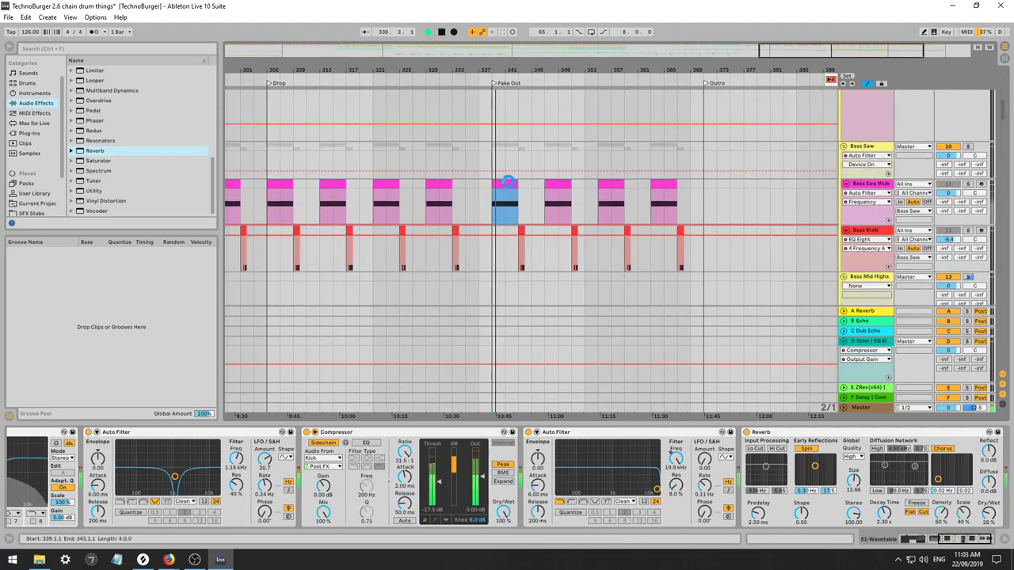
{"action": "left_click", "coordinate": [690, 251], "text": "shift"}
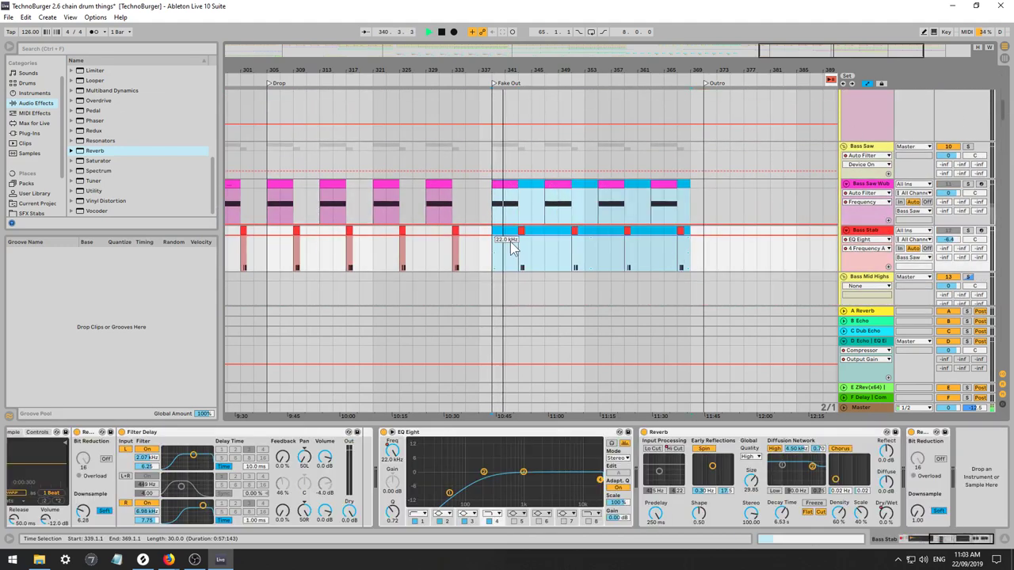
{"action": "key", "text": "ctrl+j"}
{"action": "scroll", "coordinate": [537, 212], "scroll_direction": "down", "scroll_amount": 5}
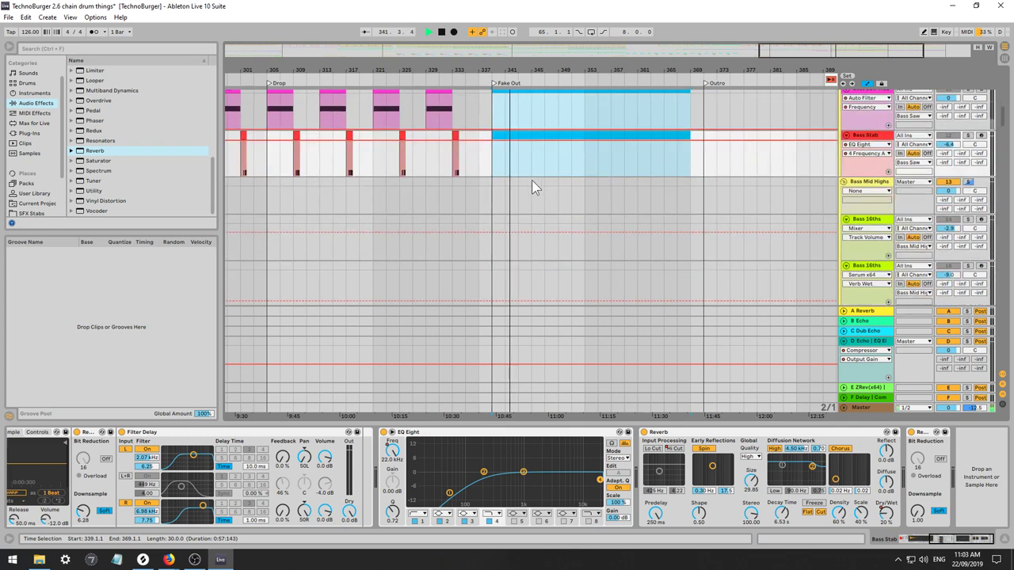
{"action": "left_click_drag", "start_coordinate": [1004, 124], "coordinate": [986, 227]}
Open the S1 Wavetable Fake Out clip and show its Pitch Bend envelope.
{"action": "left_click", "coordinate": [496, 139]}
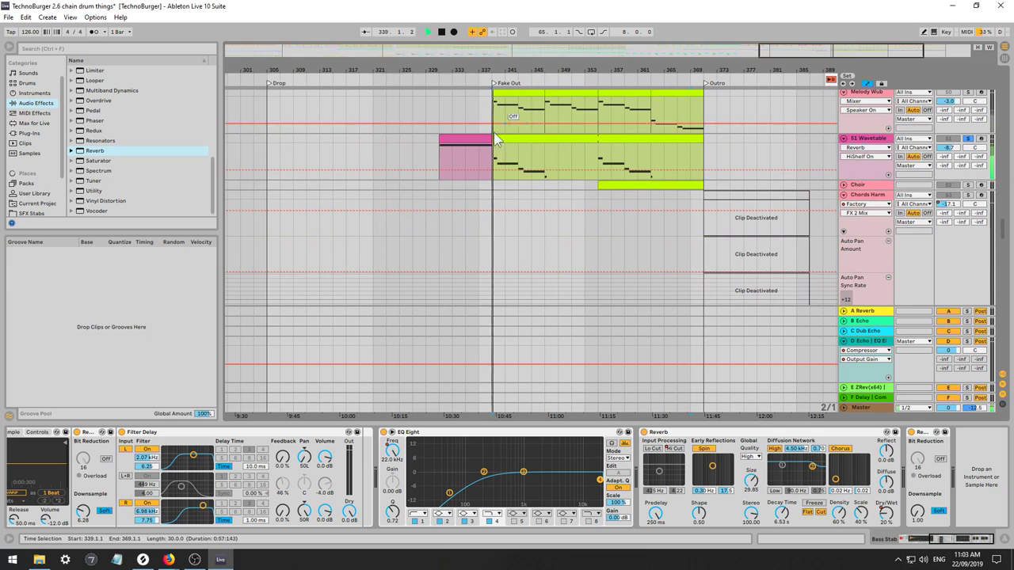
{"action": "double_click", "coordinate": [499, 139]}
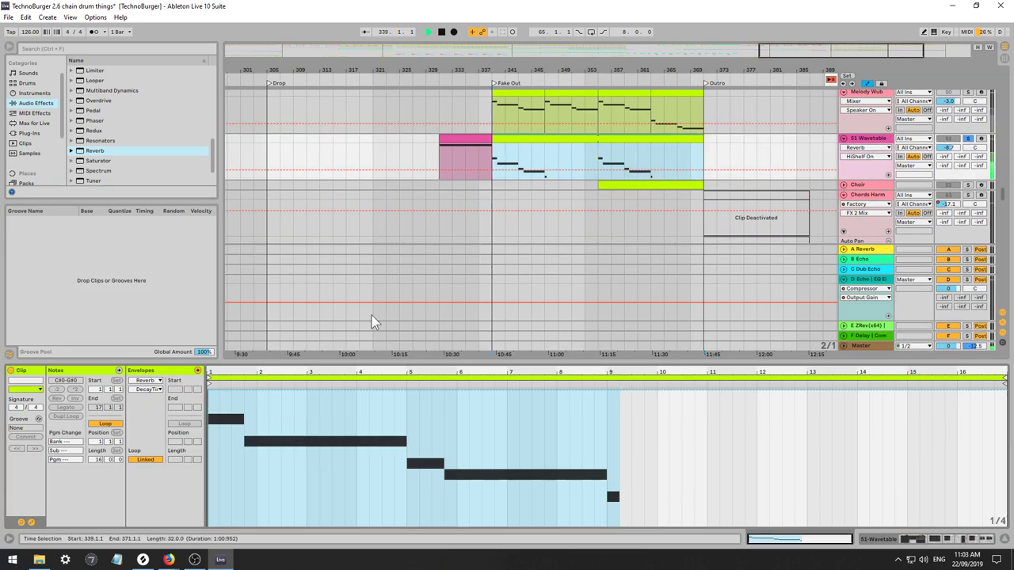
{"action": "left_click", "coordinate": [148, 381]}
{"action": "left_click", "coordinate": [157, 382]}
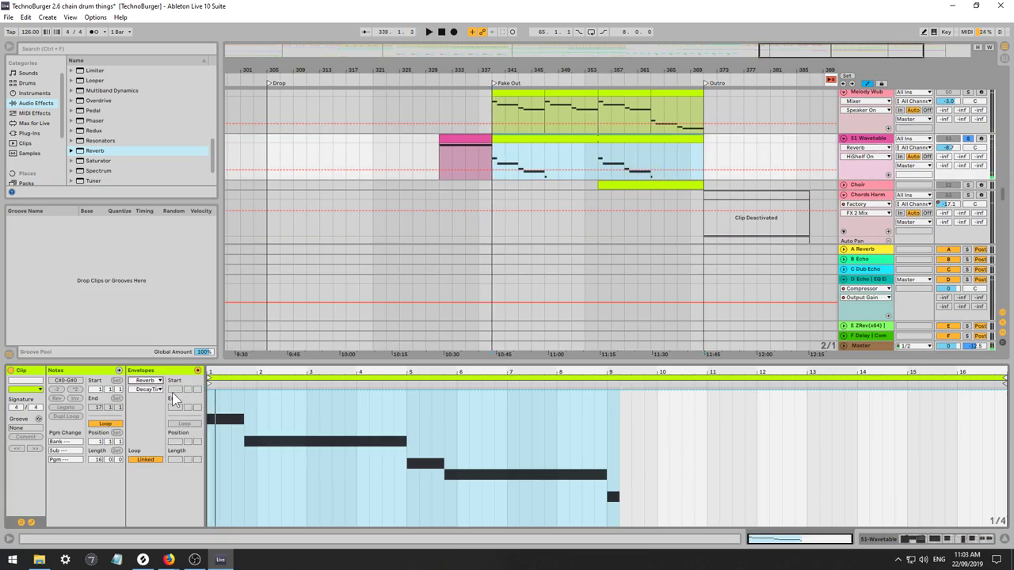
{"action": "left_click", "coordinate": [157, 382]}
{"action": "left_click", "coordinate": [155, 388]}
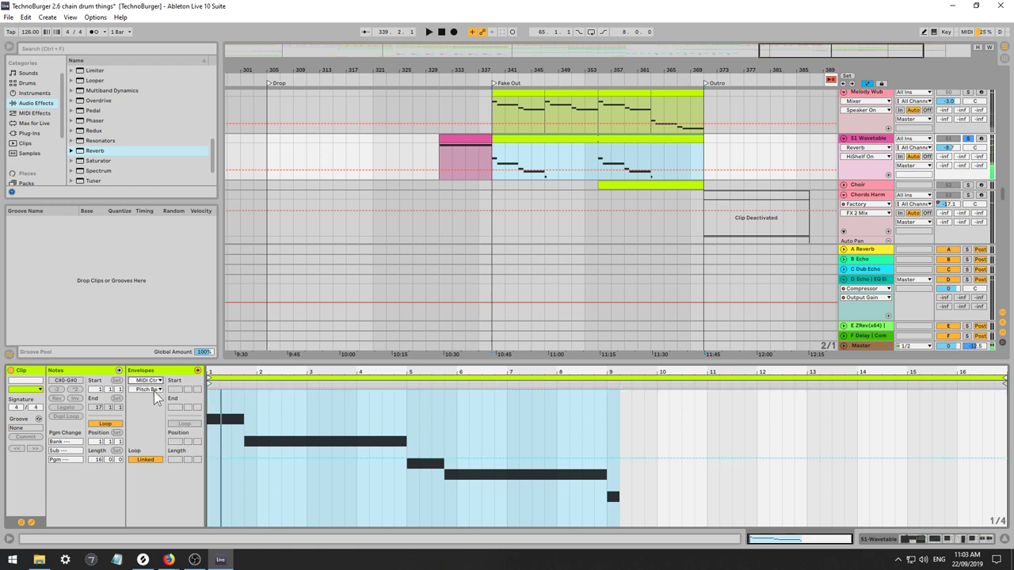
{"action": "left_click", "coordinate": [157, 390]}
{"action": "left_click", "coordinate": [158, 398]}
{"action": "key", "text": "space"}
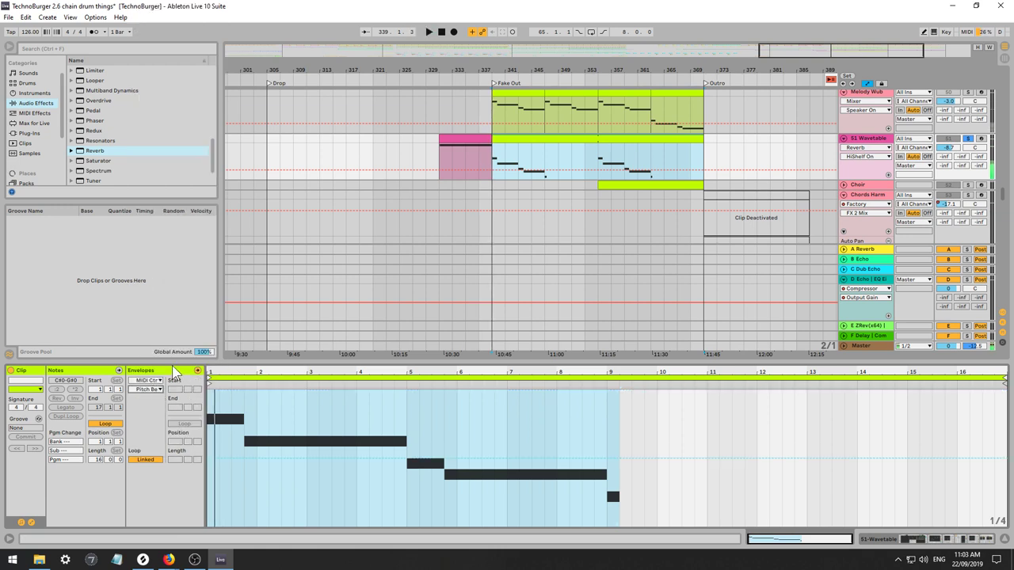
{"action": "left_click", "coordinate": [222, 464]}
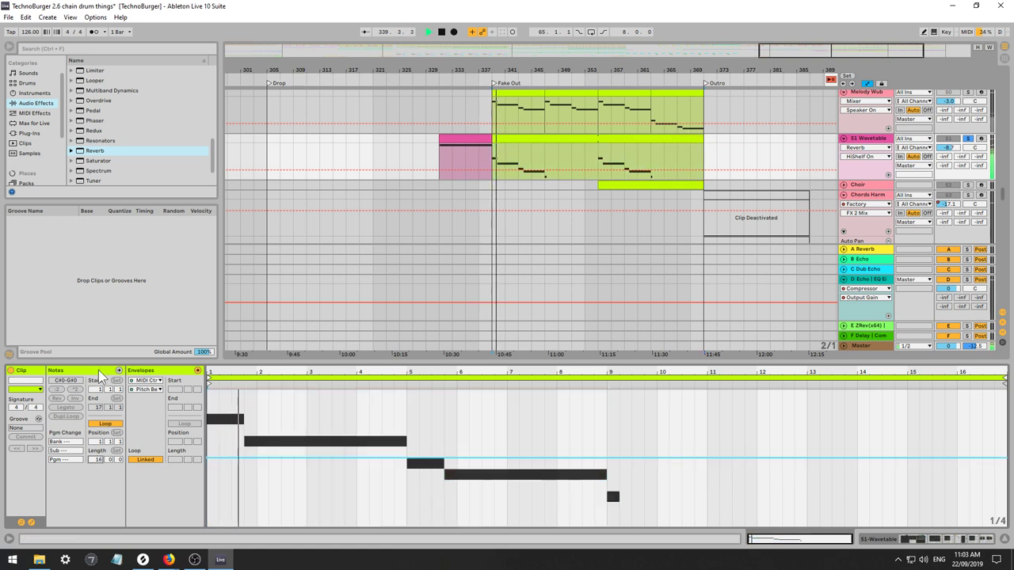
Copy the bar 9 C#0 note up to C#1 and lengthen it to bar 13.
{"action": "left_click", "coordinate": [138, 371]}
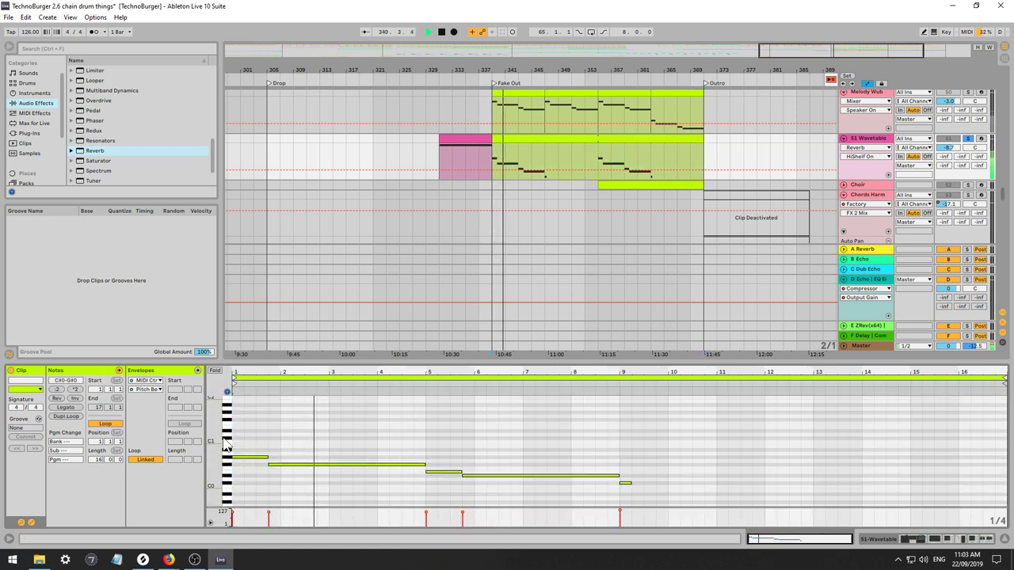
{"action": "left_click_drag", "start_coordinate": [434, 449], "coordinate": [438, 491]}
{"action": "left_click_drag", "start_coordinate": [524, 445], "coordinate": [530, 478]}
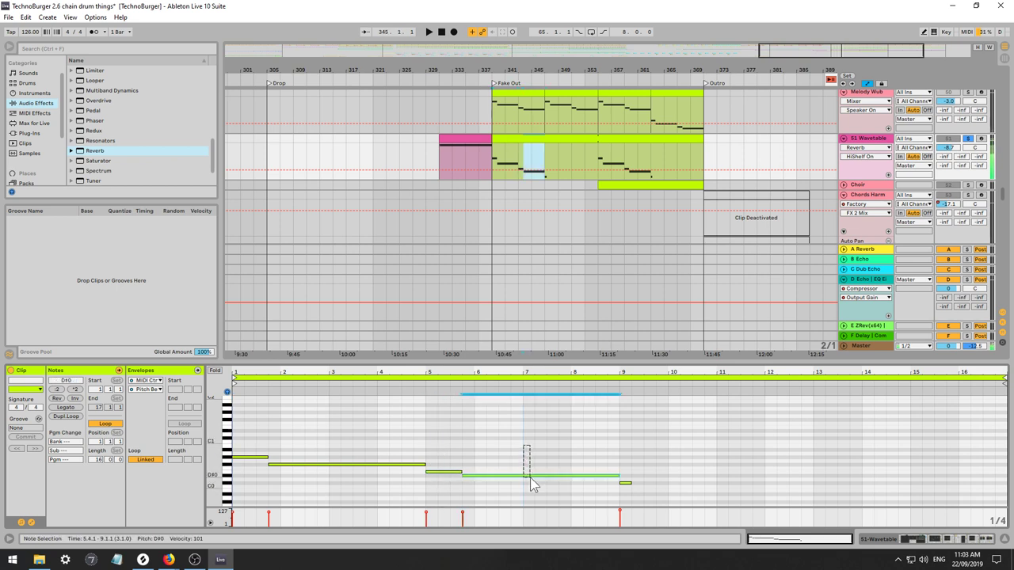
{"action": "left_click_drag", "start_coordinate": [635, 471], "coordinate": [625, 492]}
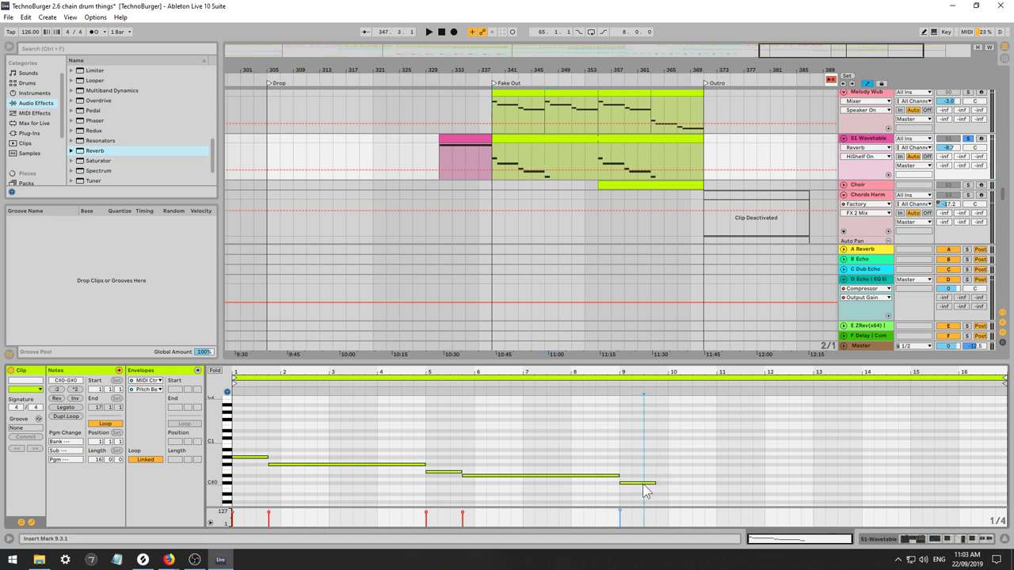
{"action": "left_click_drag", "start_coordinate": [648, 484], "coordinate": [686, 445]}
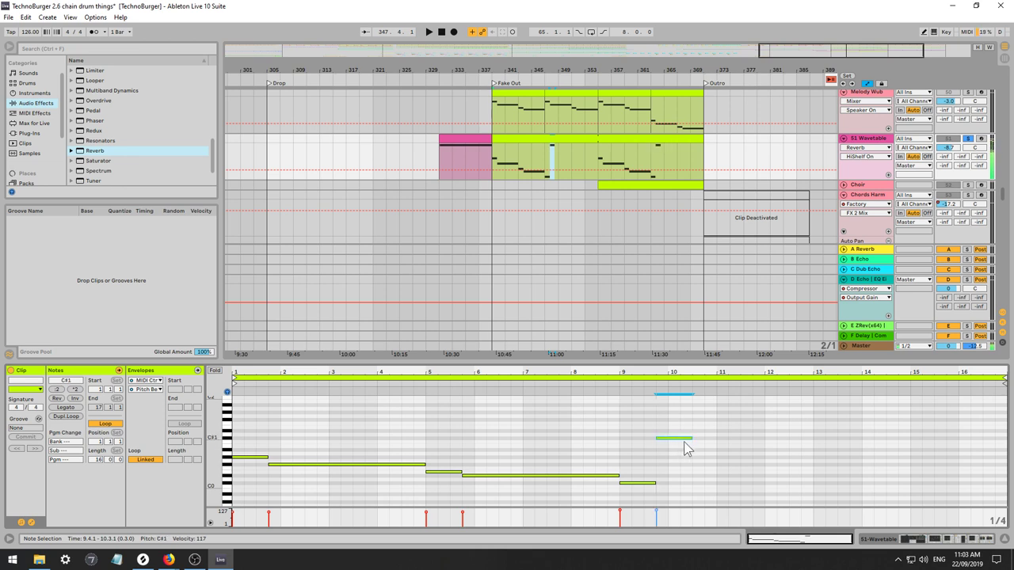
{"action": "left_click_drag", "start_coordinate": [691, 439], "coordinate": [799, 439]}
{"action": "key", "text": "space"}
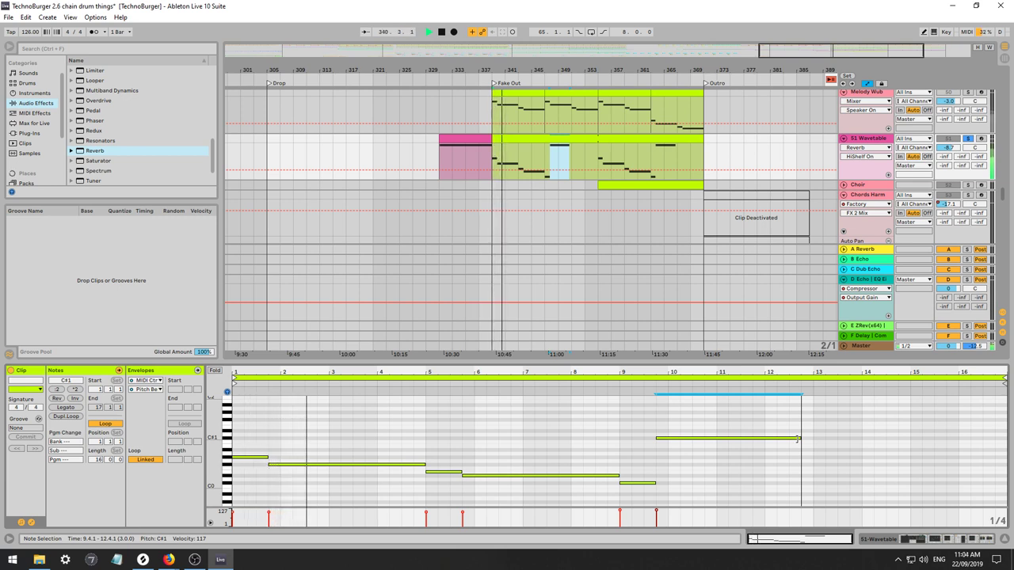
{"action": "left_click_drag", "start_coordinate": [799, 439], "coordinate": [814, 439]}
{"action": "key", "text": "space"}
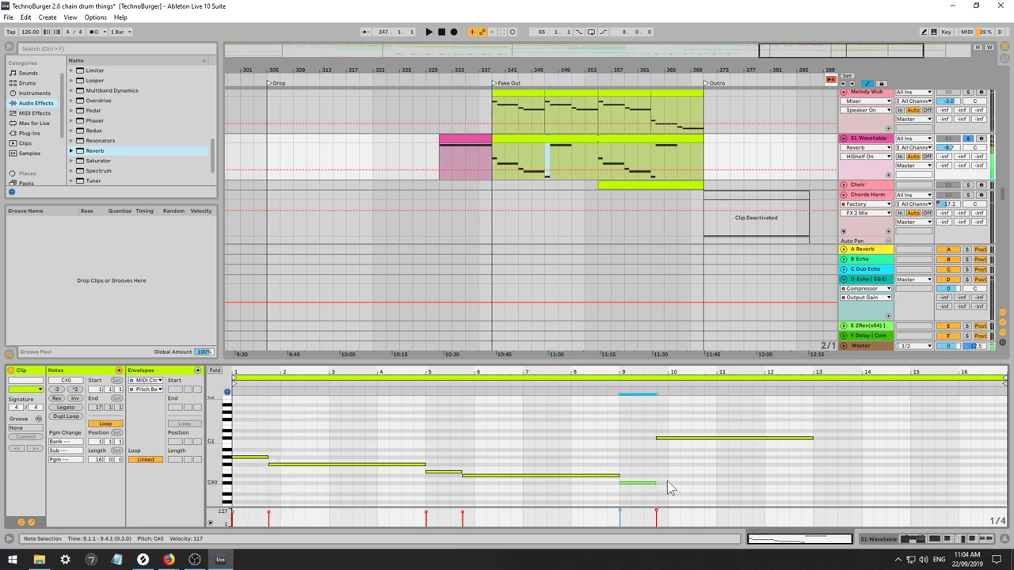
Add an A0 note at bar 13.4 held to the clip's end.
{"action": "left_click", "coordinate": [821, 444]}
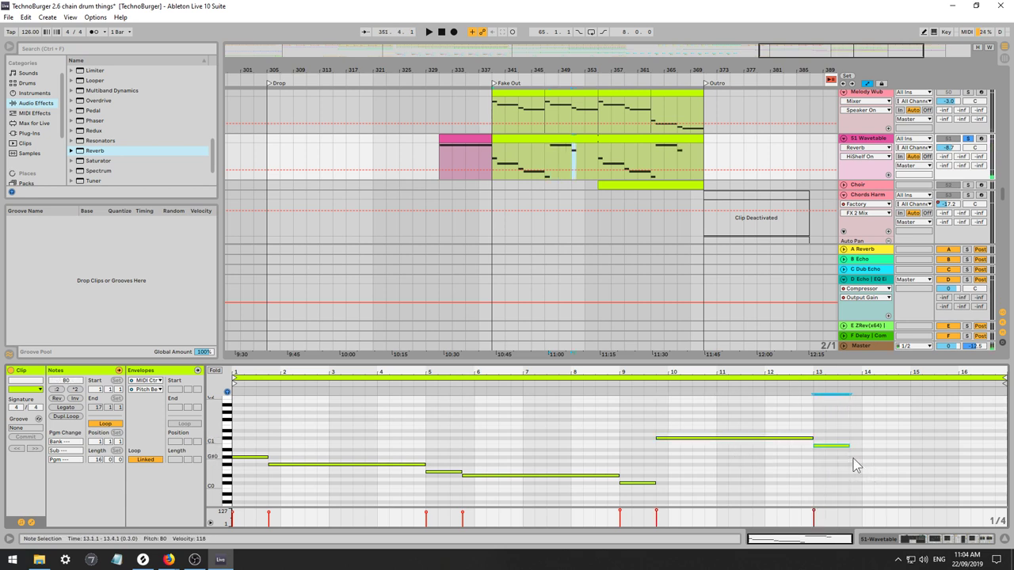
{"action": "double_click", "coordinate": [853, 454]}
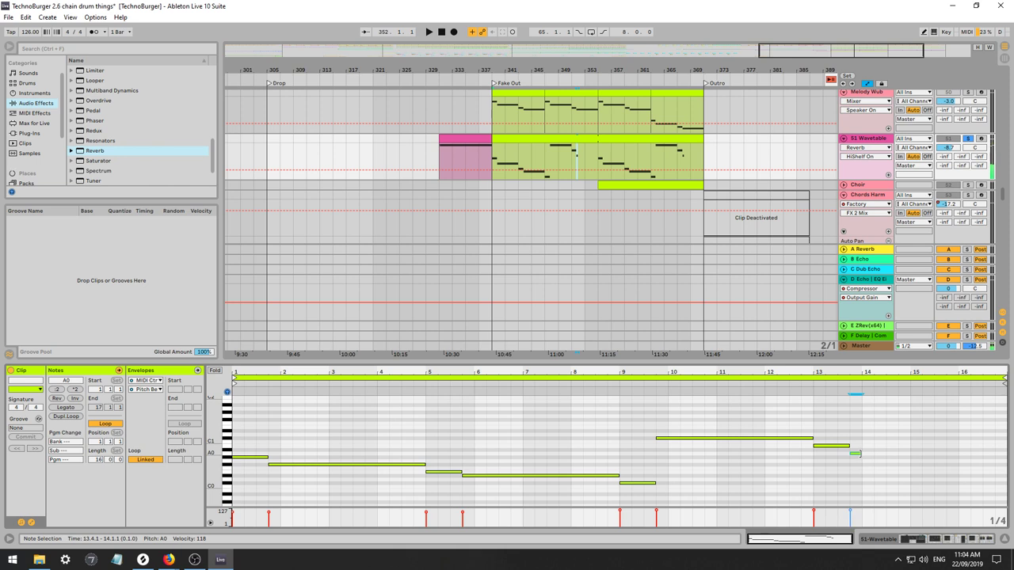
{"action": "left_click_drag", "start_coordinate": [886, 453], "coordinate": [986, 451]}
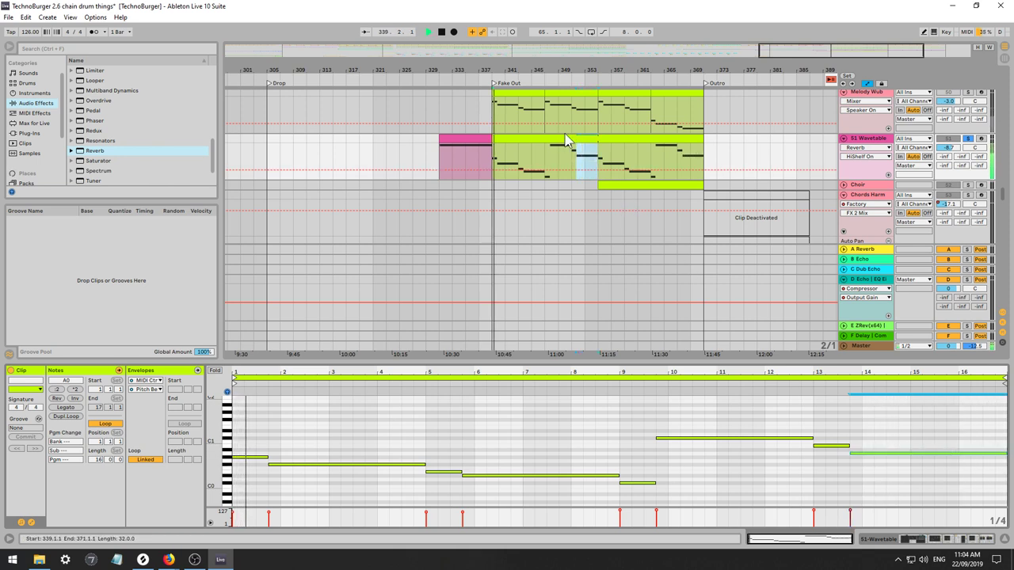
Deactivate the four Melody Wub clips in the Fake Out section.
{"action": "scroll", "coordinate": [547, 162], "scroll_direction": "up", "scroll_amount": 2}
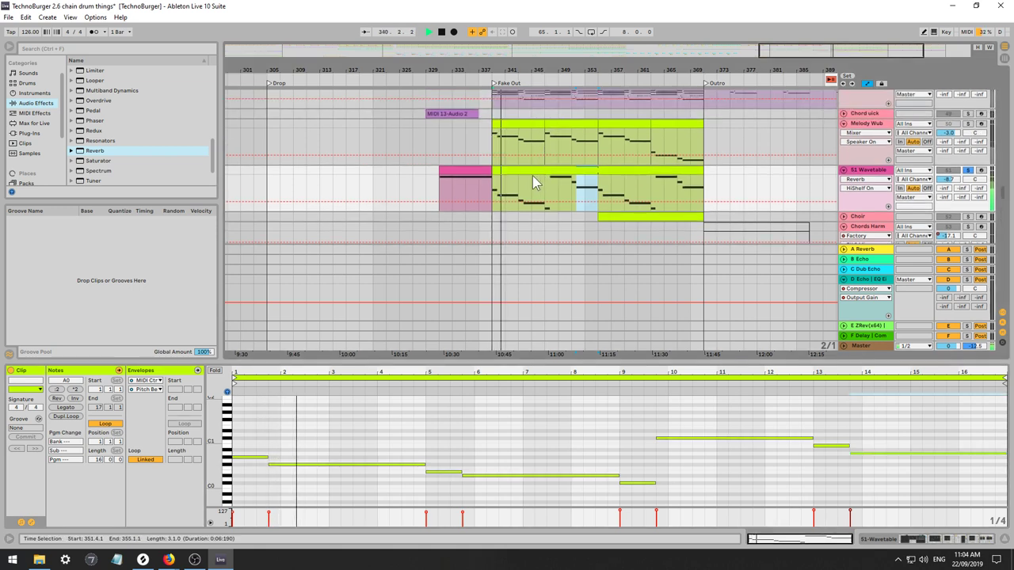
{"action": "left_click", "coordinate": [517, 171]}
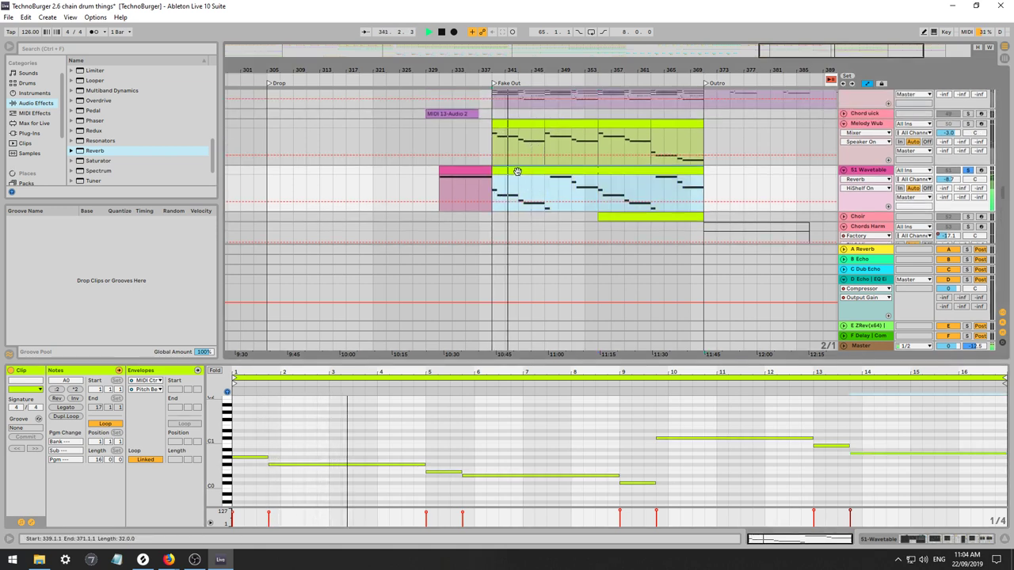
{"action": "left_click", "coordinate": [526, 124]}
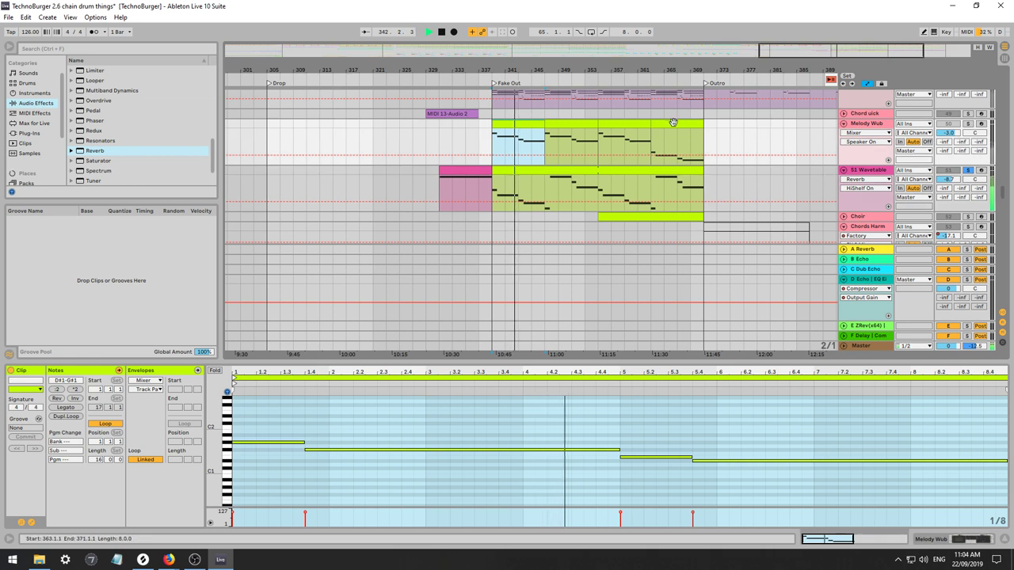
{"action": "left_click", "coordinate": [664, 124], "text": "shift"}
{"action": "key", "text": "0"}
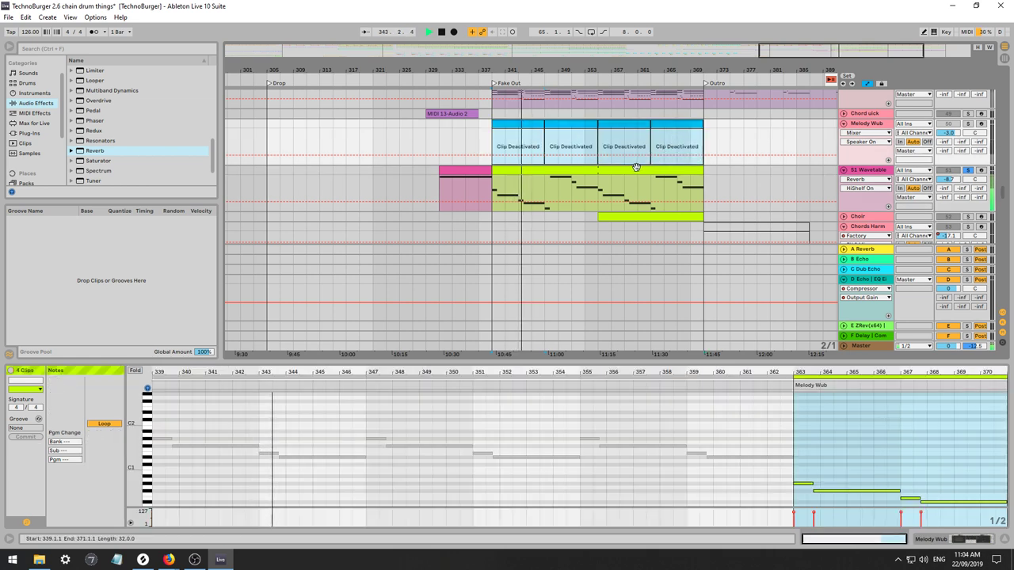
{"action": "left_click", "coordinate": [363, 182]}
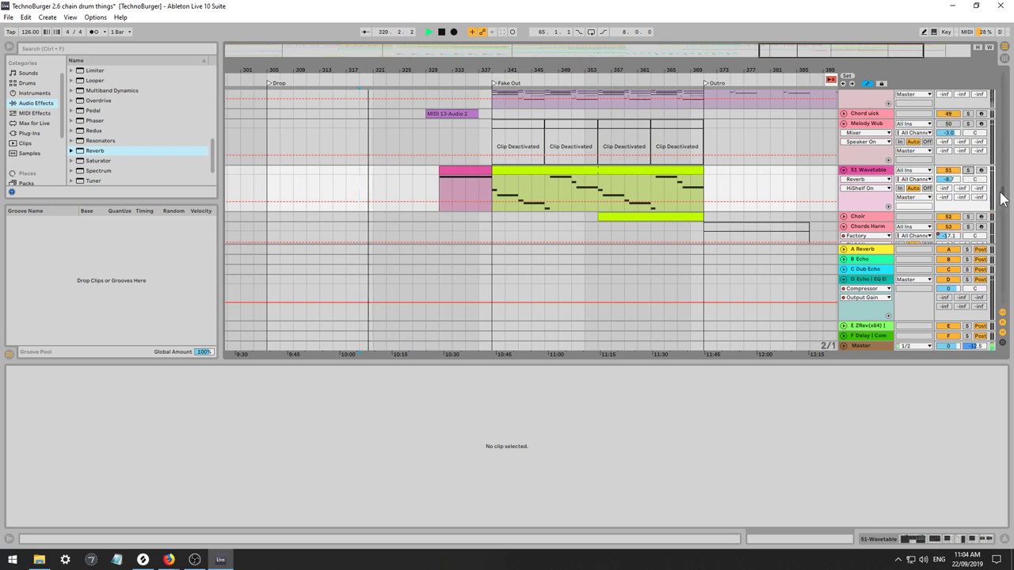
Unfold the Snare NOT 2 4 track and select its snare clip across the Fake Out section.
{"action": "left_click_drag", "start_coordinate": [1003, 197], "coordinate": [1010, 129]}
{"action": "scroll", "coordinate": [847, 144], "scroll_direction": "up", "scroll_amount": 2}
{"action": "left_click", "coordinate": [845, 115]}
{"action": "left_click", "coordinate": [843, 120]}
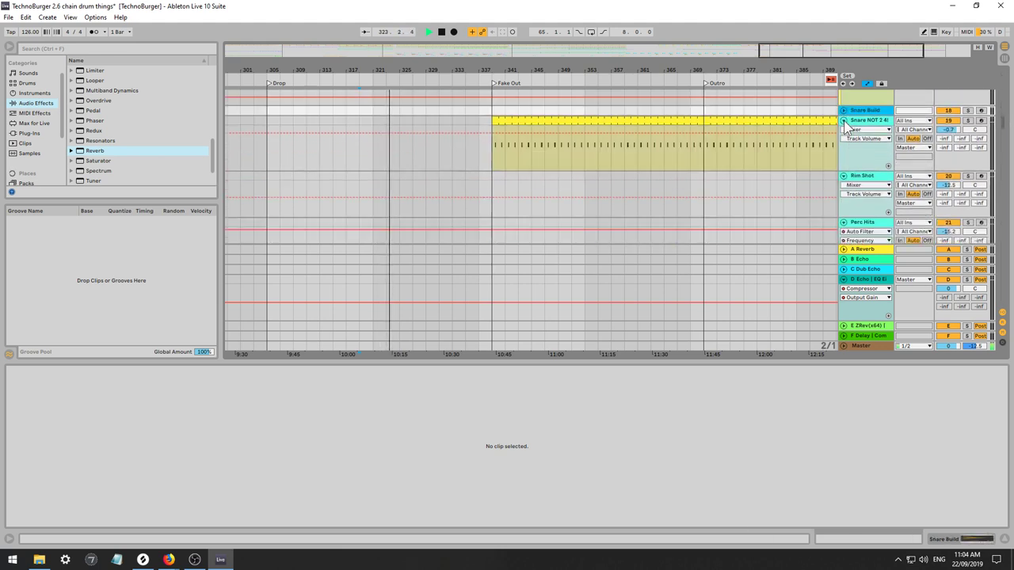
{"action": "left_click_drag", "start_coordinate": [491, 156], "coordinate": [698, 146]}
{"action": "key", "text": "a"}
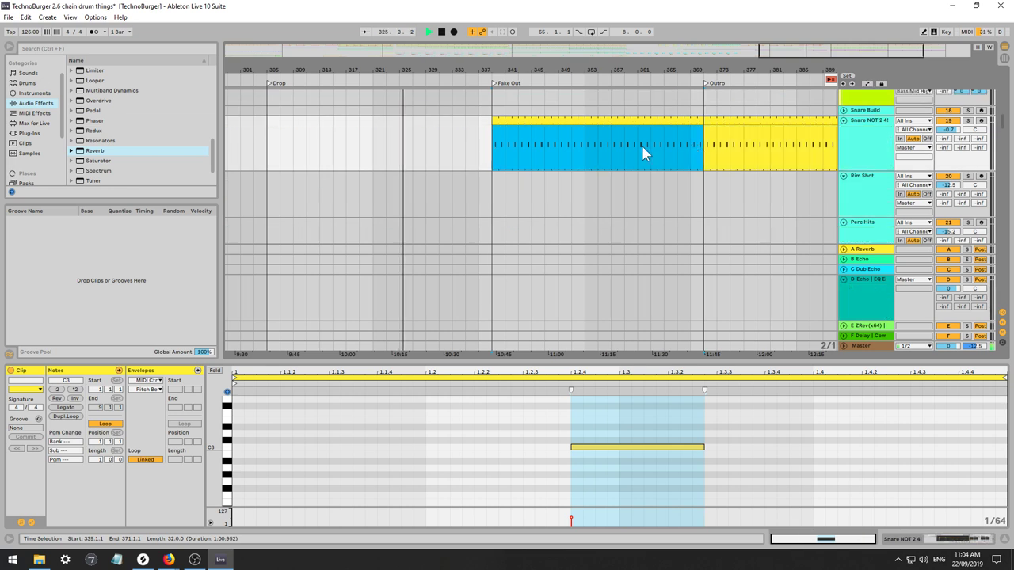
{"action": "scroll", "coordinate": [634, 154], "scroll_direction": "down", "scroll_amount": 5}
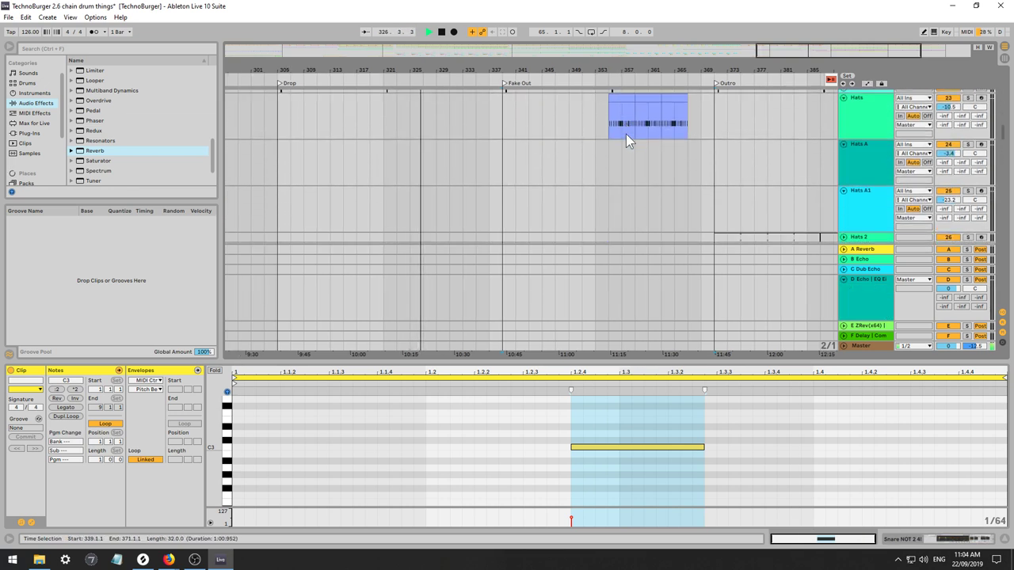
{"action": "scroll", "coordinate": [626, 134], "scroll_direction": "down", "scroll_amount": 6}
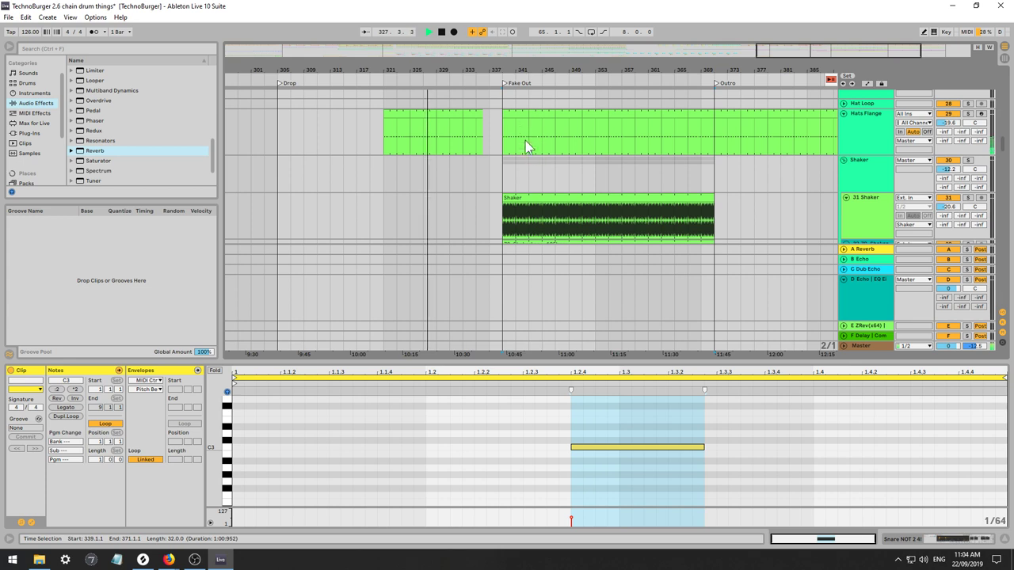
Delete the Hats Flange loop from bar 339 to bar 347.
{"action": "left_click", "coordinate": [528, 147]}
{"action": "scroll", "coordinate": [552, 168], "scroll_direction": "down", "scroll_amount": 1}
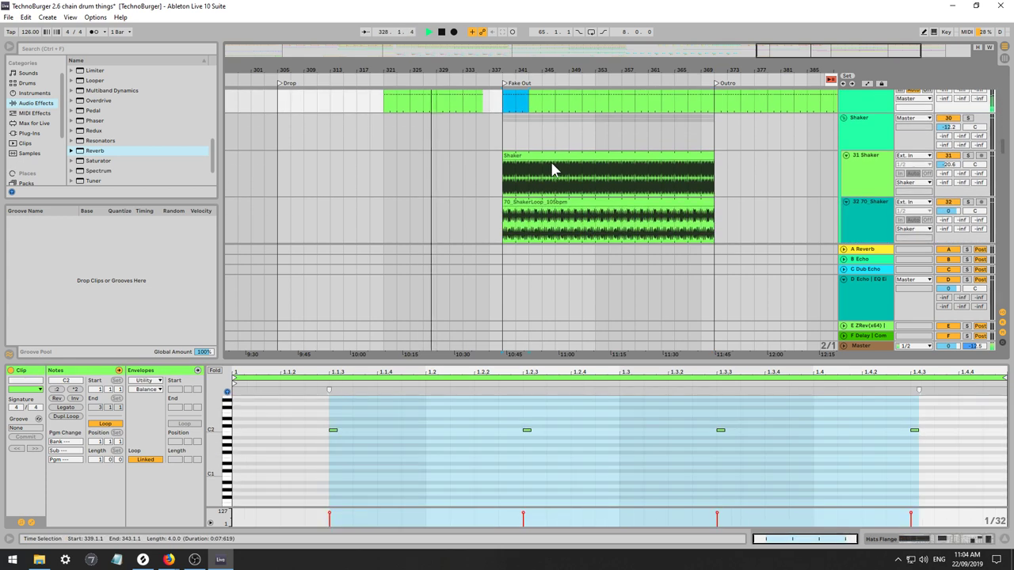
{"action": "left_click", "coordinate": [568, 238], "text": "shift"}
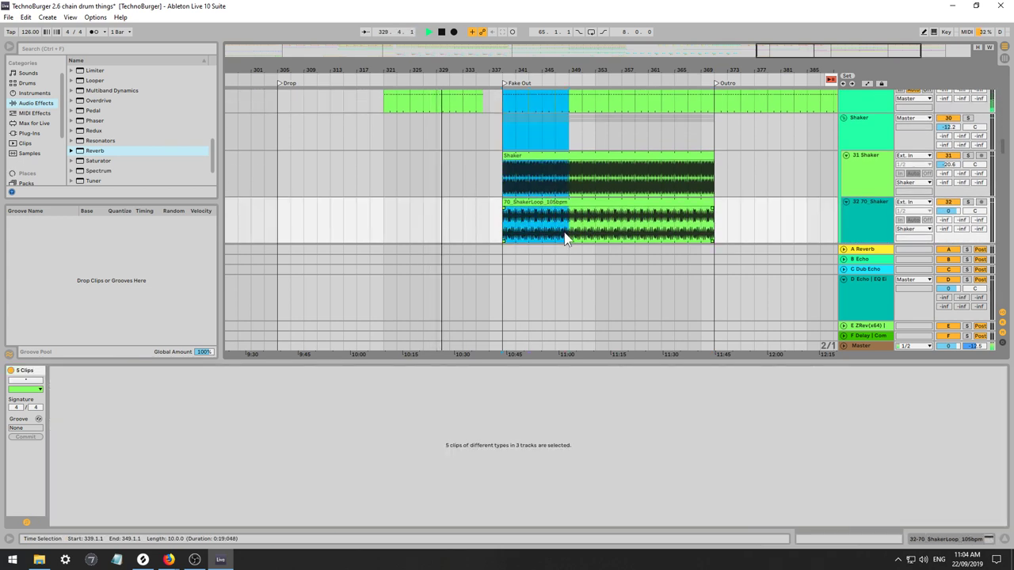
{"action": "left_click", "coordinate": [558, 240], "text": "shift"}
{"action": "scroll", "coordinate": [560, 167], "scroll_direction": "up", "scroll_amount": 2}
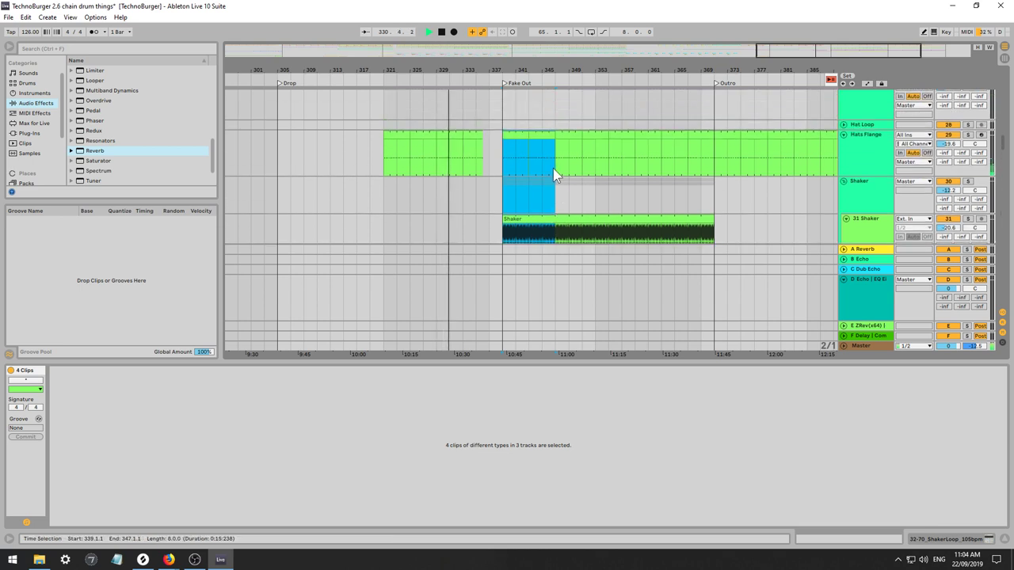
{"action": "left_click_drag", "start_coordinate": [553, 168], "coordinate": [587, 170]}
{"action": "key", "text": "Delete"}
Inspect the 13-Audio 2 clip, then show the pink Wavetable clip's notes.
{"action": "scroll", "coordinate": [574, 177], "scroll_direction": "down", "scroll_amount": 3}
{"action": "scroll", "coordinate": [573, 177], "scroll_direction": "down", "scroll_amount": 3}
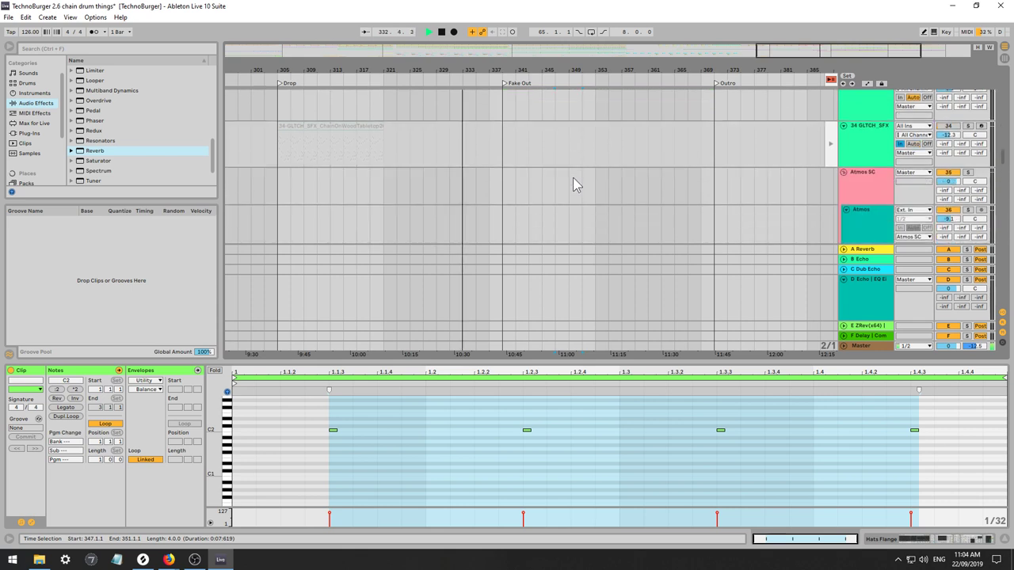
{"action": "scroll", "coordinate": [572, 179], "scroll_direction": "down", "scroll_amount": 6}
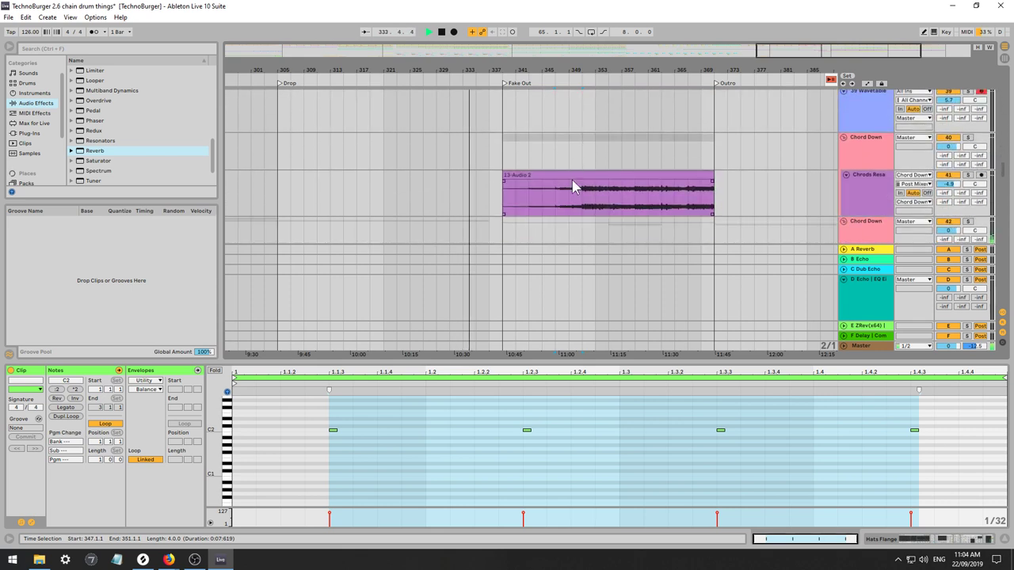
{"action": "scroll", "coordinate": [582, 174], "scroll_direction": "down", "scroll_amount": 1}
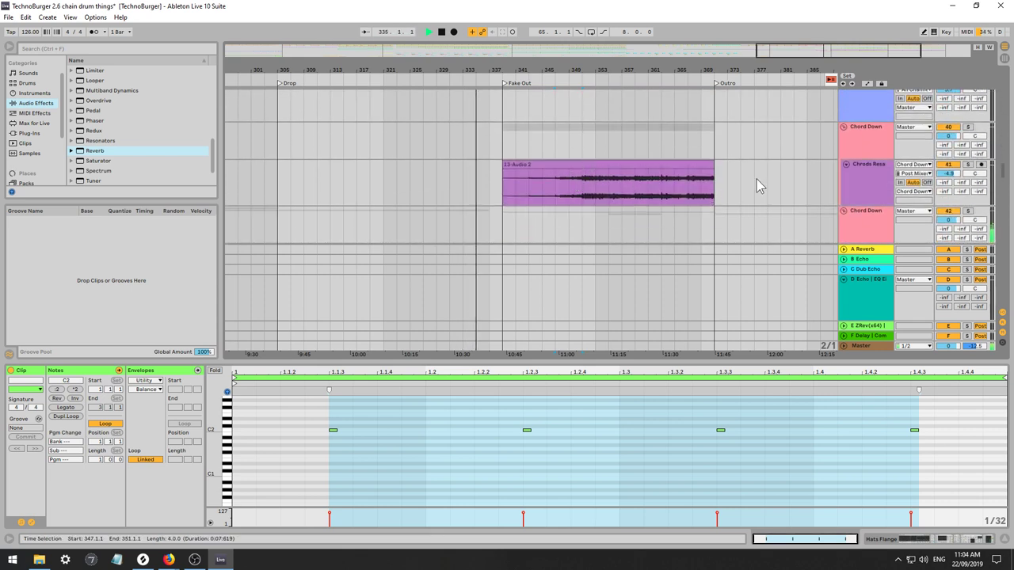
{"action": "left_click", "coordinate": [684, 165]}
{"action": "scroll", "coordinate": [679, 168], "scroll_direction": "down", "scroll_amount": 5}
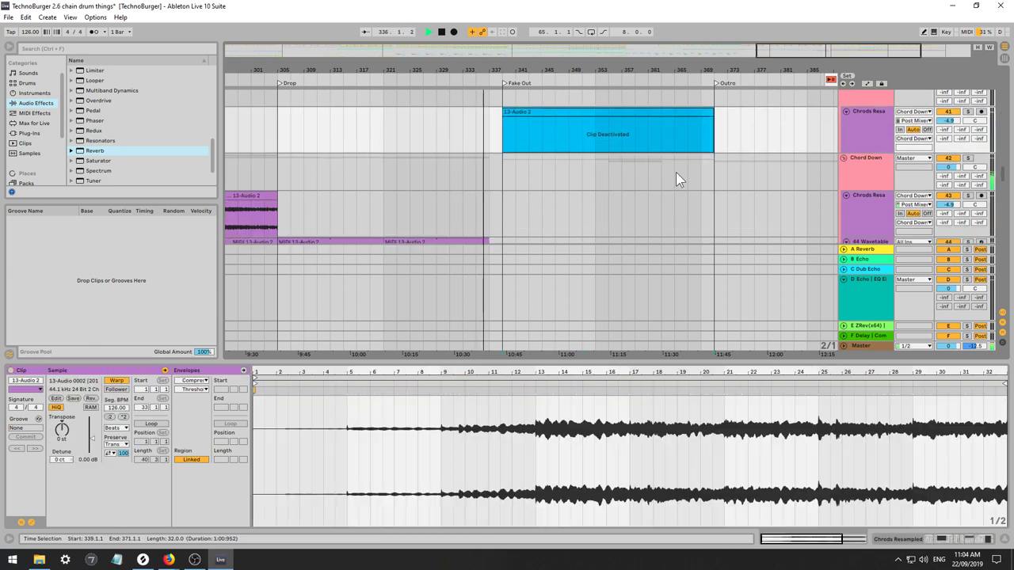
{"action": "scroll", "coordinate": [654, 158], "scroll_direction": "down", "scroll_amount": 4}
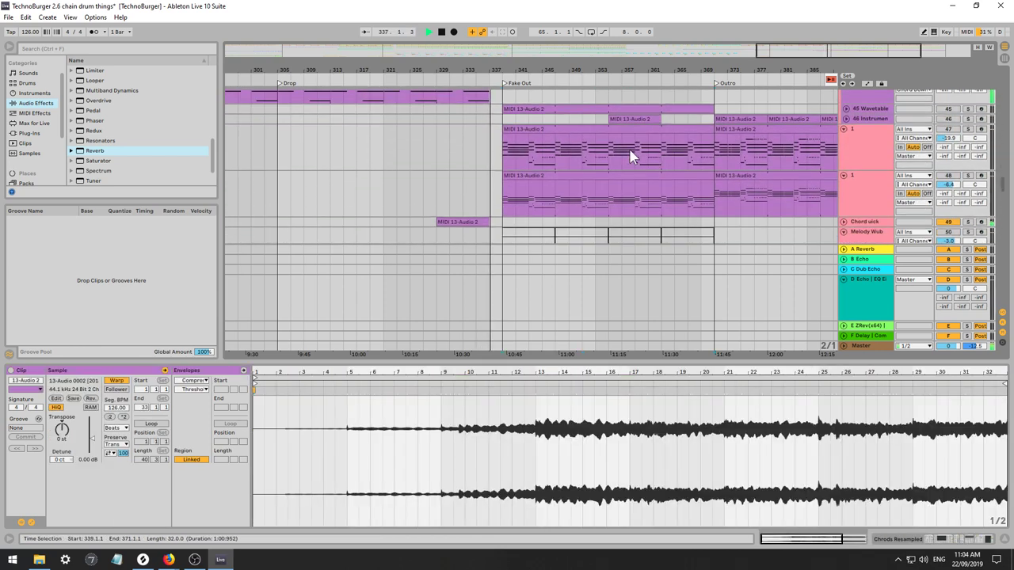
{"action": "scroll", "coordinate": [631, 150], "scroll_direction": "down", "scroll_amount": 5}
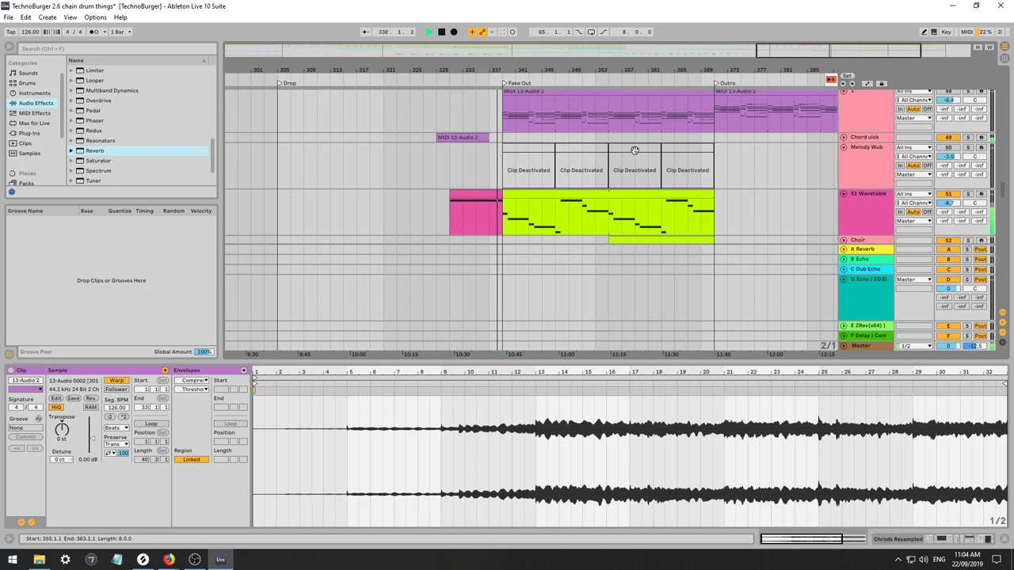
{"action": "scroll", "coordinate": [635, 151], "scroll_direction": "down", "scroll_amount": 3}
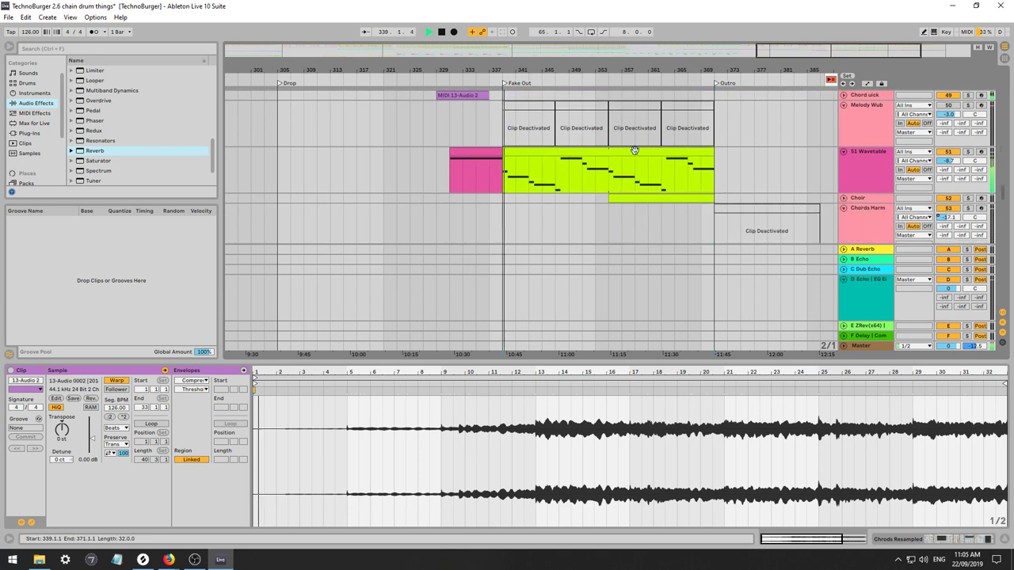
{"action": "scroll", "coordinate": [635, 150], "scroll_direction": "down", "scroll_amount": 2}
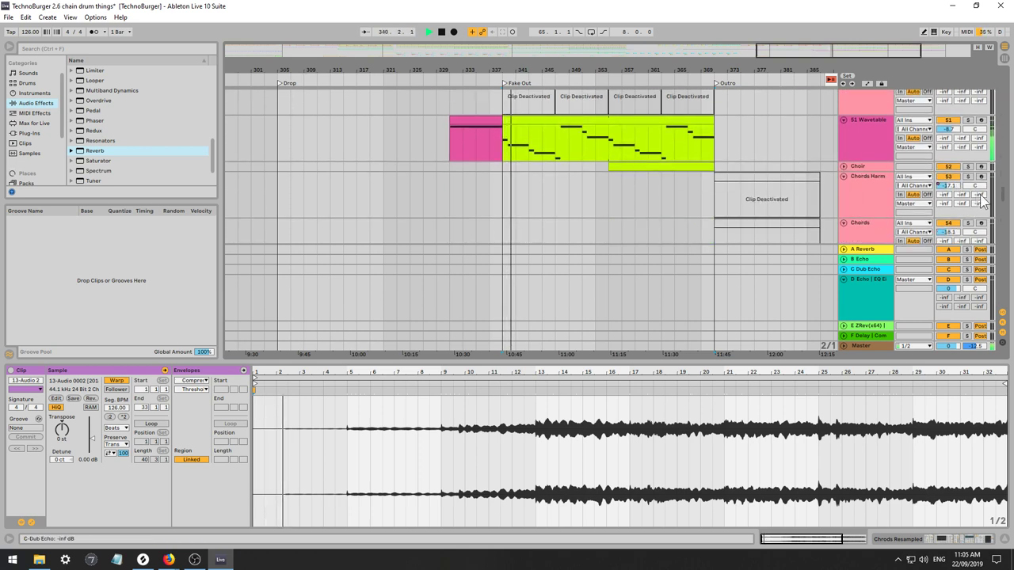
{"action": "mouse_move", "coordinate": [1005, 200]}
{"action": "left_mouse_down"}
{"action": "mouse_move", "coordinate": [999, 79]}
{"action": "mouse_move", "coordinate": [1001, 194]}
{"action": "left_mouse_up"}
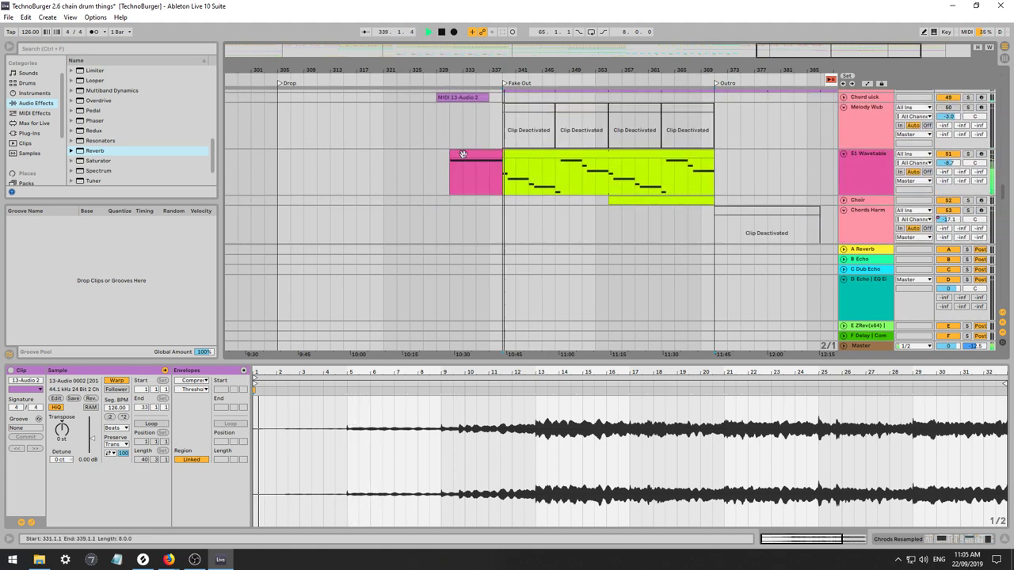
{"action": "left_click", "coordinate": [484, 176]}
Replace the green Wavetable clip's notes with one C#1 note spanning all 16 bars.
{"action": "left_click", "coordinate": [509, 154]}
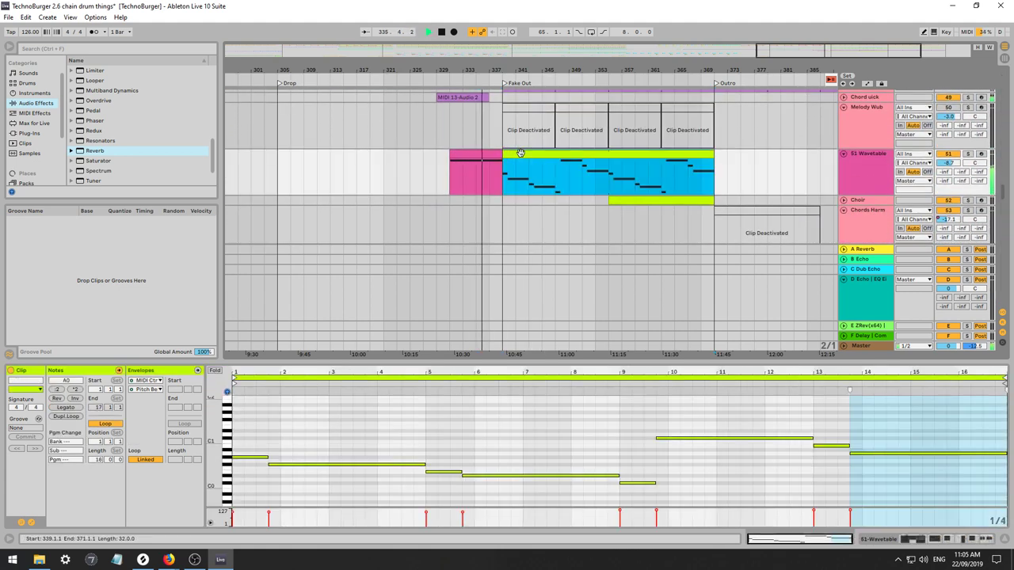
{"action": "left_click", "coordinate": [481, 435]}
{"action": "key", "text": "ctrl+a"}
{"action": "key", "text": "Delete"}
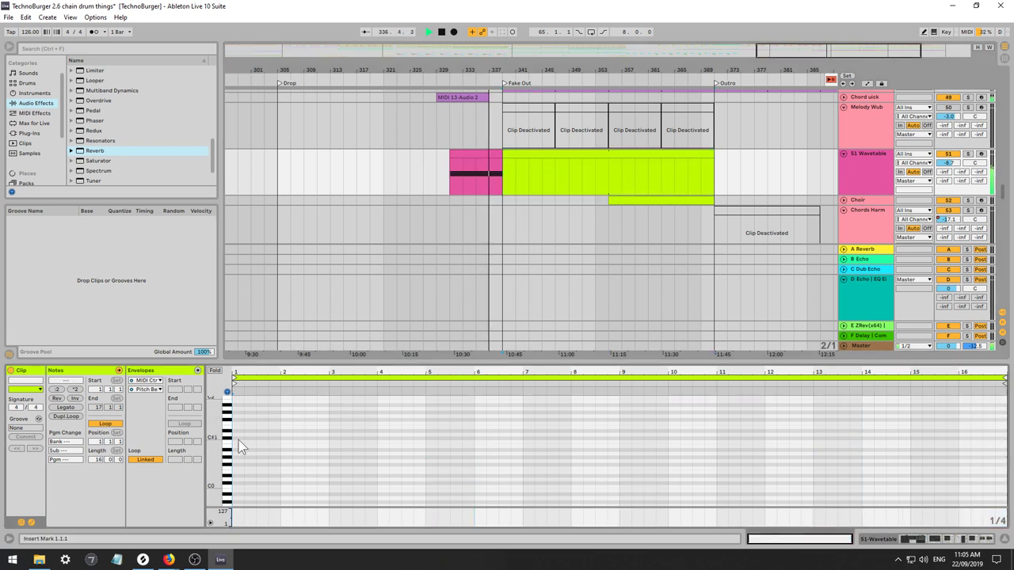
{"action": "double_click", "coordinate": [240, 436]}
{"action": "left_click_drag", "start_coordinate": [242, 438], "coordinate": [1004, 435]}
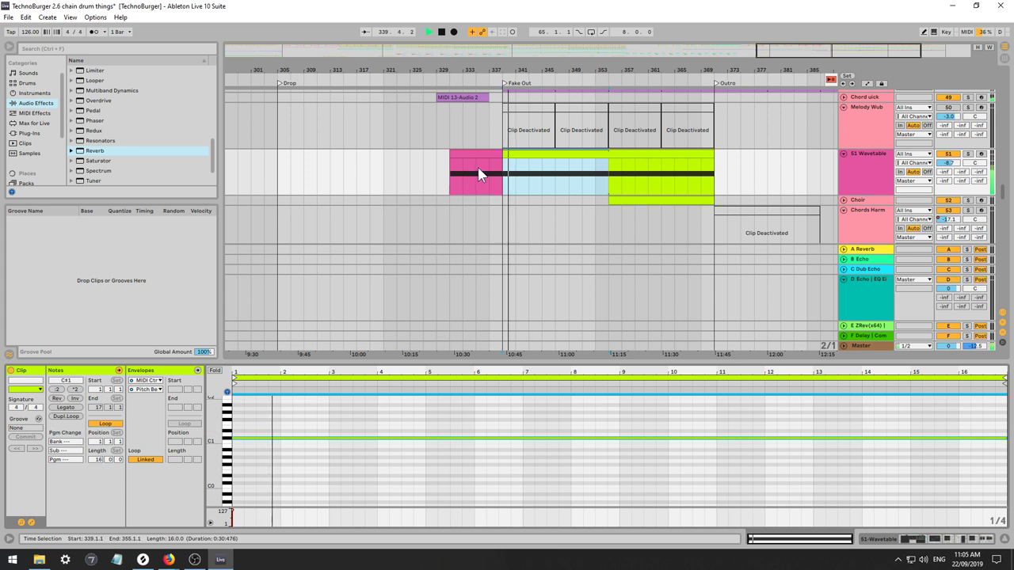
Redraw the pink clip's pitch bend to start at 8191 and glide to center near bar 7.3.
{"action": "left_click", "coordinate": [479, 164]}
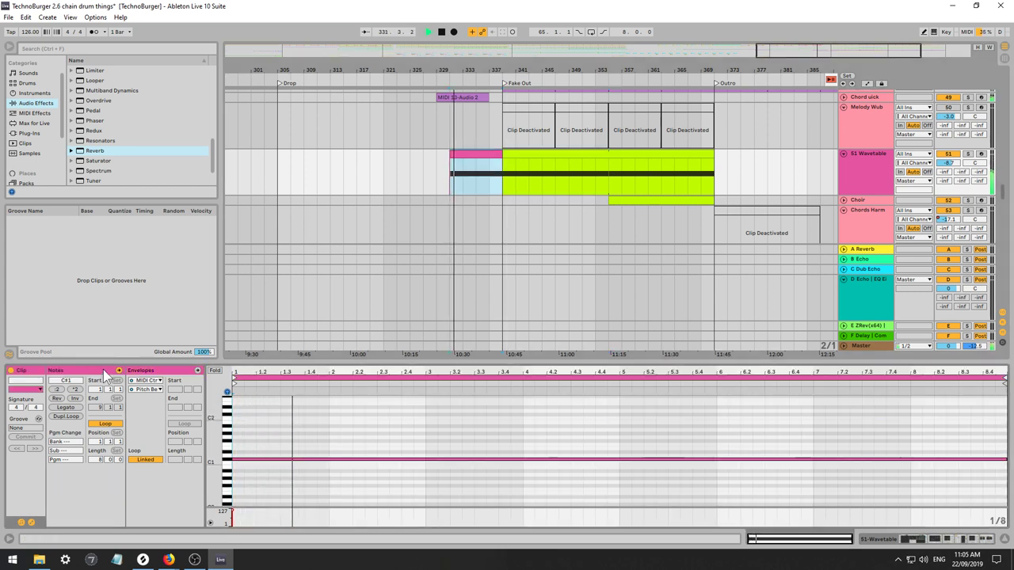
{"action": "left_click", "coordinate": [142, 370]}
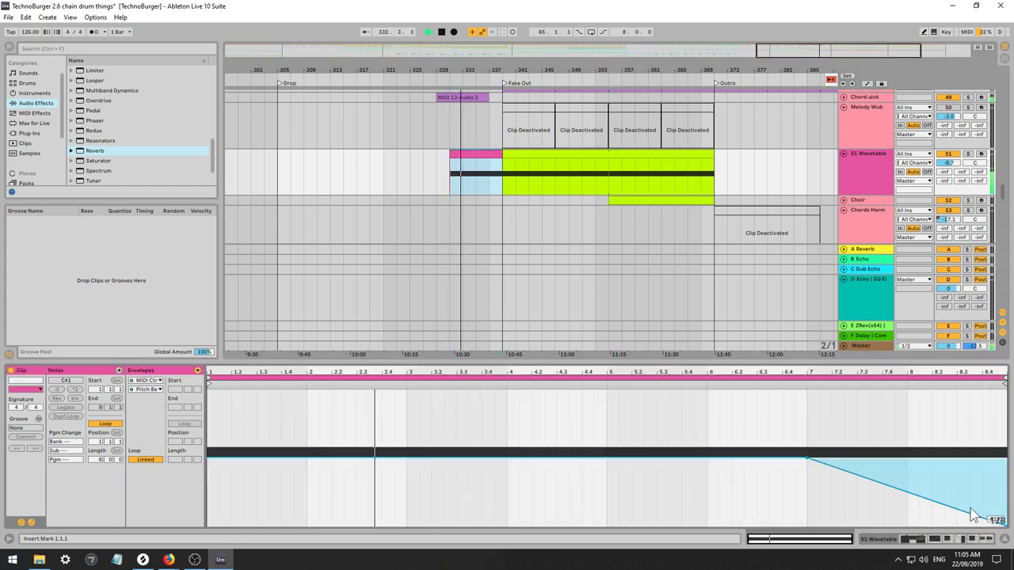
{"action": "left_click", "coordinate": [881, 483]}
{"action": "key", "text": "Delete"}
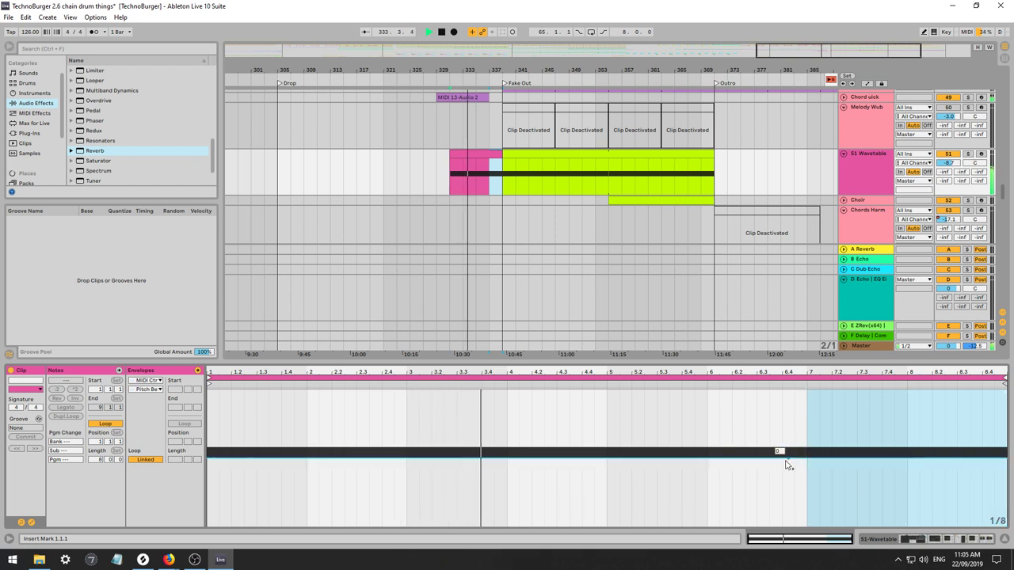
{"action": "key", "text": "space"}
{"action": "left_click", "coordinate": [738, 479]}
{"action": "key", "text": "space"}
{"action": "left_click", "coordinate": [870, 463]}
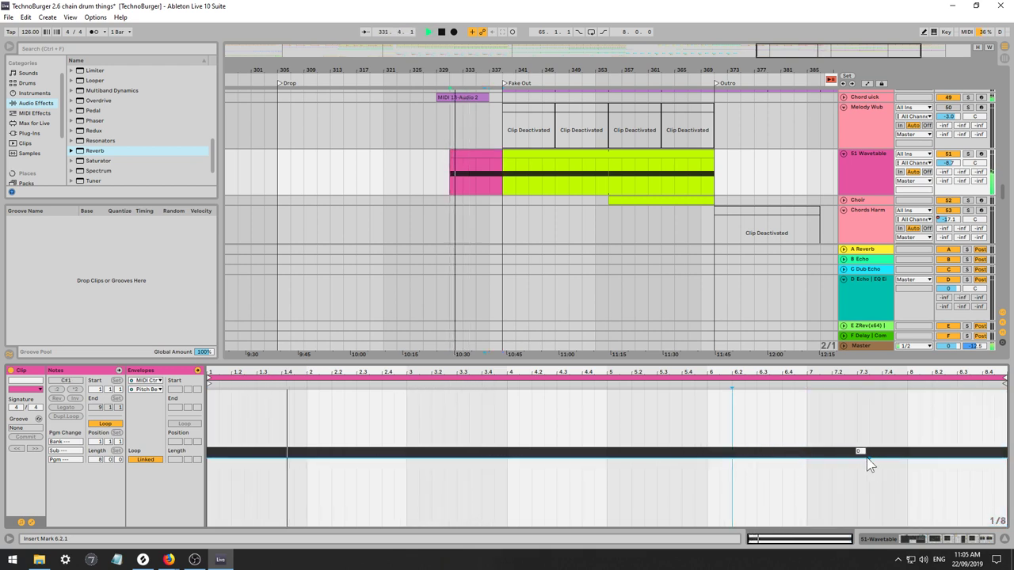
{"action": "left_click_drag", "start_coordinate": [859, 462], "coordinate": [208, 392]}
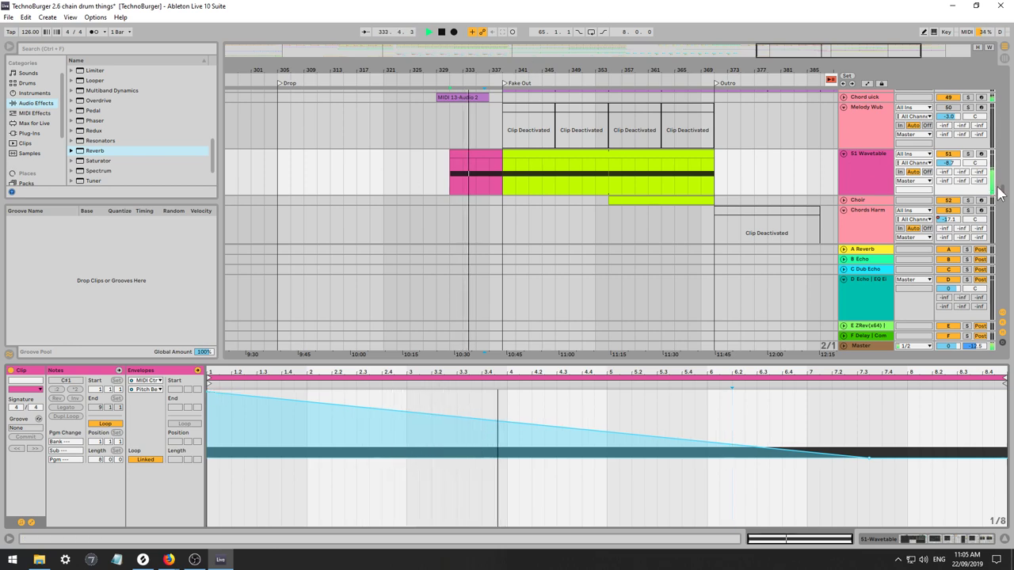
{"action": "left_click_drag", "start_coordinate": [1003, 194], "coordinate": [1005, 73]}
Inspect the Sub 2 clip at bar 339, shifting its notes down an octave and back.
{"action": "scroll", "coordinate": [524, 138], "scroll_direction": "down", "scroll_amount": 4}
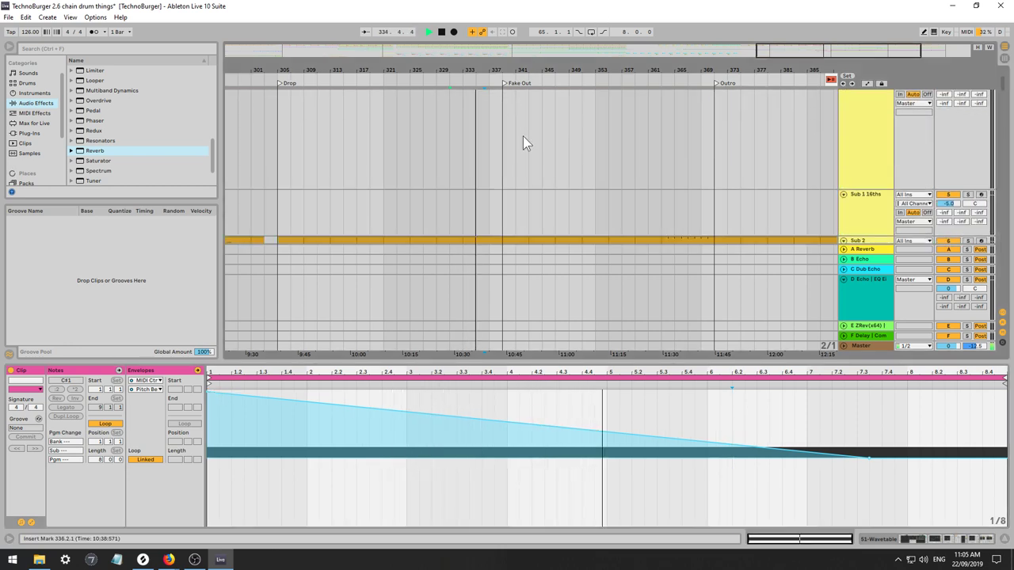
{"action": "scroll", "coordinate": [524, 150], "scroll_direction": "up", "scroll_amount": 2}
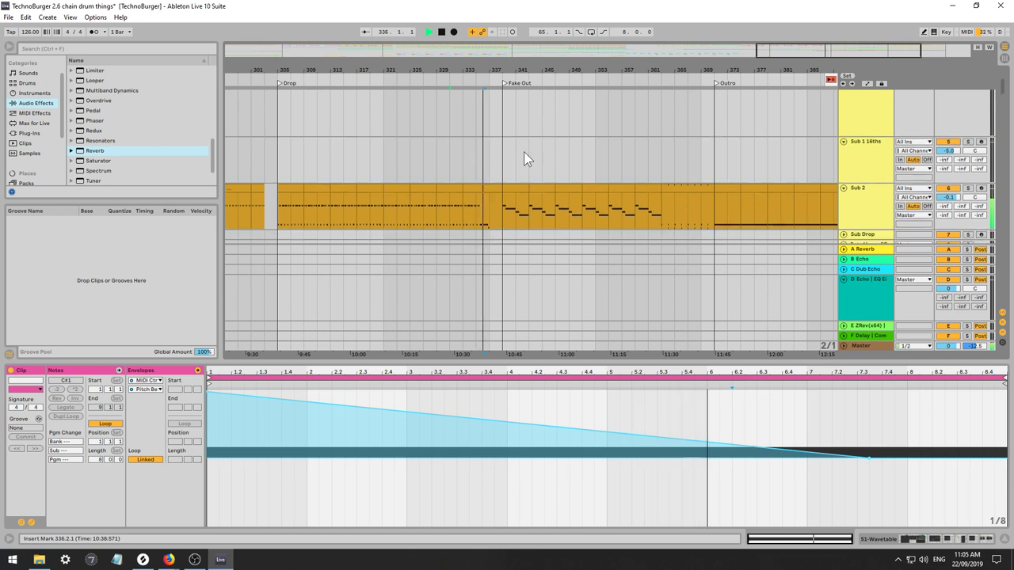
{"action": "left_click_drag", "start_coordinate": [519, 81], "coordinate": [593, 54]}
{"action": "left_click", "coordinate": [255, 198]}
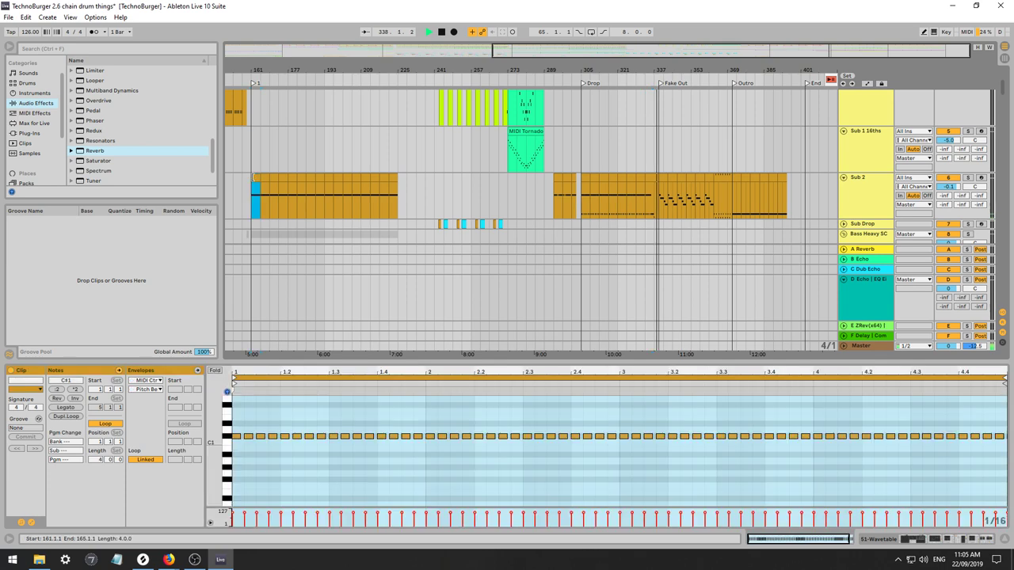
{"action": "left_click", "coordinate": [662, 200]}
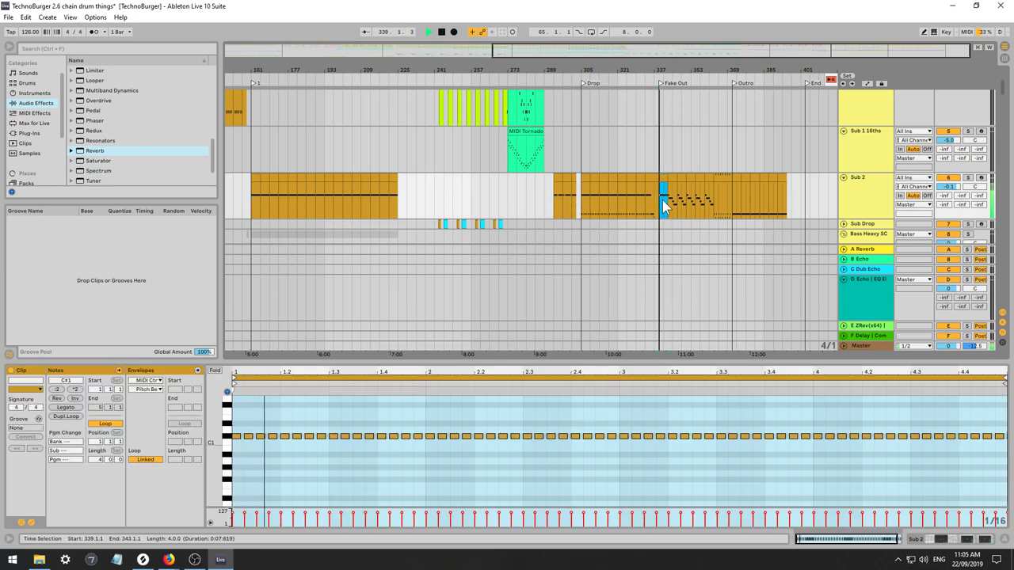
{"action": "left_click", "coordinate": [329, 488]}
{"action": "key", "text": "ctrl+a"}
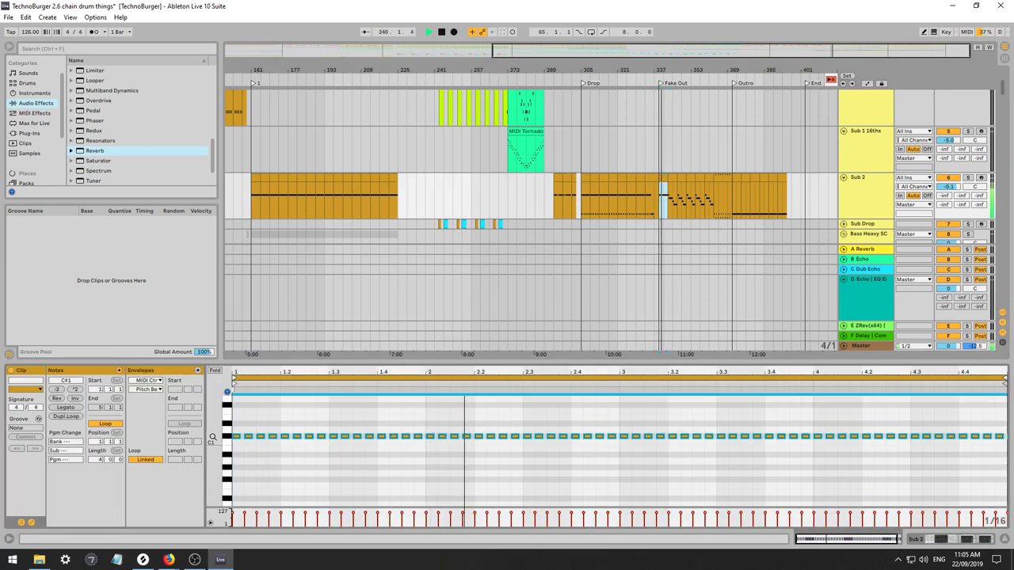
{"action": "key", "text": "shift+Down"}
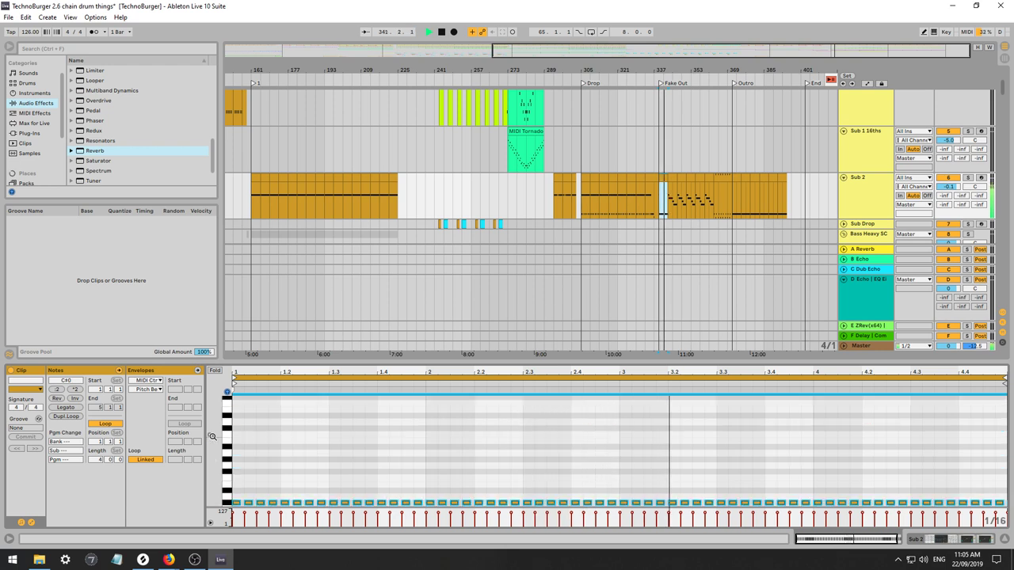
{"action": "key", "text": "shift+Up"}
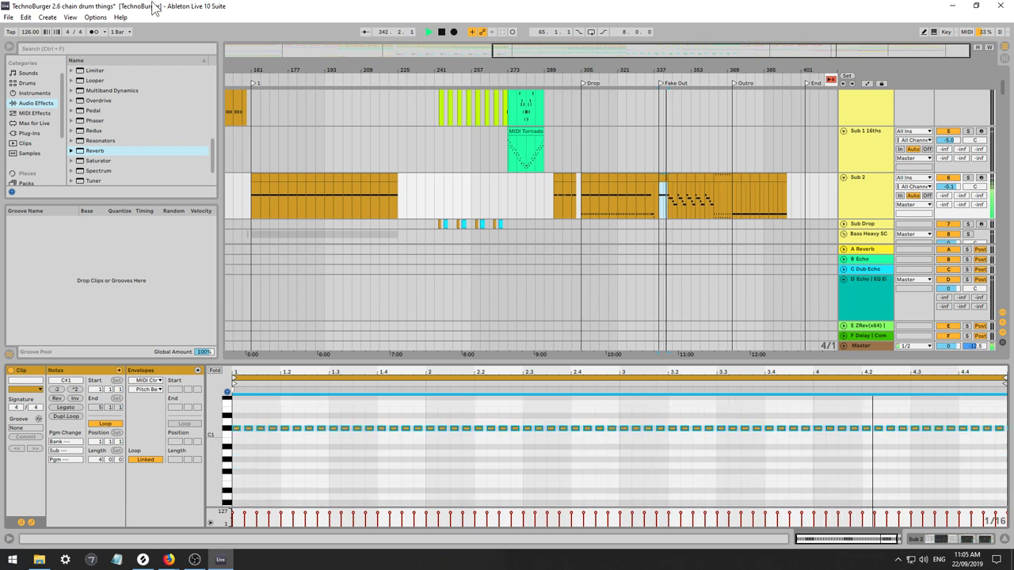
Duplicate the short Sub 2 clip at bar 339 twice across the Fake Out section.
{"action": "left_click", "coordinate": [664, 177]}
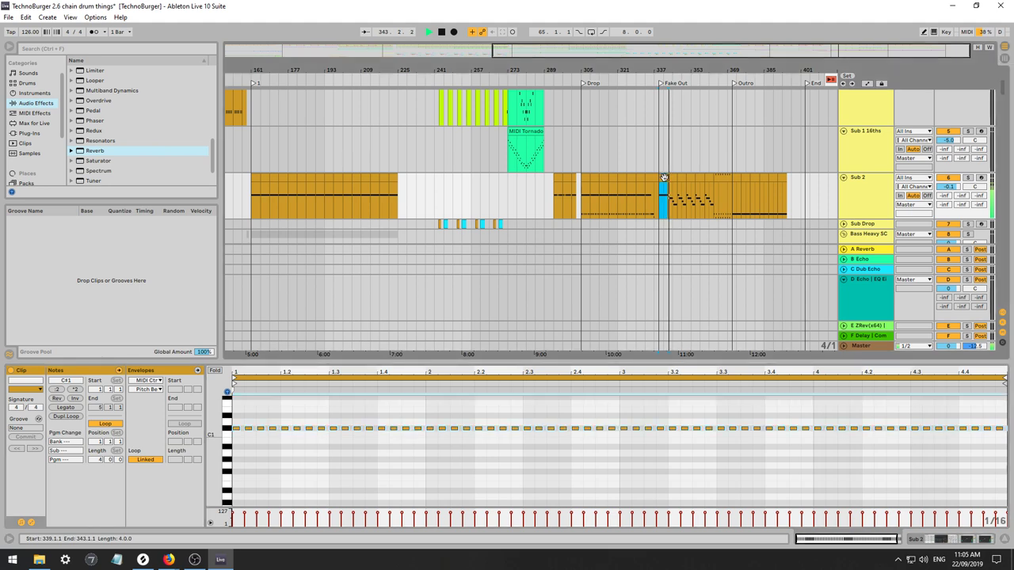
{"action": "key", "text": "ctrl+d"}
{"action": "key", "text": "ctrl+d"}
{"action": "left_click_drag", "start_coordinate": [519, 57], "coordinate": [587, 57]}
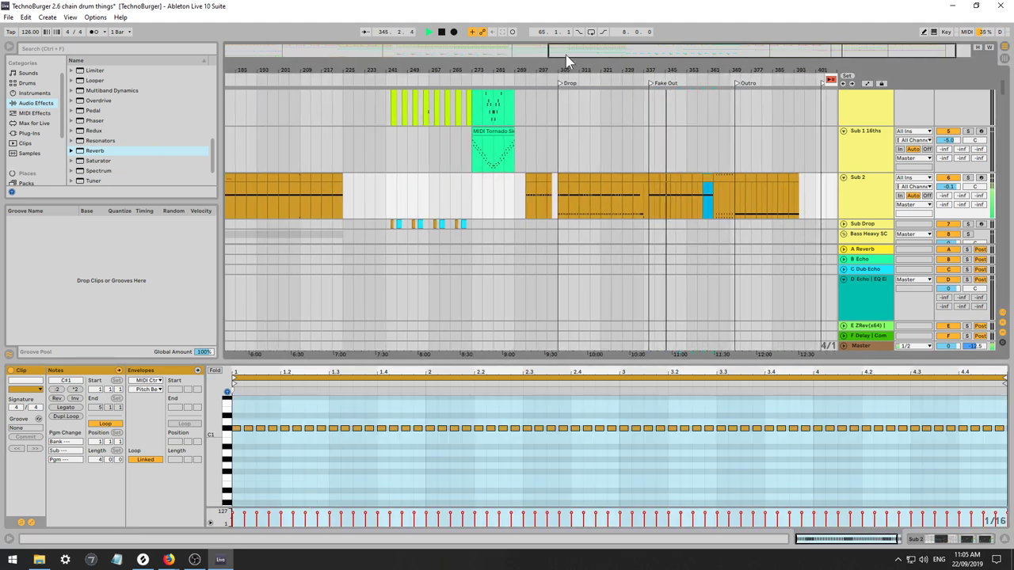
{"action": "key", "text": "ctrl+d"}
{"action": "key", "text": "ctrl+d"}
{"action": "left_click_drag", "start_coordinate": [638, 46], "coordinate": [735, 59]}
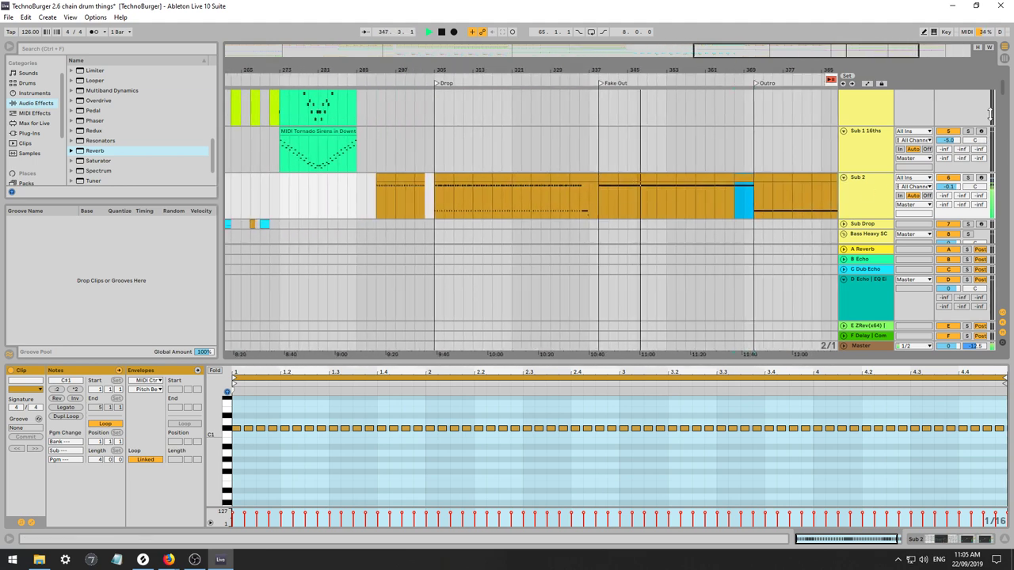
Place the insert mark at bar 337 and show the 51 Wavetable track's device chain.
{"action": "left_click_drag", "start_coordinate": [1003, 93], "coordinate": [1003, 219]}
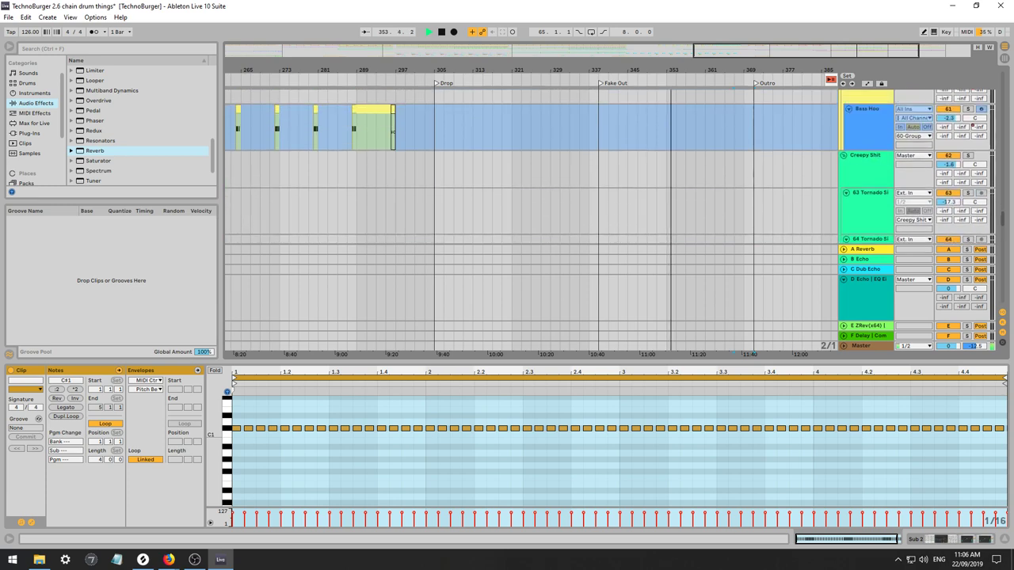
{"action": "scroll", "coordinate": [831, 218], "scroll_direction": "up", "scroll_amount": 20}
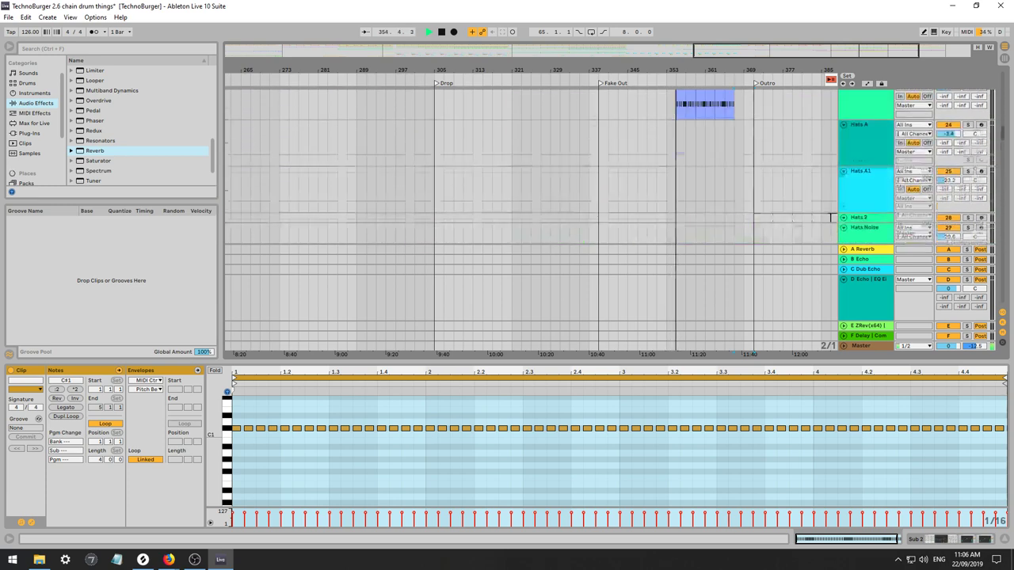
{"action": "left_click_drag", "start_coordinate": [1003, 138], "coordinate": [1003, 137]}
{"action": "left_click", "coordinate": [593, 167]}
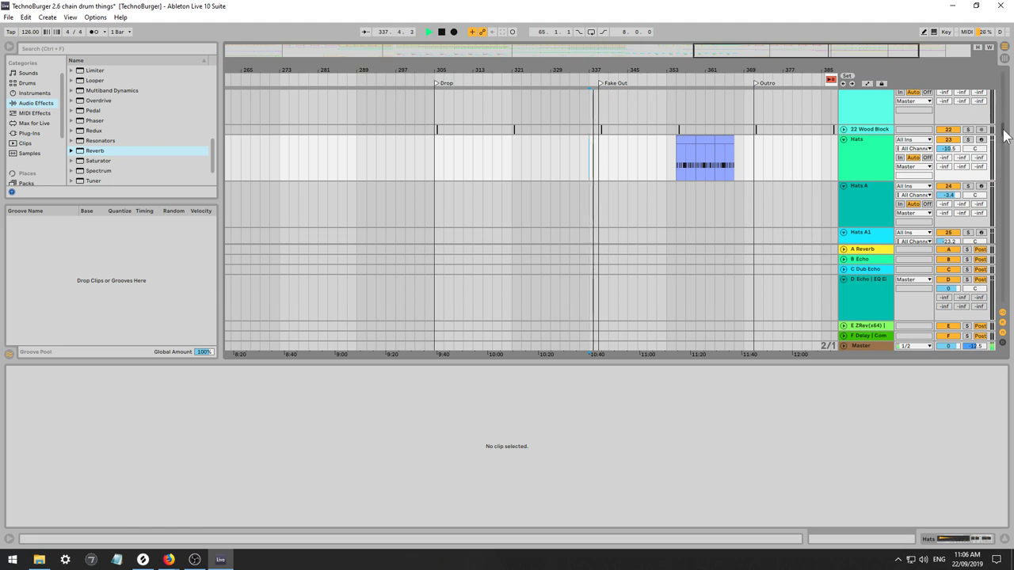
{"action": "left_click_drag", "start_coordinate": [1003, 136], "coordinate": [1003, 135]}
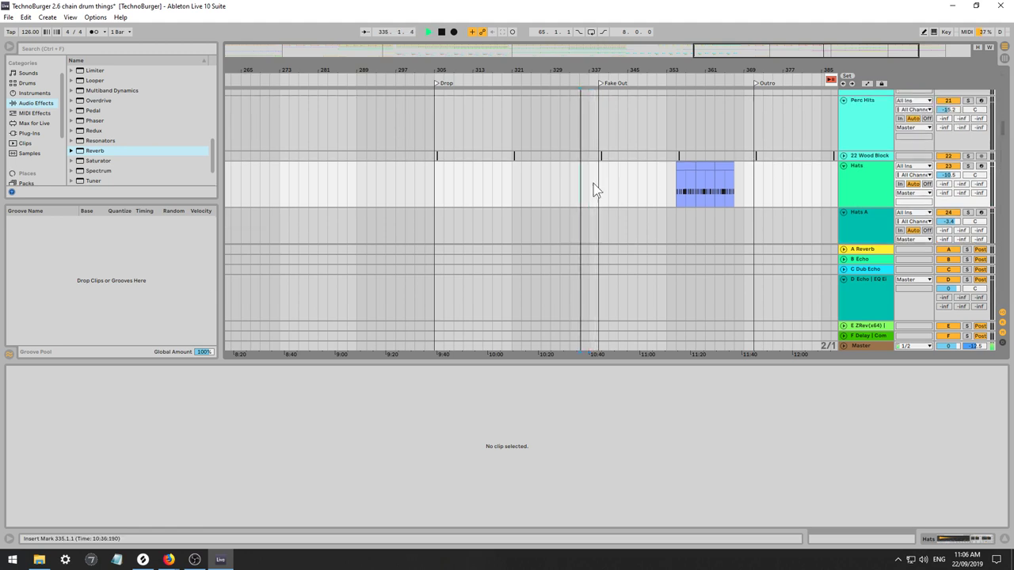
{"action": "left_click_drag", "start_coordinate": [1003, 138], "coordinate": [1003, 197]}
{"action": "left_click", "coordinate": [883, 174]}
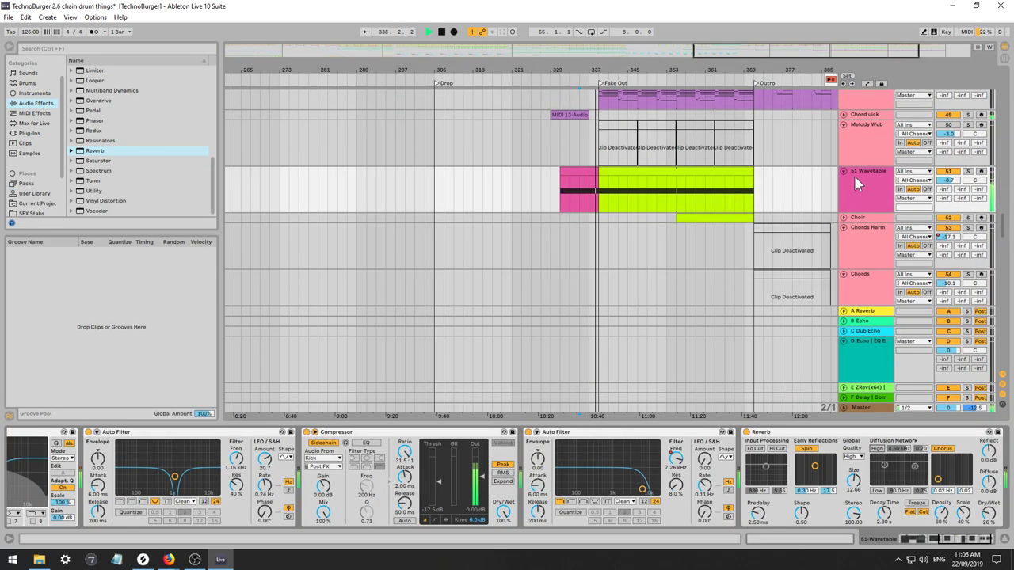
{"action": "scroll", "coordinate": [238, 475], "scroll_direction": "left", "scroll_amount": 5}
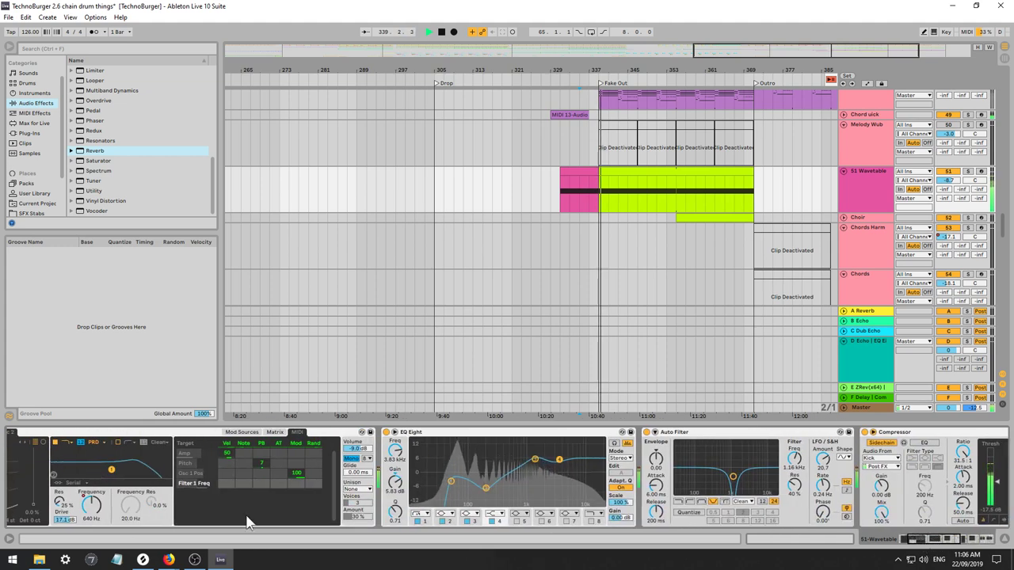
Try saw and pulse waves on Wavetable's LFO 1, settling on rate 1/3 and shape -3.1%.
{"action": "left_click", "coordinate": [274, 432]}
{"action": "left_click", "coordinate": [247, 433]}
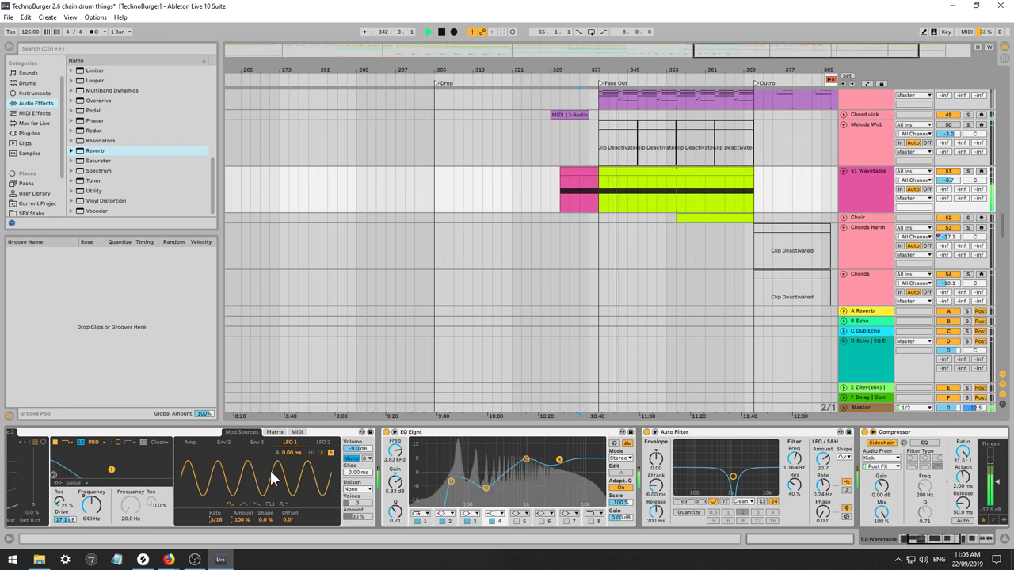
{"action": "mouse_move", "coordinate": [265, 465]}
{"action": "left_mouse_down"}
{"action": "mouse_move", "coordinate": [255, 474]}
{"action": "mouse_move", "coordinate": [273, 470]}
{"action": "left_mouse_up"}
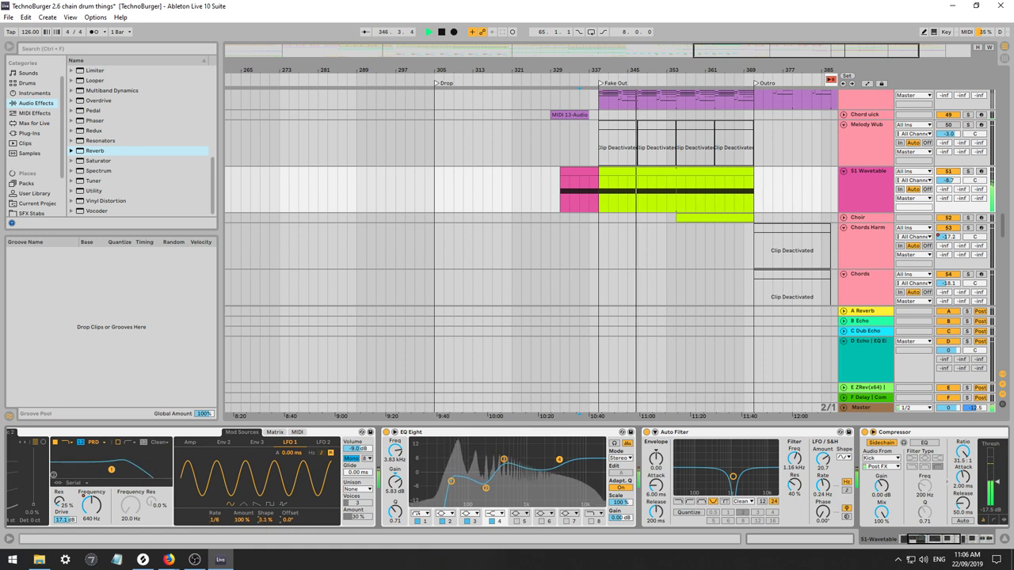
{"action": "left_click_drag", "start_coordinate": [266, 520], "coordinate": [265, 491]}
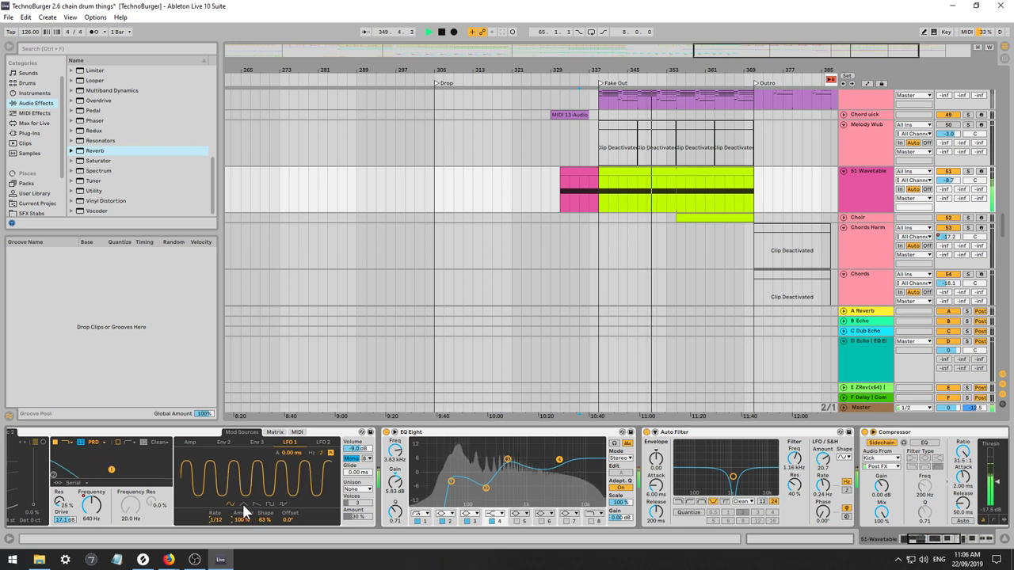
{"action": "left_click", "coordinate": [243, 504]}
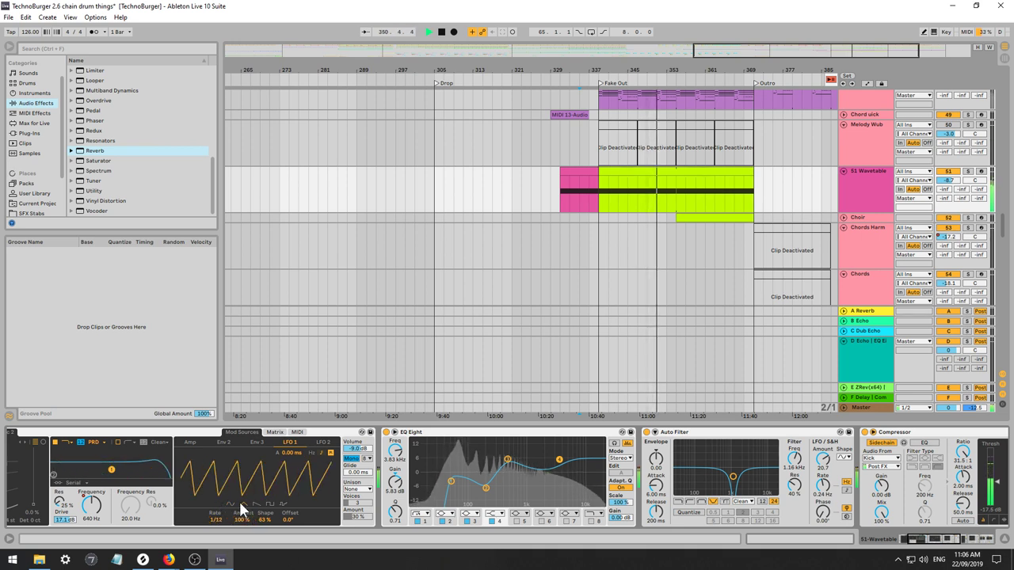
{"action": "left_click", "coordinate": [229, 503]}
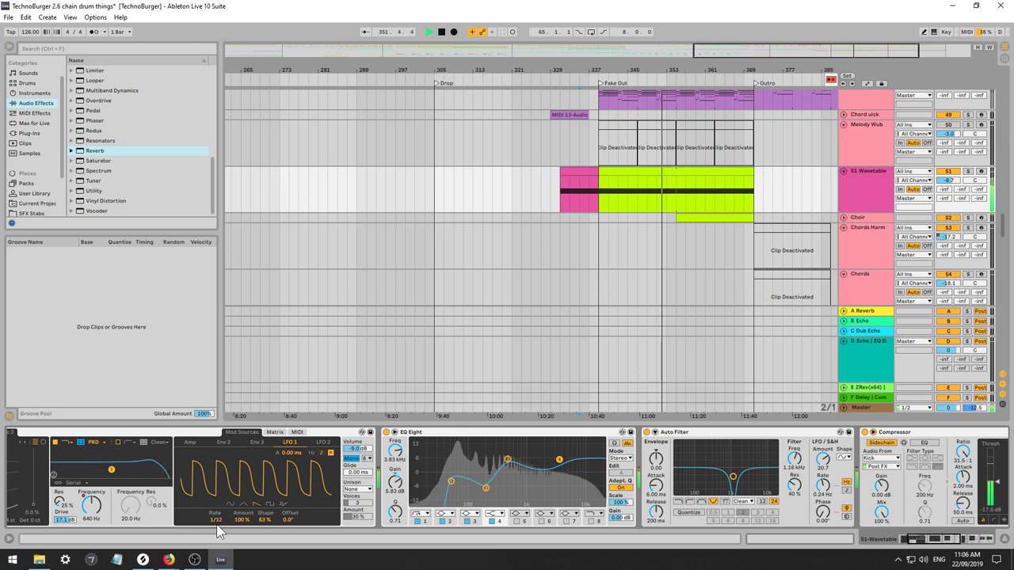
{"action": "left_click_drag", "start_coordinate": [218, 523], "coordinate": [267, 528]}
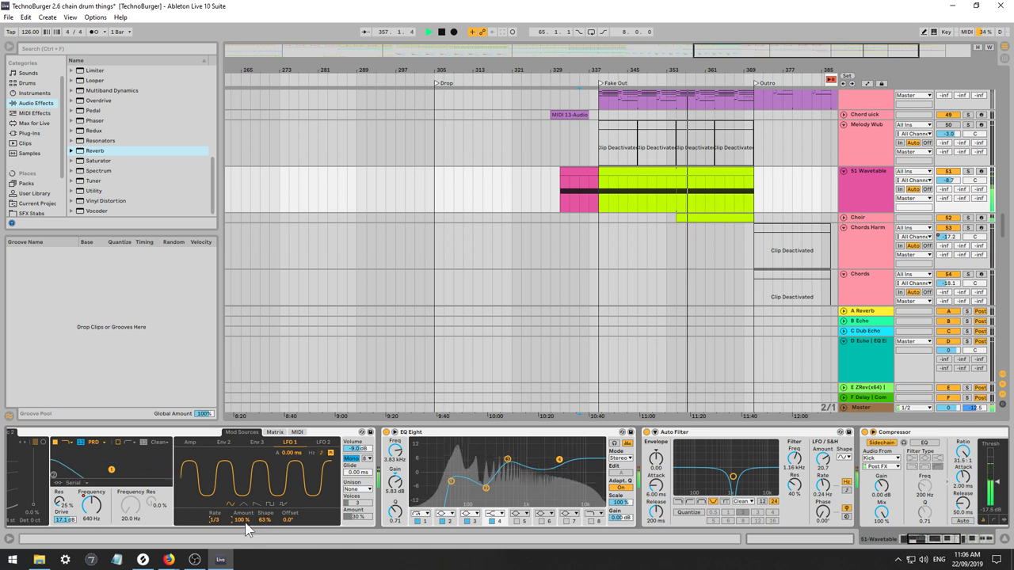
{"action": "left_click_drag", "start_coordinate": [266, 523], "coordinate": [267, 546]}
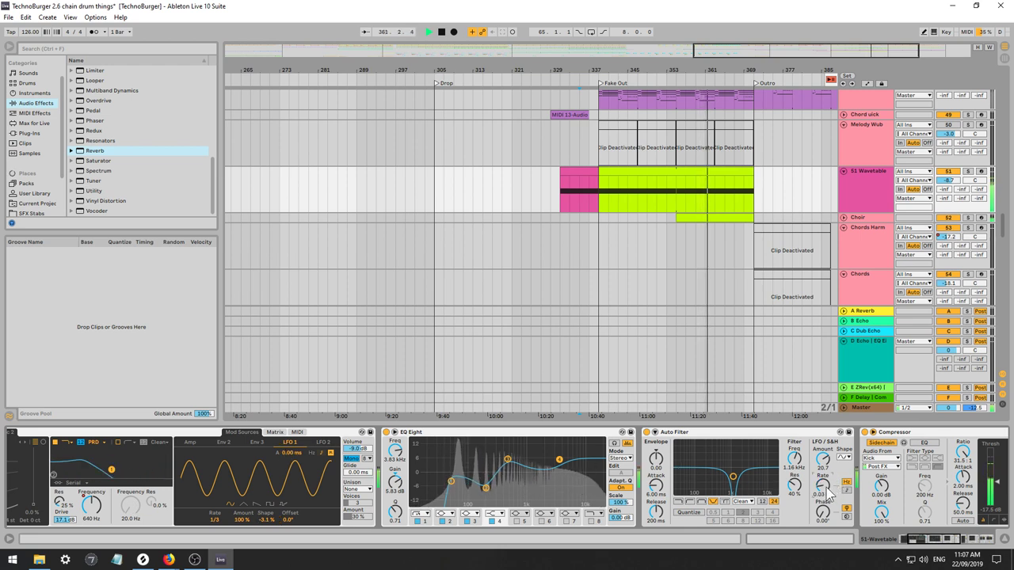
{"action": "left_click_drag", "start_coordinate": [945, 540], "coordinate": [929, 540]}
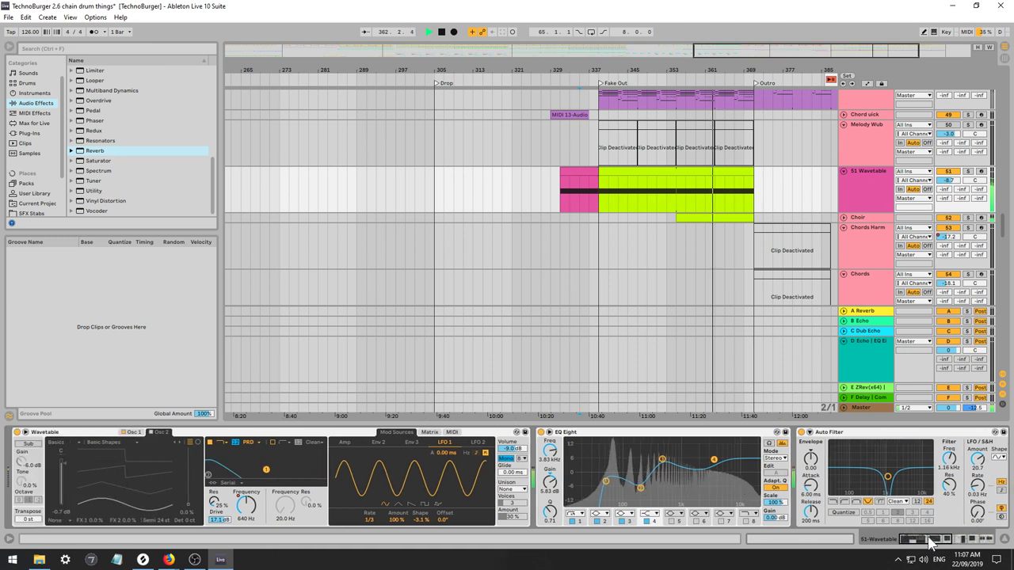
Switch LFO 1 to free Hz mode at about 1.41 Hz and show its Rate automation.
{"action": "left_click", "coordinate": [590, 205]}
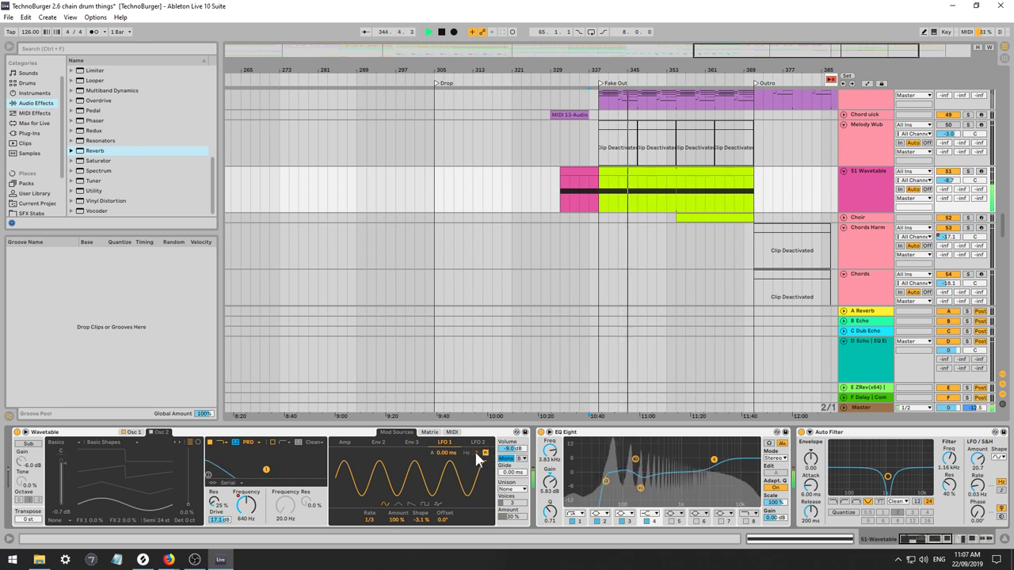
{"action": "left_click", "coordinate": [465, 451]}
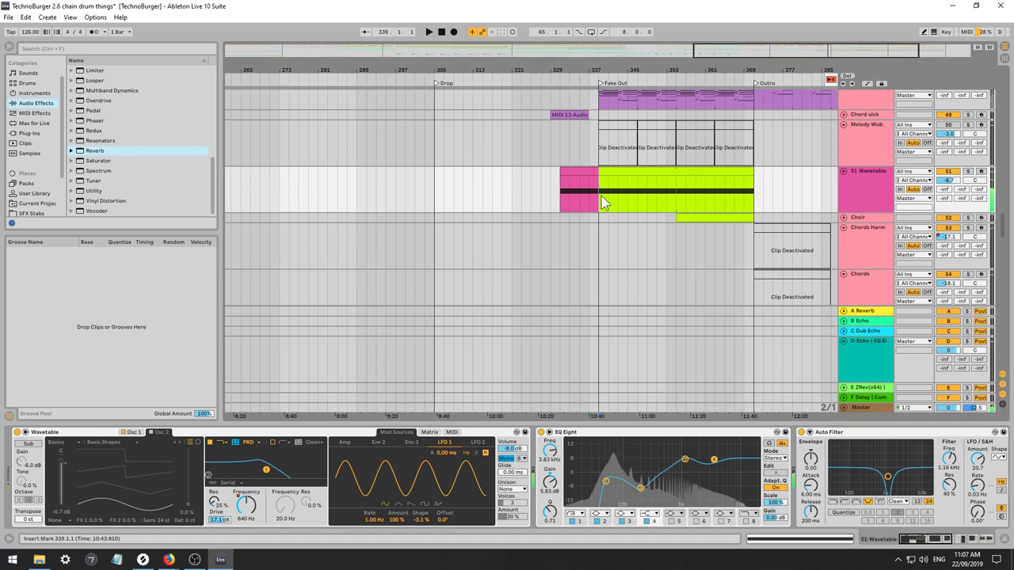
{"action": "left_click_drag", "start_coordinate": [368, 528], "coordinate": [369, 511]}
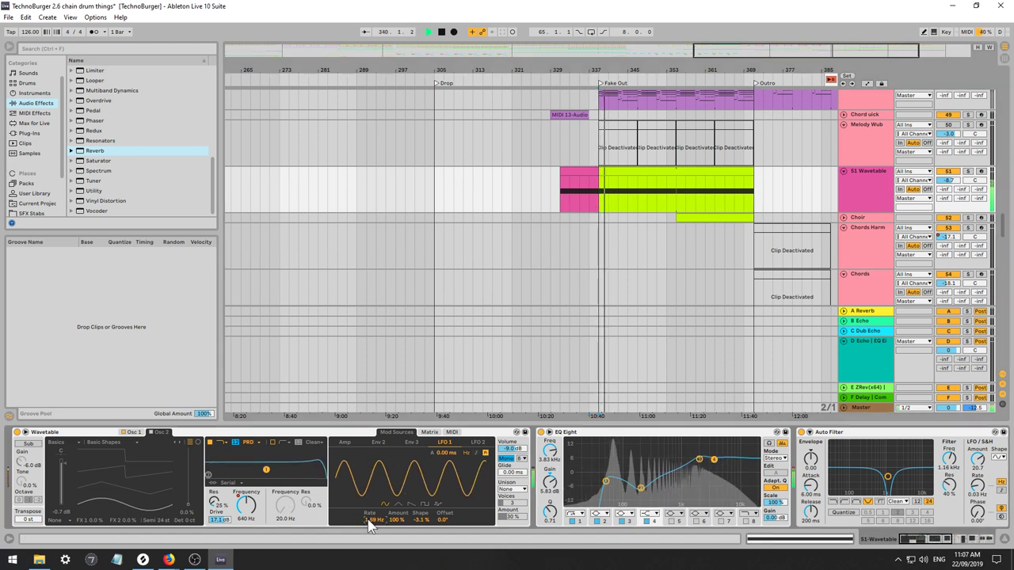
{"action": "key", "text": "Down"}
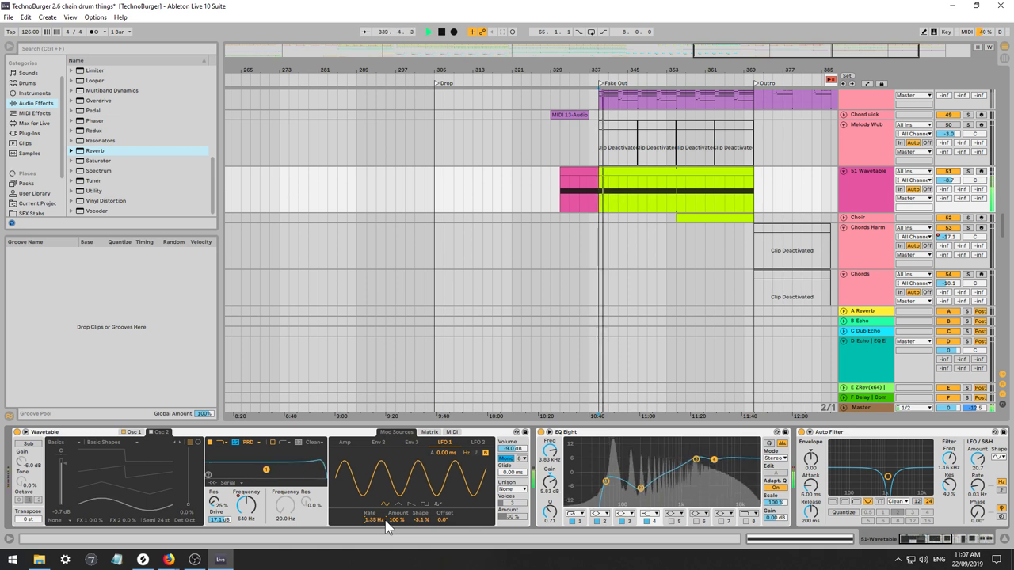
{"action": "key", "text": "a"}
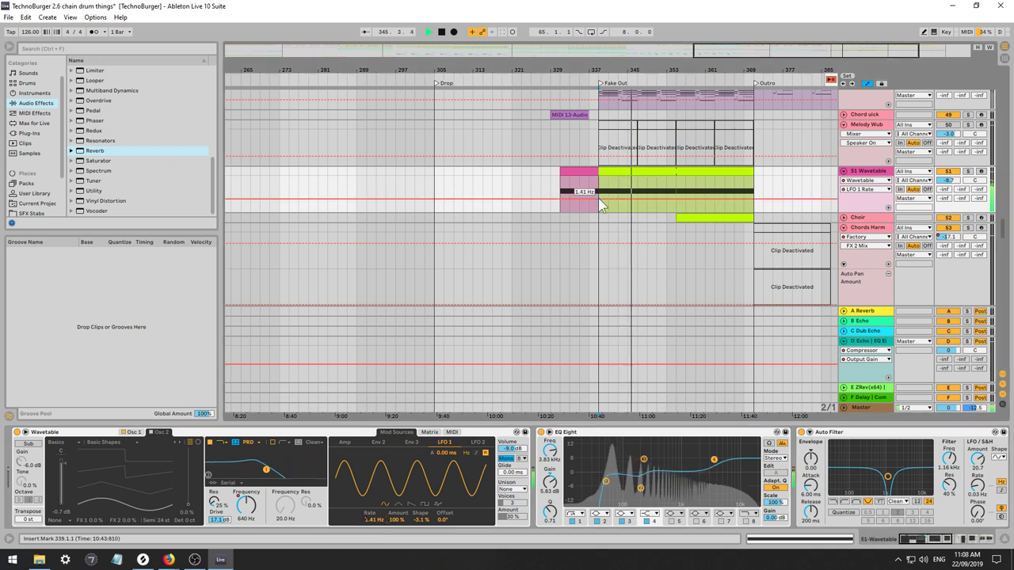
Shape the LFO 1 Rate automation to sweep from about 13.8 Hz down to 1.45 Hz from bar 331.
{"action": "left_click_drag", "start_coordinate": [600, 203], "coordinate": [560, 183]}
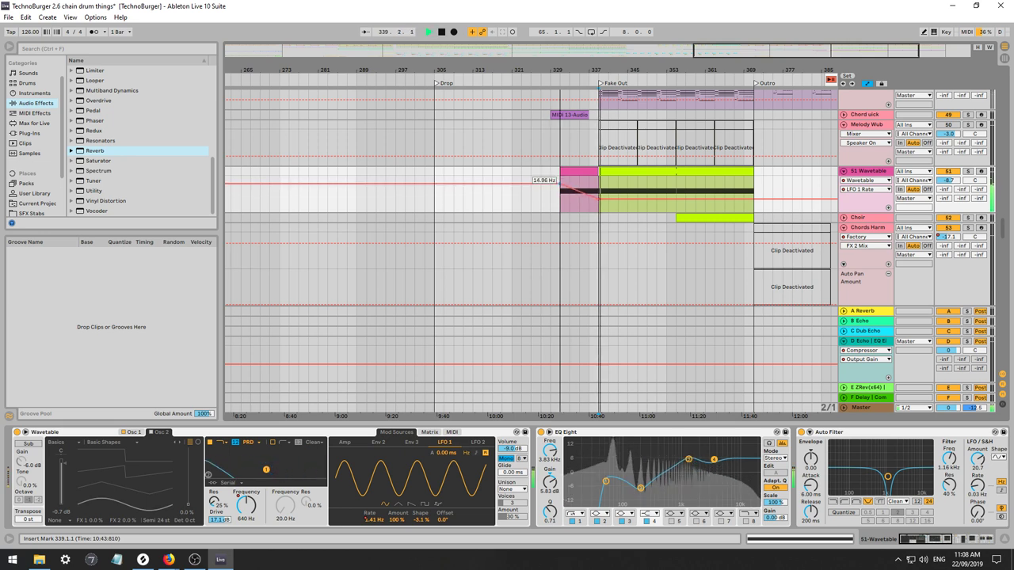
{"action": "left_click", "coordinate": [560, 196]}
{"action": "key", "text": "space"}
{"action": "key", "text": "space"}
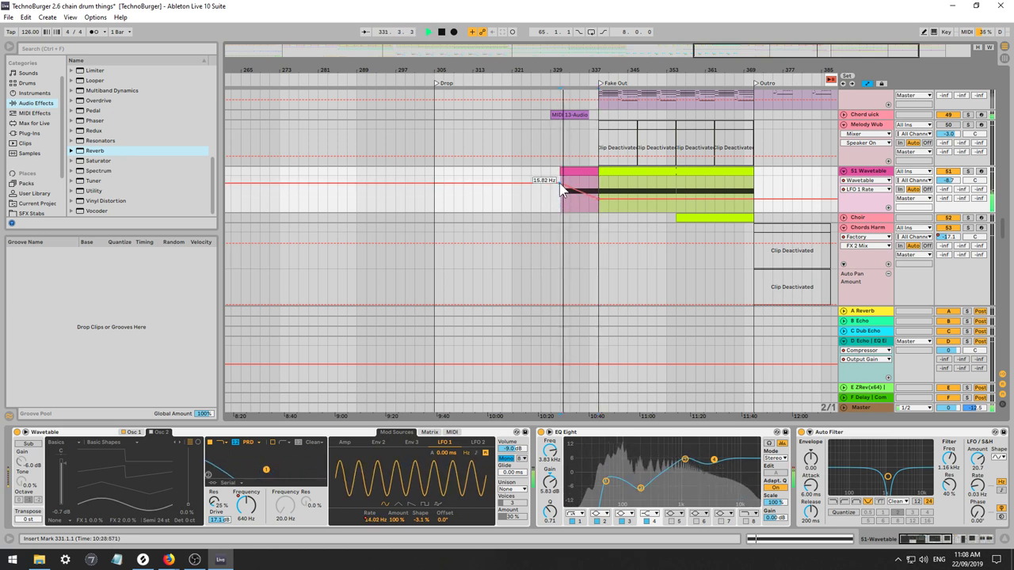
{"action": "left_click_drag", "start_coordinate": [560, 184], "coordinate": [560, 186]}
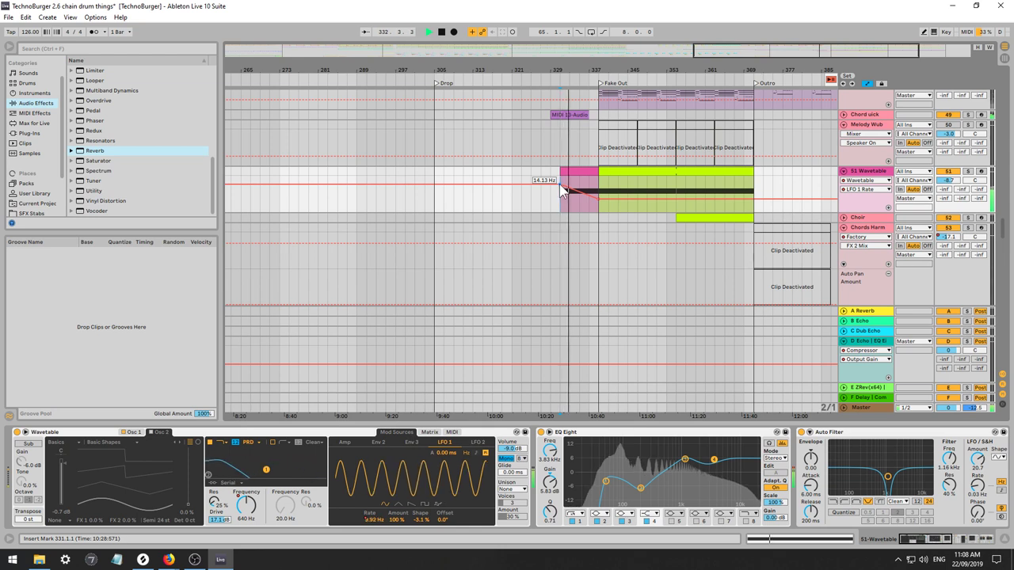
{"action": "left_click_drag", "start_coordinate": [560, 190], "coordinate": [560, 191]}
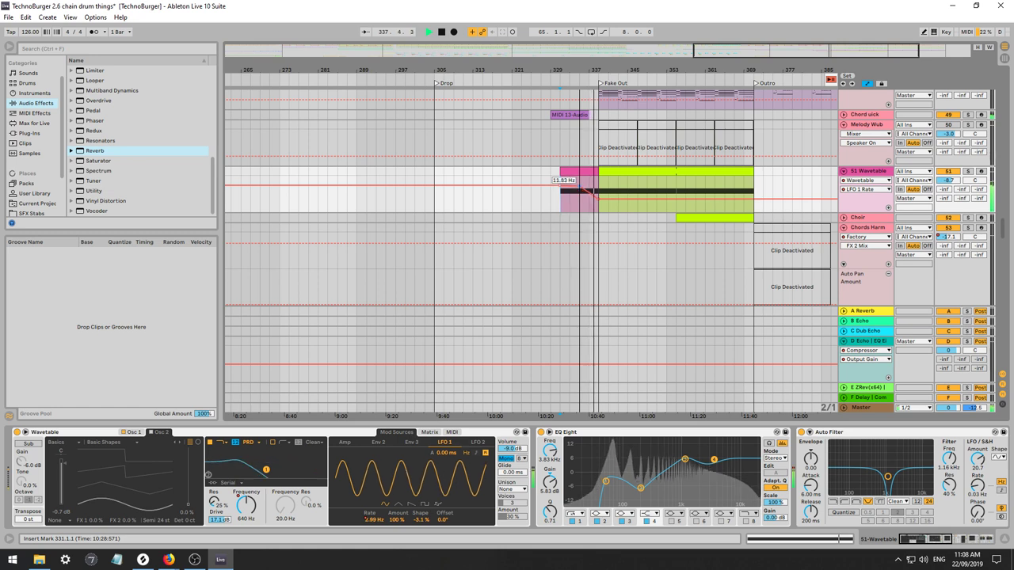
{"action": "left_click_drag", "start_coordinate": [580, 187], "coordinate": [580, 184]}
{"action": "left_click", "coordinate": [579, 198]}
{"action": "key", "text": "space"}
{"action": "key", "text": "space"}
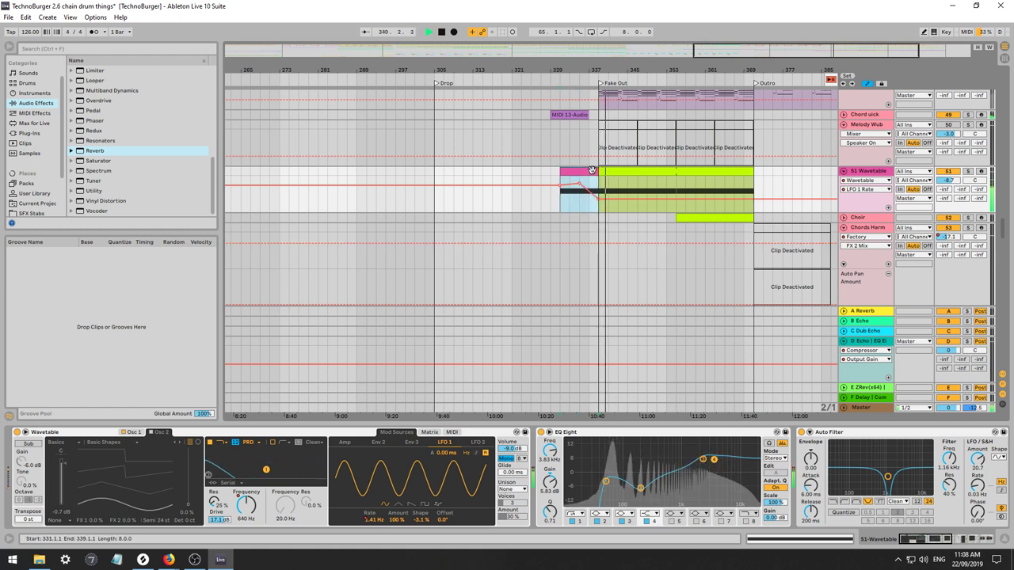
{"action": "left_click", "coordinate": [618, 169]}
{"action": "left_click", "coordinate": [617, 168]}
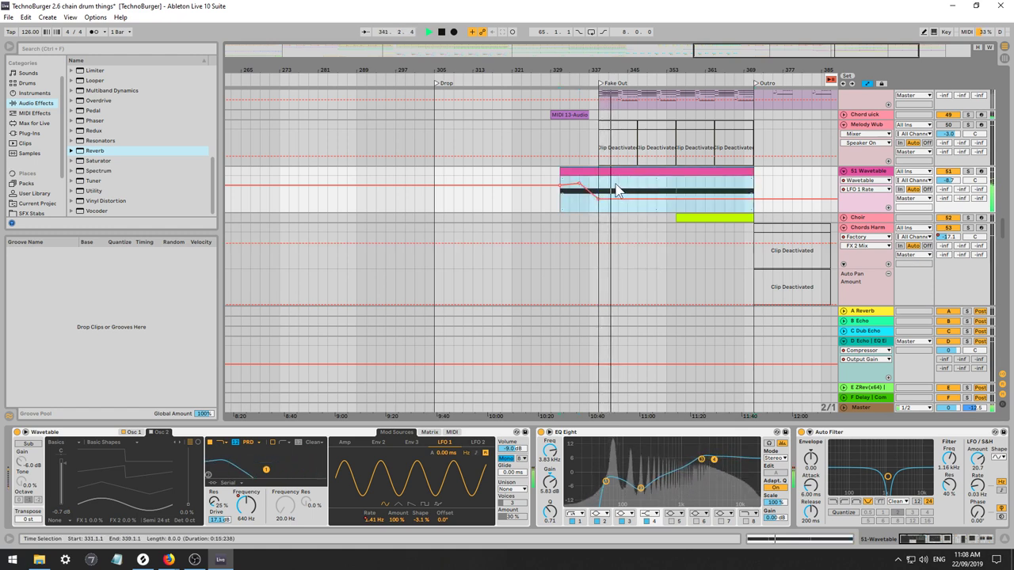
Stretch the first C#1 note to bar 41 so one sustained note fills the clip.
{"action": "double_click", "coordinate": [596, 171]}
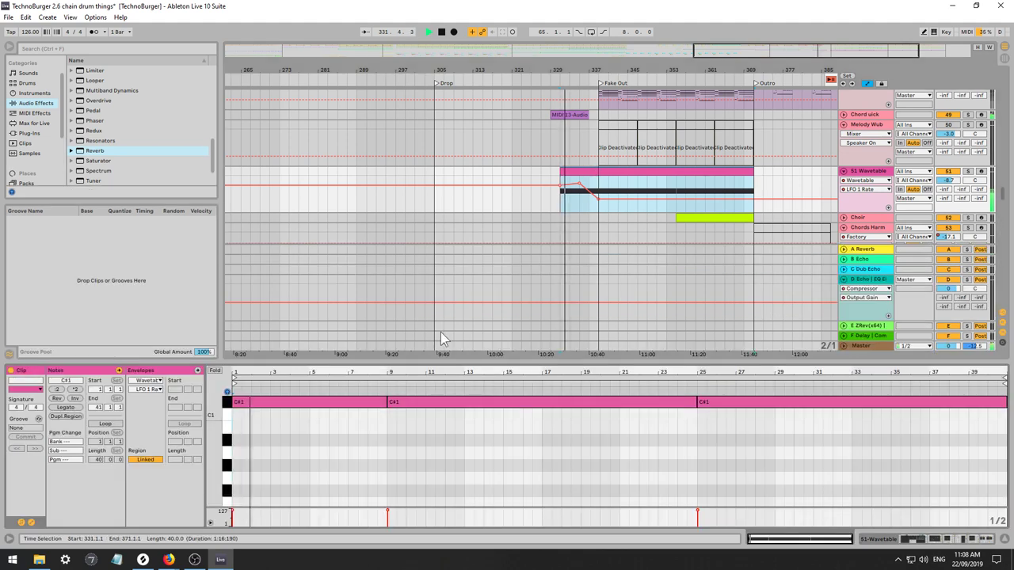
{"action": "left_click_drag", "start_coordinate": [385, 404], "coordinate": [958, 396]}
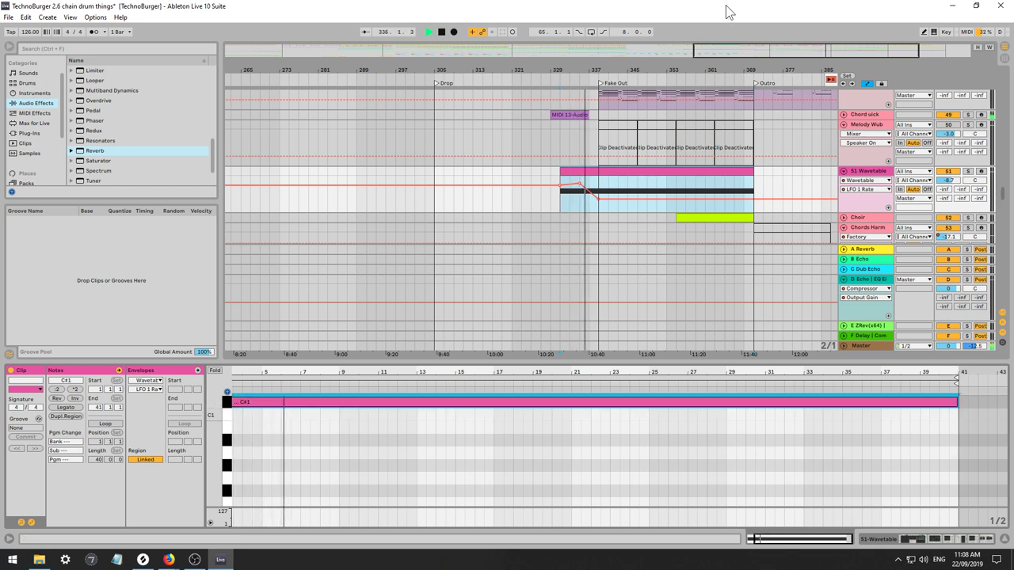
{"action": "key", "text": "space"}
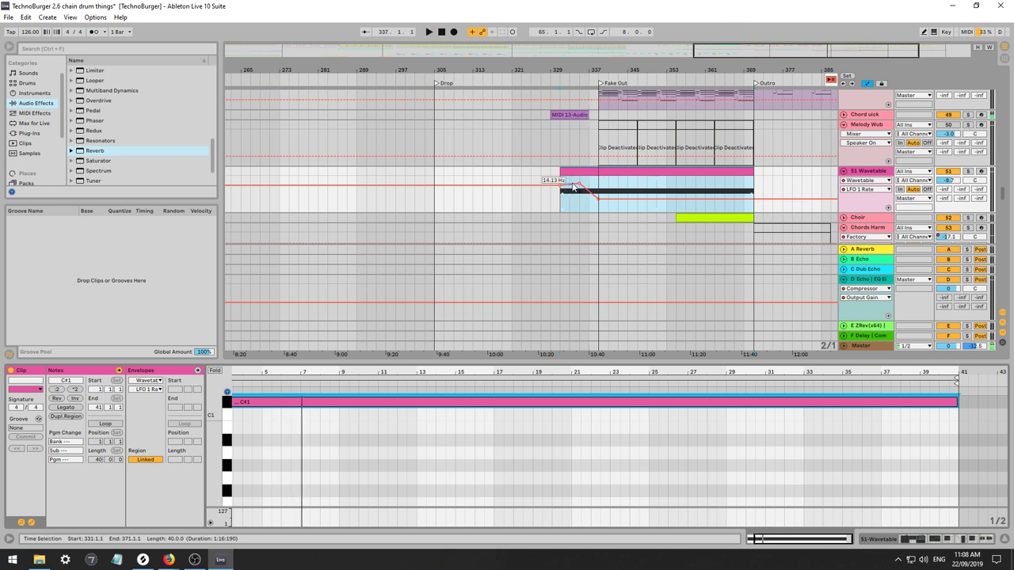
{"action": "key", "text": "space"}
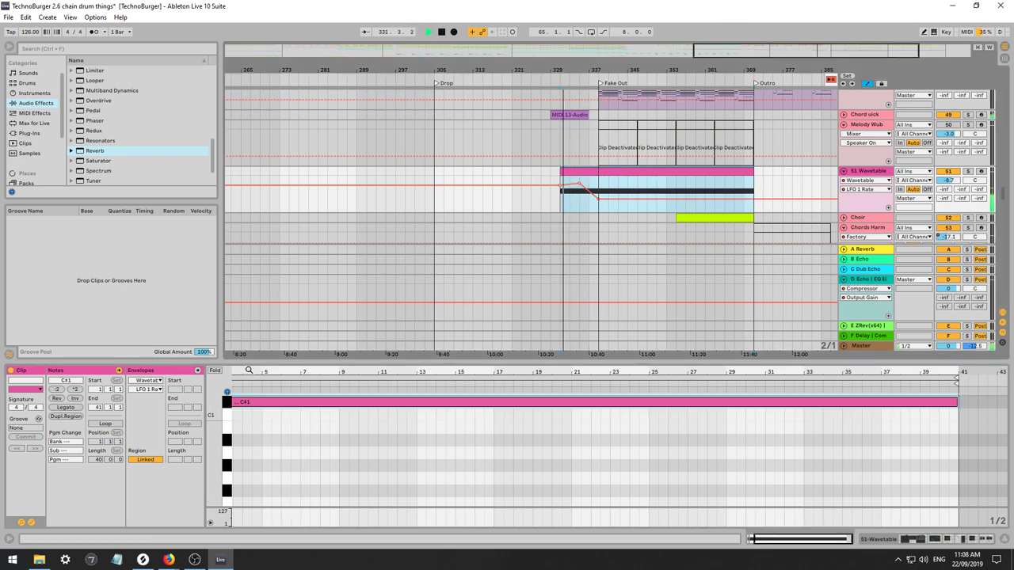
{"action": "left_click_drag", "start_coordinate": [249, 369], "coordinate": [291, 365]}
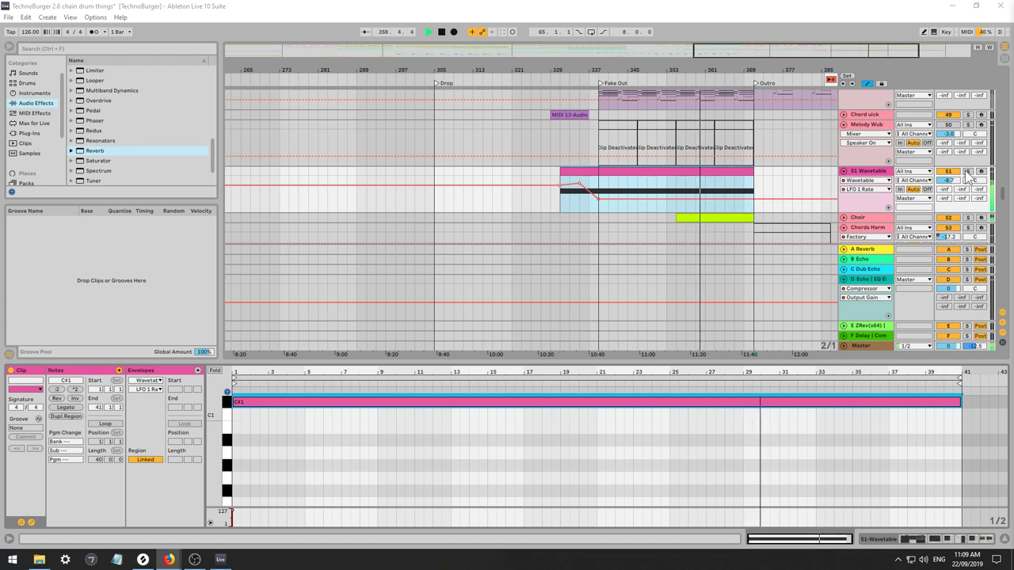
Set the Auto Filter circuit to OSR with about 4.88 dB drive and lower the Compressor threshold to about -25 dB.
{"action": "left_click", "coordinate": [605, 188]}
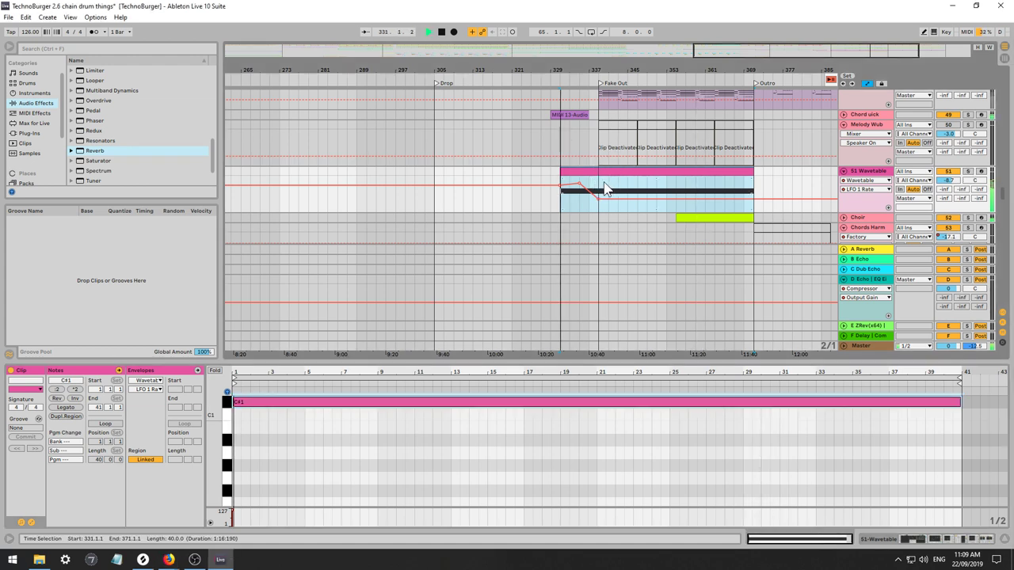
{"action": "left_click", "coordinate": [605, 190]}
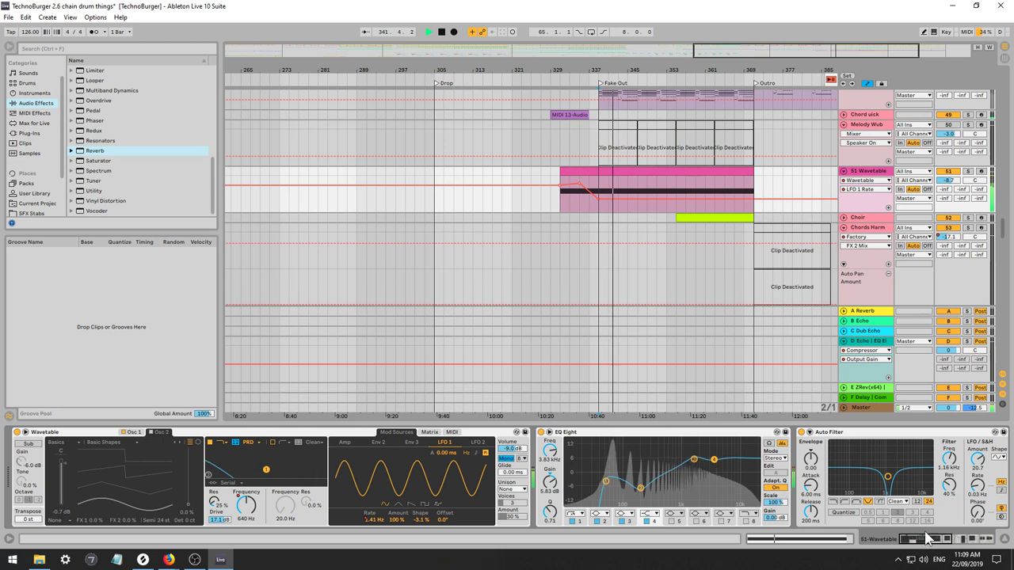
{"action": "left_click_drag", "start_coordinate": [926, 538], "coordinate": [934, 538]}
{"action": "left_click_drag", "start_coordinate": [862, 486], "coordinate": [862, 494]}
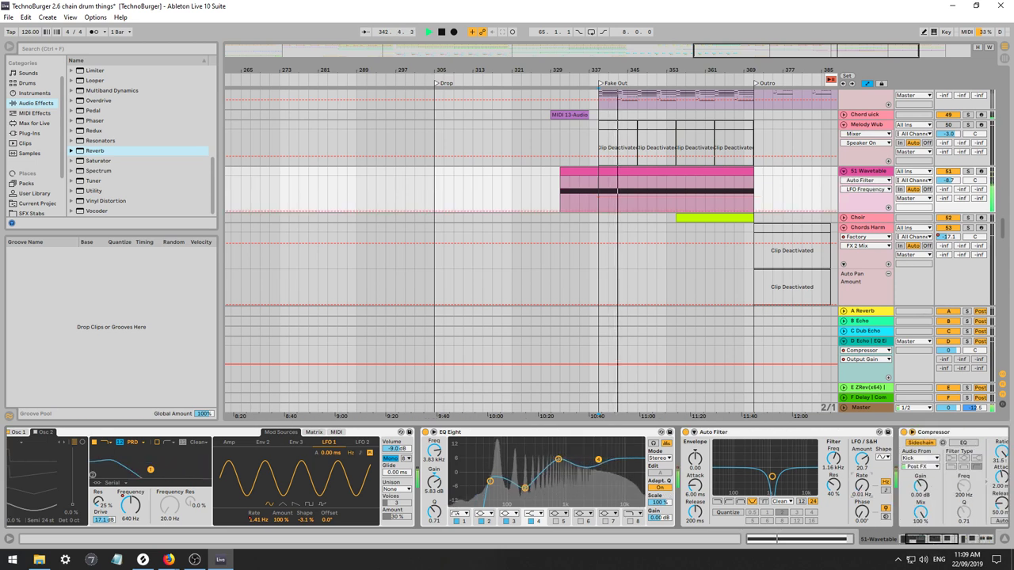
{"action": "left_click", "coordinate": [783, 504]}
{"action": "left_click", "coordinate": [776, 515]}
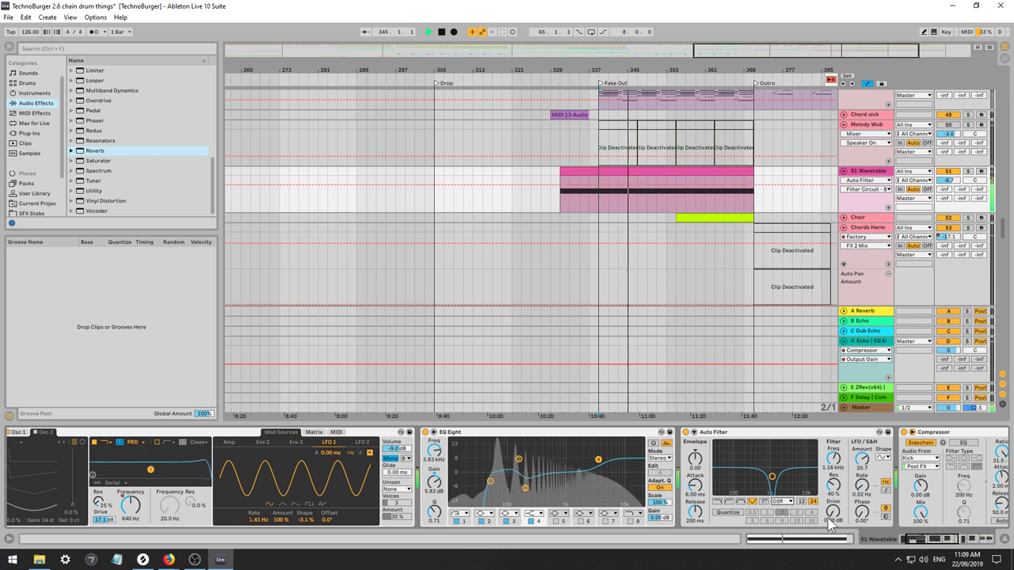
{"action": "left_click_drag", "start_coordinate": [832, 514], "coordinate": [832, 505]}
{"action": "left_click_drag", "start_coordinate": [922, 539], "coordinate": [928, 539]}
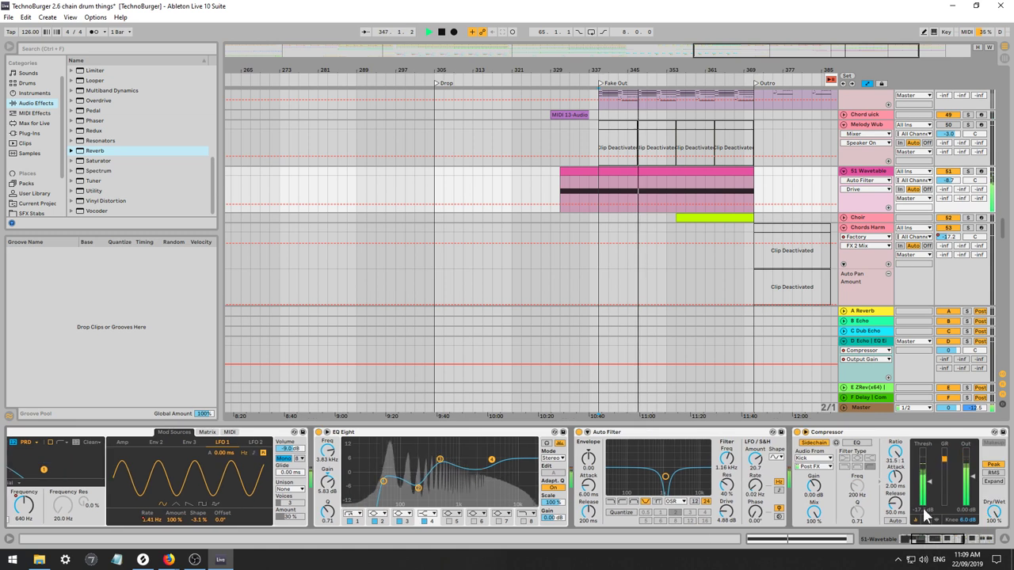
{"action": "left_click_drag", "start_coordinate": [928, 481], "coordinate": [928, 489]}
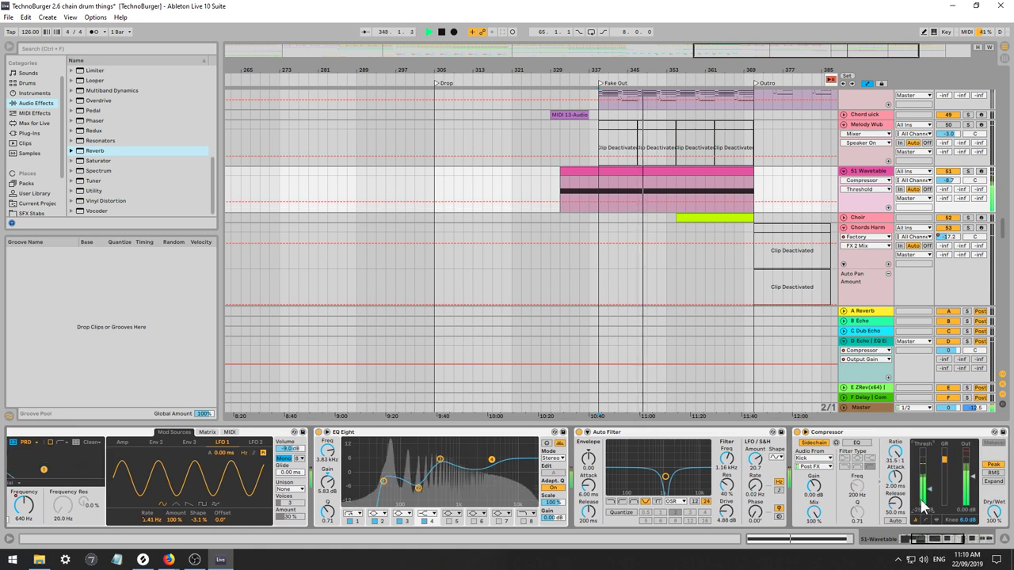
Bring up Wavetable's Osc 1 wavetable settings.
{"action": "left_click_drag", "start_coordinate": [913, 539], "coordinate": [895, 540]}
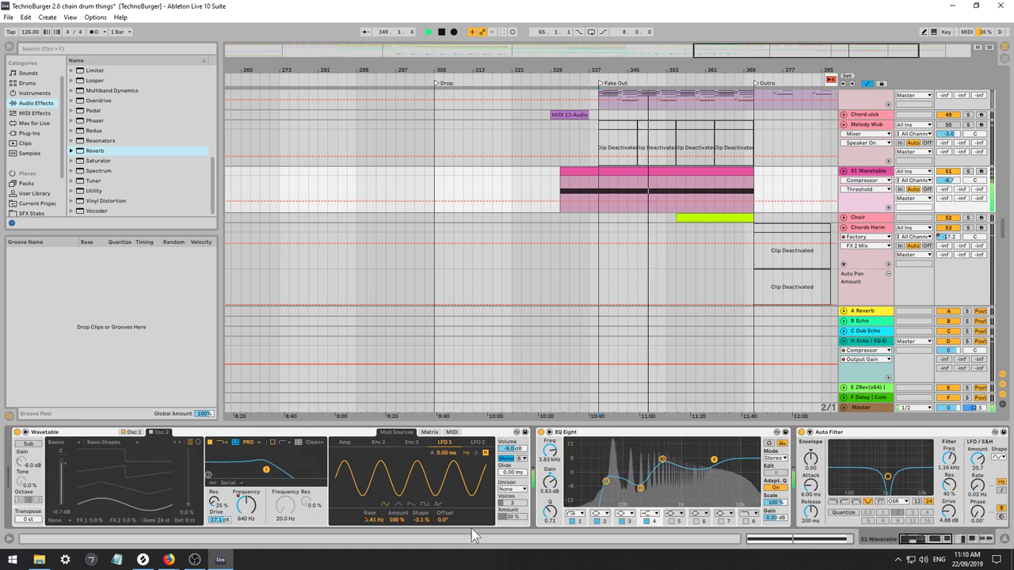
{"action": "left_click", "coordinate": [131, 433]}
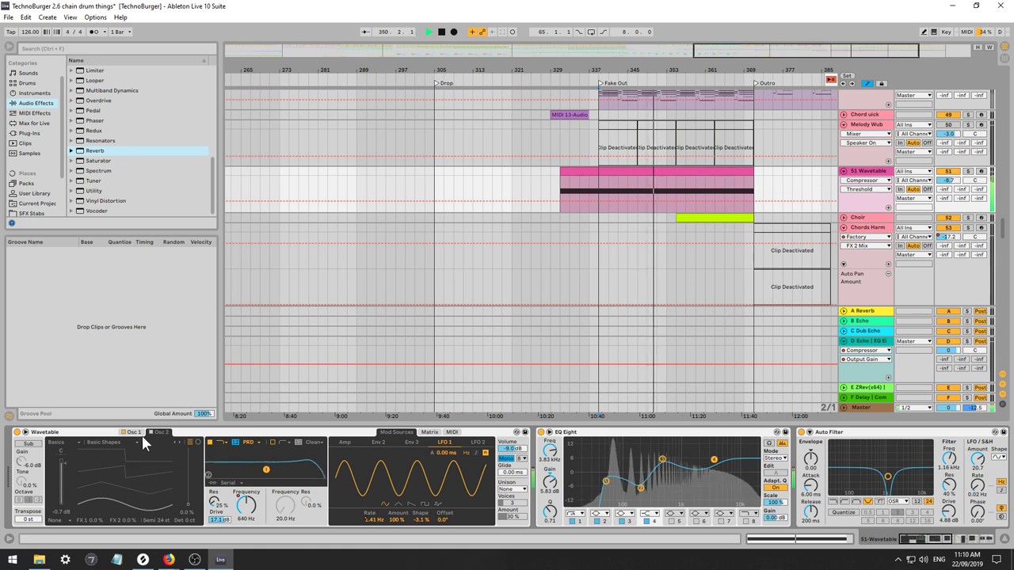
{"action": "left_click", "coordinate": [142, 434]}
{"action": "left_click", "coordinate": [186, 459]}
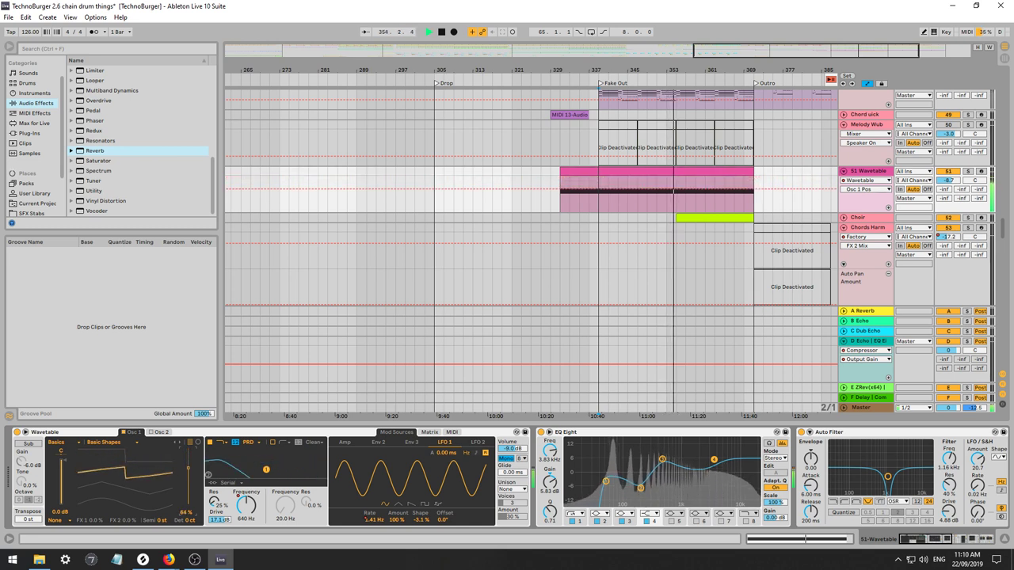
Audition Harmonic Series and Sub 1–3 wavetables on Osc 1, returning to Basic Shapes.
{"action": "left_click", "coordinate": [179, 442]}
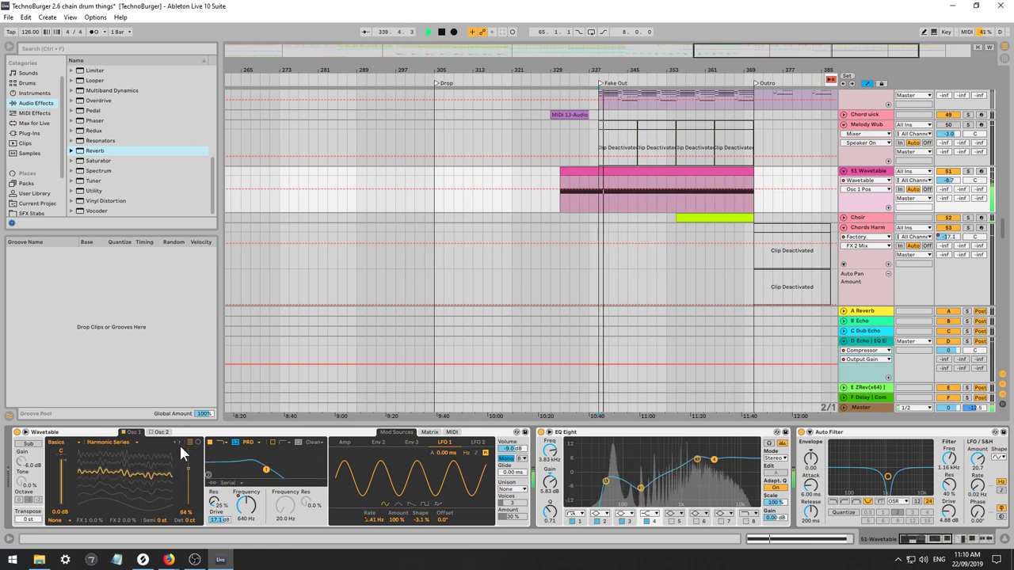
{"action": "left_click", "coordinate": [179, 440]}
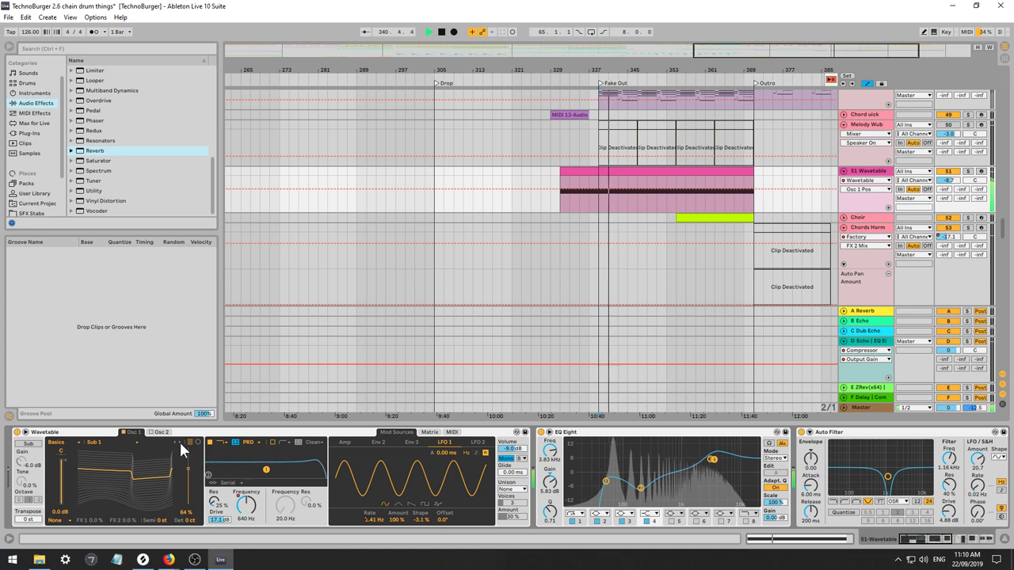
{"action": "left_click", "coordinate": [179, 440]}
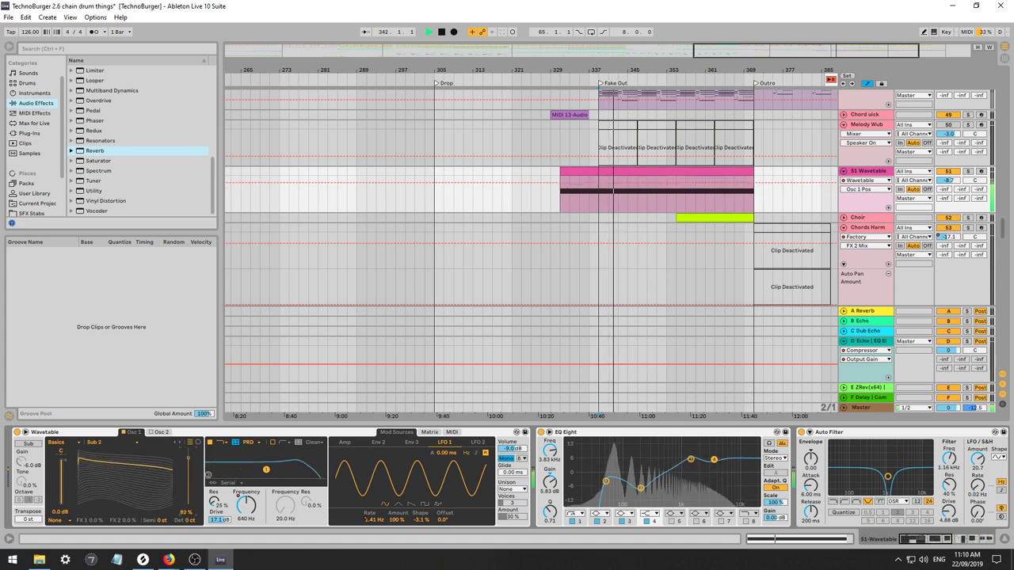
{"action": "left_click", "coordinate": [179, 441]}
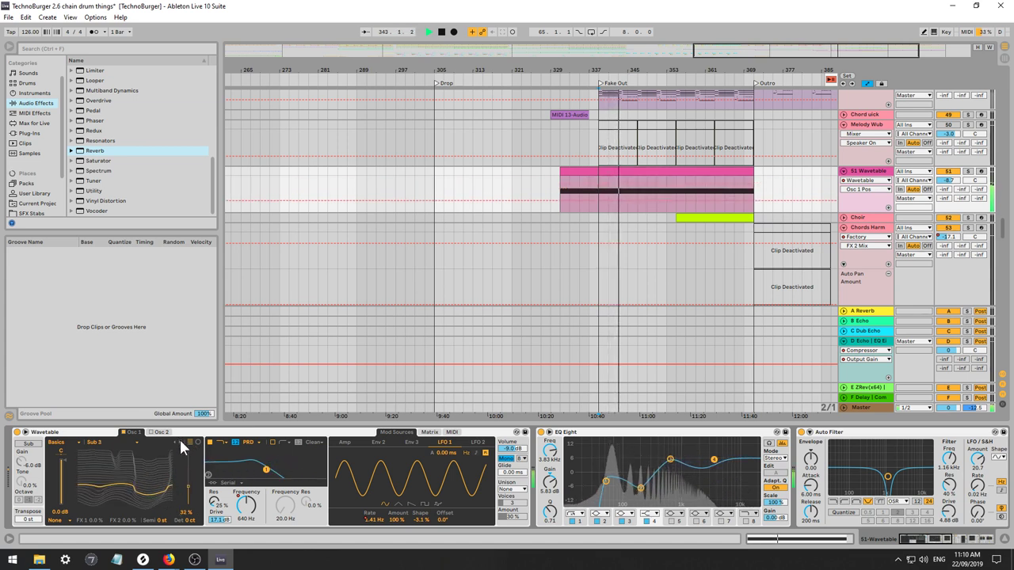
{"action": "left_click_drag", "start_coordinate": [187, 486], "coordinate": [187, 462]}
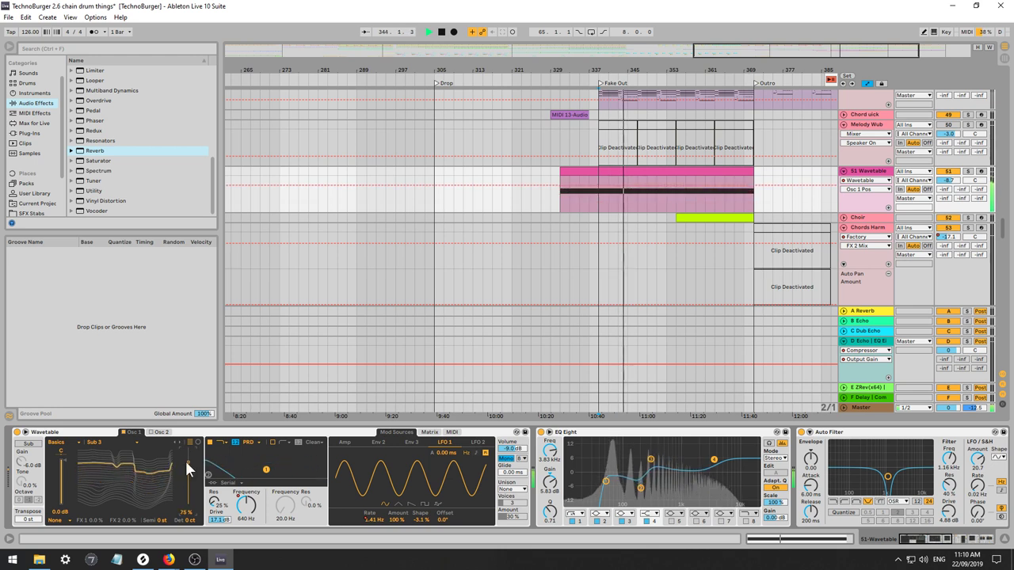
{"action": "left_click", "coordinate": [174, 439]}
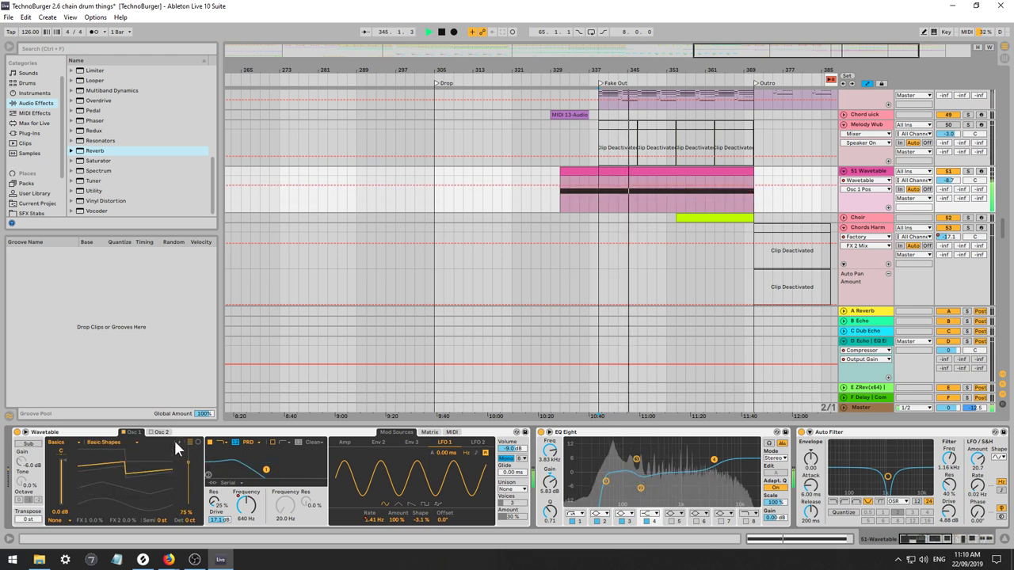
{"action": "left_click_drag", "start_coordinate": [185, 461], "coordinate": [188, 466]}
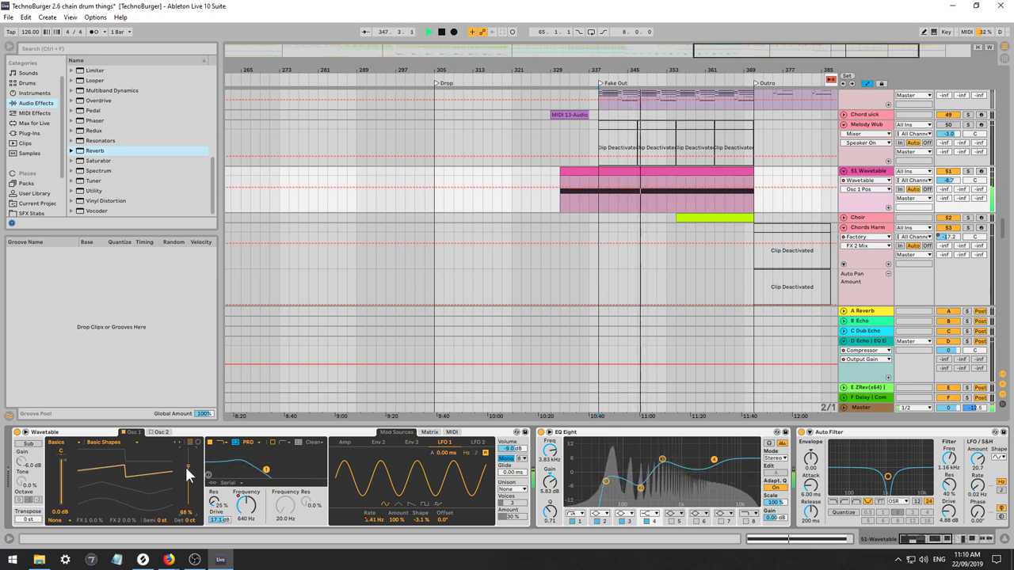
Set Osc 1's effect mode to Modern, test a negative Warp, then reset Warp to 0%.
{"action": "left_click", "coordinate": [55, 521]}
{"action": "left_click", "coordinate": [55, 512]}
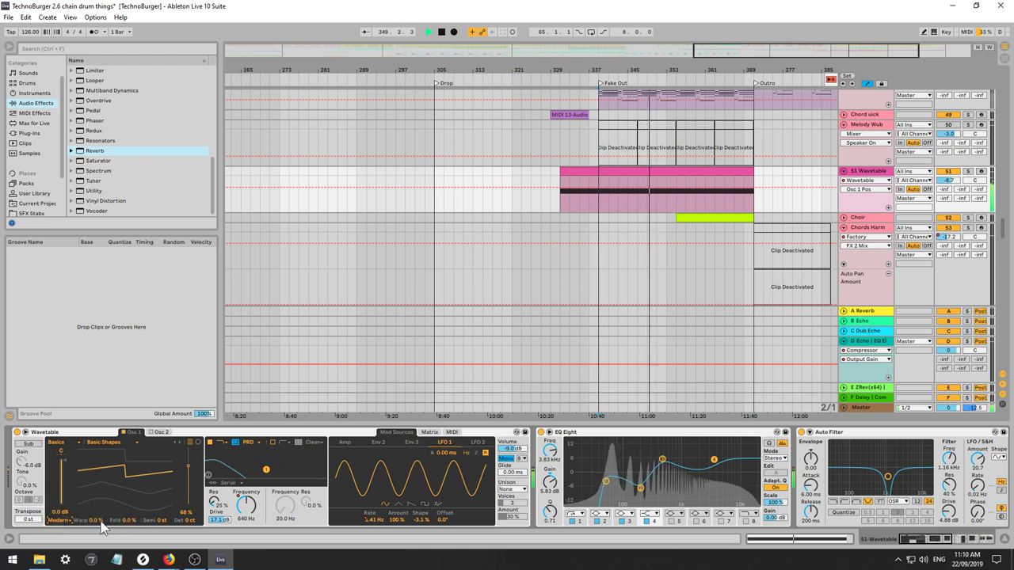
{"action": "left_click_drag", "start_coordinate": [97, 521], "coordinate": [97, 554]}
{"action": "key", "text": "space"}
{"action": "key", "text": "space"}
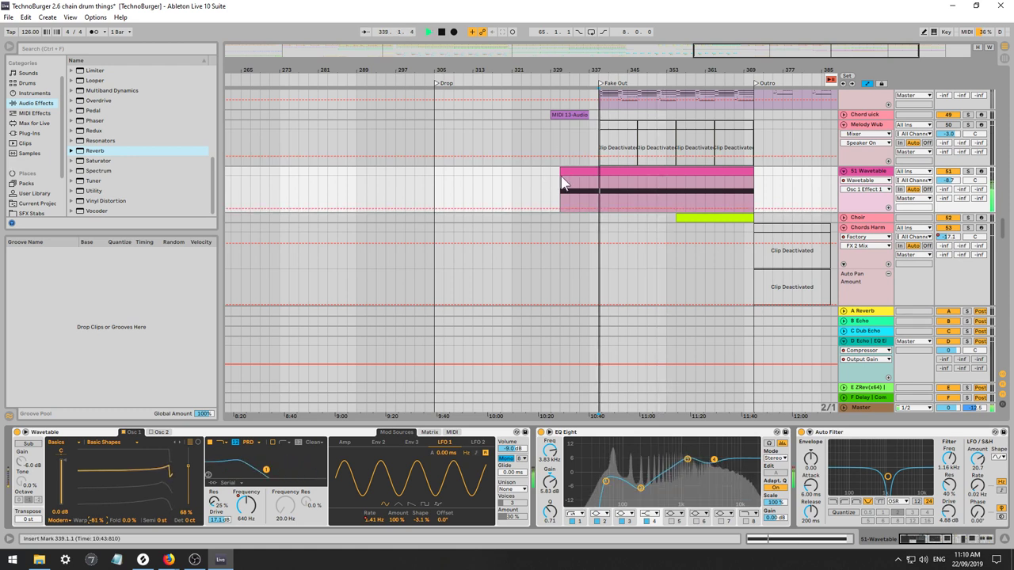
{"action": "left_click", "coordinate": [557, 195]}
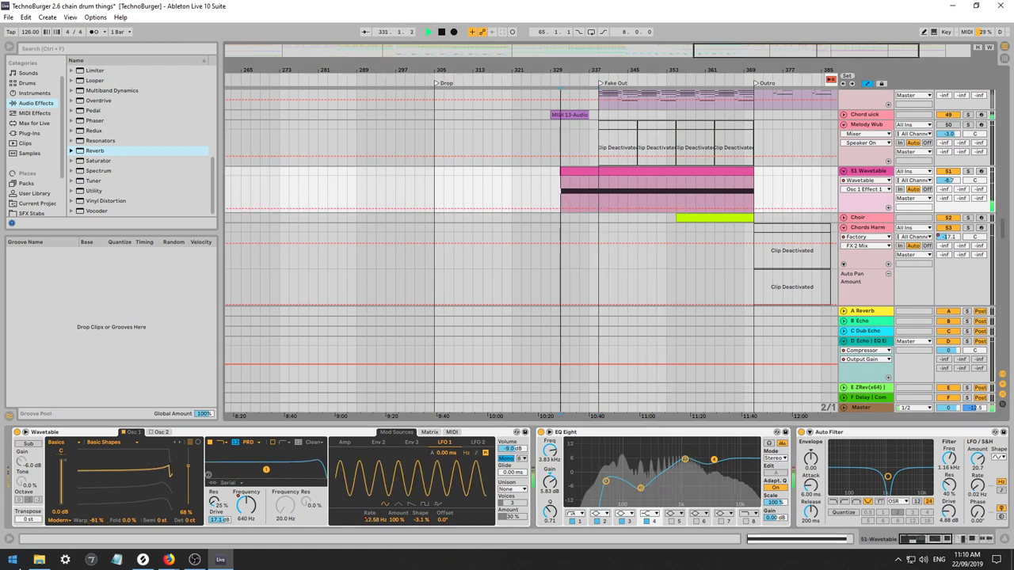
{"action": "double_click", "coordinate": [97, 520]}
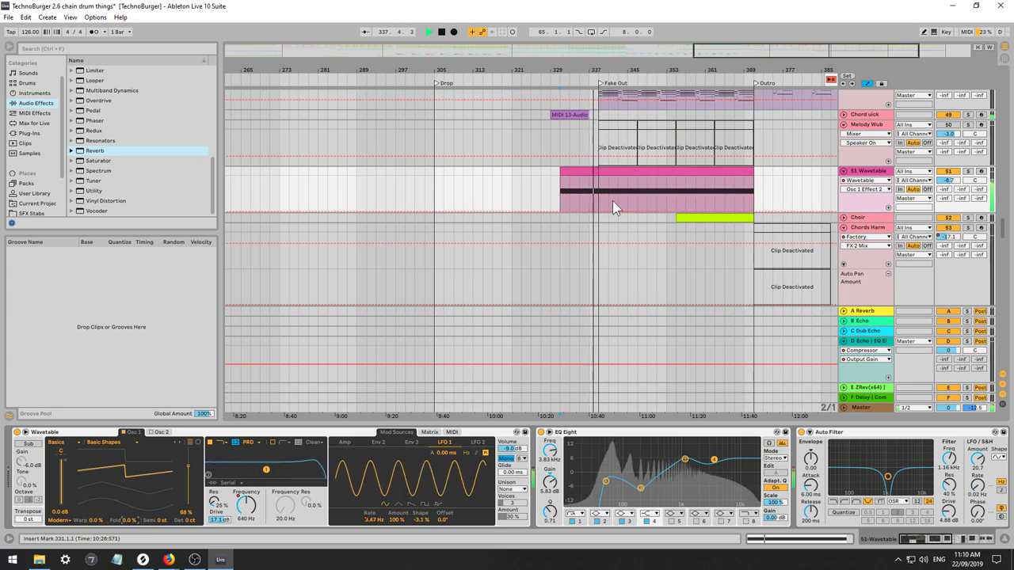
Delete the Fold automation and draw a Warp automation ramp down from 0% toward -57%.
{"action": "scroll", "coordinate": [606, 201], "scroll_direction": "down", "scroll_amount": 1}
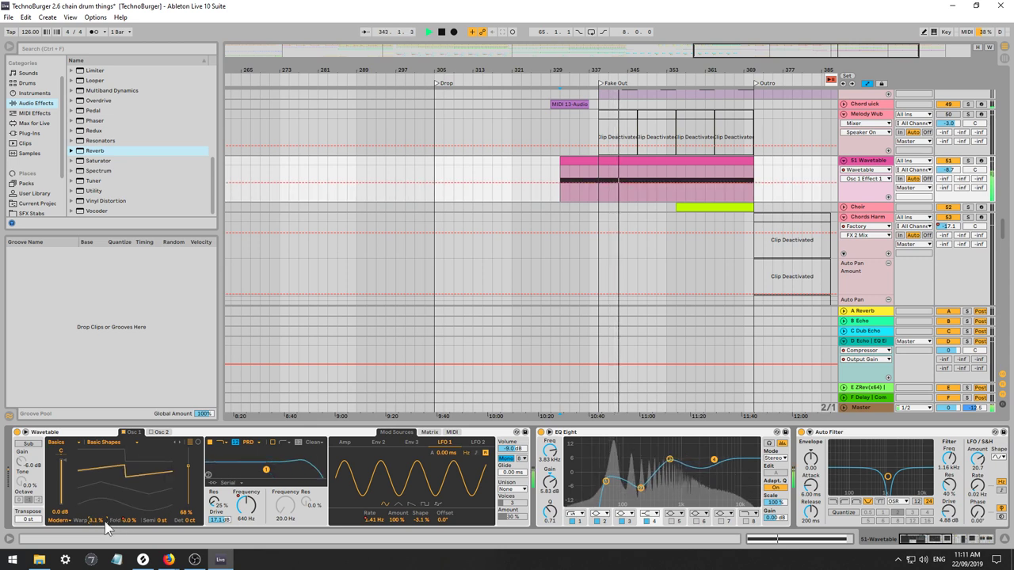
{"action": "right_click", "coordinate": [127, 521]}
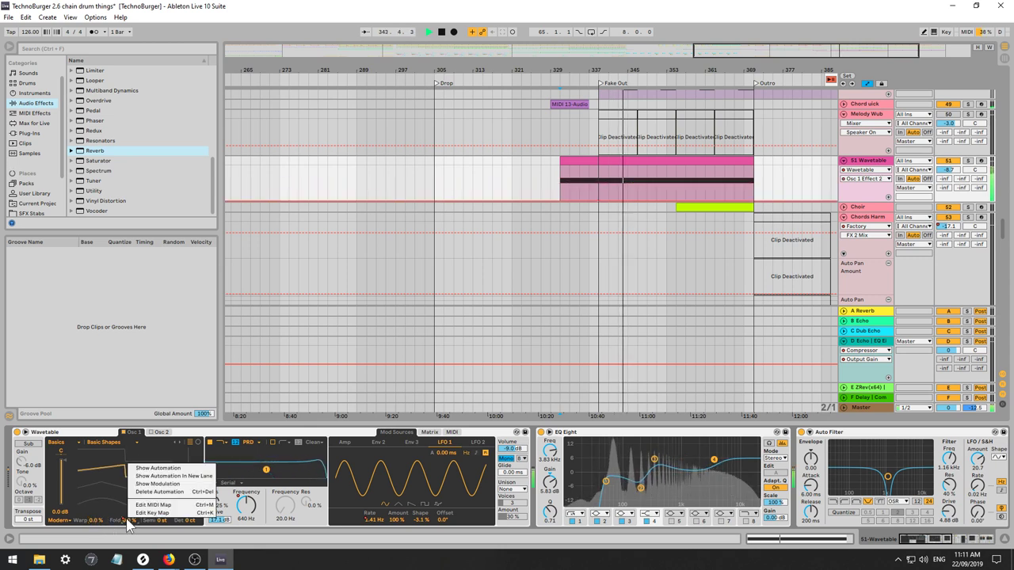
{"action": "left_click", "coordinate": [161, 492]}
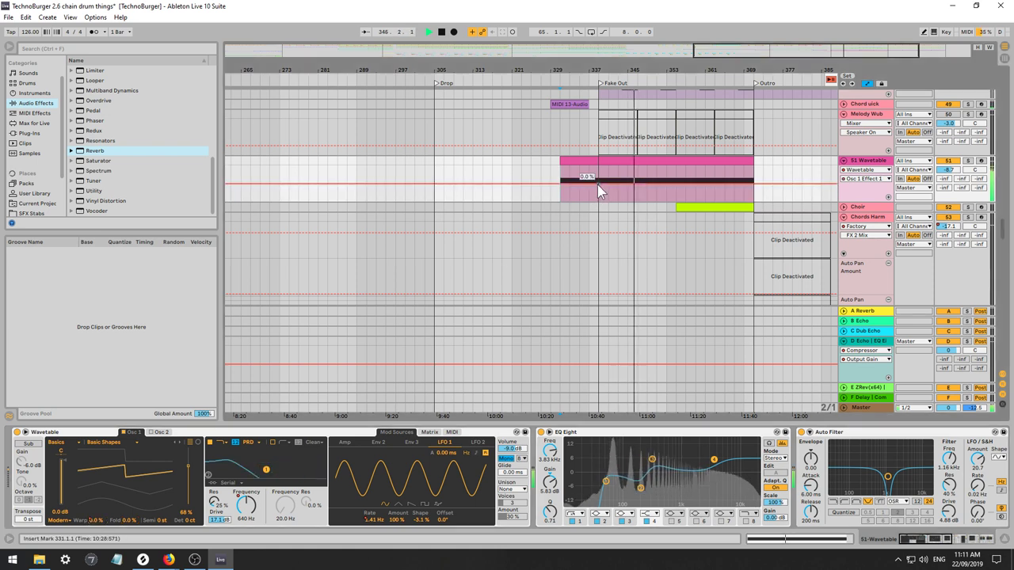
{"action": "left_click_drag", "start_coordinate": [660, 186], "coordinate": [752, 193]}
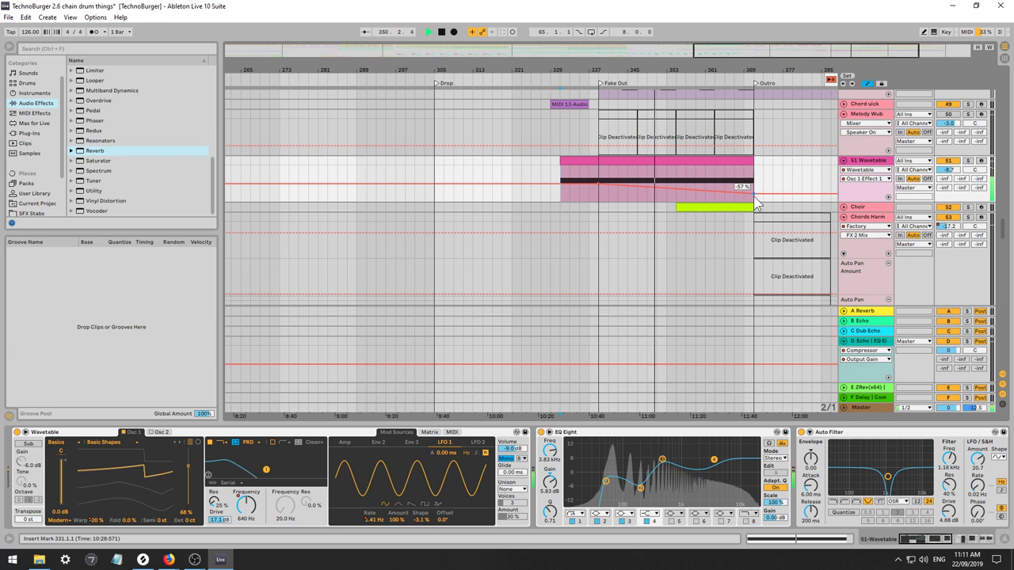
Try Classic unison, drop the unison amount to 0%, then set unison mode back to None.
{"action": "left_click", "coordinate": [521, 490]}
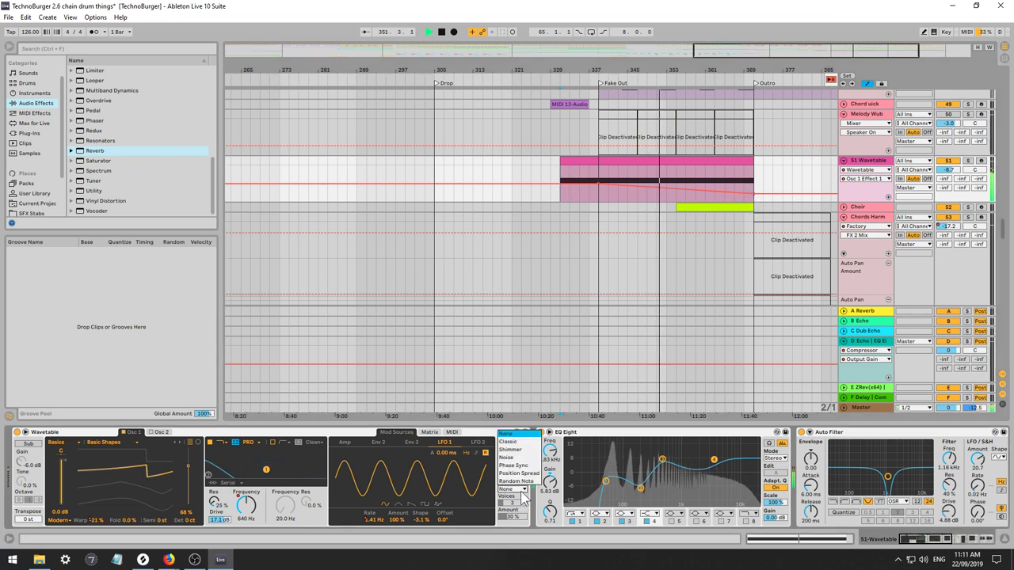
{"action": "left_click", "coordinate": [520, 443]}
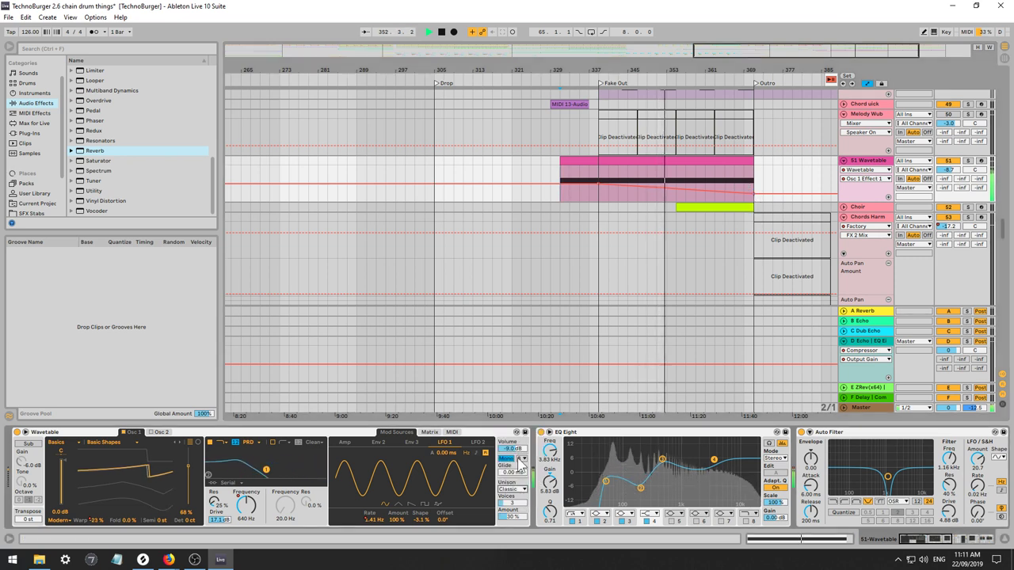
{"action": "left_click_drag", "start_coordinate": [512, 517], "coordinate": [515, 541]}
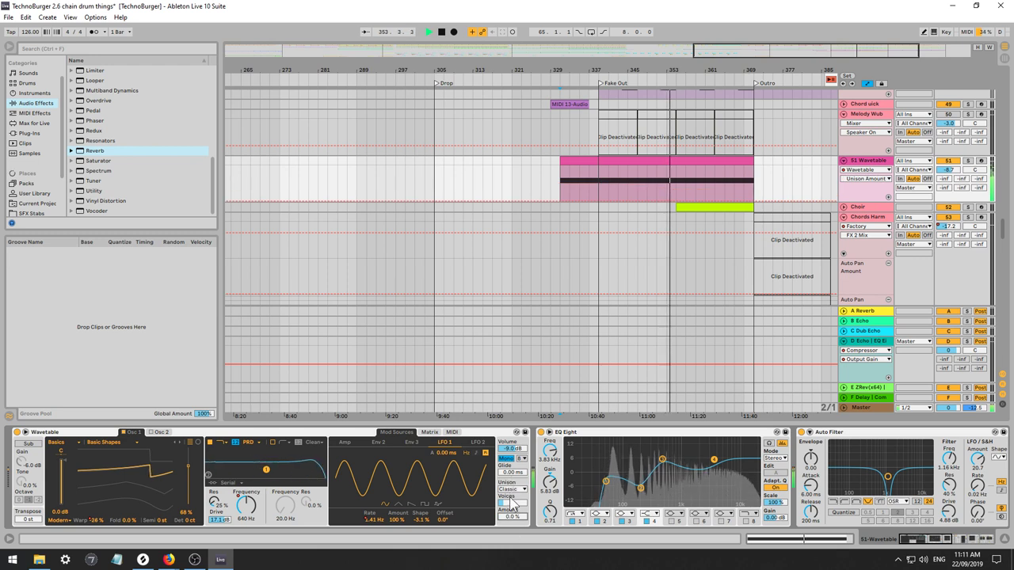
{"action": "left_click", "coordinate": [511, 489]}
{"action": "left_click", "coordinate": [511, 434]}
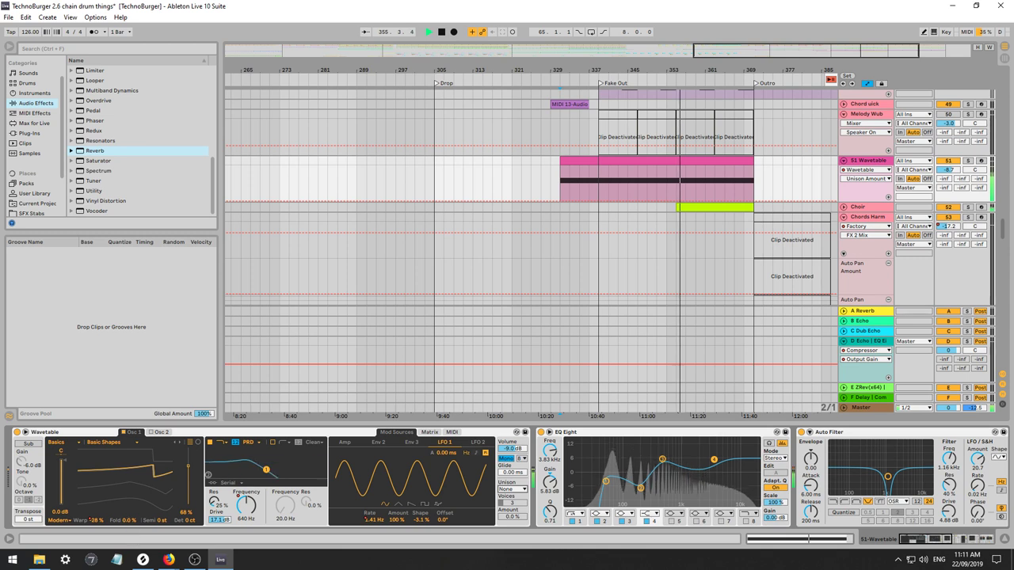
Add Osc 1 Effect 2 breakpoints on S1 Wavetable, raise the end one to 63%, then delete it.
{"action": "left_click", "coordinate": [131, 521]}
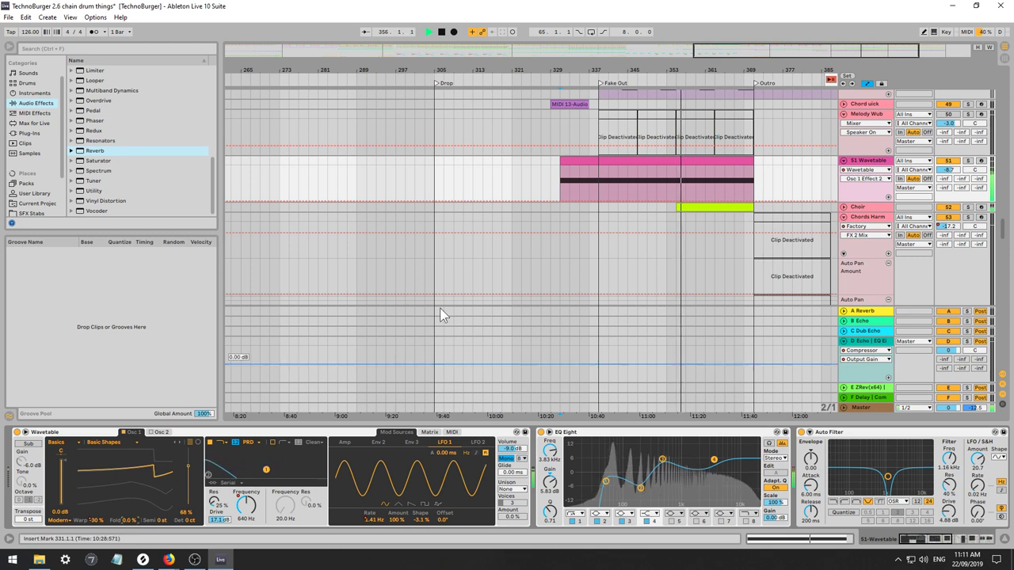
{"action": "left_click", "coordinate": [680, 201]}
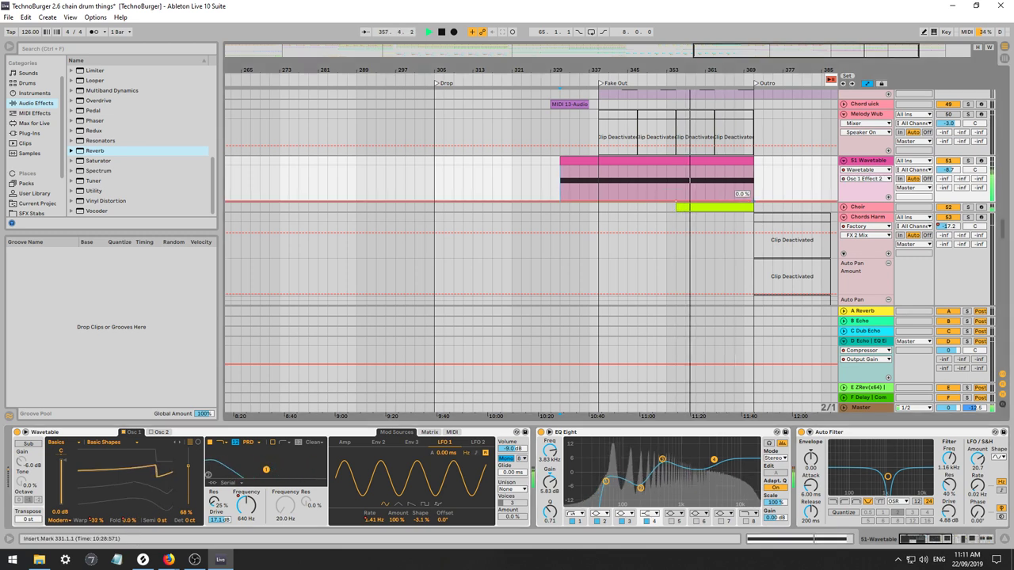
{"action": "left_click_drag", "start_coordinate": [754, 201], "coordinate": [752, 179]}
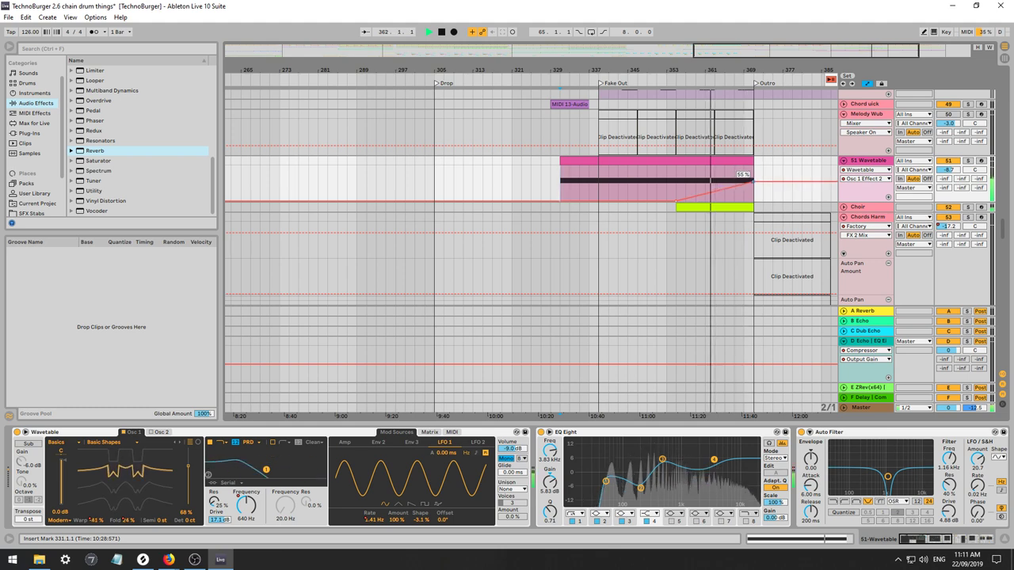
{"action": "left_click_drag", "start_coordinate": [768, 45], "coordinate": [781, 37]}
{"action": "left_click_drag", "start_coordinate": [672, 183], "coordinate": [673, 181]}
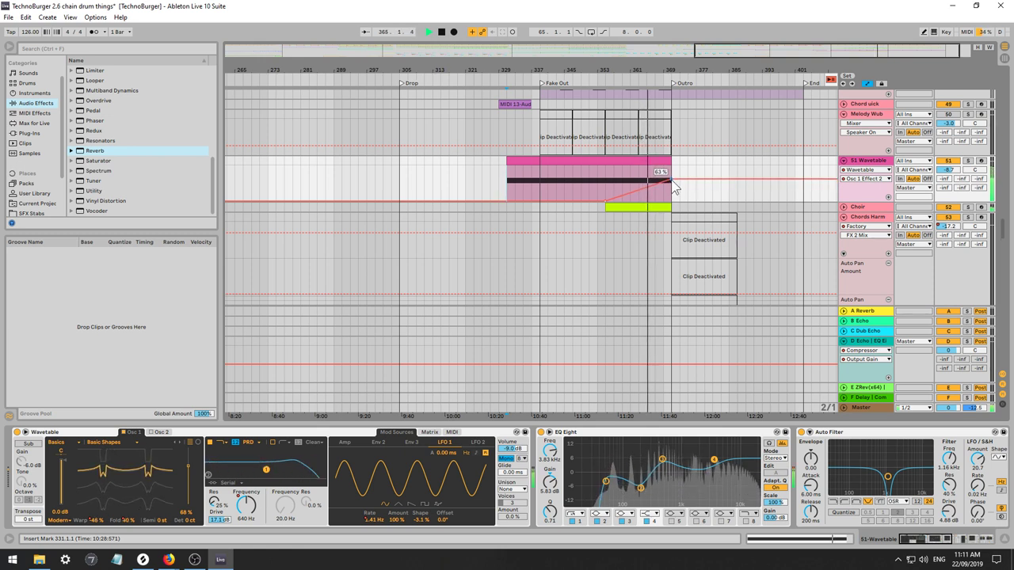
{"action": "left_click", "coordinate": [671, 181]}
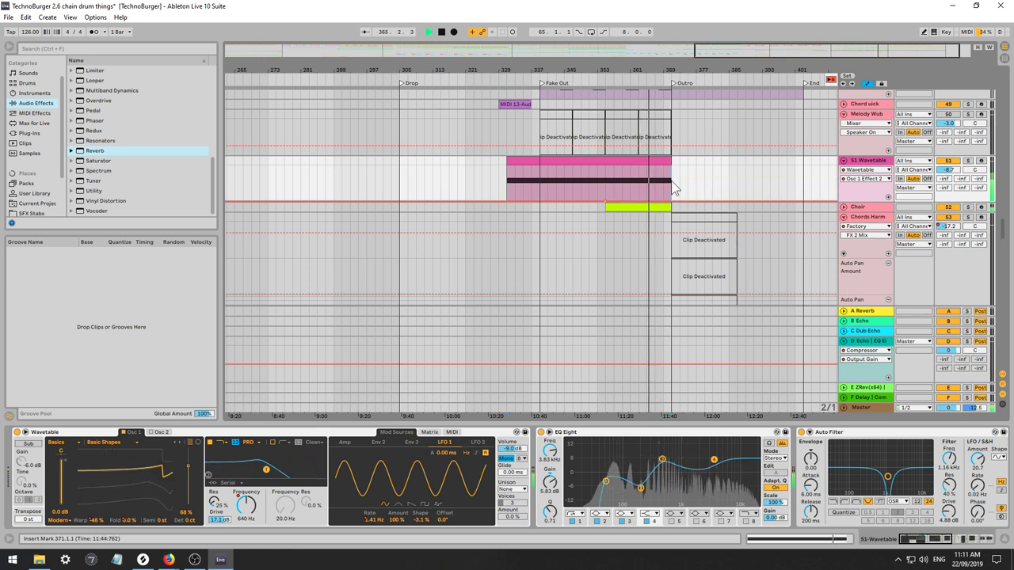
Select the S1 Wavetable clip and a time range from bar 367 to the track end.
{"action": "left_click", "coordinate": [610, 163]}
{"action": "left_click", "coordinate": [545, 187]}
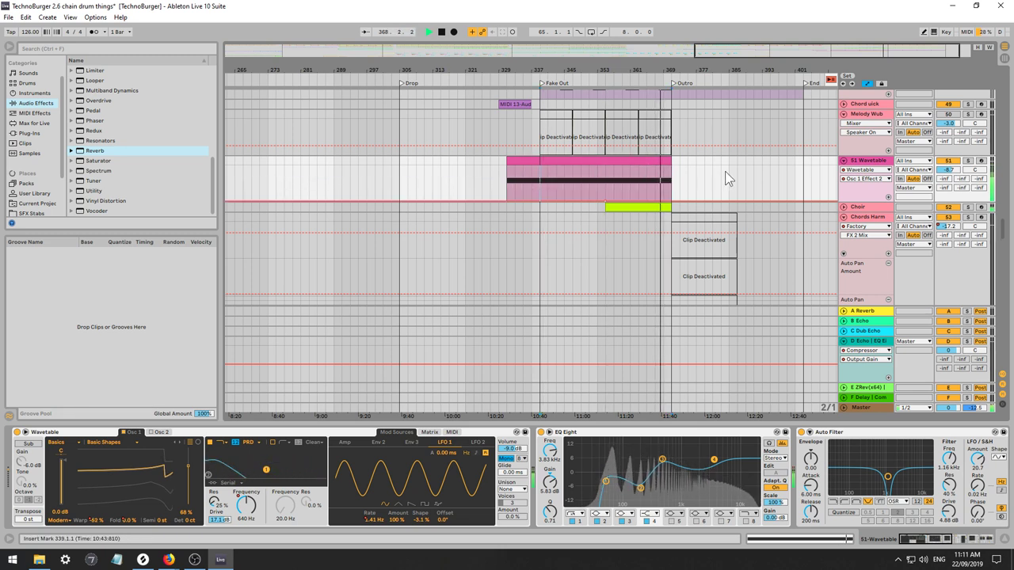
{"action": "left_click_drag", "start_coordinate": [805, 178], "coordinate": [541, 176]}
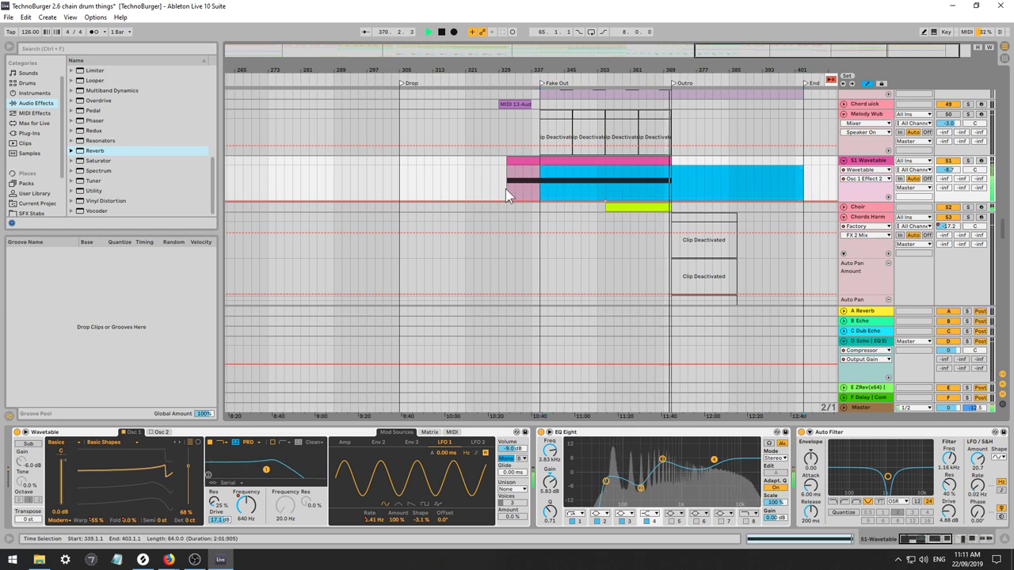
Extend the S1 Wavetable clip's C#1 note to sustain across the clip.
{"action": "left_click", "coordinate": [508, 190], "text": "shift"}
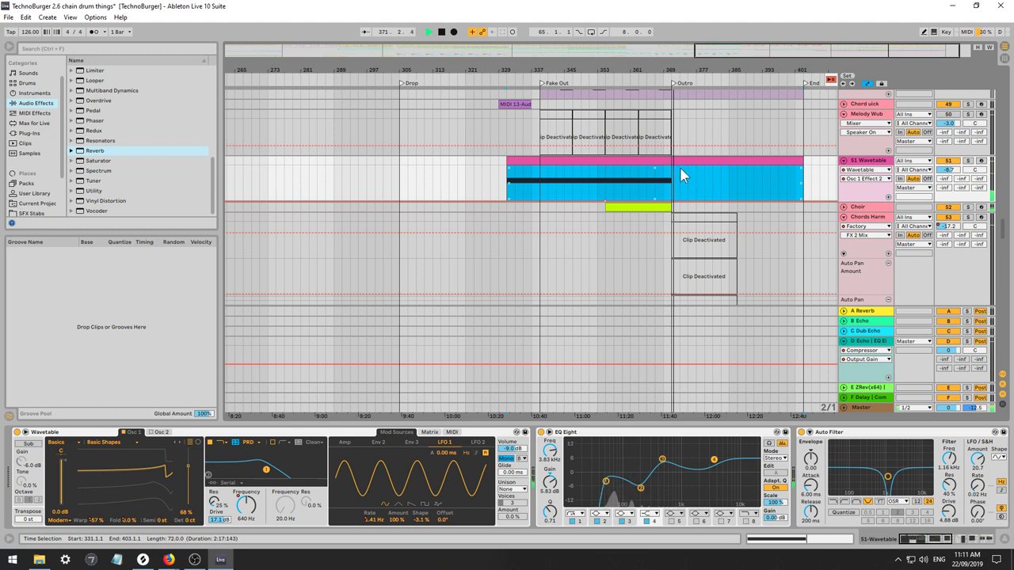
{"action": "double_click", "coordinate": [645, 161]}
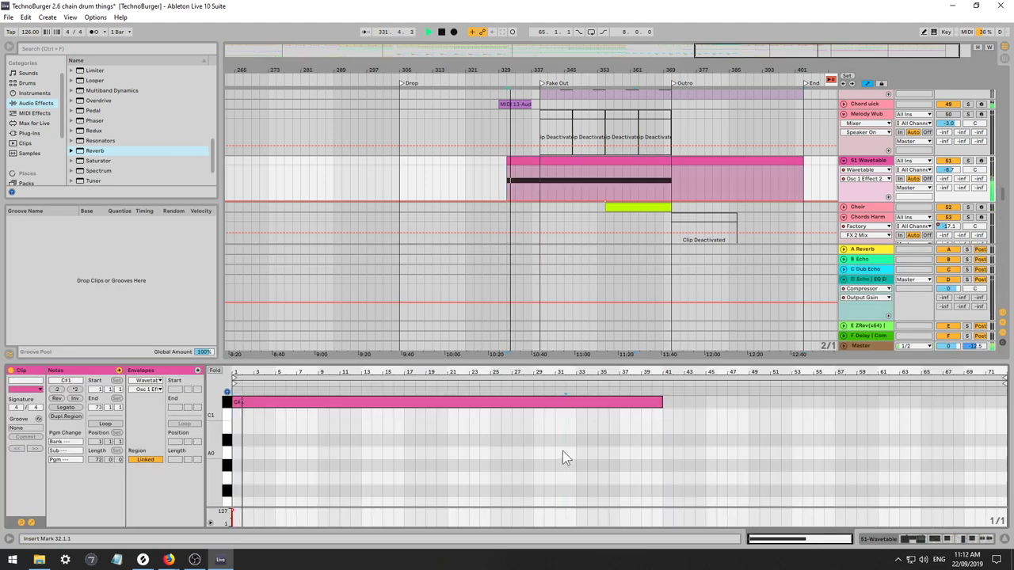
{"action": "left_click_drag", "start_coordinate": [661, 402], "coordinate": [963, 402]}
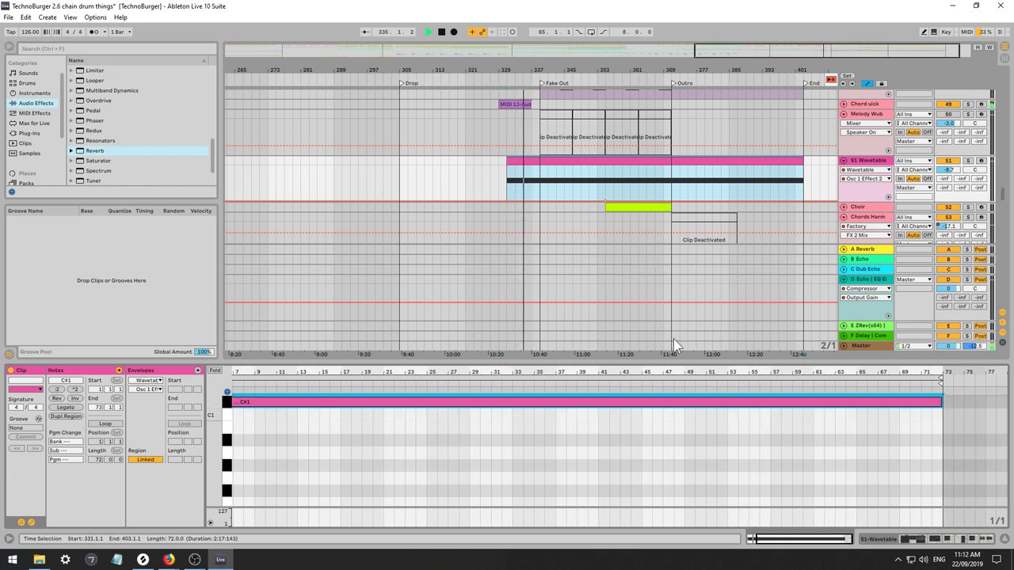
Duplicate the Fake Out clips into the Outro and lengthen the S1 Wavetable clip to bar 403.
{"action": "left_click_drag", "start_coordinate": [673, 342], "coordinate": [541, 50]}
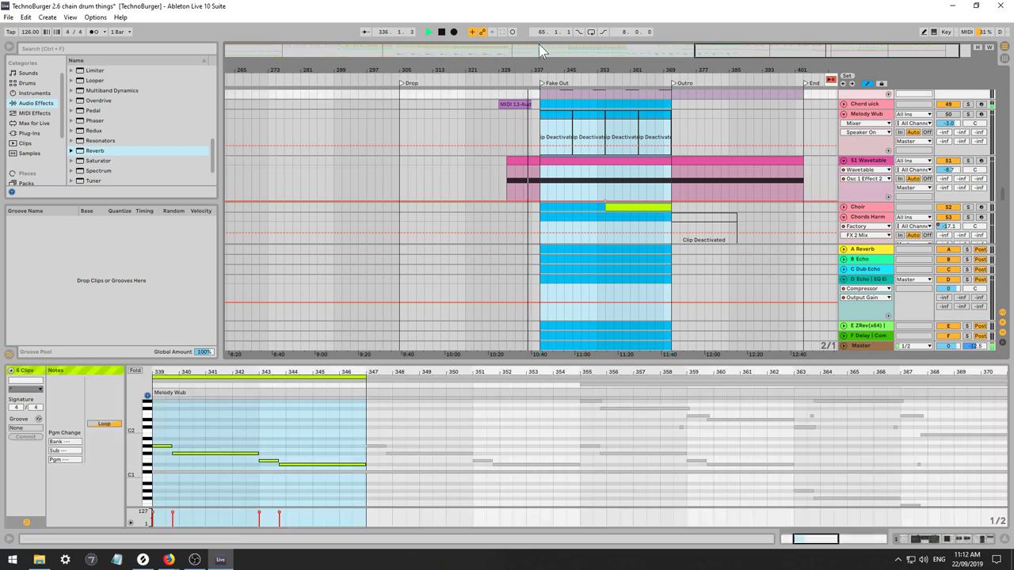
{"action": "key", "text": "ctrl+d"}
{"action": "left_click", "coordinate": [564, 174]}
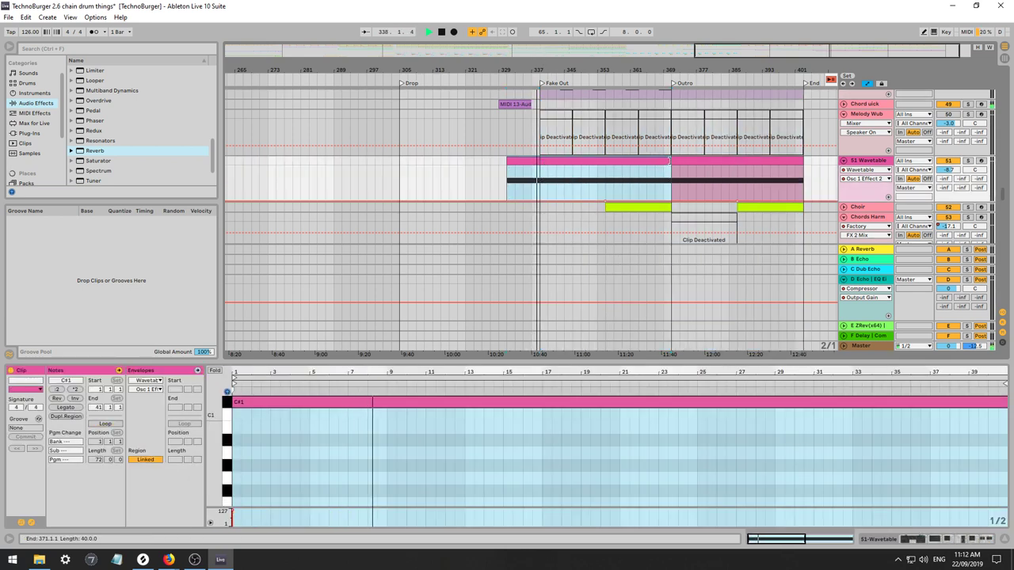
{"action": "left_click_drag", "start_coordinate": [671, 169], "coordinate": [803, 163]}
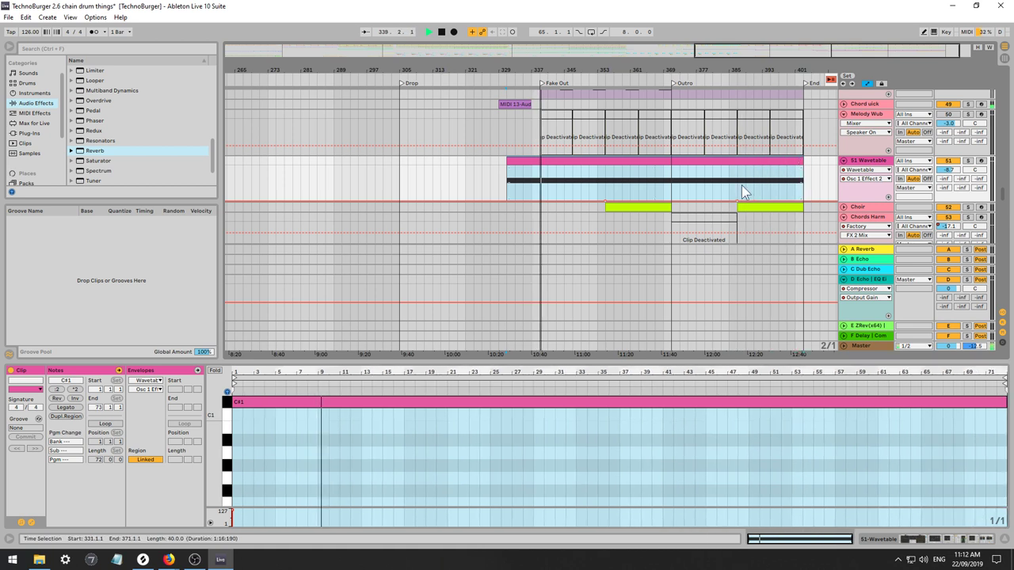
{"action": "key", "text": "space"}
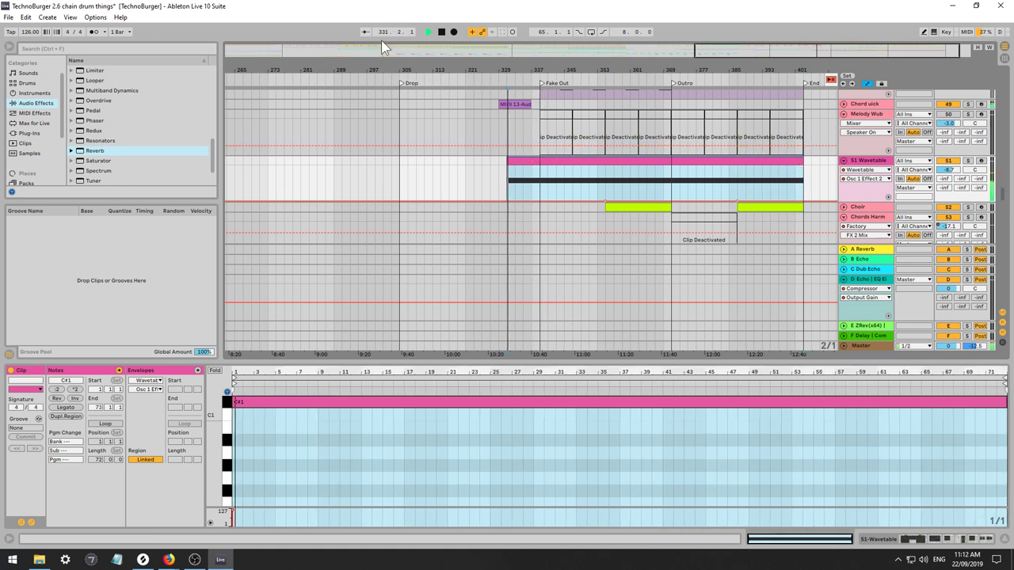
{"action": "left_click_drag", "start_coordinate": [381, 50], "coordinate": [379, 24]}
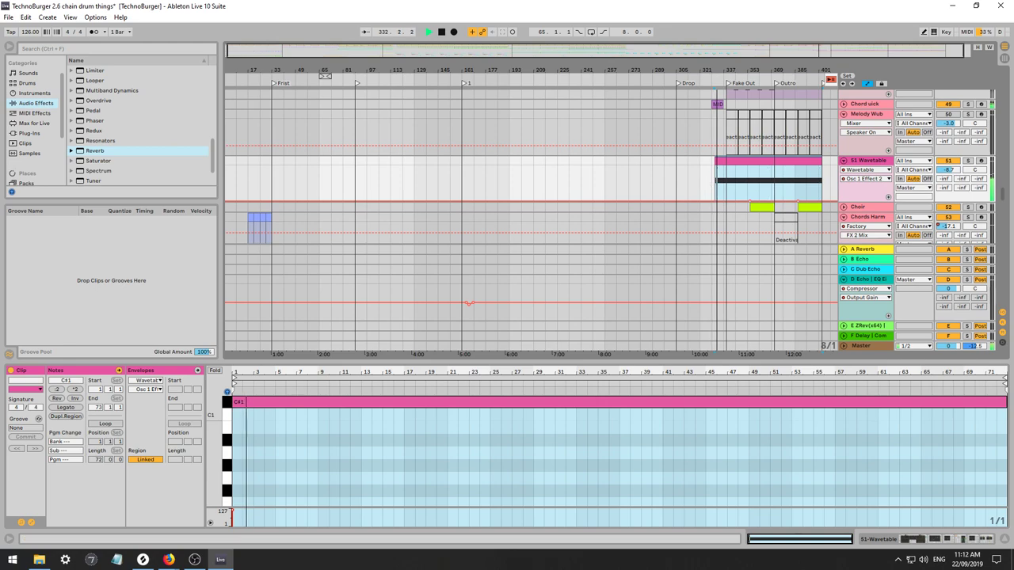
{"action": "left_click_drag", "start_coordinate": [998, 206], "coordinate": [926, 82]}
Scroll down to track 16 MRKRSTP and select its clips from bar 65 to 81.
{"action": "scroll", "coordinate": [455, 186], "scroll_direction": "down", "scroll_amount": 10}
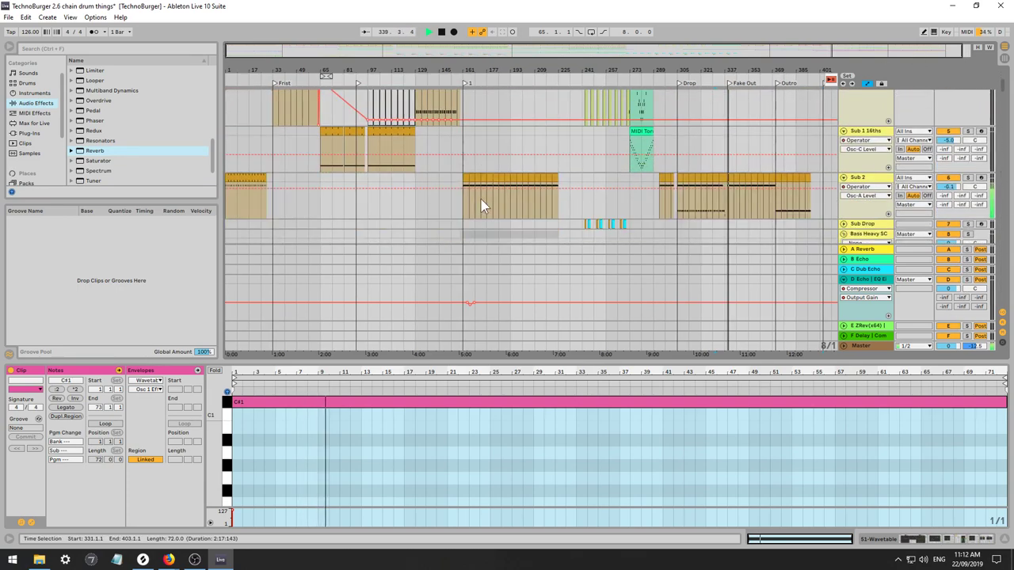
{"action": "scroll", "coordinate": [482, 198], "scroll_direction": "down", "scroll_amount": 5}
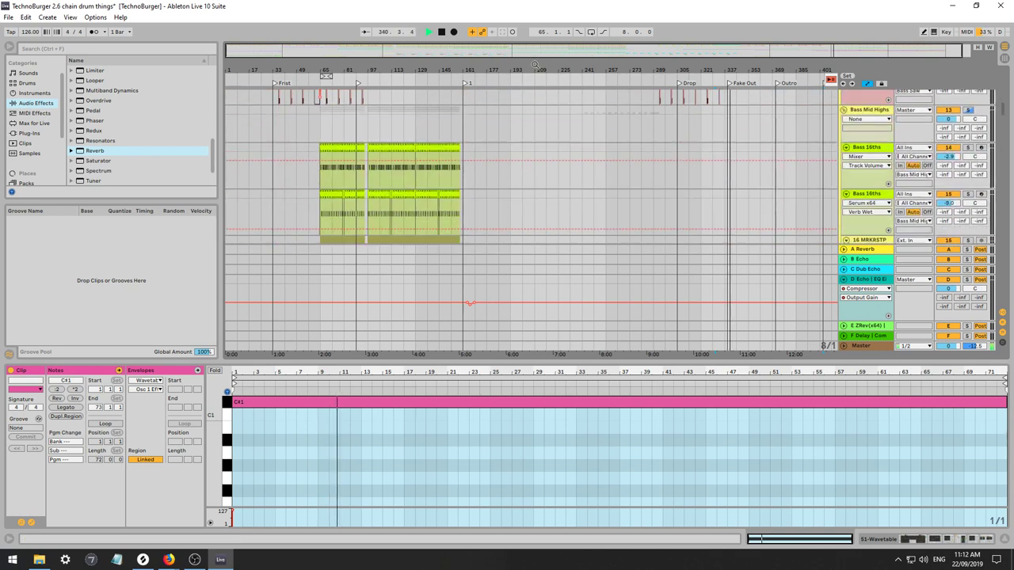
{"action": "scroll", "coordinate": [528, 125], "scroll_direction": "down", "scroll_amount": 10}
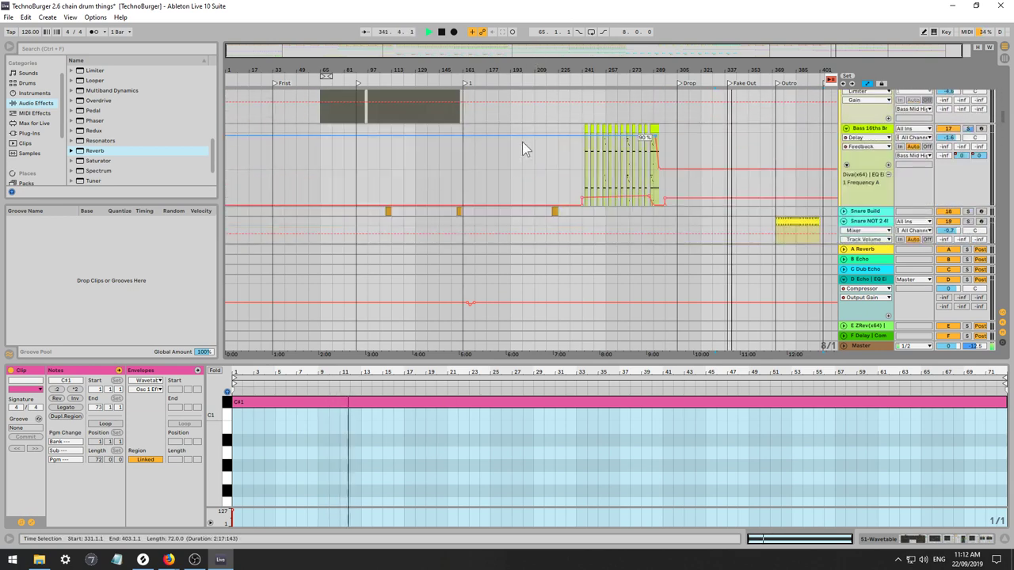
{"action": "scroll", "coordinate": [522, 141], "scroll_direction": "down", "scroll_amount": 15}
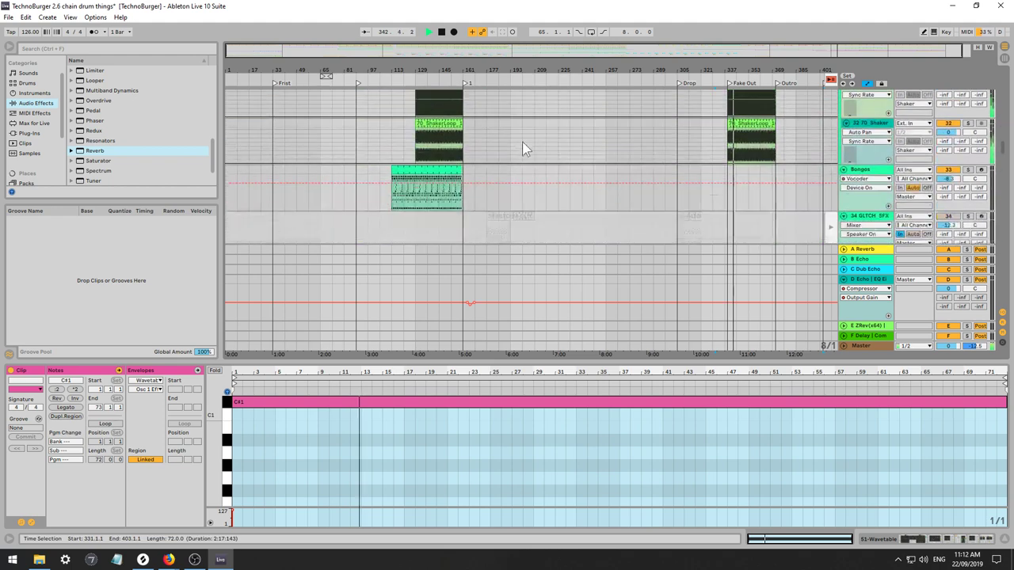
{"action": "scroll", "coordinate": [431, 210], "scroll_direction": "down", "scroll_amount": 10}
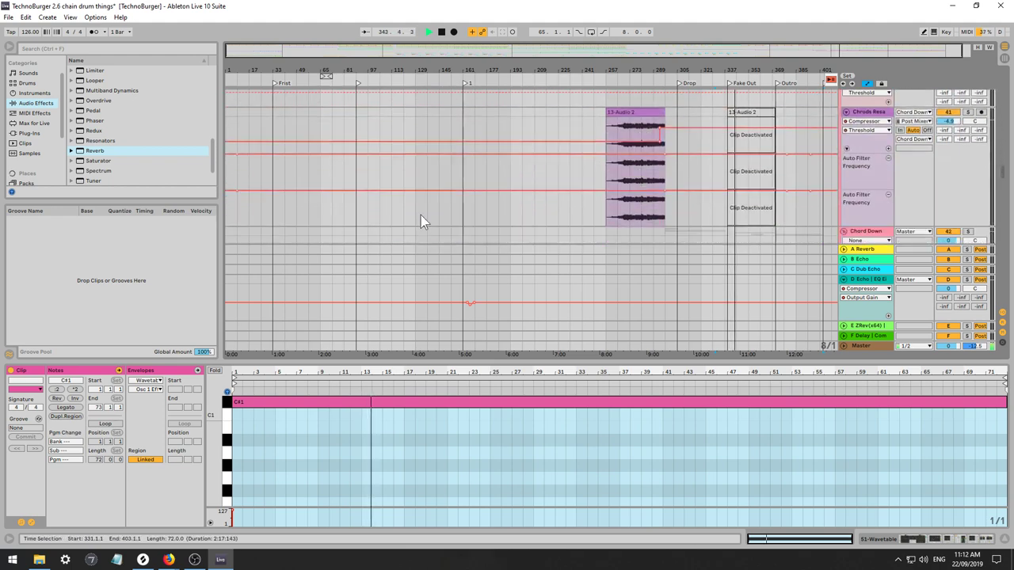
{"action": "scroll", "coordinate": [419, 208], "scroll_direction": "down", "scroll_amount": 10}
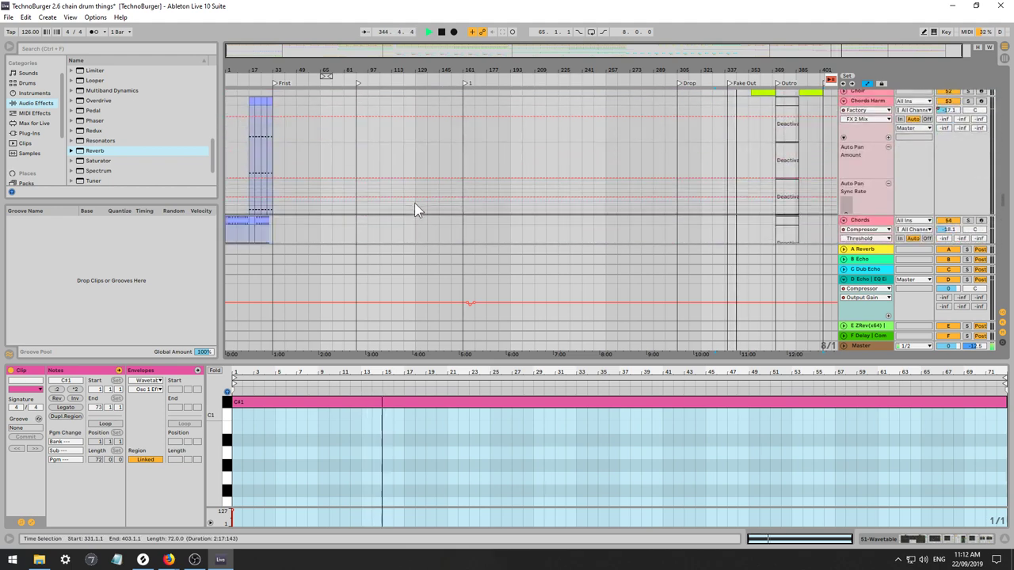
{"action": "scroll", "coordinate": [400, 190], "scroll_direction": "down", "scroll_amount": 8}
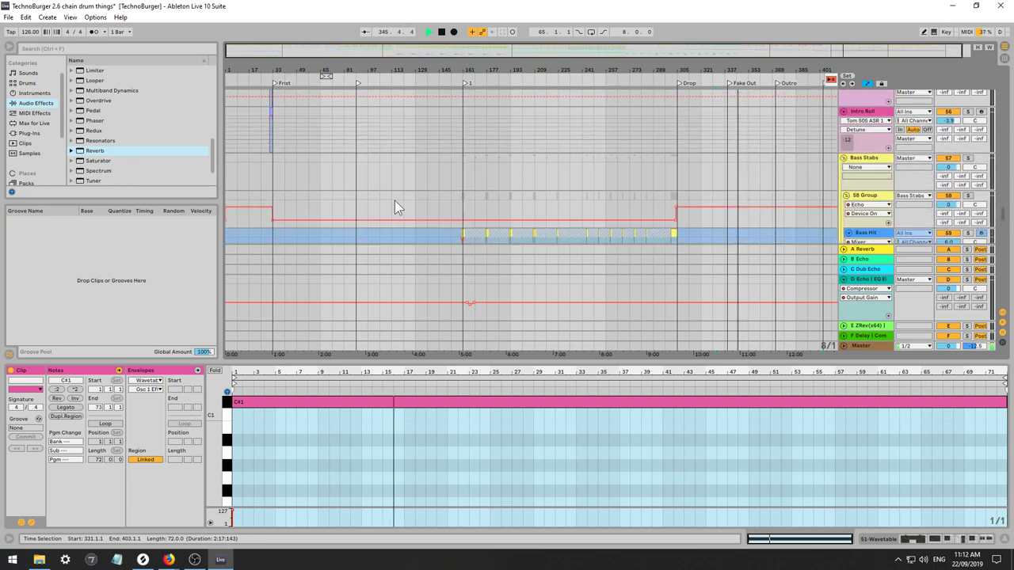
{"action": "scroll", "coordinate": [502, 138], "scroll_direction": "down", "scroll_amount": 10}
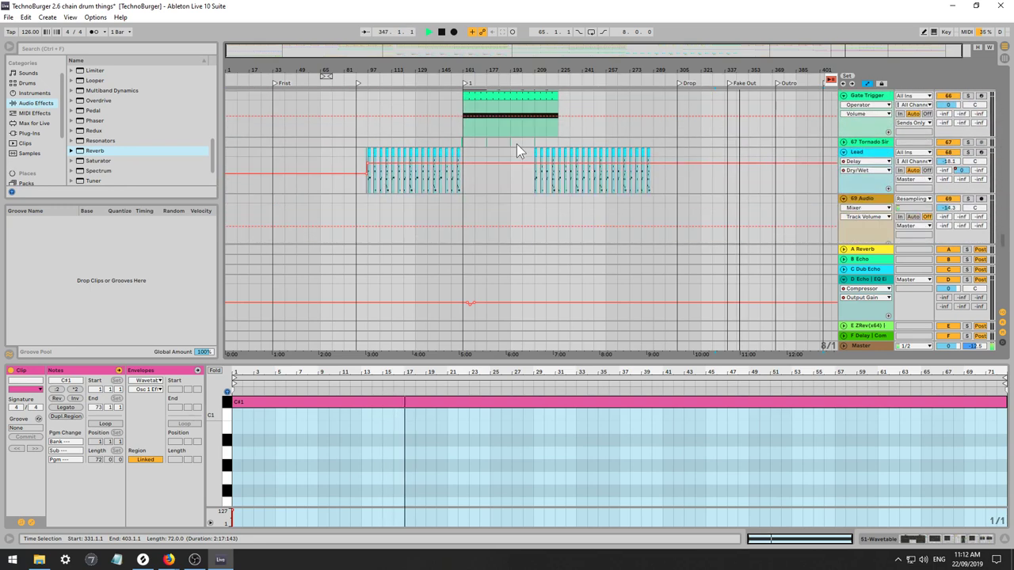
{"action": "scroll", "coordinate": [516, 139], "scroll_direction": "up", "scroll_amount": 15}
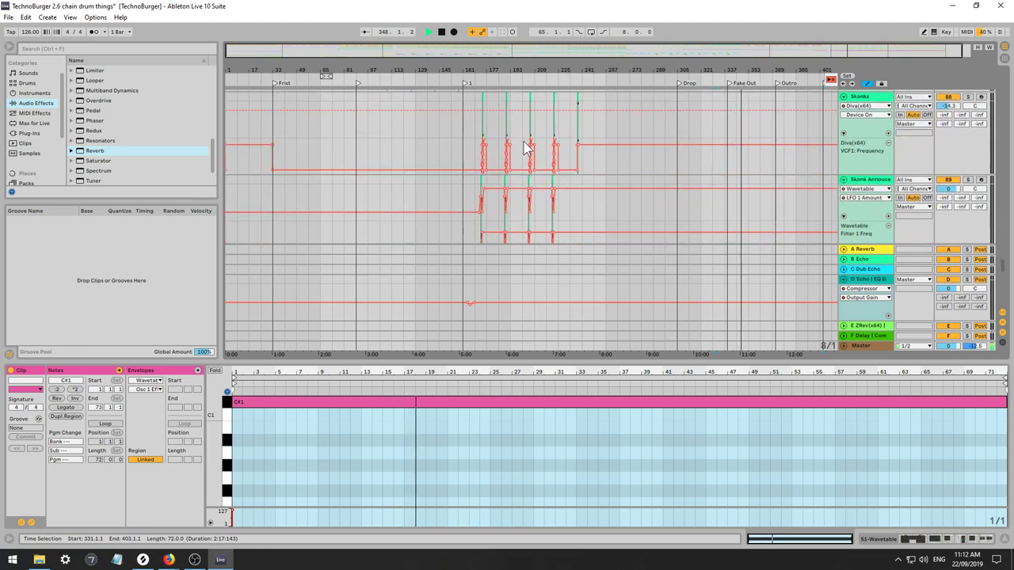
{"action": "scroll", "coordinate": [1003, 238], "scroll_direction": "down", "scroll_amount": 15}
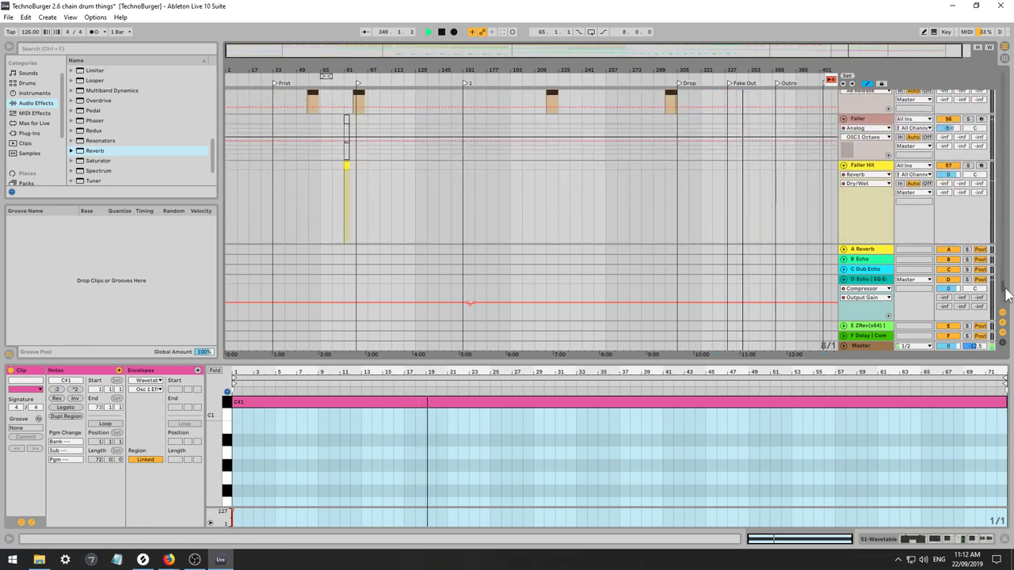
{"action": "left_click_drag", "start_coordinate": [996, 114], "coordinate": [991, 65]}
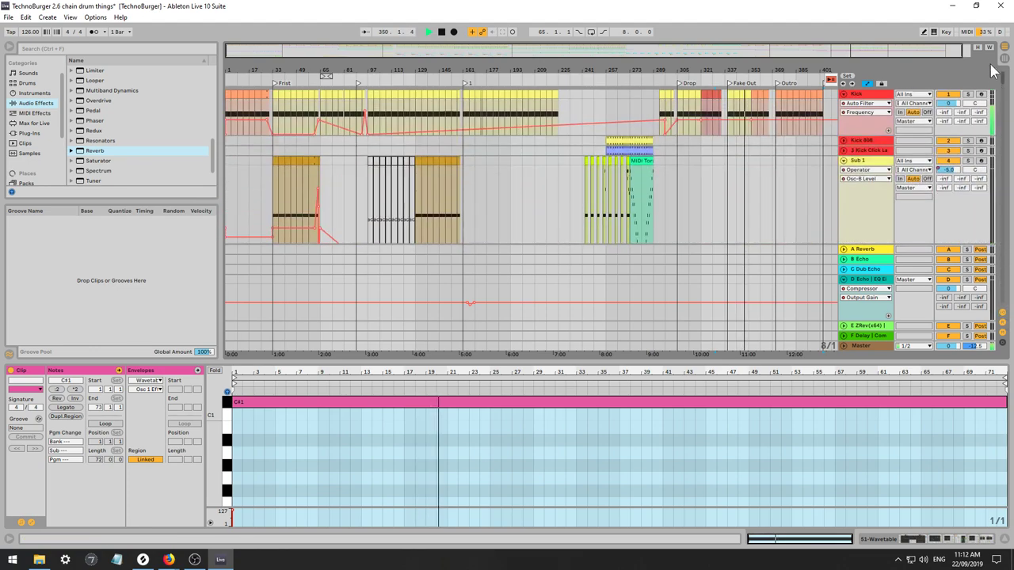
{"action": "scroll", "coordinate": [996, 95], "scroll_direction": "down", "scroll_amount": 10}
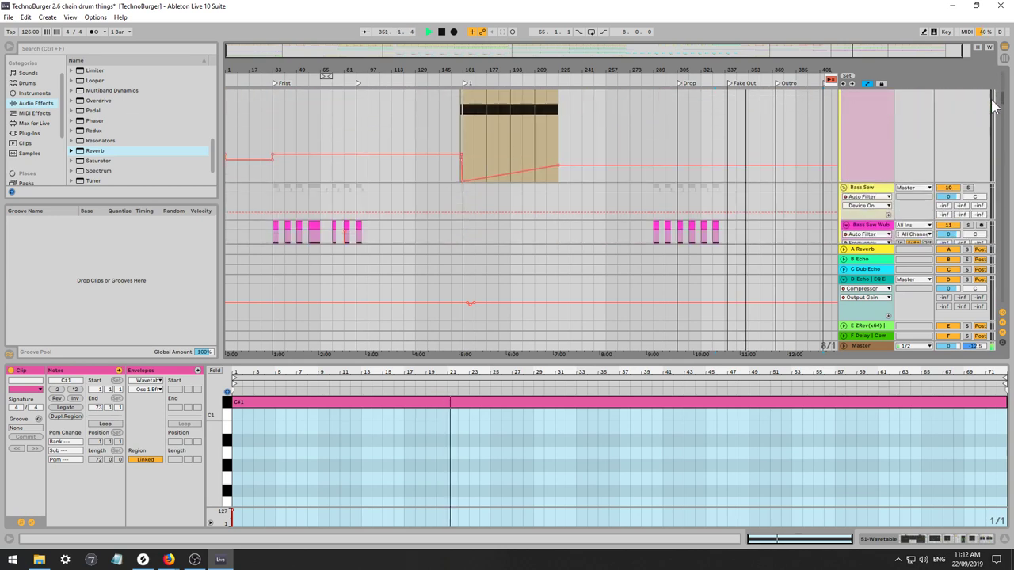
{"action": "scroll", "coordinate": [997, 115], "scroll_direction": "down", "scroll_amount": 3}
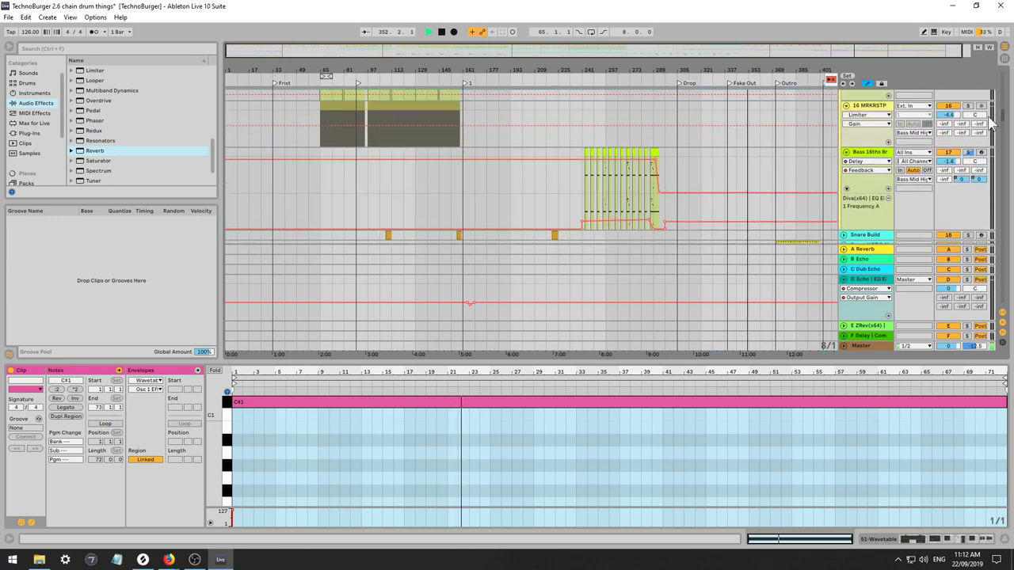
{"action": "left_click_drag", "start_coordinate": [319, 141], "coordinate": [342, 142]}
Hide automation lanes and select the 16 MRKRSTP clips from bar 65 to about bar 161.
{"action": "key", "text": "a"}
{"action": "left_click", "coordinate": [354, 140]}
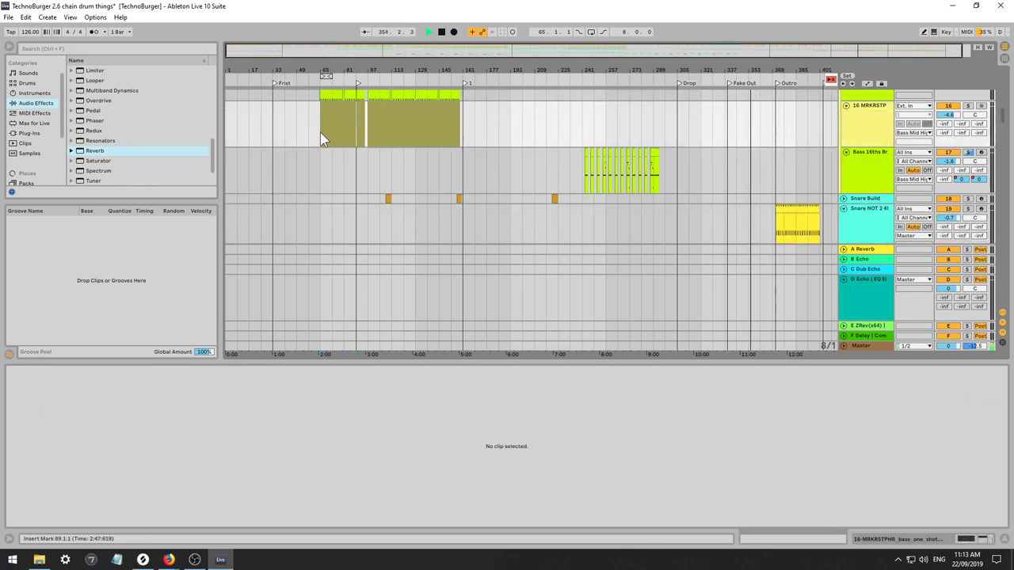
{"action": "left_click", "coordinate": [337, 138]}
{"action": "key", "text": "ctrl+a"}
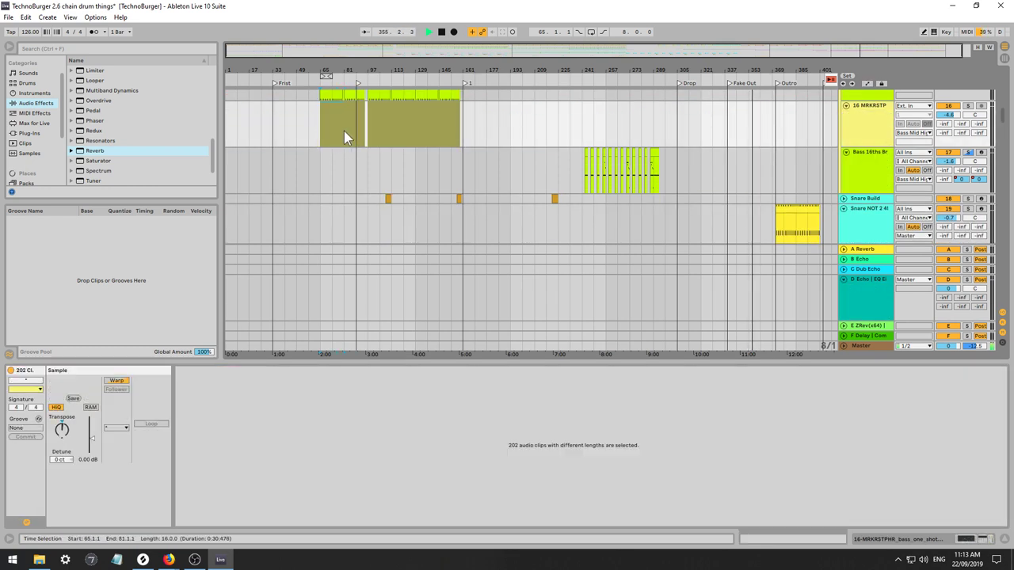
{"action": "left_click", "coordinate": [468, 133], "text": "shift"}
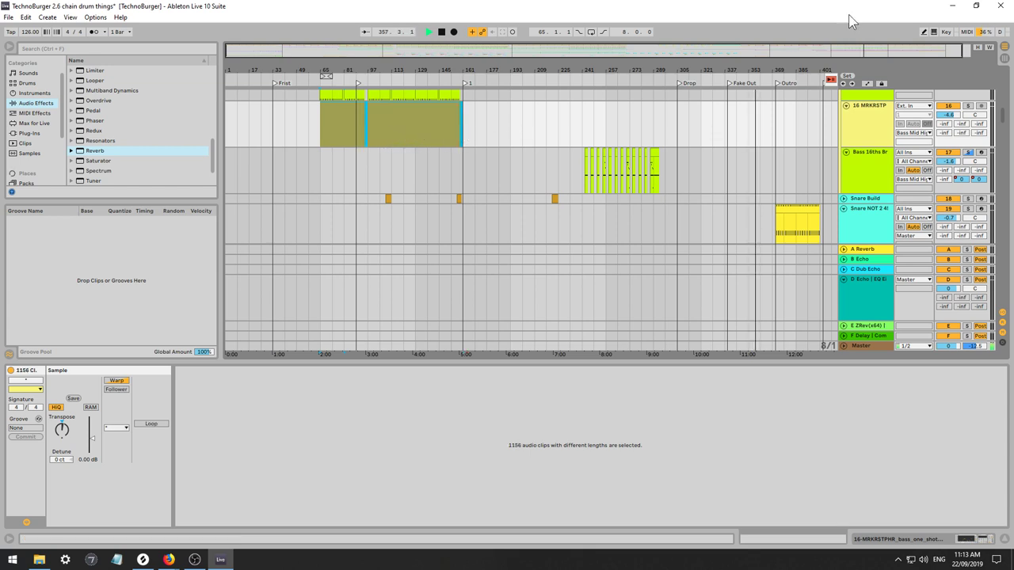
Reselect the 1156 MRKRSTP clips and paste them at bar 339, auditioning from bar 337.
{"action": "left_click_drag", "start_coordinate": [755, 70], "coordinate": [601, 134]}
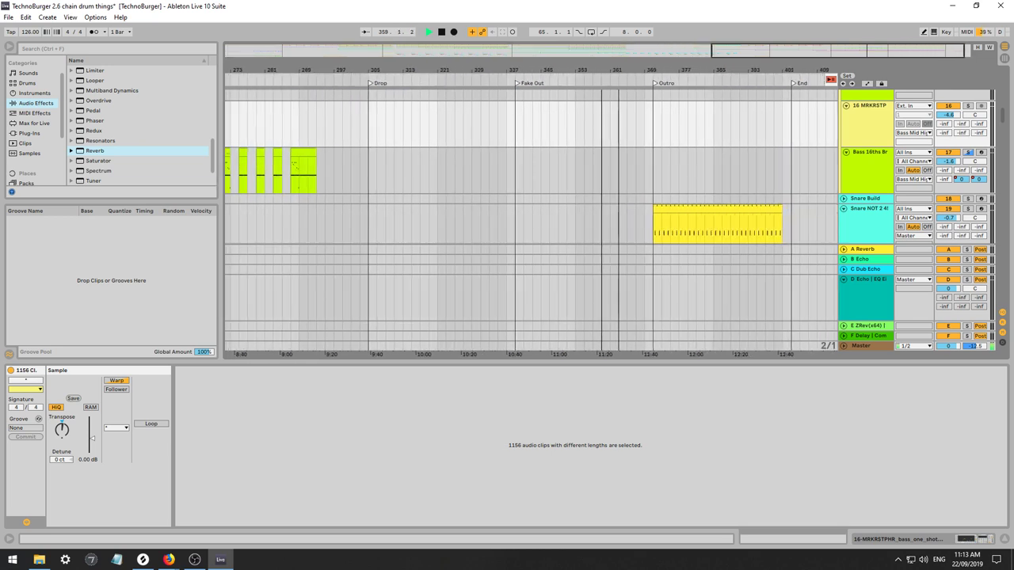
{"action": "left_click", "coordinate": [516, 179]}
{"action": "key", "text": "space"}
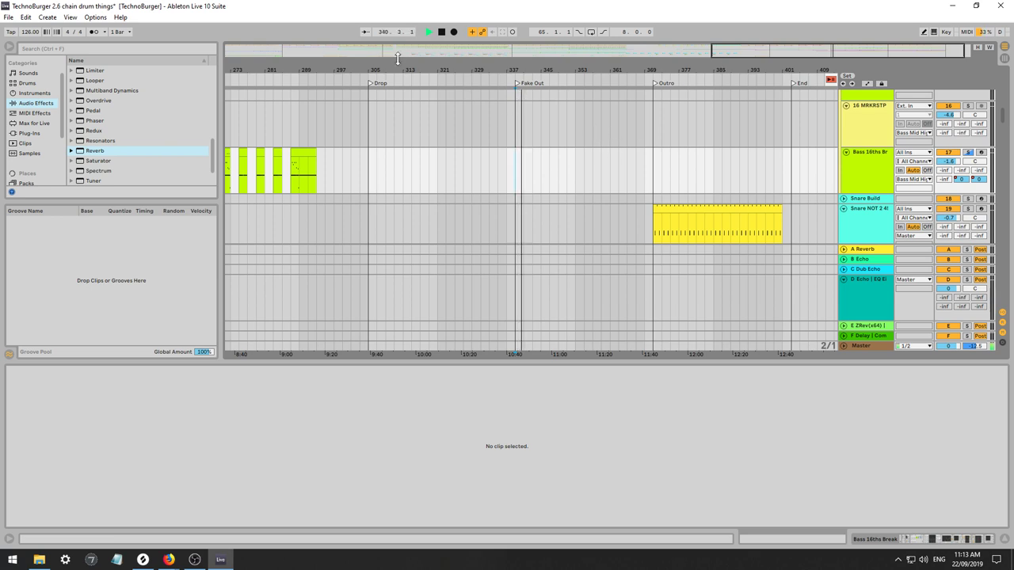
{"action": "left_click_drag", "start_coordinate": [396, 53], "coordinate": [366, 34]}
{"action": "key", "text": "a"}
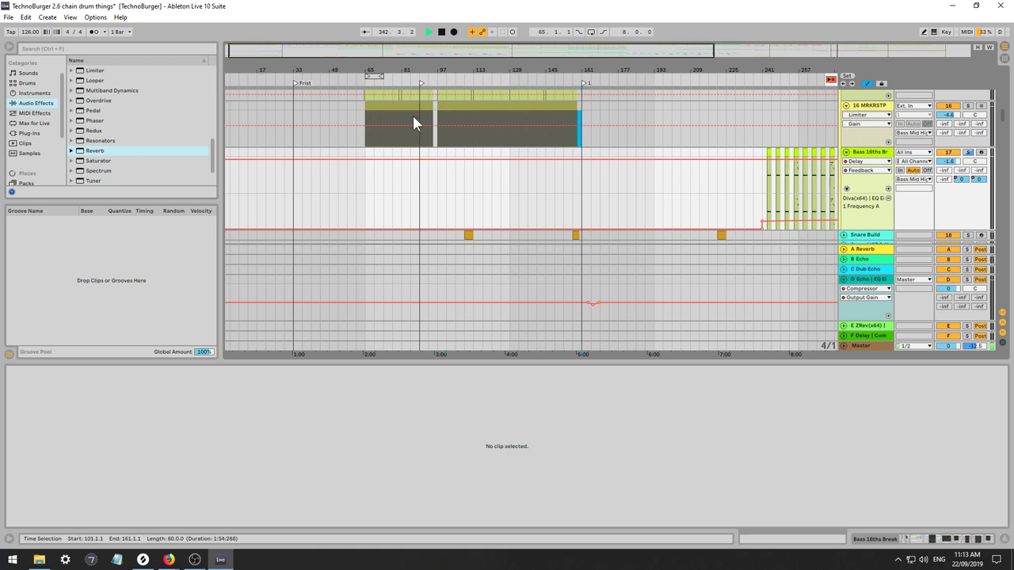
{"action": "key", "text": "Up"}
{"action": "left_click_drag", "start_coordinate": [873, 54], "coordinate": [868, 53]}
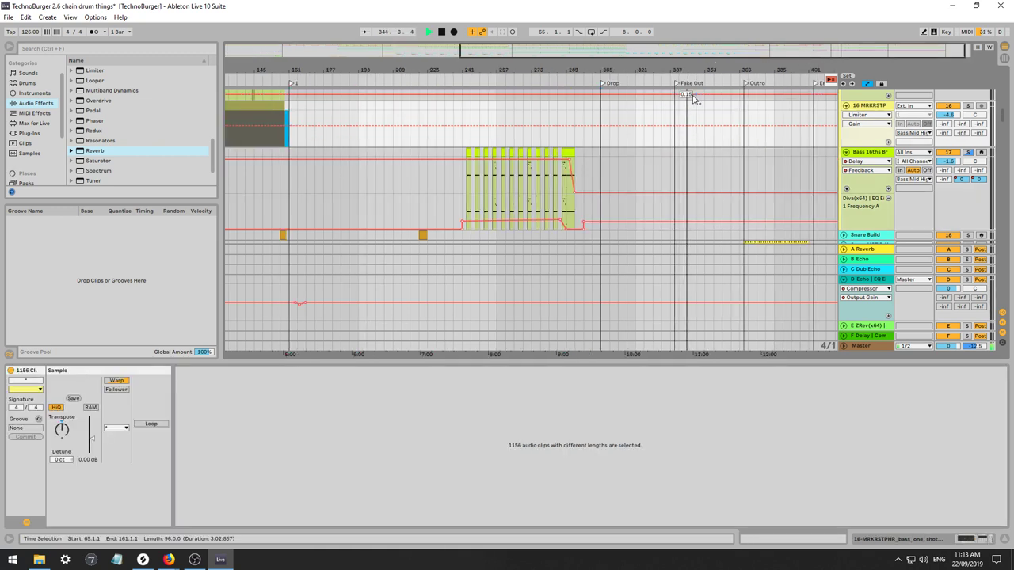
{"action": "left_click", "coordinate": [672, 121]}
{"action": "key", "text": "space"}
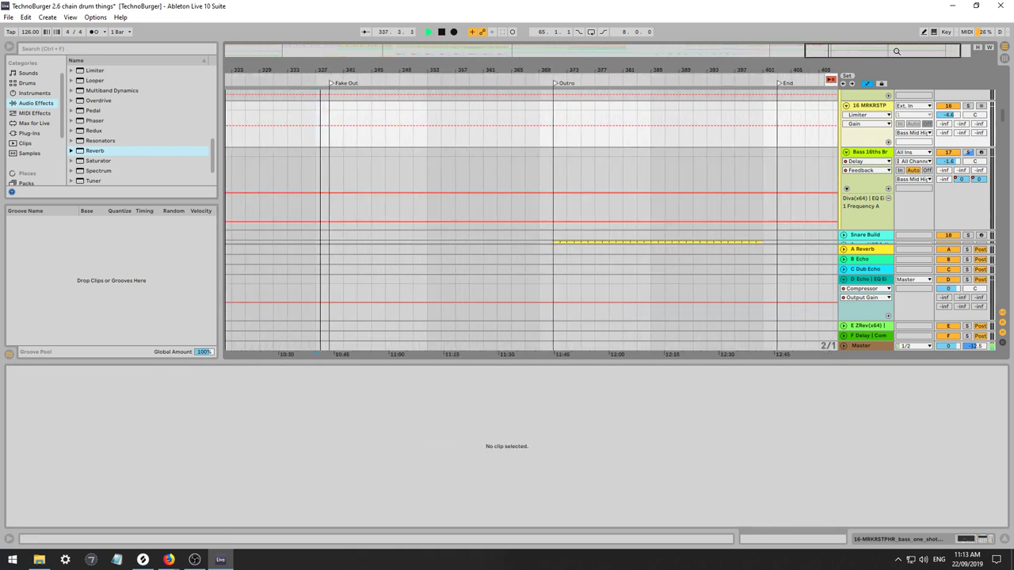
{"action": "key", "text": "ctrl+v"}
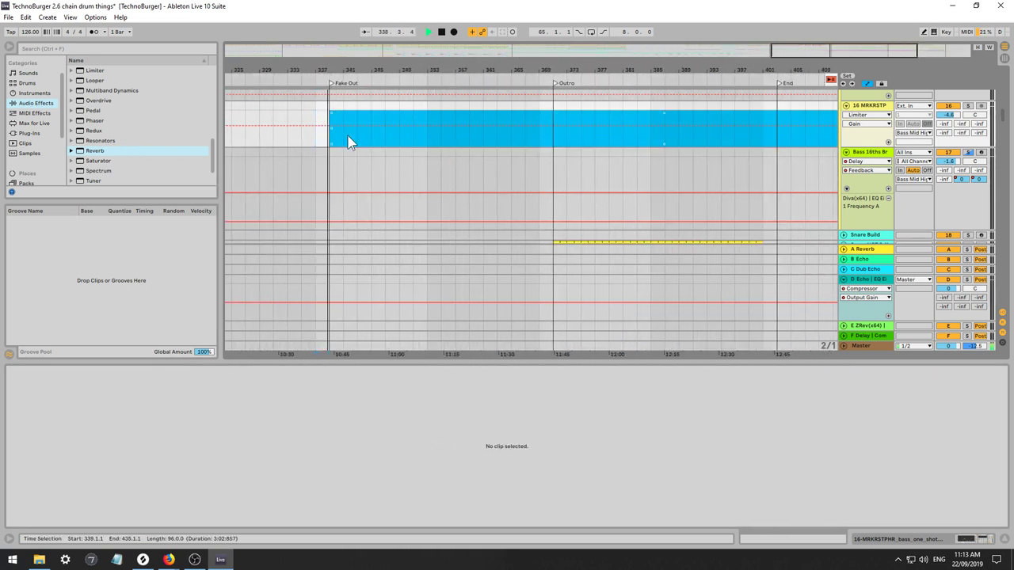
Audition from bar 305 at the Drop and set the insert point at bar 339 on 16 MRKRSTP.
{"action": "key", "text": "a"}
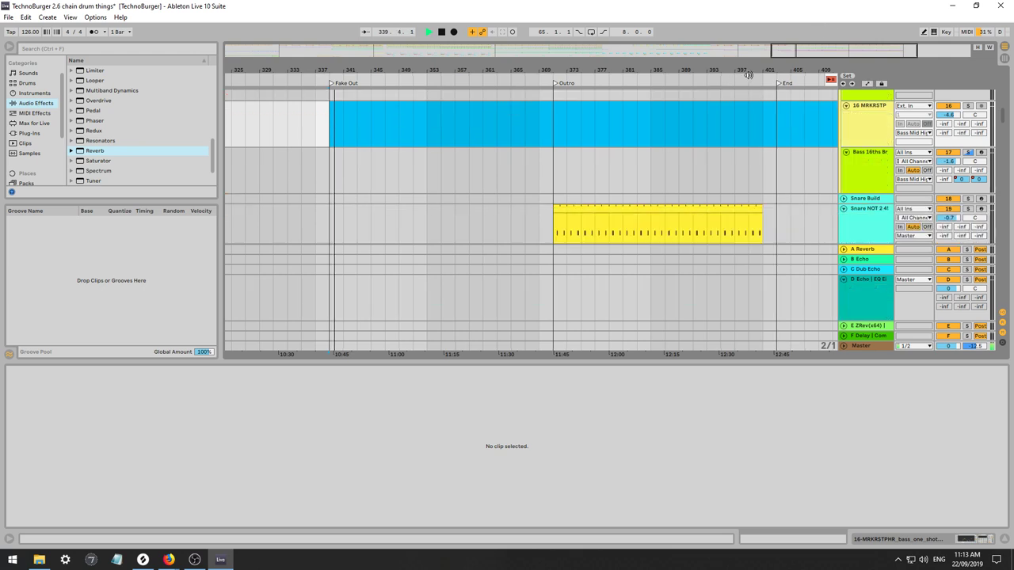
{"action": "left_click_drag", "start_coordinate": [373, 59], "coordinate": [399, 36]}
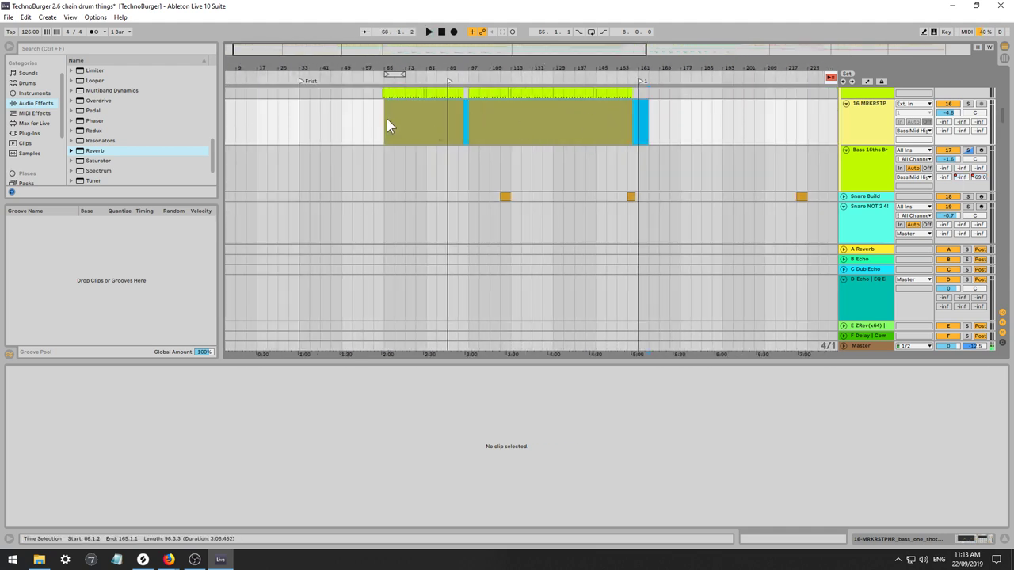
{"action": "left_click_drag", "start_coordinate": [386, 118], "coordinate": [379, 120]}
{"action": "left_click", "coordinate": [833, 49]}
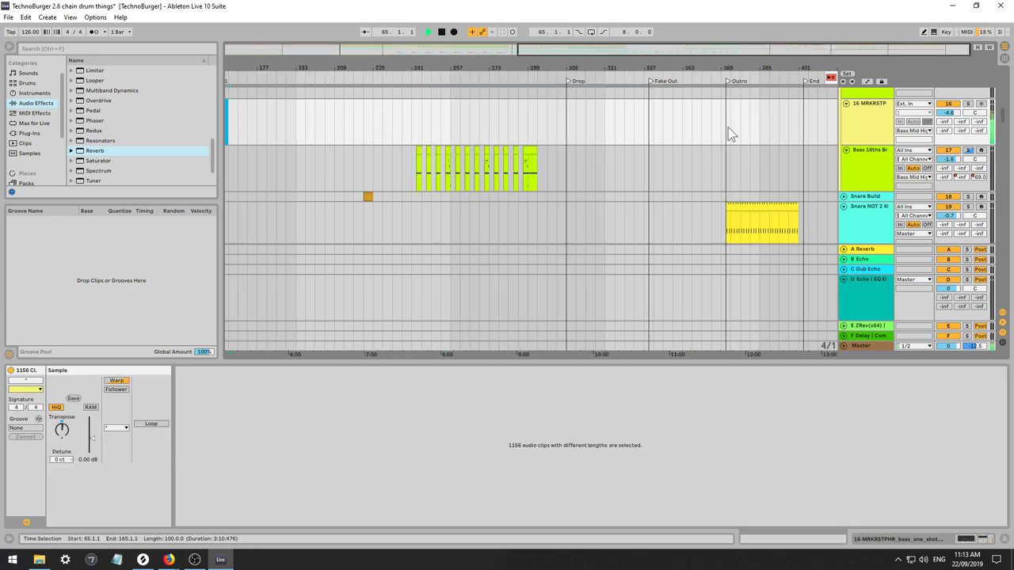
{"action": "left_click", "coordinate": [567, 176]}
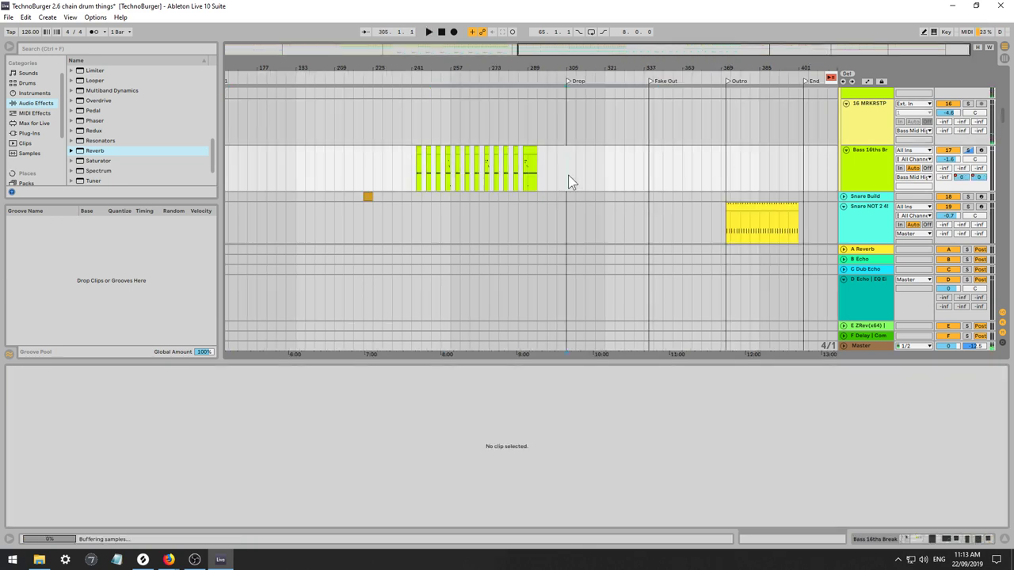
{"action": "key", "text": "space"}
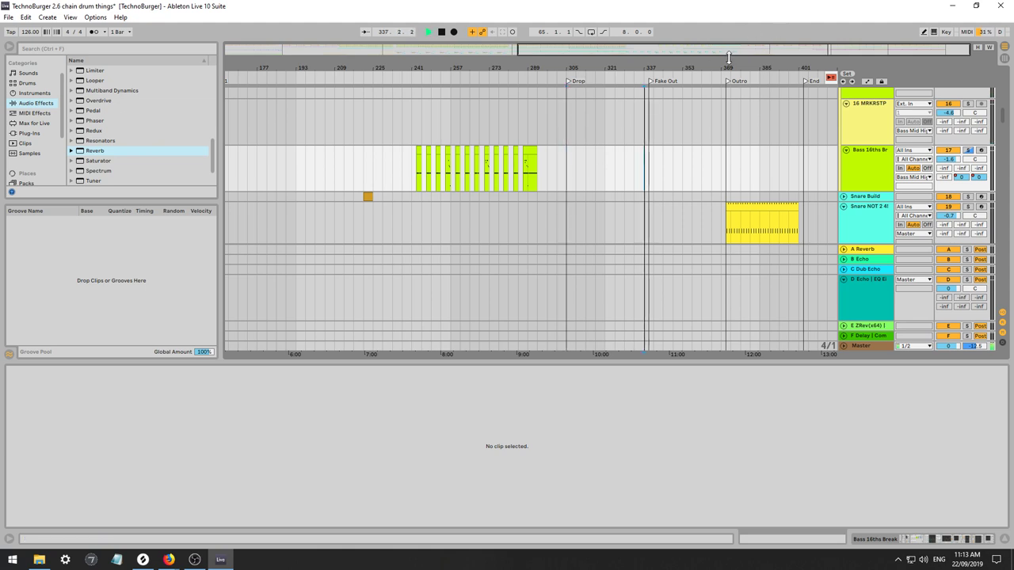
{"action": "left_click_drag", "start_coordinate": [729, 57], "coordinate": [639, 153]}
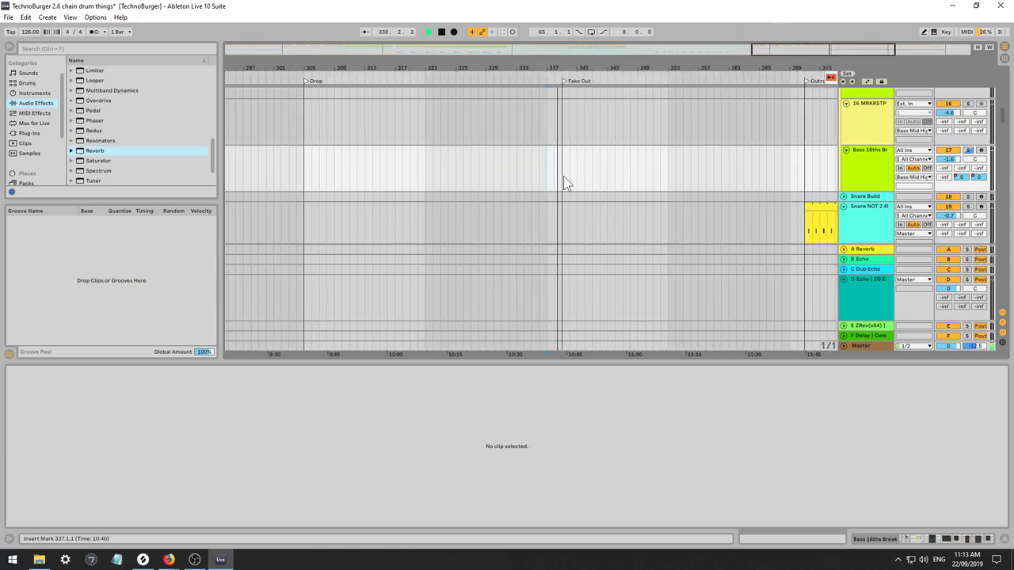
{"action": "key", "text": "space"}
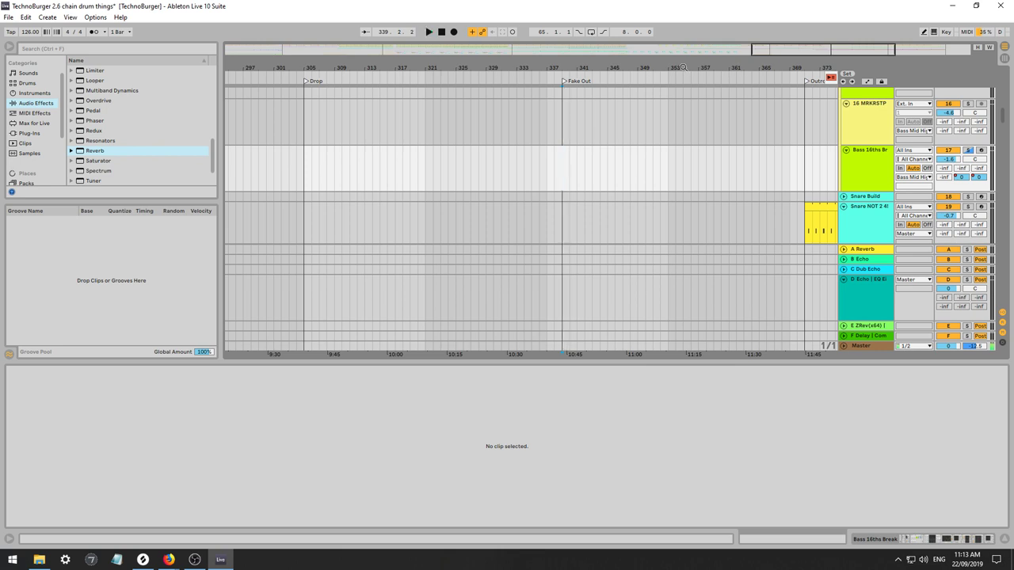
{"action": "left_click_drag", "start_coordinate": [769, 51], "coordinate": [770, 11]}
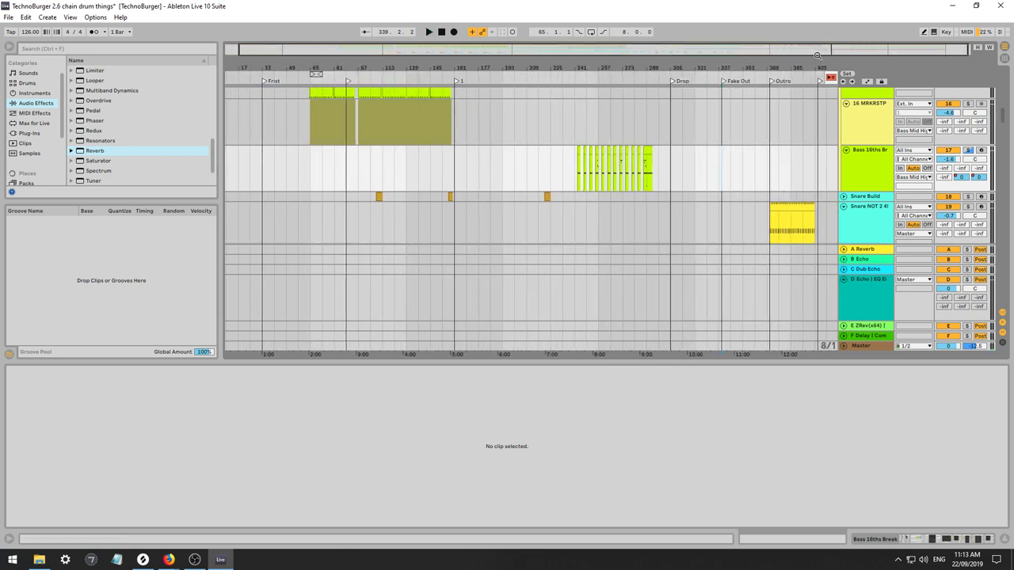
{"action": "left_click_drag", "start_coordinate": [817, 56], "coordinate": [799, 92]}
{"action": "key", "text": "space"}
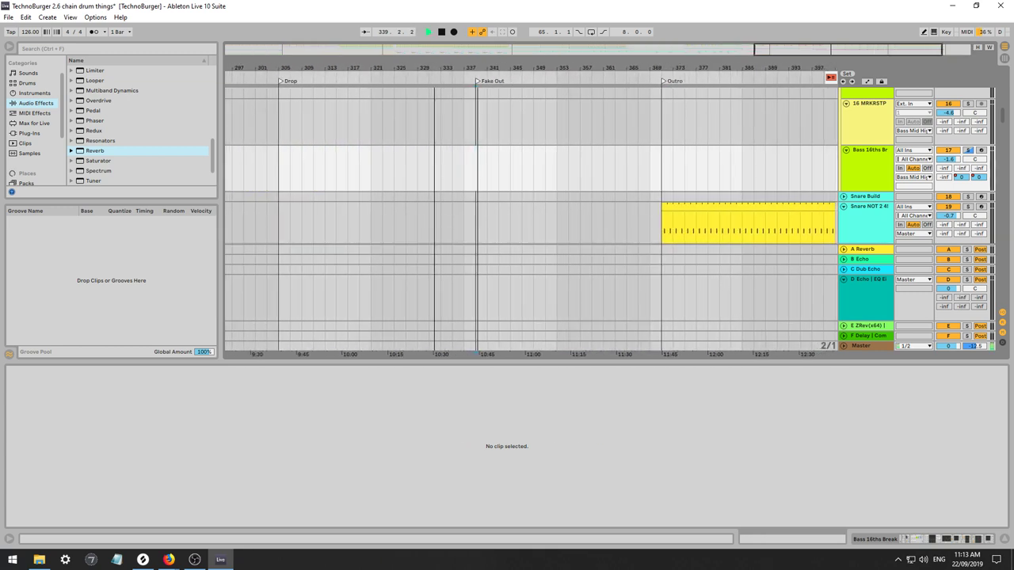
{"action": "left_click", "coordinate": [476, 124]}
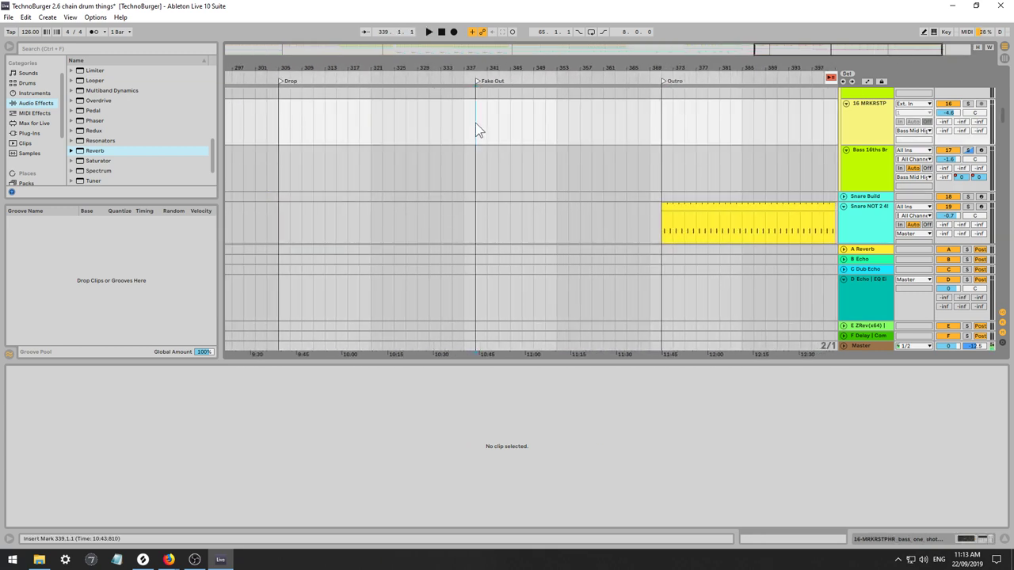
Paste the MRKRSTP clips at bar 339 and audition from bar 337.
{"action": "key", "text": "ctrl+v"}
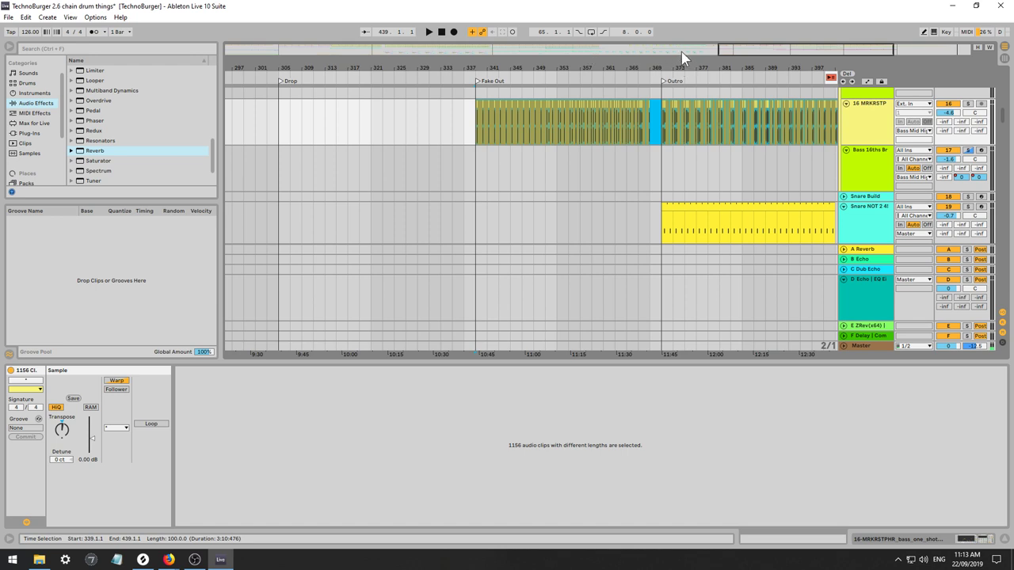
{"action": "left_click", "coordinate": [459, 118]}
{"action": "key", "text": "space"}
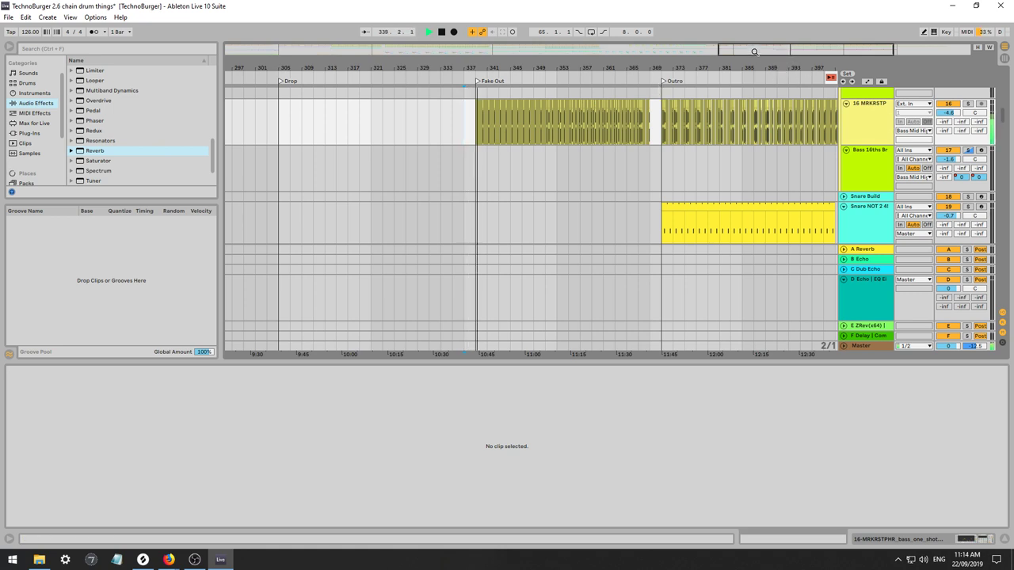
{"action": "left_click_drag", "start_coordinate": [754, 52], "coordinate": [756, 75]}
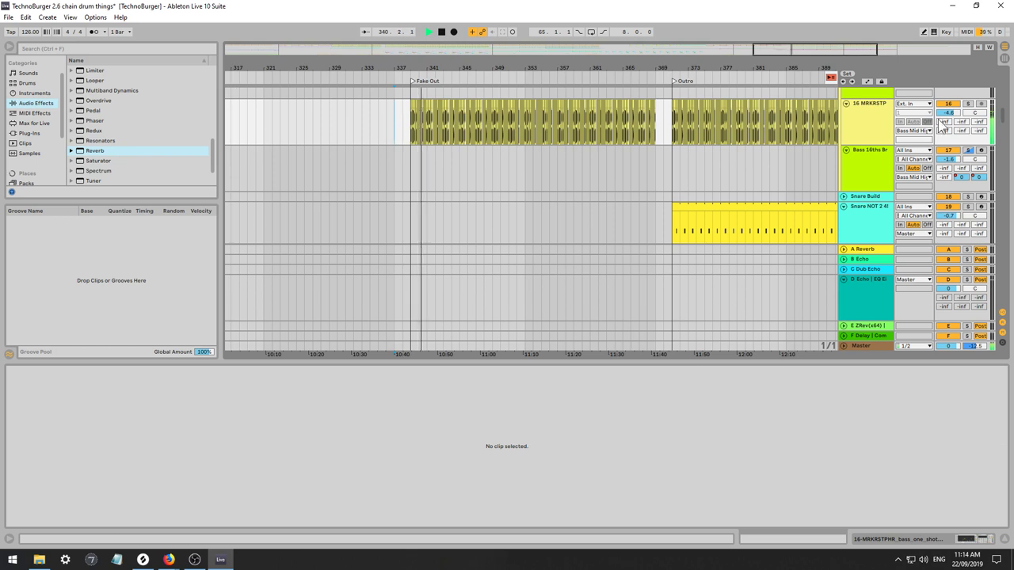
{"action": "mouse_move", "coordinate": [1002, 116]}
{"action": "left_mouse_down"}
{"action": "mouse_move", "coordinate": [1009, 137]}
{"action": "mouse_move", "coordinate": [1000, 118]}
{"action": "left_mouse_up"}
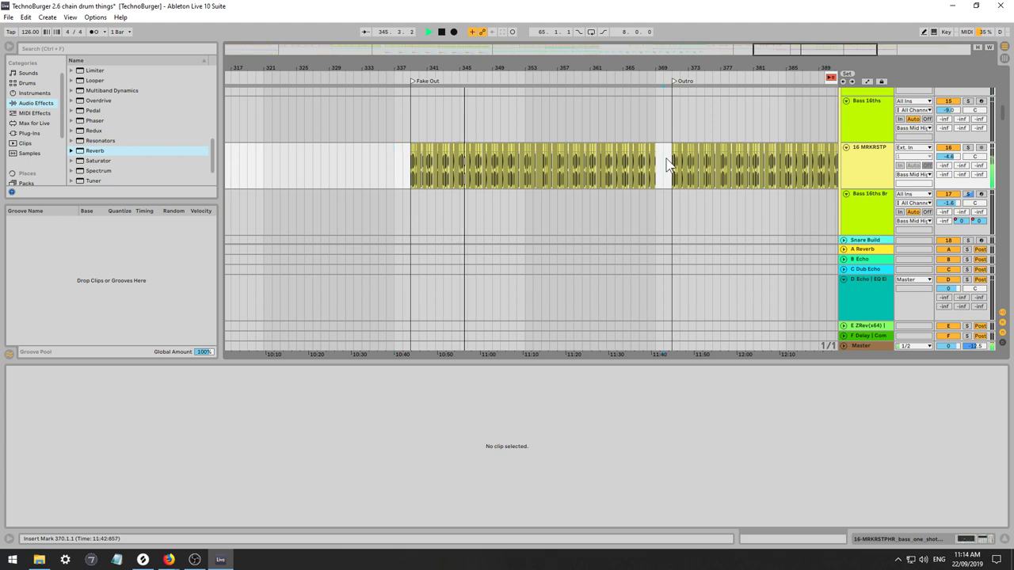
Delete the pasted MRKRSTP clips between bar 338 and the Outro, then stop playback.
{"action": "left_click_drag", "start_coordinate": [666, 163], "coordinate": [468, 158]}
{"action": "left_click", "coordinate": [416, 153]}
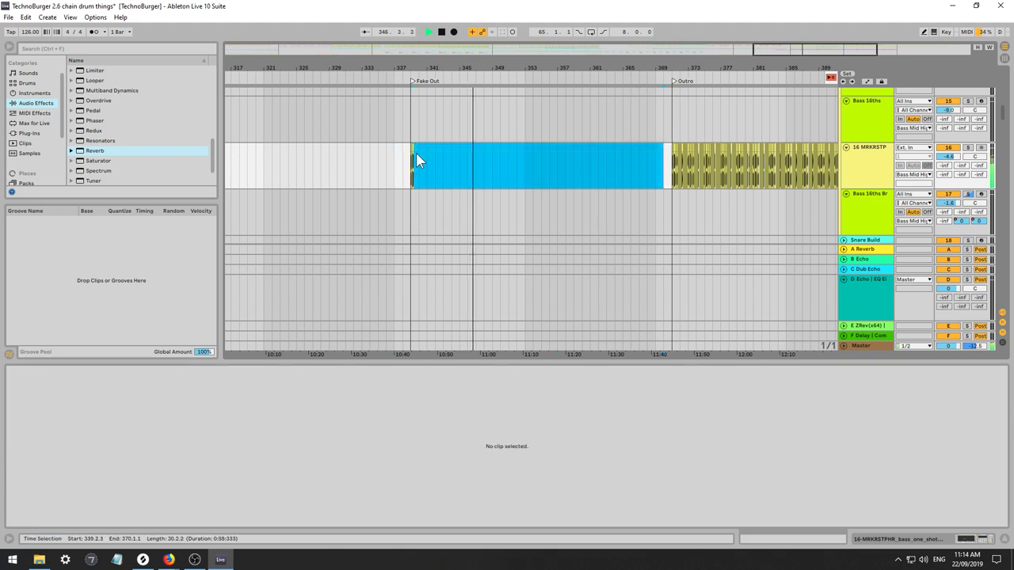
{"action": "key", "text": "a"}
{"action": "left_click_drag", "start_coordinate": [443, 159], "coordinate": [404, 150]}
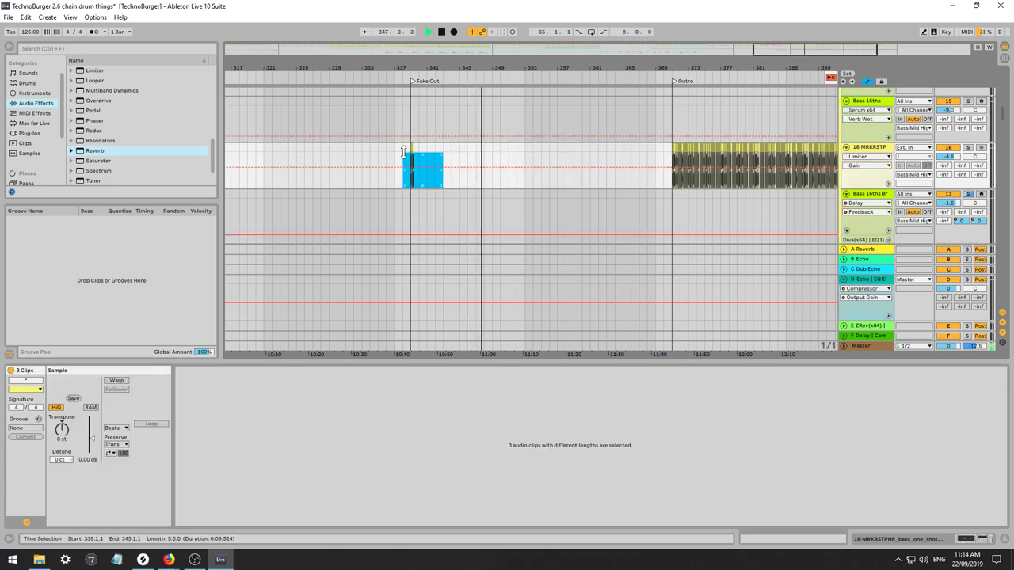
{"action": "key", "text": "a"}
{"action": "key", "text": "Delete"}
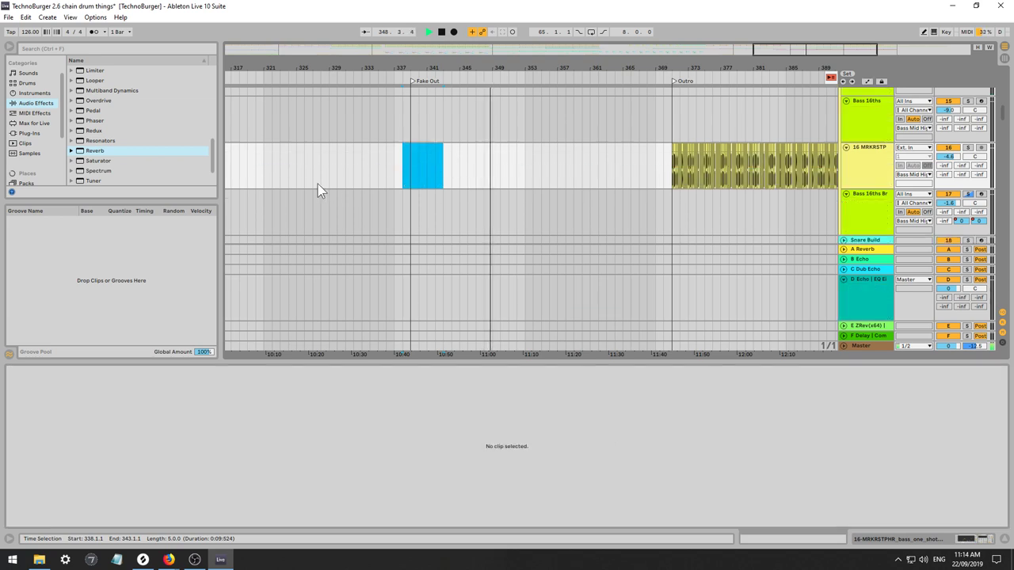
{"action": "left_click", "coordinate": [388, 155]}
{"action": "key", "text": "space"}
{"action": "key", "text": "space"}
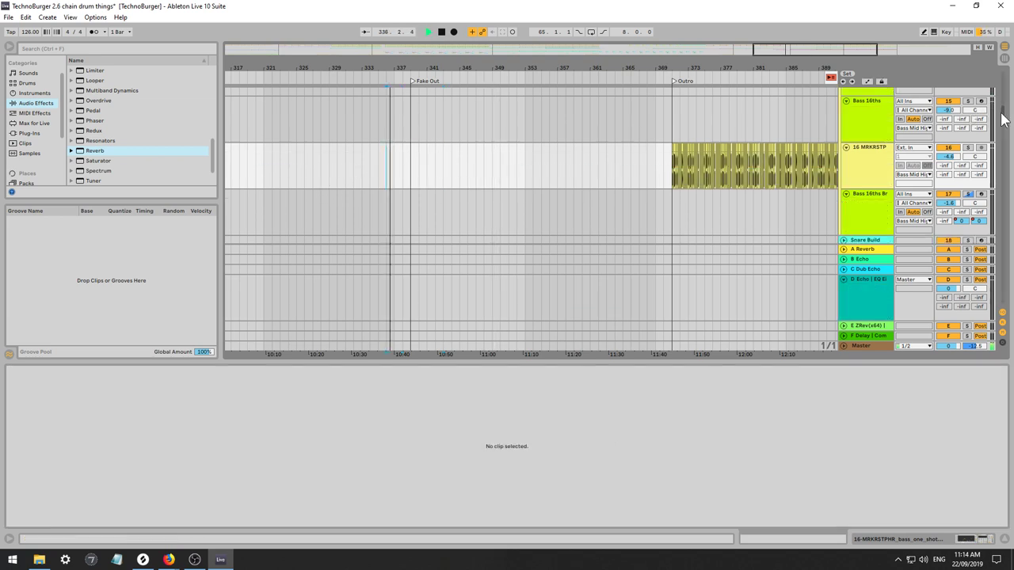
{"action": "left_click_drag", "start_coordinate": [1003, 118], "coordinate": [1007, 199]}
{"action": "left_click_drag", "start_coordinate": [814, 55], "coordinate": [841, 43]}
Enable the compressor's sidechain EQ at 62.8 Hz, set 0.39 ms attack, then scroll back to Wavetable.
{"action": "double_click", "coordinate": [879, 163]}
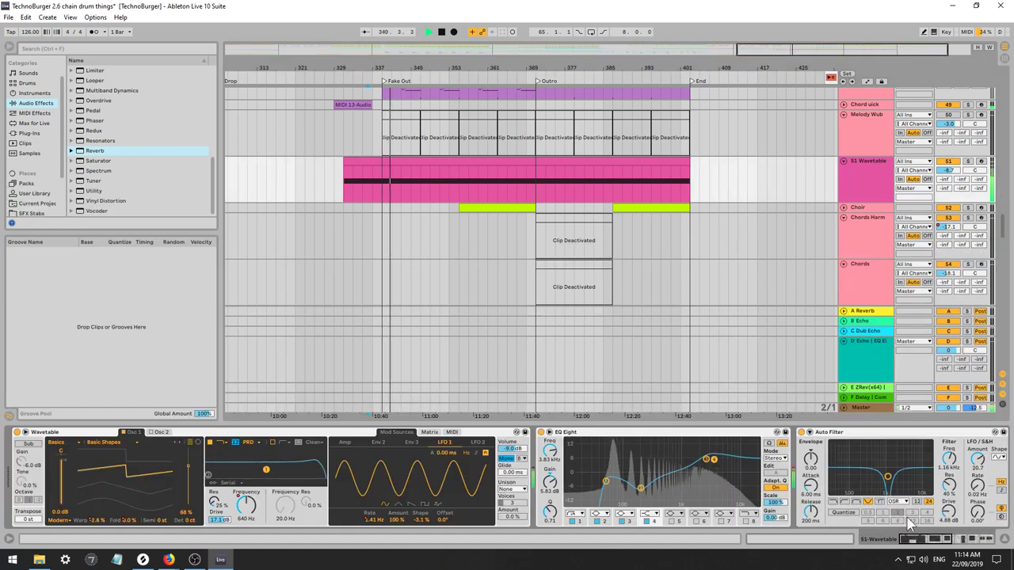
{"action": "scroll", "coordinate": [858, 491], "scroll_direction": "down", "scroll_amount": 10}
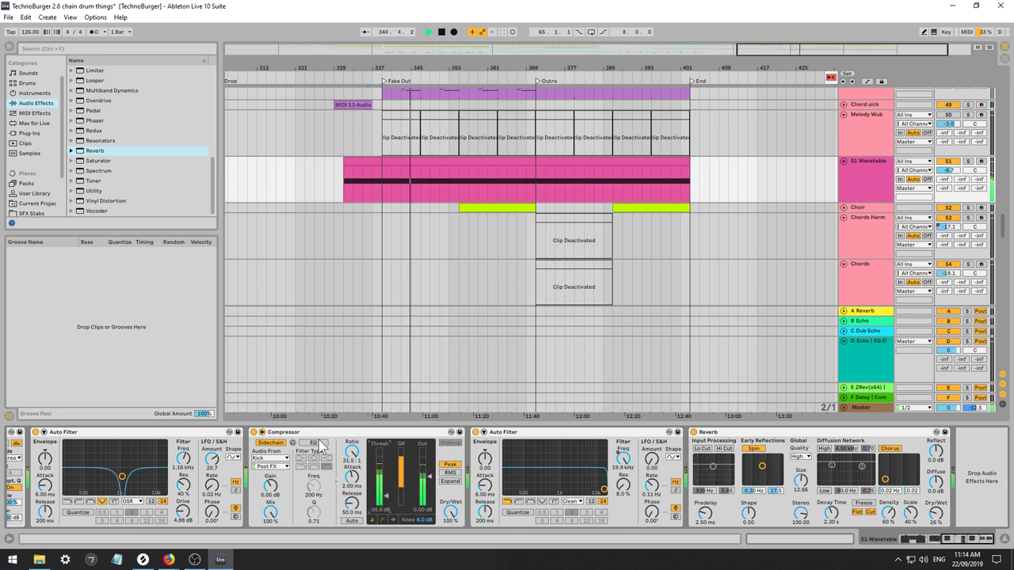
{"action": "left_click", "coordinate": [316, 444]}
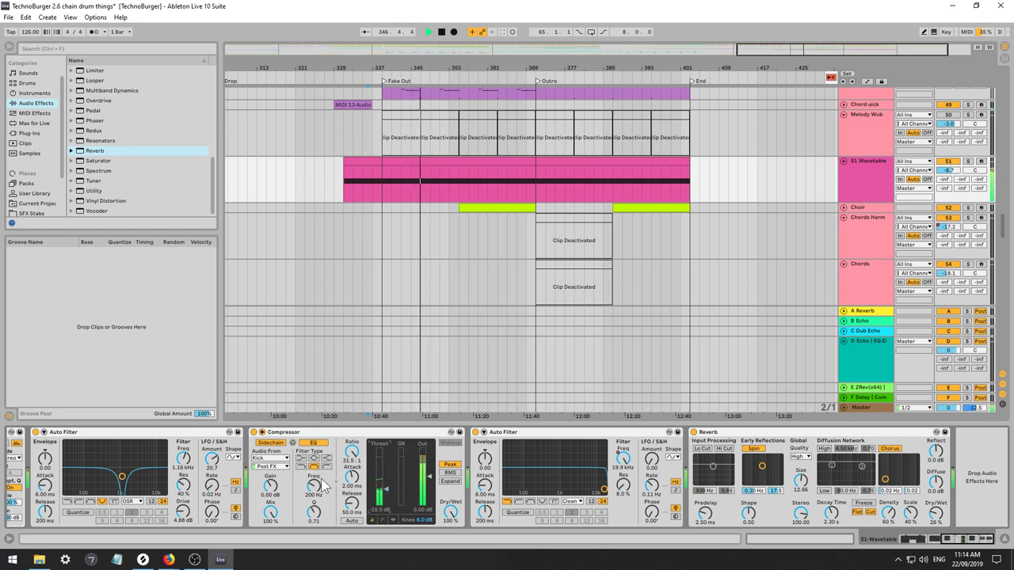
{"action": "left_click_drag", "start_coordinate": [322, 481], "coordinate": [270, 469]}
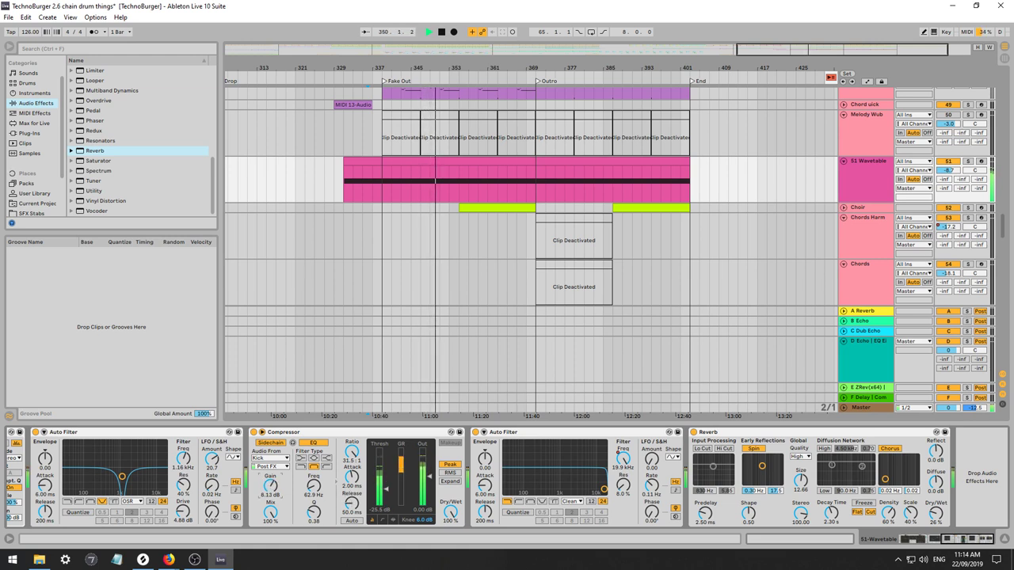
{"action": "left_click_drag", "start_coordinate": [349, 479], "coordinate": [353, 444]}
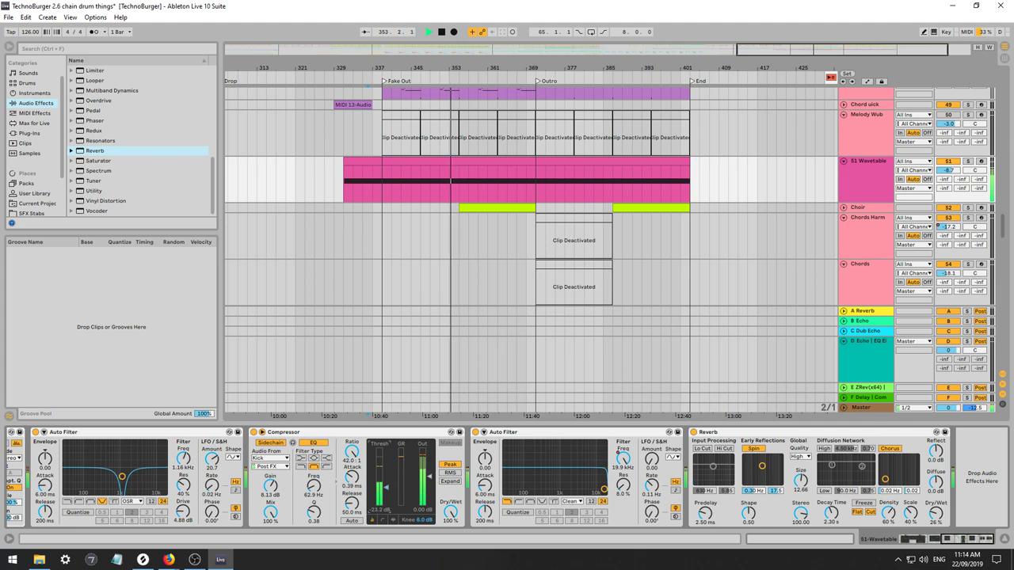
{"action": "left_click_drag", "start_coordinate": [970, 540], "coordinate": [905, 540]}
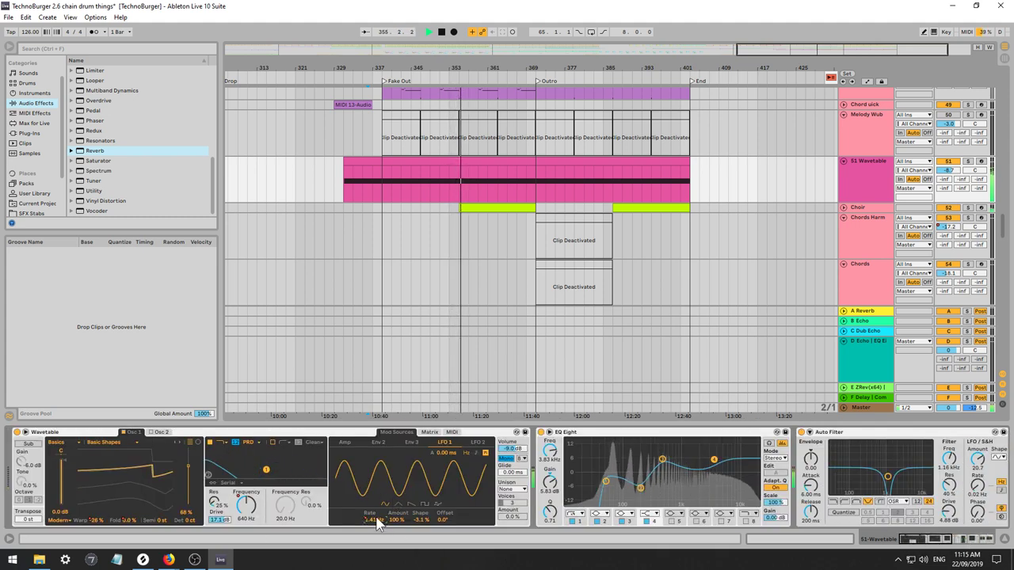
Draw rising LFO 1 Rate bumps on the S1 Wavetable envelope across bars 357–369.
{"action": "key", "text": "a"}
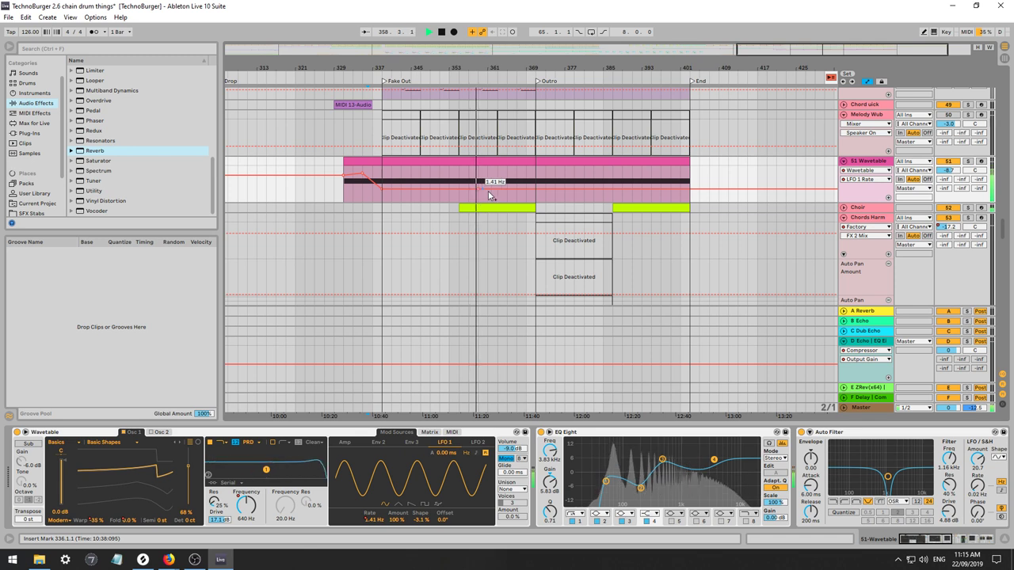
{"action": "left_click_drag", "start_coordinate": [487, 189], "coordinate": [487, 178]}
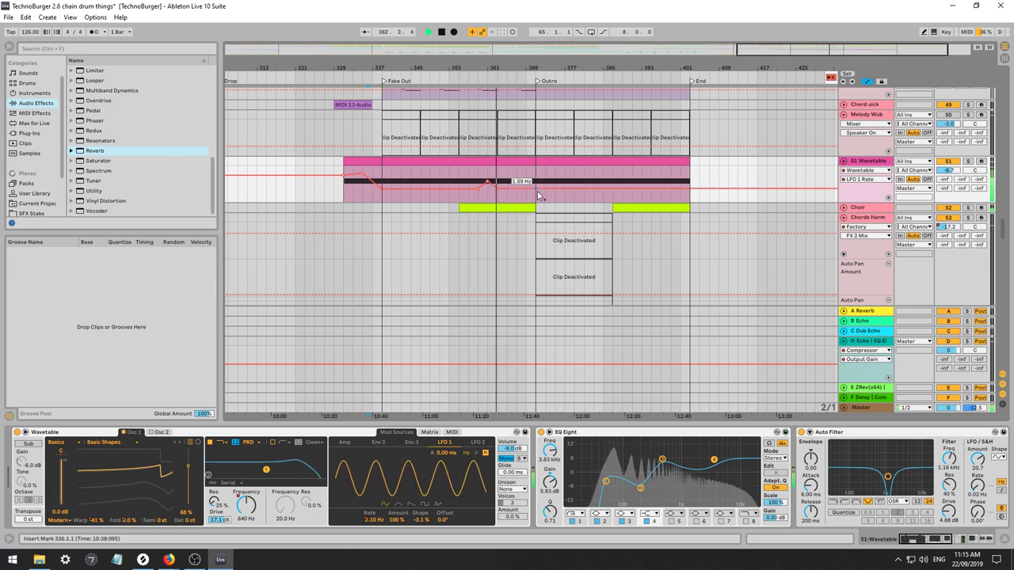
{"action": "left_click_drag", "start_coordinate": [536, 189], "coordinate": [517, 196]}
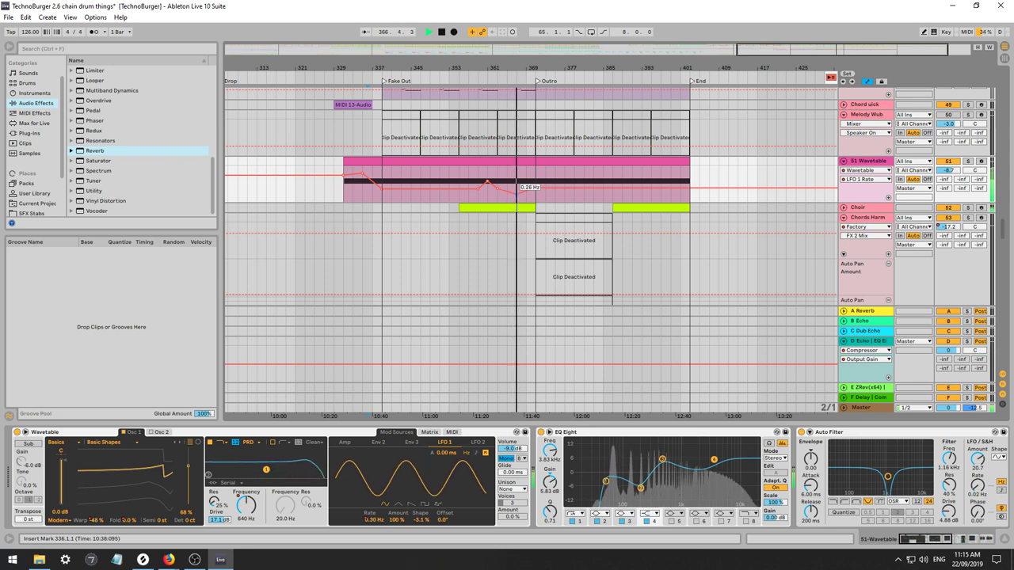
{"action": "left_click_drag", "start_coordinate": [525, 193], "coordinate": [529, 182]}
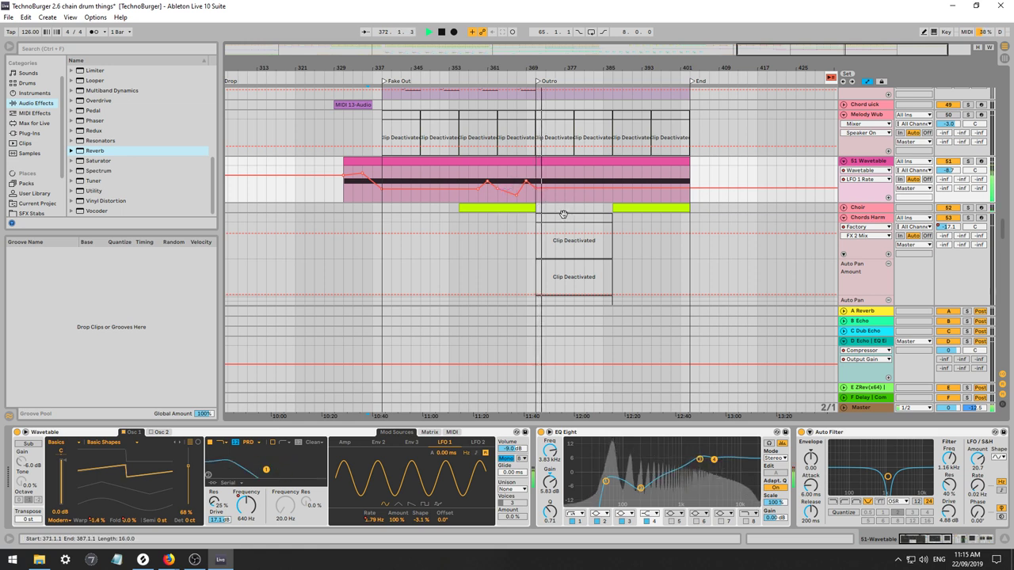
{"action": "left_click", "coordinate": [506, 211]}
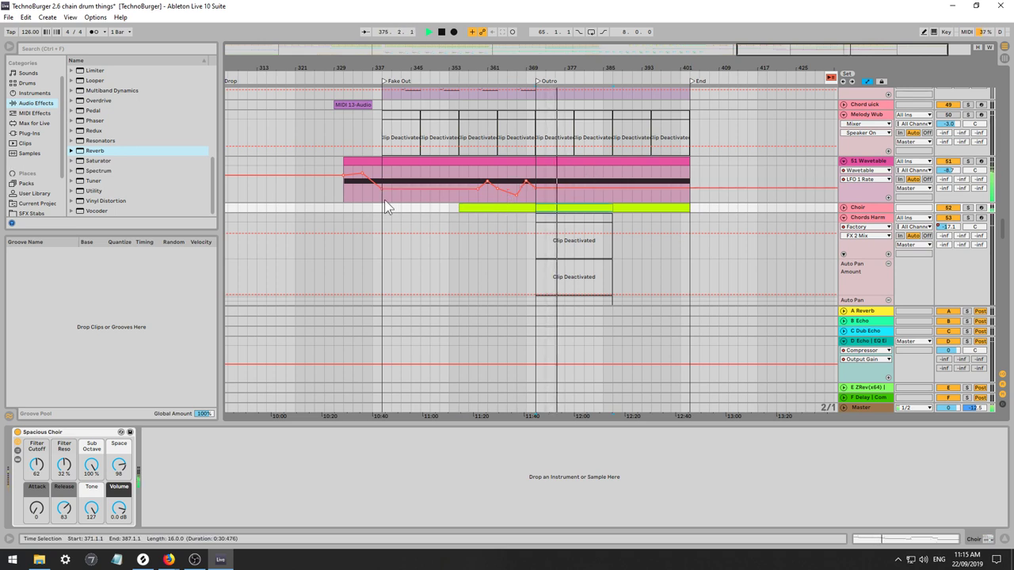
{"action": "left_click", "coordinate": [385, 199]}
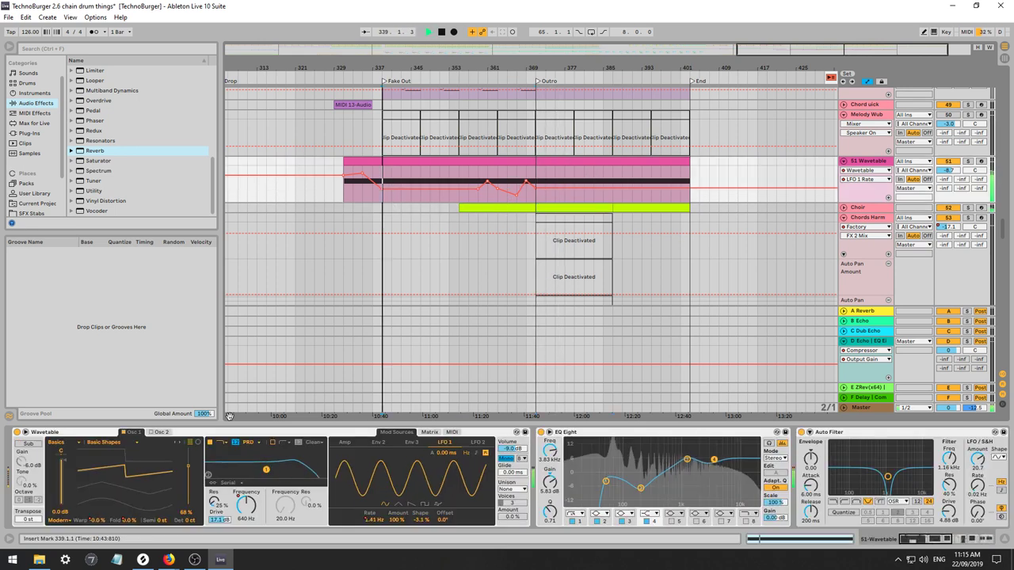
Set Osc 1 position to 100%, load Primes, then switch to the Complex wavetable category.
{"action": "left_click_drag", "start_coordinate": [187, 467], "coordinate": [187, 446]}
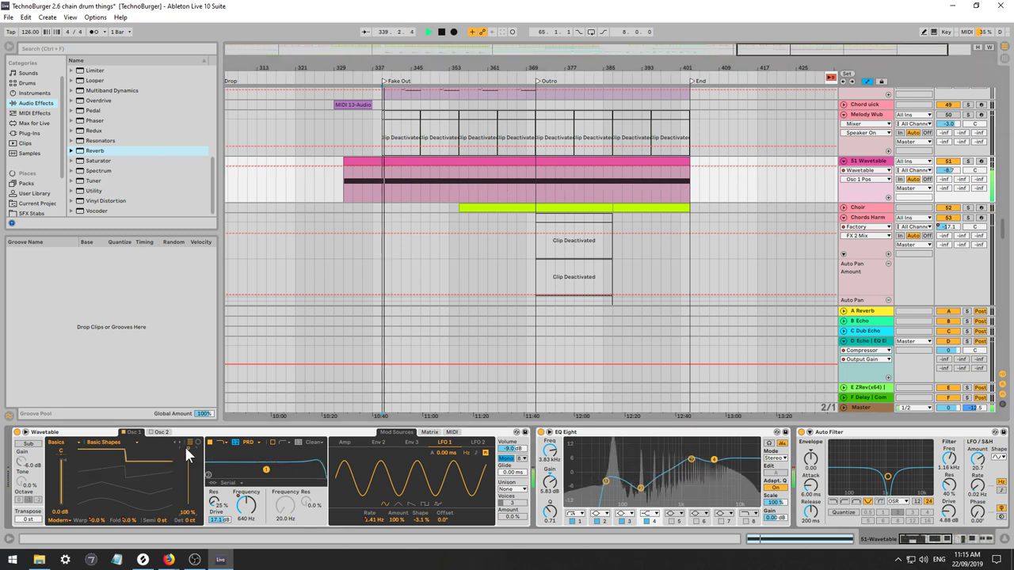
{"action": "left_click", "coordinate": [103, 442]}
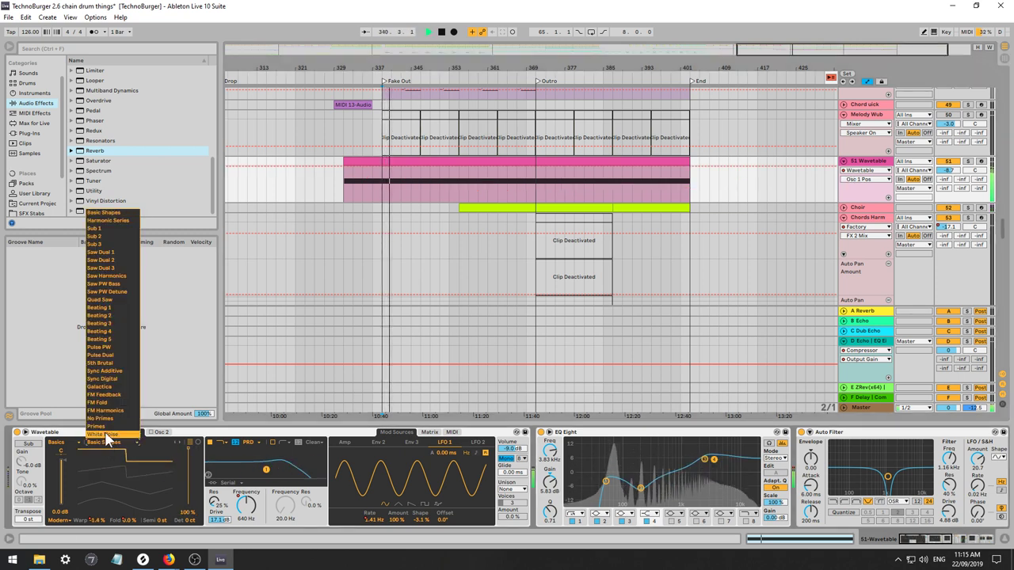
{"action": "left_click", "coordinate": [98, 426]}
{"action": "left_click", "coordinate": [60, 443]}
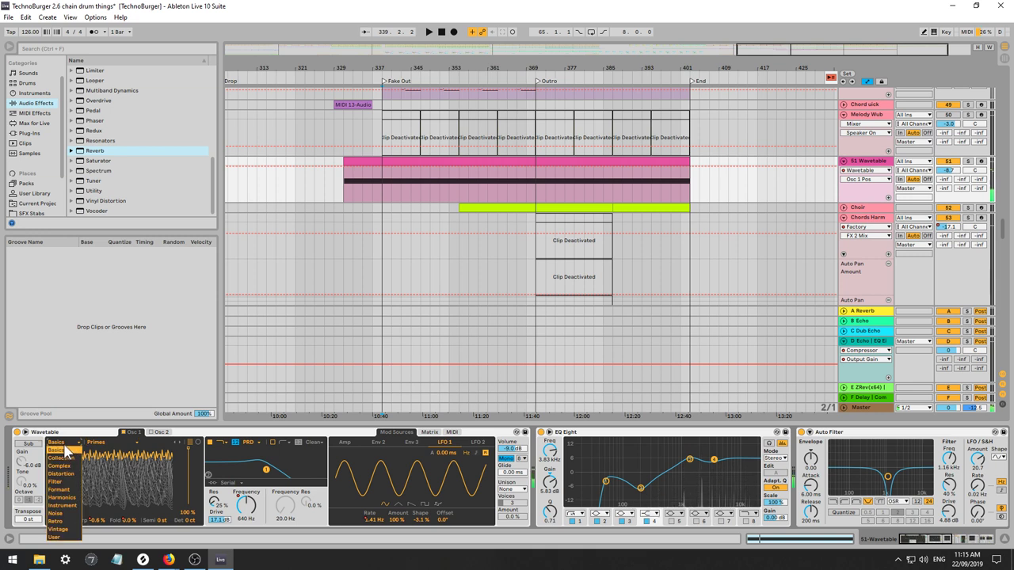
{"action": "left_click", "coordinate": [73, 466]}
{"action": "key", "text": "space"}
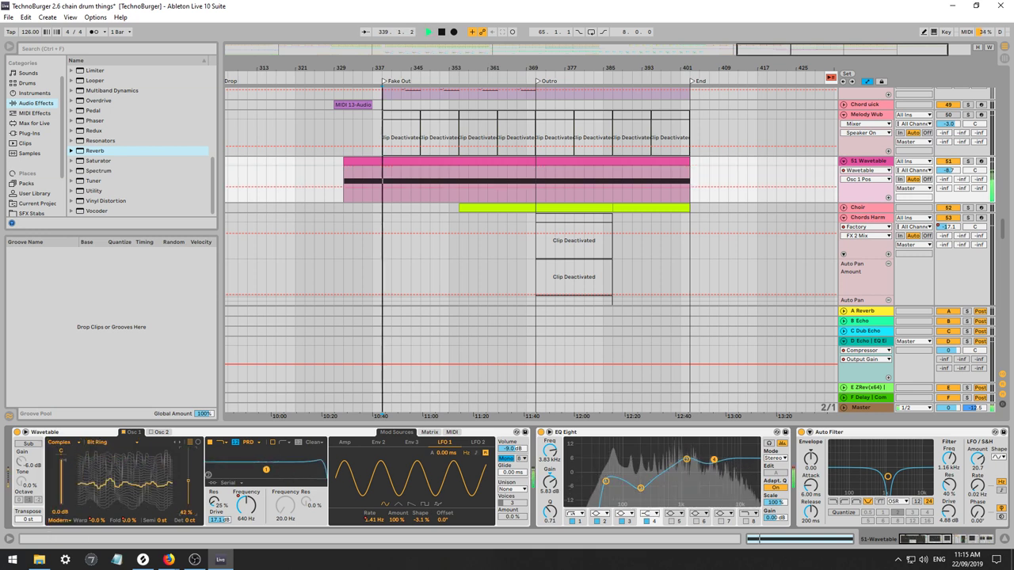
Audition Complex wavetables from Menace to Ring Mod, with Osc 1 position near 21%.
{"action": "left_click", "coordinate": [179, 441]}
{"action": "left_click", "coordinate": [179, 441]}
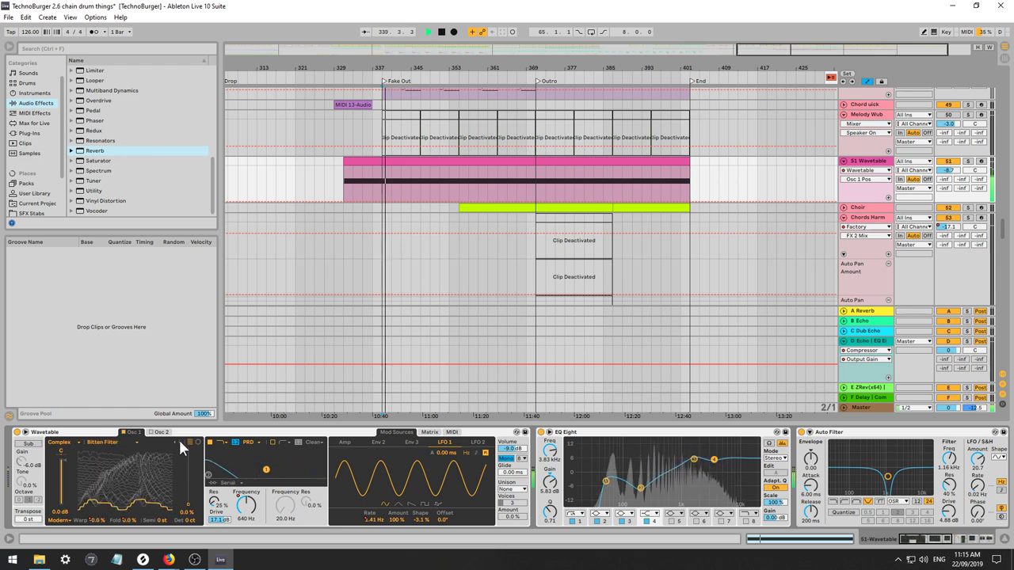
{"action": "left_click", "coordinate": [179, 441]}
{"action": "left_click", "coordinate": [179, 441]}
{"action": "left_click", "coordinate": [179, 442]}
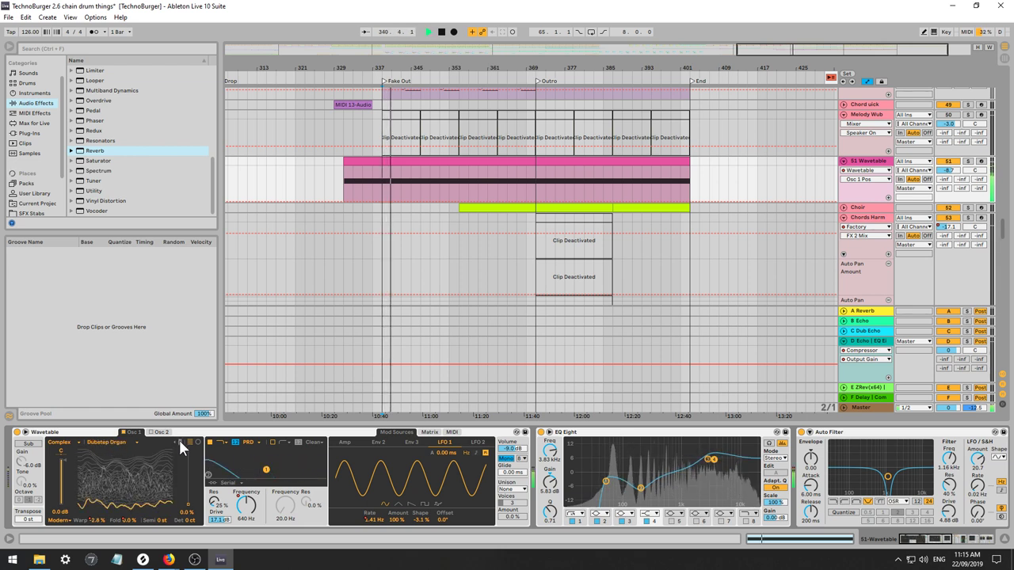
{"action": "left_click", "coordinate": [180, 442]}
{"action": "left_click", "coordinate": [180, 442]}
{"action": "left_click_drag", "start_coordinate": [181, 508], "coordinate": [181, 457]}
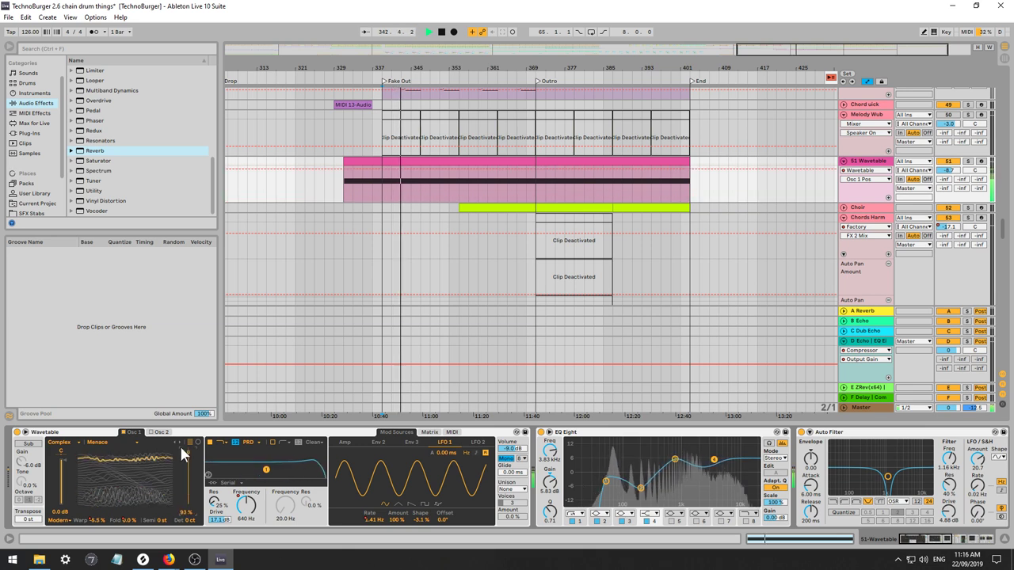
{"action": "left_click", "coordinate": [180, 442]}
{"action": "left_click", "coordinate": [180, 442]}
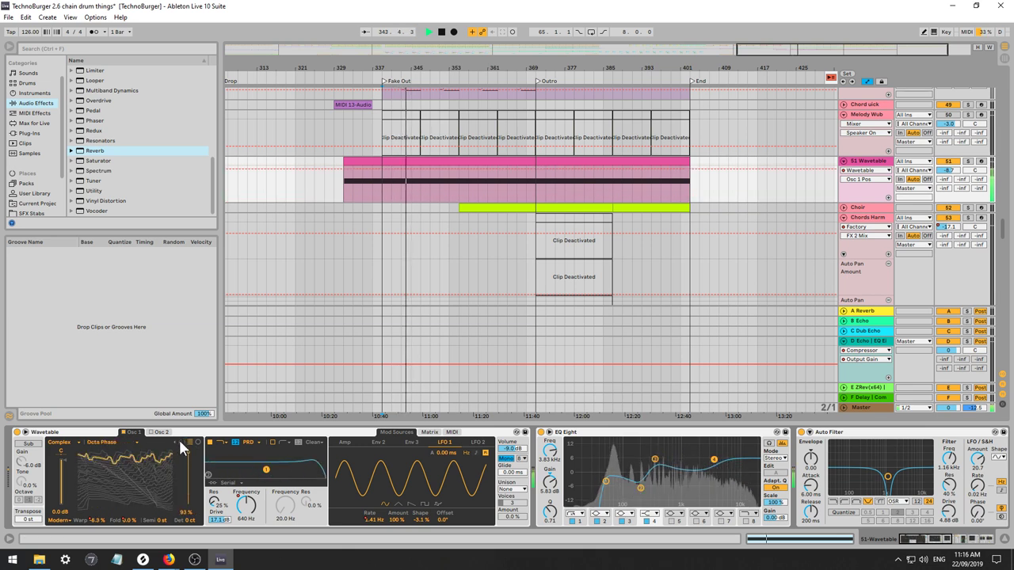
{"action": "left_click", "coordinate": [180, 442]}
{"action": "left_click", "coordinate": [179, 442]}
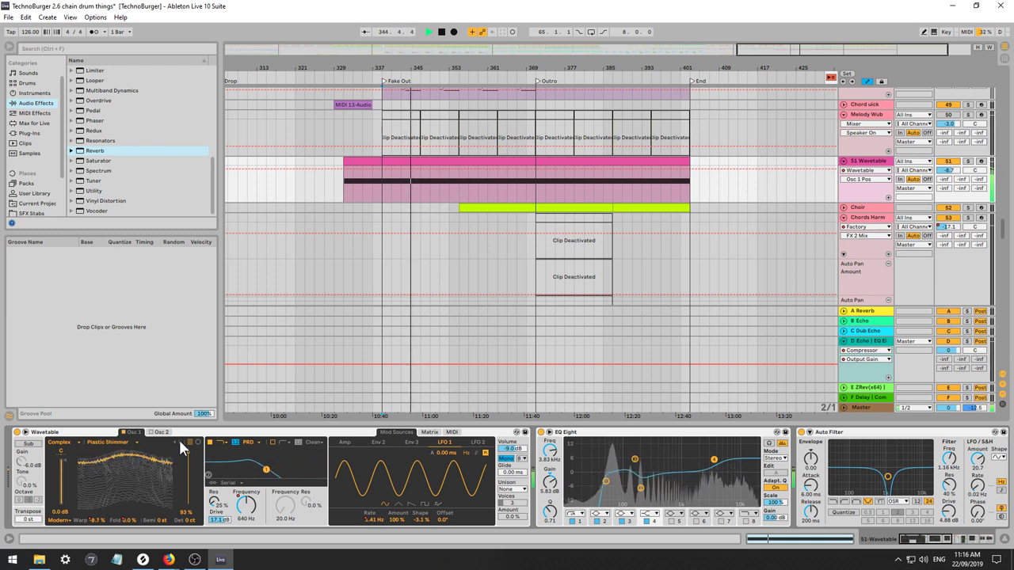
{"action": "left_click", "coordinate": [180, 442]}
Lower Osc 1 position to 42% and audition Ripped Sync, Verbed, Xmod Drive and Brutal Metal.
{"action": "left_click_drag", "start_coordinate": [177, 470], "coordinate": [177, 503]}
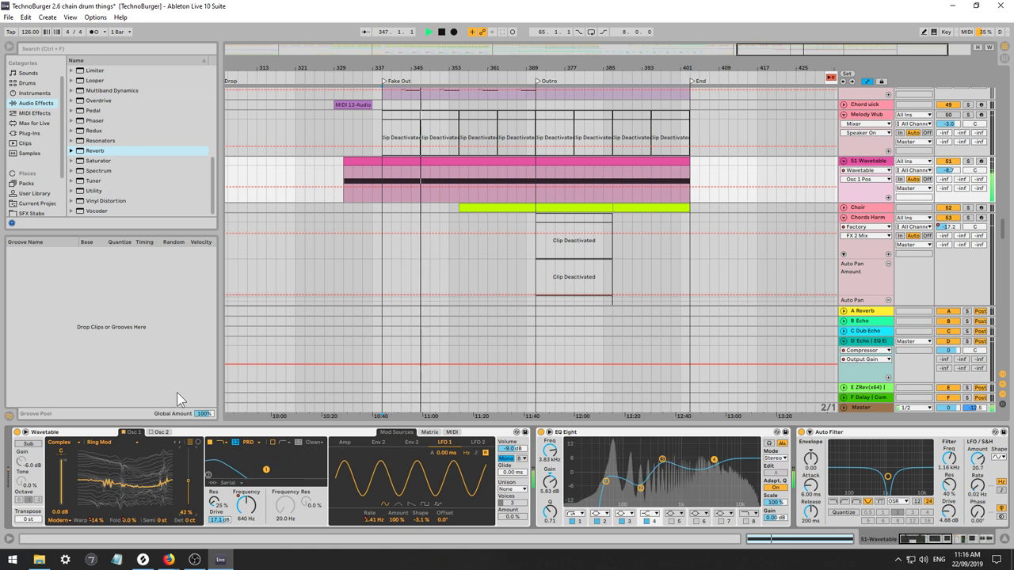
{"action": "left_click", "coordinate": [179, 442]}
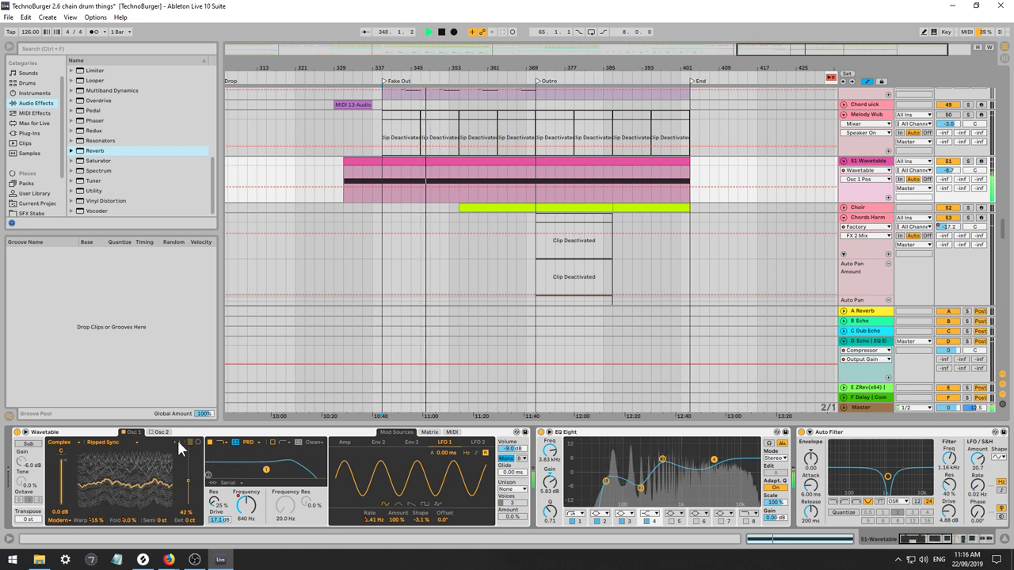
{"action": "left_click", "coordinate": [176, 438]}
{"action": "left_click", "coordinate": [176, 439]}
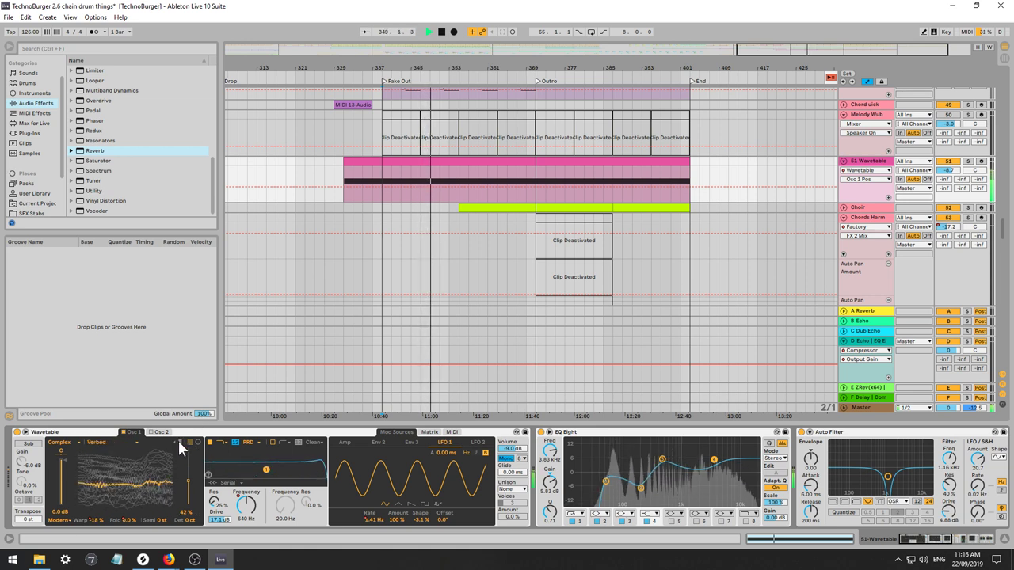
{"action": "left_click", "coordinate": [178, 438]}
{"action": "left_click", "coordinate": [178, 438]}
{"action": "left_click", "coordinate": [178, 438]}
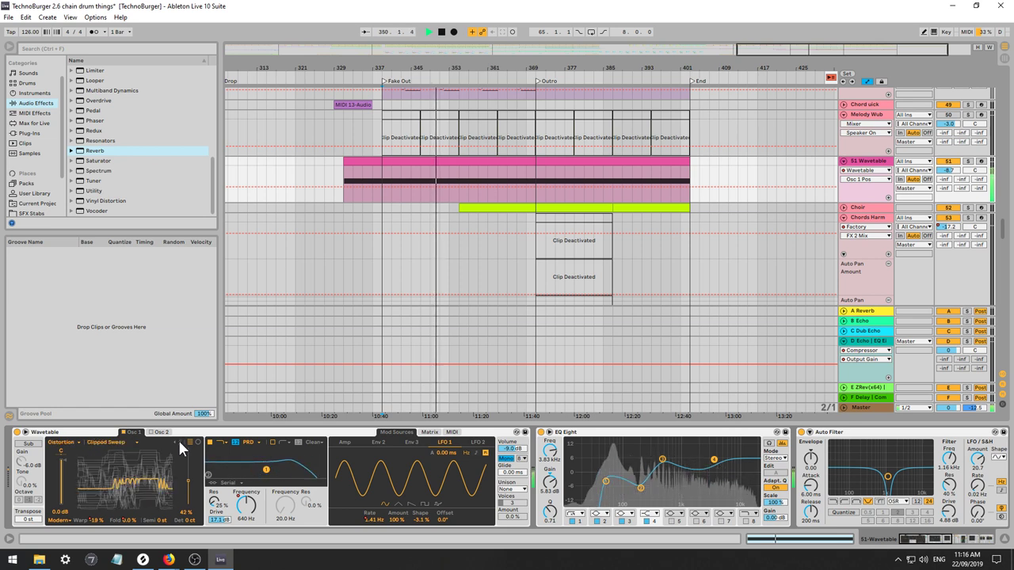
{"action": "left_click", "coordinate": [177, 438]}
Switch to the Retro category and audition Harmonics 1 through Resonant 2 wavetables.
{"action": "left_click", "coordinate": [64, 444]}
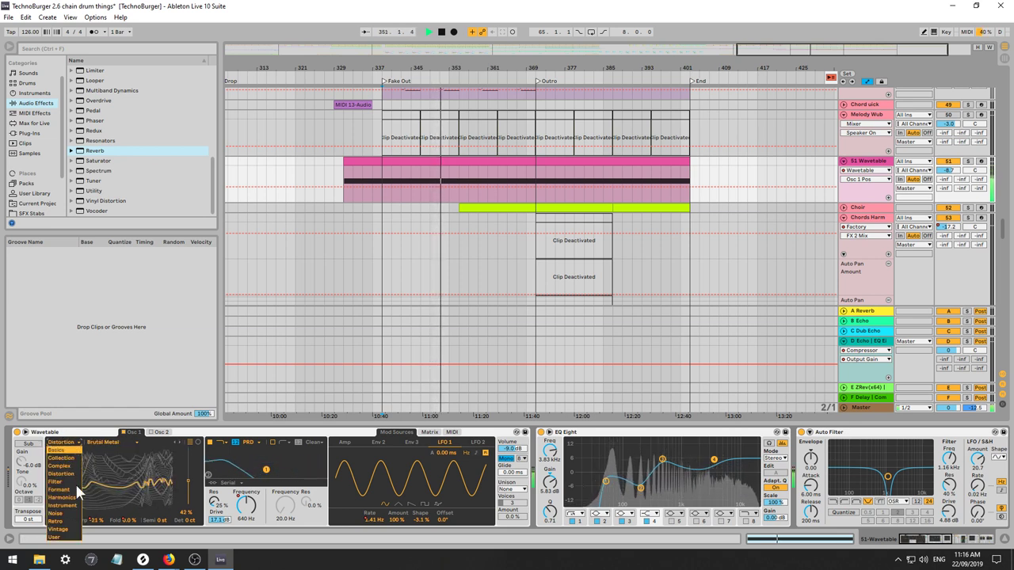
{"action": "left_click", "coordinate": [63, 535]}
{"action": "left_click", "coordinate": [66, 444]}
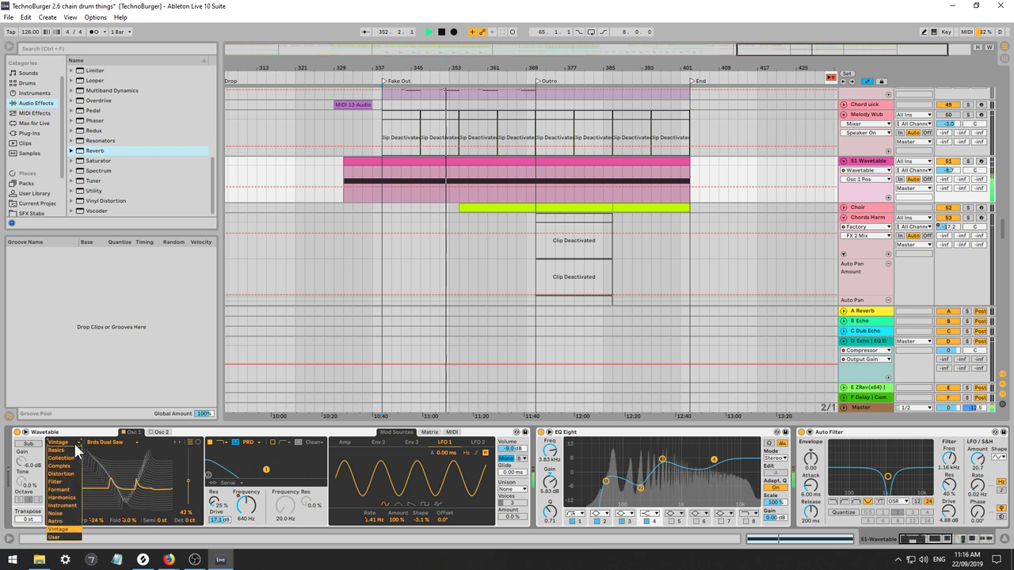
{"action": "left_click", "coordinate": [63, 528]}
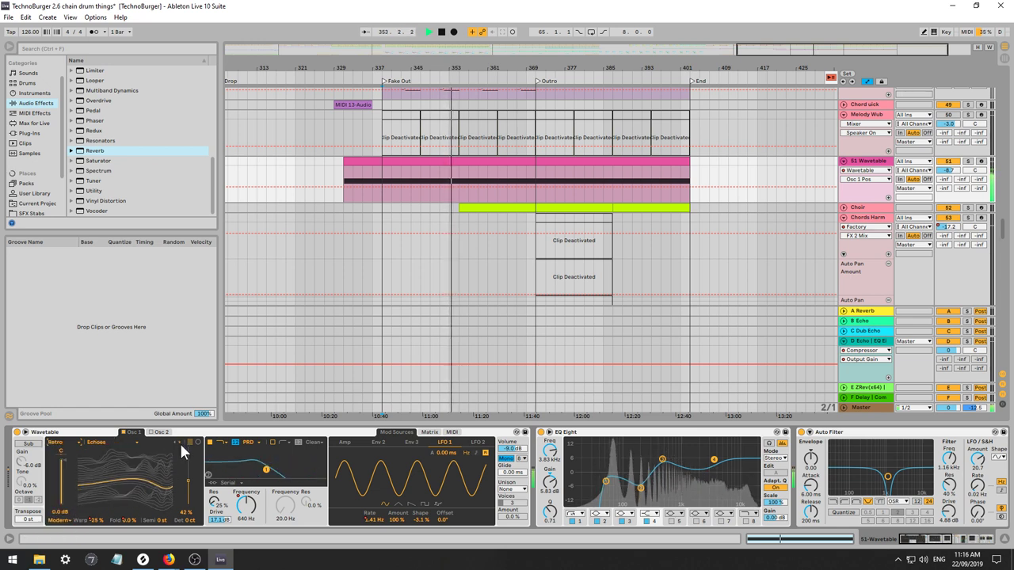
{"action": "left_click", "coordinate": [178, 439]}
{"action": "left_click", "coordinate": [178, 439]}
{"action": "left_click", "coordinate": [178, 439]}
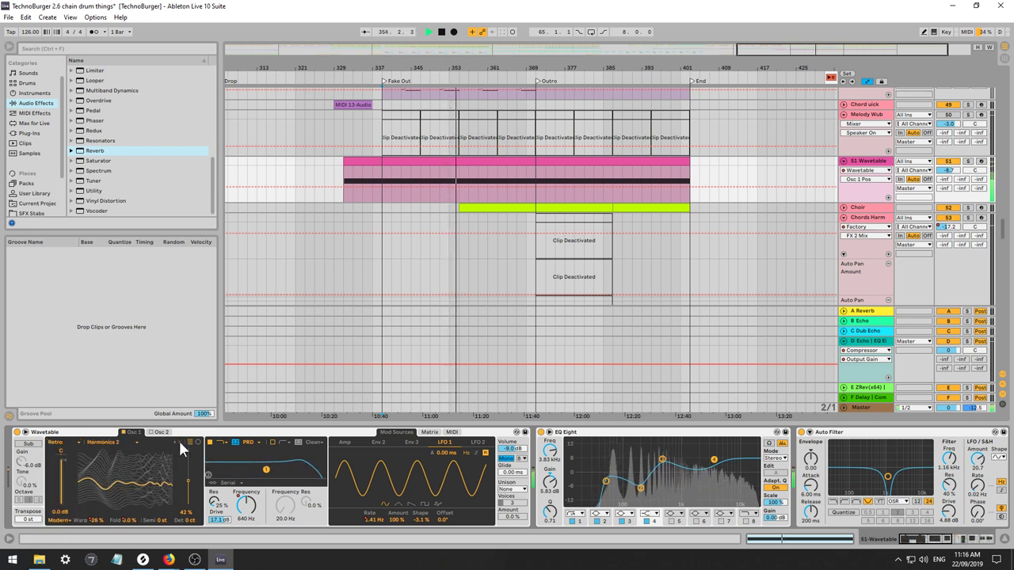
{"action": "left_click", "coordinate": [178, 439]}
{"action": "left_click", "coordinate": [178, 439]}
{"action": "left_click", "coordinate": [178, 439]}
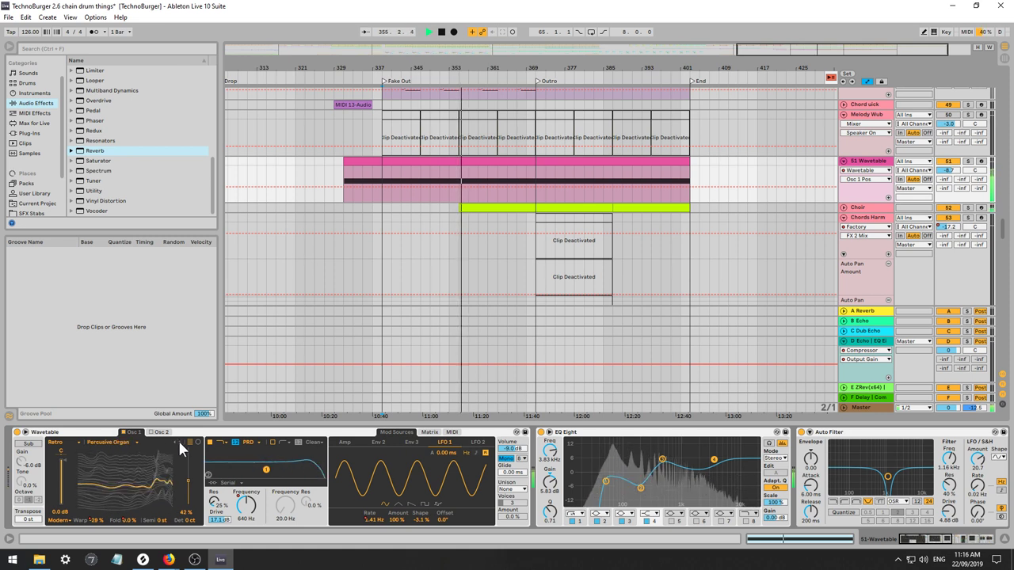
{"action": "left_click", "coordinate": [178, 439]}
{"action": "left_click", "coordinate": [178, 439]}
{"action": "left_click", "coordinate": [178, 441]}
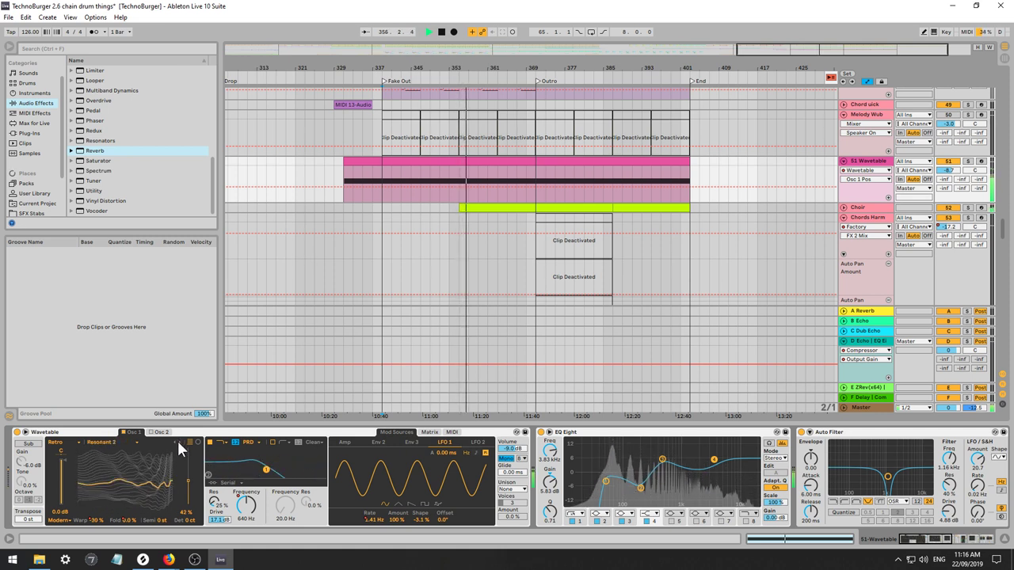
Settle Osc 1 on Vintage's Brds Dual Saw with wavetable position at about 88%.
{"action": "left_click", "coordinate": [60, 443]}
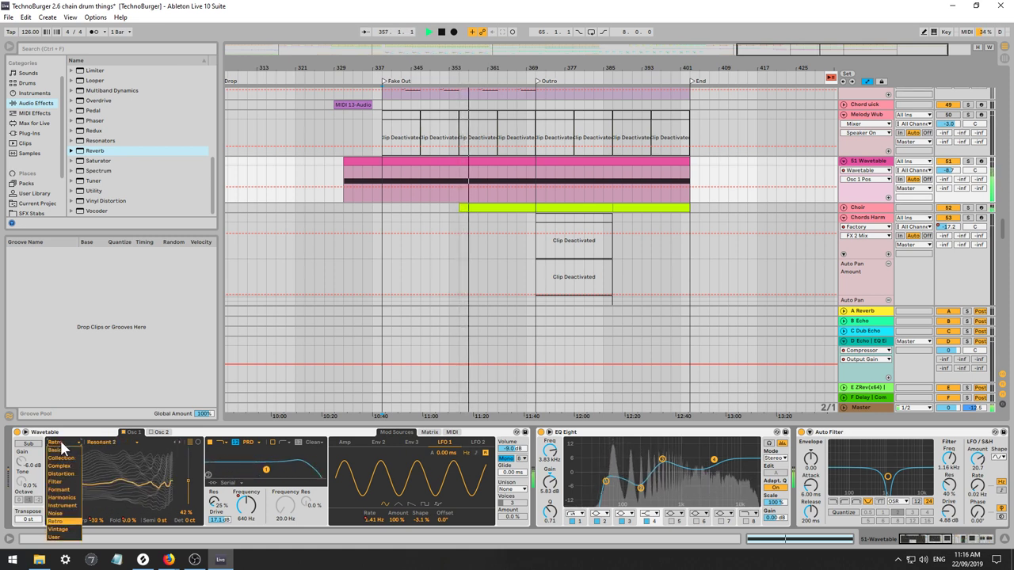
{"action": "left_click", "coordinate": [64, 528]}
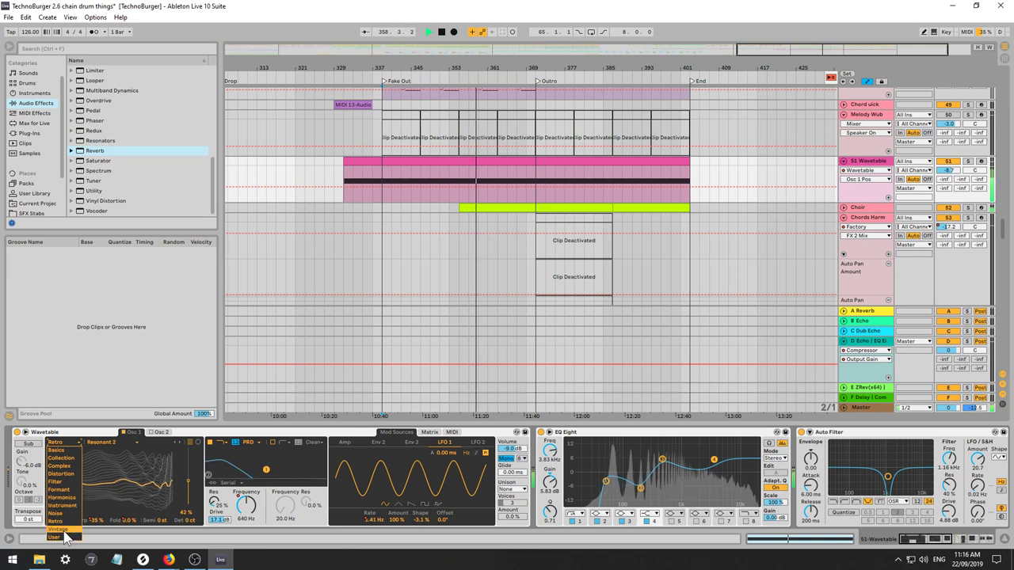
{"action": "left_click_drag", "start_coordinate": [188, 460], "coordinate": [188, 455]}
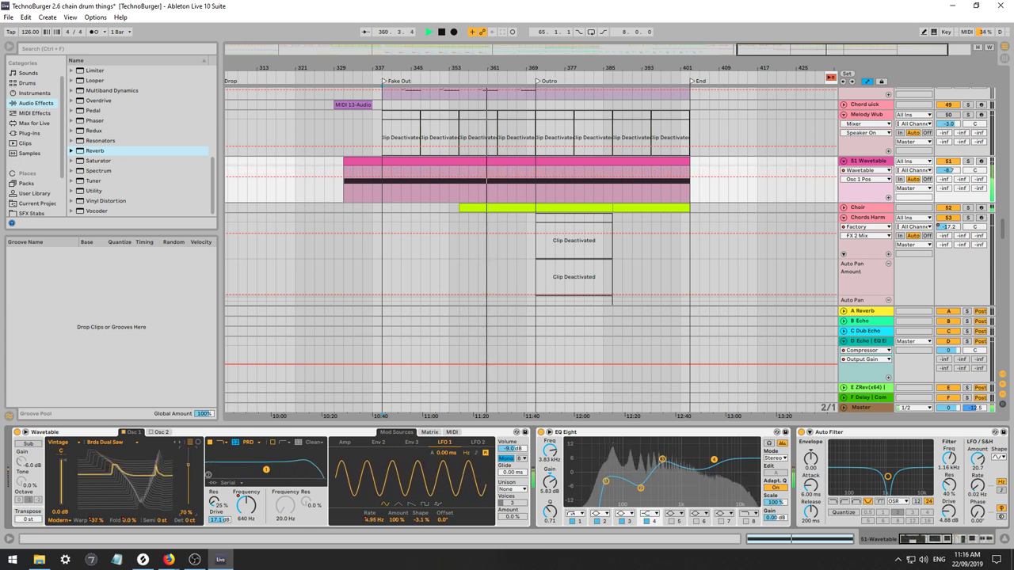
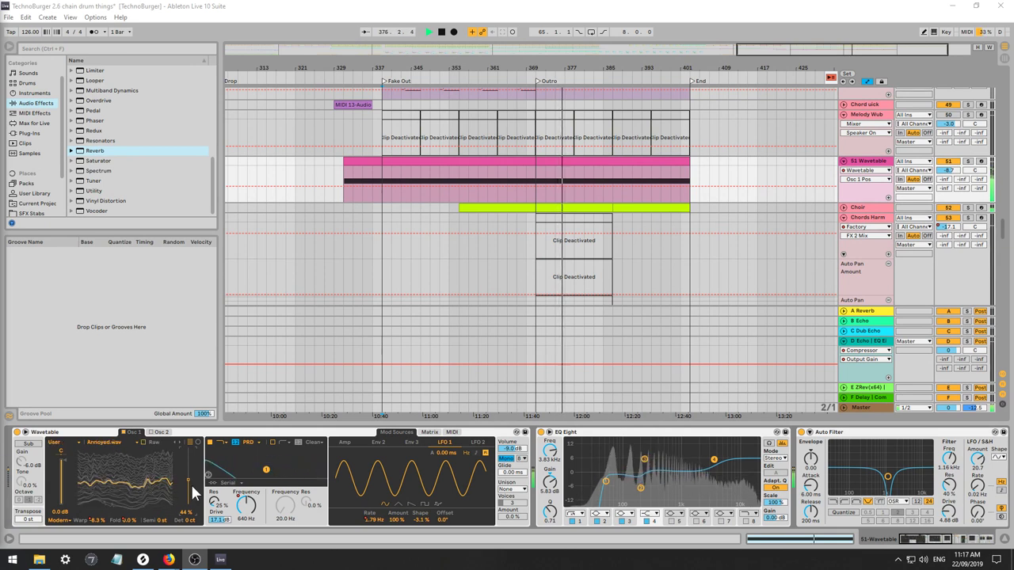
Drag the Osc 1 Pos automation lower, restart from bar 331, and delete the Warp and Fold automation.
{"action": "left_click_drag", "start_coordinate": [189, 482], "coordinate": [189, 503]}
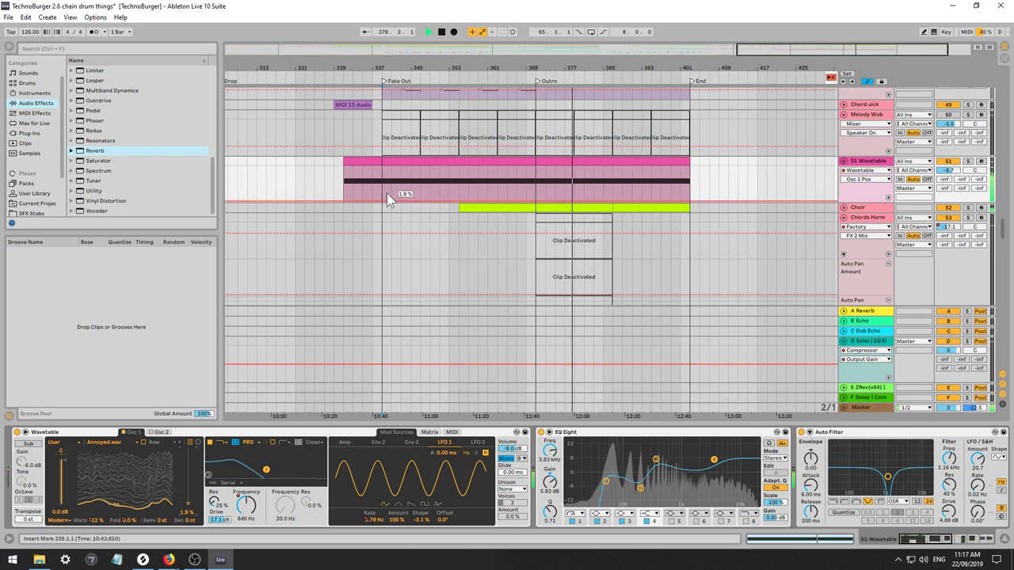
{"action": "left_click", "coordinate": [346, 196]}
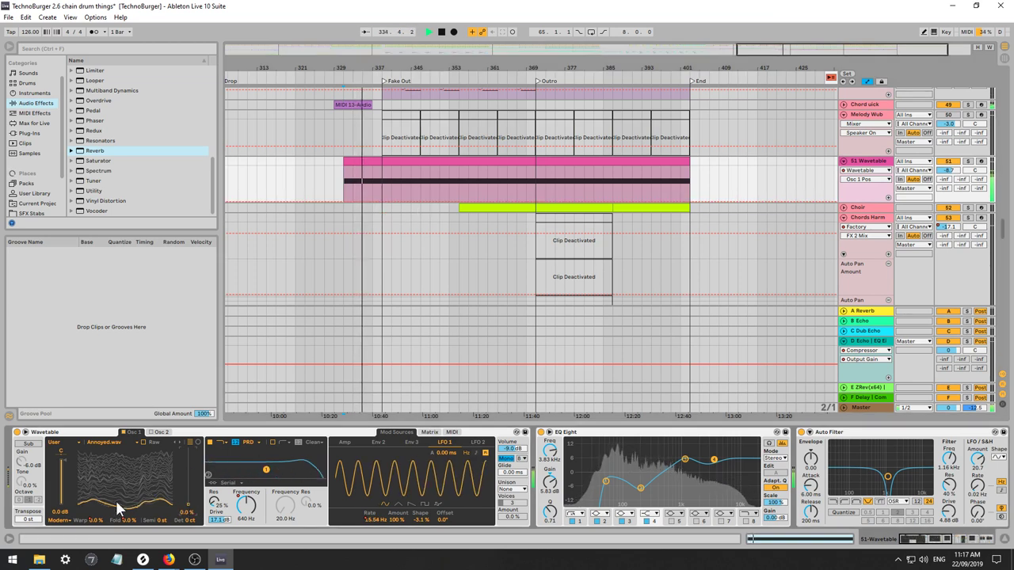
{"action": "right_click", "coordinate": [93, 522]}
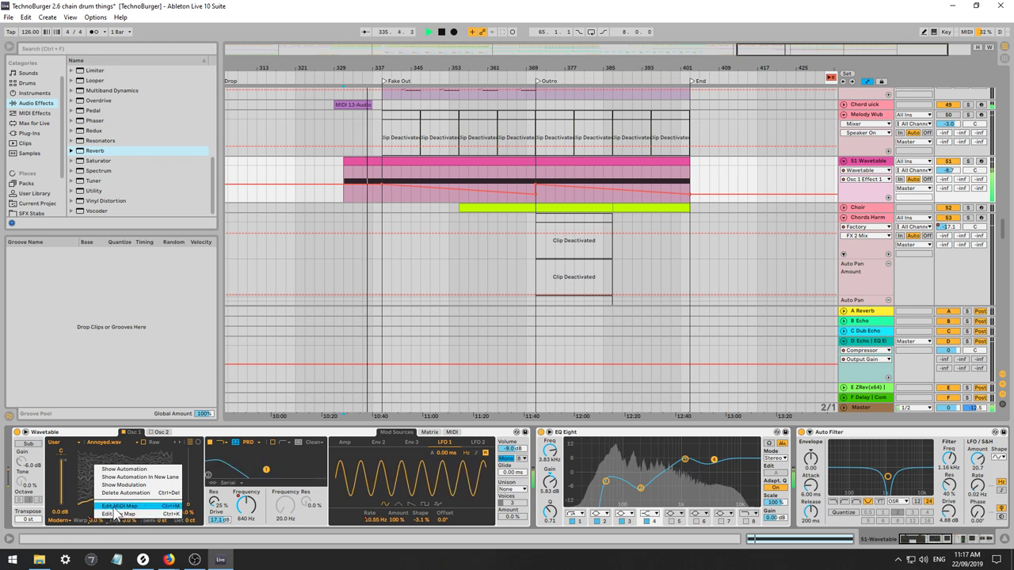
{"action": "left_click", "coordinate": [121, 493]}
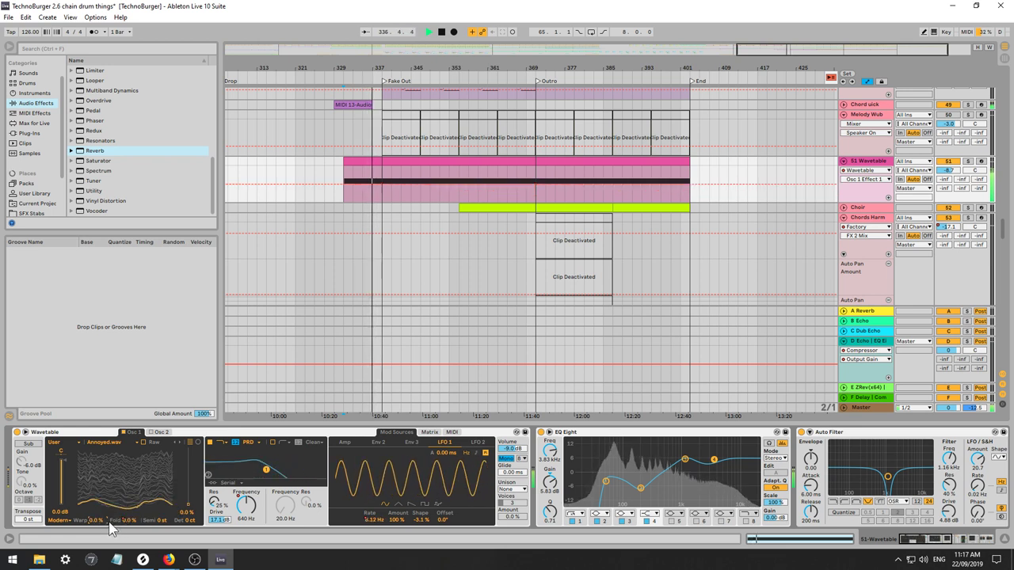
{"action": "right_click", "coordinate": [129, 519]}
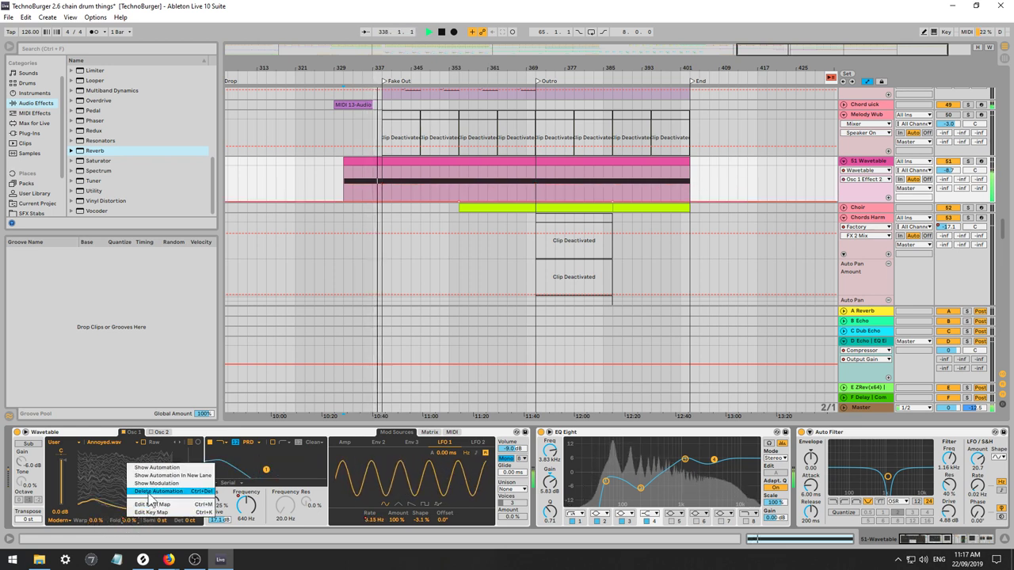
{"action": "left_click", "coordinate": [150, 491]}
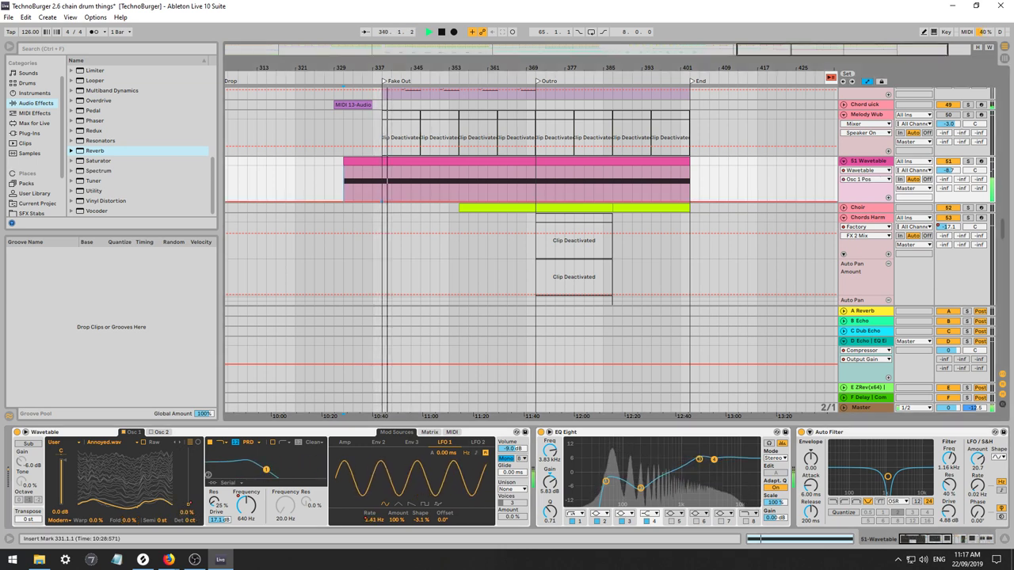
Drop the automation value to 0.0%, set Osc 1 position to 22%, and move playback start to bar 339.
{"action": "left_click_drag", "start_coordinate": [381, 202], "coordinate": [381, 202]}
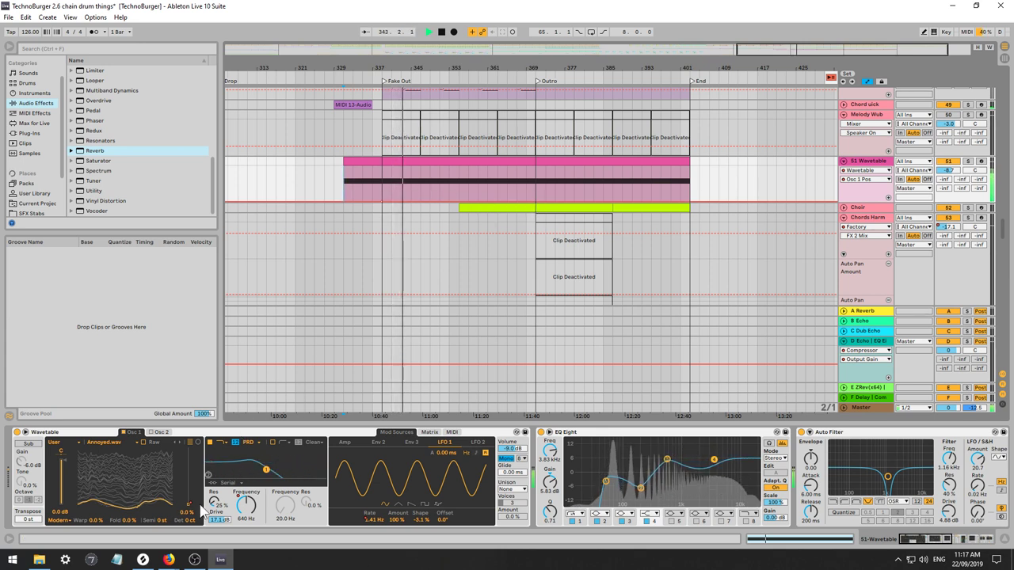
{"action": "mouse_move", "coordinate": [190, 517]}
{"action": "left_mouse_down"}
{"action": "mouse_move", "coordinate": [176, 447]}
{"action": "mouse_move", "coordinate": [175, 464]}
{"action": "left_mouse_up"}
{"action": "key", "text": "space"}
{"action": "left_click", "coordinate": [386, 168]}
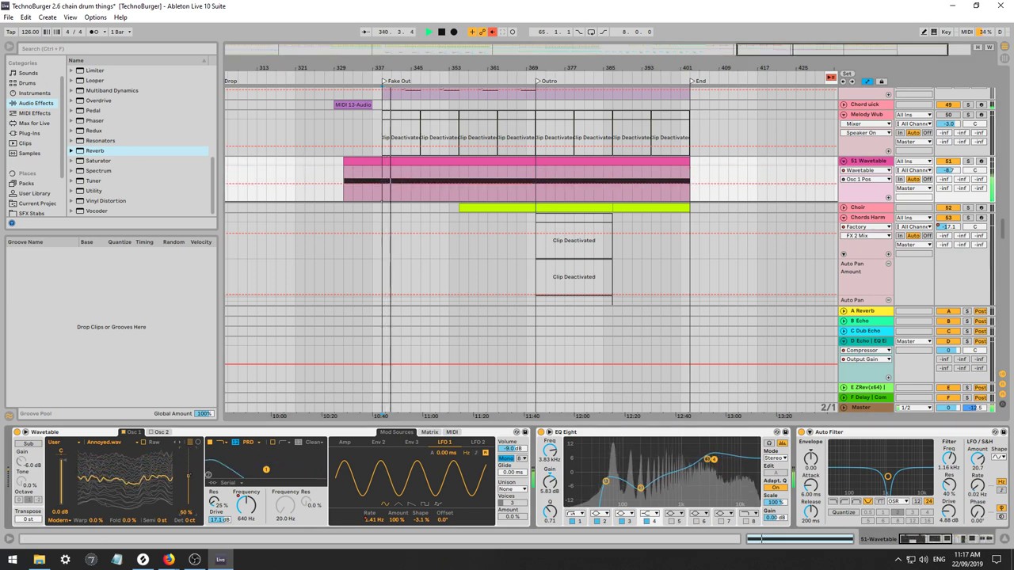
Audition Bitter, Enraged, Ferocious, Furious and Heated wavetables at varied positions, then solo S1 Wavetable.
{"action": "left_click", "coordinate": [180, 443]}
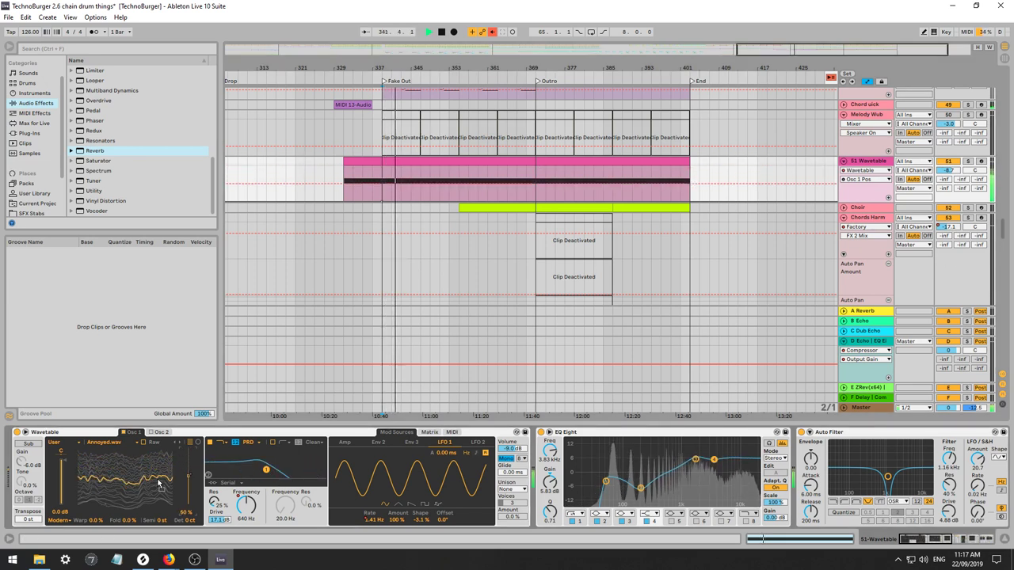
{"action": "left_click_drag", "start_coordinate": [190, 491], "coordinate": [196, 511]}
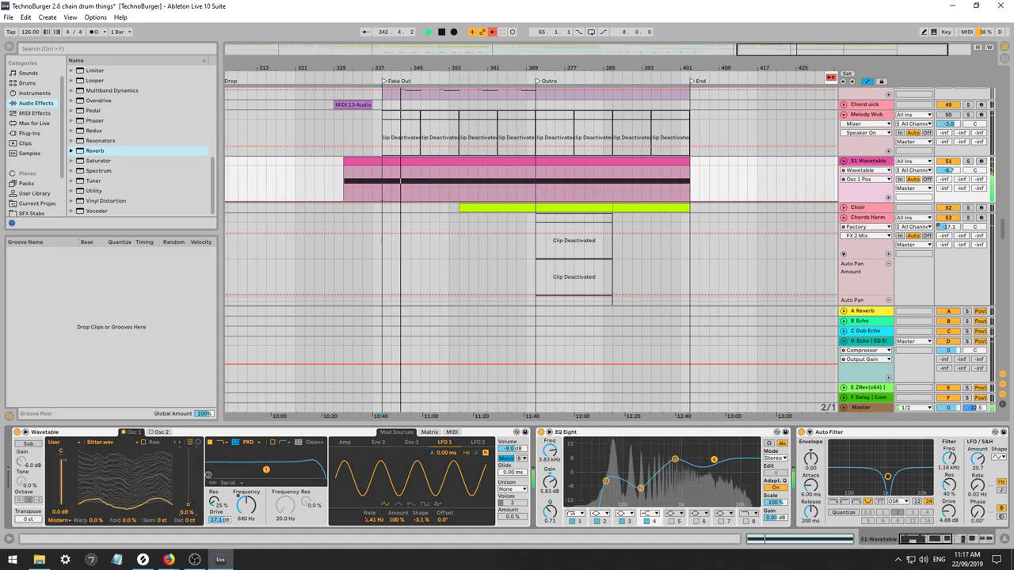
{"action": "left_click", "coordinate": [181, 443]}
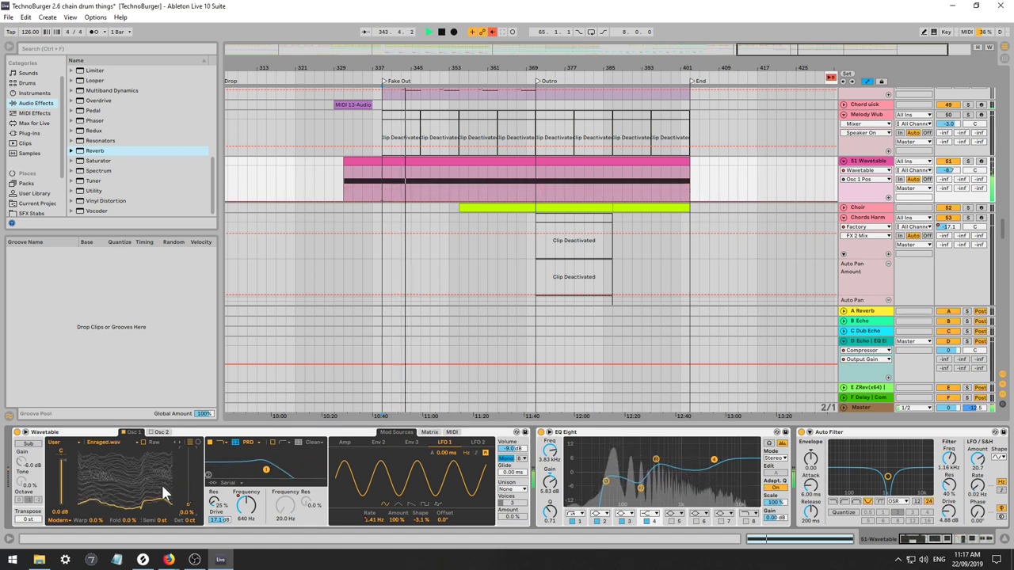
{"action": "left_click_drag", "start_coordinate": [188, 503], "coordinate": [188, 476]}
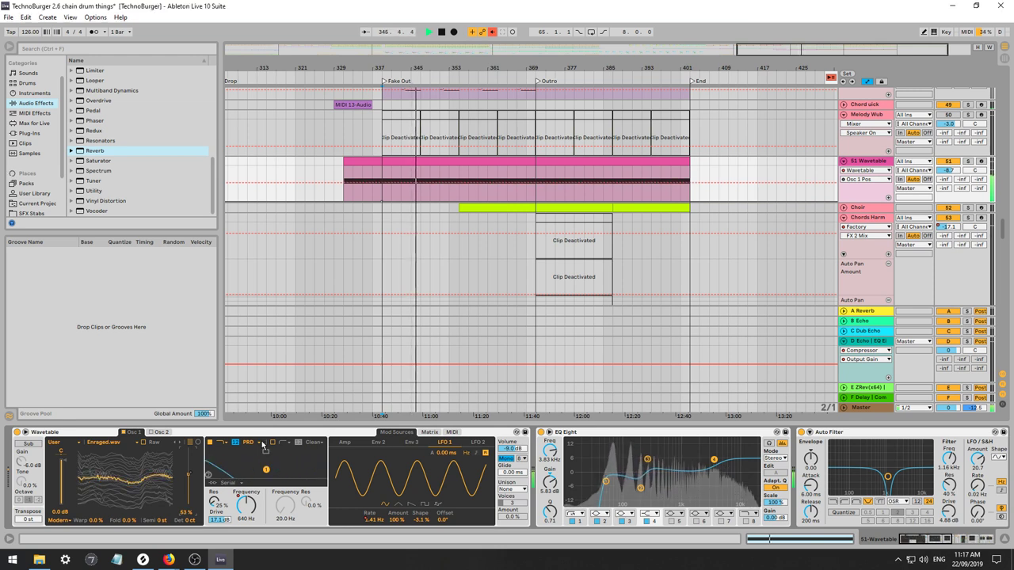
{"action": "left_click", "coordinate": [181, 442]}
{"action": "left_click_drag", "start_coordinate": [189, 485], "coordinate": [189, 449]}
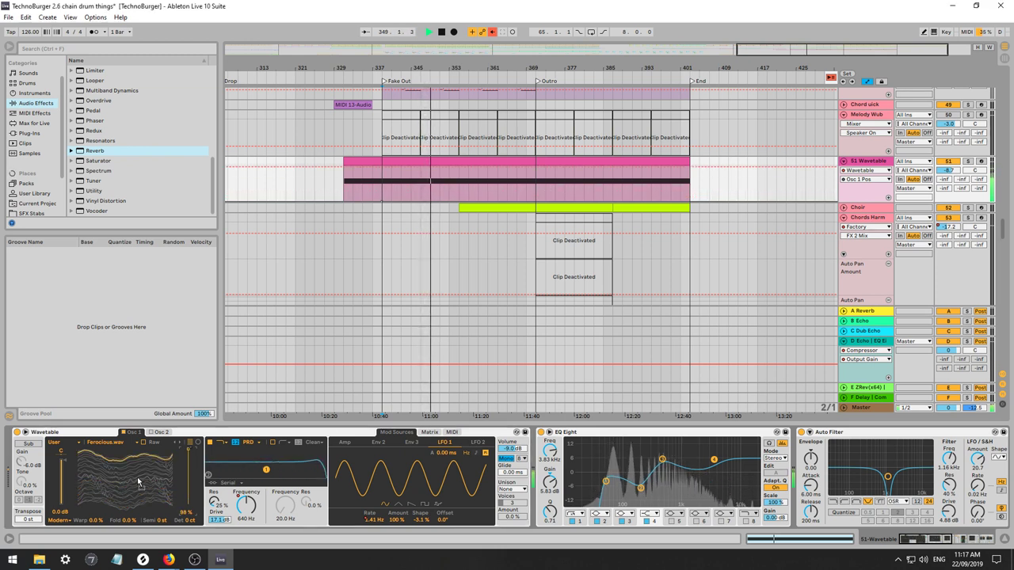
{"action": "left_click_drag", "start_coordinate": [137, 479], "coordinate": [132, 479]}
{"action": "left_click_drag", "start_coordinate": [191, 468], "coordinate": [194, 484]}
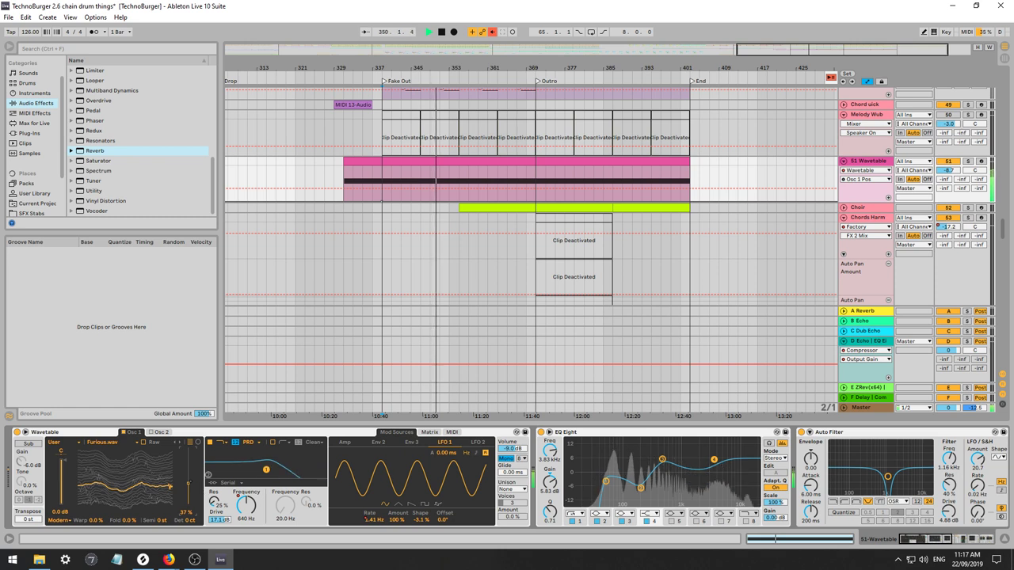
{"action": "left_click_drag", "start_coordinate": [349, 483], "coordinate": [147, 479]}
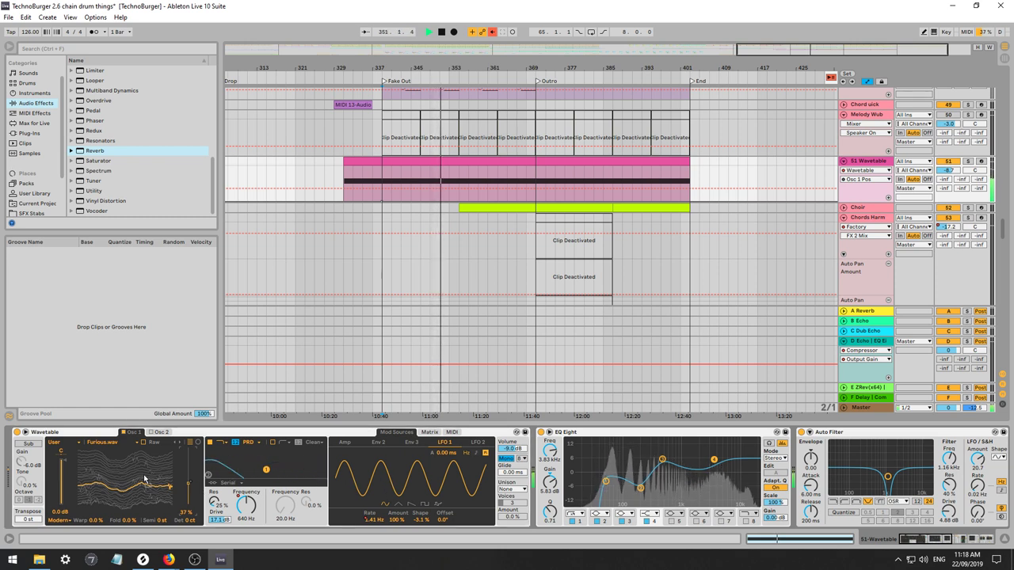
{"action": "left_click", "coordinate": [968, 161]}
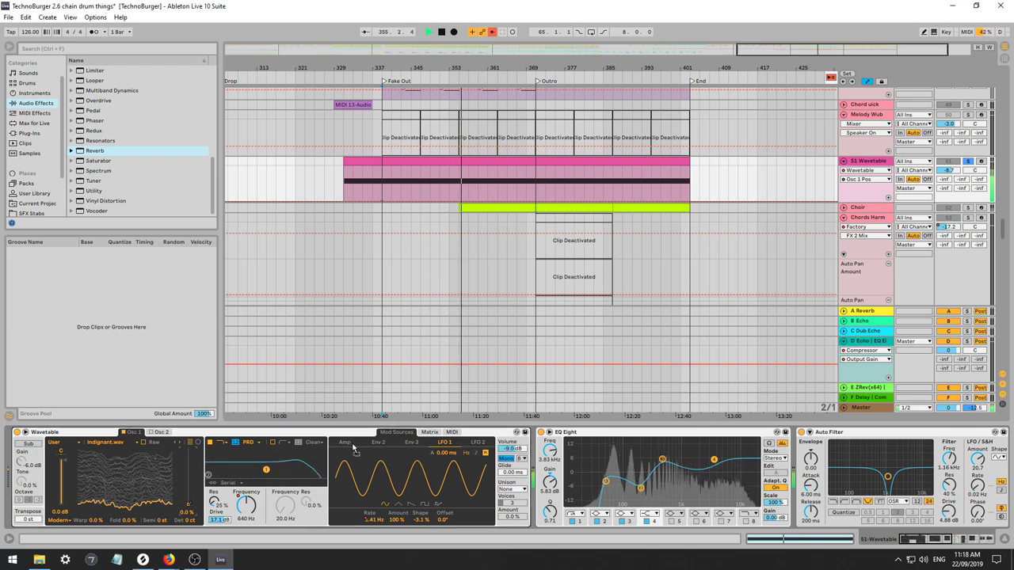
Show the Reverb DecayTime automation lane on the Wavetable track.
{"action": "left_click_drag", "start_coordinate": [916, 535], "coordinate": [993, 541]}
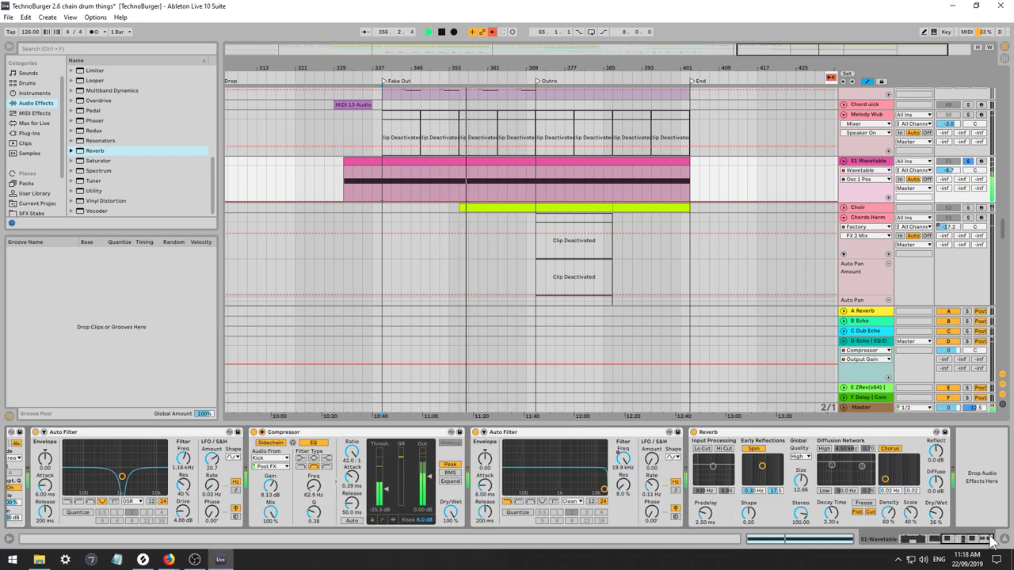
{"action": "left_click", "coordinate": [831, 515]}
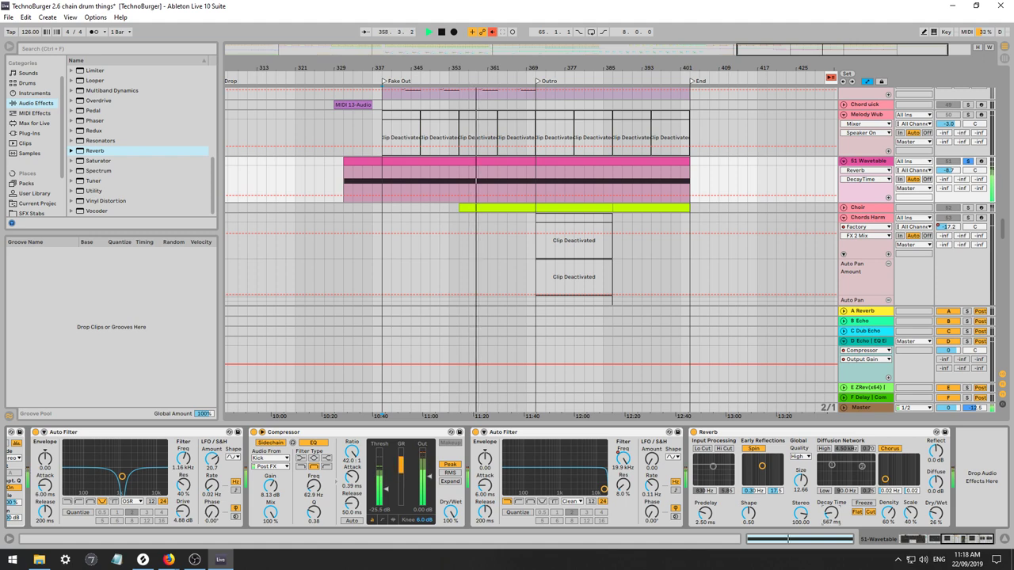
{"action": "left_click_drag", "start_coordinate": [954, 542], "coordinate": [895, 541]}
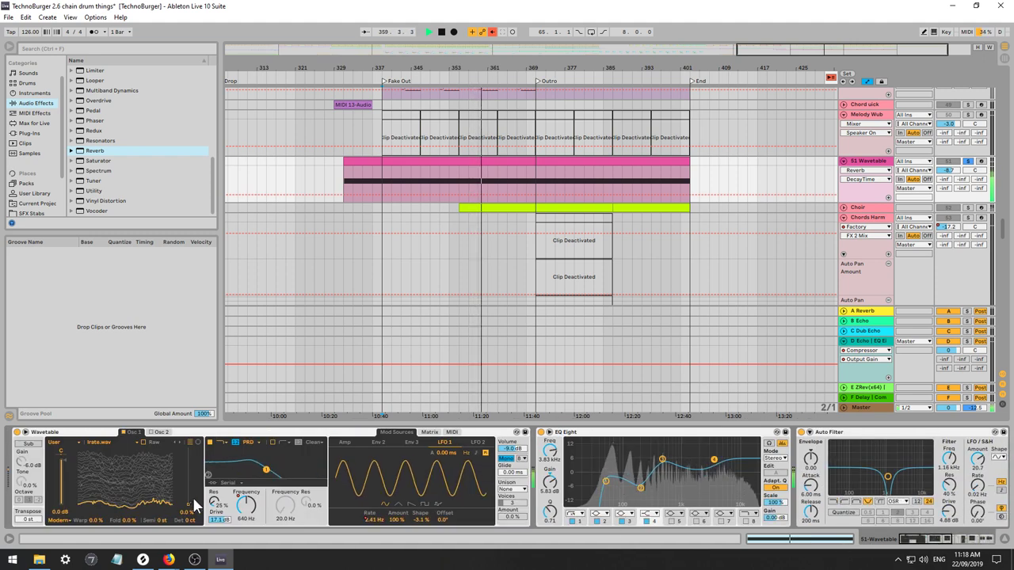
{"action": "left_click_drag", "start_coordinate": [188, 505], "coordinate": [189, 497]}
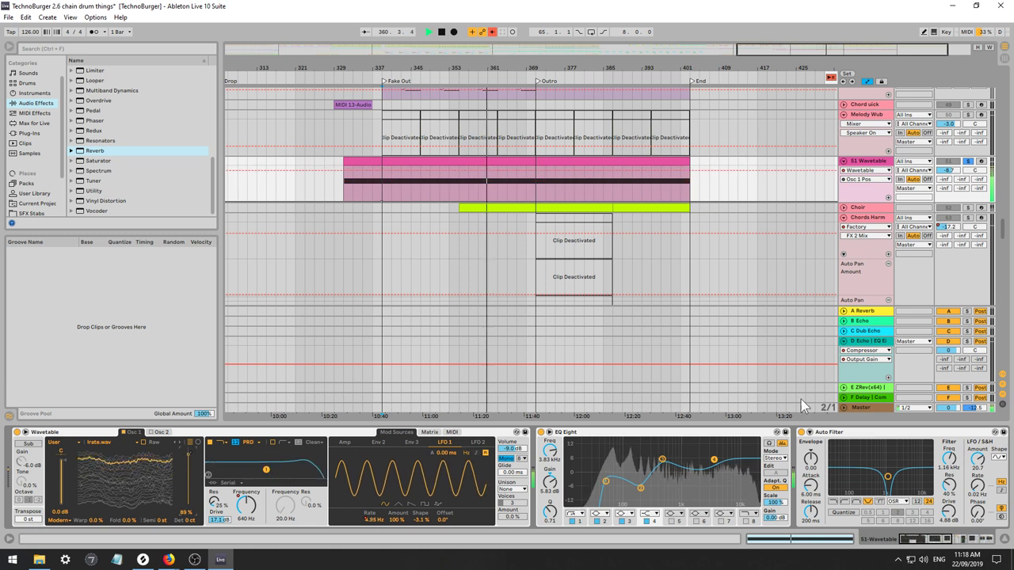
Audition Irritable, Offended and Outraged wavetables, restarting from bar 337 with position at 100%.
{"action": "left_click", "coordinate": [185, 442]}
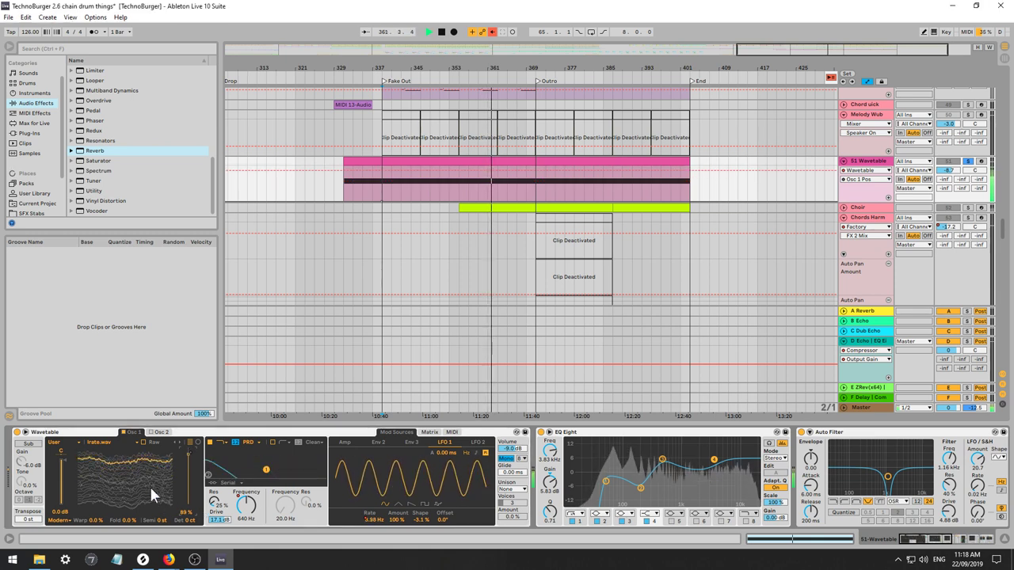
{"action": "left_click_drag", "start_coordinate": [184, 468], "coordinate": [183, 523]}
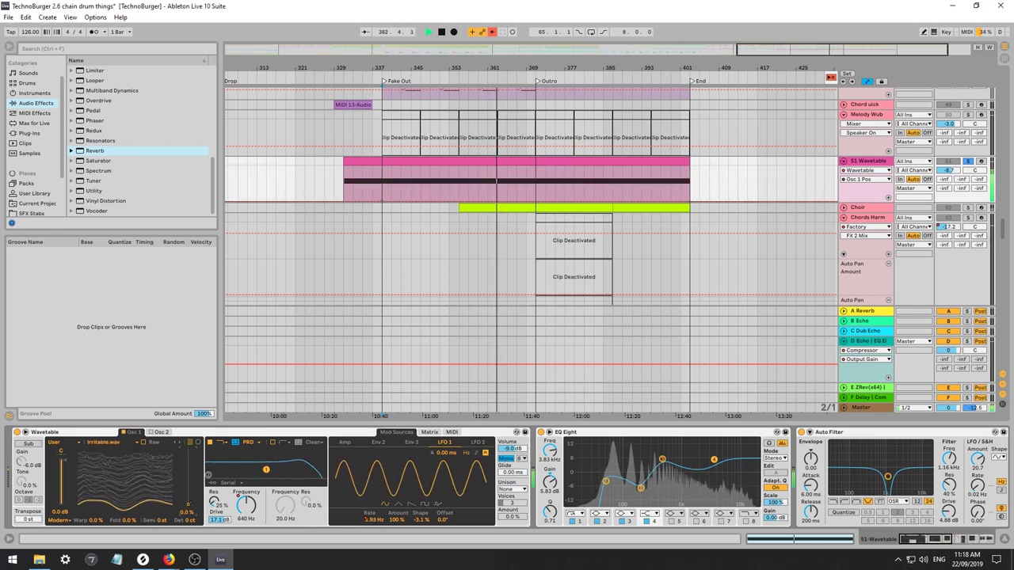
{"action": "left_click", "coordinate": [182, 442]}
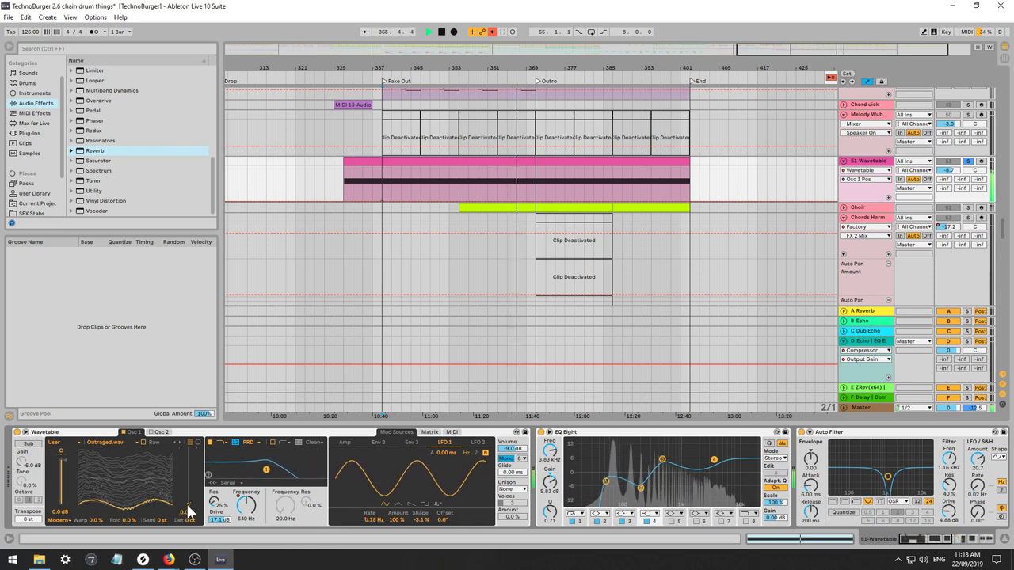
{"action": "left_click", "coordinate": [183, 442]}
{"action": "key", "text": "space"}
{"action": "key", "text": "space"}
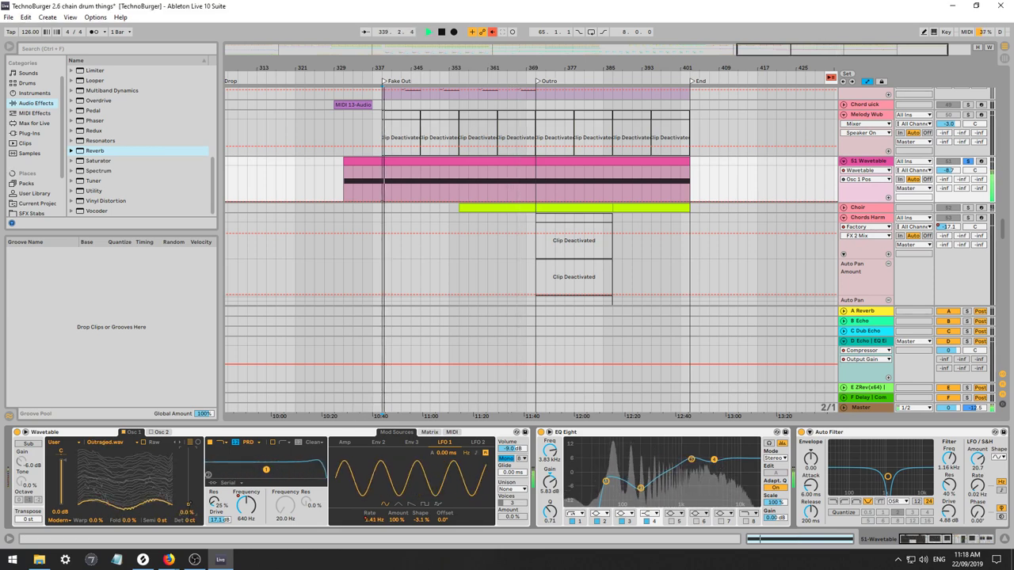
{"action": "key", "text": "Down"}
{"action": "key", "text": "space"}
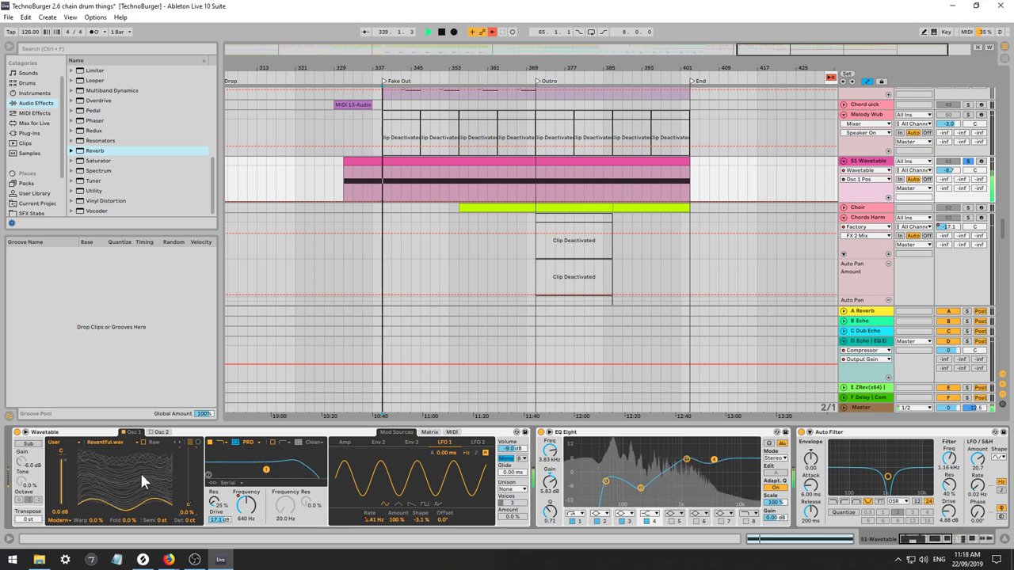
{"action": "left_click_drag", "start_coordinate": [188, 503], "coordinate": [189, 448]}
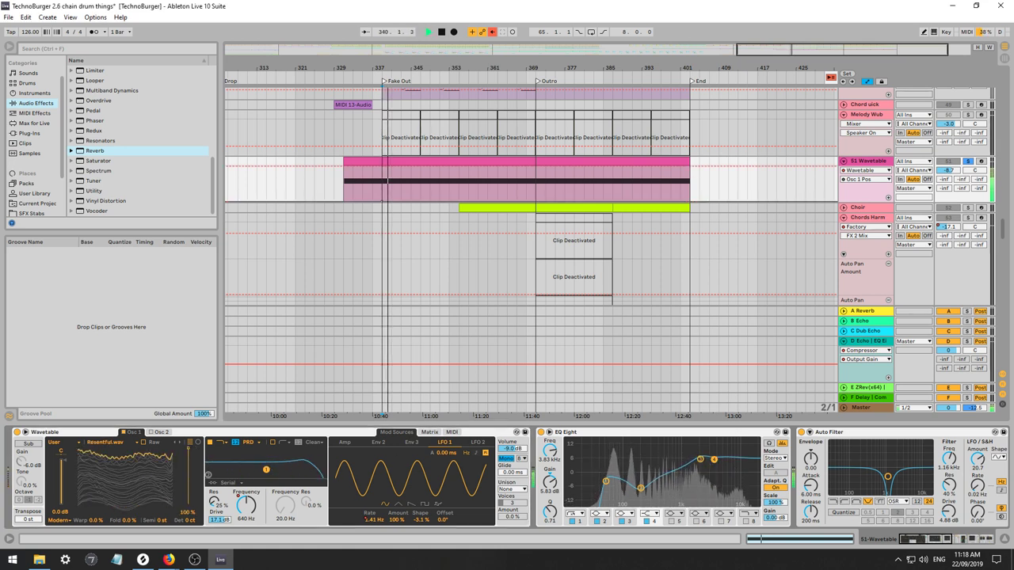
Audition Riled, Sulky, Uptight and Vexed, then settle Osc 1 on Annoyed.wav.
{"action": "left_click_drag", "start_coordinate": [1013, 475], "coordinate": [101, 479]}
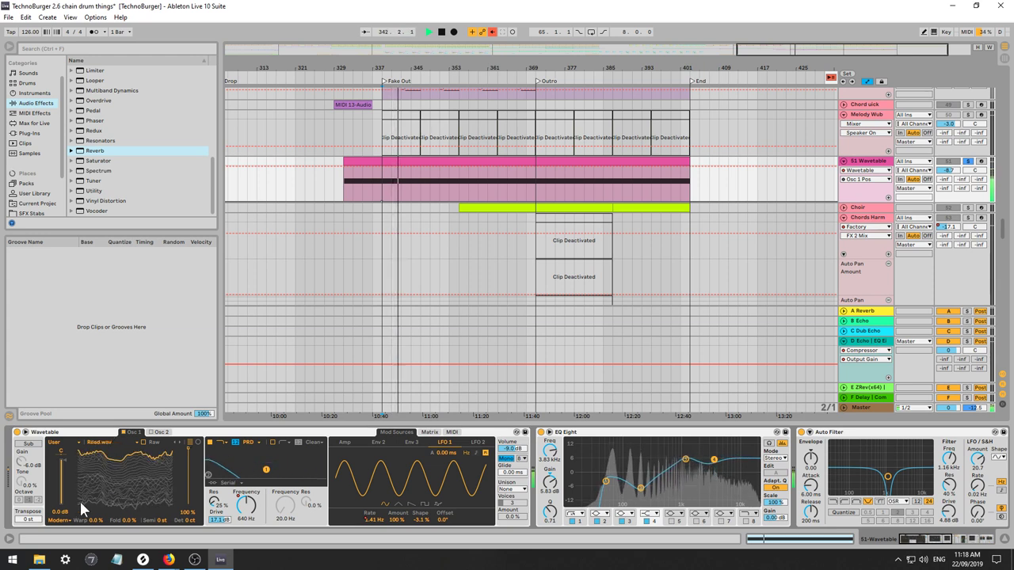
{"action": "left_click_drag", "start_coordinate": [175, 487], "coordinate": [174, 523]}
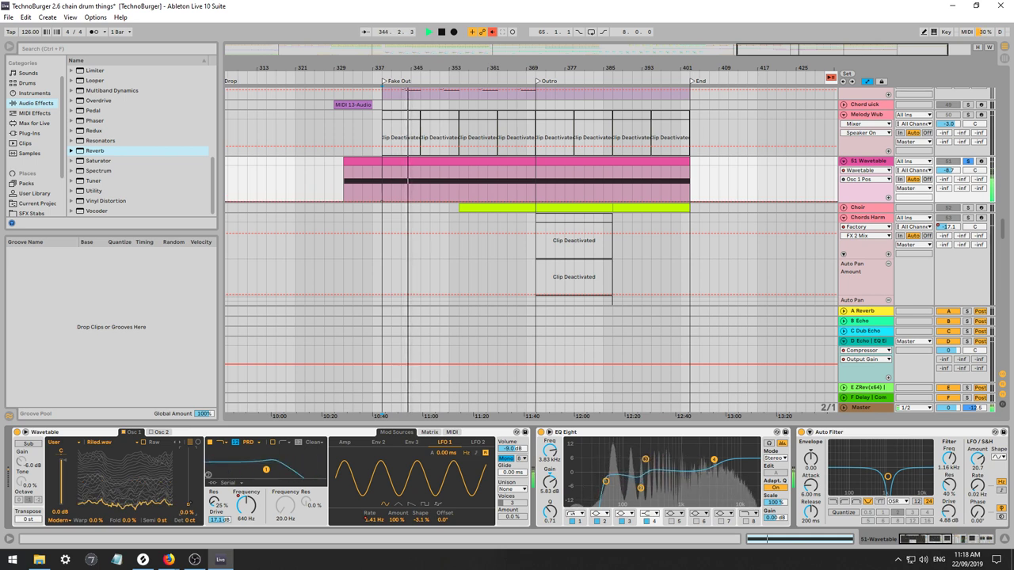
{"action": "left_click", "coordinate": [189, 489]}
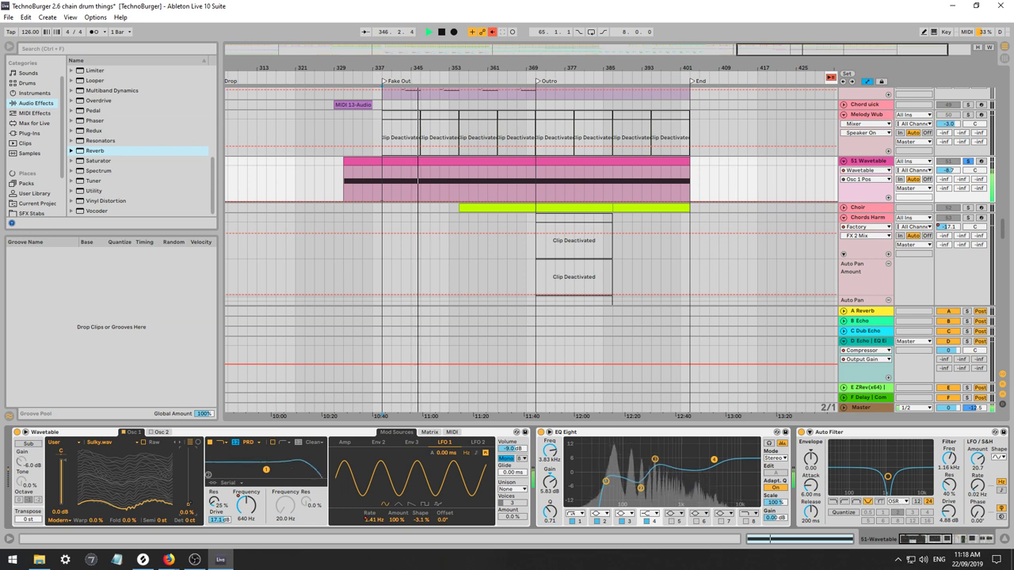
{"action": "left_click", "coordinate": [182, 443]}
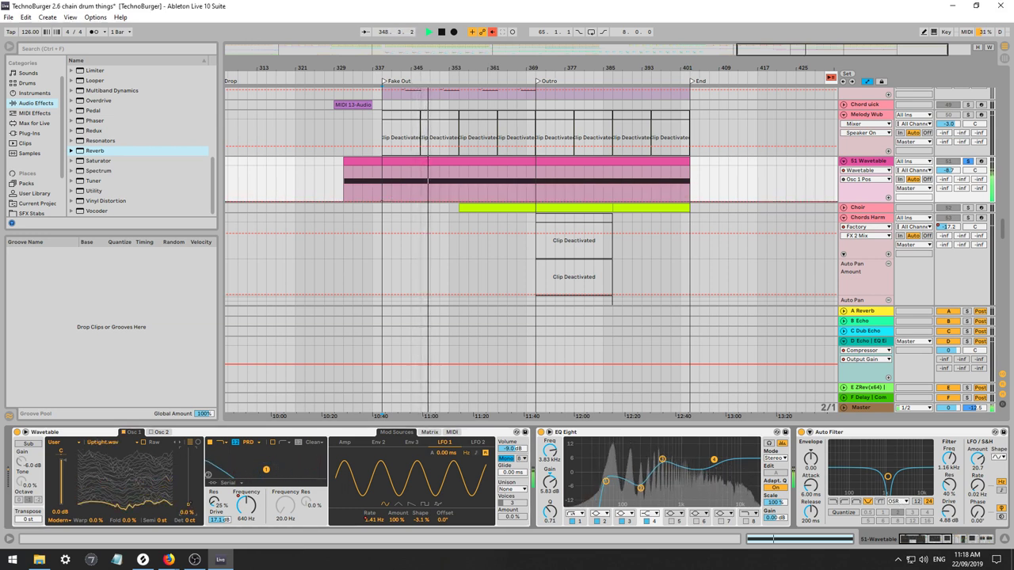
{"action": "left_click", "coordinate": [181, 442]}
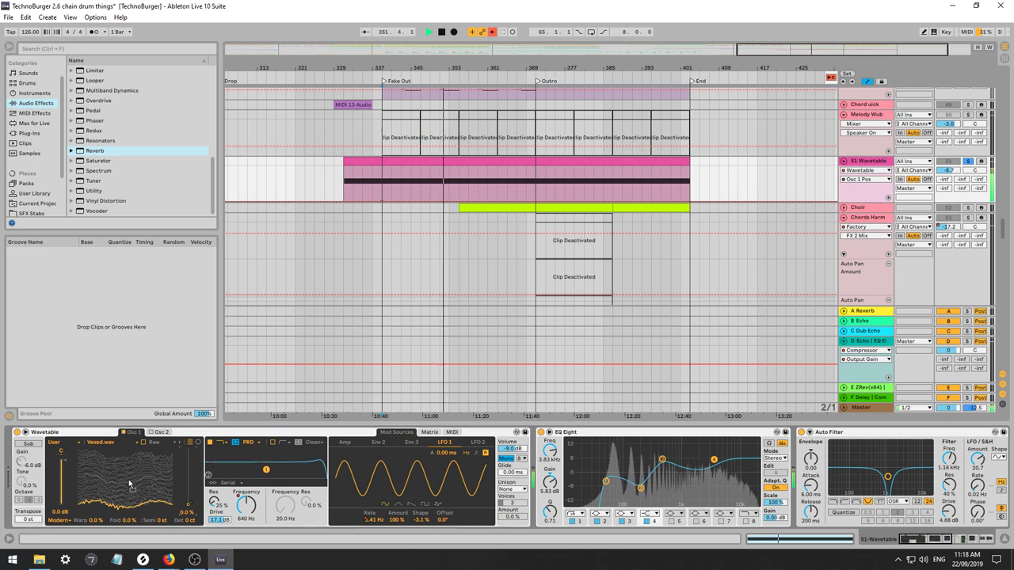
{"action": "left_click", "coordinate": [163, 503]}
{"action": "left_click_drag", "start_coordinate": [189, 505], "coordinate": [188, 488]}
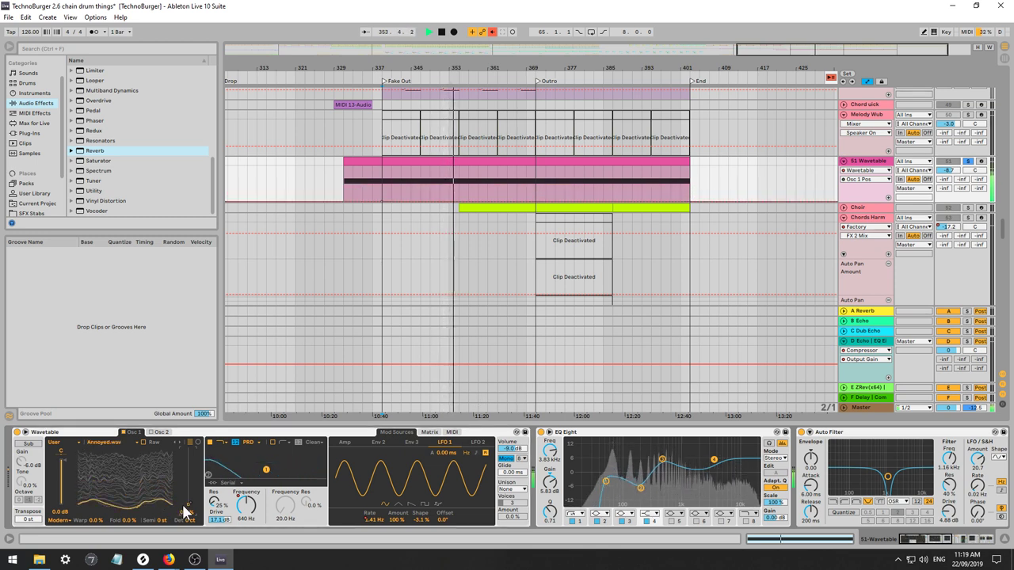
Enable Osc 2 at 67% position with Semi reset to 0 st, and set Osc 1 position to 9.3%.
{"action": "left_click", "coordinate": [150, 432]}
{"action": "left_click", "coordinate": [149, 431]}
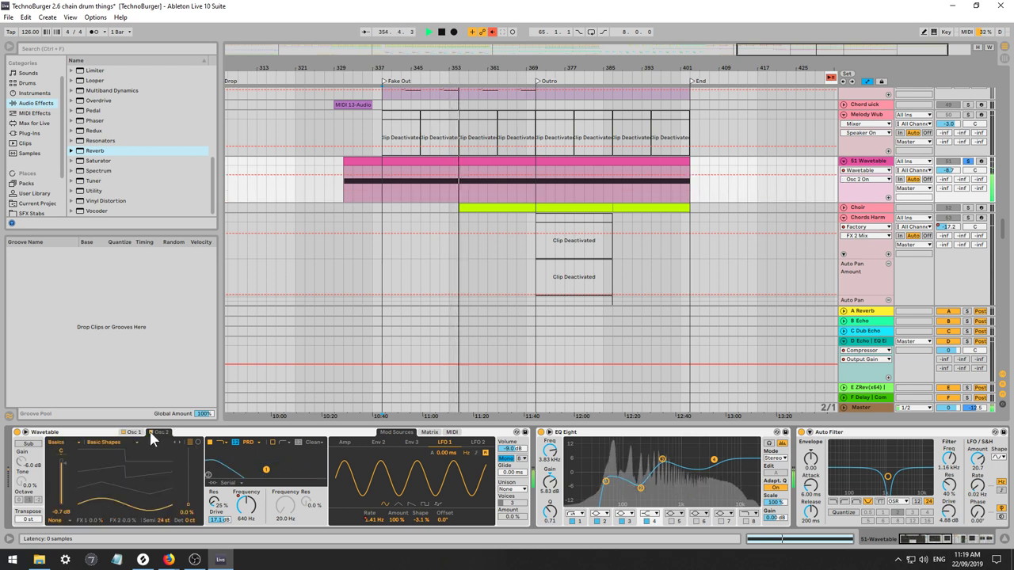
{"action": "left_click_drag", "start_coordinate": [191, 474], "coordinate": [191, 462]}
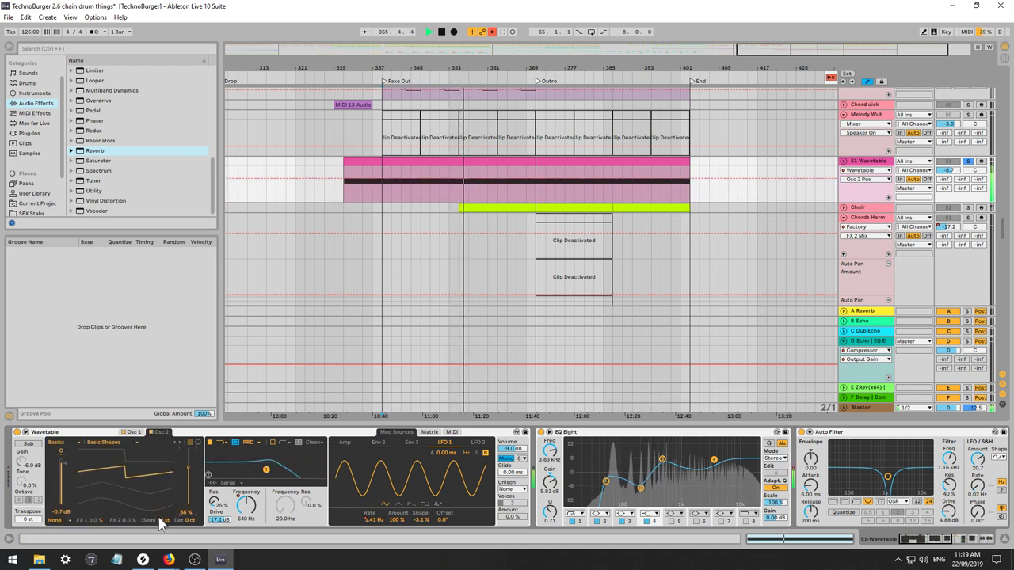
{"action": "double_click", "coordinate": [164, 521]}
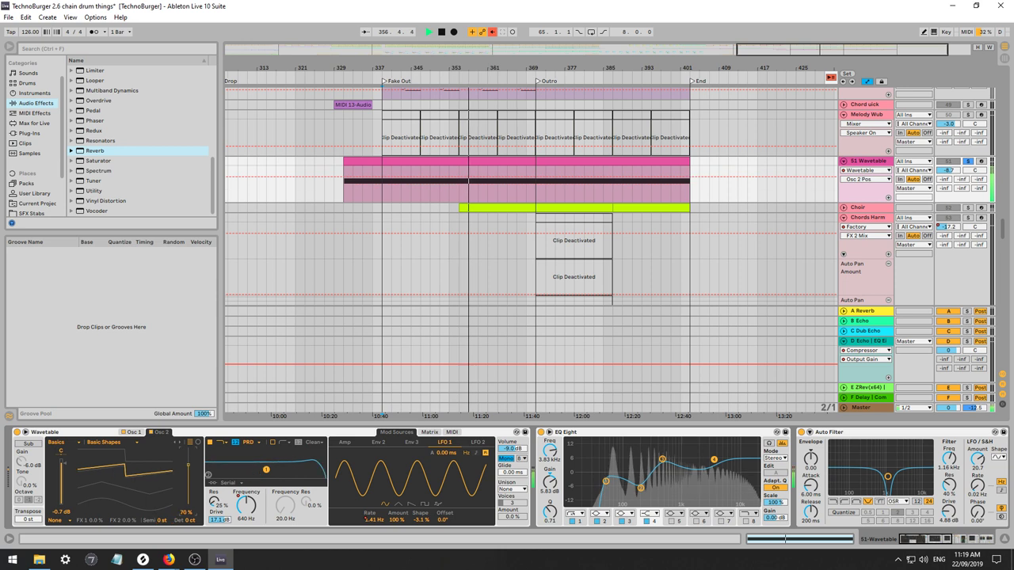
{"action": "left_click", "coordinate": [140, 432]}
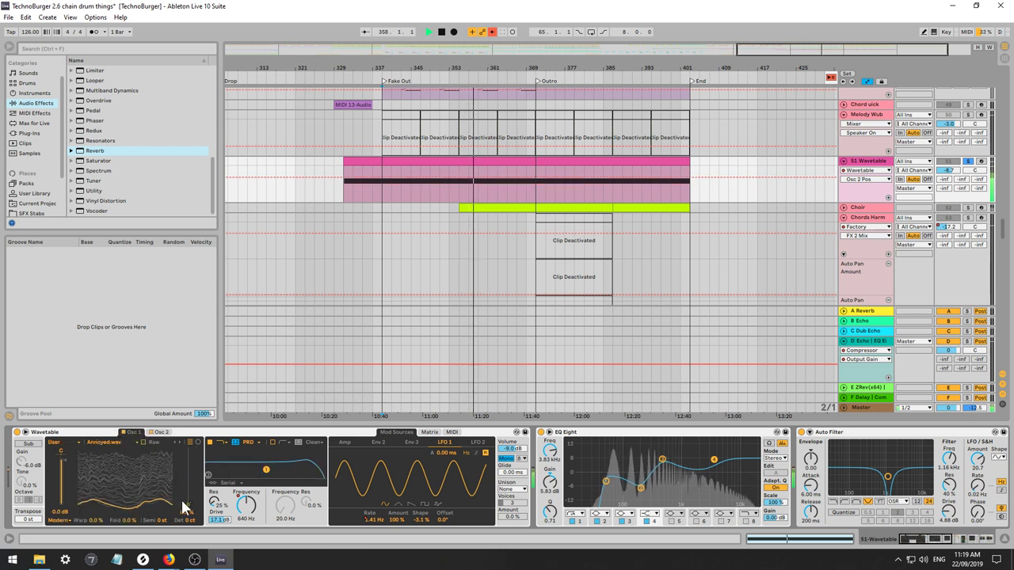
{"action": "mouse_move", "coordinate": [187, 504]}
{"action": "left_mouse_down"}
{"action": "mouse_move", "coordinate": [188, 463]}
{"action": "mouse_move", "coordinate": [188, 504]}
{"action": "left_mouse_up"}
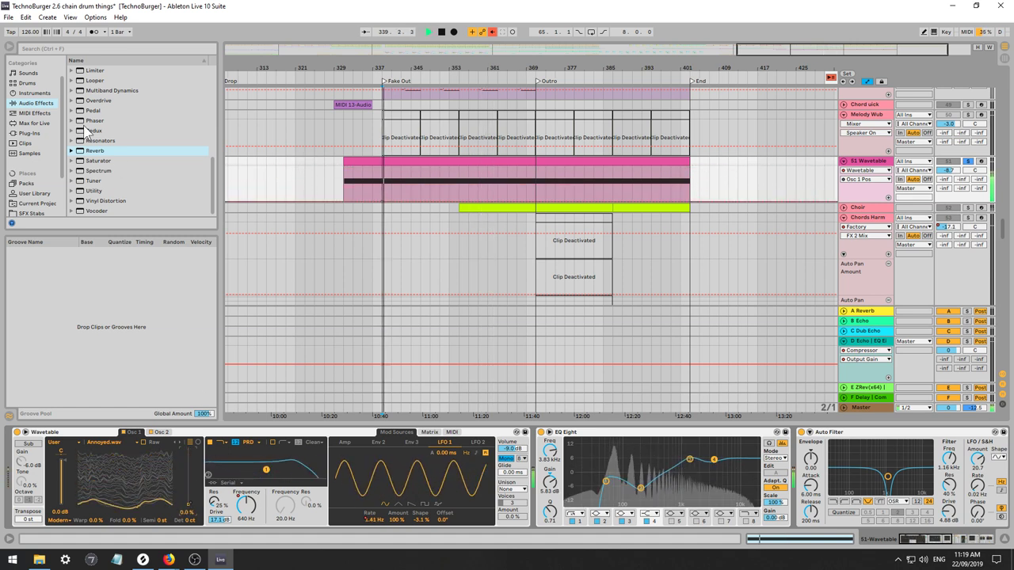
Insert Guitar Rig 5 from Plug-ins between Wavetable and EQ Eight, then show its LFO 1 Rate automation.
{"action": "left_click", "coordinate": [28, 134]}
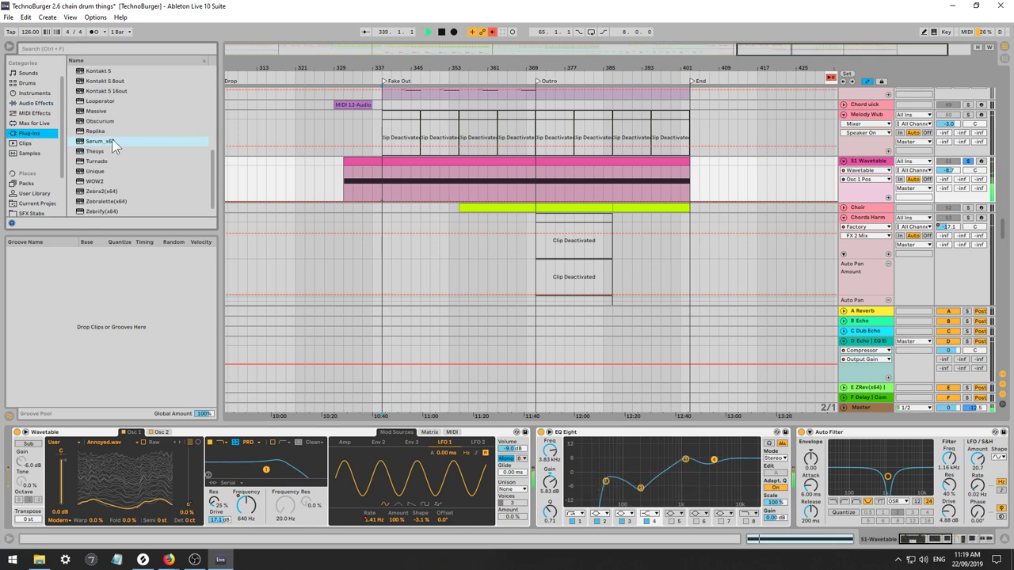
{"action": "scroll", "coordinate": [145, 144], "scroll_direction": "down", "scroll_amount": 3}
{"action": "scroll", "coordinate": [145, 144], "scroll_direction": "up", "scroll_amount": 2}
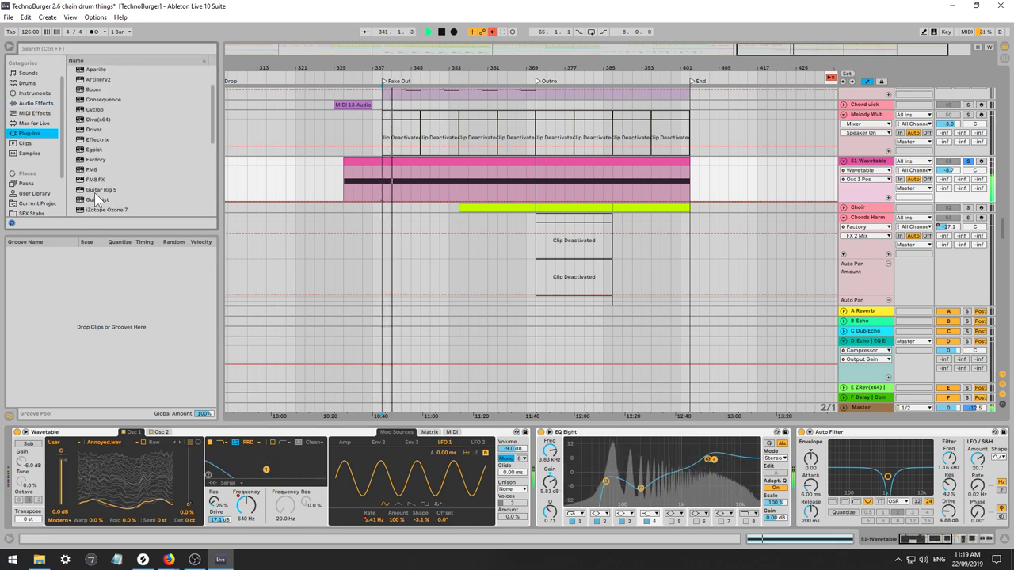
{"action": "left_click", "coordinate": [92, 191]}
{"action": "left_click_drag", "start_coordinate": [666, 353], "coordinate": [541, 461]}
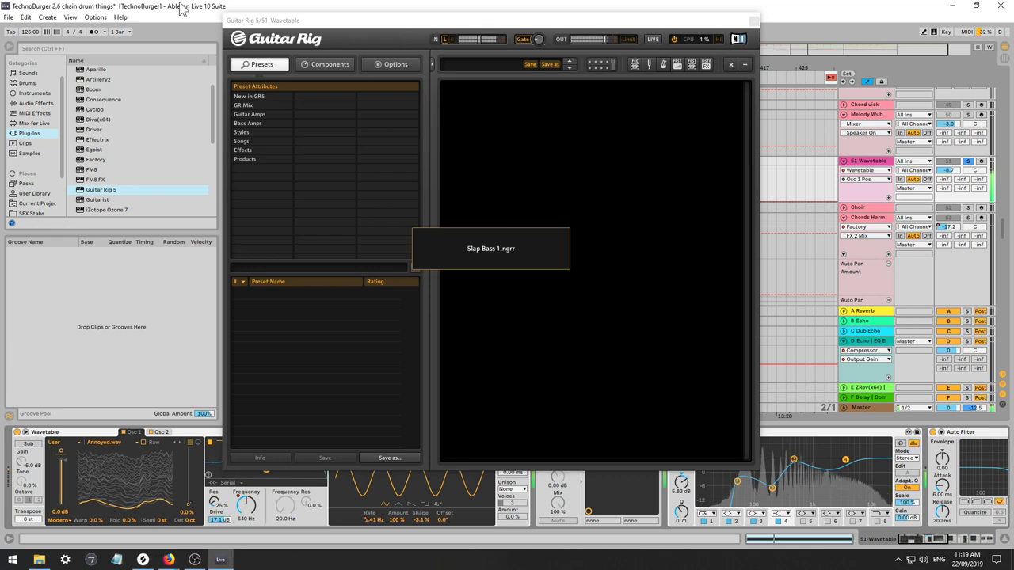
{"action": "left_click_drag", "start_coordinate": [279, 15], "coordinate": [1013, 95]}
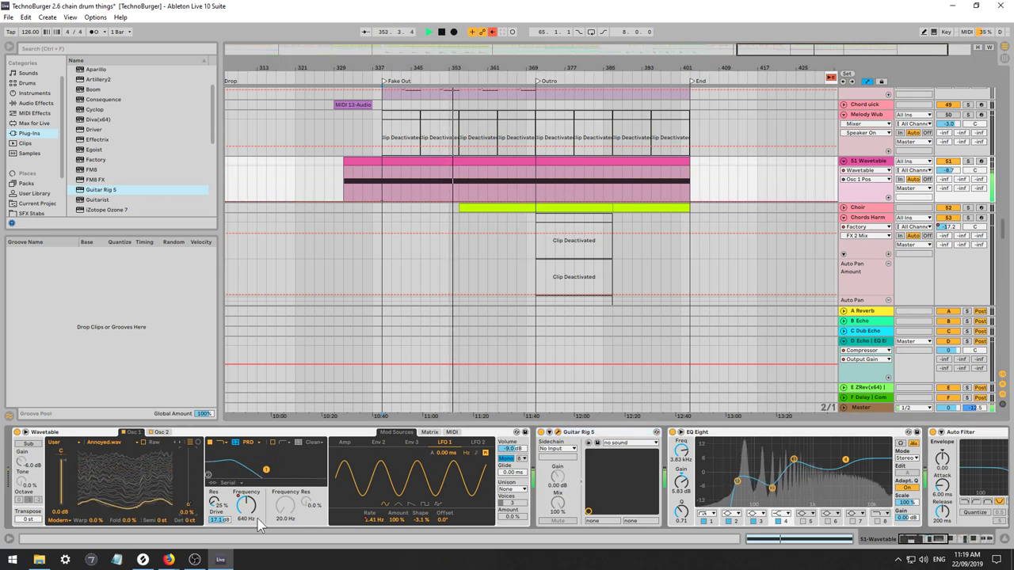
{"action": "left_click", "coordinate": [374, 520]}
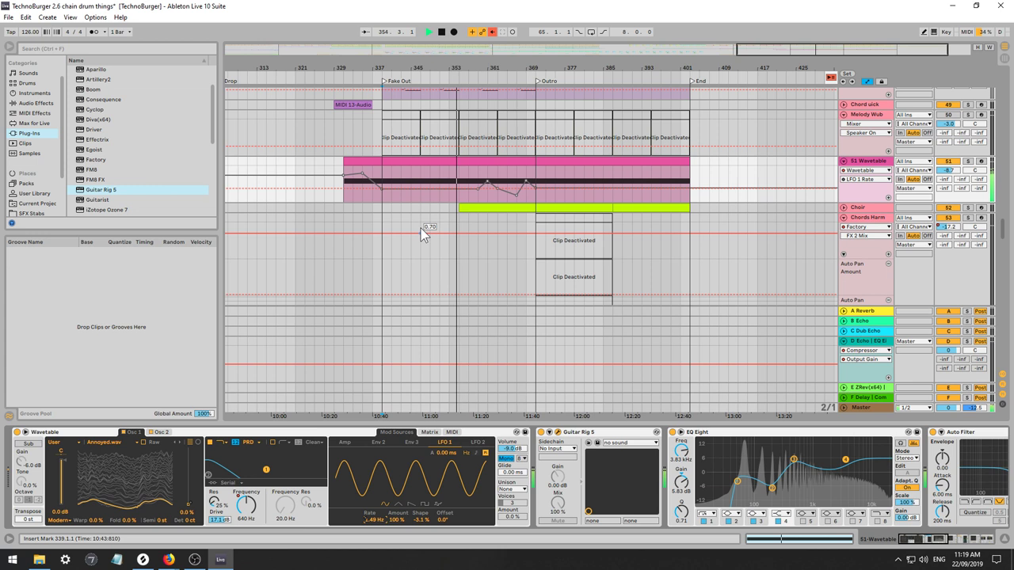
Re-enable automation, shape LFO 1 Rate into a 9.98 Hz peak near bars 361–369, and delete the Choir clip.
{"action": "left_click", "coordinate": [492, 32]}
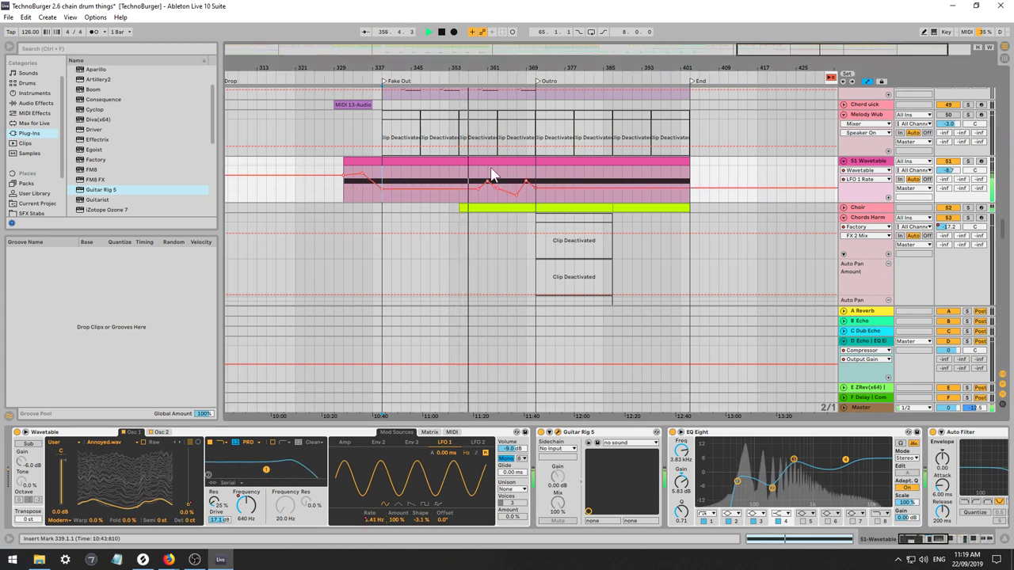
{"action": "left_click_drag", "start_coordinate": [486, 175], "coordinate": [520, 177]}
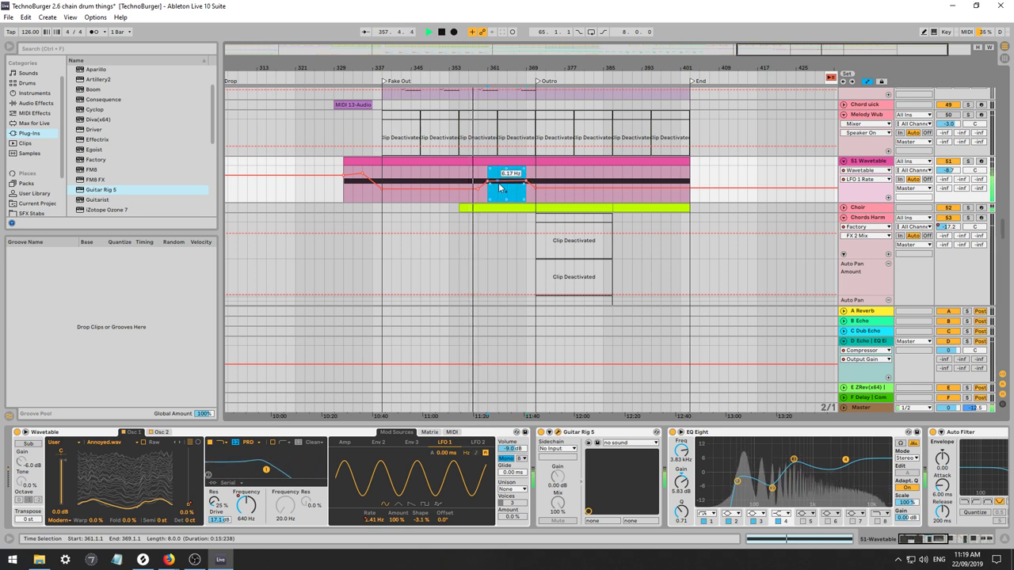
{"action": "left_click", "coordinate": [728, 179]}
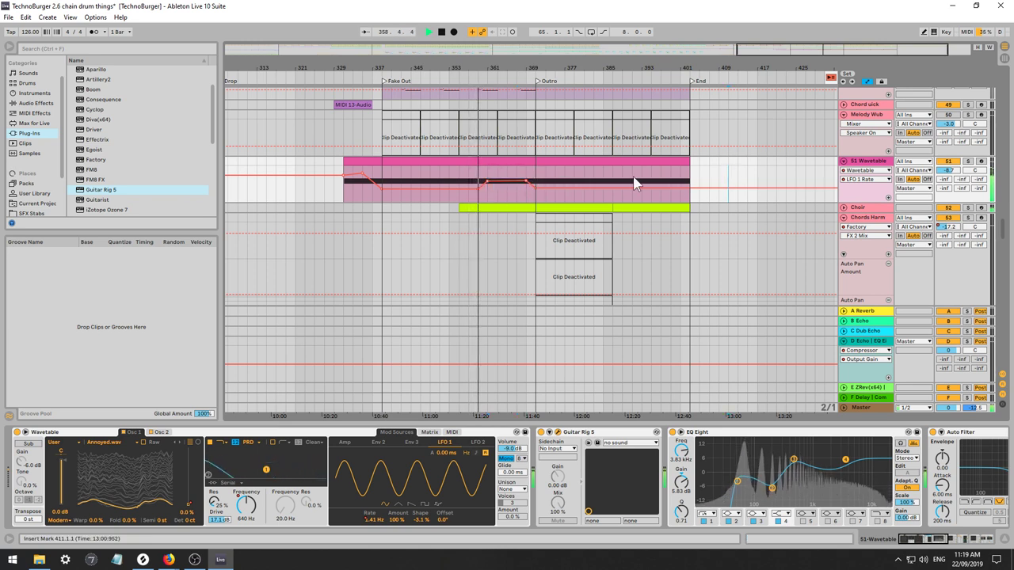
{"action": "left_click_drag", "start_coordinate": [487, 181], "coordinate": [507, 173]}
{"action": "left_click", "coordinate": [527, 183]}
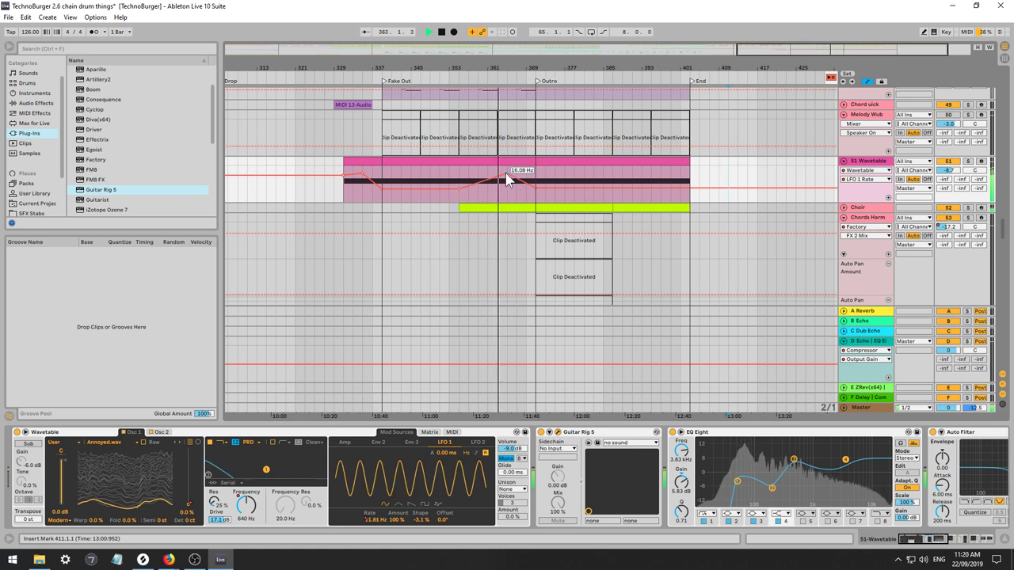
{"action": "left_click_drag", "start_coordinate": [507, 174], "coordinate": [500, 180]}
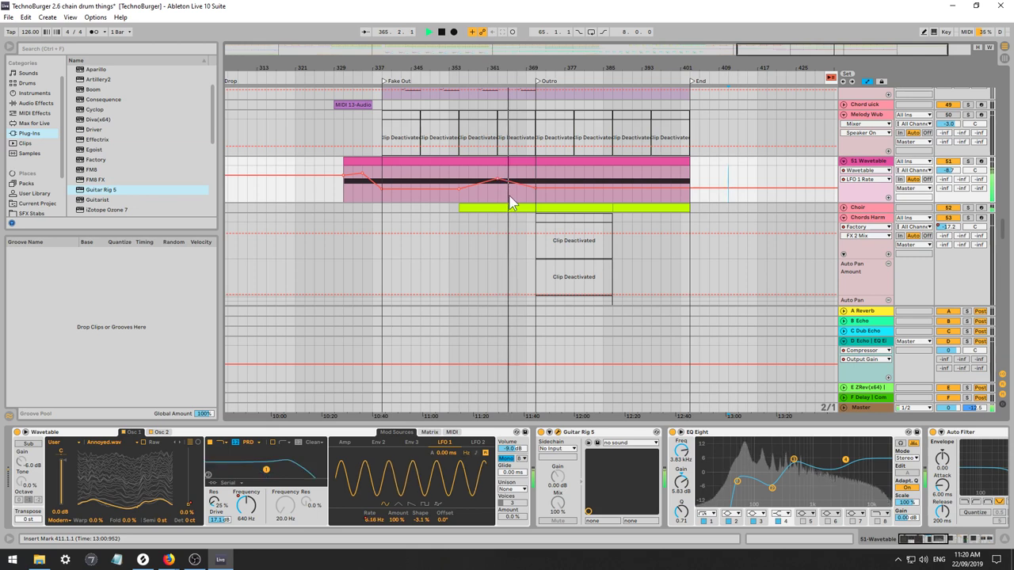
{"action": "left_click", "coordinate": [501, 207]}
{"action": "key", "text": "Delete"}
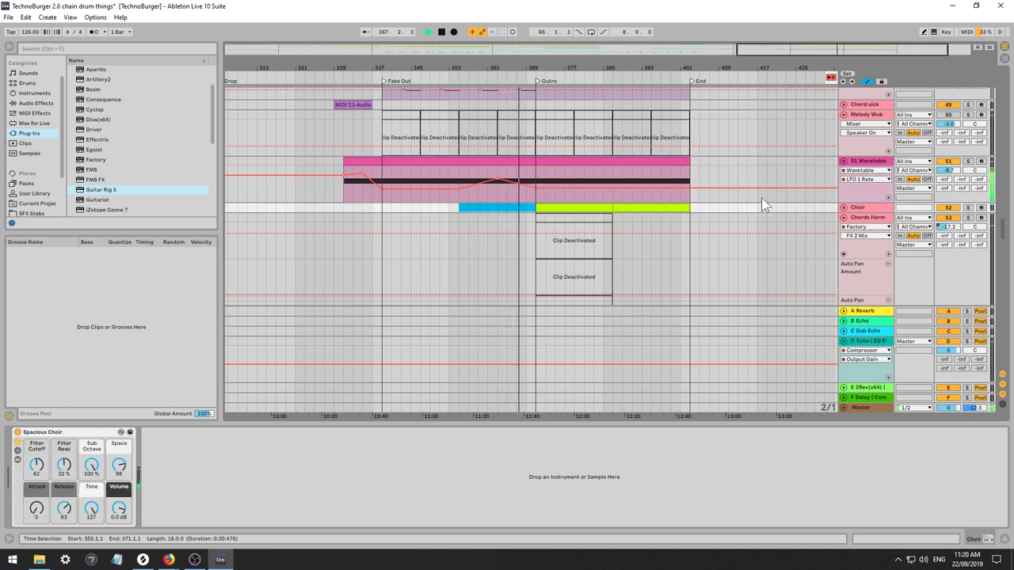
Set the Pitch Bend amount to 12 in Wavetable's MIDI modulation matrix and restart playback.
{"action": "left_click", "coordinate": [872, 162]}
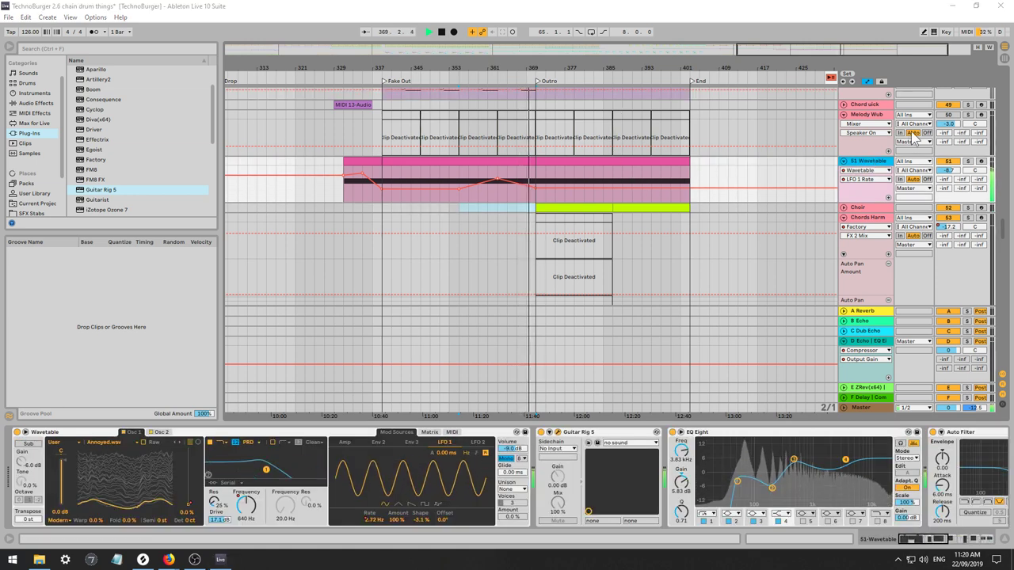
{"action": "scroll", "coordinate": [1003, 232], "scroll_direction": "up", "scroll_amount": 3}
{"action": "scroll", "coordinate": [1003, 232], "scroll_direction": "down", "scroll_amount": 2}
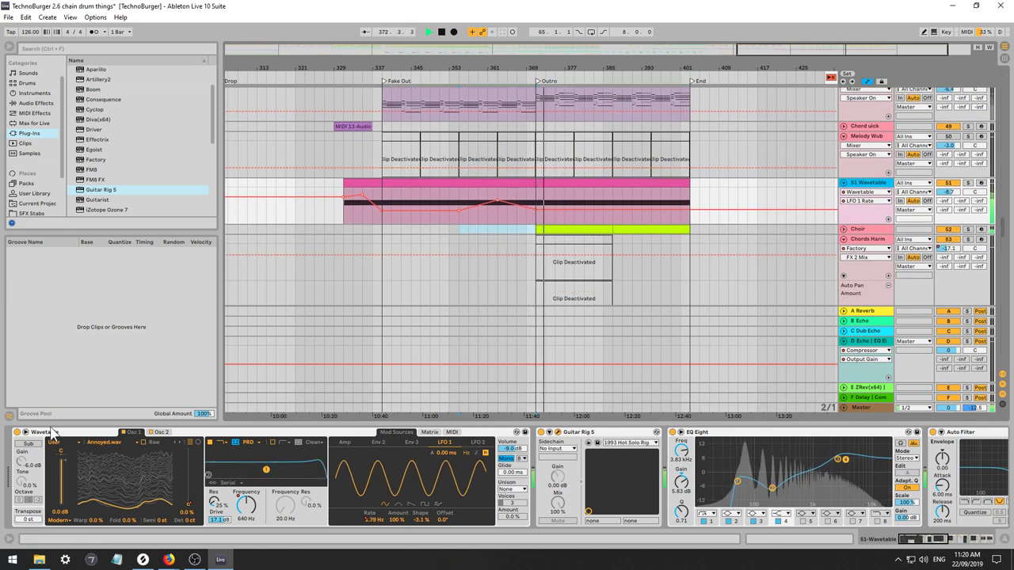
{"action": "left_click", "coordinate": [430, 431]}
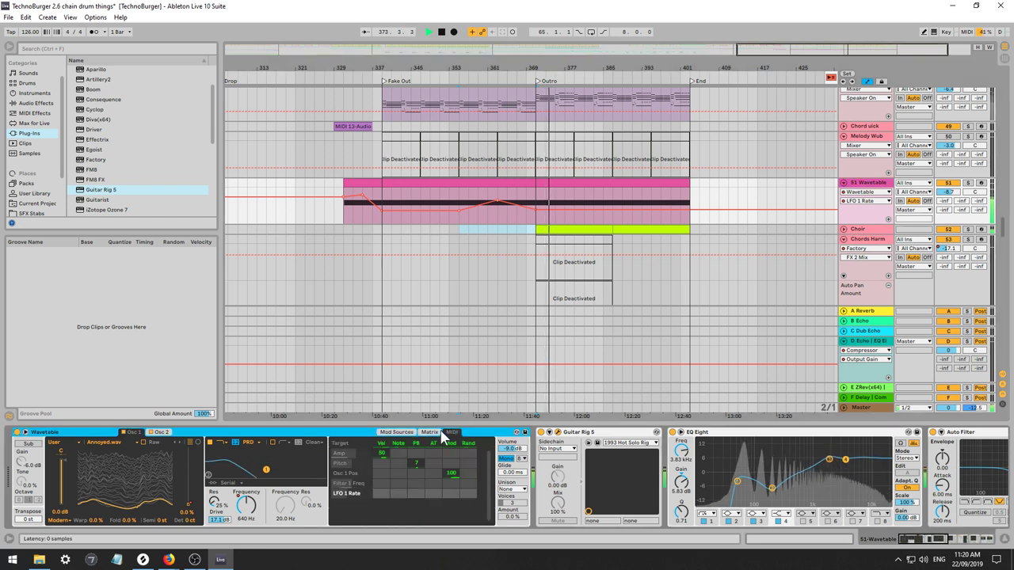
{"action": "left_click", "coordinate": [451, 432]}
{"action": "left_click_drag", "start_coordinate": [415, 464], "coordinate": [417, 461]}
{"action": "key", "text": "space"}
{"action": "key", "text": "space"}
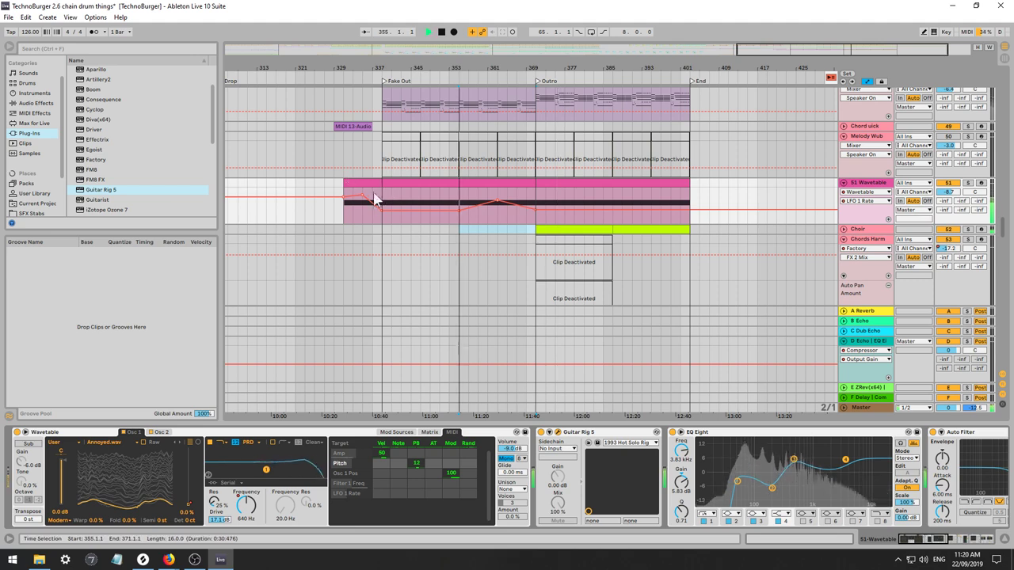
{"action": "left_click", "coordinate": [525, 181]}
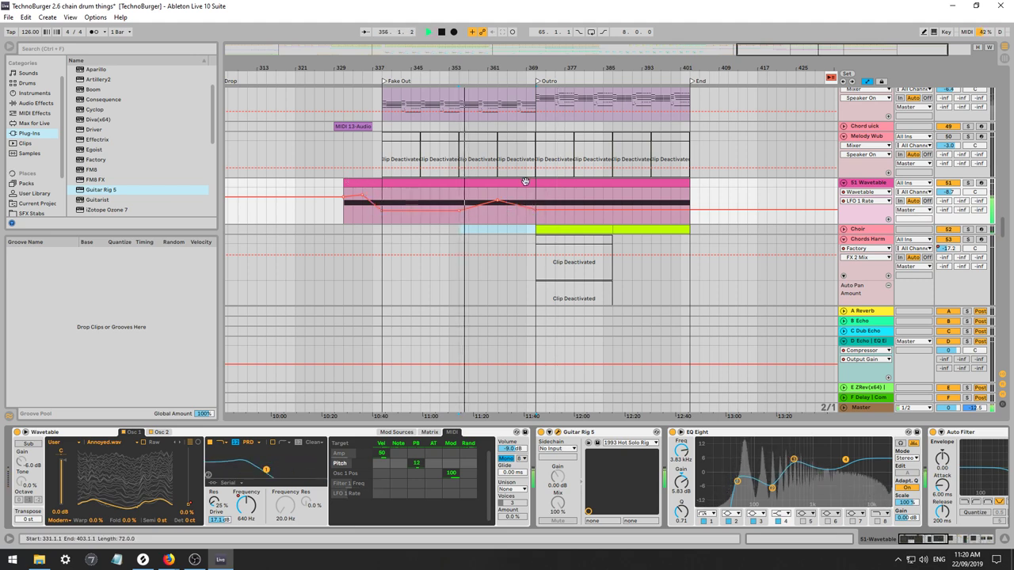
Open the Wavetable clip's Pitch Bend envelope and draw a downward ramp to -6032.
{"action": "double_click", "coordinate": [525, 181]}
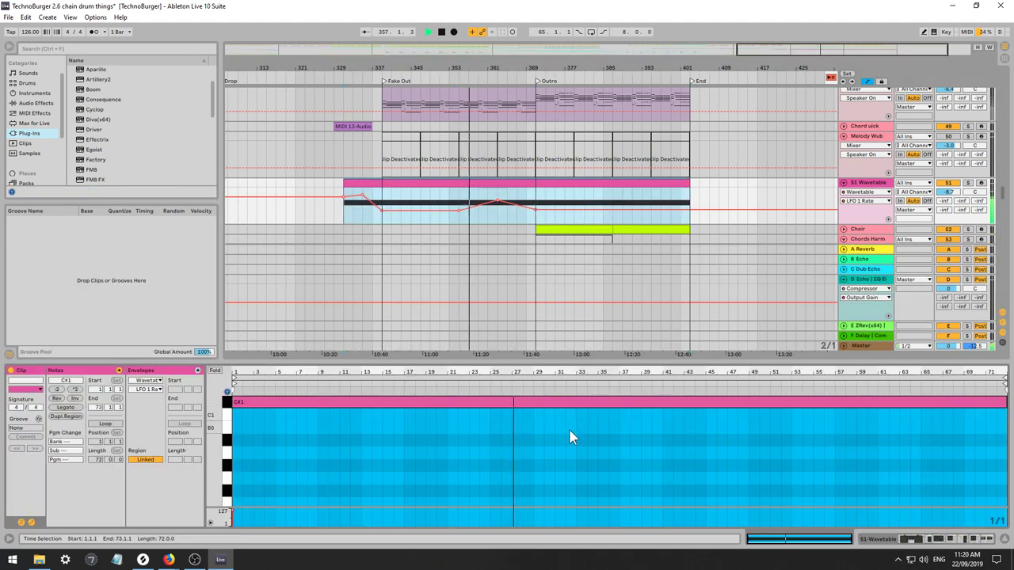
{"action": "left_click", "coordinate": [141, 370]}
{"action": "left_click", "coordinate": [149, 381]}
{"action": "left_click", "coordinate": [154, 393]}
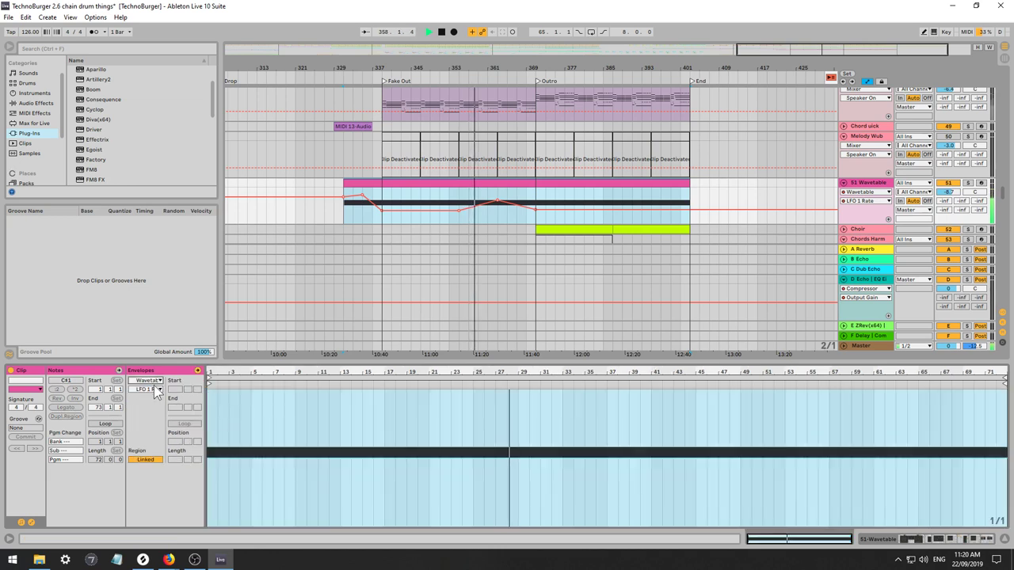
{"action": "left_click", "coordinate": [148, 381]}
{"action": "left_click", "coordinate": [151, 389]}
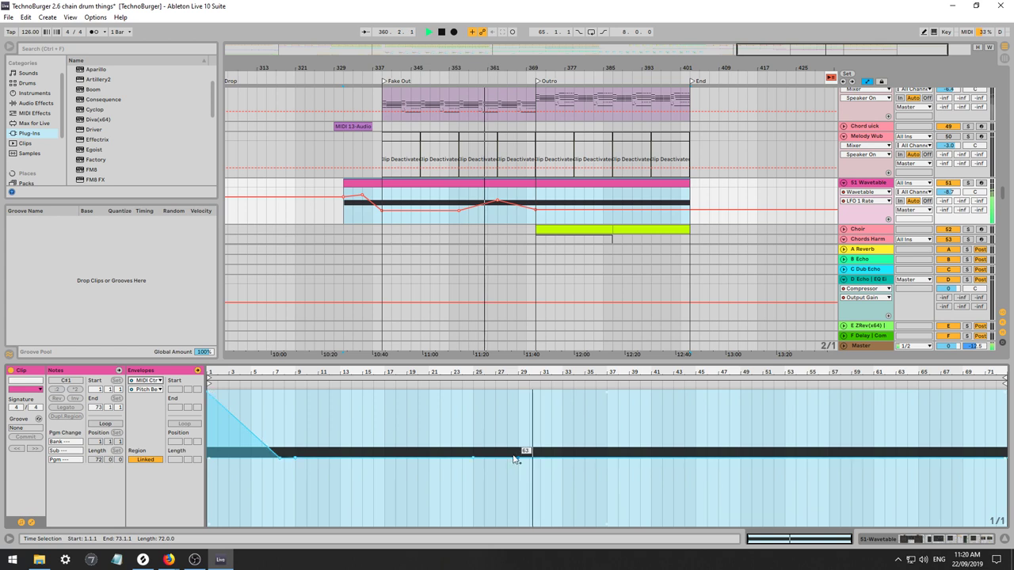
{"action": "left_click", "coordinate": [565, 458]}
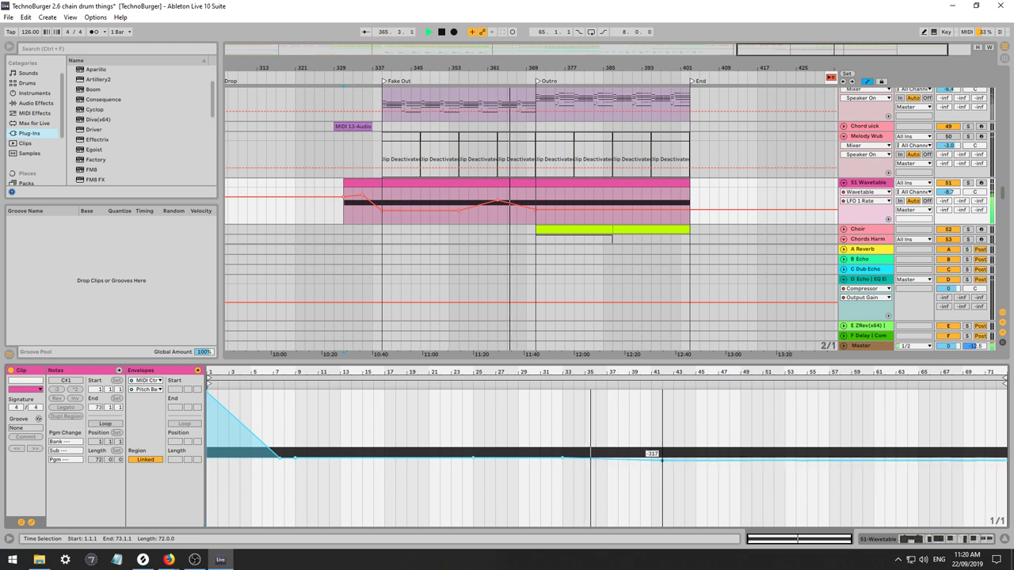
{"action": "left_click_drag", "start_coordinate": [662, 458], "coordinate": [651, 524]}
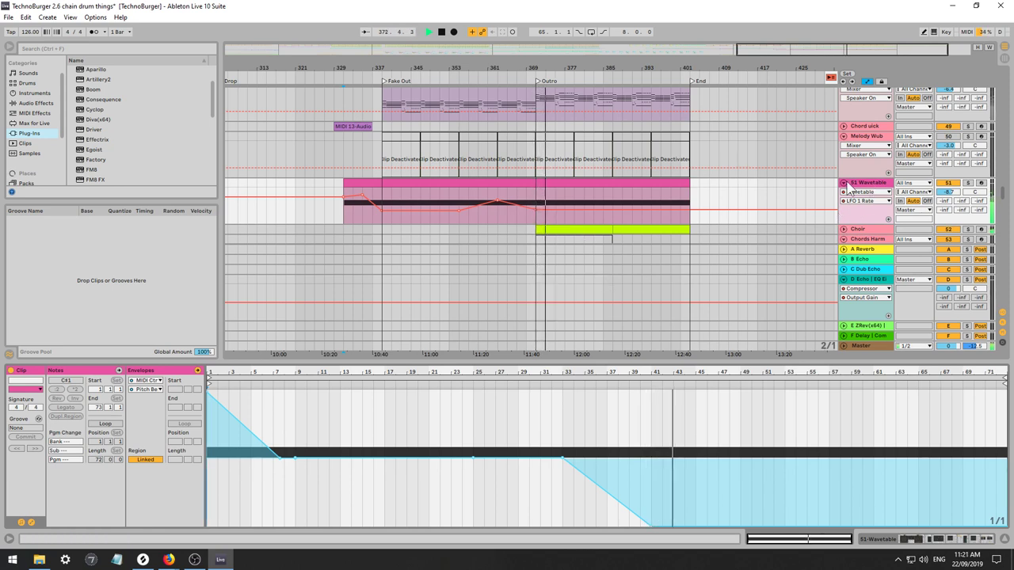
Delete the 16 MRKRSTP clip sitting over the Outro.
{"action": "scroll", "coordinate": [724, 182], "scroll_direction": "up", "scroll_amount": 5}
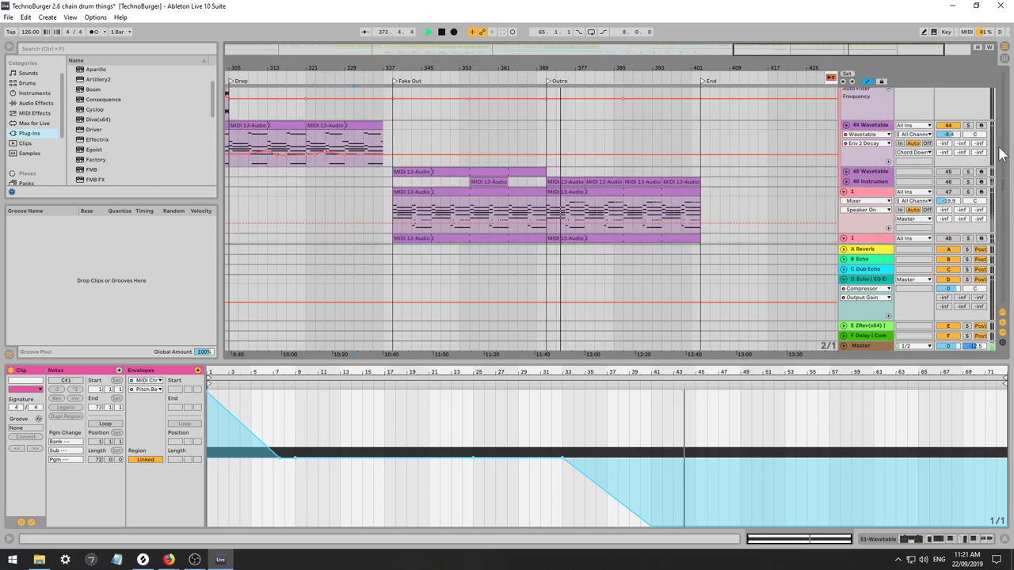
{"action": "left_click_drag", "start_coordinate": [1003, 186], "coordinate": [1004, 113]}
{"action": "scroll", "coordinate": [709, 143], "scroll_direction": "right", "scroll_amount": 2}
{"action": "scroll", "coordinate": [706, 140], "scroll_direction": "down", "scroll_amount": 2}
{"action": "left_click_drag", "start_coordinate": [706, 155], "coordinate": [806, 152]}
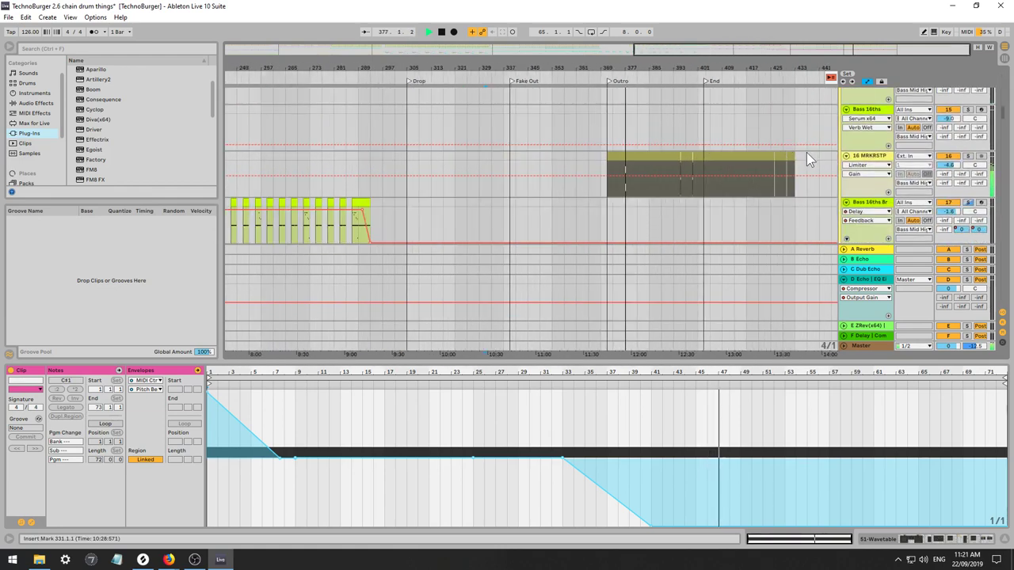
{"action": "left_click_drag", "start_coordinate": [608, 163], "coordinate": [607, 169]}
{"action": "key", "text": "Delete"}
Hide automation lanes and duplicate both Shaker clips, including 70_ShakerLoop, into the Outro.
{"action": "key", "text": "a"}
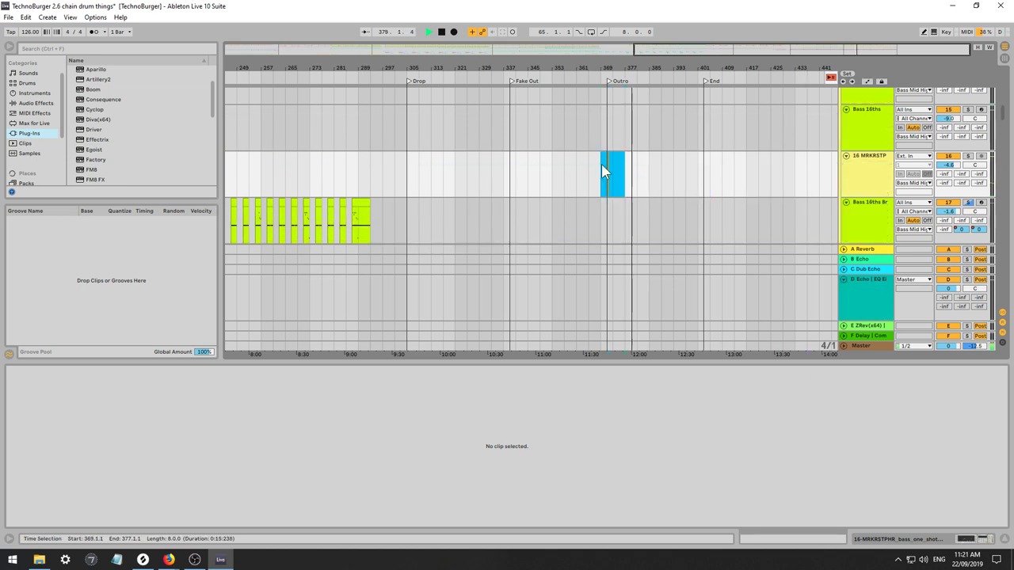
{"action": "scroll", "coordinate": [668, 187], "scroll_direction": "down", "scroll_amount": 2}
{"action": "scroll", "coordinate": [667, 187], "scroll_direction": "down", "scroll_amount": 2}
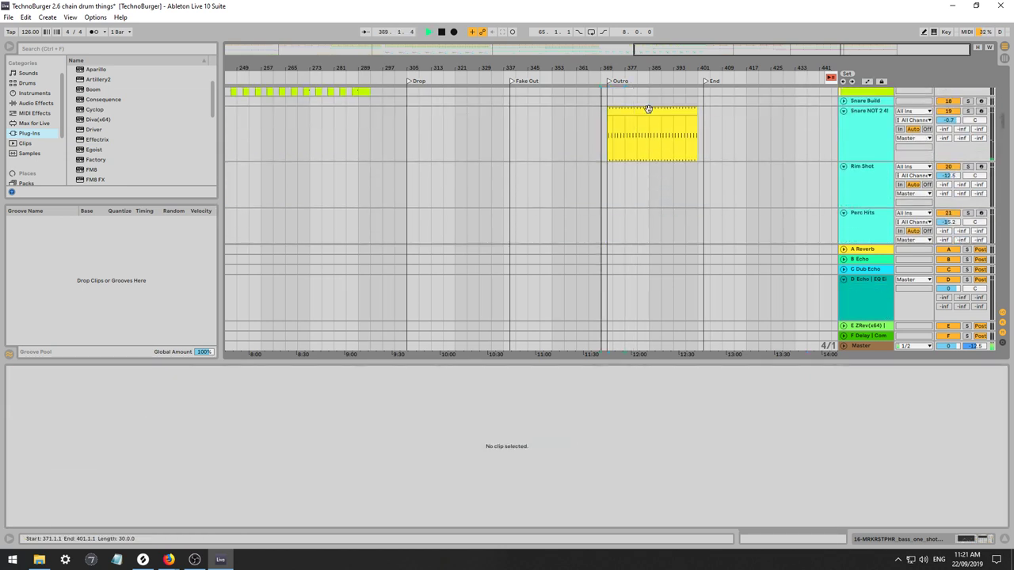
{"action": "scroll", "coordinate": [607, 165], "scroll_direction": "down", "scroll_amount": 5}
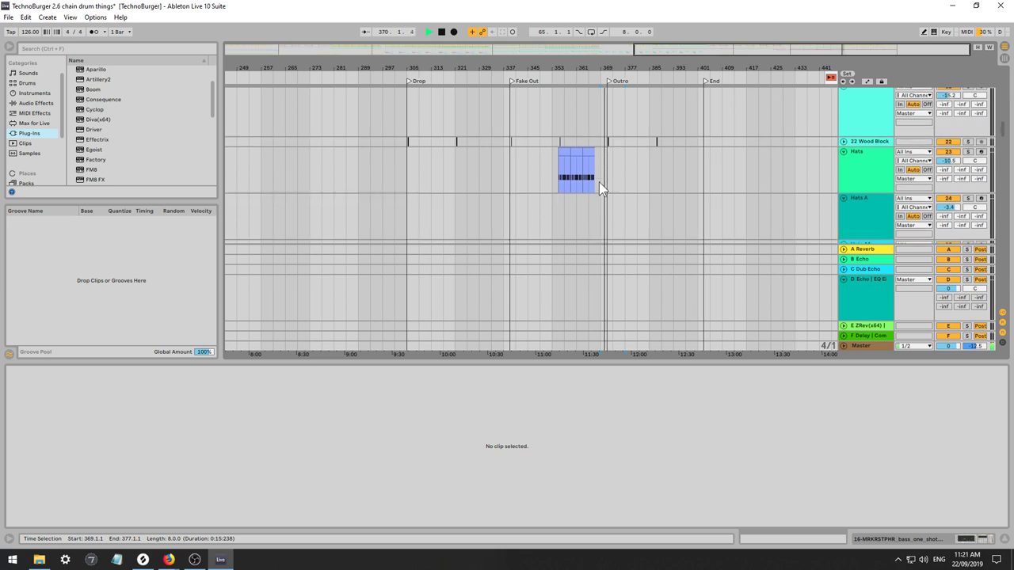
{"action": "scroll", "coordinate": [557, 185], "scroll_direction": "down", "scroll_amount": 3}
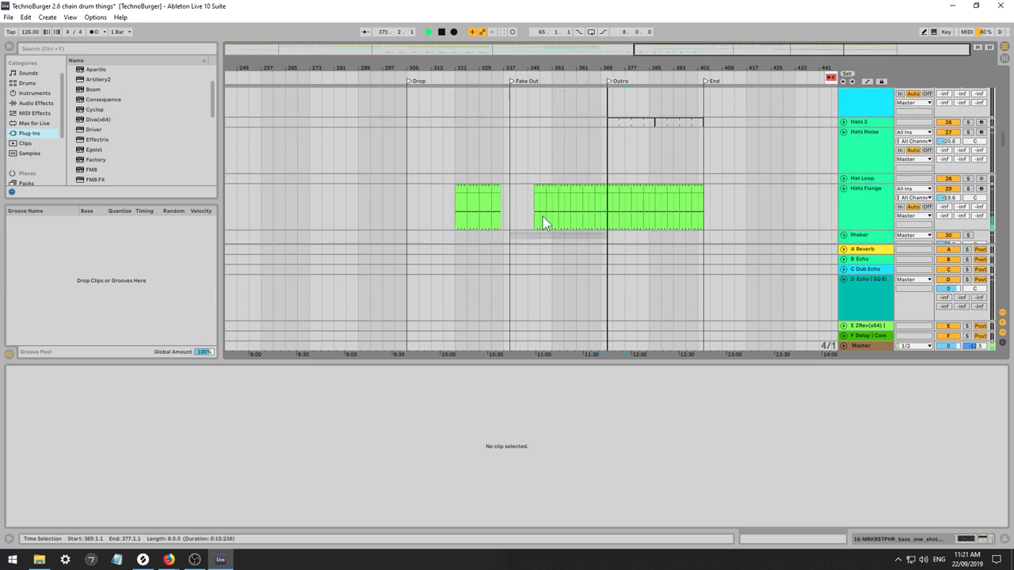
{"action": "scroll", "coordinate": [547, 220], "scroll_direction": "down", "scroll_amount": 3}
{"action": "left_click", "coordinate": [540, 189]}
{"action": "scroll", "coordinate": [546, 203], "scroll_direction": "down", "scroll_amount": 2}
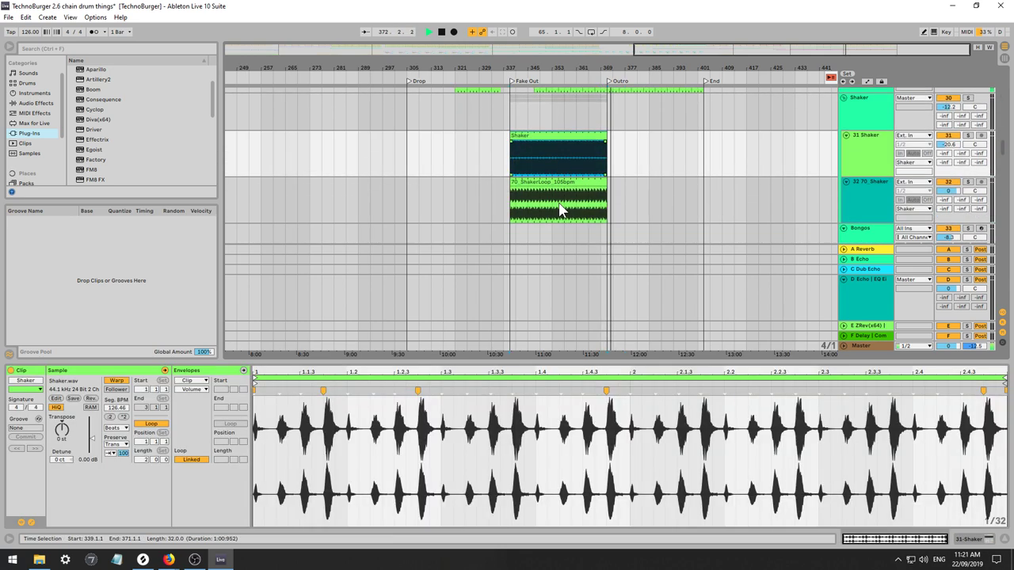
{"action": "left_click", "coordinate": [544, 182], "text": "shift"}
{"action": "key", "text": "ctrl+d"}
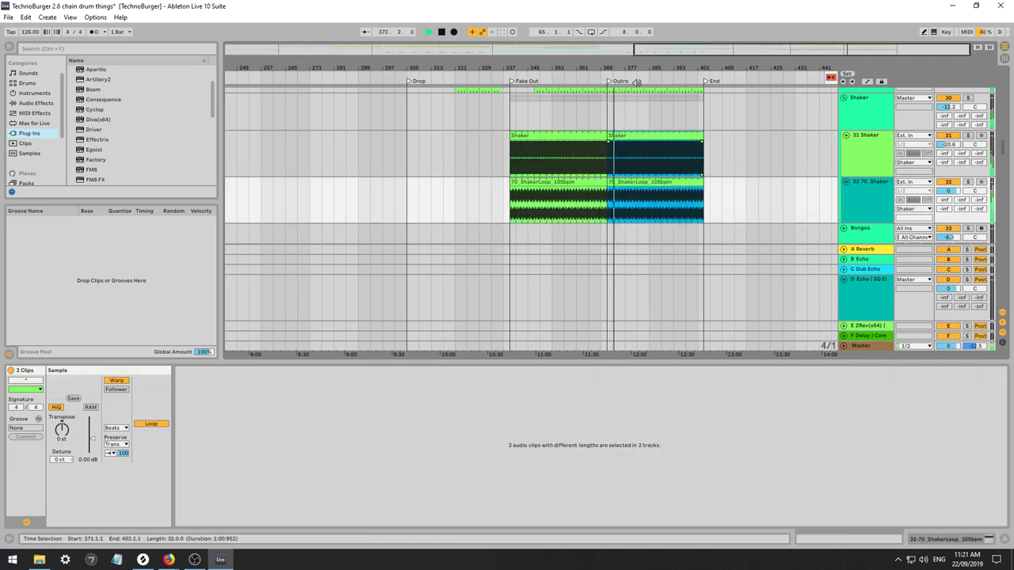
Inspect bars 367–371 on both Shaker tracks and reactivate track 46.
{"action": "key", "text": "plus"}
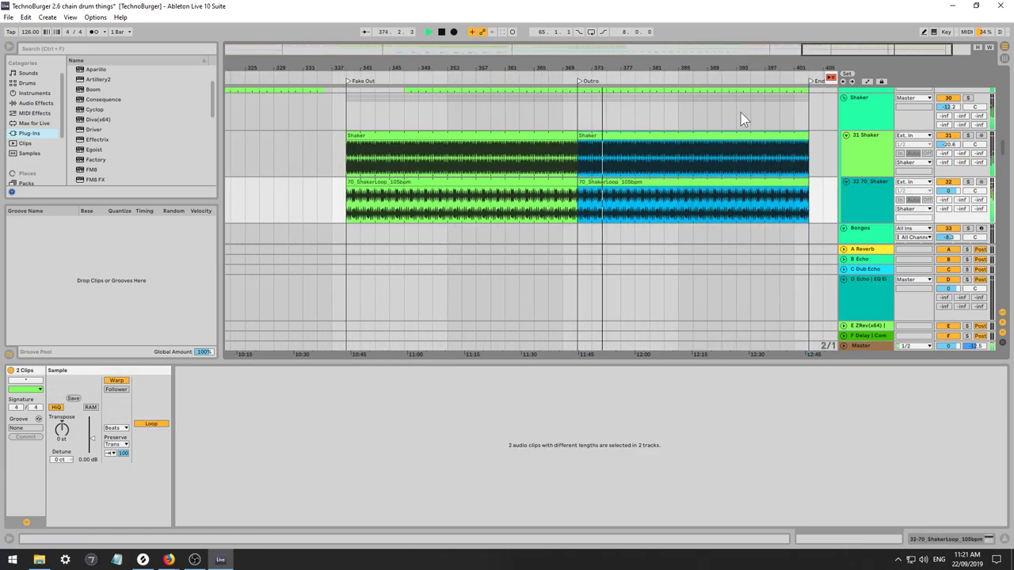
{"action": "left_click", "coordinate": [566, 212]}
{"action": "left_click", "coordinate": [548, 144], "text": "shift"}
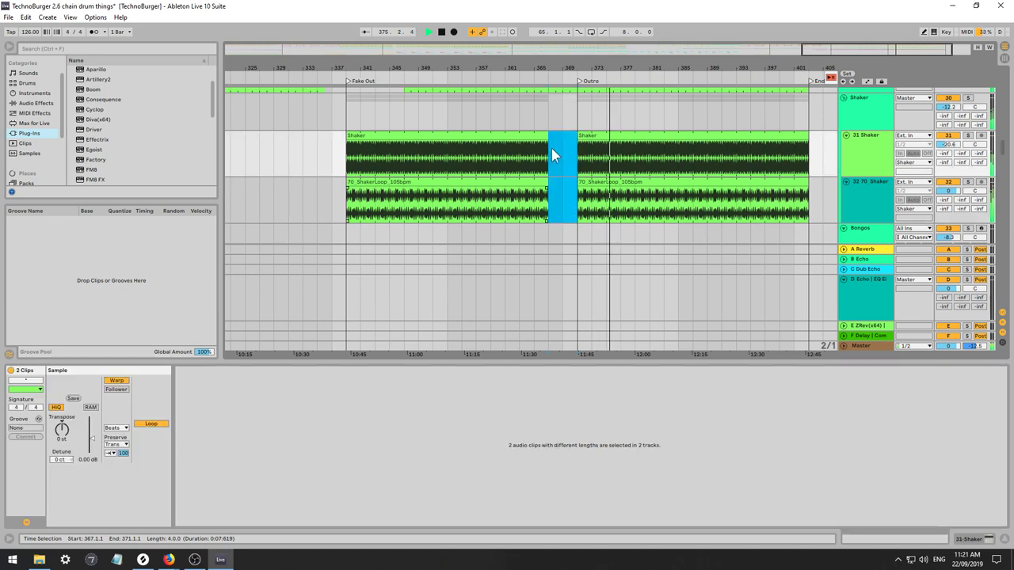
{"action": "left_click", "coordinate": [539, 173]}
{"action": "scroll", "coordinate": [543, 182], "scroll_direction": "down", "scroll_amount": 6}
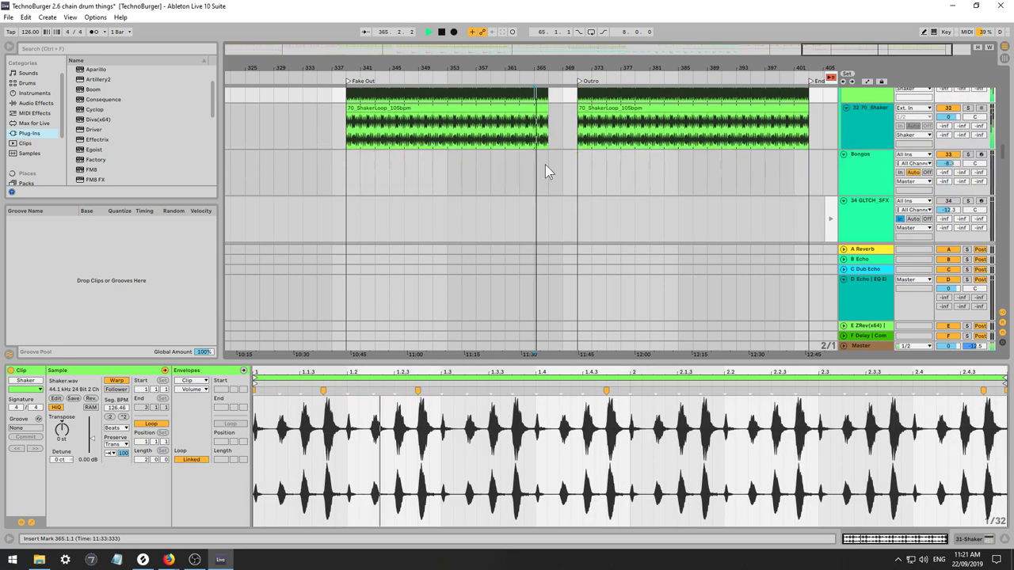
{"action": "scroll", "coordinate": [544, 180], "scroll_direction": "down", "scroll_amount": 5}
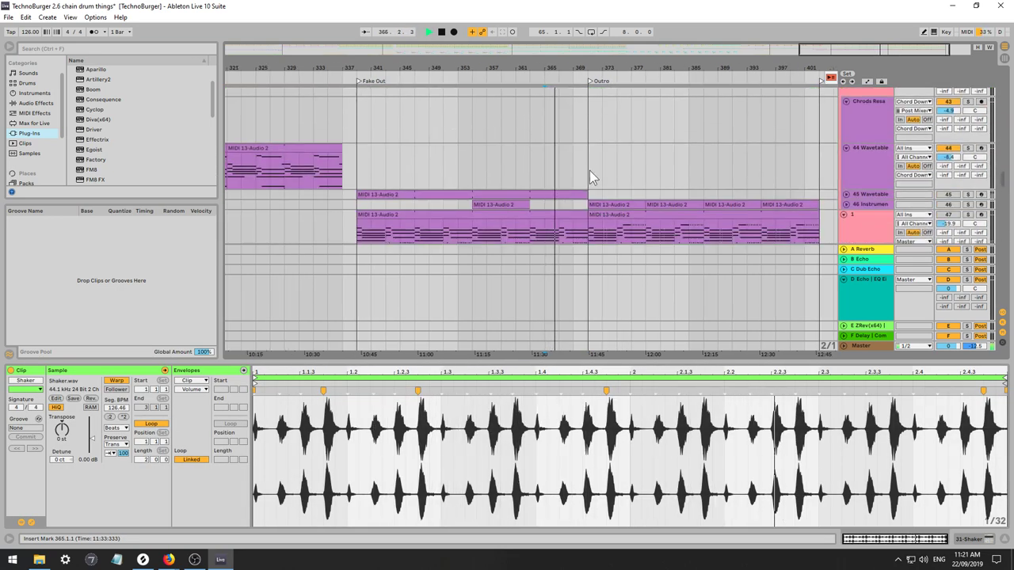
{"action": "scroll", "coordinate": [594, 170], "scroll_direction": "down", "scroll_amount": 1}
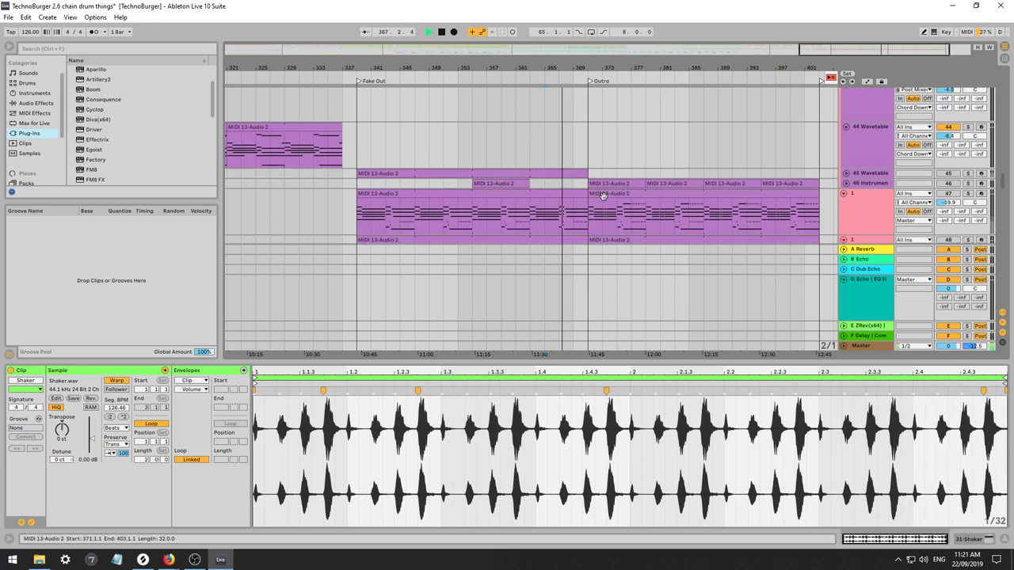
{"action": "left_click", "coordinate": [947, 180]}
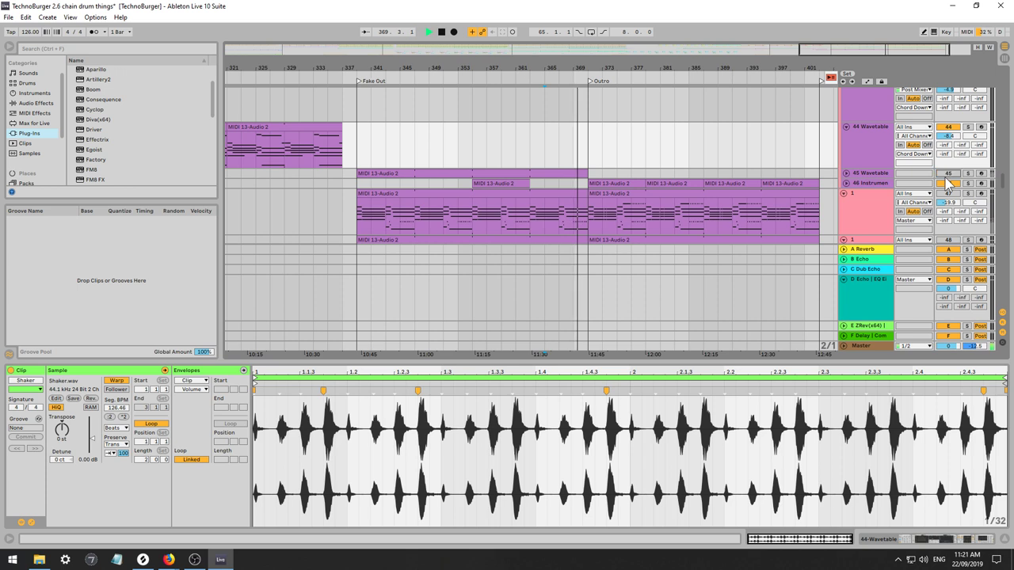
{"action": "left_click", "coordinate": [707, 177]}
Move the 45 Wavetable clip to bar 371, reactivate the track, and set its volume to -11.8 dB.
{"action": "left_click_drag", "start_coordinate": [708, 175], "coordinate": [709, 175]}
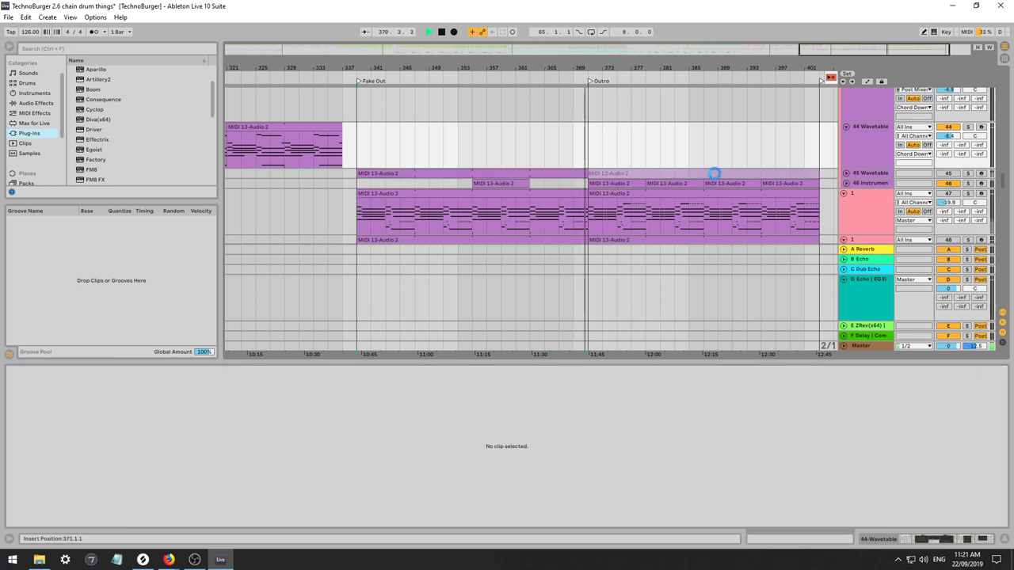
{"action": "left_click", "coordinate": [951, 173]}
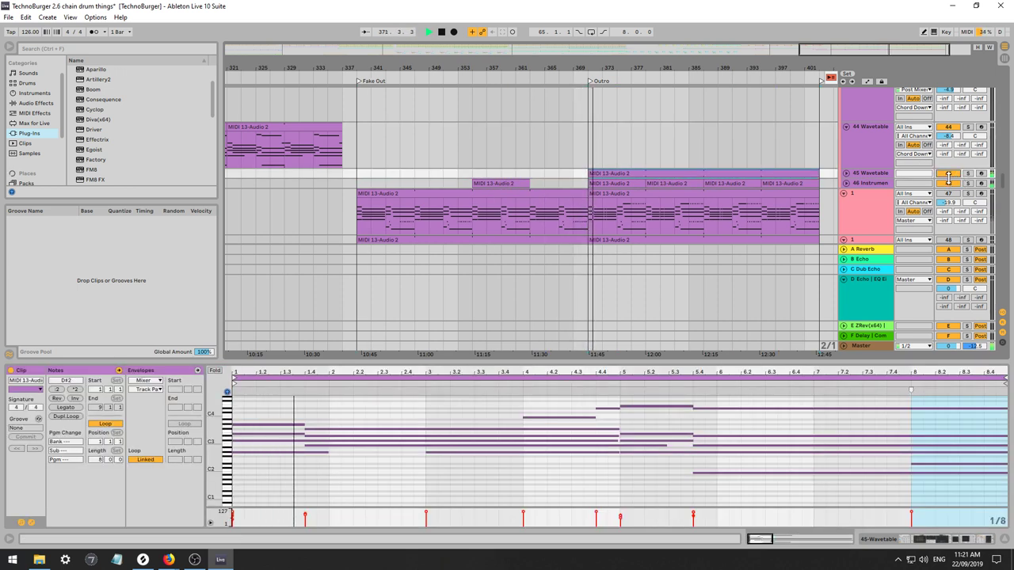
{"action": "left_click", "coordinate": [846, 173]}
{"action": "left_click_drag", "start_coordinate": [952, 182], "coordinate": [952, 195]}
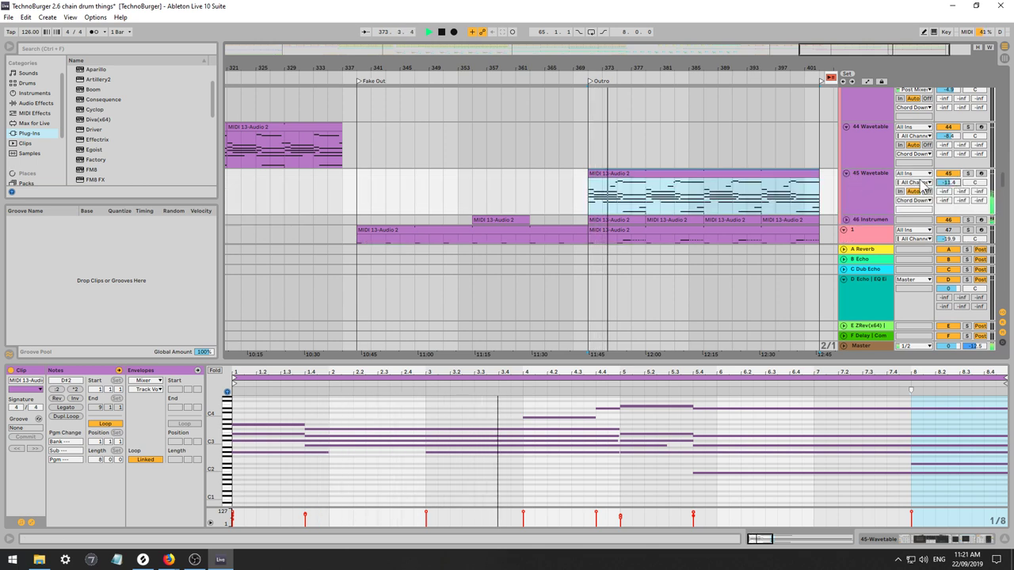
Remove the Choir's early Outro section, keeping the part at bars 387–403.
{"action": "scroll", "coordinate": [637, 197], "scroll_direction": "down", "scroll_amount": 3}
{"action": "scroll", "coordinate": [638, 196], "scroll_direction": "down", "scroll_amount": 6}
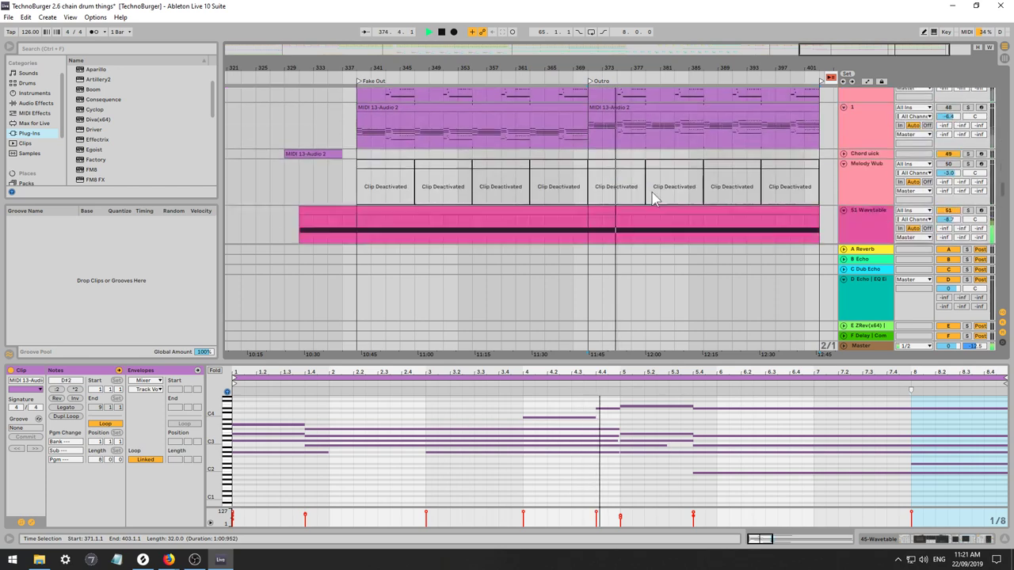
{"action": "left_click", "coordinate": [644, 173]}
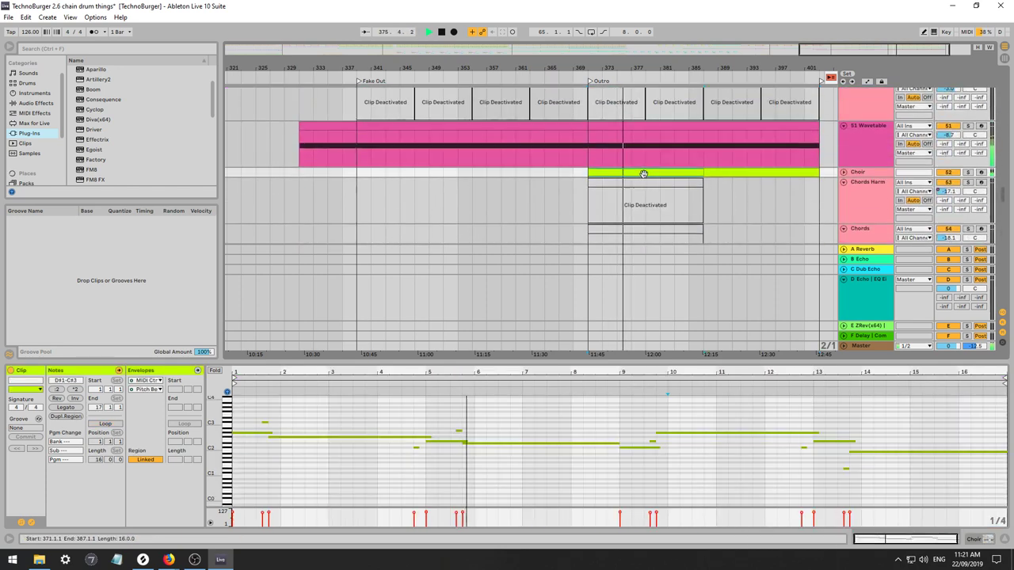
{"action": "left_click", "coordinate": [717, 174]}
{"action": "key", "text": "minus"}
{"action": "left_click", "coordinate": [757, 175]}
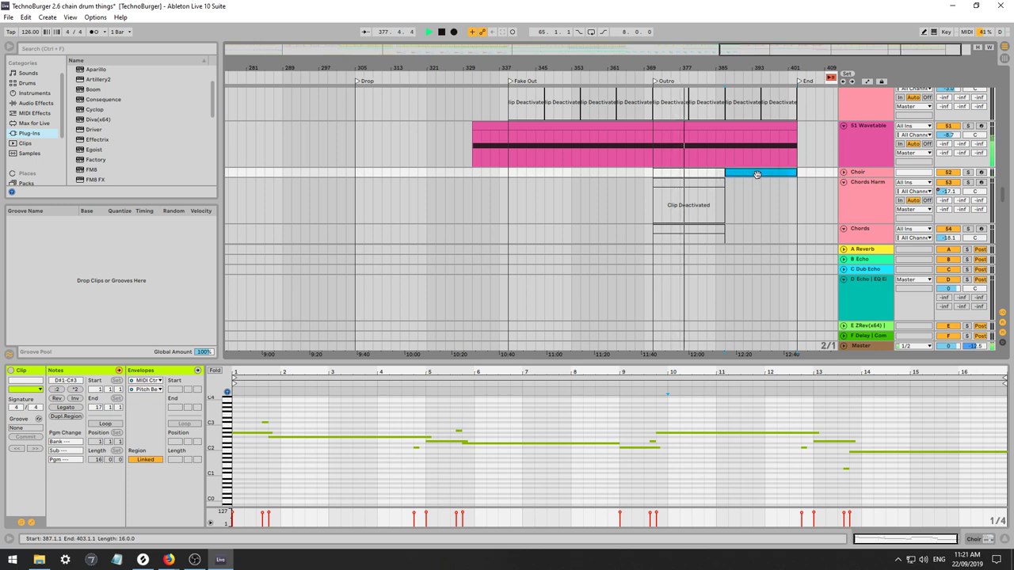
{"action": "left_click_drag", "start_coordinate": [1000, 206], "coordinate": [995, 87]}
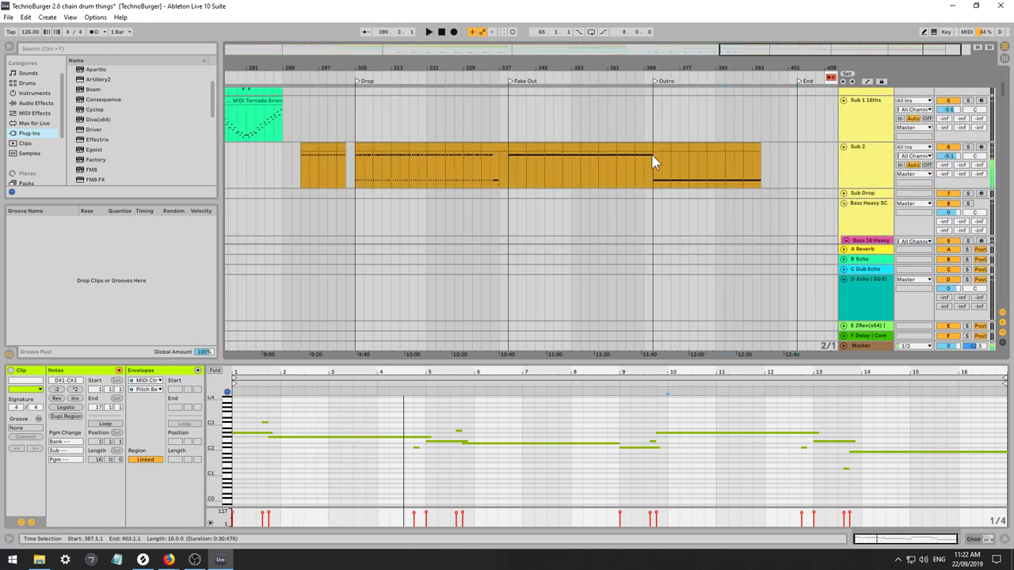
Duplicate the Sub 2 clip up to the End marker, audition it solo, then stop playback.
{"action": "left_click", "coordinate": [644, 148]}
{"action": "key", "text": "ctrl+d"}
{"action": "key", "text": "ctrl+d"}
{"action": "key", "text": "ctrl+d"}
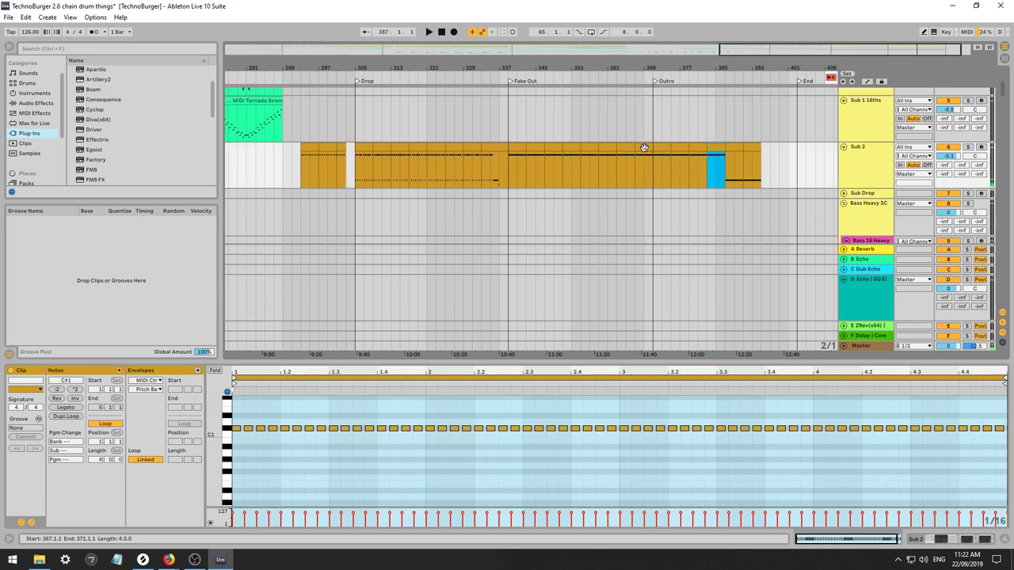
{"action": "key", "text": "Right"}
{"action": "key", "text": "Right"}
{"action": "key", "text": "Right"}
{"action": "key", "text": "Right"}
{"action": "left_click", "coordinate": [654, 165]}
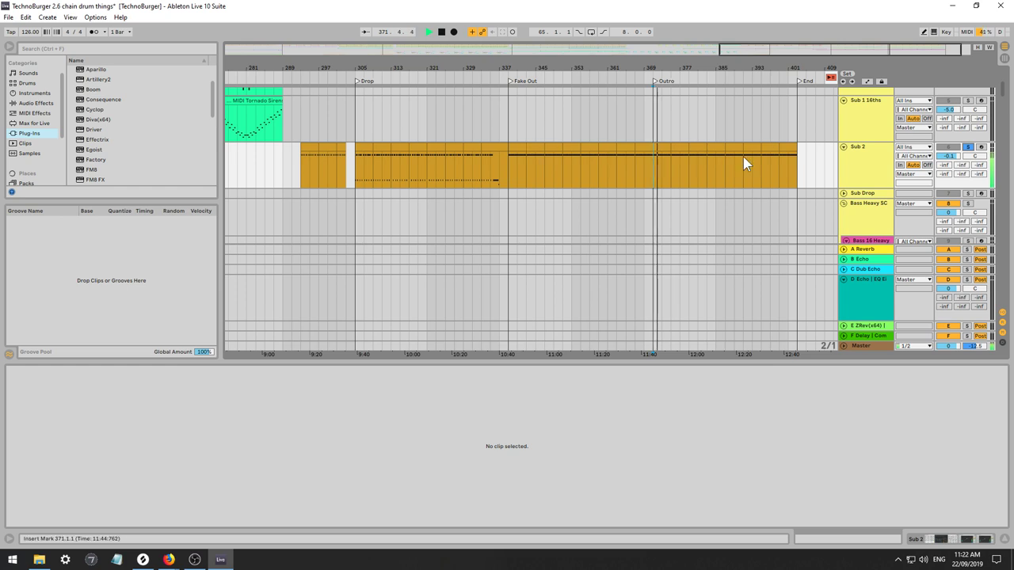
{"action": "left_click", "coordinate": [968, 149]}
{"action": "left_click", "coordinate": [968, 148]}
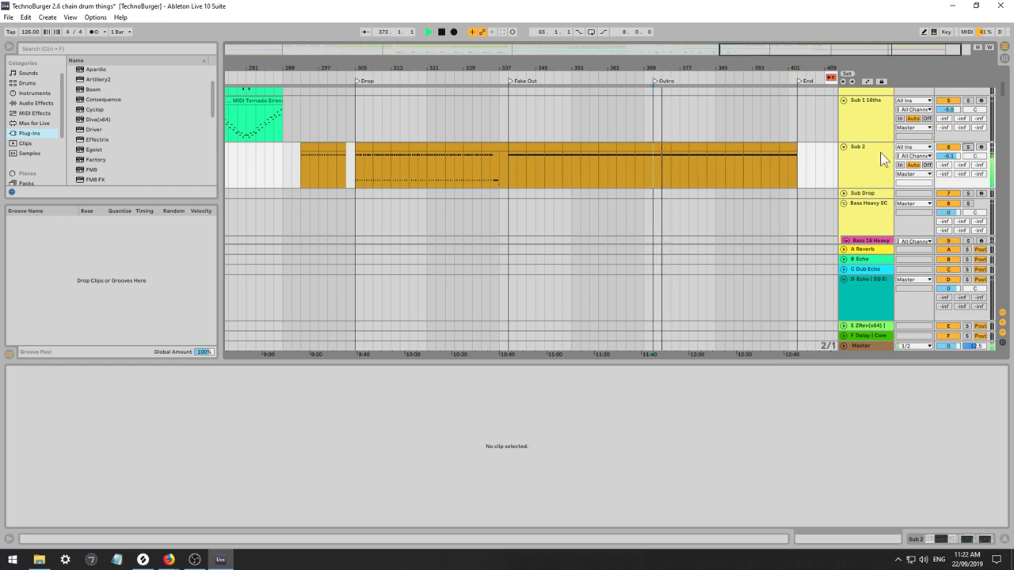
{"action": "left_click_drag", "start_coordinate": [1003, 86], "coordinate": [1002, 82]}
{"action": "scroll", "coordinate": [1003, 89], "scroll_direction": "up", "scroll_amount": 3}
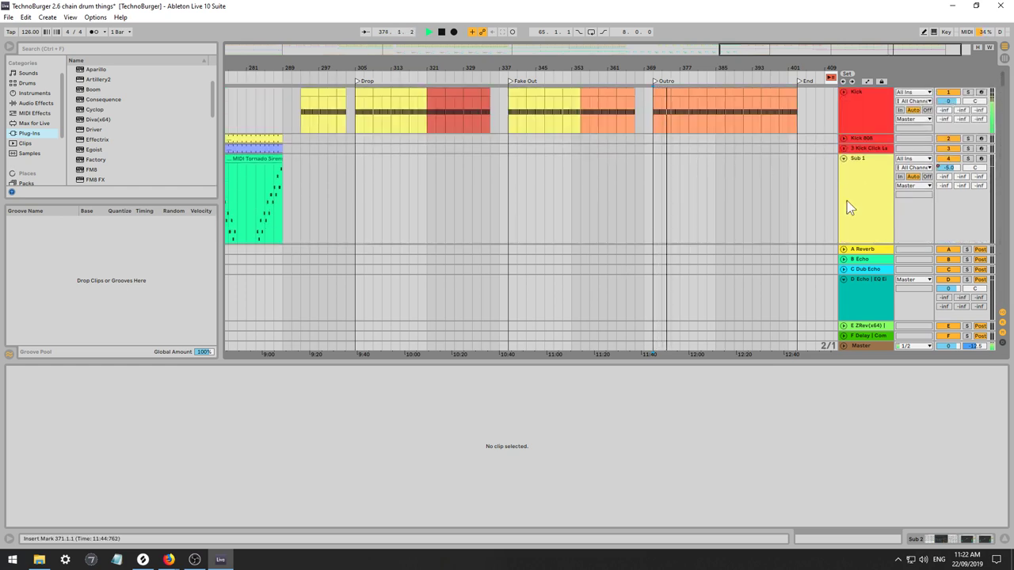
{"action": "key", "text": "space"}
{"action": "left_click_drag", "start_coordinate": [1005, 87], "coordinate": [988, 190]}
{"action": "scroll", "coordinate": [816, 132], "scroll_direction": "down", "scroll_amount": 1}
{"action": "scroll", "coordinate": [816, 138], "scroll_direction": "down", "scroll_amount": 1}
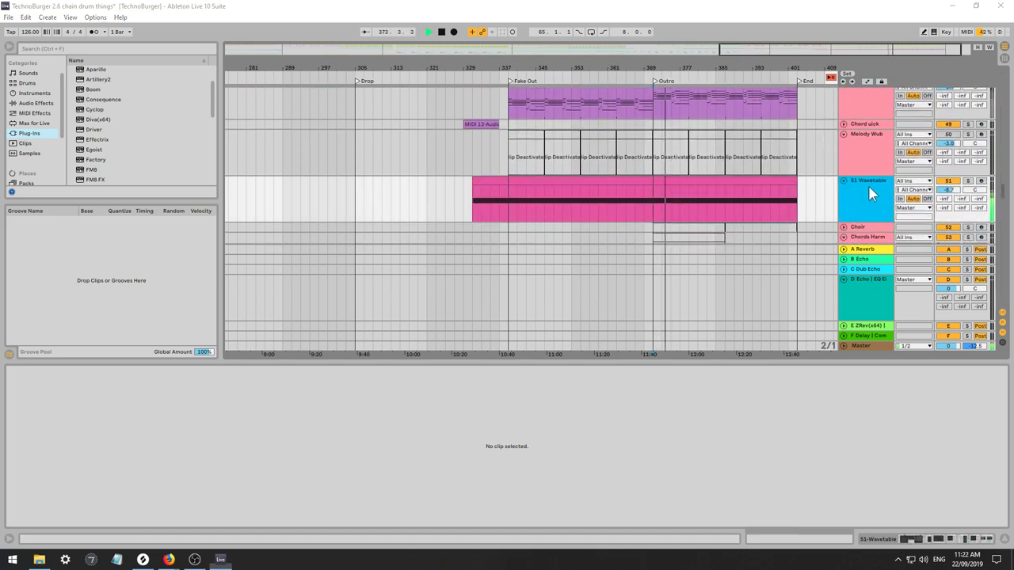
{"action": "left_click", "coordinate": [869, 185]}
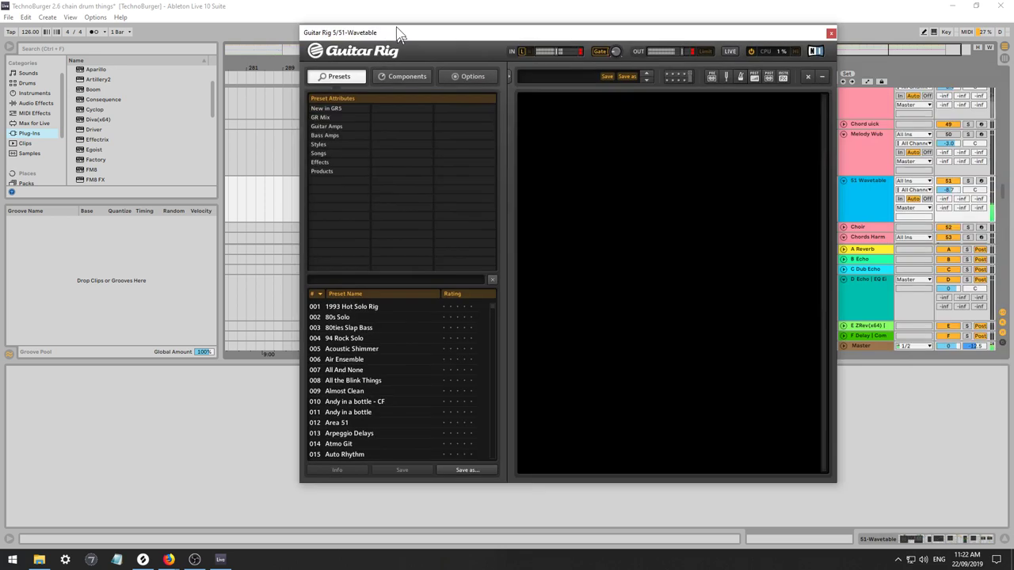
Audition Guitar Rig's Effects > Lead presets Big Club Synth, Lead-Pipe Glue and Overexposure.
{"action": "left_click_drag", "start_coordinate": [398, 33], "coordinate": [326, 4]}
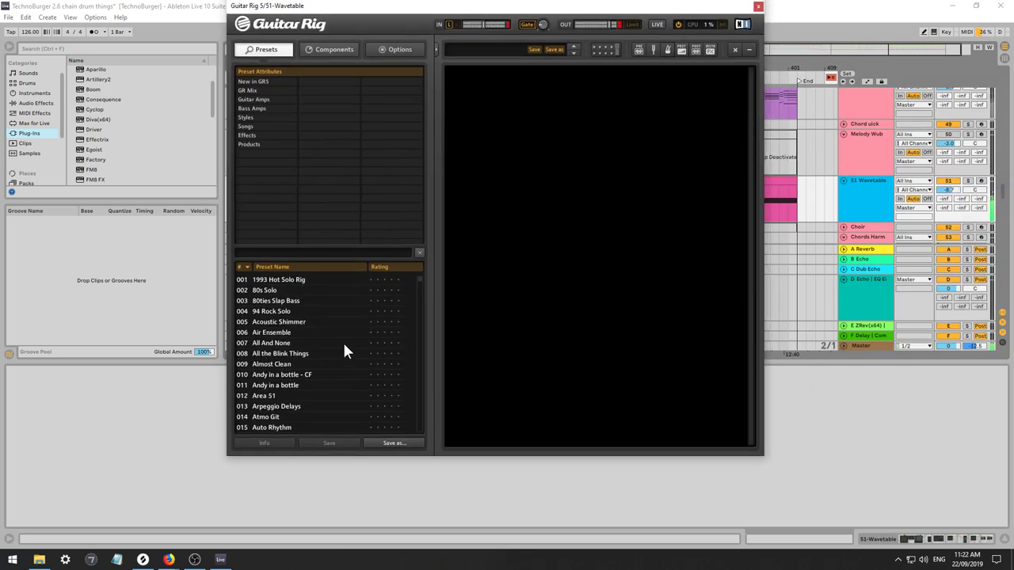
{"action": "left_click", "coordinate": [250, 135]}
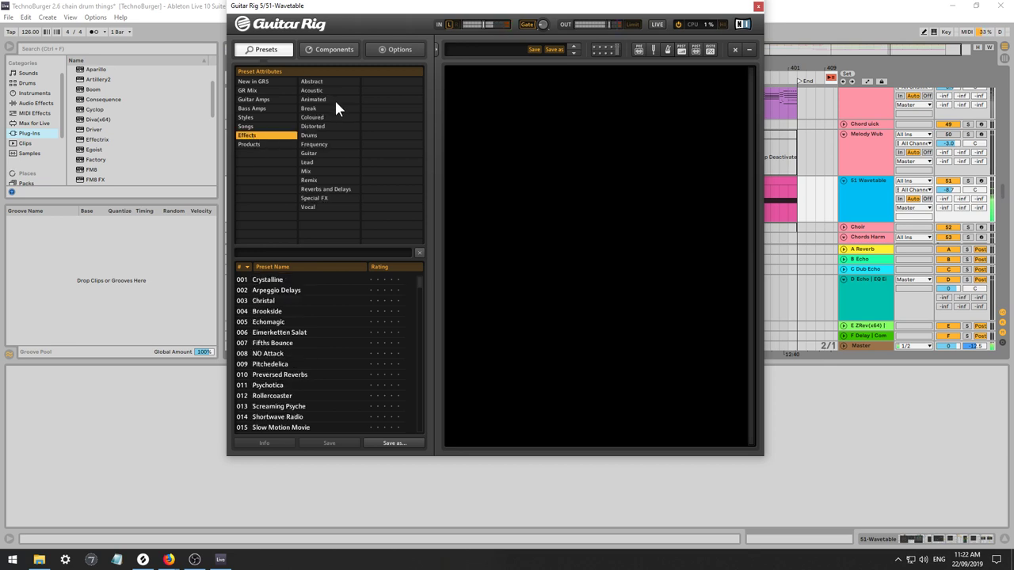
{"action": "left_click", "coordinate": [309, 162]}
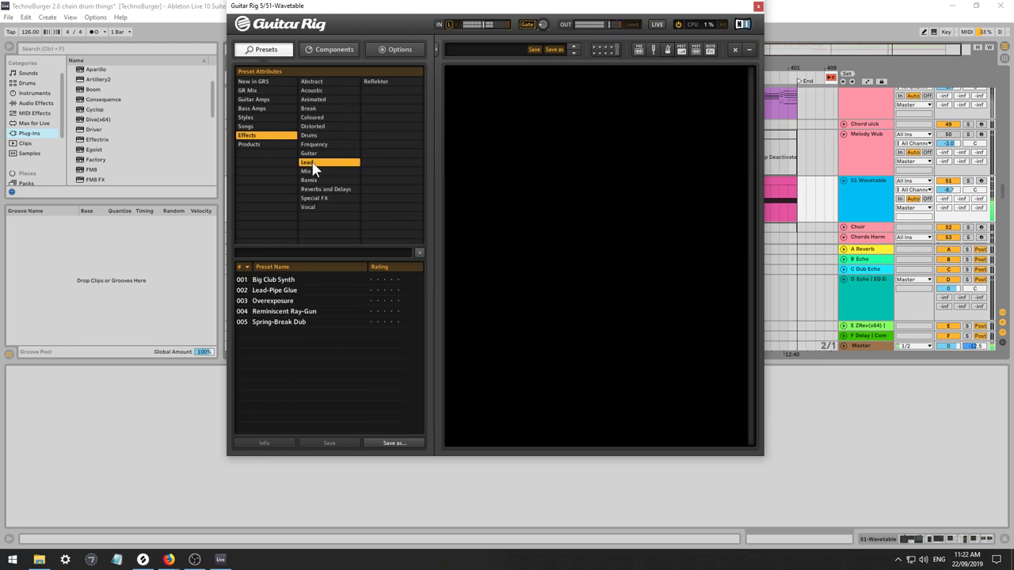
{"action": "left_click", "coordinate": [265, 284]}
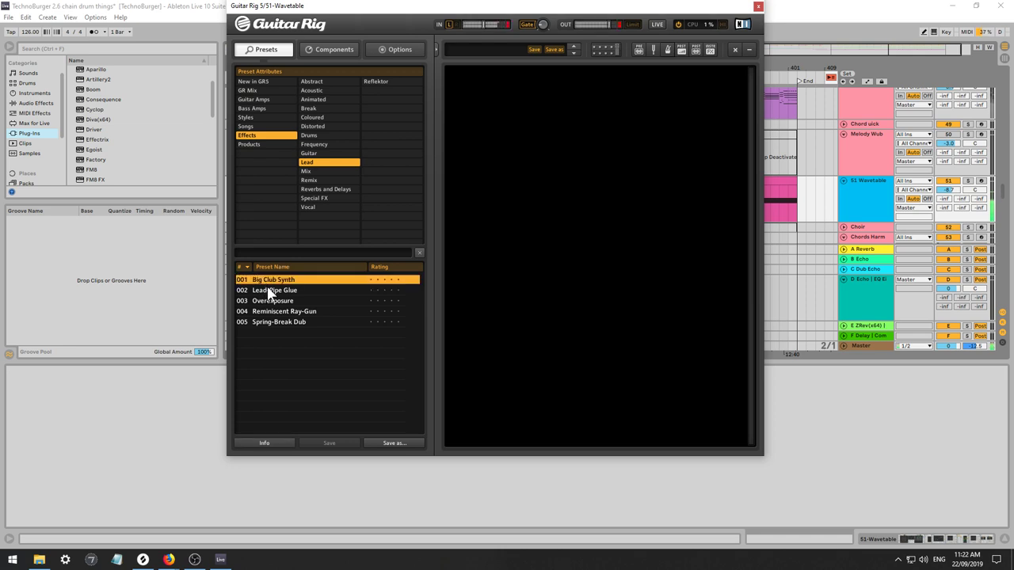
{"action": "left_click", "coordinate": [271, 291]}
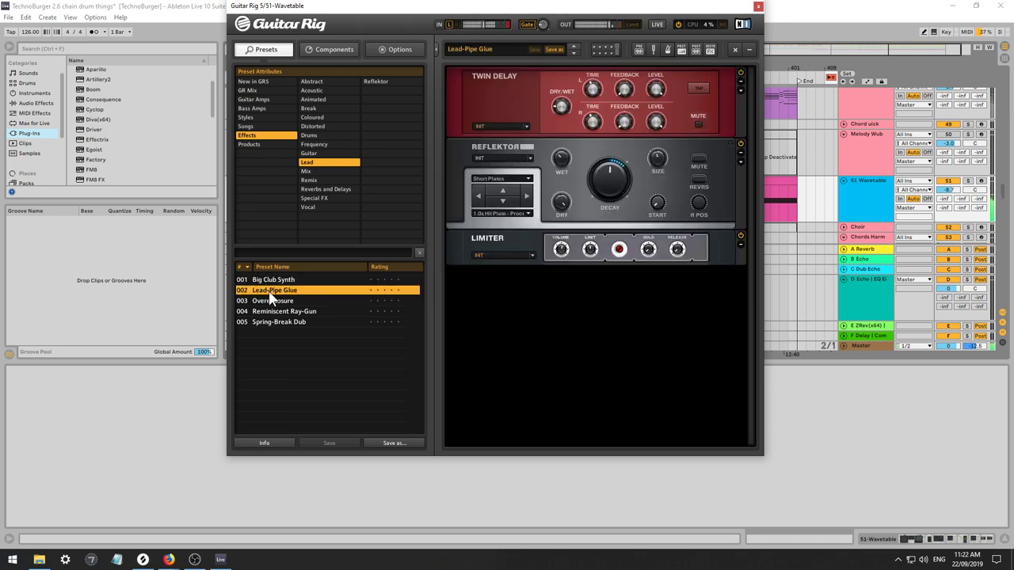
{"action": "left_click", "coordinate": [275, 305]}
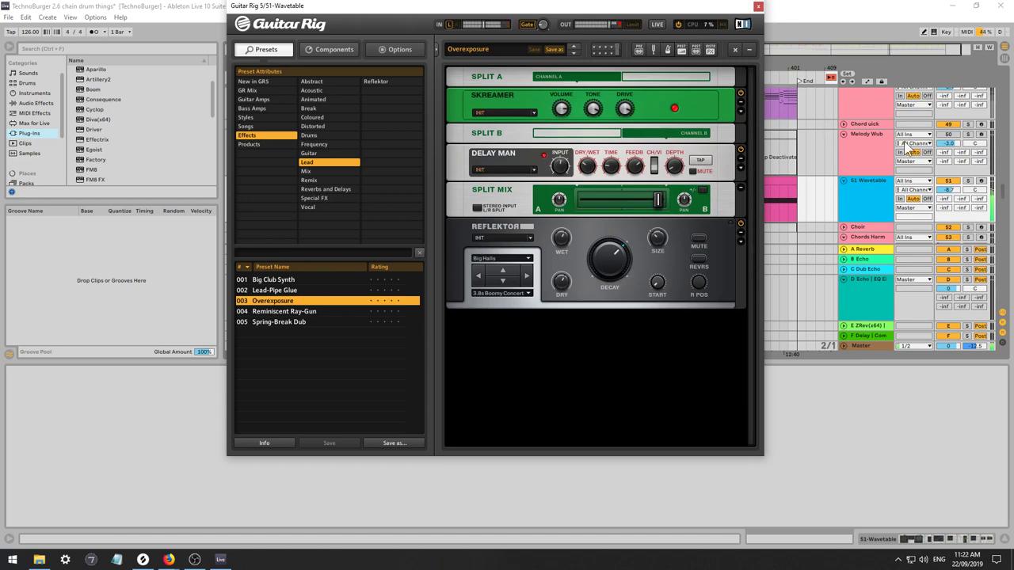
Switch off the Reverb device in the Wavetable track's device chain.
{"action": "double_click", "coordinate": [865, 187]}
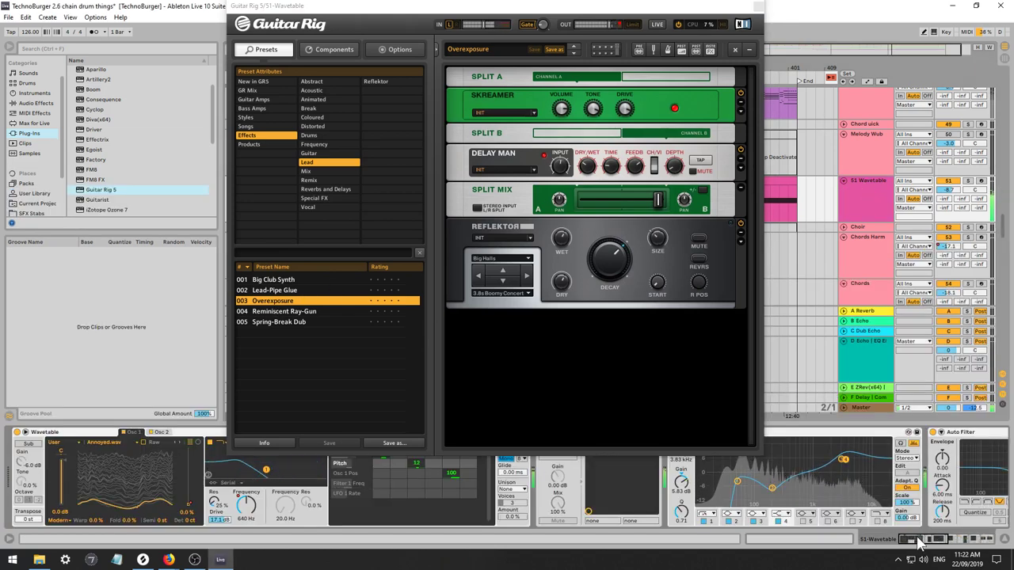
{"action": "left_click_drag", "start_coordinate": [965, 540], "coordinate": [962, 539]}
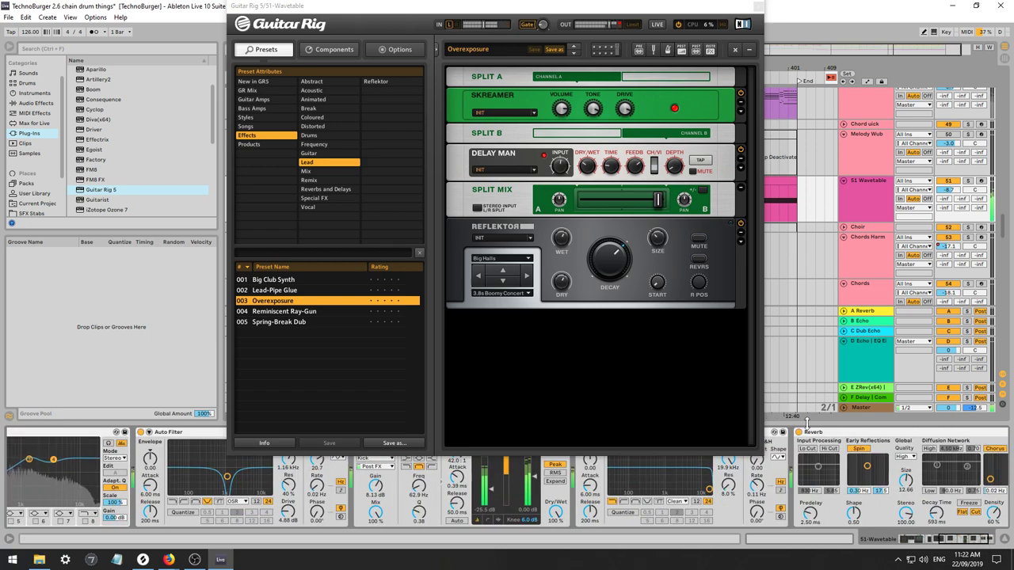
{"action": "left_click", "coordinate": [798, 433]}
Reposition Guitar Rig and cycle through Lead presets, ending on Big Club Synth.
{"action": "left_click_drag", "start_coordinate": [468, 16], "coordinate": [424, 259]}
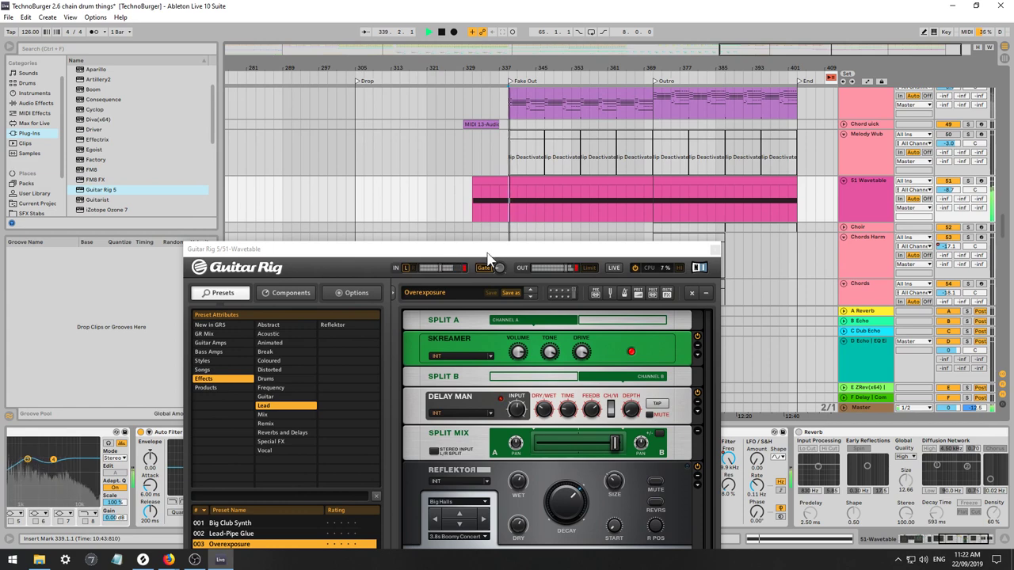
{"action": "left_click_drag", "start_coordinate": [489, 259], "coordinate": [384, 77]}
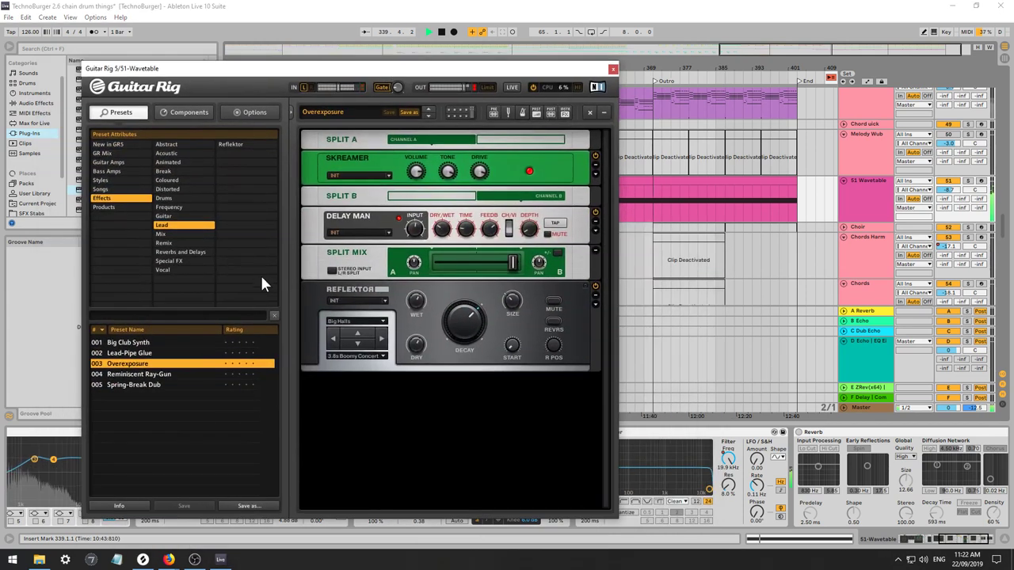
{"action": "left_click", "coordinate": [164, 235]}
{"action": "left_click", "coordinate": [167, 224]}
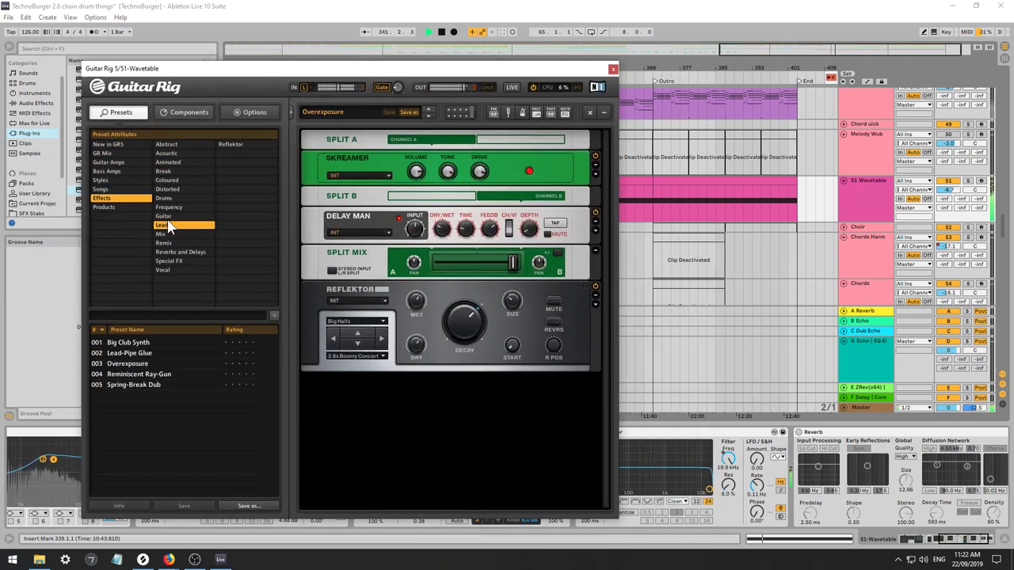
{"action": "left_click", "coordinate": [132, 374]}
{"action": "left_click", "coordinate": [131, 384]}
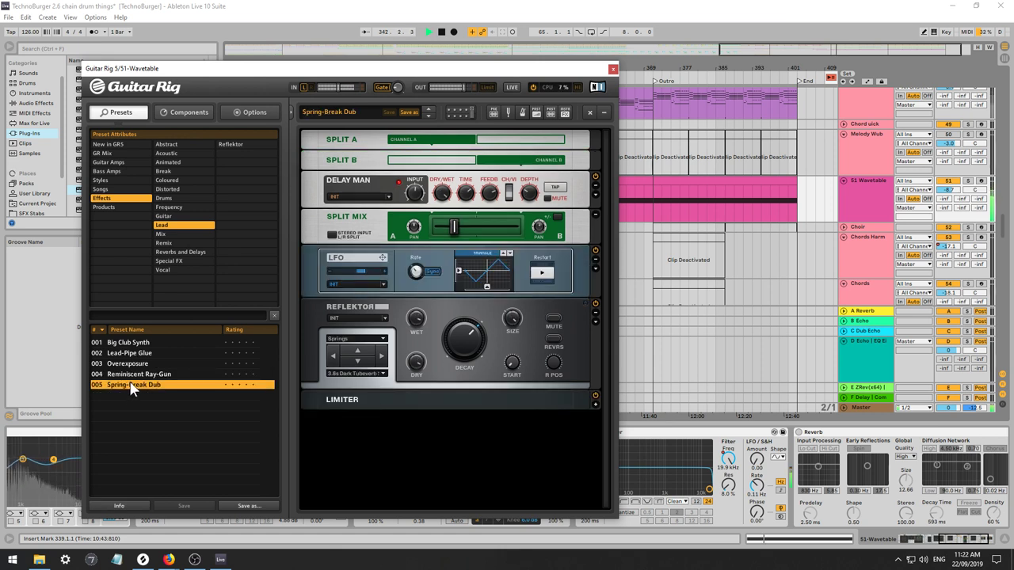
{"action": "left_click", "coordinate": [131, 375]}
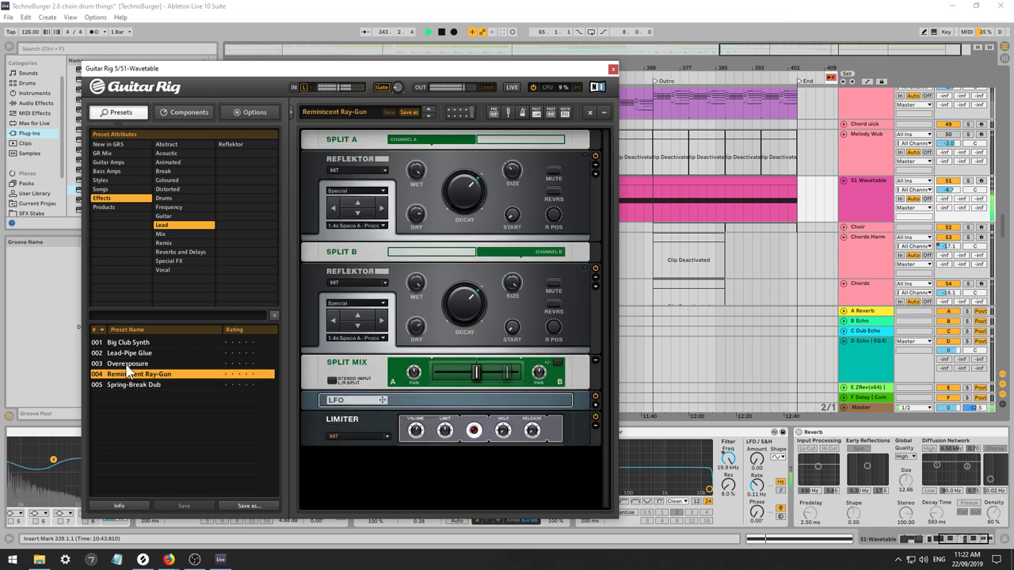
{"action": "left_click", "coordinate": [126, 365]}
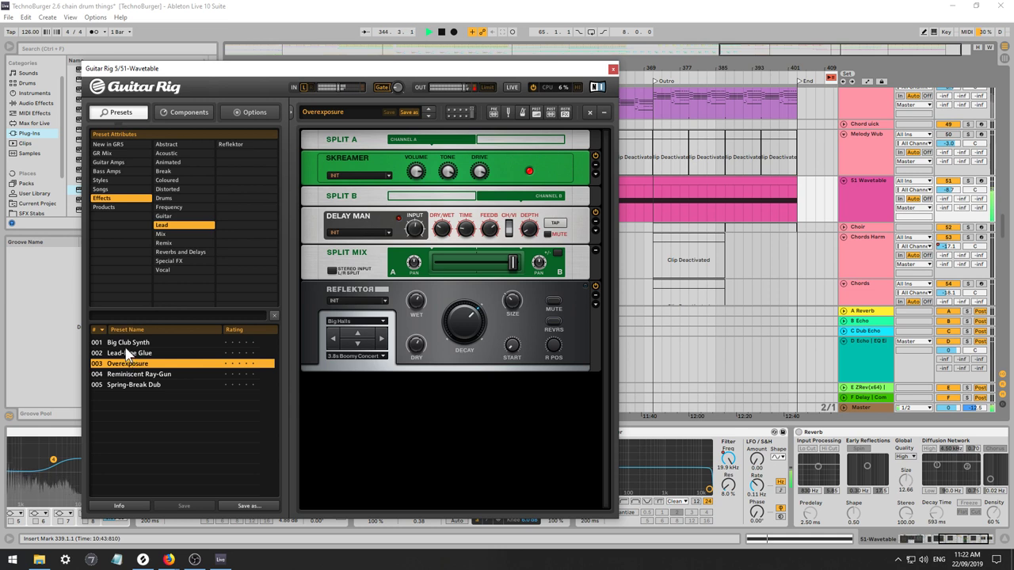
{"action": "left_click", "coordinate": [129, 343]}
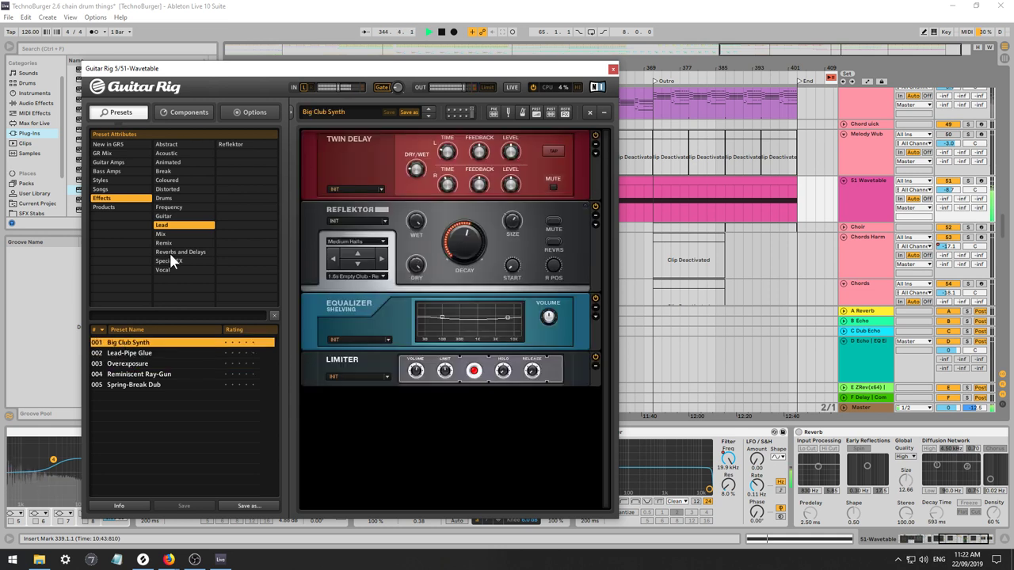
Audition the Distorted effects presets from Super Funk through Deep Overdrive Vocal.
{"action": "left_click", "coordinate": [177, 181]}
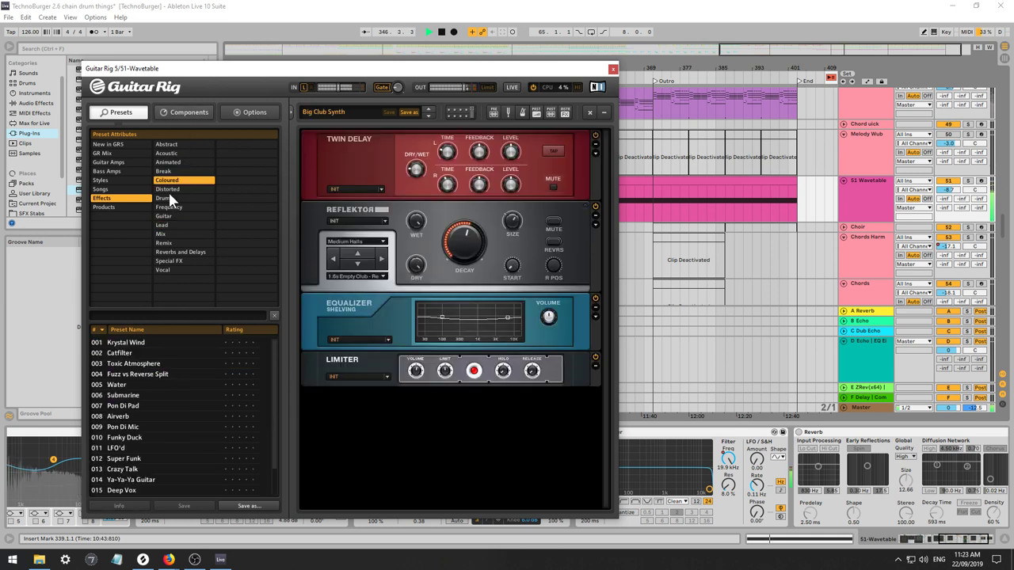
{"action": "left_click", "coordinate": [169, 192]}
{"action": "left_click", "coordinate": [114, 340]}
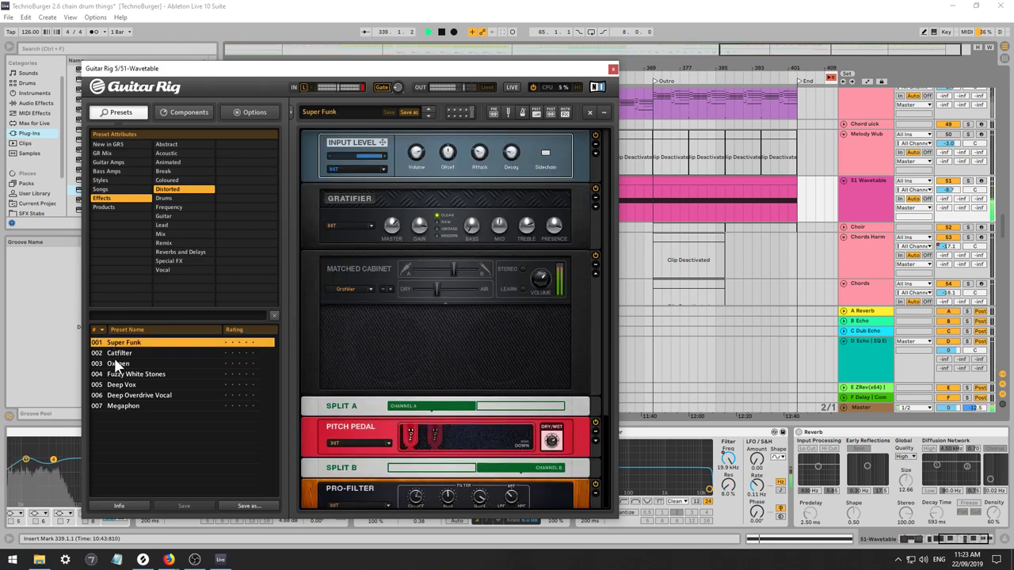
{"action": "left_click", "coordinate": [115, 355]}
{"action": "left_click", "coordinate": [115, 363]}
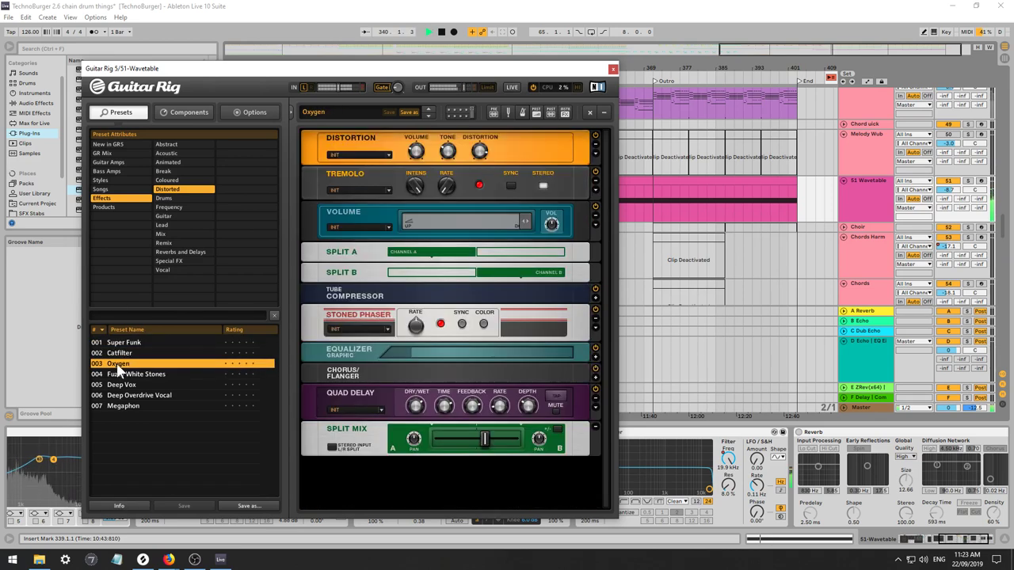
{"action": "left_click", "coordinate": [125, 375]}
{"action": "left_click", "coordinate": [125, 385]}
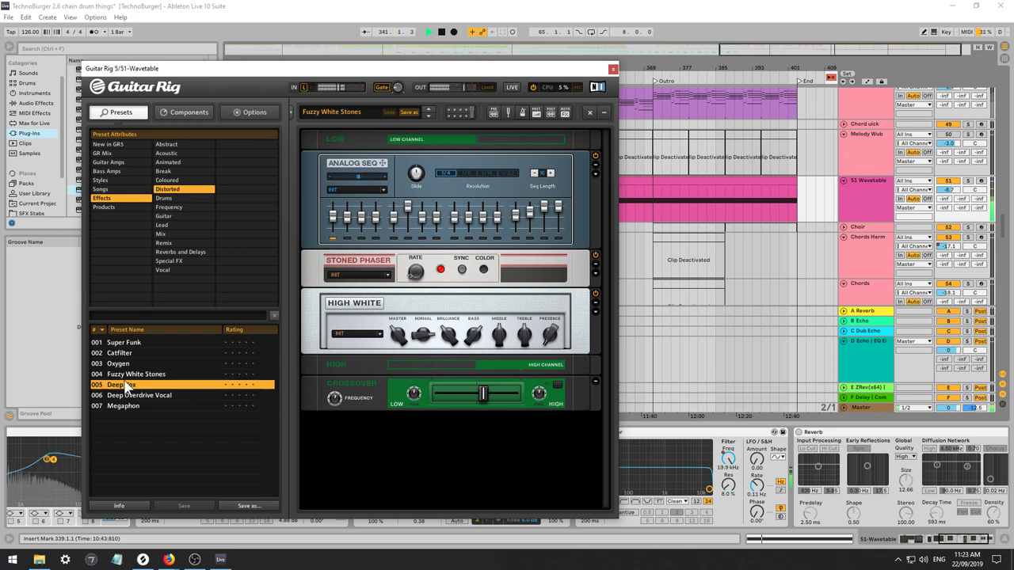
{"action": "left_click", "coordinate": [125, 395]}
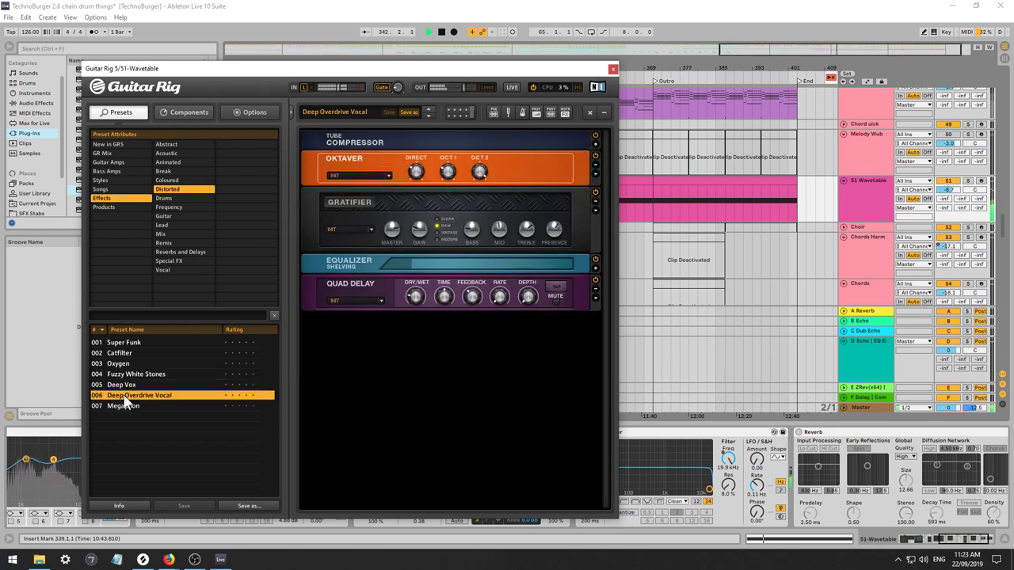
Audition the Guitar effects presets from Bluesy Lead through Horrible Punk Tone.
{"action": "left_click", "coordinate": [179, 217]}
{"action": "left_click", "coordinate": [143, 342]}
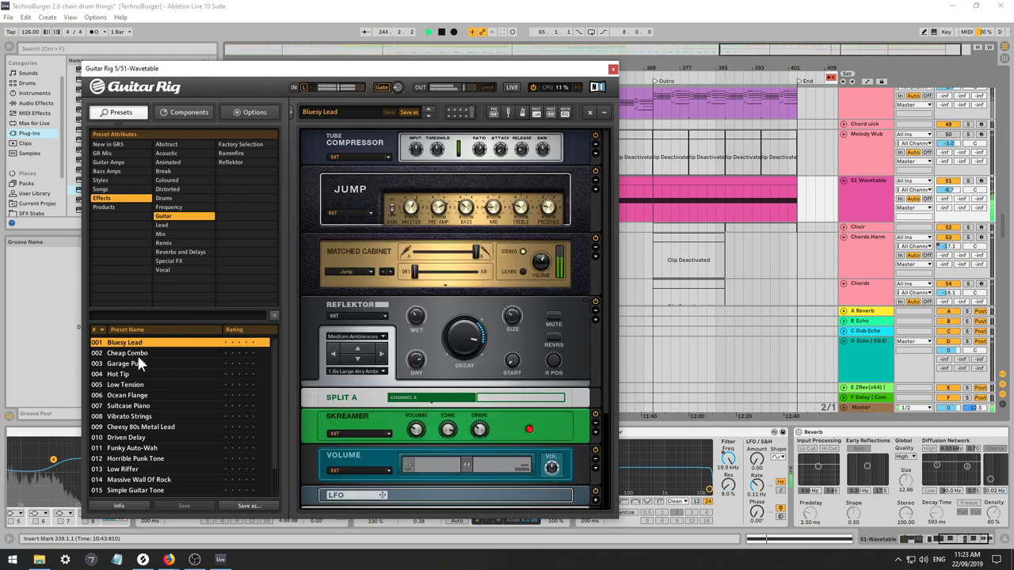
{"action": "left_click", "coordinate": [136, 354]}
{"action": "left_click", "coordinate": [133, 362]}
{"action": "left_click", "coordinate": [126, 375]}
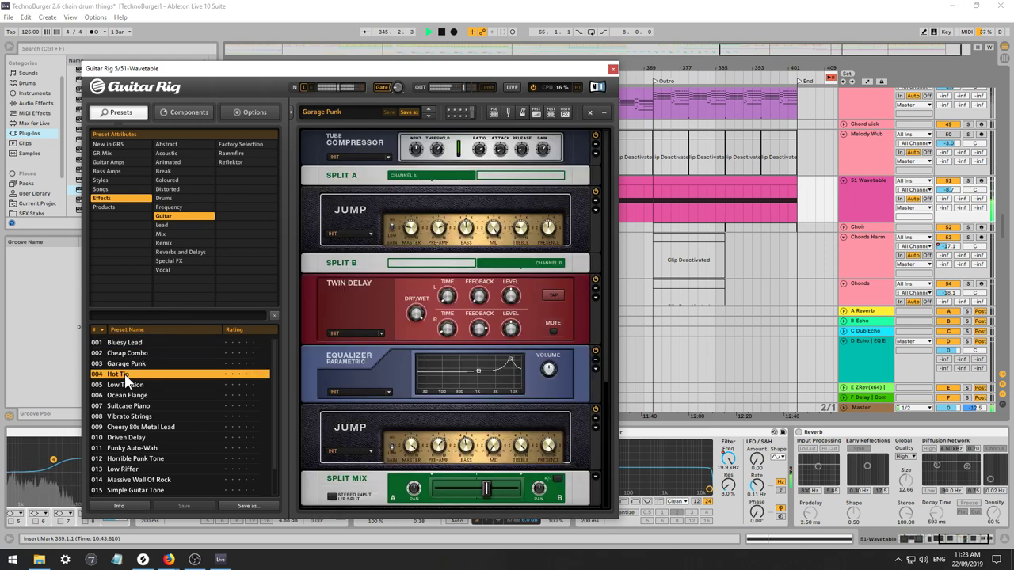
{"action": "left_click", "coordinate": [125, 385]}
{"action": "left_click", "coordinate": [125, 396]}
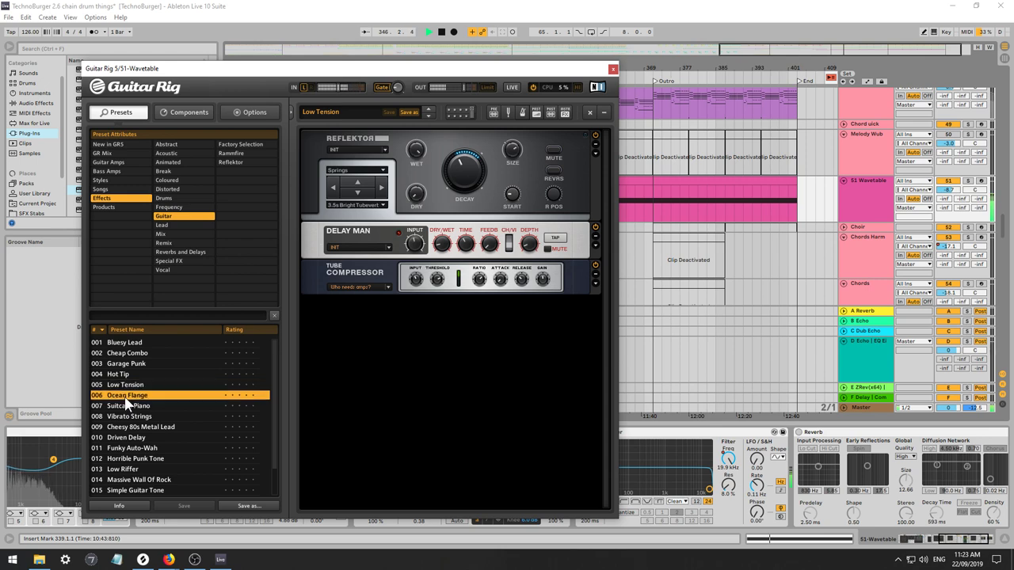
{"action": "left_click", "coordinate": [127, 406]}
{"action": "left_click", "coordinate": [129, 416]}
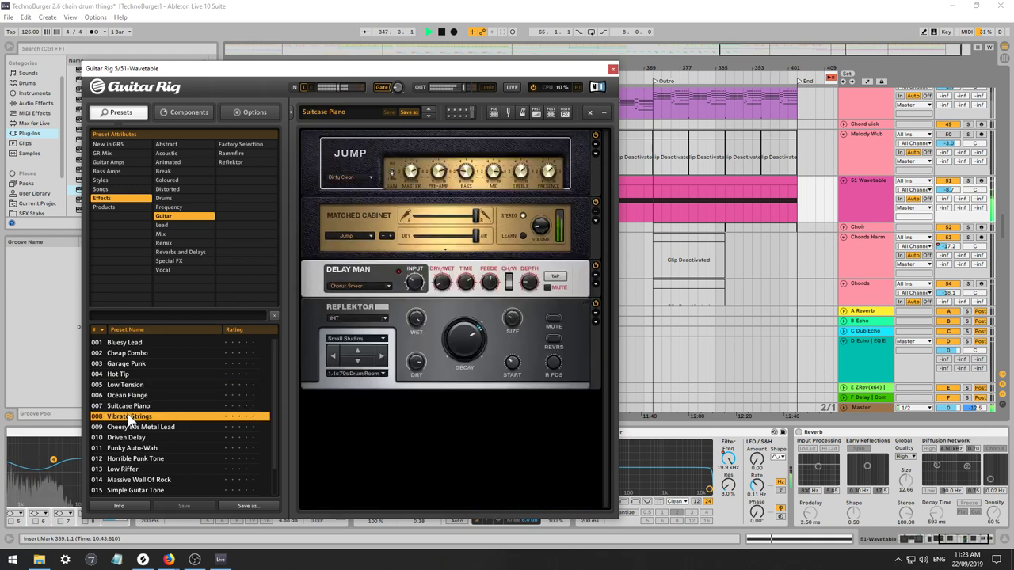
{"action": "left_click", "coordinate": [128, 427]}
{"action": "left_click", "coordinate": [130, 439]}
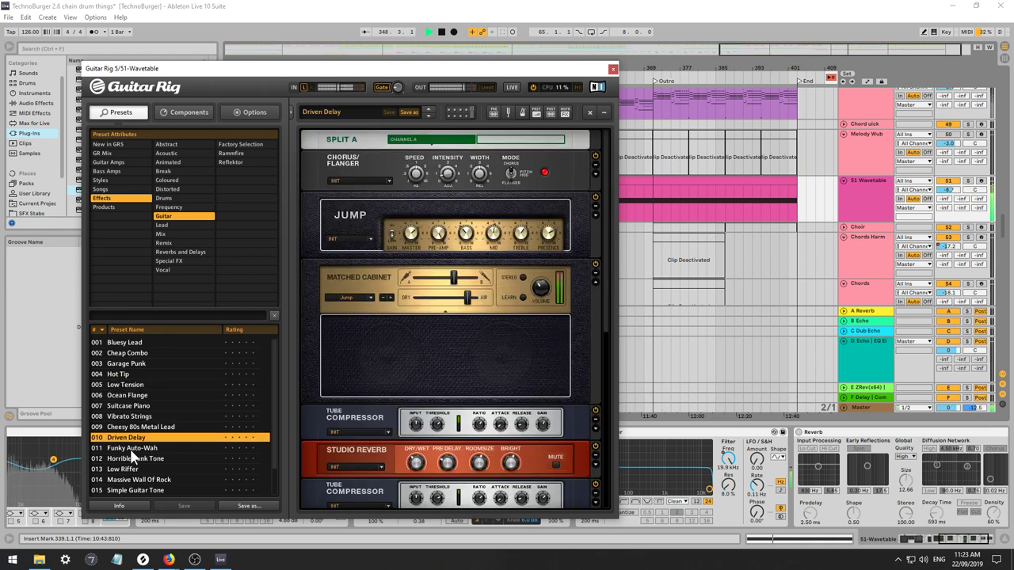
{"action": "left_click", "coordinate": [130, 449]}
{"action": "left_click", "coordinate": [129, 459]}
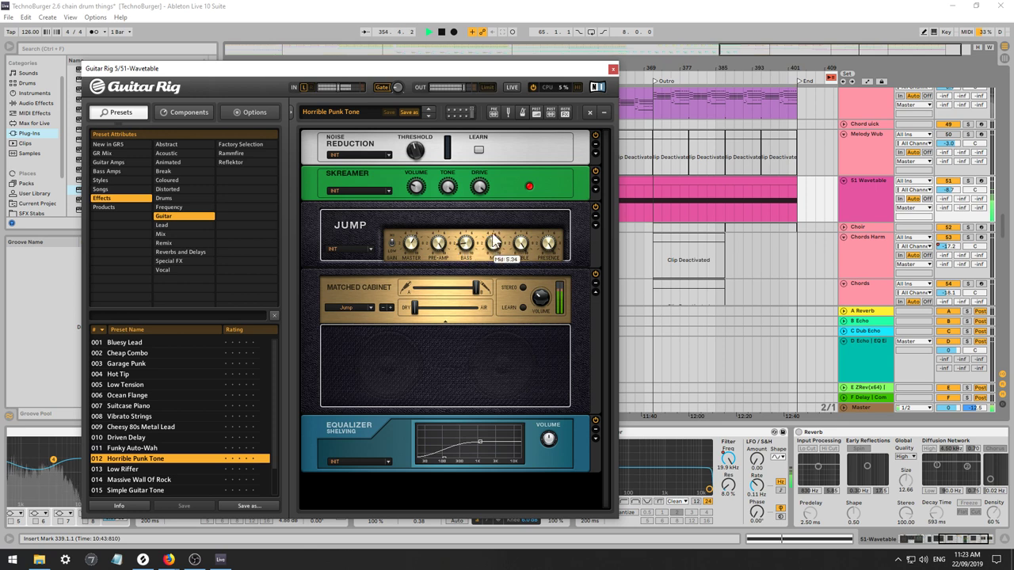
Play the track while trying Low Riffer through Use Your Dynamics, ending on Vintage Slapback.
{"action": "left_click", "coordinate": [434, 317]}
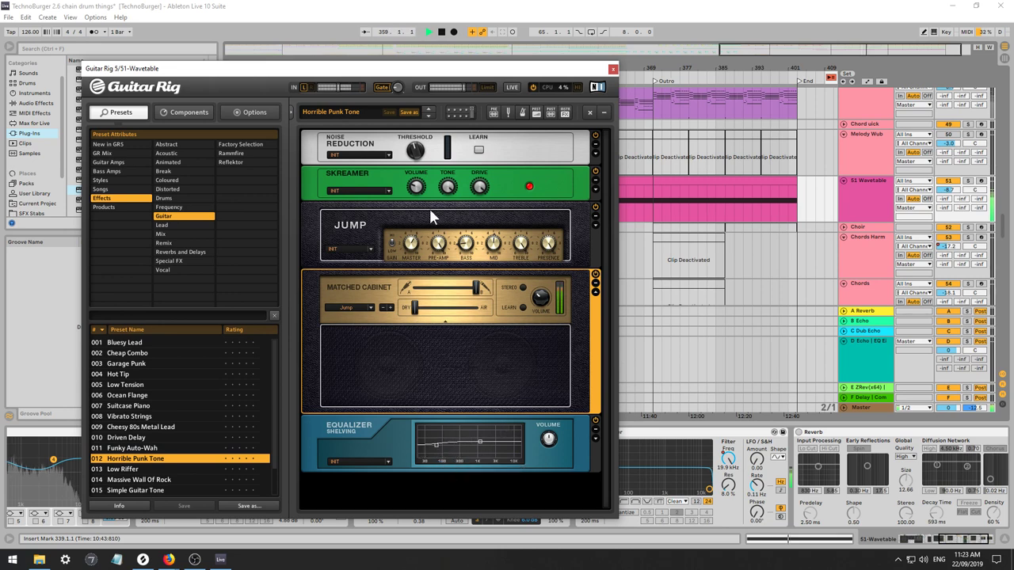
{"action": "left_click", "coordinate": [136, 470]}
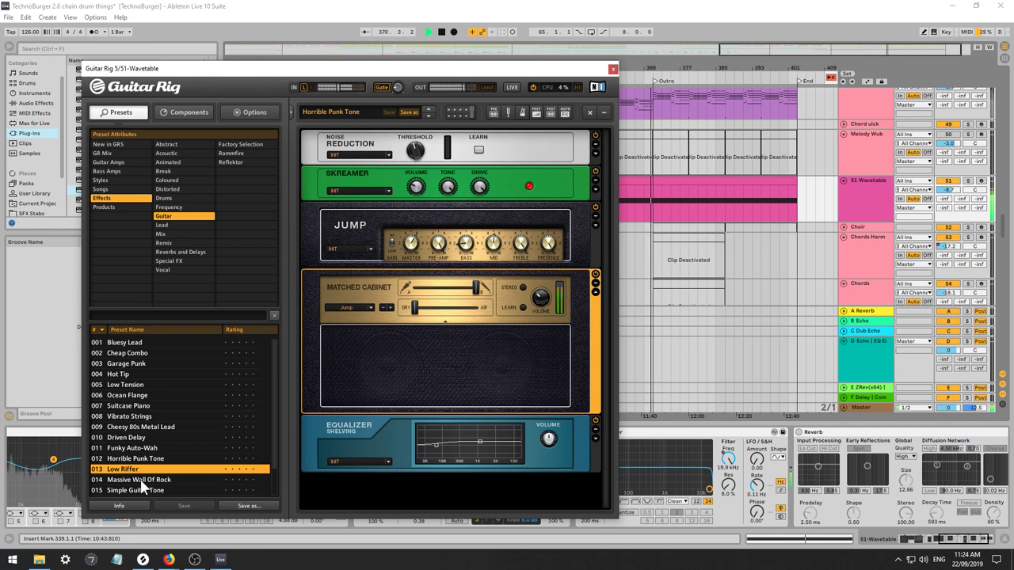
{"action": "scroll", "coordinate": [143, 487], "scroll_direction": "down", "scroll_amount": 1}
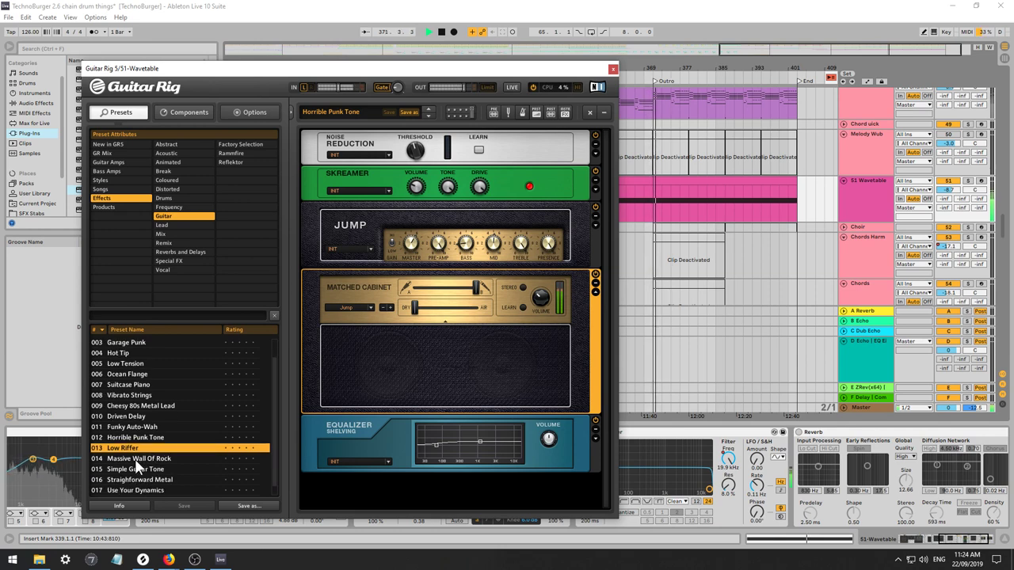
{"action": "left_click", "coordinate": [137, 460]}
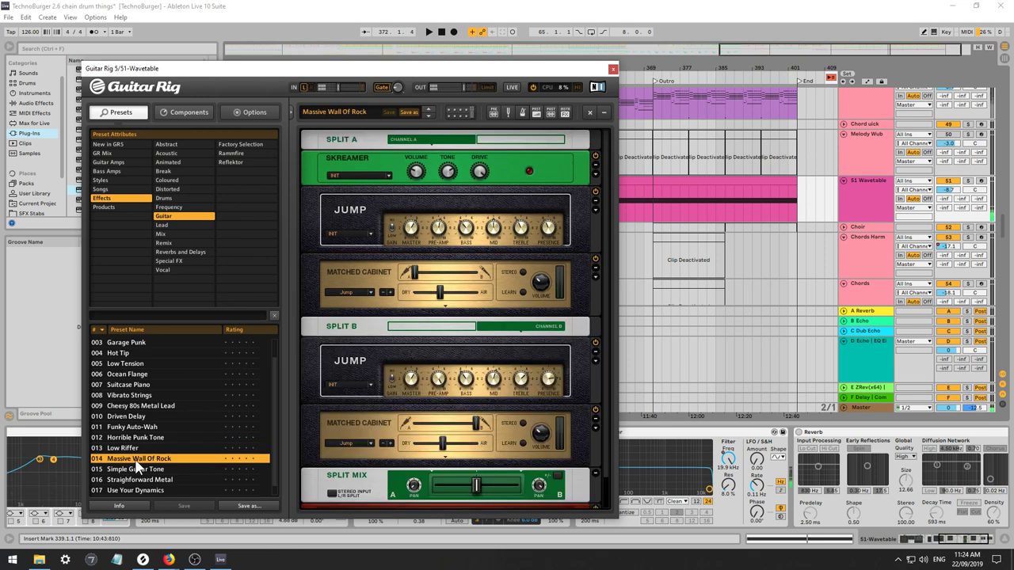
{"action": "key", "text": "space"}
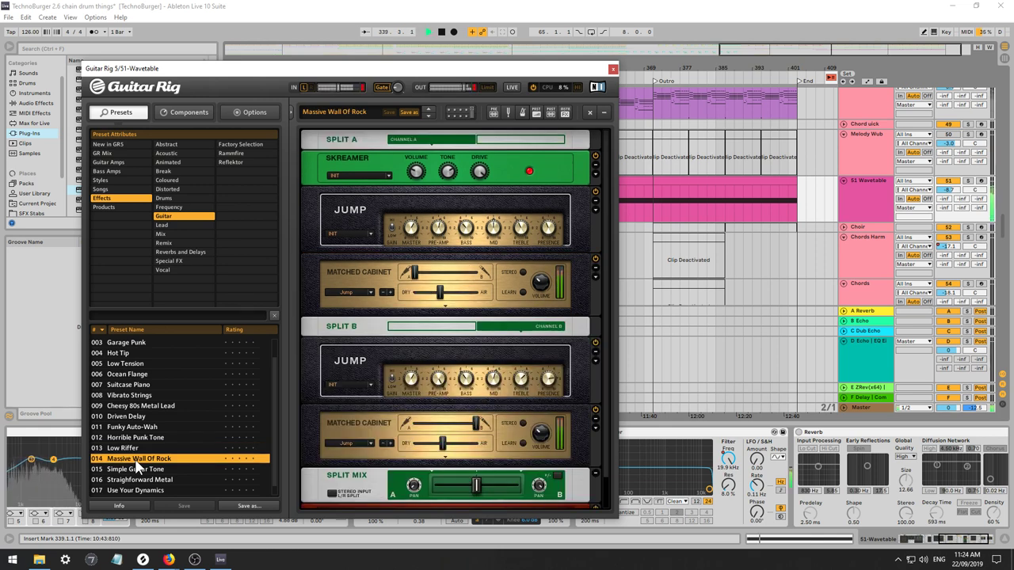
{"action": "left_click", "coordinate": [136, 469]}
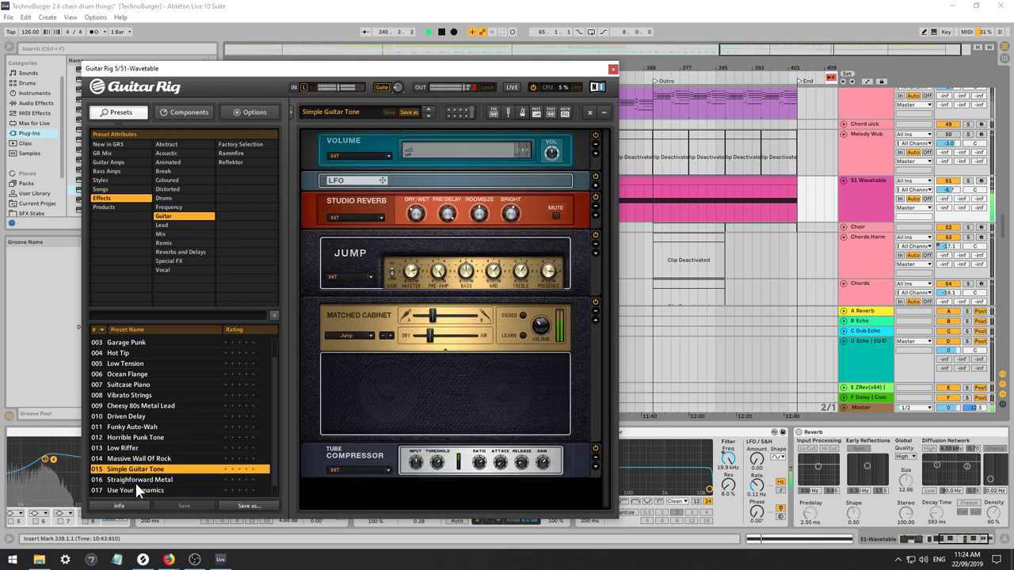
{"action": "left_click", "coordinate": [134, 480]}
{"action": "left_click", "coordinate": [133, 482]}
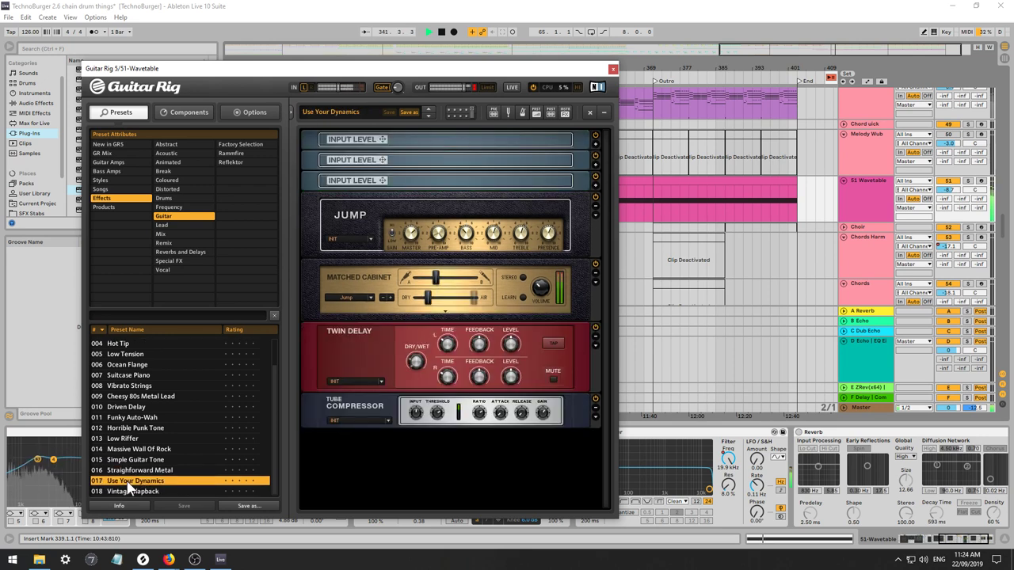
{"action": "left_click", "coordinate": [132, 491]}
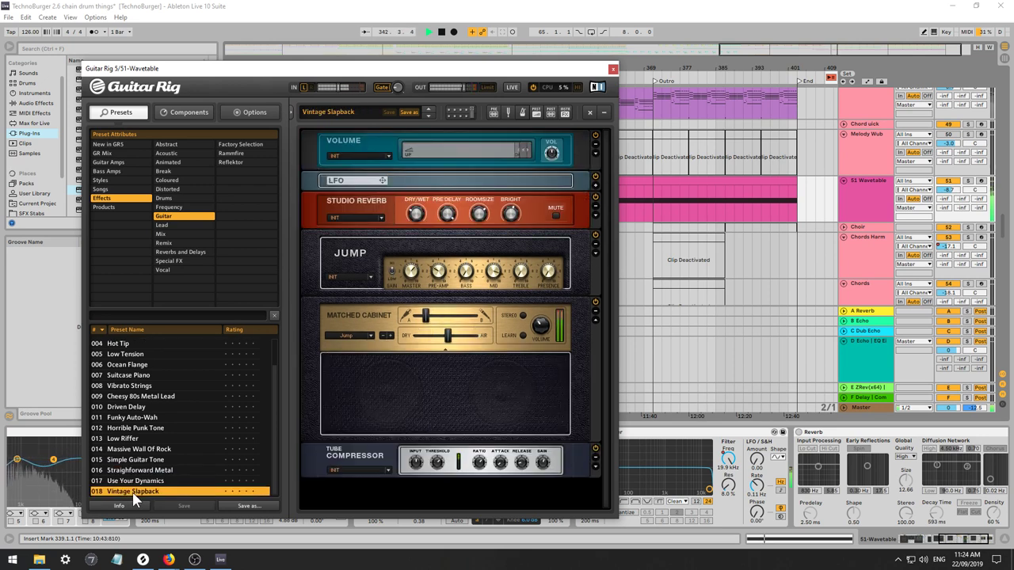
Audition the Special FX presets from Ya-Ya-Ya Guitar through Pitchedelica.
{"action": "left_click", "coordinate": [191, 261]}
{"action": "left_click", "coordinate": [120, 343]}
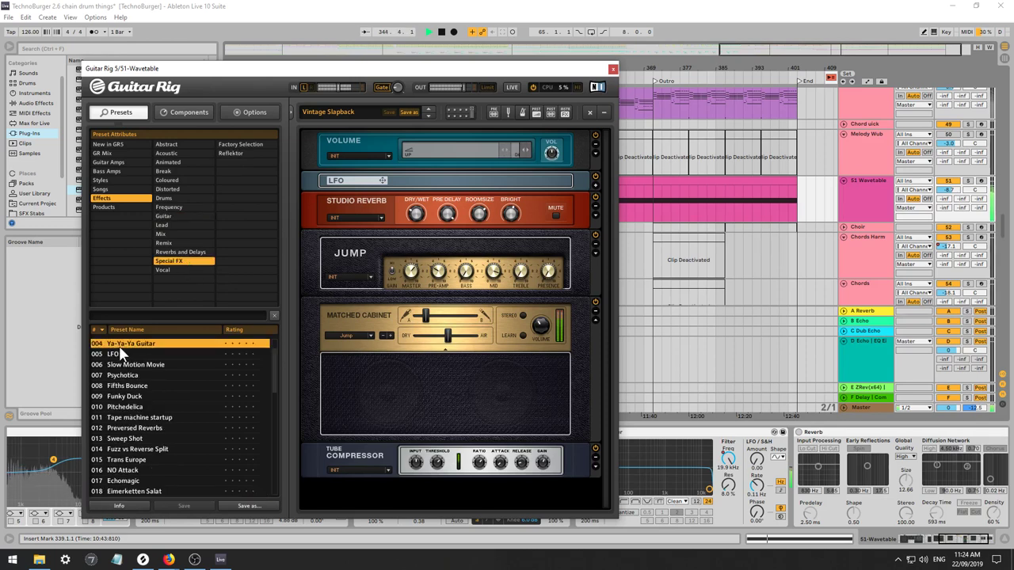
{"action": "left_click", "coordinate": [119, 354]}
{"action": "left_click", "coordinate": [123, 365]}
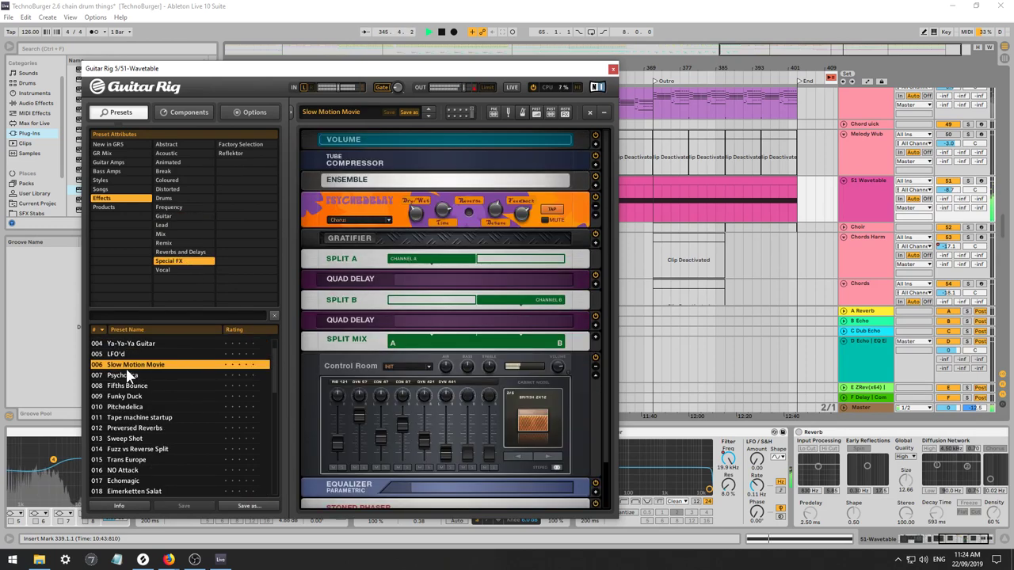
{"action": "left_click", "coordinate": [123, 376]}
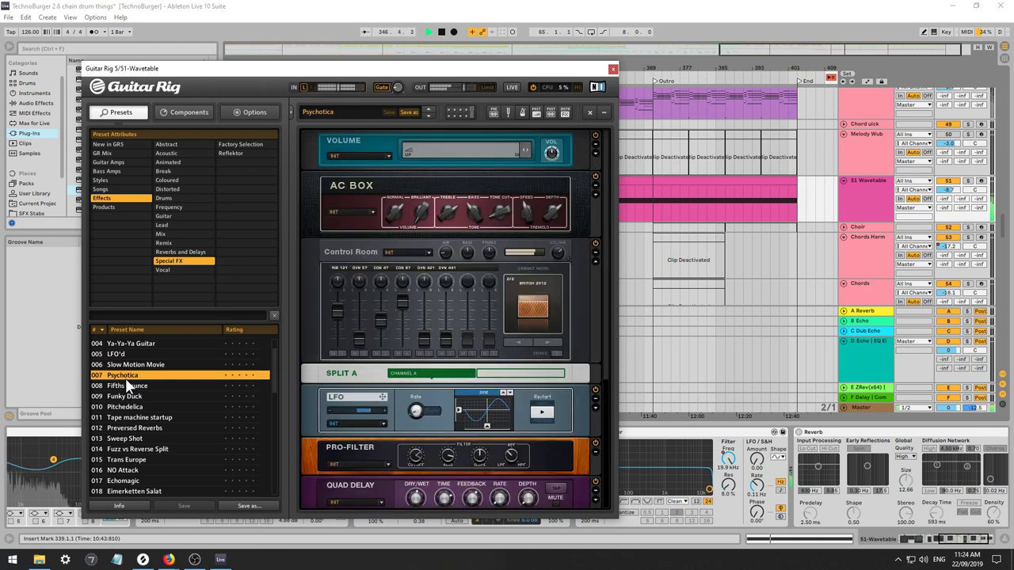
{"action": "left_click", "coordinate": [124, 387]}
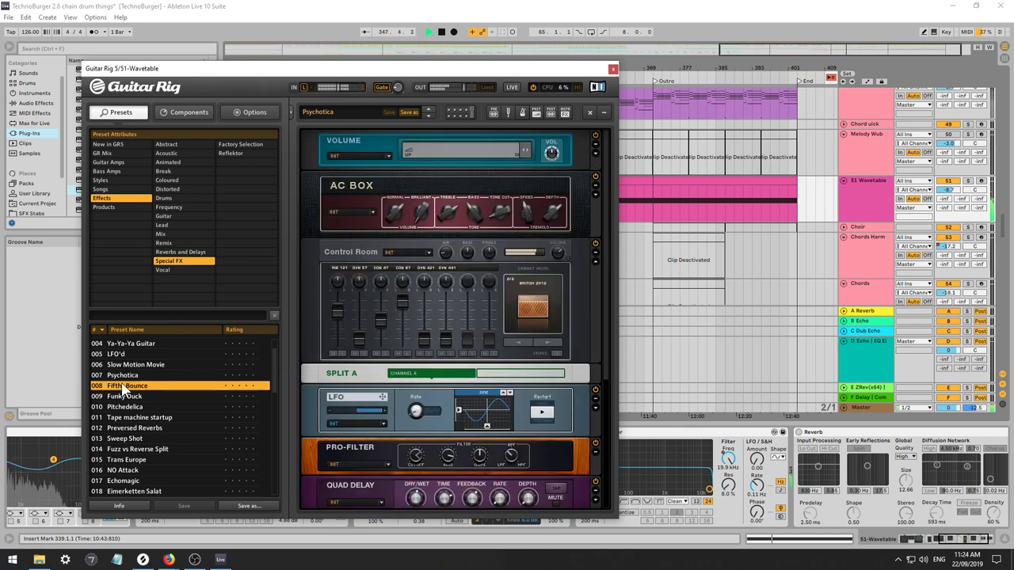
{"action": "left_click", "coordinate": [124, 396]}
{"action": "left_click", "coordinate": [126, 407]}
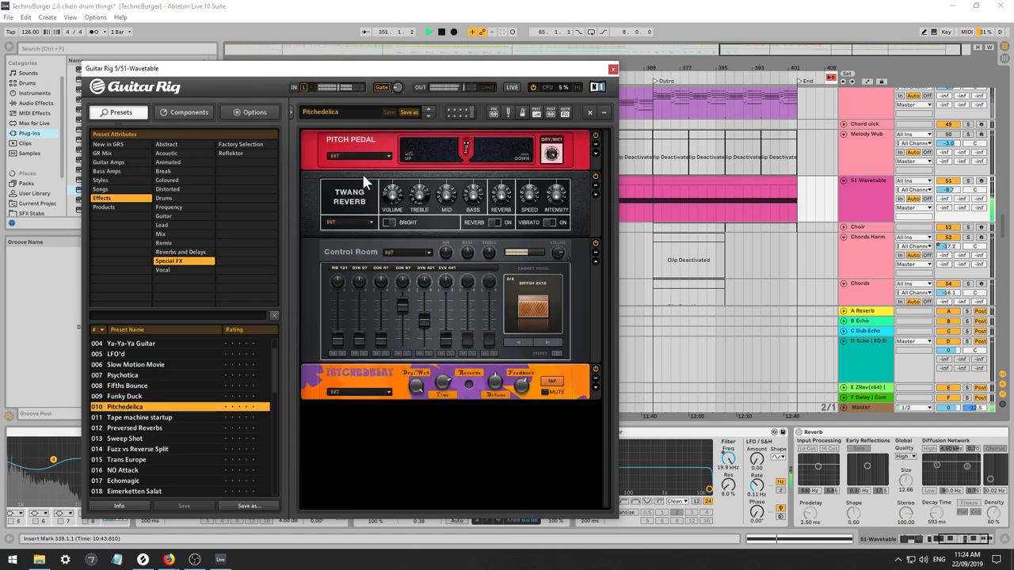
Clear the rack and browse the Songs and Styles categories before listing Distorted effects presets.
{"action": "left_click", "coordinate": [586, 111]}
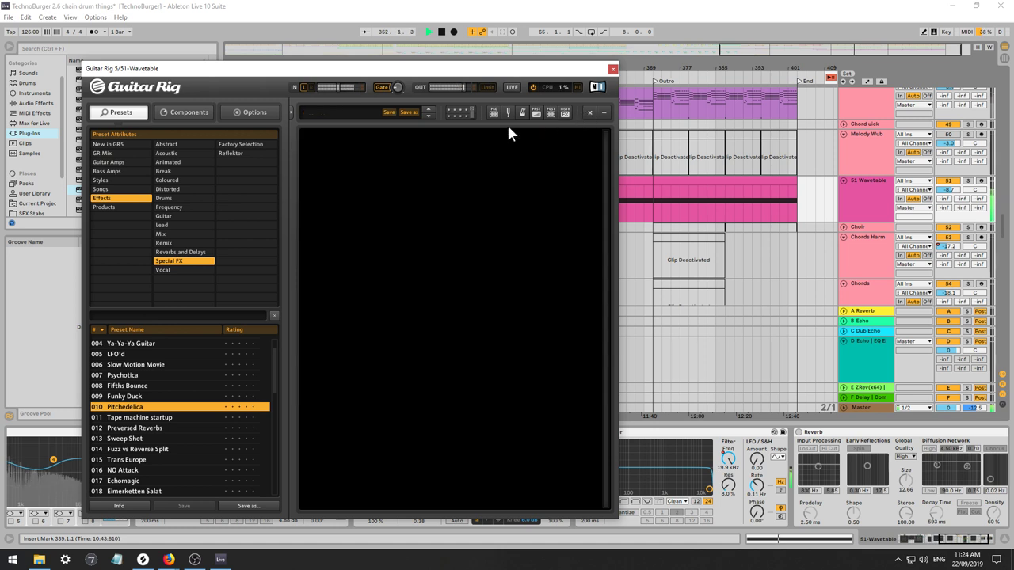
{"action": "left_click", "coordinate": [110, 198]}
{"action": "left_click", "coordinate": [106, 188]}
{"action": "left_click", "coordinate": [106, 181]}
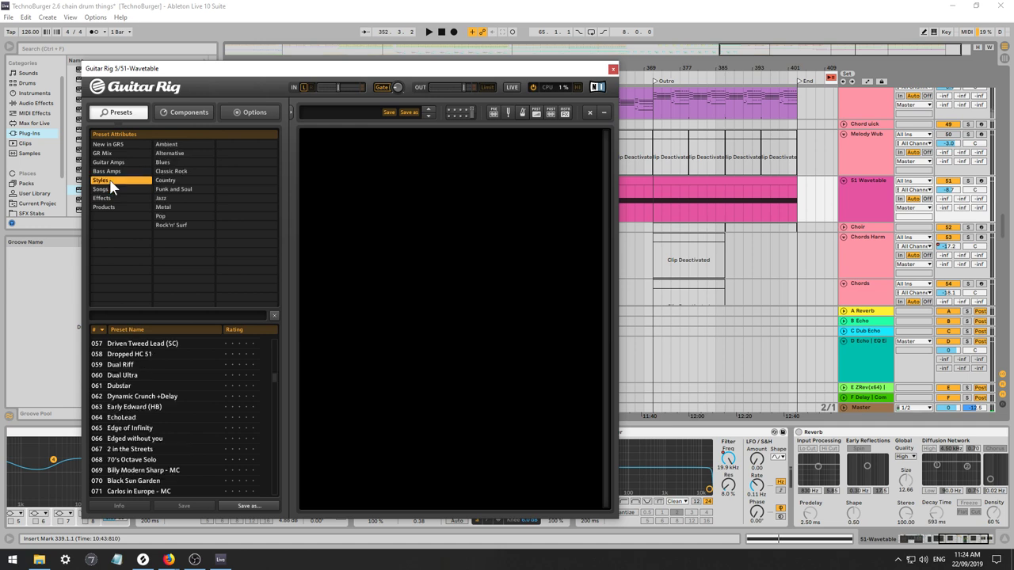
{"action": "left_click", "coordinate": [106, 198]}
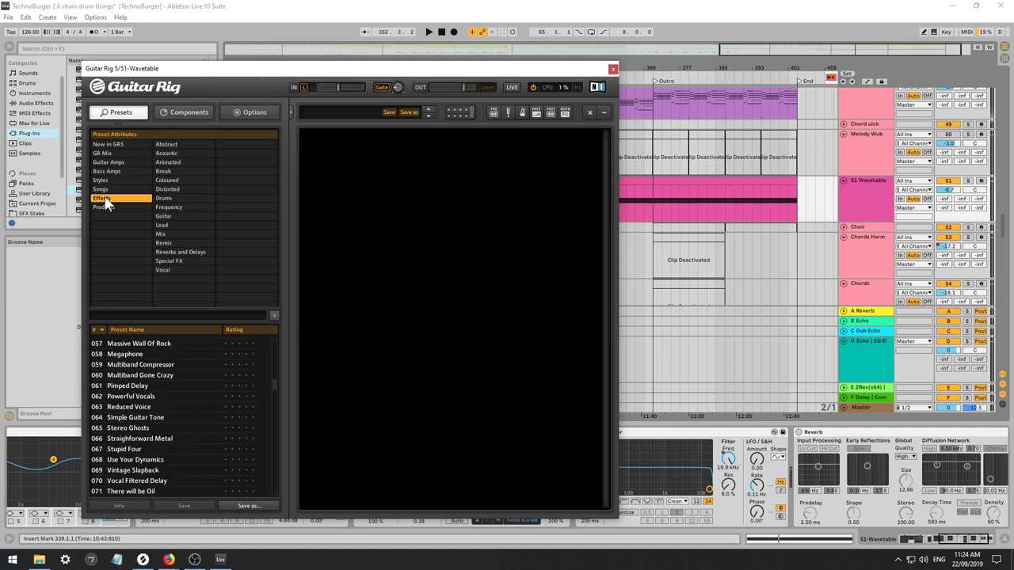
{"action": "left_click", "coordinate": [170, 190]}
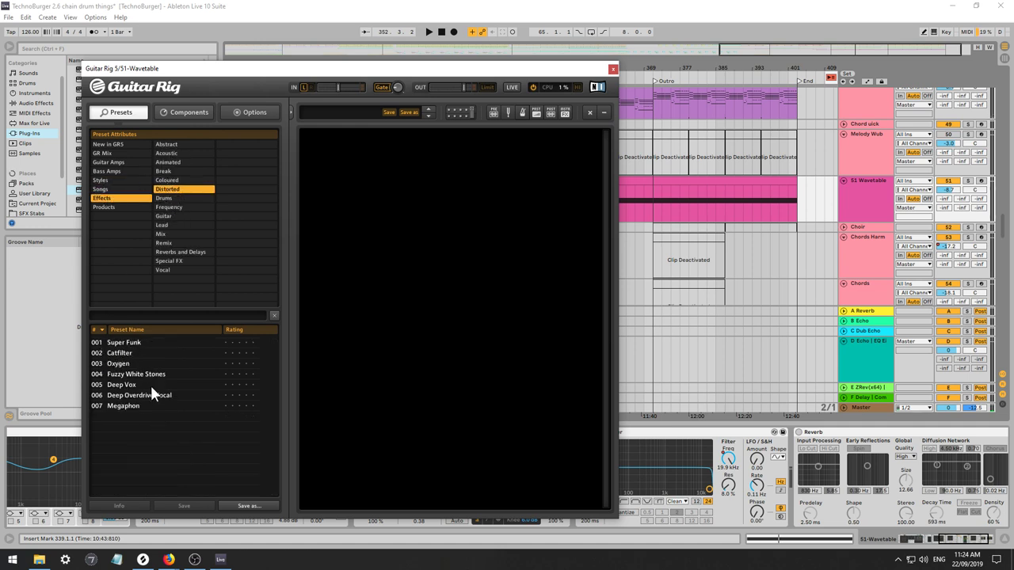
Play Fuzzy White Stones with crossover near 58, then load Deep Vox and show Components.
{"action": "key", "text": "space"}
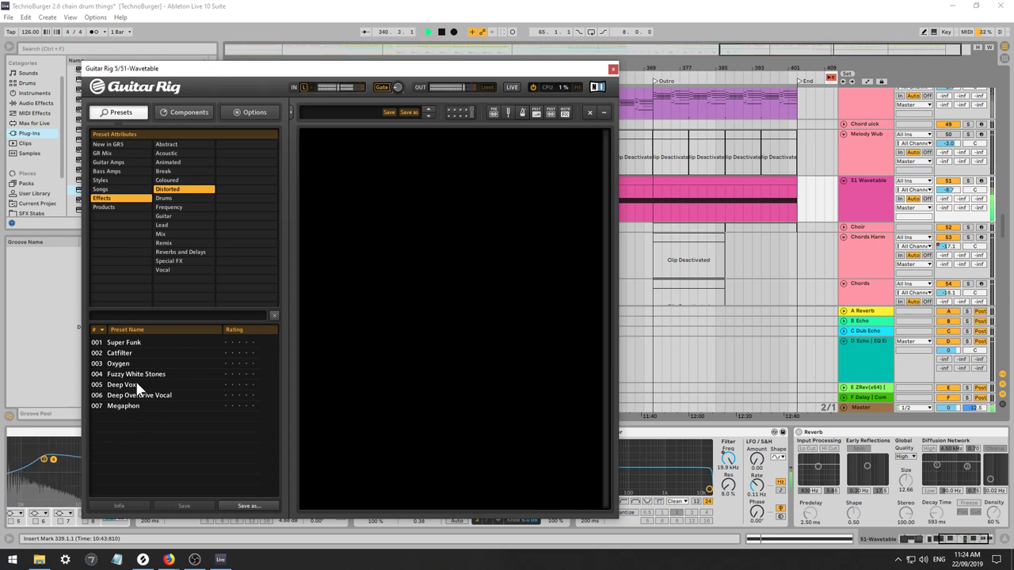
{"action": "left_click", "coordinate": [136, 373]}
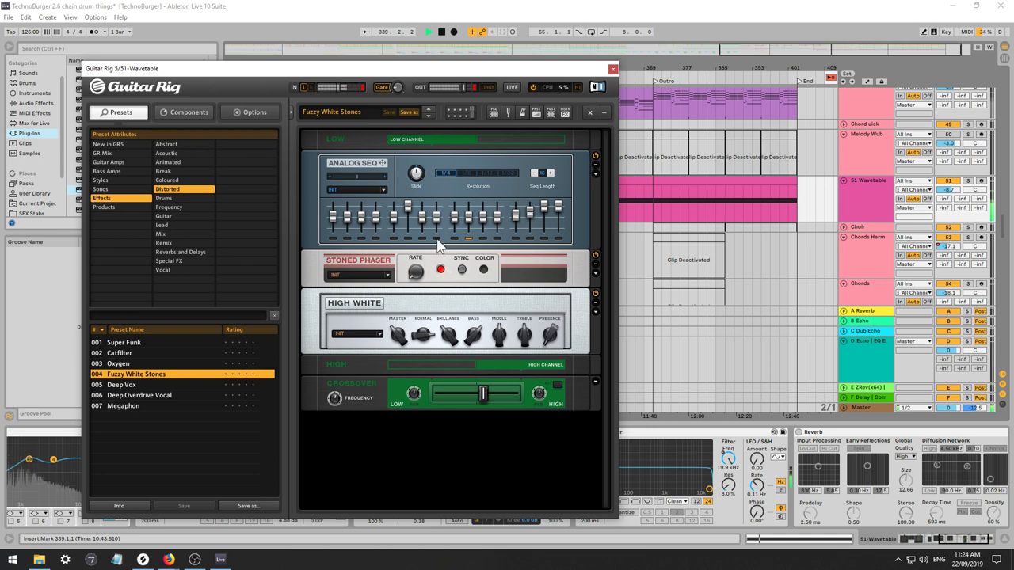
{"action": "mouse_move", "coordinate": [484, 398]}
{"action": "left_mouse_down"}
{"action": "mouse_move", "coordinate": [516, 401]}
{"action": "mouse_move", "coordinate": [468, 395]}
{"action": "left_mouse_up"}
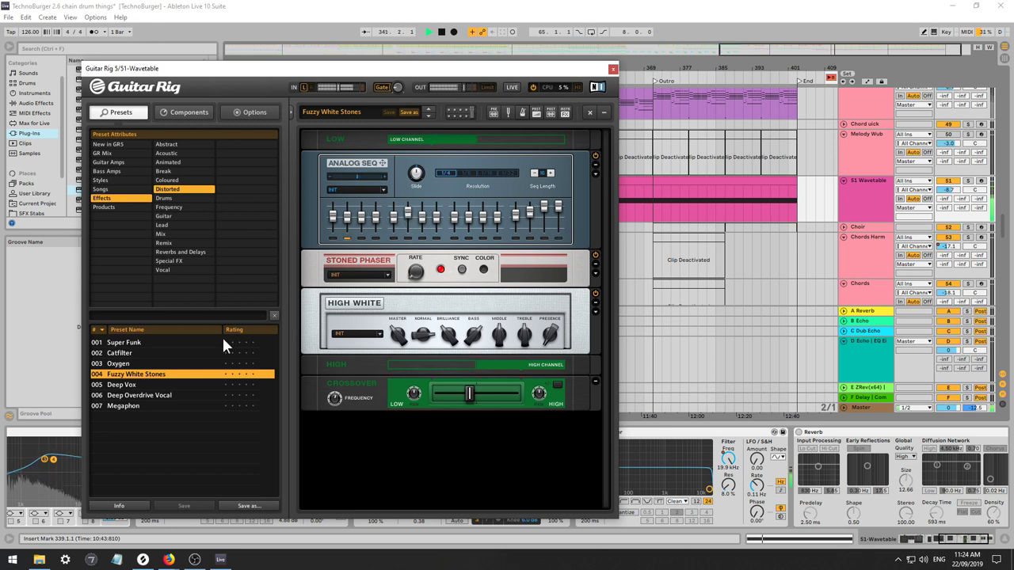
{"action": "left_click", "coordinate": [136, 384]}
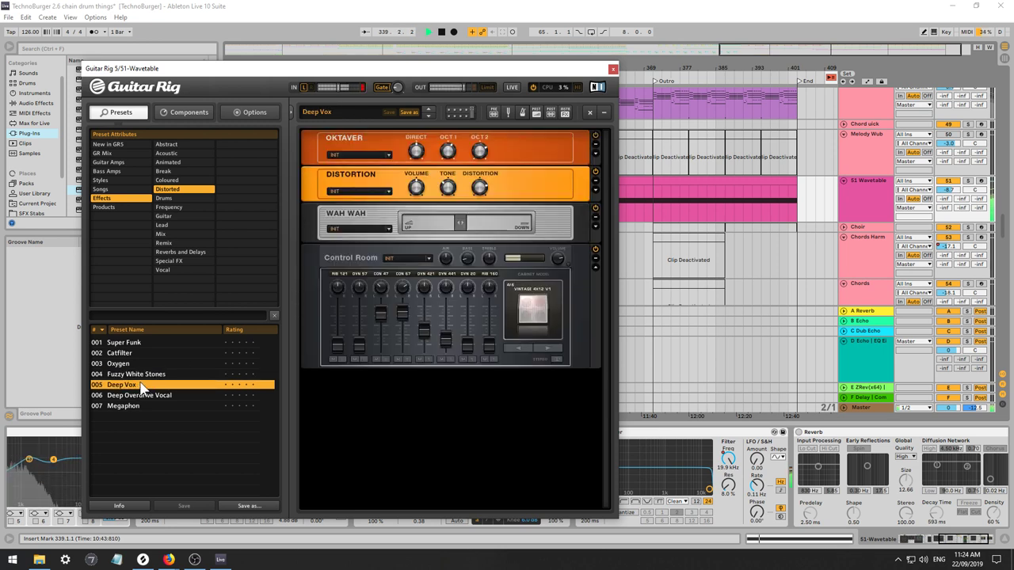
{"action": "left_click", "coordinate": [132, 396]}
{"action": "left_click", "coordinate": [121, 144]}
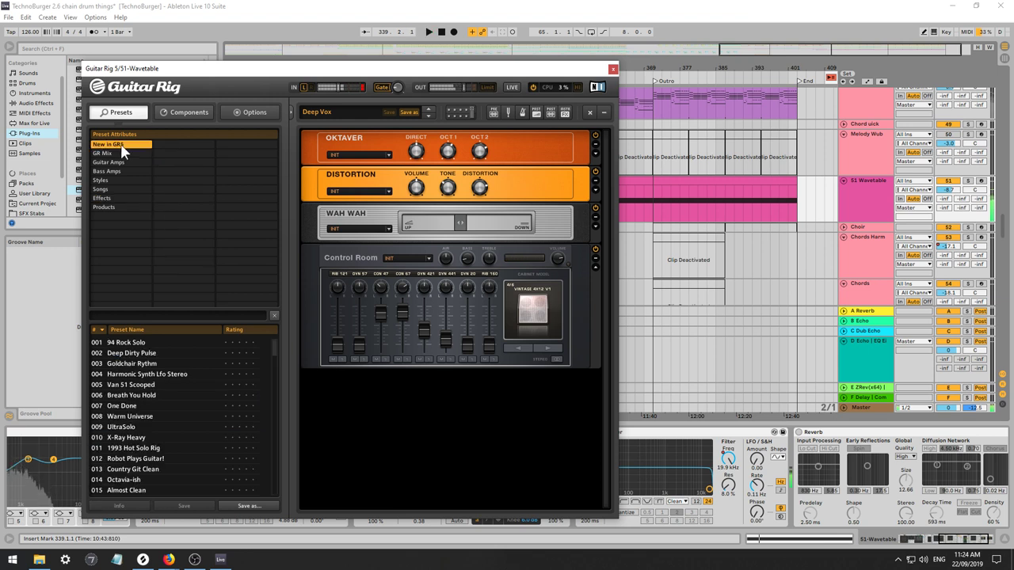
{"action": "left_click", "coordinate": [187, 112]}
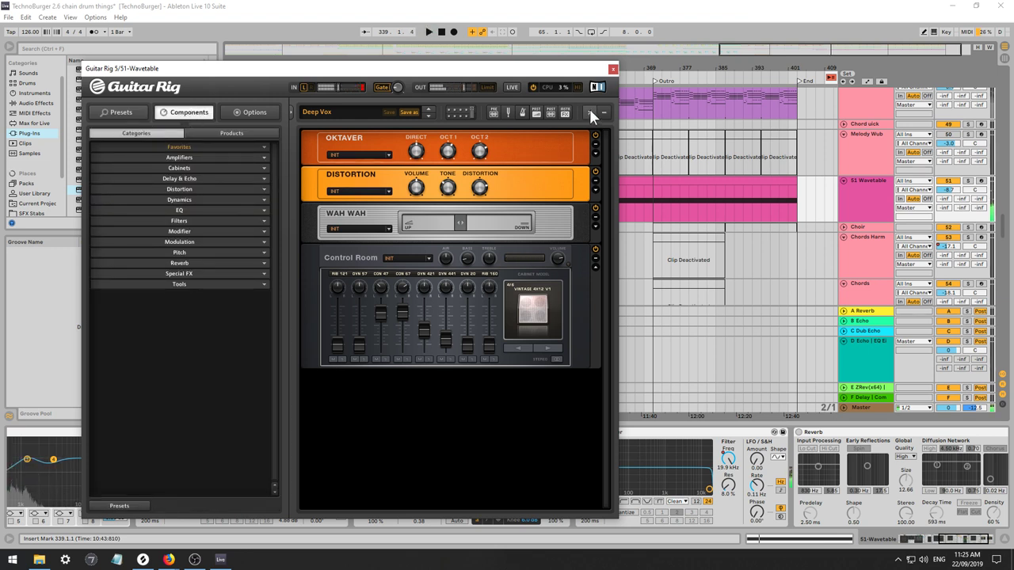
Clear the rack, add a Demon distortion and bypass it.
{"action": "left_click", "coordinate": [590, 112]}
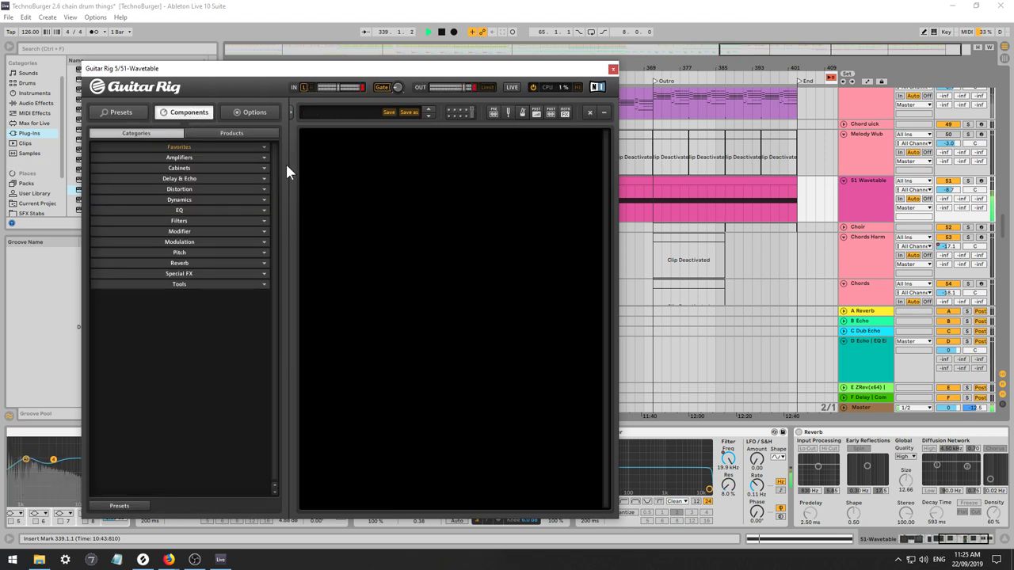
{"action": "left_click", "coordinate": [202, 188]}
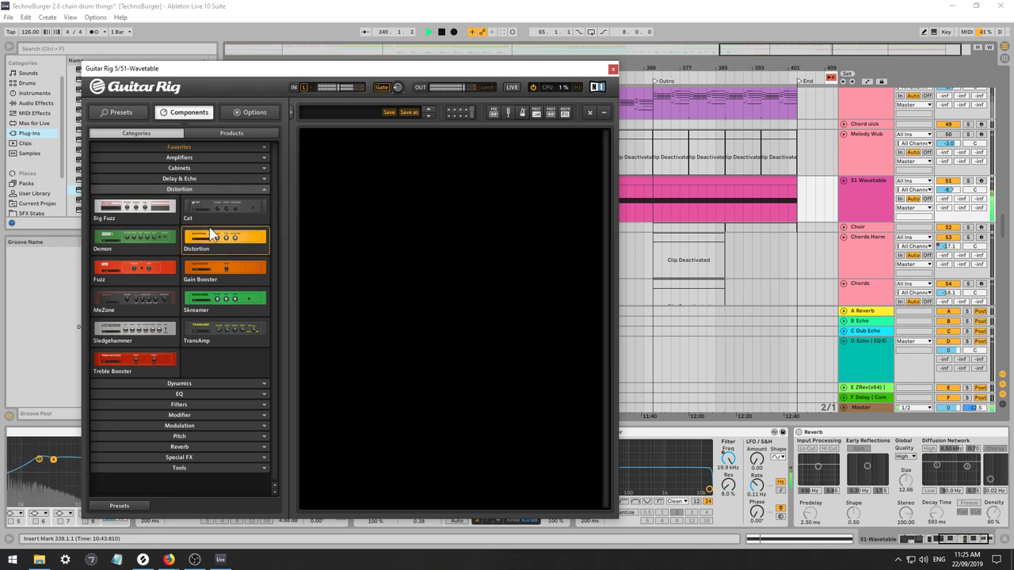
{"action": "left_click_drag", "start_coordinate": [164, 248], "coordinate": [346, 235]}
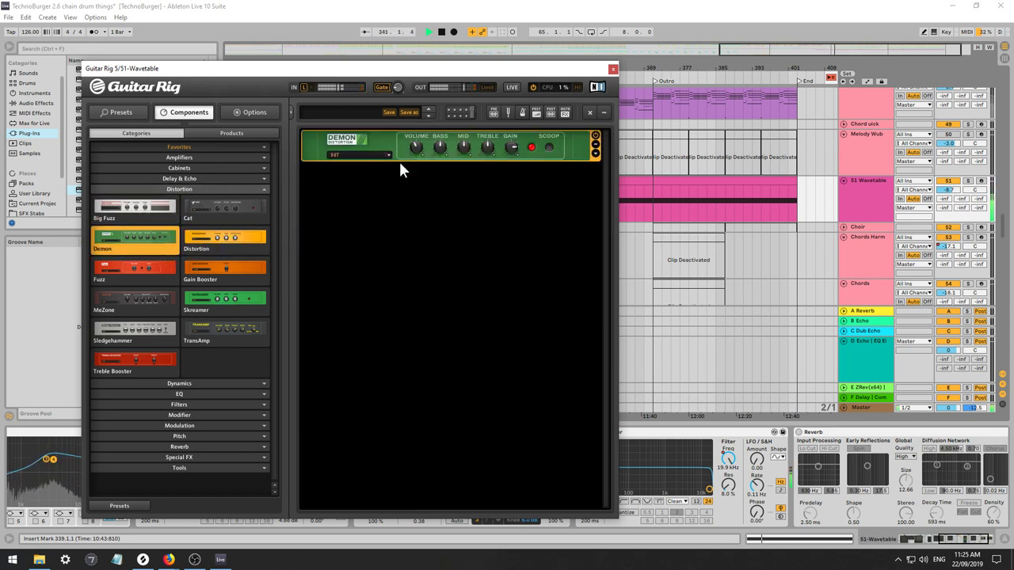
{"action": "mouse_move", "coordinate": [437, 163]}
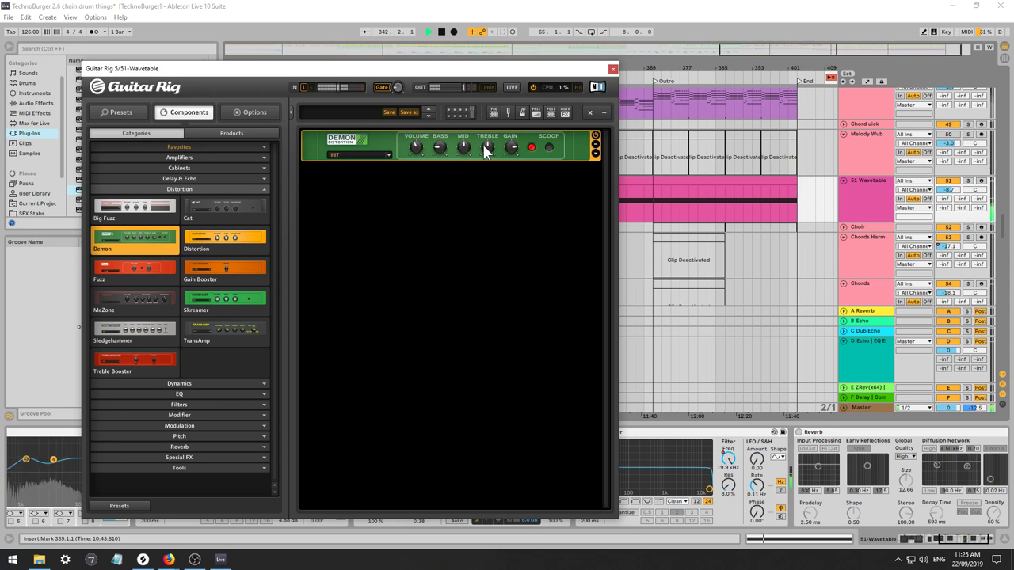
{"action": "left_click", "coordinate": [388, 155]}
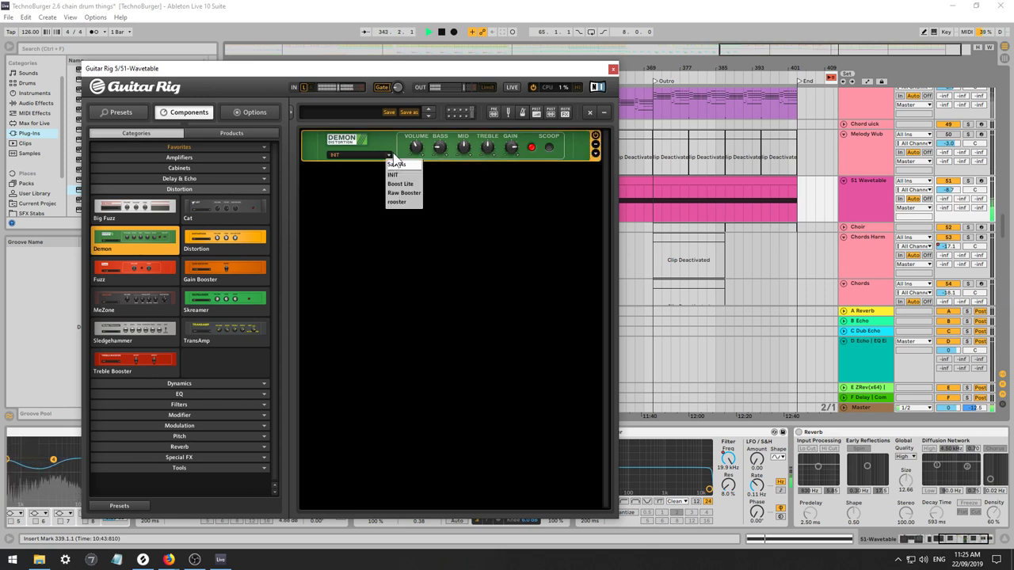
{"action": "left_click", "coordinate": [362, 139]}
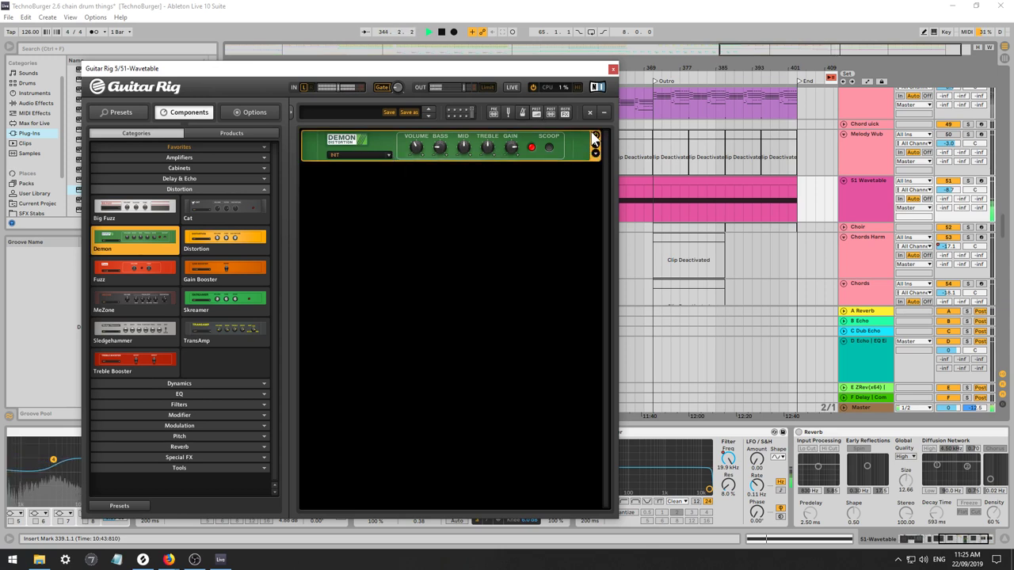
{"action": "left_click", "coordinate": [595, 135]}
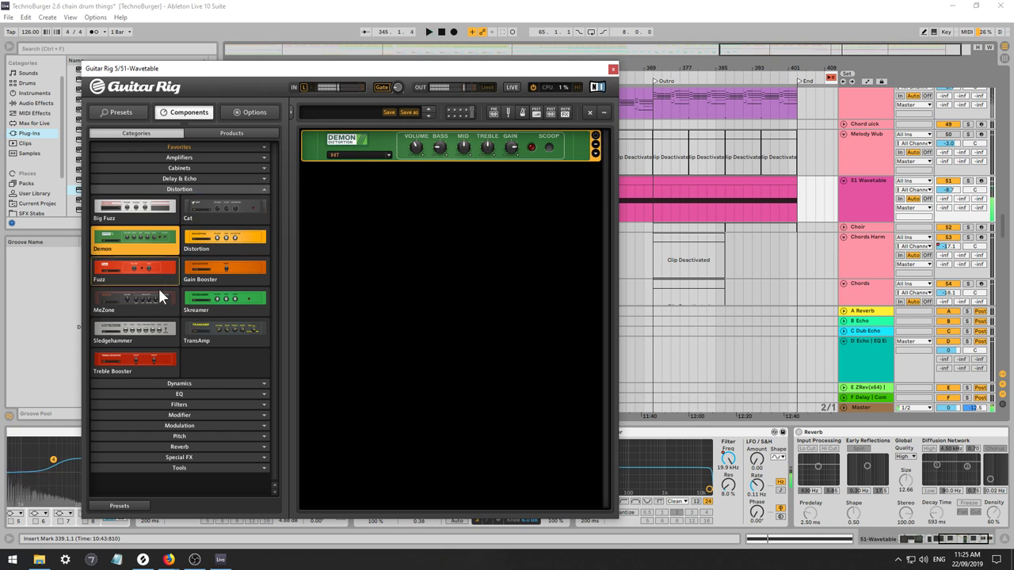
Stack Sledge Hammer, Treble Booster, TransAmp, Skreamer and Big Fuzz, adjusting the Big Fuzz tone.
{"action": "left_click_drag", "start_coordinate": [149, 329], "coordinate": [495, 206]}
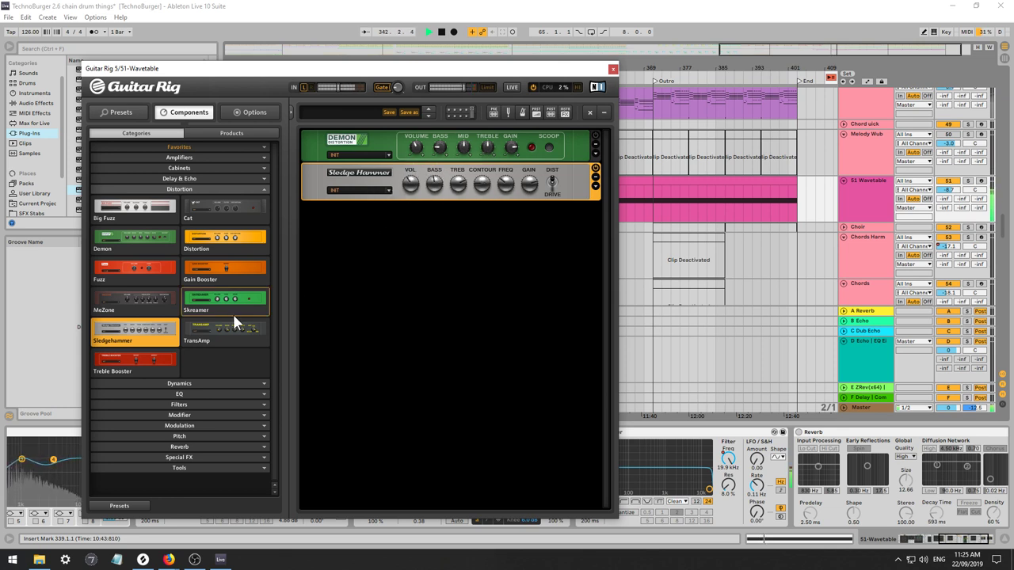
{"action": "left_click_drag", "start_coordinate": [137, 355], "coordinate": [551, 176]}
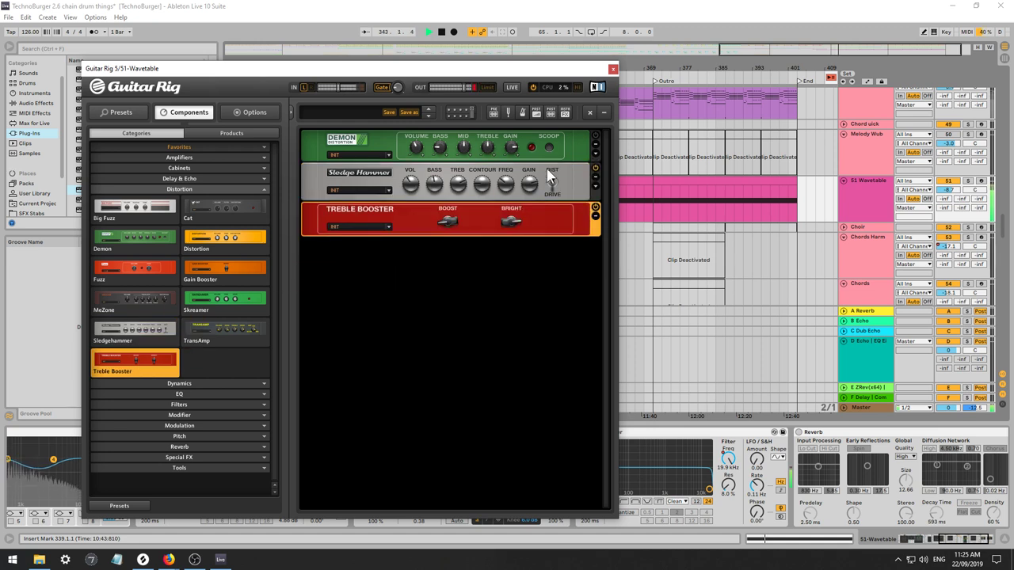
{"action": "left_click", "coordinate": [596, 168]}
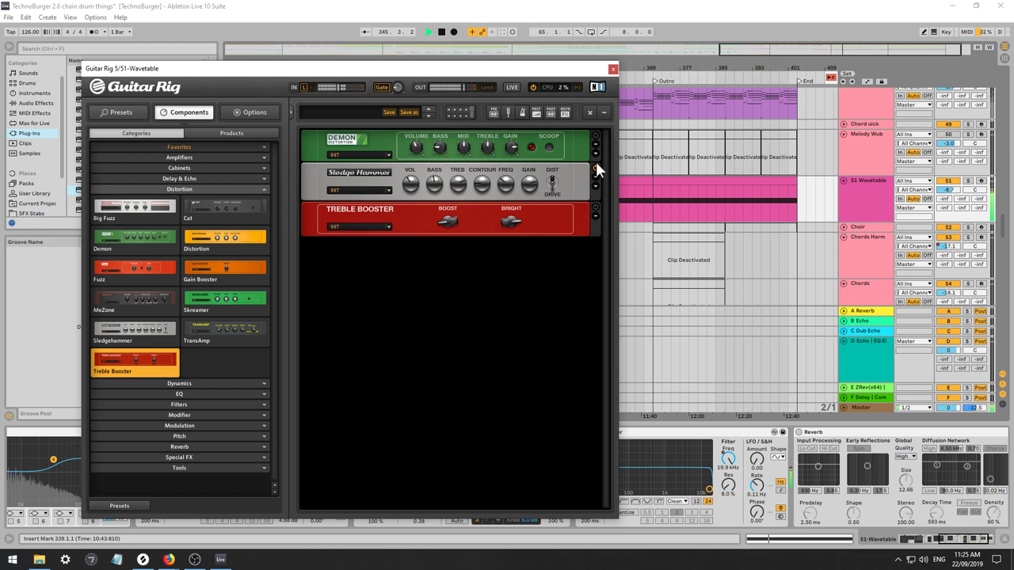
{"action": "left_click", "coordinate": [596, 175]}
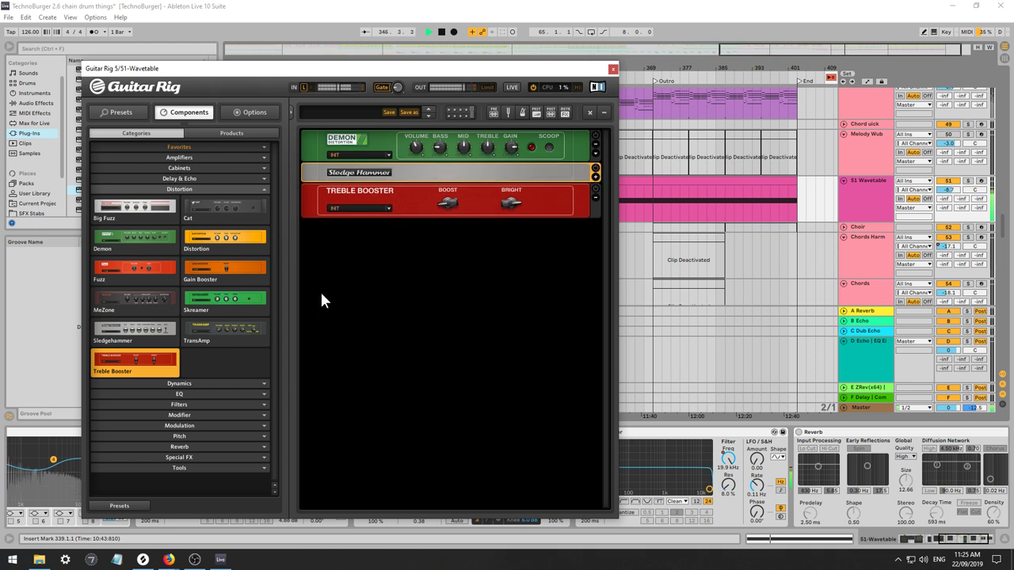
{"action": "left_click_drag", "start_coordinate": [226, 329], "coordinate": [471, 274]}
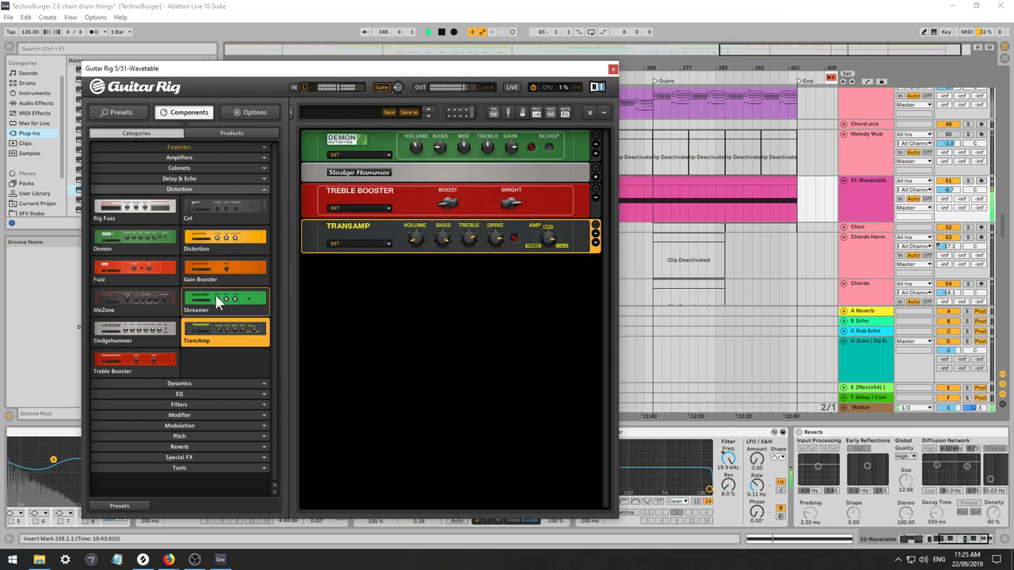
{"action": "left_click_drag", "start_coordinate": [216, 299], "coordinate": [399, 309]}
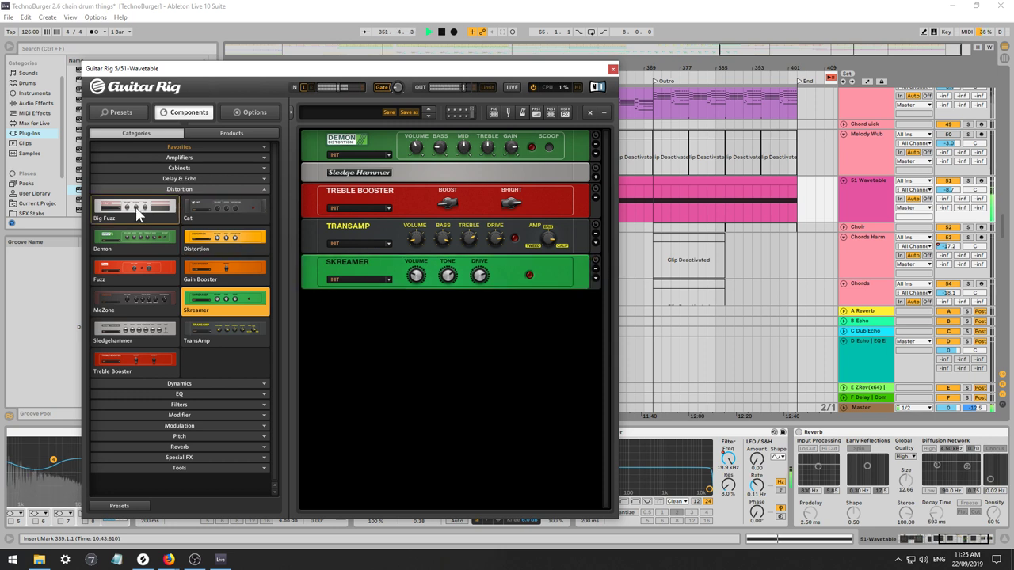
{"action": "left_click_drag", "start_coordinate": [134, 207], "coordinate": [360, 332]}
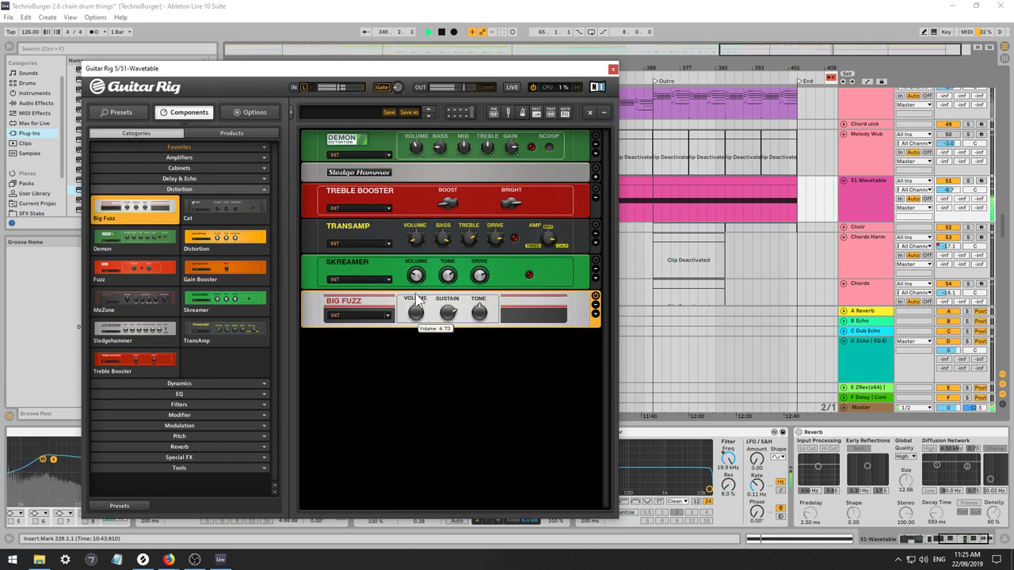
{"action": "left_click_drag", "start_coordinate": [476, 309], "coordinate": [479, 331]}
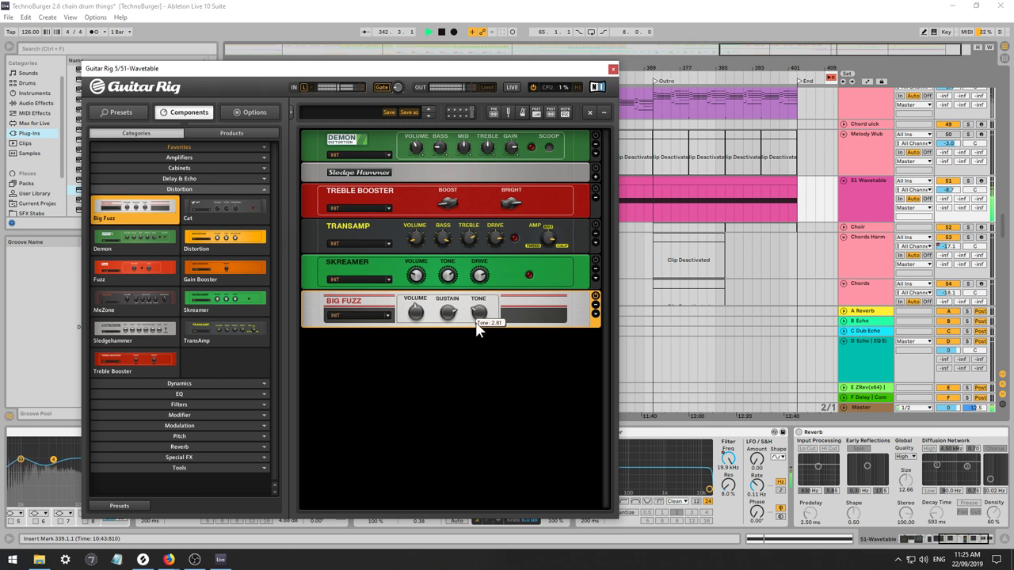
Add Cat and Spring Reverb to the rack, then remove every module.
{"action": "left_click_drag", "start_coordinate": [225, 207], "coordinate": [394, 384]}
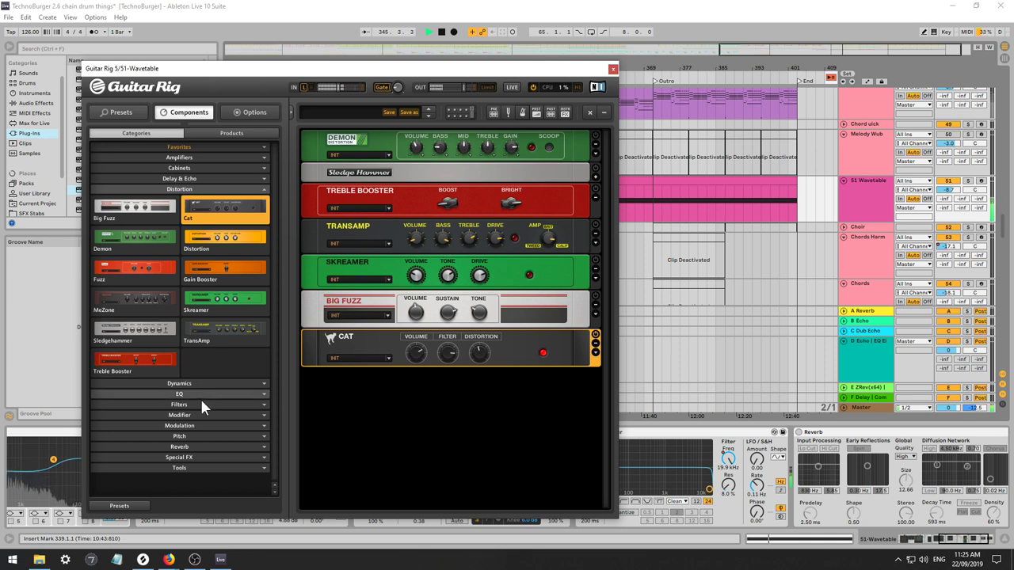
{"action": "left_click", "coordinate": [183, 447]}
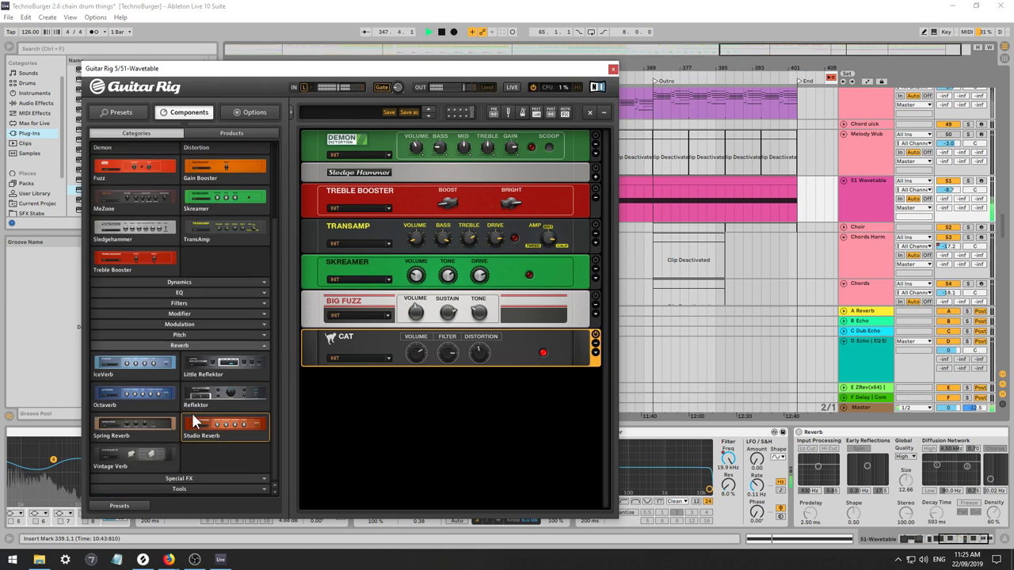
{"action": "left_click_drag", "start_coordinate": [122, 432], "coordinate": [374, 402]}
{"action": "left_click", "coordinate": [416, 390]}
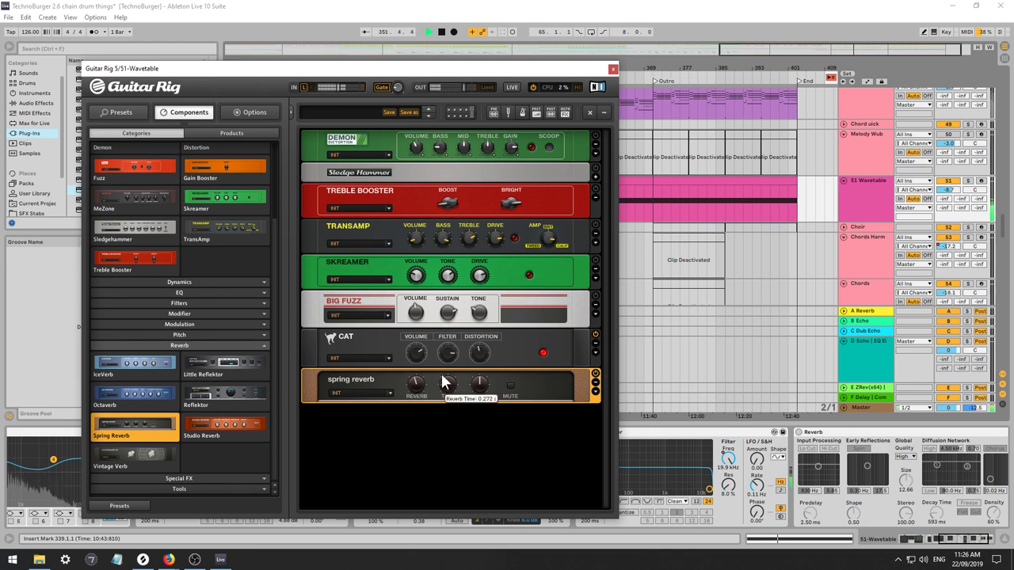
{"action": "left_click", "coordinate": [588, 115]}
Play the track with Distortion then Fuzz added to the rack, then clear both modules.
{"action": "scroll", "coordinate": [176, 265], "scroll_direction": "up", "scroll_amount": 3}
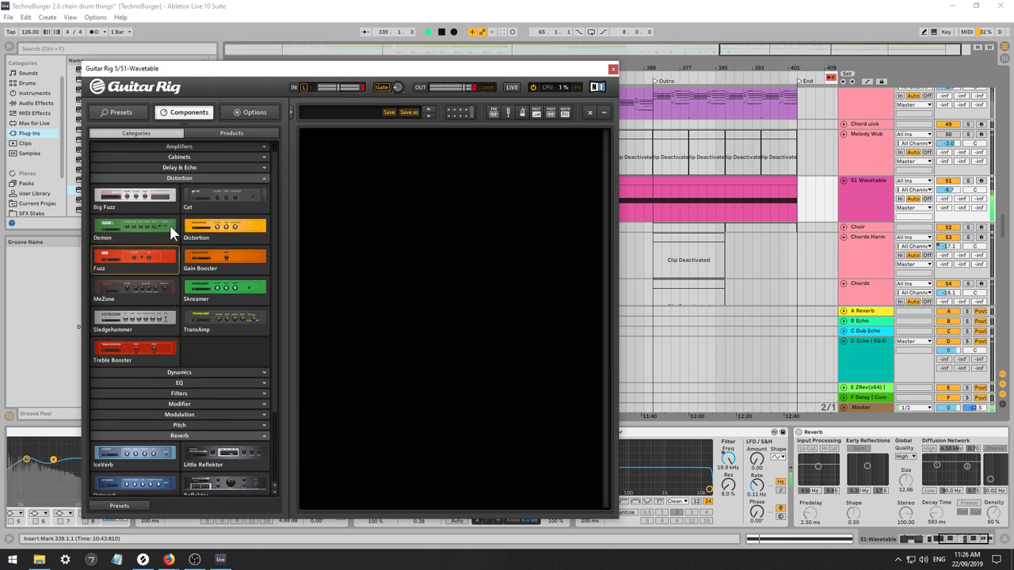
{"action": "left_click_drag", "start_coordinate": [194, 233], "coordinate": [432, 224]}
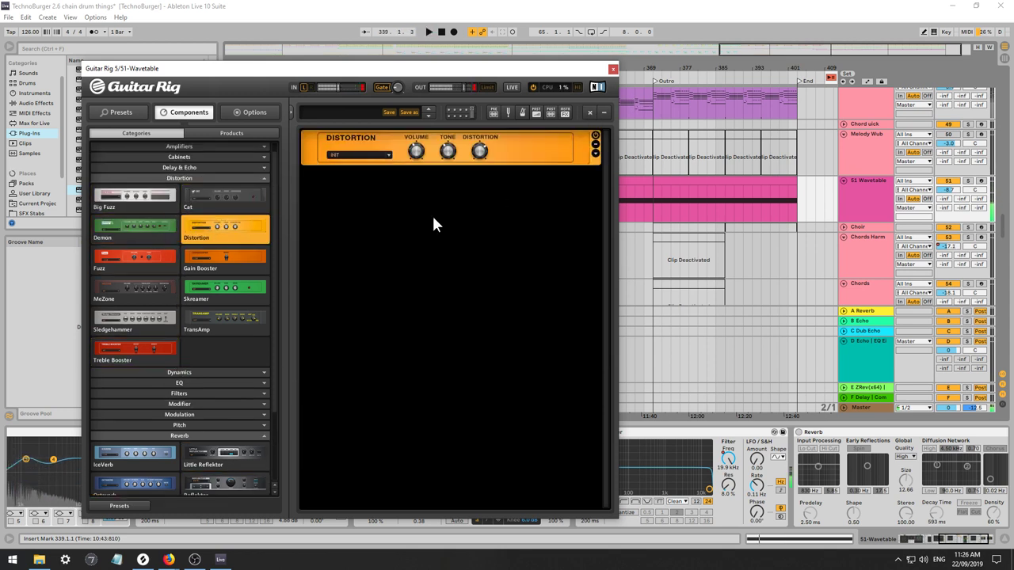
{"action": "key", "text": "space"}
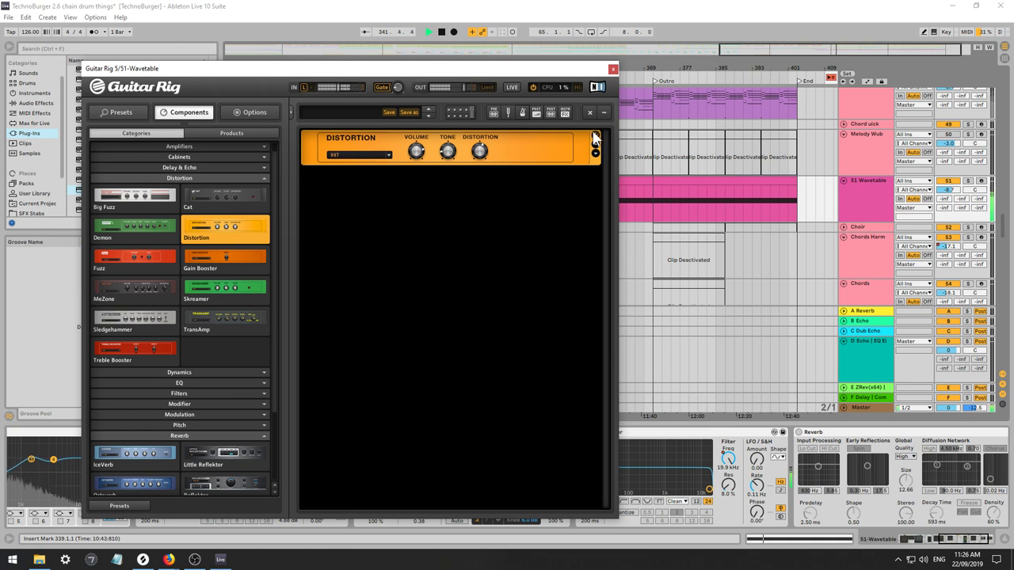
{"action": "left_click_drag", "start_coordinate": [135, 258], "coordinate": [396, 218]}
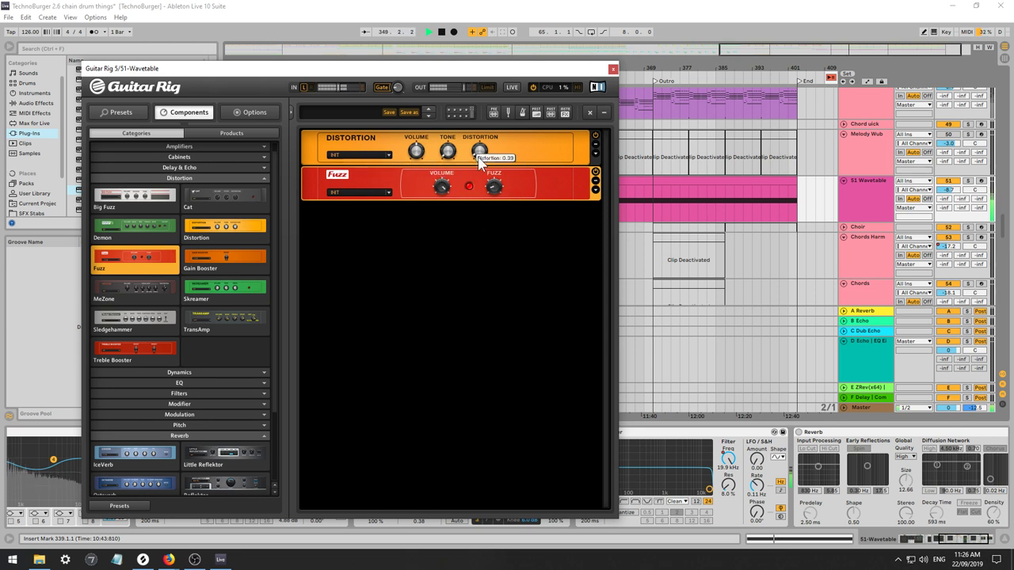
{"action": "left_click", "coordinate": [587, 109]}
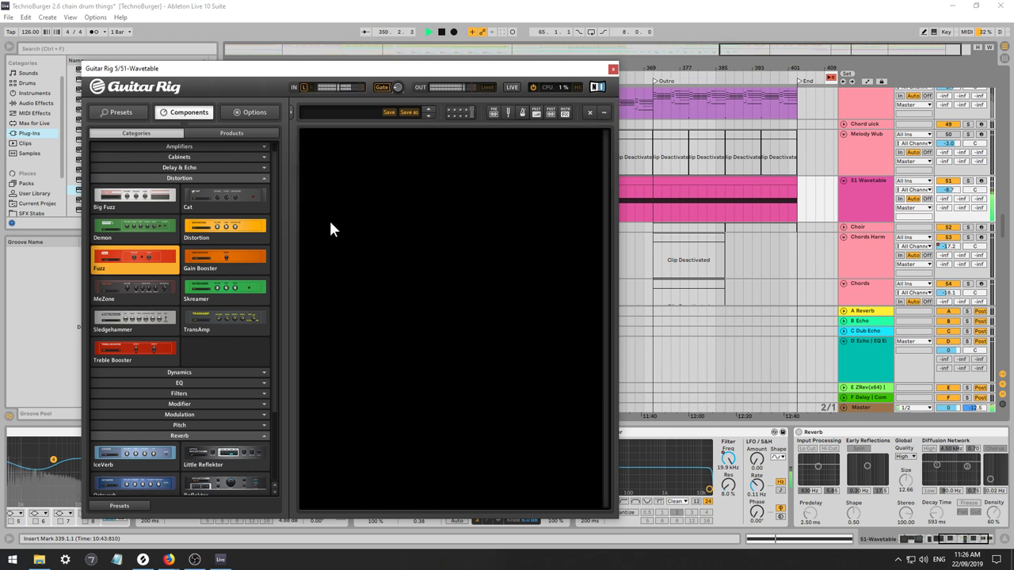
Load Sledgehammer, then add Little Reflektor with decay around 76%.
{"action": "double_click", "coordinate": [155, 323]}
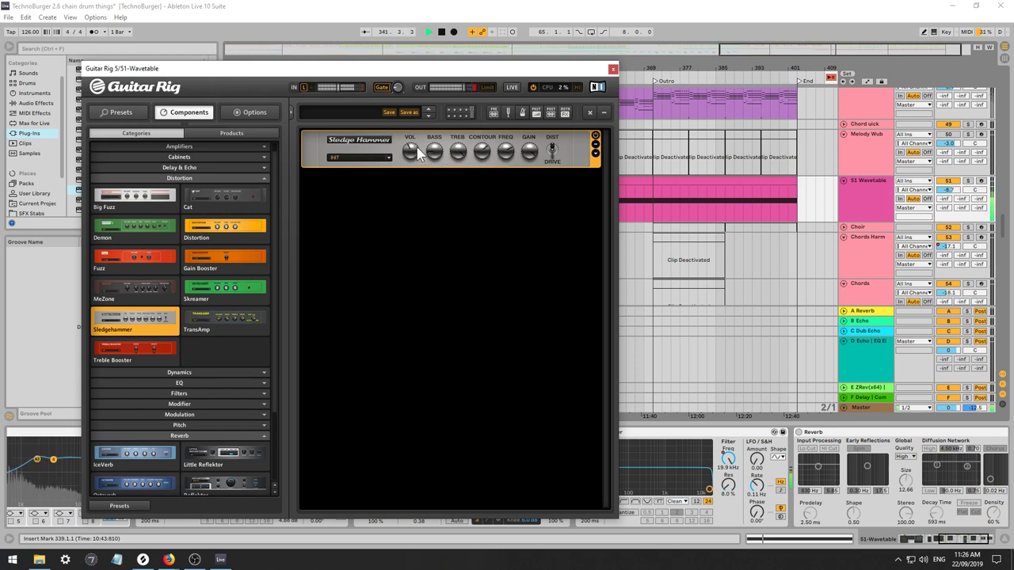
{"action": "left_click", "coordinate": [225, 456]}
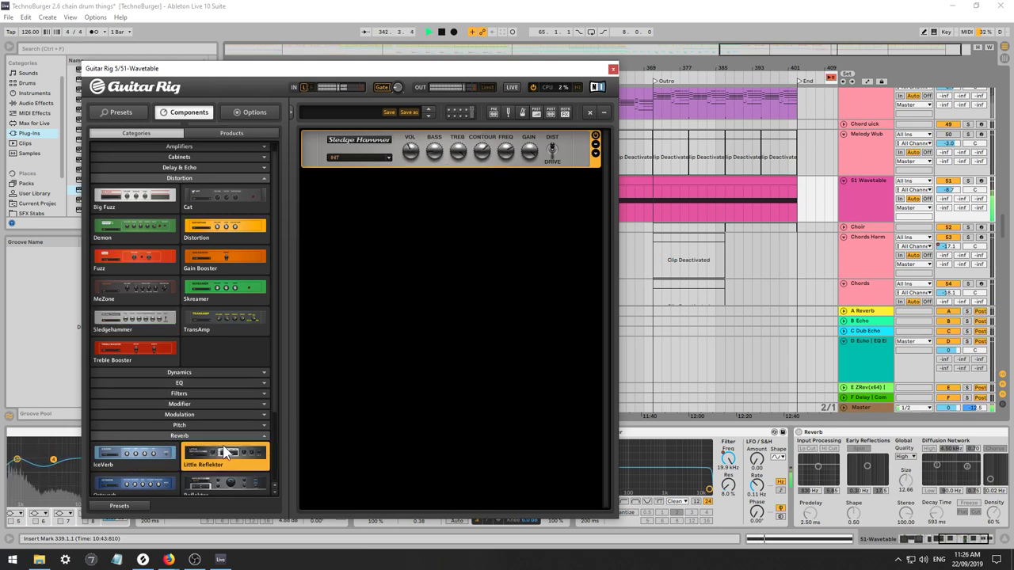
{"action": "left_click_drag", "start_coordinate": [226, 455], "coordinate": [426, 273]}
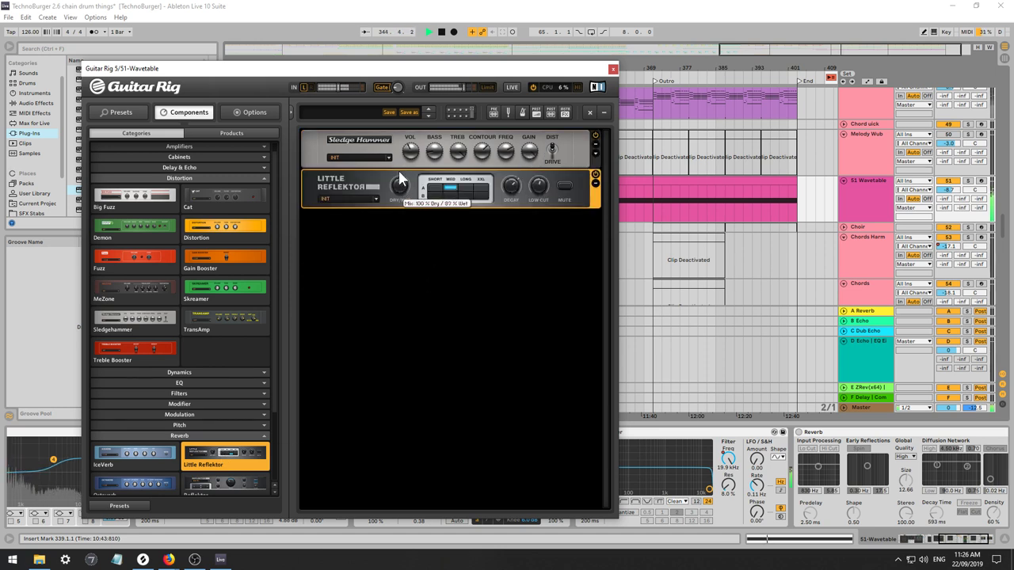
{"action": "left_click_drag", "start_coordinate": [514, 184], "coordinate": [511, 190]}
{"action": "scroll", "coordinate": [237, 381], "scroll_direction": "down", "scroll_amount": 3}
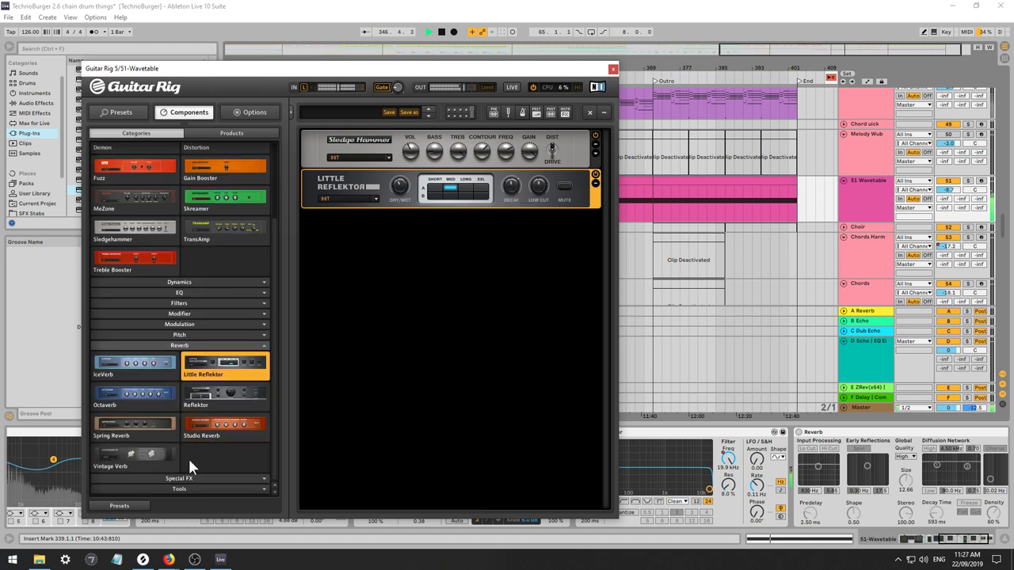
{"action": "scroll", "coordinate": [193, 448], "scroll_direction": "up", "scroll_amount": 3}
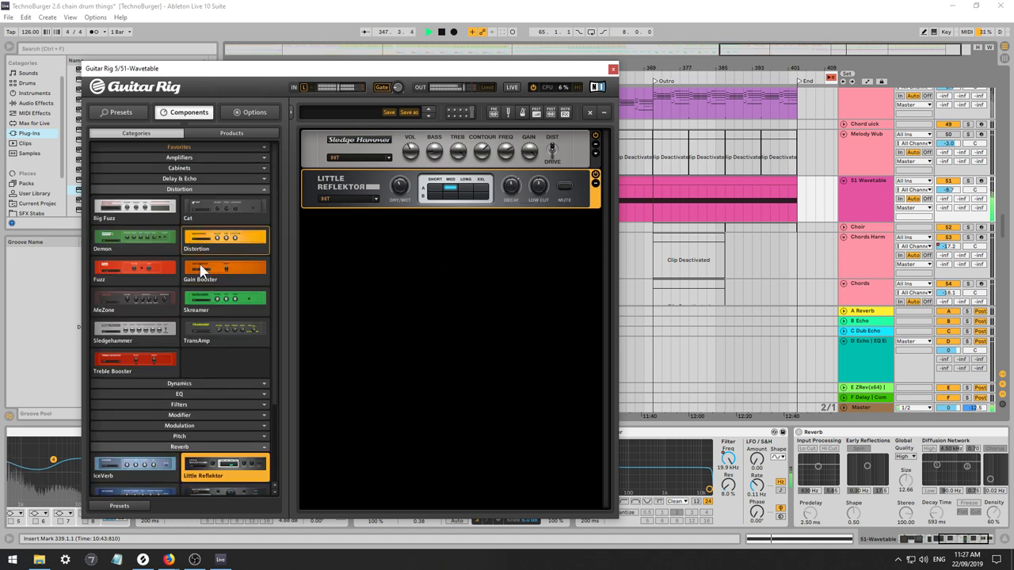
Try Stoned Phaser and Ensemble after Little Reflektor, delete both, and restart playback.
{"action": "left_click", "coordinate": [188, 426]}
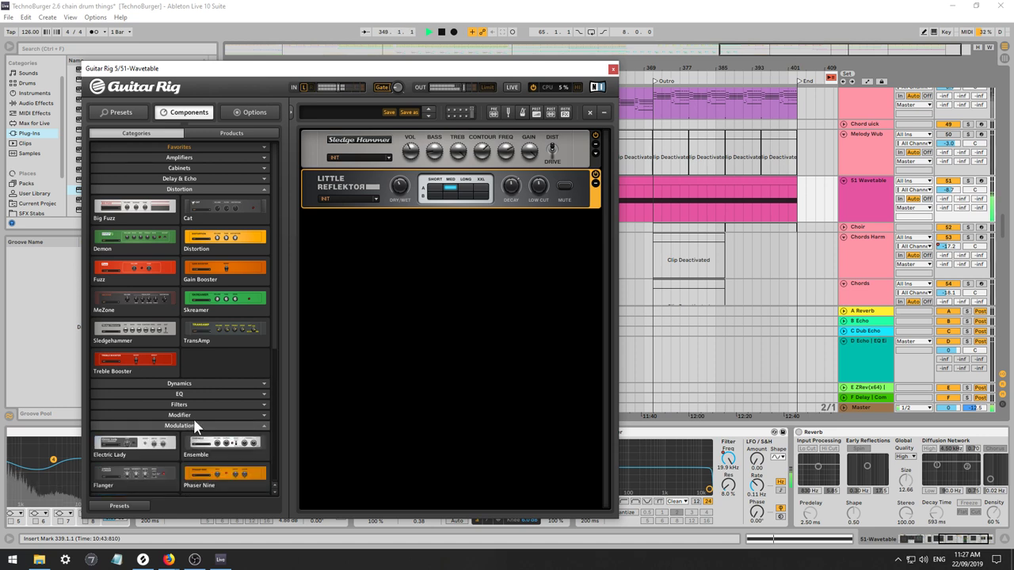
{"action": "scroll", "coordinate": [271, 368], "scroll_direction": "down", "scroll_amount": 3}
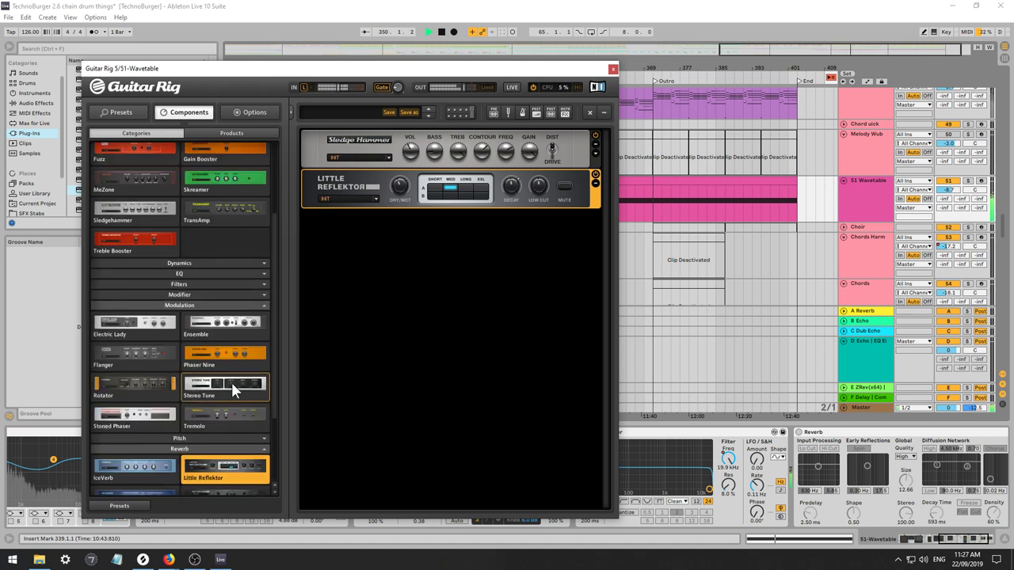
{"action": "left_click_drag", "start_coordinate": [95, 416], "coordinate": [407, 285]}
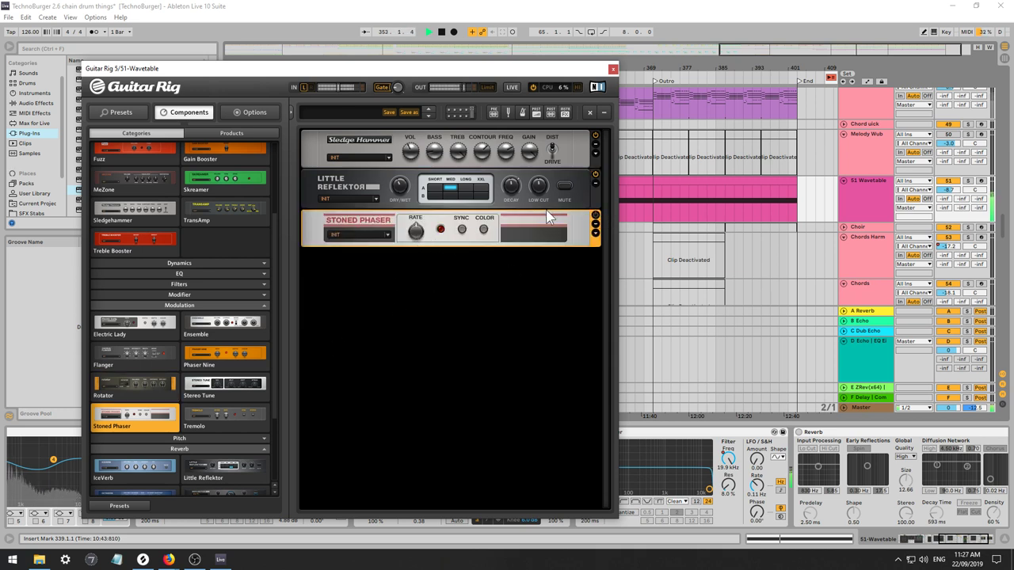
{"action": "key", "text": "Delete"}
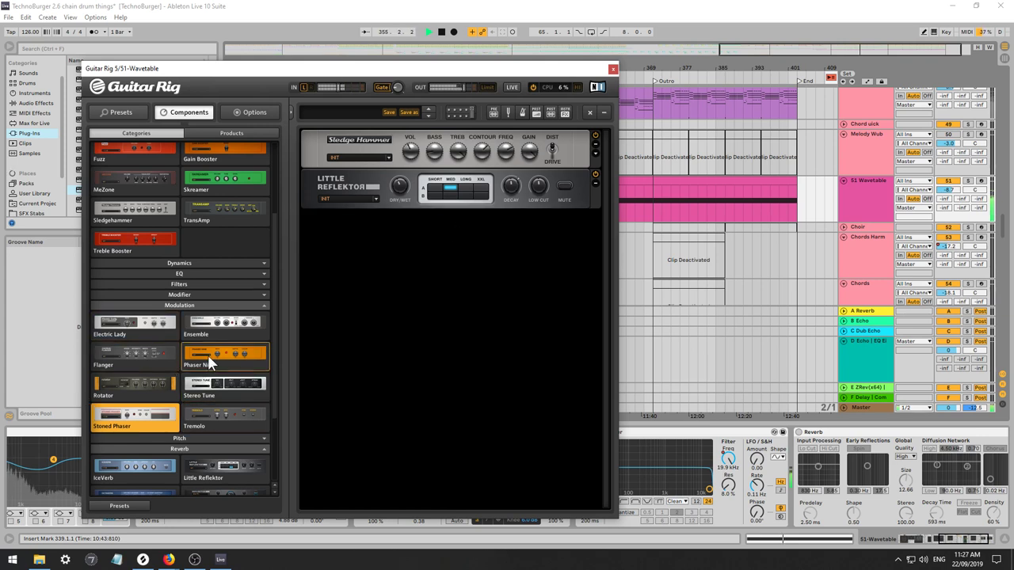
{"action": "left_click_drag", "start_coordinate": [224, 322], "coordinate": [438, 258]}
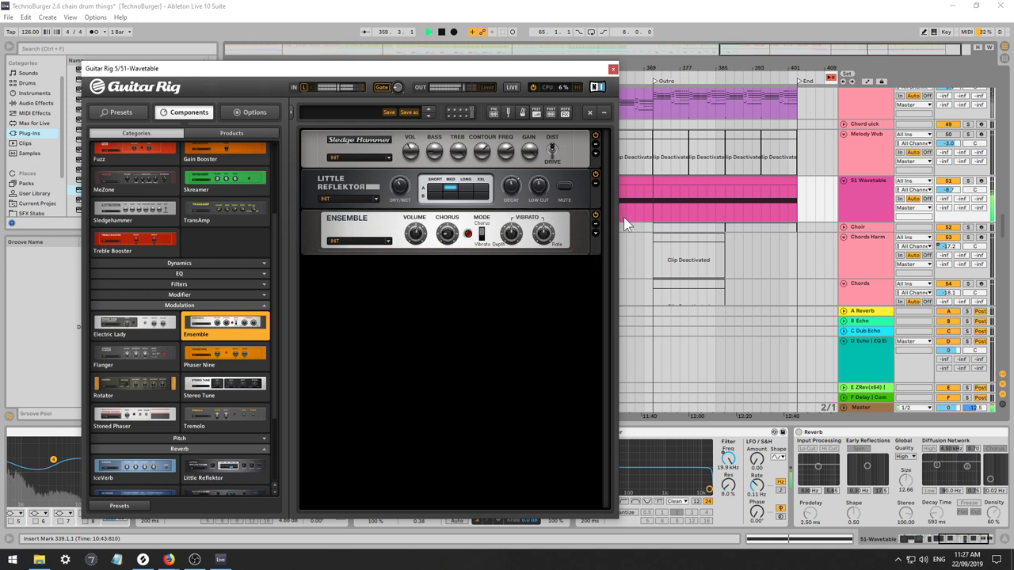
{"action": "left_click", "coordinate": [600, 225]}
{"action": "key", "text": "Delete"}
{"action": "left_click", "coordinate": [511, 16]}
{"action": "key", "text": "space"}
{"action": "key", "text": "space"}
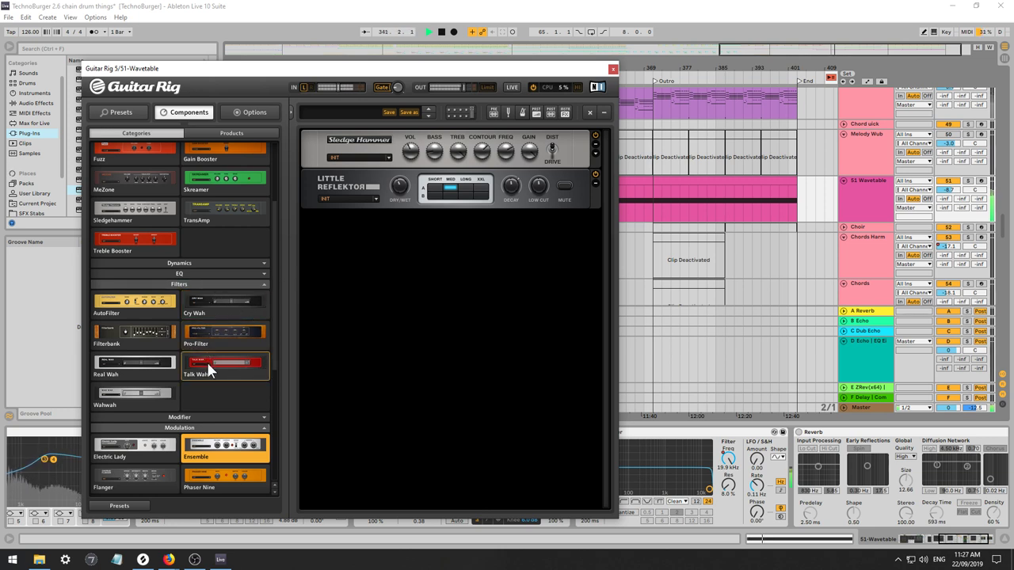
Add Real Wah and Wah Wah below Little Reflektor, then delete both.
{"action": "left_click_drag", "start_coordinate": [167, 365], "coordinate": [437, 282]}
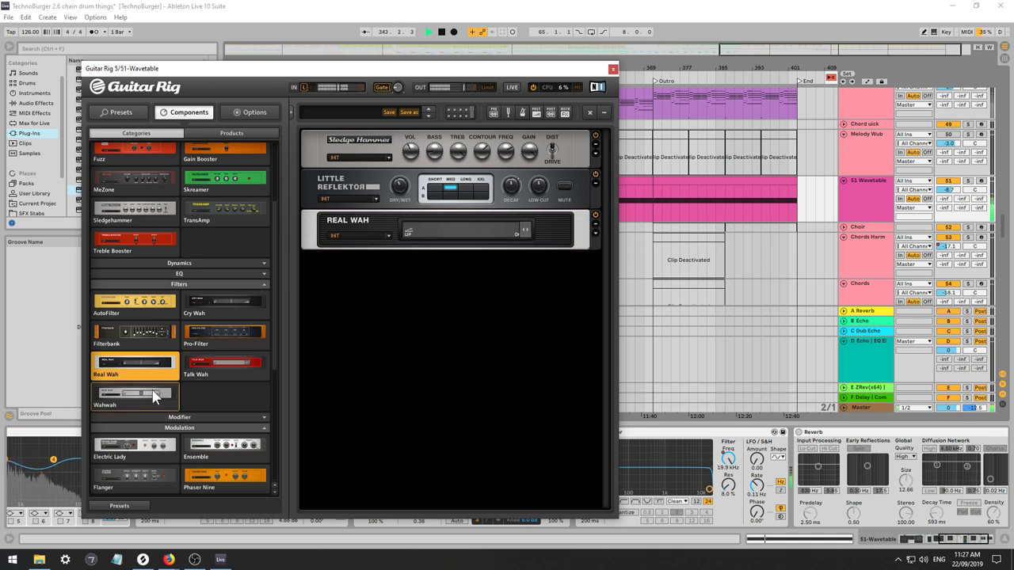
{"action": "left_click_drag", "start_coordinate": [153, 391], "coordinate": [450, 349]}
{"action": "left_click", "coordinate": [586, 219]}
{"action": "key", "text": "Delete"}
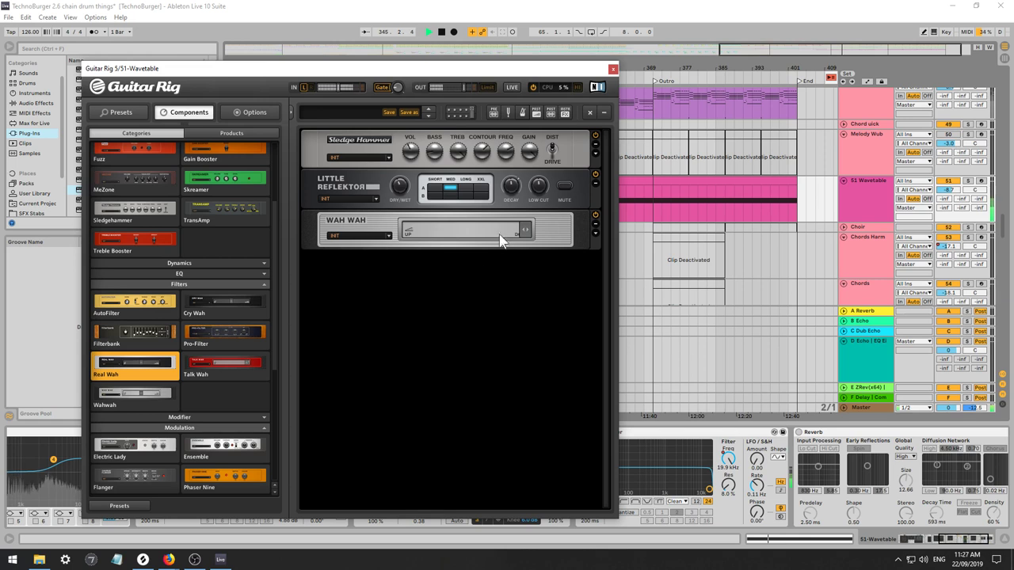
{"action": "left_click", "coordinate": [337, 224]}
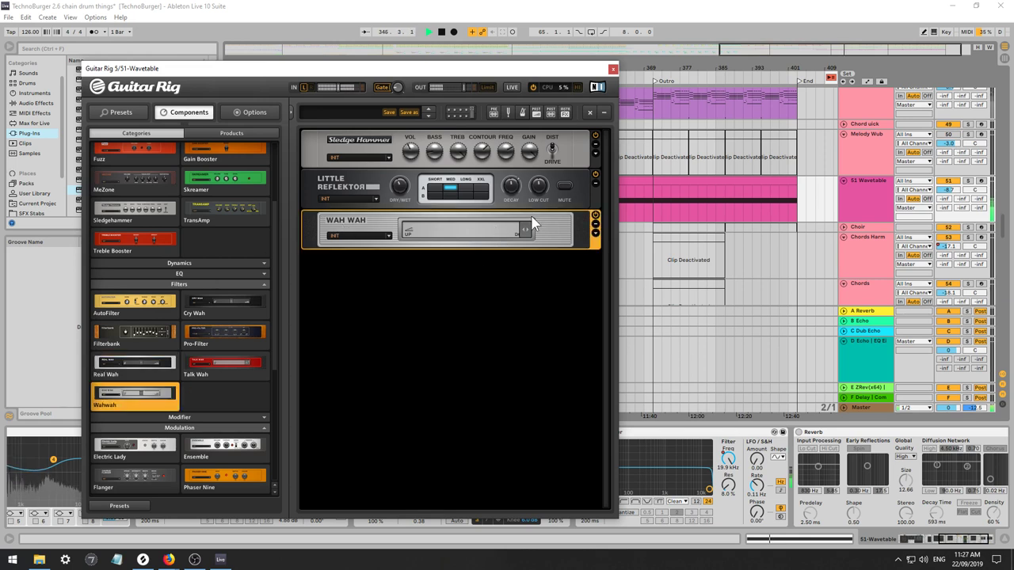
{"action": "key", "text": "Delete"}
Add and delete AutoFilter, then Cry Wah, and close the Guitar Rig window.
{"action": "left_click", "coordinate": [139, 305]}
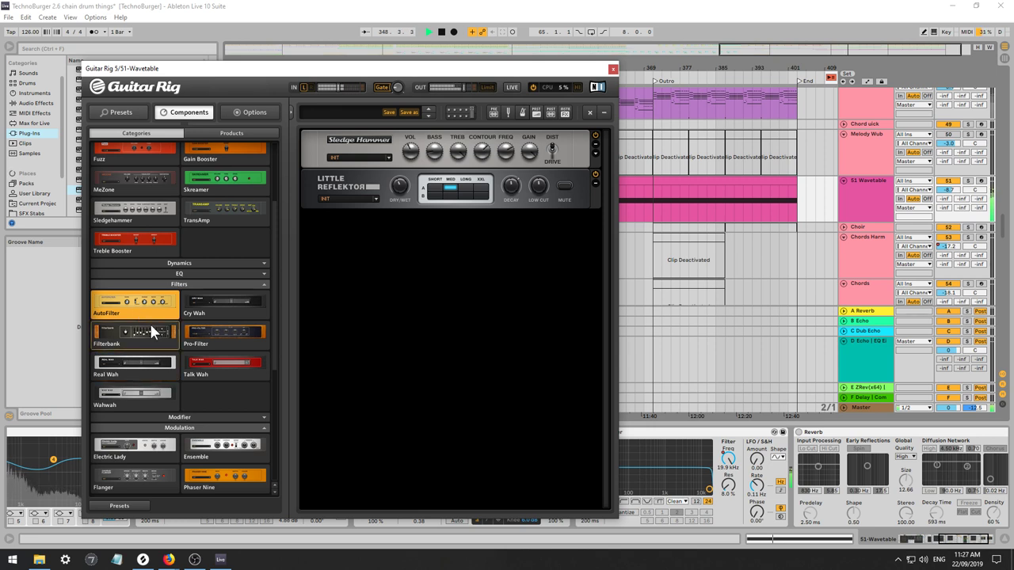
{"action": "left_click_drag", "start_coordinate": [149, 300], "coordinate": [472, 279]}
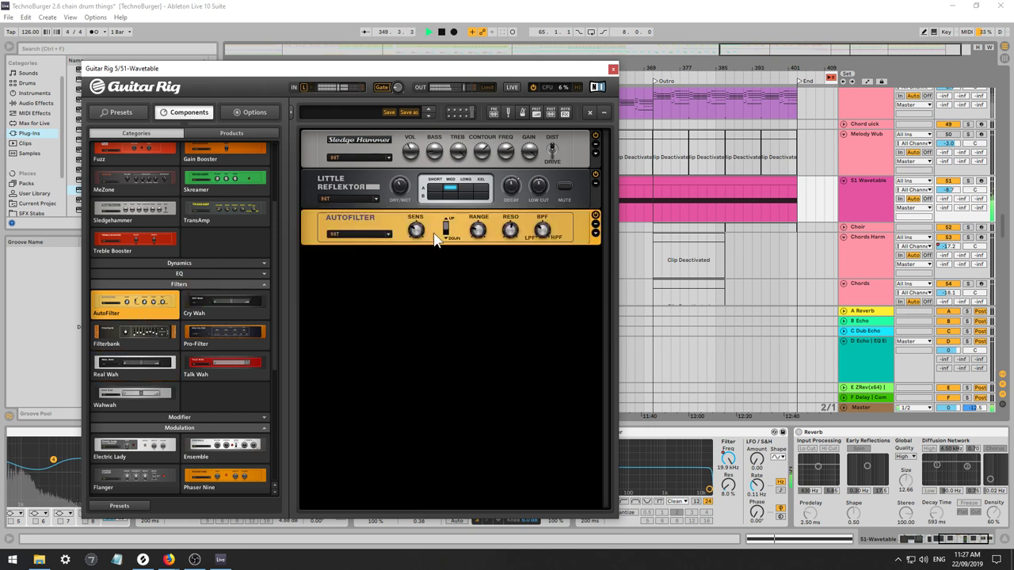
{"action": "left_click", "coordinate": [373, 219]}
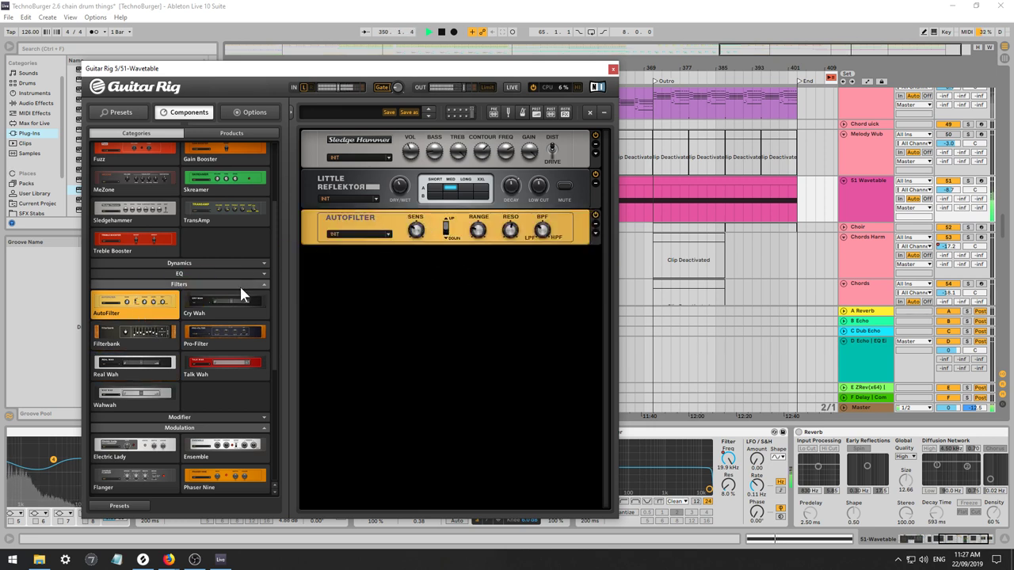
{"action": "left_click", "coordinate": [348, 228]}
{"action": "key", "text": "Delete"}
{"action": "left_click_drag", "start_coordinate": [211, 309], "coordinate": [366, 263]}
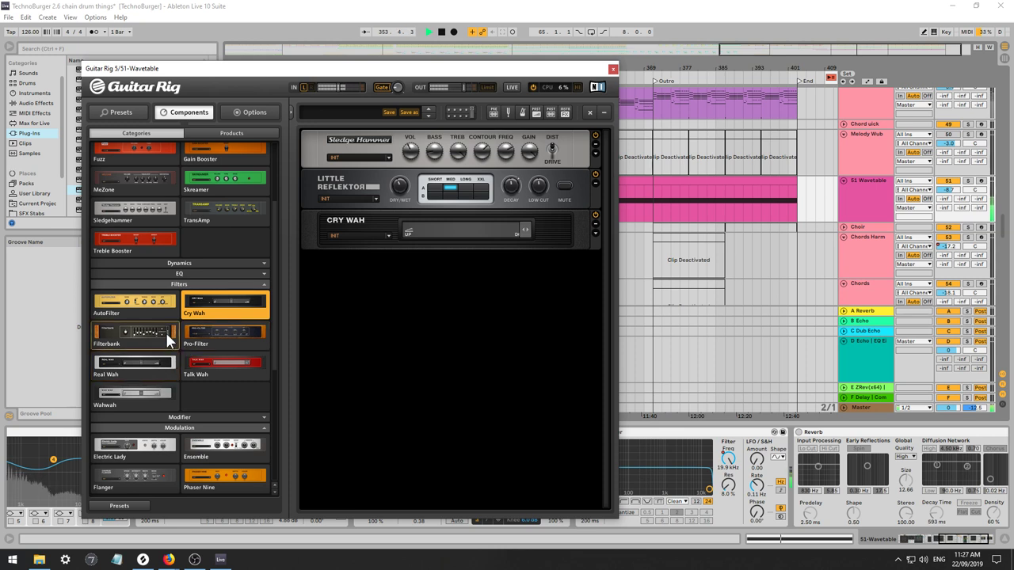
{"action": "left_click", "coordinate": [347, 223]}
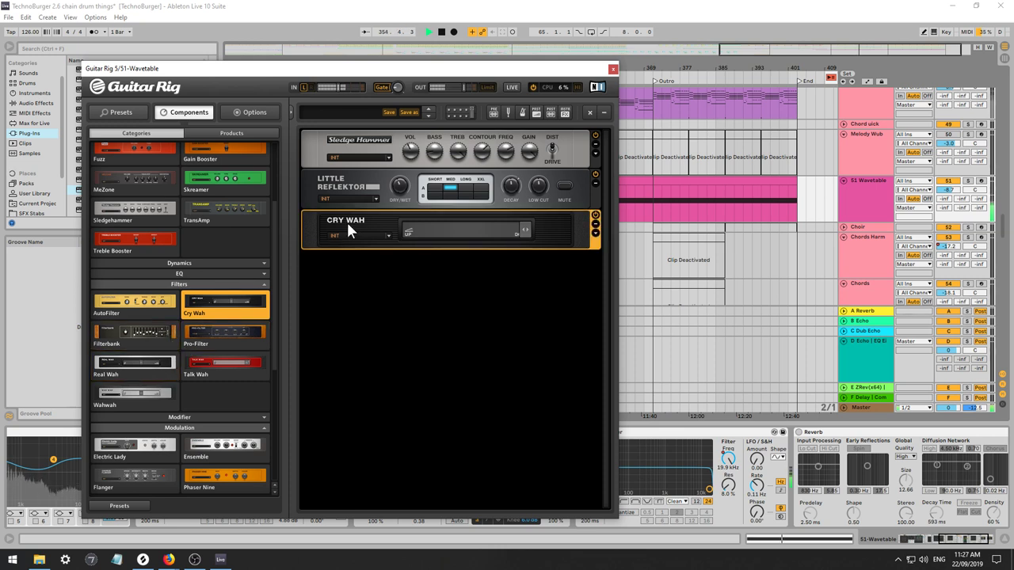
{"action": "key", "text": "Delete"}
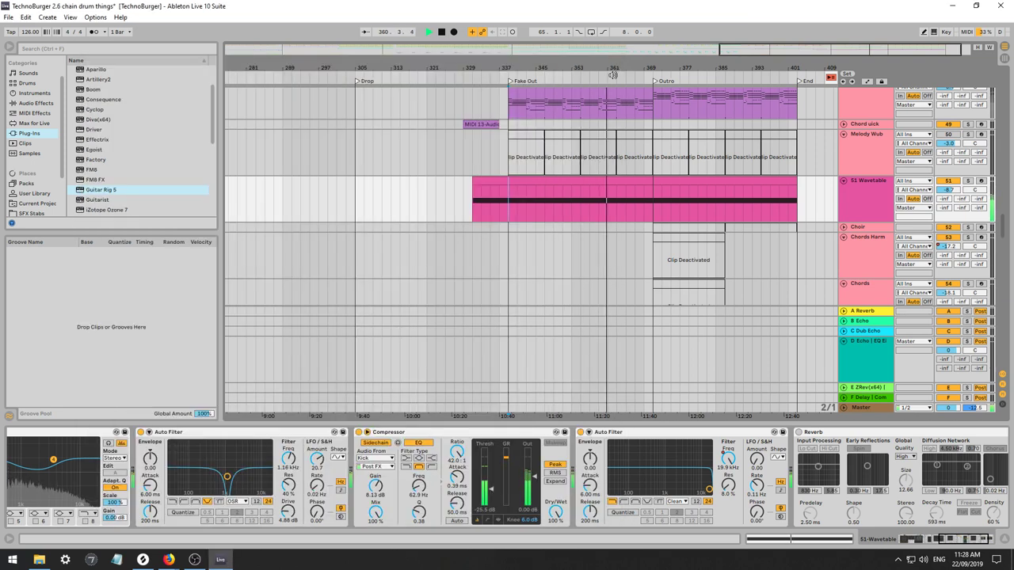
{"action": "left_click", "coordinate": [613, 70]}
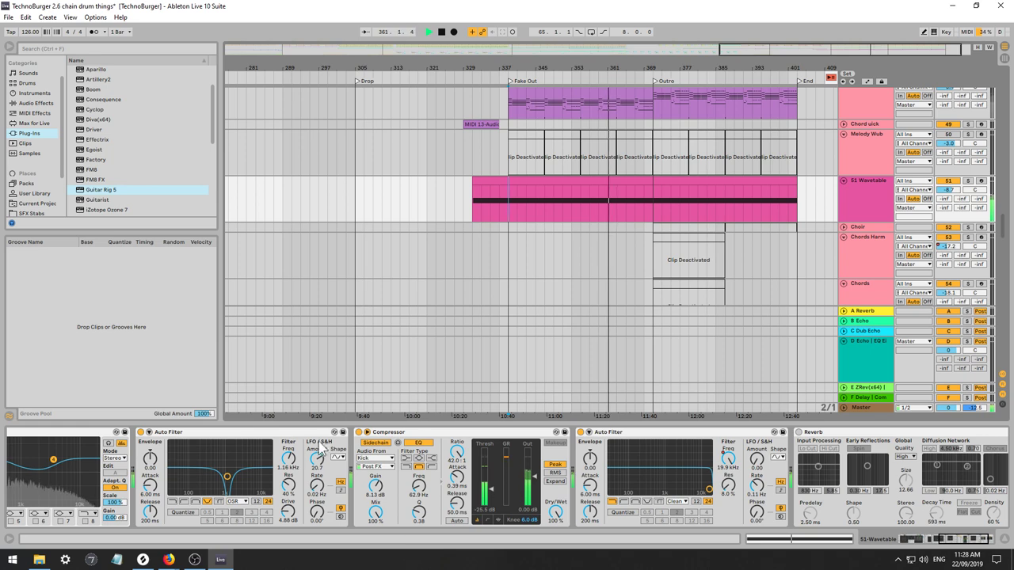
Compare EQ Eight on and off, accidentally delete it and restore it with undo.
{"action": "left_click", "coordinate": [906, 539]}
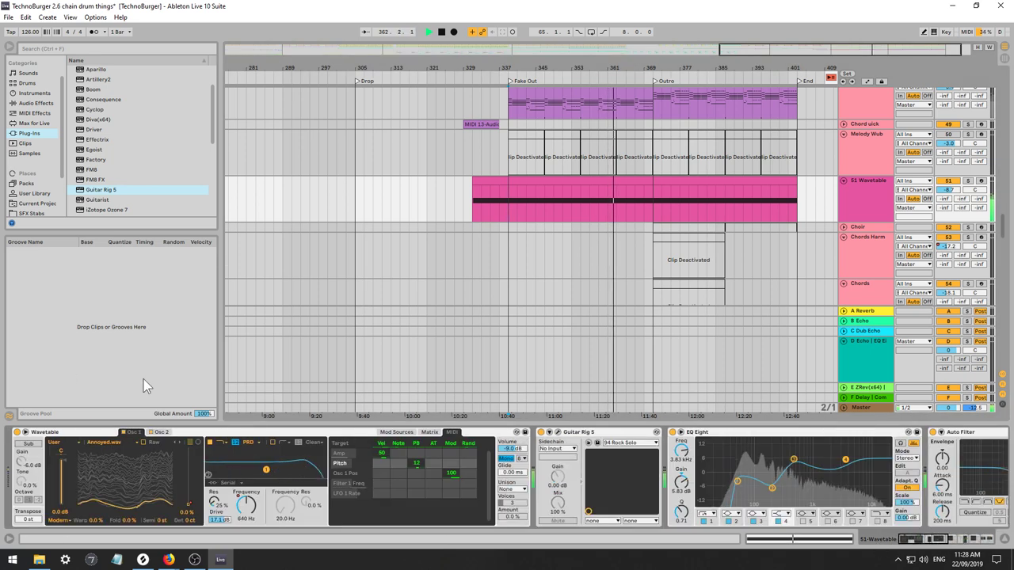
{"action": "left_click", "coordinate": [672, 432]}
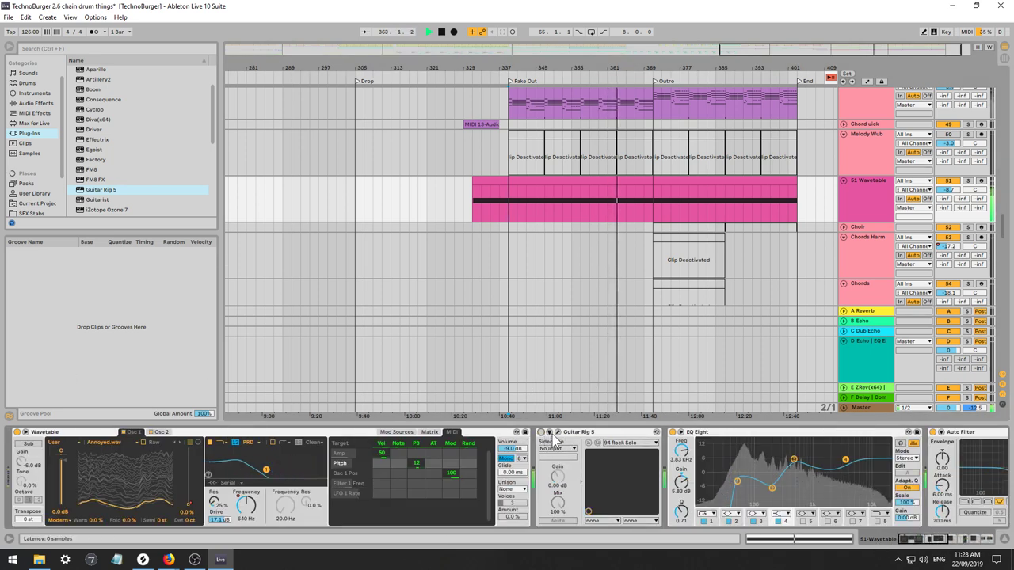
{"action": "left_click", "coordinate": [673, 433]}
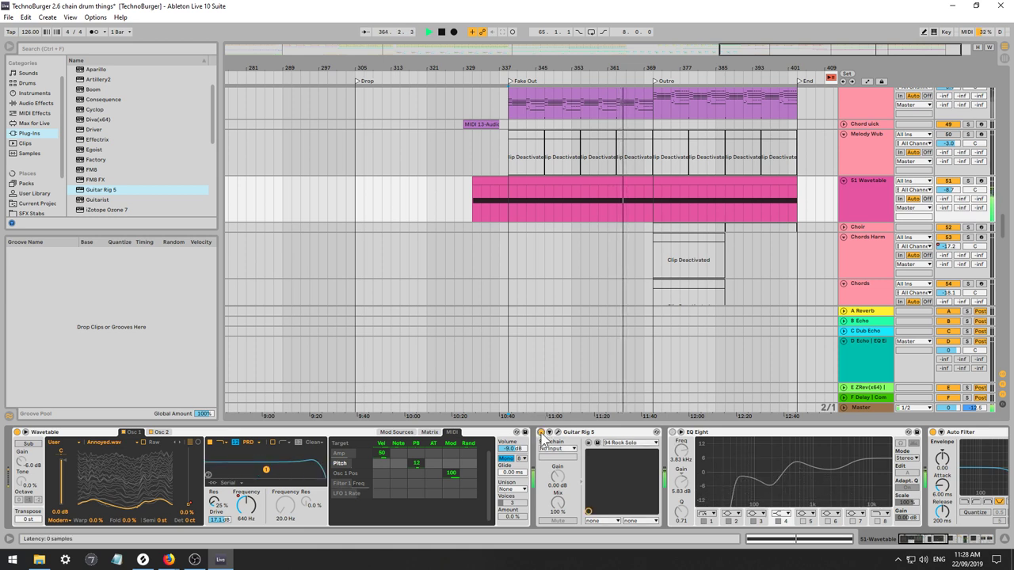
{"action": "left_click", "coordinate": [700, 434]}
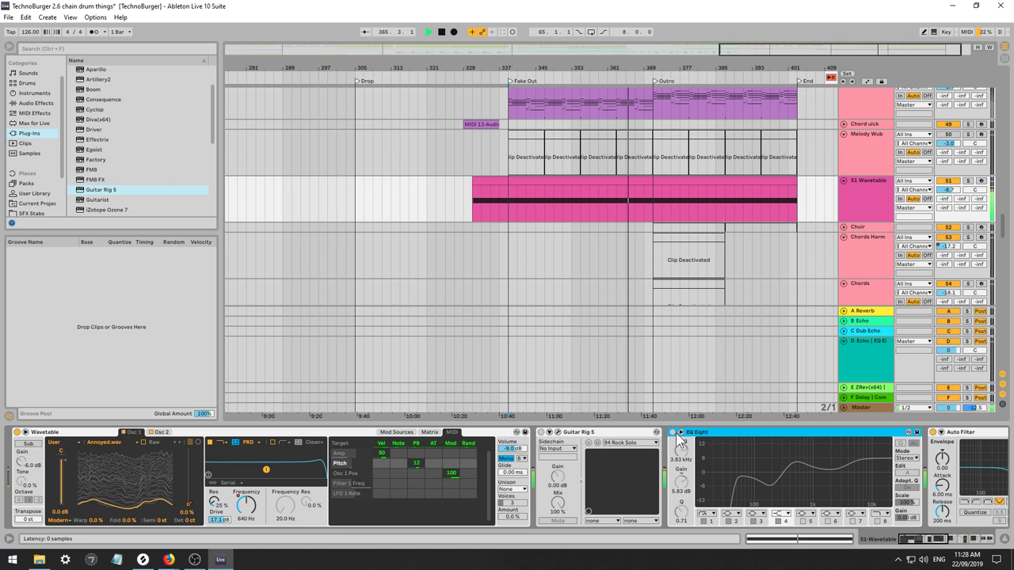
{"action": "key", "text": "Delete"}
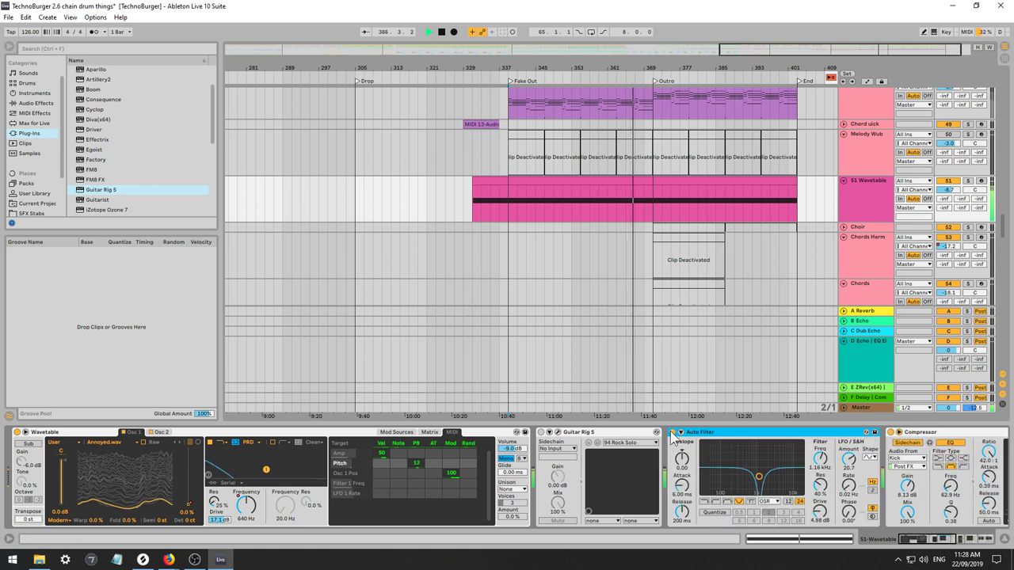
{"action": "key", "text": "ctrl+z"}
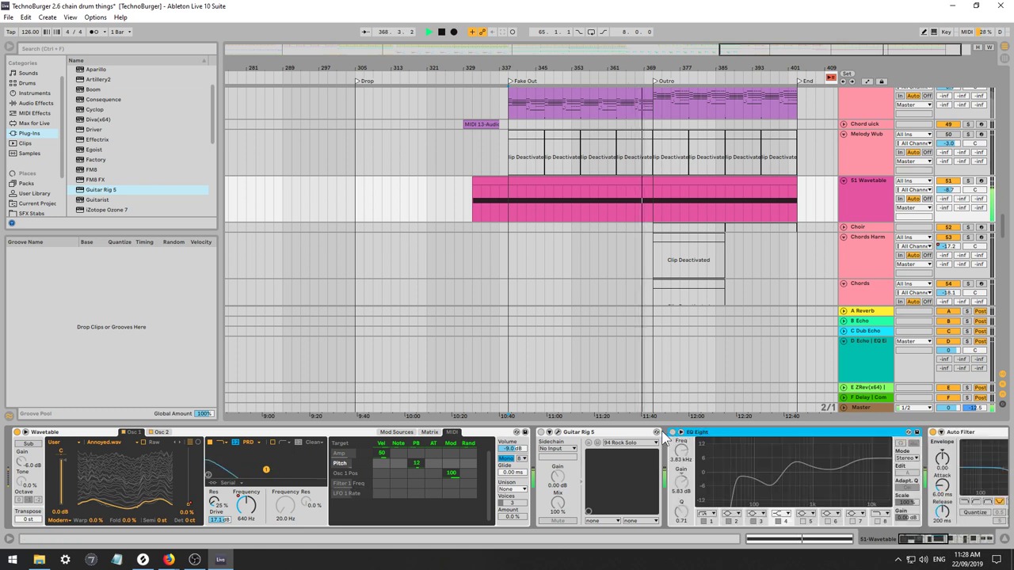
{"action": "left_click", "coordinate": [675, 432]}
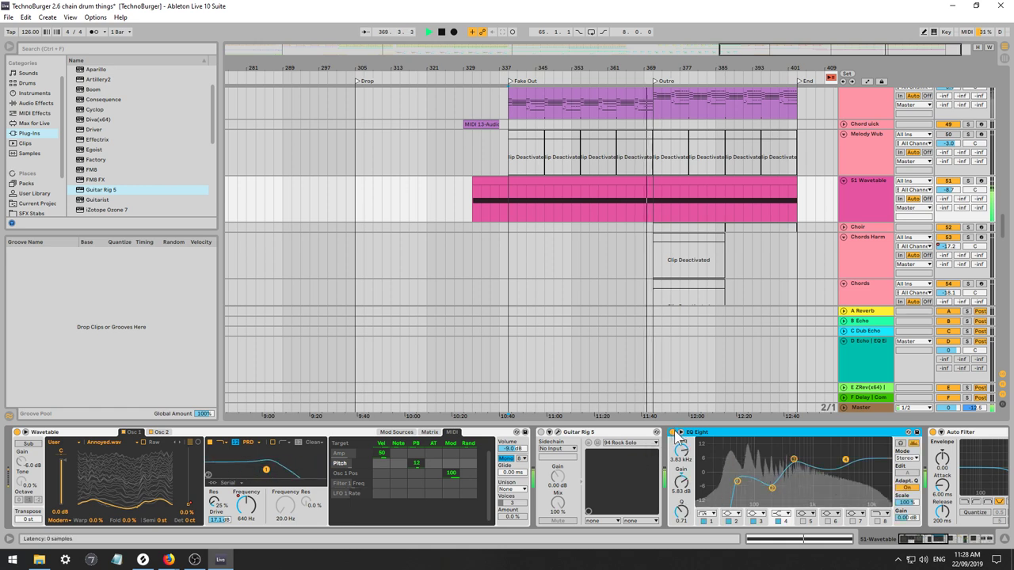
Set EQ Eight band 2 to 163 Hz at -1.36 dB and delete Guitar Rig.
{"action": "left_click_drag", "start_coordinate": [764, 492], "coordinate": [767, 475]}
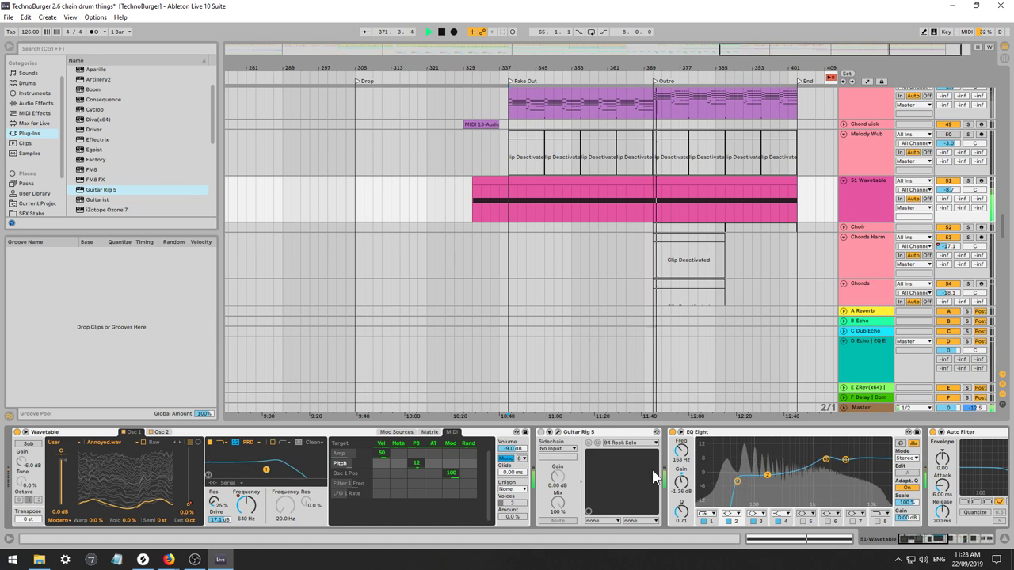
{"action": "key", "text": "space"}
{"action": "left_click", "coordinate": [593, 436]}
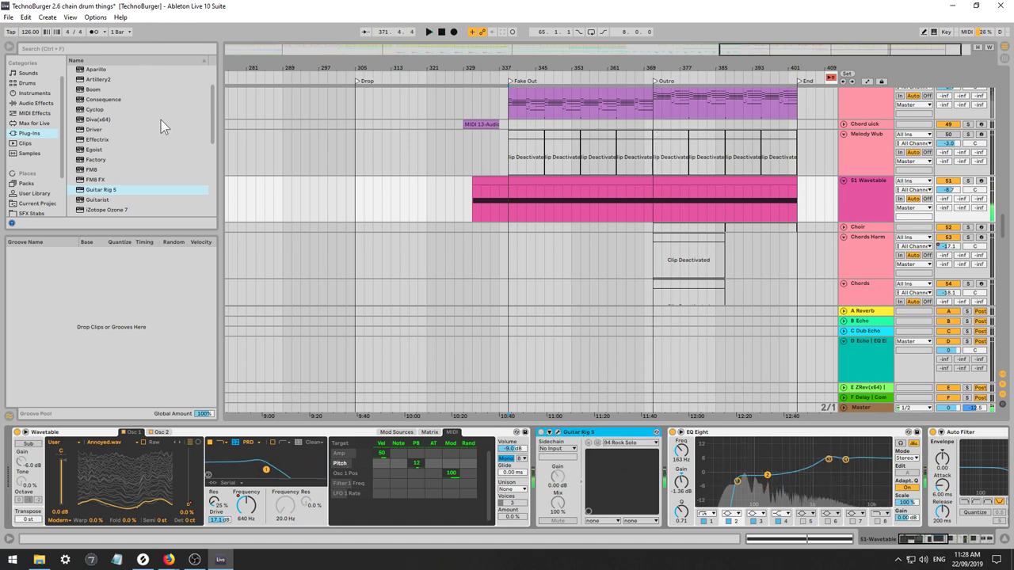
{"action": "key", "text": "Delete"}
{"action": "key", "text": "space"}
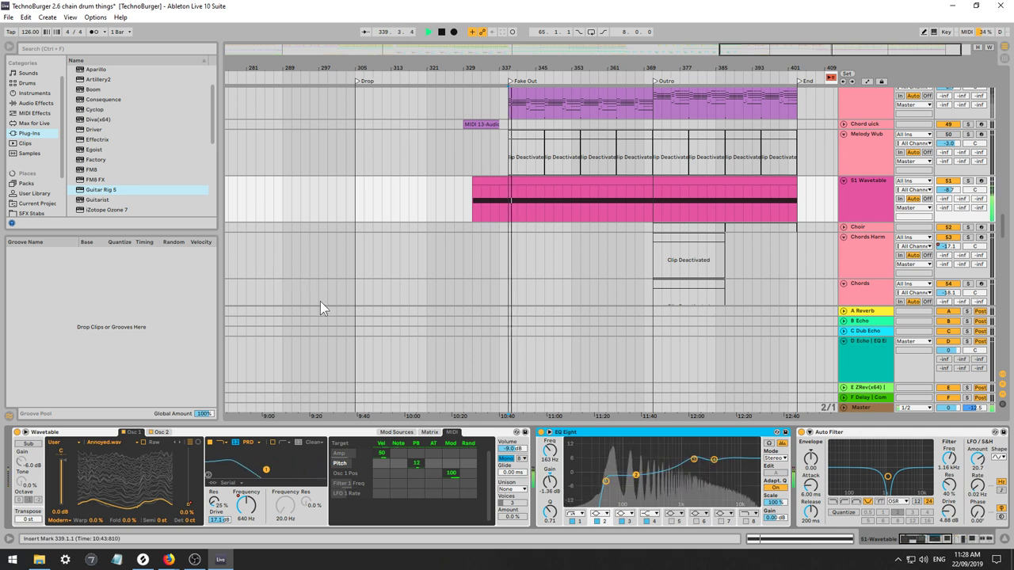
Insert an Amp from Audio Effects between Wavetable and EQ Eight.
{"action": "left_click", "coordinate": [54, 104]}
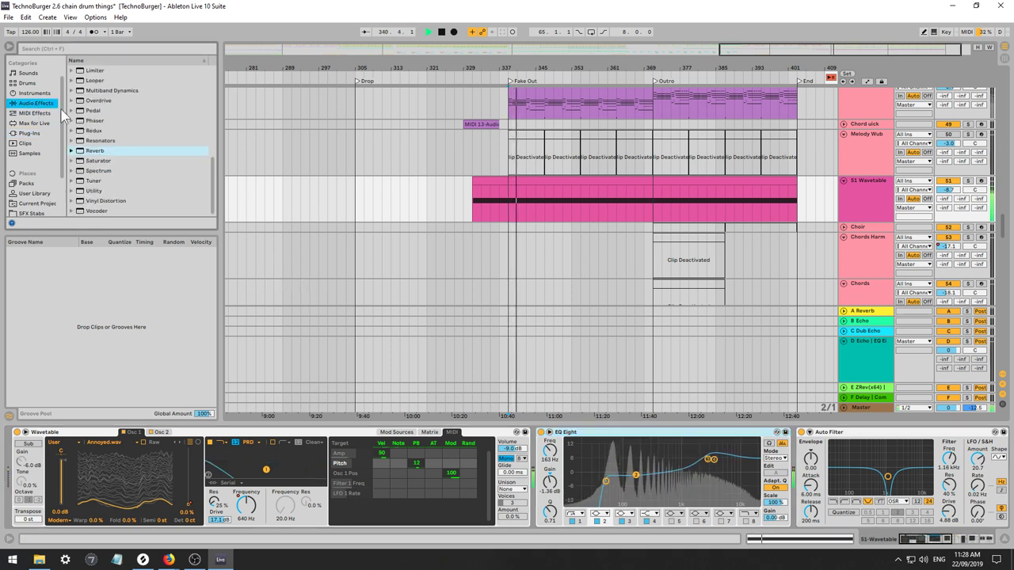
{"action": "scroll", "coordinate": [107, 106], "scroll_direction": "up", "scroll_amount": 7}
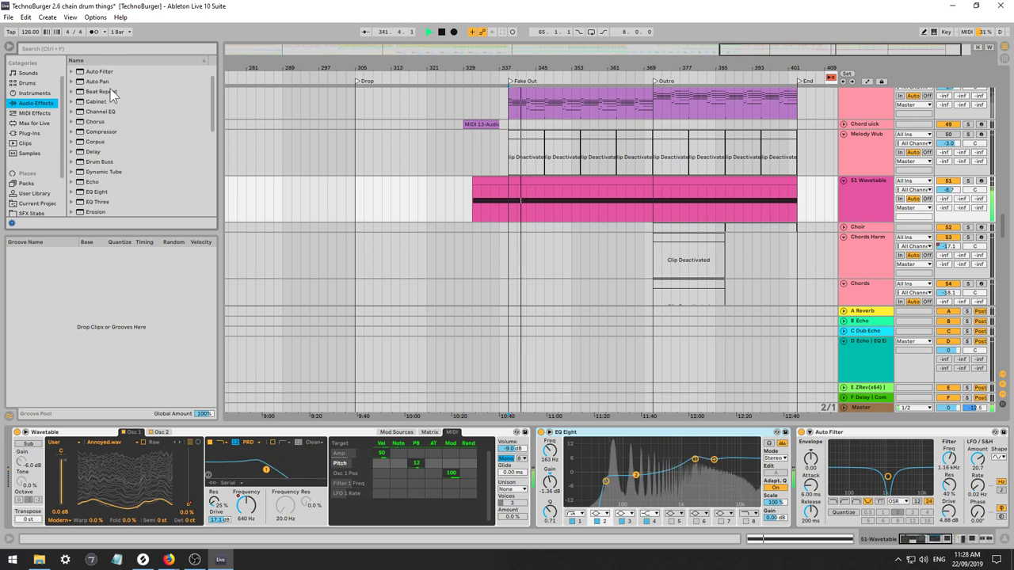
{"action": "scroll", "coordinate": [108, 88], "scroll_direction": "up", "scroll_amount": 1}
{"action": "left_click_drag", "start_coordinate": [94, 70], "coordinate": [540, 485]}
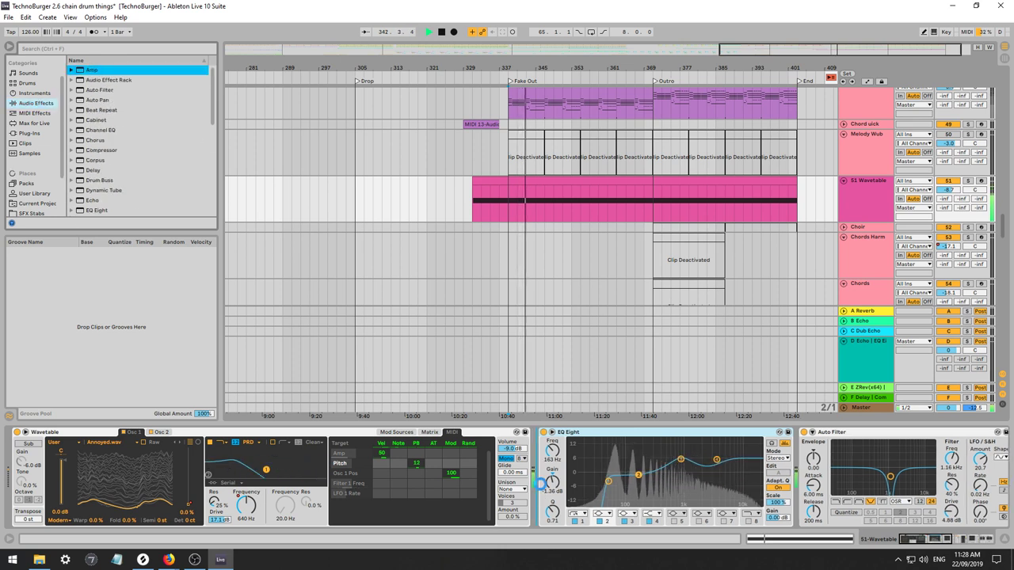
{"action": "left_click_drag", "start_coordinate": [592, 434], "coordinate": [663, 431]}
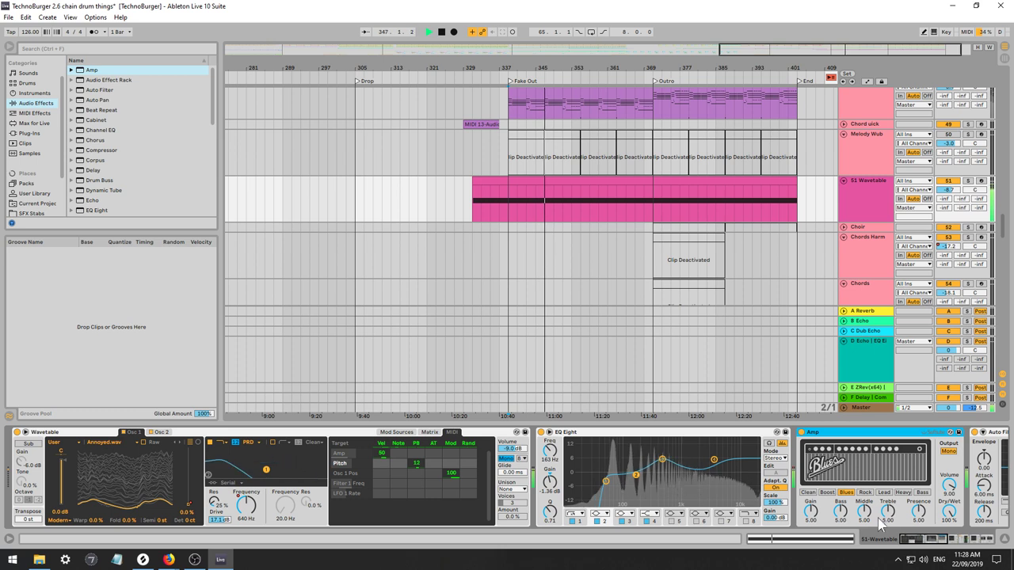
Audition the Amp's Rock, Lead, Boost and Heavy models while adjusting bass, middle and treble.
{"action": "left_click", "coordinate": [865, 492]}
{"action": "left_click", "coordinate": [884, 492]}
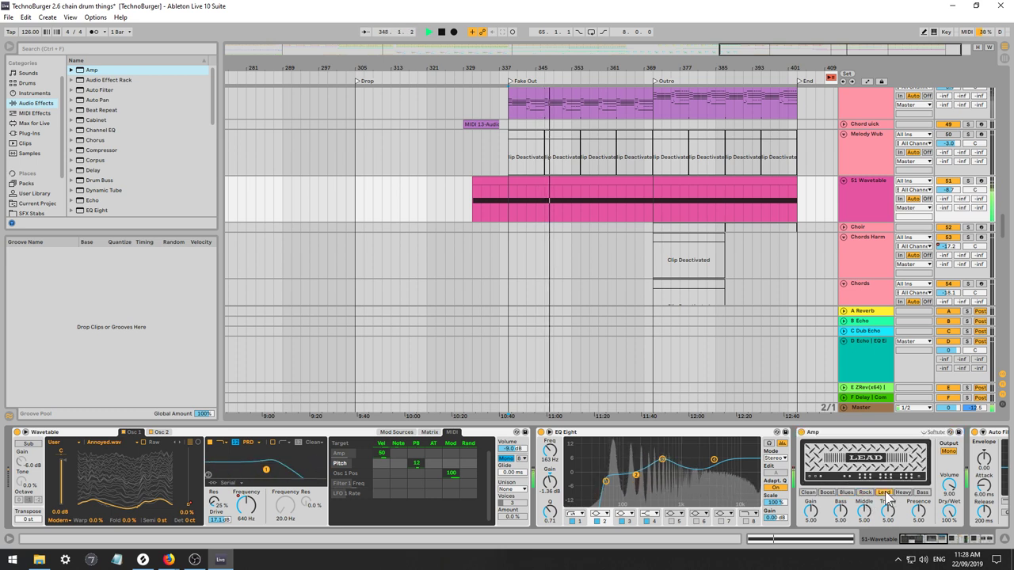
{"action": "left_click", "coordinate": [827, 492]}
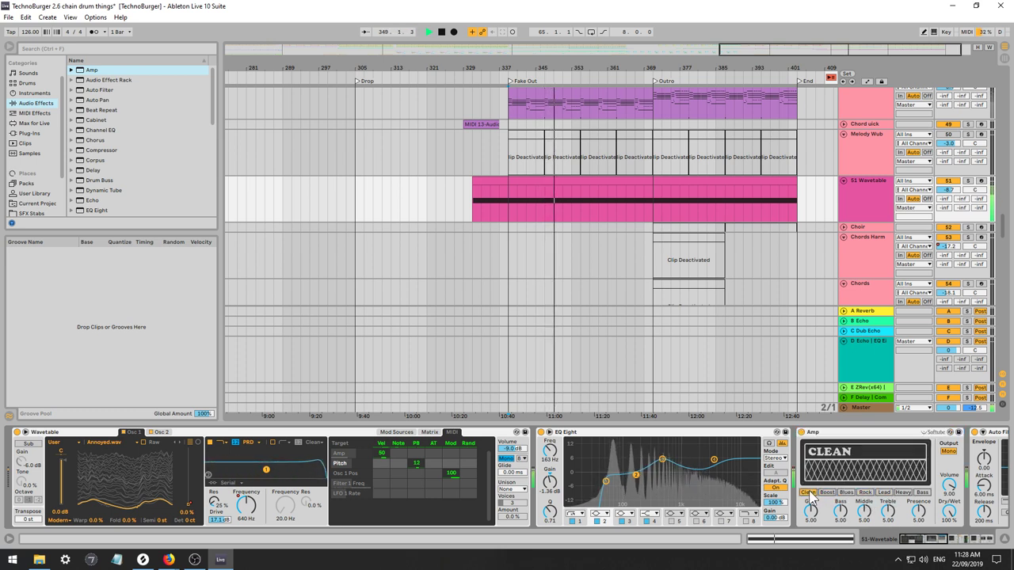
{"action": "left_click", "coordinate": [903, 492]}
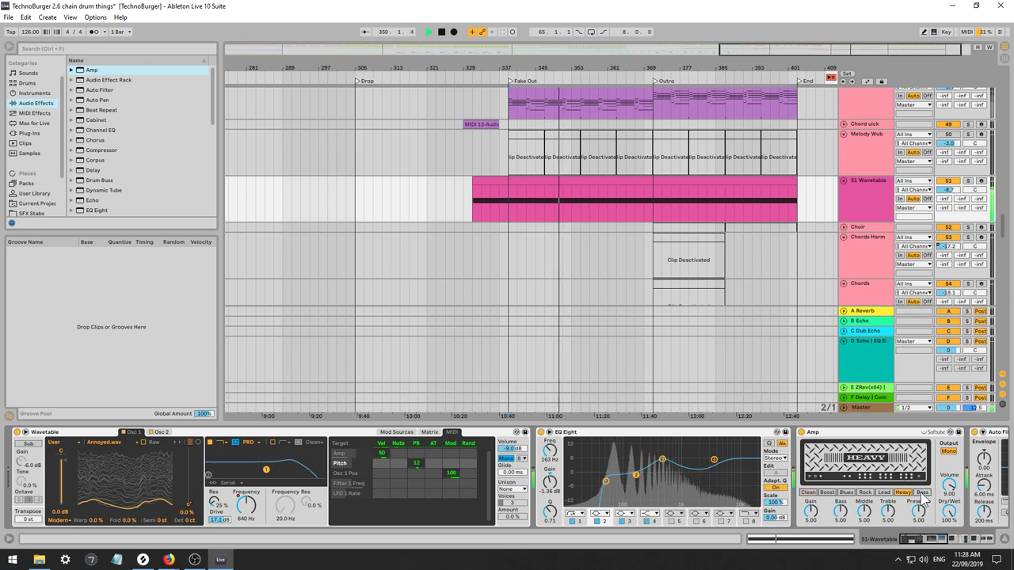
{"action": "left_click_drag", "start_coordinate": [888, 512], "coordinate": [841, 544]}
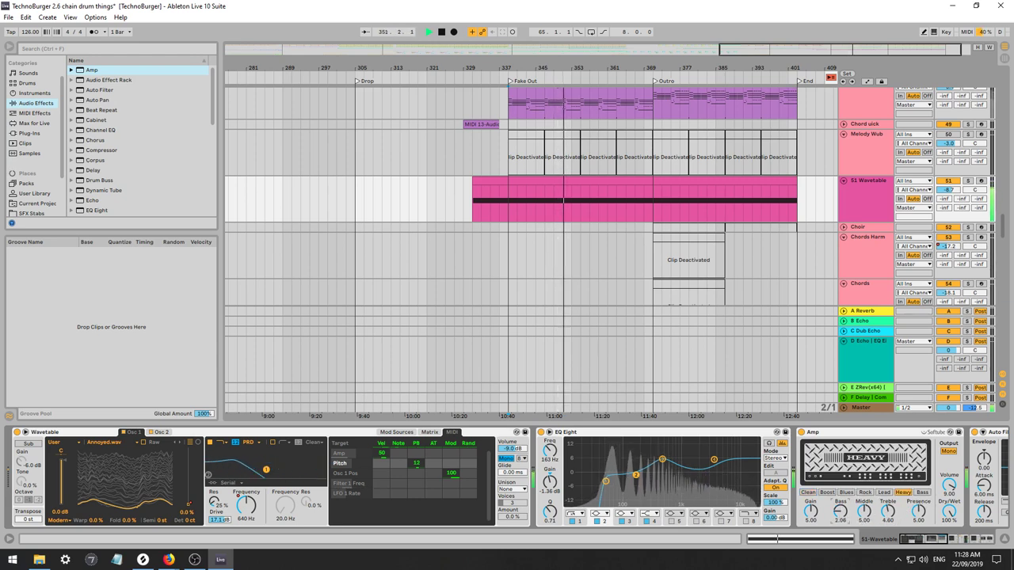
{"action": "left_click_drag", "start_coordinate": [864, 511], "coordinate": [888, 516]}
Settle the Amp on the Bass model, raising treble and bringing middle up to 4.68.
{"action": "left_click", "coordinate": [922, 492]}
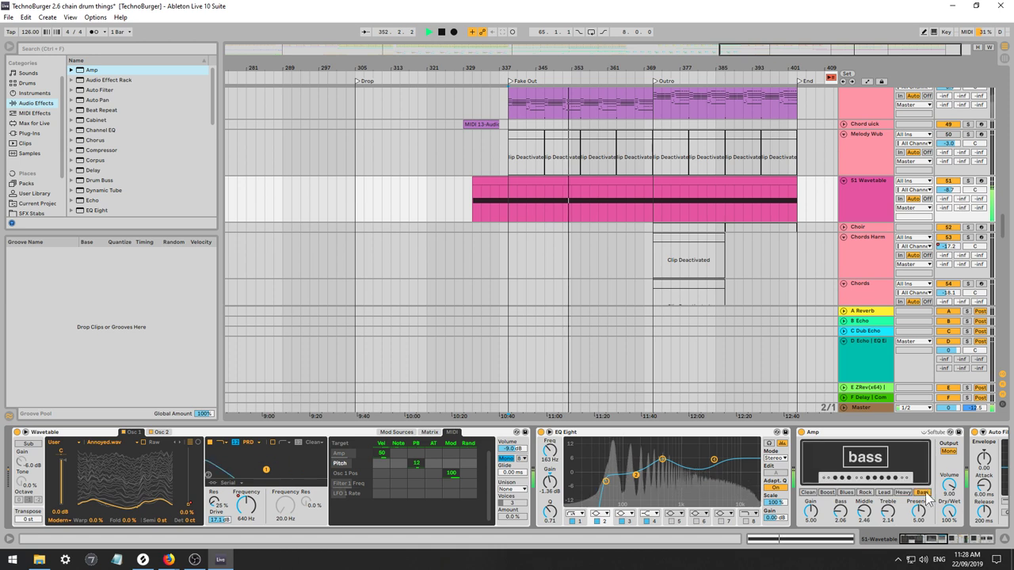
{"action": "left_click", "coordinate": [903, 492]}
{"action": "left_click", "coordinate": [922, 492]}
{"action": "mouse_move", "coordinate": [888, 511]}
{"action": "left_mouse_down"}
{"action": "mouse_move", "coordinate": [888, 499]}
{"action": "mouse_move", "coordinate": [888, 513]}
{"action": "left_mouse_up"}
{"action": "left_click_drag", "start_coordinate": [863, 511], "coordinate": [863, 494]}
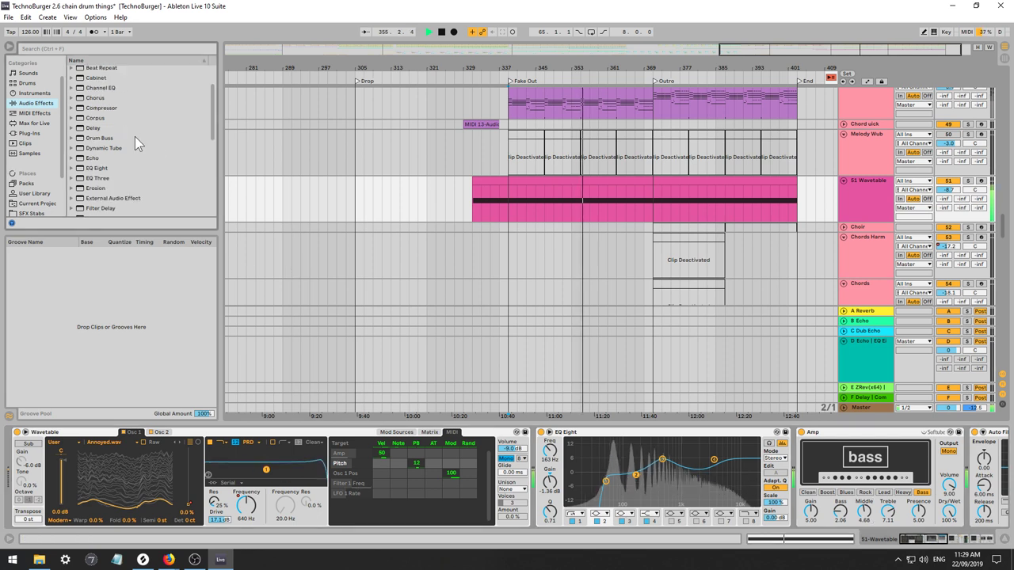
Add Overdrive after Amp and tweak its drive, dynamics and 5.79 kHz filter frequency.
{"action": "scroll", "coordinate": [134, 137], "scroll_direction": "down", "scroll_amount": 6}
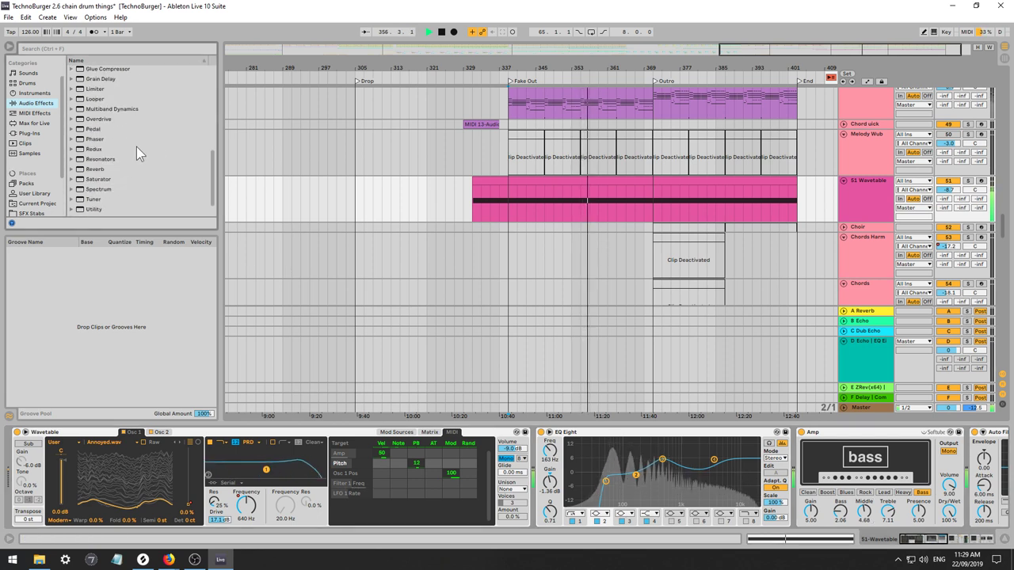
{"action": "scroll", "coordinate": [130, 153], "scroll_direction": "down", "scroll_amount": 1}
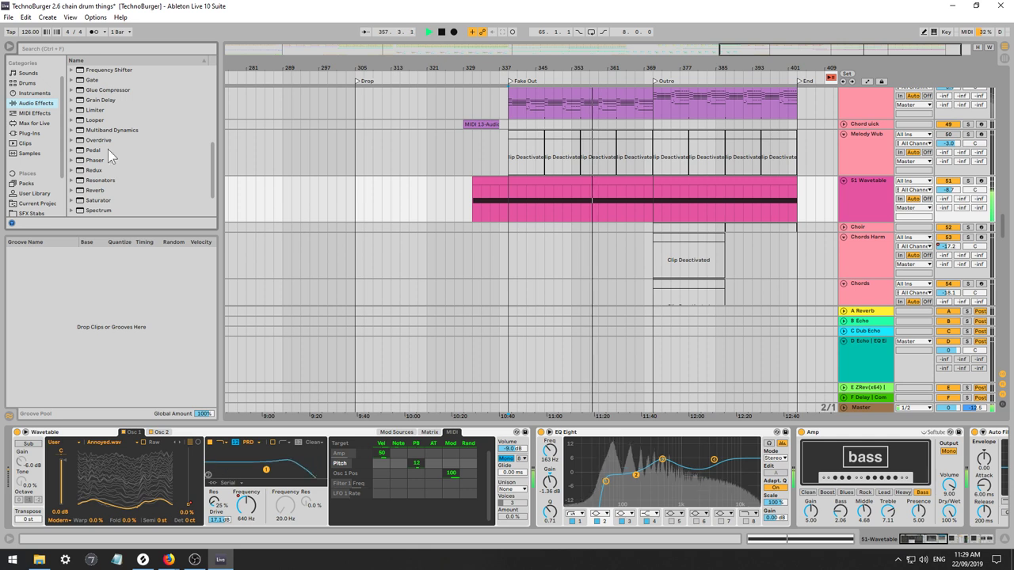
{"action": "mouse_move", "coordinate": [97, 141]}
{"action": "left_mouse_down"}
{"action": "mouse_move", "coordinate": [959, 452]}
{"action": "mouse_move", "coordinate": [942, 432]}
{"action": "left_mouse_up"}
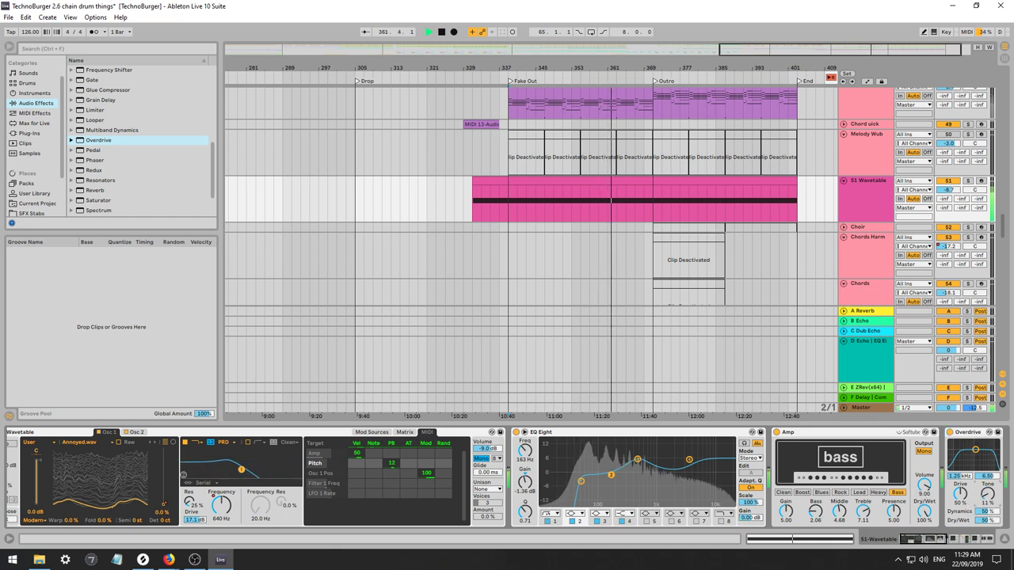
{"action": "left_click_drag", "start_coordinate": [961, 497], "coordinate": [961, 479]}
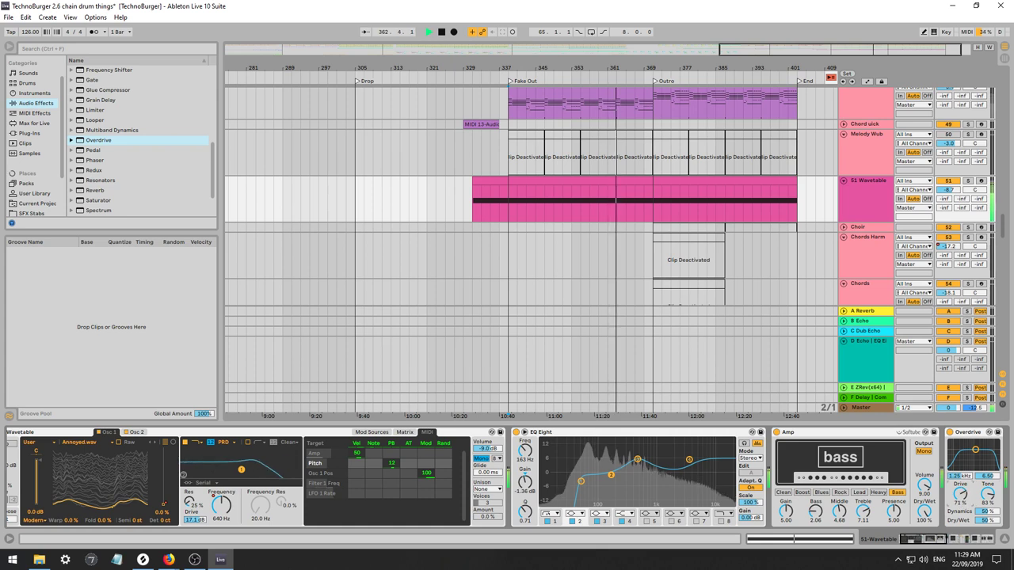
{"action": "left_click_drag", "start_coordinate": [985, 511], "coordinate": [963, 453]}
{"action": "left_click_drag", "start_coordinate": [963, 495], "coordinate": [984, 553]}
{"action": "left_click_drag", "start_coordinate": [961, 499], "coordinate": [984, 531]}
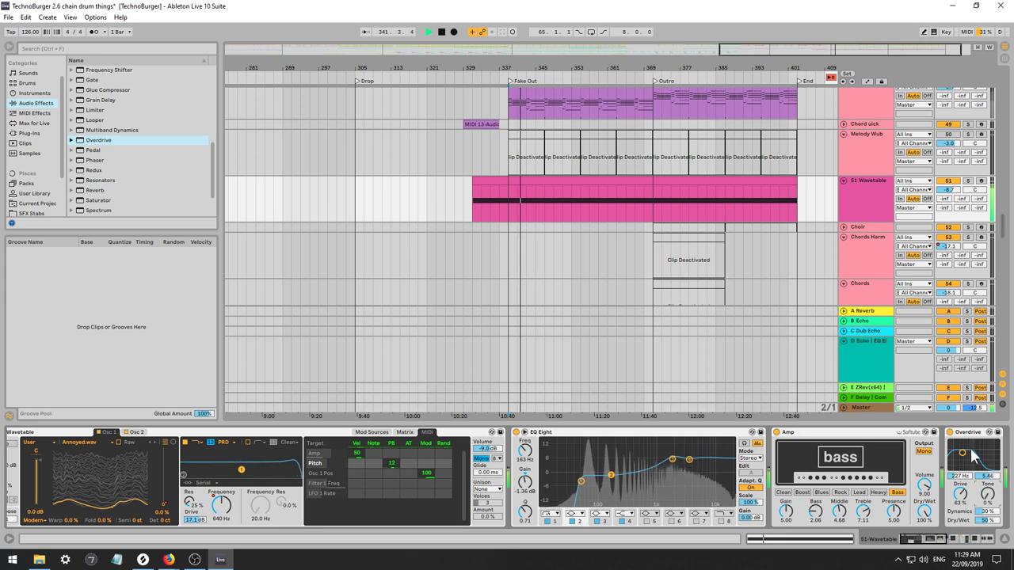
{"action": "left_click_drag", "start_coordinate": [963, 453], "coordinate": [987, 462]}
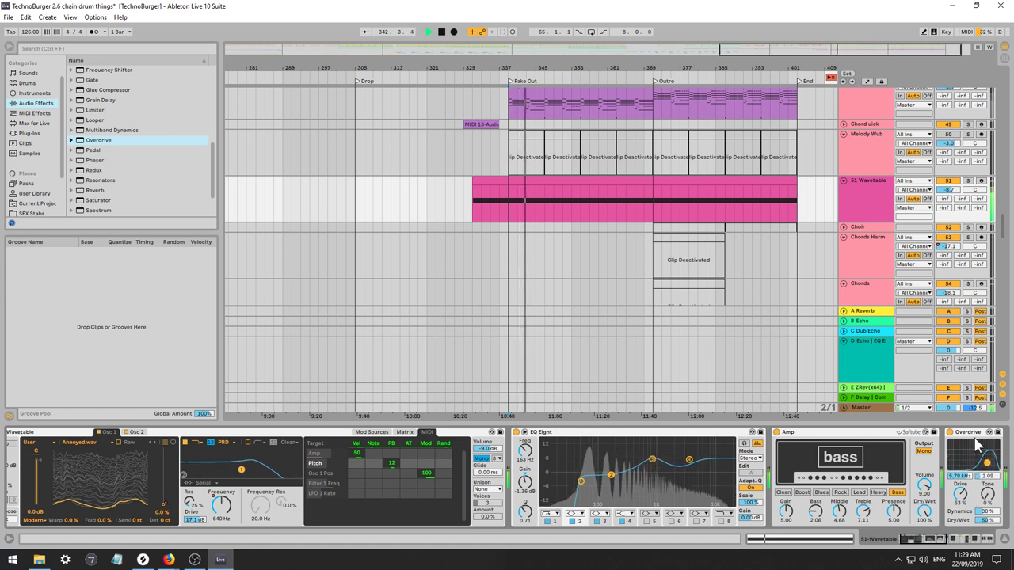
Delete the Overdrive device from the chain.
{"action": "left_click", "coordinate": [974, 433]}
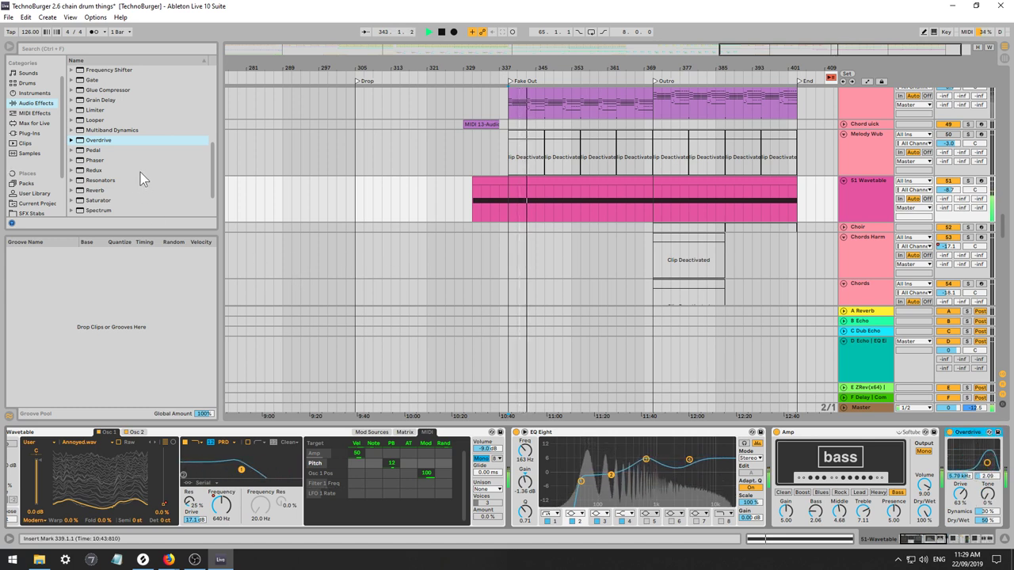
{"action": "key", "text": "Delete"}
{"action": "scroll", "coordinate": [136, 170], "scroll_direction": "down", "scroll_amount": 2}
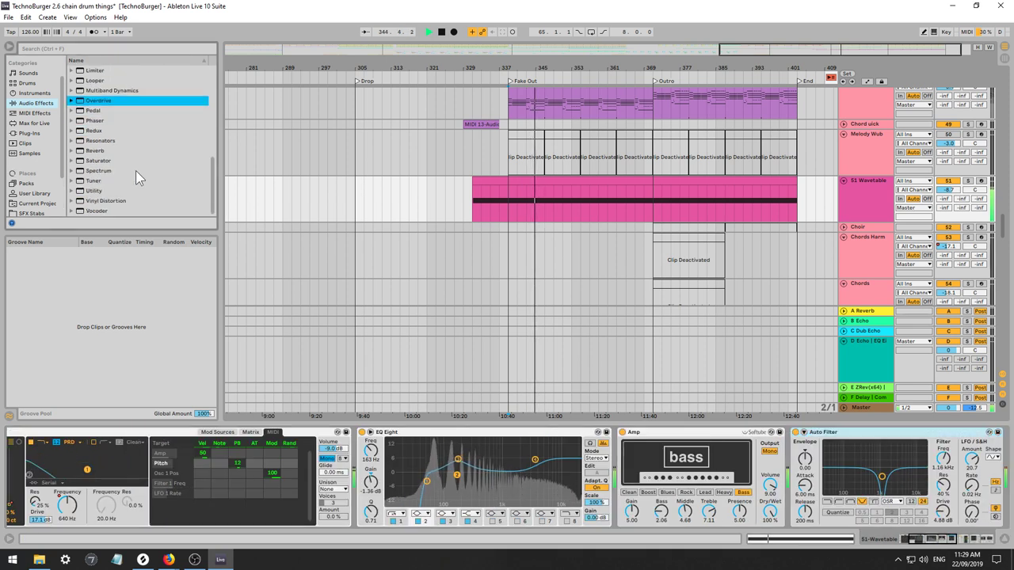
{"action": "scroll", "coordinate": [167, 173], "scroll_direction": "up", "scroll_amount": 6}
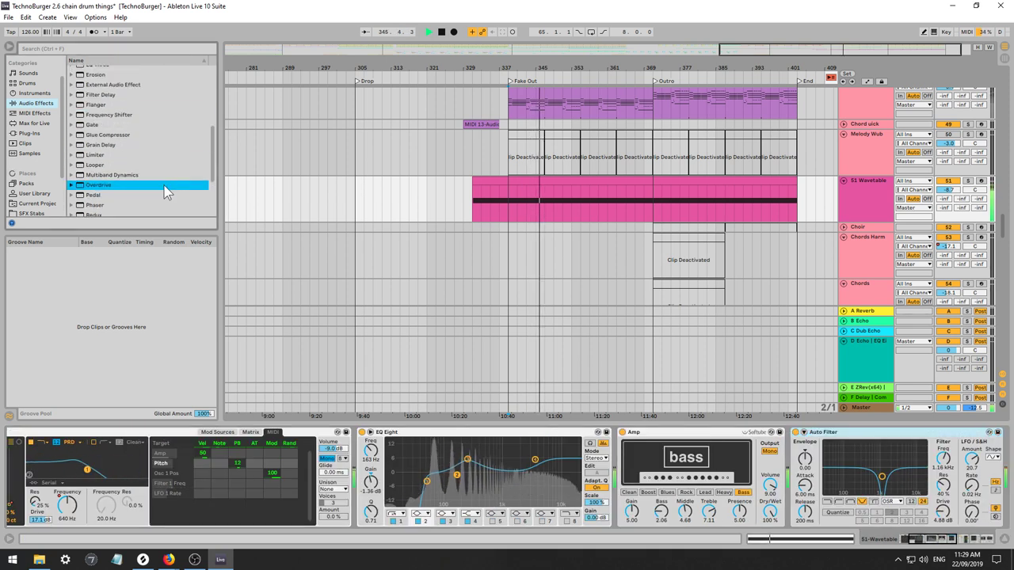
{"action": "scroll", "coordinate": [160, 170], "scroll_direction": "up", "scroll_amount": 1}
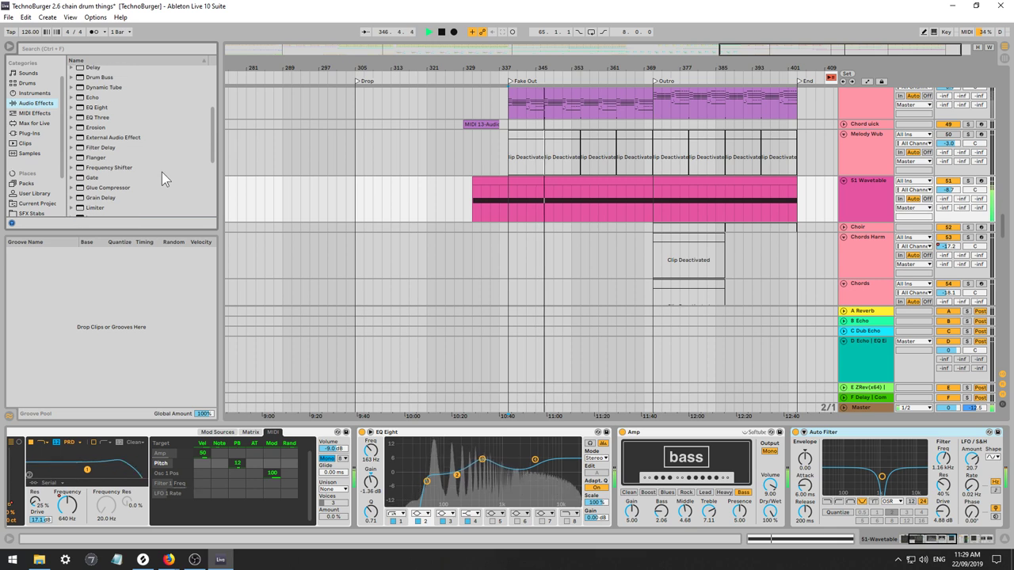
{"action": "scroll", "coordinate": [161, 171], "scroll_direction": "up", "scroll_amount": 2}
Insert Erosion after Amp, raise its amount, and set it to Sine mode.
{"action": "left_click", "coordinate": [143, 160]}
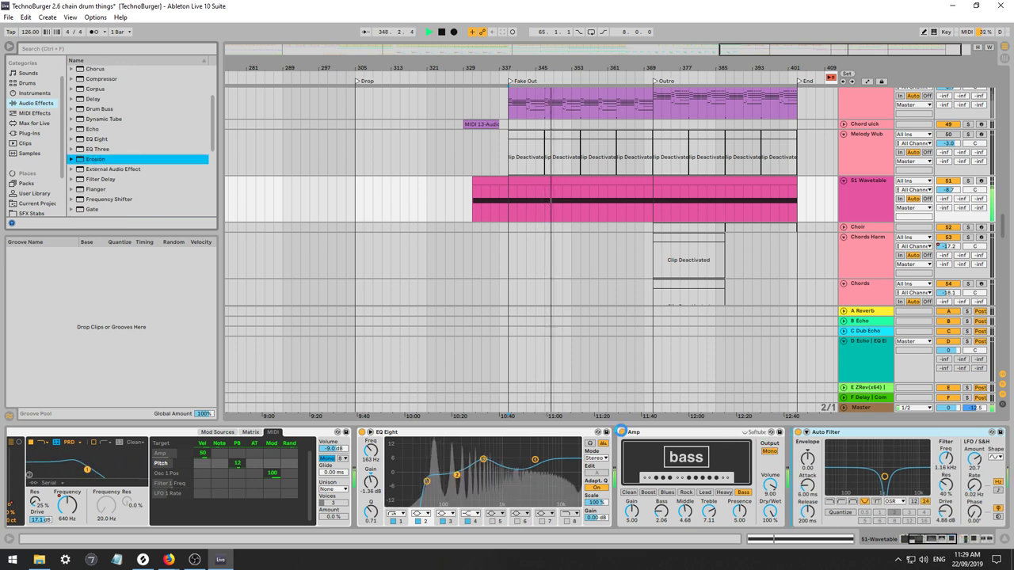
{"action": "left_click_drag", "start_coordinate": [622, 432], "coordinate": [623, 438]}
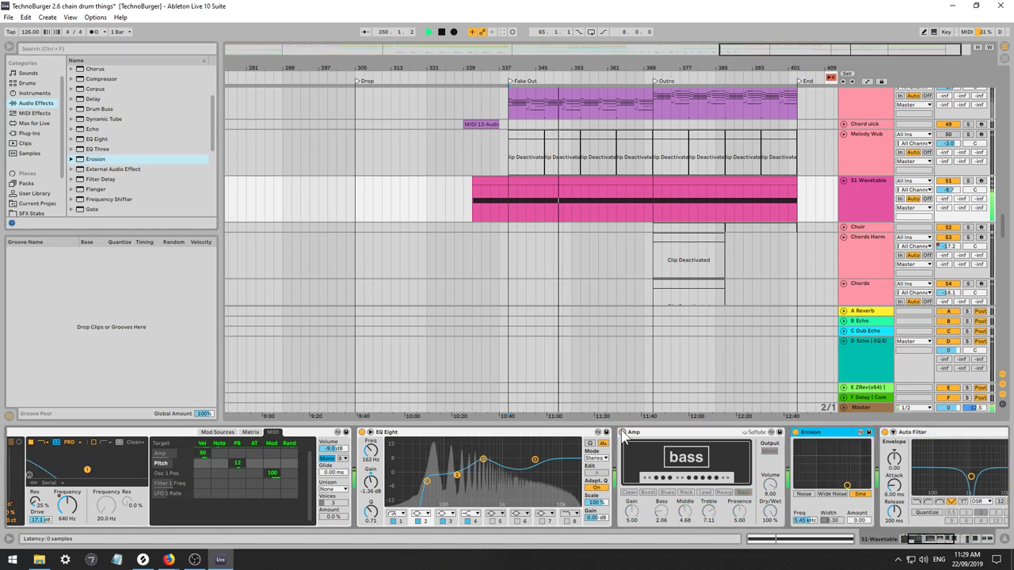
{"action": "left_click_drag", "start_coordinate": [847, 485], "coordinate": [836, 459]}
{"action": "left_click", "coordinate": [804, 494]}
{"action": "left_click", "coordinate": [860, 493]}
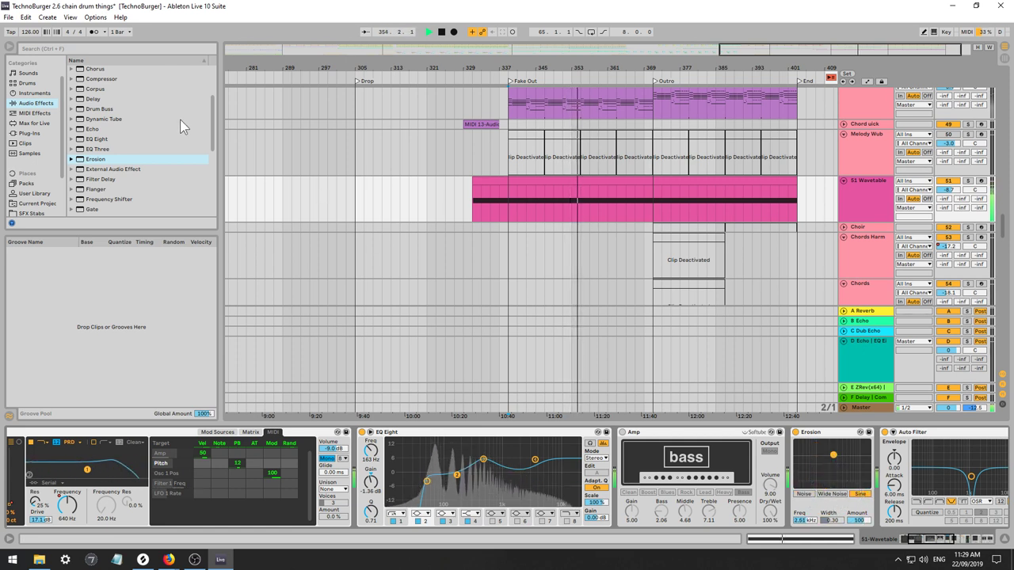
{"action": "left_click", "coordinate": [128, 120]}
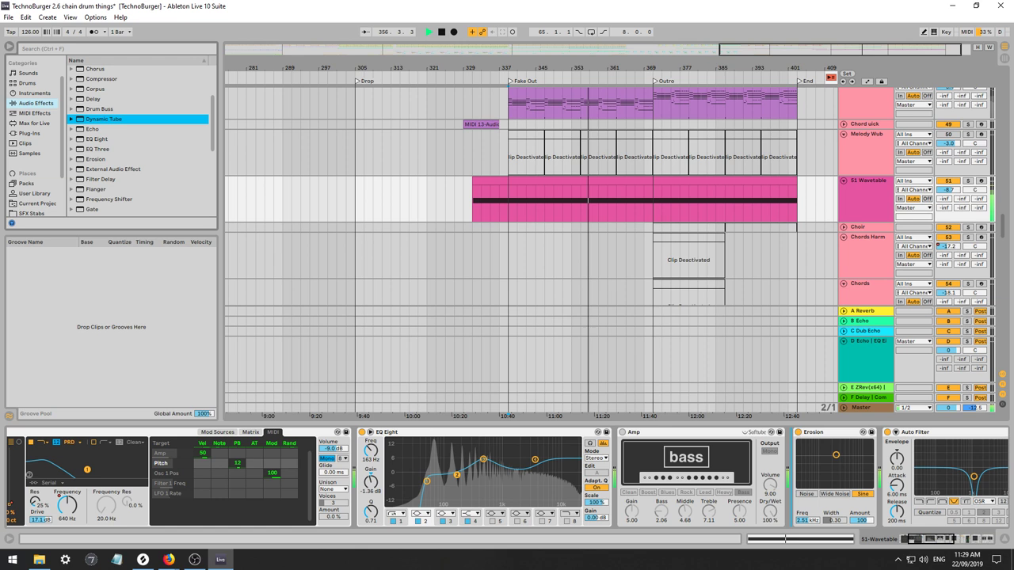
Insert Dynamic Tube before a bypassed Erosion: drive 7.62 dB, tube B, 37.3% wet, slight tone and bias.
{"action": "left_click_drag", "start_coordinate": [127, 119], "coordinate": [800, 475]}
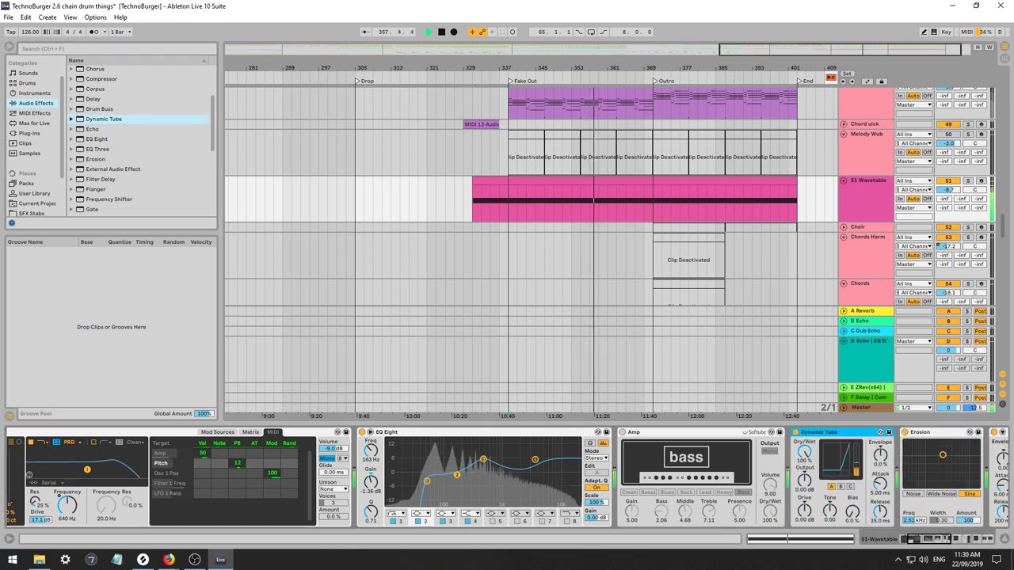
{"action": "key", "text": "space"}
{"action": "left_click", "coordinate": [904, 433]}
{"action": "key", "text": "space"}
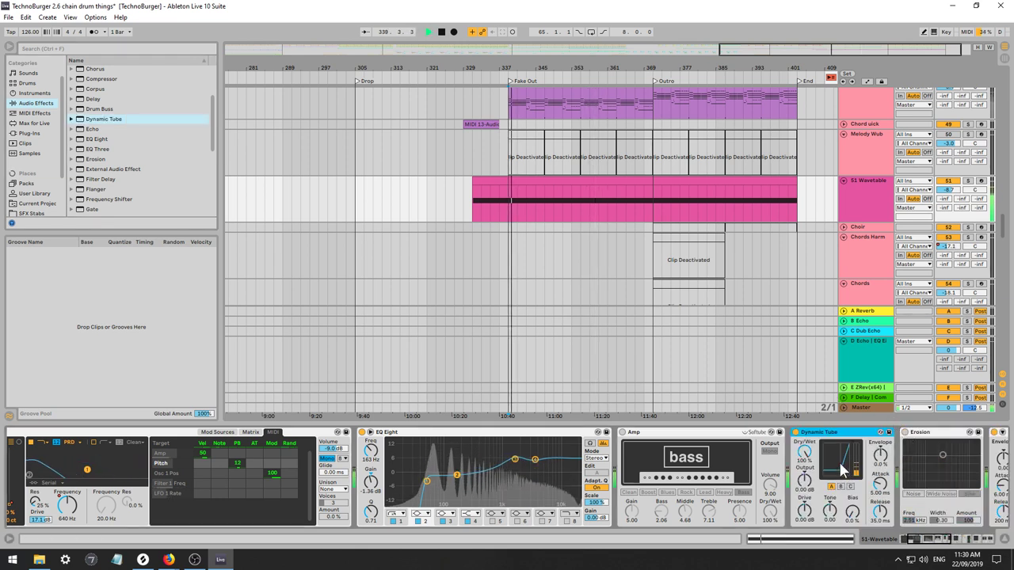
{"action": "mouse_move", "coordinate": [804, 510]}
{"action": "left_mouse_down"}
{"action": "mouse_move", "coordinate": [804, 455]}
{"action": "mouse_move", "coordinate": [804, 515]}
{"action": "left_mouse_up"}
{"action": "left_click", "coordinate": [840, 487]}
{"action": "left_click_drag", "start_coordinate": [804, 480], "coordinate": [804, 460]}
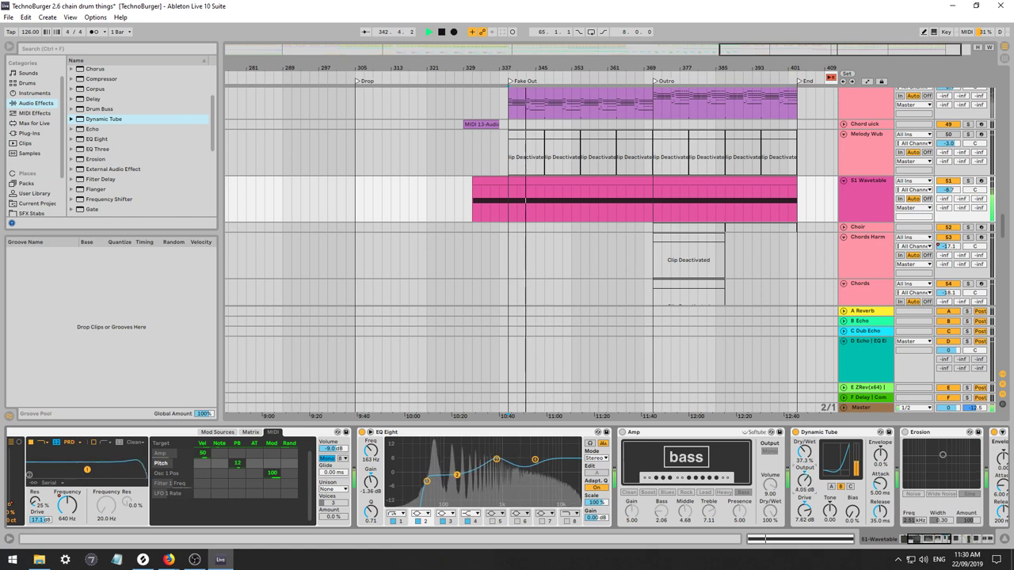
{"action": "left_click_drag", "start_coordinate": [830, 513], "coordinate": [852, 504]}
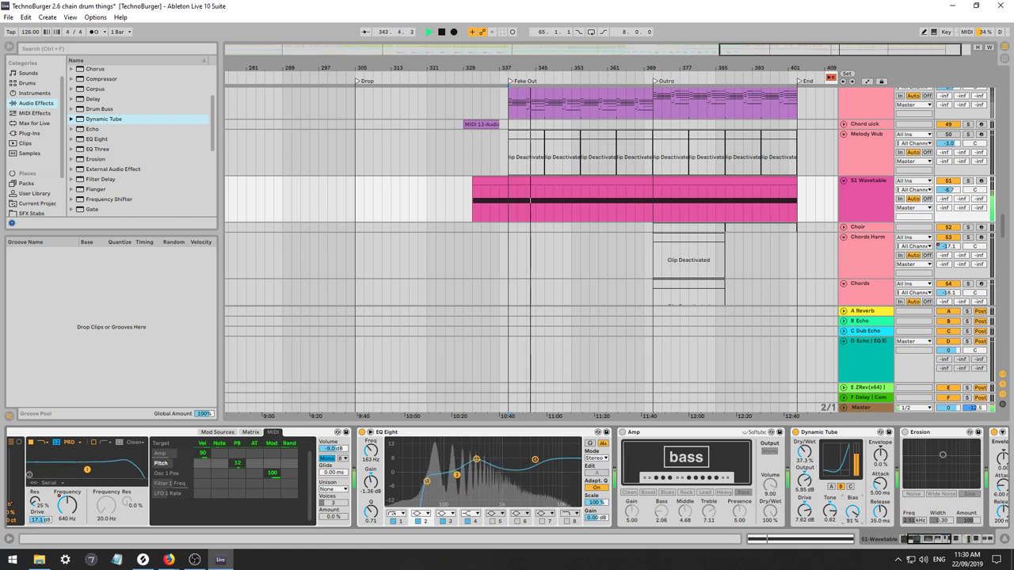
Switch on the chain's Reverb device and audition the result.
{"action": "key", "text": "space"}
{"action": "left_click", "coordinate": [828, 434]}
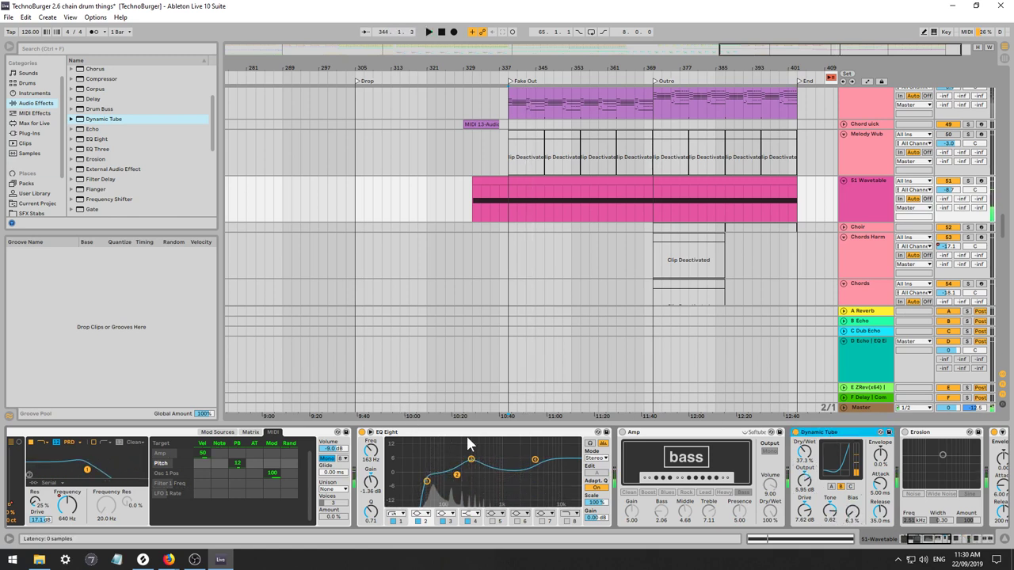
{"action": "left_click_drag", "start_coordinate": [923, 538], "coordinate": [999, 535]}
{"action": "key", "text": "space"}
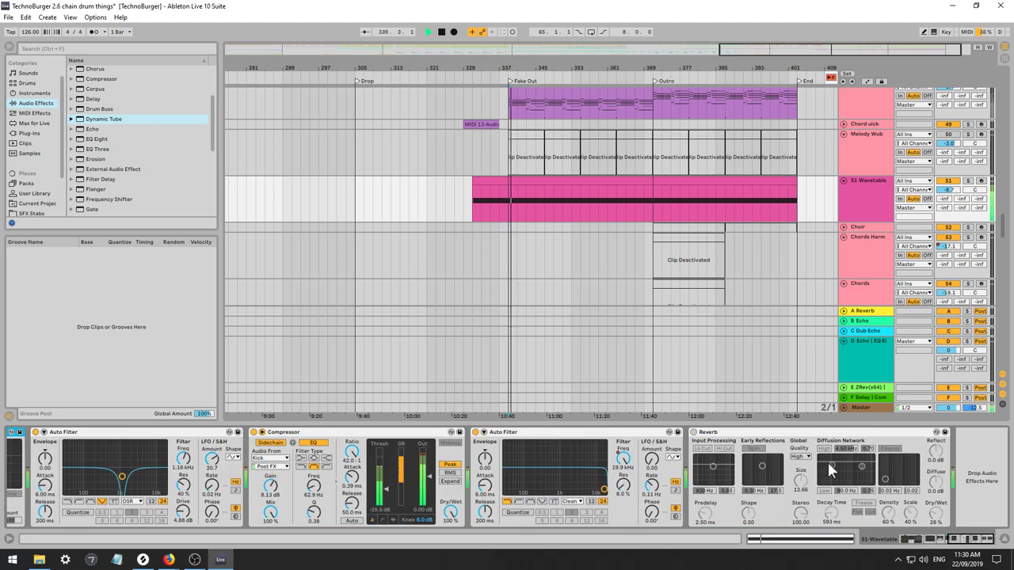
{"action": "left_click", "coordinate": [694, 432]}
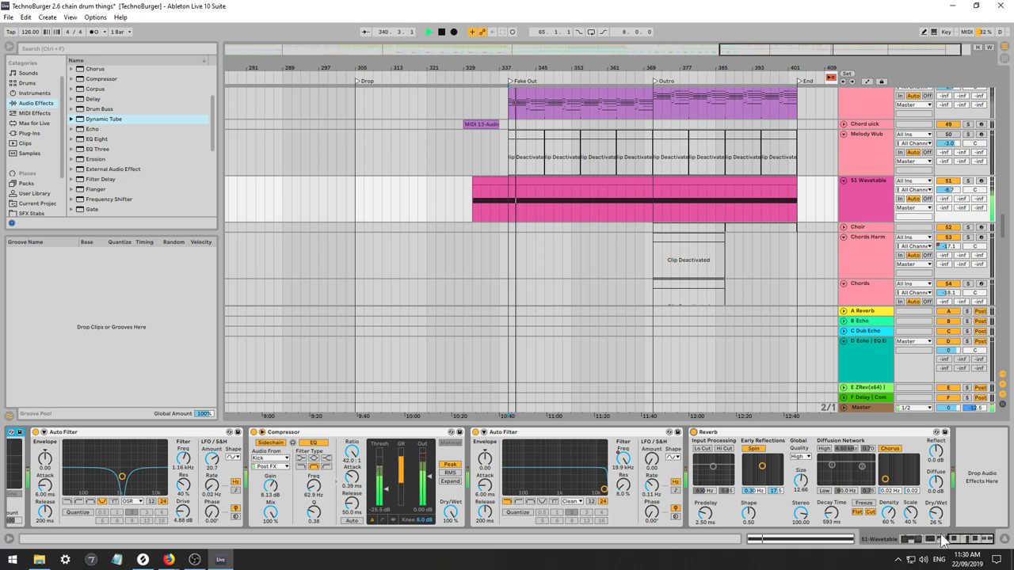
{"action": "left_click_drag", "start_coordinate": [942, 538], "coordinate": [813, 539]}
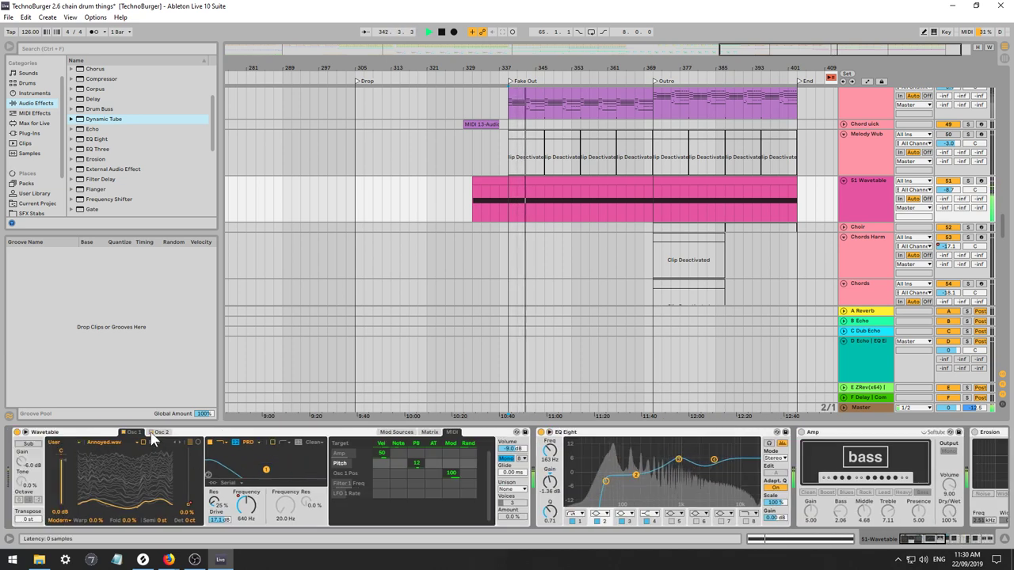
Turn off oscillator 1, shift an EQ Eight band to 104 Hz, and lower Wavetable resonance to 12%.
{"action": "left_click", "coordinate": [123, 431]}
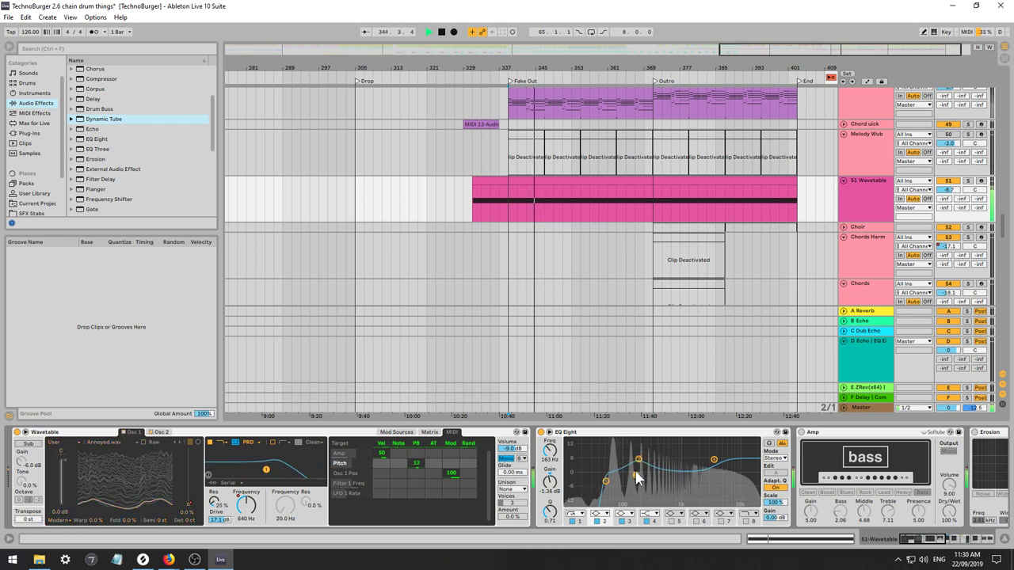
{"action": "left_click_drag", "start_coordinate": [636, 475], "coordinate": [615, 486]}
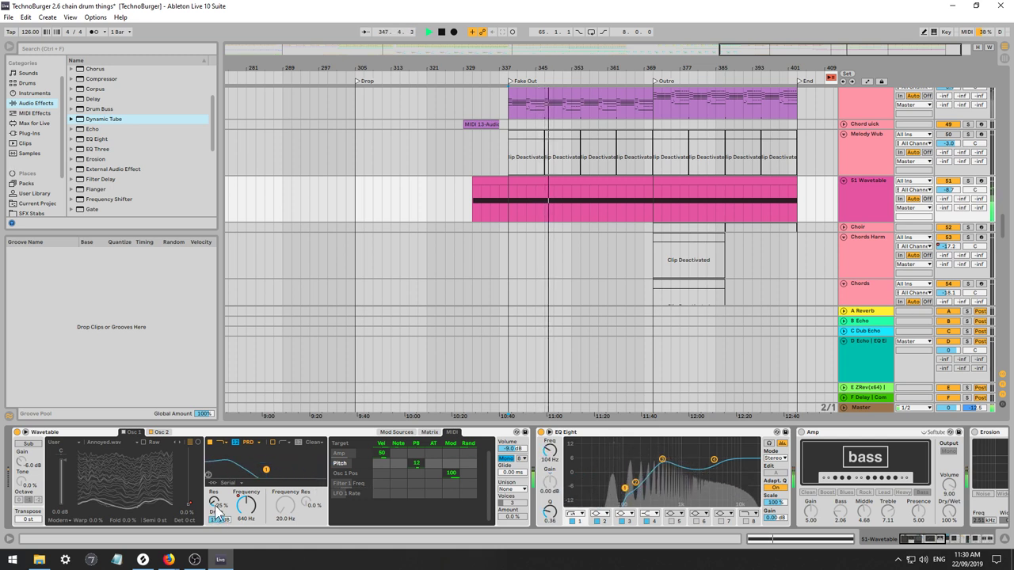
{"action": "left_click_drag", "start_coordinate": [214, 501], "coordinate": [214, 515]}
Switch the Wavetable filter circuit from MS2 to OSR and audition it.
{"action": "left_click", "coordinate": [250, 444]}
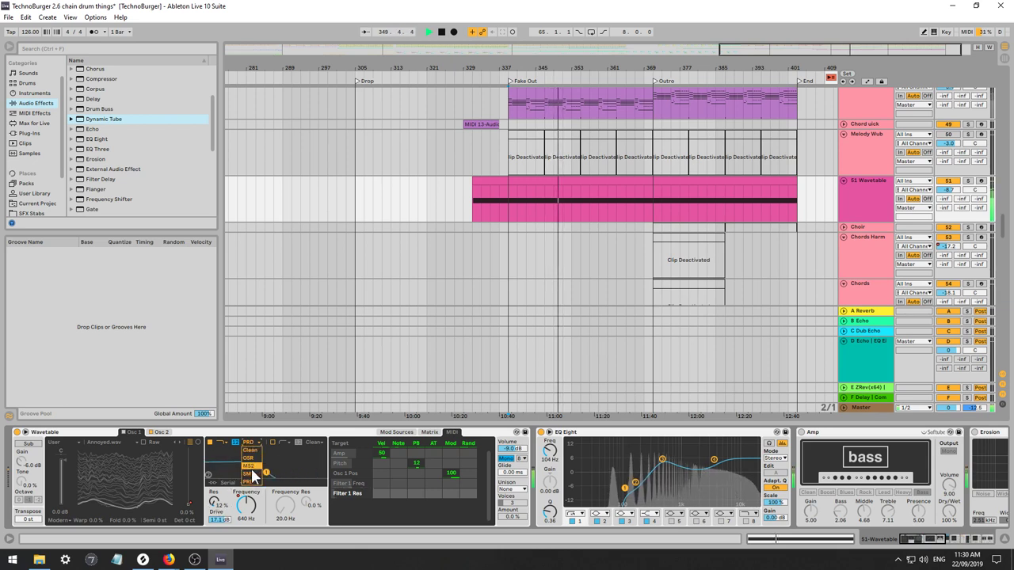
{"action": "left_click", "coordinate": [252, 466]}
{"action": "left_click", "coordinate": [253, 443]}
{"action": "left_click", "coordinate": [249, 458]}
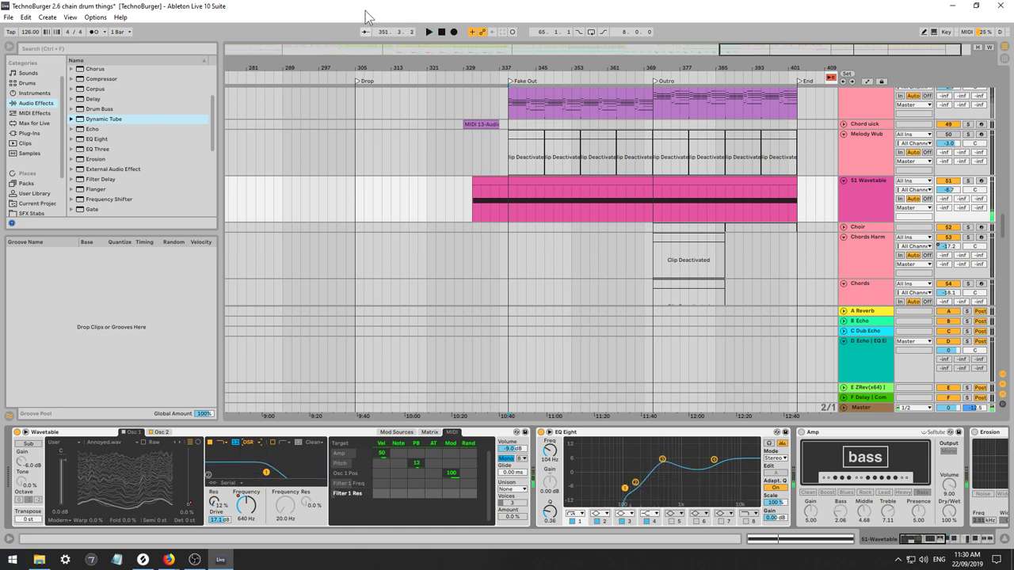
{"action": "key", "text": "space"}
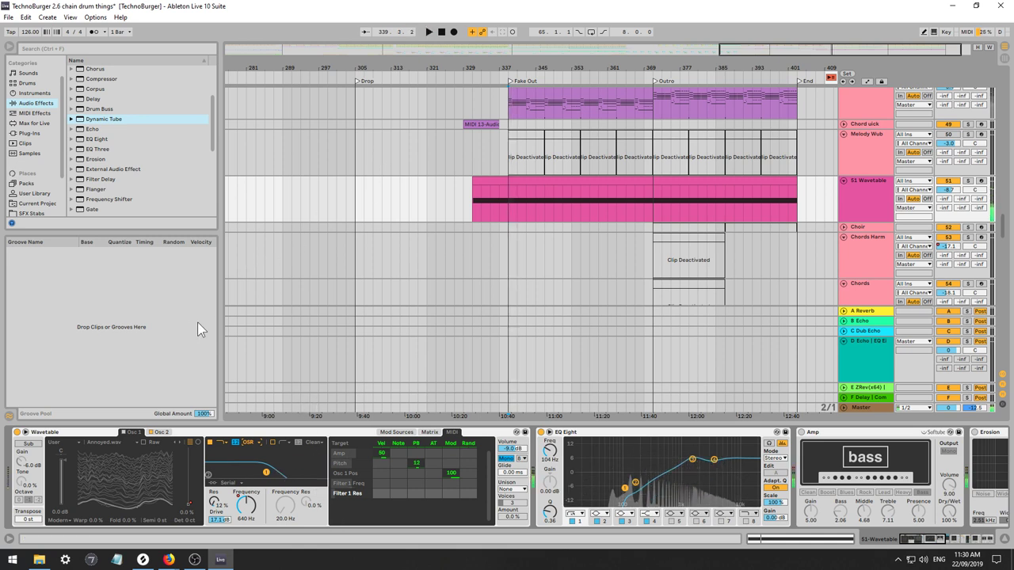
{"action": "left_click_drag", "start_coordinate": [213, 140], "coordinate": [198, 195]}
{"action": "key", "text": "space"}
{"action": "left_click", "coordinate": [103, 169]}
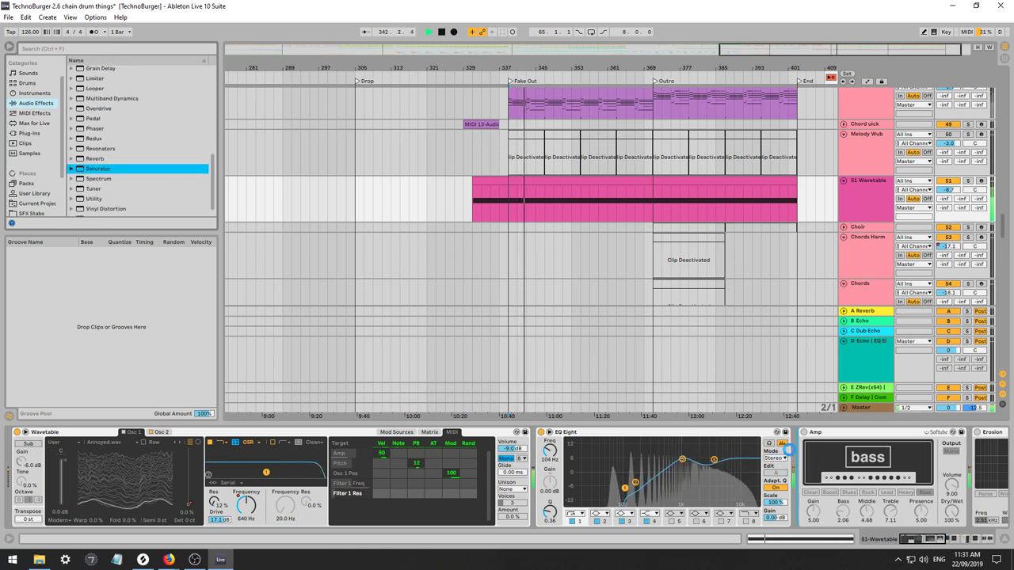
Insert Saturator between EQ Eight and Amp with Waveshaper curve at 22.7% and much higher drive.
{"action": "left_click_drag", "start_coordinate": [815, 449], "coordinate": [818, 454]}
{"action": "left_click", "coordinate": [849, 487]}
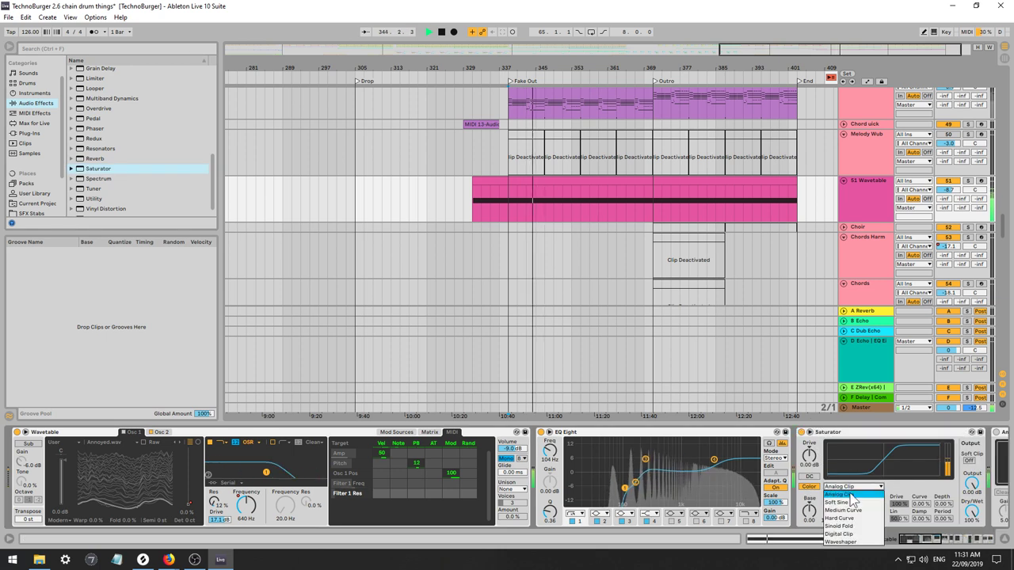
{"action": "left_click", "coordinate": [844, 543]}
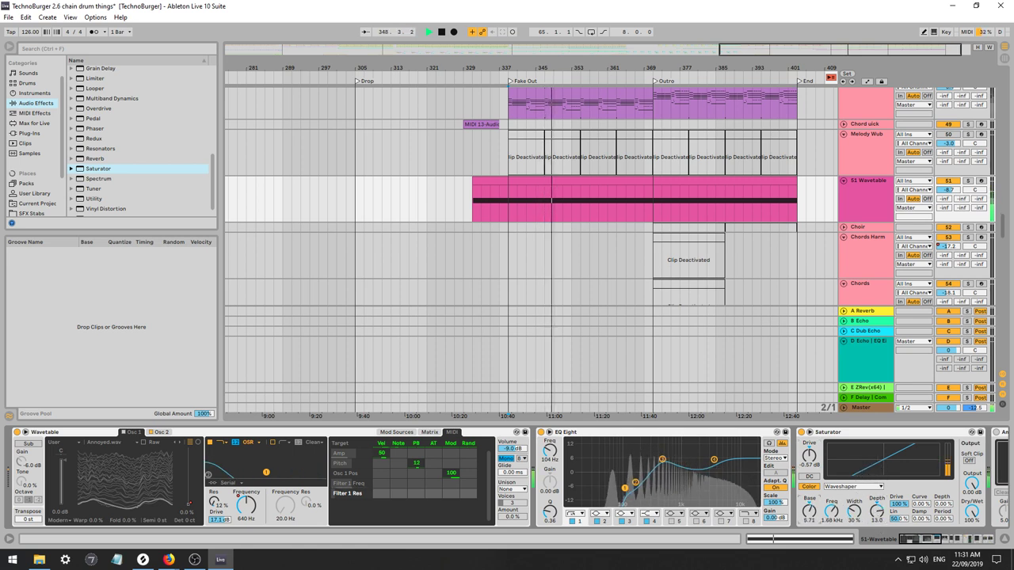
{"action": "left_click_drag", "start_coordinate": [921, 504], "coordinate": [921, 489]}
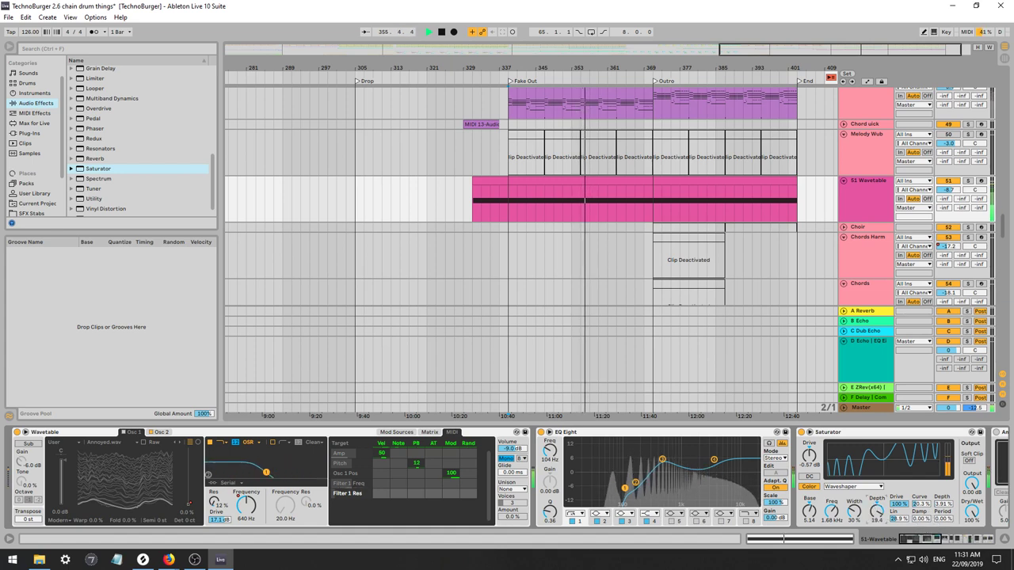
{"action": "left_click_drag", "start_coordinate": [812, 515], "coordinate": [812, 513]}
{"action": "key", "text": "space"}
{"action": "key", "text": "space"}
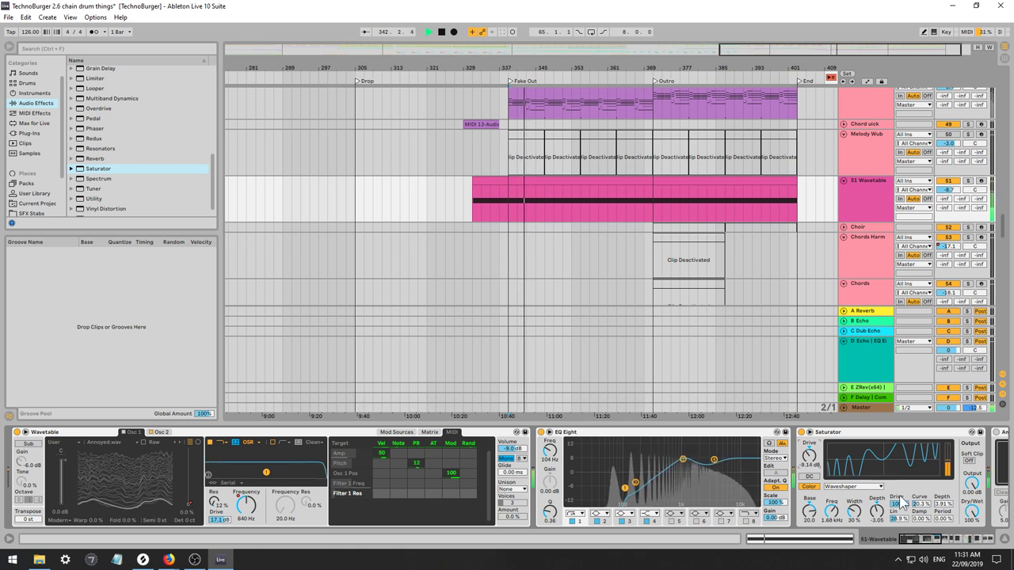
{"action": "left_click_drag", "start_coordinate": [900, 501], "coordinate": [895, 555]}
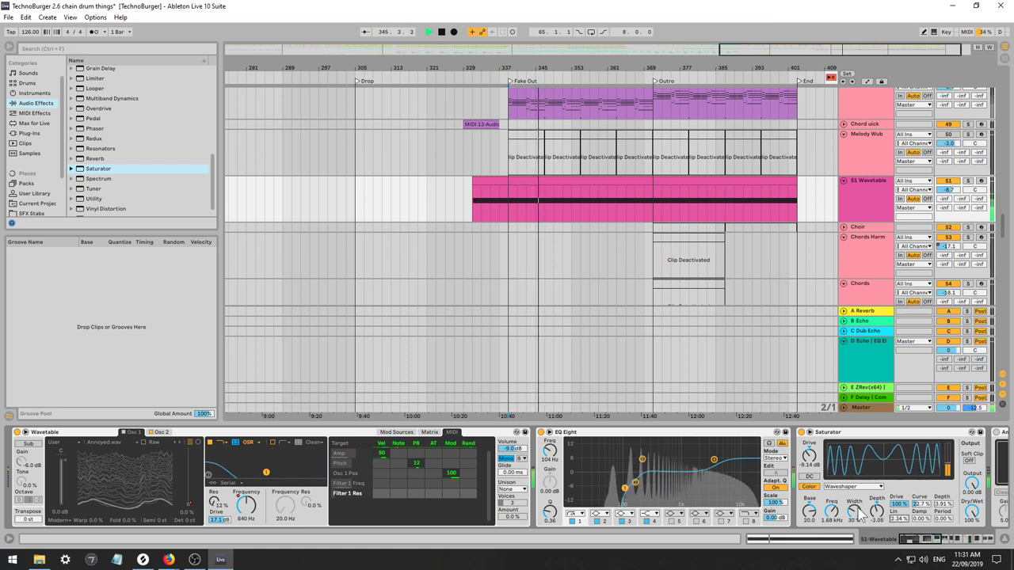
Cycle Saturator shapes to Soft Sine with depth -4.57, then solo S1 Wavetable from bar 321.
{"action": "left_click", "coordinate": [842, 486]}
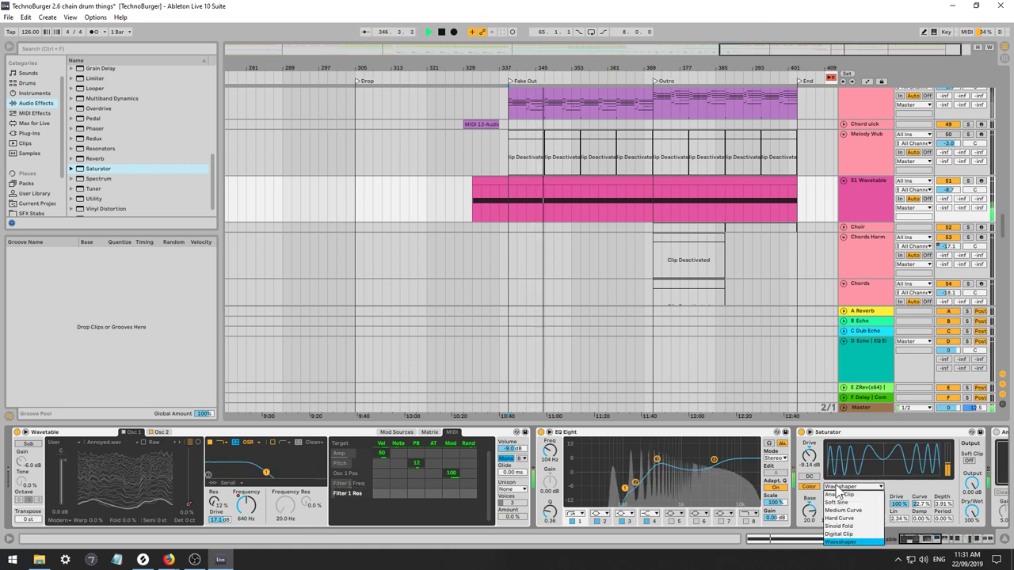
{"action": "left_click", "coordinate": [840, 534]}
{"action": "left_click", "coordinate": [841, 486]}
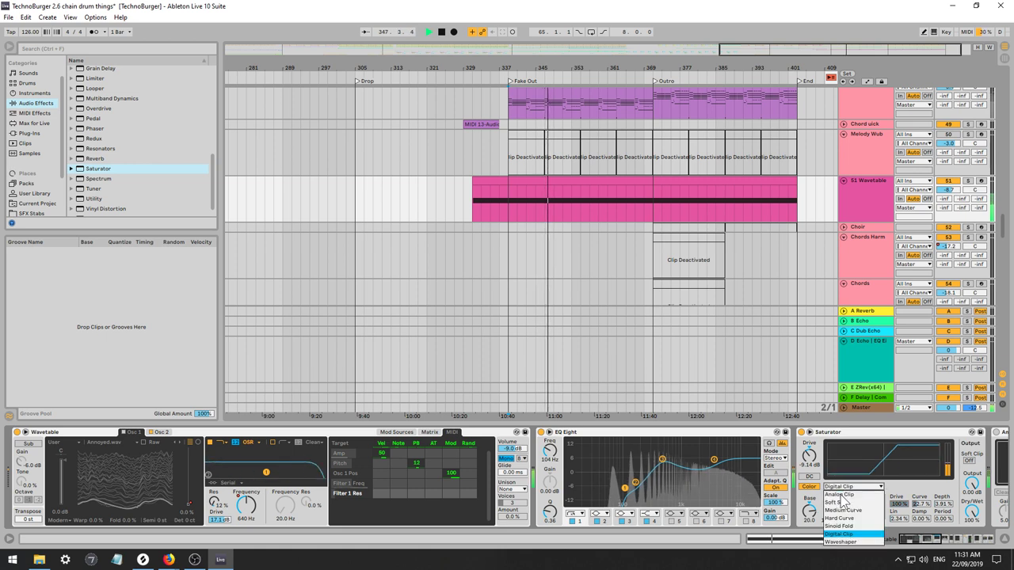
{"action": "left_click", "coordinate": [844, 518]}
{"action": "left_click_drag", "start_coordinate": [885, 515], "coordinate": [885, 483]}
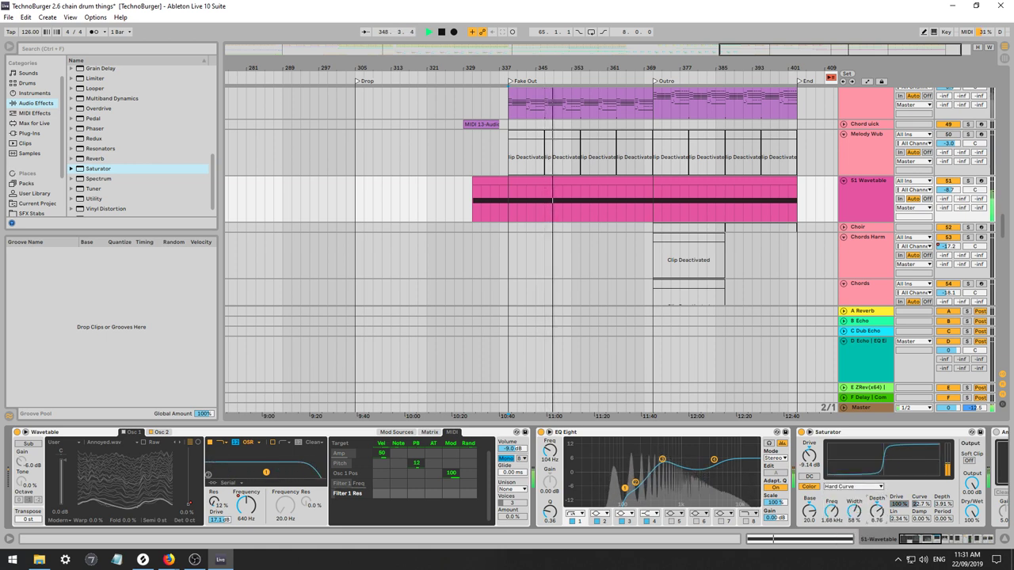
{"action": "left_click", "coordinate": [850, 486]}
{"action": "left_click", "coordinate": [843, 510]}
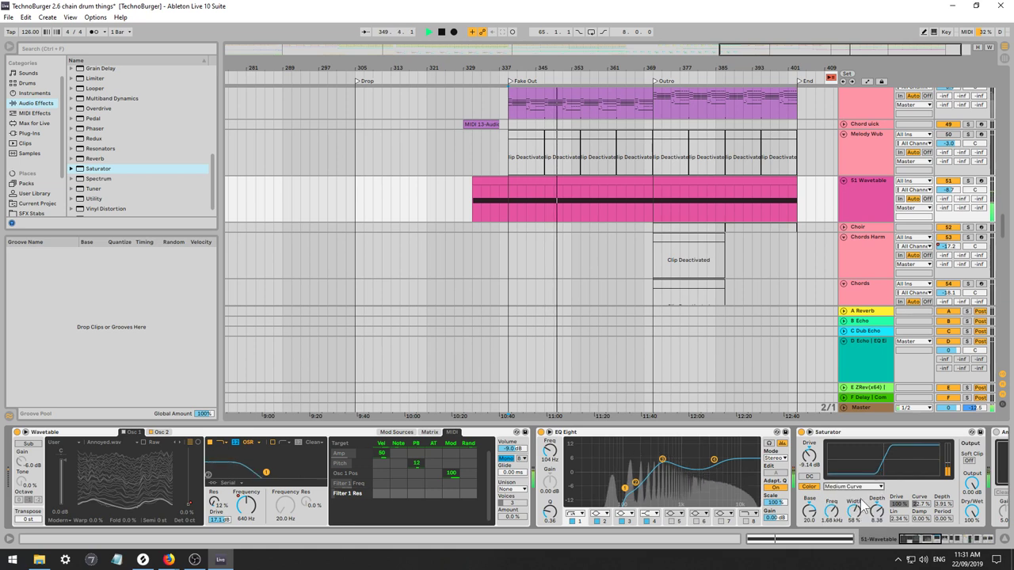
{"action": "left_click", "coordinate": [851, 486]}
{"action": "left_click", "coordinate": [854, 502]}
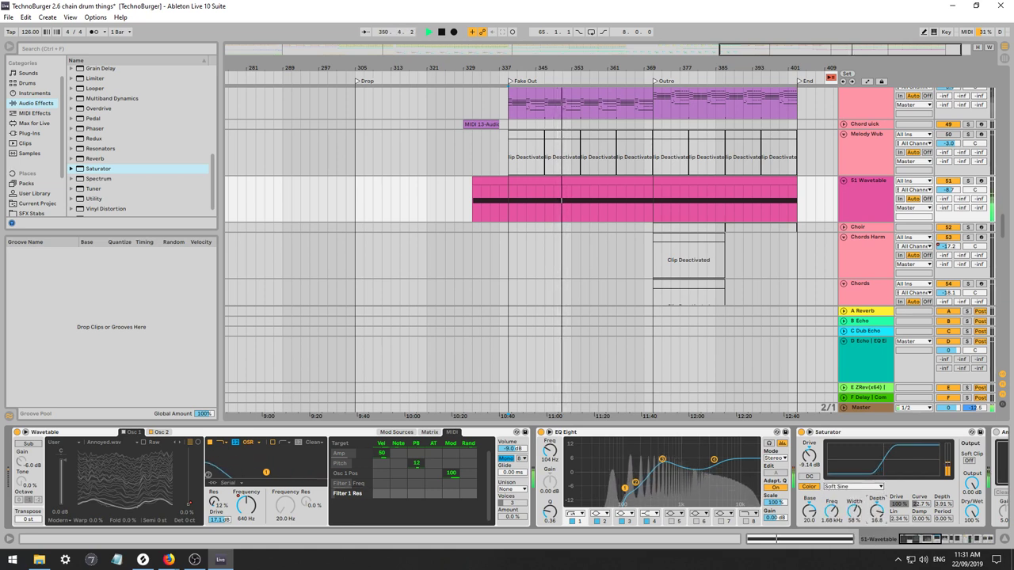
{"action": "left_click_drag", "start_coordinate": [877, 511], "coordinate": [877, 531]}
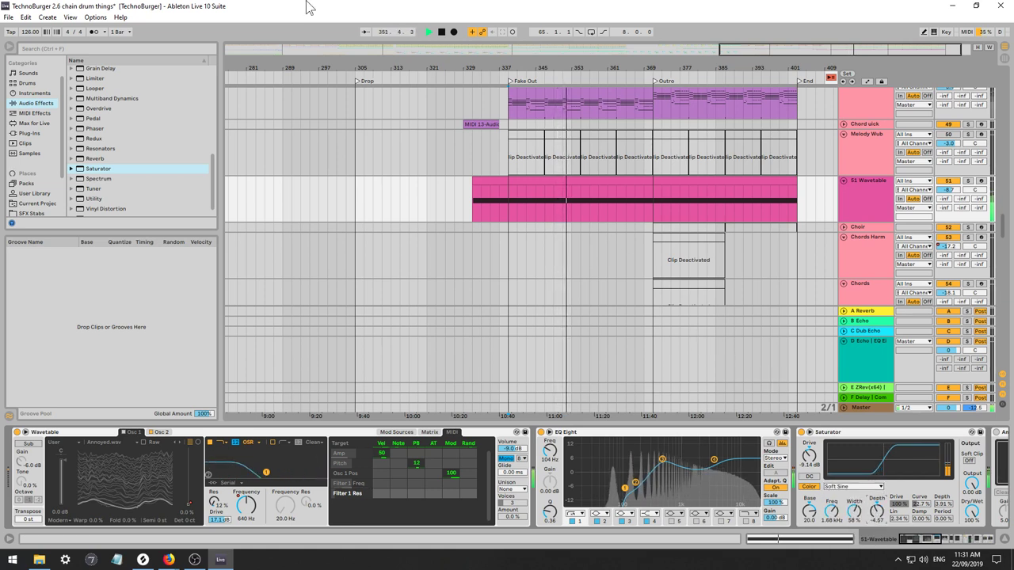
{"action": "left_click", "coordinate": [967, 181]}
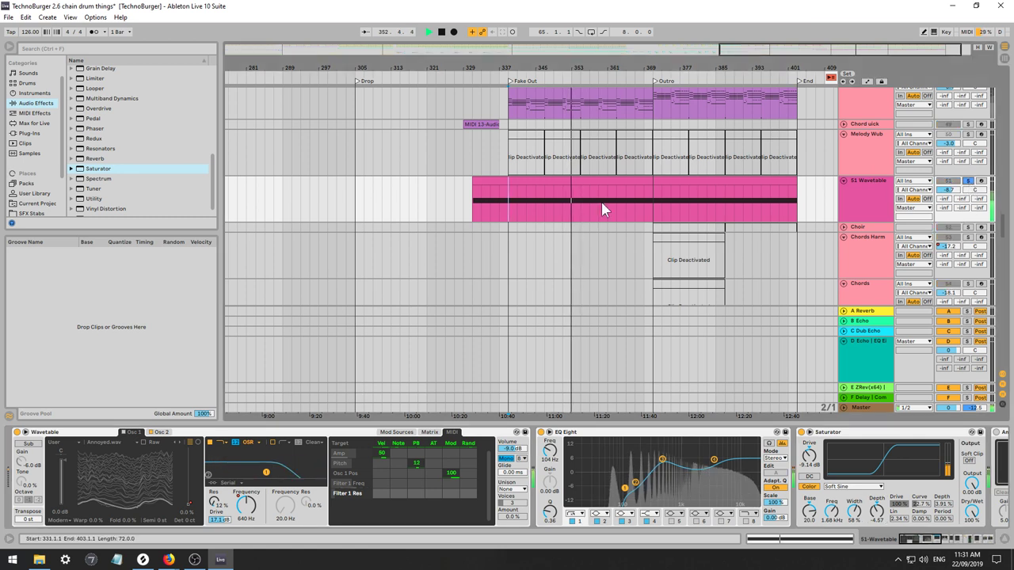
{"action": "left_click", "coordinate": [426, 196]}
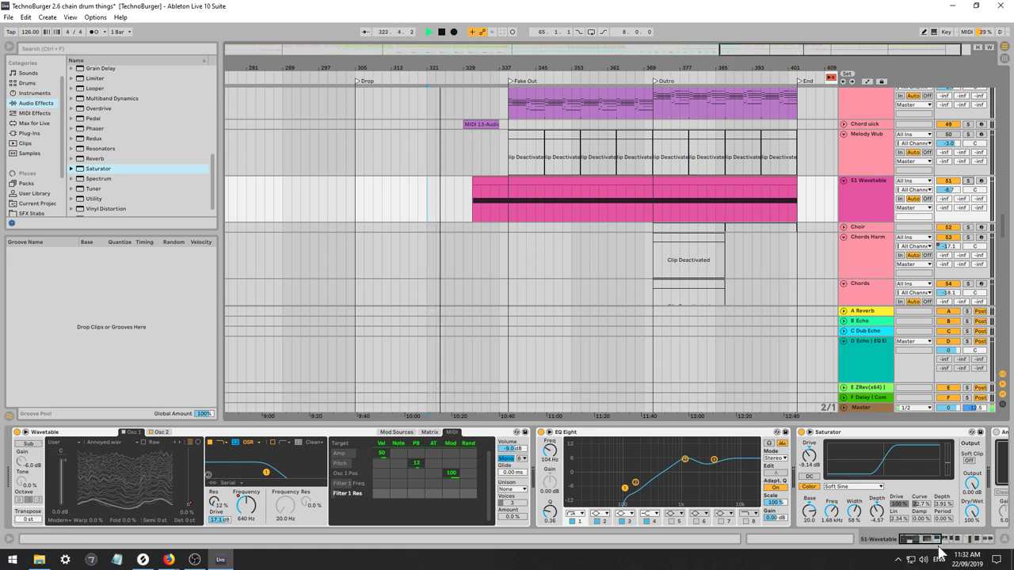
Show automation and draw Auto Filter frequency breakpoints down at 1.02 and 1.12 kHz.
{"action": "left_click_drag", "start_coordinate": [937, 540], "coordinate": [990, 542]}
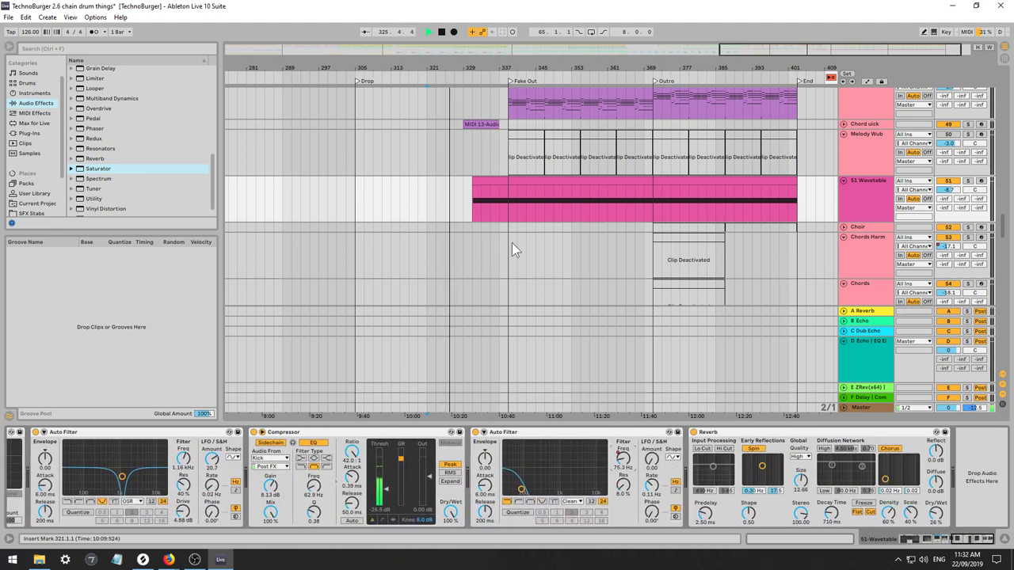
{"action": "key", "text": "a"}
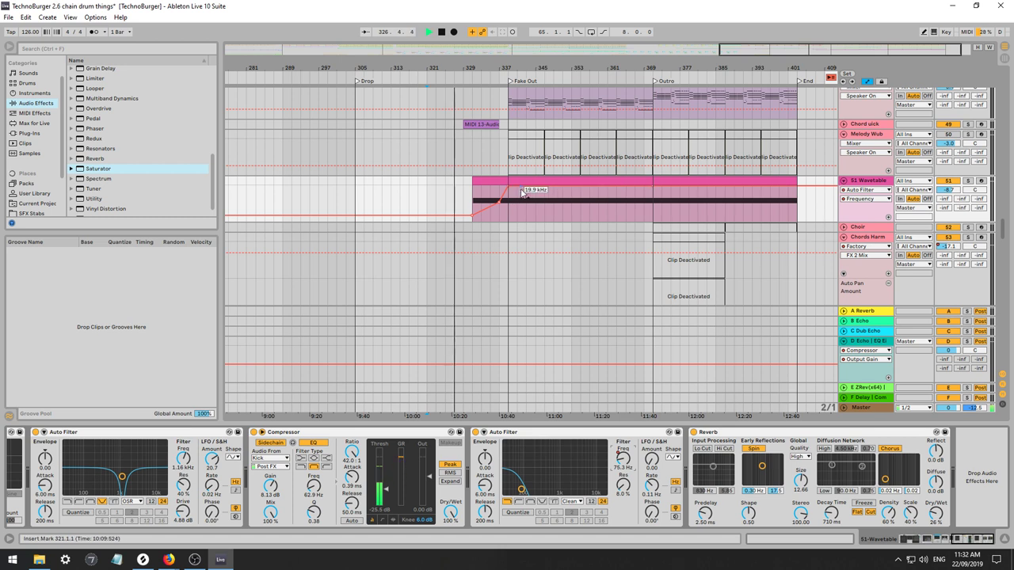
{"action": "left_click_drag", "start_coordinate": [545, 187], "coordinate": [544, 202]}
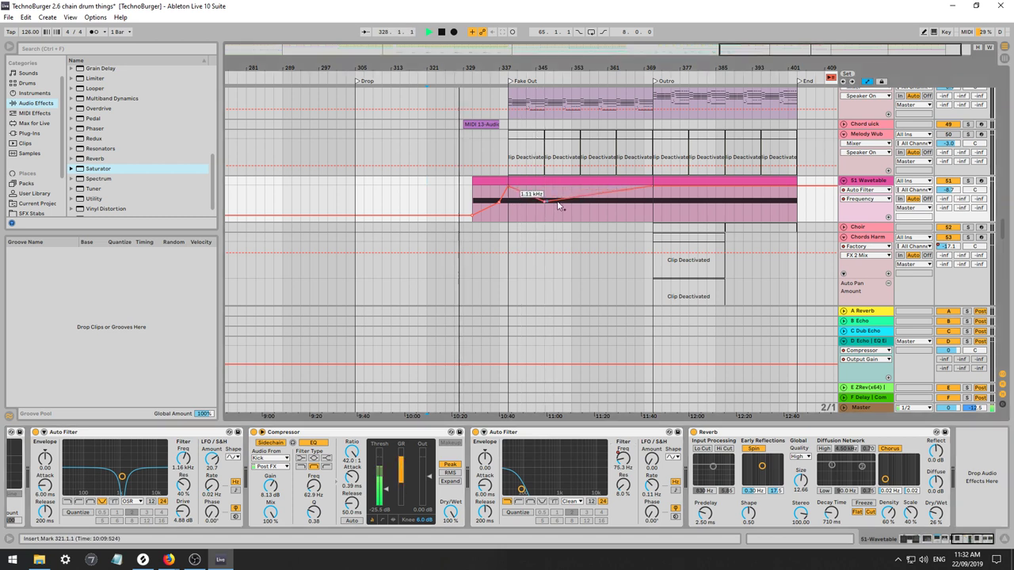
{"action": "left_click", "coordinate": [651, 183]}
{"action": "left_click_drag", "start_coordinate": [651, 183], "coordinate": [651, 200]}
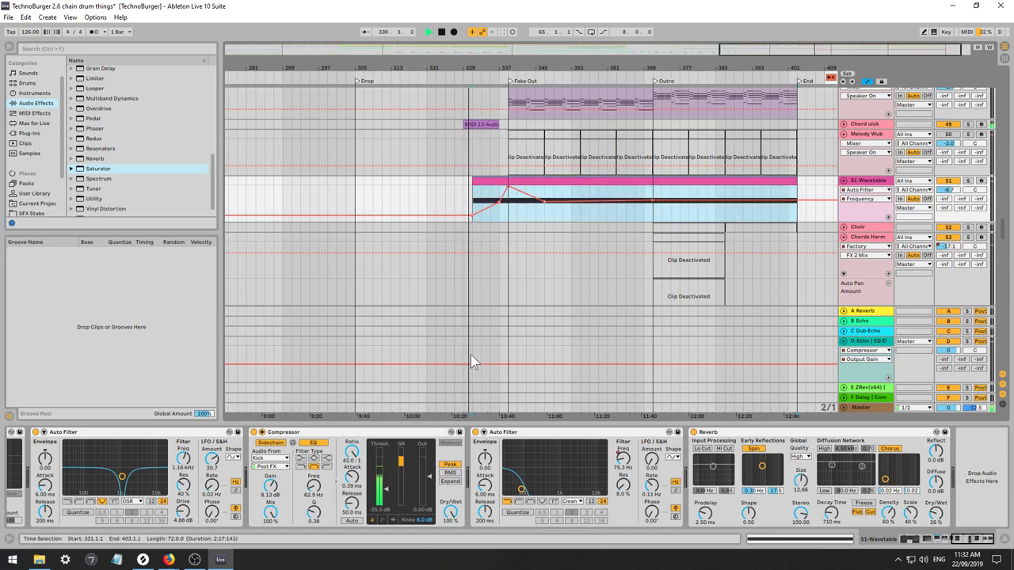
Delete the Saturator, Amp and Erosion devices from the chain.
{"action": "left_click_drag", "start_coordinate": [971, 540], "coordinate": [927, 549]}
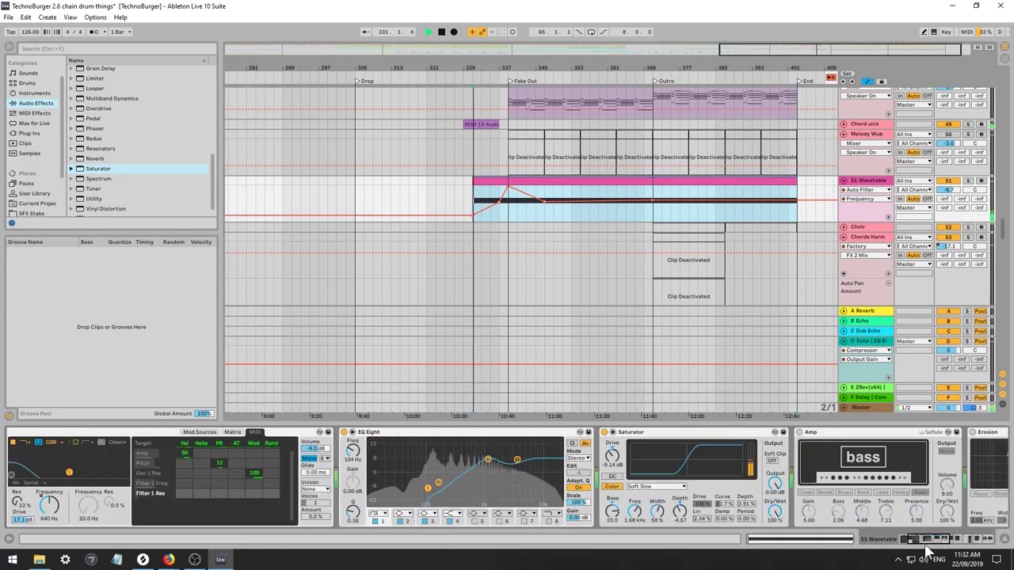
{"action": "left_click", "coordinate": [730, 438]}
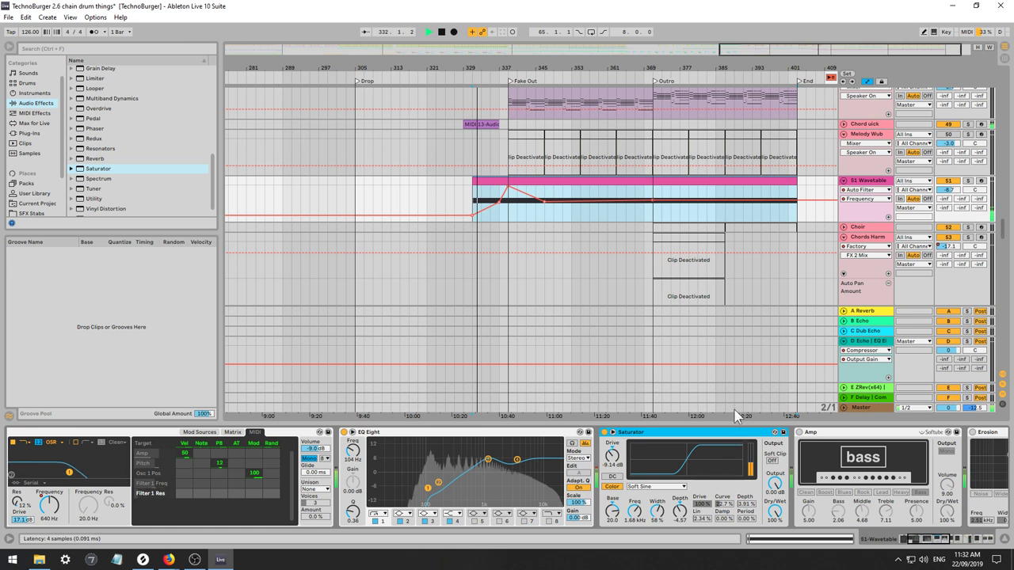
{"action": "key", "text": "Delete"}
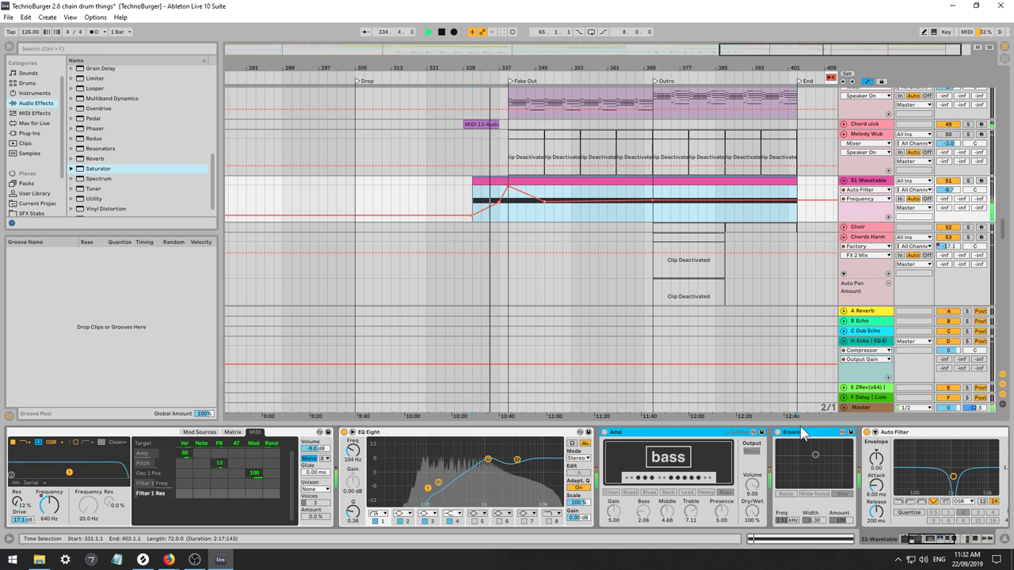
{"action": "key", "text": "Delete"}
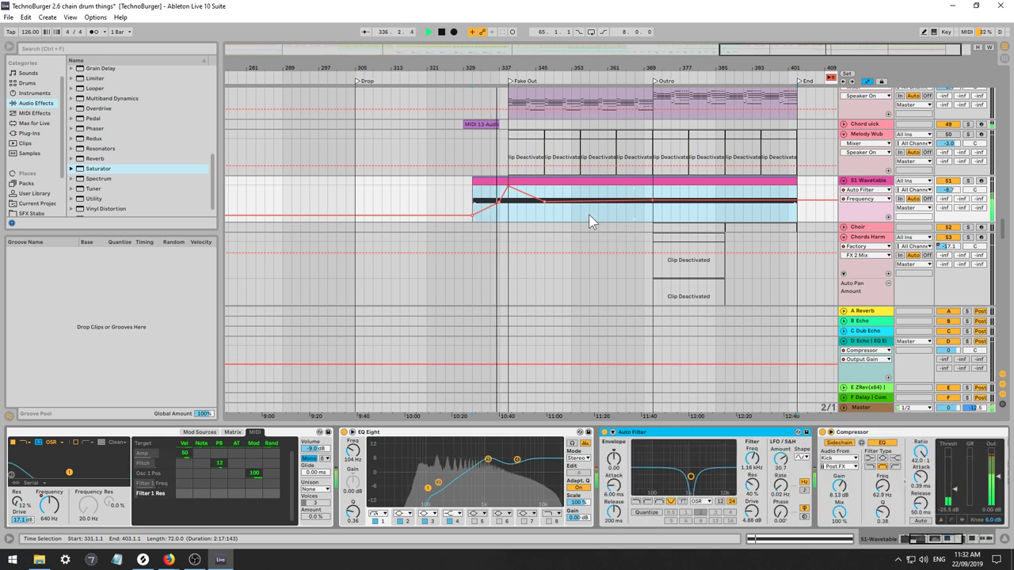
Automate Reverb decay time with a breakpoint near bar 339 pulled down to 6.76 s.
{"action": "left_click_drag", "start_coordinate": [922, 540], "coordinate": [960, 541]}
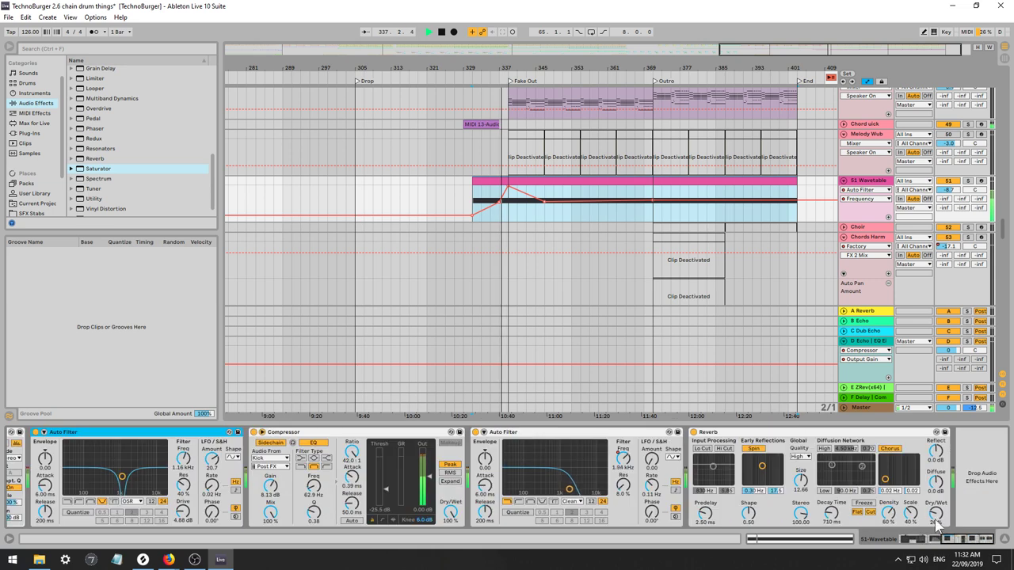
{"action": "left_click", "coordinate": [831, 514]}
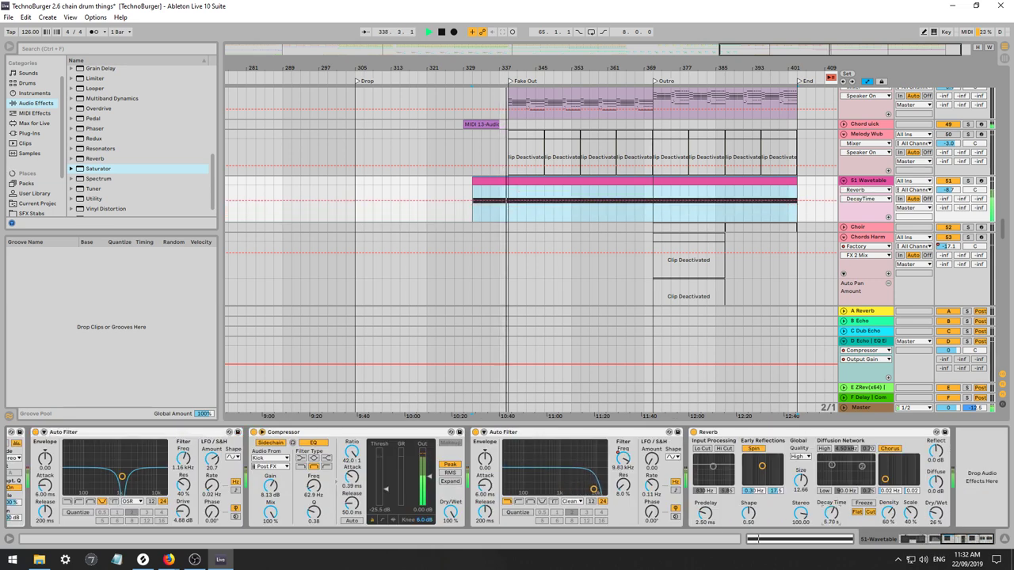
{"action": "left_click", "coordinate": [508, 193]}
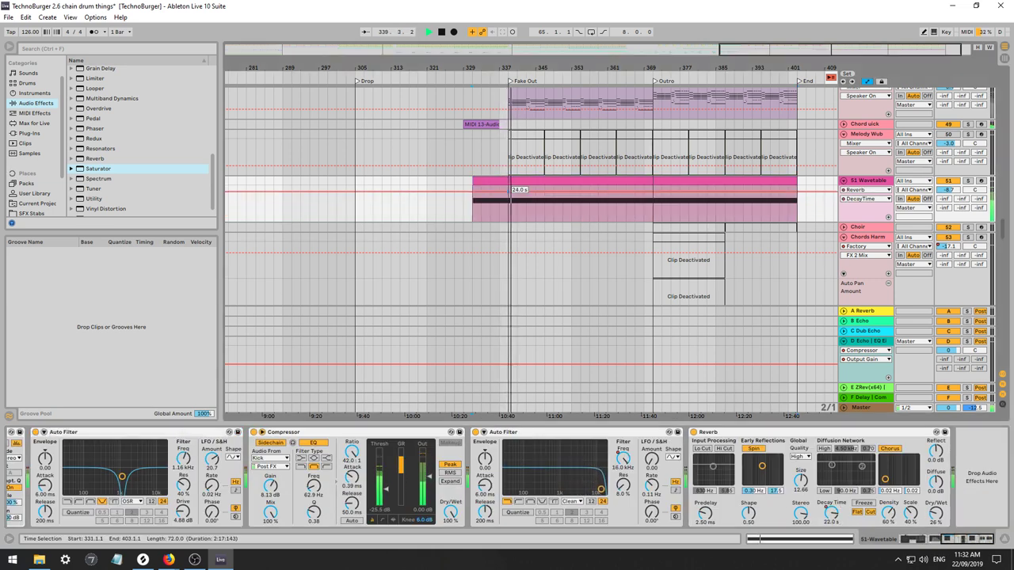
{"action": "left_click_drag", "start_coordinate": [526, 192], "coordinate": [483, 233]}
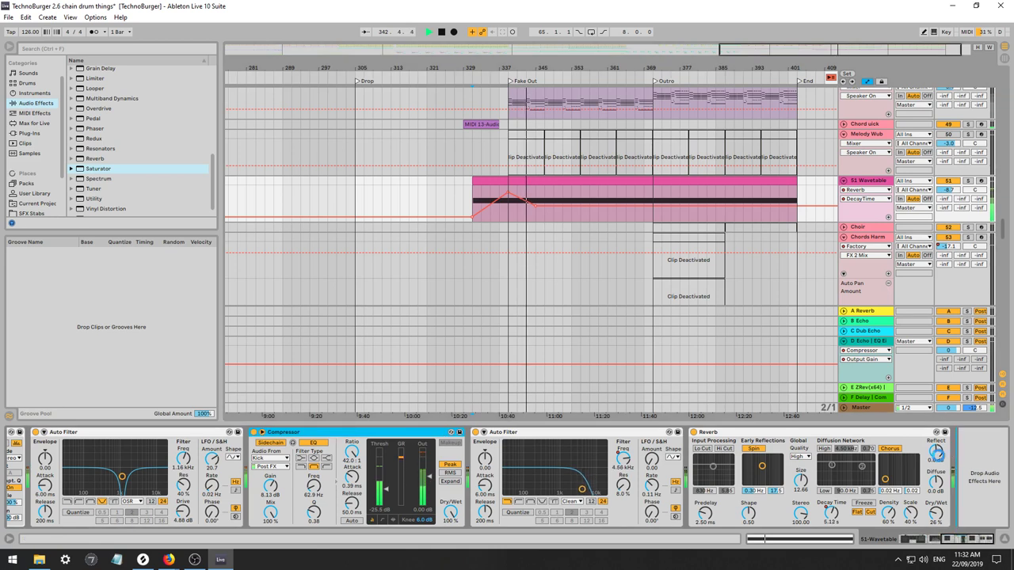
Move the Compressor to the end of the chain and nudge the filter breakpoint to 1.12 kHz.
{"action": "left_click_drag", "start_coordinate": [284, 433], "coordinate": [940, 457]}
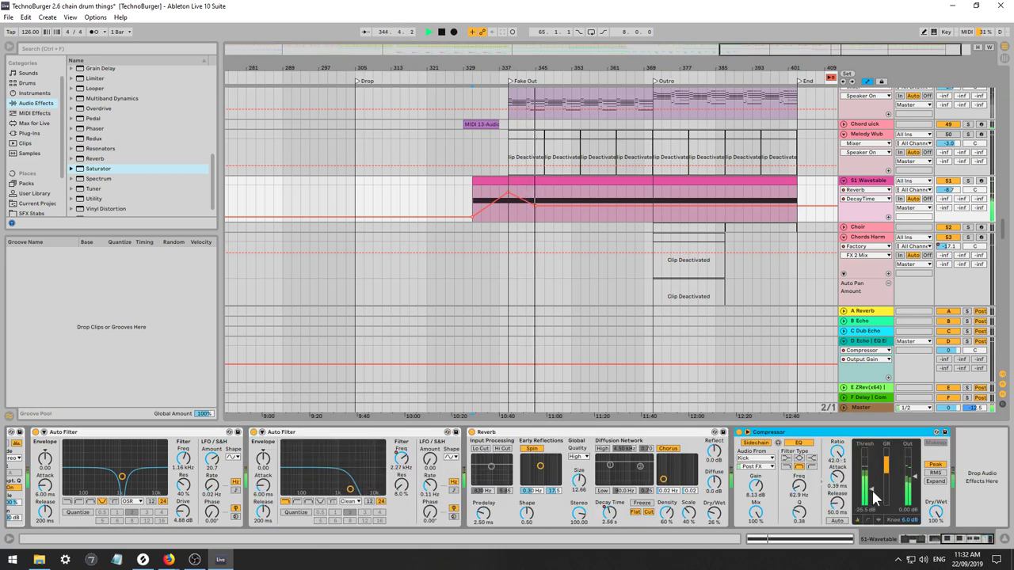
{"action": "left_click", "coordinate": [402, 458]}
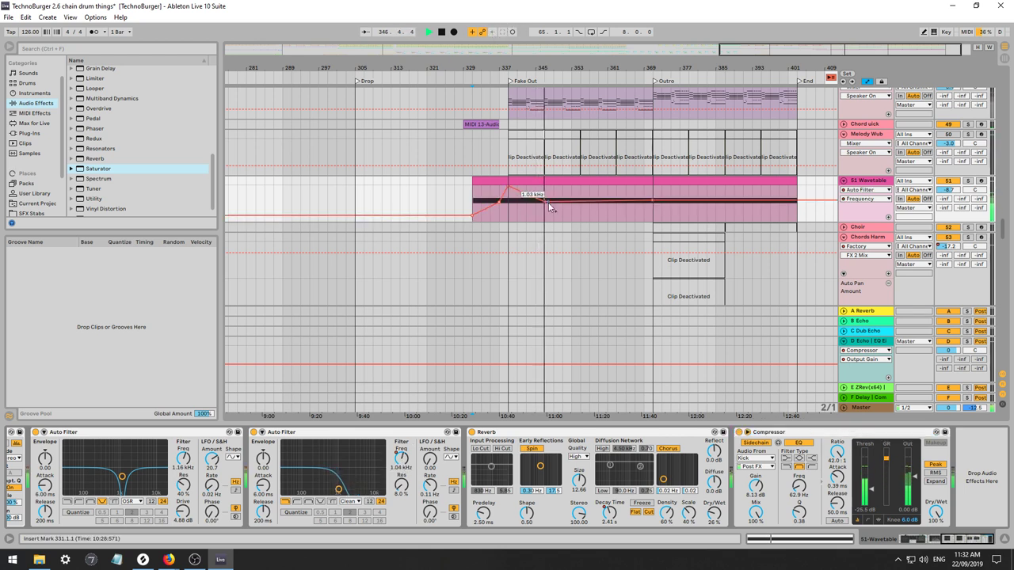
{"action": "left_click_drag", "start_coordinate": [544, 201], "coordinate": [544, 200]}
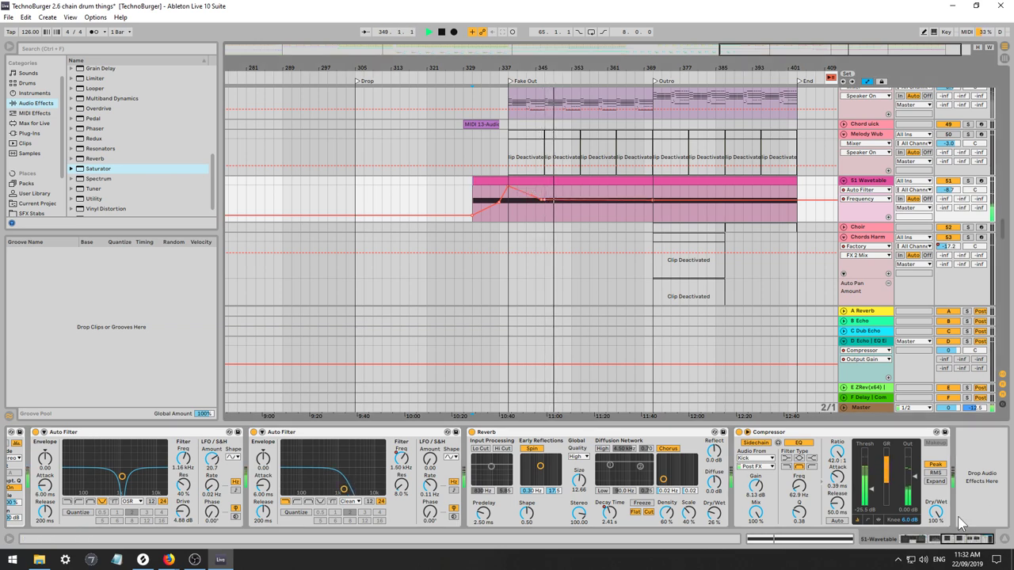
{"action": "left_click", "coordinate": [940, 541]}
{"action": "left_click_drag", "start_coordinate": [941, 542], "coordinate": [903, 541]}
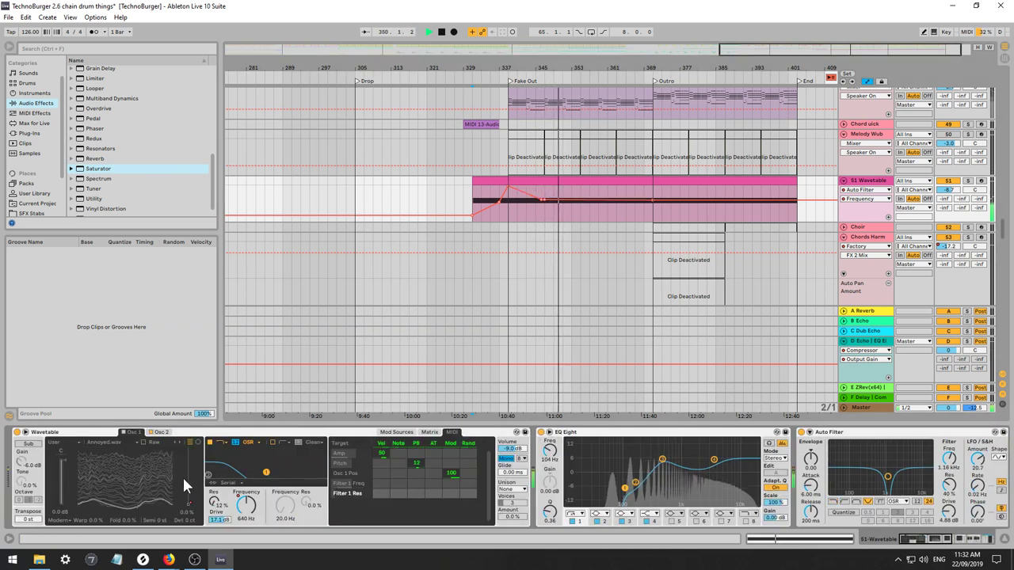
Re-enable oscillator 1 and automate its gain ramping from silence up to -2.2 dB.
{"action": "left_click", "coordinate": [122, 431]}
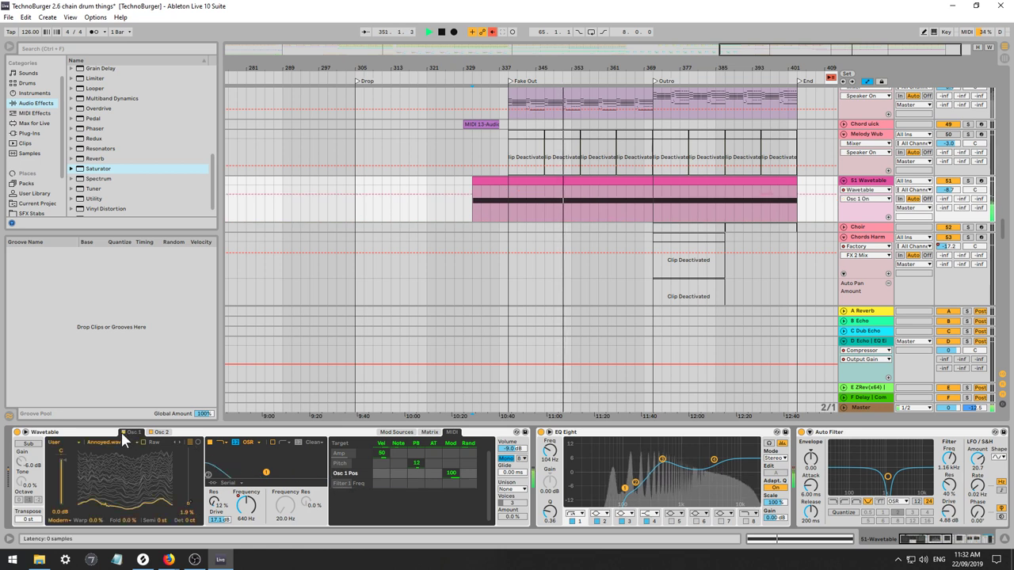
{"action": "left_click_drag", "start_coordinate": [60, 475], "coordinate": [60, 507]}
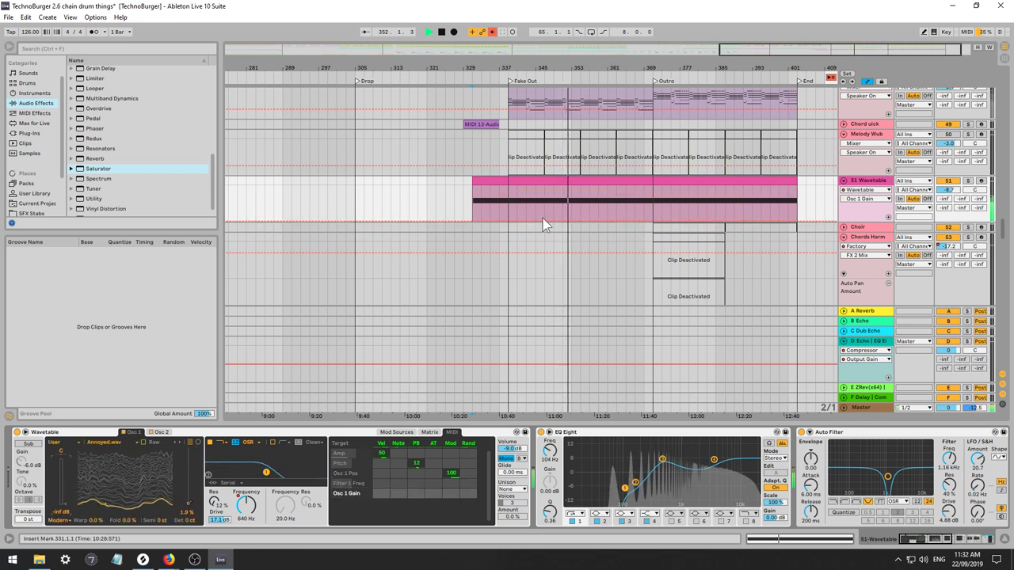
{"action": "left_click", "coordinate": [526, 220]}
{"action": "left_click_drag", "start_coordinate": [538, 221], "coordinate": [581, 187]}
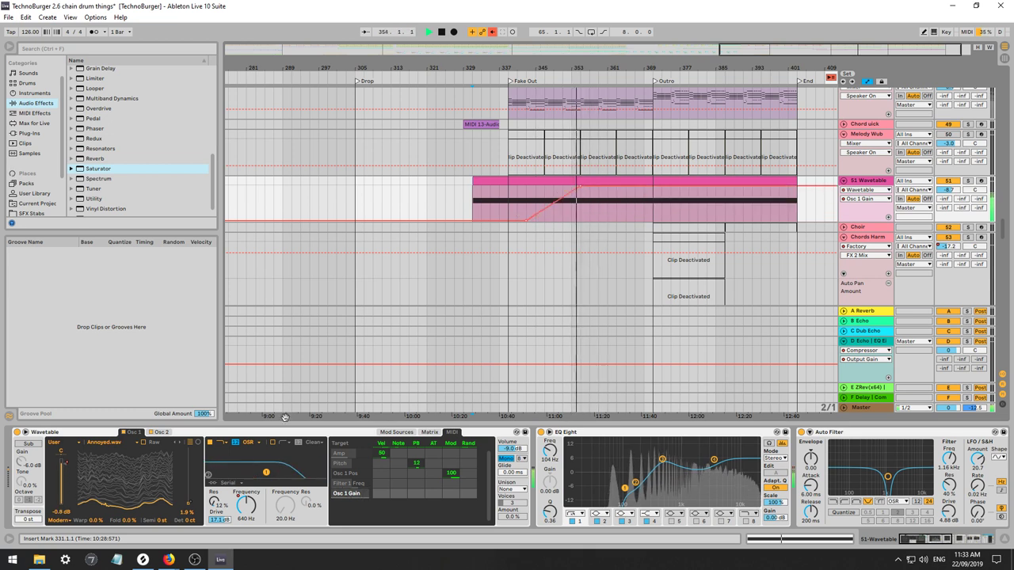
Automate Osc 1 position ramping up to 25% and re-activate the overridden automation.
{"action": "left_click", "coordinate": [190, 503]}
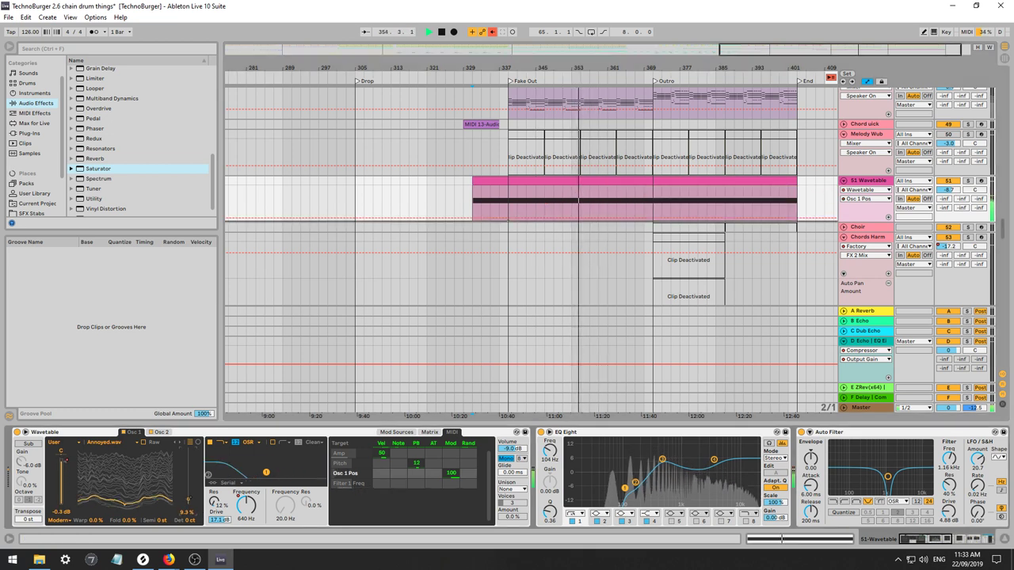
{"action": "left_click", "coordinate": [568, 222]}
{"action": "left_click_drag", "start_coordinate": [579, 221], "coordinate": [654, 186]}
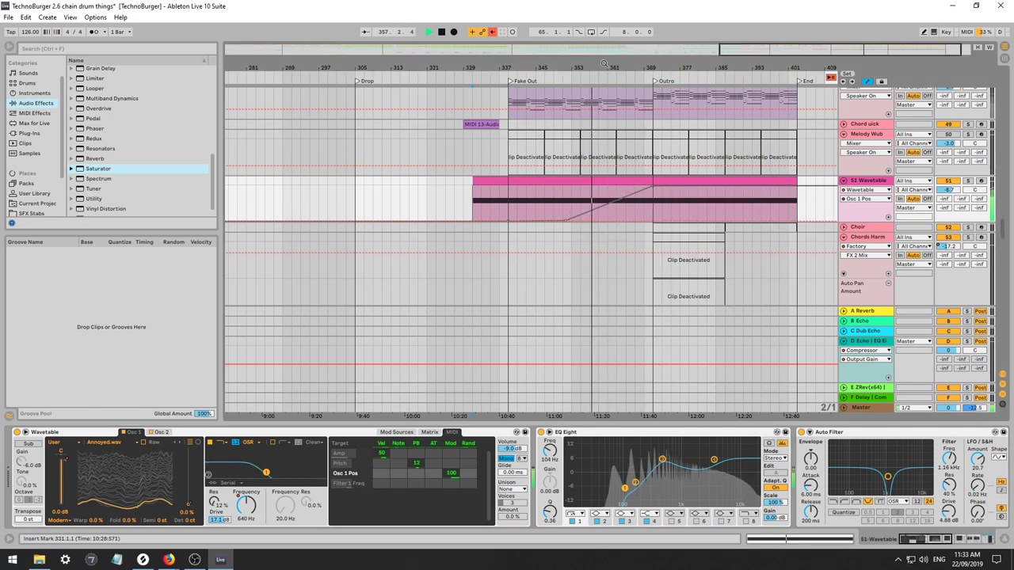
{"action": "left_click", "coordinate": [493, 32]}
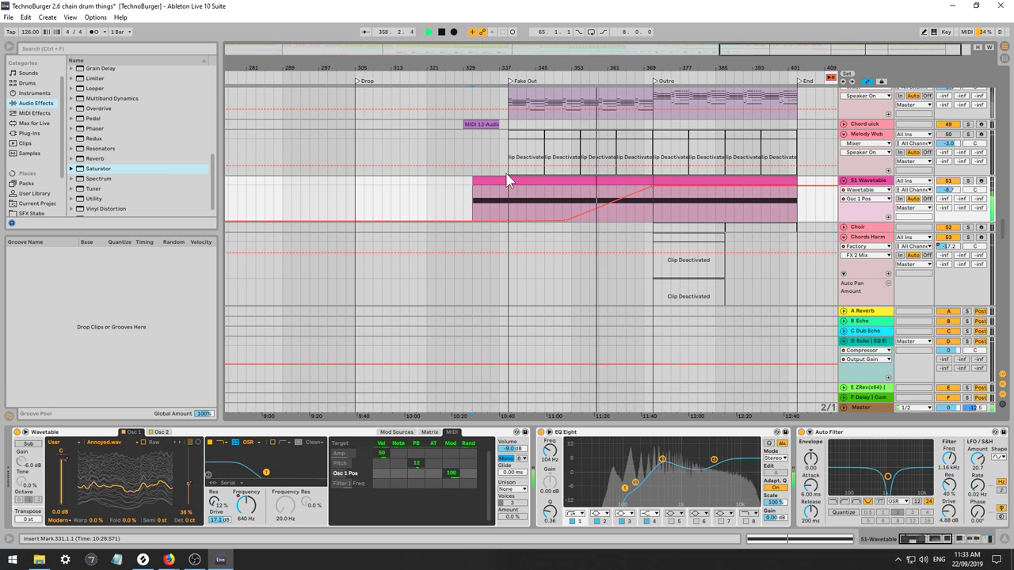
Switch Wavetable to Osc 2 and back to Osc 1, touching its semitone transpose control.
{"action": "left_click", "coordinate": [152, 434]}
{"action": "left_click", "coordinate": [137, 438]}
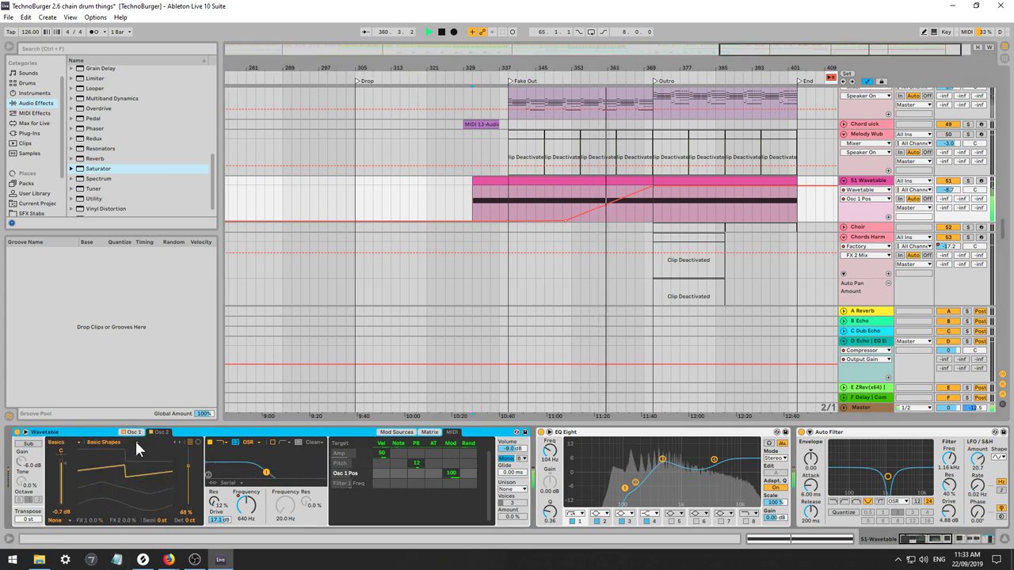
{"action": "left_click", "coordinate": [132, 437]}
{"action": "left_click_drag", "start_coordinate": [158, 520], "coordinate": [157, 528]}
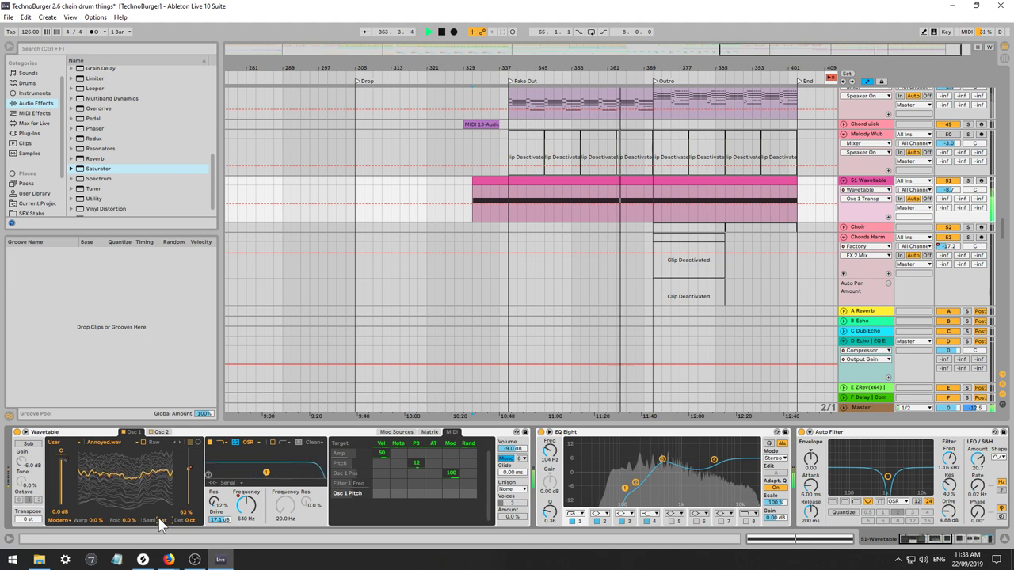
Raise the Auto Filter frequency automation line to 19.9 kHz with a new breakpoint.
{"action": "scroll", "coordinate": [911, 517], "scroll_direction": "down", "scroll_amount": 5}
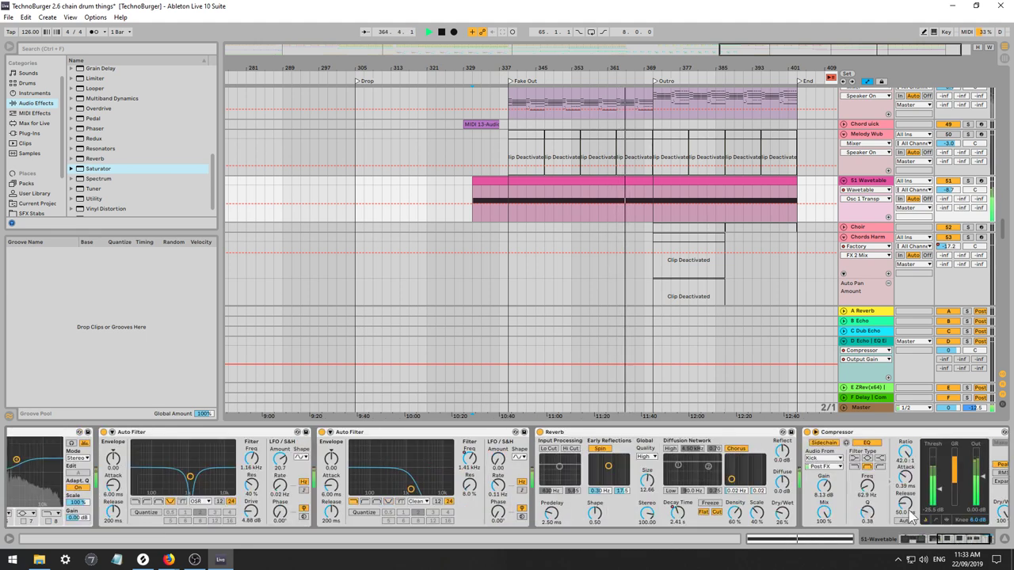
{"action": "left_click", "coordinate": [472, 460]}
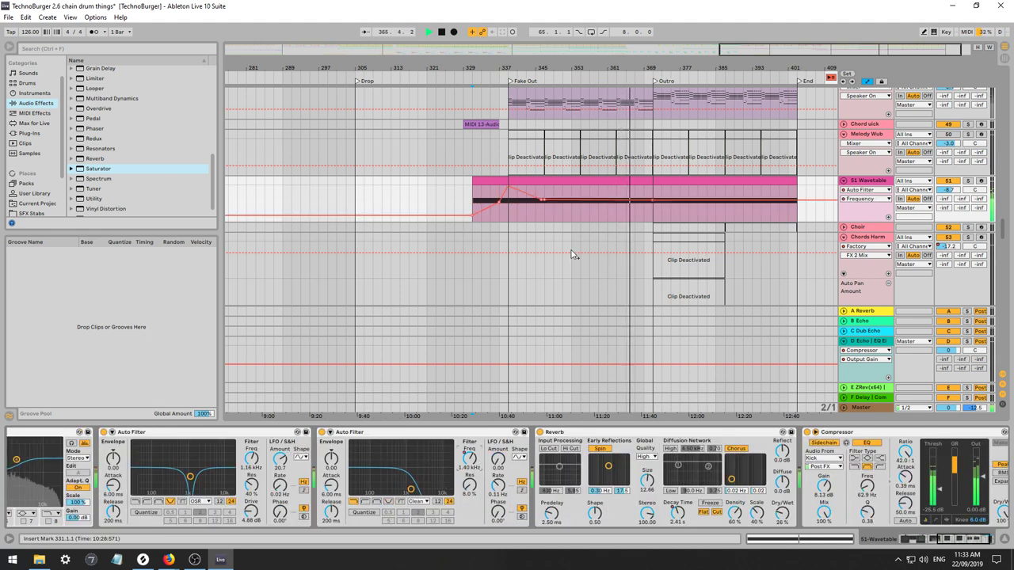
{"action": "left_click", "coordinate": [604, 199]}
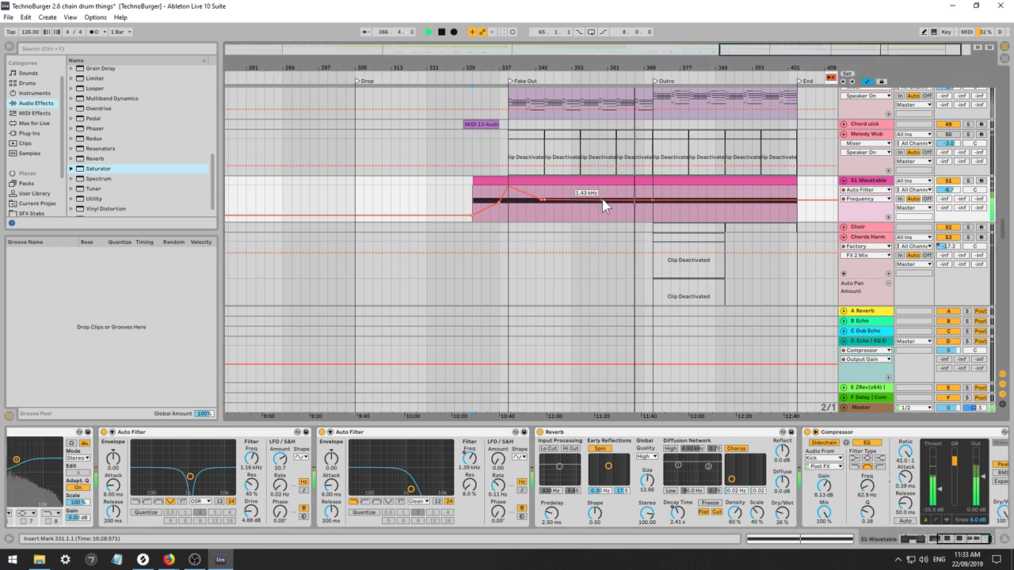
{"action": "left_click_drag", "start_coordinate": [653, 200], "coordinate": [653, 186]}
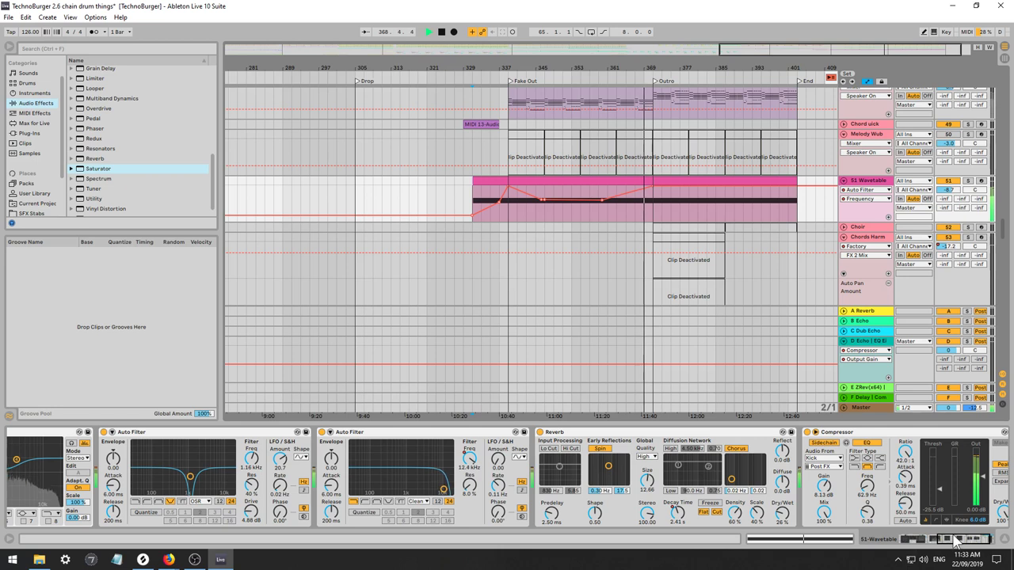
Re-activate Reverb decay time automation and lower it after the peak.
{"action": "left_click", "coordinate": [677, 514]}
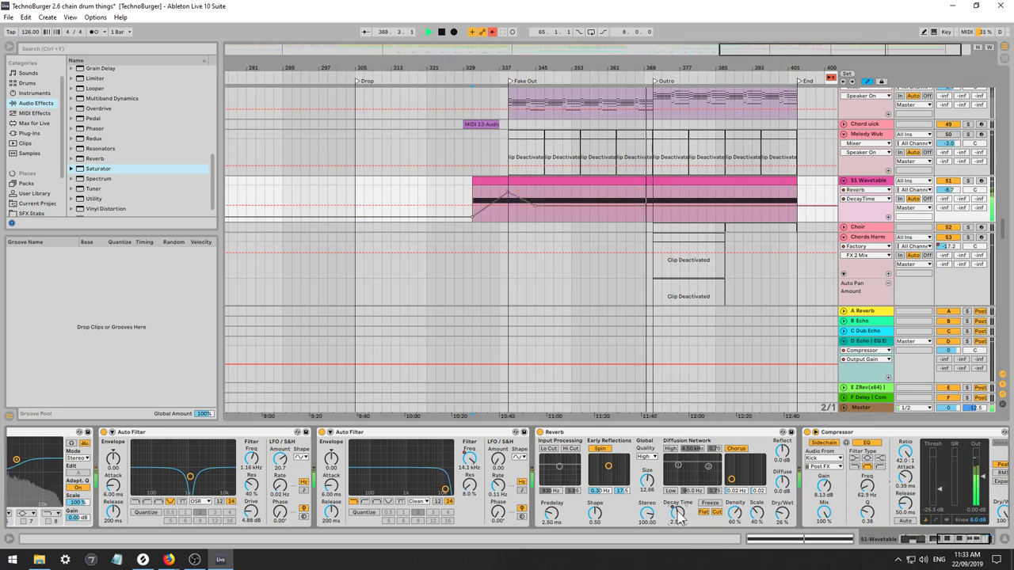
{"action": "left_click", "coordinate": [492, 32]}
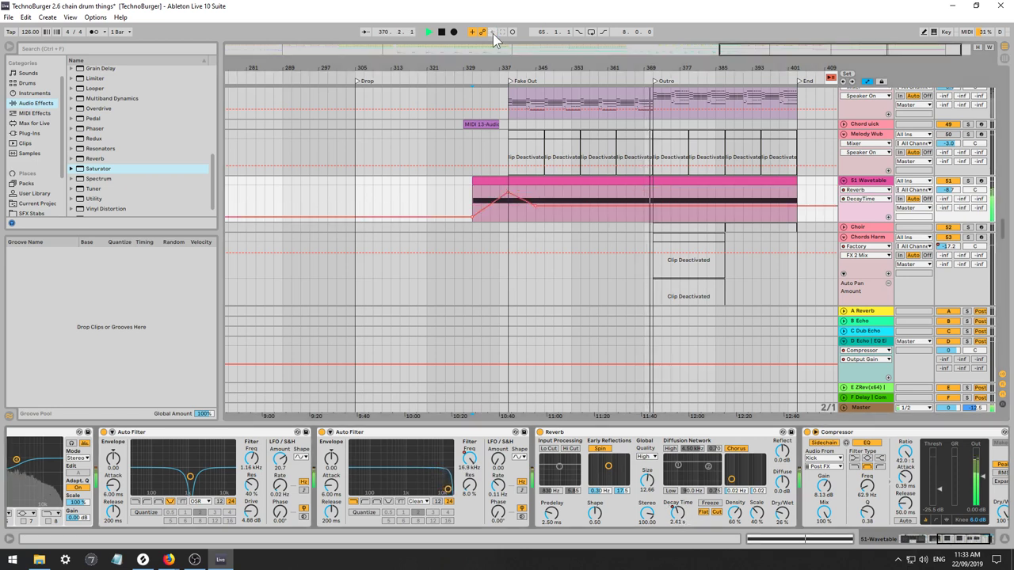
{"action": "left_click", "coordinate": [626, 205]}
{"action": "left_click_drag", "start_coordinate": [652, 205], "coordinate": [653, 208]}
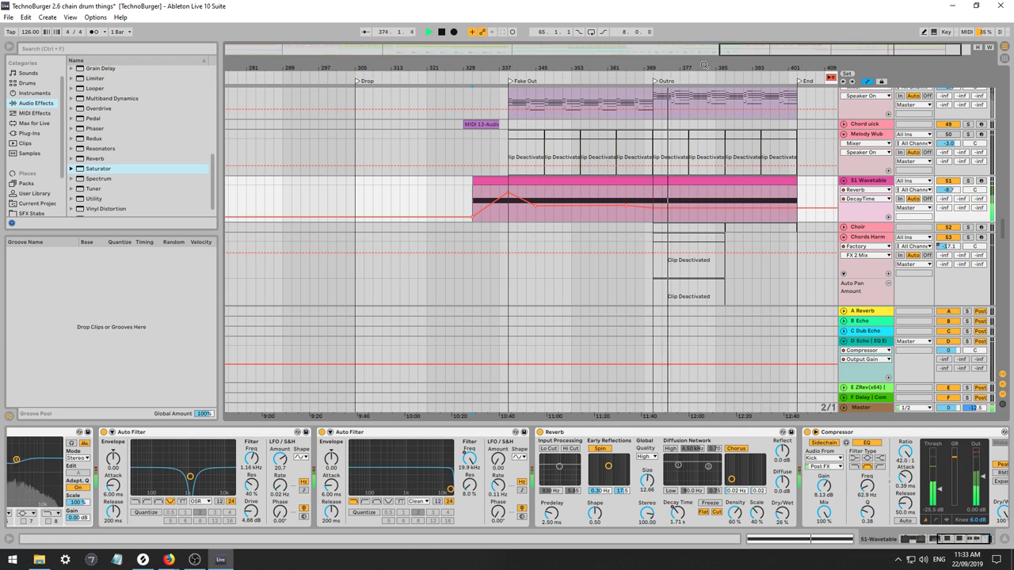
{"action": "left_click_drag", "start_coordinate": [742, 50], "coordinate": [741, 18]}
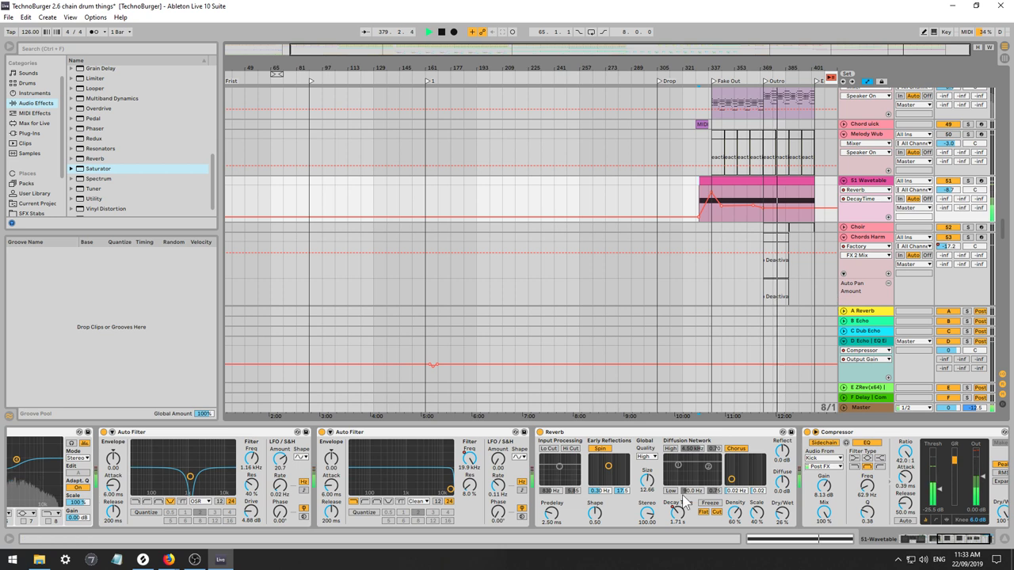
Pull the Auto Filter frequency down to 26 Hz at the clip's end and audition it.
{"action": "left_click", "coordinate": [470, 462]}
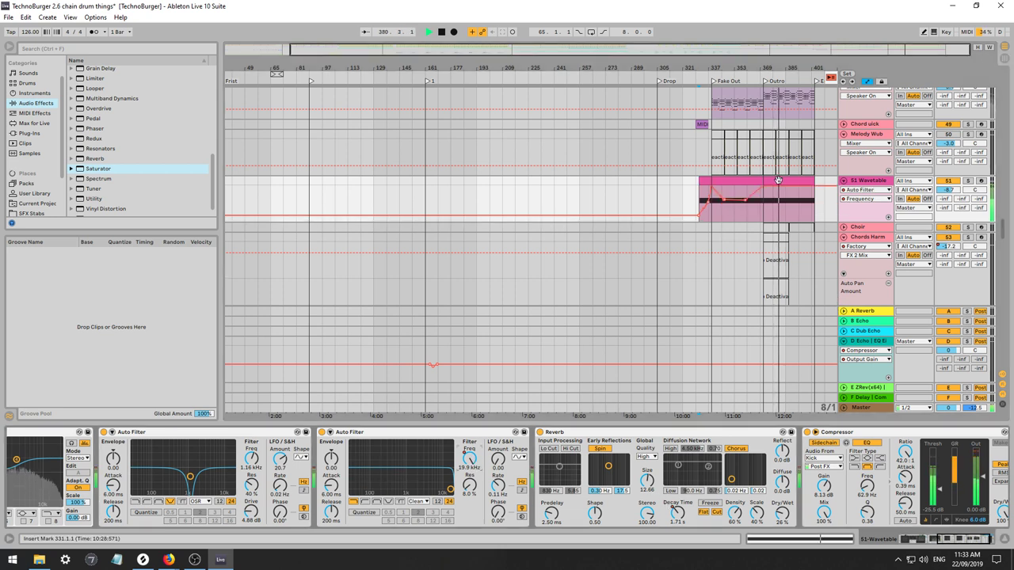
{"action": "left_click_drag", "start_coordinate": [787, 191], "coordinate": [811, 221]}
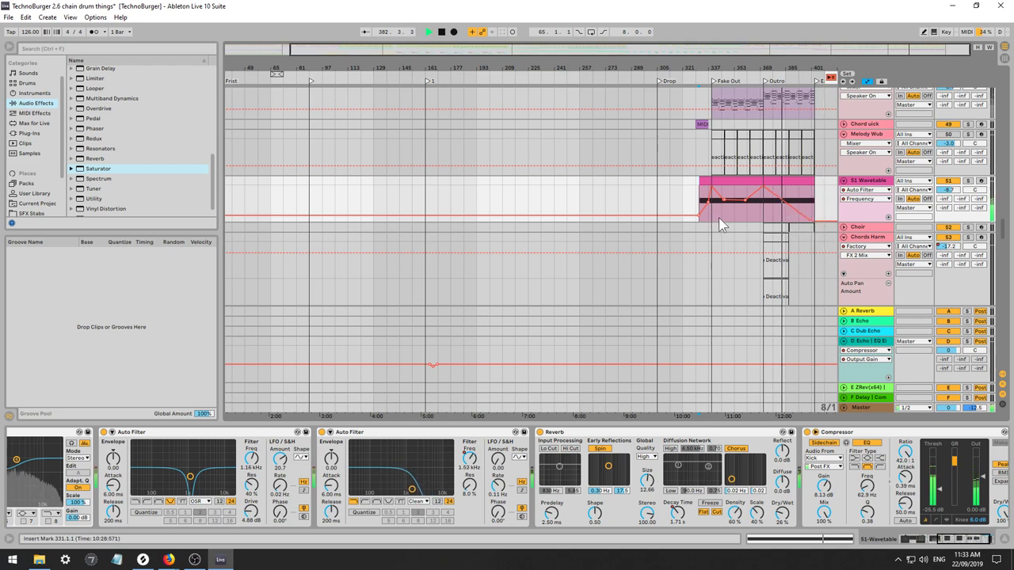
{"action": "key", "text": "space"}
{"action": "left_click", "coordinate": [726, 175]}
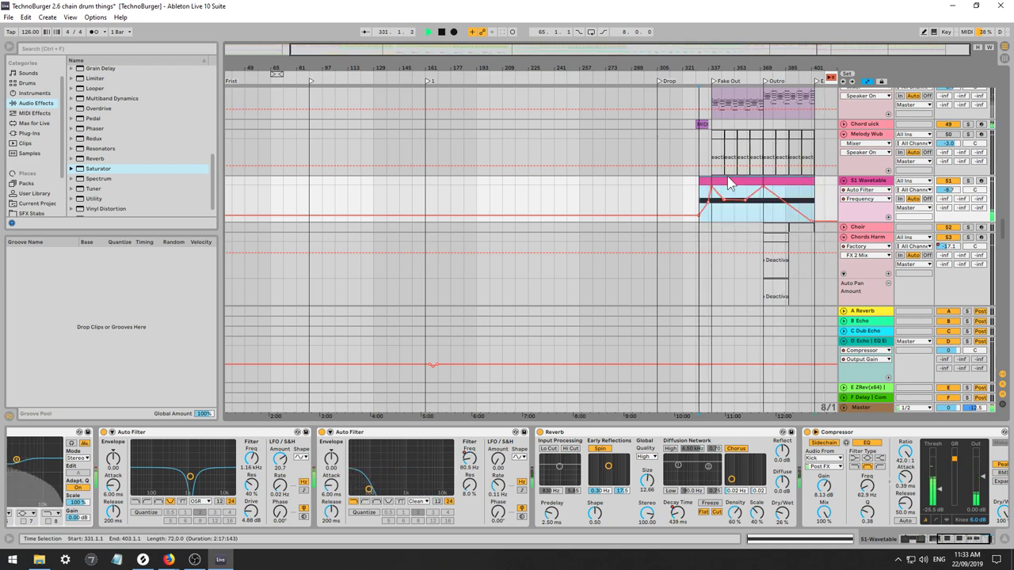
{"action": "key", "text": "space"}
{"action": "left_click_drag", "start_coordinate": [618, 51], "coordinate": [582, 41]}
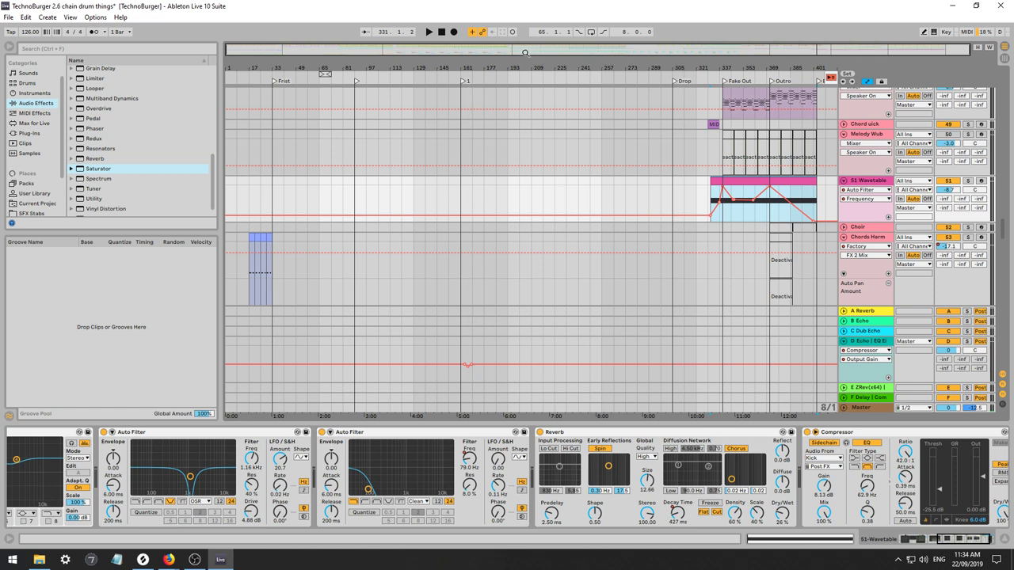
Play the arrangement from bar 1 and switch to the mixer view.
{"action": "left_click", "coordinate": [230, 197]}
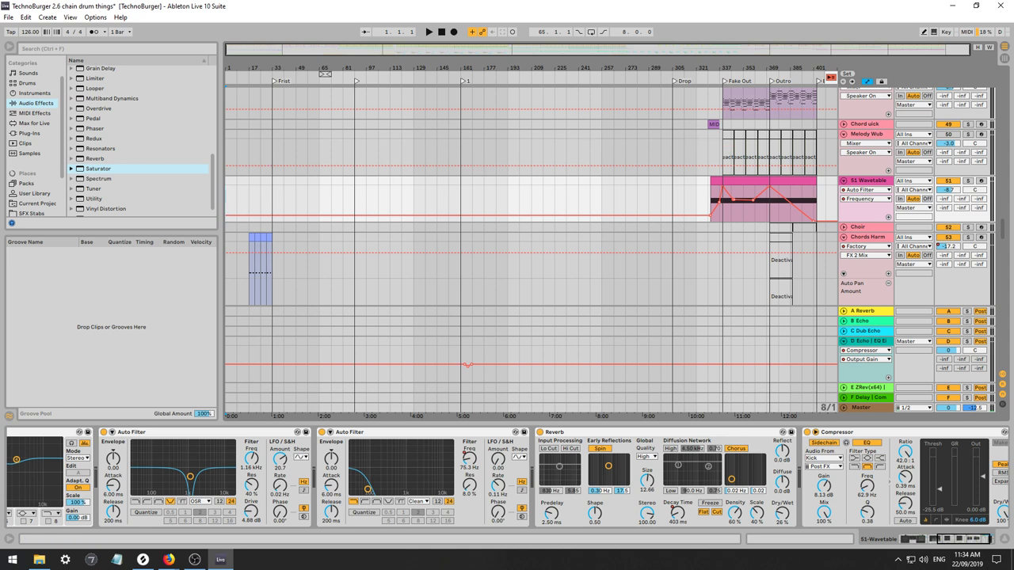
{"action": "key", "text": "space"}
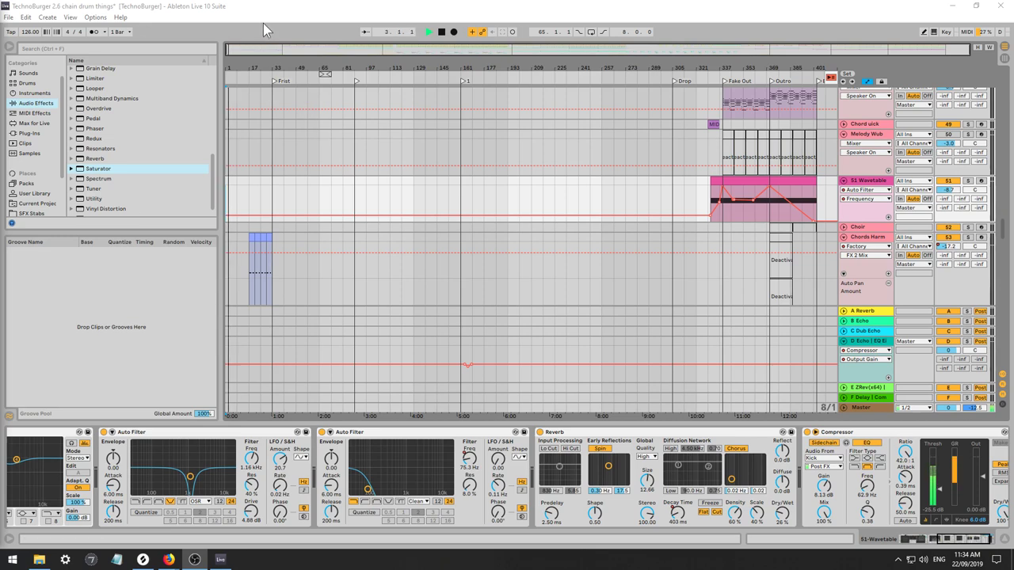
{"action": "key", "text": "Tab"}
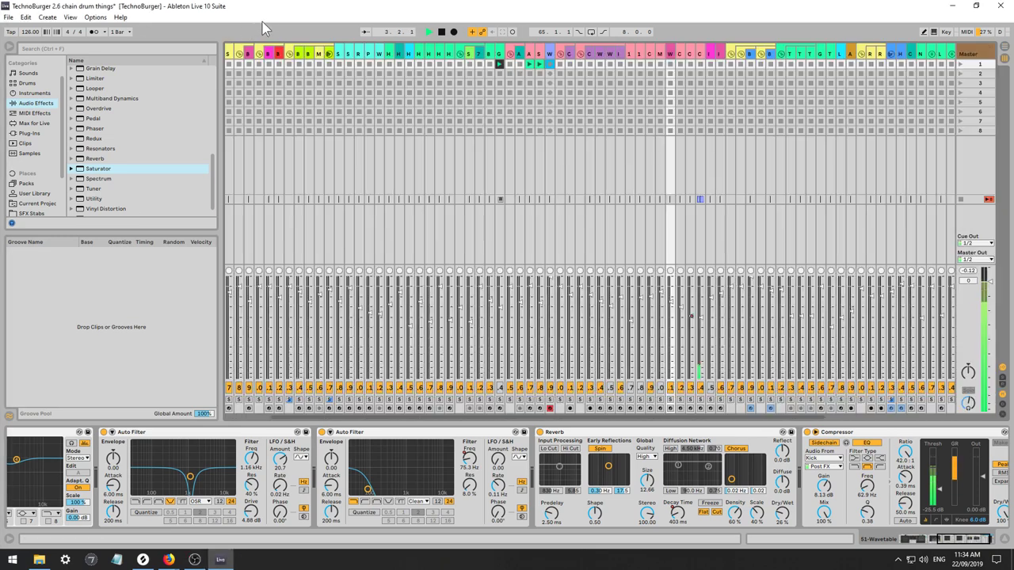
Hide the browser and display the Master track's Audio Effect Rack, Spectrum and EQ Eight chain.
{"action": "left_click", "coordinate": [9, 47]}
{"action": "left_click", "coordinate": [967, 54]}
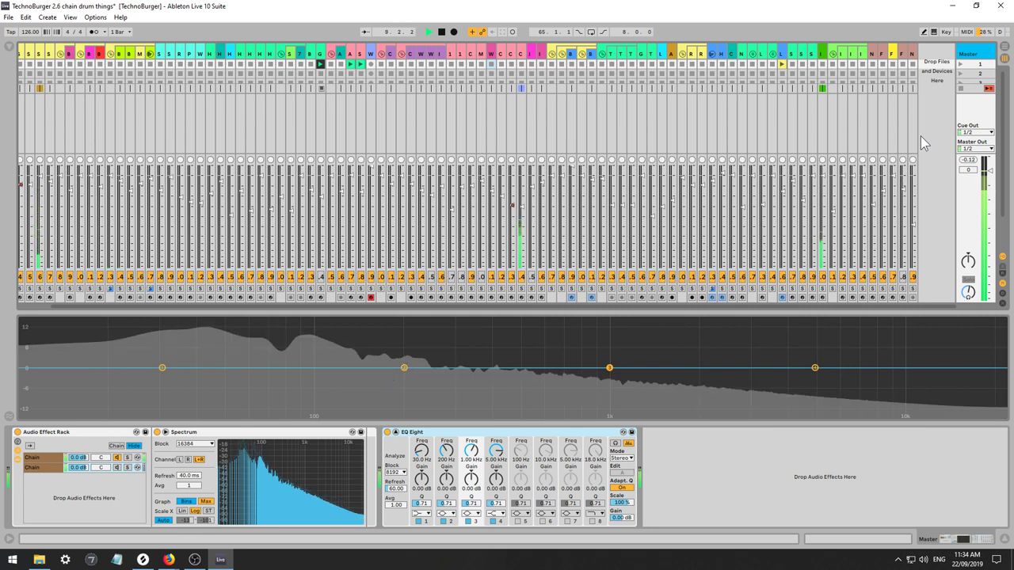
{"action": "key", "text": "alt+Tab"}
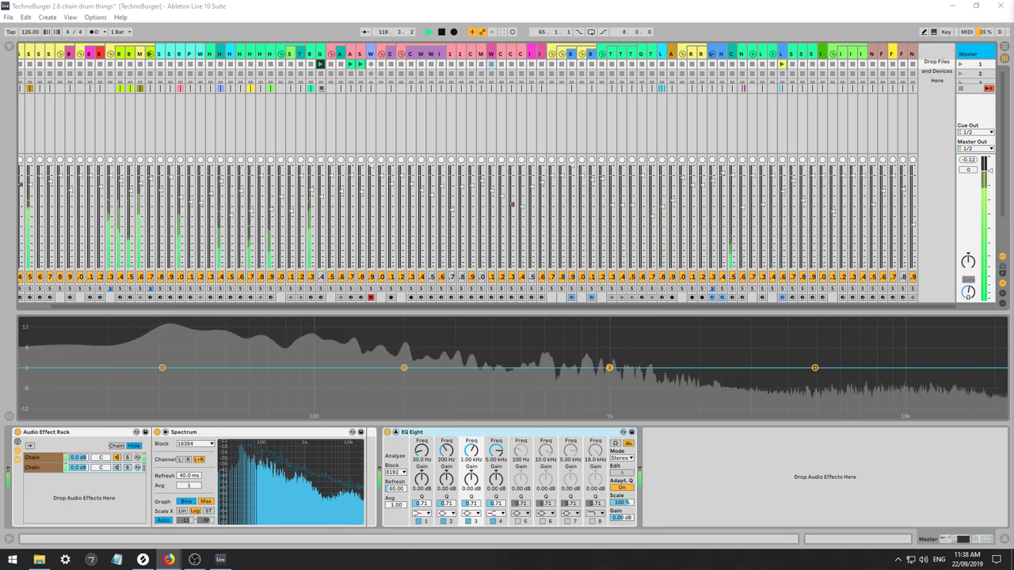
Switch back to Arrangement view and scroll down to the 39 Wavetable track's automation.
{"action": "key", "text": "Tab"}
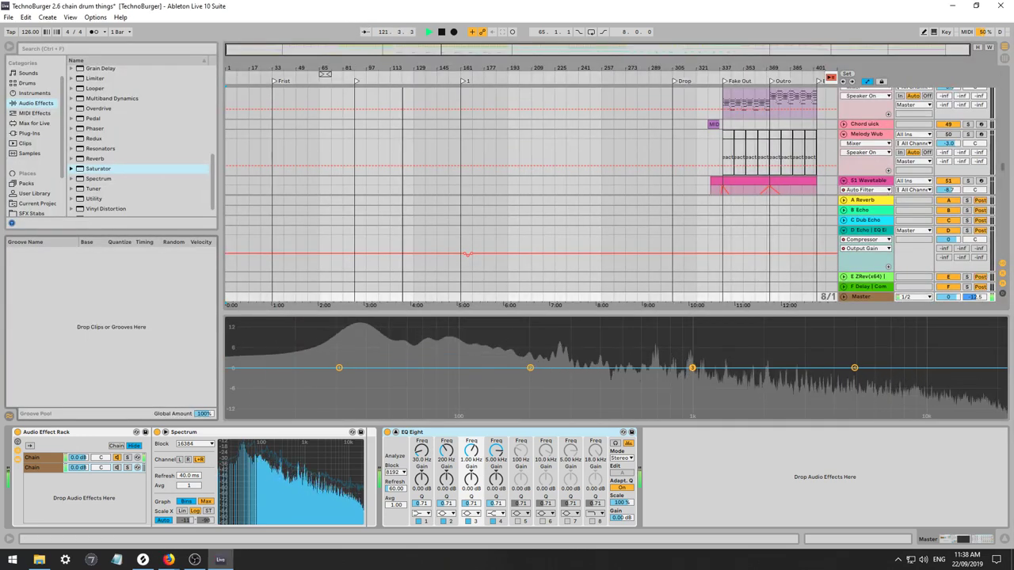
{"action": "left_click_drag", "start_coordinate": [1006, 165], "coordinate": [980, 136]}
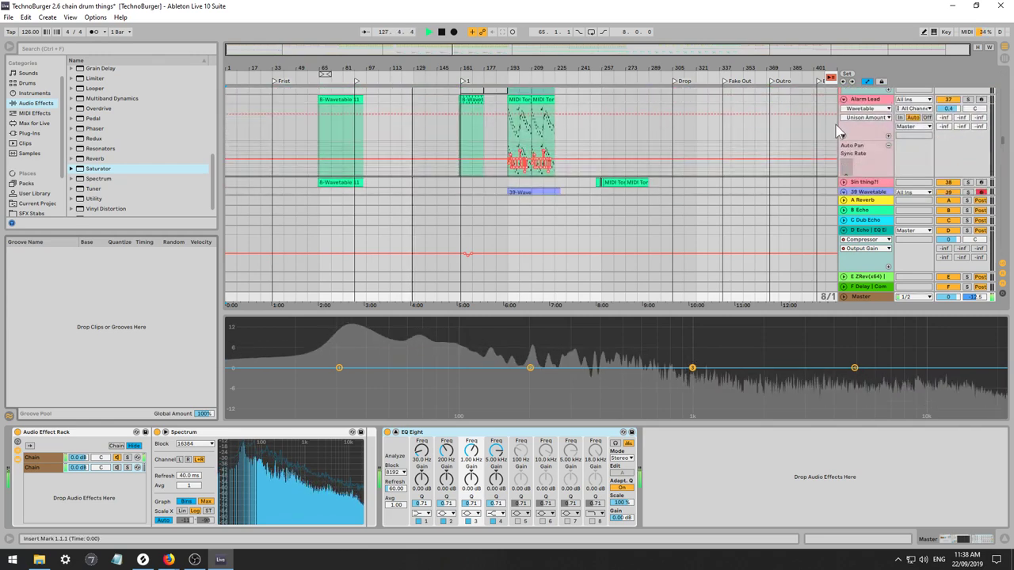
{"action": "scroll", "coordinate": [852, 152], "scroll_direction": "down", "scroll_amount": 4}
{"action": "scroll", "coordinate": [852, 153], "scroll_direction": "down", "scroll_amount": 1}
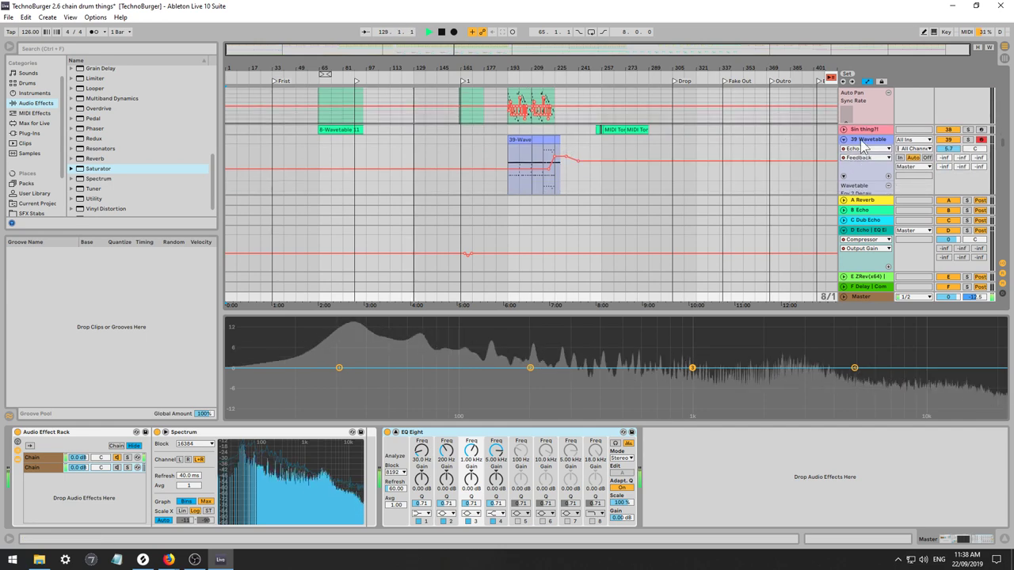
Automate 39 Wavetable EQ band 1 Frequency A rising from 153 Hz to 1.36 kHz, then show Master's devices.
{"action": "left_click", "coordinate": [854, 159]}
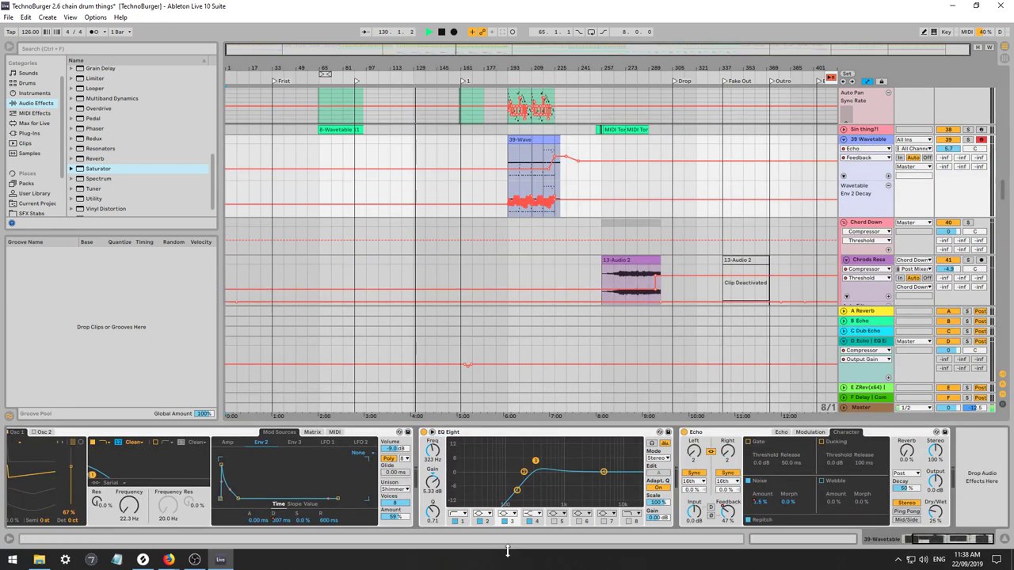
{"action": "left_click", "coordinate": [464, 522]}
{"action": "left_click", "coordinate": [432, 450]}
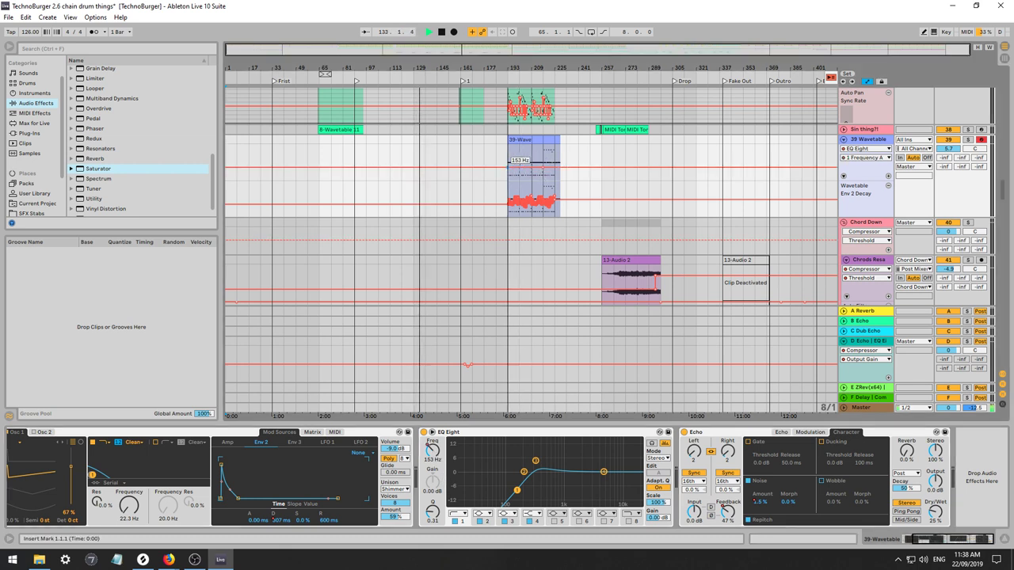
{"action": "mouse_move", "coordinate": [507, 167]}
{"action": "left_mouse_down"}
{"action": "mouse_move", "coordinate": [511, 154]}
{"action": "mouse_move", "coordinate": [517, 165]}
{"action": "left_mouse_up"}
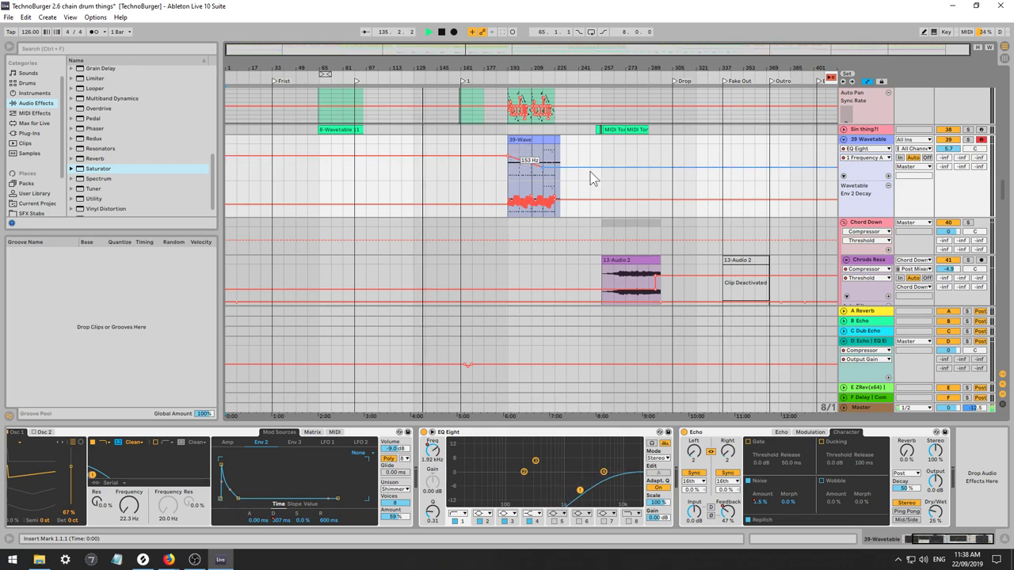
{"action": "key", "text": "Tab"}
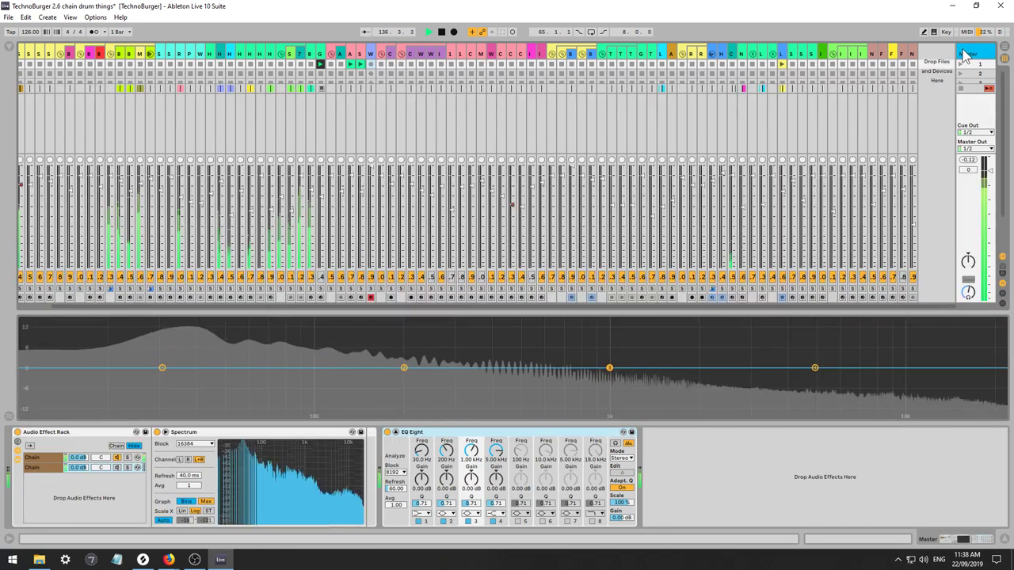
{"action": "left_click", "coordinate": [962, 54]}
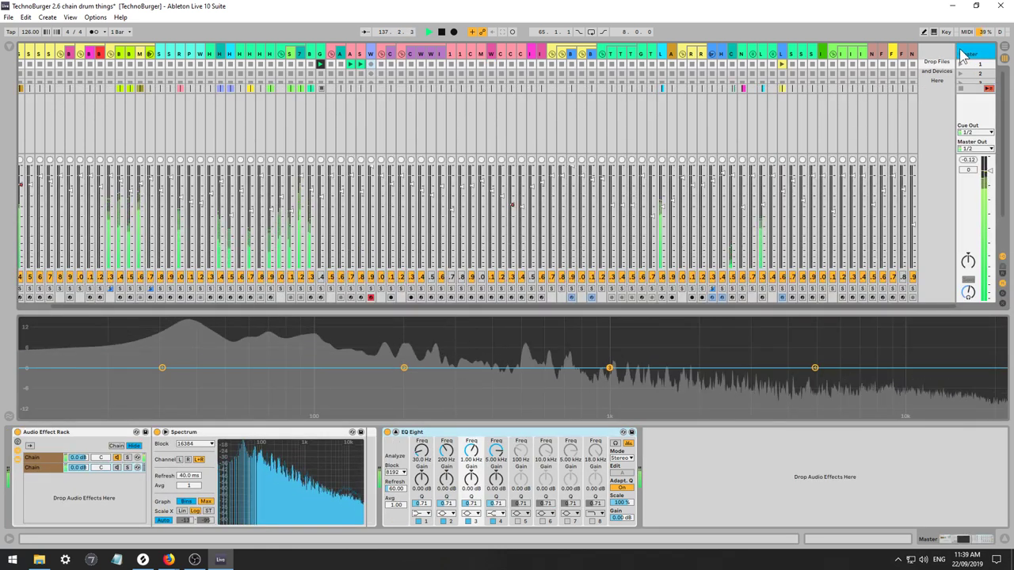